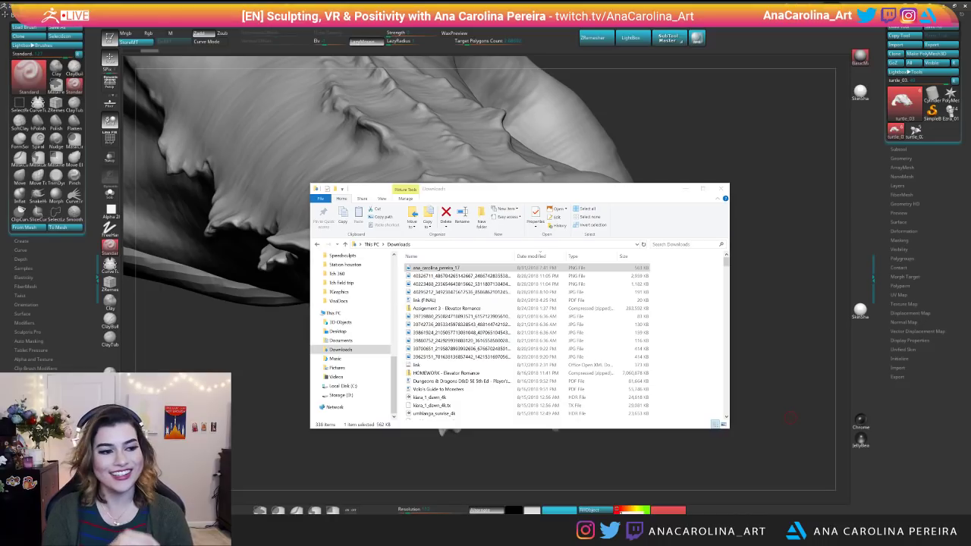
Close the Downloads file window and view the turtle's head from several angles.
{"action": "left_click", "coordinate": [721, 188]}
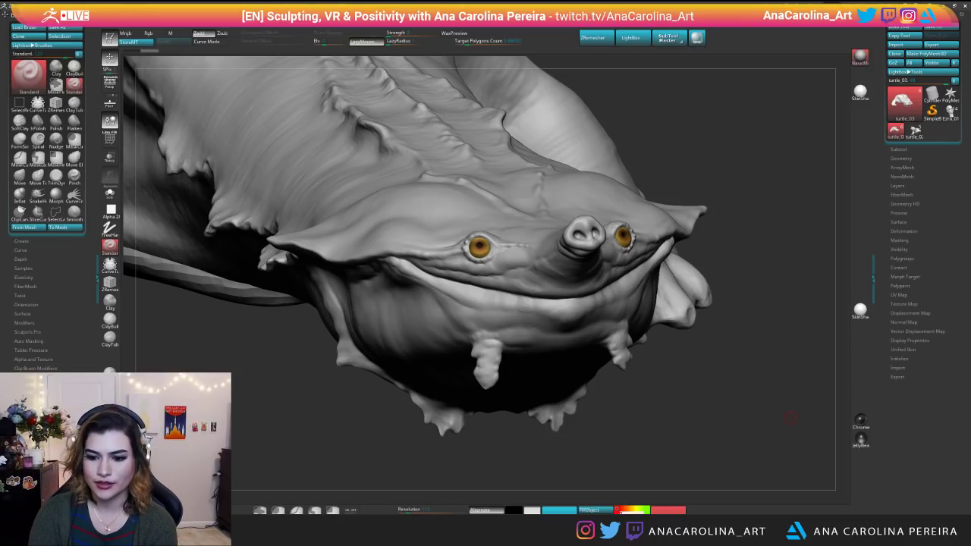
{"action": "right_click_drag", "start_coordinate": [888, 425], "coordinate": [878, 452]}
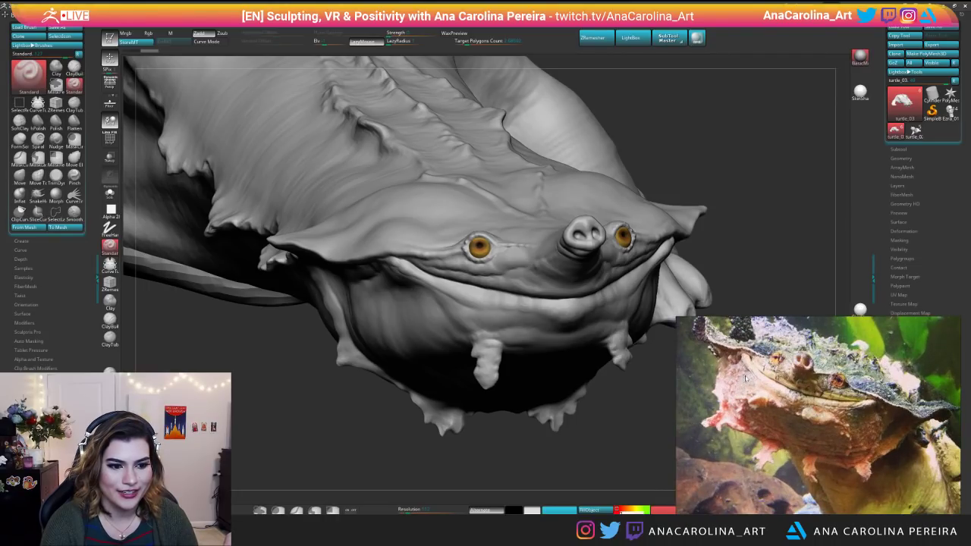
{"action": "left_click_drag", "start_coordinate": [365, 506], "coordinate": [370, 490]}
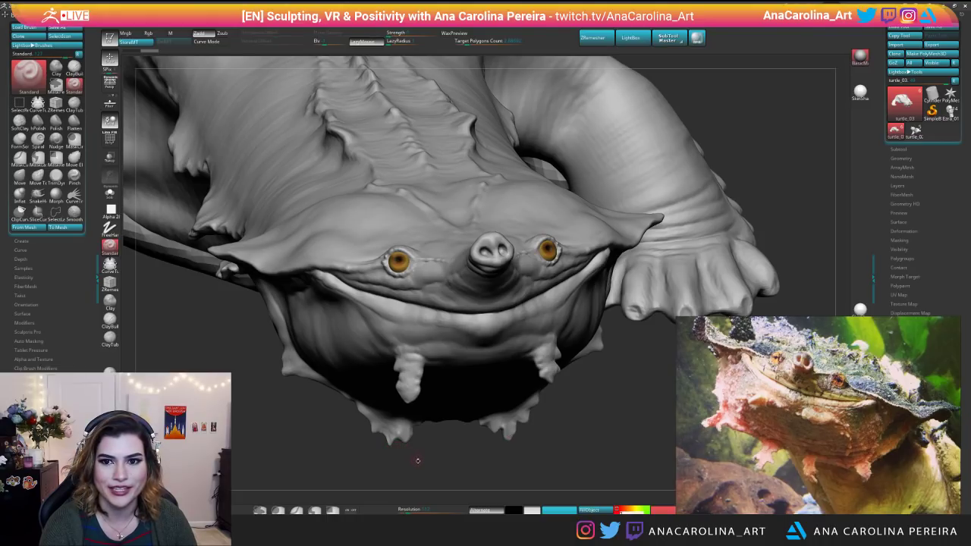
{"action": "left_click_drag", "start_coordinate": [482, 473], "coordinate": [520, 476], "text": "alt"}
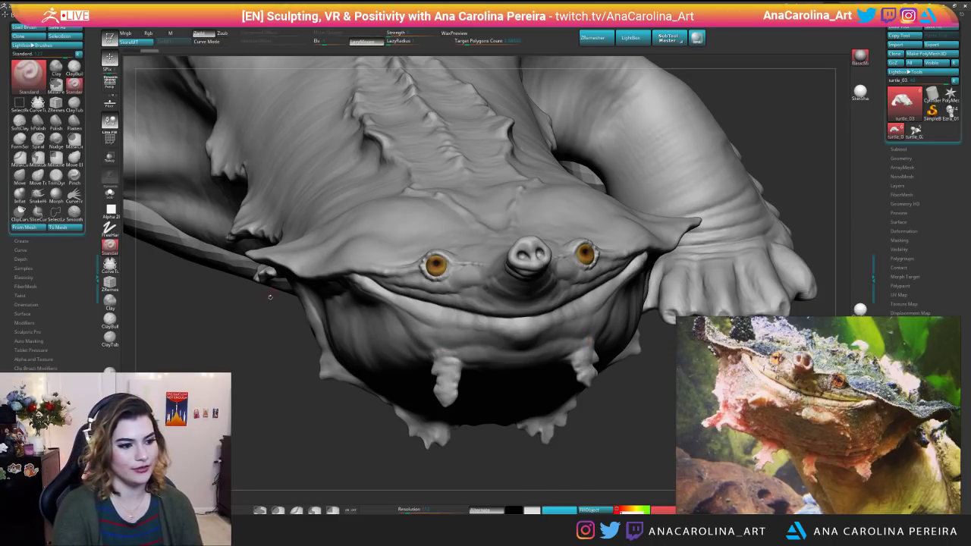
{"action": "right_click_drag", "start_coordinate": [383, 446], "coordinate": [549, 408]}
{"action": "right_click", "coordinate": [549, 408]}
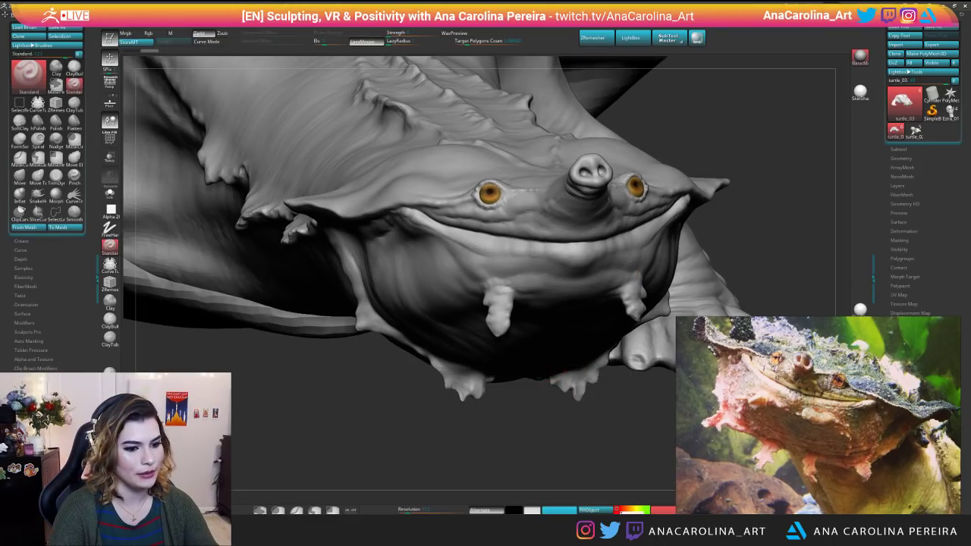
{"action": "right_click_drag", "start_coordinate": [568, 341], "coordinate": [553, 250], "text": "ctrl"}
{"action": "right_click_drag", "start_coordinate": [644, 394], "coordinate": [547, 472]}
Adjust the ObjShadow strength in the render settings' preview shadows.
{"action": "left_click", "coordinate": [429, 21]}
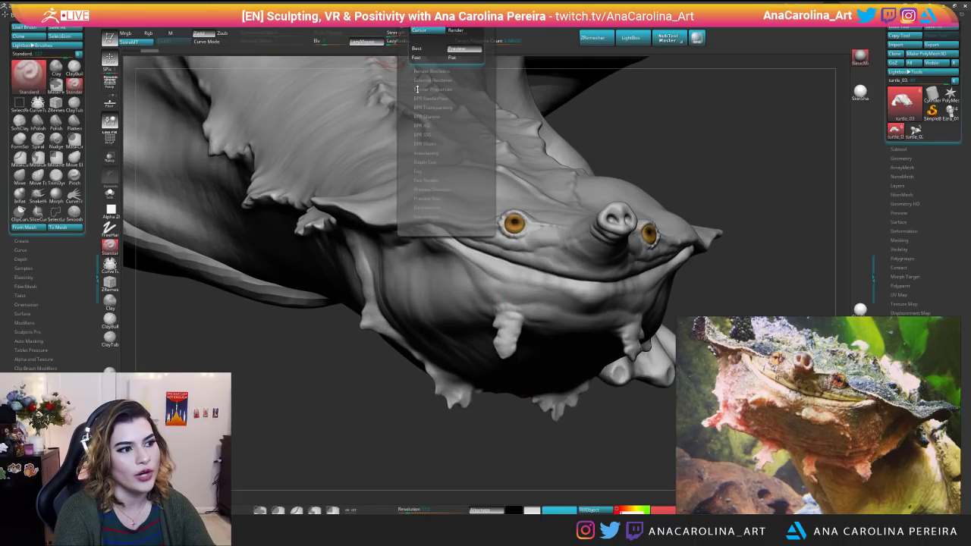
{"action": "left_click", "coordinate": [434, 190]}
{"action": "left_click", "coordinate": [417, 198]}
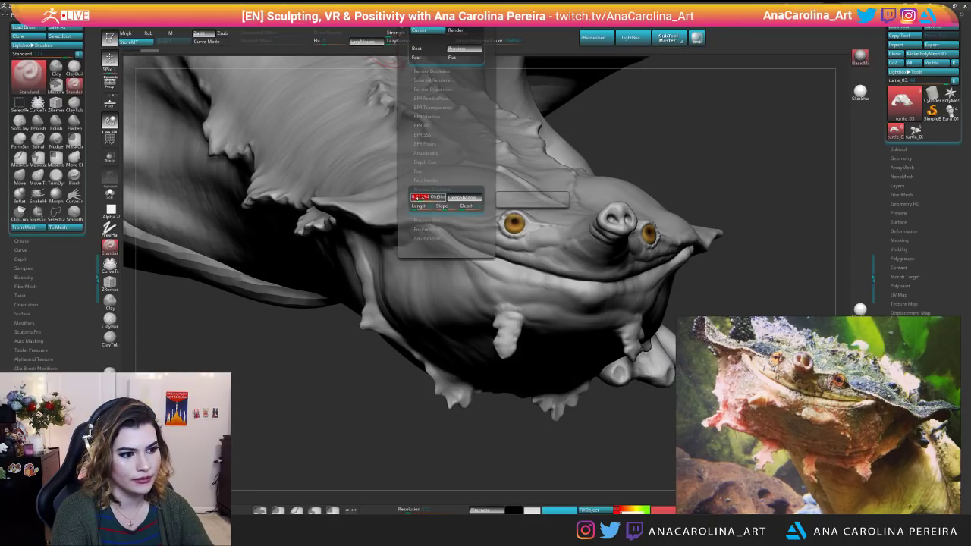
{"action": "left_click_drag", "start_coordinate": [417, 198], "coordinate": [415, 197]}
{"action": "left_click", "coordinate": [417, 197]}
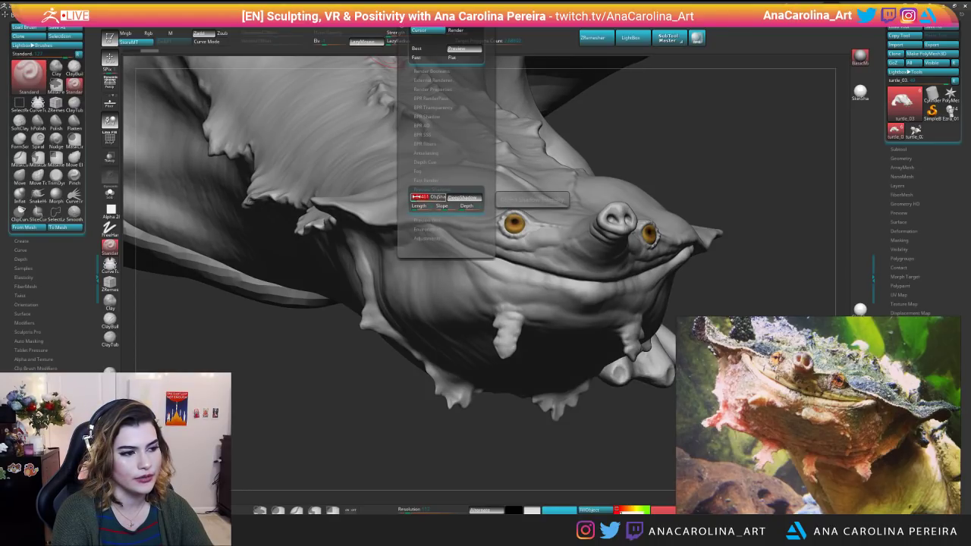
{"action": "left_click", "coordinate": [419, 197]}
{"action": "left_click_drag", "start_coordinate": [418, 197], "coordinate": [414, 197]}
{"action": "left_click", "coordinate": [415, 197]}
{"action": "left_click", "coordinate": [416, 197]}
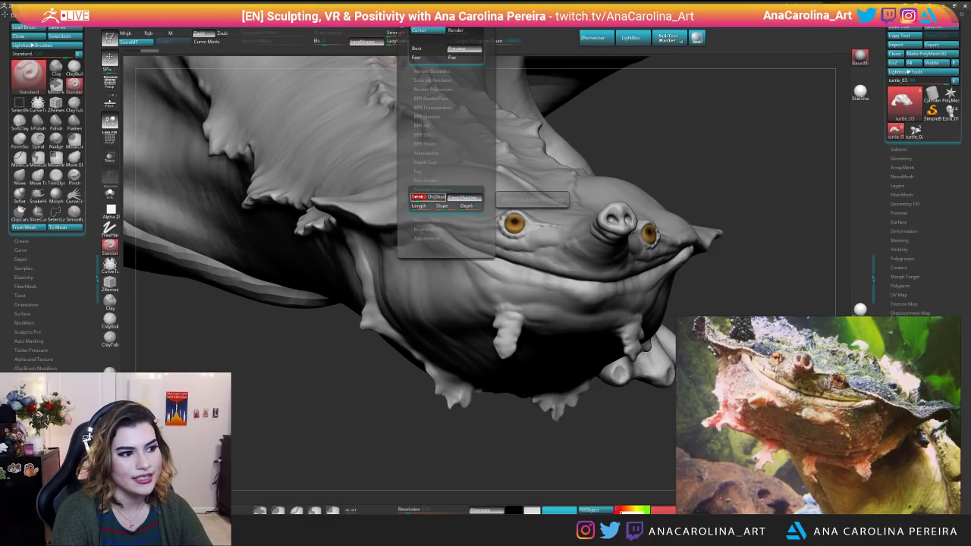
{"action": "left_click", "coordinate": [418, 205]}
Examine the turtle's head, neck fringe and chin from the front and side against the reference photo.
{"action": "mouse_move", "coordinate": [379, 342]}
{"action": "left_mouse_down"}
{"action": "mouse_move", "coordinate": [350, 407]}
{"action": "mouse_move", "coordinate": [485, 402]}
{"action": "left_mouse_up"}
{"action": "key", "text": "f"}
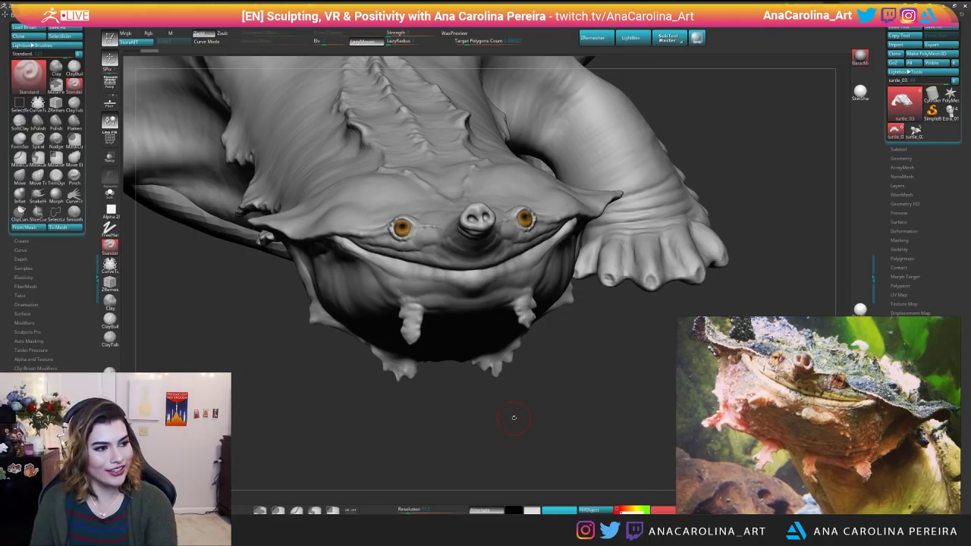
{"action": "left_click_drag", "start_coordinate": [514, 417], "coordinate": [559, 346]}
{"action": "right_click", "coordinate": [544, 411]}
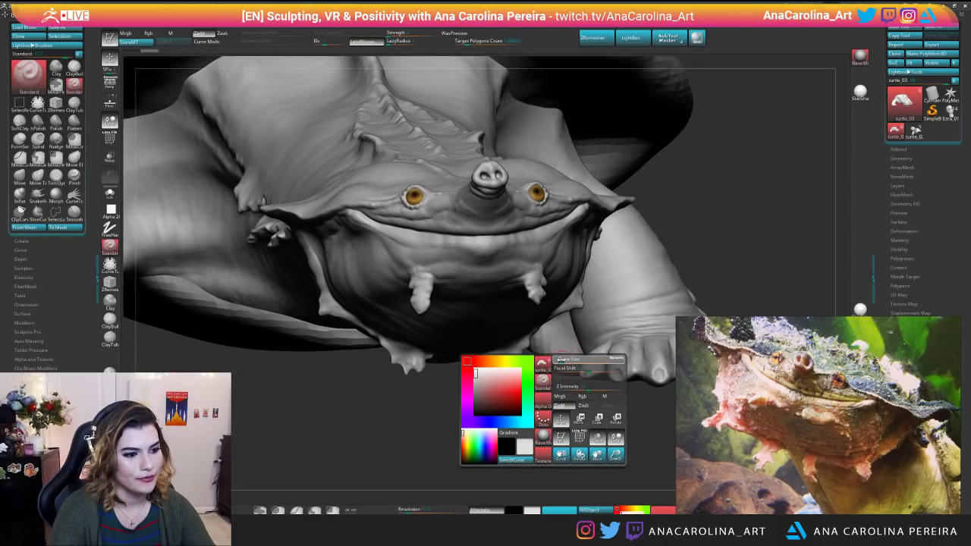
{"action": "left_click_drag", "start_coordinate": [541, 453], "coordinate": [588, 424]}
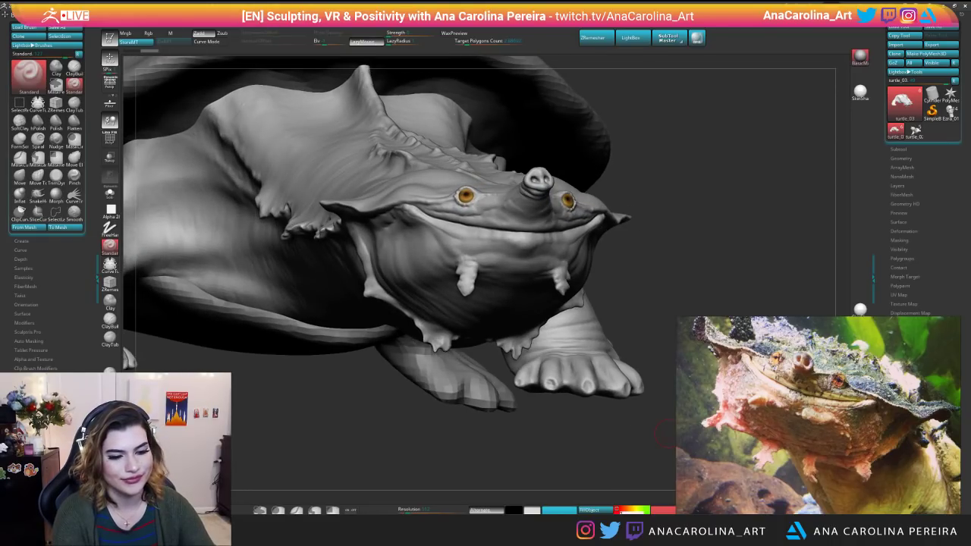
{"action": "left_click_drag", "start_coordinate": [540, 416], "coordinate": [561, 439]}
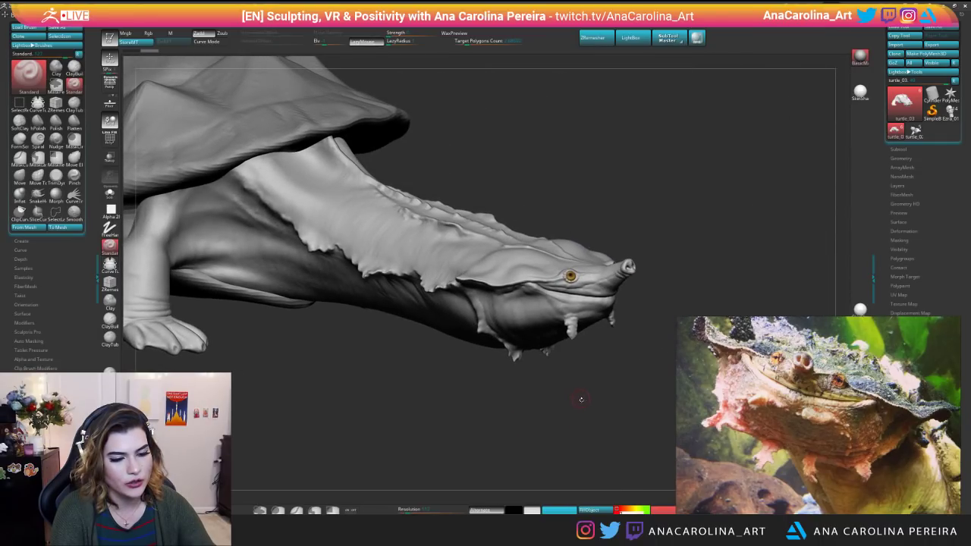
{"action": "left_click_drag", "start_coordinate": [580, 397], "coordinate": [508, 295]}
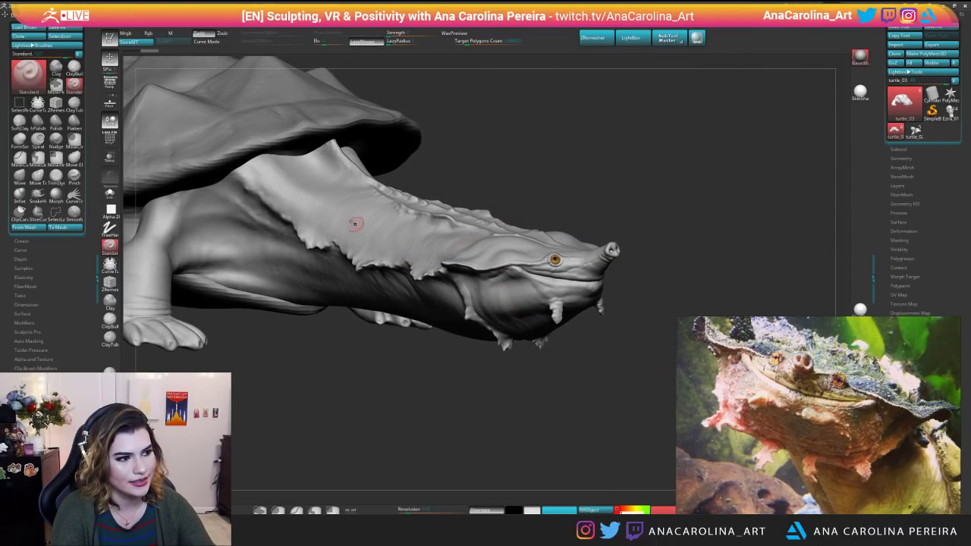
{"action": "left_click_drag", "start_coordinate": [458, 401], "coordinate": [629, 385]}
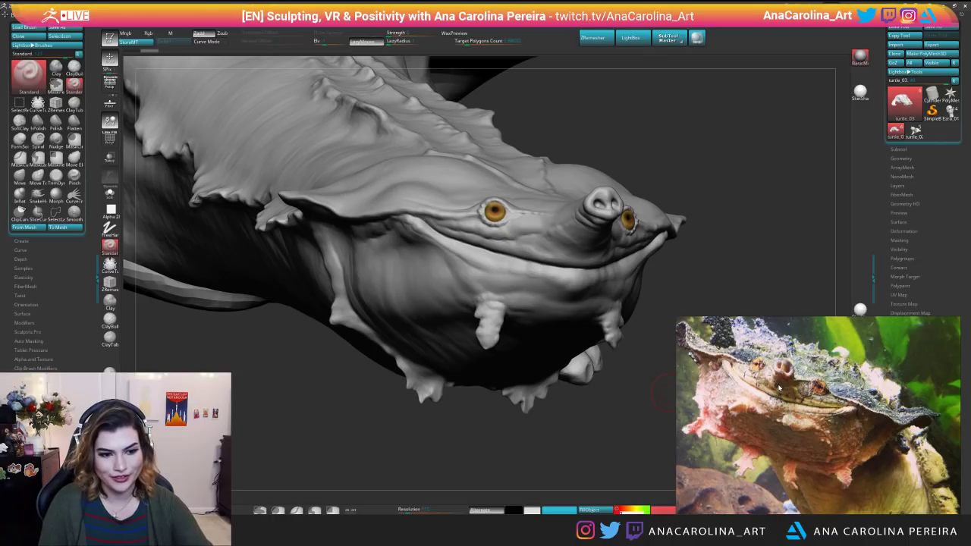
Switch to the SnakeHook brush and pull the lower chin flap on the turtle's right side downward into a longer tip.
{"action": "mouse_move", "coordinate": [357, 389]}
{"action": "left_mouse_down"}
{"action": "mouse_move", "coordinate": [407, 461]}
{"action": "mouse_move", "coordinate": [420, 450]}
{"action": "mouse_move", "coordinate": [432, 396]}
{"action": "mouse_move", "coordinate": [457, 461]}
{"action": "left_mouse_up"}
{"action": "left_click", "coordinate": [38, 196]}
{"action": "left_click_drag", "start_coordinate": [456, 424], "coordinate": [372, 358]}
{"action": "key", "text": "space"}
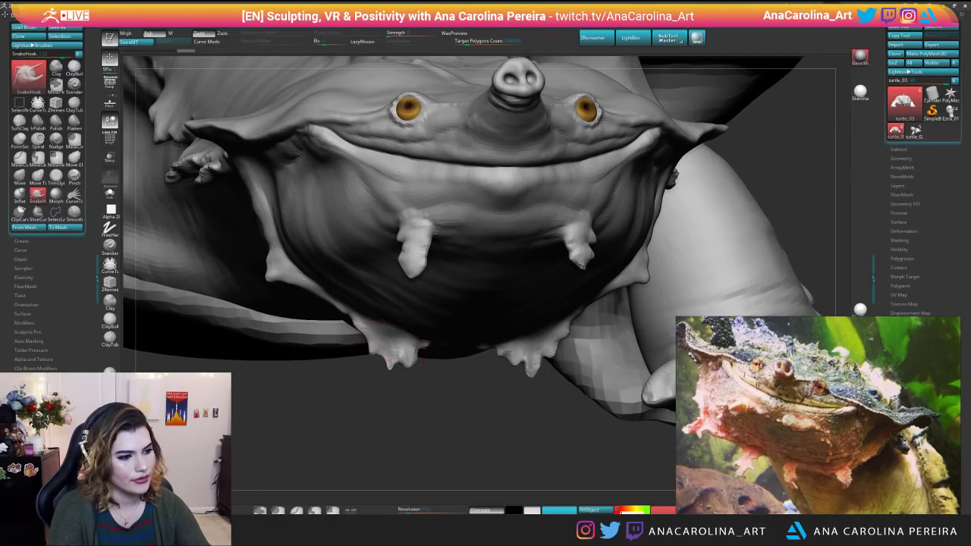
{"action": "mouse_move", "coordinate": [394, 356]}
{"action": "left_mouse_down"}
{"action": "mouse_move", "coordinate": [383, 363]}
{"action": "mouse_move", "coordinate": [409, 390]}
{"action": "left_mouse_up"}
{"action": "key", "text": "space"}
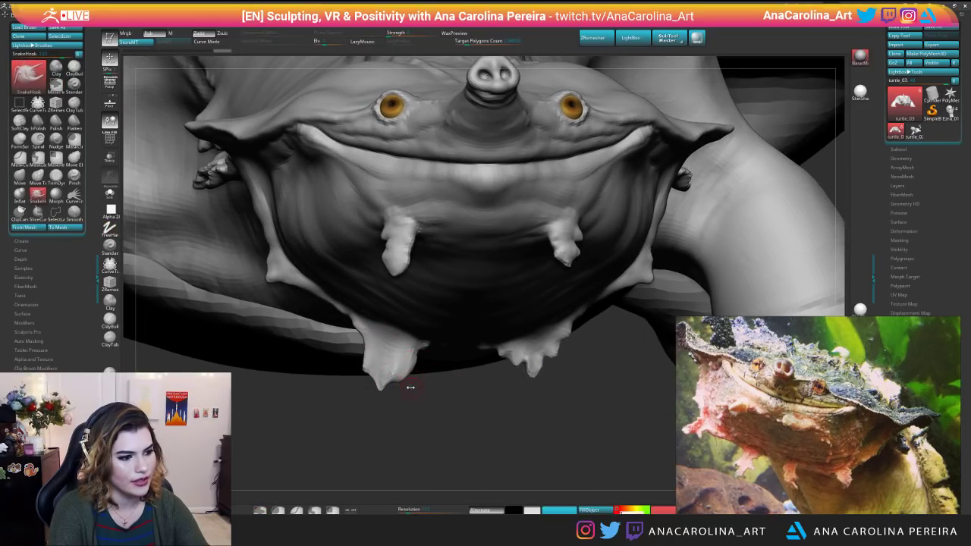
{"action": "key", "text": "space"}
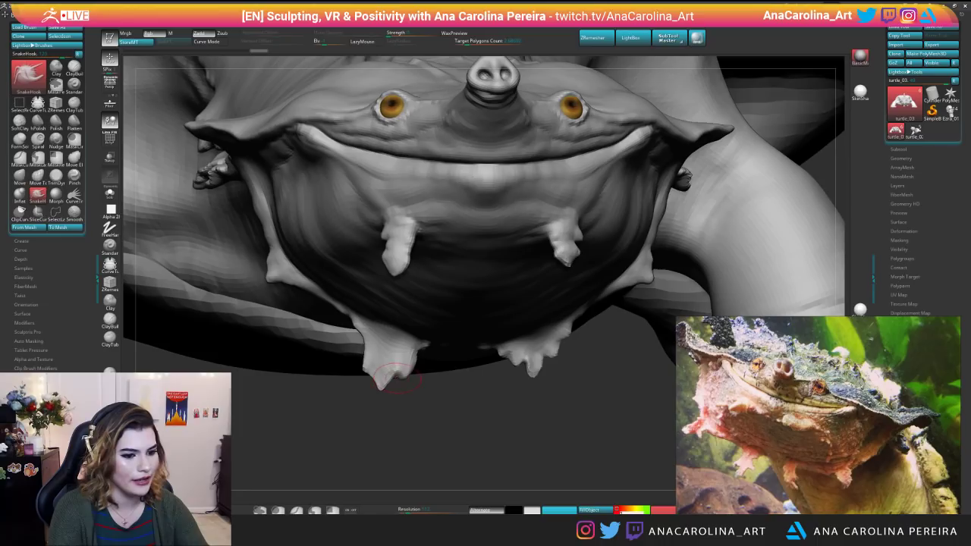
Refine the elongated chin flap's outline with an adjusted brush size, rounding its hanging tip.
{"action": "mouse_move", "coordinate": [395, 379]}
{"action": "left_mouse_down"}
{"action": "mouse_move", "coordinate": [384, 394]}
{"action": "mouse_move", "coordinate": [366, 369]}
{"action": "mouse_move", "coordinate": [363, 331]}
{"action": "mouse_move", "coordinate": [372, 358]}
{"action": "left_mouse_up"}
{"action": "key", "text": "space"}
{"action": "key", "text": "space"}
{"action": "left_click_drag", "start_coordinate": [422, 464], "coordinate": [414, 437]}
{"action": "key", "text": "space"}
{"action": "left_click_drag", "start_coordinate": [839, 282], "coordinate": [843, 309]}
Pull small lobes out of the inner edge of the turtle's right lower chin flap.
{"action": "left_click_drag", "start_coordinate": [527, 391], "coordinate": [557, 380], "text": "alt"}
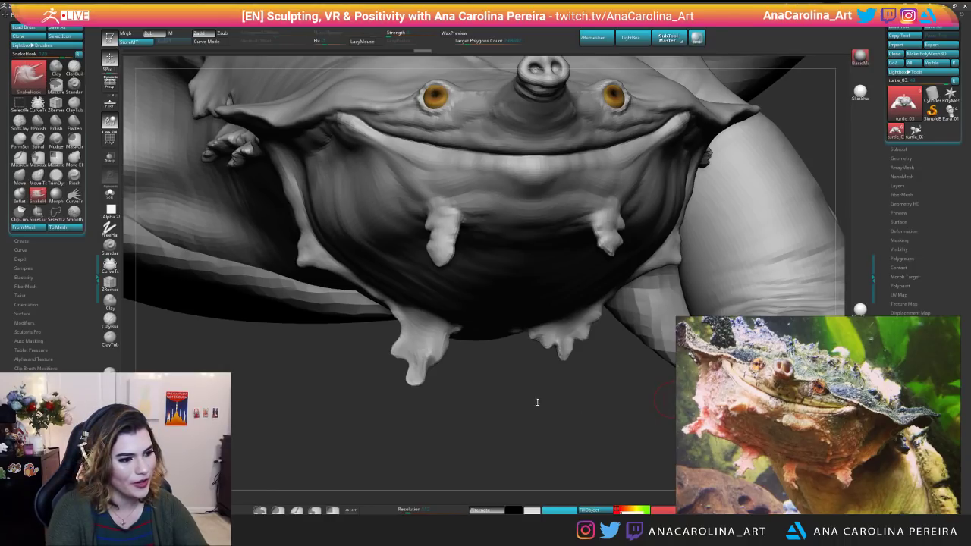
{"action": "left_click_drag", "start_coordinate": [388, 395], "coordinate": [440, 348]}
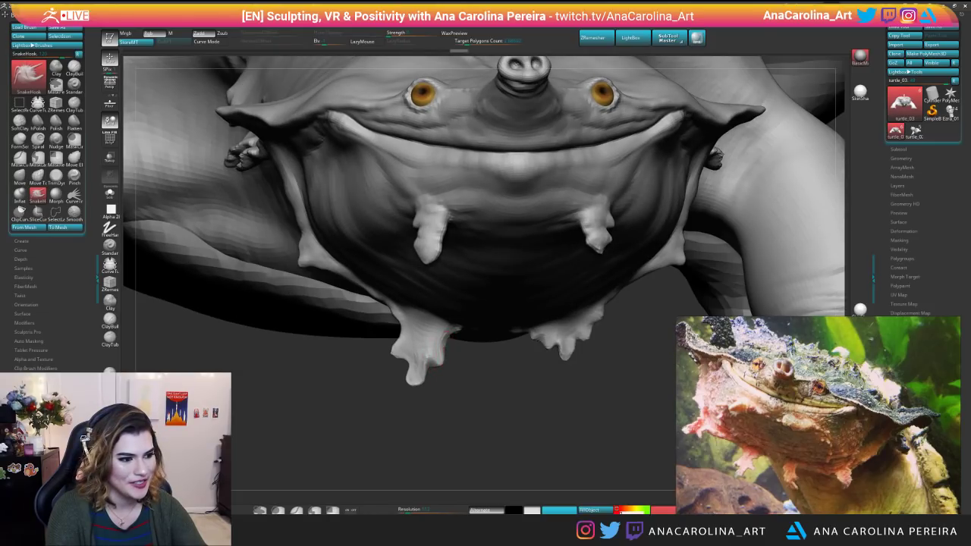
{"action": "left_click_drag", "start_coordinate": [446, 340], "coordinate": [472, 358]}
{"action": "key", "text": "space"}
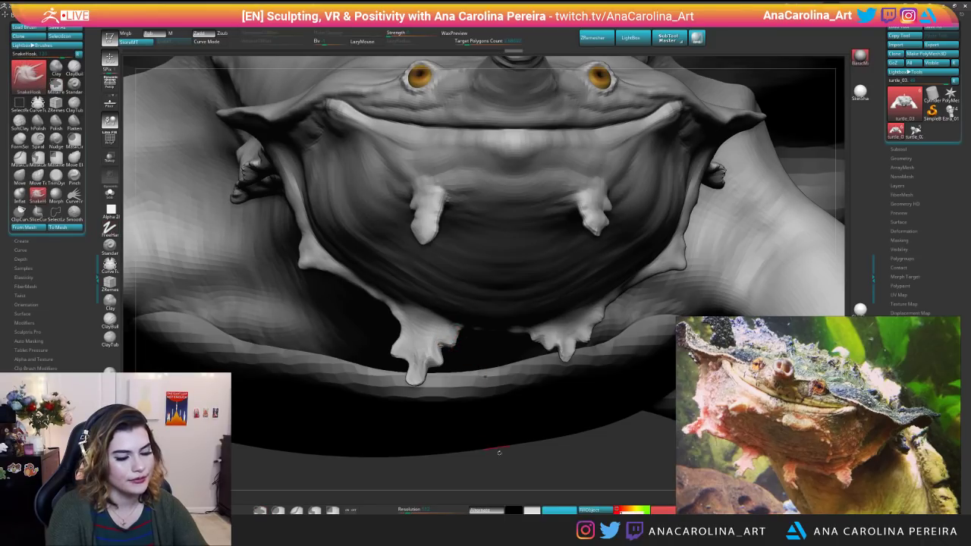
{"action": "key", "text": "f"}
{"action": "left_click_drag", "start_coordinate": [454, 346], "coordinate": [462, 394]}
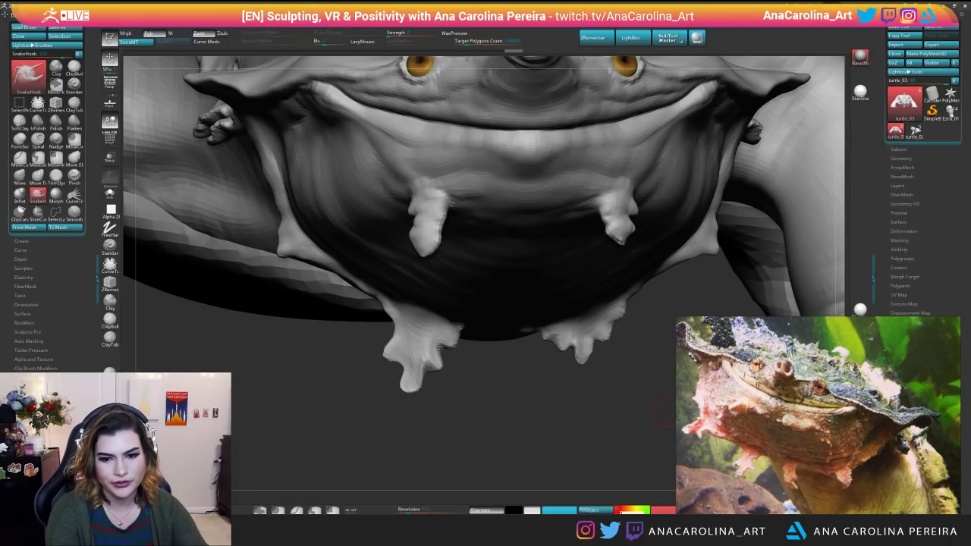
Draw out a pointed lobe on the outer edge of the same chin flap using an adjusted brush size.
{"action": "mouse_move", "coordinate": [420, 415]}
{"action": "left_mouse_down"}
{"action": "mouse_move", "coordinate": [459, 298]}
{"action": "mouse_move", "coordinate": [489, 386]}
{"action": "mouse_move", "coordinate": [472, 445]}
{"action": "left_mouse_up"}
{"action": "key", "text": "space"}
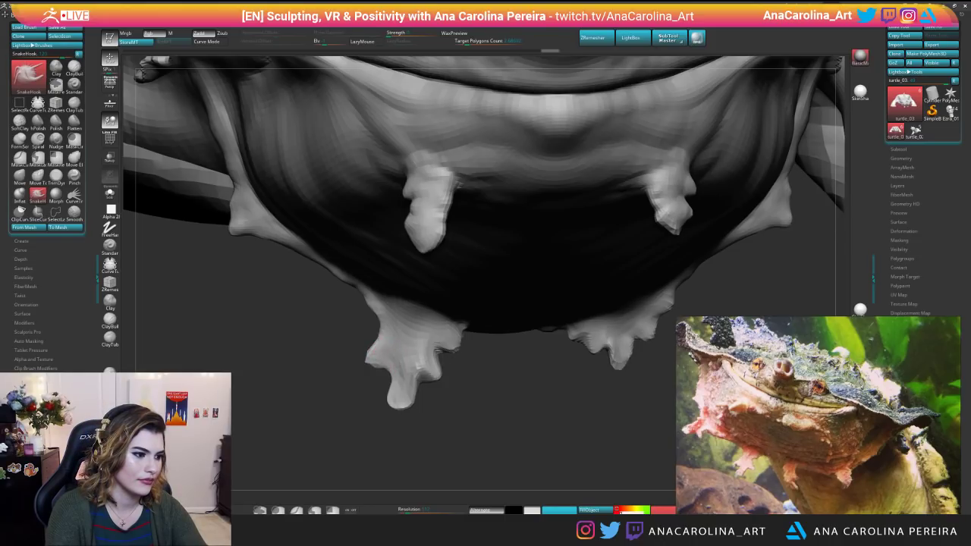
{"action": "left_click_drag", "start_coordinate": [334, 380], "coordinate": [373, 376]}
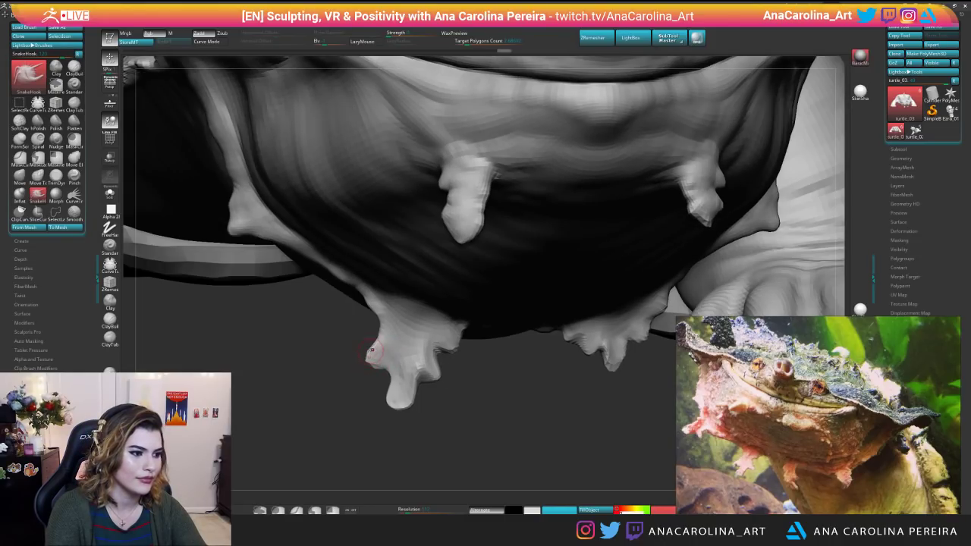
{"action": "key", "text": "space"}
{"action": "key", "text": "space"}
{"action": "key", "text": "space"}
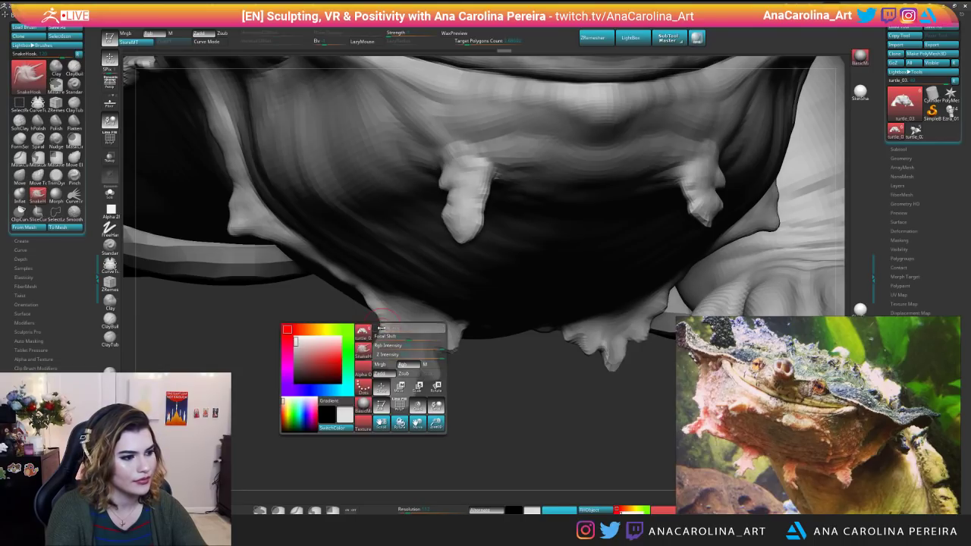
{"action": "left_click_drag", "start_coordinate": [363, 299], "coordinate": [357, 288]}
{"action": "mouse_move", "coordinate": [372, 387]}
{"action": "left_mouse_down"}
{"action": "mouse_move", "coordinate": [357, 387]}
{"action": "mouse_move", "coordinate": [383, 386]}
{"action": "mouse_move", "coordinate": [334, 384]}
{"action": "mouse_move", "coordinate": [366, 383]}
{"action": "mouse_move", "coordinate": [364, 349]}
{"action": "mouse_move", "coordinate": [357, 432]}
{"action": "left_mouse_up"}
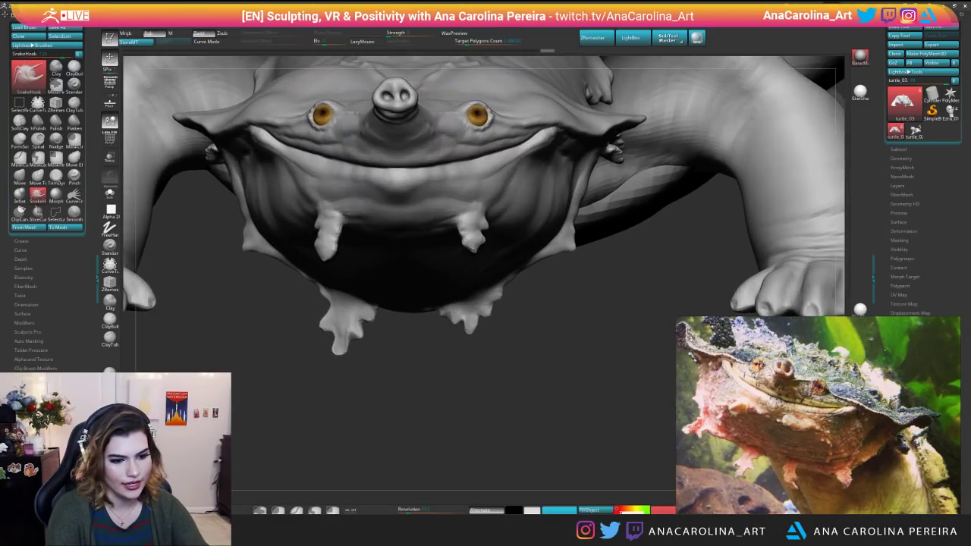
Resize the SnakeHook brush and pull the lower chin flap on the turtle's left side into a longer shape.
{"action": "key", "text": "space"}
{"action": "key", "text": "space"}
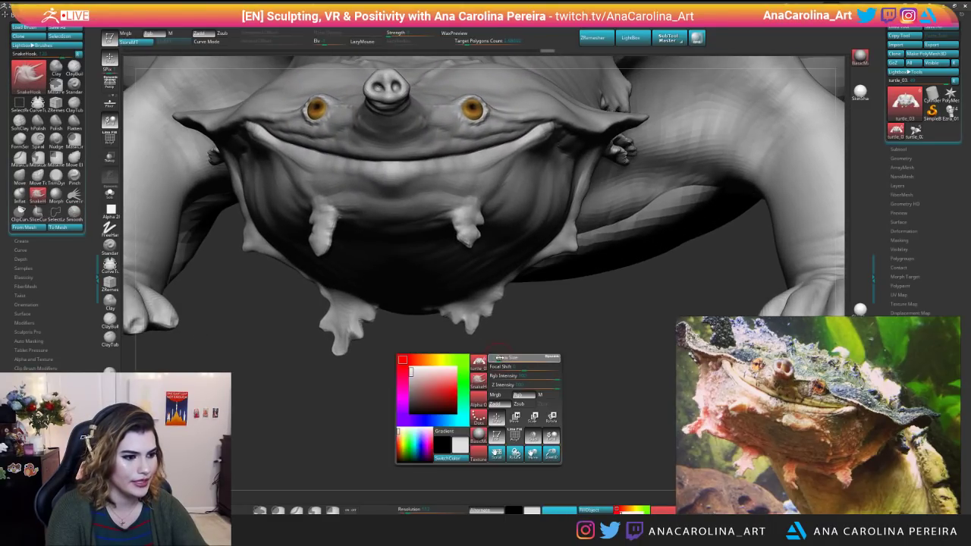
{"action": "mouse_move", "coordinate": [455, 356]}
{"action": "left_mouse_down"}
{"action": "mouse_move", "coordinate": [523, 349]}
{"action": "mouse_move", "coordinate": [453, 341]}
{"action": "left_mouse_up"}
{"action": "key", "text": "space"}
{"action": "mouse_move", "coordinate": [487, 308]}
{"action": "left_mouse_down"}
{"action": "mouse_move", "coordinate": [489, 328]}
{"action": "mouse_move", "coordinate": [497, 291]}
{"action": "left_mouse_up"}
{"action": "mouse_move", "coordinate": [474, 326]}
{"action": "left_mouse_down"}
{"action": "mouse_move", "coordinate": [476, 342]}
{"action": "mouse_move", "coordinate": [465, 334]}
{"action": "mouse_move", "coordinate": [480, 343]}
{"action": "left_mouse_up"}
Widen and extend the tip of the turtle's left lower chin flap with varied brush sizes, roughly matching the opposite flap.
{"action": "key", "text": "space"}
{"action": "mouse_move", "coordinate": [481, 333]}
{"action": "right_mouse_down", "text": "ctrl"}
{"action": "mouse_move", "coordinate": [459, 259]}
{"action": "mouse_move", "coordinate": [505, 378]}
{"action": "right_mouse_up", "text": "ctrl"}
{"action": "key", "text": "space"}
{"action": "left_click_drag", "start_coordinate": [467, 335], "coordinate": [493, 348]}
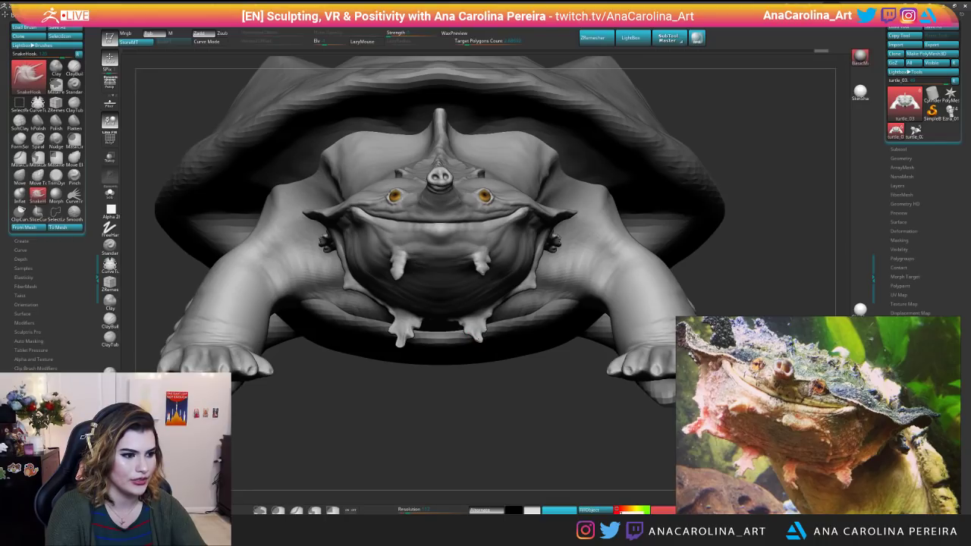
{"action": "right_click_drag", "start_coordinate": [492, 347], "coordinate": [505, 395]}
{"action": "key", "text": "space"}
{"action": "mouse_move", "coordinate": [479, 337]}
{"action": "right_mouse_down", "text": "ctrl"}
{"action": "mouse_move", "coordinate": [497, 394]}
{"action": "mouse_move", "coordinate": [485, 402]}
{"action": "mouse_move", "coordinate": [592, 427]}
{"action": "right_mouse_up", "text": "ctrl"}
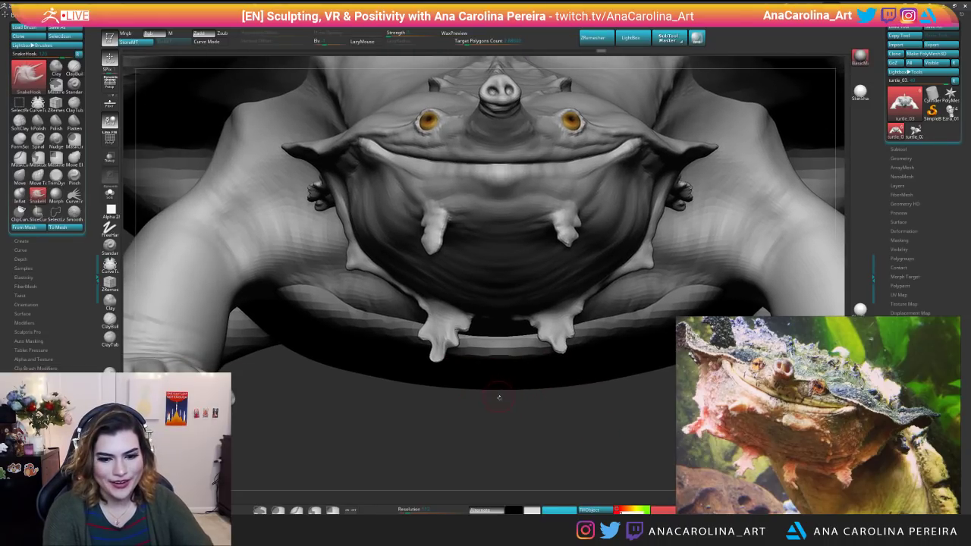
Refine the small lobes along the edge of the turtle's left lower chin flap with the SnakeHook brush.
{"action": "right_click_drag", "start_coordinate": [524, 411], "coordinate": [571, 273]}
{"action": "right_click_drag", "start_coordinate": [541, 317], "coordinate": [538, 288]}
{"action": "key", "text": "space"}
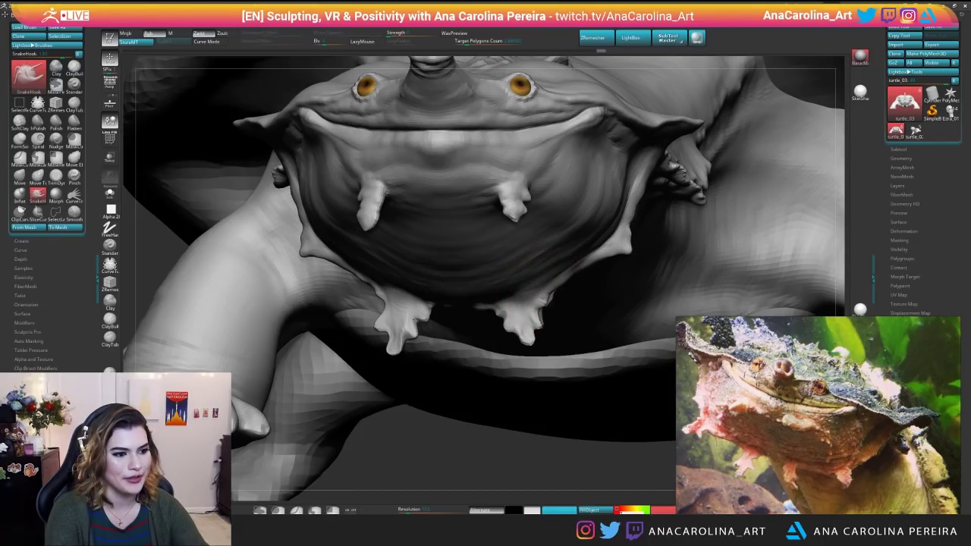
{"action": "right_click_drag", "start_coordinate": [585, 416], "coordinate": [584, 455], "text": "shift"}
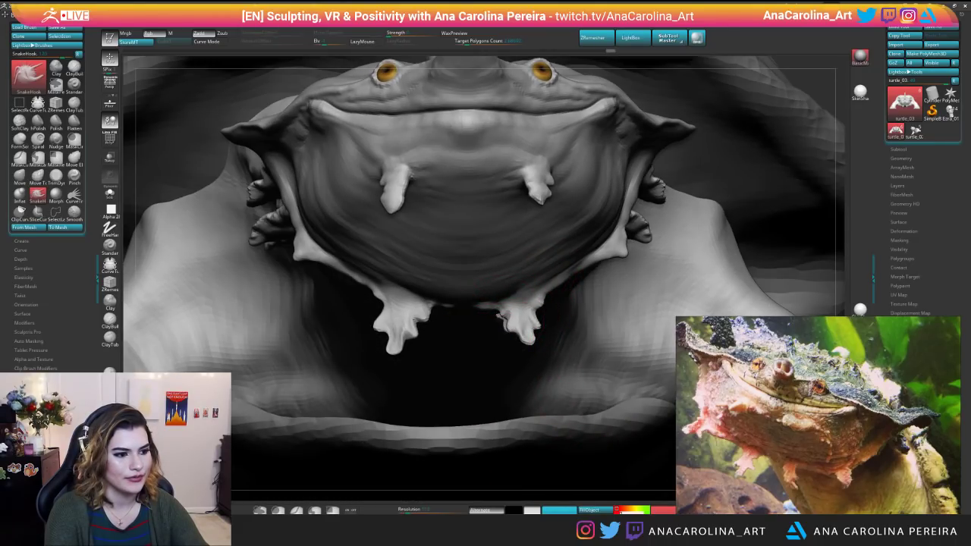
{"action": "left_click_drag", "start_coordinate": [840, 250], "coordinate": [836, 267]}
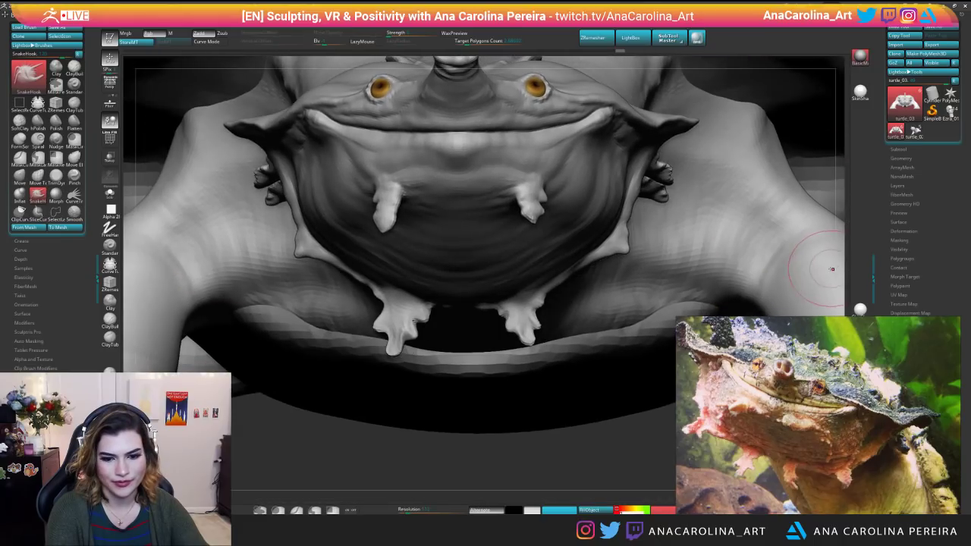
{"action": "mouse_move", "coordinate": [562, 421]}
{"action": "left_mouse_down"}
{"action": "mouse_move", "coordinate": [520, 391]}
{"action": "mouse_move", "coordinate": [549, 448]}
{"action": "mouse_move", "coordinate": [558, 425]}
{"action": "left_mouse_up"}
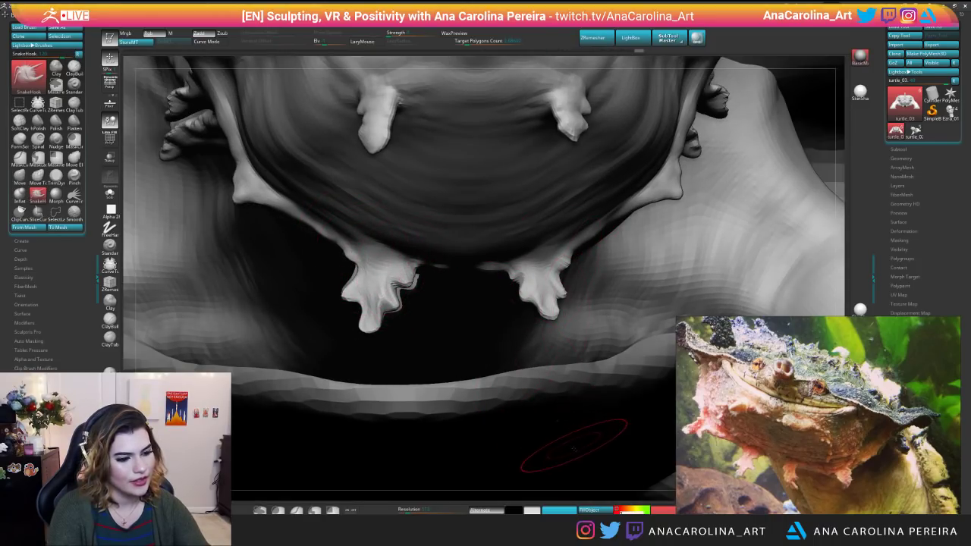
Resize the SnakeHook brush and nudge the small jaw-corner flap on the turtle's left side into a clearer shape.
{"action": "mouse_move", "coordinate": [574, 495]}
{"action": "left_mouse_down", "text": "alt"}
{"action": "mouse_move", "coordinate": [539, 408]}
{"action": "mouse_move", "coordinate": [505, 422]}
{"action": "mouse_move", "coordinate": [482, 413]}
{"action": "mouse_move", "coordinate": [481, 391]}
{"action": "mouse_move", "coordinate": [379, 388]}
{"action": "mouse_move", "coordinate": [489, 410]}
{"action": "mouse_move", "coordinate": [501, 371]}
{"action": "mouse_move", "coordinate": [472, 265]}
{"action": "left_mouse_up", "text": "alt"}
{"action": "key", "text": "f"}
{"action": "key", "text": "space"}
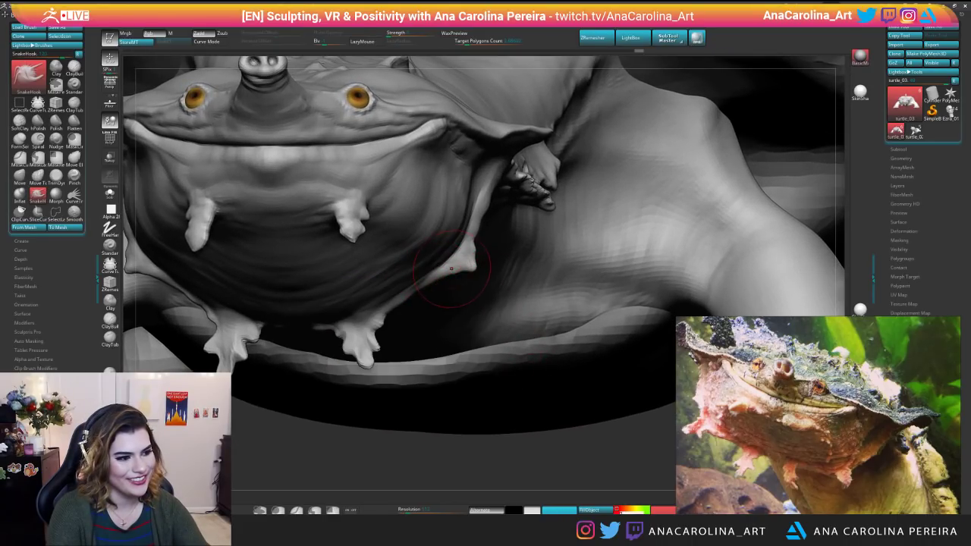
{"action": "key", "text": "space"}
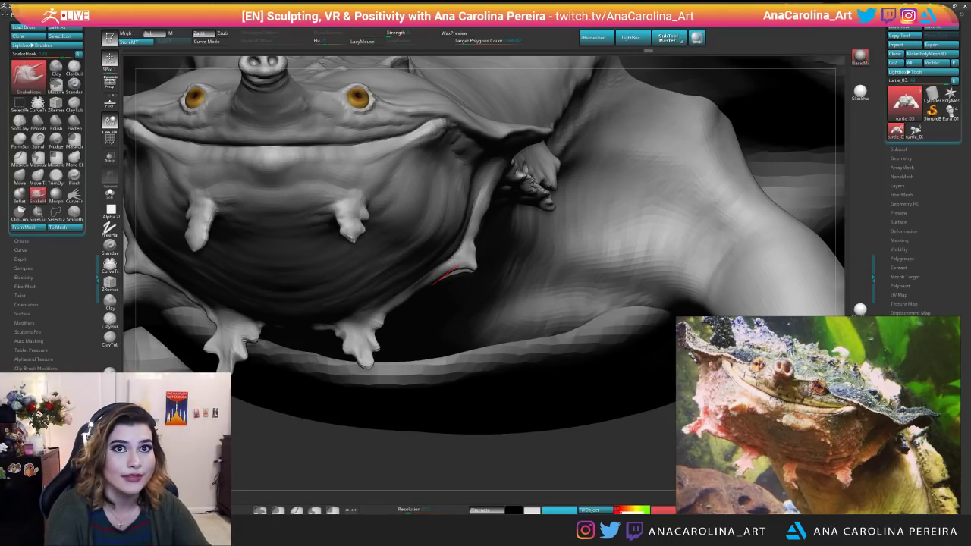
{"action": "right_click_drag", "start_coordinate": [459, 287], "coordinate": [461, 322]}
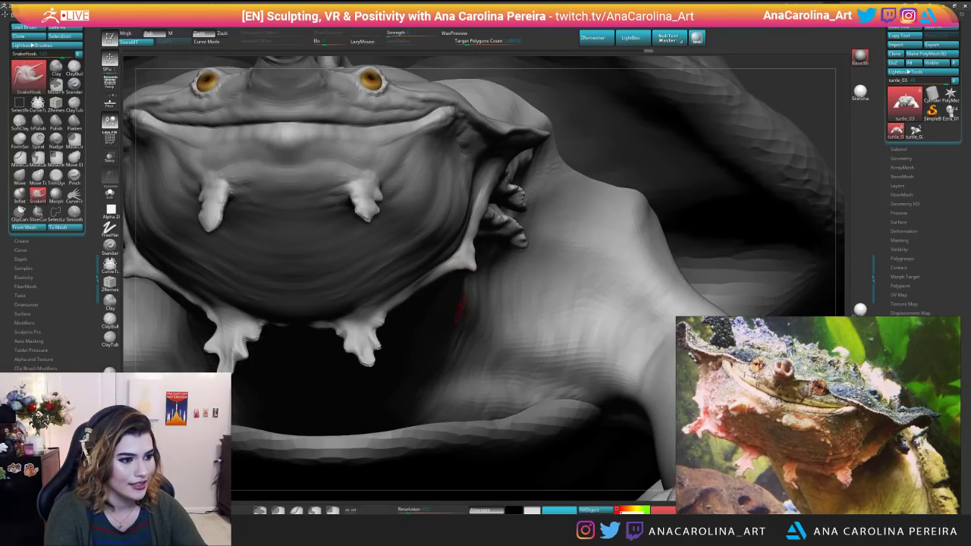
{"action": "left_click_drag", "start_coordinate": [477, 268], "coordinate": [456, 262]}
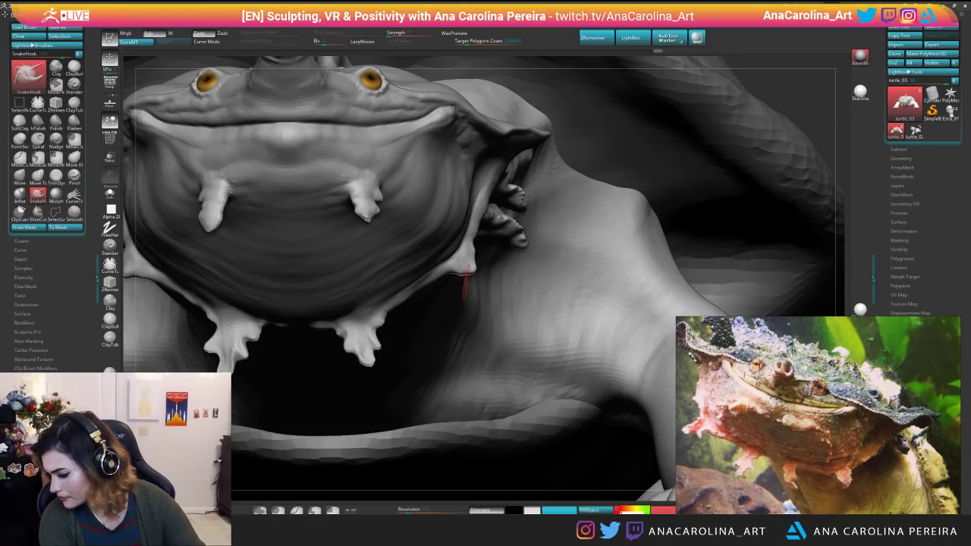
{"action": "mouse_move", "coordinate": [473, 498]}
{"action": "left_mouse_down"}
{"action": "mouse_move", "coordinate": [543, 391]}
{"action": "mouse_move", "coordinate": [402, 296]}
{"action": "left_mouse_up"}
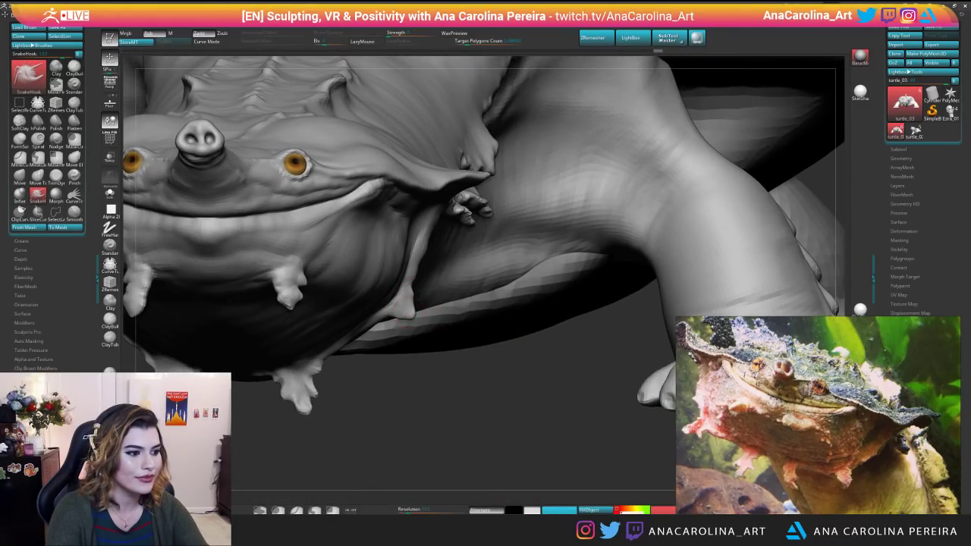
{"action": "left_click_drag", "start_coordinate": [453, 402], "coordinate": [483, 331]}
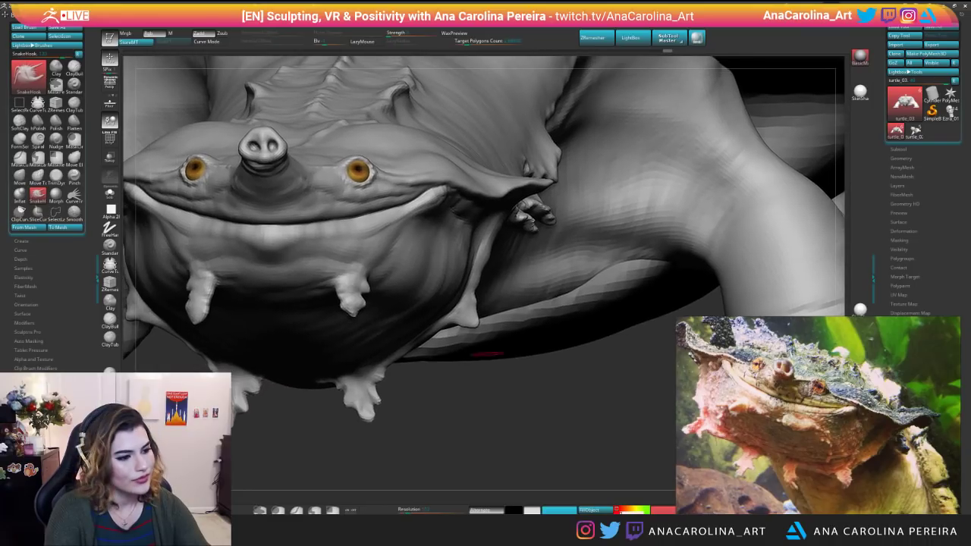
{"action": "key", "text": "space"}
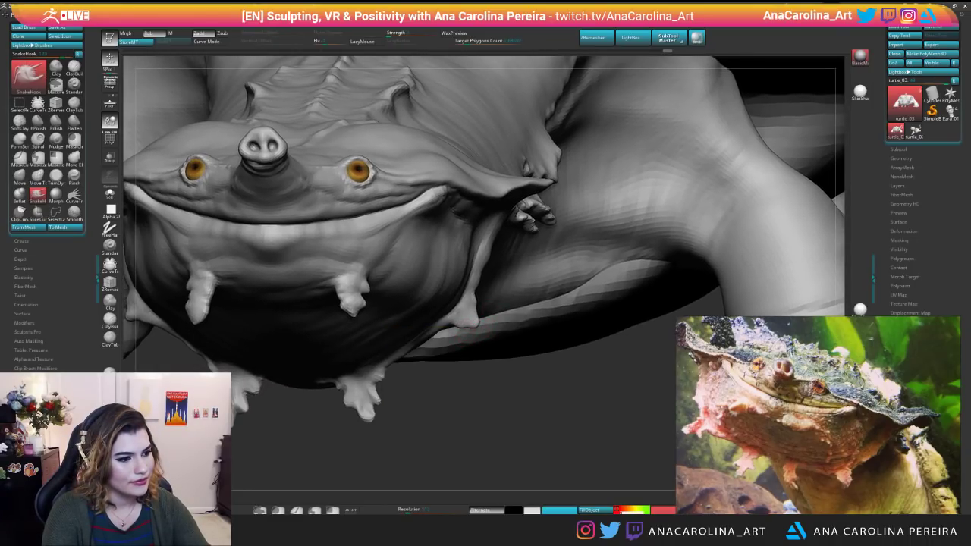
{"action": "key", "text": "space"}
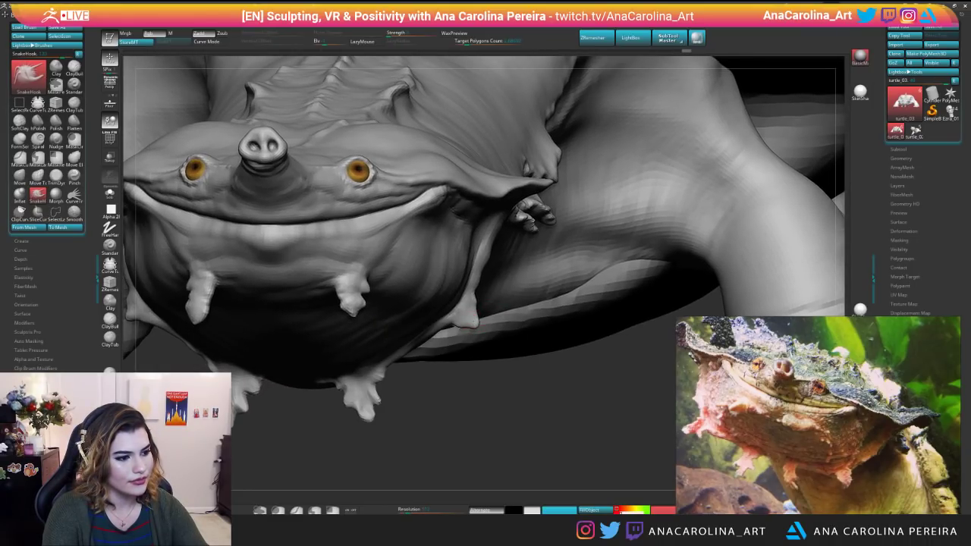
Pull the small jaw-corner flap on the turtle's left side into a longer point with an adjusted SnakeHook size.
{"action": "key", "text": "f"}
{"action": "mouse_move", "coordinate": [493, 402]}
{"action": "left_mouse_down"}
{"action": "mouse_move", "coordinate": [555, 406]}
{"action": "mouse_move", "coordinate": [559, 463]}
{"action": "left_mouse_up"}
{"action": "key", "text": "space"}
{"action": "left_click", "coordinate": [540, 262]}
{"action": "mouse_move", "coordinate": [540, 262]}
{"action": "left_mouse_down"}
{"action": "mouse_move", "coordinate": [530, 272]}
{"action": "mouse_move", "coordinate": [564, 287]}
{"action": "mouse_move", "coordinate": [531, 302]}
{"action": "mouse_move", "coordinate": [594, 196]}
{"action": "left_mouse_up"}
{"action": "key", "text": "space"}
{"action": "key", "text": "space"}
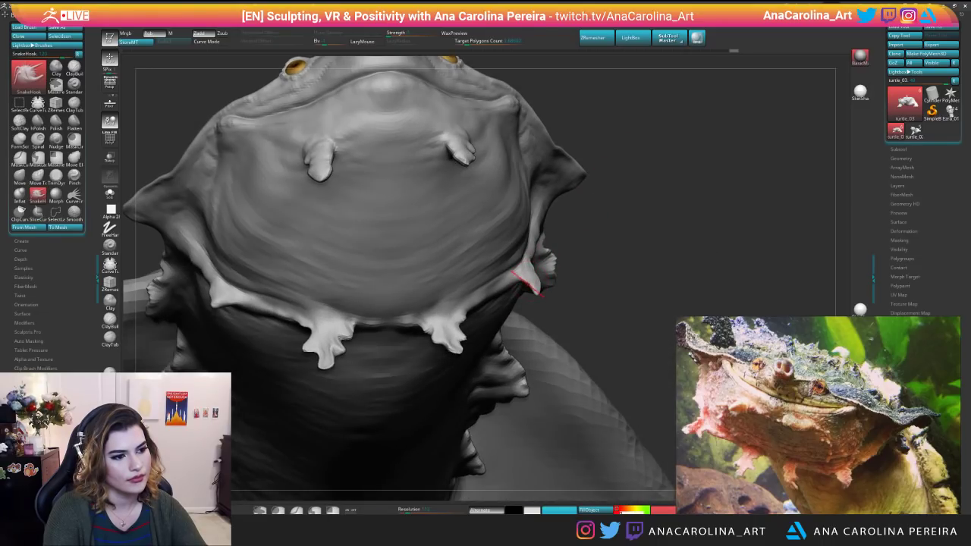
Widen the turtle's left jaw-corner flap and draw out small lobes beside its tip with the SnakeHook brush.
{"action": "mouse_move", "coordinate": [588, 243]}
{"action": "left_mouse_down"}
{"action": "mouse_move", "coordinate": [563, 364]}
{"action": "mouse_move", "coordinate": [560, 265]}
{"action": "mouse_move", "coordinate": [588, 243]}
{"action": "left_mouse_up"}
{"action": "left_click_drag", "start_coordinate": [587, 303], "coordinate": [584, 380], "text": "alt"}
{"action": "left_click_drag", "start_coordinate": [584, 380], "coordinate": [535, 333]}
{"action": "key", "text": "space"}
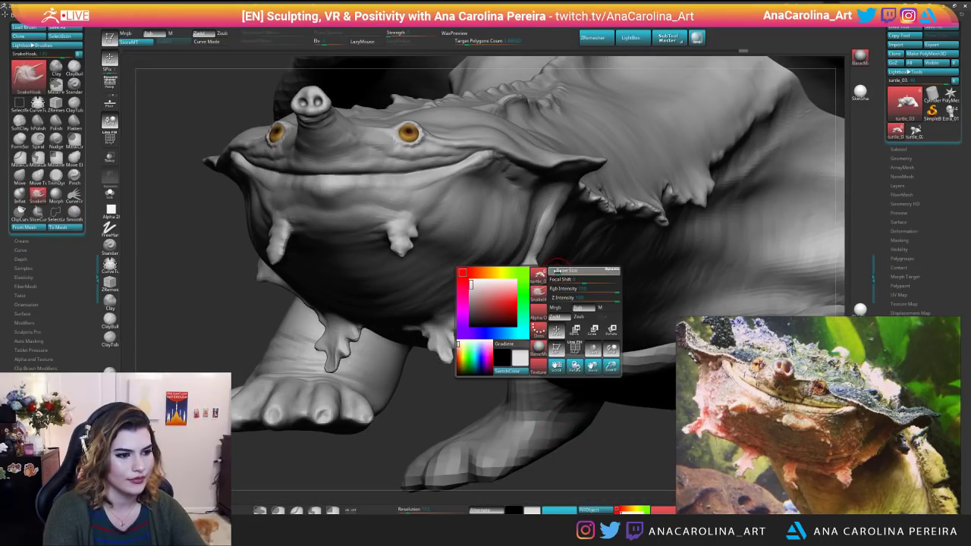
{"action": "left_click_drag", "start_coordinate": [544, 289], "coordinate": [535, 288]}
{"action": "key", "text": "space"}
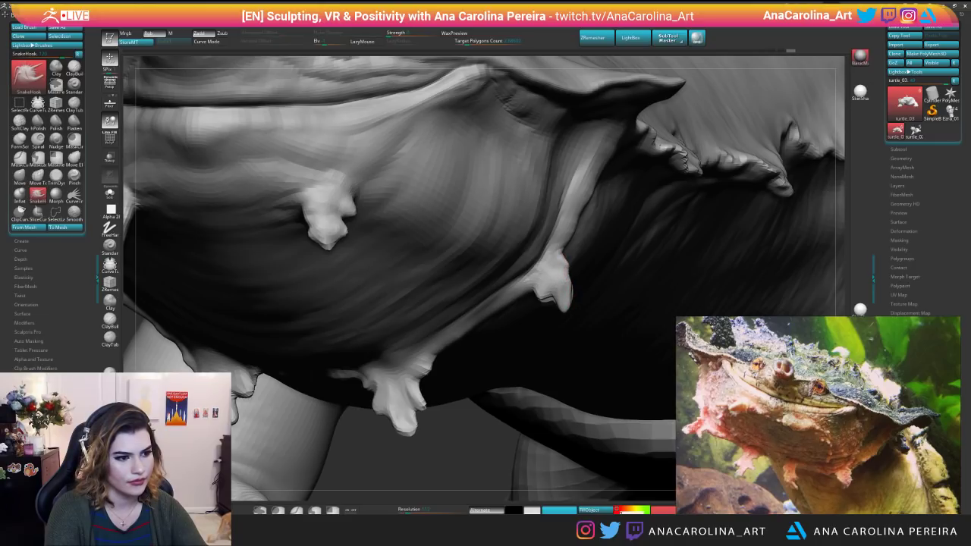
{"action": "left_click_drag", "start_coordinate": [480, 423], "coordinate": [510, 464]}
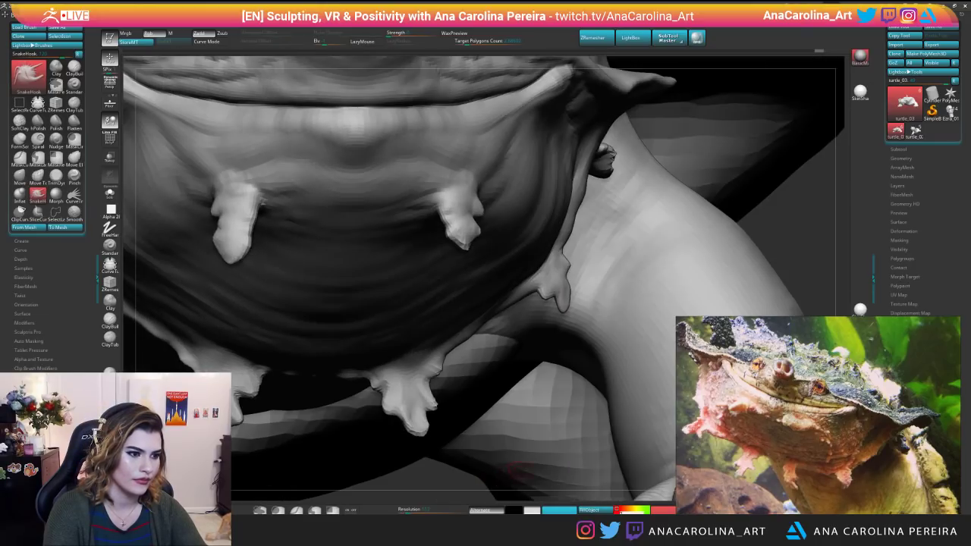
{"action": "left_click_drag", "start_coordinate": [606, 322], "coordinate": [571, 286]}
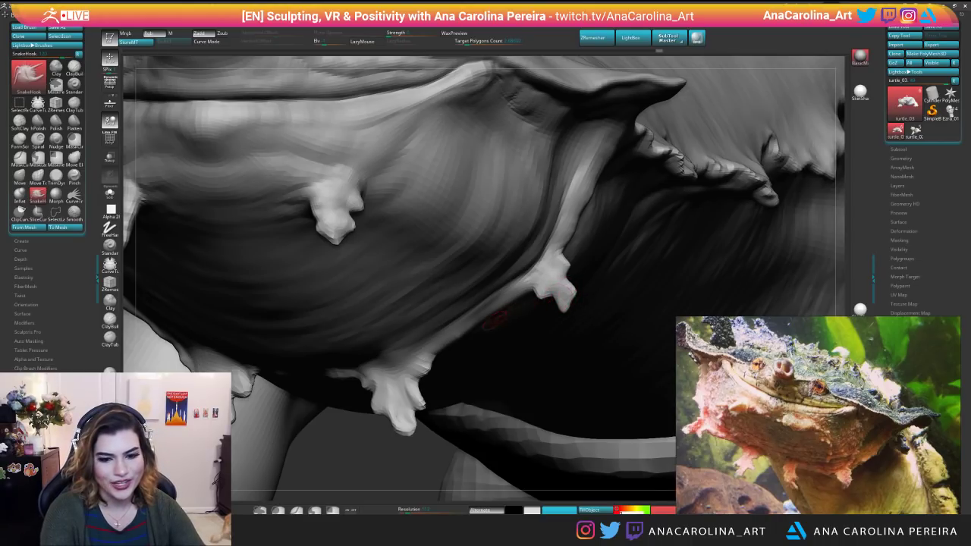
{"action": "left_click_drag", "start_coordinate": [396, 461], "coordinate": [404, 404]}
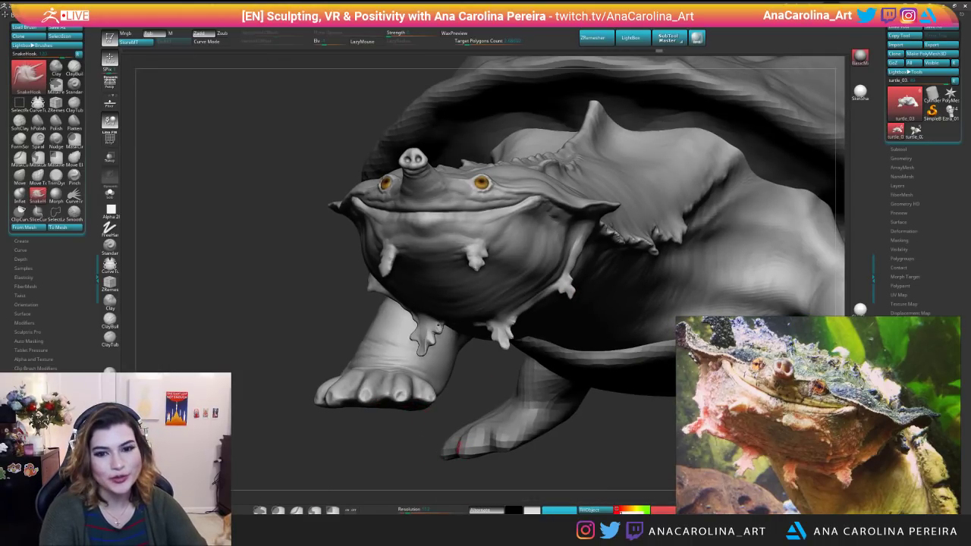
Examine the jaw and chin flaps on the turtle's right side against those on the left.
{"action": "mouse_move", "coordinate": [433, 442]}
{"action": "left_mouse_down", "text": "shift"}
{"action": "mouse_move", "coordinate": [489, 488]}
{"action": "mouse_move", "coordinate": [520, 475]}
{"action": "mouse_move", "coordinate": [511, 397]}
{"action": "mouse_move", "coordinate": [513, 458]}
{"action": "mouse_move", "coordinate": [516, 447]}
{"action": "left_mouse_up", "text": "shift"}
{"action": "left_click_drag", "start_coordinate": [456, 402], "coordinate": [496, 412], "text": "alt"}
{"action": "right_click", "coordinate": [483, 352]}
{"action": "left_click", "coordinate": [505, 301]}
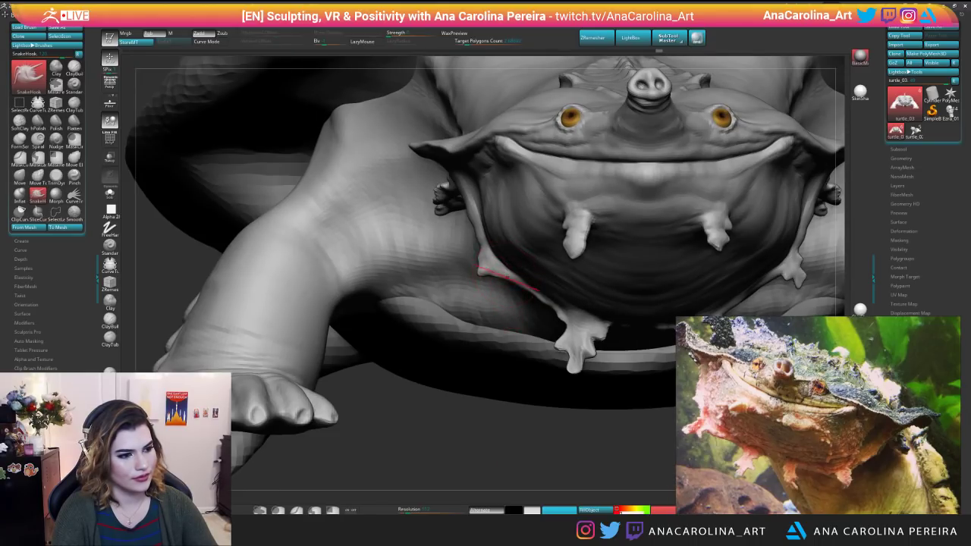
{"action": "left_click_drag", "start_coordinate": [487, 459], "coordinate": [546, 463], "text": "alt"}
{"action": "left_click_drag", "start_coordinate": [547, 425], "coordinate": [504, 448], "text": "alt"}
{"action": "mouse_move", "coordinate": [531, 402]}
{"action": "left_mouse_down"}
{"action": "mouse_move", "coordinate": [504, 395]}
{"action": "mouse_move", "coordinate": [523, 388]}
{"action": "mouse_move", "coordinate": [523, 413]}
{"action": "mouse_move", "coordinate": [512, 412]}
{"action": "left_mouse_up"}
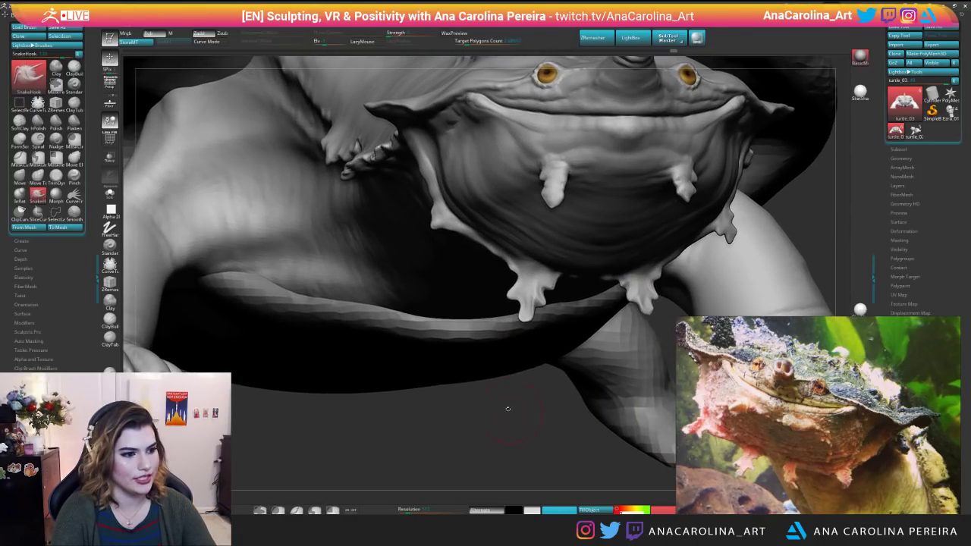
Start adding volume to the turtle's right lower chin flap with a resized ClayBuildup brush.
{"action": "left_click", "coordinate": [110, 318]}
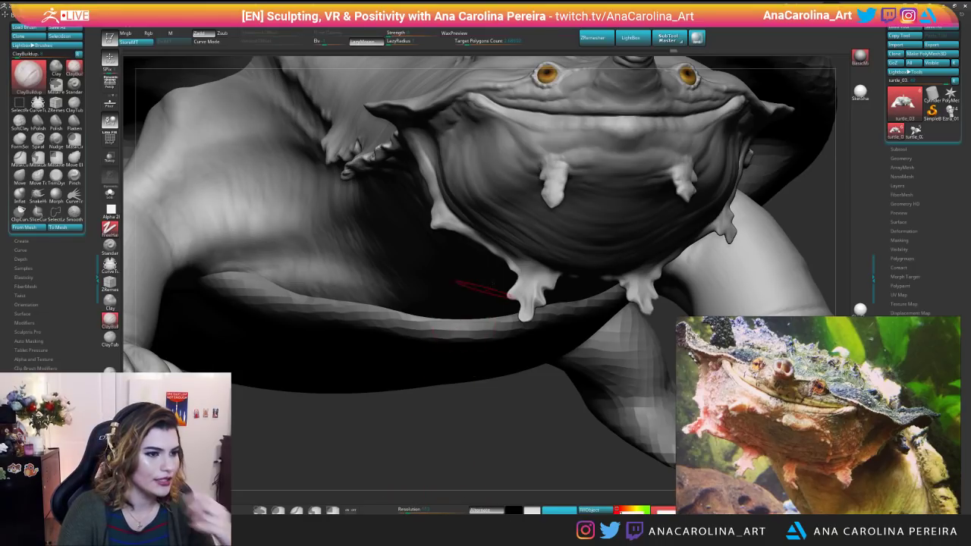
{"action": "key", "text": "space"}
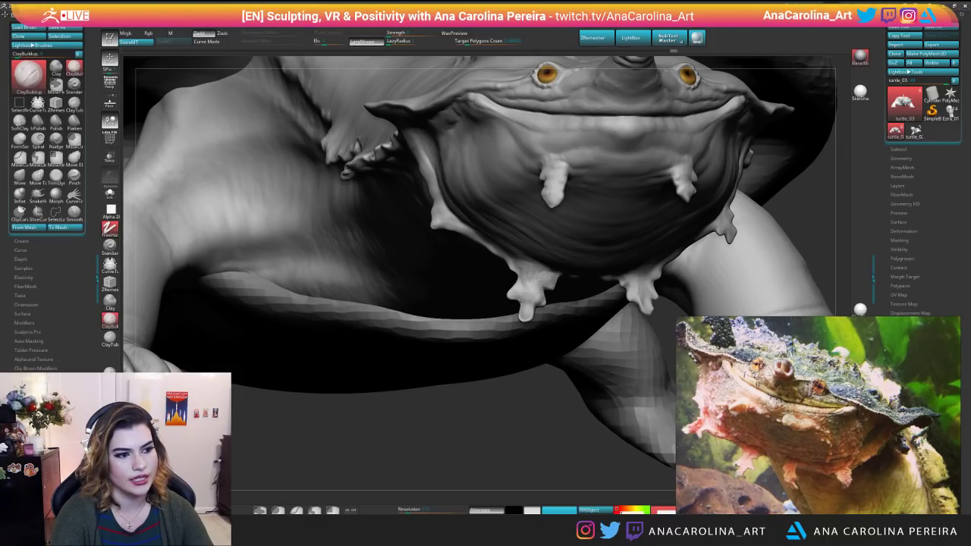
{"action": "left_click_drag", "start_coordinate": [462, 435], "coordinate": [446, 375], "text": "alt"}
Restore the standard interface layout from the preferences.
{"action": "mouse_move", "coordinate": [357, 15]}
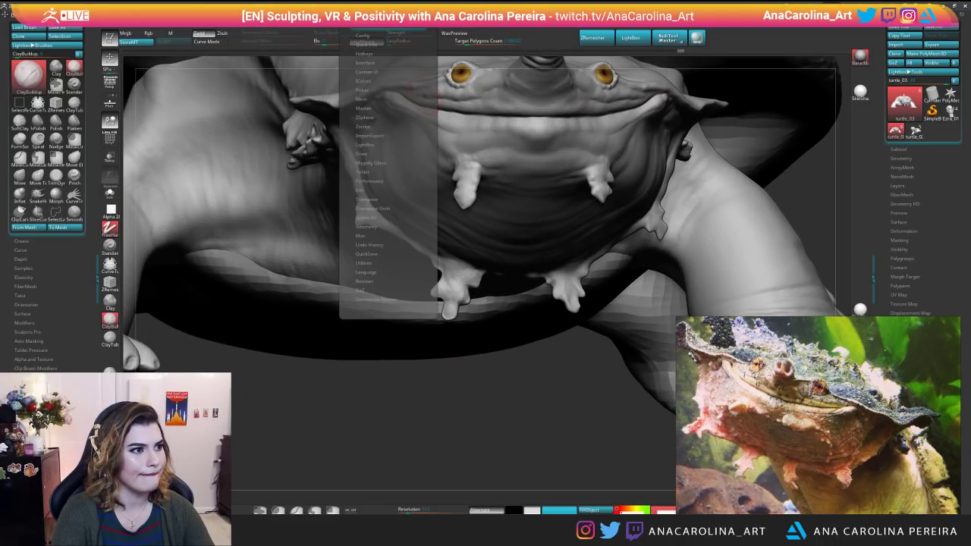
{"action": "mouse_move", "coordinate": [455, 16]}
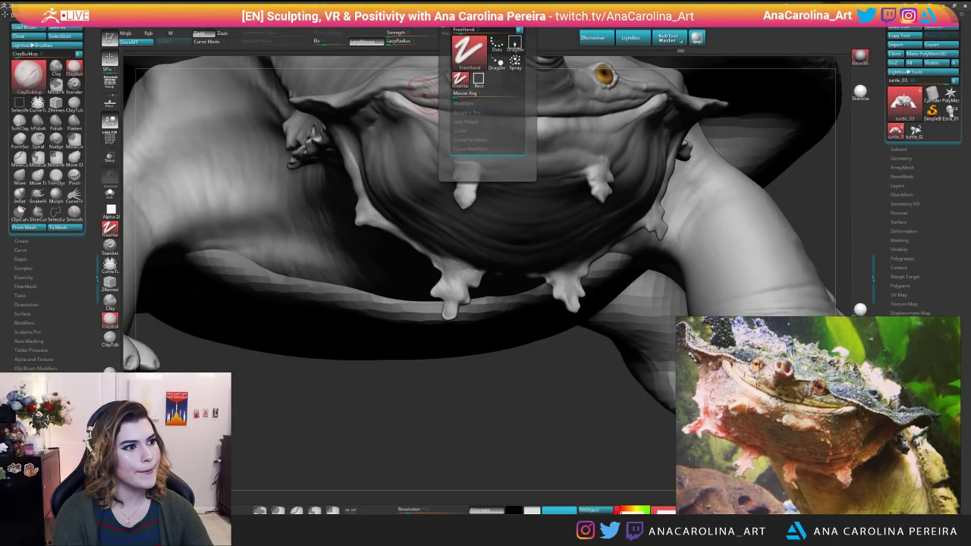
{"action": "left_click", "coordinate": [379, 16]}
{"action": "left_click", "coordinate": [393, 43]}
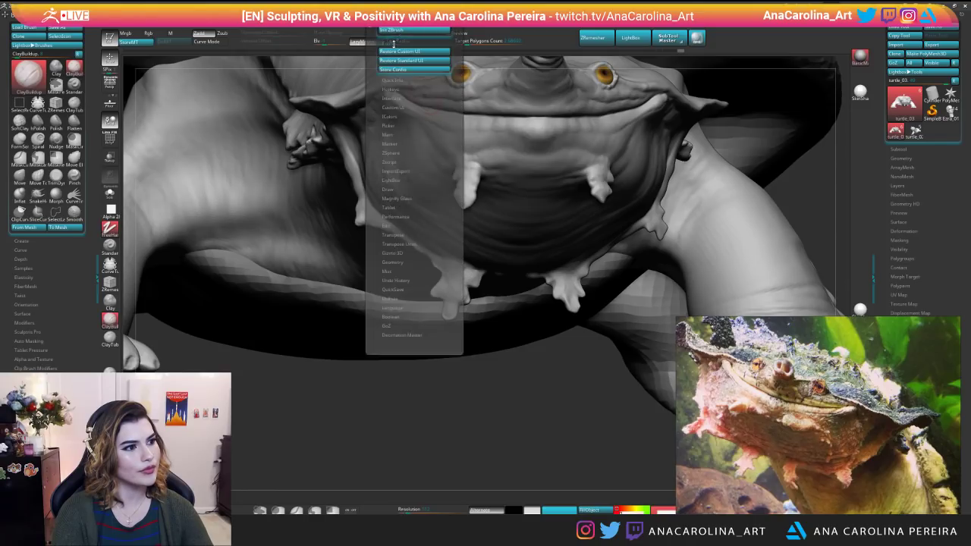
{"action": "left_click", "coordinate": [409, 60]}
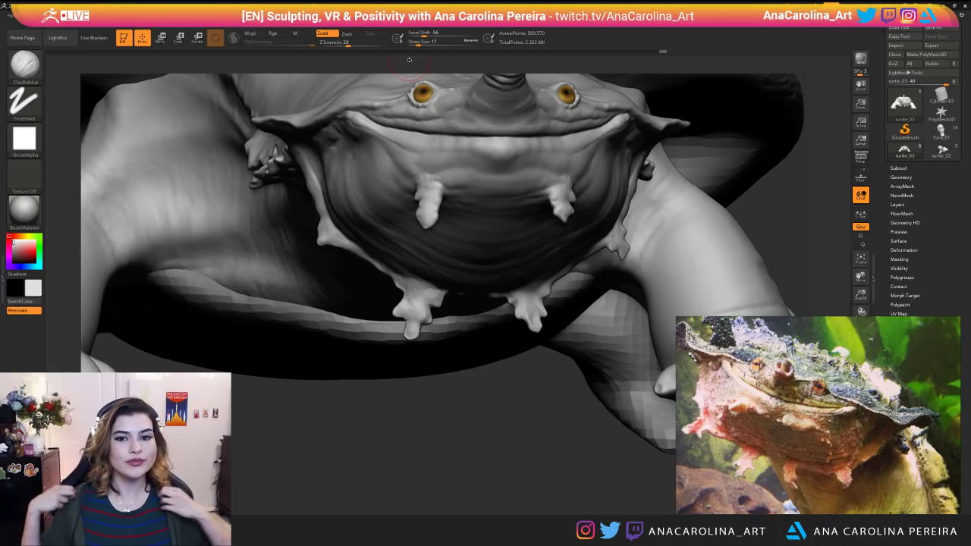
Build up the base and sides of the turtle's right lower chin flap with ClayBuildup at draw size 11.
{"action": "left_click_drag", "start_coordinate": [433, 422], "coordinate": [406, 375]}
{"action": "key", "text": "space"}
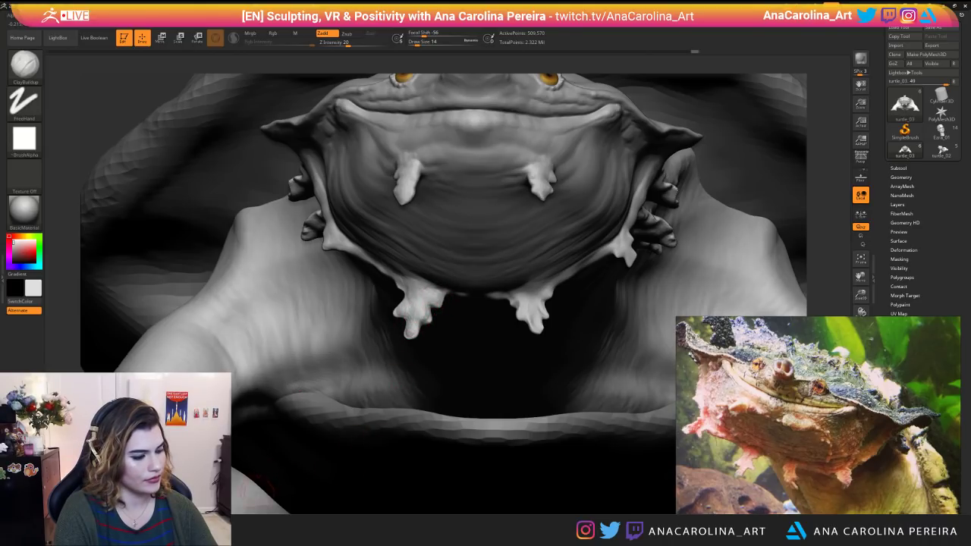
{"action": "mouse_move", "coordinate": [322, 513]}
{"action": "left_mouse_down"}
{"action": "mouse_move", "coordinate": [328, 501]}
{"action": "mouse_move", "coordinate": [413, 486]}
{"action": "left_mouse_up"}
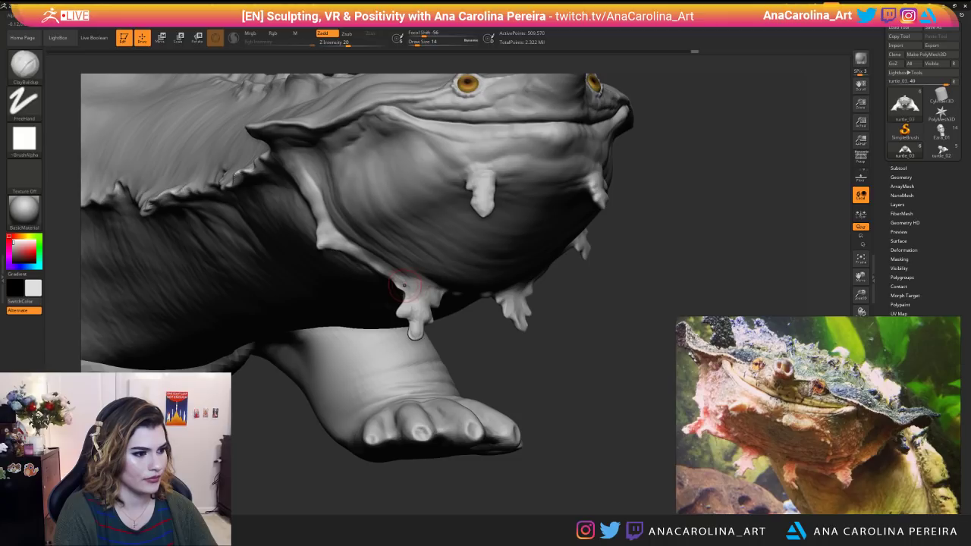
{"action": "key", "text": "space"}
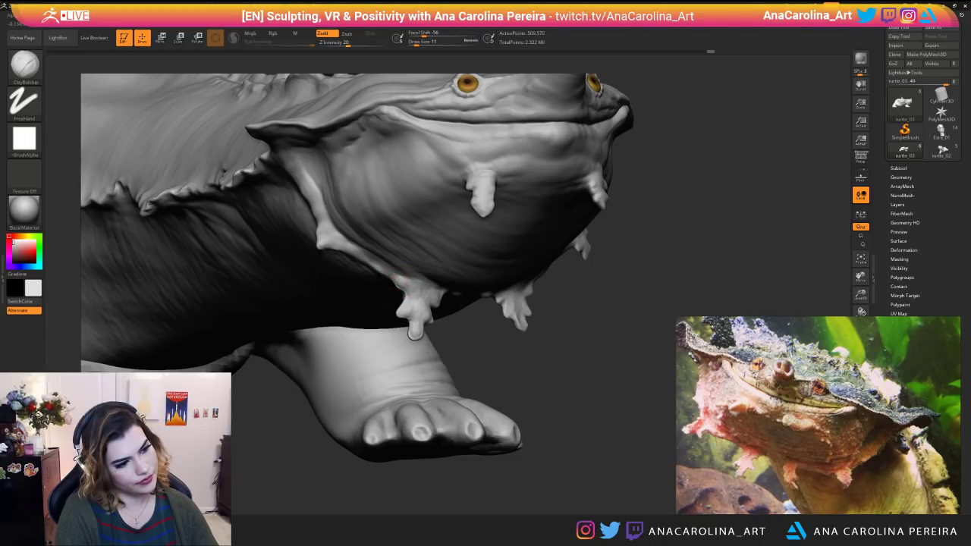
{"action": "left_click_drag", "start_coordinate": [491, 359], "coordinate": [427, 310]}
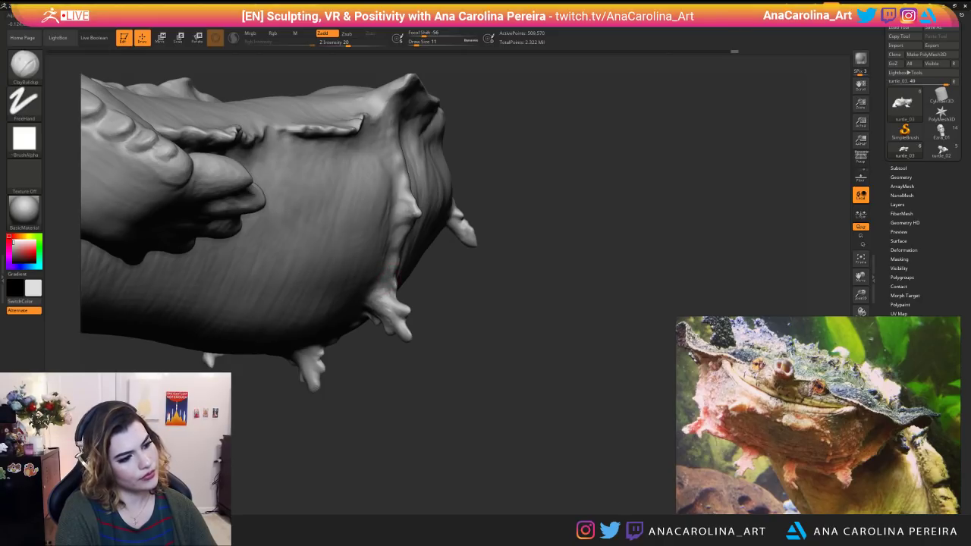
{"action": "mouse_move", "coordinate": [447, 319]}
{"action": "left_mouse_down"}
{"action": "mouse_move", "coordinate": [523, 304]}
{"action": "mouse_move", "coordinate": [607, 334]}
{"action": "left_mouse_up"}
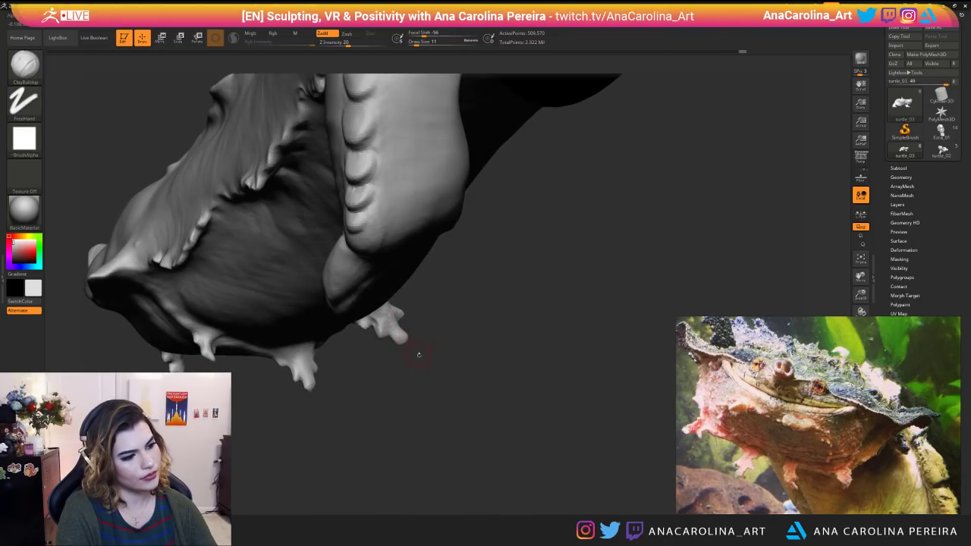
{"action": "left_click_drag", "start_coordinate": [418, 351], "coordinate": [455, 334]}
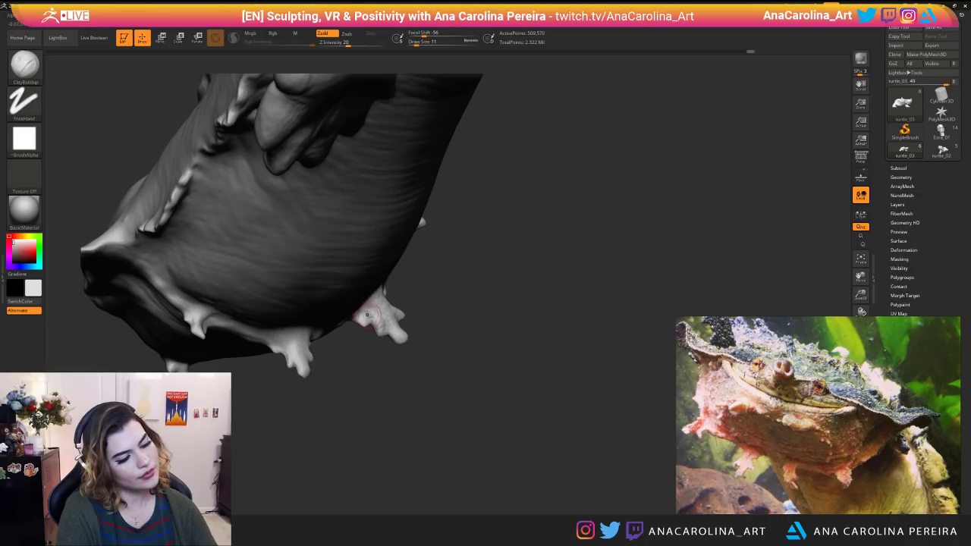
{"action": "left_click_drag", "start_coordinate": [425, 341], "coordinate": [511, 401]}
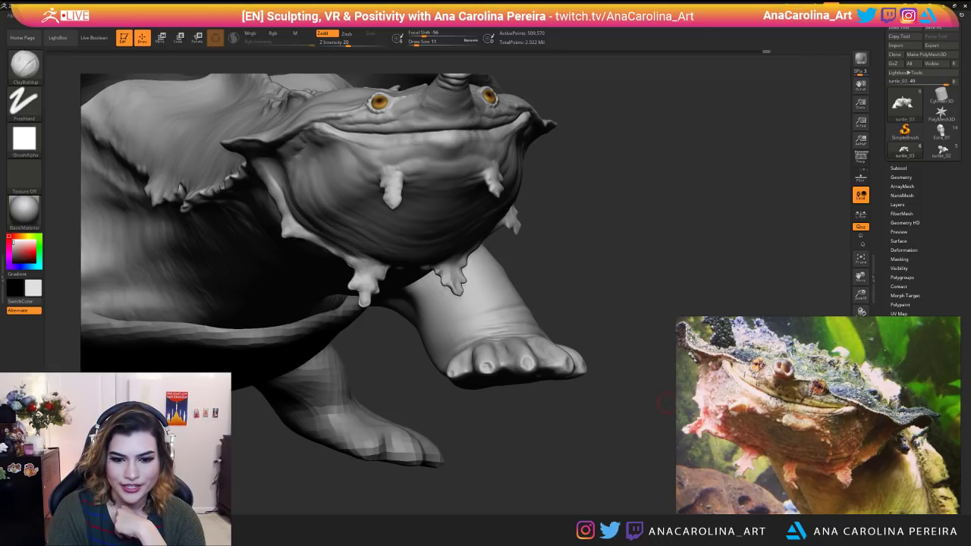
Thicken the tip and upper edge of the turtle's right lower chin flap with the Inflat brush.
{"action": "mouse_move", "coordinate": [602, 400]}
{"action": "left_mouse_down"}
{"action": "mouse_move", "coordinate": [585, 399]}
{"action": "mouse_move", "coordinate": [623, 383]}
{"action": "mouse_move", "coordinate": [439, 412]}
{"action": "mouse_move", "coordinate": [436, 303]}
{"action": "left_mouse_up"}
{"action": "key", "text": "b"}
{"action": "key", "text": "i"}
{"action": "key", "text": "n"}
{"action": "left_click_drag", "start_coordinate": [408, 205], "coordinate": [410, 220]}
{"action": "left_click_drag", "start_coordinate": [414, 315], "coordinate": [376, 379]}
{"action": "left_click_drag", "start_coordinate": [410, 209], "coordinate": [411, 220]}
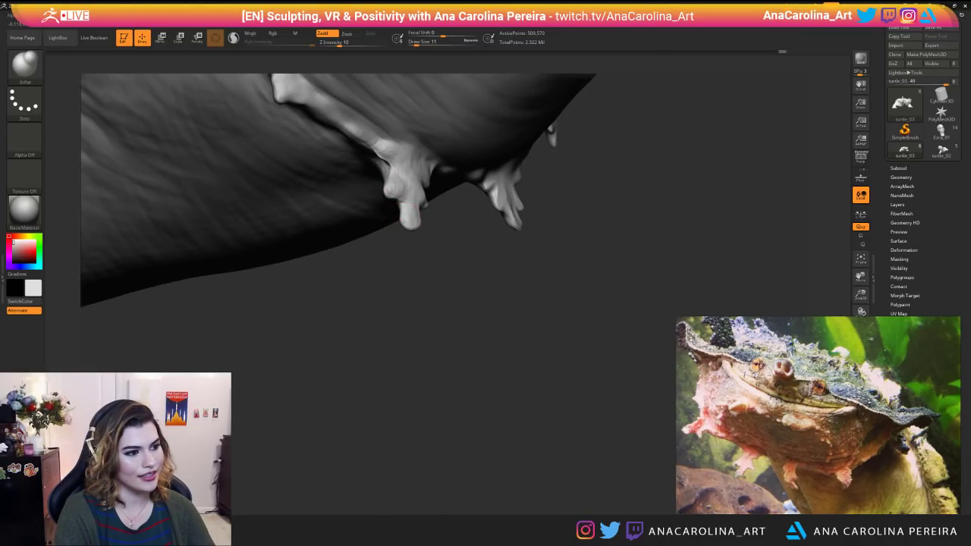
{"action": "left_click_drag", "start_coordinate": [413, 266], "coordinate": [436, 258]}
{"action": "left_click_drag", "start_coordinate": [392, 168], "coordinate": [378, 158]}
{"action": "mouse_move", "coordinate": [398, 303]}
{"action": "left_mouse_down"}
{"action": "mouse_move", "coordinate": [400, 216]}
{"action": "mouse_move", "coordinate": [418, 174]}
{"action": "mouse_move", "coordinate": [439, 180]}
{"action": "left_mouse_up"}
Build up volume on the lobes of the turtle's left lower chin flap with the ClayBuildup brush.
{"action": "mouse_move", "coordinate": [435, 250]}
{"action": "right_mouse_down", "text": "ctrl"}
{"action": "mouse_move", "coordinate": [417, 189]}
{"action": "mouse_move", "coordinate": [429, 402]}
{"action": "mouse_move", "coordinate": [420, 342]}
{"action": "mouse_move", "coordinate": [439, 326]}
{"action": "mouse_move", "coordinate": [464, 402]}
{"action": "right_mouse_up", "text": "ctrl"}
{"action": "key", "text": "b"}
{"action": "key", "text": "c"}
{"action": "key", "text": "b"}
{"action": "mouse_move", "coordinate": [570, 225]}
{"action": "left_mouse_down"}
{"action": "mouse_move", "coordinate": [568, 233]}
{"action": "mouse_move", "coordinate": [561, 199]}
{"action": "mouse_move", "coordinate": [537, 188]}
{"action": "mouse_move", "coordinate": [528, 203]}
{"action": "mouse_move", "coordinate": [540, 174]}
{"action": "mouse_move", "coordinate": [582, 150]}
{"action": "mouse_move", "coordinate": [600, 124]}
{"action": "mouse_move", "coordinate": [503, 169]}
{"action": "left_mouse_up"}
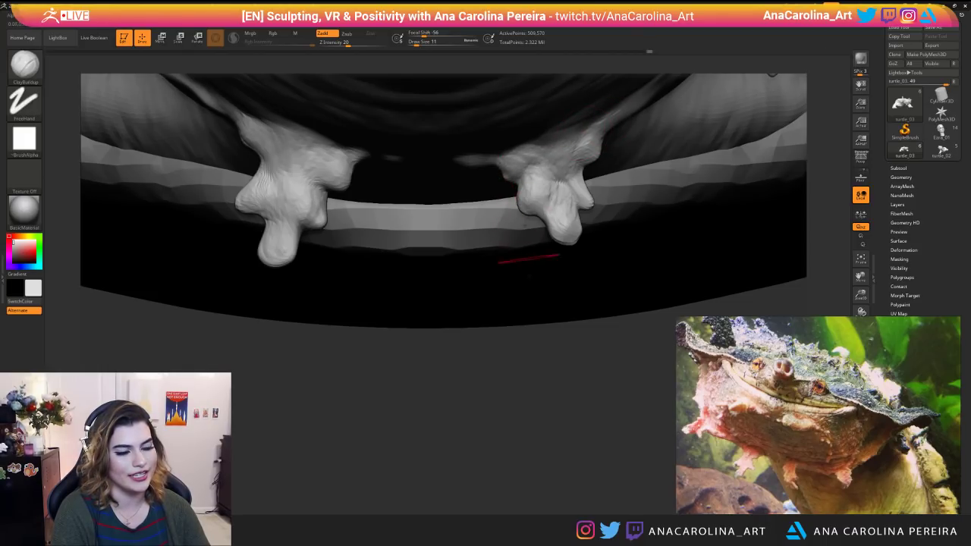
{"action": "right_click_drag", "start_coordinate": [517, 270], "coordinate": [513, 259]}
{"action": "mouse_move", "coordinate": [525, 173]}
{"action": "left_mouse_down"}
{"action": "mouse_move", "coordinate": [482, 139]}
{"action": "mouse_move", "coordinate": [472, 167]}
{"action": "mouse_move", "coordinate": [528, 143]}
{"action": "left_mouse_up"}
Add clay around the base and side lobes of the turtle's left lower chin flap to blend it into the skin ridge.
{"action": "right_click_drag", "start_coordinate": [531, 146], "coordinate": [601, 187]}
{"action": "mouse_move", "coordinate": [580, 202]}
{"action": "left_mouse_down"}
{"action": "mouse_move", "coordinate": [544, 203]}
{"action": "mouse_move", "coordinate": [535, 185]}
{"action": "mouse_move", "coordinate": [500, 201]}
{"action": "mouse_move", "coordinate": [477, 183]}
{"action": "mouse_move", "coordinate": [487, 154]}
{"action": "left_mouse_up"}
{"action": "left_click_drag", "start_coordinate": [514, 218], "coordinate": [485, 223]}
{"action": "right_click_drag", "start_coordinate": [483, 224], "coordinate": [531, 251]}
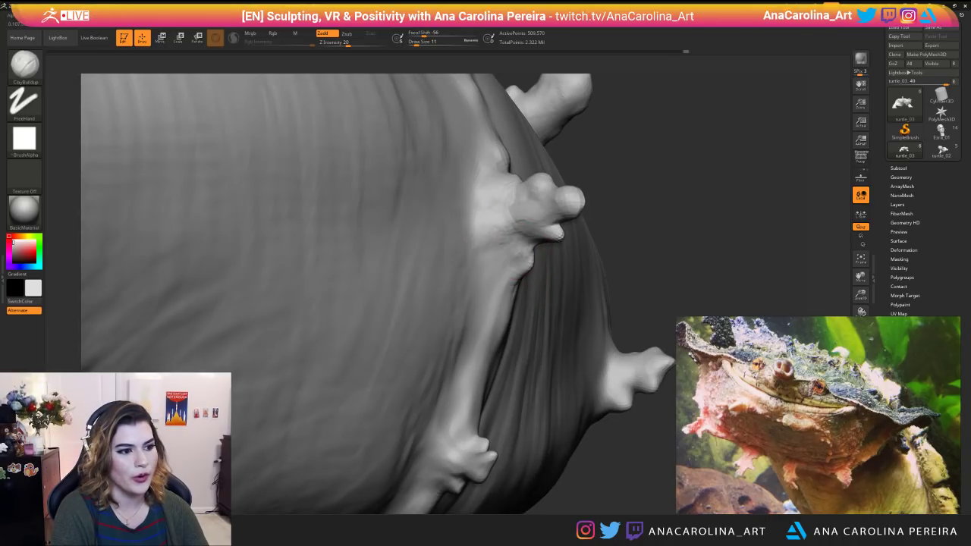
{"action": "mouse_move", "coordinate": [509, 254]}
{"action": "left_mouse_down"}
{"action": "mouse_move", "coordinate": [493, 301]}
{"action": "mouse_move", "coordinate": [523, 242]}
{"action": "mouse_move", "coordinate": [565, 207]}
{"action": "left_mouse_up"}
Fill out the tip of the turtle's left lower chin flap with ClayBuildup and check the whole head.
{"action": "mouse_move", "coordinate": [611, 215]}
{"action": "right_mouse_down"}
{"action": "mouse_move", "coordinate": [617, 336]}
{"action": "mouse_move", "coordinate": [560, 353]}
{"action": "mouse_move", "coordinate": [496, 412]}
{"action": "right_mouse_up"}
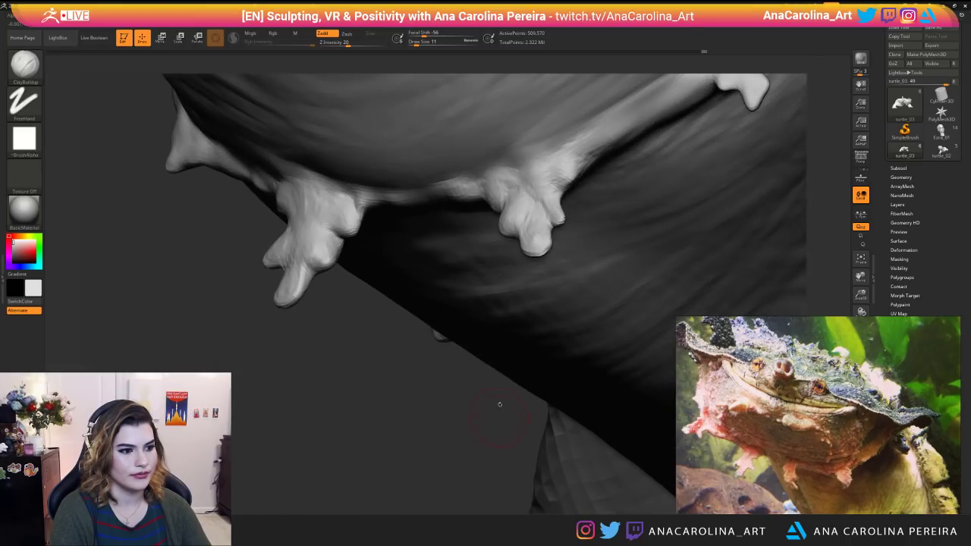
{"action": "left_click_drag", "start_coordinate": [536, 245], "coordinate": [535, 259]}
{"action": "right_click_drag", "start_coordinate": [536, 286], "coordinate": [495, 334]}
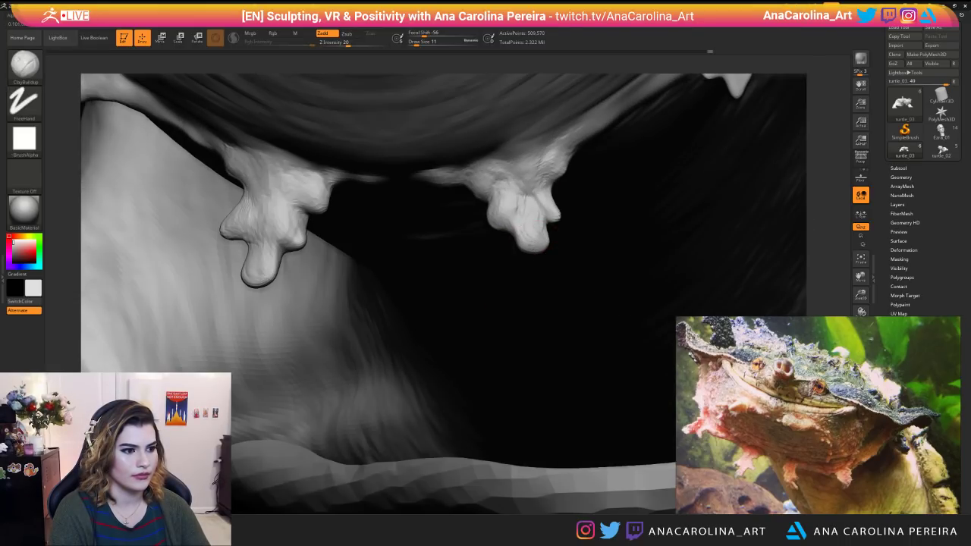
{"action": "mouse_move", "coordinate": [417, 499]}
{"action": "right_mouse_down"}
{"action": "mouse_move", "coordinate": [334, 379]}
{"action": "mouse_move", "coordinate": [311, 372]}
{"action": "mouse_move", "coordinate": [472, 402]}
{"action": "mouse_move", "coordinate": [473, 425]}
{"action": "right_mouse_up"}
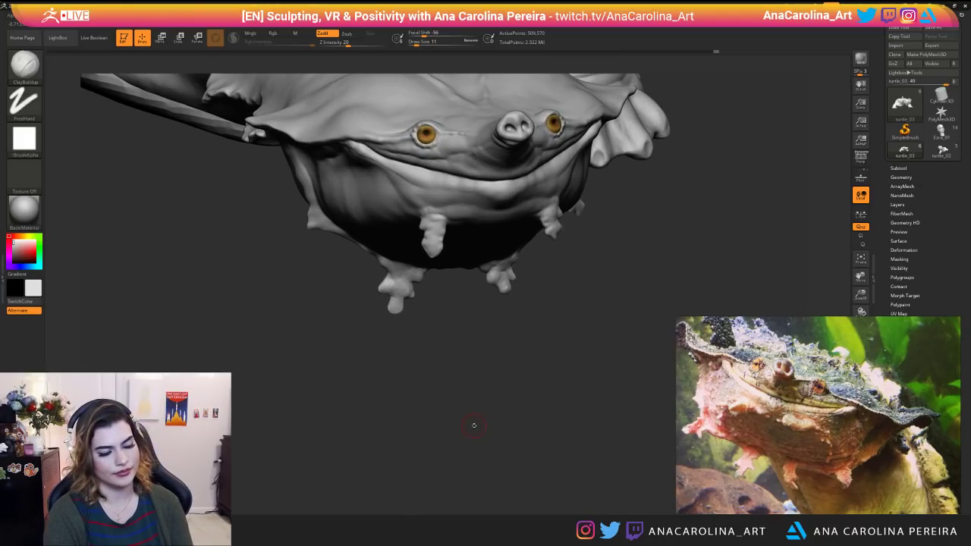
Add small clay lobes to the flap on the turtle's left jaw ridge with ClayBuildup at Draw Size 9.
{"action": "right_click_drag", "start_coordinate": [503, 324], "coordinate": [488, 253]}
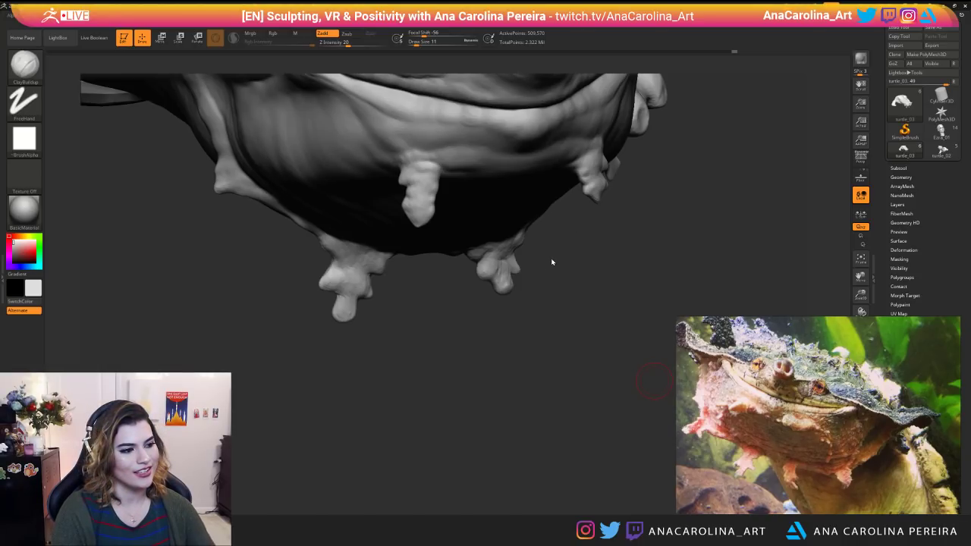
{"action": "left_click_drag", "start_coordinate": [580, 398], "coordinate": [422, 364]}
{"action": "mouse_move", "coordinate": [474, 406]}
{"action": "left_mouse_down"}
{"action": "mouse_move", "coordinate": [550, 472]}
{"action": "mouse_move", "coordinate": [628, 247]}
{"action": "mouse_move", "coordinate": [574, 258]}
{"action": "mouse_move", "coordinate": [584, 246]}
{"action": "left_mouse_up"}
{"action": "key", "text": "space"}
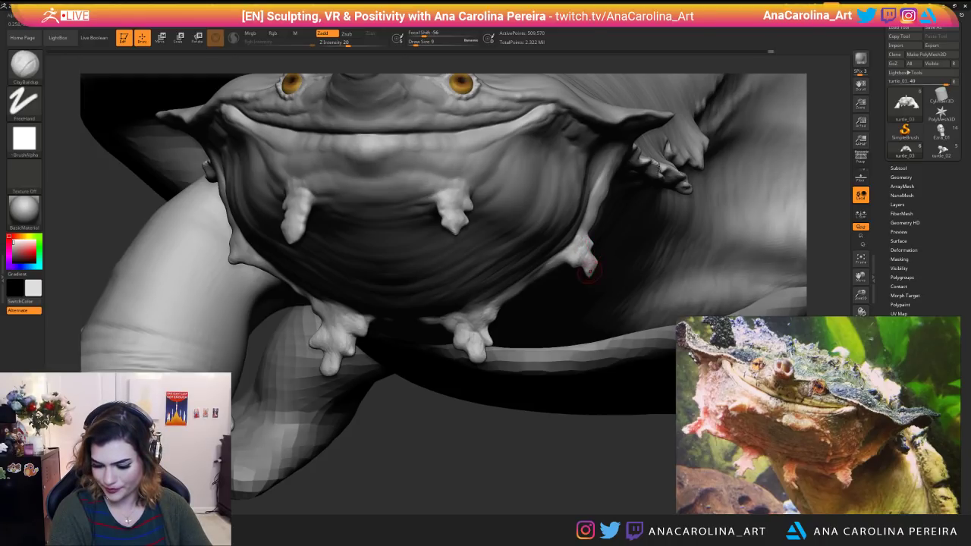
{"action": "left_click_drag", "start_coordinate": [488, 440], "coordinate": [515, 308]}
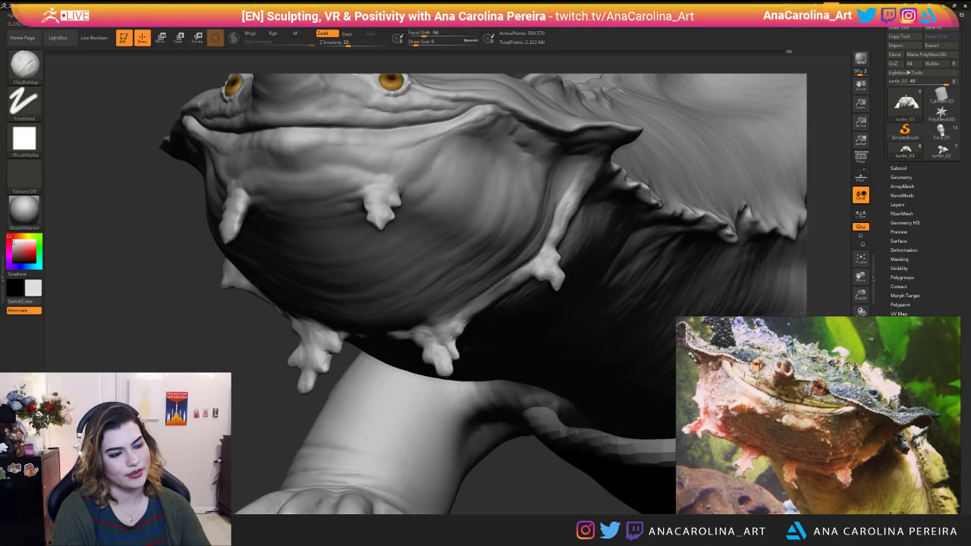
{"action": "mouse_move", "coordinate": [531, 488]}
{"action": "left_mouse_down", "text": "alt"}
{"action": "mouse_move", "coordinate": [514, 405]}
{"action": "mouse_move", "coordinate": [515, 429]}
{"action": "mouse_move", "coordinate": [561, 425]}
{"action": "mouse_move", "coordinate": [548, 447]}
{"action": "mouse_move", "coordinate": [517, 428]}
{"action": "left_mouse_up", "text": "alt"}
{"action": "key", "text": "f"}
{"action": "left_click_drag", "start_coordinate": [527, 303], "coordinate": [540, 318]}
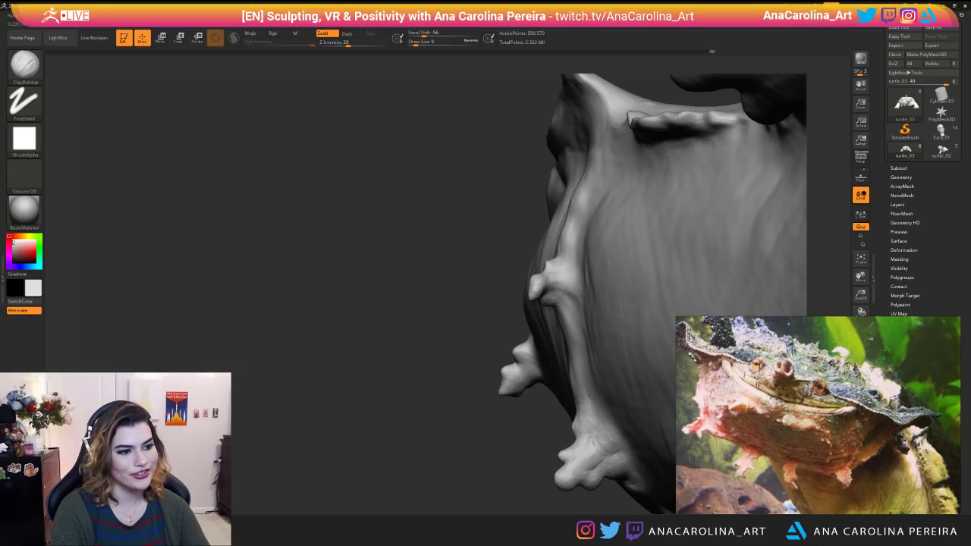
{"action": "mouse_move", "coordinate": [542, 292]}
{"action": "left_mouse_down"}
{"action": "mouse_move", "coordinate": [555, 282]}
{"action": "mouse_move", "coordinate": [447, 315]}
{"action": "left_mouse_up"}
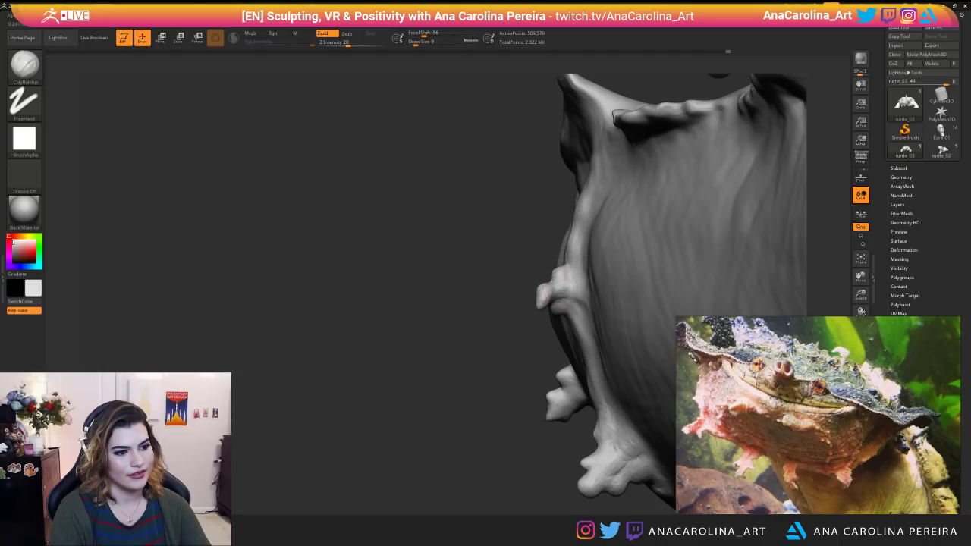
{"action": "left_click_drag", "start_coordinate": [565, 295], "coordinate": [561, 318]}
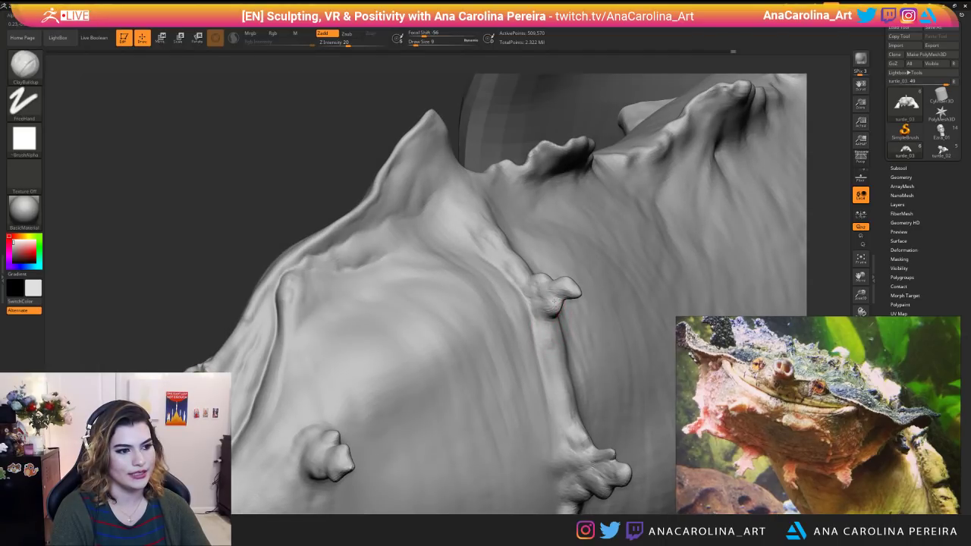
Refine the base, side and tip of the turtle's left jaw flap with ClayBuildup at Draw Size 7.
{"action": "mouse_move", "coordinate": [398, 106]}
{"action": "left_mouse_down"}
{"action": "mouse_move", "coordinate": [599, 275]}
{"action": "mouse_move", "coordinate": [531, 284]}
{"action": "mouse_move", "coordinate": [462, 258]}
{"action": "left_mouse_up"}
{"action": "mouse_move", "coordinate": [493, 342]}
{"action": "left_mouse_down"}
{"action": "mouse_move", "coordinate": [546, 357]}
{"action": "mouse_move", "coordinate": [614, 405]}
{"action": "mouse_move", "coordinate": [456, 386]}
{"action": "mouse_move", "coordinate": [494, 230]}
{"action": "left_mouse_up"}
{"action": "key", "text": "space"}
{"action": "key", "text": "space"}
{"action": "left_click", "coordinate": [483, 219]}
{"action": "key", "text": "space"}
{"action": "left_click_drag", "start_coordinate": [484, 219], "coordinate": [479, 220]}
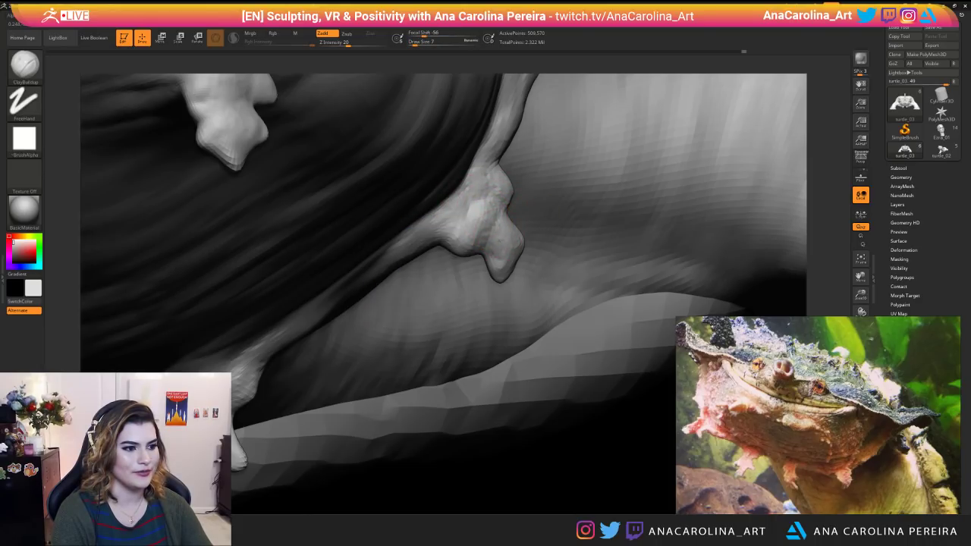
{"action": "left_click_drag", "start_coordinate": [447, 464], "coordinate": [463, 310]}
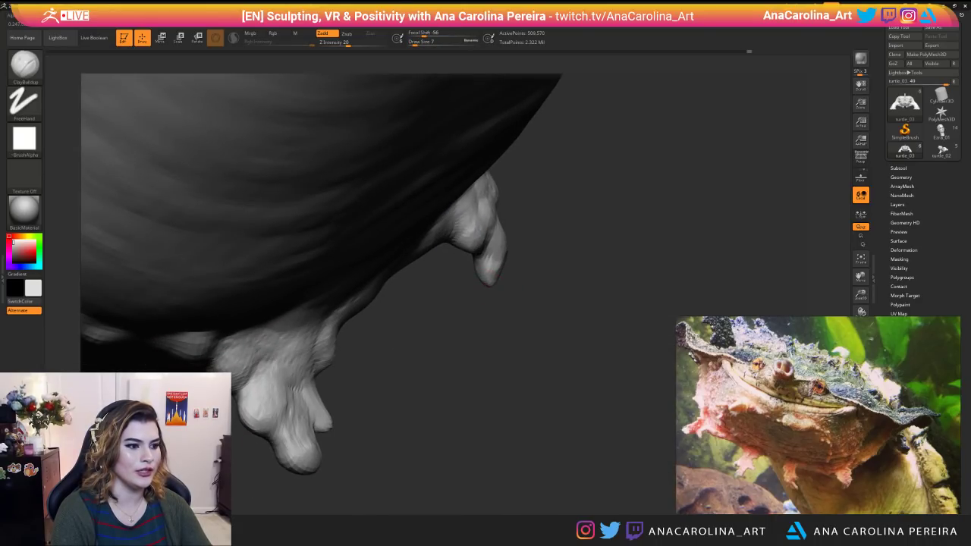
{"action": "mouse_move", "coordinate": [479, 278]}
{"action": "left_mouse_down"}
{"action": "mouse_move", "coordinate": [492, 304]}
{"action": "mouse_move", "coordinate": [324, 466]}
{"action": "mouse_move", "coordinate": [500, 478]}
{"action": "left_mouse_up"}
{"action": "mouse_move", "coordinate": [484, 509]}
{"action": "left_mouse_down"}
{"action": "mouse_move", "coordinate": [494, 512]}
{"action": "mouse_move", "coordinate": [502, 434]}
{"action": "mouse_move", "coordinate": [424, 271]}
{"action": "left_mouse_up"}
Sculpt small bumps on the flap and skin ridge along the turtle's right jaw with ClayBuildup at Draw Size 6.
{"action": "key", "text": "space"}
{"action": "key", "text": "space"}
{"action": "key", "text": "space"}
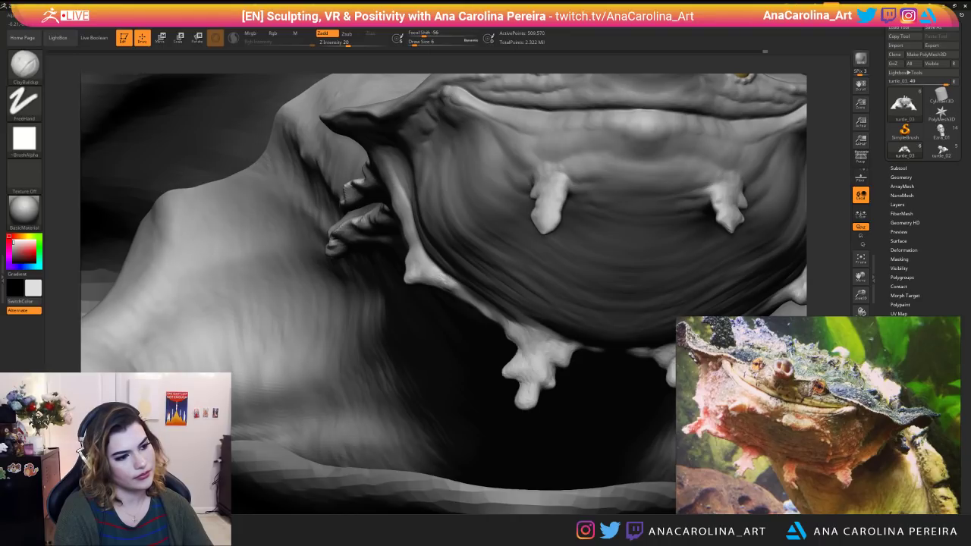
{"action": "right_click_drag", "start_coordinate": [425, 289], "coordinate": [463, 298]}
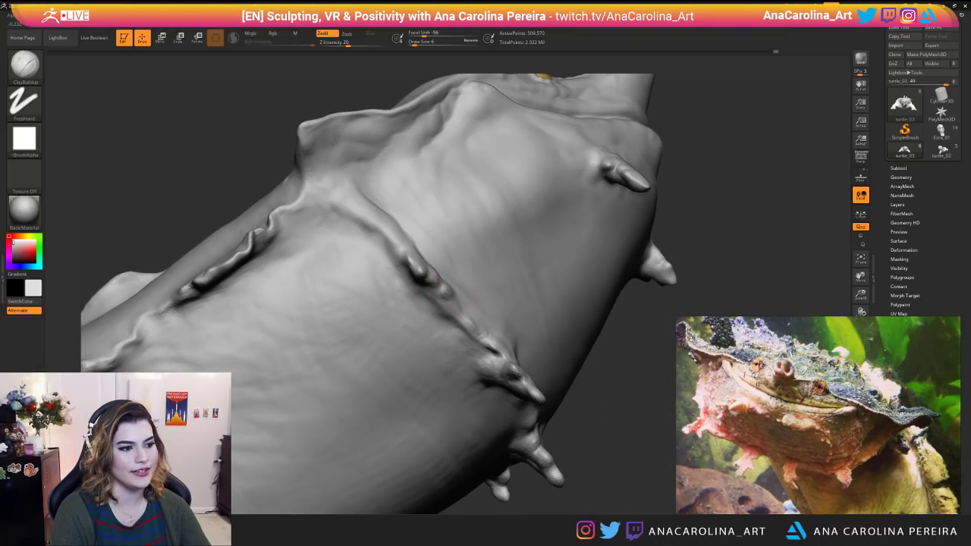
{"action": "right_click_drag", "start_coordinate": [715, 179], "coordinate": [717, 182]}
{"action": "key", "text": "space"}
{"action": "key", "text": "space"}
Build up the skin ridge above the turtle's right jaw flap with ClayBuildup at Draw Size 11.
{"action": "mouse_move", "coordinate": [425, 258]}
{"action": "right_mouse_down"}
{"action": "mouse_move", "coordinate": [425, 243]}
{"action": "mouse_move", "coordinate": [436, 247]}
{"action": "mouse_move", "coordinate": [424, 254]}
{"action": "right_mouse_up"}
{"action": "key", "text": "space"}
{"action": "key", "text": "space"}
{"action": "left_click_drag", "start_coordinate": [425, 278], "coordinate": [437, 278]}
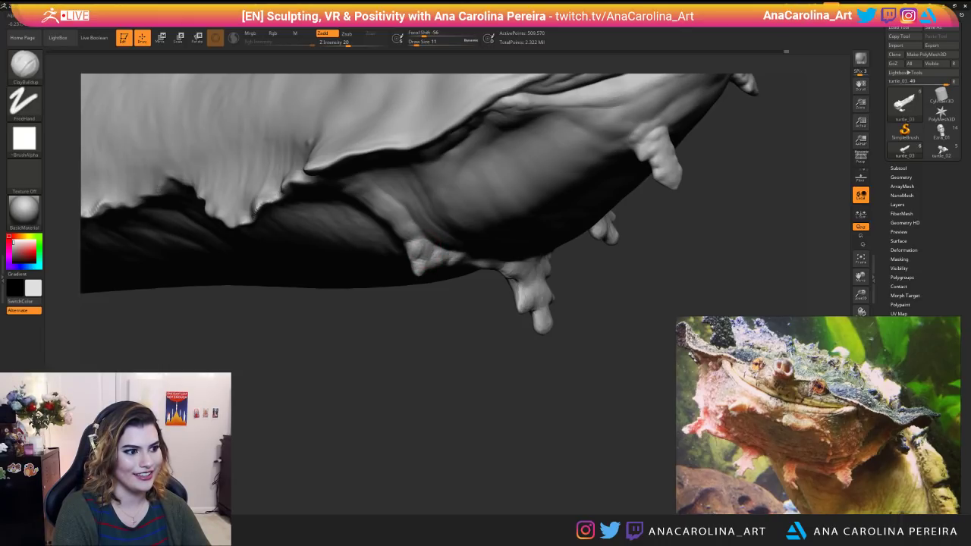
{"action": "right_click_drag", "start_coordinate": [475, 361], "coordinate": [400, 219]}
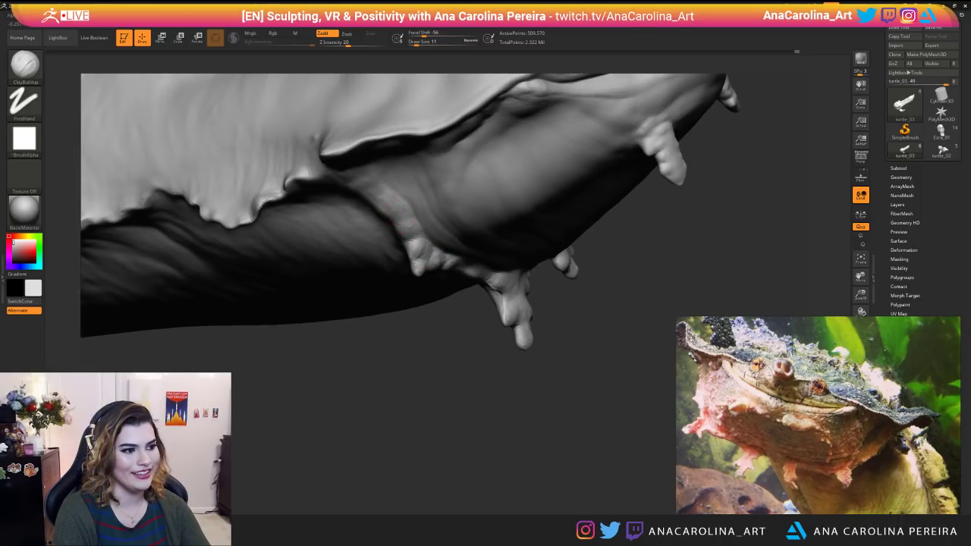
{"action": "right_click_drag", "start_coordinate": [401, 288], "coordinate": [381, 336]}
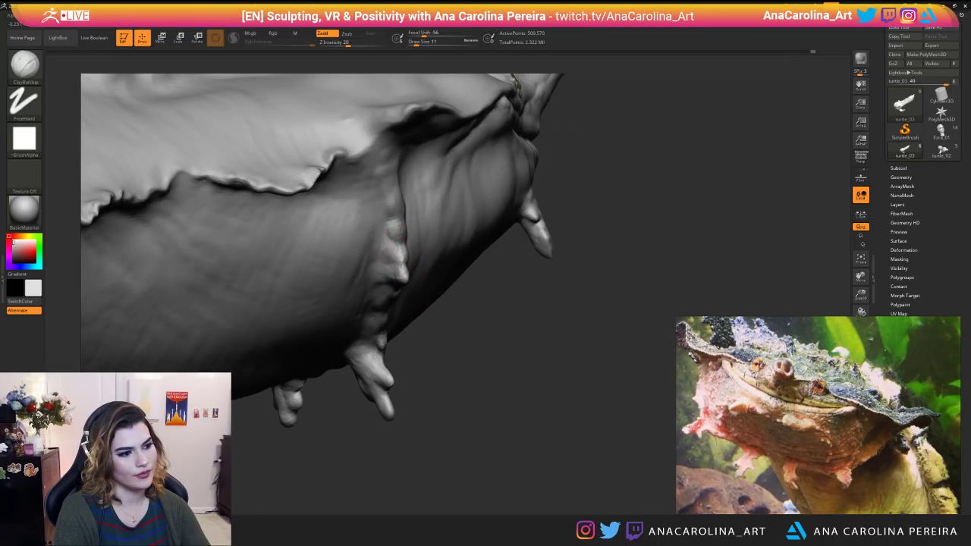
{"action": "mouse_move", "coordinate": [399, 226]}
{"action": "right_mouse_down"}
{"action": "mouse_move", "coordinate": [397, 286]}
{"action": "mouse_move", "coordinate": [538, 281]}
{"action": "mouse_move", "coordinate": [433, 372]}
{"action": "mouse_move", "coordinate": [451, 429]}
{"action": "right_mouse_up"}
{"action": "right_click_drag", "start_coordinate": [429, 304], "coordinate": [429, 379], "text": "ctrl"}
{"action": "right_click_drag", "start_coordinate": [394, 303], "coordinate": [394, 341], "text": "ctrl"}
{"action": "right_click_drag", "start_coordinate": [326, 281], "coordinate": [394, 265]}
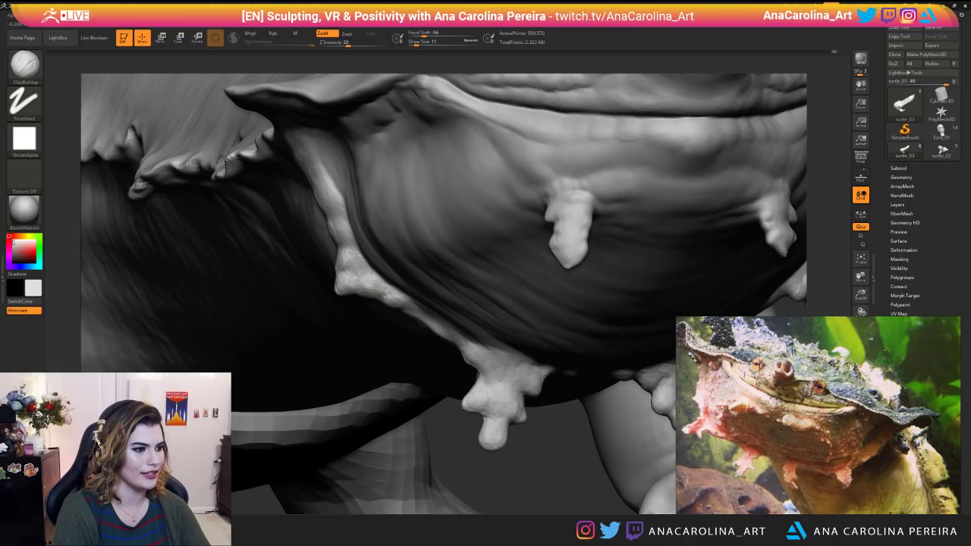
{"action": "right_click_drag", "start_coordinate": [508, 496], "coordinate": [515, 477], "text": "ctrl"}
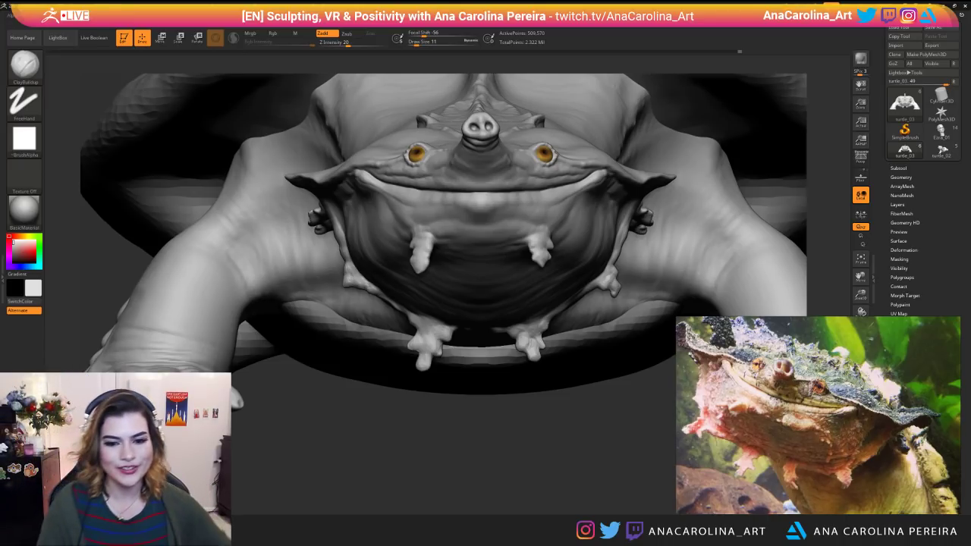
Raise the turtle mesh to its 2.038 million point subdivision level and reduce the brush to Draw Size 9.
{"action": "left_click_drag", "start_coordinate": [305, 416], "coordinate": [355, 448], "text": "alt"}
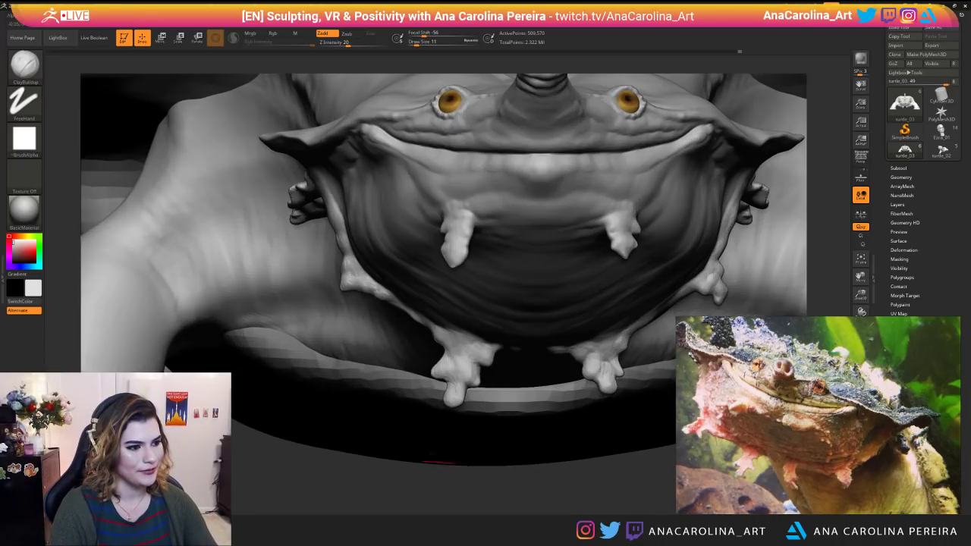
{"action": "mouse_move", "coordinate": [461, 372]}
{"action": "right_mouse_down"}
{"action": "mouse_move", "coordinate": [470, 366]}
{"action": "mouse_move", "coordinate": [463, 360]}
{"action": "right_mouse_up"}
{"action": "key", "text": "space"}
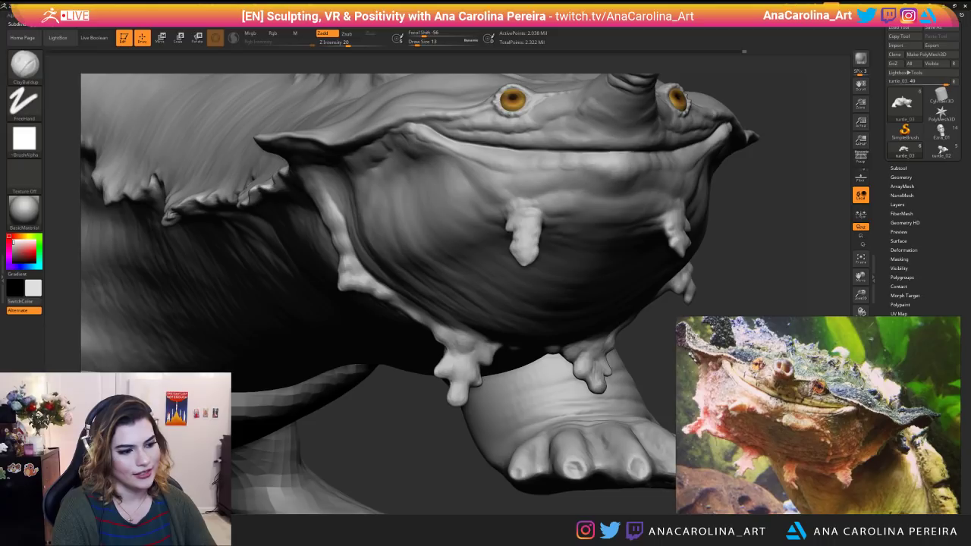
{"action": "key", "text": "space"}
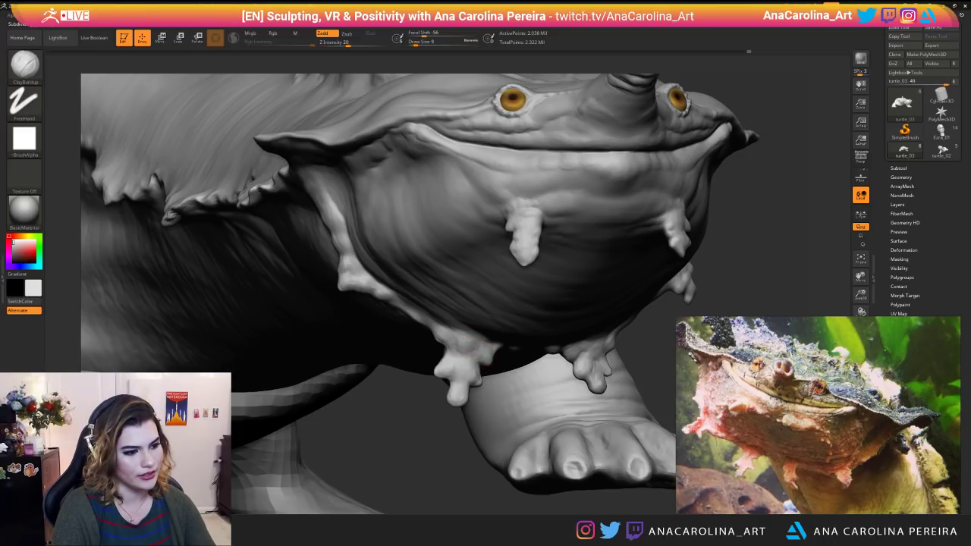
Add small clay bumps along the ridge between the turtle's right jaw flap and right lower chin flap.
{"action": "left_click_drag", "start_coordinate": [425, 455], "coordinate": [417, 379], "text": "alt"}
{"action": "mouse_move", "coordinate": [542, 464]}
{"action": "left_mouse_down"}
{"action": "mouse_move", "coordinate": [475, 467]}
{"action": "mouse_move", "coordinate": [554, 447]}
{"action": "mouse_move", "coordinate": [481, 417]}
{"action": "mouse_move", "coordinate": [574, 390]}
{"action": "left_mouse_up"}
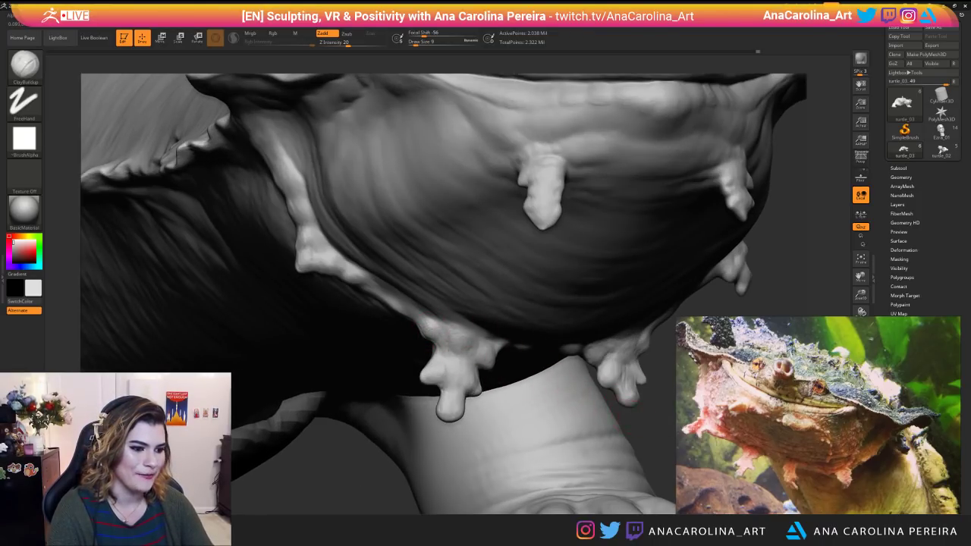
{"action": "left_click_drag", "start_coordinate": [424, 356], "coordinate": [452, 339]}
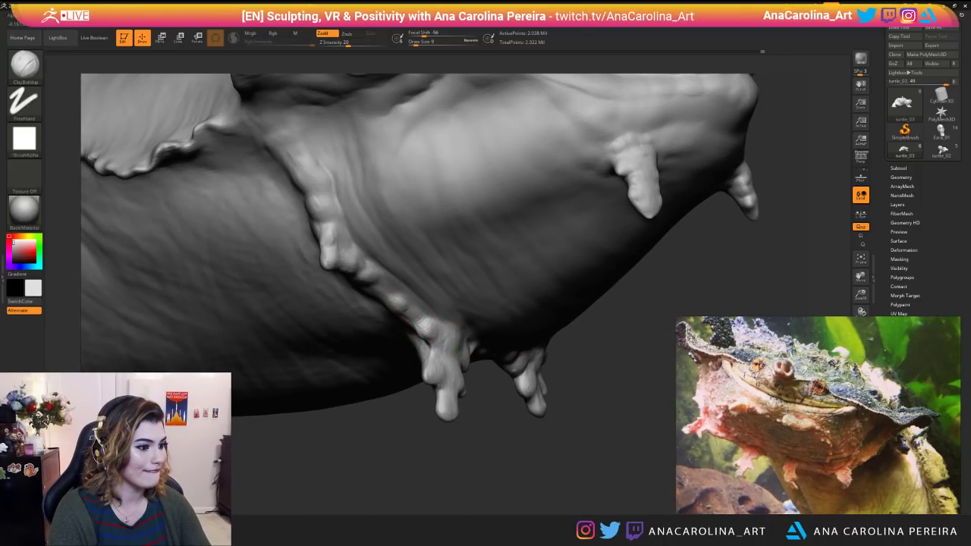
{"action": "left_click_drag", "start_coordinate": [400, 306], "coordinate": [421, 328]}
{"action": "mouse_move", "coordinate": [486, 463]}
{"action": "left_mouse_down", "text": "alt"}
{"action": "mouse_move", "coordinate": [479, 395]}
{"action": "mouse_move", "coordinate": [443, 421]}
{"action": "mouse_move", "coordinate": [477, 508]}
{"action": "mouse_move", "coordinate": [464, 402]}
{"action": "left_mouse_up", "text": "alt"}
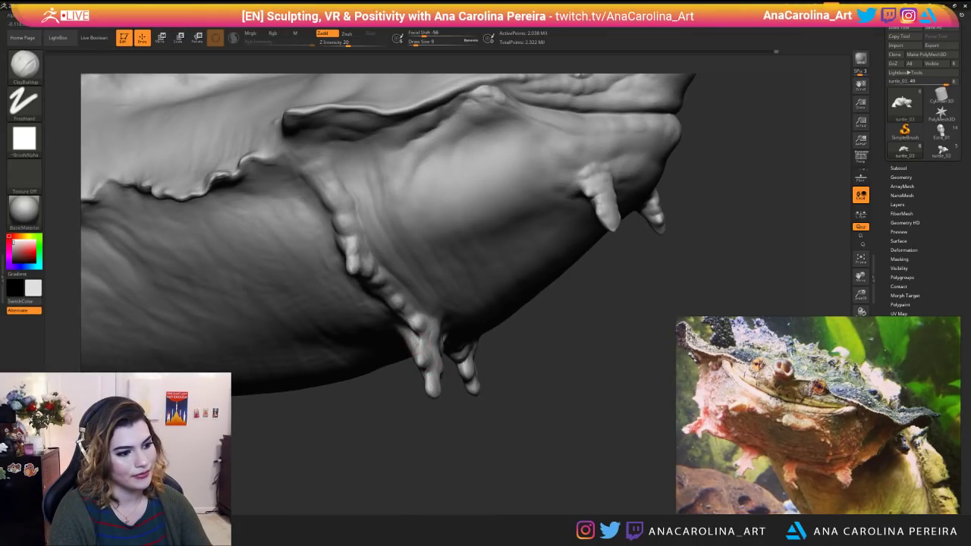
{"action": "left_click_drag", "start_coordinate": [463, 402], "coordinate": [502, 395]}
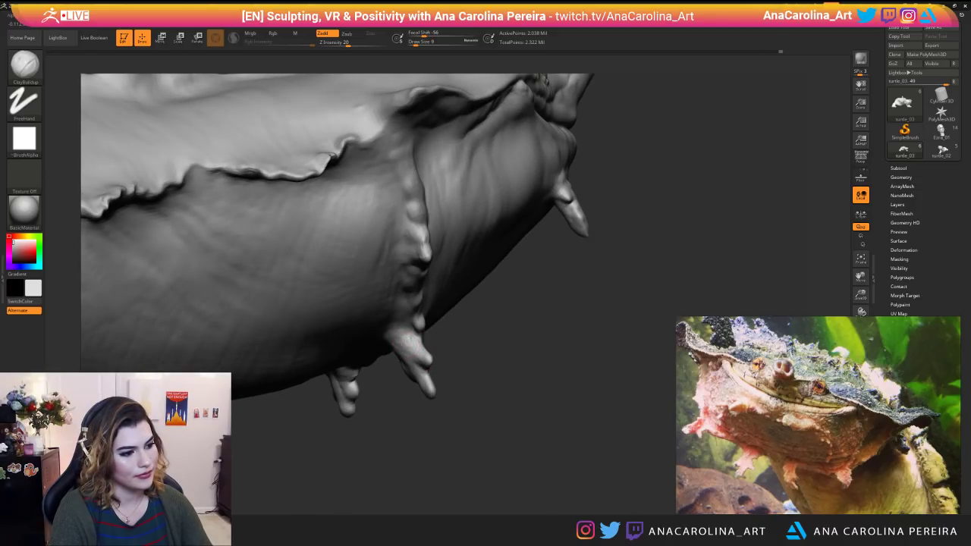
{"action": "left_click_drag", "start_coordinate": [459, 351], "coordinate": [452, 429]}
{"action": "mouse_move", "coordinate": [506, 449]}
{"action": "left_mouse_down", "text": "alt"}
{"action": "mouse_move", "coordinate": [512, 404]}
{"action": "mouse_move", "coordinate": [468, 427]}
{"action": "mouse_move", "coordinate": [448, 479]}
{"action": "left_mouse_up", "text": "alt"}
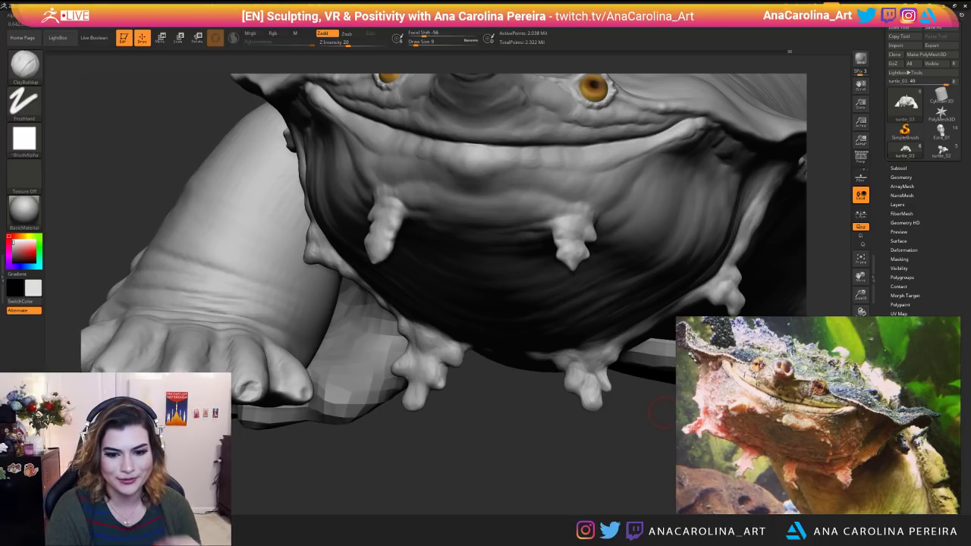
Build up small lobes on the side and base of the turtle's right lower chin flap with ClayBuildup.
{"action": "left_click_drag", "start_coordinate": [301, 445], "coordinate": [345, 360]}
{"action": "left_click_drag", "start_coordinate": [319, 418], "coordinate": [361, 402]}
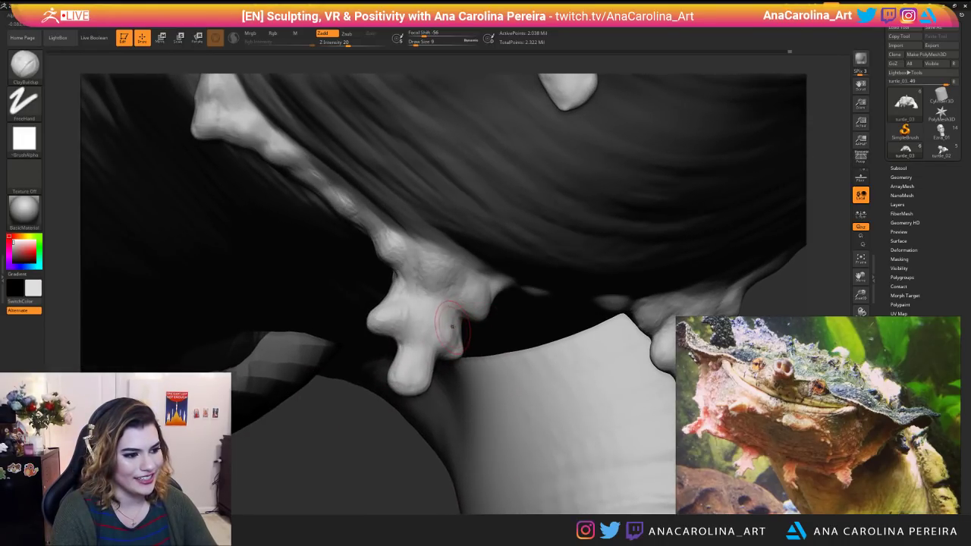
{"action": "mouse_move", "coordinate": [394, 455]}
{"action": "left_mouse_down"}
{"action": "mouse_move", "coordinate": [379, 434]}
{"action": "mouse_move", "coordinate": [330, 424]}
{"action": "mouse_move", "coordinate": [312, 402]}
{"action": "left_mouse_up"}
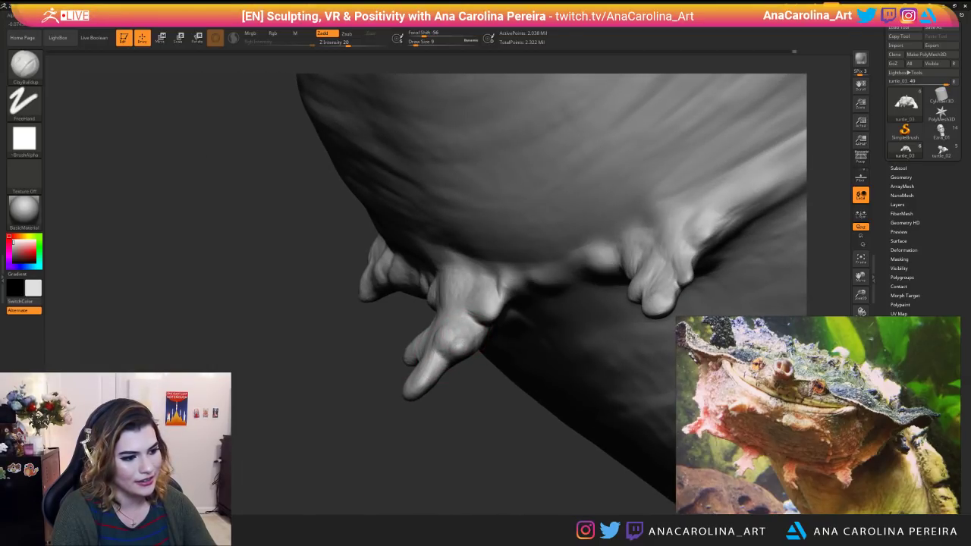
{"action": "mouse_move", "coordinate": [476, 334]}
{"action": "left_mouse_down"}
{"action": "mouse_move", "coordinate": [487, 418]}
{"action": "mouse_move", "coordinate": [477, 348]}
{"action": "left_mouse_up"}
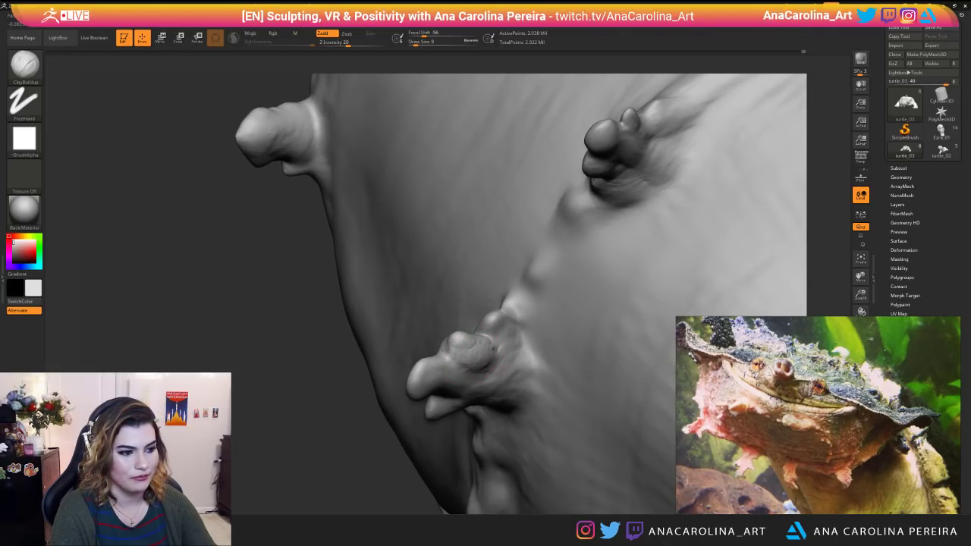
{"action": "left_click_drag", "start_coordinate": [354, 369], "coordinate": [501, 318]}
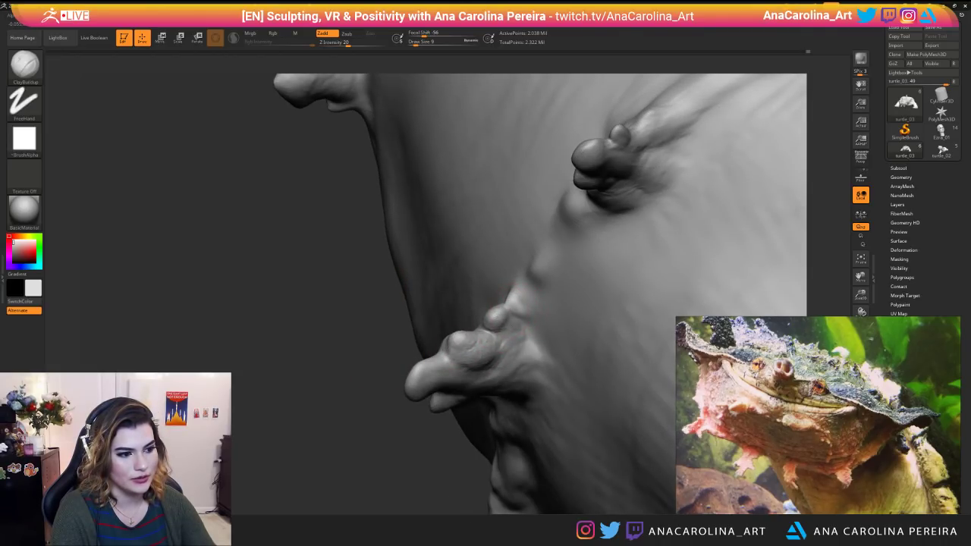
{"action": "mouse_move", "coordinate": [373, 403]}
{"action": "left_mouse_down"}
{"action": "mouse_move", "coordinate": [333, 394]}
{"action": "mouse_move", "coordinate": [280, 405]}
{"action": "left_mouse_up"}
{"action": "left_click_drag", "start_coordinate": [462, 355], "coordinate": [481, 359]}
Work over the base of the turtle's right lower chin flap at Draw Size 22 and check the whole turtle.
{"action": "mouse_move", "coordinate": [525, 422]}
{"action": "left_mouse_down", "text": "alt"}
{"action": "mouse_move", "coordinate": [520, 405]}
{"action": "mouse_move", "coordinate": [493, 402]}
{"action": "mouse_move", "coordinate": [525, 401]}
{"action": "mouse_move", "coordinate": [470, 348]}
{"action": "left_mouse_up", "text": "alt"}
{"action": "key", "text": "space"}
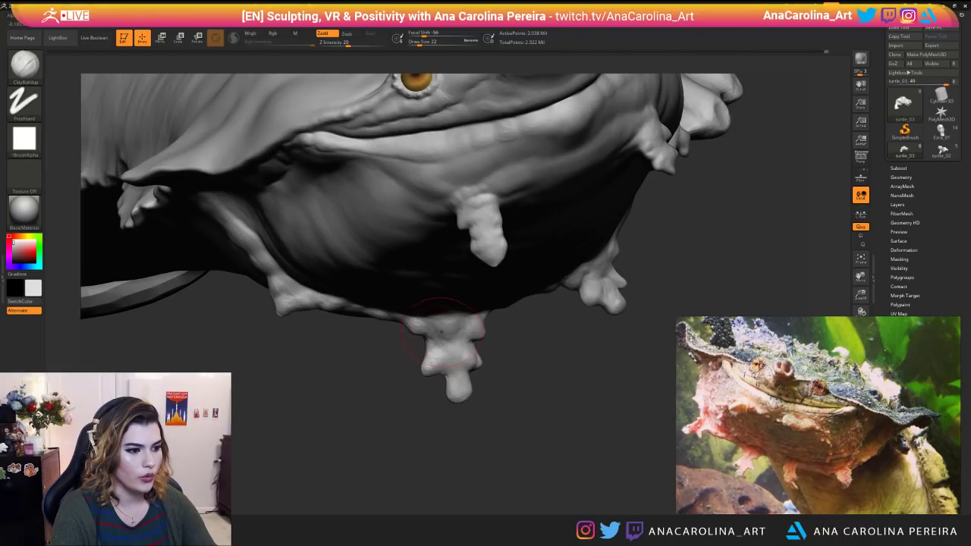
{"action": "key", "text": "space"}
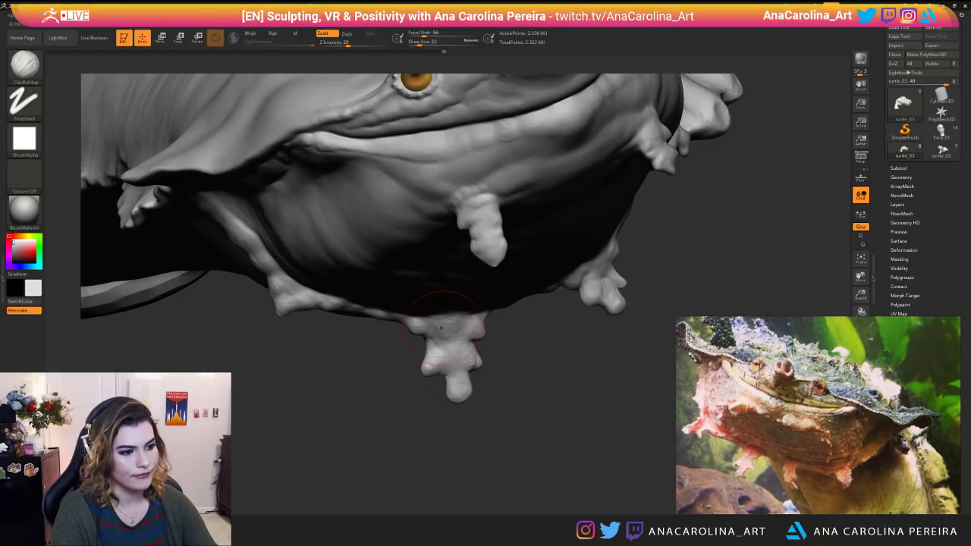
{"action": "left_click_drag", "start_coordinate": [508, 377], "coordinate": [505, 442]}
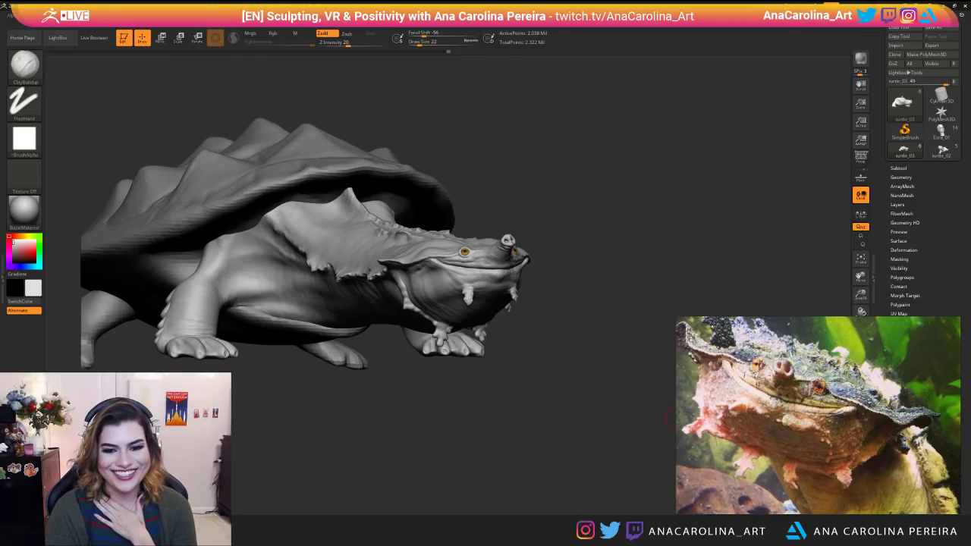
{"action": "mouse_move", "coordinate": [593, 402]}
{"action": "left_mouse_down"}
{"action": "mouse_move", "coordinate": [505, 457]}
{"action": "mouse_move", "coordinate": [523, 480]}
{"action": "left_mouse_up"}
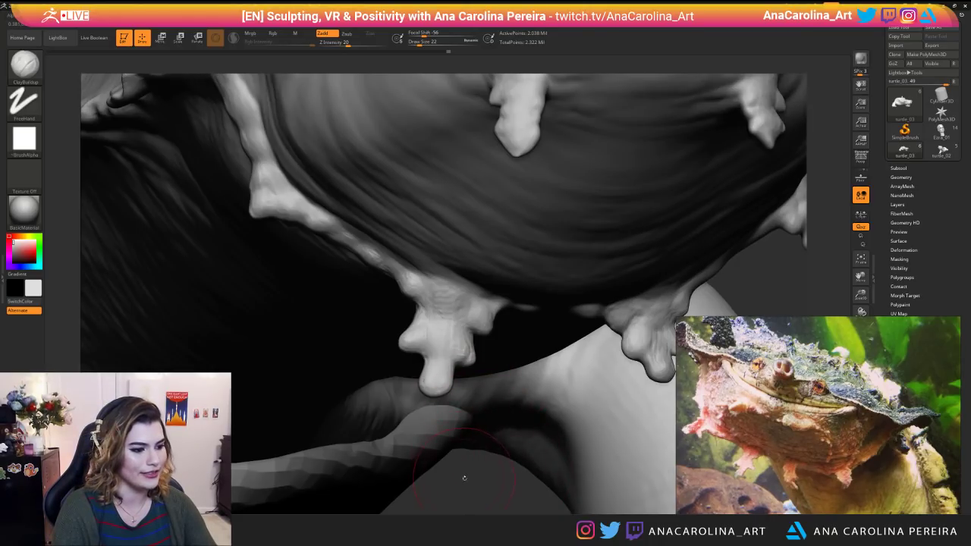
Pull small lobes out of the tip of the turtle's right lower chin flap with SnakeHook at Draw Size 6.
{"action": "left_click_drag", "start_coordinate": [462, 473], "coordinate": [460, 463]}
{"action": "key", "text": "b"}
{"action": "key", "text": "s"}
{"action": "key", "text": "h"}
{"action": "key", "text": "space"}
{"action": "left_click_drag", "start_coordinate": [455, 425], "coordinate": [423, 397]}
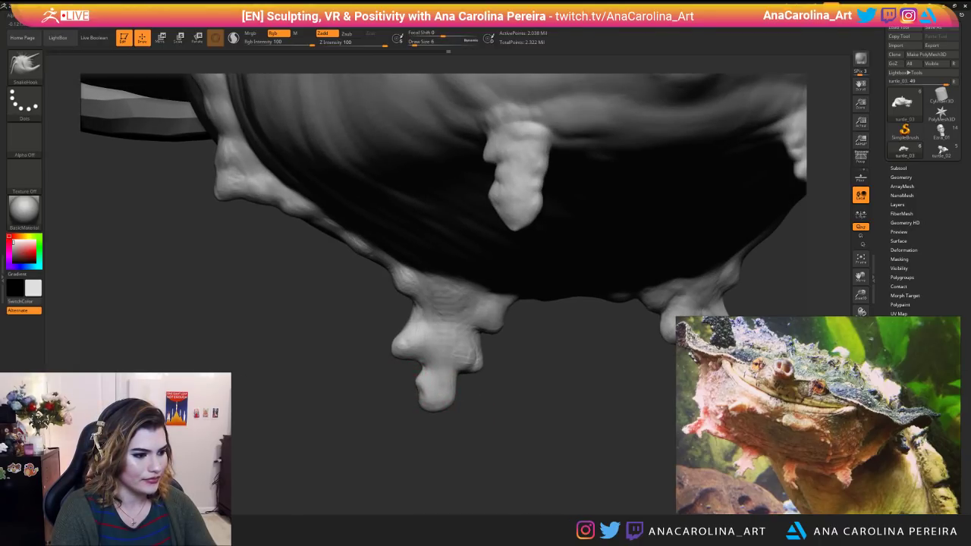
{"action": "mouse_move", "coordinate": [434, 403]}
{"action": "left_mouse_down"}
{"action": "mouse_move", "coordinate": [438, 413]}
{"action": "mouse_move", "coordinate": [467, 411]}
{"action": "left_mouse_up"}
Pull small lobes out of the inner side of the turtle's right lower chin flap near the tip with SnakeHook at Draw Size 4.
{"action": "key", "text": "space"}
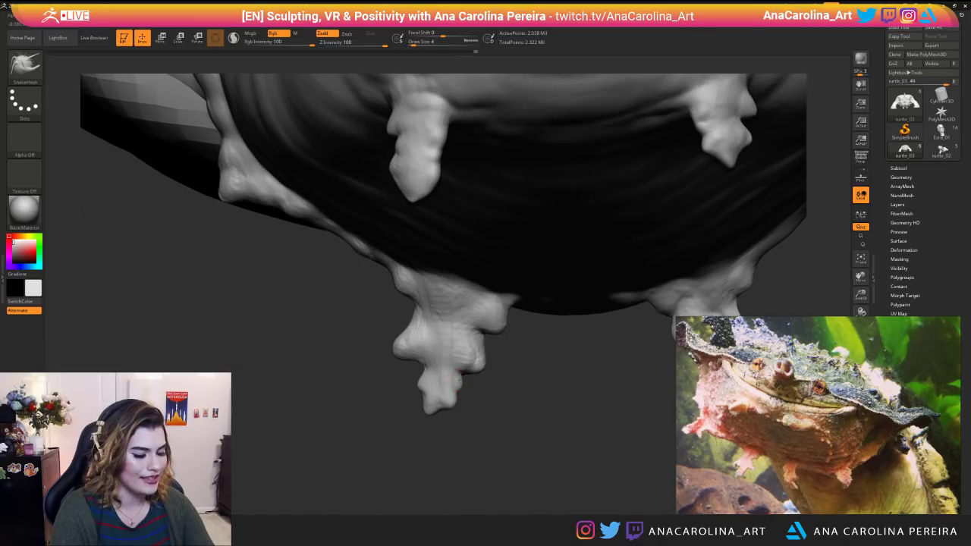
{"action": "left_click_drag", "start_coordinate": [479, 369], "coordinate": [482, 373]}
{"action": "key", "text": "space"}
{"action": "key", "text": "space"}
{"action": "key", "text": "space"}
{"action": "key", "text": "space"}
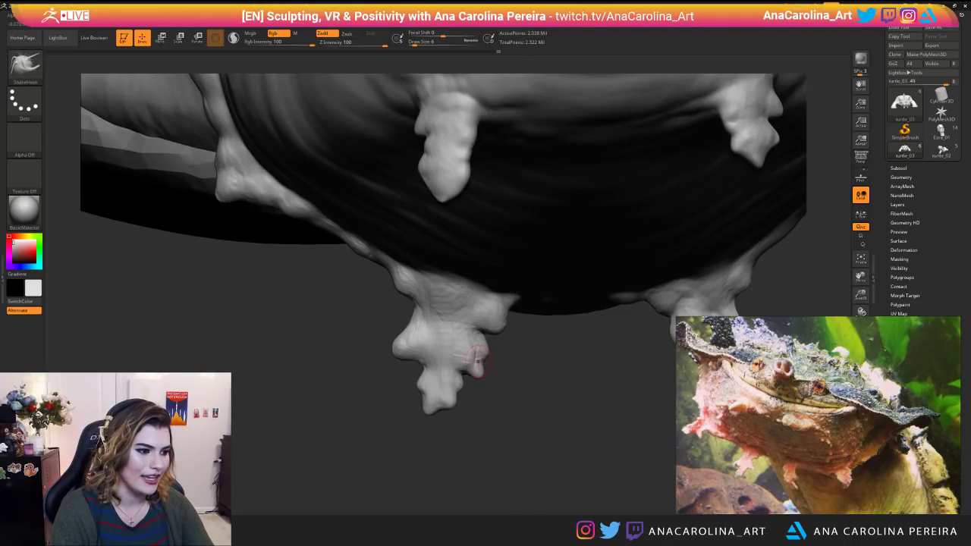
Pull small lobes out of the outer side of the turtle's right lower chin flap with SnakeHook at Draw Size 5.
{"action": "key", "text": "space"}
{"action": "key", "text": "space"}
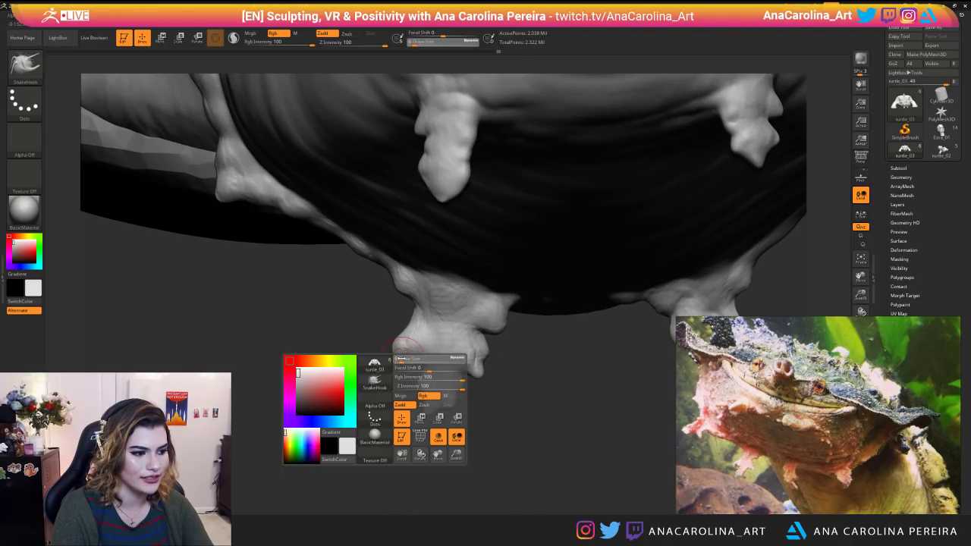
{"action": "mouse_move", "coordinate": [409, 360]}
{"action": "left_mouse_down"}
{"action": "mouse_move", "coordinate": [395, 335]}
{"action": "mouse_move", "coordinate": [413, 311]}
{"action": "left_mouse_up"}
{"action": "key", "text": "space"}
{"action": "left_click_drag", "start_coordinate": [371, 356], "coordinate": [348, 333], "text": "alt"}
{"action": "left_click_drag", "start_coordinate": [349, 372], "coordinate": [380, 440]}
{"action": "key", "text": "space"}
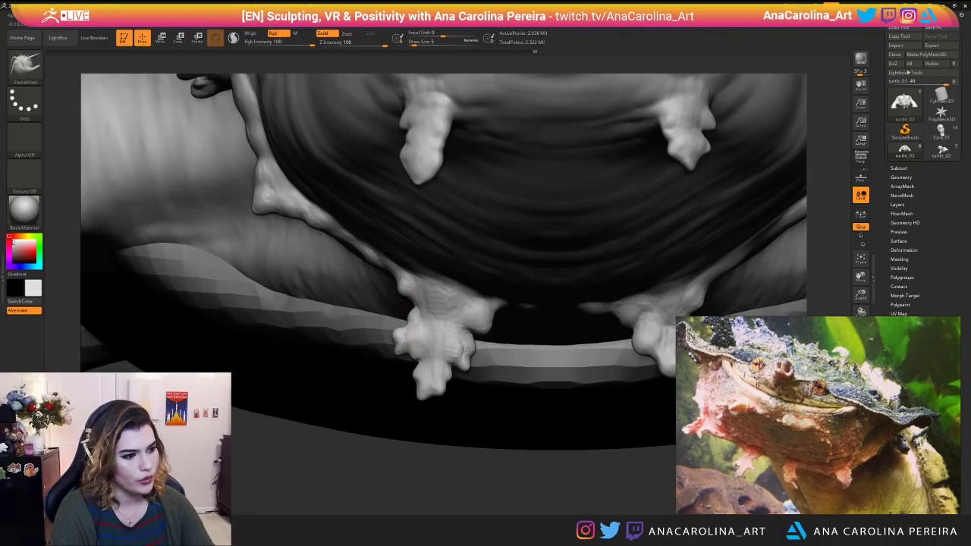
Pull out the upper inner lobe of the turtle's right lower chin flap and check it against the whole head.
{"action": "right_click_drag", "start_coordinate": [400, 291], "coordinate": [394, 316]}
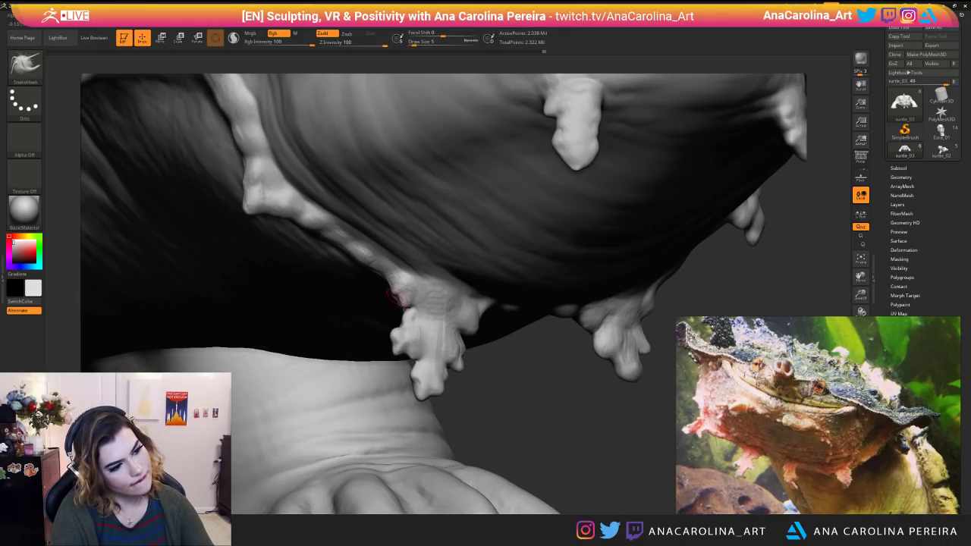
{"action": "mouse_move", "coordinate": [396, 285]}
{"action": "right_mouse_down"}
{"action": "mouse_move", "coordinate": [383, 462]}
{"action": "mouse_move", "coordinate": [392, 397]}
{"action": "mouse_move", "coordinate": [356, 402]}
{"action": "mouse_move", "coordinate": [380, 447]}
{"action": "mouse_move", "coordinate": [372, 425]}
{"action": "right_mouse_up"}
{"action": "mouse_move", "coordinate": [372, 425]}
{"action": "right_mouse_down", "text": "ctrl"}
{"action": "mouse_move", "coordinate": [372, 394]}
{"action": "mouse_move", "coordinate": [402, 394]}
{"action": "right_mouse_up", "text": "ctrl"}
{"action": "mouse_move", "coordinate": [402, 394]}
{"action": "right_mouse_down", "text": "ctrl"}
{"action": "mouse_move", "coordinate": [405, 379]}
{"action": "mouse_move", "coordinate": [485, 473]}
{"action": "mouse_move", "coordinate": [490, 493]}
{"action": "right_mouse_up", "text": "ctrl"}
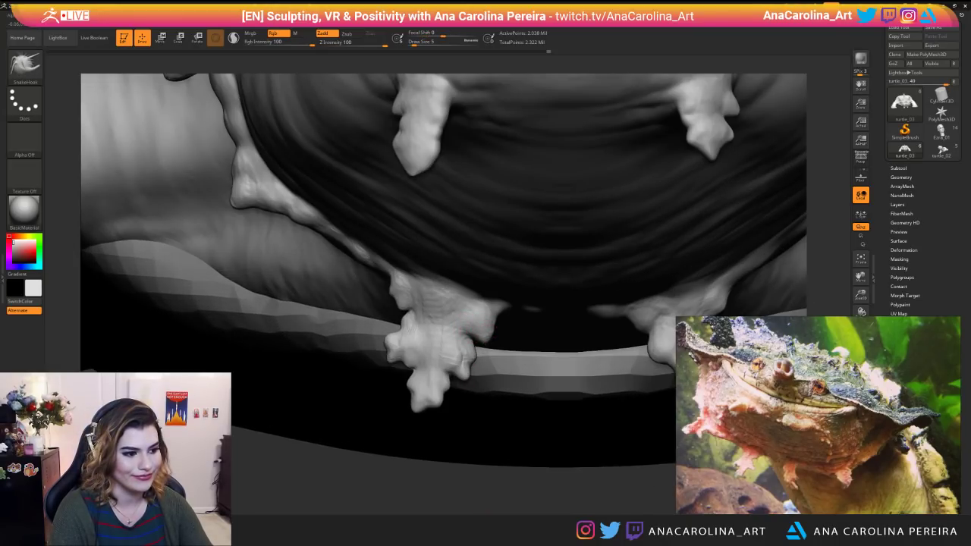
{"action": "left_click_drag", "start_coordinate": [489, 331], "coordinate": [492, 333]}
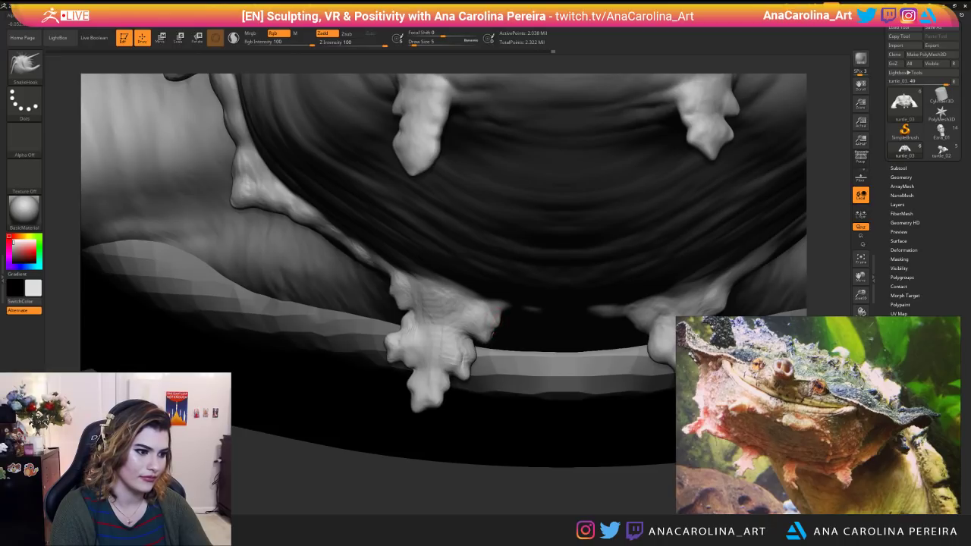
{"action": "key", "text": "f"}
{"action": "mouse_move", "coordinate": [474, 398]}
{"action": "left_mouse_down"}
{"action": "mouse_move", "coordinate": [478, 364]}
{"action": "mouse_move", "coordinate": [523, 440]}
{"action": "mouse_move", "coordinate": [502, 445]}
{"action": "mouse_move", "coordinate": [504, 519]}
{"action": "left_mouse_up"}
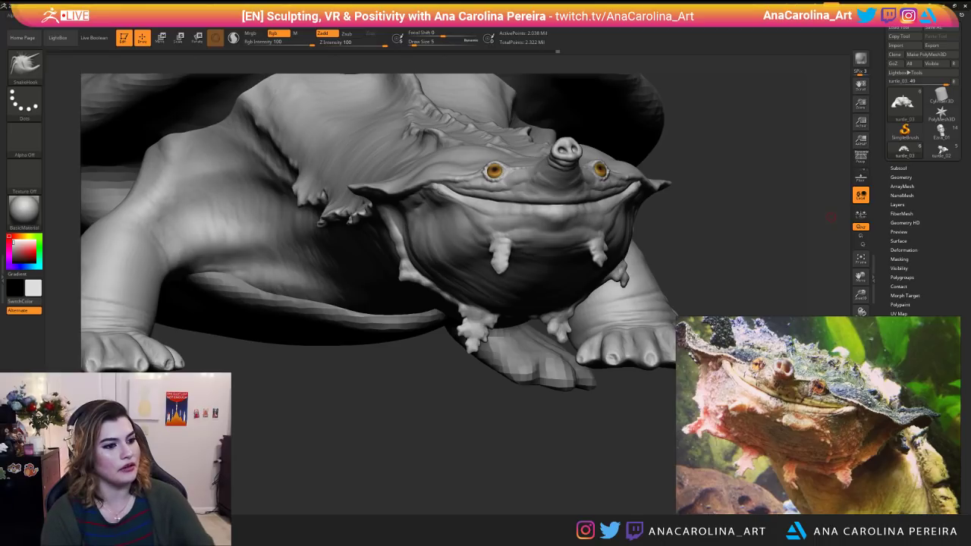
Add volume to the middle of the turtle's right lower chin flap with ClayBuildup at Draw Size 7.
{"action": "mouse_move", "coordinate": [590, 394]}
{"action": "left_mouse_down"}
{"action": "mouse_move", "coordinate": [418, 401]}
{"action": "mouse_move", "coordinate": [440, 423]}
{"action": "mouse_move", "coordinate": [447, 455]}
{"action": "mouse_move", "coordinate": [512, 433]}
{"action": "mouse_move", "coordinate": [572, 396]}
{"action": "mouse_move", "coordinate": [571, 440]}
{"action": "mouse_move", "coordinate": [523, 481]}
{"action": "left_mouse_up"}
{"action": "key", "text": "b"}
{"action": "key", "text": "c"}
{"action": "key", "text": "b"}
{"action": "left_click_drag", "start_coordinate": [531, 372], "coordinate": [529, 433], "text": "alt"}
{"action": "key", "text": "space"}
{"action": "left_click_drag", "start_coordinate": [535, 311], "coordinate": [540, 310]}
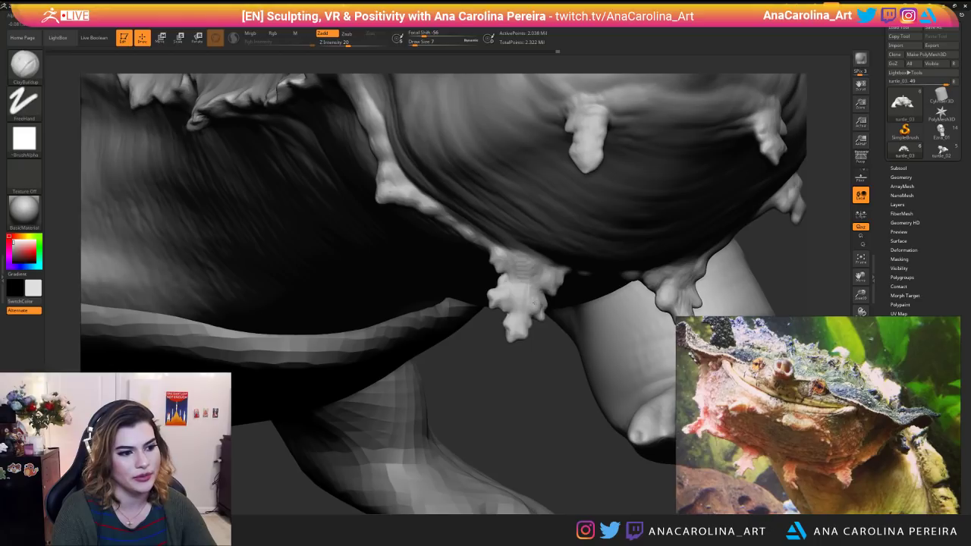
{"action": "left_click_drag", "start_coordinate": [521, 307], "coordinate": [516, 318]}
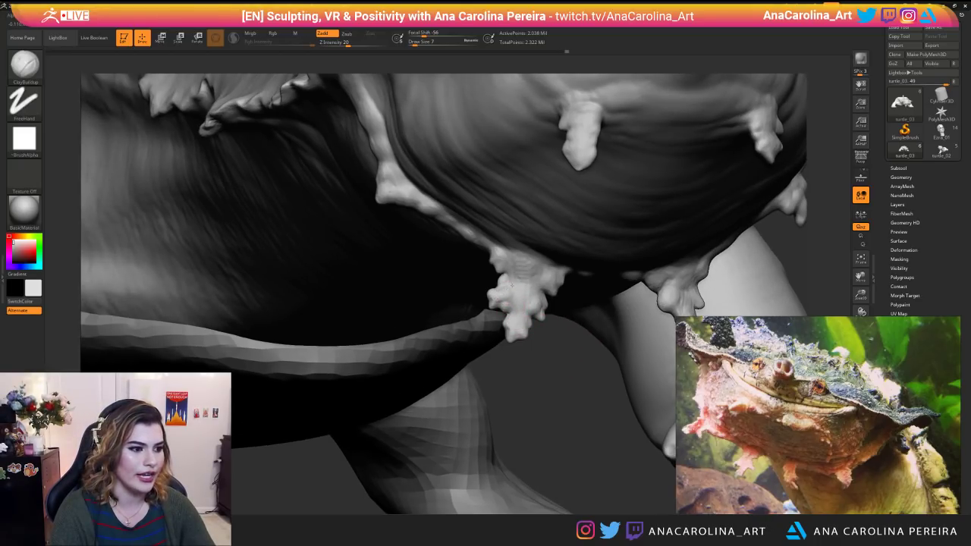
{"action": "mouse_move", "coordinate": [568, 444]}
{"action": "left_mouse_down"}
{"action": "mouse_move", "coordinate": [565, 375]}
{"action": "mouse_move", "coordinate": [514, 379]}
{"action": "mouse_move", "coordinate": [512, 459]}
{"action": "mouse_move", "coordinate": [511, 322]}
{"action": "left_mouse_up"}
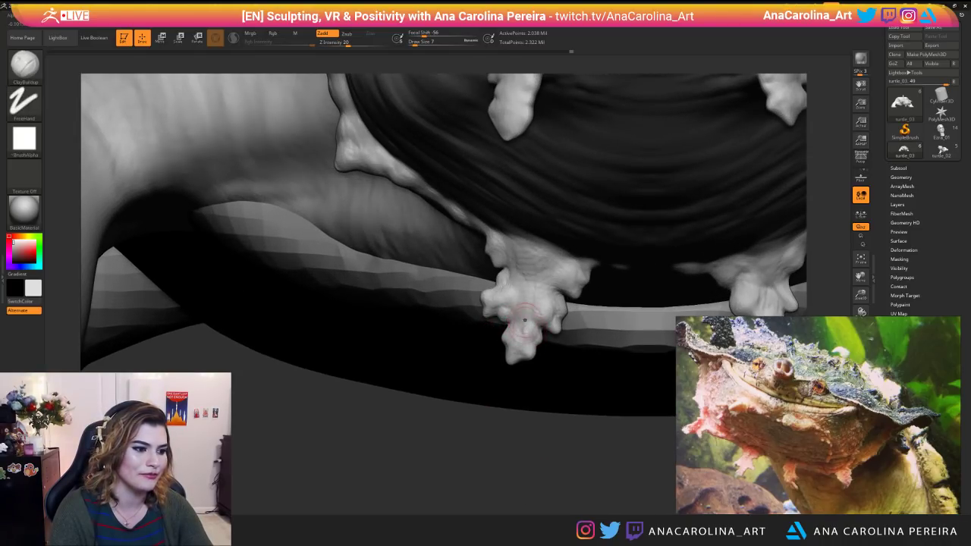
{"action": "left_click_drag", "start_coordinate": [524, 323], "coordinate": [533, 345]}
Build up clay across the base of the turtle's right lower chin flap with ClayBuildup at Draw Size 17.
{"action": "left_click_drag", "start_coordinate": [516, 425], "coordinate": [509, 360], "text": "alt"}
{"action": "key", "text": "space"}
{"action": "left_click_drag", "start_coordinate": [535, 308], "coordinate": [538, 308]}
{"action": "left_click_drag", "start_coordinate": [508, 383], "coordinate": [495, 361], "text": "alt"}
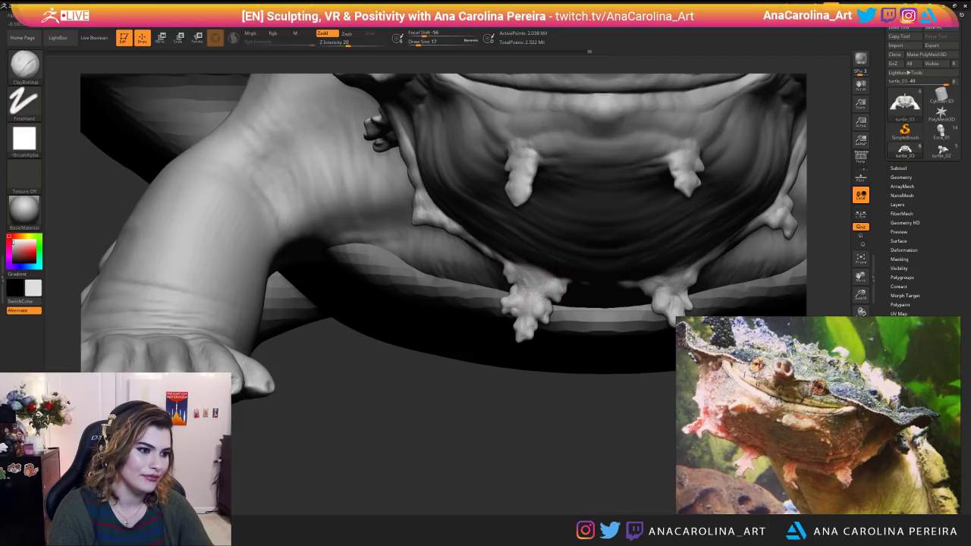
{"action": "left_click_drag", "start_coordinate": [575, 430], "coordinate": [577, 383], "text": "alt"}
{"action": "left_click_drag", "start_coordinate": [531, 424], "coordinate": [470, 398], "text": "alt"}
{"action": "left_click_drag", "start_coordinate": [510, 455], "coordinate": [510, 418], "text": "alt"}
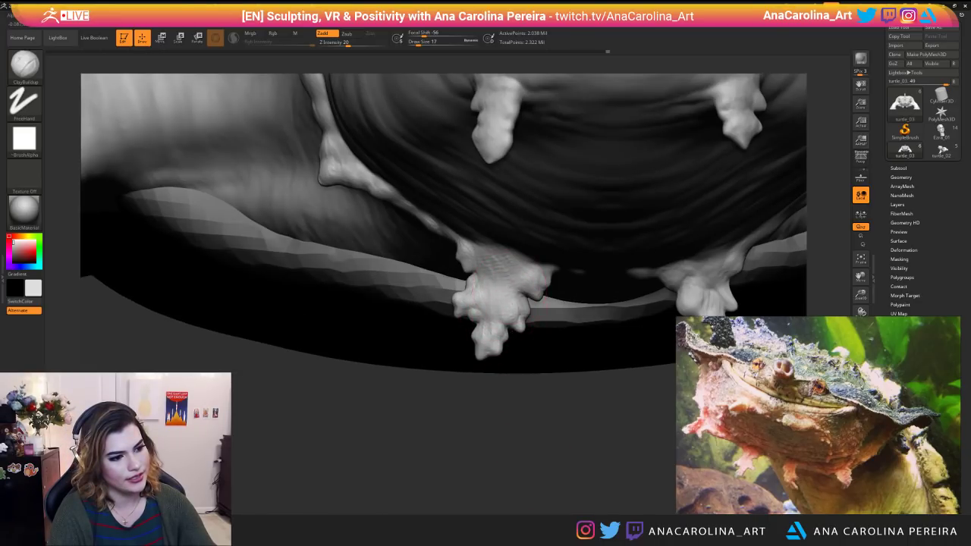
{"action": "left_click_drag", "start_coordinate": [476, 300], "coordinate": [543, 280]}
{"action": "mouse_move", "coordinate": [531, 432]}
{"action": "left_mouse_down", "text": "alt"}
{"action": "mouse_move", "coordinate": [535, 310]}
{"action": "mouse_move", "coordinate": [622, 304]}
{"action": "mouse_move", "coordinate": [625, 440]}
{"action": "left_mouse_up", "text": "alt"}
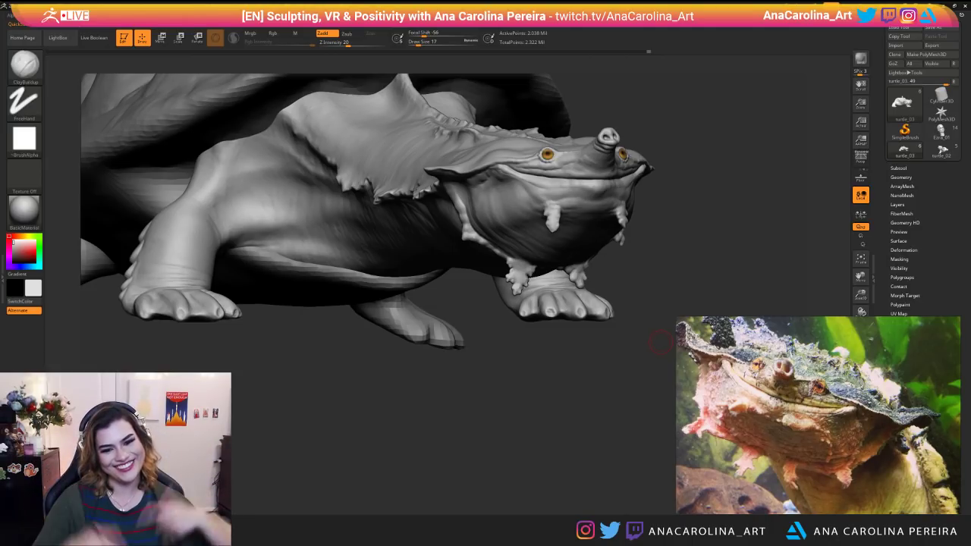
Smooth the built-up clay on the base of the turtle's right lower chin flap.
{"action": "left_click_drag", "start_coordinate": [594, 377], "coordinate": [497, 447]}
{"action": "mouse_move", "coordinate": [591, 398]}
{"action": "left_mouse_down", "text": "alt"}
{"action": "mouse_move", "coordinate": [603, 416]}
{"action": "mouse_move", "coordinate": [512, 392]}
{"action": "mouse_move", "coordinate": [514, 436]}
{"action": "mouse_move", "coordinate": [494, 432]}
{"action": "left_mouse_up", "text": "alt"}
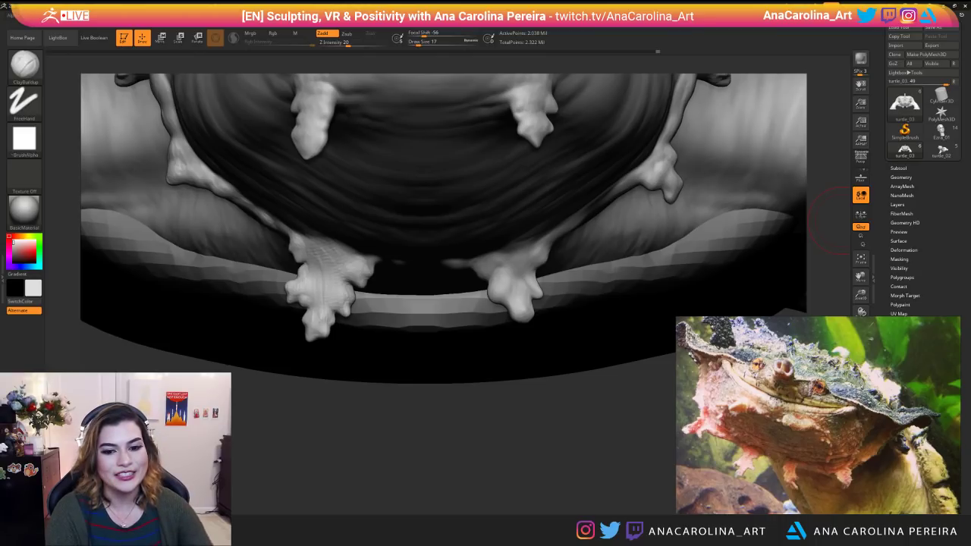
{"action": "left_click_drag", "start_coordinate": [343, 391], "coordinate": [402, 389]}
{"action": "left_click_drag", "start_coordinate": [324, 267], "coordinate": [335, 287], "text": "shift"}
{"action": "left_click_drag", "start_coordinate": [362, 455], "coordinate": [349, 357], "text": "alt"}
{"action": "left_click_drag", "start_coordinate": [325, 263], "coordinate": [326, 260], "text": "shift"}
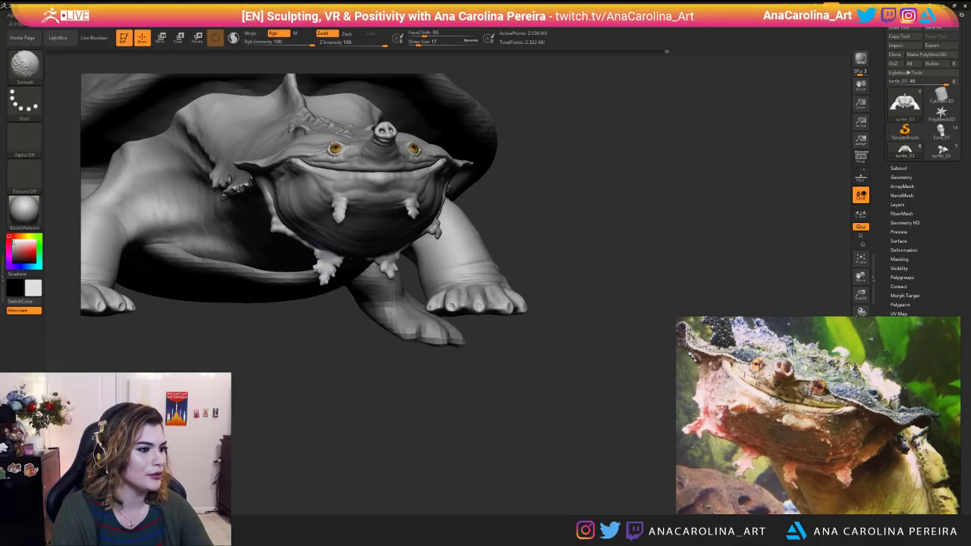
{"action": "left_click_drag", "start_coordinate": [346, 358], "coordinate": [440, 474], "text": "alt"}
{"action": "left_click_drag", "start_coordinate": [296, 462], "coordinate": [525, 450], "text": "alt"}
{"action": "left_click_drag", "start_coordinate": [524, 451], "coordinate": [507, 399], "text": "alt"}
{"action": "left_click_drag", "start_coordinate": [533, 285], "coordinate": [541, 313], "text": "shift"}
{"action": "left_click_drag", "start_coordinate": [527, 439], "coordinate": [503, 431], "text": "alt"}
Pull small lobes out of the tip of the turtle's left lower chin flap with SnakeHook at Draw Size 4.
{"action": "key", "text": "b"}
{"action": "key", "text": "s"}
{"action": "key", "text": "h"}
{"action": "key", "text": "space"}
{"action": "left_click_drag", "start_coordinate": [502, 380], "coordinate": [496, 380]}
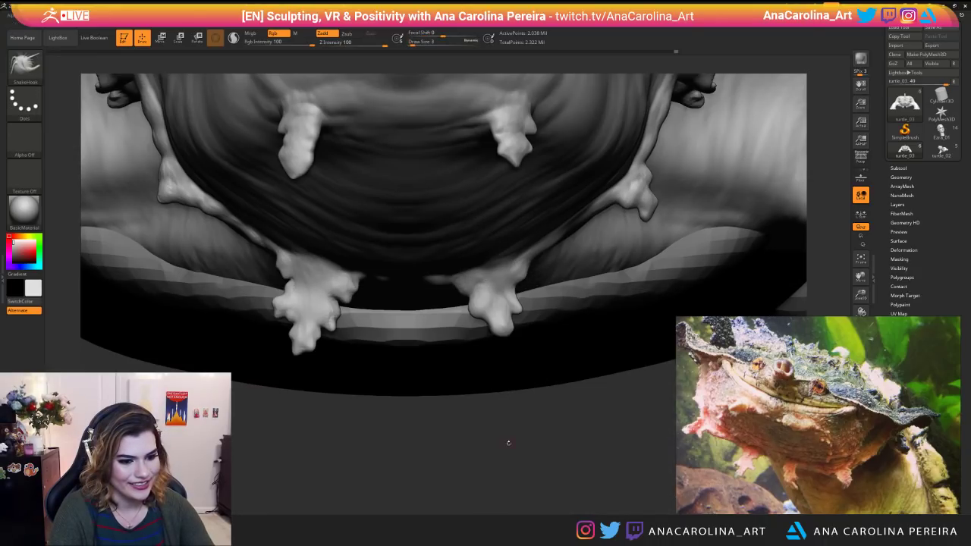
{"action": "left_click_drag", "start_coordinate": [510, 443], "coordinate": [504, 402], "text": "alt"}
{"action": "key", "text": "space"}
{"action": "mouse_move", "coordinate": [545, 343]}
{"action": "left_mouse_down"}
{"action": "mouse_move", "coordinate": [500, 360]}
{"action": "mouse_move", "coordinate": [523, 346]}
{"action": "left_mouse_up"}
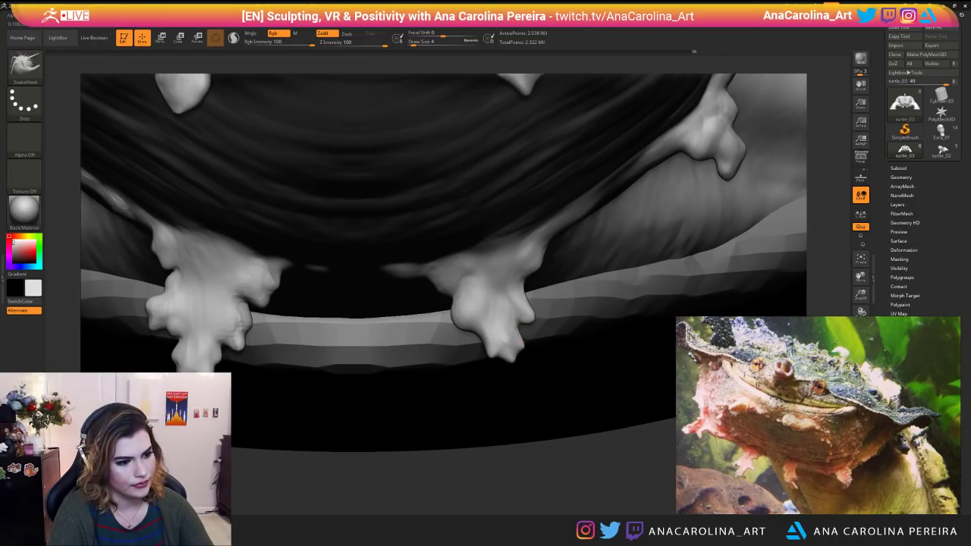
Shape small lobes on the outer and inner sides of the turtle's left lower chin flap and undo the last stroke.
{"action": "key", "text": "space"}
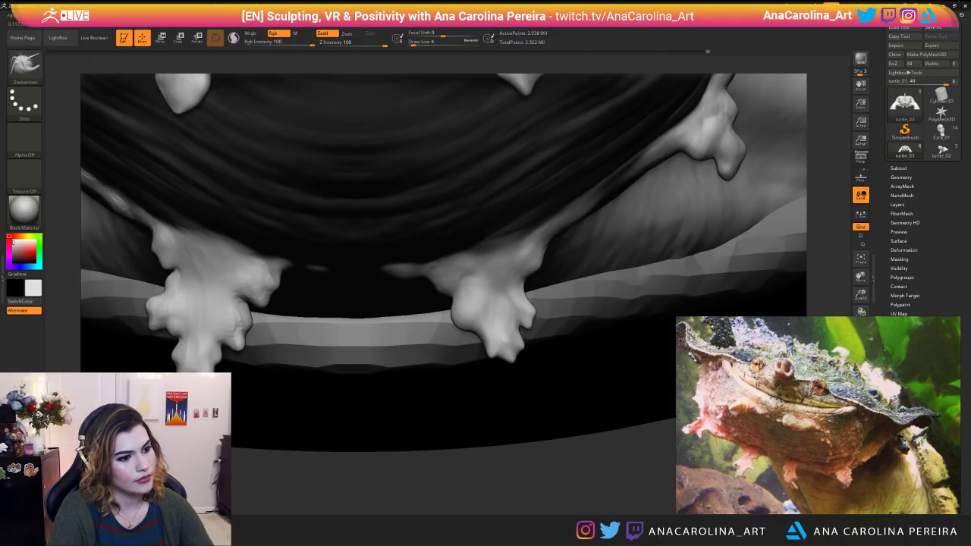
{"action": "key", "text": "space"}
{"action": "key", "text": "space"}
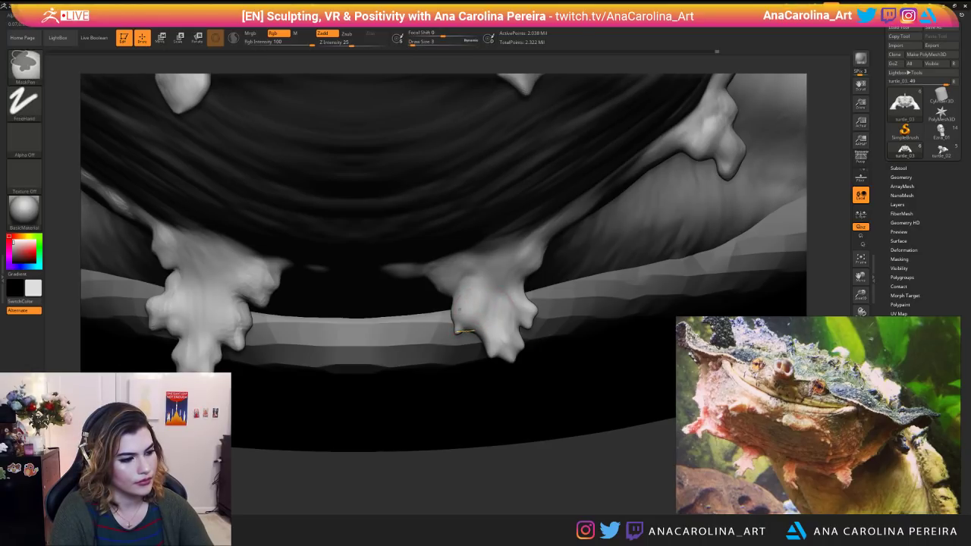
{"action": "key", "text": "space"}
{"action": "key", "text": "space"}
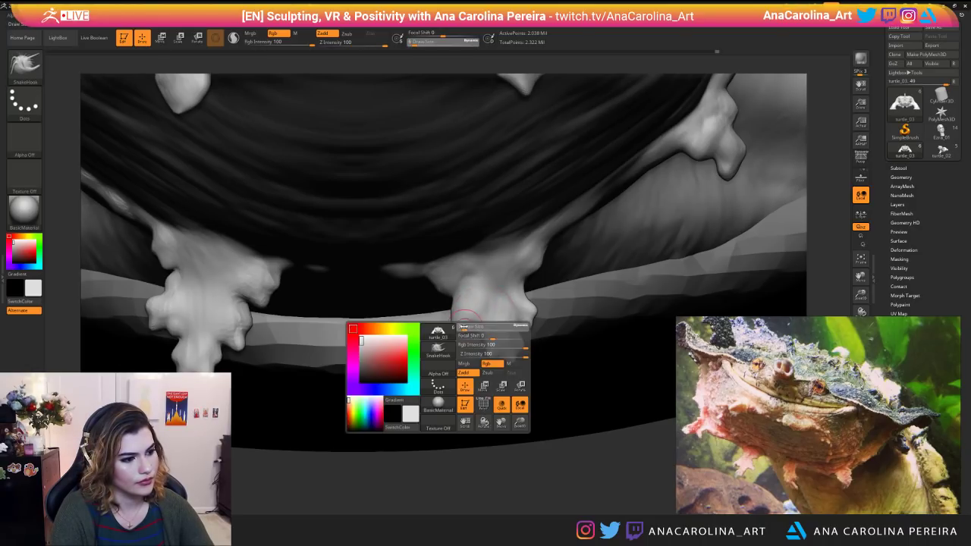
{"action": "key", "text": "ctrl"}
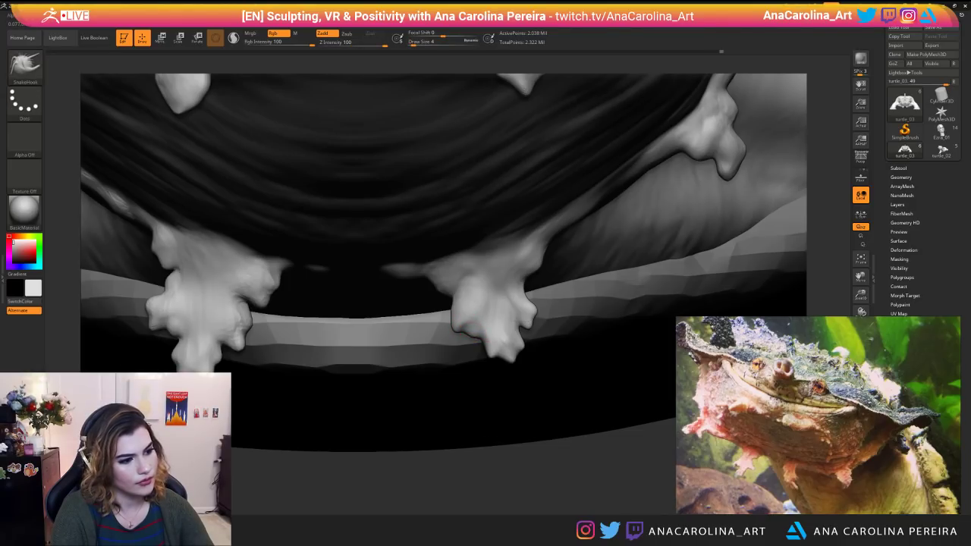
{"action": "left_click_drag", "start_coordinate": [471, 327], "coordinate": [490, 335]}
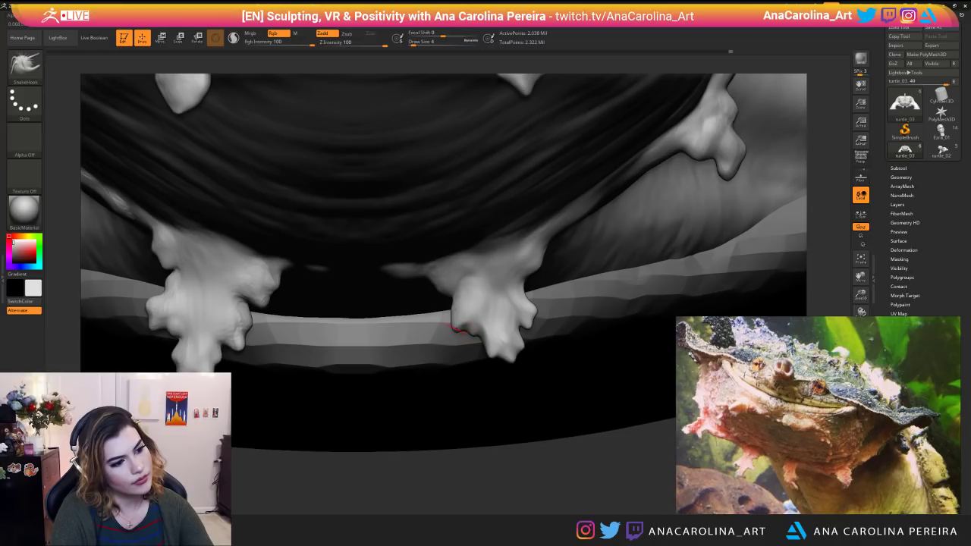
{"action": "key", "text": "shift"}
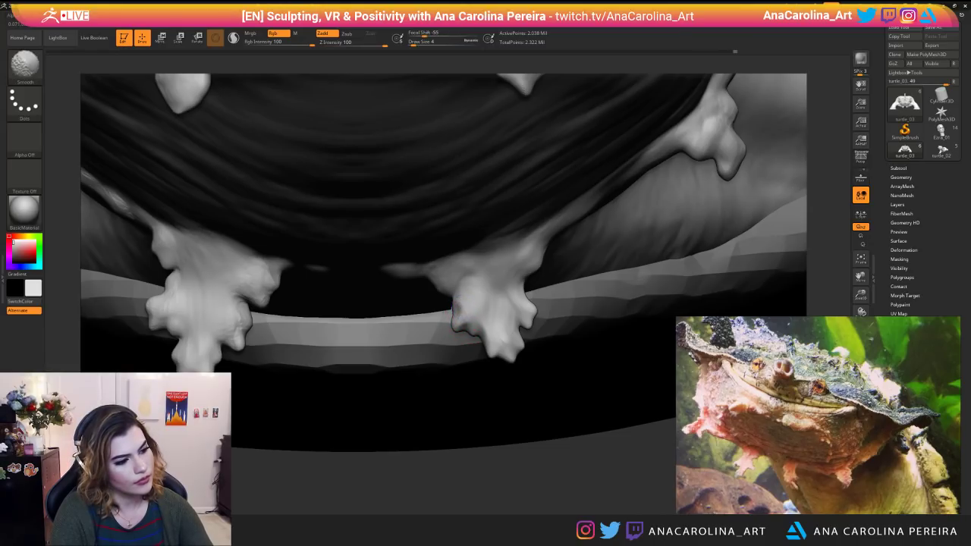
{"action": "key", "text": "ctrl+z"}
Isolate the turtle's head and neck by hiding the rest of the body mesh.
{"action": "key", "text": "f"}
{"action": "left_click_drag", "start_coordinate": [475, 366], "coordinate": [509, 356]}
{"action": "left_click_drag", "start_coordinate": [554, 416], "coordinate": [338, 218], "text": "ctrl+shift"}
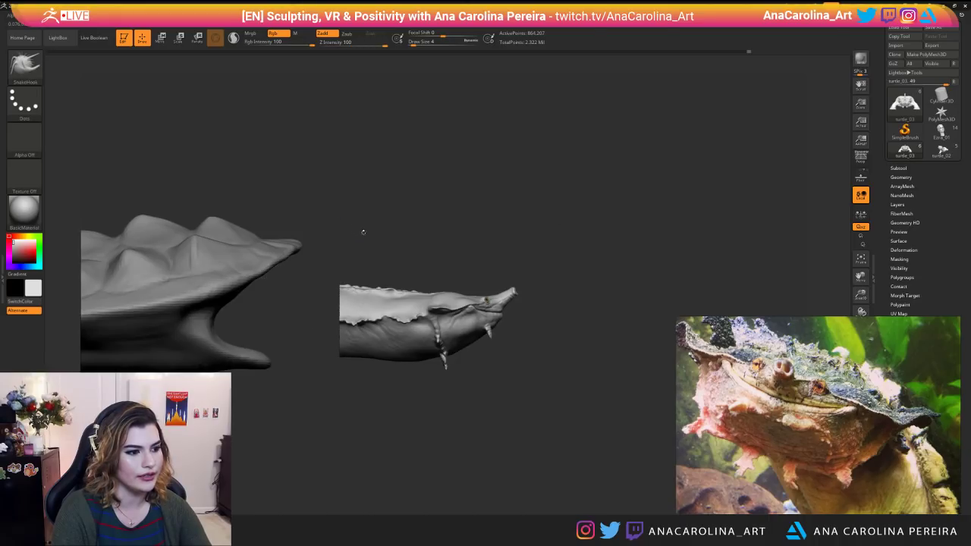
{"action": "mouse_move", "coordinate": [531, 413]}
{"action": "left_mouse_down"}
{"action": "mouse_move", "coordinate": [425, 419]}
{"action": "mouse_move", "coordinate": [532, 414]}
{"action": "left_mouse_up"}
{"action": "left_click", "coordinate": [592, 379], "text": "ctrl+shift"}
{"action": "left_click_drag", "start_coordinate": [590, 377], "coordinate": [299, 209], "text": "ctrl+shift"}
{"action": "left_click_drag", "start_coordinate": [531, 425], "coordinate": [599, 426]}
Hide the PM3D_Sphere3D1 and PM3D_Sphere3D2 subtools and frame the isolated head in a three-quarter front view.
{"action": "left_click", "coordinate": [901, 169]}
{"action": "left_click", "coordinate": [954, 252]}
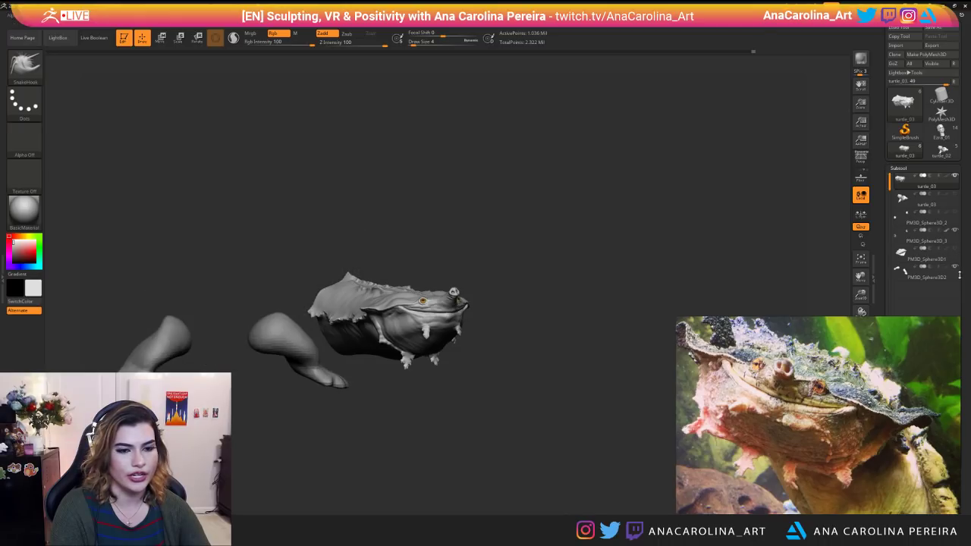
{"action": "left_click", "coordinate": [954, 267]}
{"action": "left_click_drag", "start_coordinate": [618, 267], "coordinate": [546, 318]}
{"action": "mouse_move", "coordinate": [619, 300]}
{"action": "left_mouse_down"}
{"action": "mouse_move", "coordinate": [629, 288]}
{"action": "mouse_move", "coordinate": [622, 307]}
{"action": "mouse_move", "coordinate": [624, 270]}
{"action": "left_mouse_up"}
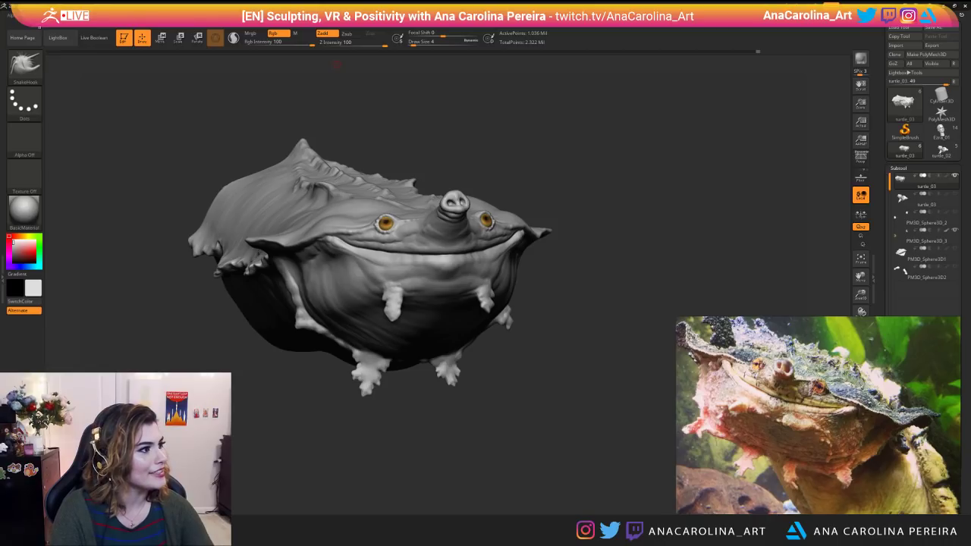
Store the current head view as the Cust1 ZAppLink view and send it to Photoshop as a character sheet.
{"action": "left_click", "coordinate": [76, 21]}
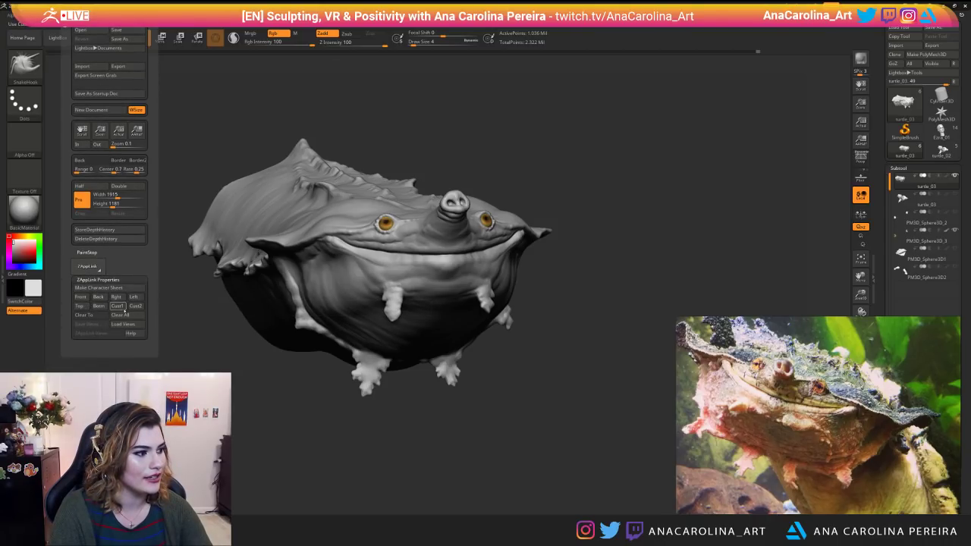
{"action": "left_click", "coordinate": [118, 306]}
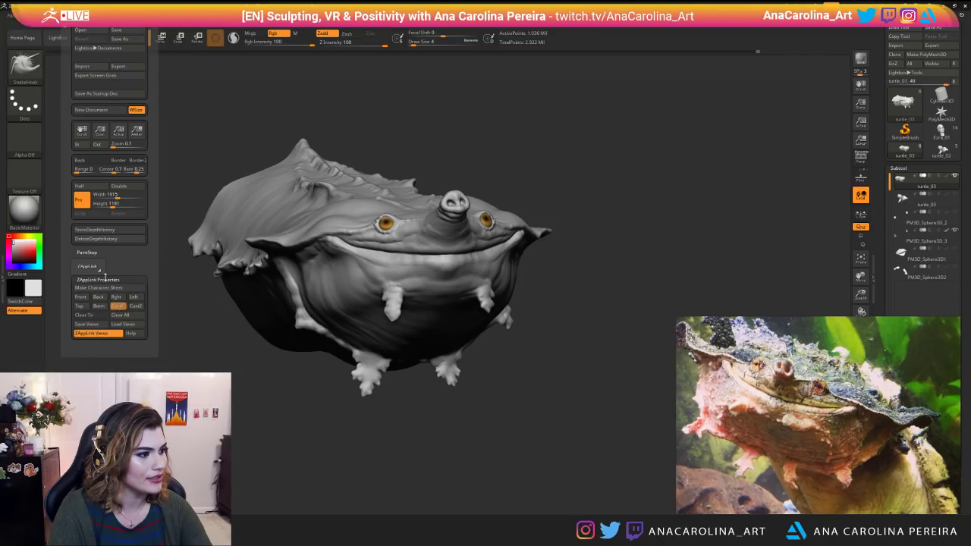
{"action": "left_click", "coordinate": [96, 287]}
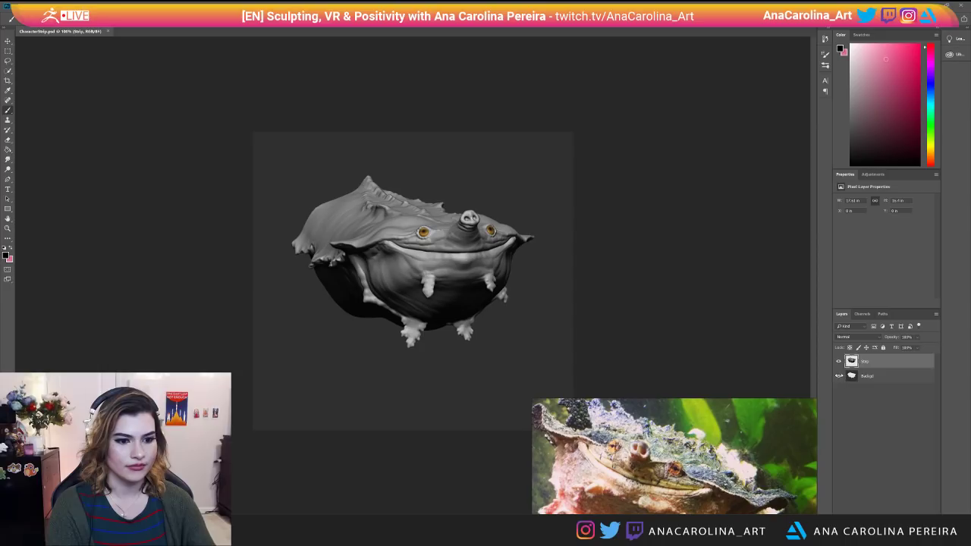
Export the turtle head without its background layer to the Desktop as Turtle_WIP and switch back to ZBrush.
{"action": "left_click", "coordinate": [838, 375]}
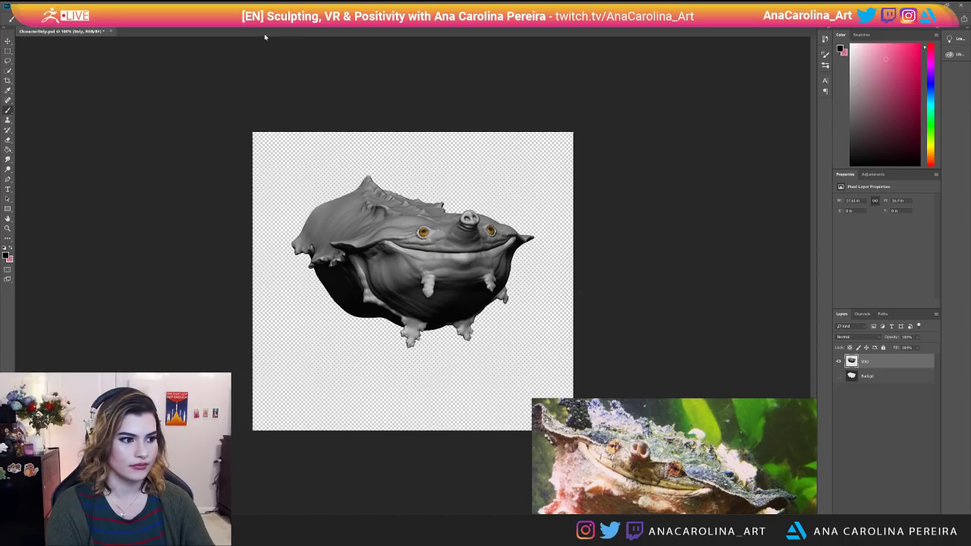
{"action": "left_click", "coordinate": [12, 16]}
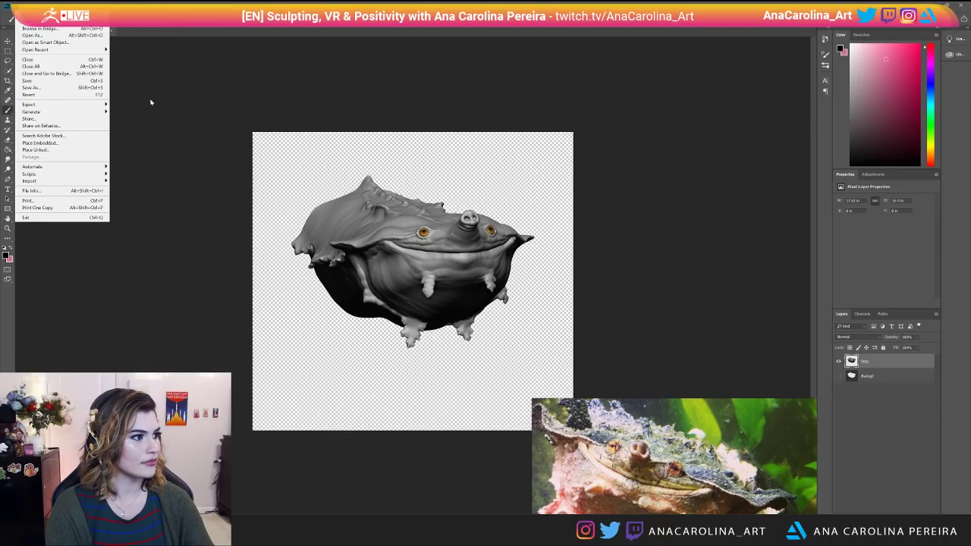
{"action": "left_click", "coordinate": [114, 105]}
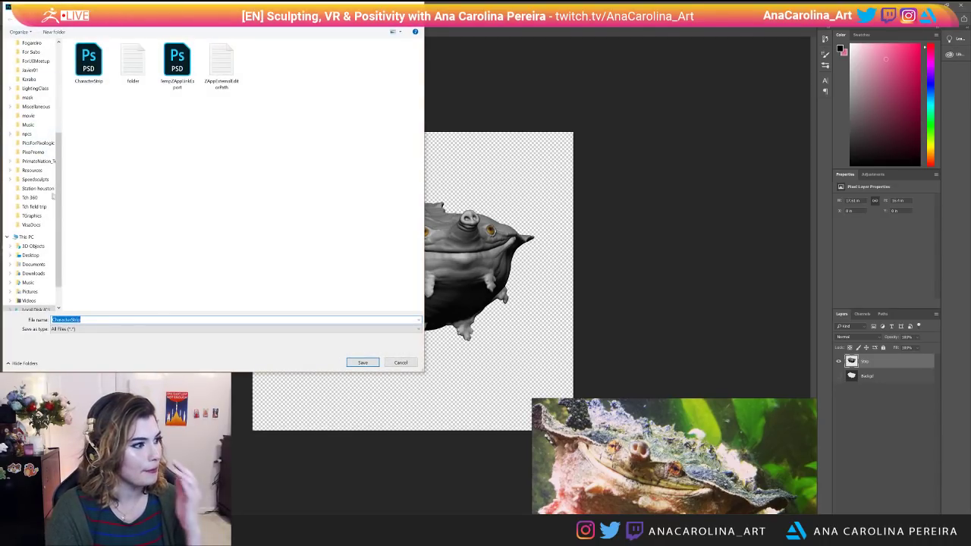
{"action": "left_click", "coordinate": [35, 256]}
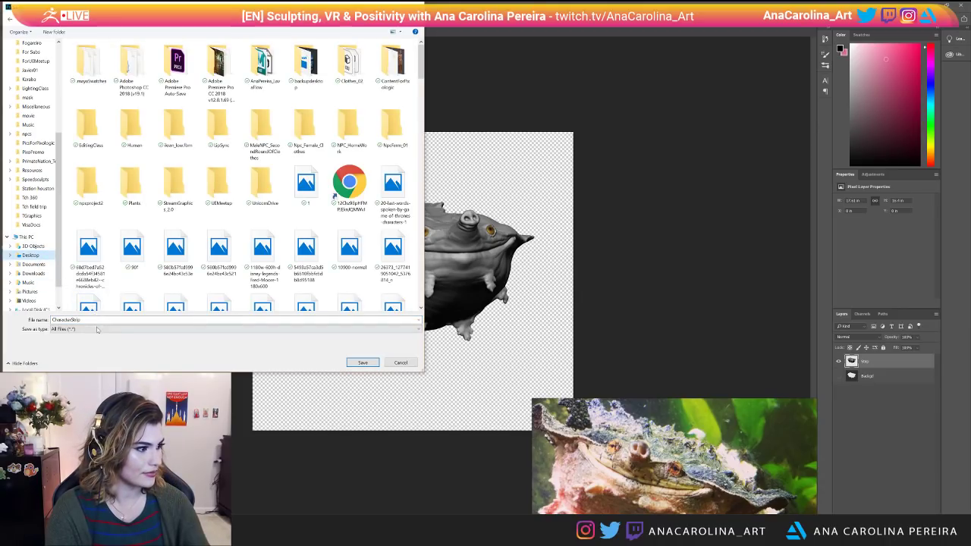
{"action": "type", "text": "Turtl"}
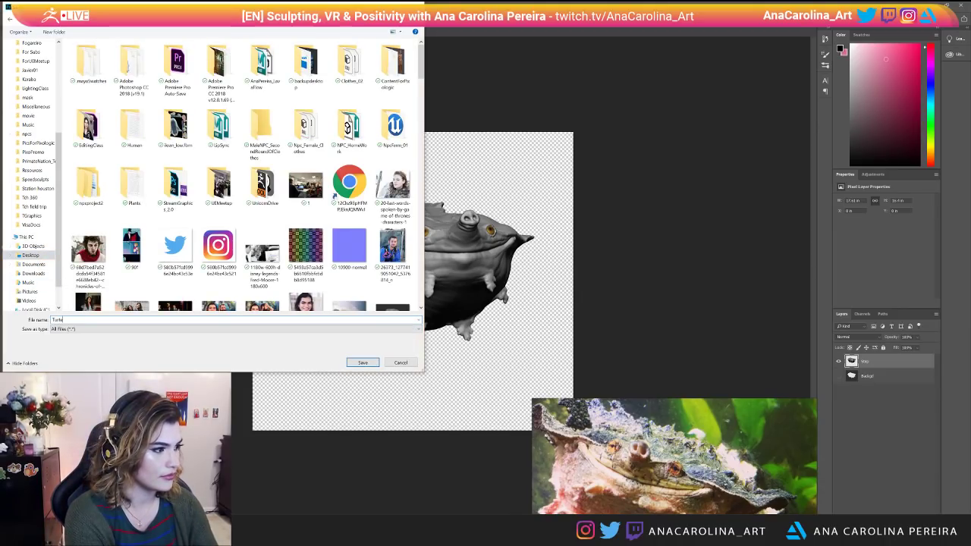
{"action": "type", "text": "e_"}
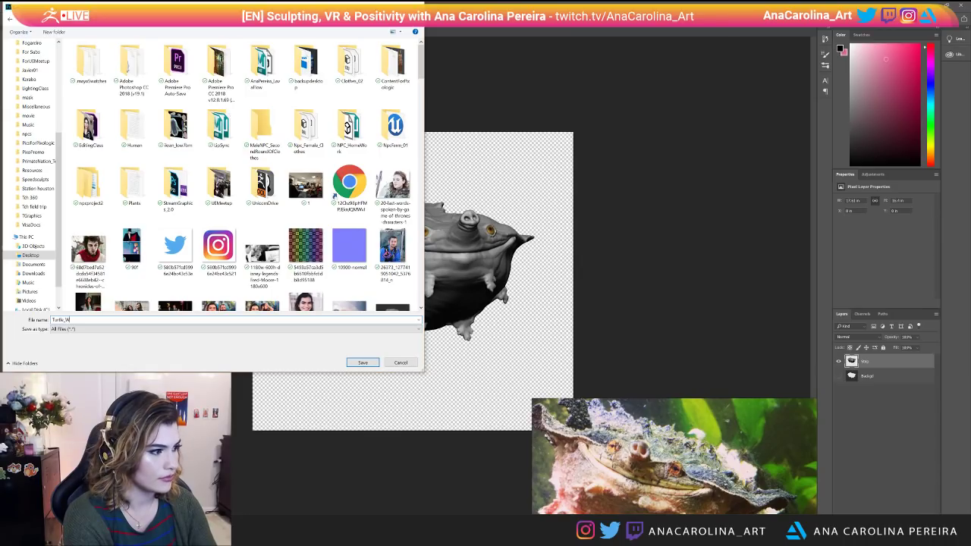
{"action": "type", "text": "WIP"}
{"action": "key", "text": "Return"}
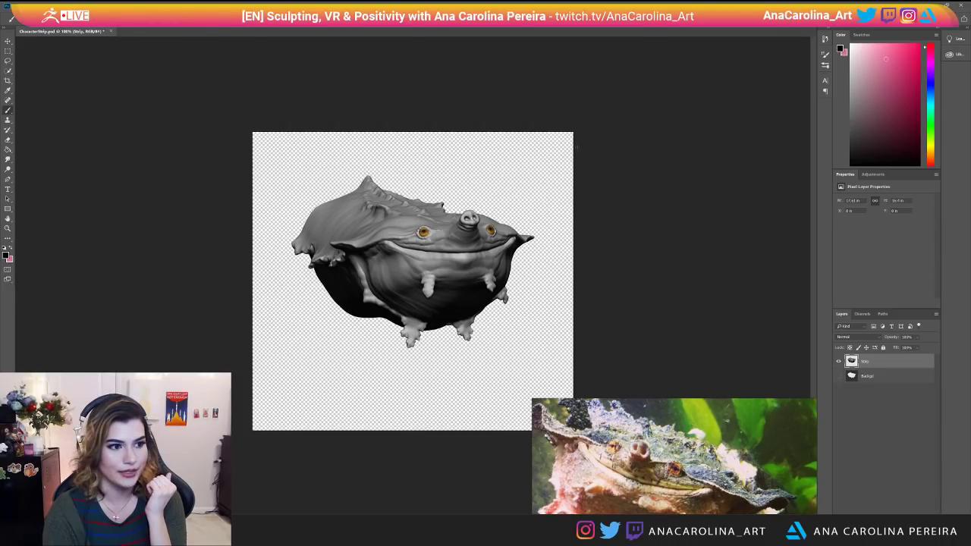
{"action": "key", "text": "alt+Tab"}
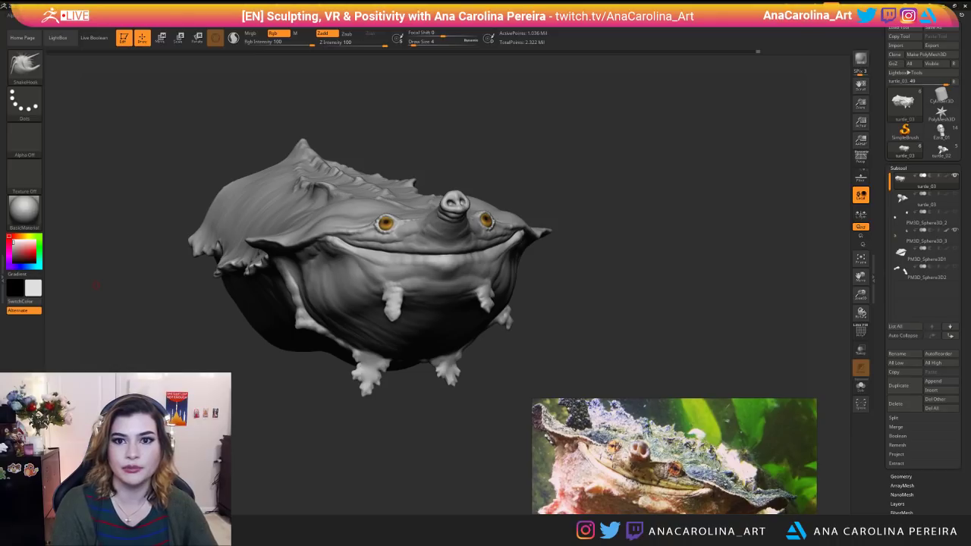
{"action": "left_click_drag", "start_coordinate": [97, 285], "coordinate": [96, 319], "text": "alt"}
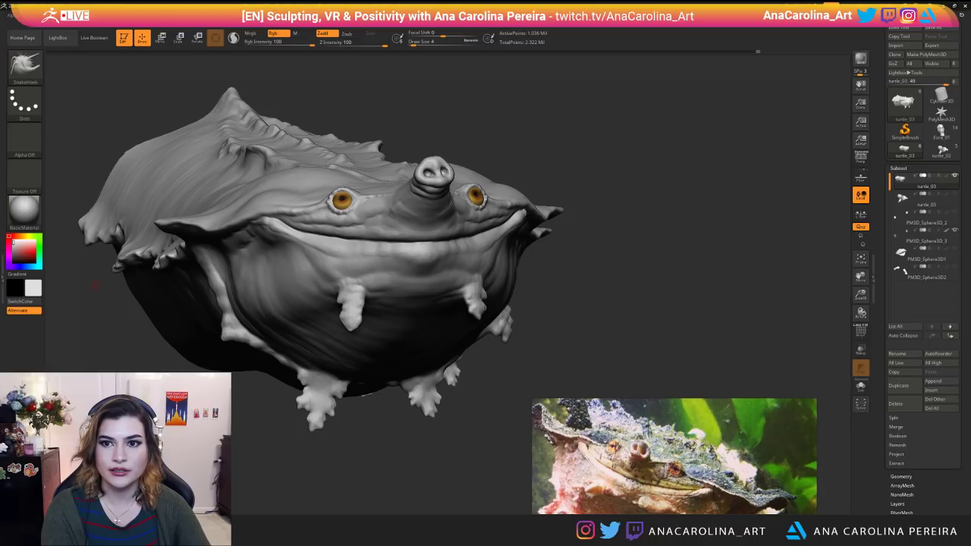
{"action": "key", "text": "shift+s"}
{"action": "left_click_drag", "start_coordinate": [95, 285], "coordinate": [95, 360], "text": "alt"}
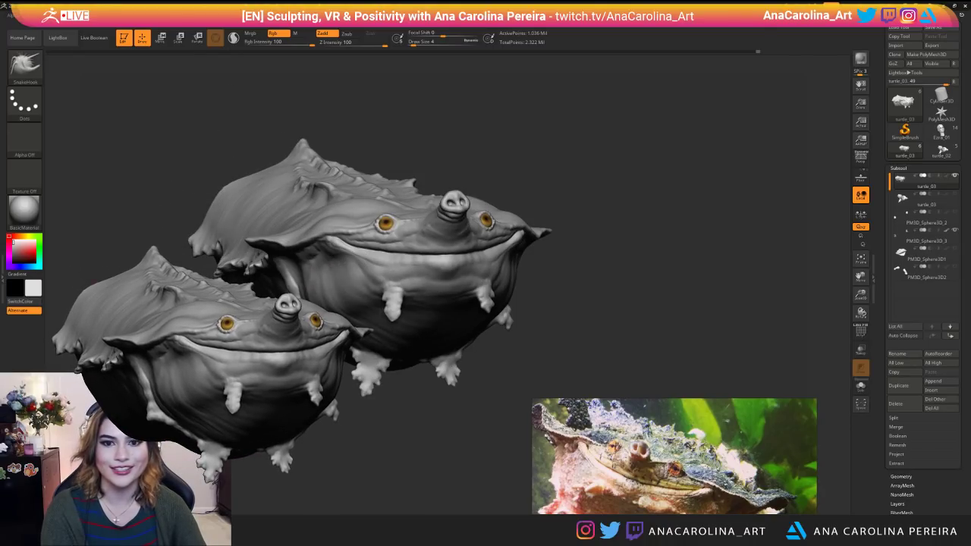
{"action": "left_click_drag", "start_coordinate": [96, 284], "coordinate": [167, 159], "text": "alt"}
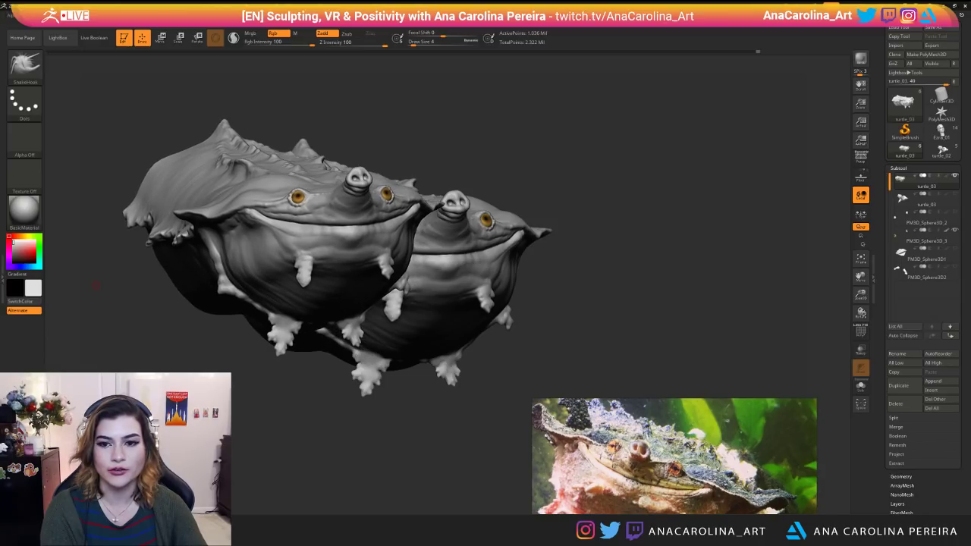
{"action": "left_click_drag", "start_coordinate": [95, 285], "coordinate": [25, 220]}
{"action": "mouse_move", "coordinate": [95, 285]}
{"action": "left_mouse_down", "text": "alt"}
{"action": "mouse_move", "coordinate": [19, 265]}
{"action": "mouse_move", "coordinate": [67, 250]}
{"action": "mouse_move", "coordinate": [108, 279]}
{"action": "mouse_move", "coordinate": [96, 292]}
{"action": "mouse_move", "coordinate": [114, 312]}
{"action": "mouse_move", "coordinate": [116, 291]}
{"action": "mouse_move", "coordinate": [76, 308]}
{"action": "mouse_move", "coordinate": [96, 270]}
{"action": "left_mouse_up", "text": "alt"}
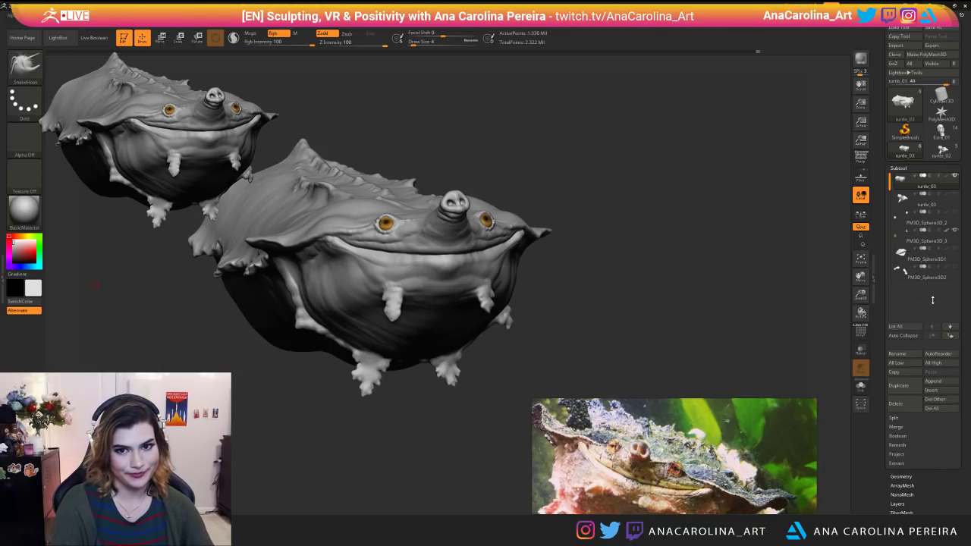
Pull small pointed lobes out of the edges of the turtle's left lower chin flap with the SnakeHook brush.
{"action": "left_click_drag", "start_coordinate": [694, 262], "coordinate": [692, 352]}
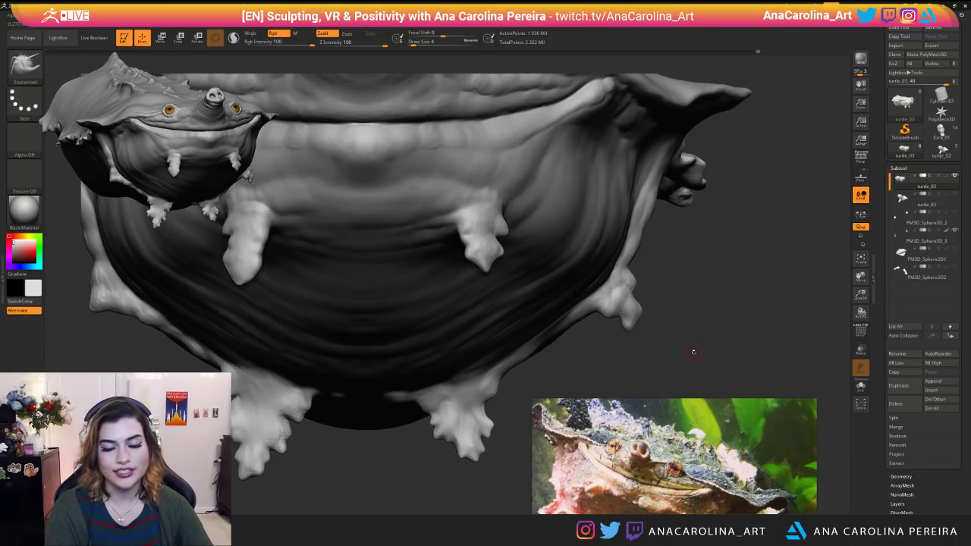
{"action": "mouse_move", "coordinate": [377, 479]}
{"action": "left_mouse_down"}
{"action": "mouse_move", "coordinate": [387, 479]}
{"action": "mouse_move", "coordinate": [457, 374]}
{"action": "left_mouse_up"}
{"action": "key", "text": "space"}
{"action": "left_click_drag", "start_coordinate": [425, 432], "coordinate": [440, 417]}
{"action": "key", "text": "b"}
{"action": "key", "text": "s"}
{"action": "key", "text": "h"}
{"action": "key", "text": "space"}
{"action": "left_click_drag", "start_coordinate": [436, 362], "coordinate": [429, 359]}
{"action": "key", "text": "space"}
{"action": "left_click_drag", "start_coordinate": [407, 416], "coordinate": [427, 412]}
{"action": "key", "text": "space"}
{"action": "left_click_drag", "start_coordinate": [426, 361], "coordinate": [422, 351]}
{"action": "mouse_move", "coordinate": [625, 337]}
{"action": "left_mouse_down"}
{"action": "mouse_move", "coordinate": [524, 349]}
{"action": "mouse_move", "coordinate": [534, 327]}
{"action": "left_mouse_up"}
{"action": "key", "text": "space"}
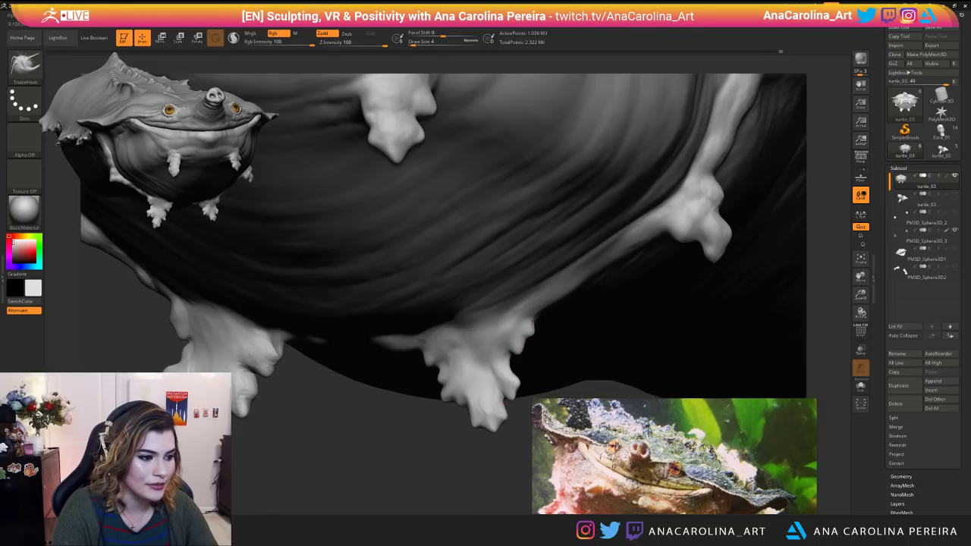
Pull a small bump out of the jaw ridge just outside the turtle's left lower chin flap.
{"action": "key", "text": "f"}
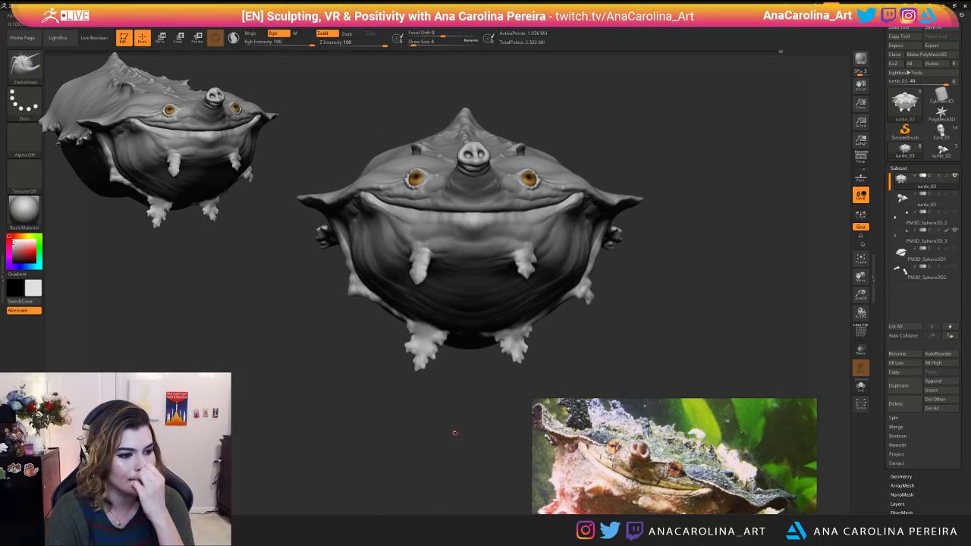
{"action": "left_click_drag", "start_coordinate": [459, 434], "coordinate": [542, 311]}
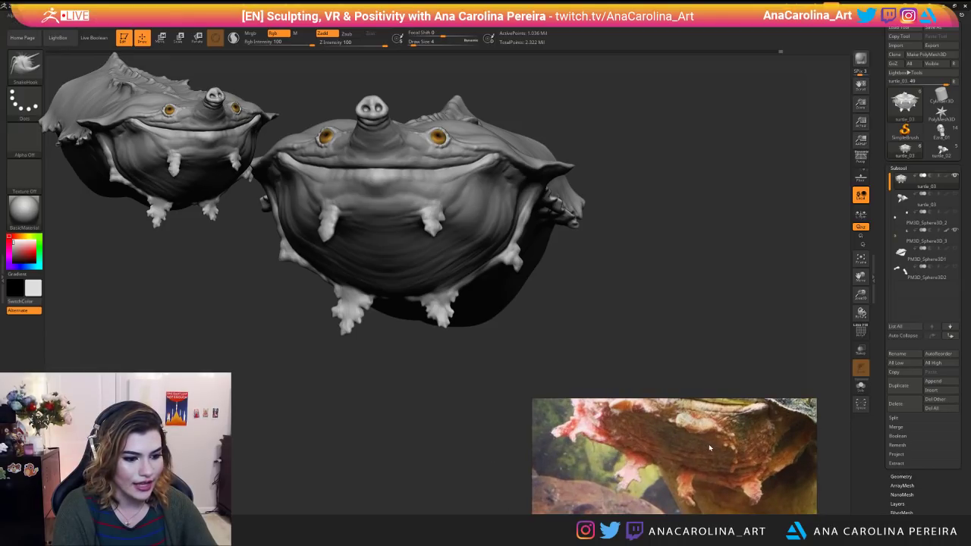
{"action": "left_click_drag", "start_coordinate": [443, 354], "coordinate": [461, 258]}
{"action": "key", "text": "space"}
{"action": "left_click", "coordinate": [465, 256]}
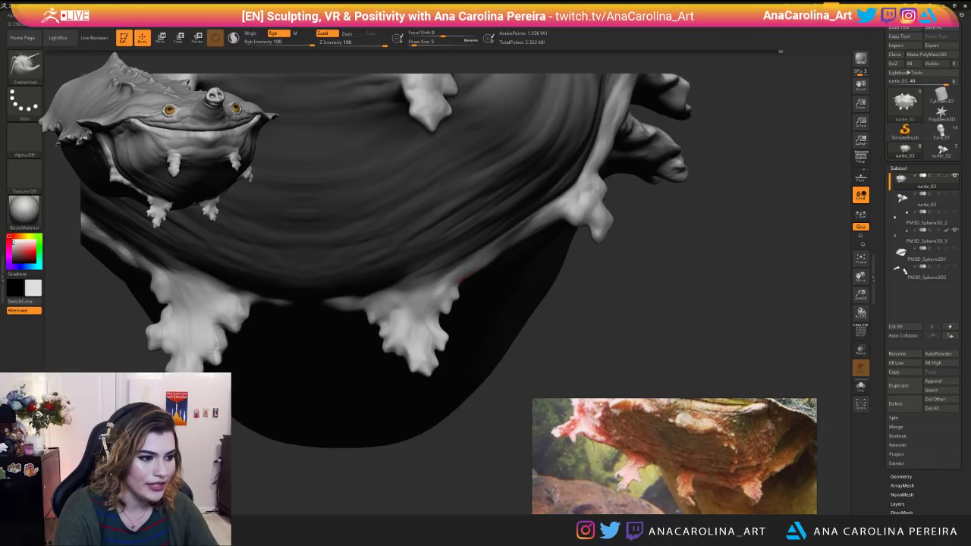
{"action": "key", "text": "space"}
{"action": "left_click", "coordinate": [486, 266]}
{"action": "left_click_drag", "start_coordinate": [486, 267], "coordinate": [492, 272]}
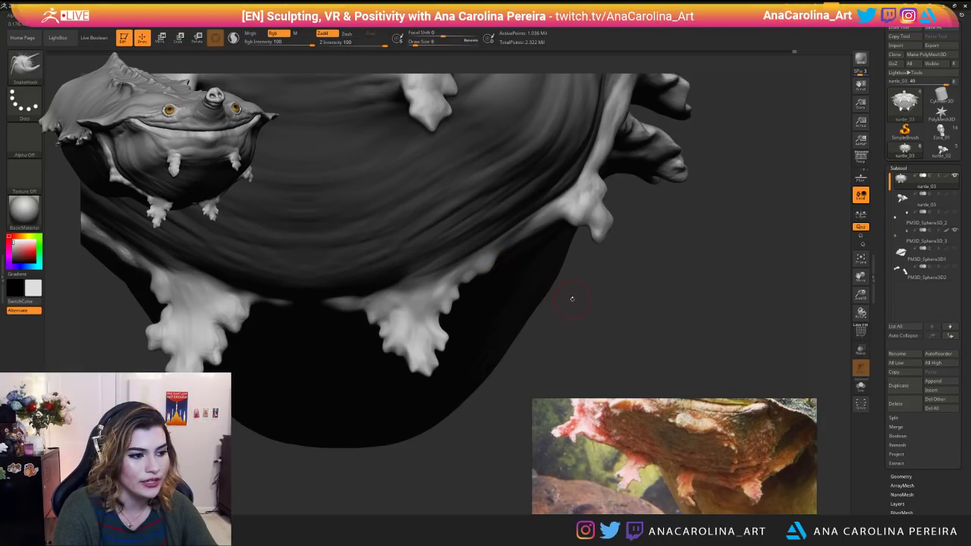
Reshape the new jaw ridge bump from underneath using SnakeHook at draw size 14.
{"action": "left_click_drag", "start_coordinate": [572, 297], "coordinate": [546, 306]}
{"action": "key", "text": "space"}
{"action": "mouse_move", "coordinate": [667, 304]}
{"action": "left_mouse_down", "text": "alt"}
{"action": "mouse_move", "coordinate": [644, 250]}
{"action": "mouse_move", "coordinate": [635, 282]}
{"action": "mouse_move", "coordinate": [622, 247]}
{"action": "mouse_move", "coordinate": [618, 292]}
{"action": "mouse_move", "coordinate": [599, 318]}
{"action": "mouse_move", "coordinate": [580, 265]}
{"action": "left_mouse_up", "text": "alt"}
{"action": "key", "text": "]"}
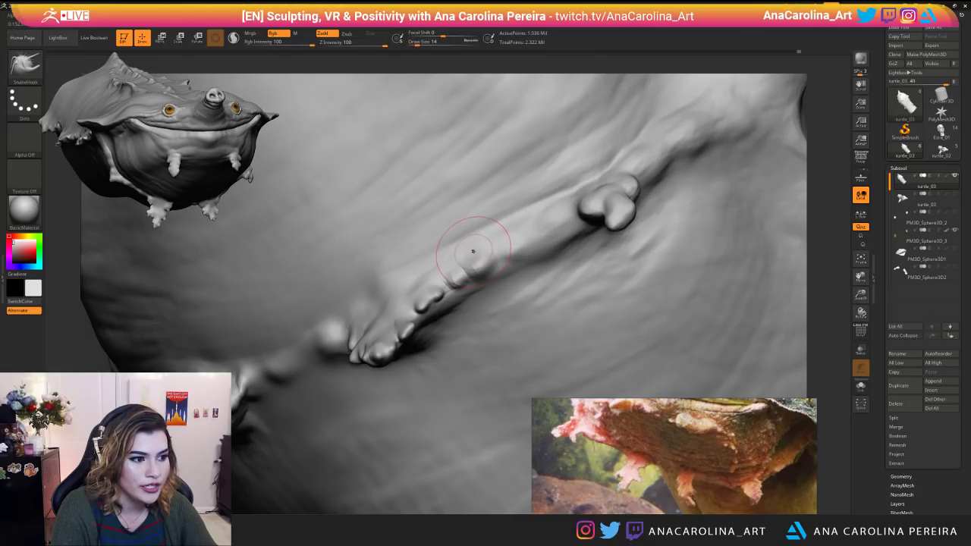
{"action": "left_click_drag", "start_coordinate": [835, 209], "coordinate": [792, 163], "text": "alt"}
{"action": "left_click_drag", "start_coordinate": [569, 319], "coordinate": [637, 220], "text": "alt"}
Refine the small bumps on the jaw ridge beside the turtle's right lower chin flap and undo the last stroke.
{"action": "key", "text": "space"}
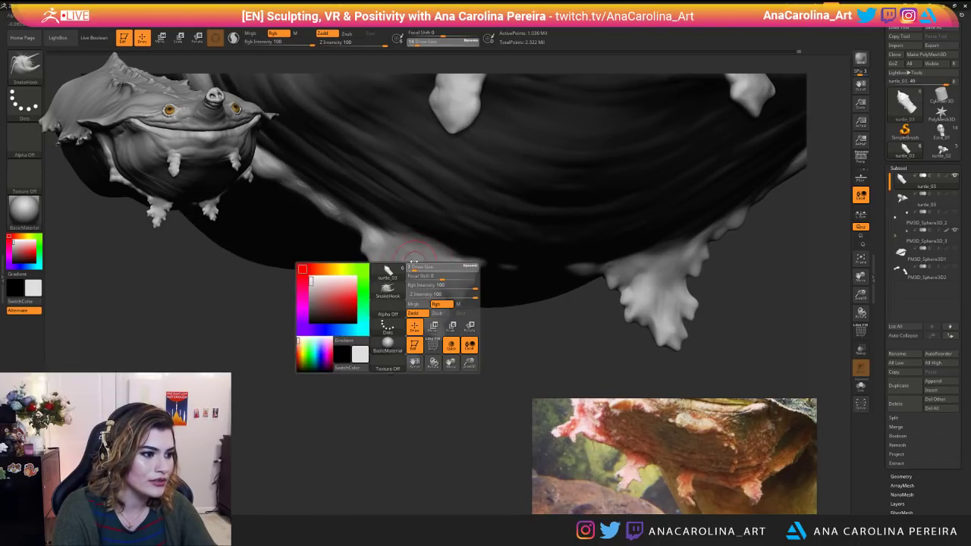
{"action": "mouse_move", "coordinate": [415, 259]}
{"action": "left_mouse_down"}
{"action": "mouse_move", "coordinate": [424, 271]}
{"action": "mouse_move", "coordinate": [410, 252]}
{"action": "left_mouse_up"}
{"action": "key", "text": "space"}
{"action": "key", "text": "space"}
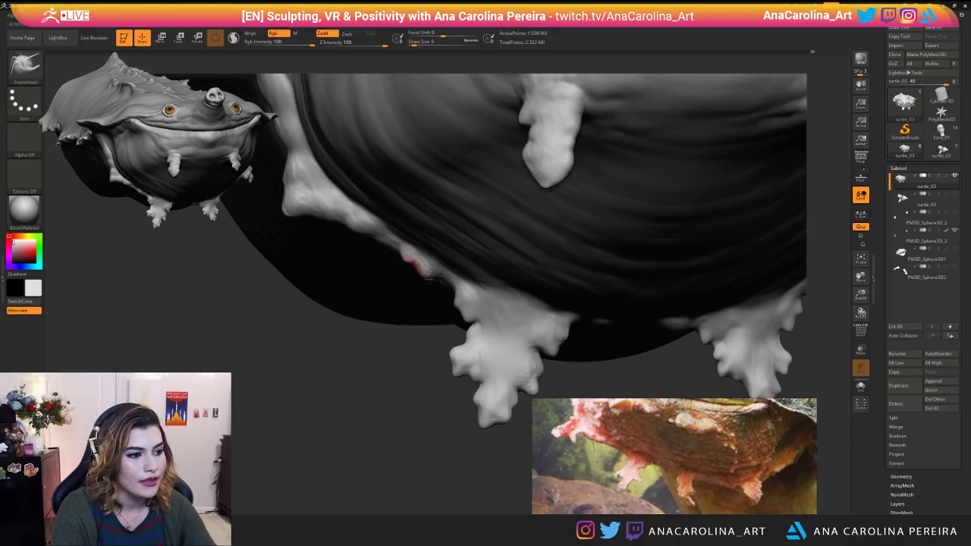
{"action": "key", "text": "f"}
{"action": "left_click_drag", "start_coordinate": [436, 280], "coordinate": [463, 304]}
{"action": "left_click_drag", "start_coordinate": [394, 414], "coordinate": [412, 382]}
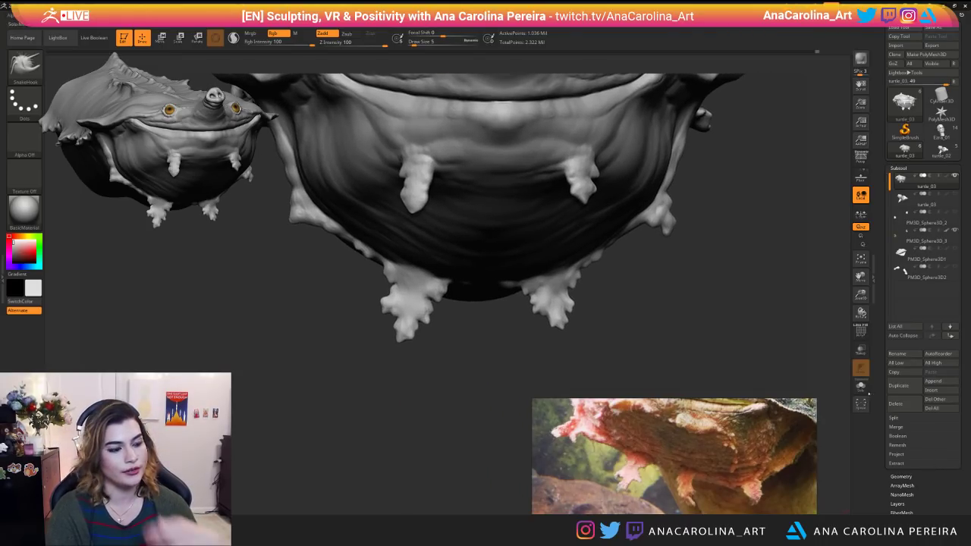
{"action": "key", "text": "ctrl+z"}
Pull a row of small fringe bumps along the turtle's left jaw ridge between the lower chin flap and the side flap.
{"action": "left_click_drag", "start_coordinate": [758, 334], "coordinate": [406, 256]}
{"action": "left_click_drag", "start_coordinate": [622, 266], "coordinate": [653, 371], "text": "alt"}
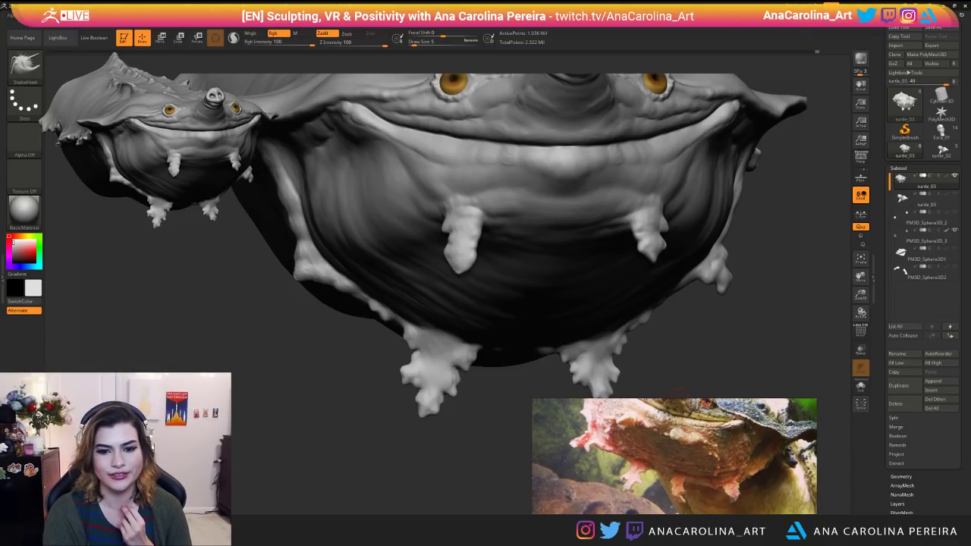
{"action": "mouse_move", "coordinate": [372, 458]}
{"action": "left_mouse_down"}
{"action": "mouse_move", "coordinate": [556, 340]}
{"action": "mouse_move", "coordinate": [704, 364]}
{"action": "mouse_move", "coordinate": [554, 334]}
{"action": "left_mouse_up"}
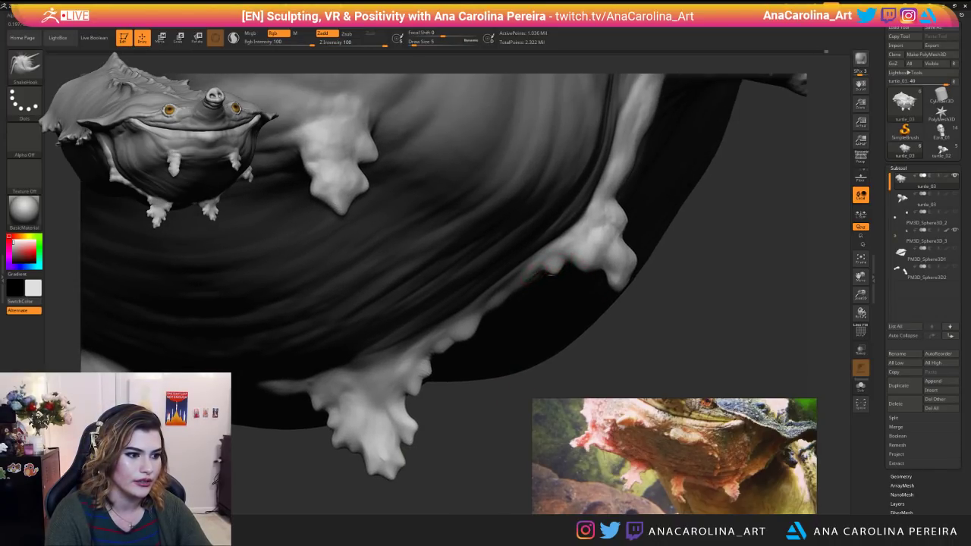
{"action": "key", "text": "space"}
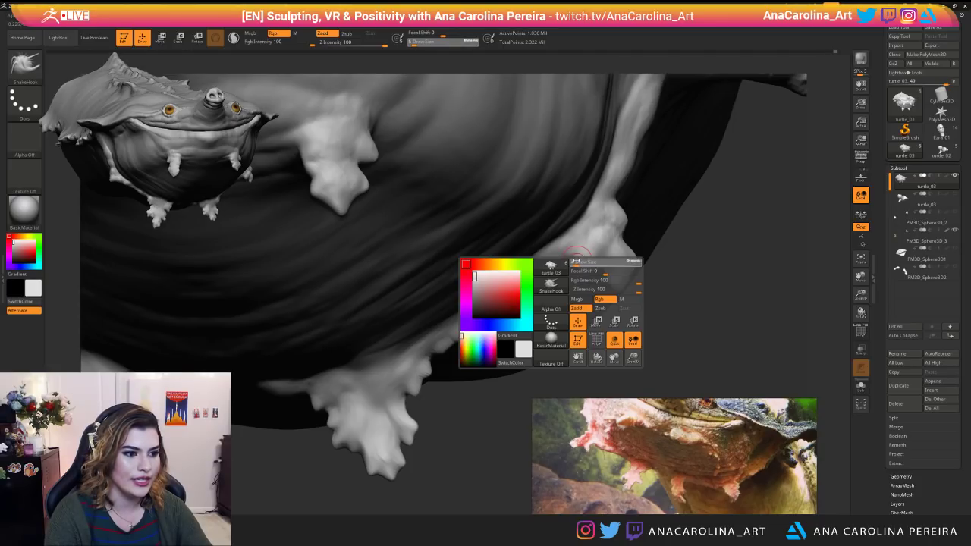
{"action": "key", "text": "bracketleft"}
{"action": "left_click_drag", "start_coordinate": [572, 260], "coordinate": [588, 270]}
{"action": "left_click_drag", "start_coordinate": [625, 346], "coordinate": [594, 276]}
{"action": "left_click_drag", "start_coordinate": [471, 462], "coordinate": [546, 356], "text": "alt"}
Shape small lobes on the outer edge of the turtle's left side jaw flap with a SnakeHook brush of draw size 5.
{"action": "left_click_drag", "start_coordinate": [629, 380], "coordinate": [249, 176], "text": "alt"}
{"action": "mouse_move", "coordinate": [248, 176]}
{"action": "right_mouse_down"}
{"action": "mouse_move", "coordinate": [586, 320]}
{"action": "mouse_move", "coordinate": [459, 313]}
{"action": "right_mouse_up"}
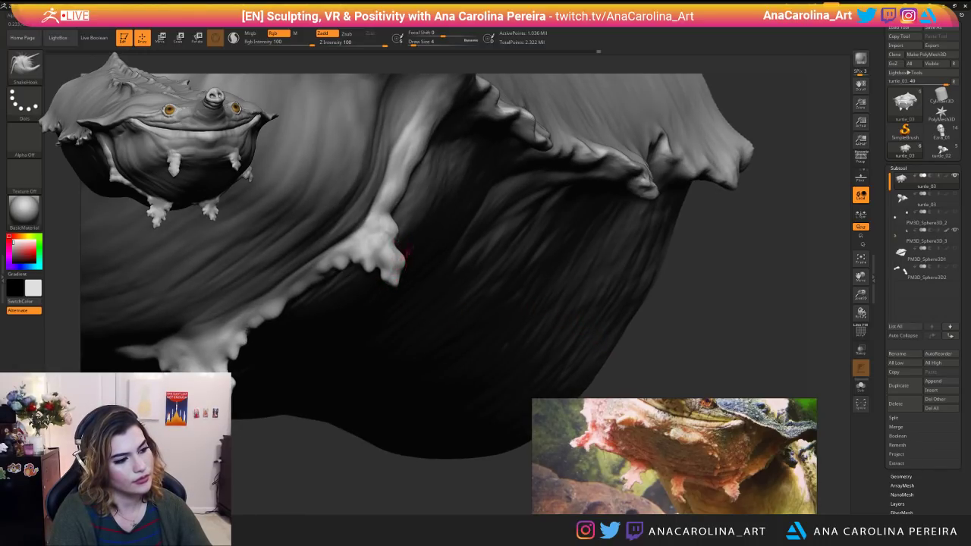
{"action": "key", "text": "space"}
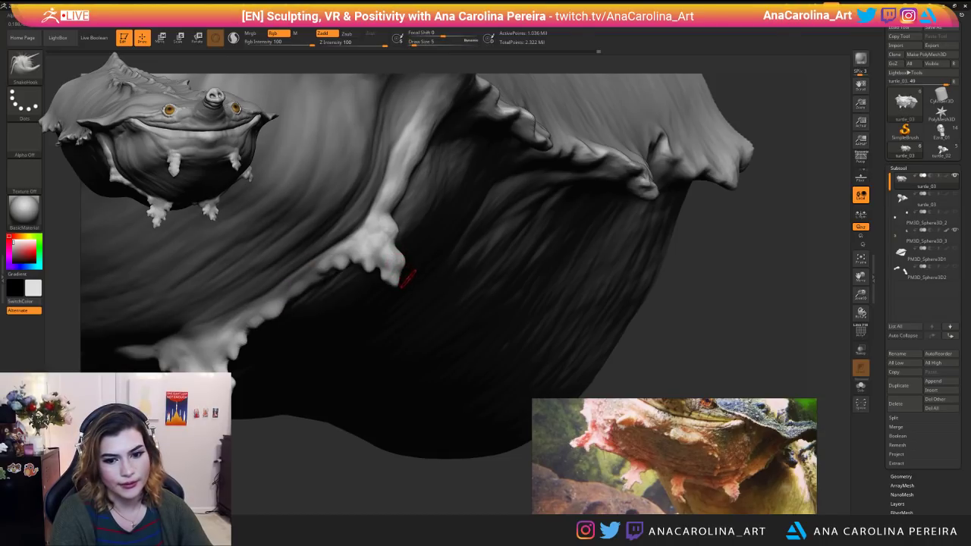
{"action": "mouse_move", "coordinate": [379, 453]}
{"action": "left_mouse_down"}
{"action": "mouse_move", "coordinate": [433, 429]}
{"action": "mouse_move", "coordinate": [474, 448]}
{"action": "mouse_move", "coordinate": [491, 421]}
{"action": "left_mouse_up"}
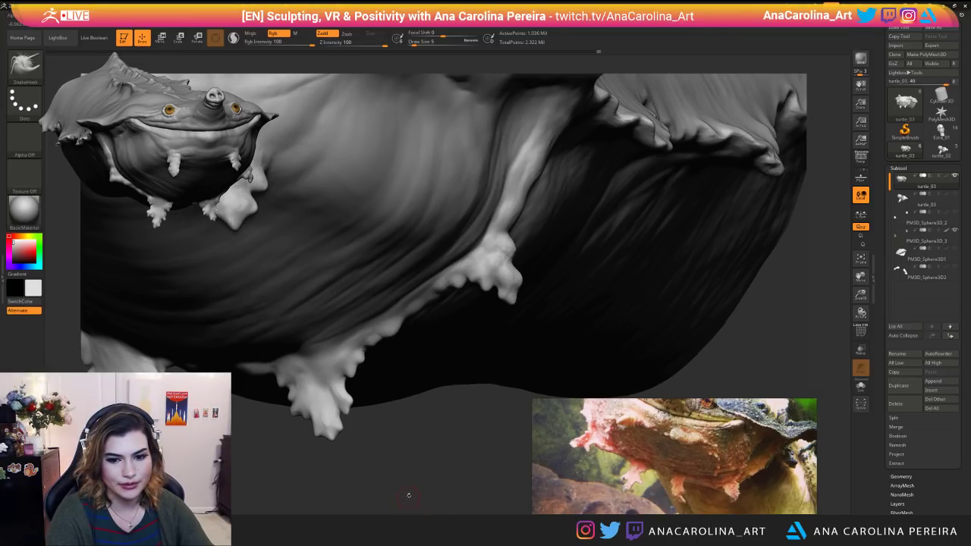
{"action": "left_click_drag", "start_coordinate": [494, 409], "coordinate": [509, 323]}
{"action": "key", "text": "space"}
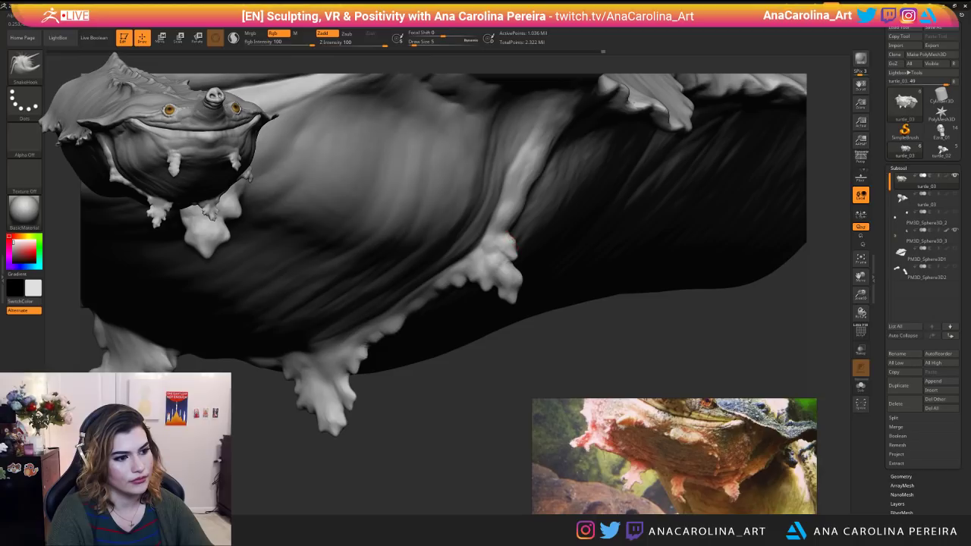
{"action": "left_click_drag", "start_coordinate": [510, 241], "coordinate": [518, 243]}
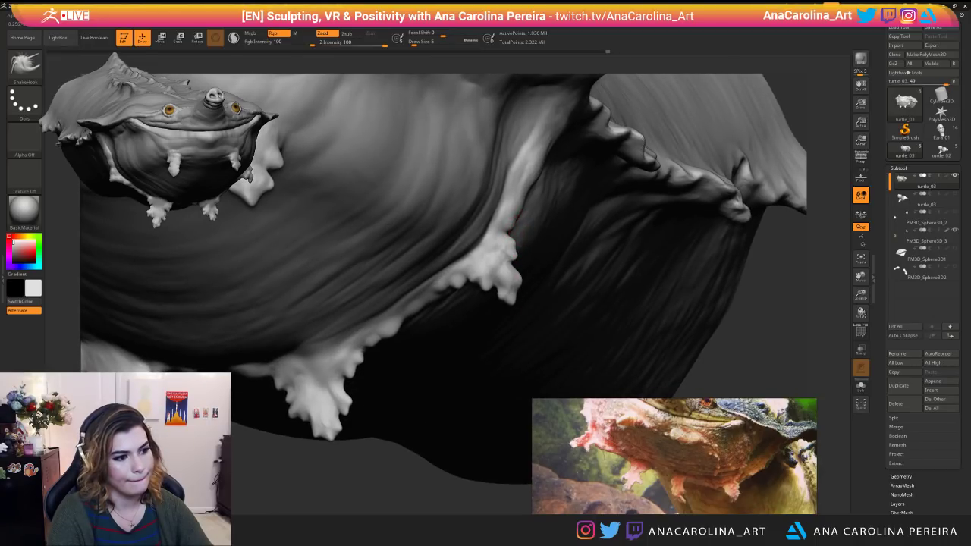
Adjust the depth of the left side jaw flap's lobes from underneath using SnakeHook at draw size 13.
{"action": "key", "text": "f"}
{"action": "mouse_move", "coordinate": [392, 375]}
{"action": "left_mouse_down"}
{"action": "mouse_move", "coordinate": [421, 417]}
{"action": "mouse_move", "coordinate": [412, 353]}
{"action": "mouse_move", "coordinate": [423, 478]}
{"action": "mouse_move", "coordinate": [405, 475]}
{"action": "left_mouse_up"}
{"action": "left_click_drag", "start_coordinate": [659, 305], "coordinate": [622, 316]}
{"action": "key", "text": "space"}
{"action": "left_click", "coordinate": [649, 269]}
{"action": "key", "text": "space"}
{"action": "mouse_move", "coordinate": [668, 254]}
{"action": "left_mouse_down"}
{"action": "mouse_move", "coordinate": [642, 285]}
{"action": "mouse_move", "coordinate": [666, 246]}
{"action": "mouse_move", "coordinate": [657, 230]}
{"action": "left_mouse_up"}
{"action": "left_click", "coordinate": [670, 256]}
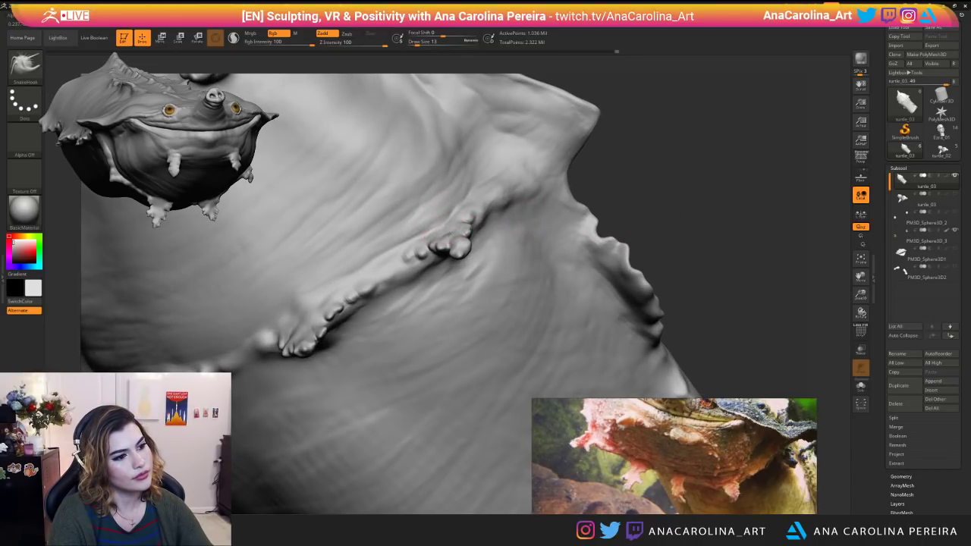
Switch to the ClayBuildup brush and check the fringed jaw ridge and chin flaps from the front.
{"action": "mouse_move", "coordinate": [596, 162]}
{"action": "left_mouse_down"}
{"action": "mouse_move", "coordinate": [581, 159]}
{"action": "mouse_move", "coordinate": [475, 246]}
{"action": "mouse_move", "coordinate": [500, 227]}
{"action": "mouse_move", "coordinate": [497, 396]}
{"action": "mouse_move", "coordinate": [493, 410]}
{"action": "mouse_move", "coordinate": [452, 383]}
{"action": "mouse_move", "coordinate": [436, 407]}
{"action": "left_mouse_up"}
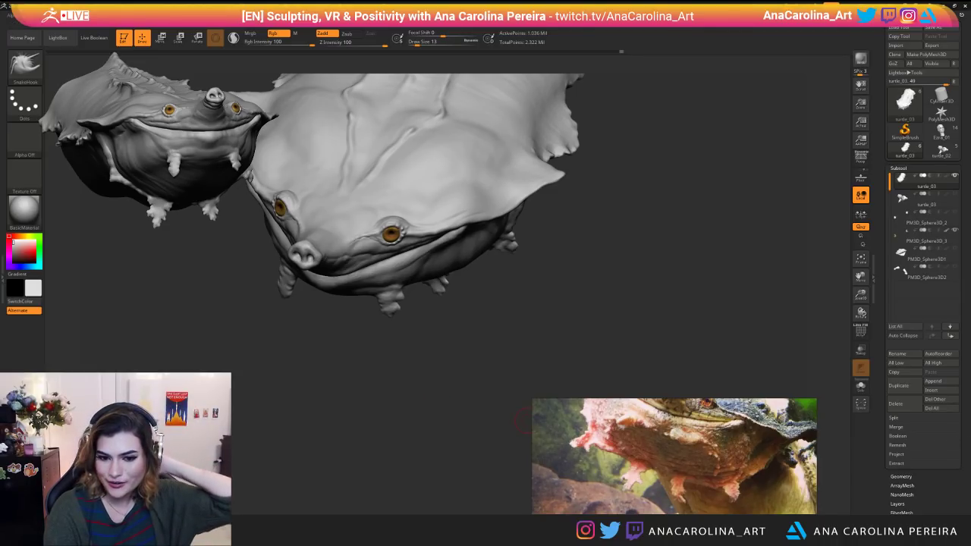
{"action": "mouse_move", "coordinate": [423, 337]}
{"action": "left_mouse_down"}
{"action": "mouse_move", "coordinate": [435, 319]}
{"action": "mouse_move", "coordinate": [481, 386]}
{"action": "left_mouse_up"}
{"action": "left_click_drag", "start_coordinate": [410, 433], "coordinate": [502, 364], "text": "alt"}
{"action": "mouse_move", "coordinate": [455, 410]}
{"action": "left_mouse_down", "text": "alt"}
{"action": "mouse_move", "coordinate": [524, 397]}
{"action": "mouse_move", "coordinate": [476, 399]}
{"action": "mouse_move", "coordinate": [423, 435]}
{"action": "mouse_move", "coordinate": [414, 415]}
{"action": "left_mouse_up", "text": "alt"}
{"action": "key", "text": "b"}
{"action": "key", "text": "c"}
{"action": "key", "text": "b"}
{"action": "left_click_drag", "start_coordinate": [413, 274], "coordinate": [562, 318]}
{"action": "key", "text": "space"}
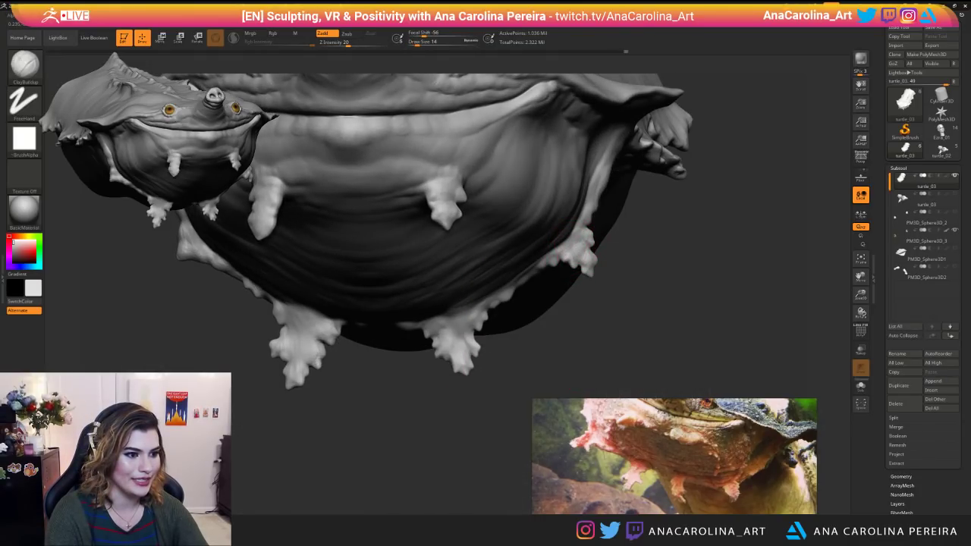
{"action": "key", "text": "shift"}
{"action": "mouse_move", "coordinate": [645, 292]}
{"action": "left_mouse_down"}
{"action": "mouse_move", "coordinate": [654, 287]}
{"action": "mouse_move", "coordinate": [631, 255]}
{"action": "mouse_move", "coordinate": [629, 276]}
{"action": "left_mouse_up"}
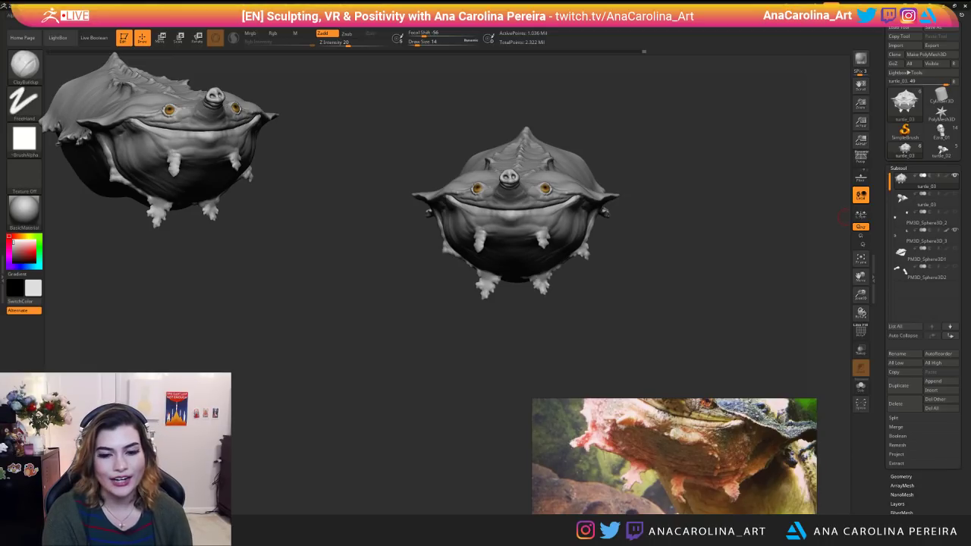
Pull small pointed lobes along the edge of the turtle's left side jaw flap using SnakeHook at draw sizes 6 and 5.
{"action": "mouse_move", "coordinate": [414, 235]}
{"action": "left_mouse_down"}
{"action": "mouse_move", "coordinate": [447, 353]}
{"action": "mouse_move", "coordinate": [518, 505]}
{"action": "left_mouse_up"}
{"action": "mouse_move", "coordinate": [370, 429]}
{"action": "left_mouse_down", "text": "alt"}
{"action": "mouse_move", "coordinate": [407, 418]}
{"action": "mouse_move", "coordinate": [395, 351]}
{"action": "left_mouse_up", "text": "alt"}
{"action": "key", "text": "s"}
{"action": "left_click_drag", "start_coordinate": [339, 403], "coordinate": [421, 413]}
{"action": "key", "text": "space"}
{"action": "left_click_drag", "start_coordinate": [379, 358], "coordinate": [376, 356]}
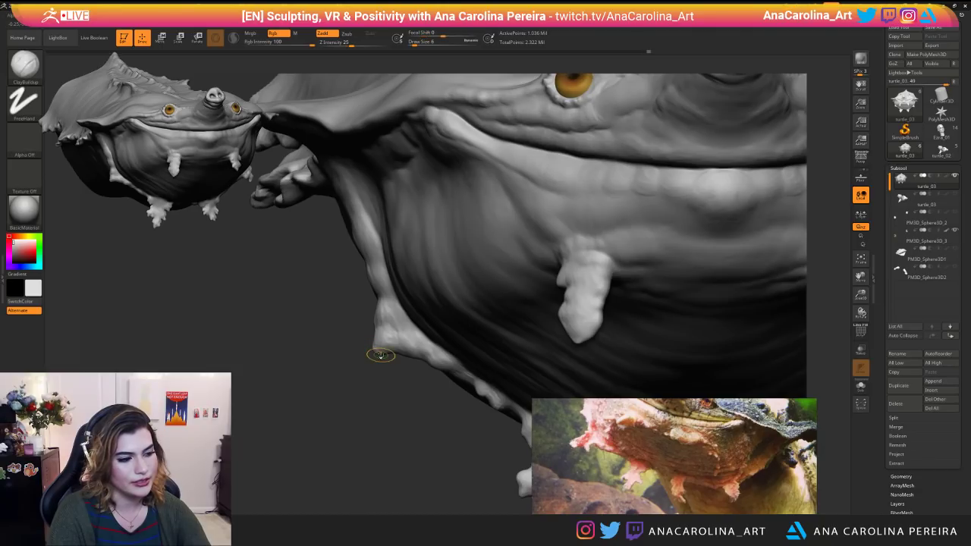
{"action": "key", "text": "b"}
{"action": "key", "text": "s"}
{"action": "key", "text": "h"}
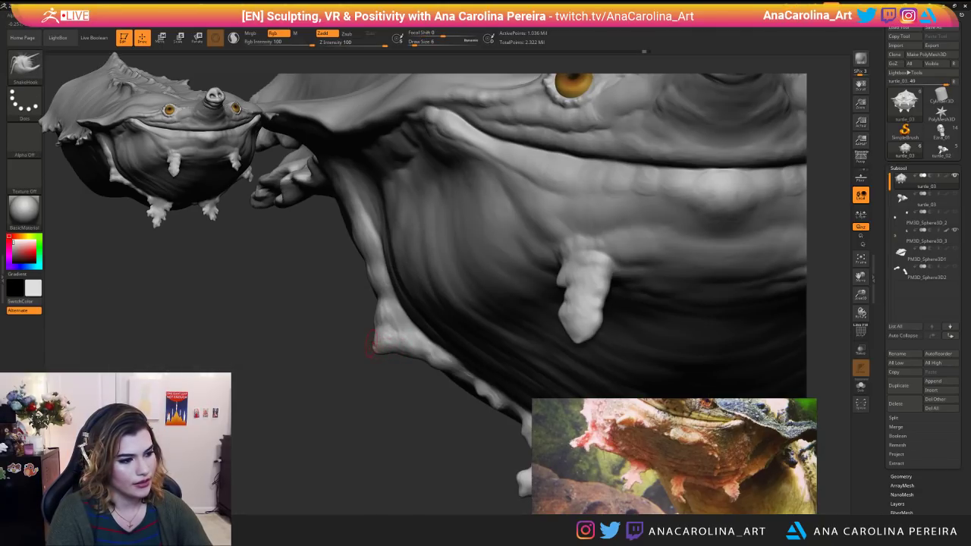
{"action": "mouse_move", "coordinate": [374, 349]}
{"action": "left_mouse_down"}
{"action": "mouse_move", "coordinate": [406, 356]}
{"action": "mouse_move", "coordinate": [395, 377]}
{"action": "mouse_move", "coordinate": [401, 367]}
{"action": "mouse_move", "coordinate": [447, 370]}
{"action": "left_mouse_up"}
{"action": "mouse_move", "coordinate": [361, 432]}
{"action": "left_mouse_down"}
{"action": "mouse_move", "coordinate": [425, 436]}
{"action": "mouse_move", "coordinate": [349, 425]}
{"action": "left_mouse_up"}
{"action": "key", "text": "f"}
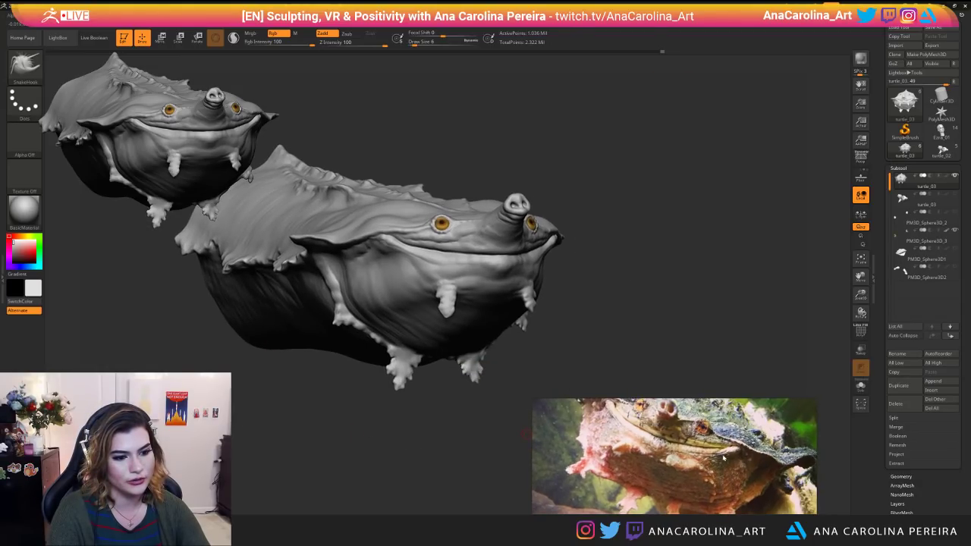
{"action": "left_click_drag", "start_coordinate": [379, 466], "coordinate": [354, 475]}
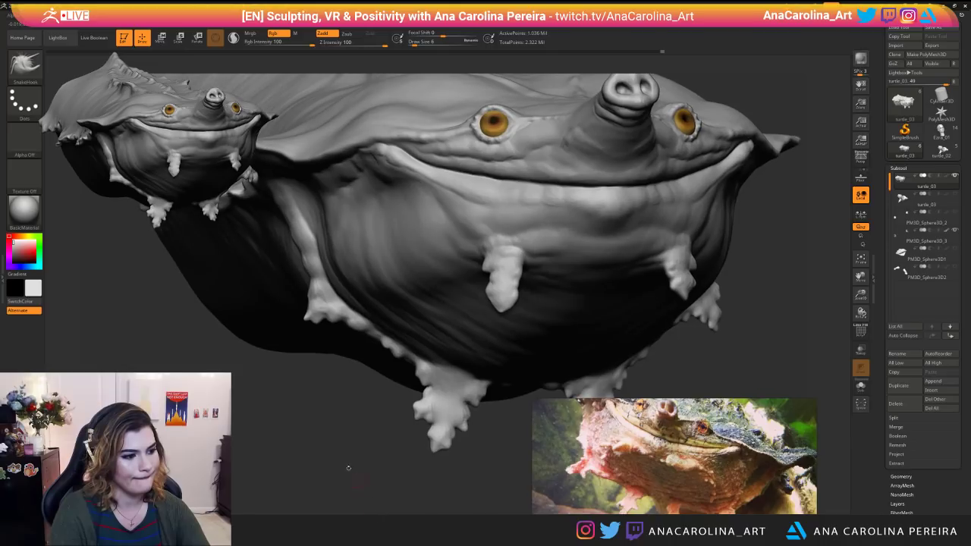
{"action": "key", "text": "space"}
{"action": "left_click", "coordinate": [351, 326]}
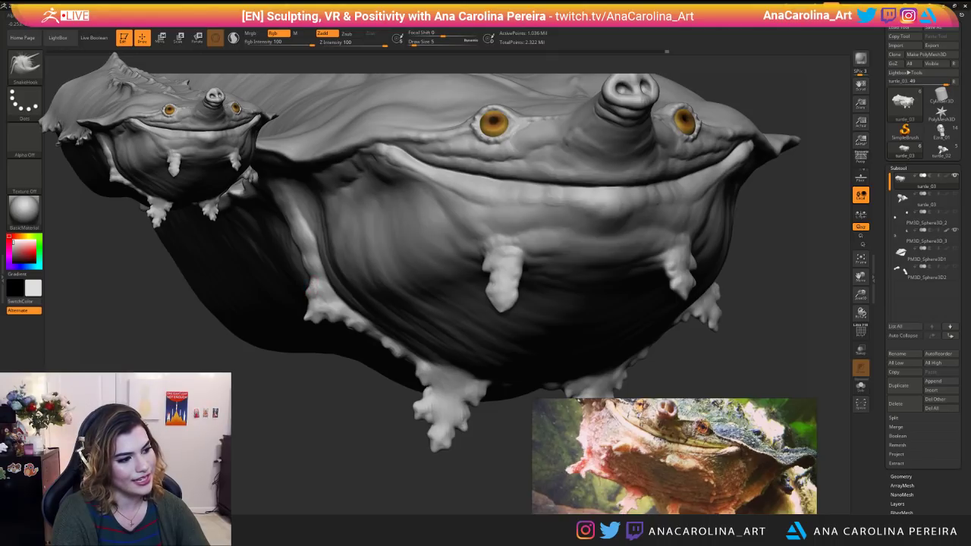
Build up the left side jaw flap where it joins the jaw ridge using ClayBuildup at draw size 16, and smooth the transition.
{"action": "mouse_move", "coordinate": [304, 409]}
{"action": "left_mouse_down", "text": "alt"}
{"action": "mouse_move", "coordinate": [303, 369]}
{"action": "mouse_move", "coordinate": [265, 370]}
{"action": "mouse_move", "coordinate": [288, 463]}
{"action": "mouse_move", "coordinate": [304, 455]}
{"action": "mouse_move", "coordinate": [293, 461]}
{"action": "mouse_move", "coordinate": [275, 440]}
{"action": "left_mouse_up", "text": "alt"}
{"action": "key", "text": "b"}
{"action": "key", "text": "c"}
{"action": "key", "text": "b"}
{"action": "key", "text": "space"}
{"action": "mouse_move", "coordinate": [342, 341]}
{"action": "left_mouse_down"}
{"action": "mouse_move", "coordinate": [327, 370]}
{"action": "mouse_move", "coordinate": [338, 390]}
{"action": "left_mouse_up"}
{"action": "key", "text": "space"}
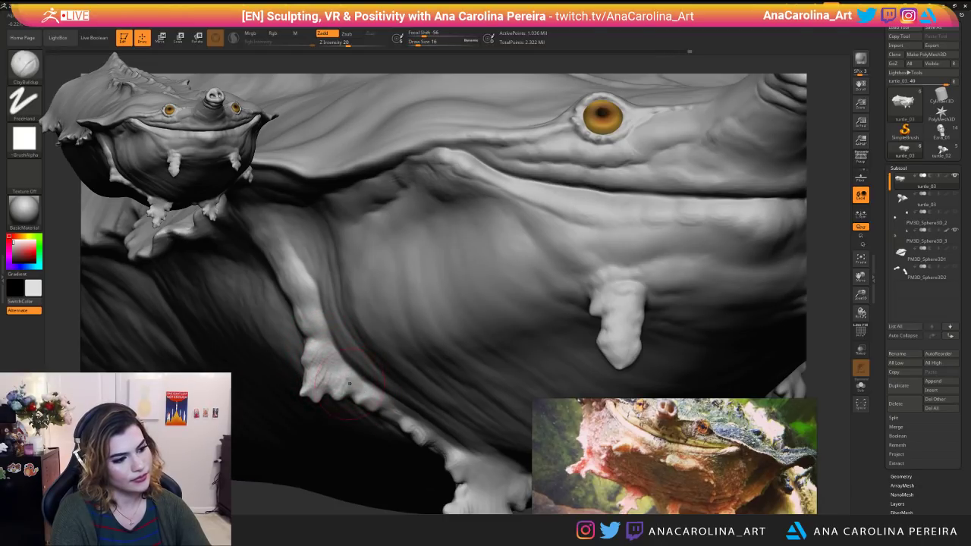
{"action": "key", "text": "shift"}
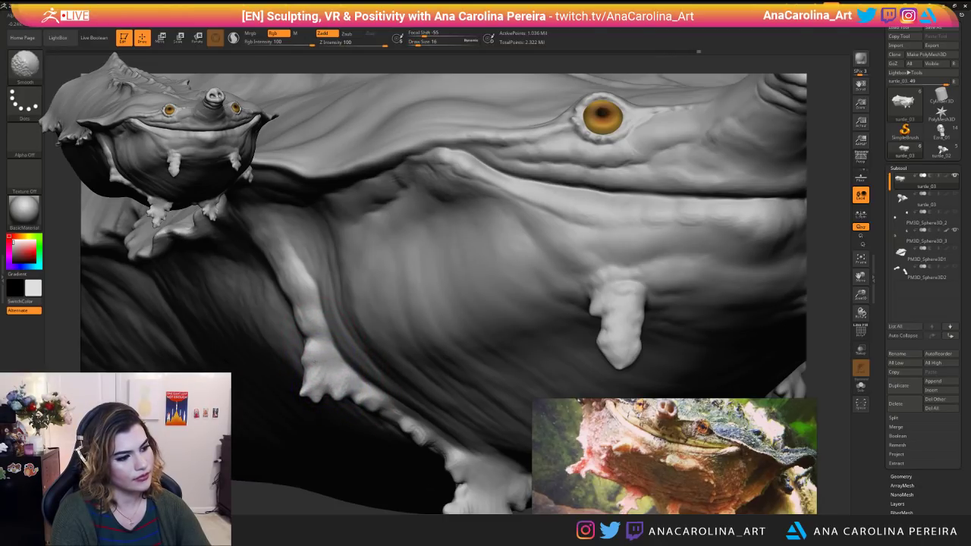
Compare the chin flaps and fringed jaw ridge with the reference photo from the front and both sides.
{"action": "mouse_move", "coordinate": [345, 505]}
{"action": "left_mouse_down", "text": "alt"}
{"action": "mouse_move", "coordinate": [356, 455]}
{"action": "mouse_move", "coordinate": [327, 453]}
{"action": "mouse_move", "coordinate": [314, 466]}
{"action": "mouse_move", "coordinate": [261, 428]}
{"action": "left_mouse_up", "text": "alt"}
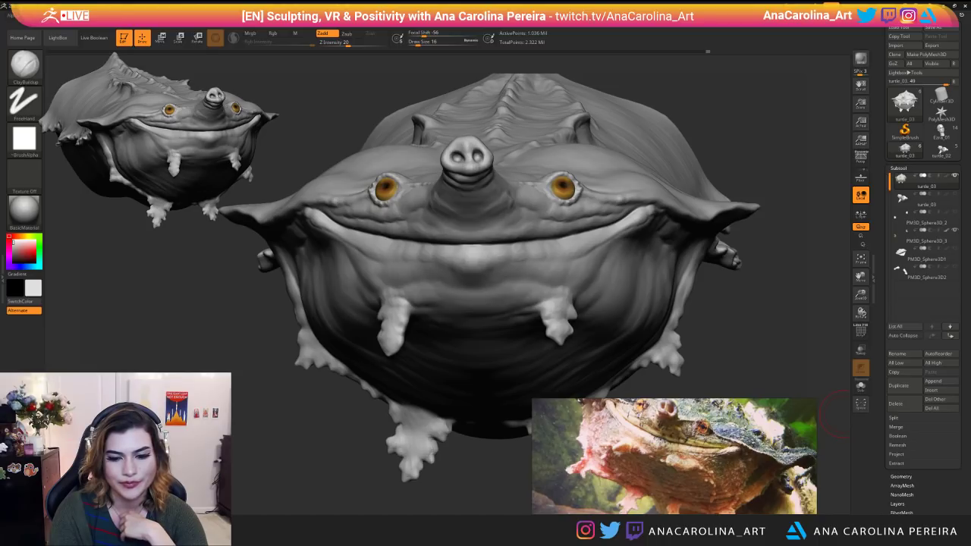
{"action": "left_click_drag", "start_coordinate": [333, 498], "coordinate": [404, 432]}
{"action": "key", "text": "f"}
{"action": "left_click_drag", "start_coordinate": [393, 498], "coordinate": [405, 465]}
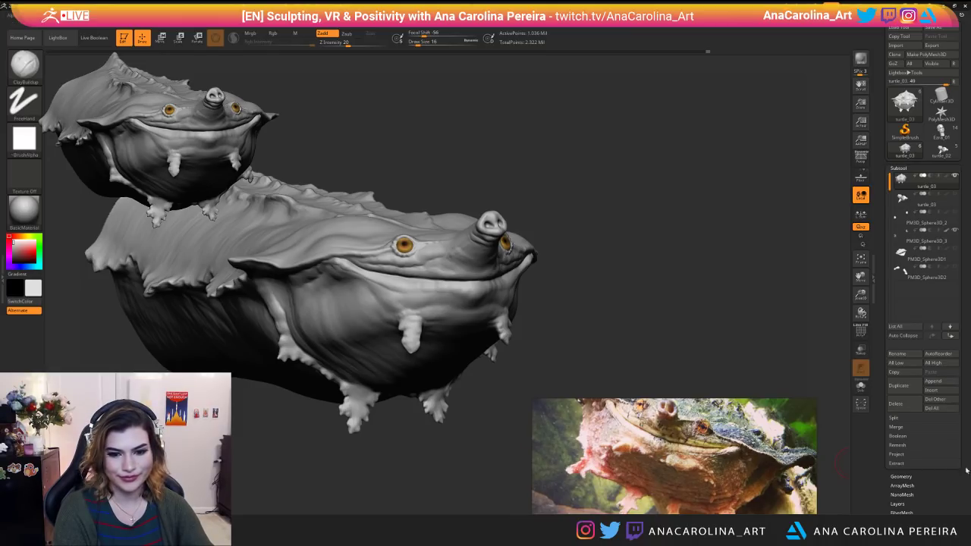
{"action": "left_click", "coordinate": [630, 434]}
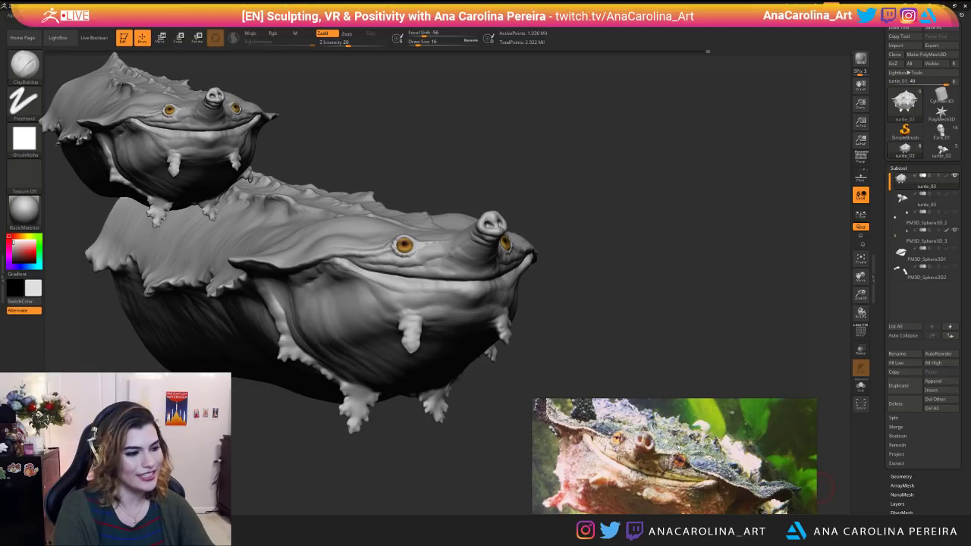
{"action": "left_click_drag", "start_coordinate": [486, 155], "coordinate": [306, 151]}
{"action": "key", "text": "b"}
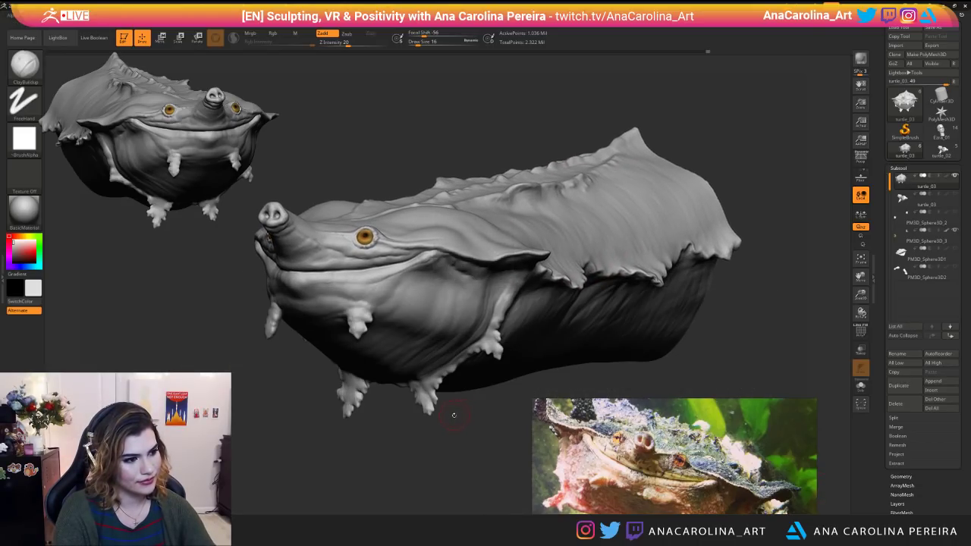
Build up the side of the turtle's head behind the eye with ClayBuildup at draw size 23.
{"action": "left_click_drag", "start_coordinate": [451, 403], "coordinate": [457, 443]}
{"action": "scroll", "coordinate": [457, 443], "scroll_direction": "up", "scroll_amount": 2}
{"action": "key", "text": "space"}
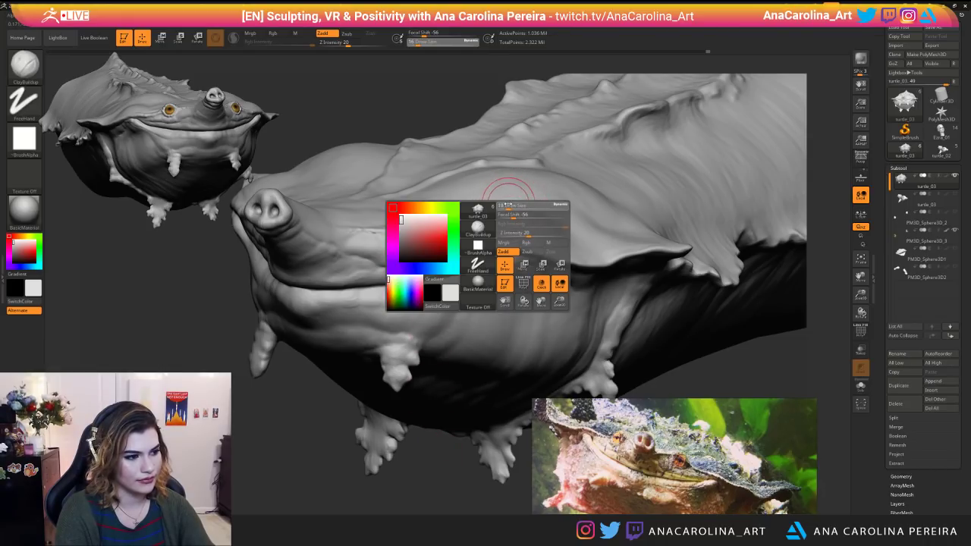
{"action": "key", "text": "space"}
{"action": "left_click_drag", "start_coordinate": [531, 225], "coordinate": [528, 226]}
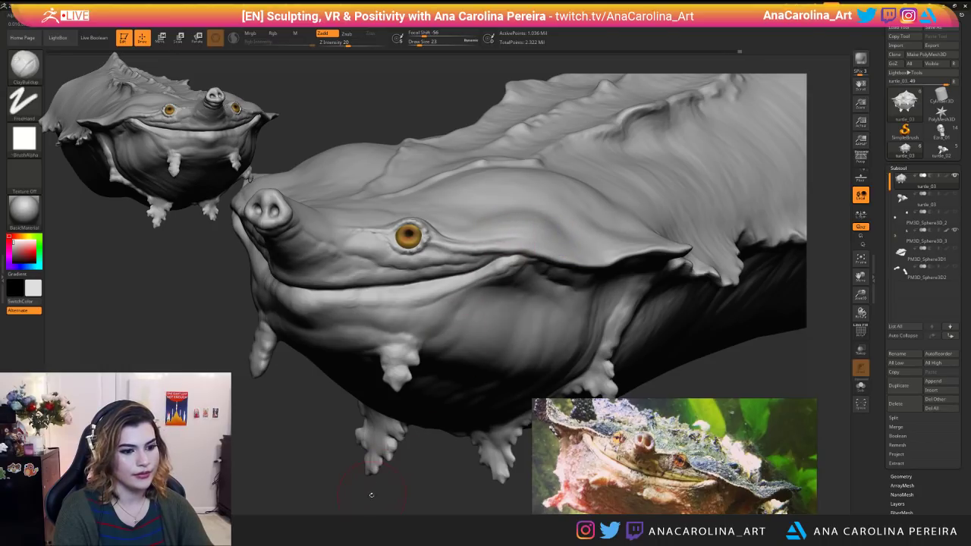
Review the whole head from a three-quarter angle and browse the other mata mata reference photos.
{"action": "key", "text": "f"}
{"action": "mouse_move", "coordinate": [346, 418]}
{"action": "left_mouse_down"}
{"action": "mouse_move", "coordinate": [427, 441]}
{"action": "mouse_move", "coordinate": [489, 441]}
{"action": "mouse_move", "coordinate": [386, 440]}
{"action": "mouse_move", "coordinate": [394, 445]}
{"action": "mouse_move", "coordinate": [377, 432]}
{"action": "mouse_move", "coordinate": [392, 455]}
{"action": "mouse_move", "coordinate": [392, 387]}
{"action": "mouse_move", "coordinate": [455, 391]}
{"action": "mouse_move", "coordinate": [438, 478]}
{"action": "mouse_move", "coordinate": [447, 449]}
{"action": "mouse_move", "coordinate": [395, 448]}
{"action": "mouse_move", "coordinate": [434, 453]}
{"action": "left_mouse_up"}
{"action": "scroll", "coordinate": [646, 487], "scroll_direction": "down", "scroll_amount": 5}
{"action": "middle_click_drag", "start_coordinate": [716, 508], "coordinate": [690, 472]}
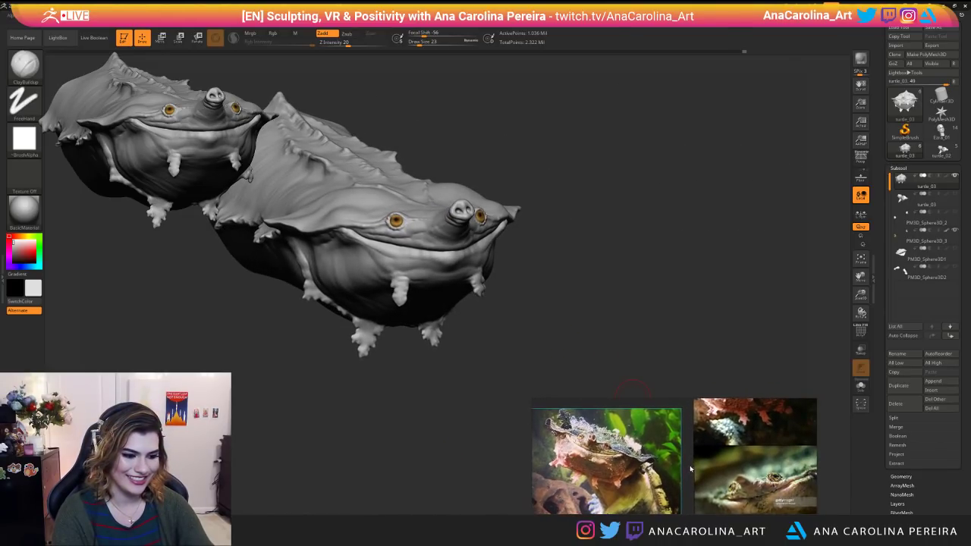
{"action": "scroll", "coordinate": [786, 479], "scroll_direction": "up", "scroll_amount": 2}
{"action": "left_click_drag", "start_coordinate": [339, 364], "coordinate": [367, 464]}
Set up the Blob brush with draw size 13, Alpha 23 and Z Intensity 24 for skin texture.
{"action": "key", "text": "b"}
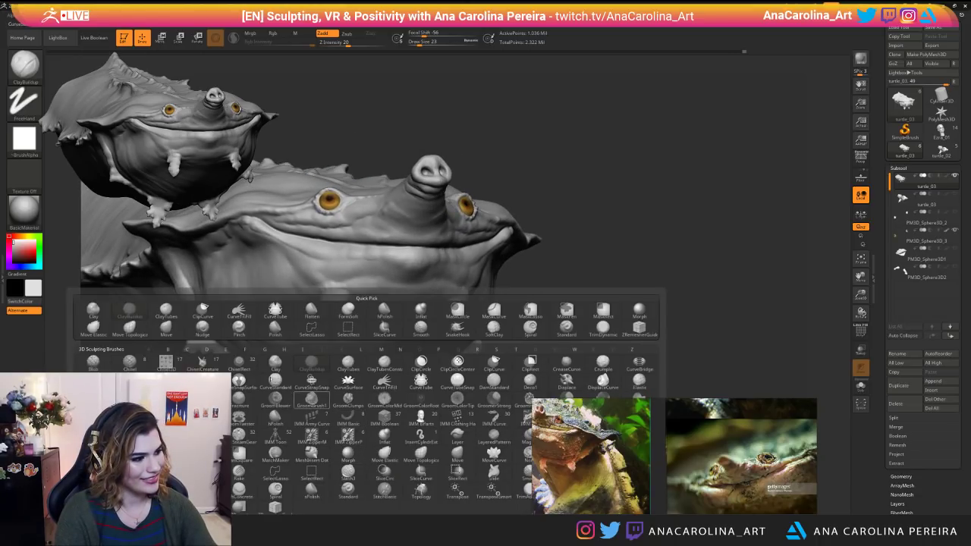
{"action": "left_click", "coordinate": [92, 361]}
{"action": "key", "text": "space"}
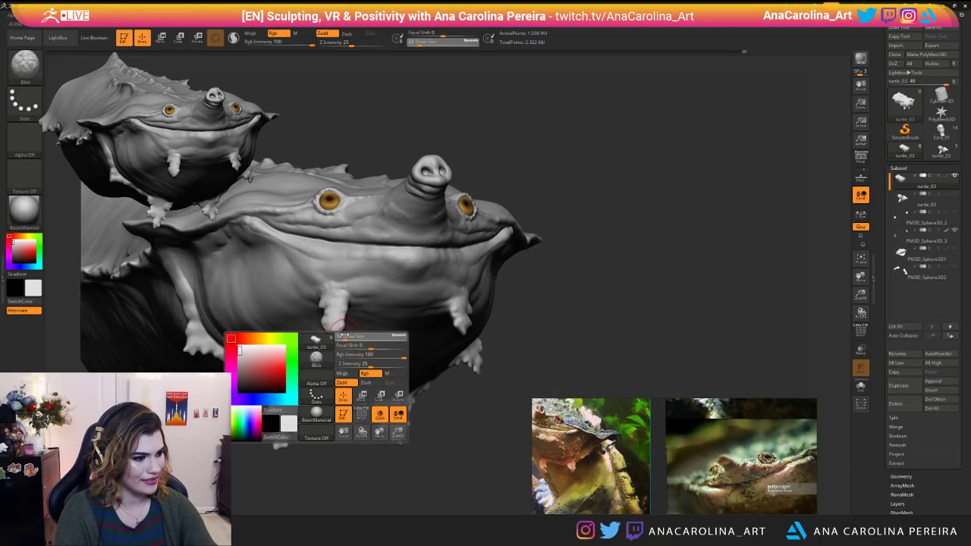
{"action": "key", "text": "ctrl"}
{"action": "key", "text": "space"}
{"action": "left_click_drag", "start_coordinate": [348, 443], "coordinate": [417, 492]}
{"action": "key", "text": "space"}
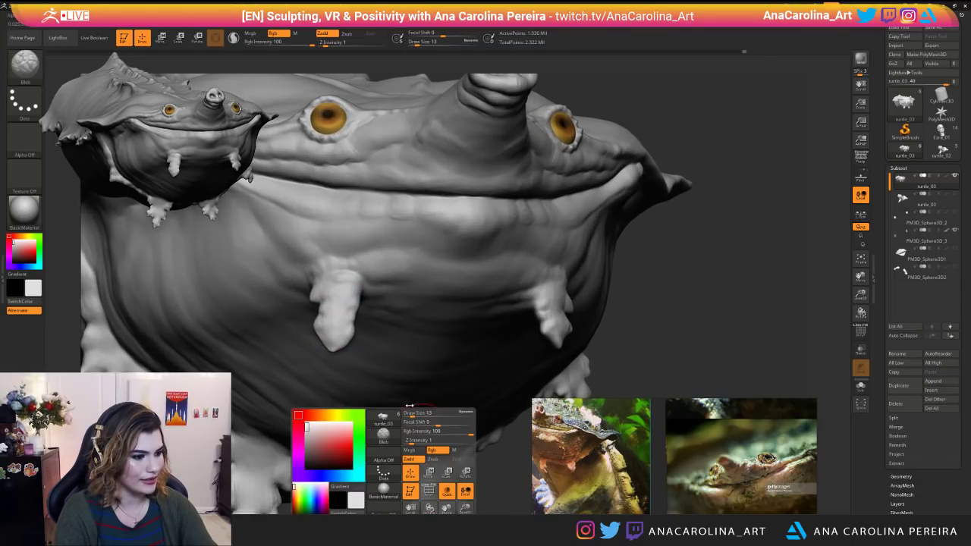
{"action": "left_click", "coordinate": [392, 458]}
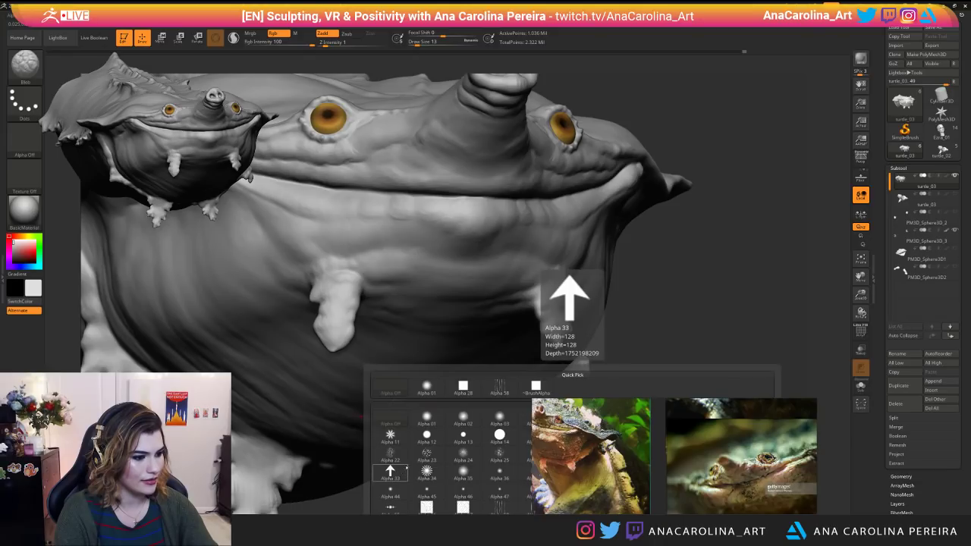
{"action": "left_click", "coordinate": [425, 461]}
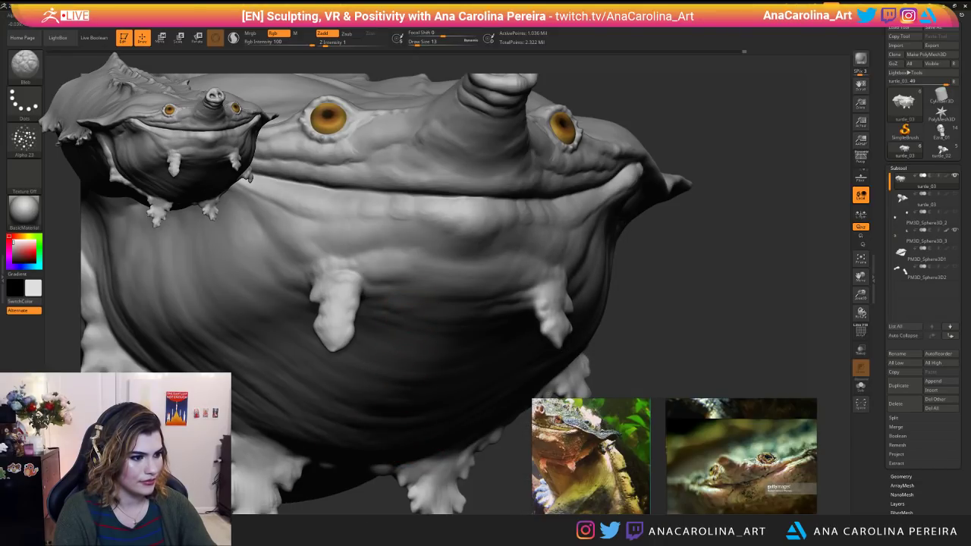
{"action": "key", "text": "space"}
{"action": "left_click_drag", "start_coordinate": [417, 316], "coordinate": [435, 317]}
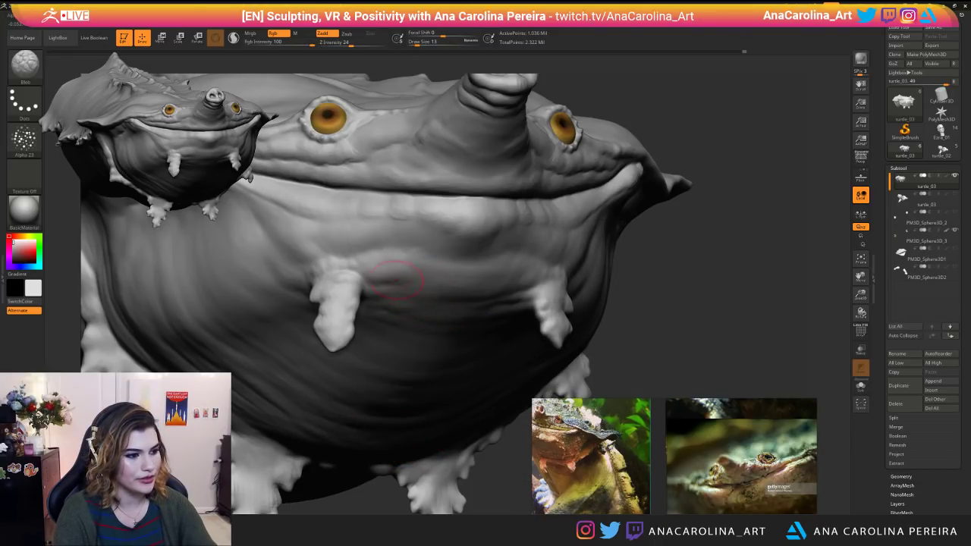
Set the Blob brush to Z Intensity 29 with a Spray stroke and test the texture on the chin between the front flaps.
{"action": "key", "text": "space"}
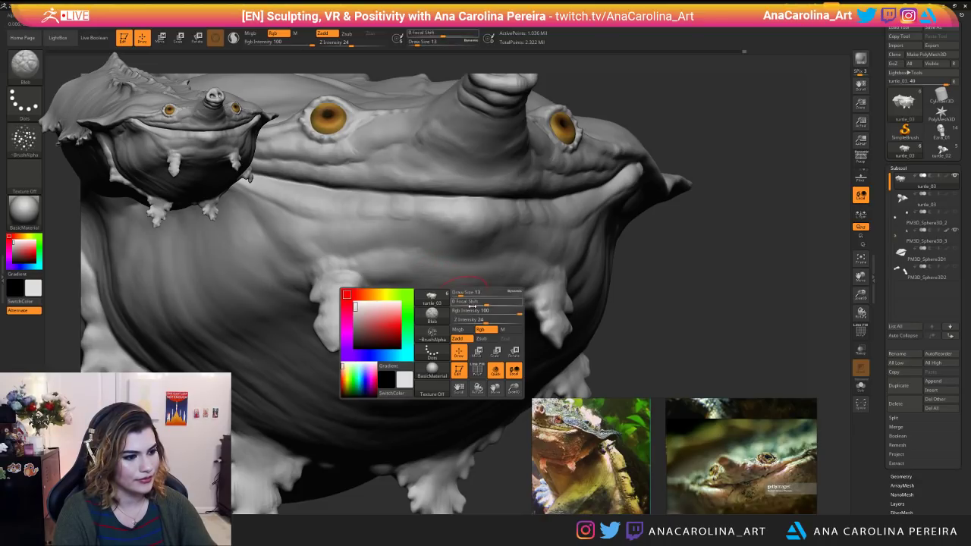
{"action": "left_click_drag", "start_coordinate": [482, 317], "coordinate": [485, 317]}
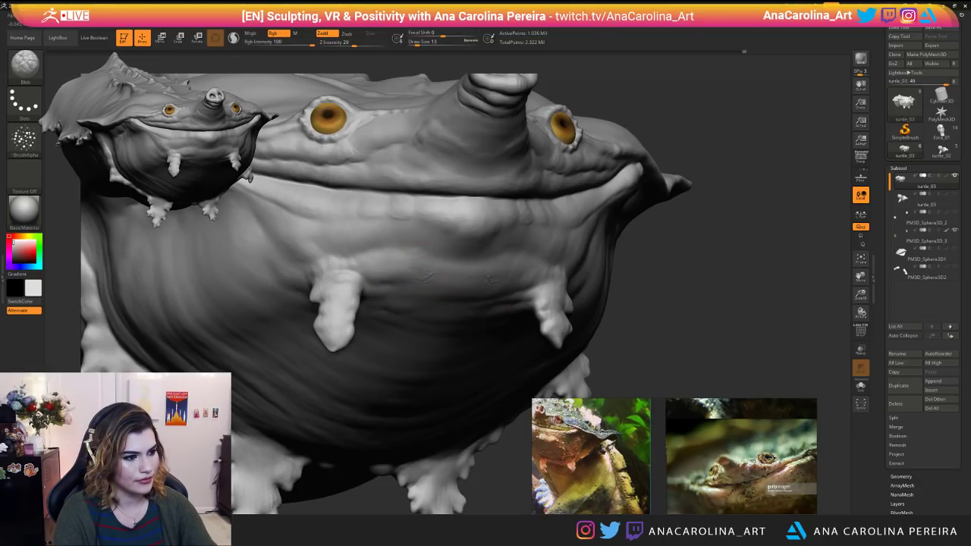
{"action": "key", "text": "space"}
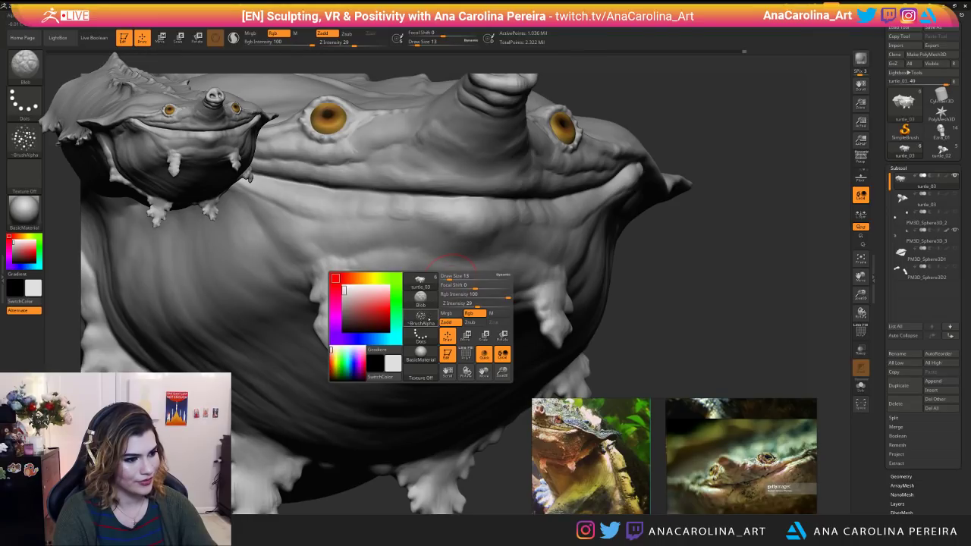
{"action": "left_click", "coordinate": [421, 336]}
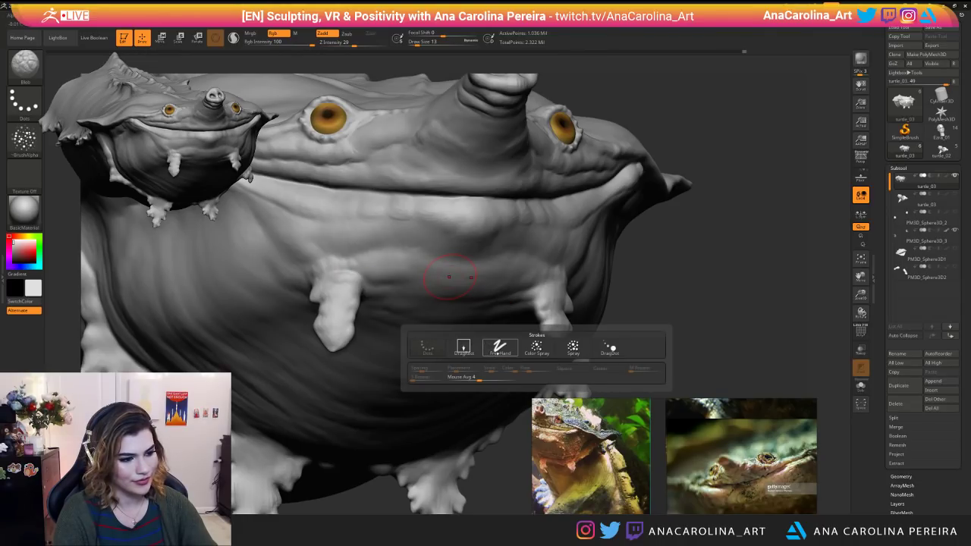
{"action": "left_click", "coordinate": [573, 347]}
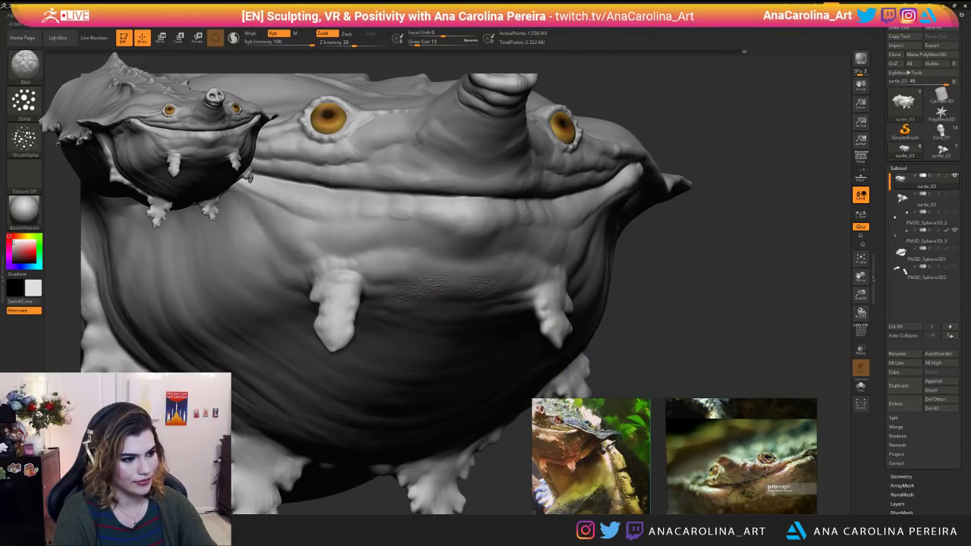
Swap the Blob brush's alpha to Alpha 02 and spray bumpy skin texture across the chin between the front flaps.
{"action": "key", "text": "f"}
{"action": "mouse_move", "coordinate": [671, 275]}
{"action": "left_mouse_down"}
{"action": "mouse_move", "coordinate": [637, 270]}
{"action": "mouse_move", "coordinate": [652, 276]}
{"action": "mouse_move", "coordinate": [650, 303]}
{"action": "left_mouse_up"}
{"action": "key", "text": "space"}
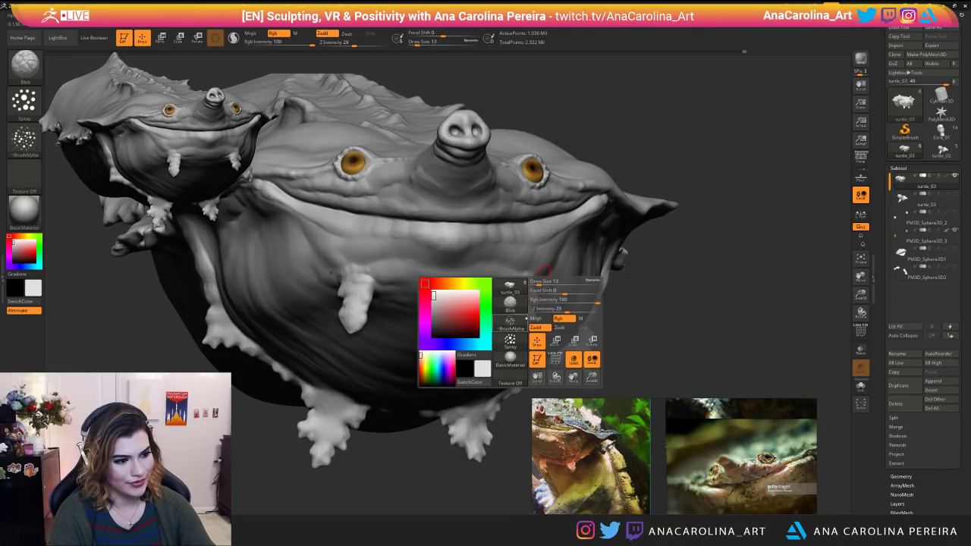
{"action": "left_click", "coordinate": [516, 326]}
{"action": "left_click", "coordinate": [175, 365]}
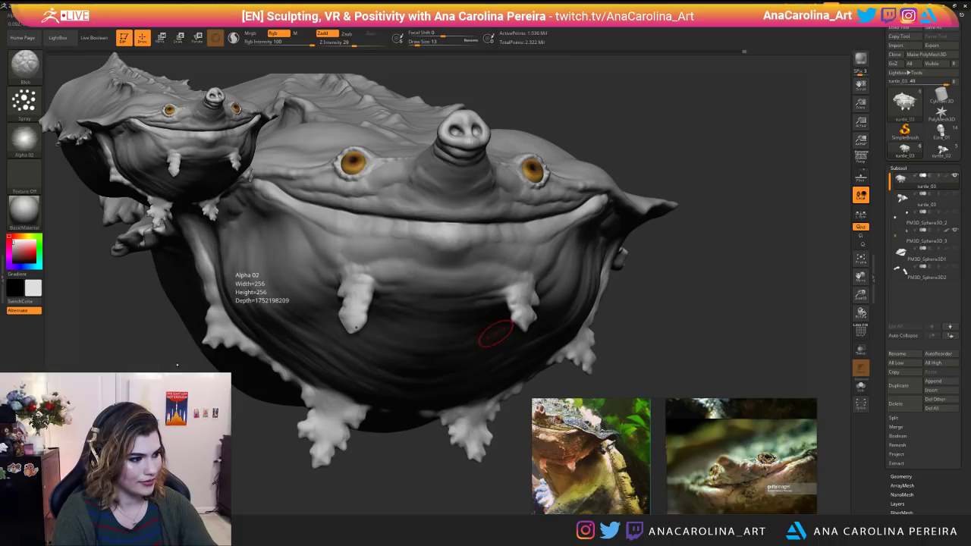
{"action": "left_click_drag", "start_coordinate": [402, 281], "coordinate": [426, 278]}
{"action": "left_click_drag", "start_coordinate": [415, 454], "coordinate": [424, 493], "text": "alt"}
{"action": "left_click_drag", "start_coordinate": [417, 281], "coordinate": [372, 260]}
{"action": "left_click_drag", "start_coordinate": [776, 324], "coordinate": [728, 284], "text": "alt"}
{"action": "left_click_drag", "start_coordinate": [721, 292], "coordinate": [752, 297]}
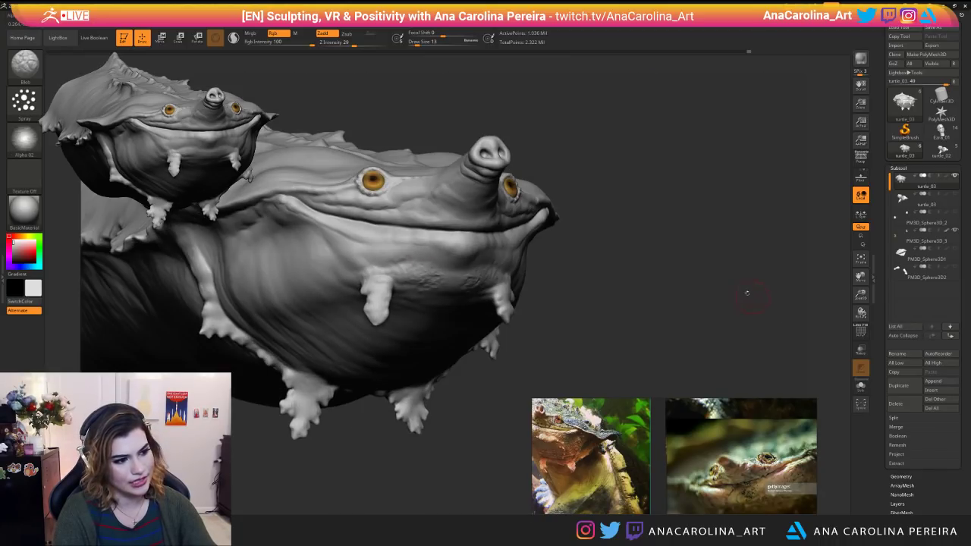
Examine the skin texture in the reference photos and compare it with the top of the turtle's head.
{"action": "scroll", "coordinate": [652, 455], "scroll_direction": "down", "scroll_amount": 4}
{"action": "middle_click_drag", "start_coordinate": [645, 493], "coordinate": [628, 440]}
{"action": "scroll", "coordinate": [628, 440], "scroll_direction": "up", "scroll_amount": 3}
{"action": "scroll", "coordinate": [628, 440], "scroll_direction": "down", "scroll_amount": 3}
{"action": "scroll", "coordinate": [608, 483], "scroll_direction": "up", "scroll_amount": 4}
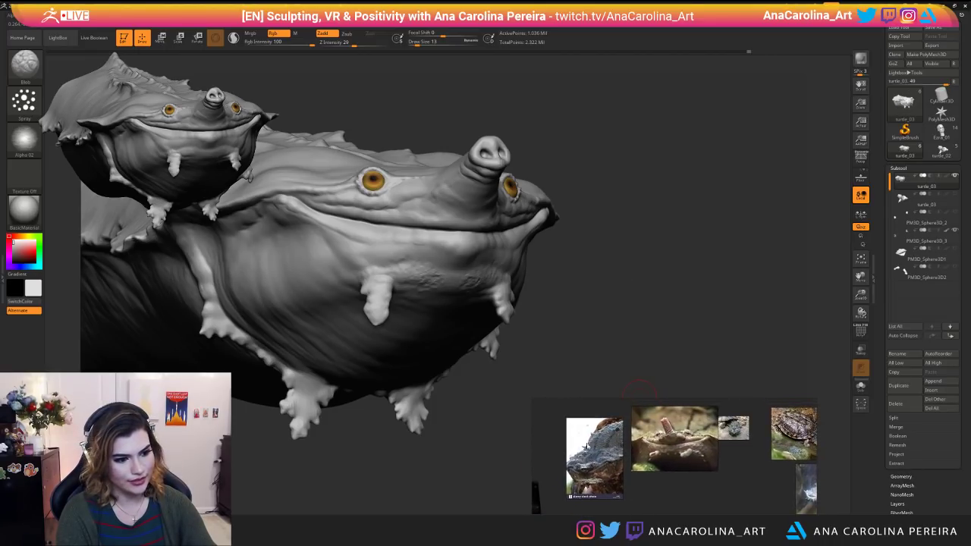
{"action": "scroll", "coordinate": [607, 481], "scroll_direction": "up", "scroll_amount": 2}
{"action": "left_click_drag", "start_coordinate": [533, 202], "coordinate": [485, 206]}
{"action": "left_click_drag", "start_coordinate": [667, 271], "coordinate": [487, 191]}
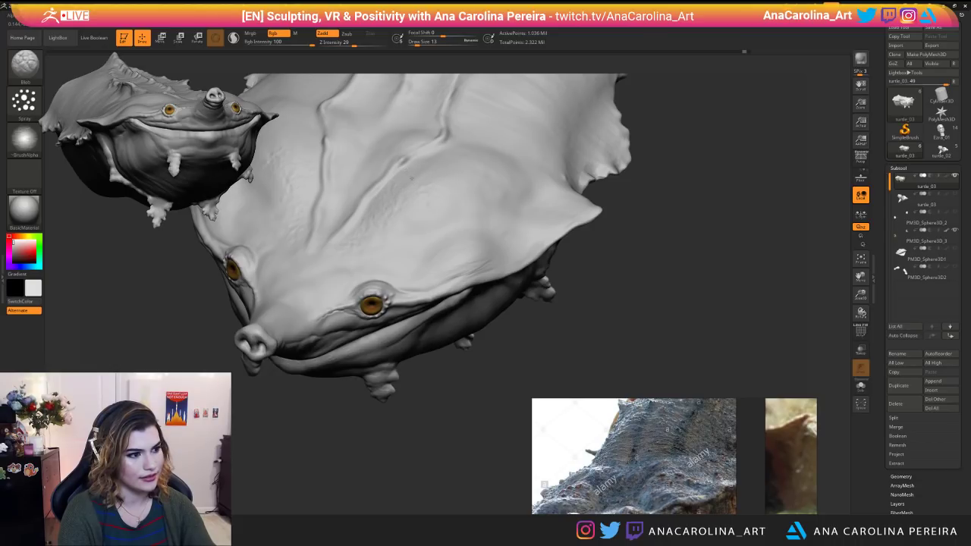
{"action": "mouse_move", "coordinate": [451, 372]}
{"action": "left_mouse_down"}
{"action": "mouse_move", "coordinate": [458, 336]}
{"action": "mouse_move", "coordinate": [453, 401]}
{"action": "mouse_move", "coordinate": [463, 341]}
{"action": "mouse_move", "coordinate": [458, 374]}
{"action": "left_mouse_up"}
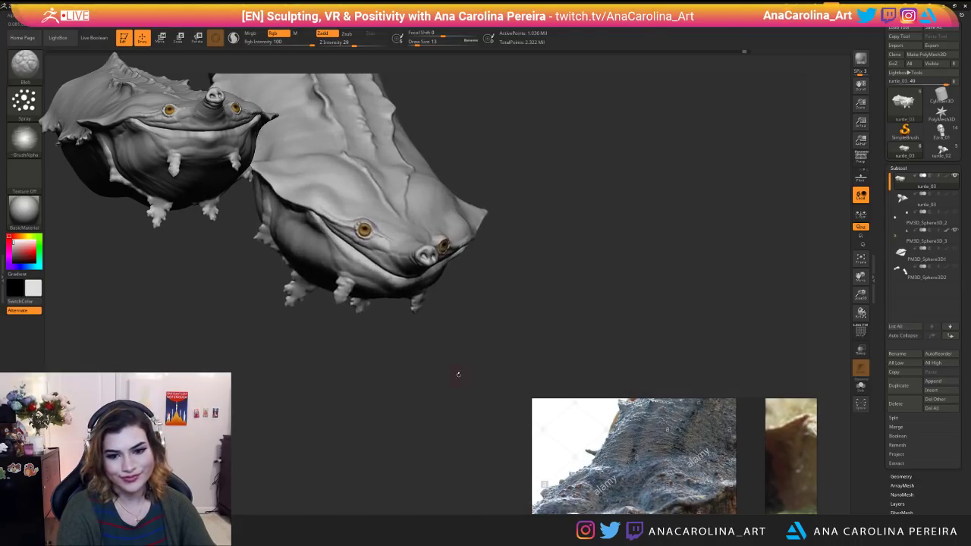
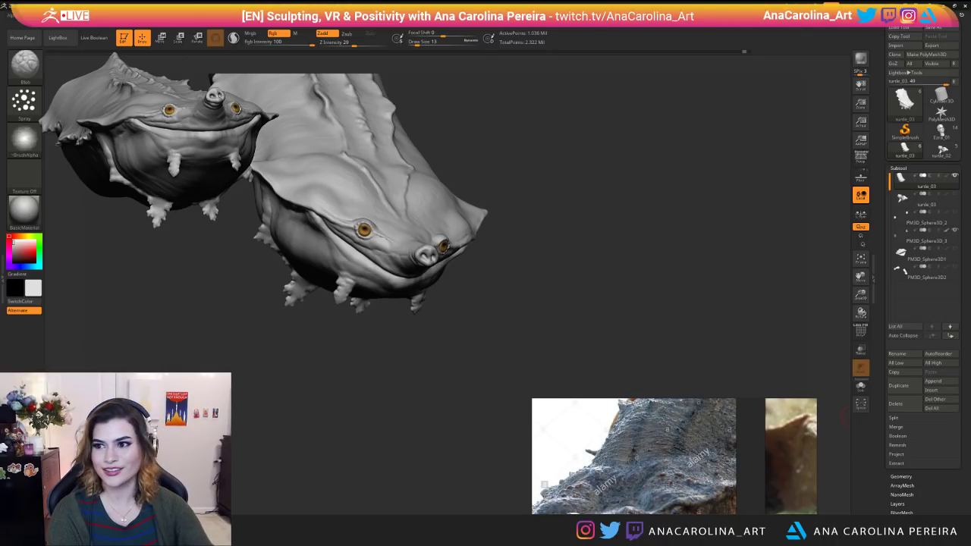
Save the turtle project and review the head from both sides.
{"action": "key", "text": "ctrl+s"}
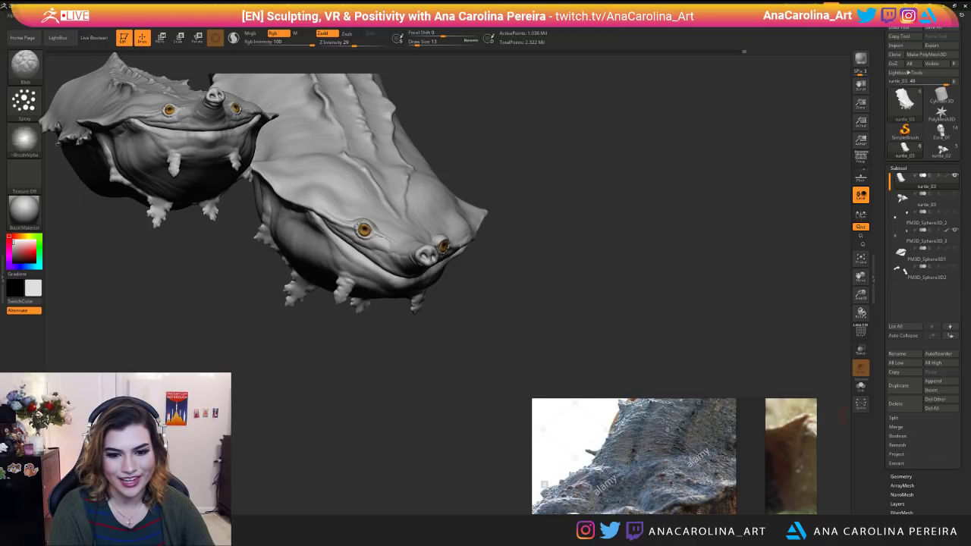
{"action": "left_click_drag", "start_coordinate": [502, 306], "coordinate": [753, 366]}
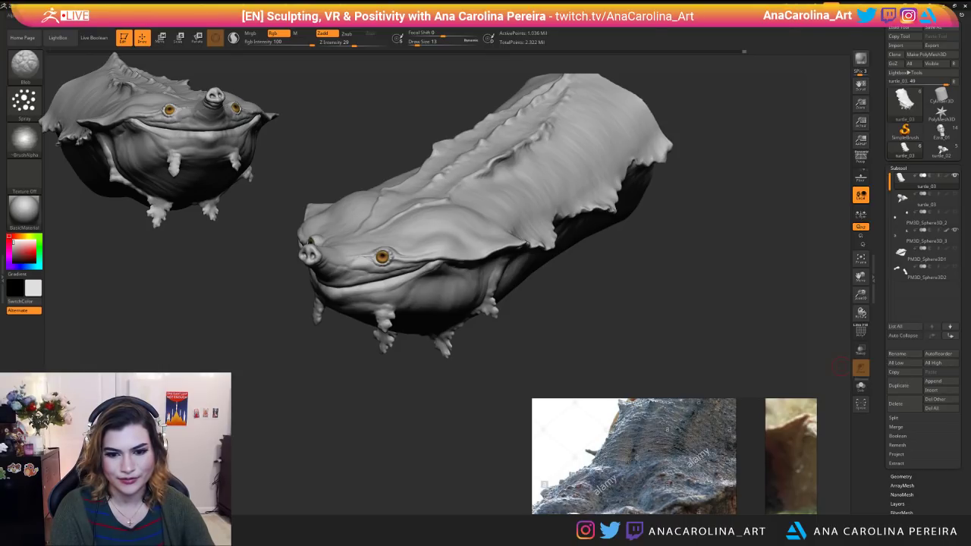
{"action": "left_click_drag", "start_coordinate": [504, 357], "coordinate": [636, 277]}
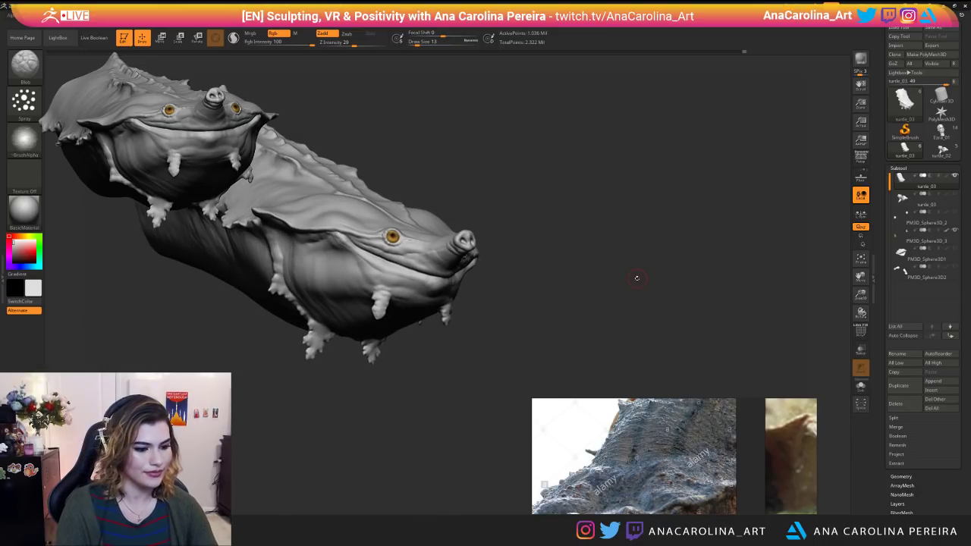
Try spraying skin texture over the top of the head with the Blob brush at draw size 27 and Z Intensity 29.
{"action": "mouse_move", "coordinate": [599, 242]}
{"action": "left_mouse_down"}
{"action": "mouse_move", "coordinate": [524, 226]}
{"action": "mouse_move", "coordinate": [569, 228]}
{"action": "mouse_move", "coordinate": [574, 219]}
{"action": "mouse_move", "coordinate": [569, 137]}
{"action": "mouse_move", "coordinate": [607, 184]}
{"action": "mouse_move", "coordinate": [504, 207]}
{"action": "left_mouse_up"}
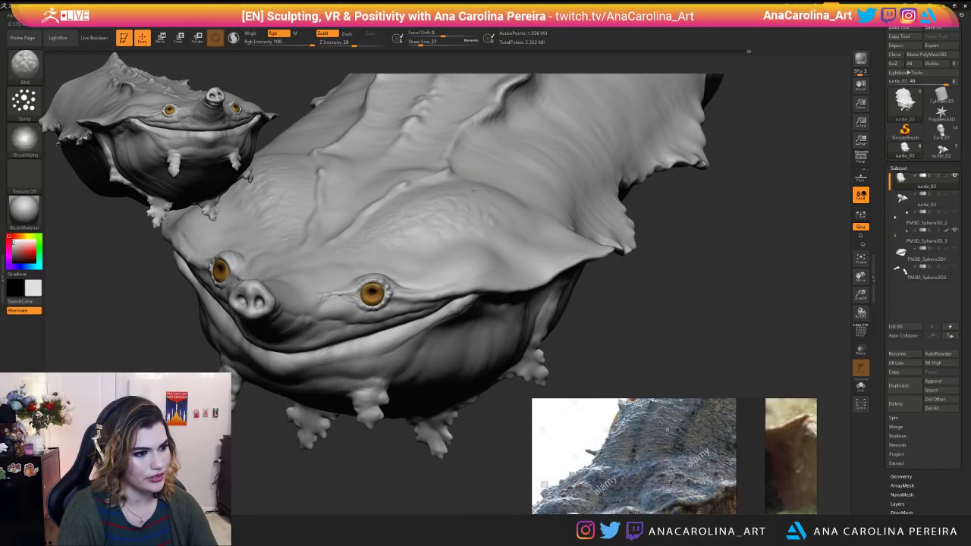
{"action": "left_click_drag", "start_coordinate": [538, 258], "coordinate": [630, 372]}
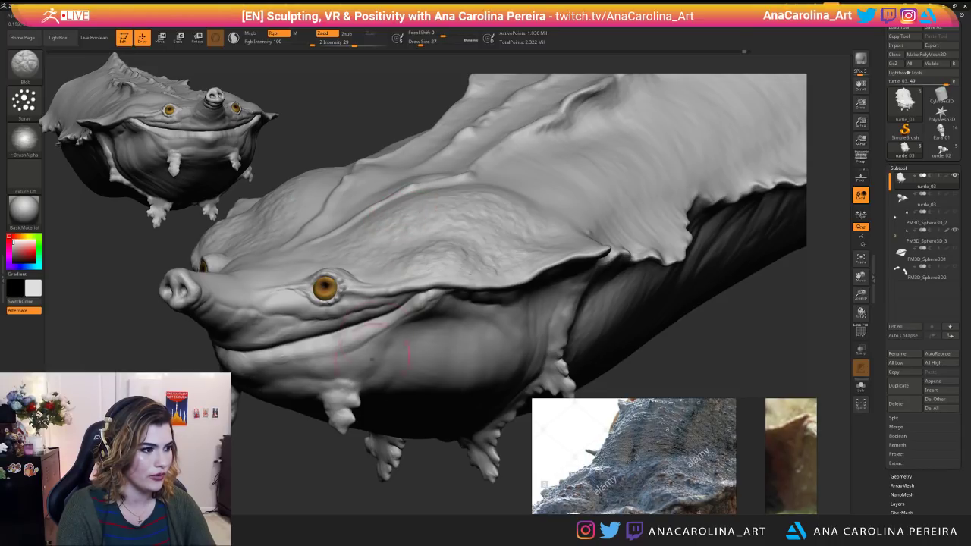
{"action": "key", "text": "f"}
{"action": "mouse_move", "coordinate": [269, 405]}
{"action": "left_mouse_down"}
{"action": "mouse_move", "coordinate": [402, 386]}
{"action": "mouse_move", "coordinate": [365, 400]}
{"action": "mouse_move", "coordinate": [416, 427]}
{"action": "mouse_move", "coordinate": [440, 427]}
{"action": "mouse_move", "coordinate": [453, 444]}
{"action": "mouse_move", "coordinate": [436, 432]}
{"action": "mouse_move", "coordinate": [436, 512]}
{"action": "mouse_move", "coordinate": [395, 364]}
{"action": "mouse_move", "coordinate": [334, 227]}
{"action": "mouse_move", "coordinate": [357, 247]}
{"action": "mouse_move", "coordinate": [346, 253]}
{"action": "left_mouse_up"}
Set the Blob brush's Z Intensity to 19 and spray subtler skin texture over both sides of the head top.
{"action": "key", "text": "space"}
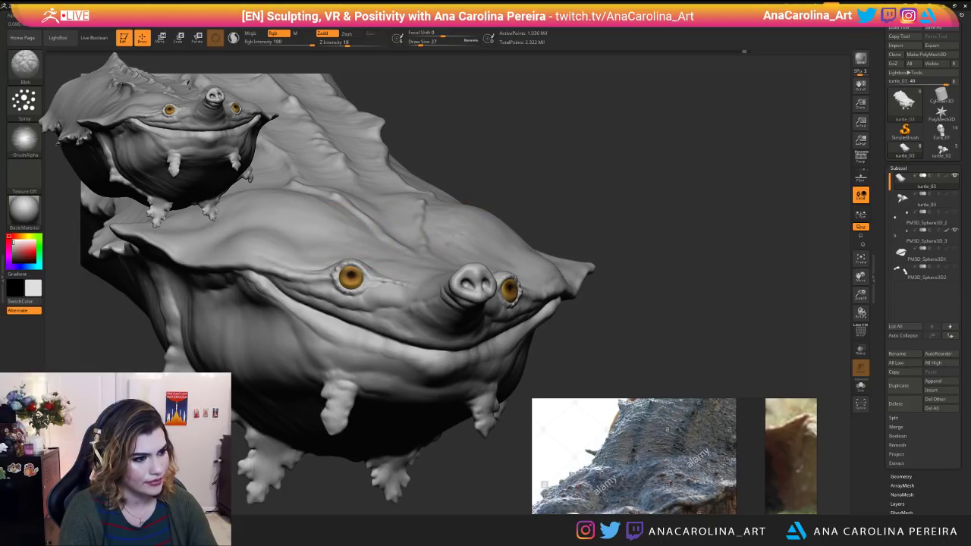
{"action": "left_click_drag", "start_coordinate": [633, 239], "coordinate": [538, 272]}
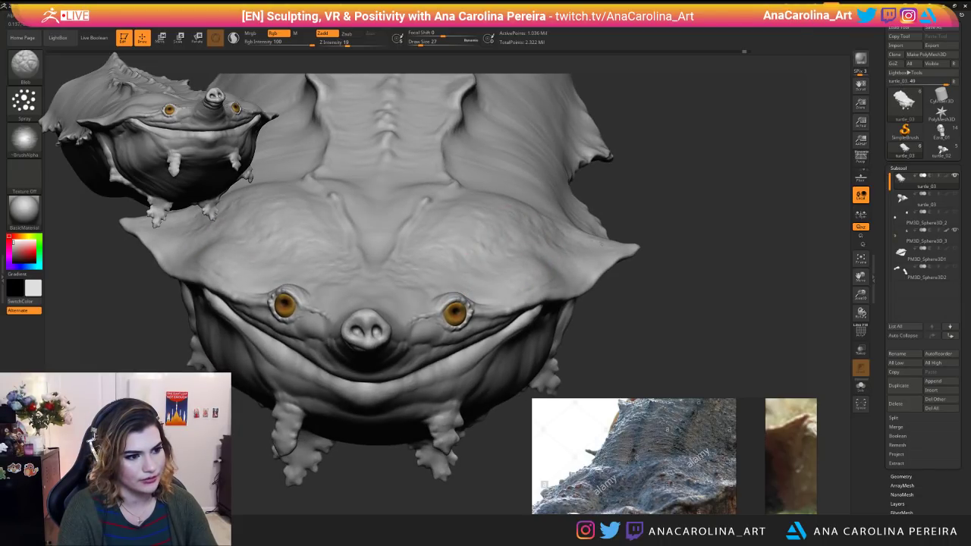
{"action": "left_click_drag", "start_coordinate": [568, 278], "coordinate": [660, 266]}
{"action": "left_click_drag", "start_coordinate": [486, 287], "coordinate": [599, 287]}
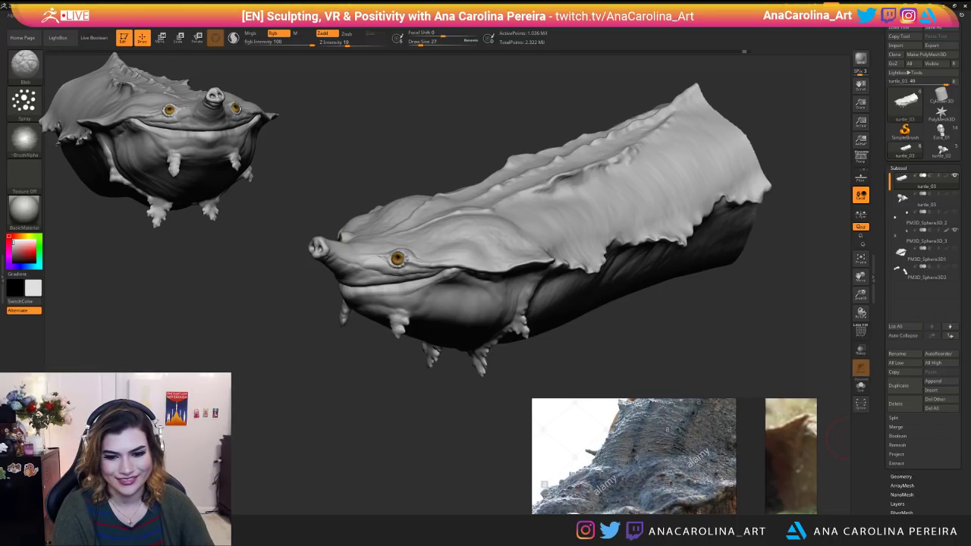
Check the head from the side and remove the test skin texture from its top.
{"action": "mouse_move", "coordinate": [496, 386]}
{"action": "left_mouse_down"}
{"action": "mouse_move", "coordinate": [486, 448]}
{"action": "mouse_move", "coordinate": [506, 457]}
{"action": "left_mouse_up"}
{"action": "mouse_move", "coordinate": [503, 241]}
{"action": "left_mouse_down"}
{"action": "mouse_move", "coordinate": [552, 271]}
{"action": "mouse_move", "coordinate": [487, 281]}
{"action": "left_mouse_up"}
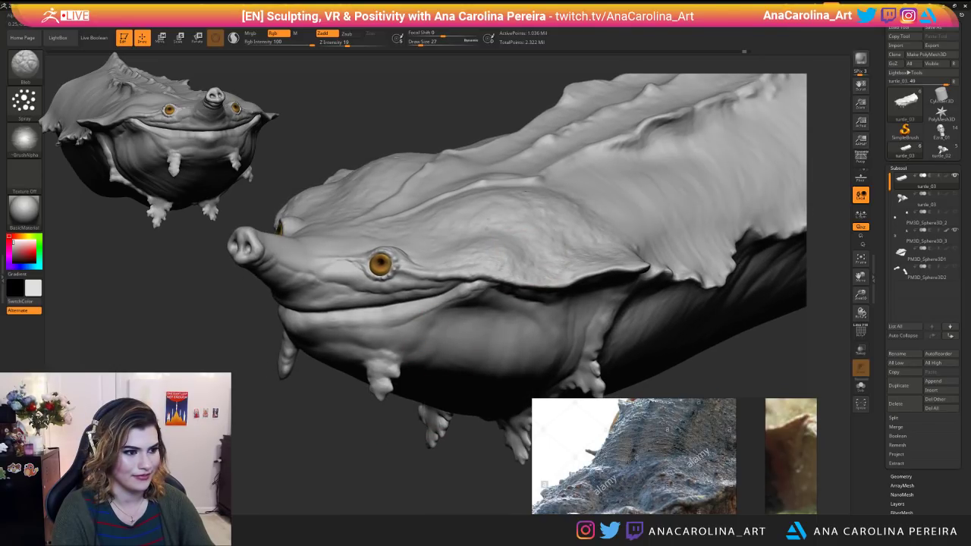
{"action": "mouse_move", "coordinate": [387, 463]}
{"action": "left_mouse_down", "text": "alt"}
{"action": "mouse_move", "coordinate": [384, 427]}
{"action": "mouse_move", "coordinate": [467, 427]}
{"action": "mouse_move", "coordinate": [481, 496]}
{"action": "mouse_move", "coordinate": [394, 489]}
{"action": "mouse_move", "coordinate": [383, 455]}
{"action": "left_mouse_up", "text": "alt"}
{"action": "key", "text": "shift"}
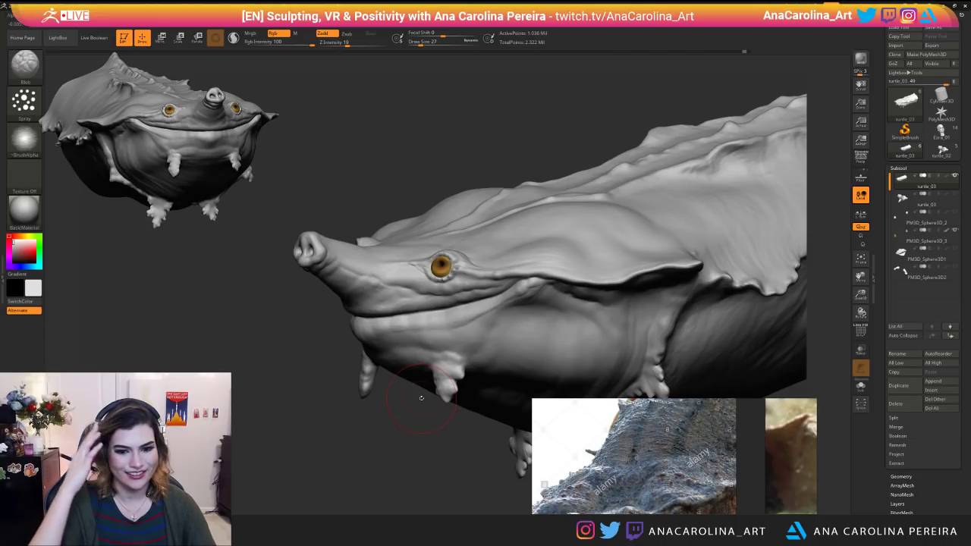
Show the turtle's whole body again and add a new sculpting layer in recording mode.
{"action": "mouse_move", "coordinate": [381, 334]}
{"action": "left_mouse_down"}
{"action": "mouse_move", "coordinate": [395, 432]}
{"action": "mouse_move", "coordinate": [444, 403]}
{"action": "mouse_move", "coordinate": [569, 364]}
{"action": "mouse_move", "coordinate": [842, 300]}
{"action": "left_mouse_up"}
{"action": "left_click_drag", "start_coordinate": [889, 436], "coordinate": [889, 319]}
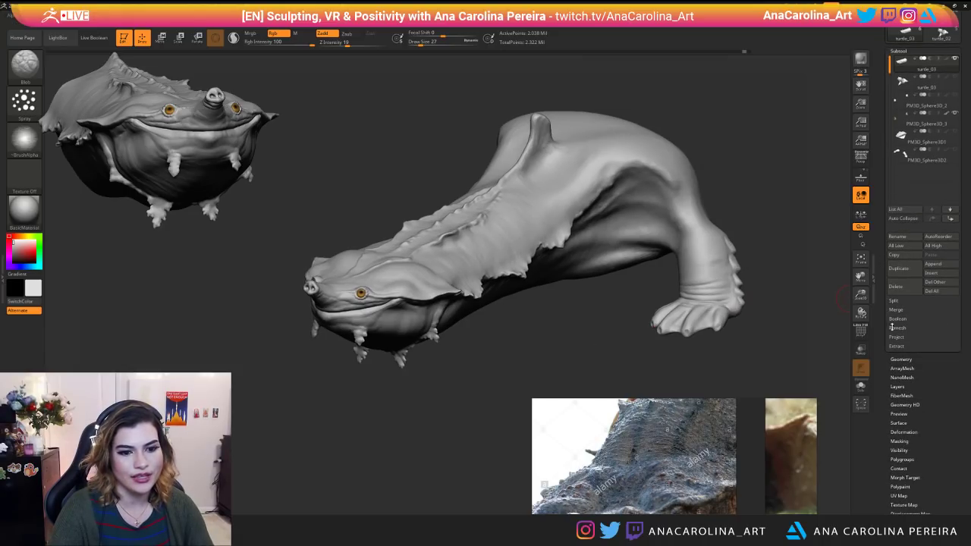
{"action": "left_click", "coordinate": [902, 358]}
{"action": "left_click", "coordinate": [896, 273]}
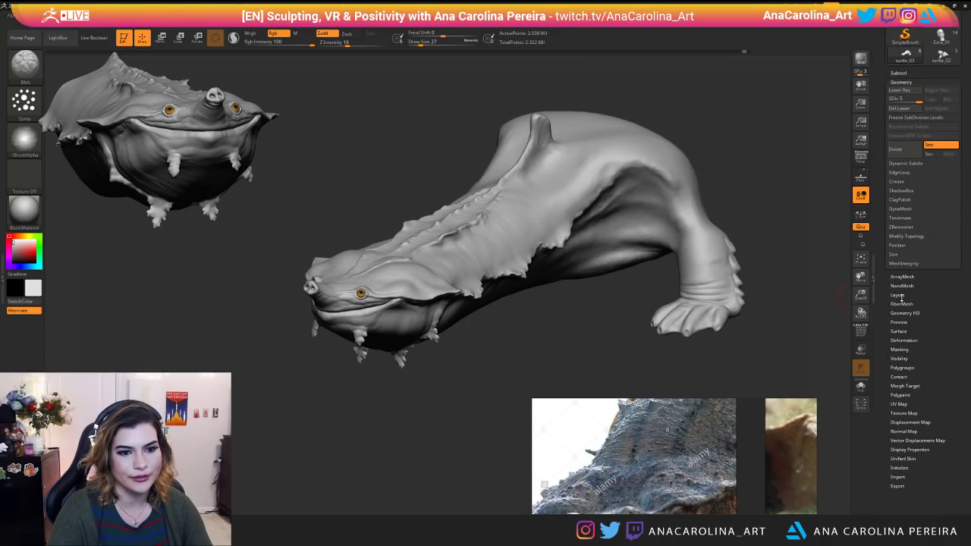
{"action": "left_click", "coordinate": [901, 265]}
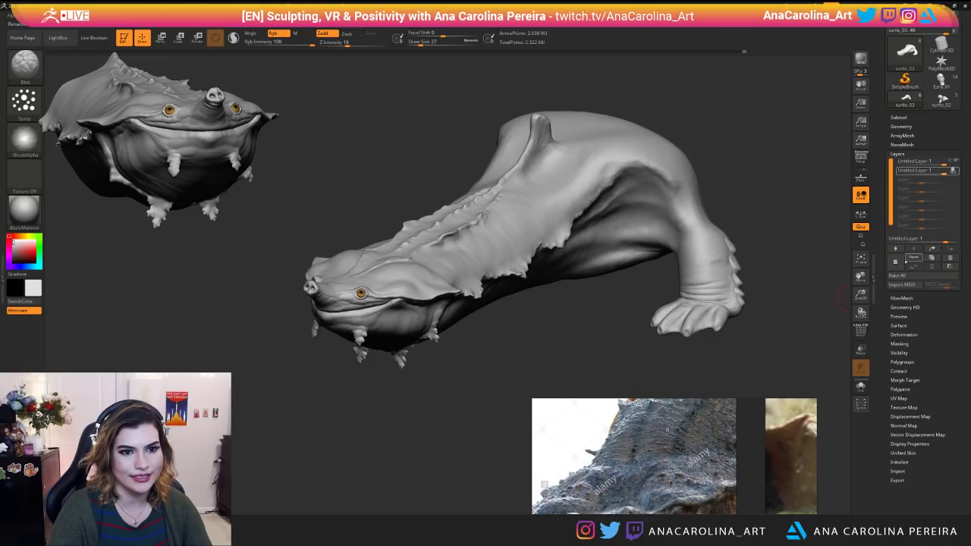
Spray bumpy skin texture on the raised areas of the head top on the new layer, using draw size 29.
{"action": "left_click_drag", "start_coordinate": [505, 324], "coordinate": [508, 394]}
{"action": "key", "text": "space"}
{"action": "left_click_drag", "start_coordinate": [404, 291], "coordinate": [407, 288]}
{"action": "mouse_move", "coordinate": [450, 365]}
{"action": "left_mouse_down"}
{"action": "mouse_move", "coordinate": [465, 390]}
{"action": "mouse_move", "coordinate": [403, 283]}
{"action": "left_mouse_up"}
{"action": "mouse_move", "coordinate": [343, 245]}
{"action": "left_mouse_down"}
{"action": "mouse_move", "coordinate": [307, 263]}
{"action": "mouse_move", "coordinate": [375, 270]}
{"action": "left_mouse_up"}
{"action": "mouse_move", "coordinate": [455, 386]}
{"action": "left_mouse_down", "text": "alt"}
{"action": "mouse_move", "coordinate": [436, 493]}
{"action": "mouse_move", "coordinate": [394, 508]}
{"action": "mouse_move", "coordinate": [402, 524]}
{"action": "left_mouse_up", "text": "alt"}
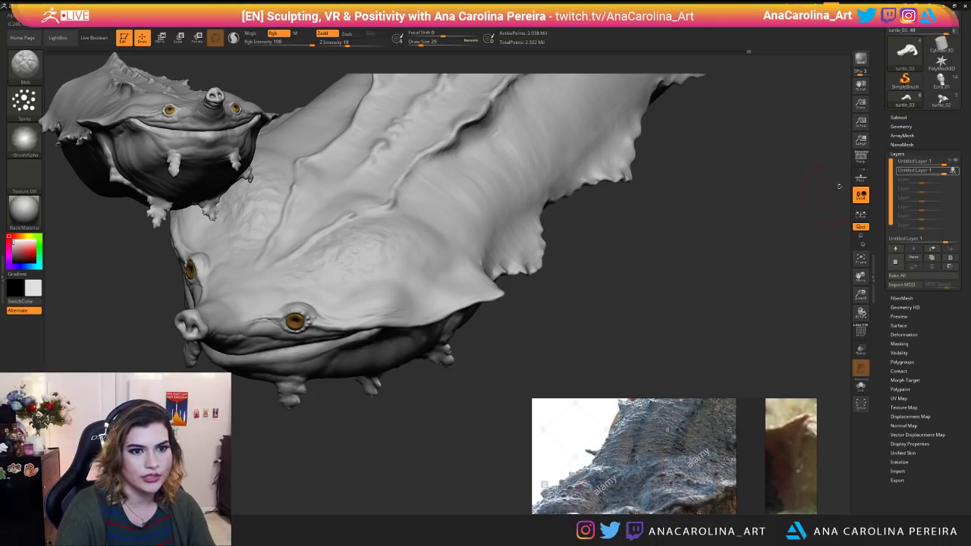
Exit layer recording and divide the turtle mesh up to subdivision level 6.
{"action": "left_click", "coordinate": [901, 127]}
{"action": "left_click", "coordinate": [901, 198]}
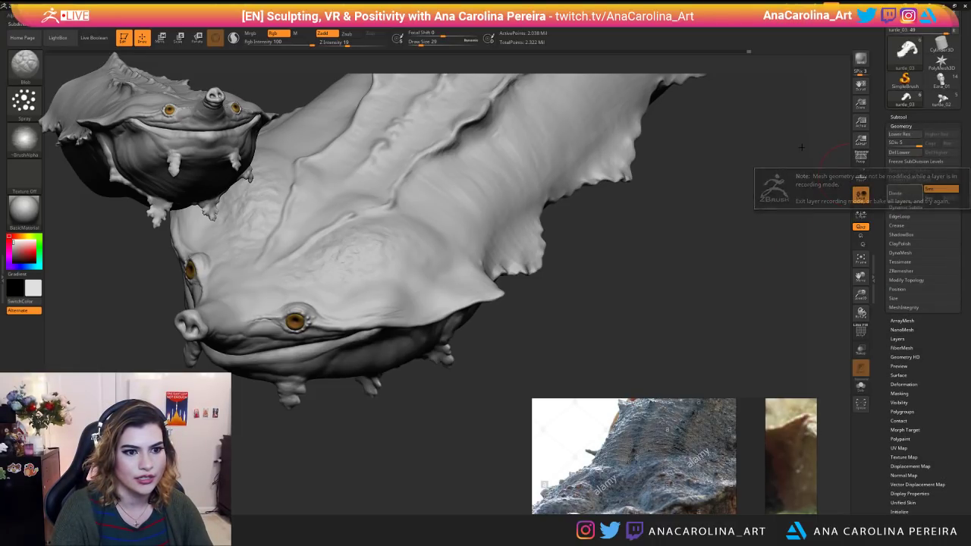
{"action": "scroll", "coordinate": [892, 224], "scroll_direction": "down", "scroll_amount": 3}
{"action": "left_click", "coordinate": [898, 247]}
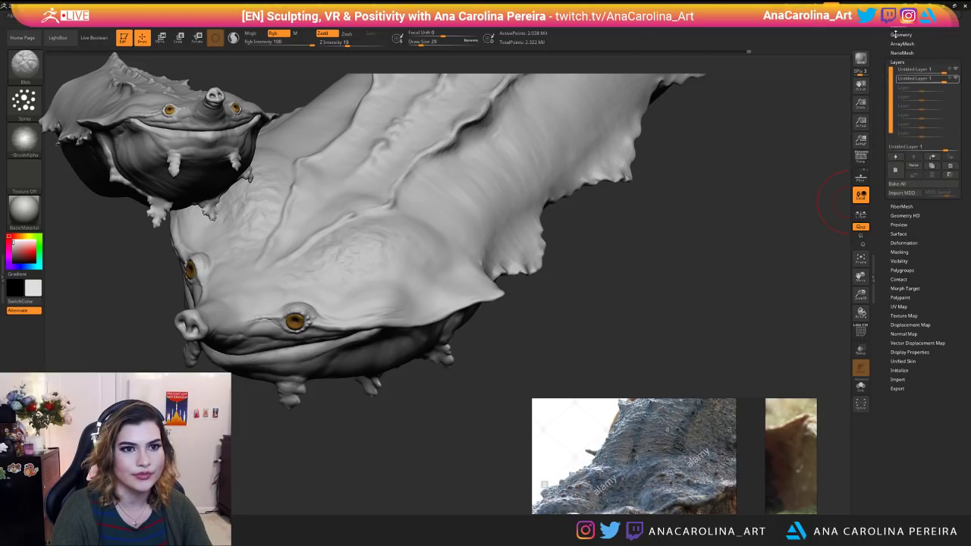
{"action": "scroll", "coordinate": [924, 227], "scroll_direction": "up", "scroll_amount": 4}
{"action": "left_click", "coordinate": [901, 334]}
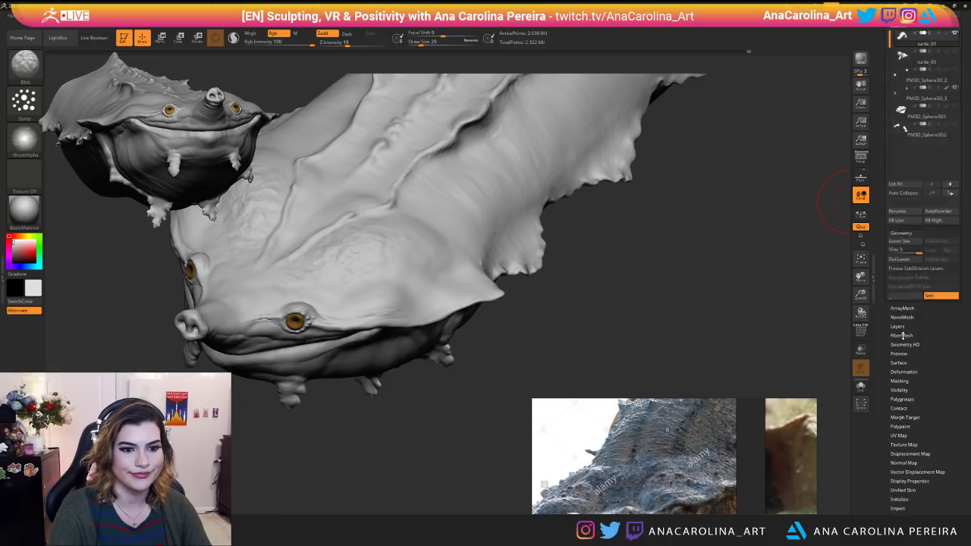
{"action": "left_click", "coordinate": [907, 103]}
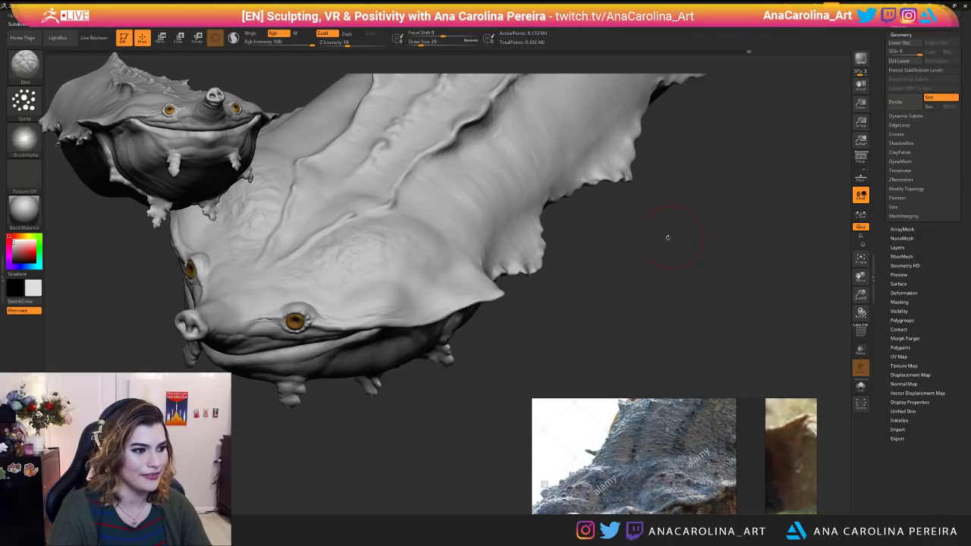
Add another sculpting layer and try spraying skin texture toward the pointed side of the head.
{"action": "left_click_drag", "start_coordinate": [692, 277], "coordinate": [722, 339], "text": "alt"}
{"action": "left_click_drag", "start_coordinate": [812, 339], "coordinate": [760, 236]}
{"action": "mouse_move", "coordinate": [427, 233]}
{"action": "left_mouse_down"}
{"action": "mouse_move", "coordinate": [381, 305]}
{"action": "mouse_move", "coordinate": [456, 277]}
{"action": "left_mouse_up"}
{"action": "left_click", "coordinate": [472, 245]}
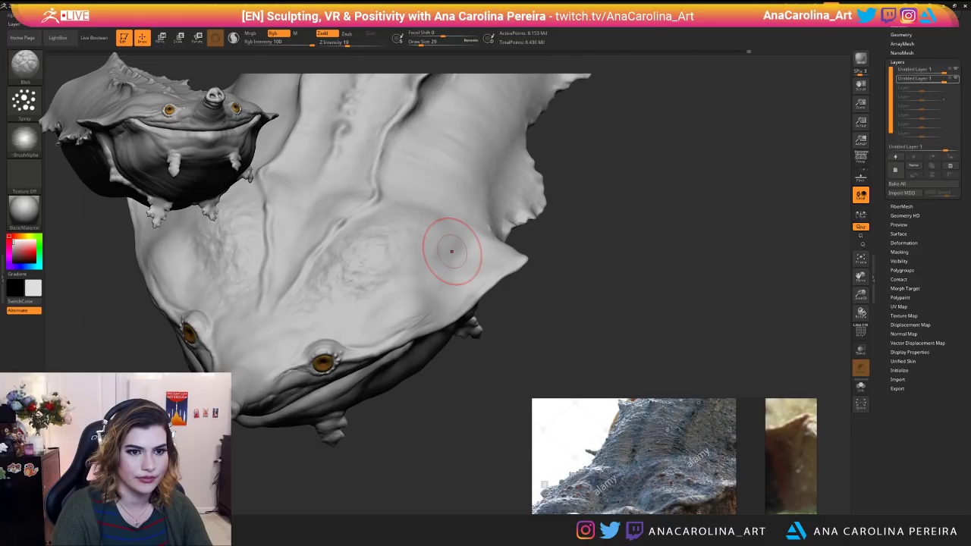
{"action": "left_click", "coordinate": [895, 171]}
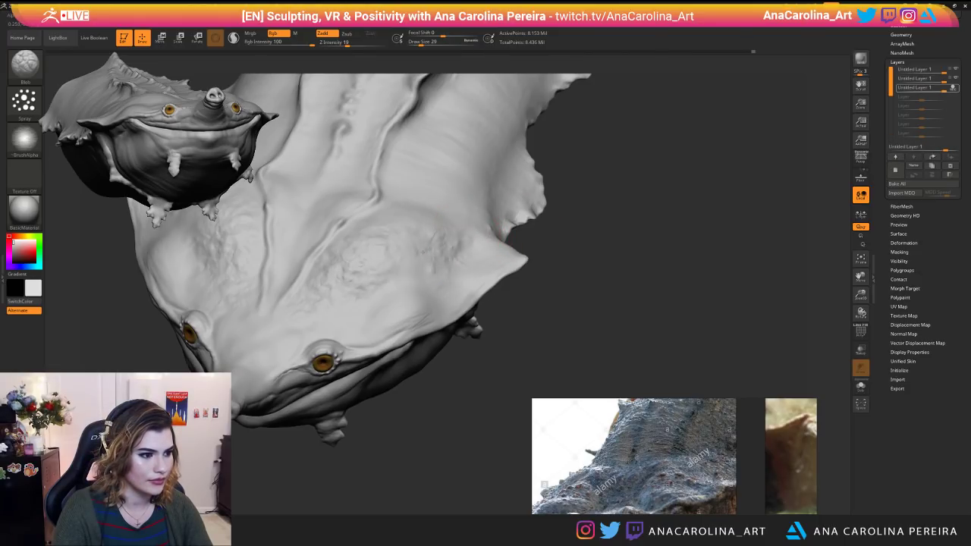
Undo the additional layer and the extra subdivision level, checking the head with the texture layer switched off.
{"action": "left_click_drag", "start_coordinate": [515, 327], "coordinate": [529, 349], "text": "alt"}
{"action": "key", "text": "ctrl+z"}
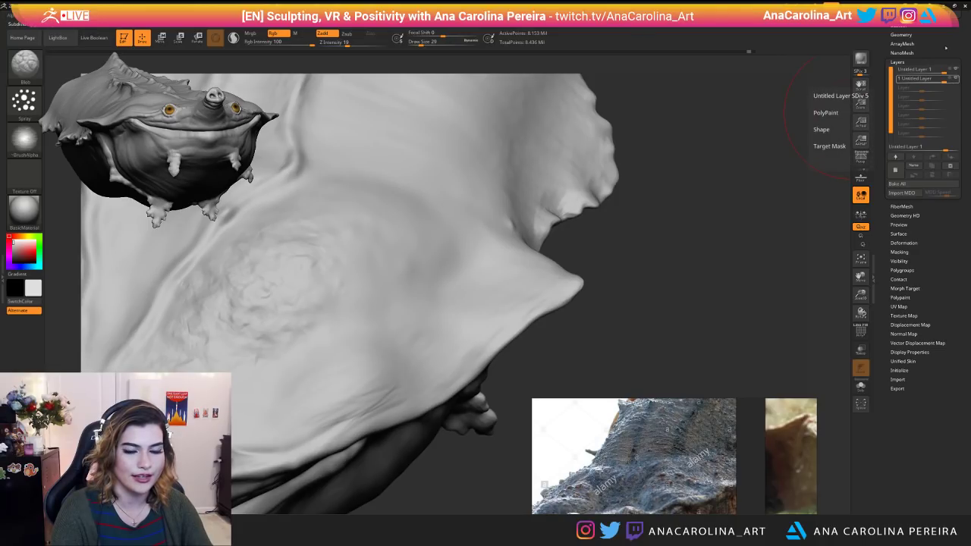
{"action": "left_click", "coordinate": [954, 79]}
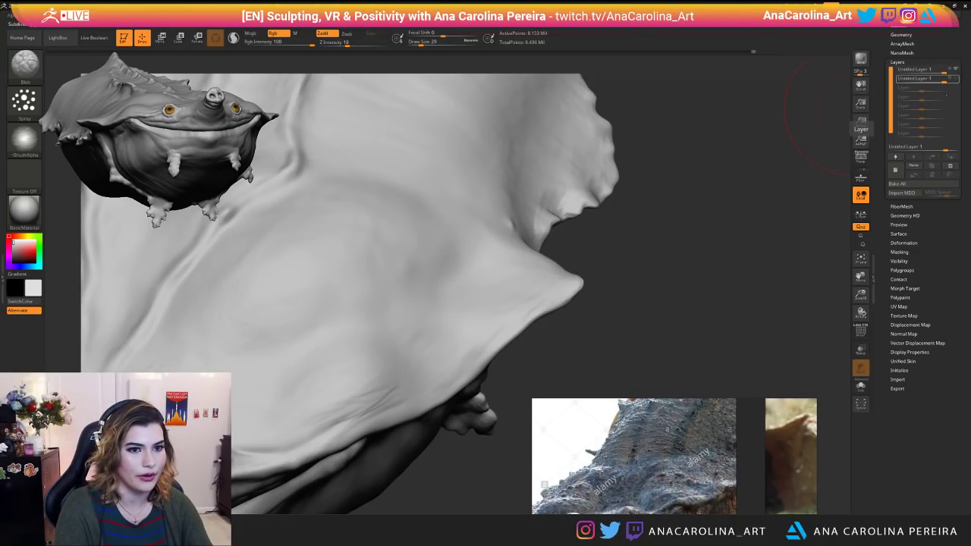
{"action": "left_click_drag", "start_coordinate": [455, 342], "coordinate": [529, 343]}
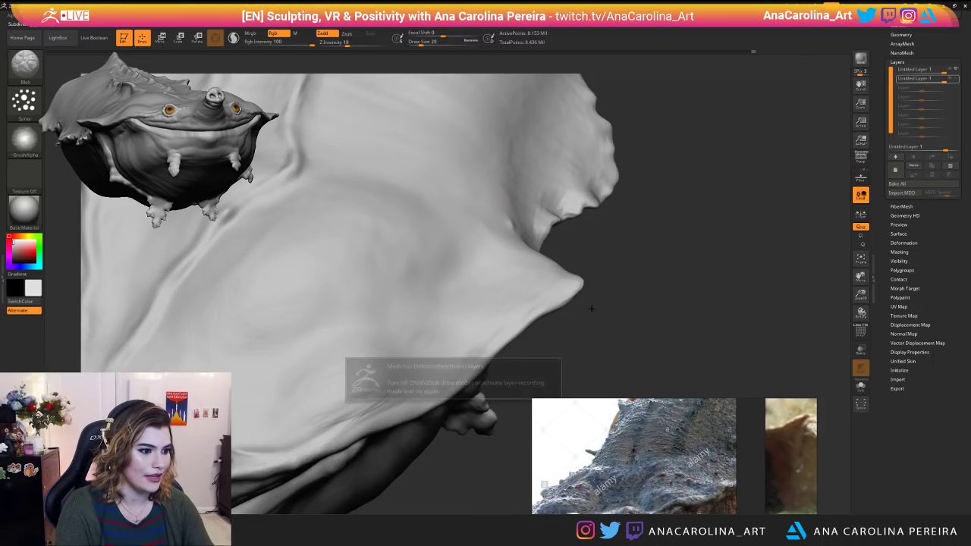
{"action": "left_click_drag", "start_coordinate": [642, 210], "coordinate": [605, 202]}
{"action": "key", "text": "ctrl+z"}
{"action": "left_click_drag", "start_coordinate": [624, 286], "coordinate": [845, 153], "text": "alt"}
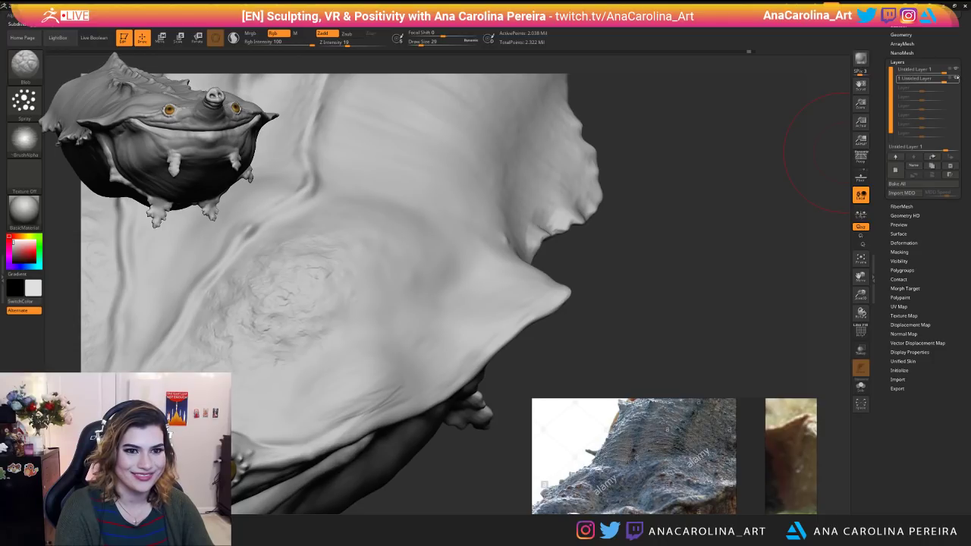
Turn recording back on for the skin texture layer and disable the mesh's polypaint colorizing.
{"action": "left_click", "coordinate": [955, 78]}
{"action": "left_click", "coordinate": [950, 80]}
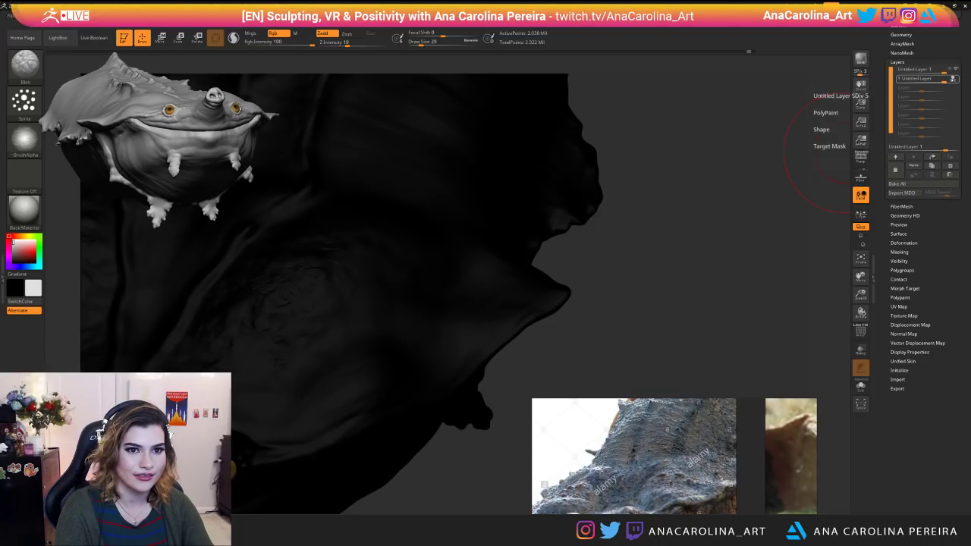
{"action": "mouse_move", "coordinate": [615, 177]}
{"action": "left_mouse_down"}
{"action": "mouse_move", "coordinate": [698, 260]}
{"action": "mouse_move", "coordinate": [236, 73]}
{"action": "left_mouse_up"}
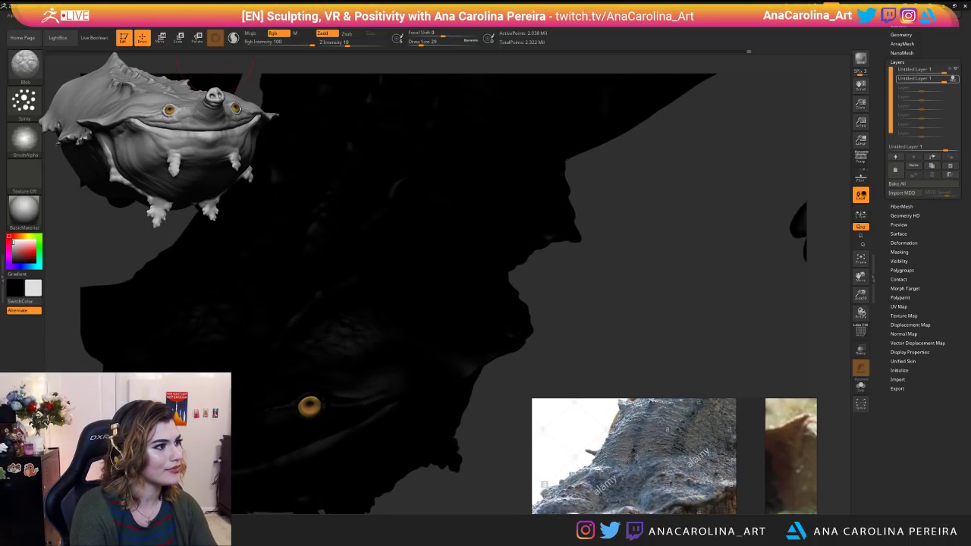
{"action": "left_click", "coordinate": [907, 297]}
{"action": "left_click", "coordinate": [912, 174]}
{"action": "left_click", "coordinate": [913, 171]}
{"action": "scroll", "coordinate": [892, 195], "scroll_direction": "up", "scroll_amount": 3}
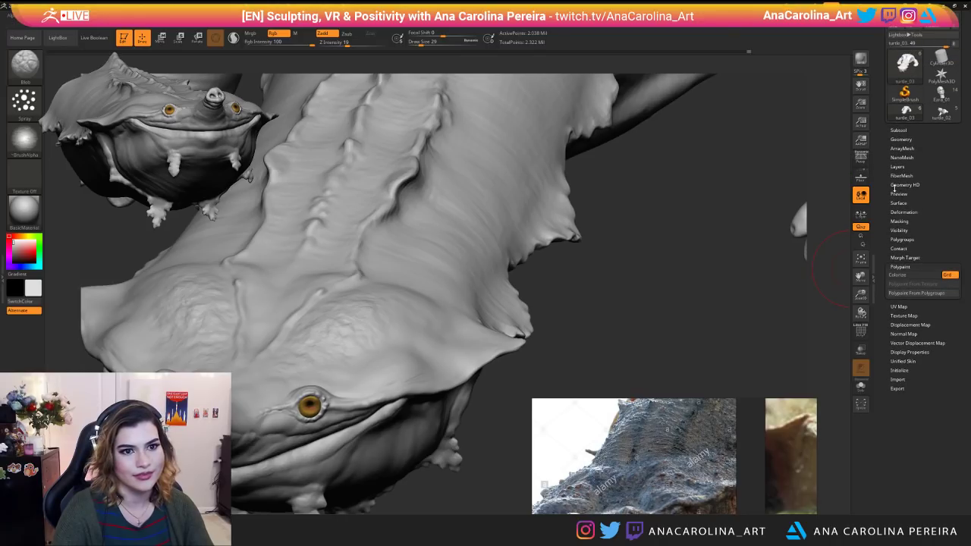
Lower the mesh to subdivision level 4 and spray skin texture across the outer head top at draw sizes 17 and 22.
{"action": "left_click", "coordinate": [901, 139]}
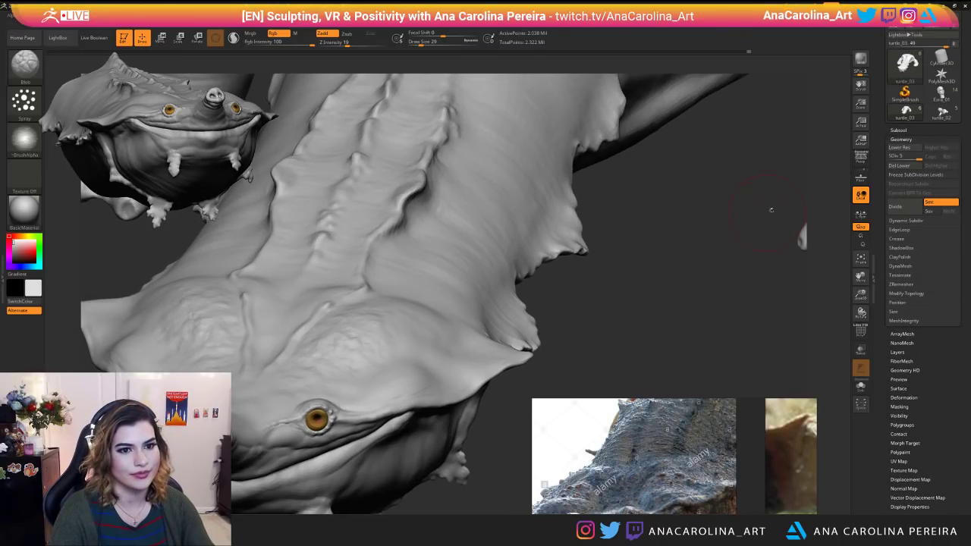
{"action": "left_click_drag", "start_coordinate": [409, 205], "coordinate": [502, 320]}
{"action": "key", "text": "shift+d"}
{"action": "mouse_move", "coordinate": [531, 354]}
{"action": "left_mouse_down"}
{"action": "mouse_move", "coordinate": [576, 334]}
{"action": "mouse_move", "coordinate": [402, 282]}
{"action": "mouse_move", "coordinate": [425, 282]}
{"action": "left_mouse_up"}
{"action": "right_click", "coordinate": [433, 275]}
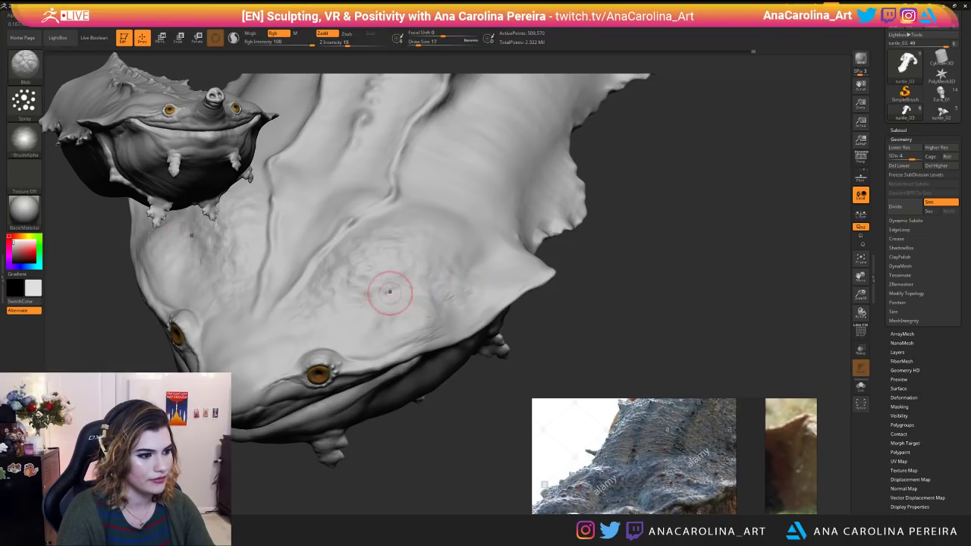
{"action": "right_click", "coordinate": [434, 235]}
{"action": "left_click_drag", "start_coordinate": [434, 235], "coordinate": [441, 233]}
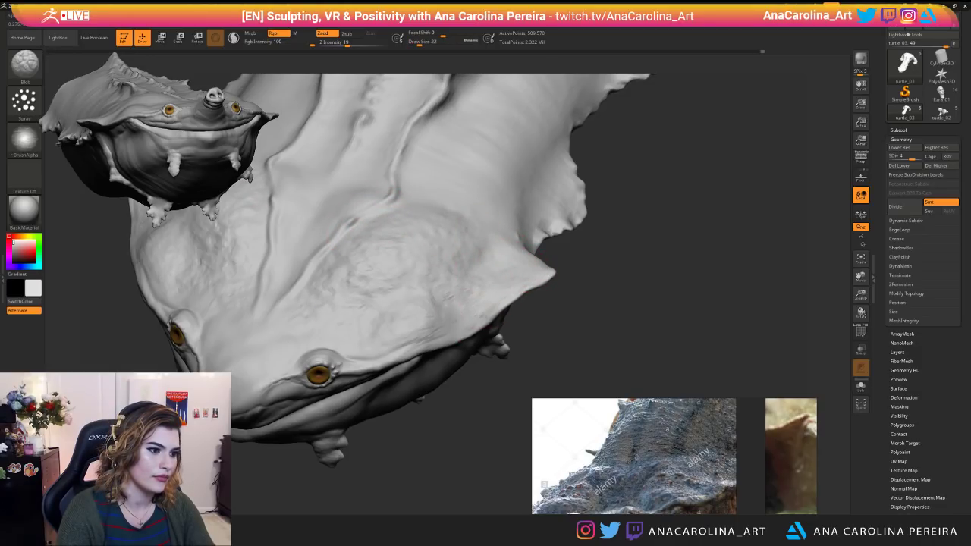
Set the Blob brush's draw size to 16 and spray skin texture across the forehead and above the eyes.
{"action": "mouse_move", "coordinate": [523, 271]}
{"action": "right_mouse_down", "text": "ctrl"}
{"action": "mouse_move", "coordinate": [636, 282]}
{"action": "mouse_move", "coordinate": [662, 297]}
{"action": "mouse_move", "coordinate": [645, 292]}
{"action": "mouse_move", "coordinate": [633, 356]}
{"action": "right_mouse_up", "text": "ctrl"}
{"action": "right_click_drag", "start_coordinate": [633, 223], "coordinate": [630, 210], "text": "alt"}
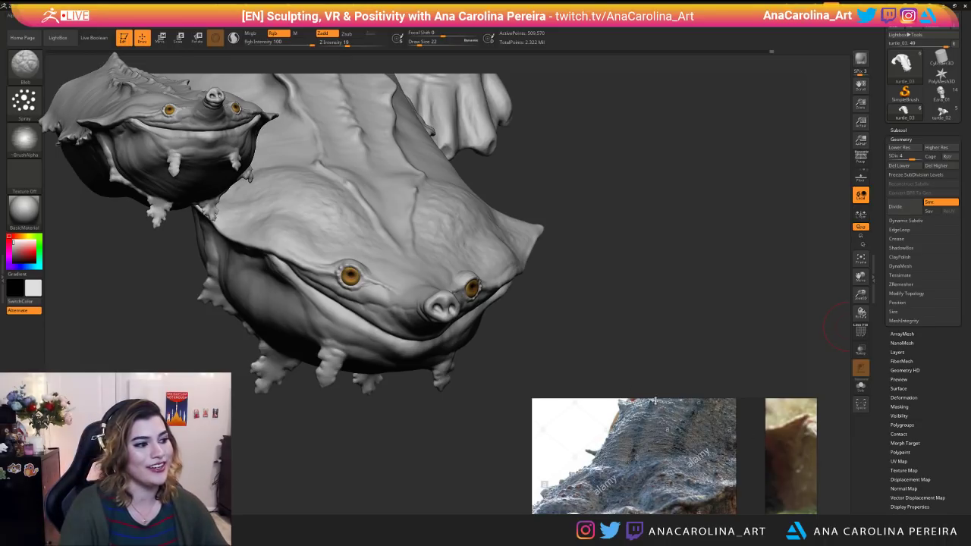
{"action": "left_click_drag", "start_coordinate": [637, 353], "coordinate": [534, 298]}
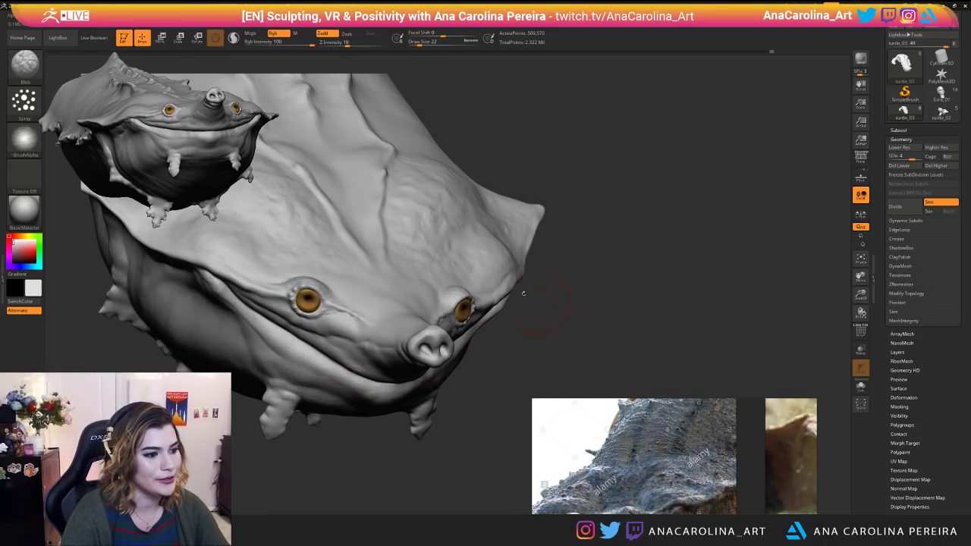
{"action": "key", "text": "space"}
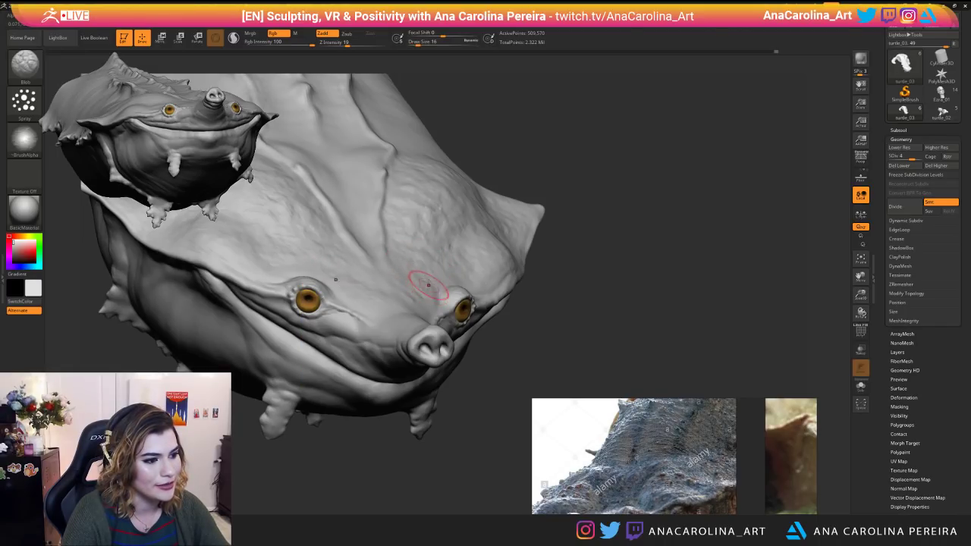
{"action": "left_click_drag", "start_coordinate": [477, 277], "coordinate": [455, 281]}
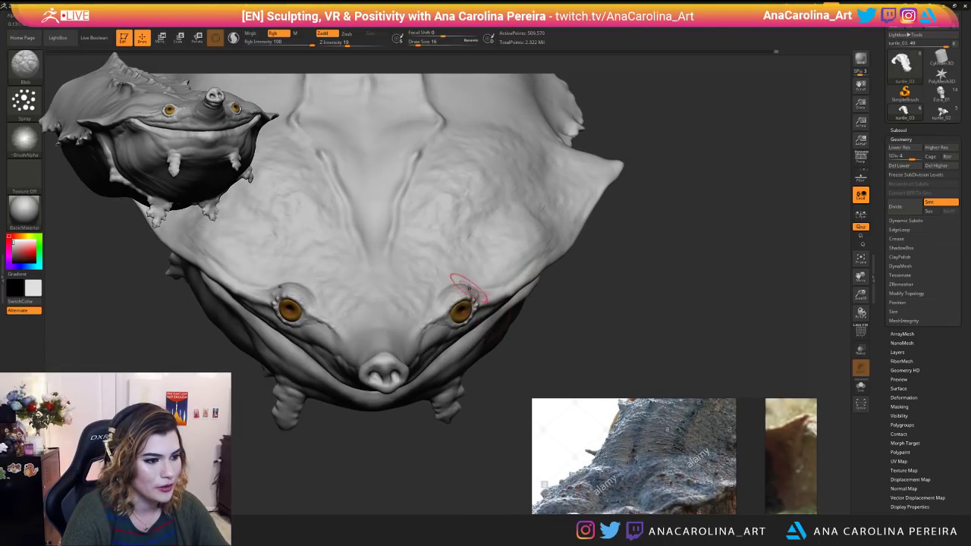
{"action": "mouse_move", "coordinate": [539, 253]}
{"action": "left_mouse_down"}
{"action": "mouse_move", "coordinate": [434, 246]}
{"action": "mouse_move", "coordinate": [574, 314]}
{"action": "mouse_move", "coordinate": [492, 269]}
{"action": "mouse_move", "coordinate": [427, 196]}
{"action": "mouse_move", "coordinate": [412, 288]}
{"action": "left_mouse_up"}
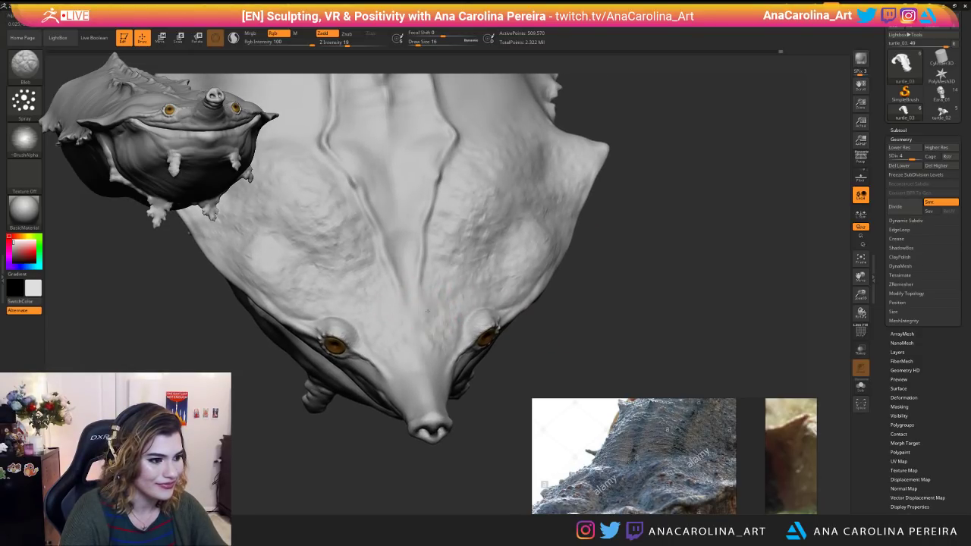
Spray fine skin texture from between the eyes down along the top of the snout.
{"action": "mouse_move", "coordinate": [455, 288]}
{"action": "left_mouse_down"}
{"action": "mouse_move", "coordinate": [580, 322]}
{"action": "mouse_move", "coordinate": [522, 352]}
{"action": "mouse_move", "coordinate": [455, 455]}
{"action": "left_mouse_up"}
{"action": "mouse_move", "coordinate": [338, 485]}
{"action": "left_mouse_down"}
{"action": "mouse_move", "coordinate": [359, 477]}
{"action": "mouse_move", "coordinate": [337, 458]}
{"action": "mouse_move", "coordinate": [303, 289]}
{"action": "left_mouse_up"}
{"action": "left_click_drag", "start_coordinate": [364, 290], "coordinate": [326, 282]}
{"action": "mouse_move", "coordinate": [424, 455]}
{"action": "left_mouse_down"}
{"action": "mouse_move", "coordinate": [369, 440]}
{"action": "mouse_move", "coordinate": [318, 333]}
{"action": "left_mouse_up"}
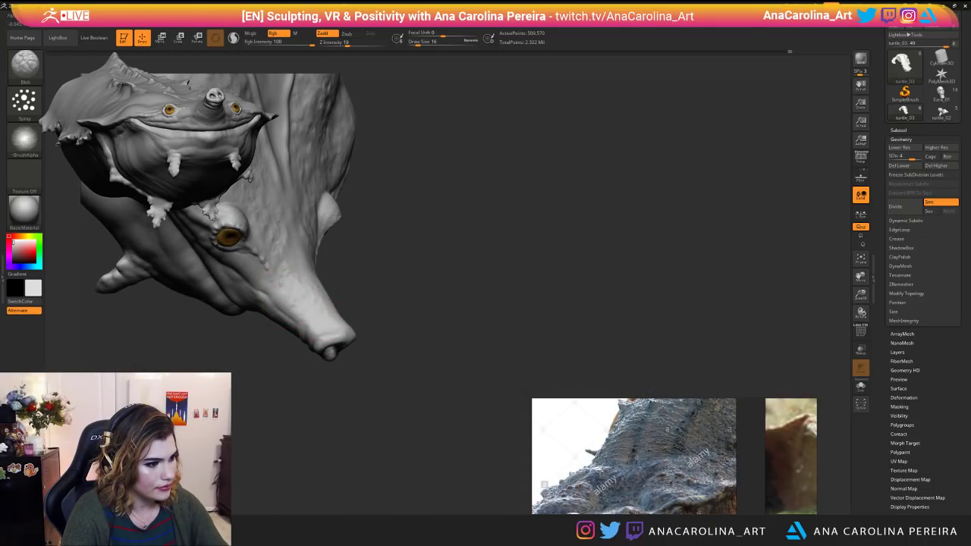
Enlarge the Blob brush and spray skin texture behind the head onto the start of the neck.
{"action": "mouse_move", "coordinate": [283, 183]}
{"action": "left_mouse_down"}
{"action": "mouse_move", "coordinate": [394, 282]}
{"action": "mouse_move", "coordinate": [462, 289]}
{"action": "mouse_move", "coordinate": [531, 327]}
{"action": "mouse_move", "coordinate": [448, 352]}
{"action": "left_mouse_up"}
{"action": "key", "text": "space"}
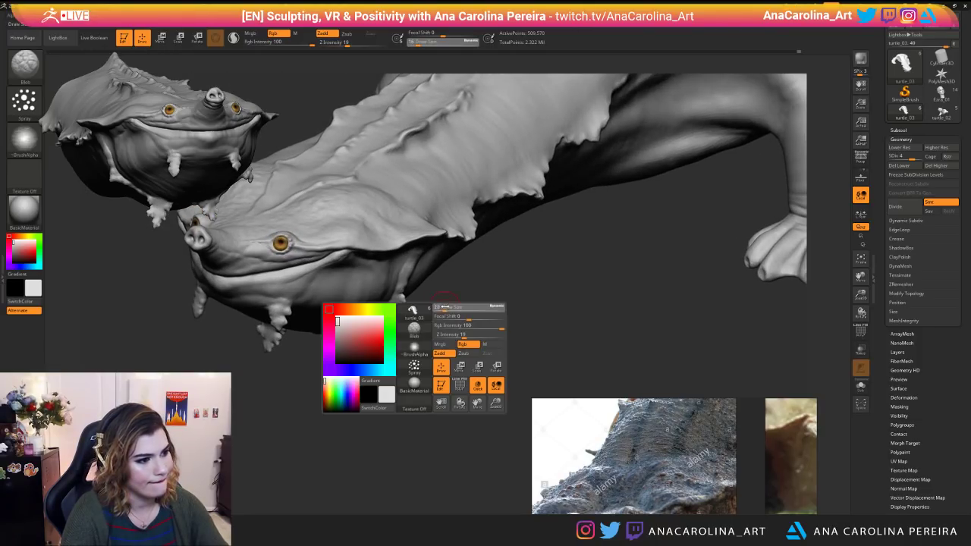
{"action": "left_click", "coordinate": [446, 307]}
{"action": "left_click_drag", "start_coordinate": [497, 316], "coordinate": [358, 199]}
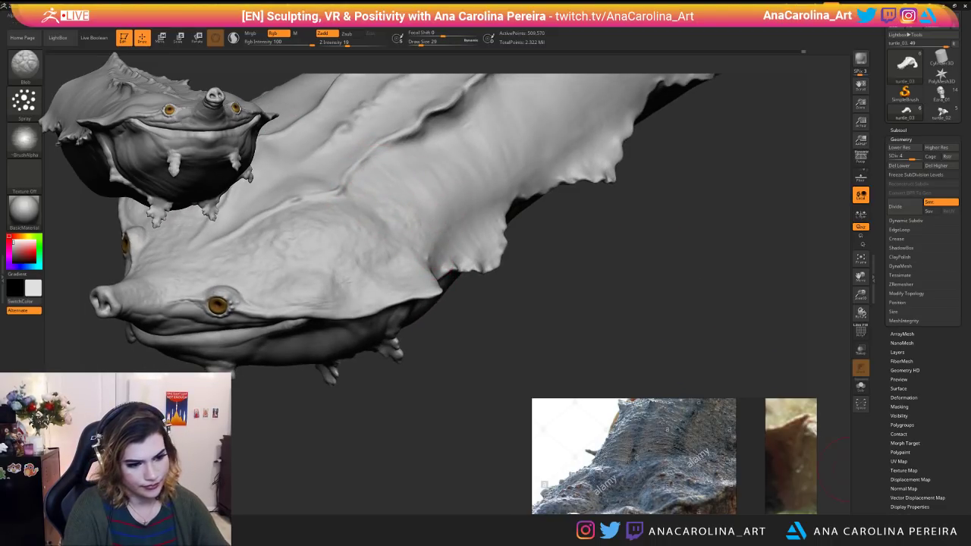
Bring up the top-view reference photo of the turtle's head and neck, and spray skin texture across the head-to-neck transition.
{"action": "scroll", "coordinate": [664, 487], "scroll_direction": "down", "scroll_amount": 5}
{"action": "scroll", "coordinate": [664, 486], "scroll_direction": "up", "scroll_amount": 6}
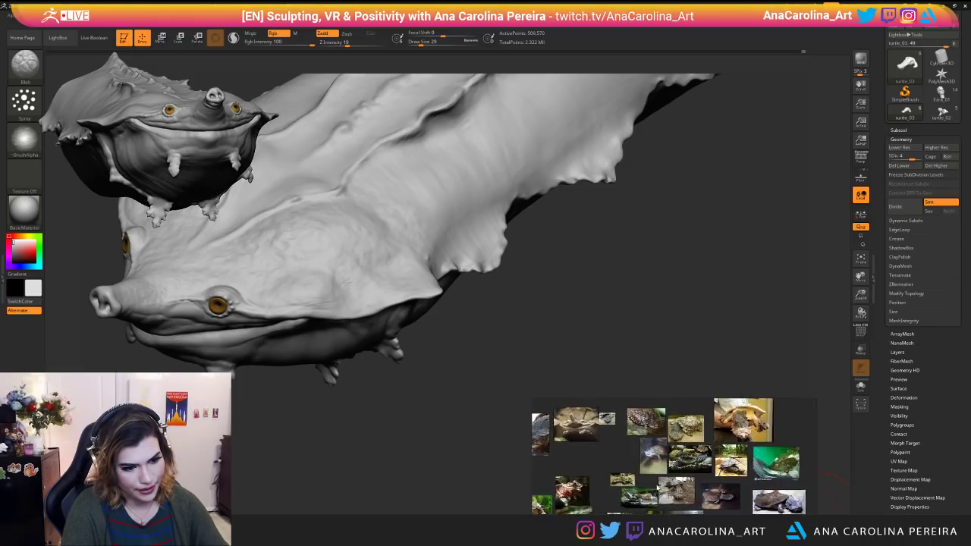
{"action": "left_click_drag", "start_coordinate": [717, 508], "coordinate": [703, 460]}
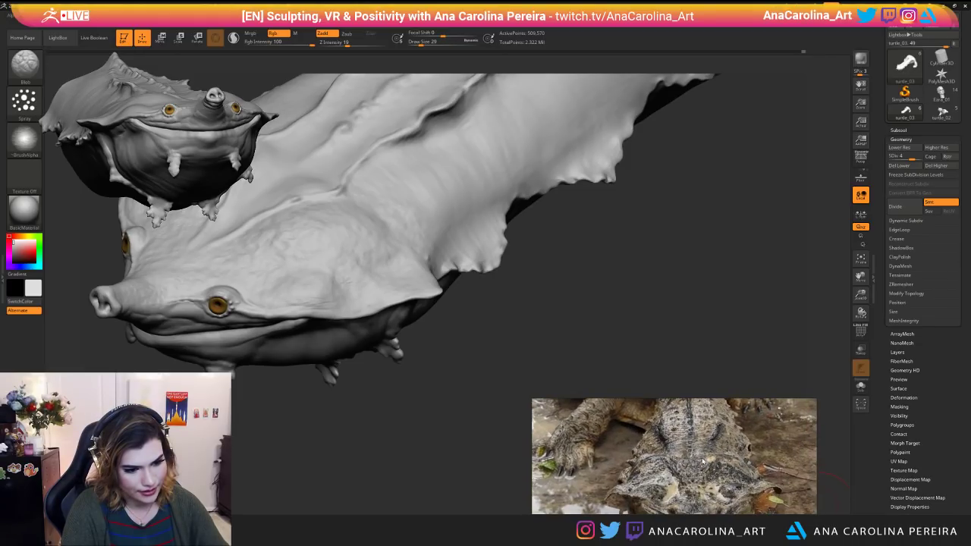
{"action": "left_click_drag", "start_coordinate": [493, 357], "coordinate": [432, 311]}
{"action": "mouse_move", "coordinate": [448, 357]}
{"action": "left_mouse_down"}
{"action": "mouse_move", "coordinate": [455, 376]}
{"action": "mouse_move", "coordinate": [442, 397]}
{"action": "mouse_move", "coordinate": [417, 411]}
{"action": "mouse_move", "coordinate": [410, 400]}
{"action": "mouse_move", "coordinate": [425, 422]}
{"action": "mouse_move", "coordinate": [395, 394]}
{"action": "left_mouse_up"}
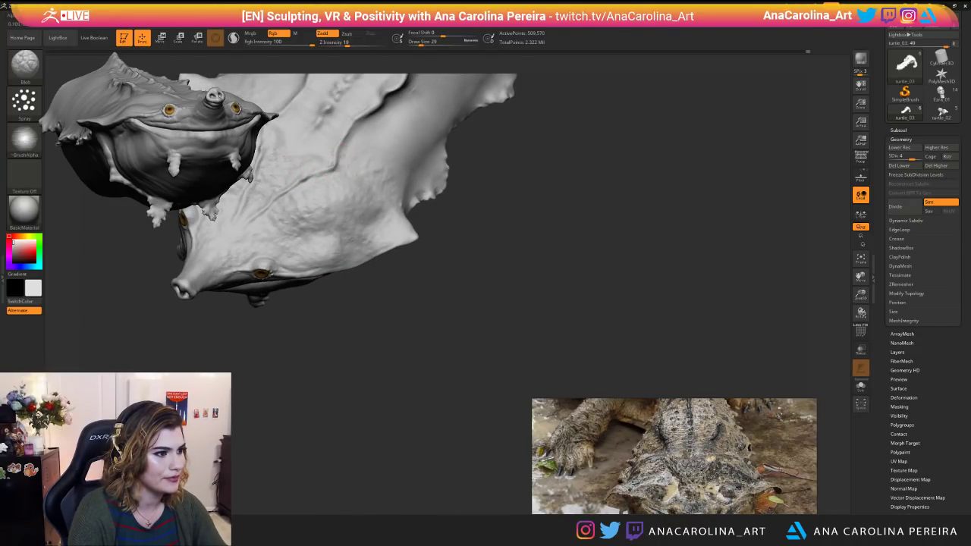
{"action": "mouse_move", "coordinate": [395, 386]}
{"action": "left_mouse_down"}
{"action": "mouse_move", "coordinate": [383, 364]}
{"action": "mouse_move", "coordinate": [442, 278]}
{"action": "mouse_move", "coordinate": [527, 274]}
{"action": "mouse_move", "coordinate": [520, 293]}
{"action": "mouse_move", "coordinate": [577, 246]}
{"action": "mouse_move", "coordinate": [595, 247]}
{"action": "left_mouse_up"}
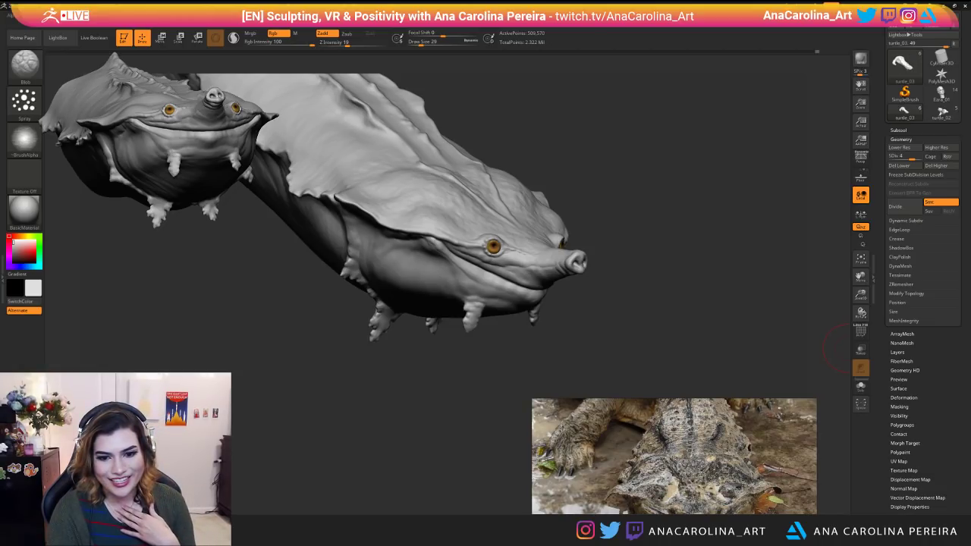
{"action": "mouse_move", "coordinate": [448, 178]}
{"action": "left_mouse_down"}
{"action": "mouse_move", "coordinate": [651, 197]}
{"action": "mouse_move", "coordinate": [675, 156]}
{"action": "mouse_move", "coordinate": [450, 229]}
{"action": "left_mouse_up"}
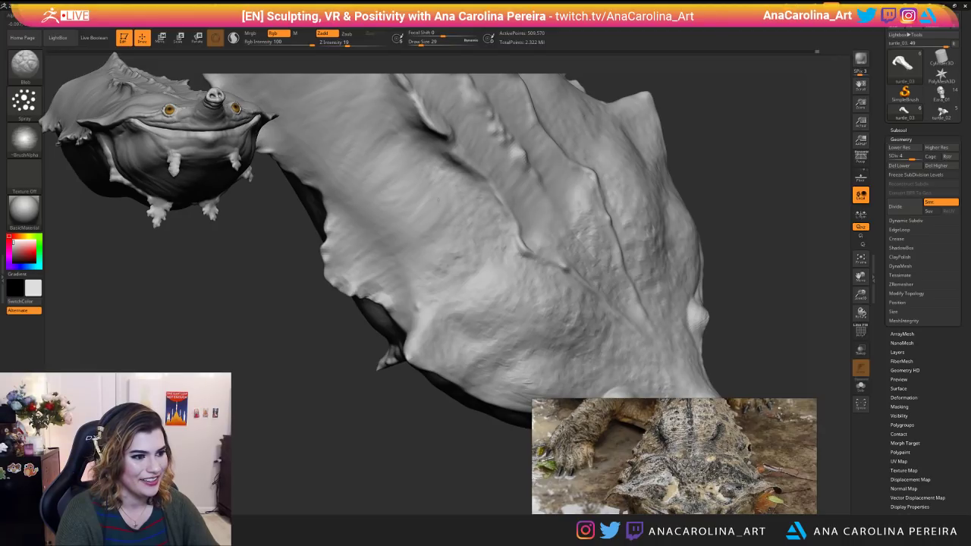
Spray skin texture with the Blob brush back along the top and side of the neck.
{"action": "mouse_move", "coordinate": [392, 393]}
{"action": "left_mouse_down"}
{"action": "mouse_move", "coordinate": [382, 390]}
{"action": "mouse_move", "coordinate": [392, 353]}
{"action": "mouse_move", "coordinate": [440, 384]}
{"action": "mouse_move", "coordinate": [440, 447]}
{"action": "mouse_move", "coordinate": [379, 281]}
{"action": "left_mouse_up"}
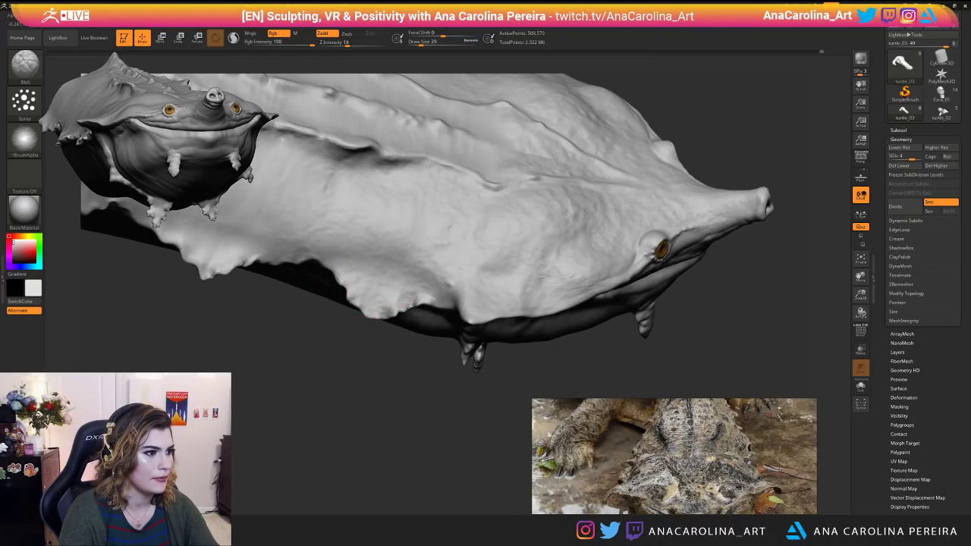
{"action": "mouse_move", "coordinate": [272, 358]}
{"action": "left_mouse_down"}
{"action": "mouse_move", "coordinate": [347, 364]}
{"action": "mouse_move", "coordinate": [379, 418]}
{"action": "mouse_move", "coordinate": [190, 383]}
{"action": "left_mouse_up"}
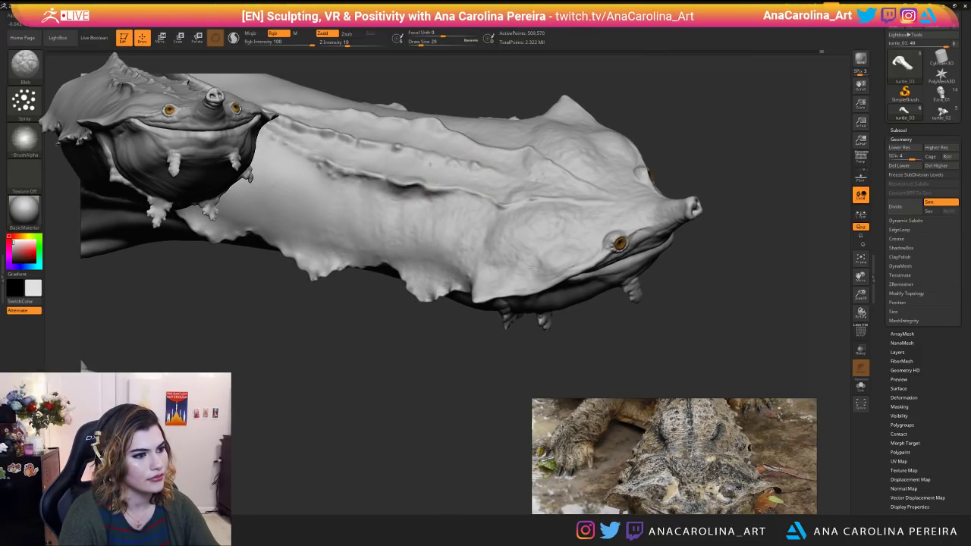
{"action": "mouse_move", "coordinate": [359, 355]}
{"action": "left_mouse_down"}
{"action": "mouse_move", "coordinate": [397, 369]}
{"action": "mouse_move", "coordinate": [422, 431]}
{"action": "left_mouse_up"}
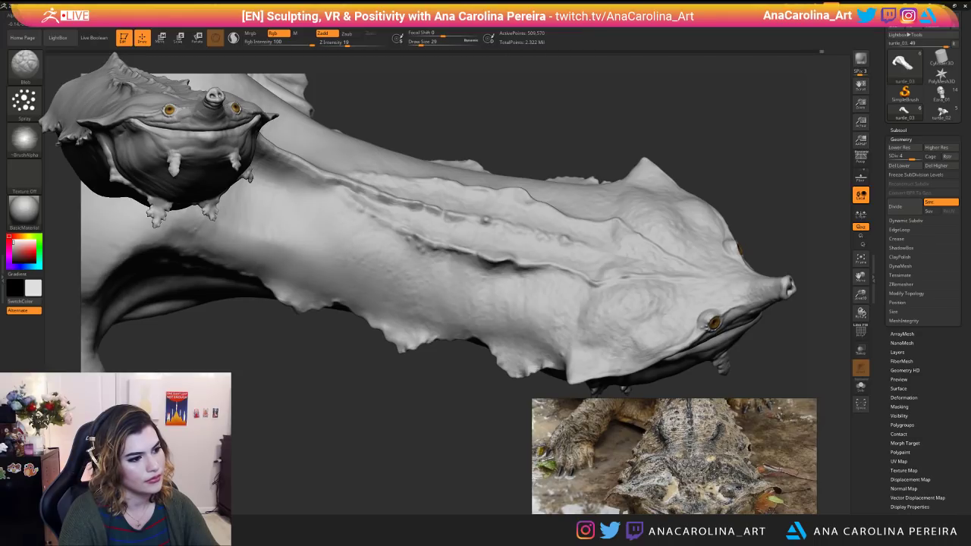
{"action": "mouse_move", "coordinate": [365, 368]}
{"action": "left_mouse_down", "text": "alt"}
{"action": "mouse_move", "coordinate": [397, 418]}
{"action": "mouse_move", "coordinate": [381, 428]}
{"action": "left_mouse_up", "text": "alt"}
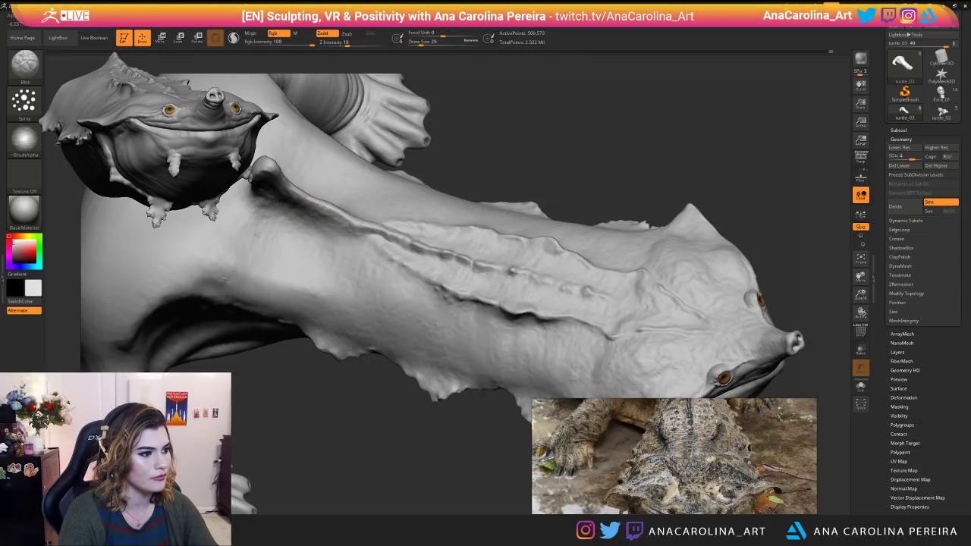
{"action": "left_click_drag", "start_coordinate": [330, 416], "coordinate": [322, 318]}
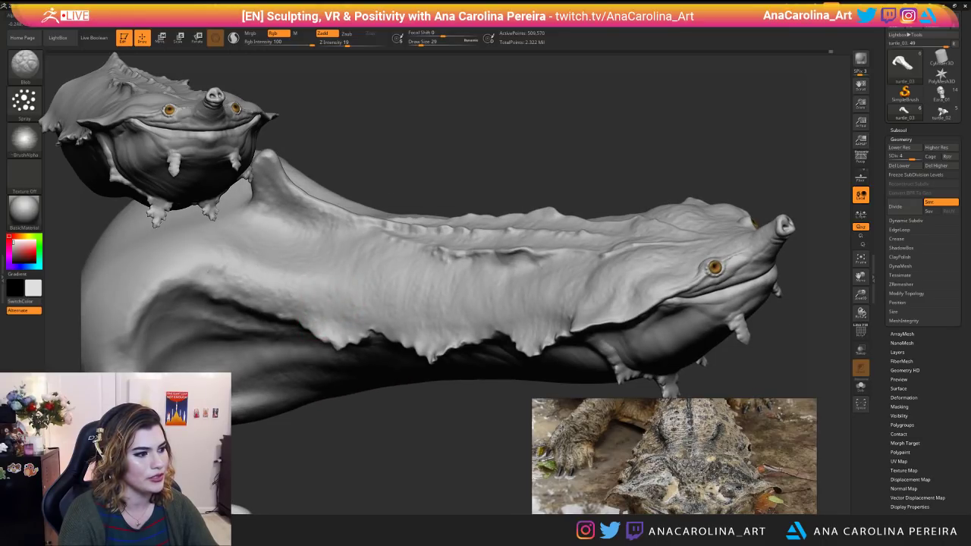
Extend the skin texture to the base of the neck and reduce the Blob brush's draw size to 23.
{"action": "mouse_move", "coordinate": [312, 237]}
{"action": "left_mouse_down"}
{"action": "mouse_move", "coordinate": [479, 164]}
{"action": "mouse_move", "coordinate": [437, 207]}
{"action": "left_mouse_up"}
{"action": "left_click_drag", "start_coordinate": [508, 311], "coordinate": [510, 380], "text": "alt"}
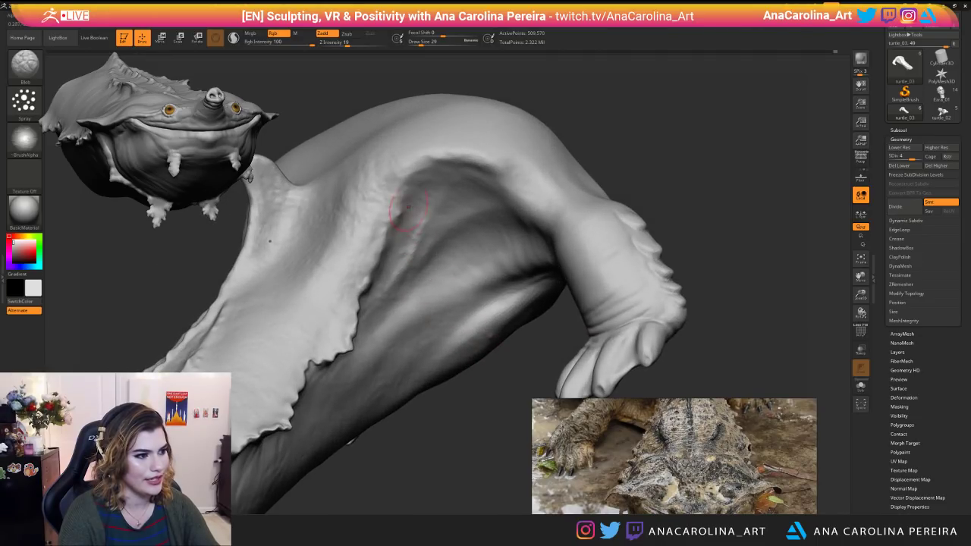
{"action": "left_click_drag", "start_coordinate": [485, 425], "coordinate": [458, 432], "text": "alt"}
{"action": "key", "text": "space"}
{"action": "left_click_drag", "start_coordinate": [488, 294], "coordinate": [483, 295]}
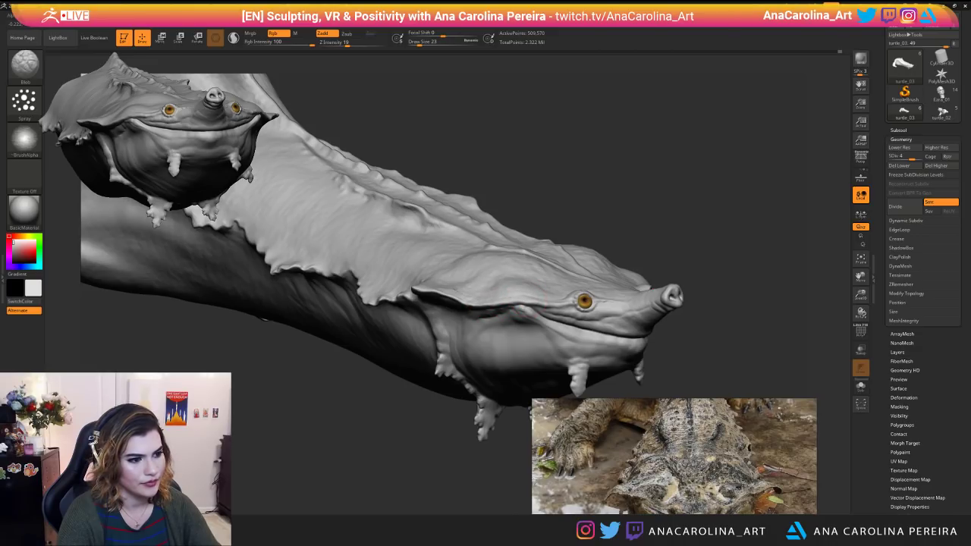
{"action": "left_click_drag", "start_coordinate": [515, 425], "coordinate": [319, 408]}
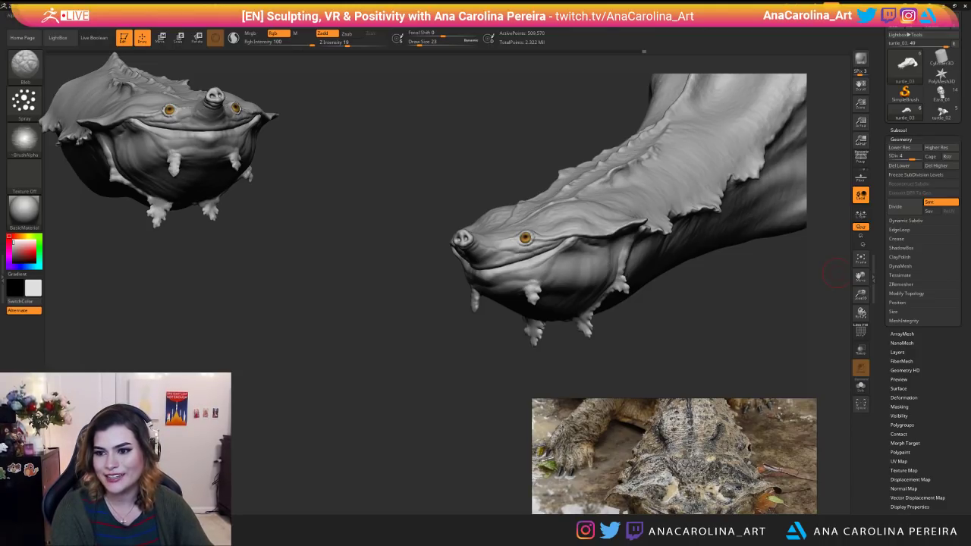
Switch to the browser, view a red-eared slider photo in the image results, and dismiss the browser window.
{"action": "left_click_drag", "start_coordinate": [2, 114], "coordinate": [136, 1]}
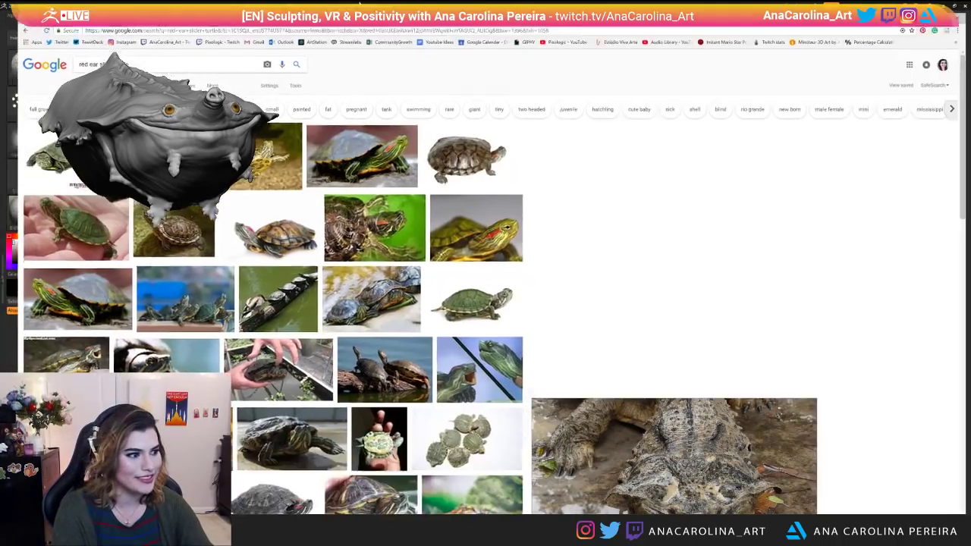
{"action": "left_click", "coordinate": [62, 141]}
{"action": "left_click", "coordinate": [131, 148]}
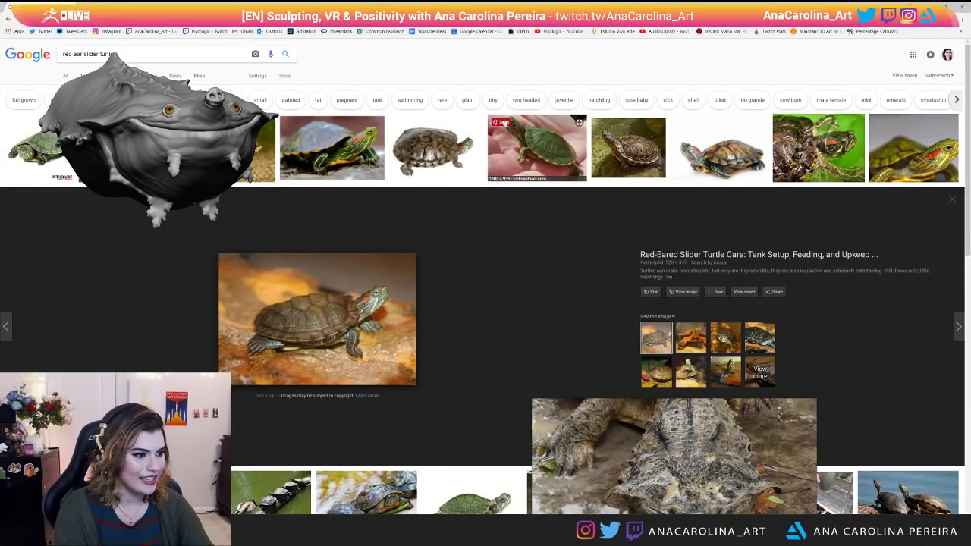
{"action": "key", "text": "super+Down"}
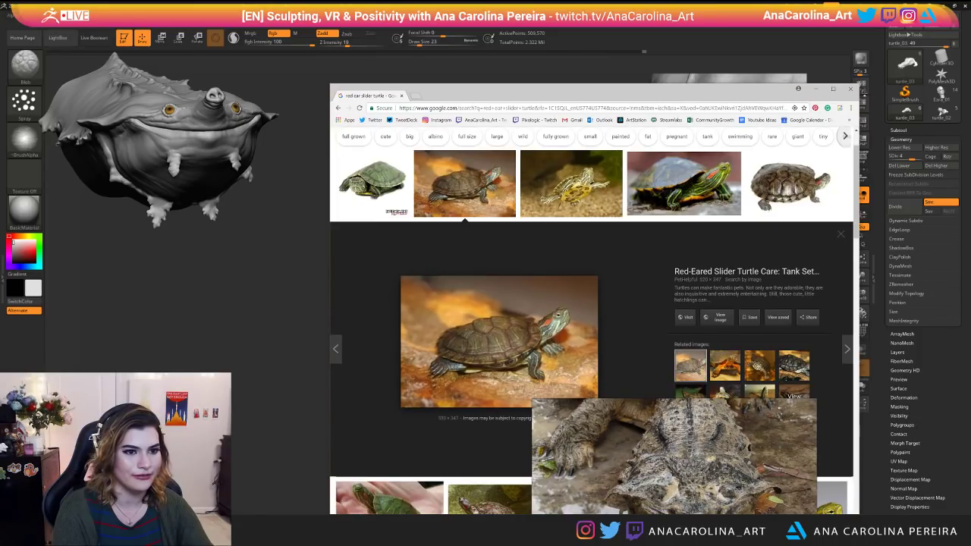
{"action": "left_click", "coordinate": [849, 89]}
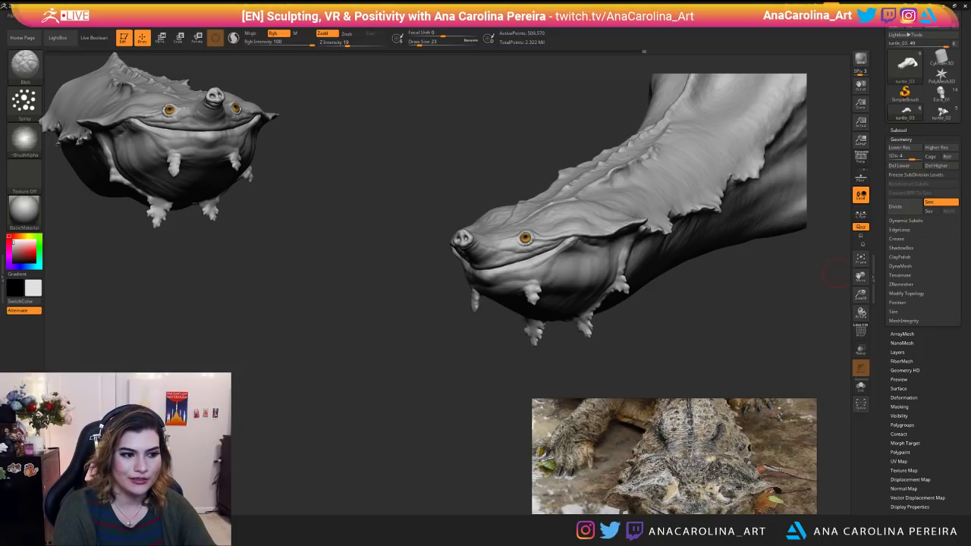
Bring up the close-up reference photo of the mata mata's eyes, snout and mouth.
{"action": "left_click_drag", "start_coordinate": [460, 414], "coordinate": [488, 511]}
{"action": "left_click_drag", "start_coordinate": [497, 414], "coordinate": [391, 443], "text": "alt"}
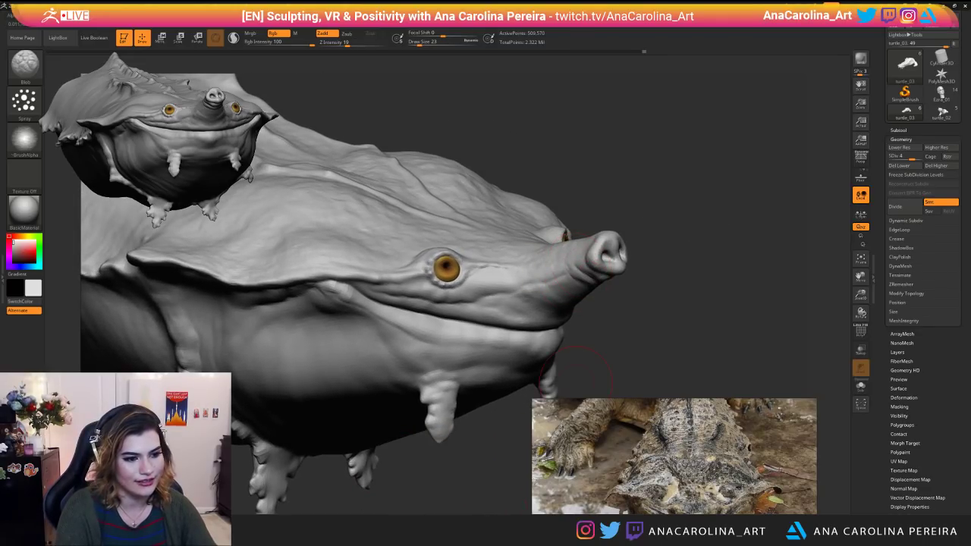
{"action": "double_click", "coordinate": [578, 447]}
{"action": "middle_click_drag", "start_coordinate": [564, 490], "coordinate": [563, 474]}
{"action": "scroll", "coordinate": [563, 475], "scroll_direction": "up", "scroll_amount": 8}
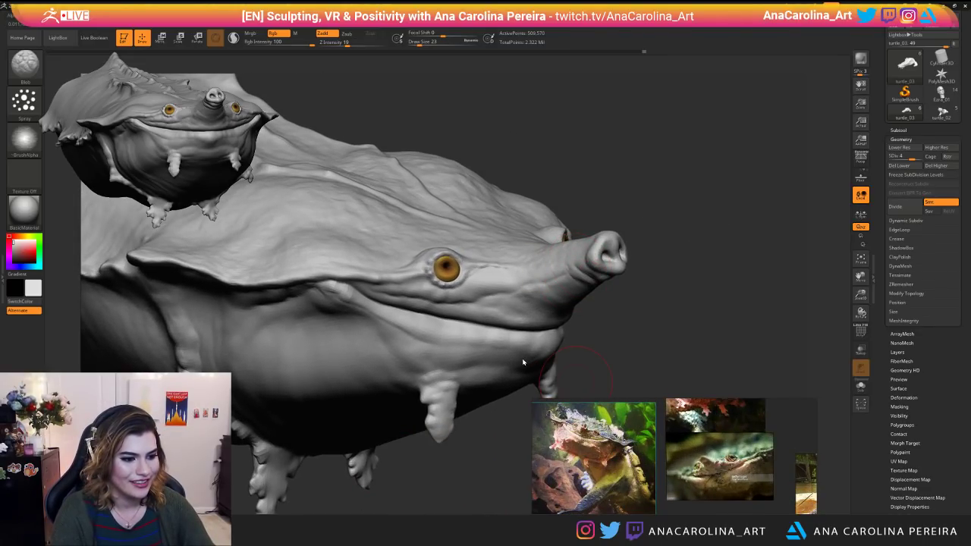
{"action": "scroll", "coordinate": [657, 474], "scroll_direction": "up", "scroll_amount": 2}
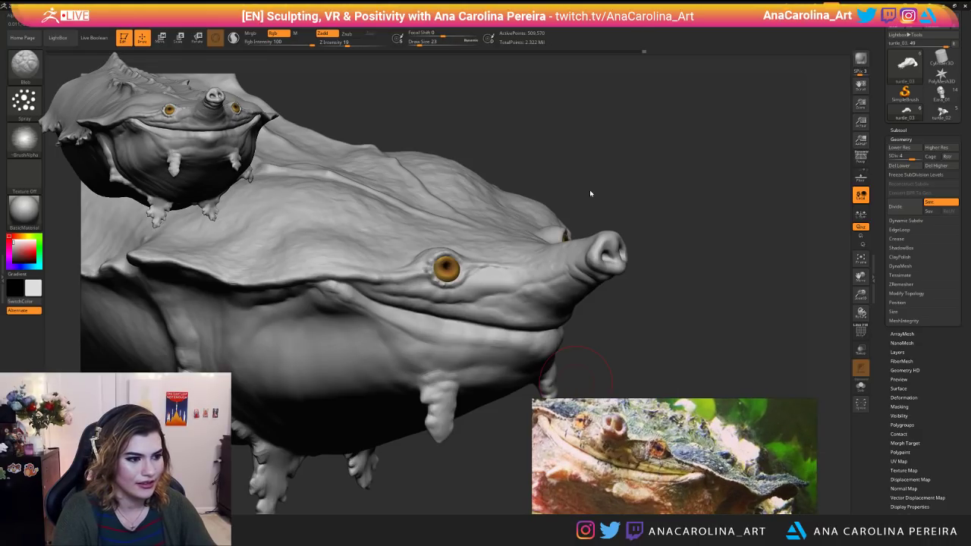
Reduce the Blob brush's draw size to 17, then to 12, for texturing the skin between eye and snout.
{"action": "left_click_drag", "start_coordinate": [591, 195], "coordinate": [585, 199]}
{"action": "key", "text": "space"}
{"action": "left_click_drag", "start_coordinate": [652, 238], "coordinate": [637, 238]}
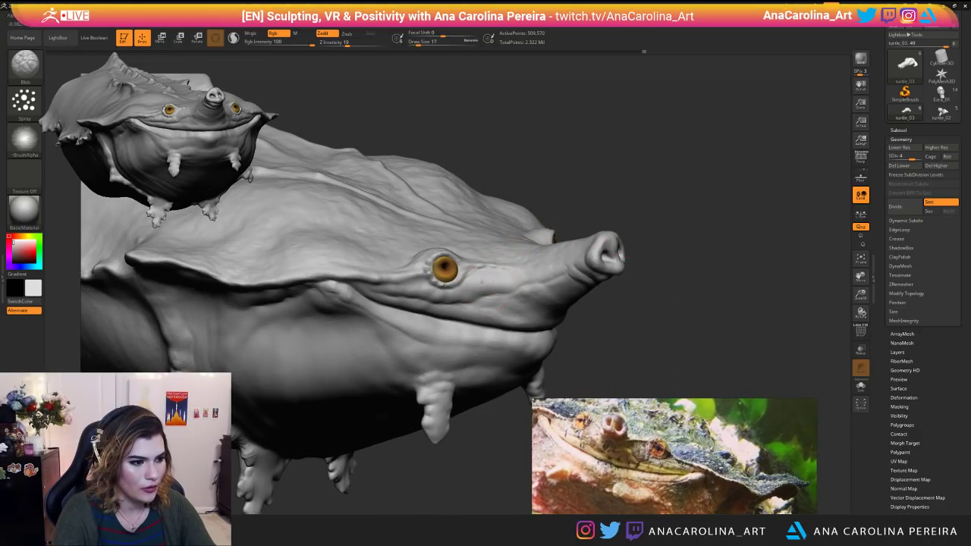
{"action": "key", "text": "space"}
{"action": "left_click_drag", "start_coordinate": [517, 277], "coordinate": [507, 277]}
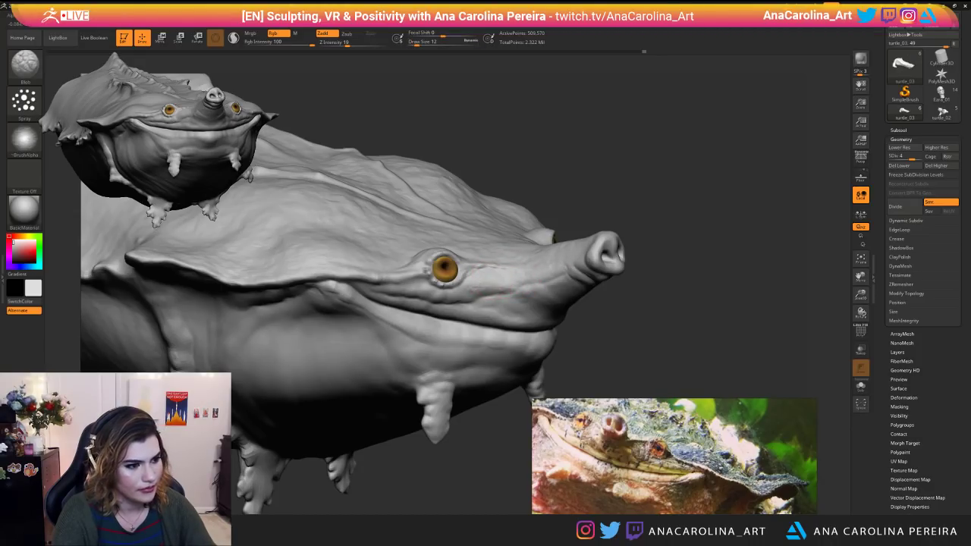
Spray fine skin texture around the eye and along the side of the snout.
{"action": "mouse_move", "coordinate": [509, 316]}
{"action": "left_mouse_down"}
{"action": "mouse_move", "coordinate": [652, 288]}
{"action": "mouse_move", "coordinate": [667, 274]}
{"action": "left_mouse_up"}
{"action": "left_click_drag", "start_coordinate": [531, 296], "coordinate": [568, 299]}
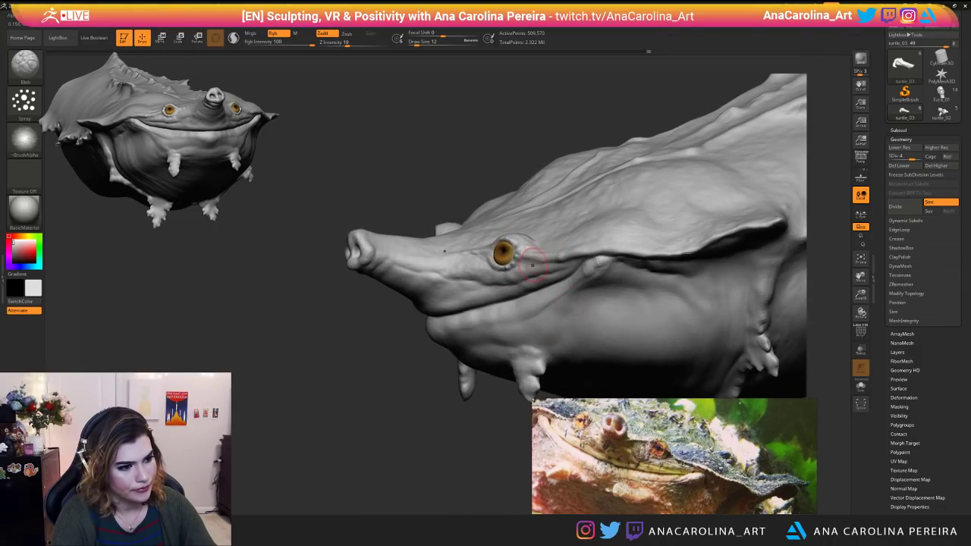
{"action": "left_click_drag", "start_coordinate": [449, 350], "coordinate": [433, 270]}
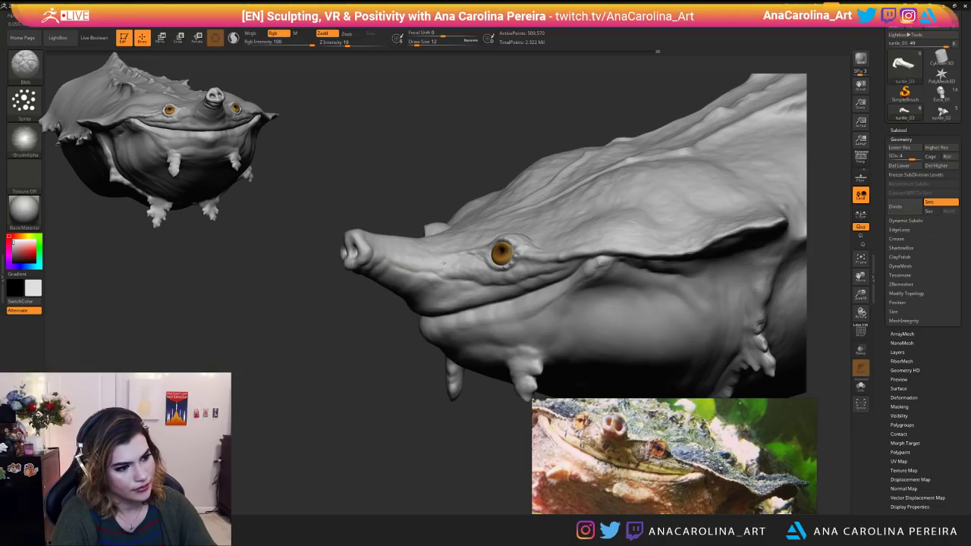
{"action": "mouse_move", "coordinate": [389, 371]}
{"action": "left_mouse_down"}
{"action": "mouse_move", "coordinate": [490, 327]}
{"action": "mouse_move", "coordinate": [490, 409]}
{"action": "left_mouse_up"}
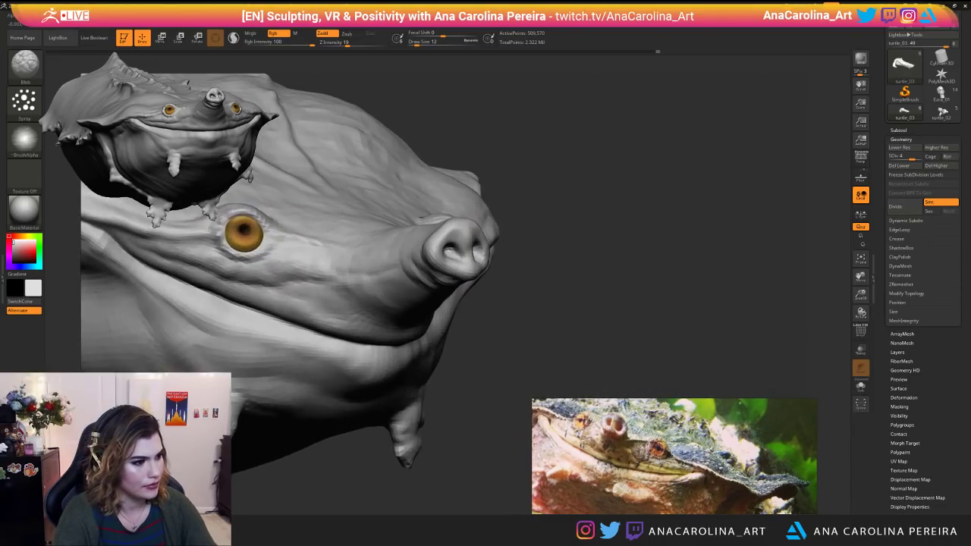
Set the Blob brush's draw size to 7 and refine the small skin bumps between the eye and the snout.
{"action": "mouse_move", "coordinate": [504, 356]}
{"action": "left_mouse_down"}
{"action": "mouse_move", "coordinate": [504, 296]}
{"action": "mouse_move", "coordinate": [629, 311]}
{"action": "mouse_move", "coordinate": [685, 291]}
{"action": "mouse_move", "coordinate": [743, 182]}
{"action": "mouse_move", "coordinate": [672, 167]}
{"action": "mouse_move", "coordinate": [304, 235]}
{"action": "left_mouse_up"}
{"action": "key", "text": "space"}
{"action": "left_click_drag", "start_coordinate": [395, 407], "coordinate": [306, 409], "text": "alt"}
{"action": "left_click_drag", "start_coordinate": [311, 277], "coordinate": [312, 286]}
{"action": "left_click_drag", "start_coordinate": [278, 485], "coordinate": [279, 459]}
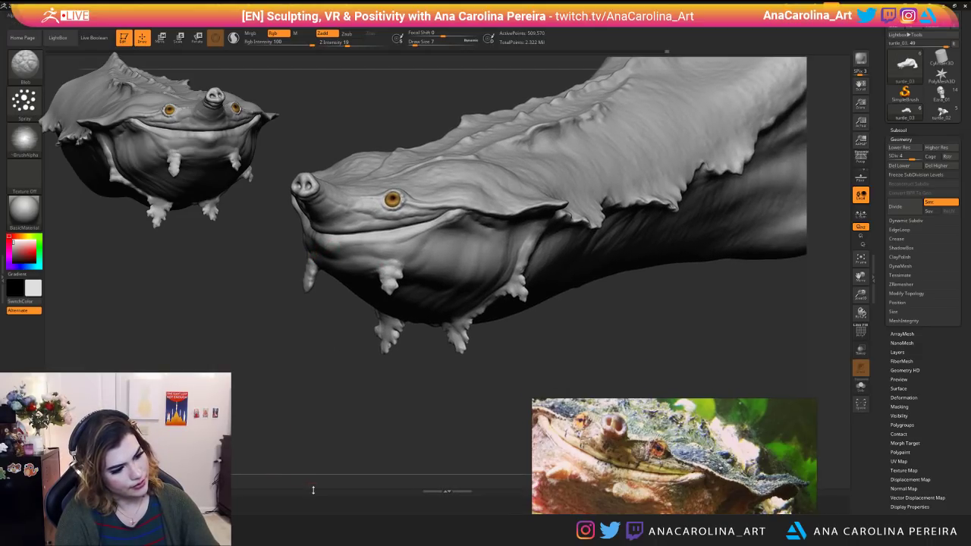
{"action": "mouse_move", "coordinate": [312, 487]}
{"action": "left_mouse_down"}
{"action": "mouse_move", "coordinate": [334, 448]}
{"action": "mouse_move", "coordinate": [394, 409]}
{"action": "mouse_move", "coordinate": [364, 432]}
{"action": "mouse_move", "coordinate": [346, 418]}
{"action": "mouse_move", "coordinate": [493, 493]}
{"action": "left_mouse_up"}
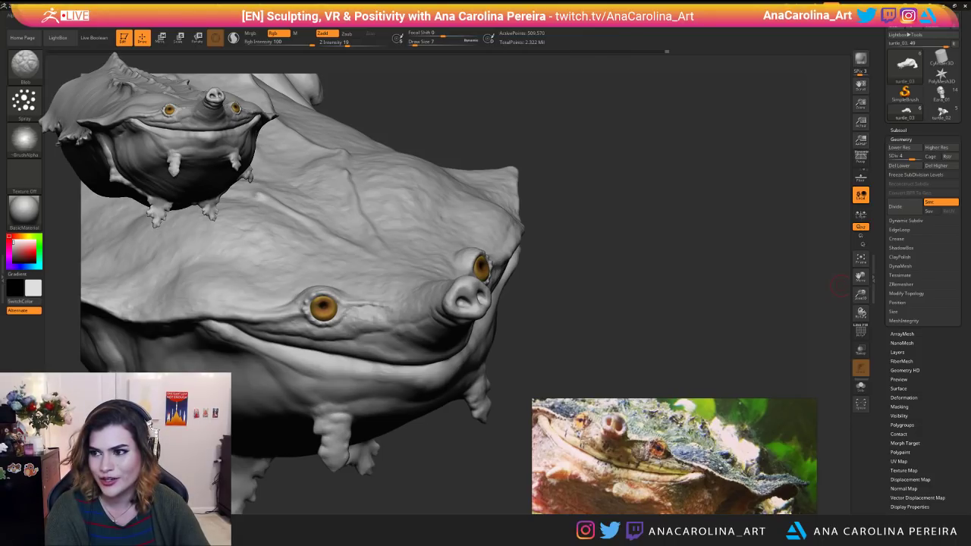
Switch to the browser, examine several alligator snapping turtle photos in the image results, and return to ZBrush.
{"action": "key", "text": "alt+Tab"}
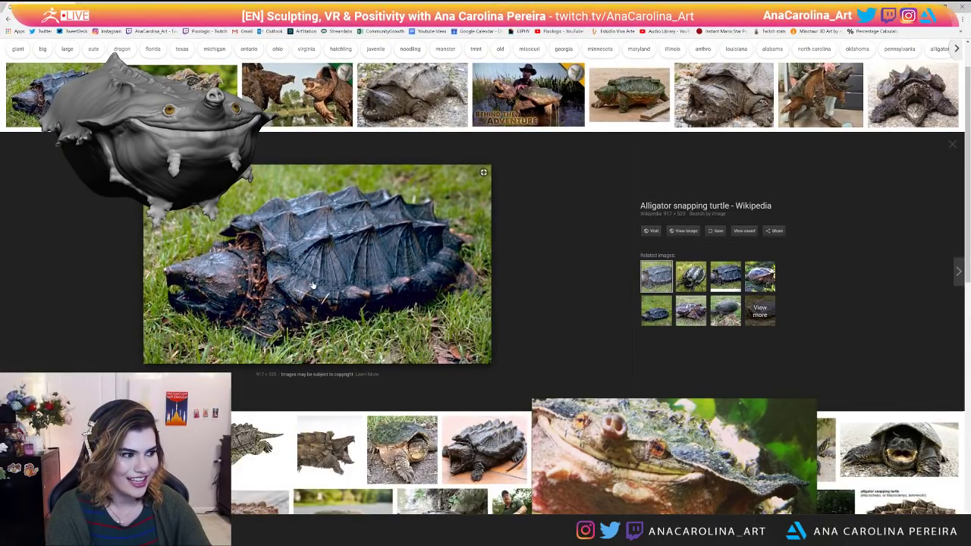
{"action": "scroll", "coordinate": [320, 271], "scroll_direction": "up", "scroll_amount": 1}
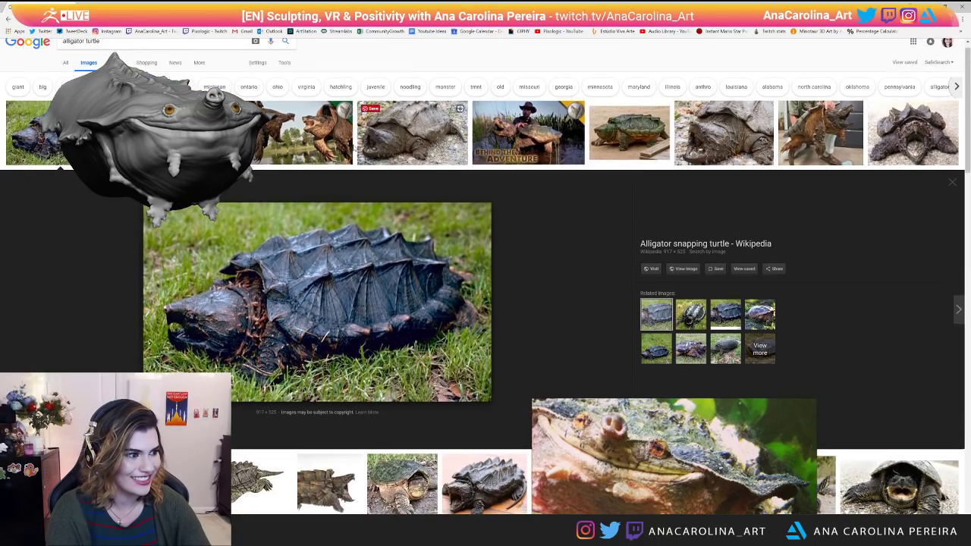
{"action": "left_click", "coordinate": [912, 135]}
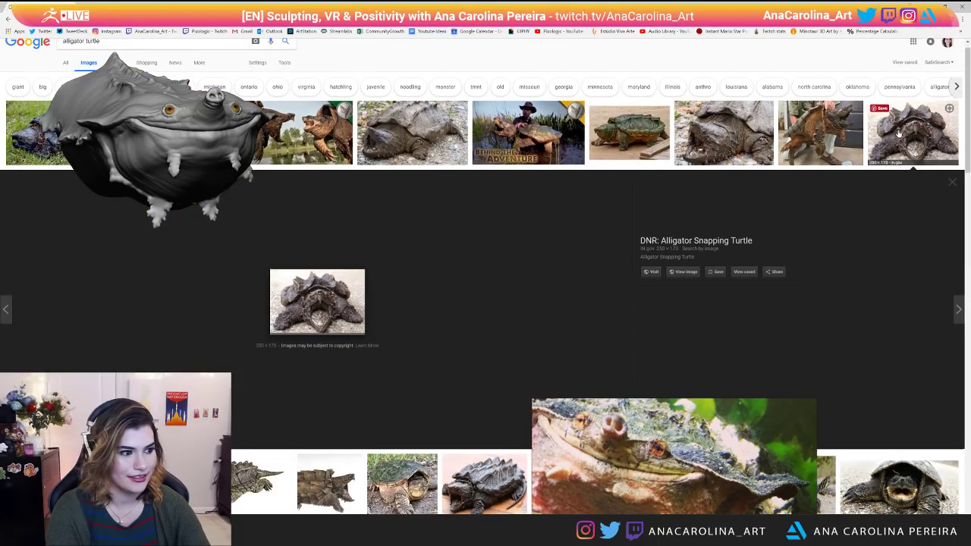
{"action": "scroll", "coordinate": [530, 312], "scroll_direction": "down", "scroll_amount": 1}
{"action": "left_click", "coordinate": [45, 89]}
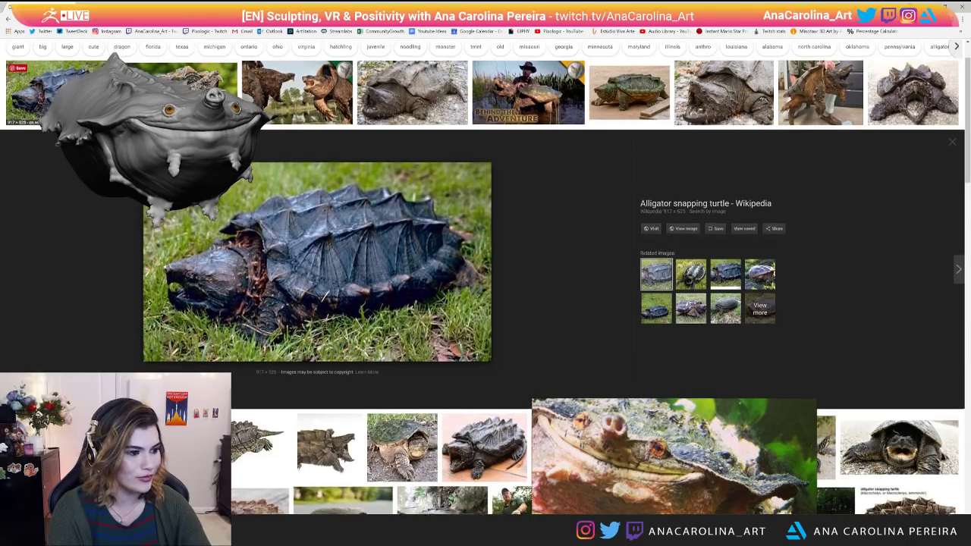
{"action": "scroll", "coordinate": [485, 276], "scroll_direction": "down", "scroll_amount": 4}
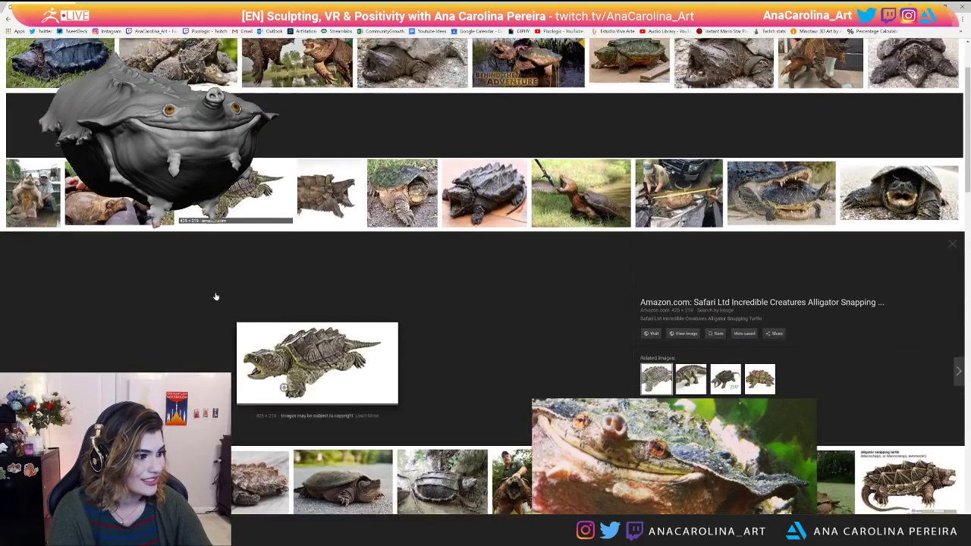
{"action": "left_click", "coordinate": [217, 299]}
{"action": "left_click", "coordinate": [44, 164]}
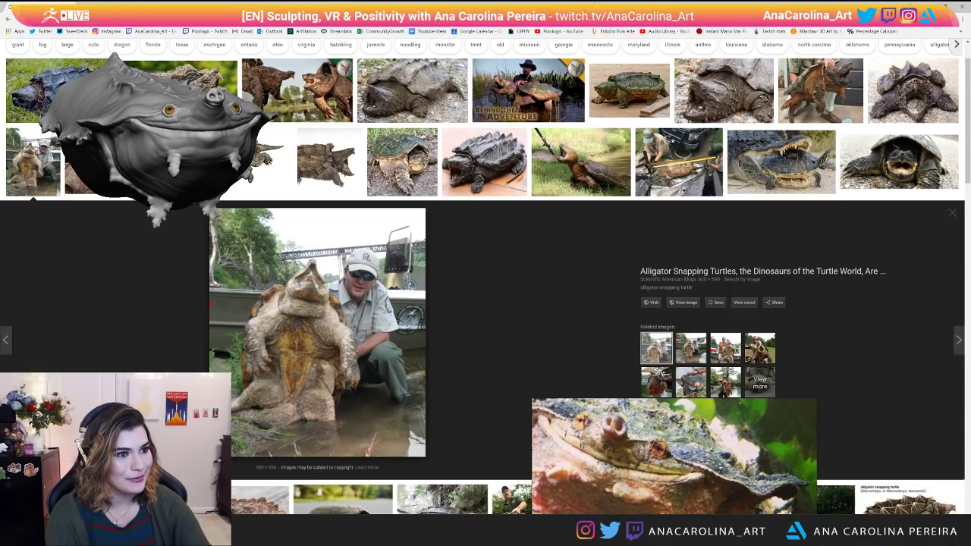
{"action": "key", "text": "alt+Tab"}
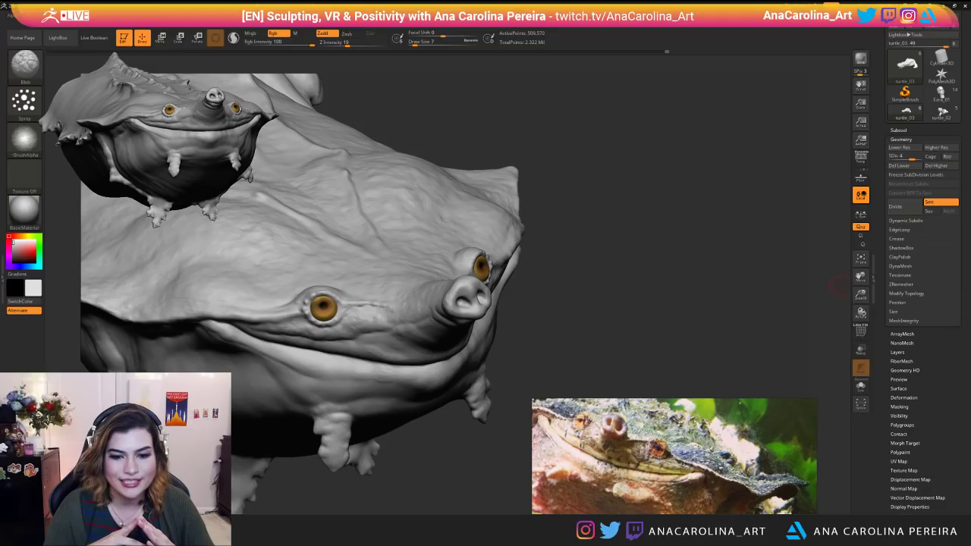
Inspect the turtle's head from both sides and bring up the model's subtool list.
{"action": "left_click_drag", "start_coordinate": [753, 250], "coordinate": [492, 127]}
{"action": "left_click_drag", "start_coordinate": [583, 348], "coordinate": [544, 342], "text": "alt"}
{"action": "left_click", "coordinate": [899, 130]}
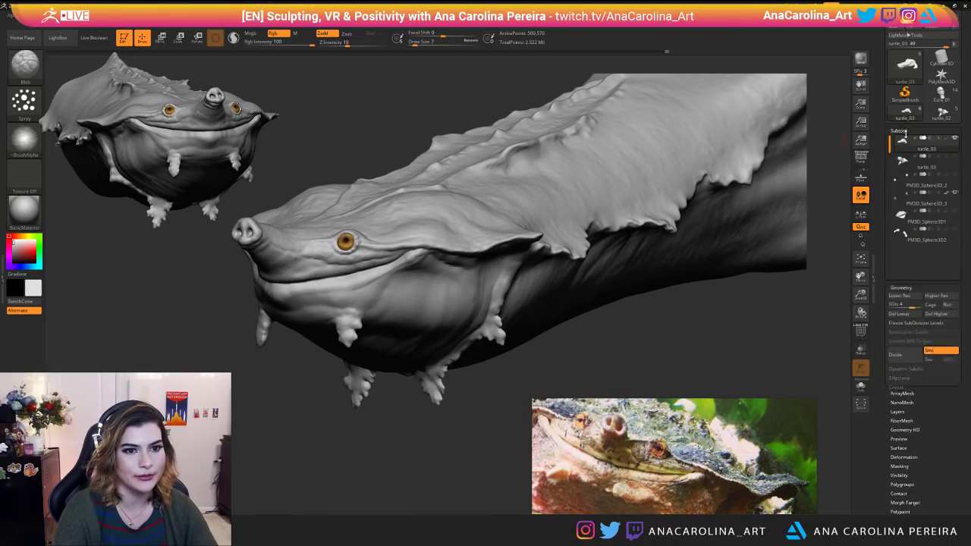
{"action": "mouse_move", "coordinate": [899, 164]}
{"action": "left_click_drag", "start_coordinate": [721, 319], "coordinate": [797, 301]}
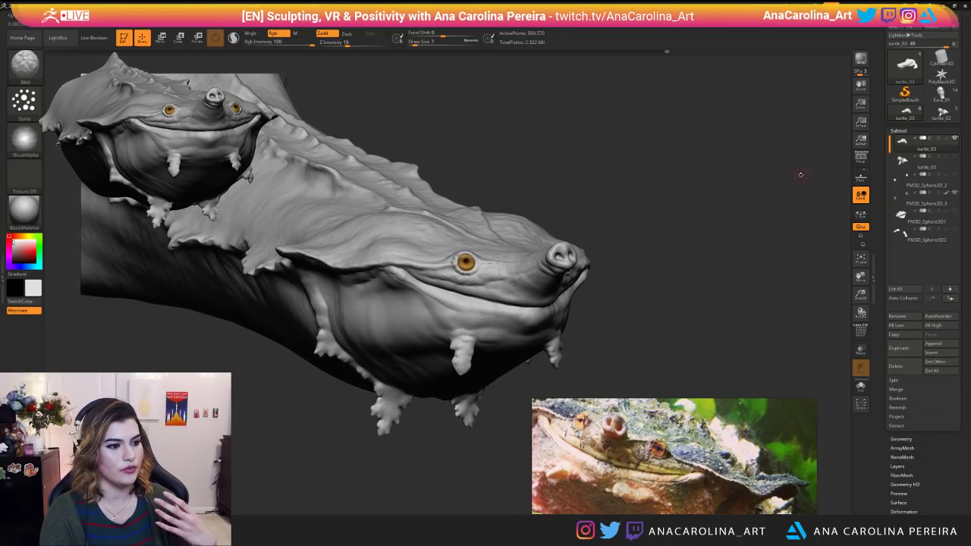
{"action": "left_click_drag", "start_coordinate": [730, 229], "coordinate": [751, 227]}
{"action": "scroll", "coordinate": [881, 129], "scroll_direction": "down", "scroll_amount": 2}
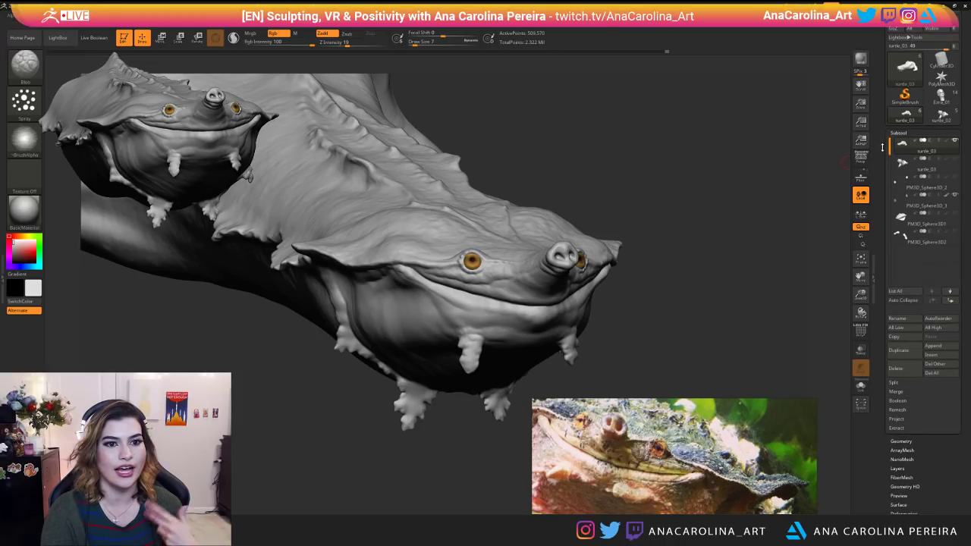
Compare the turtle mesh at subdivision levels 2, 4 and 5.
{"action": "left_click", "coordinate": [901, 424]}
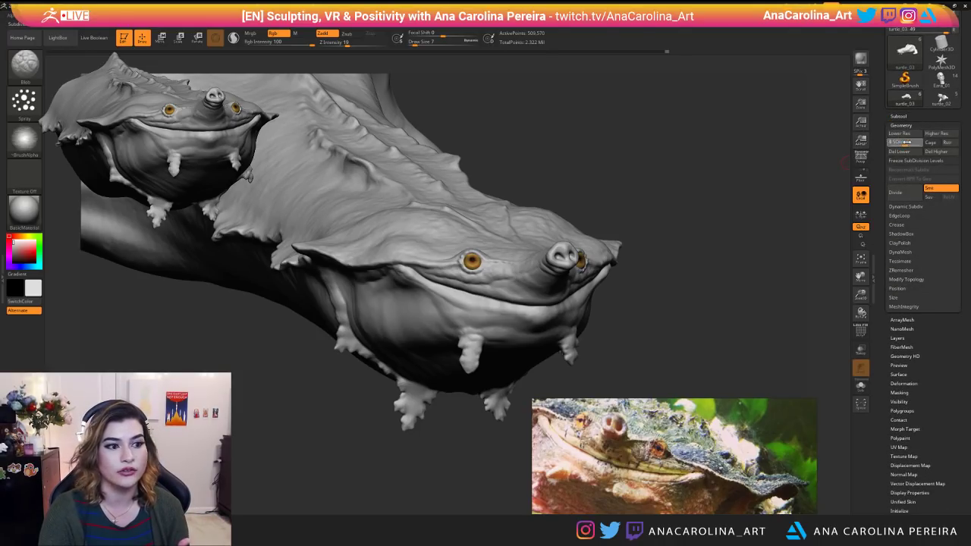
{"action": "left_click_drag", "start_coordinate": [806, 217], "coordinate": [844, 190]}
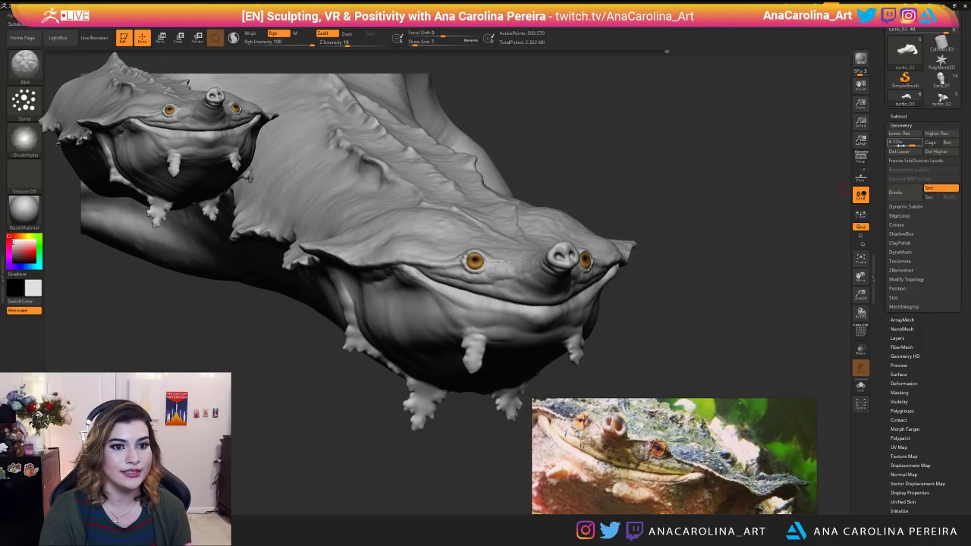
{"action": "left_click", "coordinate": [890, 143]}
{"action": "left_click_drag", "start_coordinate": [728, 274], "coordinate": [800, 303]}
{"action": "left_click", "coordinate": [896, 142]}
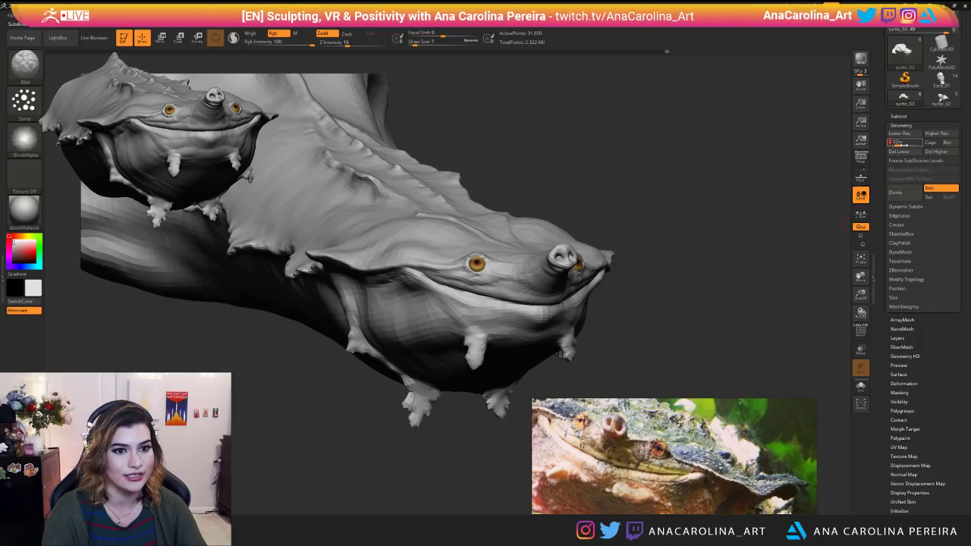
{"action": "left_click", "coordinate": [904, 144]}
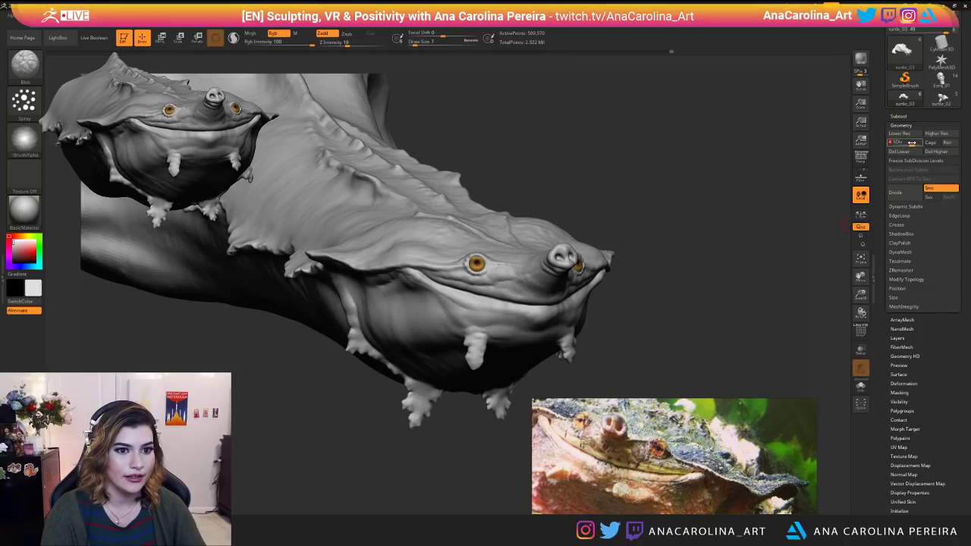
{"action": "left_click", "coordinate": [918, 143]}
{"action": "left_click_drag", "start_coordinate": [840, 247], "coordinate": [797, 266]}
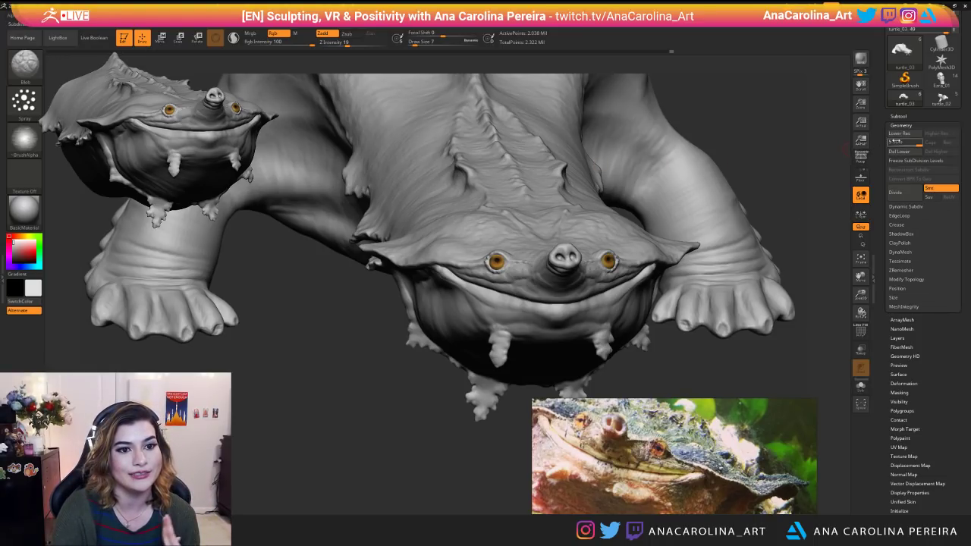
Set the draw size to 87 and try smoothing the skin on top of the turtle's head.
{"action": "left_click_drag", "start_coordinate": [357, 377], "coordinate": [402, 375]}
{"action": "key", "text": "space"}
{"action": "left_click", "coordinate": [418, 244]}
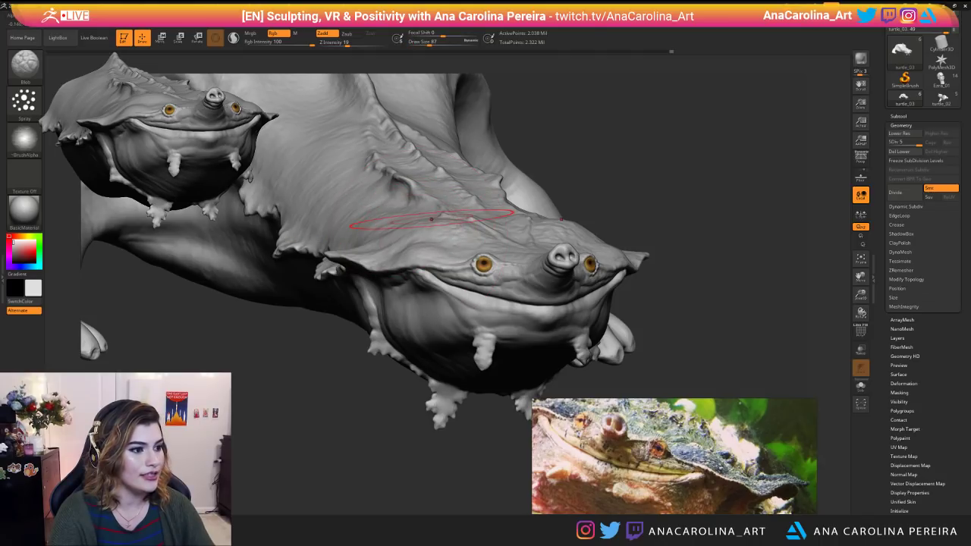
{"action": "left_click_drag", "start_coordinate": [568, 193], "coordinate": [609, 178]}
{"action": "left_click_drag", "start_coordinate": [776, 156], "coordinate": [743, 173]}
{"action": "mouse_move", "coordinate": [424, 220]}
{"action": "left_mouse_down", "text": "shift"}
{"action": "mouse_move", "coordinate": [390, 238]}
{"action": "mouse_move", "coordinate": [372, 222]}
{"action": "left_mouse_up", "text": "shift"}
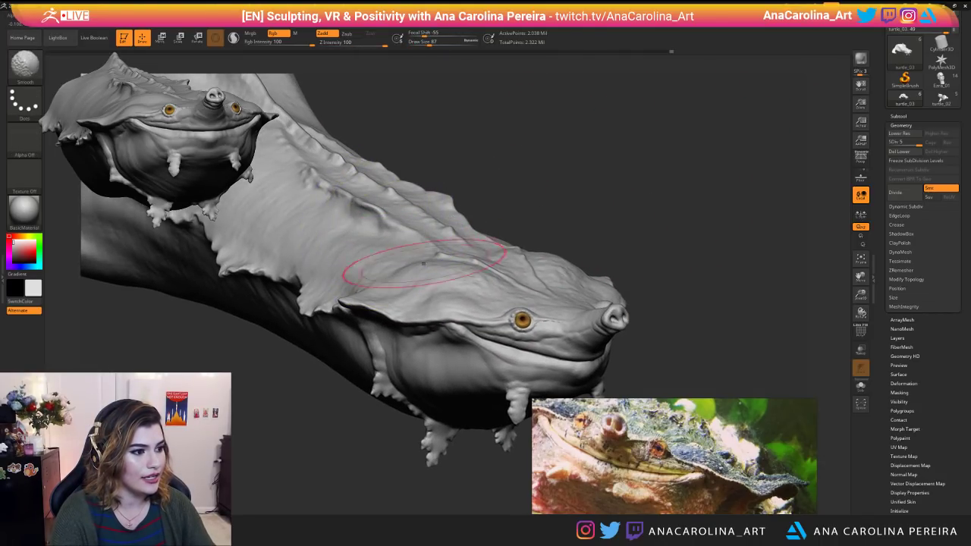
{"action": "right_click_drag", "start_coordinate": [422, 265], "coordinate": [426, 229], "text": "ctrl"}
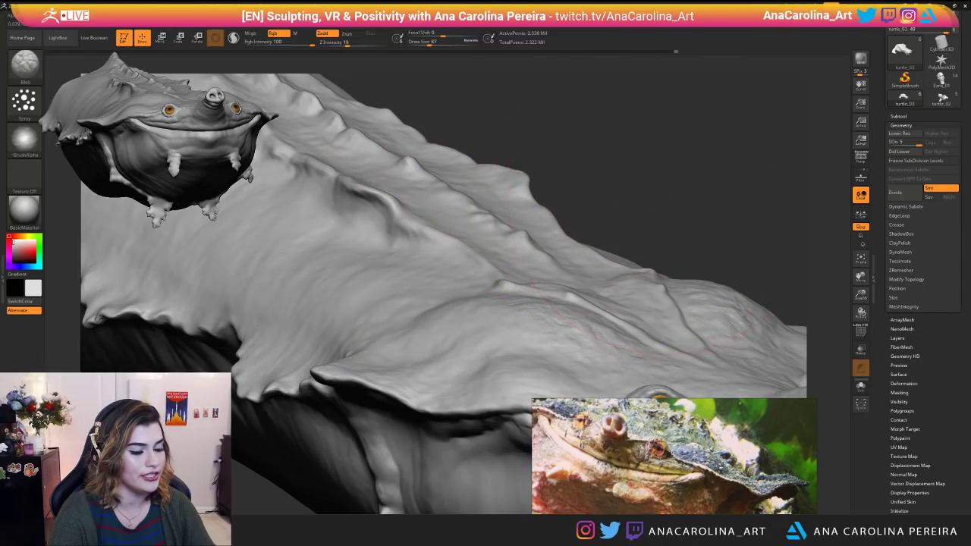
{"action": "key", "text": "ctrl+z"}
Lower the turtle mesh to subdivision level 1 and examine its low-resolution form from the front.
{"action": "left_click_drag", "start_coordinate": [918, 144], "coordinate": [883, 142]}
{"action": "left_click_drag", "start_coordinate": [402, 227], "coordinate": [423, 203], "text": "shift"}
{"action": "mouse_move", "coordinate": [630, 212]}
{"action": "left_mouse_down"}
{"action": "mouse_move", "coordinate": [663, 204]}
{"action": "mouse_move", "coordinate": [605, 198]}
{"action": "left_mouse_up"}
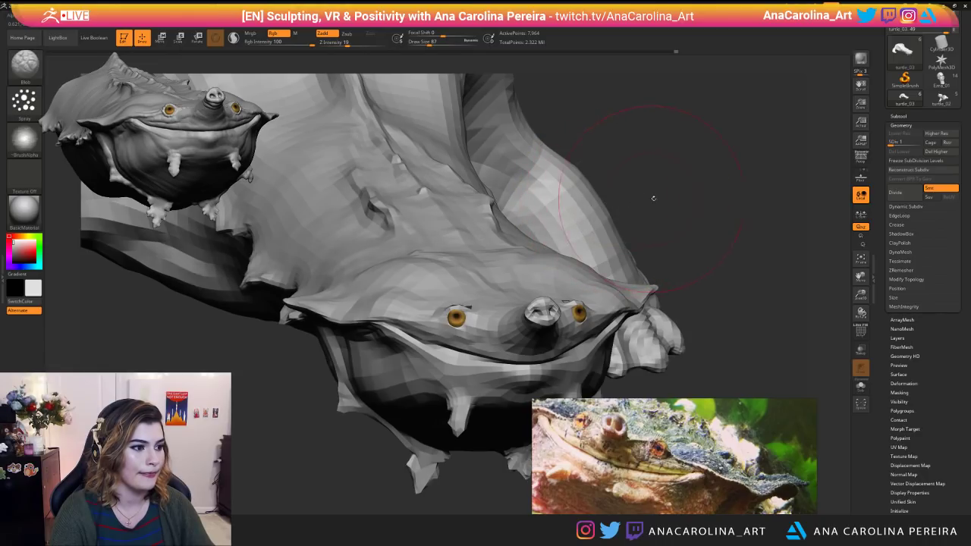
{"action": "right_click_drag", "start_coordinate": [650, 199], "coordinate": [687, 151], "text": "ctrl"}
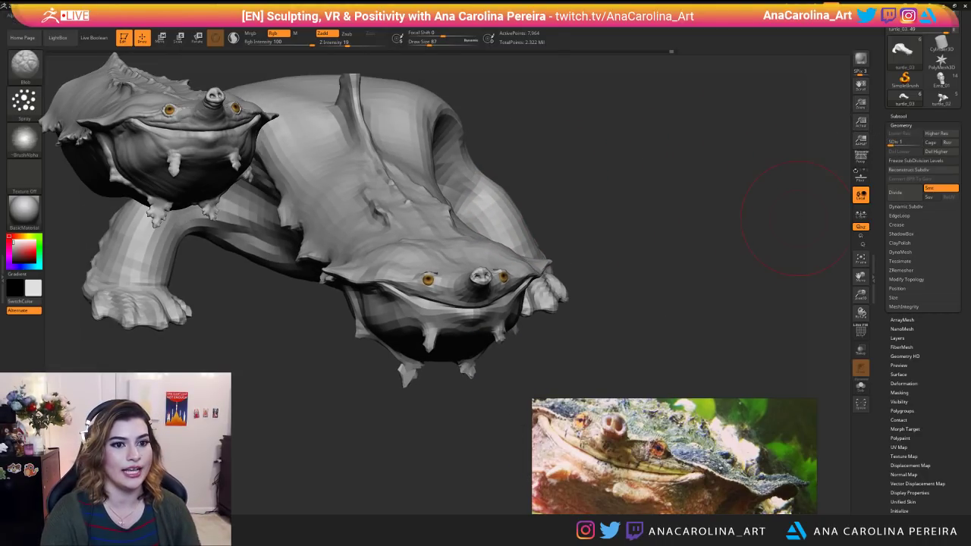
Show the second turtle_03 subtool in place of the subdivided one and set the draw size to 65.
{"action": "left_click", "coordinate": [898, 117]}
{"action": "left_click", "coordinate": [911, 148]}
{"action": "left_click", "coordinate": [953, 125]}
{"action": "mouse_move", "coordinate": [838, 178]}
{"action": "left_mouse_down", "text": "alt"}
{"action": "mouse_move", "coordinate": [728, 231]}
{"action": "mouse_move", "coordinate": [724, 220]}
{"action": "left_mouse_up", "text": "alt"}
{"action": "right_click", "coordinate": [724, 220]}
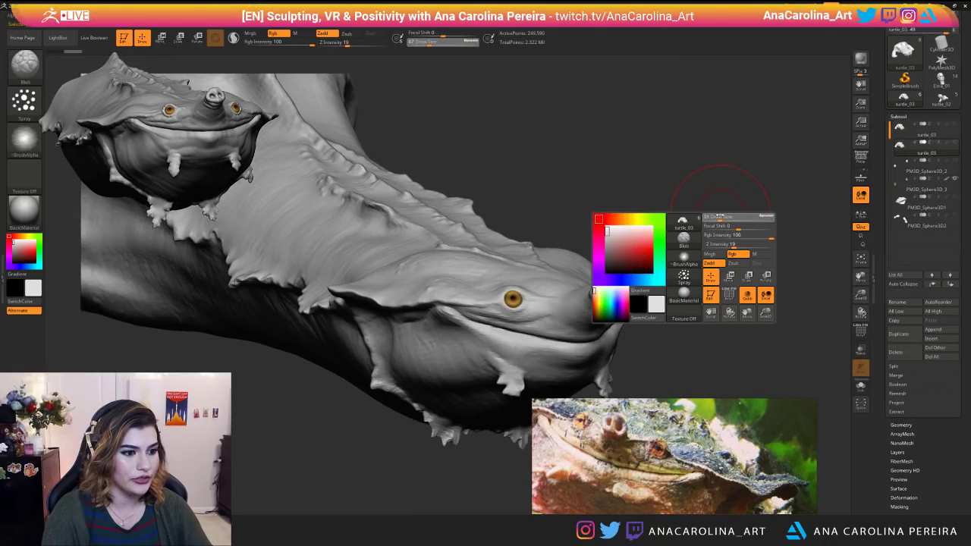
{"action": "left_click", "coordinate": [908, 425]}
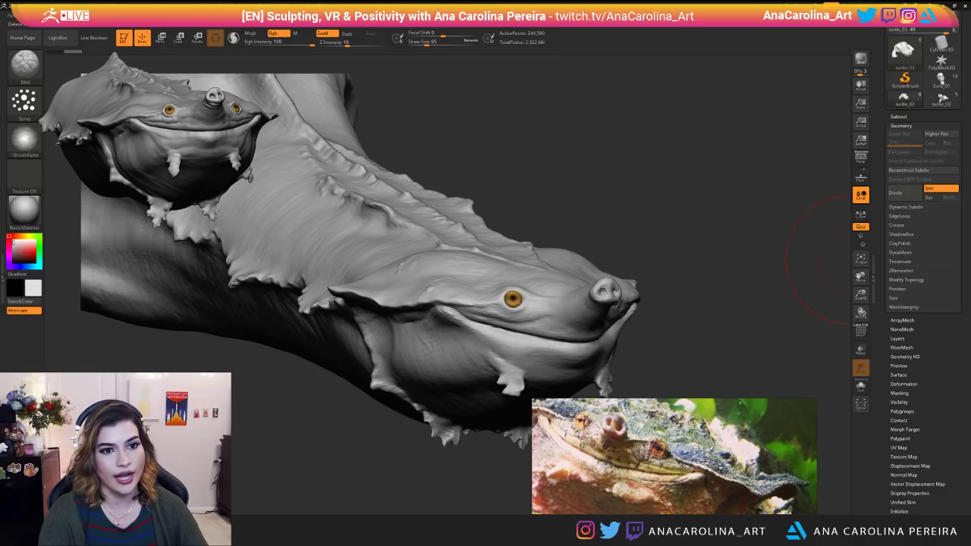
Choose the SnakeHook brush and return to the first turtle_03 subtool at its lowest subdivision level.
{"action": "mouse_move", "coordinate": [634, 205]}
{"action": "left_mouse_down"}
{"action": "mouse_move", "coordinate": [683, 227]}
{"action": "mouse_move", "coordinate": [692, 255]}
{"action": "mouse_move", "coordinate": [680, 217]}
{"action": "mouse_move", "coordinate": [706, 282]}
{"action": "mouse_move", "coordinate": [662, 277]}
{"action": "mouse_move", "coordinate": [624, 294]}
{"action": "left_mouse_up"}
{"action": "mouse_move", "coordinate": [634, 367]}
{"action": "left_mouse_down"}
{"action": "mouse_move", "coordinate": [599, 319]}
{"action": "mouse_move", "coordinate": [541, 288]}
{"action": "left_mouse_up"}
{"action": "key", "text": "b"}
{"action": "key", "text": "s"}
{"action": "key", "text": "h"}
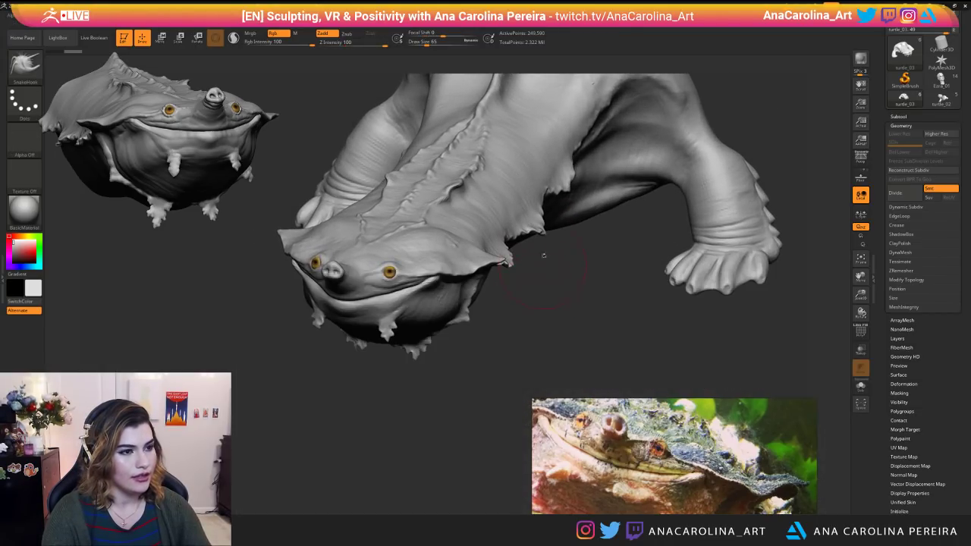
{"action": "key", "text": "ctrl+s"}
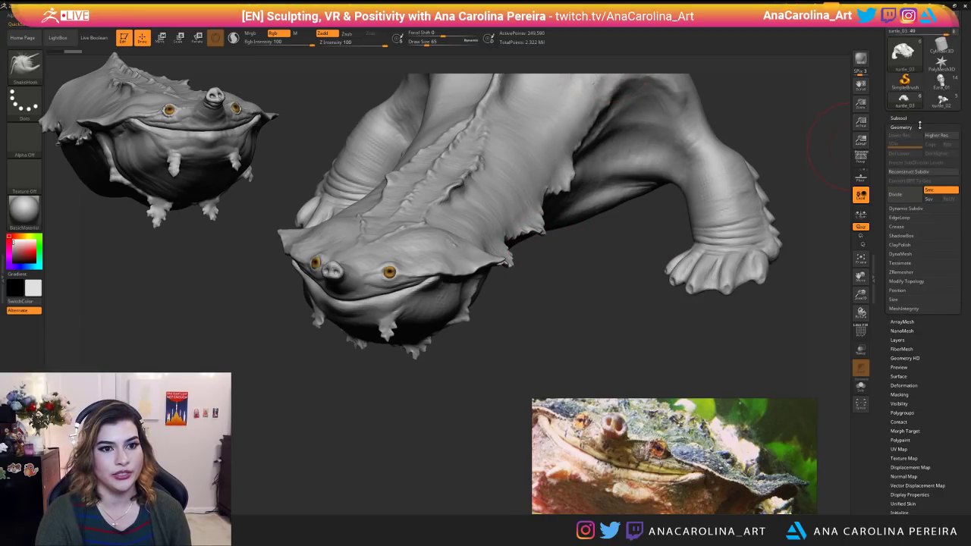
{"action": "left_click", "coordinate": [898, 117]}
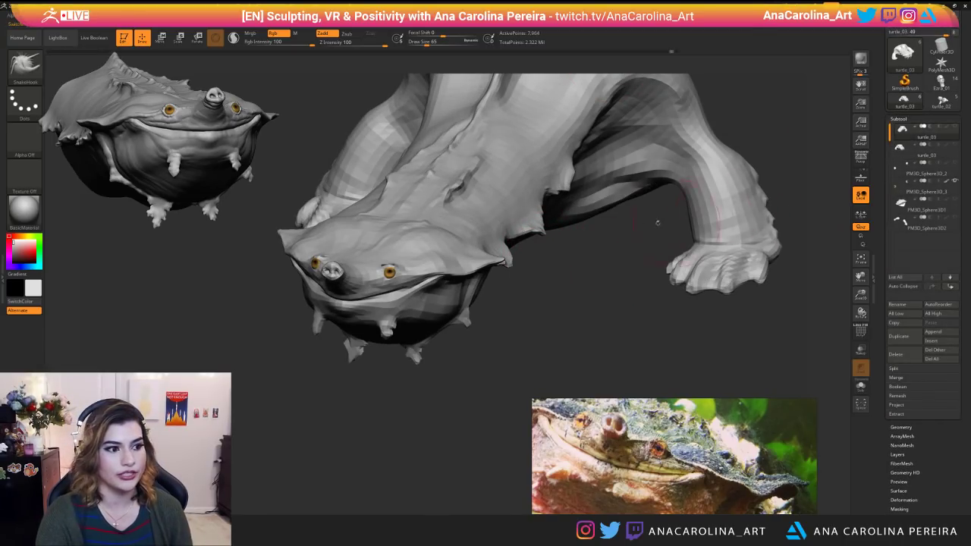
{"action": "key", "text": "shift+d"}
Pull a long spike out of the low-resolution neck frill with SnakeHook, stretching its polygons with the wireframe displayed.
{"action": "left_click_drag", "start_coordinate": [516, 216], "coordinate": [639, 357]}
{"action": "left_click_drag", "start_coordinate": [721, 357], "coordinate": [667, 326]}
{"action": "left_click_drag", "start_coordinate": [590, 358], "coordinate": [643, 365]}
{"action": "left_click_drag", "start_coordinate": [622, 326], "coordinate": [639, 305]}
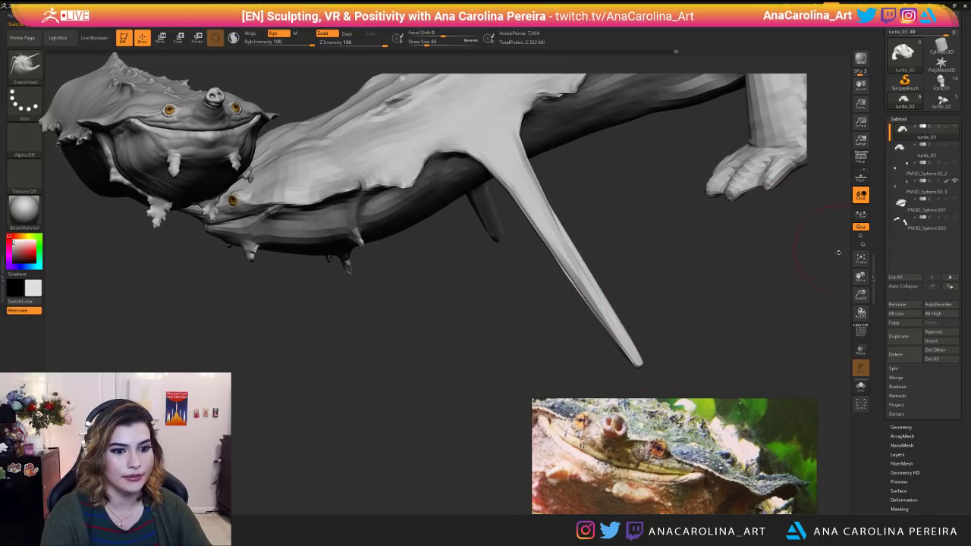
{"action": "left_click", "coordinate": [861, 331]}
{"action": "left_click_drag", "start_coordinate": [819, 318], "coordinate": [758, 281]}
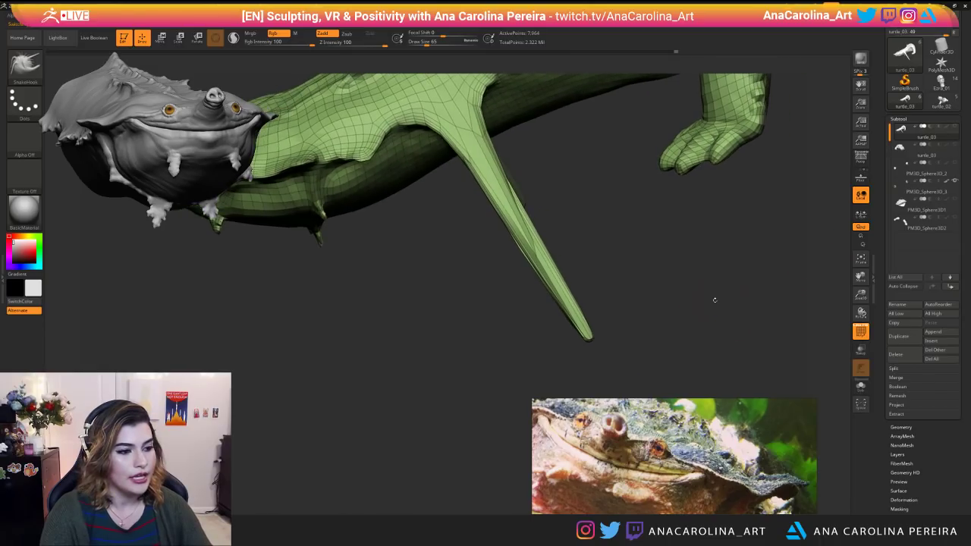
{"action": "left_click_drag", "start_coordinate": [540, 266], "coordinate": [501, 244]}
{"action": "mouse_move", "coordinate": [559, 282]}
{"action": "left_mouse_down"}
{"action": "mouse_move", "coordinate": [531, 265]}
{"action": "mouse_move", "coordinate": [584, 288]}
{"action": "mouse_move", "coordinate": [599, 280]}
{"action": "mouse_move", "coordinate": [663, 292]}
{"action": "left_mouse_up"}
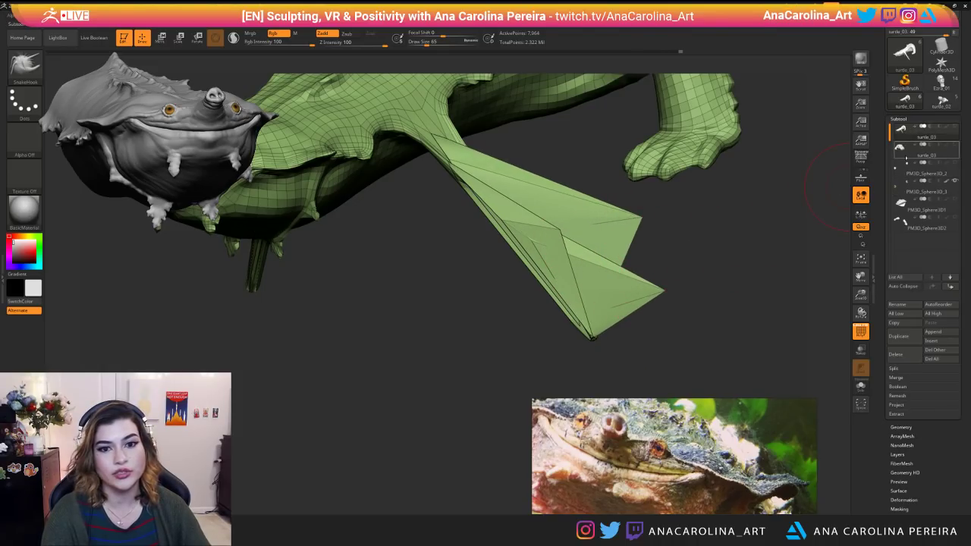
Undo all SnakeHook strokes on the low-resolution turtle's neck frill.
{"action": "key", "text": "ctrl+z"}
{"action": "key", "text": "ctrl+z"}
{"action": "key", "text": "ctrl+z"}
{"action": "key", "text": "ctrl+z"}
{"action": "key", "text": "ctrl+z"}
{"action": "key", "text": "ctrl+z"}
{"action": "key", "text": "ctrl+z"}
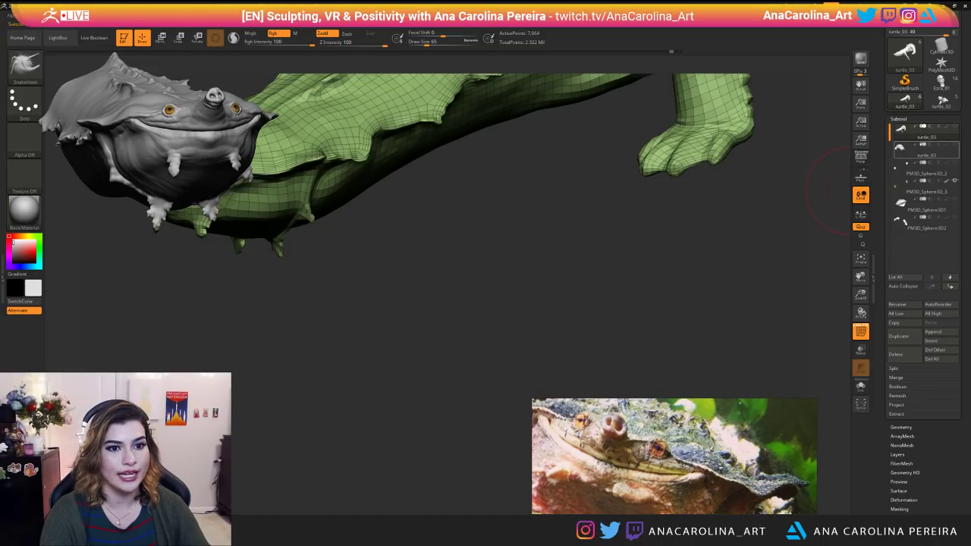
Switch to the second turtle_03 subtool and pull a long spike from its neck frill at draw size 41.
{"action": "left_click", "coordinate": [925, 149]}
{"action": "left_click_drag", "start_coordinate": [684, 258], "coordinate": [656, 348], "text": "alt"}
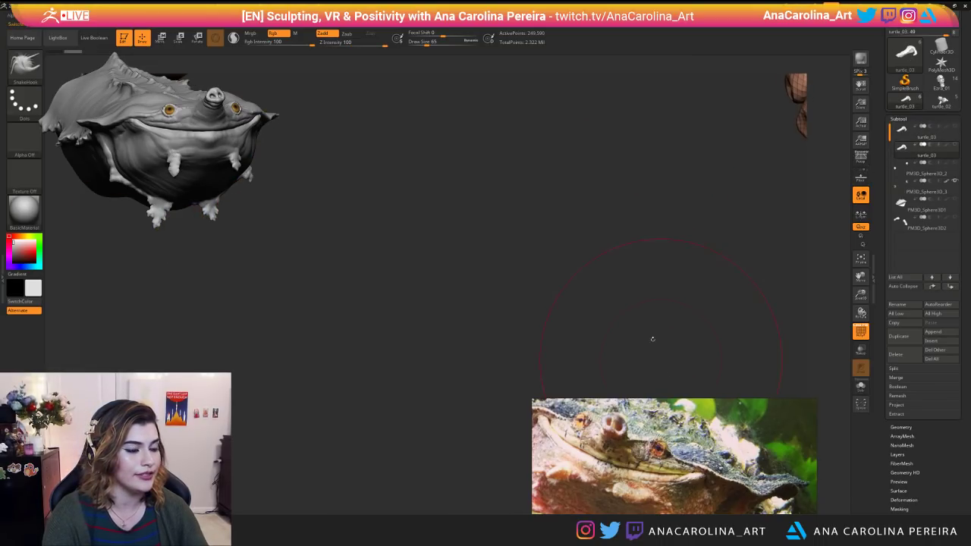
{"action": "mouse_move", "coordinate": [590, 264]}
{"action": "left_mouse_down", "text": "alt"}
{"action": "mouse_move", "coordinate": [685, 303]}
{"action": "mouse_move", "coordinate": [681, 285]}
{"action": "mouse_move", "coordinate": [671, 289]}
{"action": "left_mouse_up", "text": "alt"}
{"action": "key", "text": "space"}
{"action": "mouse_move", "coordinate": [713, 371]}
{"action": "left_mouse_down", "text": "alt"}
{"action": "mouse_move", "coordinate": [488, 228]}
{"action": "mouse_move", "coordinate": [500, 235]}
{"action": "left_mouse_up", "text": "alt"}
{"action": "mouse_move", "coordinate": [448, 163]}
{"action": "left_mouse_down"}
{"action": "mouse_move", "coordinate": [665, 386]}
{"action": "mouse_move", "coordinate": [720, 388]}
{"action": "left_mouse_up"}
{"action": "left_click_drag", "start_coordinate": [683, 250], "coordinate": [653, 214]}
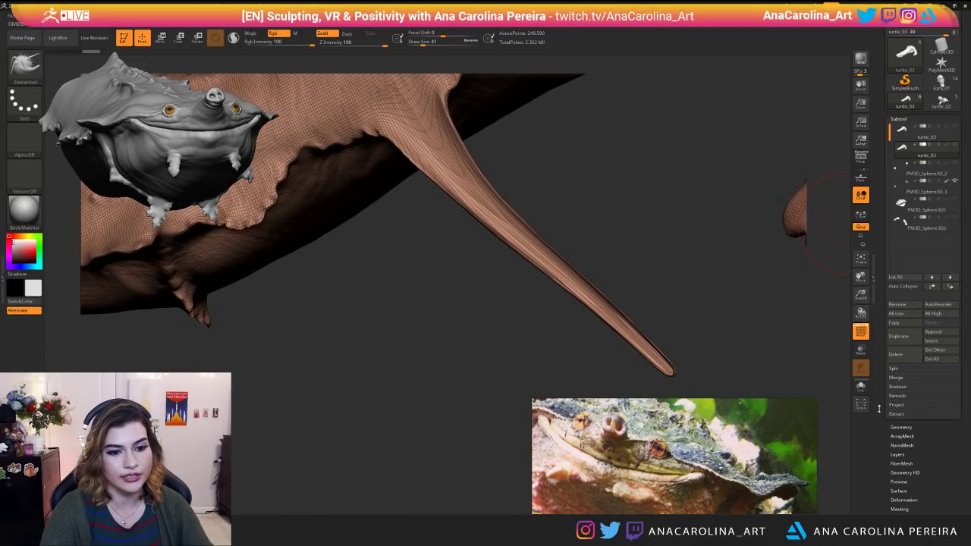
Try to remesh the stretched turtle with DynaMesh at resolution 512.
{"action": "left_click", "coordinate": [901, 427]}
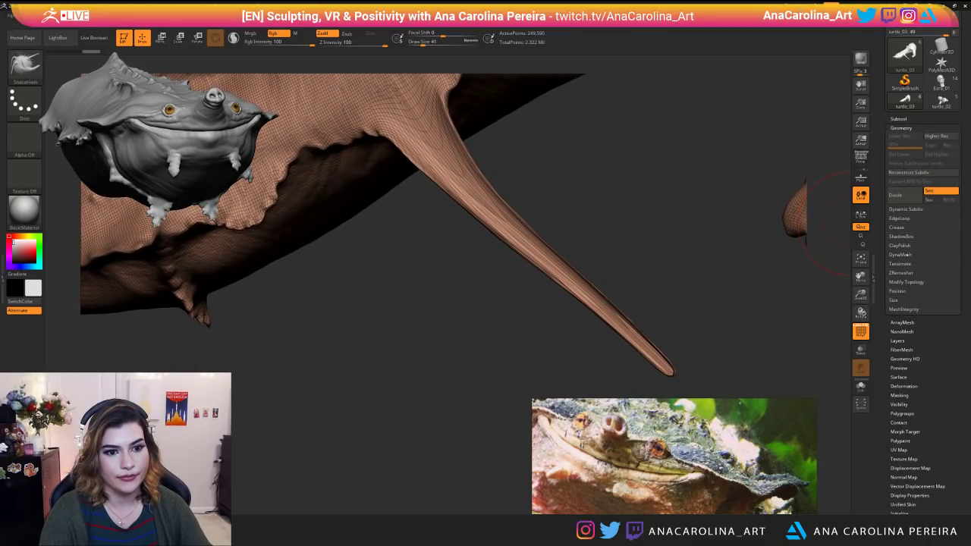
{"action": "left_click", "coordinate": [908, 256]}
{"action": "key", "text": "ctrl"}
{"action": "left_click_drag", "start_coordinate": [688, 269], "coordinate": [707, 313], "text": "ctrl"}
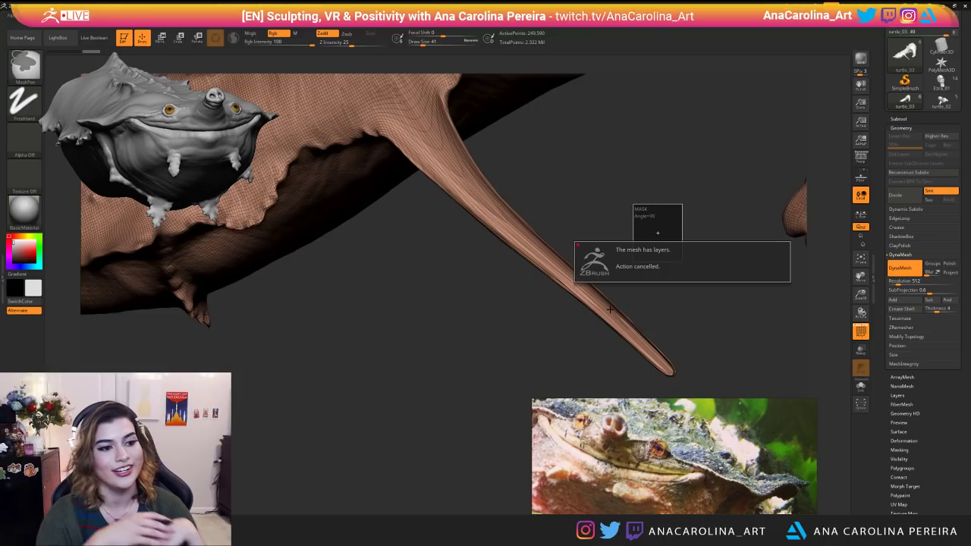
Bake all of the mesh's layers and remesh the stretched spike with DynaMesh.
{"action": "left_click", "coordinate": [897, 395]}
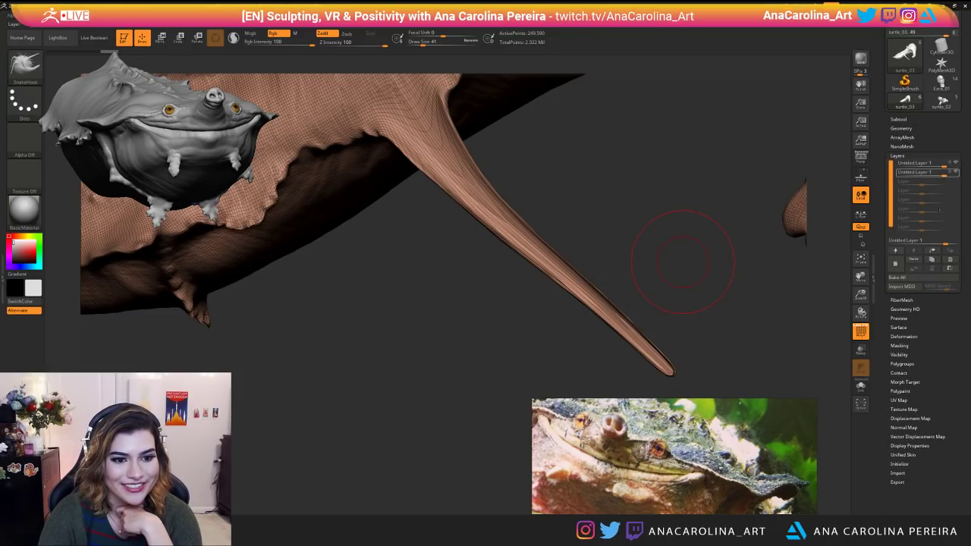
{"action": "left_click", "coordinate": [900, 277]}
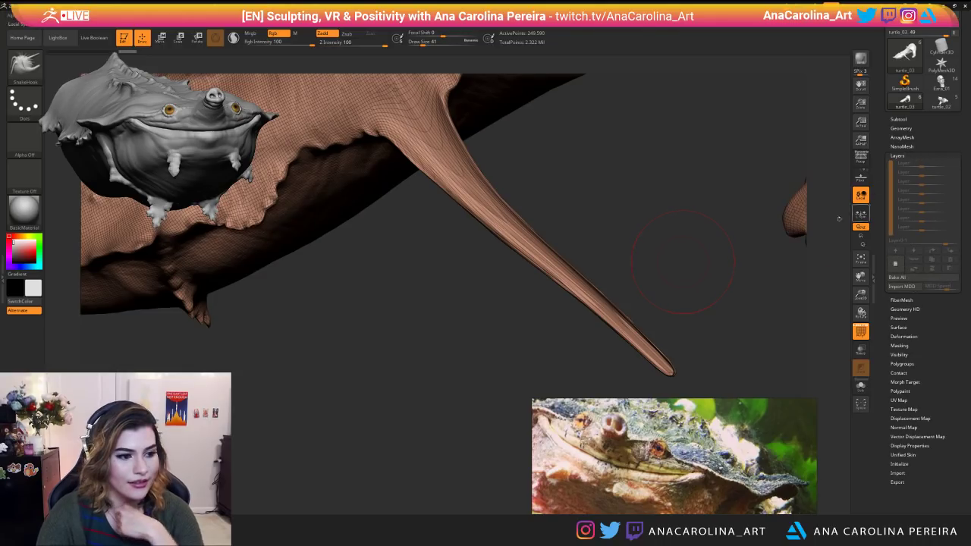
{"action": "key", "text": "ctrl"}
{"action": "key", "text": "ctrl+z"}
{"action": "key", "text": "ctrl+z"}
{"action": "key", "text": "ctrl+z"}
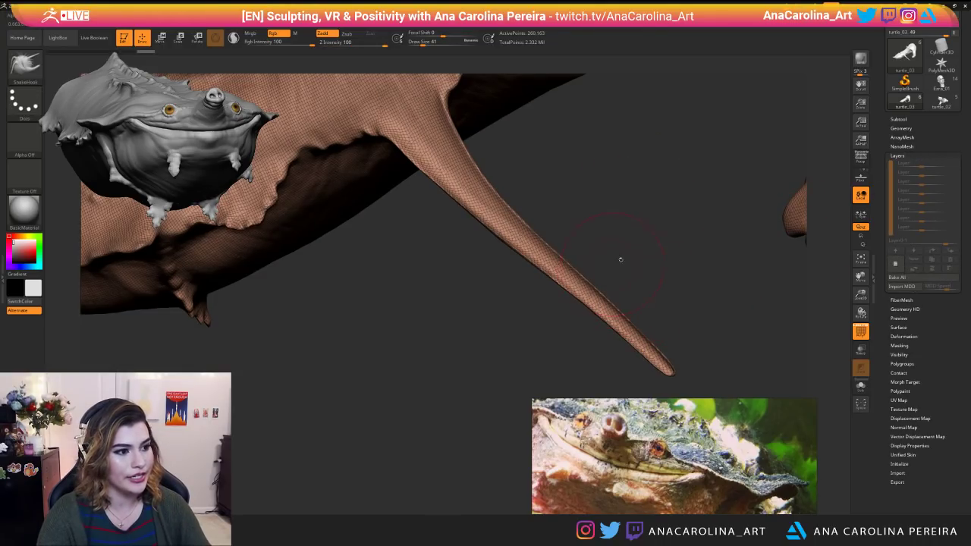
Pull the spike's tip farther out with SnakeHook into a long, wavy tentacle.
{"action": "mouse_move", "coordinate": [541, 307]}
{"action": "left_mouse_down"}
{"action": "mouse_move", "coordinate": [567, 303]}
{"action": "mouse_move", "coordinate": [616, 254]}
{"action": "left_mouse_up"}
{"action": "left_click_drag", "start_coordinate": [636, 296], "coordinate": [656, 276]}
{"action": "left_click_drag", "start_coordinate": [676, 307], "coordinate": [692, 297]}
{"action": "mouse_move", "coordinate": [651, 277]}
{"action": "left_mouse_down"}
{"action": "mouse_move", "coordinate": [661, 268]}
{"action": "mouse_move", "coordinate": [639, 271]}
{"action": "mouse_move", "coordinate": [682, 326]}
{"action": "mouse_move", "coordinate": [644, 273]}
{"action": "mouse_move", "coordinate": [589, 366]}
{"action": "left_mouse_up"}
Undo the tentacle strokes, the remeshing and the layer baking on the second turtle_03 subtool.
{"action": "key", "text": "ctrl+z"}
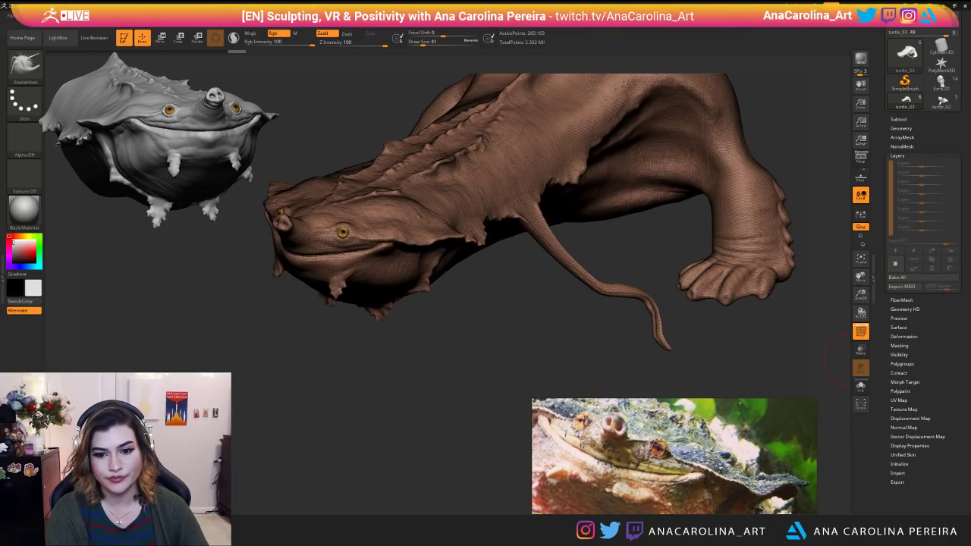
{"action": "key", "text": "ctrl+z"}
{"action": "key", "text": "ctrl+z"}
{"action": "key", "text": "ctrl+z"}
{"action": "key", "text": "ctrl+z"}
{"action": "key", "text": "ctrl+z"}
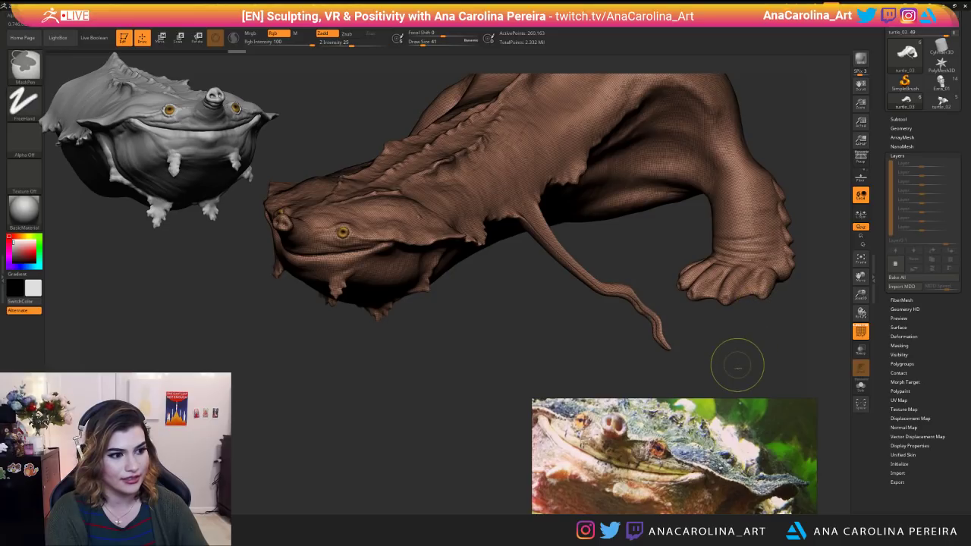
{"action": "key", "text": "ctrl+z"}
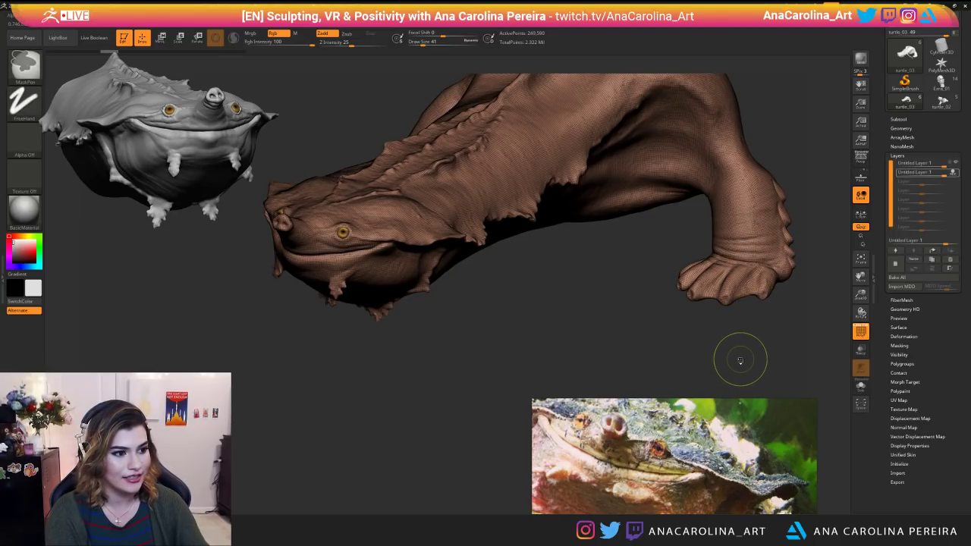
Return to the first turtle_03 subtool and view its low-resolution wireframe from the front.
{"action": "left_click_drag", "start_coordinate": [739, 355], "coordinate": [830, 216]}
{"action": "left_click", "coordinate": [901, 119]}
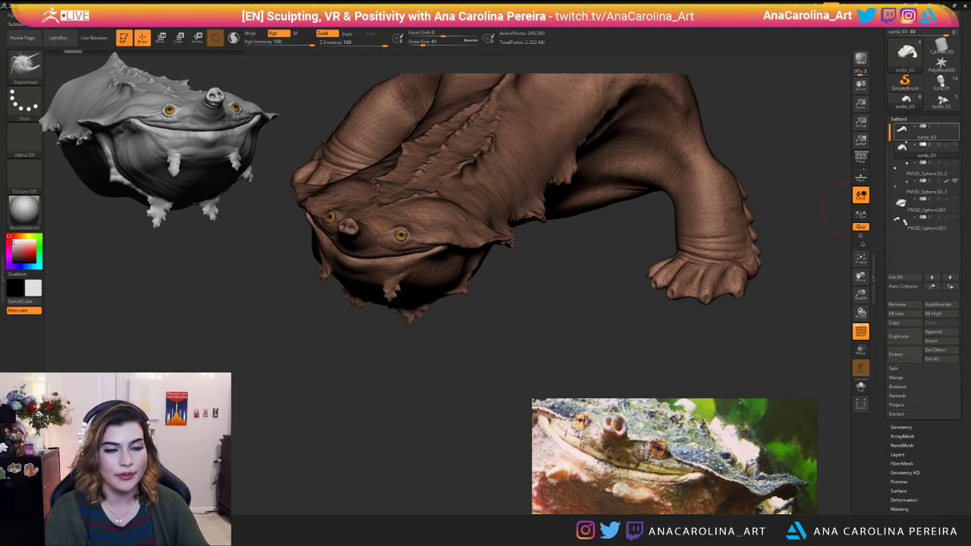
{"action": "left_click", "coordinate": [935, 138]}
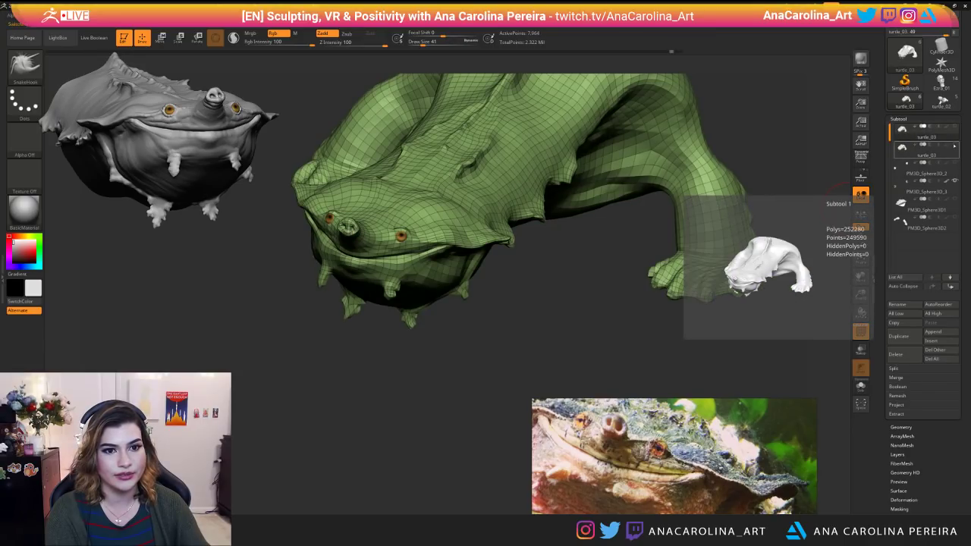
{"action": "left_click_drag", "start_coordinate": [677, 328], "coordinate": [638, 104]}
{"action": "left_click_drag", "start_coordinate": [747, 292], "coordinate": [732, 297]}
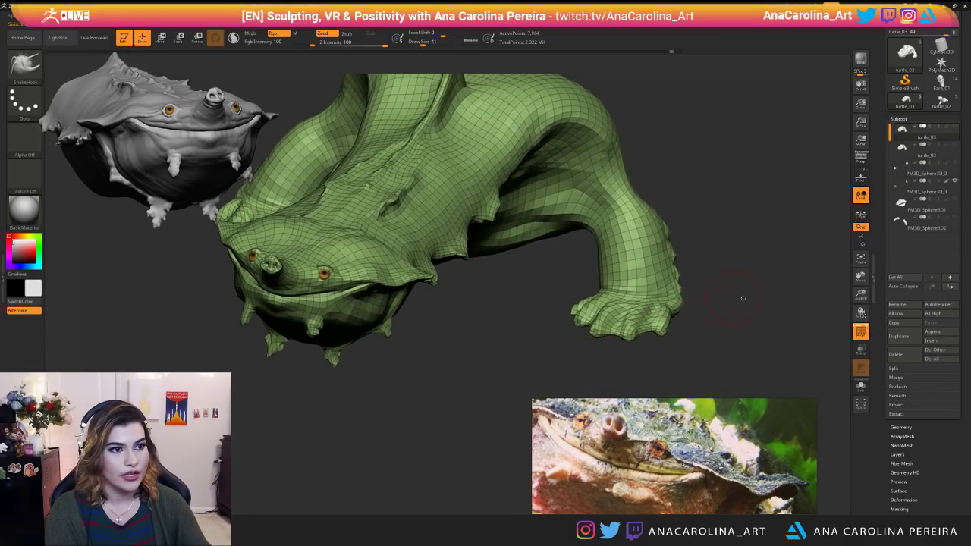
Open the geometry settings, turn off the wireframe display and raise the turtle to subdivision level 4.
{"action": "left_click", "coordinate": [900, 427]}
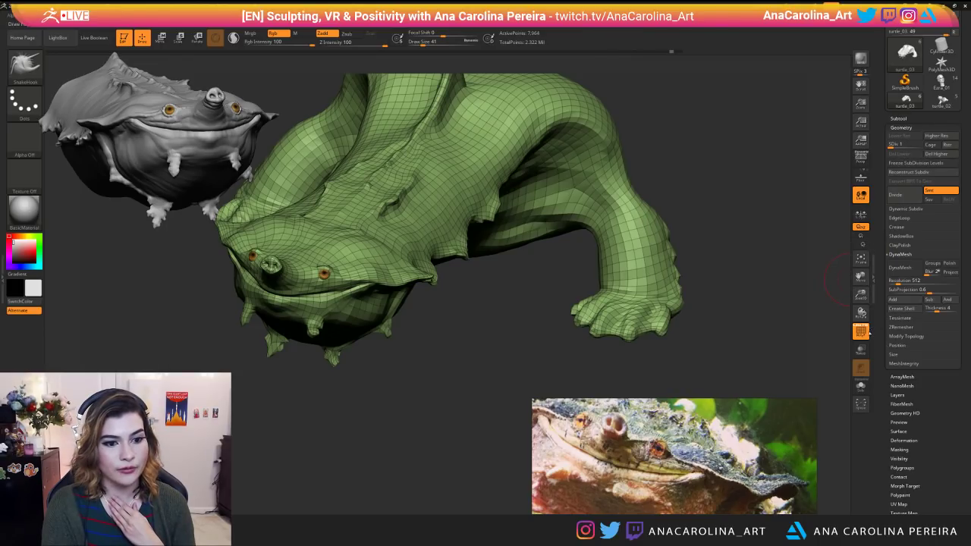
{"action": "left_click", "coordinate": [861, 331]}
{"action": "key", "text": "d"}
{"action": "key", "text": "d"}
{"action": "left_click_drag", "start_coordinate": [501, 360], "coordinate": [556, 356]}
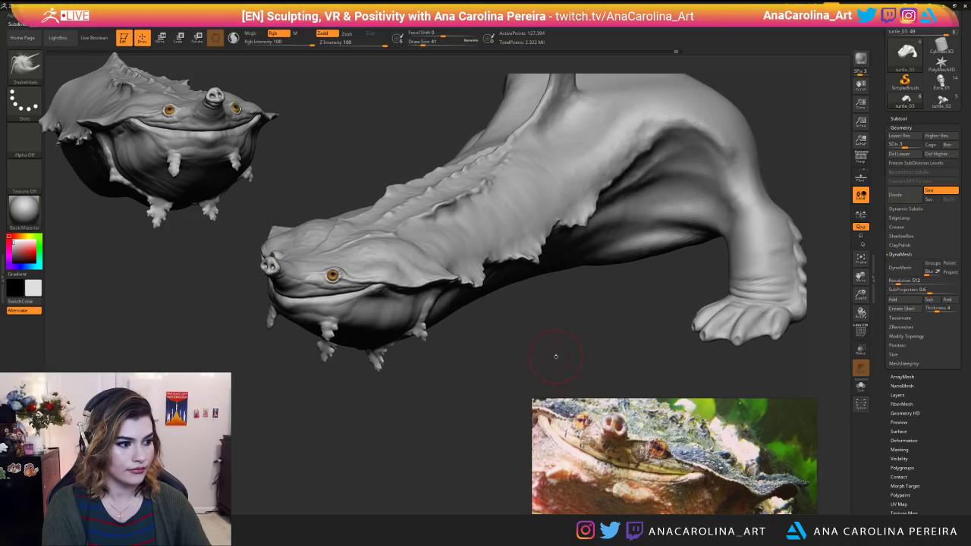
{"action": "key", "text": "d"}
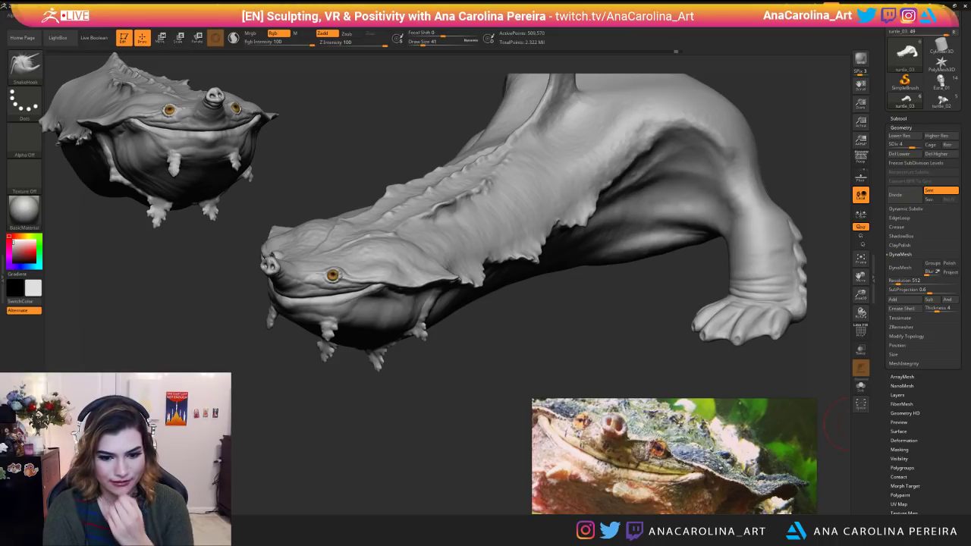
Reduce the brush's draw size to 27 and move the reference photo window clear of the turtle's chin.
{"action": "mouse_move", "coordinate": [455, 365]}
{"action": "left_mouse_down"}
{"action": "mouse_move", "coordinate": [430, 410]}
{"action": "mouse_move", "coordinate": [650, 351]}
{"action": "mouse_move", "coordinate": [712, 253]}
{"action": "left_mouse_up"}
{"action": "key", "text": "bracketleft"}
{"action": "key", "text": "bracketleft"}
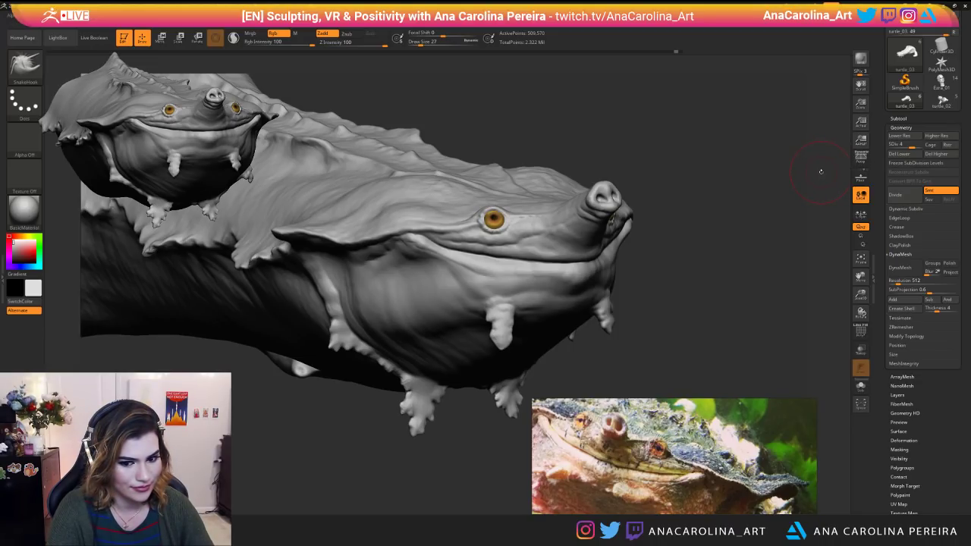
{"action": "left_click_drag", "start_coordinate": [682, 227], "coordinate": [733, 231]}
{"action": "left_click_drag", "start_coordinate": [691, 498], "coordinate": [834, 433]}
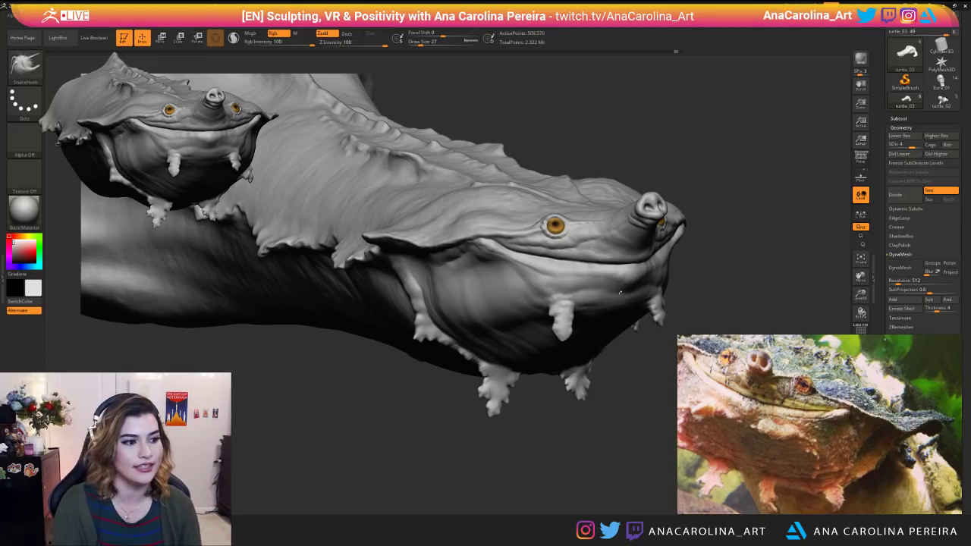
Raise the turtle to subdivision level 5 and inspect its head from the side and the front.
{"action": "left_click_drag", "start_coordinate": [558, 111], "coordinate": [500, 114]}
{"action": "left_click_drag", "start_coordinate": [530, 182], "coordinate": [687, 227], "text": "alt"}
{"action": "key", "text": "d"}
{"action": "left_click_drag", "start_coordinate": [803, 212], "coordinate": [770, 271], "text": "alt"}
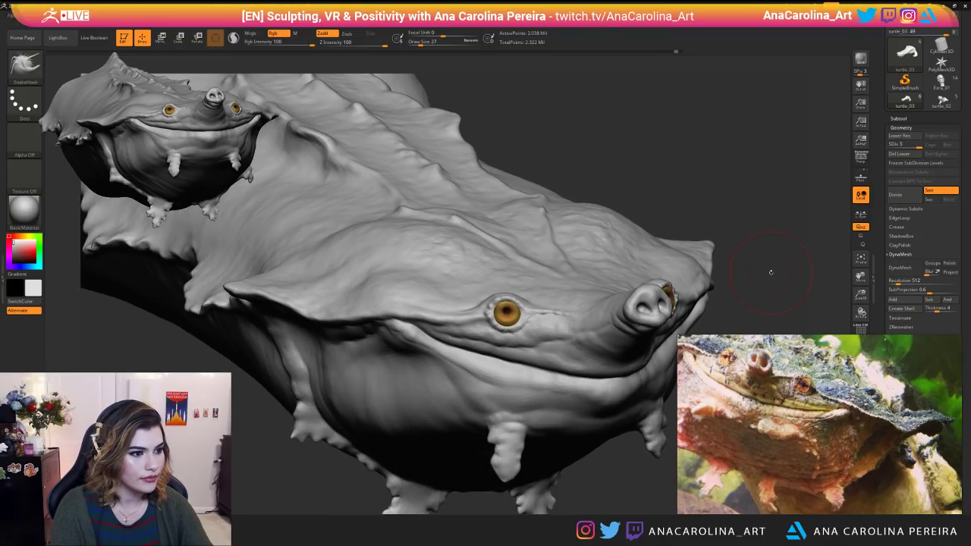
{"action": "key", "text": "shift"}
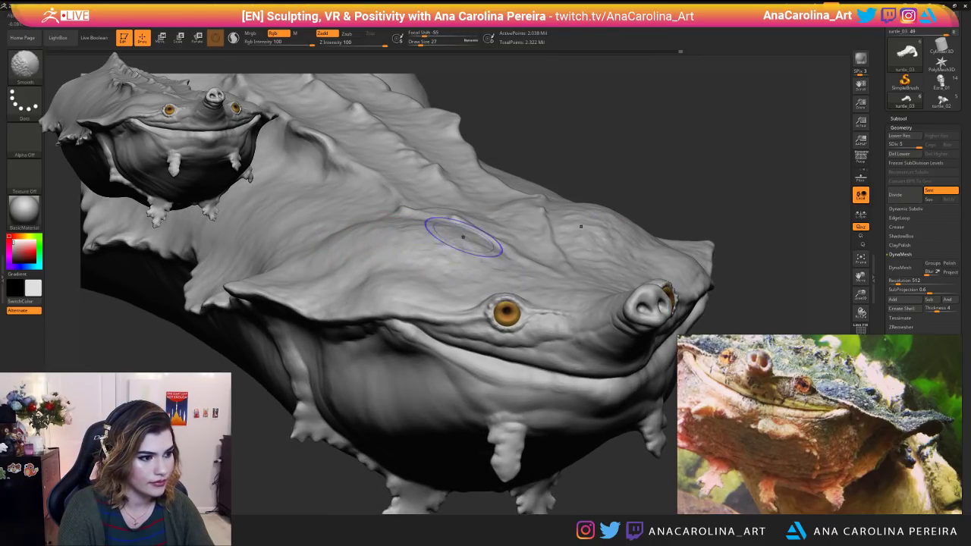
{"action": "mouse_move", "coordinate": [766, 297]}
{"action": "left_mouse_down"}
{"action": "mouse_move", "coordinate": [622, 135]}
{"action": "mouse_move", "coordinate": [627, 107]}
{"action": "left_mouse_up"}
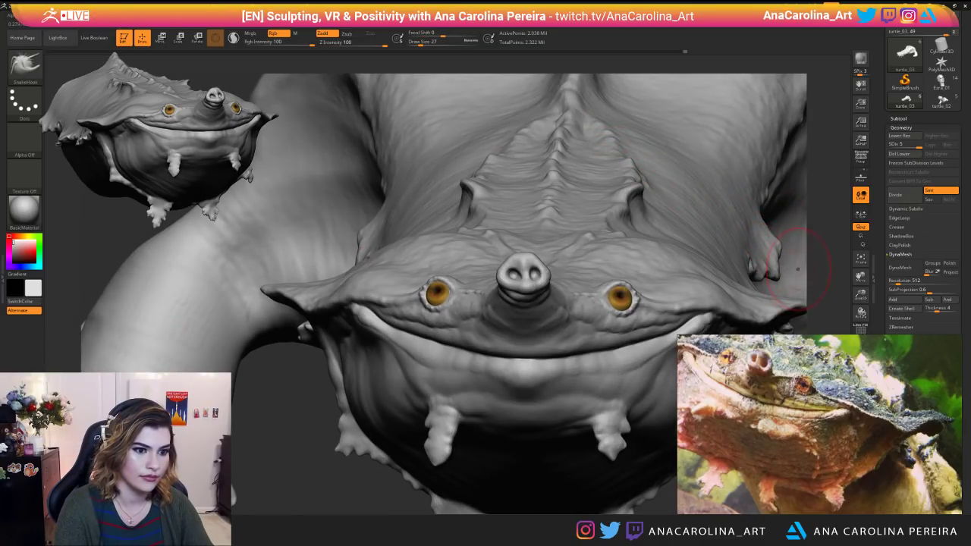
{"action": "key", "text": "ctrl"}
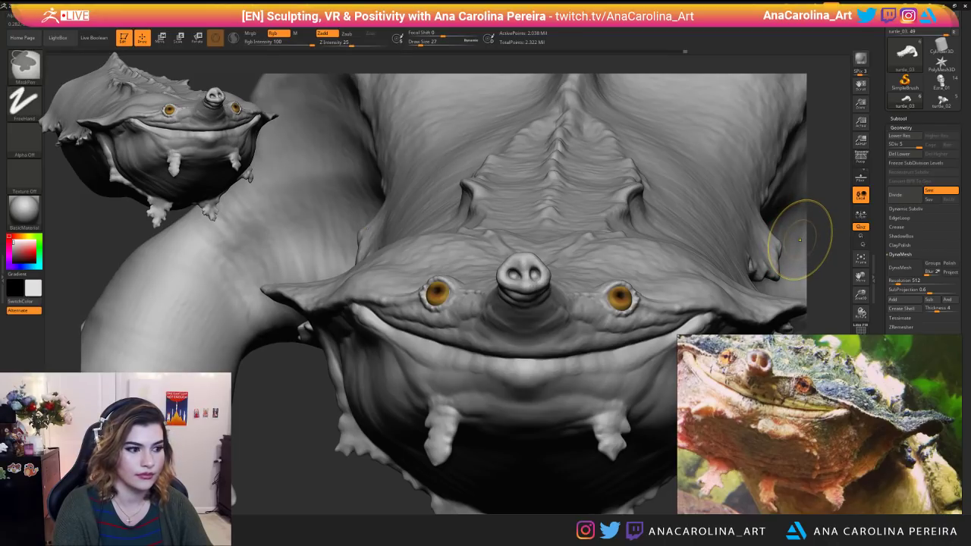
{"action": "mouse_move", "coordinate": [305, 364]}
{"action": "left_mouse_down", "text": "alt"}
{"action": "mouse_move", "coordinate": [297, 423]}
{"action": "mouse_move", "coordinate": [347, 486]}
{"action": "mouse_move", "coordinate": [607, 470]}
{"action": "mouse_move", "coordinate": [644, 458]}
{"action": "mouse_move", "coordinate": [634, 484]}
{"action": "mouse_move", "coordinate": [618, 478]}
{"action": "mouse_move", "coordinate": [671, 485]}
{"action": "mouse_move", "coordinate": [606, 493]}
{"action": "mouse_move", "coordinate": [599, 486]}
{"action": "mouse_move", "coordinate": [608, 484]}
{"action": "mouse_move", "coordinate": [569, 460]}
{"action": "left_mouse_up", "text": "alt"}
Browse the reference board for close-up photos of the turtle's head and compare their skin texture with the sculpt.
{"action": "scroll", "coordinate": [819, 409], "scroll_direction": "down", "scroll_amount": 6}
{"action": "middle_click_drag", "start_coordinate": [811, 364], "coordinate": [784, 485]}
{"action": "scroll", "coordinate": [762, 402], "scroll_direction": "up", "scroll_amount": 5}
{"action": "scroll", "coordinate": [740, 379], "scroll_direction": "up", "scroll_amount": 3}
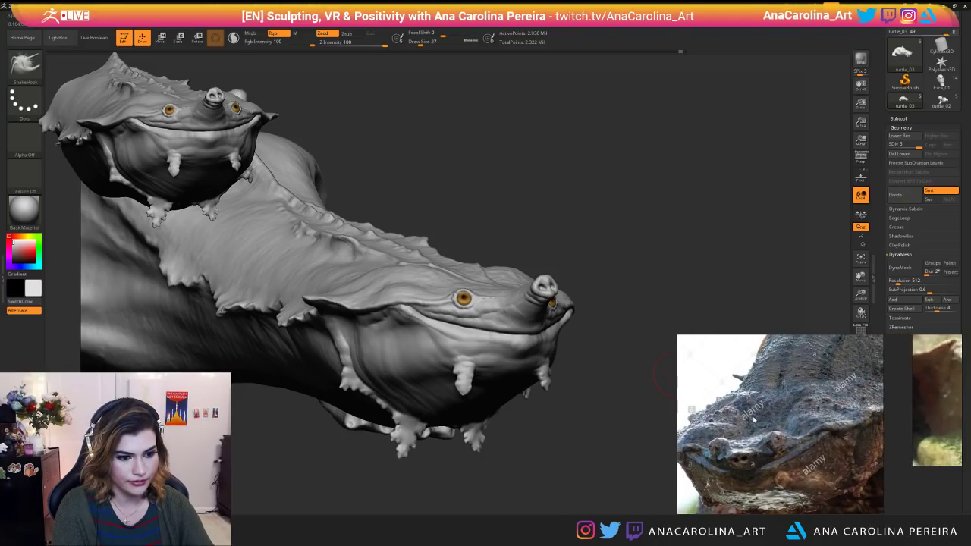
{"action": "left_click_drag", "start_coordinate": [564, 221], "coordinate": [570, 229]}
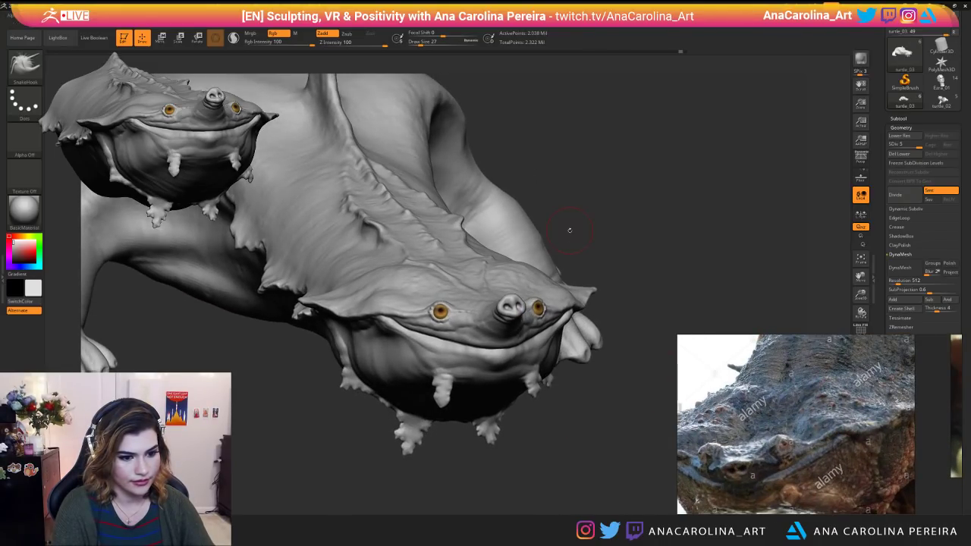
{"action": "scroll", "coordinate": [802, 413], "scroll_direction": "down", "scroll_amount": 5}
{"action": "middle_click_drag", "start_coordinate": [808, 493], "coordinate": [793, 328]}
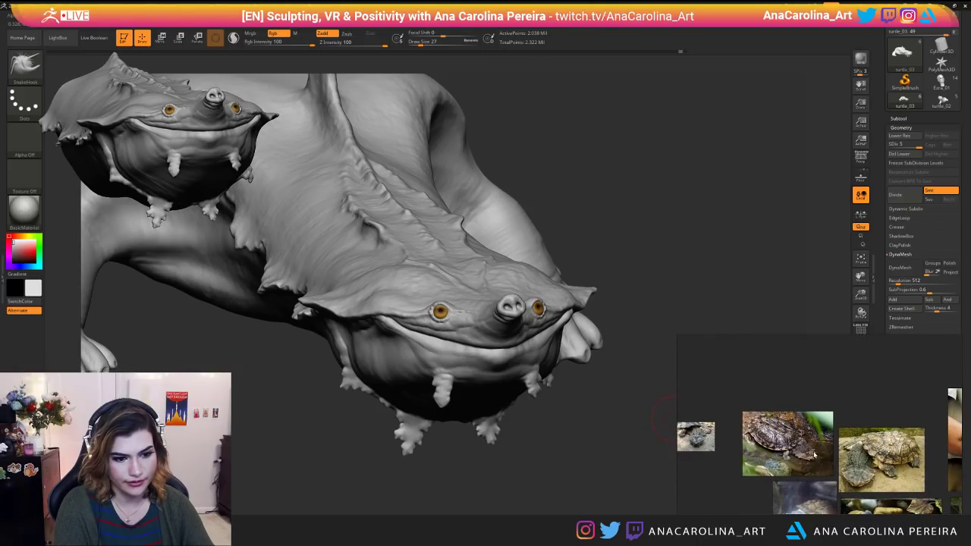
{"action": "scroll", "coordinate": [806, 457], "scroll_direction": "up", "scroll_amount": 5}
{"action": "middle_click_drag", "start_coordinate": [863, 505], "coordinate": [723, 388]}
{"action": "scroll", "coordinate": [835, 422], "scroll_direction": "up", "scroll_amount": 4}
{"action": "scroll", "coordinate": [802, 434], "scroll_direction": "down", "scroll_amount": 6}
{"action": "middle_click_drag", "start_coordinate": [801, 434], "coordinate": [935, 287]}
{"action": "scroll", "coordinate": [805, 424], "scroll_direction": "down", "scroll_amount": 6}
{"action": "middle_click_drag", "start_coordinate": [784, 497], "coordinate": [768, 496]}
{"action": "scroll", "coordinate": [767, 495], "scroll_direction": "up", "scroll_amount": 6}
{"action": "scroll", "coordinate": [768, 496], "scroll_direction": "up", "scroll_amount": 5}
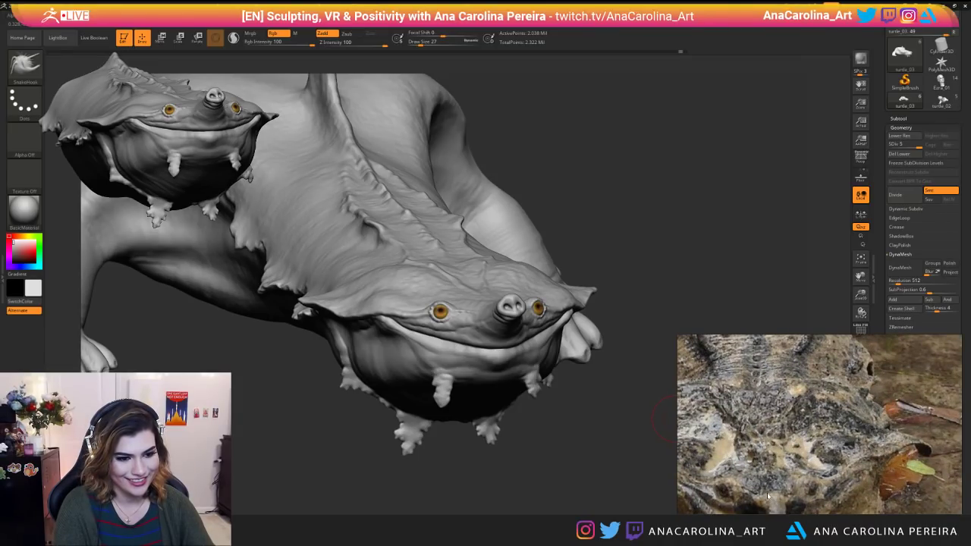
{"action": "scroll", "coordinate": [767, 496], "scroll_direction": "down", "scroll_amount": 3}
{"action": "left_click_drag", "start_coordinate": [613, 201], "coordinate": [554, 307]}
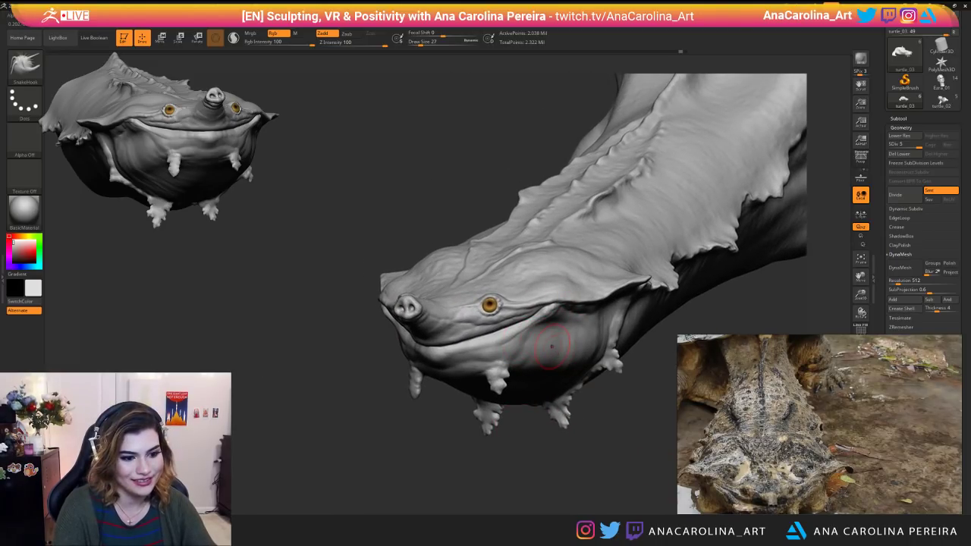
{"action": "scroll", "coordinate": [861, 387], "scroll_direction": "down", "scroll_amount": 6}
{"action": "middle_click_drag", "start_coordinate": [884, 470], "coordinate": [823, 391]}
{"action": "scroll", "coordinate": [822, 390], "scroll_direction": "up", "scroll_amount": 6}
{"action": "middle_click_drag", "start_coordinate": [766, 504], "coordinate": [838, 486]}
{"action": "scroll", "coordinate": [805, 435], "scroll_direction": "up", "scroll_amount": 2}
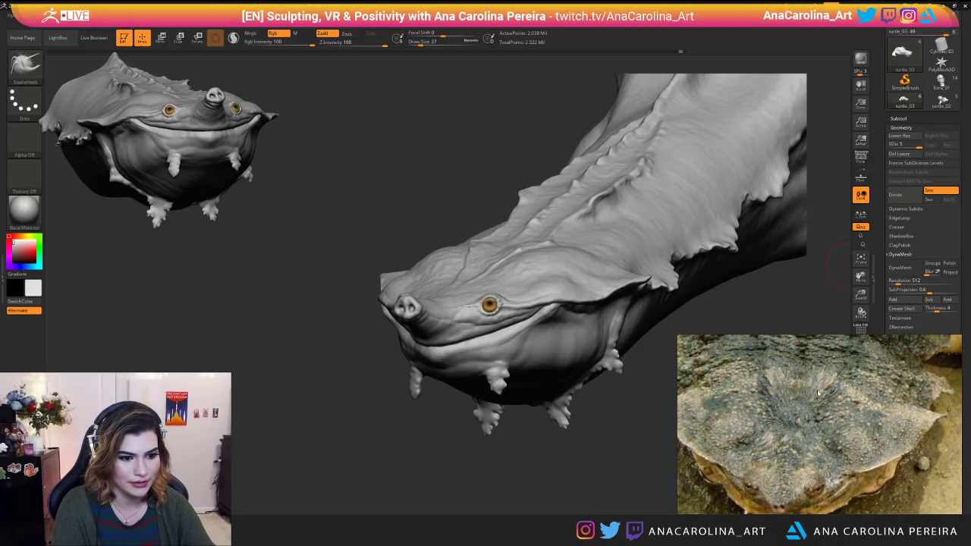
Look through the brush palette and try pulling sharp spikes out of the top of the head with SnakeHook.
{"action": "right_click_drag", "start_coordinate": [507, 281], "coordinate": [545, 294]}
{"action": "key", "text": "b"}
{"action": "key", "text": "Escape"}
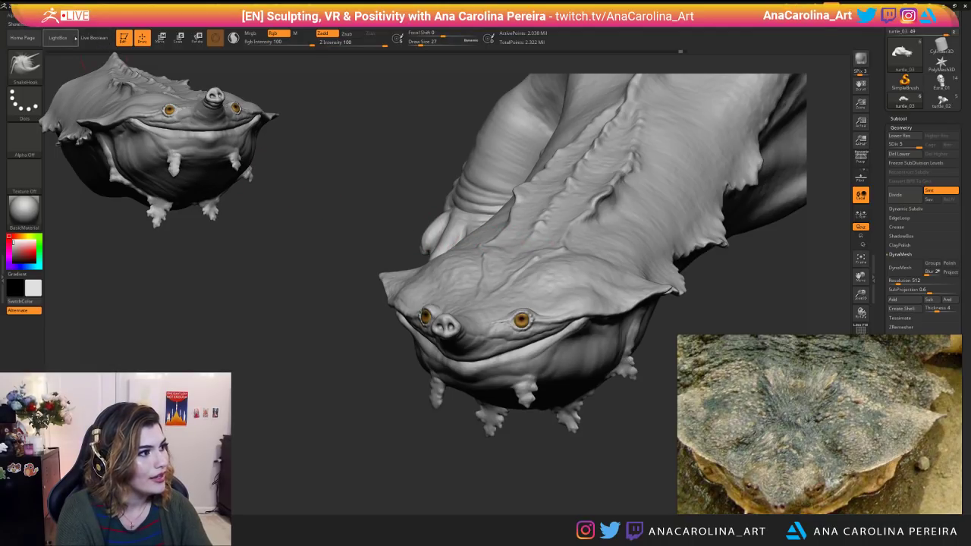
{"action": "key", "text": "b"}
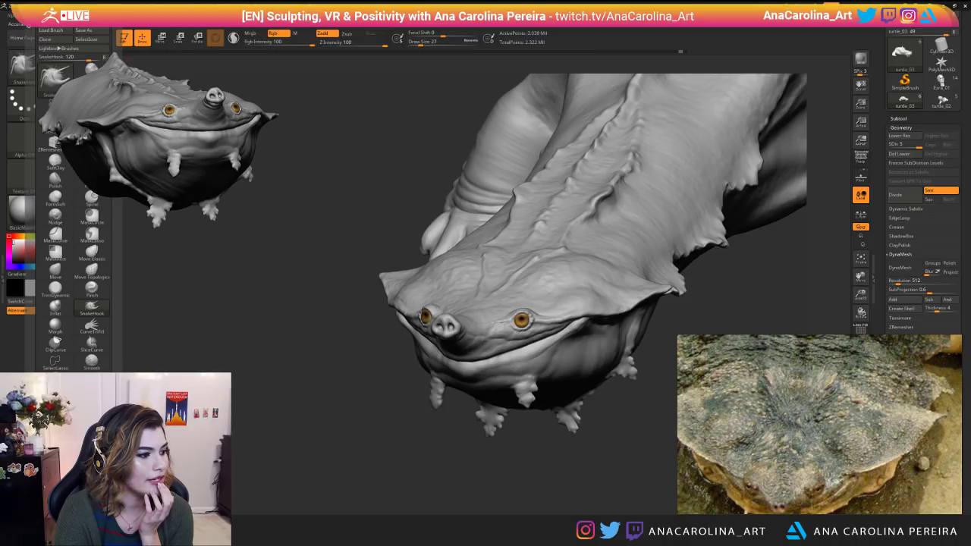
{"action": "left_click_drag", "start_coordinate": [55, 340], "coordinate": [55, 135]}
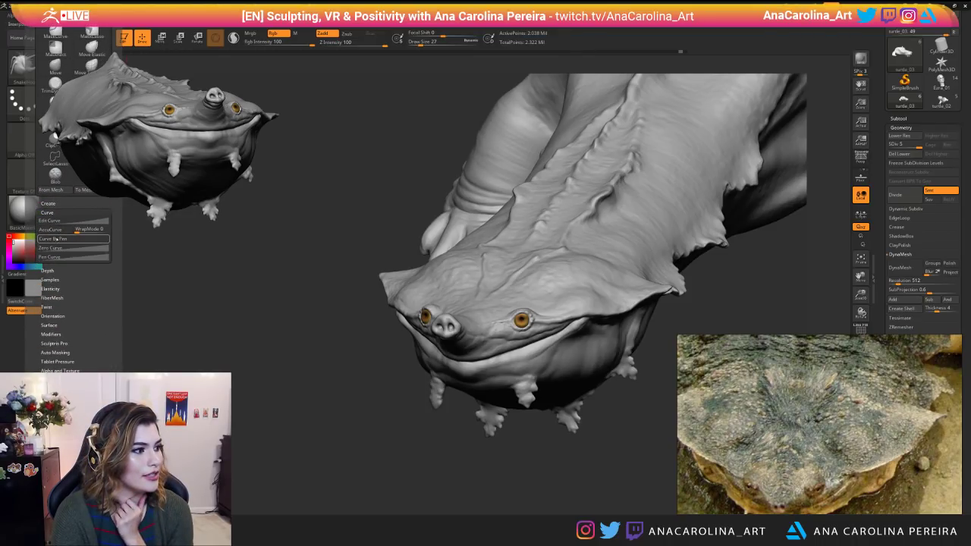
{"action": "mouse_move", "coordinate": [562, 267]}
{"action": "left_mouse_down"}
{"action": "mouse_move", "coordinate": [578, 222]}
{"action": "mouse_move", "coordinate": [599, 235]}
{"action": "left_mouse_up"}
{"action": "mouse_move", "coordinate": [614, 463]}
{"action": "left_mouse_down"}
{"action": "mouse_move", "coordinate": [603, 372]}
{"action": "mouse_move", "coordinate": [572, 458]}
{"action": "left_mouse_up"}
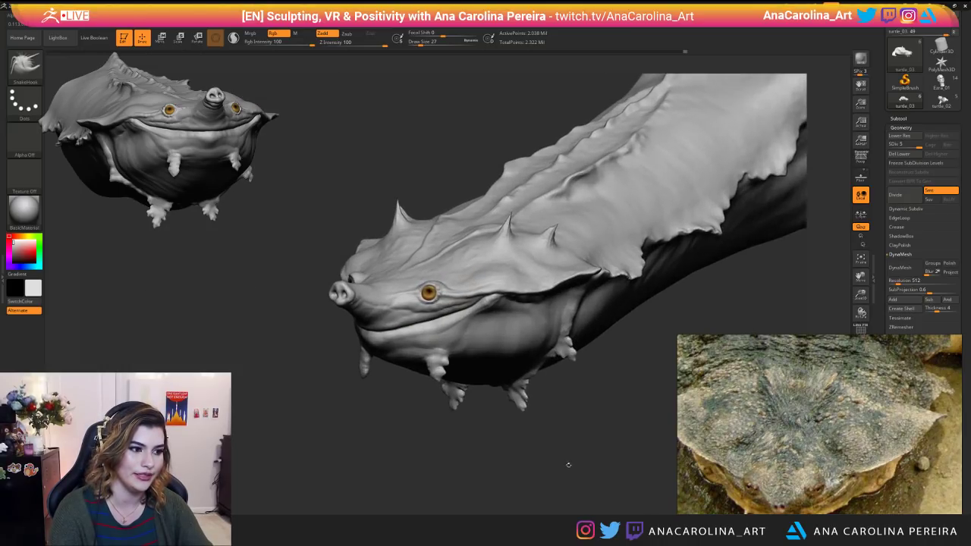
Add a new sculpting layer to the turtle mesh.
{"action": "scroll", "coordinate": [884, 235], "scroll_direction": "down", "scroll_amount": 10}
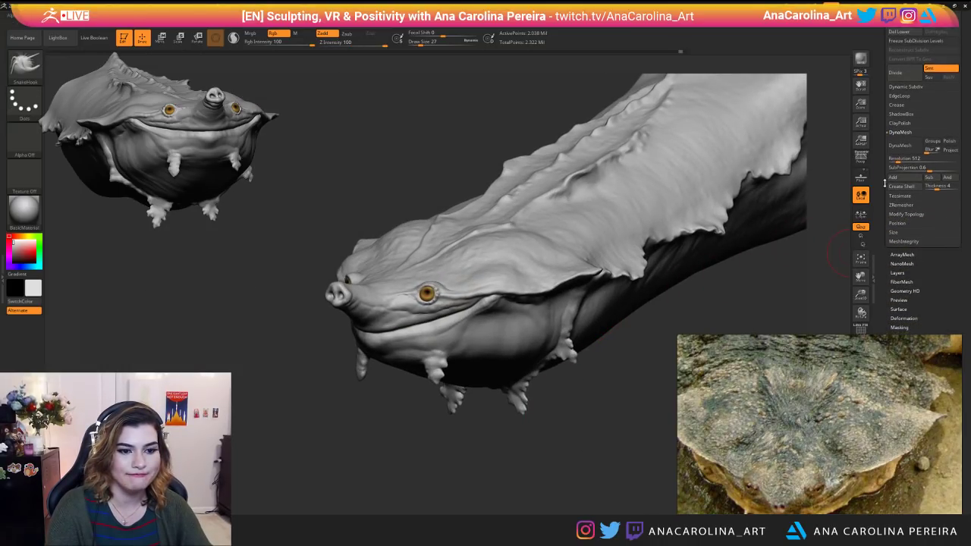
{"action": "scroll", "coordinate": [886, 258], "scroll_direction": "up", "scroll_amount": 2}
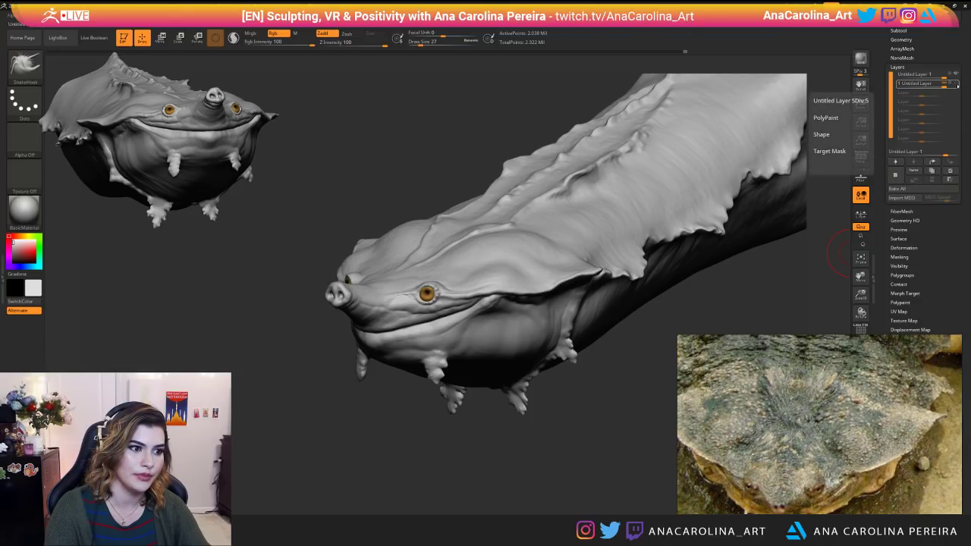
{"action": "left_click_drag", "start_coordinate": [591, 447], "coordinate": [728, 424]}
{"action": "mouse_move", "coordinate": [728, 303]}
{"action": "left_mouse_down"}
{"action": "mouse_move", "coordinate": [785, 248]}
{"action": "mouse_move", "coordinate": [792, 318]}
{"action": "left_mouse_up"}
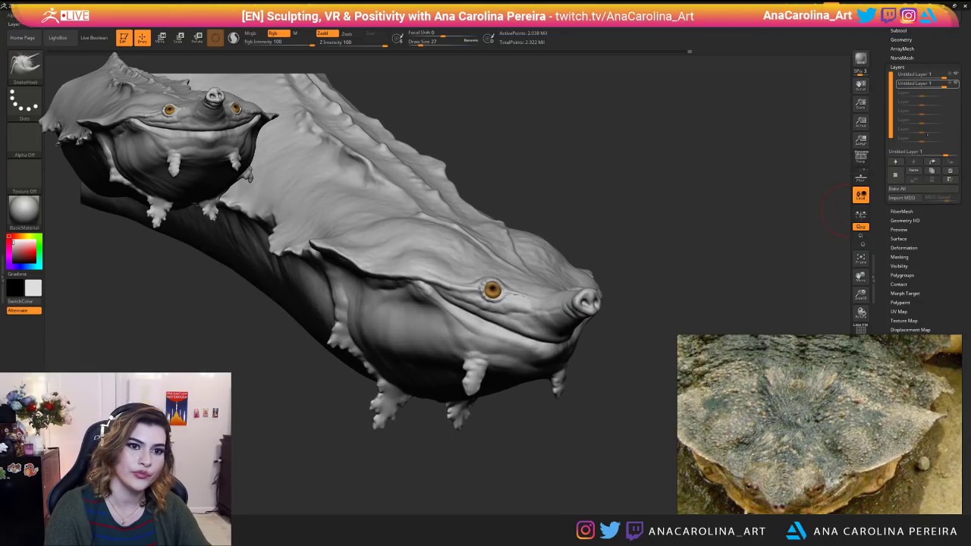
{"action": "left_click", "coordinate": [895, 163]}
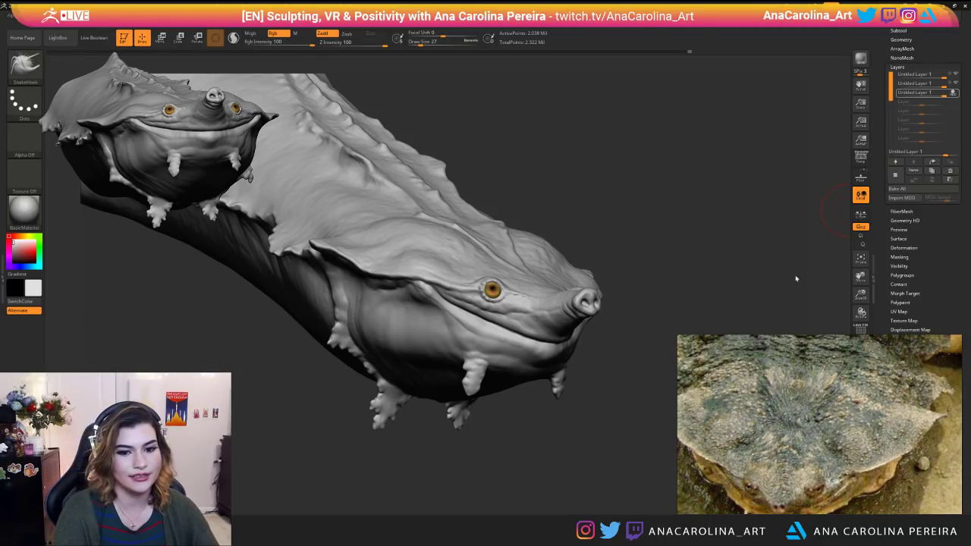
Set the SnakeHook brush to draw size 12 and Z intensity 33, and turn off its RGB painting.
{"action": "key", "text": "space"}
{"action": "mouse_move", "coordinate": [584, 223]}
{"action": "left_mouse_down"}
{"action": "mouse_move", "coordinate": [556, 228]}
{"action": "mouse_move", "coordinate": [601, 217]}
{"action": "mouse_move", "coordinate": [382, 257]}
{"action": "left_mouse_up"}
{"action": "left_click", "coordinate": [582, 210]}
{"action": "key", "text": "space"}
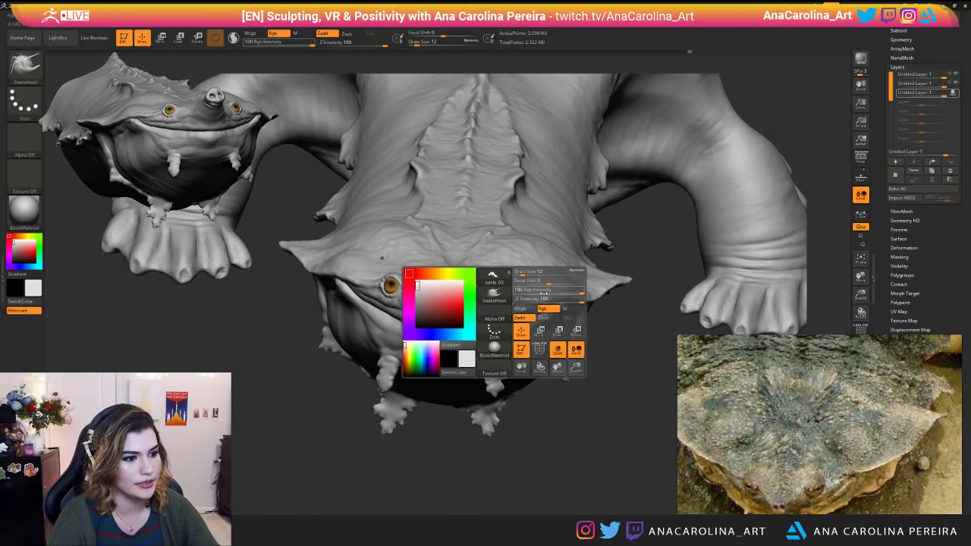
{"action": "left_click_drag", "start_coordinate": [556, 298], "coordinate": [546, 298]}
{"action": "key", "text": "space"}
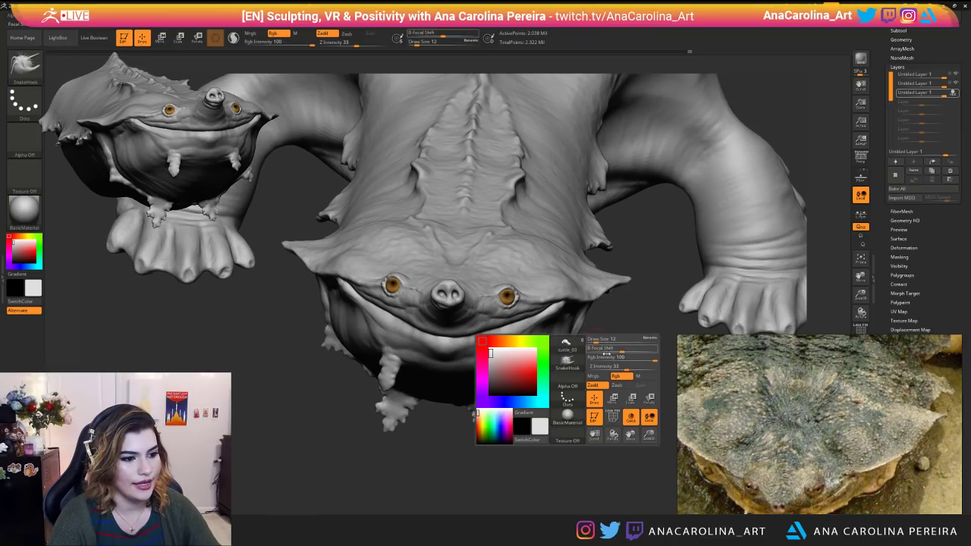
{"action": "left_click", "coordinate": [627, 378]}
{"action": "left_click_drag", "start_coordinate": [626, 379], "coordinate": [587, 336], "text": "alt"}
Adjust the SnakeHook brush to draw size 9 and Z intensity 67.
{"action": "key", "text": "space"}
{"action": "left_click", "coordinate": [514, 241]}
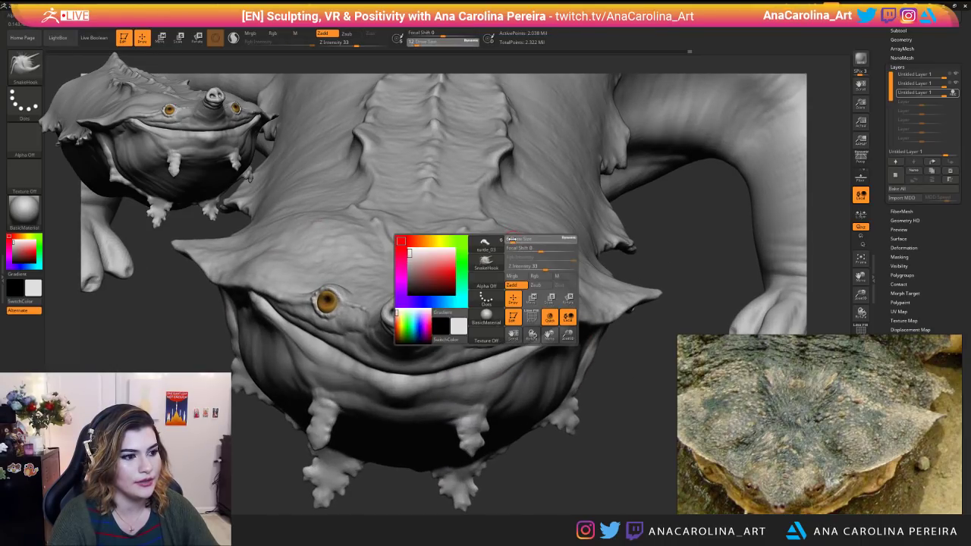
{"action": "key", "text": "space"}
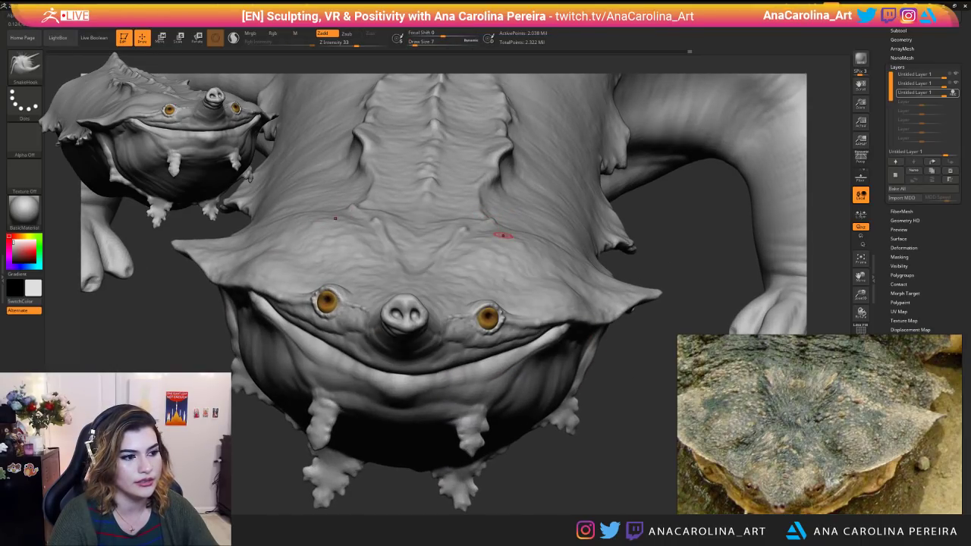
{"action": "key", "text": "space"}
{"action": "mouse_move", "coordinate": [523, 232]}
{"action": "left_mouse_down"}
{"action": "mouse_move", "coordinate": [530, 260]}
{"action": "mouse_move", "coordinate": [551, 266]}
{"action": "left_mouse_up"}
{"action": "key", "text": "space"}
{"action": "mouse_move", "coordinate": [607, 372]}
{"action": "left_mouse_down"}
{"action": "mouse_move", "coordinate": [652, 364]}
{"action": "mouse_move", "coordinate": [683, 319]}
{"action": "mouse_move", "coordinate": [679, 292]}
{"action": "mouse_move", "coordinate": [599, 299]}
{"action": "mouse_move", "coordinate": [574, 357]}
{"action": "left_mouse_up"}
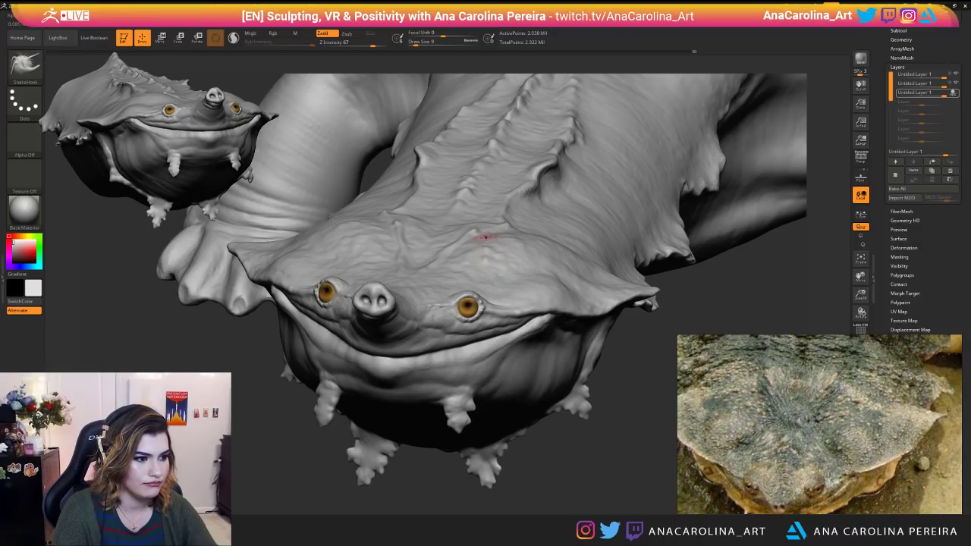
Set SnakeHook's focal shift to 37 and Z intensity to 81, and pull a first small bump above the turtle's left eye.
{"action": "left_click_drag", "start_coordinate": [511, 270], "coordinate": [611, 498], "text": "alt"}
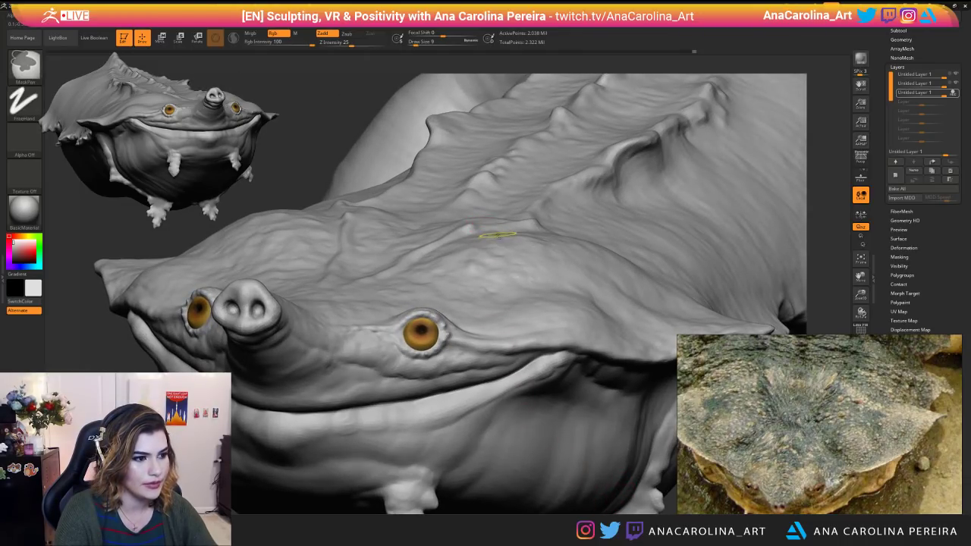
{"action": "key", "text": "space"}
{"action": "mouse_move", "coordinate": [549, 259]}
{"action": "left_mouse_down"}
{"action": "mouse_move", "coordinate": [569, 259]}
{"action": "mouse_move", "coordinate": [581, 276]}
{"action": "left_mouse_up"}
{"action": "key", "text": "space"}
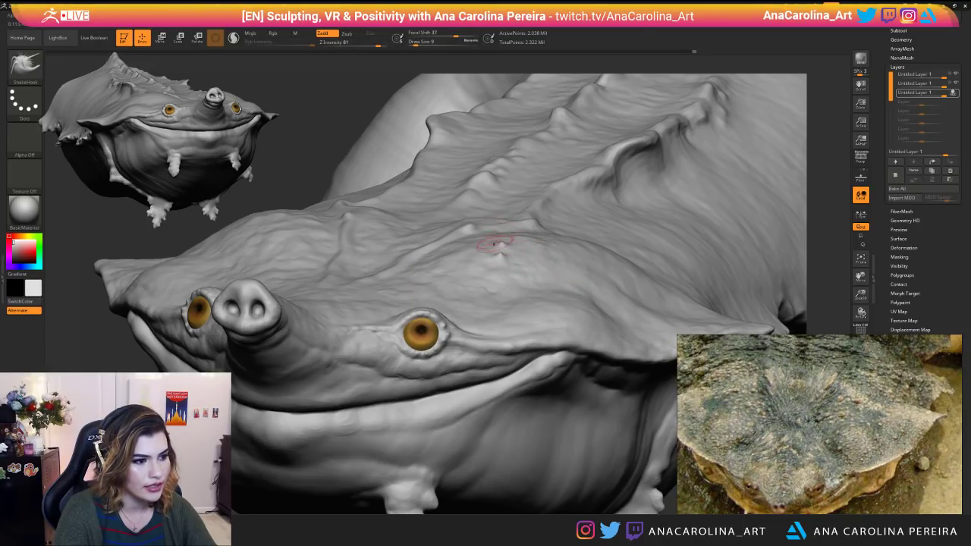
Pull a cluster of small raised scales out of the skin above the turtle's left eye with SnakeHook.
{"action": "mouse_move", "coordinate": [327, 143]}
{"action": "left_mouse_down", "text": "alt"}
{"action": "mouse_move", "coordinate": [338, 129]}
{"action": "mouse_move", "coordinate": [442, 200]}
{"action": "left_mouse_up", "text": "alt"}
{"action": "mouse_move", "coordinate": [698, 145]}
{"action": "left_mouse_down"}
{"action": "mouse_move", "coordinate": [711, 165]}
{"action": "mouse_move", "coordinate": [689, 134]}
{"action": "mouse_move", "coordinate": [692, 212]}
{"action": "left_mouse_up"}
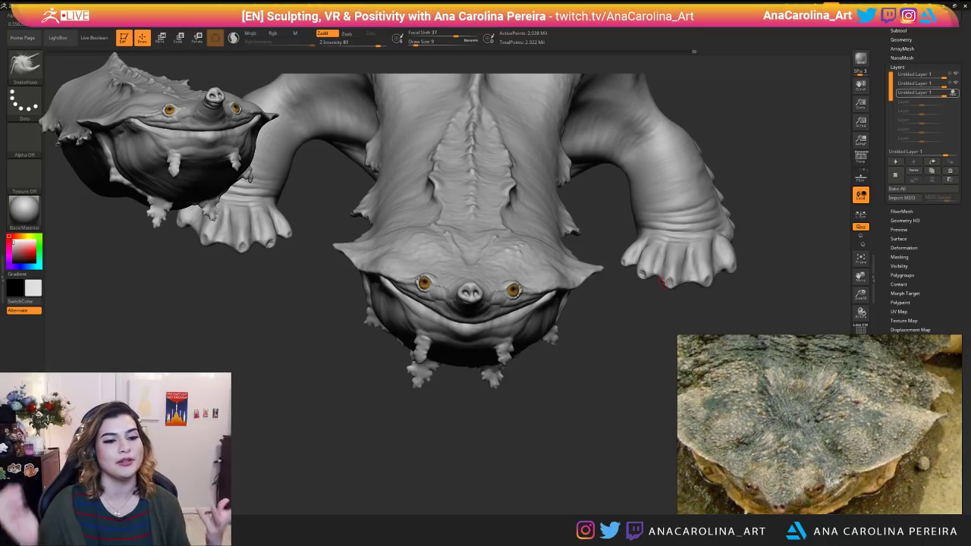
{"action": "mouse_move", "coordinate": [489, 232]}
{"action": "right_mouse_down"}
{"action": "mouse_move", "coordinate": [455, 242]}
{"action": "mouse_move", "coordinate": [530, 303]}
{"action": "mouse_move", "coordinate": [509, 283]}
{"action": "right_mouse_up"}
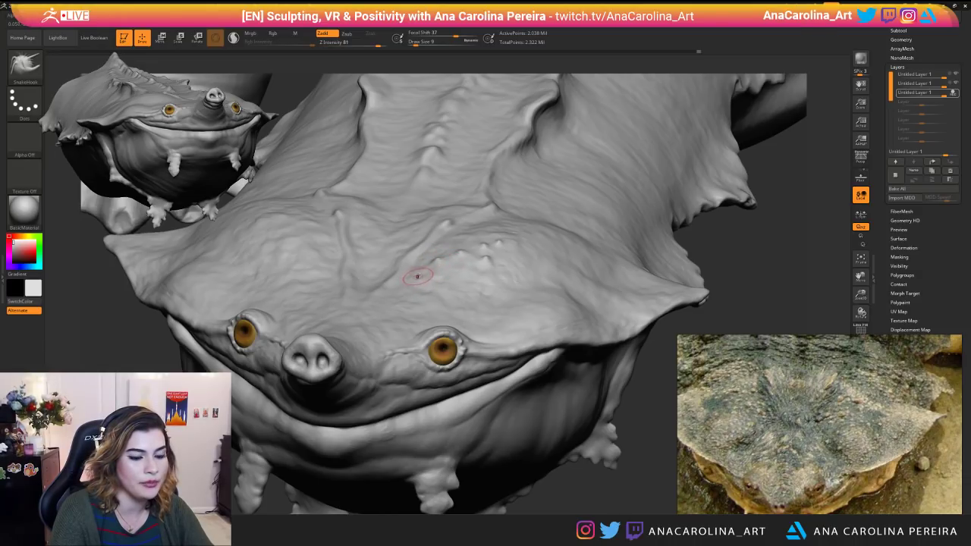
{"action": "right_click_drag", "start_coordinate": [552, 497], "coordinate": [515, 349], "text": "ctrl"}
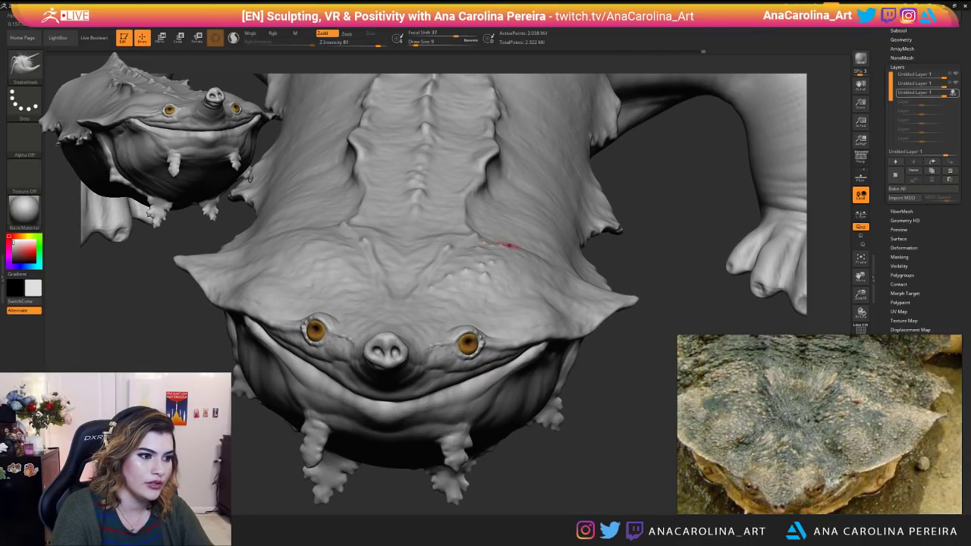
{"action": "right_click_drag", "start_coordinate": [506, 245], "coordinate": [505, 244]}
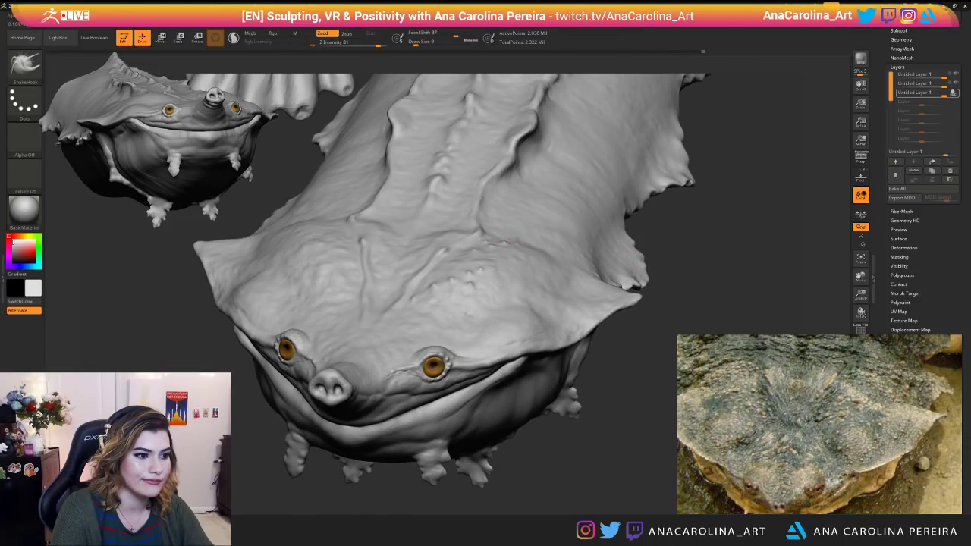
{"action": "right_click_drag", "start_coordinate": [607, 382], "coordinate": [575, 412], "text": "ctrl"}
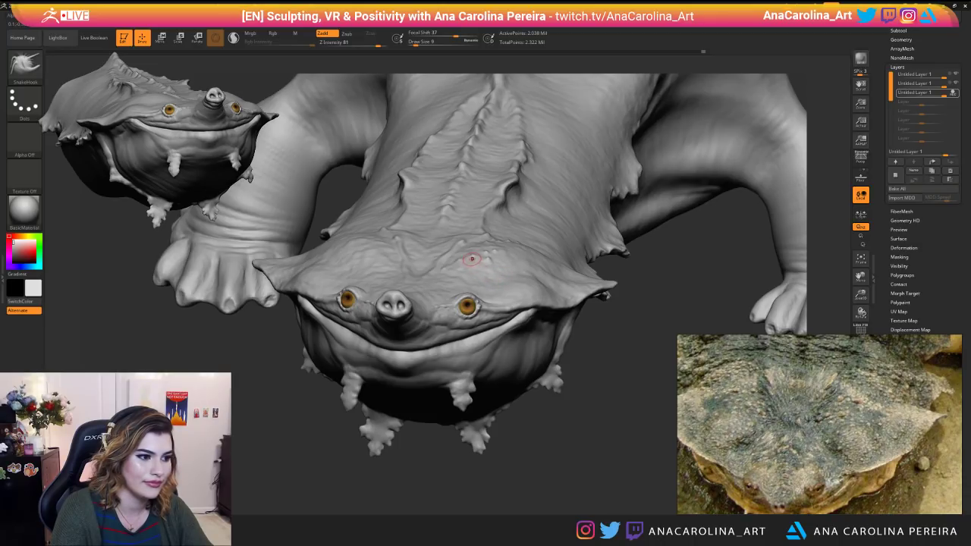
Set the SnakeHook brush to a focal shift of 53 and a draw size of 7 for detailing the head.
{"action": "key", "text": "space"}
{"action": "mouse_move", "coordinate": [540, 313]}
{"action": "right_mouse_down", "text": "ctrl"}
{"action": "mouse_move", "coordinate": [581, 381]}
{"action": "mouse_move", "coordinate": [557, 310]}
{"action": "mouse_move", "coordinate": [498, 255]}
{"action": "mouse_move", "coordinate": [400, 282]}
{"action": "mouse_move", "coordinate": [552, 394]}
{"action": "right_mouse_up", "text": "ctrl"}
{"action": "right_click_drag", "start_coordinate": [324, 236], "coordinate": [339, 240]}
{"action": "key", "text": "space"}
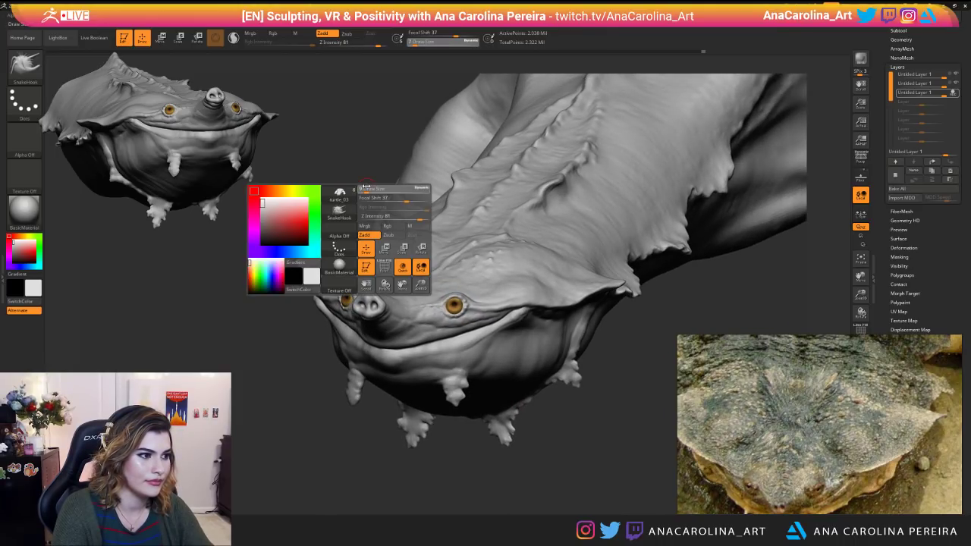
{"action": "left_click_drag", "start_coordinate": [406, 199], "coordinate": [412, 199]}
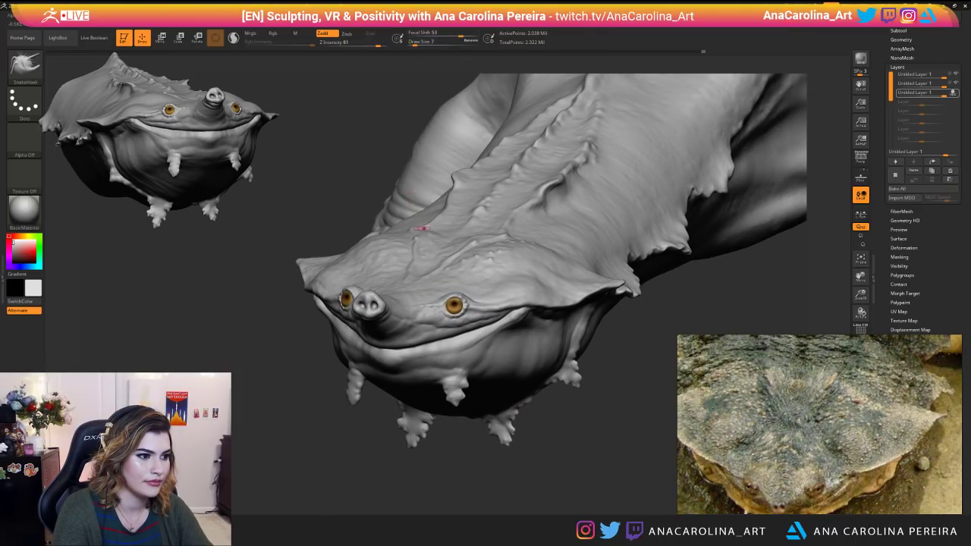
{"action": "key", "text": "ctrl+z"}
Shape the diagonal skin ridges across the forehead with the SnakeHook brush, using draw sizes 9 and 11.
{"action": "key", "text": "space"}
{"action": "left_click_drag", "start_coordinate": [498, 264], "coordinate": [501, 263]}
{"action": "mouse_move", "coordinate": [334, 153]}
{"action": "right_mouse_down", "text": "alt"}
{"action": "mouse_move", "coordinate": [386, 201]}
{"action": "mouse_move", "coordinate": [442, 302]}
{"action": "right_mouse_up", "text": "alt"}
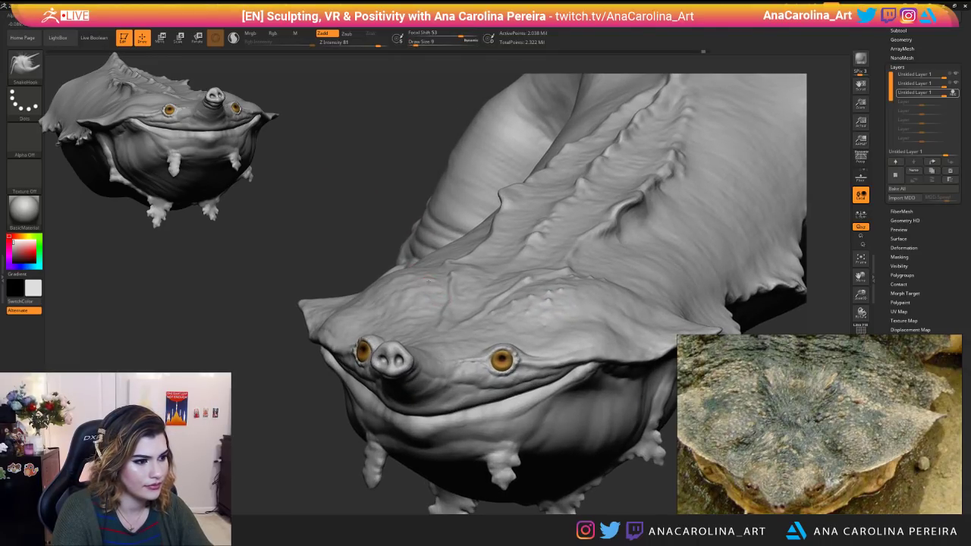
{"action": "key", "text": "space"}
{"action": "left_click_drag", "start_coordinate": [486, 354], "coordinate": [489, 354]}
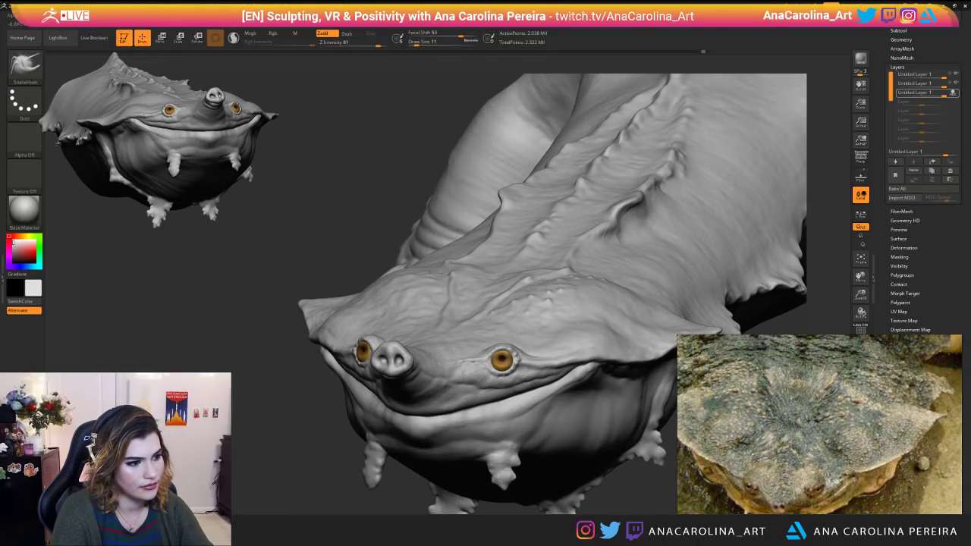
{"action": "right_click_drag", "start_coordinate": [405, 258], "coordinate": [414, 264], "text": "shift"}
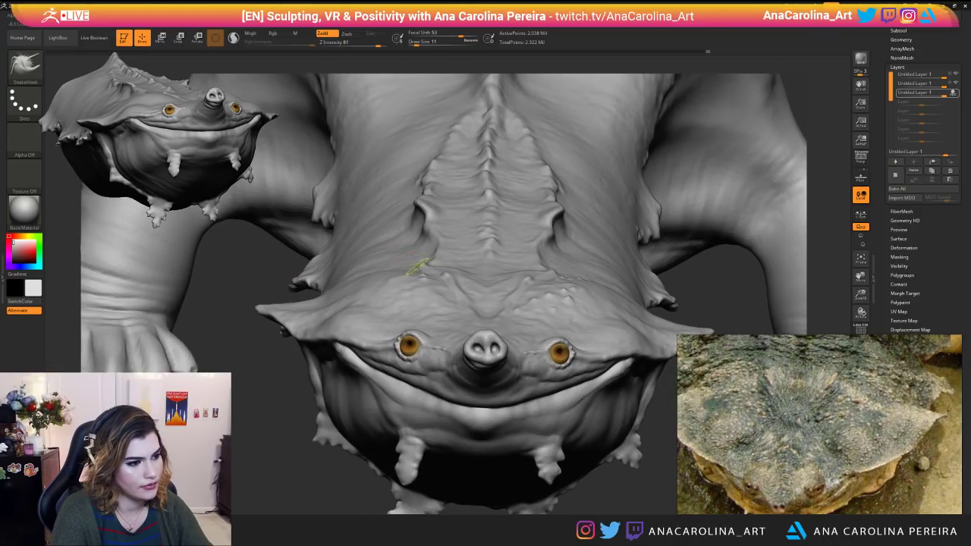
Set the draw size to 9 and pull small skin bumps beside the forehead ridges.
{"action": "key", "text": "space"}
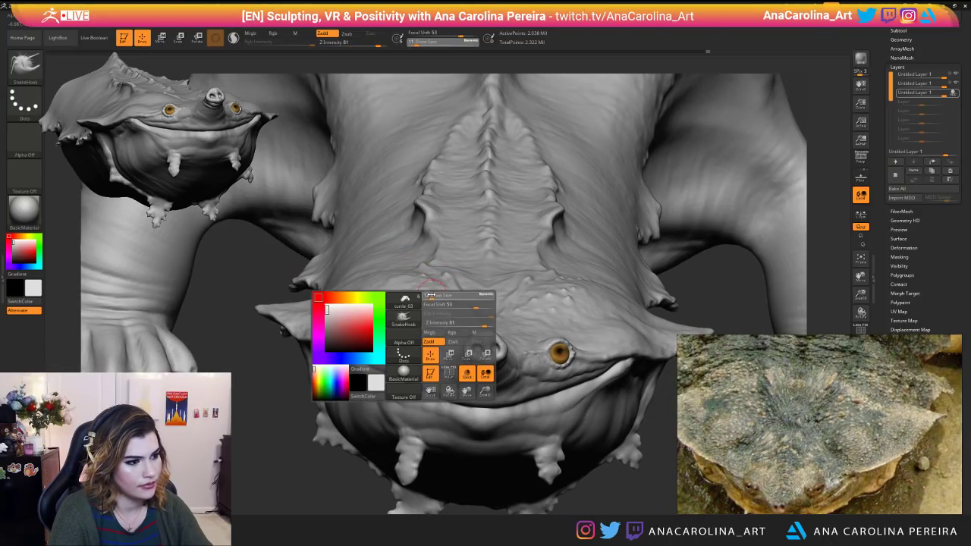
{"action": "mouse_move", "coordinate": [430, 294]}
{"action": "left_mouse_down"}
{"action": "mouse_move", "coordinate": [419, 286]}
{"action": "mouse_move", "coordinate": [455, 302]}
{"action": "left_mouse_up"}
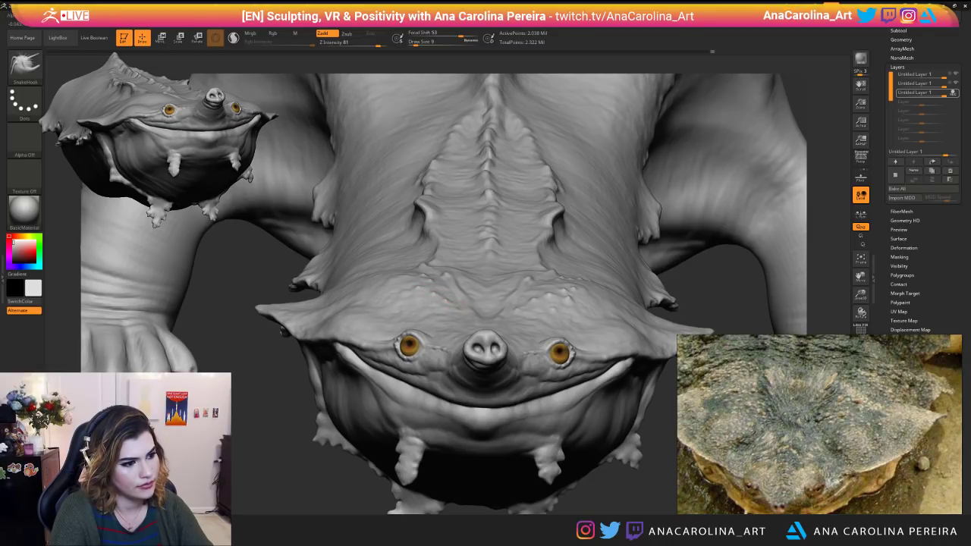
{"action": "left_click_drag", "start_coordinate": [298, 454], "coordinate": [522, 467], "text": "alt"}
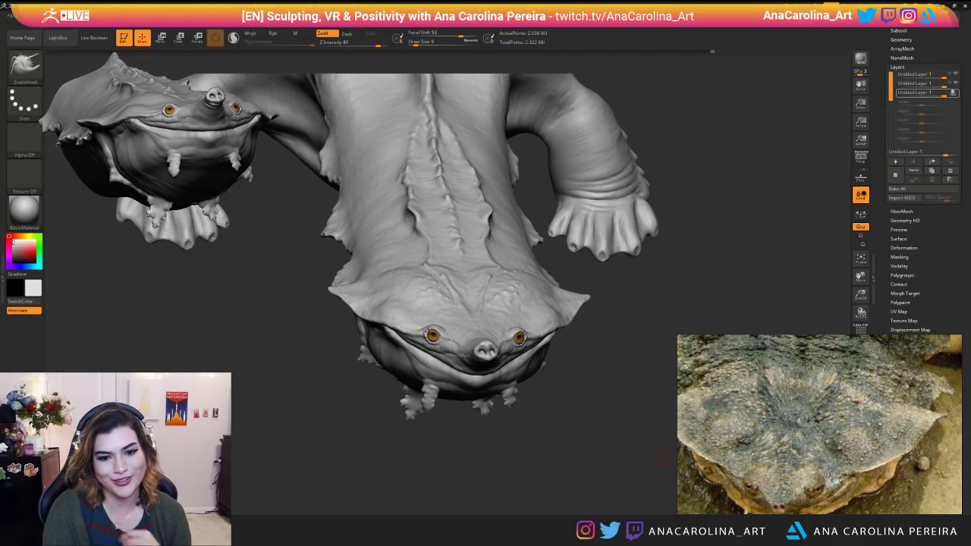
{"action": "mouse_move", "coordinate": [228, 360]}
{"action": "left_mouse_down", "text": "alt"}
{"action": "mouse_move", "coordinate": [223, 416]}
{"action": "mouse_move", "coordinate": [256, 446]}
{"action": "left_mouse_up", "text": "alt"}
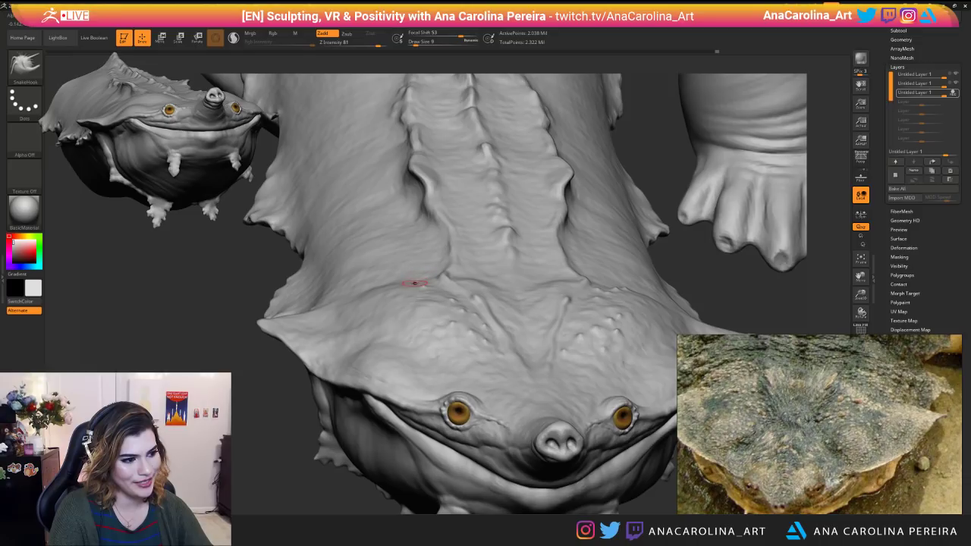
Set the draw size to 7 and pull fine bumps along the rear edge of the head.
{"action": "key", "text": "space"}
{"action": "left_click_drag", "start_coordinate": [412, 278], "coordinate": [409, 279]}
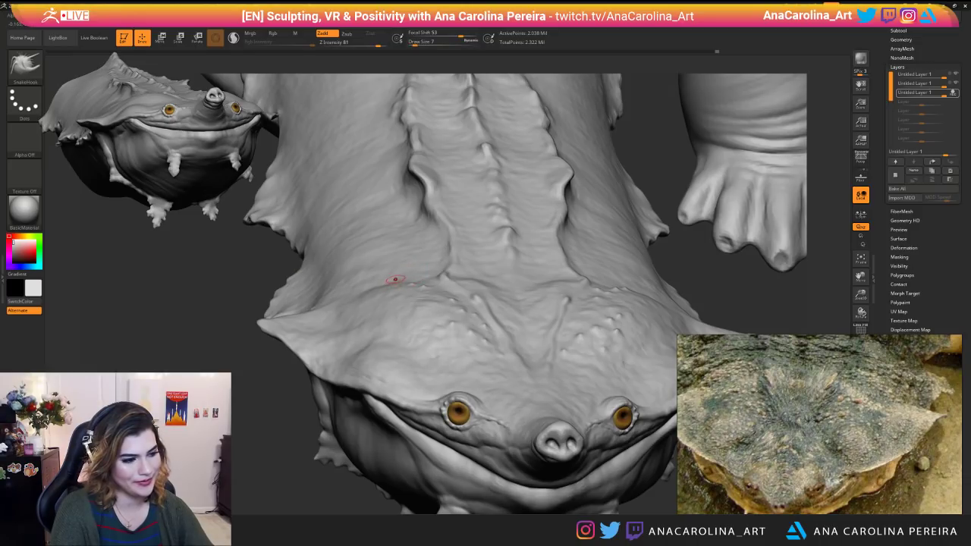
{"action": "left_click_drag", "start_coordinate": [272, 425], "coordinate": [455, 497], "text": "alt"}
{"action": "left_click_drag", "start_coordinate": [652, 448], "coordinate": [683, 501]}
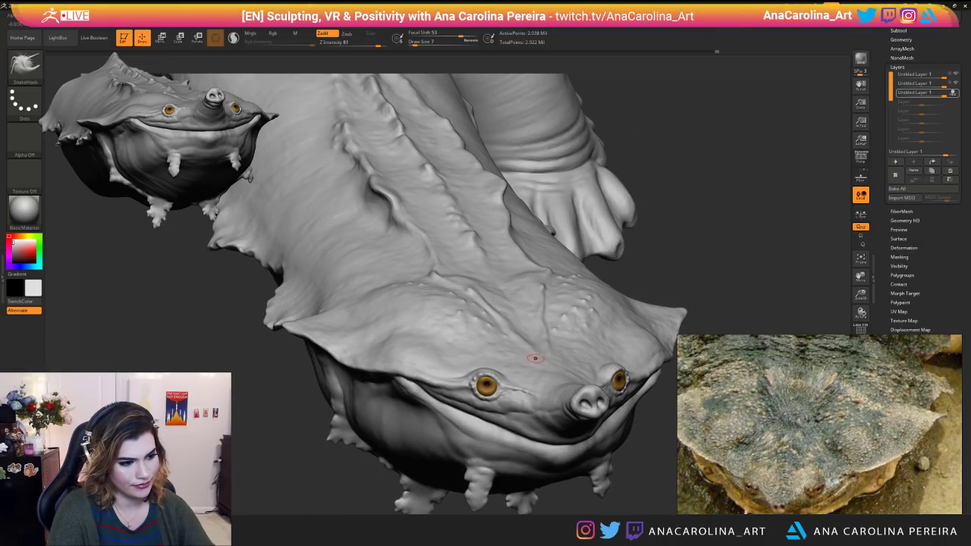
Set the draw size to 13 and refine the surface between the eyes above the snout, smoothing it lightly.
{"action": "key", "text": "space"}
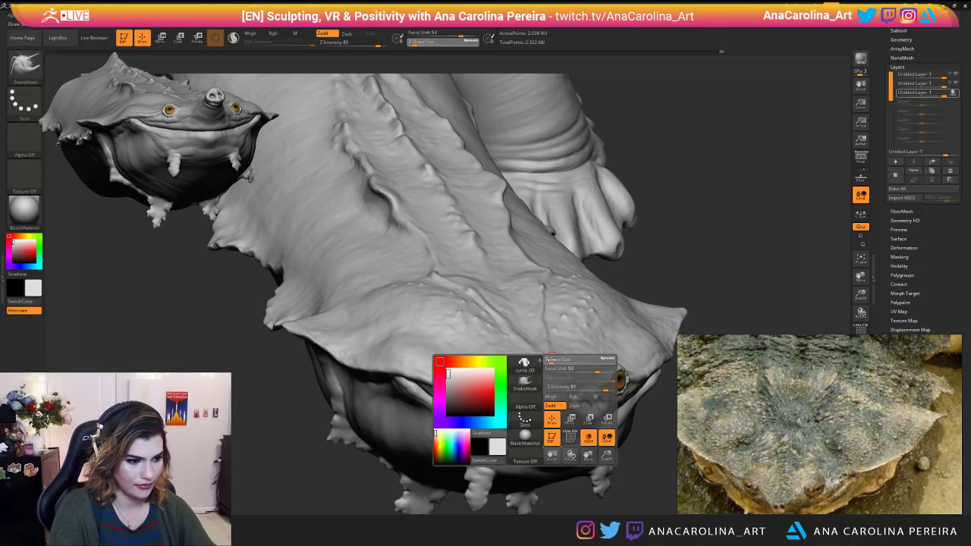
{"action": "left_click", "coordinate": [551, 360]}
{"action": "key", "text": "space"}
{"action": "left_click", "coordinate": [551, 360]}
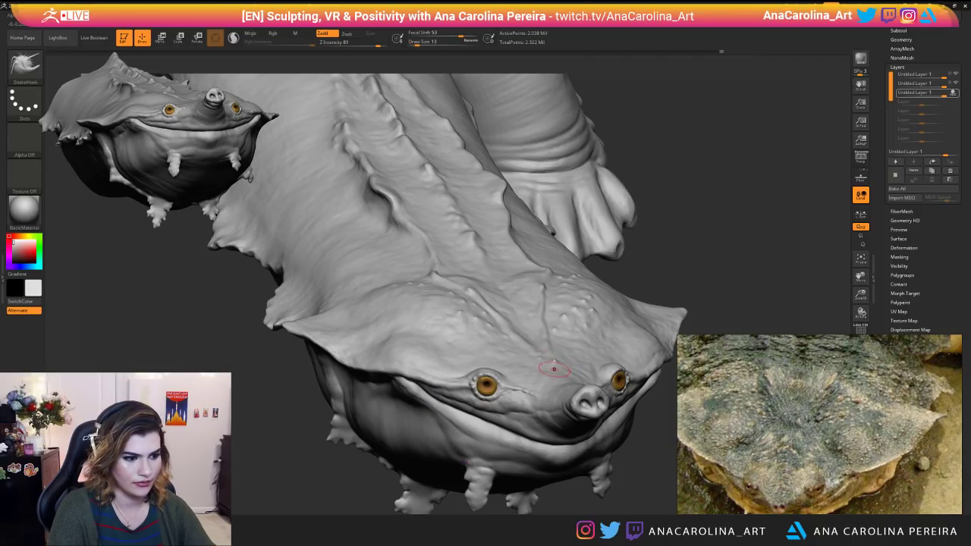
{"action": "left_click_drag", "start_coordinate": [593, 471], "coordinate": [636, 468]}
{"action": "left_click_drag", "start_coordinate": [555, 366], "coordinate": [550, 359], "text": "shift"}
Set the draw size to 9 and pull small bumps between the eyes and the base of the snout.
{"action": "left_click_drag", "start_coordinate": [635, 464], "coordinate": [522, 410], "text": "alt"}
{"action": "left_click_drag", "start_coordinate": [470, 432], "coordinate": [467, 501], "text": "alt"}
{"action": "key", "text": "space"}
{"action": "left_click_drag", "start_coordinate": [526, 347], "coordinate": [518, 341]}
{"action": "left_click_drag", "start_coordinate": [341, 220], "coordinate": [409, 257]}
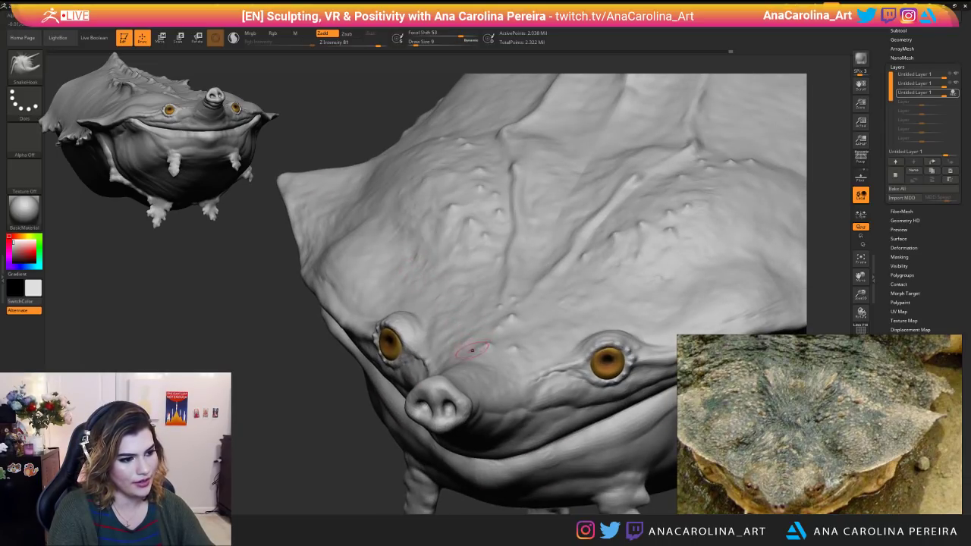
{"action": "left_click_drag", "start_coordinate": [471, 349], "coordinate": [469, 338]}
Pull small bumps along the ridge running down the head toward the snout, following the close-up side-view reference photo.
{"action": "mouse_move", "coordinate": [281, 250]}
{"action": "left_mouse_down"}
{"action": "mouse_move", "coordinate": [432, 258]}
{"action": "mouse_move", "coordinate": [530, 246]}
{"action": "mouse_move", "coordinate": [531, 194]}
{"action": "mouse_move", "coordinate": [470, 209]}
{"action": "mouse_move", "coordinate": [486, 201]}
{"action": "left_mouse_up"}
{"action": "left_click_drag", "start_coordinate": [577, 417], "coordinate": [595, 427]}
{"action": "scroll", "coordinate": [879, 453], "scroll_direction": "down", "scroll_amount": 5}
{"action": "scroll", "coordinate": [861, 389], "scroll_direction": "up", "scroll_amount": 5}
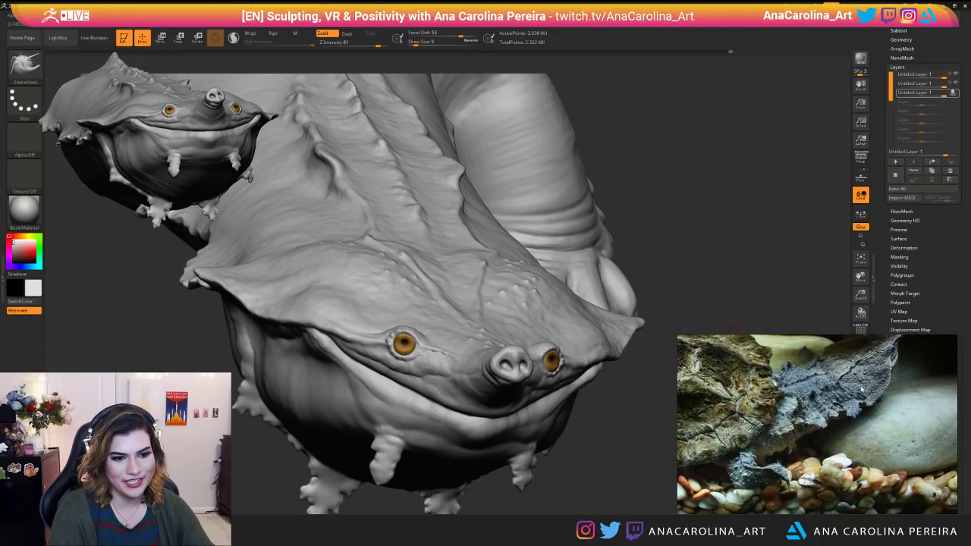
{"action": "scroll", "coordinate": [876, 425], "scroll_direction": "up", "scroll_amount": 3}
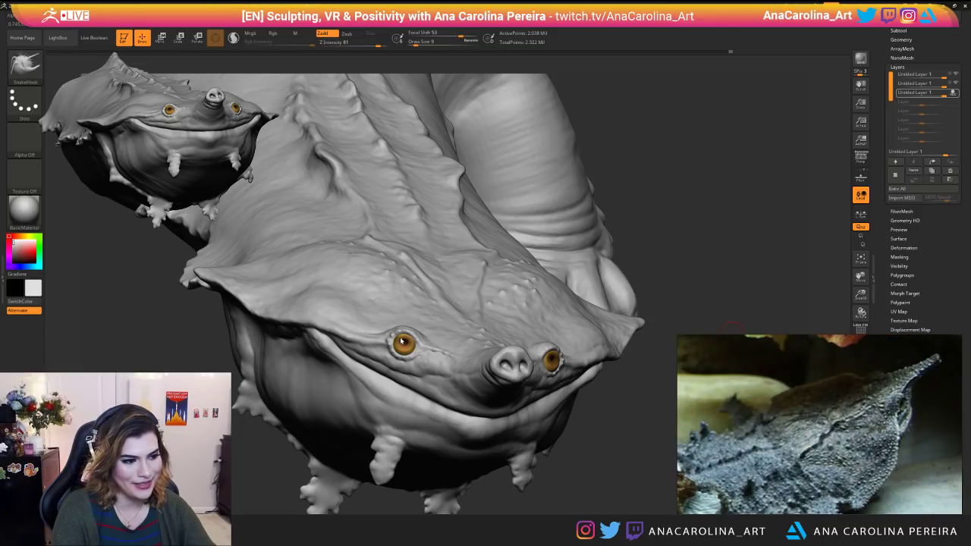
{"action": "mouse_move", "coordinate": [570, 472]}
{"action": "left_mouse_down"}
{"action": "mouse_move", "coordinate": [581, 462]}
{"action": "mouse_move", "coordinate": [574, 478]}
{"action": "mouse_move", "coordinate": [540, 421]}
{"action": "mouse_move", "coordinate": [558, 482]}
{"action": "left_mouse_up"}
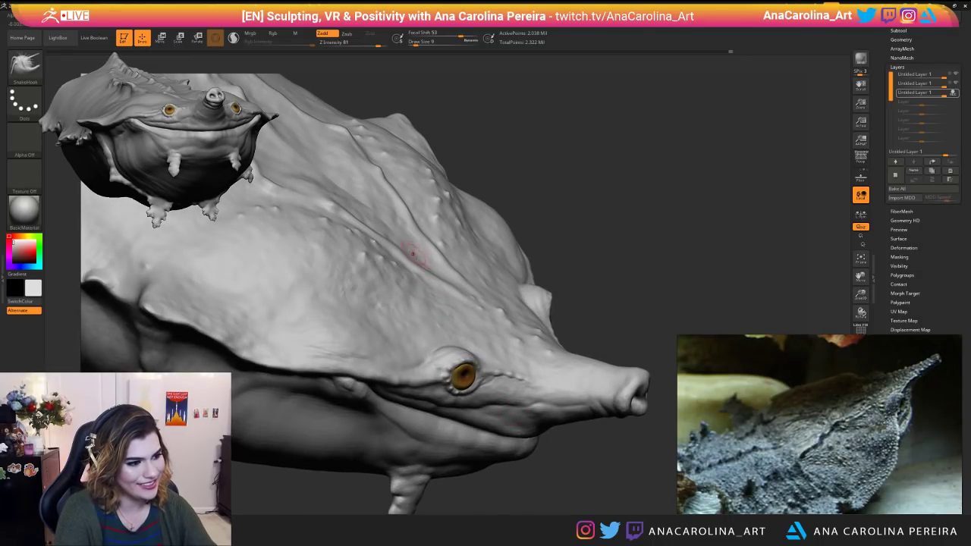
{"action": "left_click_drag", "start_coordinate": [428, 278], "coordinate": [438, 274]}
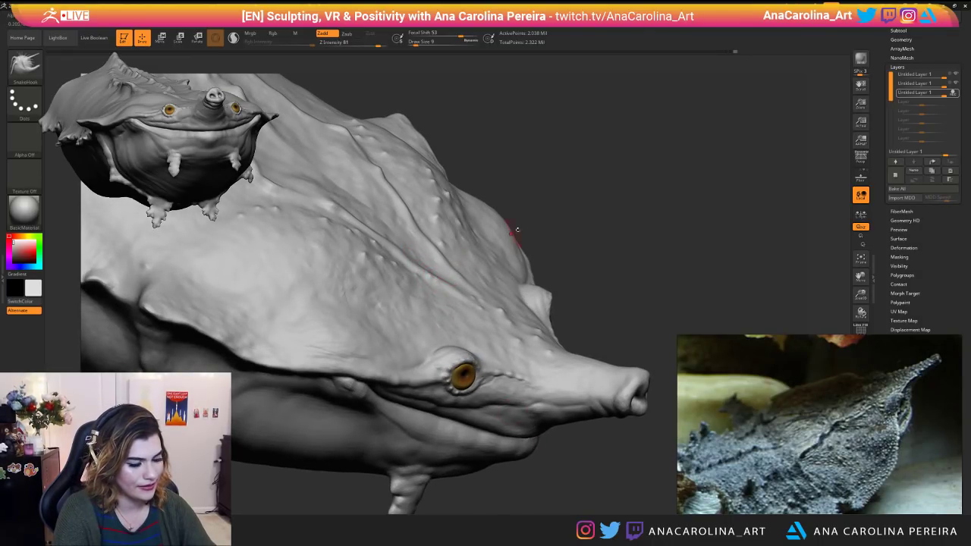
{"action": "left_click_drag", "start_coordinate": [557, 224], "coordinate": [494, 228]}
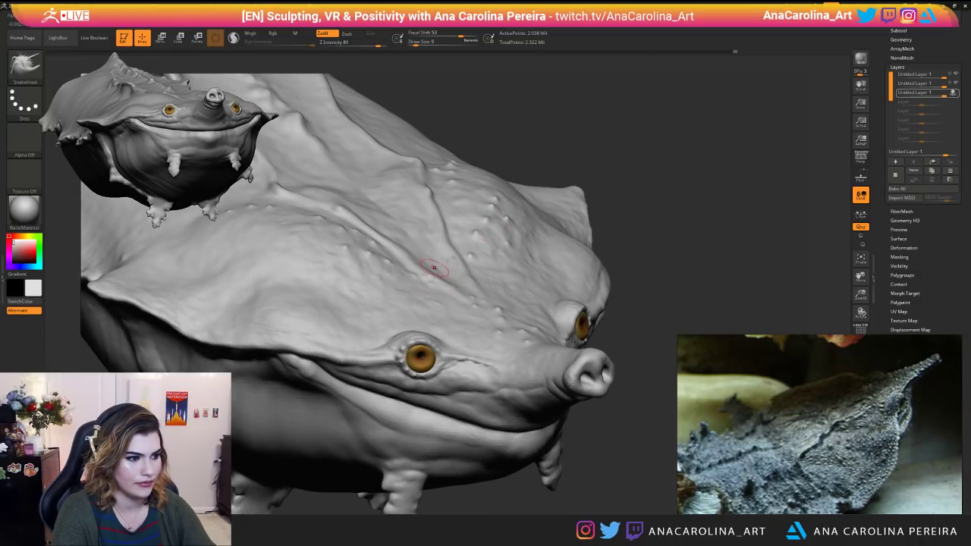
{"action": "left_click_drag", "start_coordinate": [635, 152], "coordinate": [569, 91], "text": "alt"}
{"action": "left_click_drag", "start_coordinate": [645, 228], "coordinate": [647, 195], "text": "alt"}
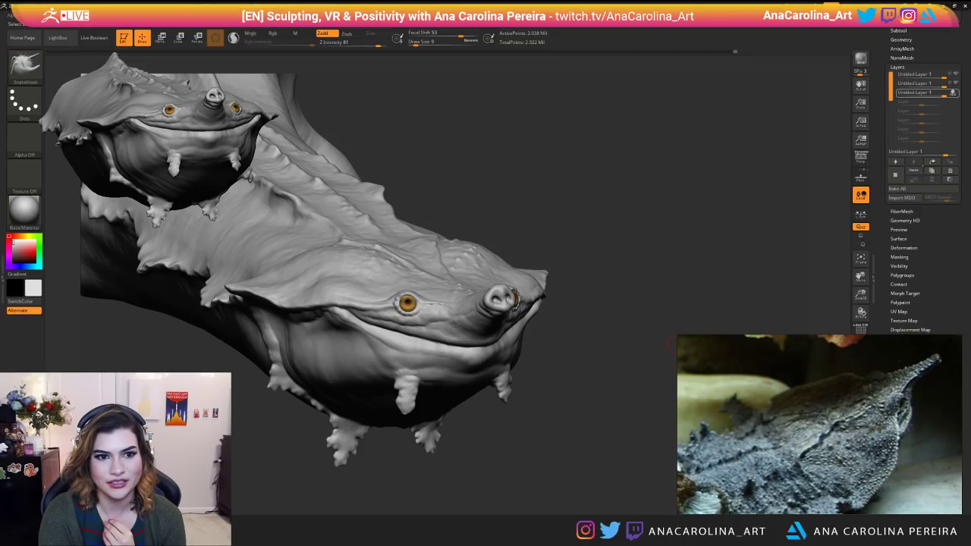
Preview the sculpt with the selected layer's intensity lowered to -1 and restore the layer to full intensity.
{"action": "left_click_drag", "start_coordinate": [935, 92], "coordinate": [900, 92]}
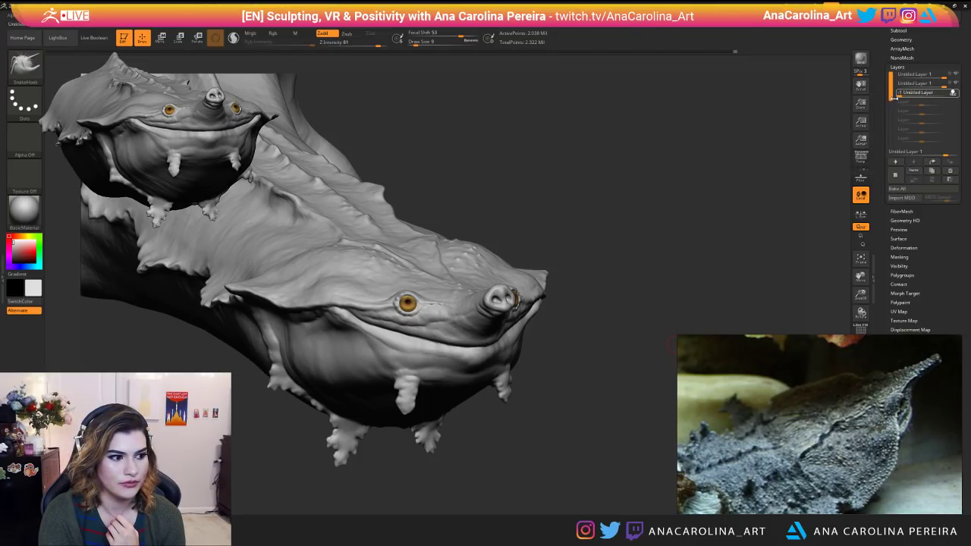
{"action": "mouse_move", "coordinate": [804, 250]}
{"action": "left_mouse_down"}
{"action": "mouse_move", "coordinate": [808, 319]}
{"action": "mouse_move", "coordinate": [838, 140]}
{"action": "left_mouse_up"}
{"action": "left_click_drag", "start_coordinate": [910, 93], "coordinate": [957, 99]}
Mask the whole turtle body and try filling it with the current colour, with the Rgb channel turned on at intensity 100.
{"action": "key", "text": "f"}
{"action": "key", "text": "ctrl+a"}
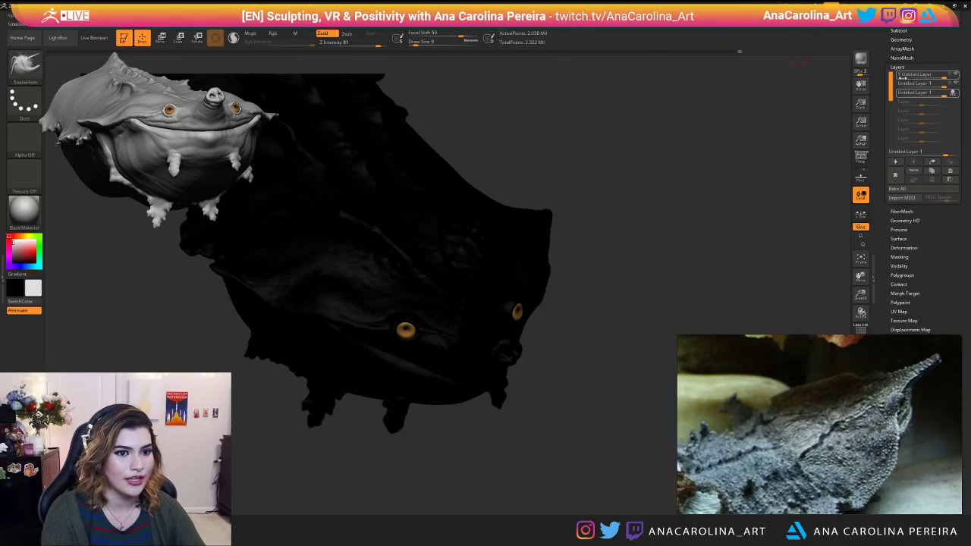
{"action": "scroll", "coordinate": [895, 265], "scroll_direction": "down", "scroll_amount": 4}
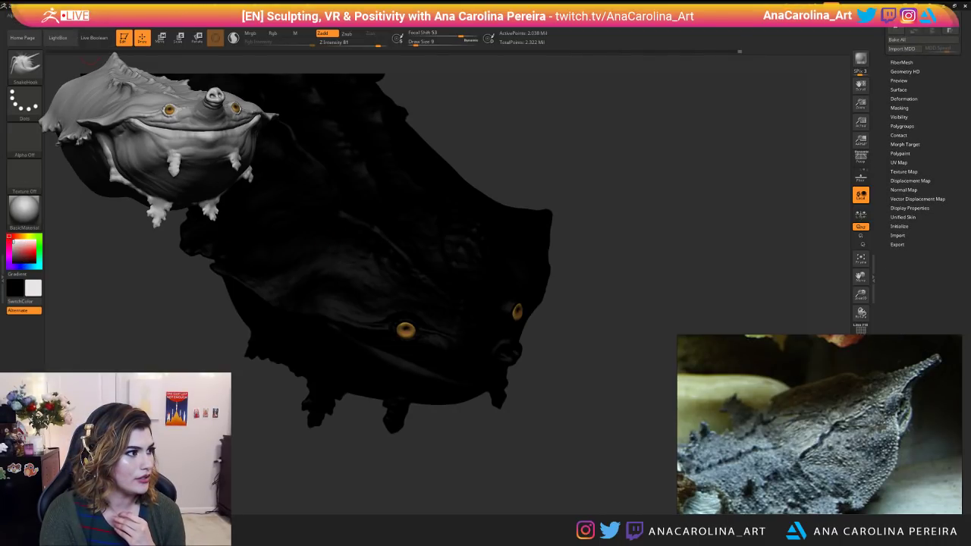
{"action": "left_click", "coordinate": [50, 15]}
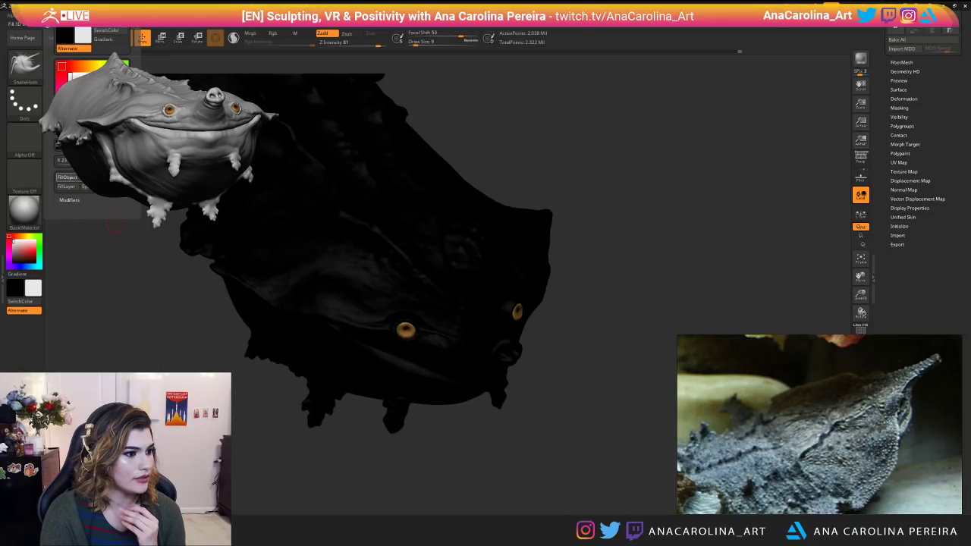
{"action": "key", "text": "space"}
{"action": "left_click", "coordinate": [483, 248]}
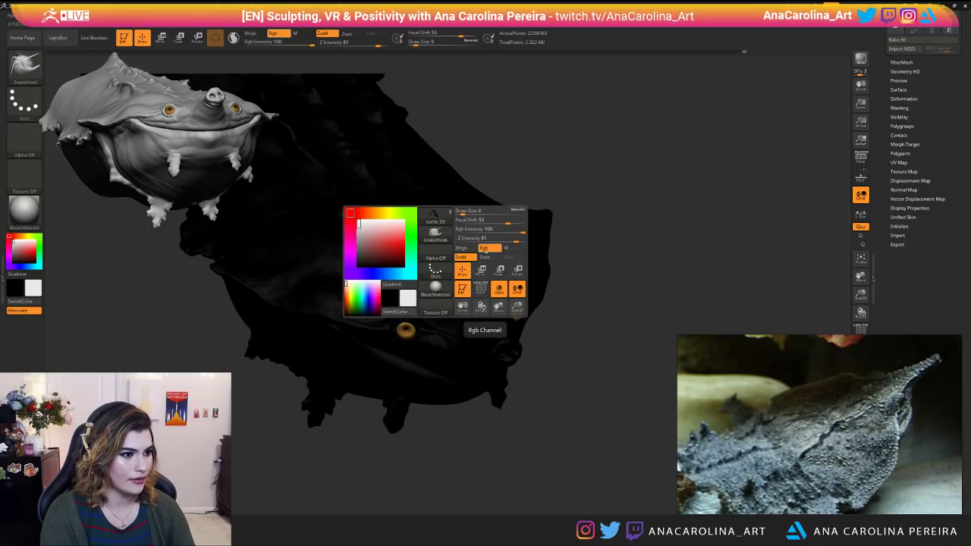
{"action": "left_click", "coordinate": [50, 16]}
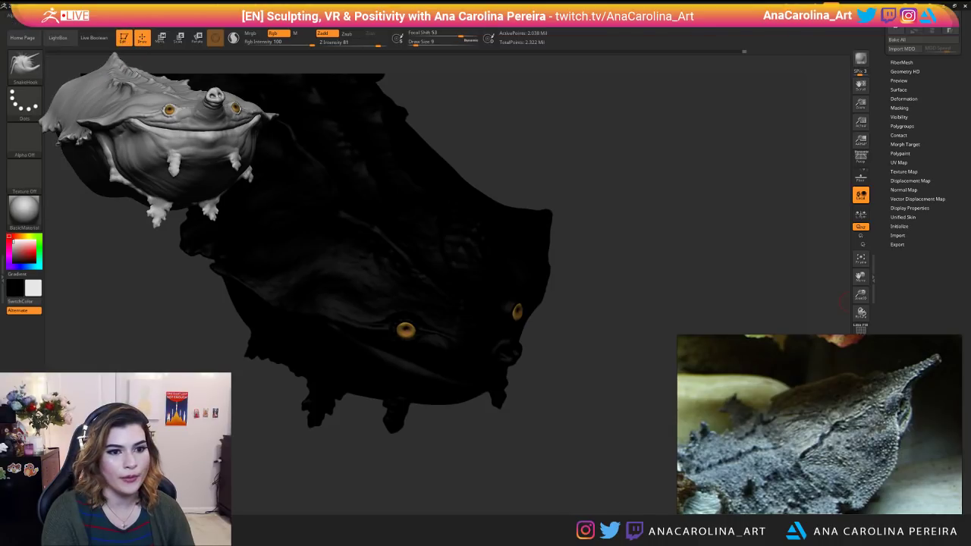
Create a new blank texture map for the turtle and try to turn the texture on.
{"action": "scroll", "coordinate": [936, 202], "scroll_direction": "up", "scroll_amount": 1}
{"action": "left_click", "coordinate": [908, 181]}
{"action": "scroll", "coordinate": [895, 152], "scroll_direction": "down", "scroll_amount": 3}
{"action": "scroll", "coordinate": [882, 99], "scroll_direction": "up", "scroll_amount": 3}
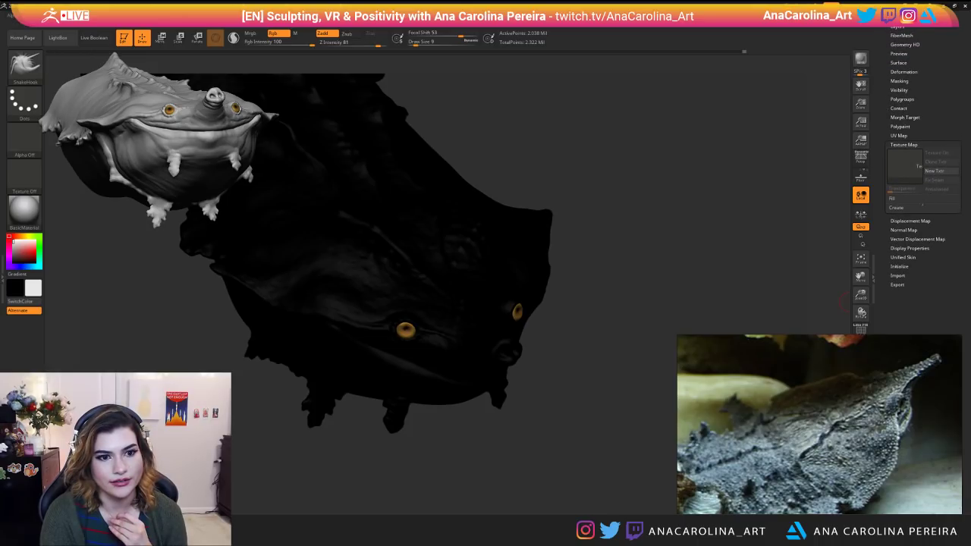
{"action": "left_click", "coordinate": [896, 208]}
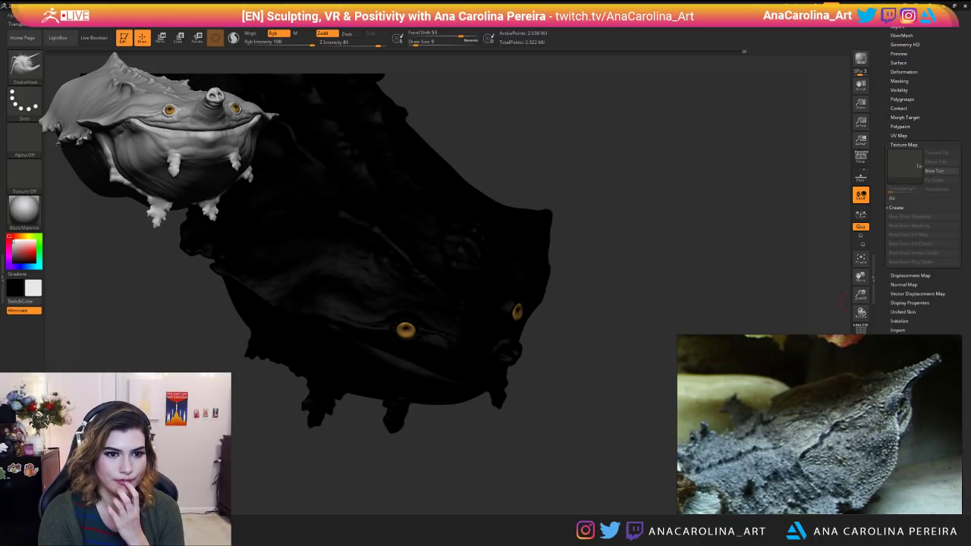
{"action": "left_click", "coordinate": [931, 171]}
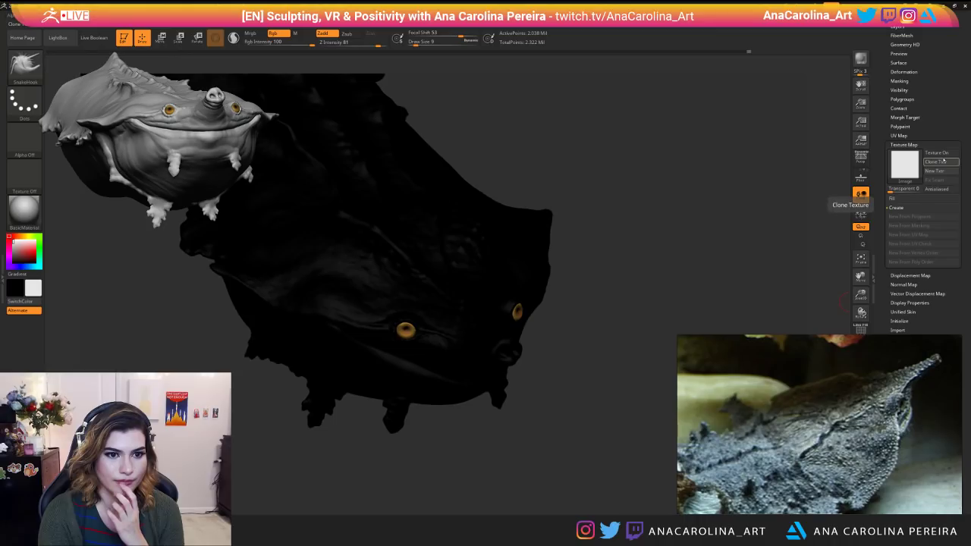
{"action": "left_click", "coordinate": [937, 153]}
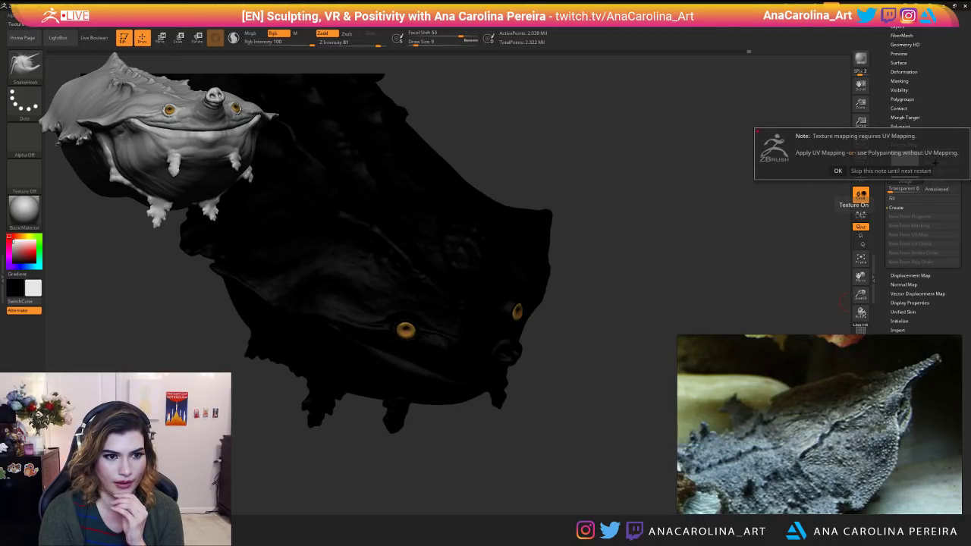
{"action": "left_click", "coordinate": [838, 170]}
{"action": "left_click_drag", "start_coordinate": [886, 142], "coordinate": [886, 176]}
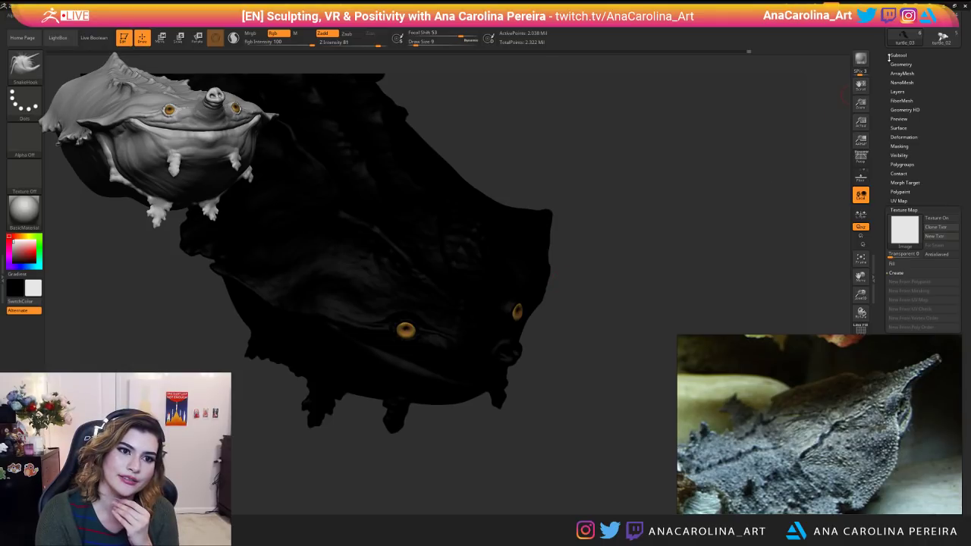
{"action": "scroll", "coordinate": [946, 174], "scroll_direction": "down", "scroll_amount": 1}
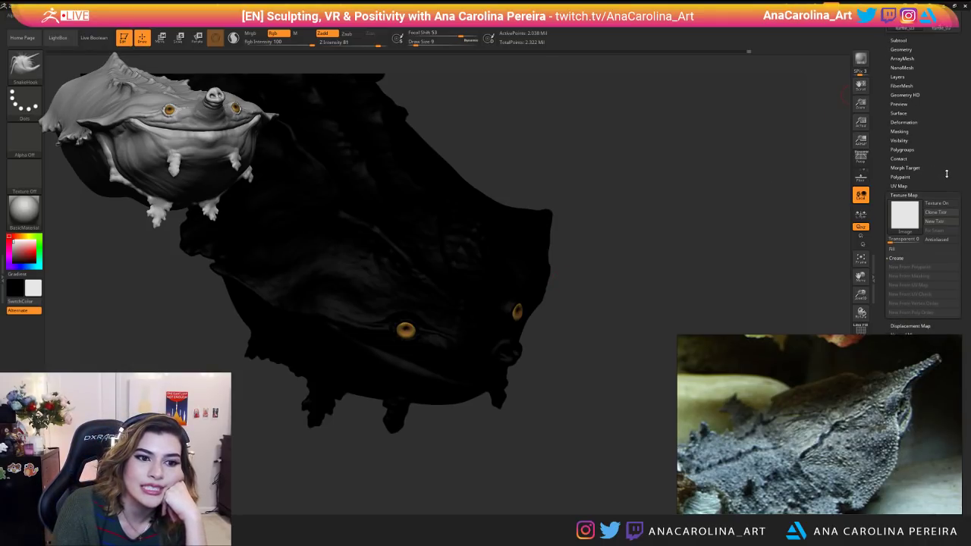
{"action": "scroll", "coordinate": [935, 169], "scroll_direction": "down", "scroll_amount": 5}
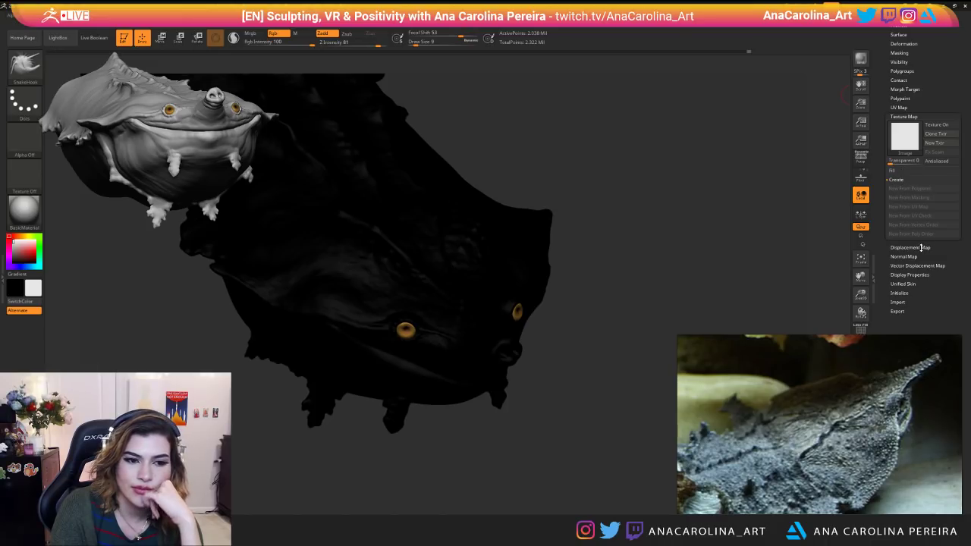
{"action": "scroll", "coordinate": [903, 152], "scroll_direction": "up", "scroll_amount": 3}
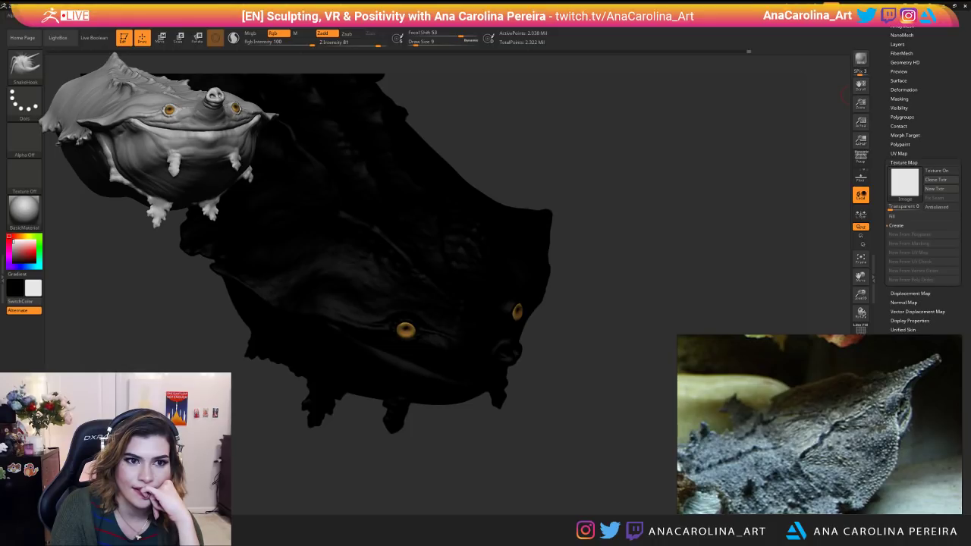
{"action": "scroll", "coordinate": [910, 140], "scroll_direction": "up", "scroll_amount": 2}
{"action": "scroll", "coordinate": [914, 125], "scroll_direction": "down", "scroll_amount": 5}
{"action": "scroll", "coordinate": [933, 190], "scroll_direction": "up", "scroll_amount": 5}
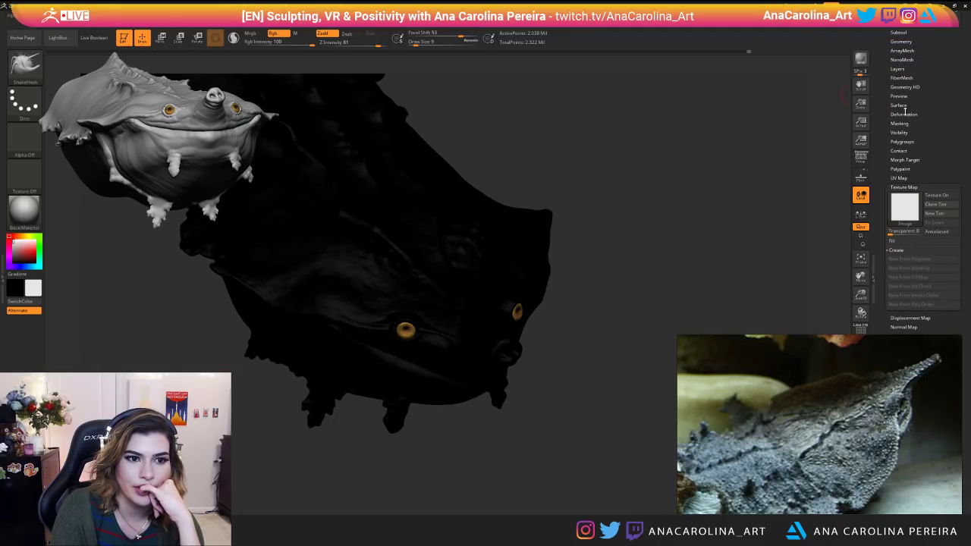
Turn off Colorize in the turtle's polypaint settings and bring up its layer list.
{"action": "left_click", "coordinate": [900, 168]}
{"action": "left_click", "coordinate": [906, 178]}
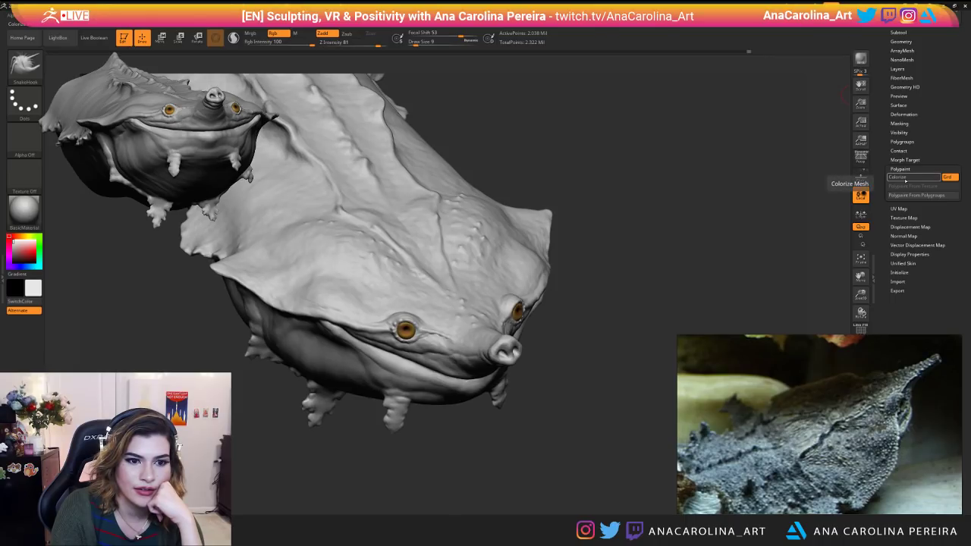
{"action": "scroll", "coordinate": [904, 175], "scroll_direction": "up", "scroll_amount": 9}
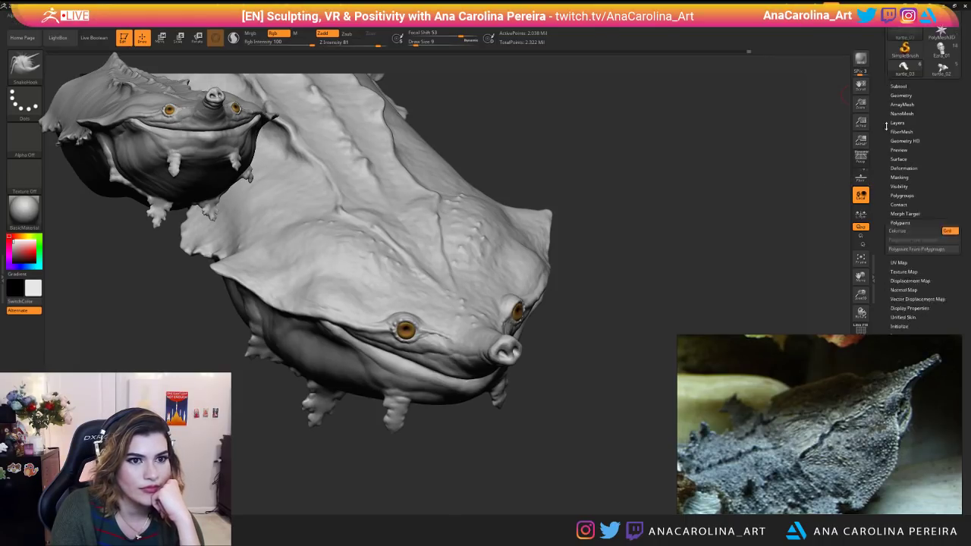
{"action": "left_click", "coordinate": [902, 167]}
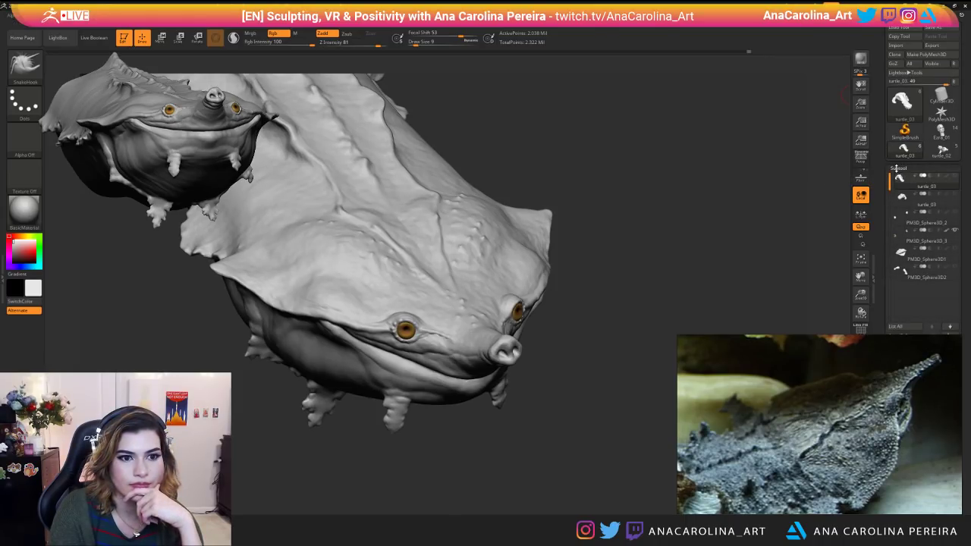
{"action": "left_click", "coordinate": [898, 169]}
{"action": "left_click", "coordinate": [898, 205]}
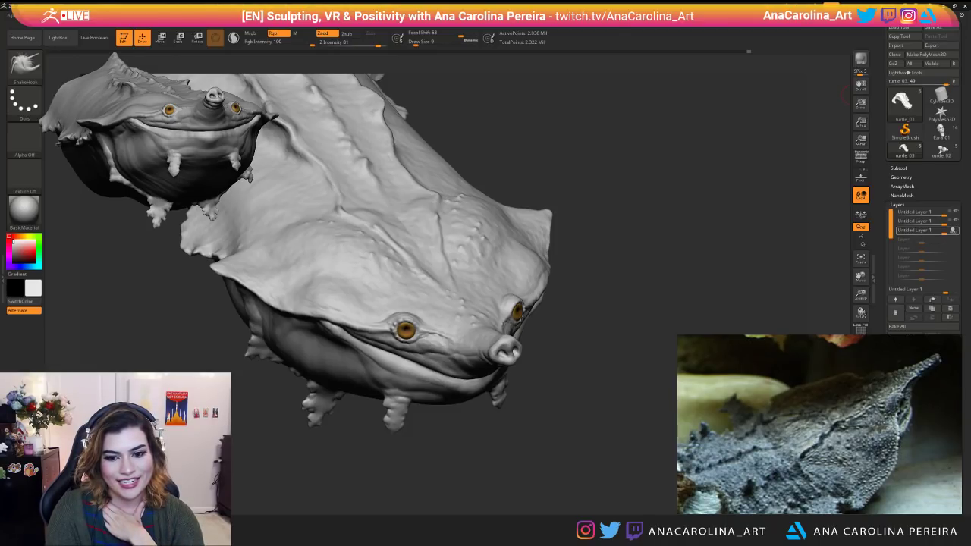
Select the second turtle_03 subtool and turn on Colorize in its polypaint settings.
{"action": "left_click", "coordinate": [898, 167]}
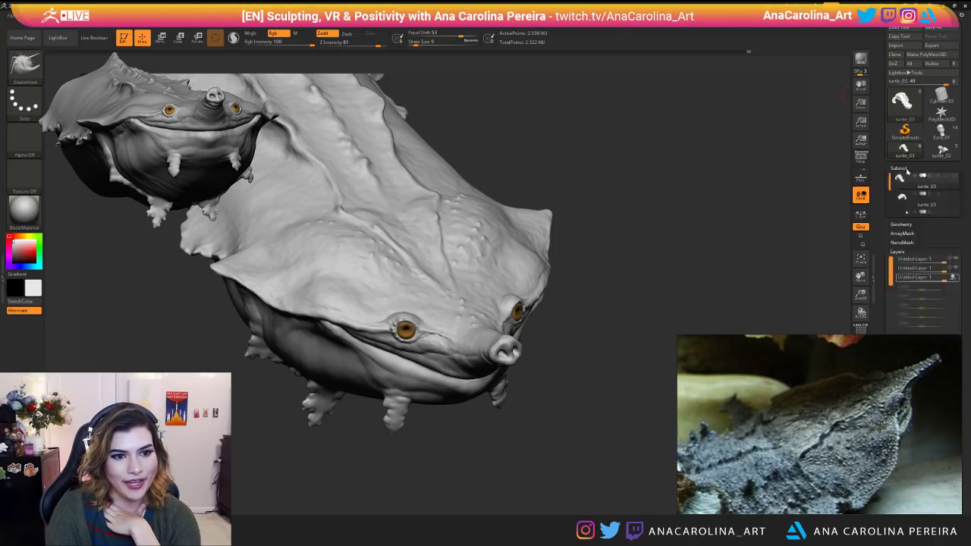
{"action": "mouse_move", "coordinate": [903, 179]}
{"action": "left_click", "coordinate": [941, 198]}
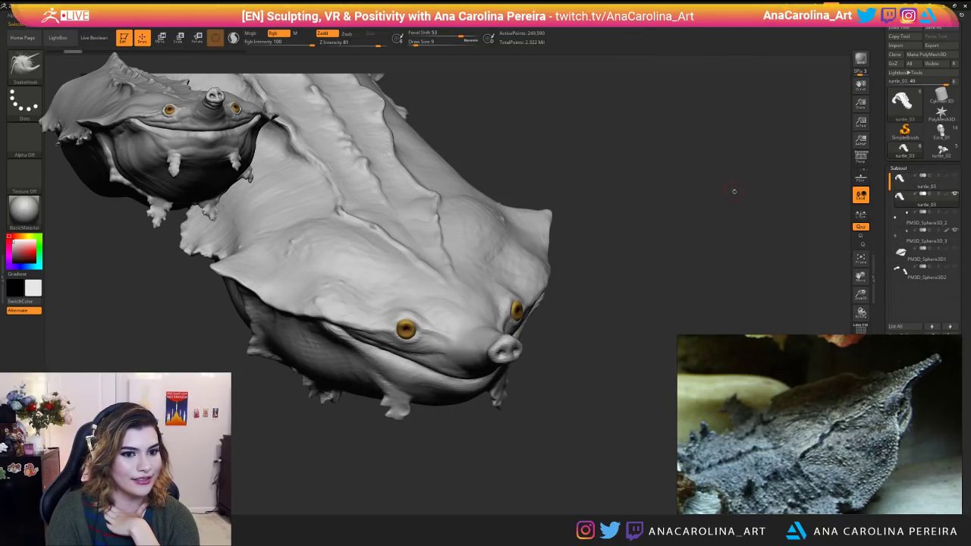
{"action": "scroll", "coordinate": [884, 214], "scroll_direction": "down", "scroll_amount": 10}
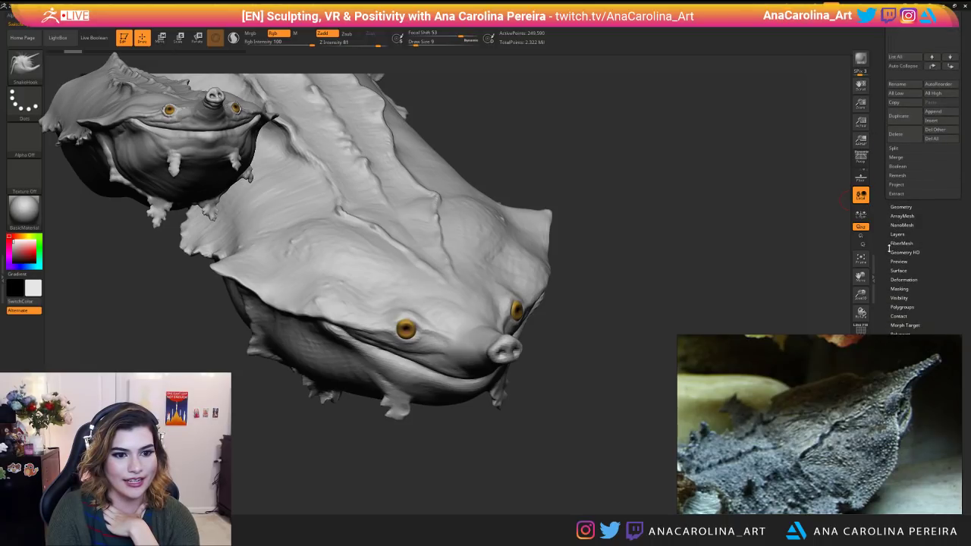
{"action": "left_click", "coordinate": [899, 250]}
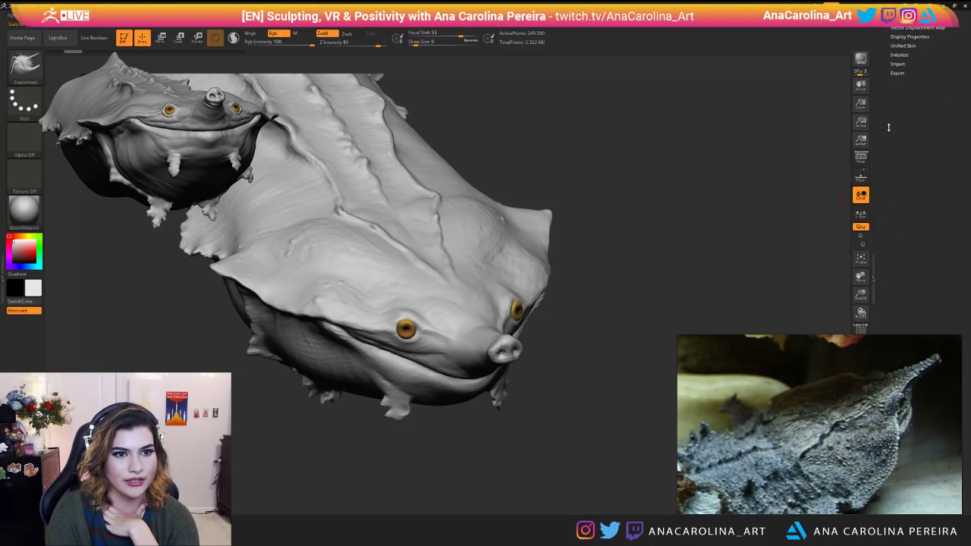
{"action": "left_click", "coordinate": [910, 146]}
{"action": "mouse_move", "coordinate": [788, 243]}
{"action": "left_mouse_down"}
{"action": "mouse_move", "coordinate": [581, 415]}
{"action": "mouse_move", "coordinate": [600, 438]}
{"action": "mouse_move", "coordinate": [591, 394]}
{"action": "mouse_move", "coordinate": [516, 410]}
{"action": "mouse_move", "coordinate": [530, 470]}
{"action": "mouse_move", "coordinate": [493, 341]}
{"action": "mouse_move", "coordinate": [522, 277]}
{"action": "mouse_move", "coordinate": [827, 176]}
{"action": "left_mouse_up"}
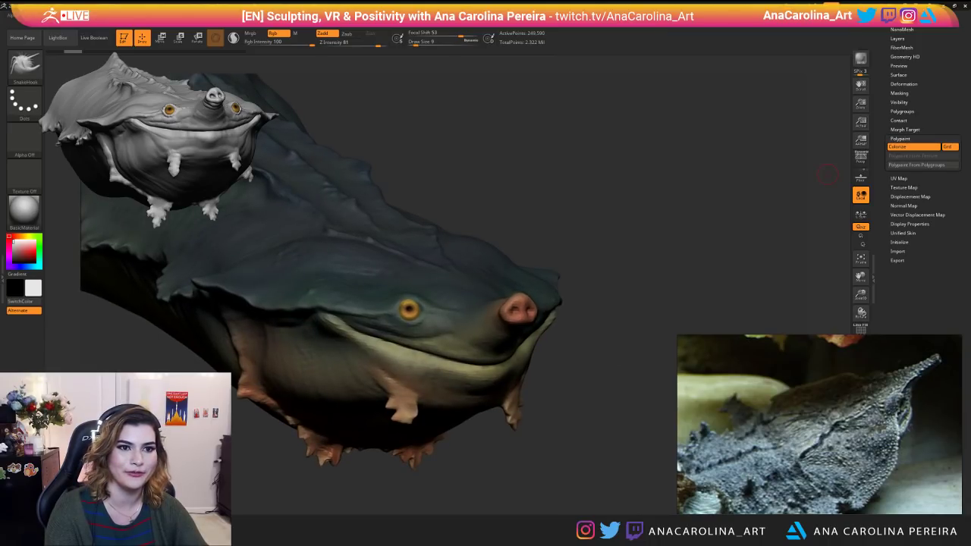
Reselect the first turtle_03 subtool and hide the coloured second turtle_03 subtool.
{"action": "left_click_drag", "start_coordinate": [882, 66], "coordinate": [882, 164]}
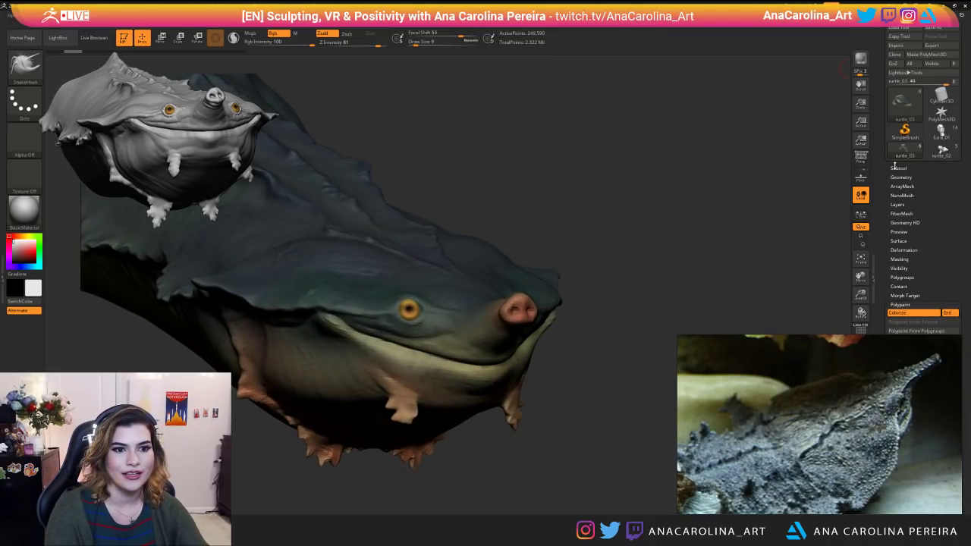
{"action": "left_click", "coordinate": [898, 167]}
{"action": "left_click", "coordinate": [899, 178]}
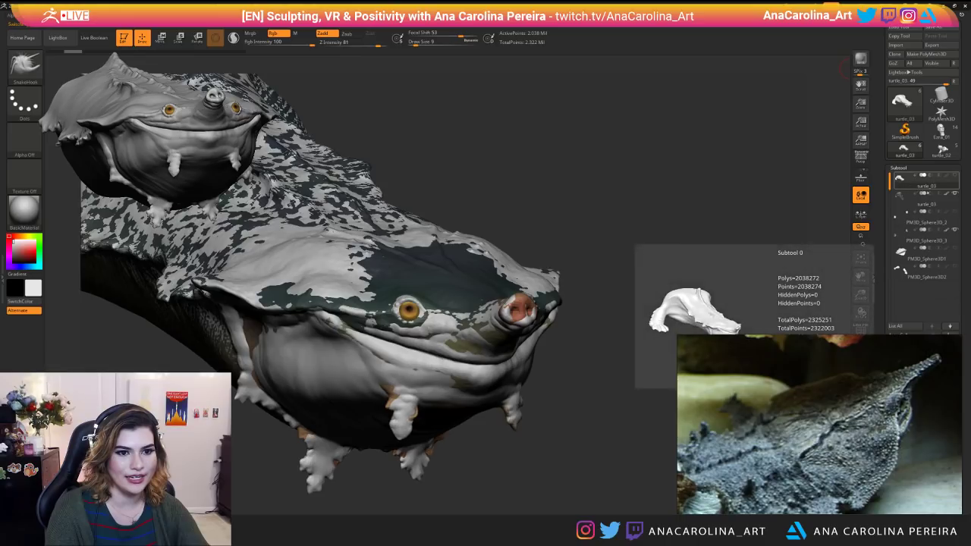
{"action": "left_click", "coordinate": [955, 193]}
{"action": "mouse_move", "coordinate": [622, 318]}
{"action": "left_mouse_down"}
{"action": "mouse_move", "coordinate": [576, 236]}
{"action": "mouse_move", "coordinate": [576, 151]}
{"action": "mouse_move", "coordinate": [584, 243]}
{"action": "left_mouse_up"}
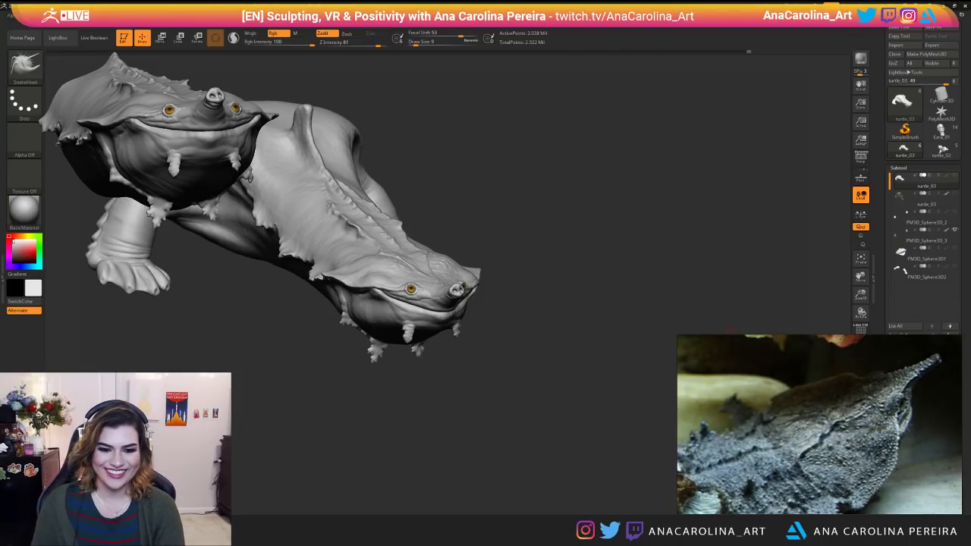
Swap the main and secondary colours back and forth to compare the turtle's display in each.
{"action": "key", "text": "ctrl+z"}
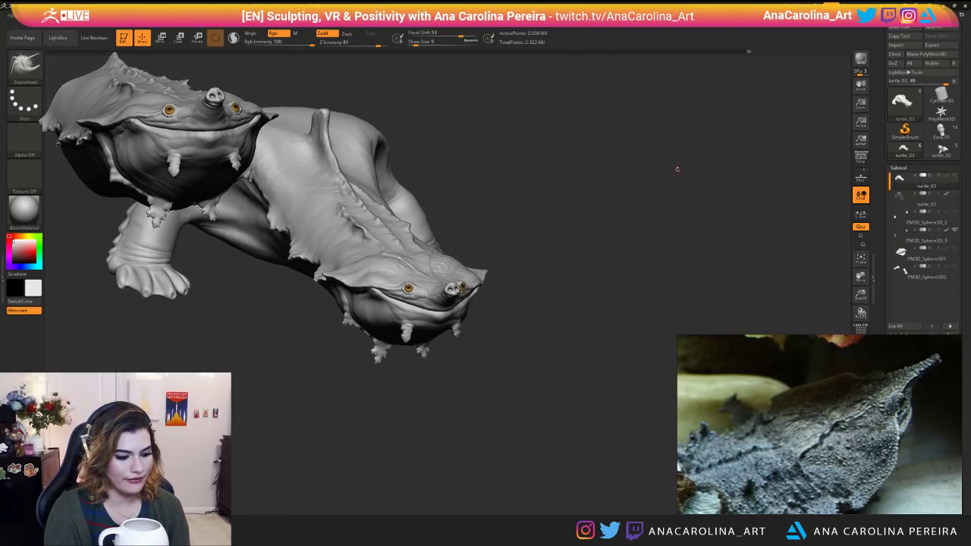
{"action": "key", "text": "v"}
{"action": "key", "text": "v"}
{"action": "key", "text": "v"}
{"action": "key", "text": "v"}
{"action": "key", "text": "v"}
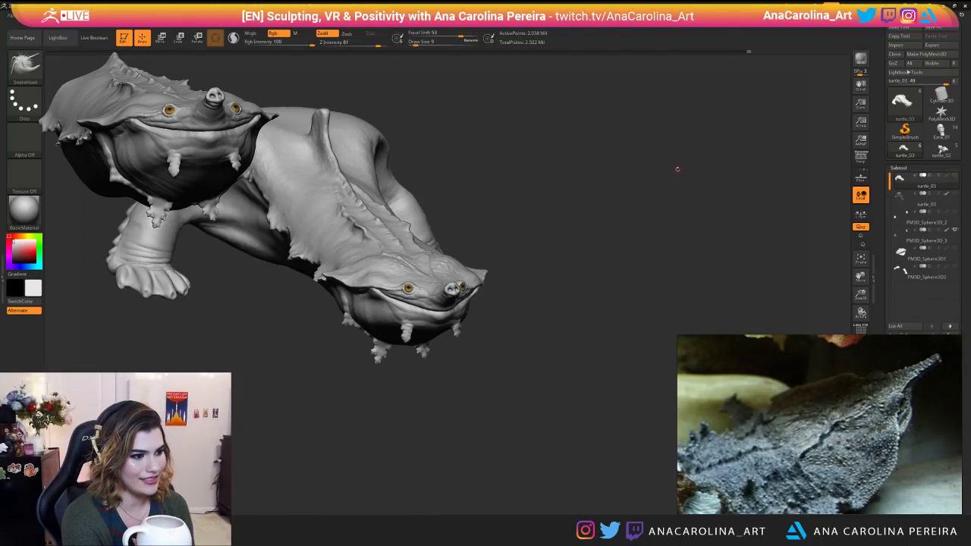
{"action": "key", "text": "v"}
{"action": "key", "text": "v"}
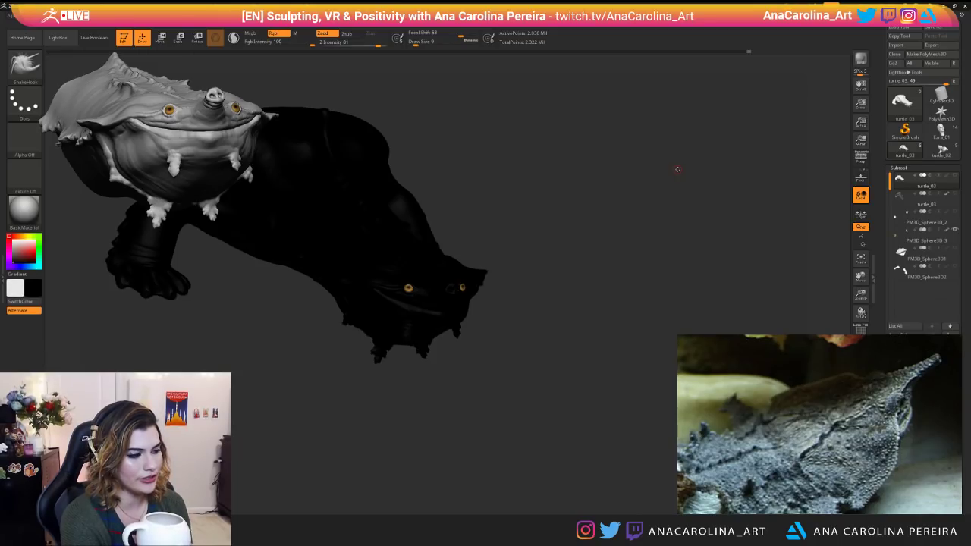
{"action": "key", "text": "v"}
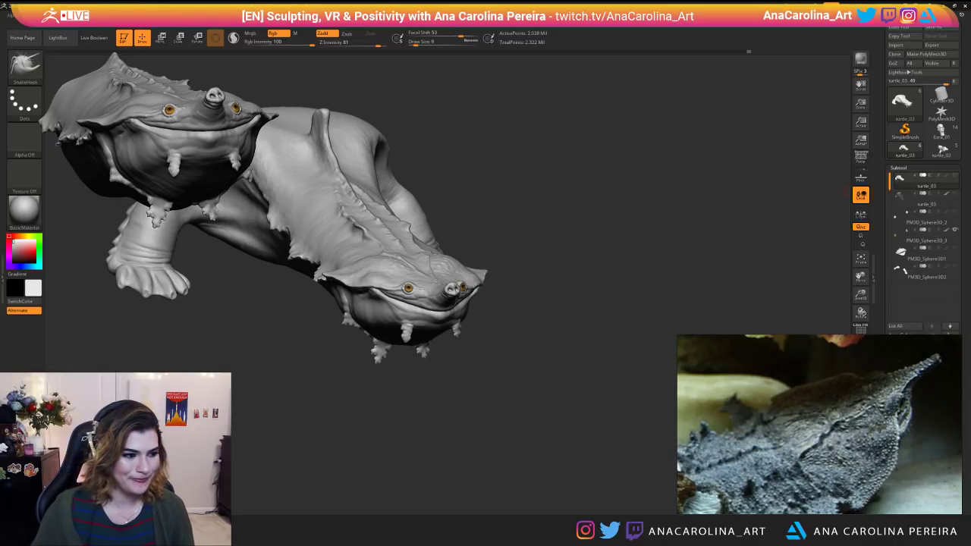
Set the SnakeHook brush to draw size 7 and Z Intensity 100 while testing small pulls behind the turtle's eye.
{"action": "mouse_move", "coordinate": [516, 395]}
{"action": "left_mouse_down"}
{"action": "mouse_move", "coordinate": [564, 405]}
{"action": "mouse_move", "coordinate": [470, 420]}
{"action": "mouse_move", "coordinate": [478, 466]}
{"action": "mouse_move", "coordinate": [565, 383]}
{"action": "left_mouse_up"}
{"action": "key", "text": "space"}
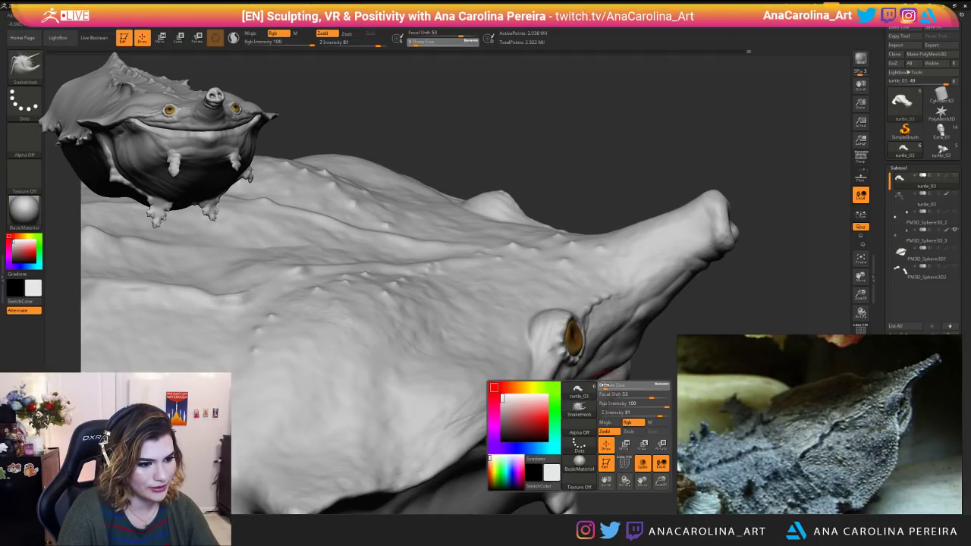
{"action": "left_click_drag", "start_coordinate": [621, 455], "coordinate": [599, 443]}
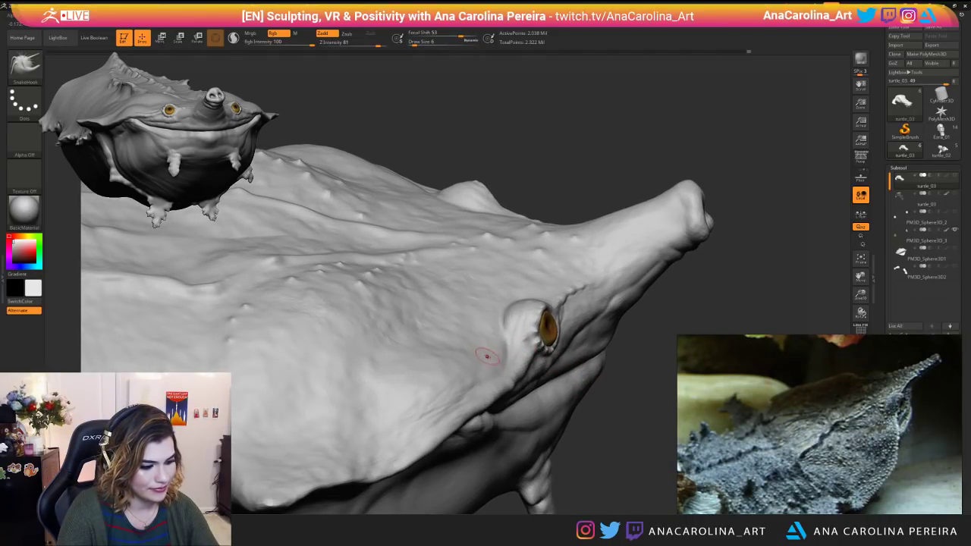
{"action": "key", "text": "space"}
{"action": "left_click_drag", "start_coordinate": [504, 351], "coordinate": [498, 351]}
{"action": "key", "text": "space"}
{"action": "mouse_move", "coordinate": [636, 378]}
{"action": "left_mouse_down"}
{"action": "mouse_move", "coordinate": [626, 387]}
{"action": "mouse_move", "coordinate": [585, 382]}
{"action": "left_mouse_up"}
{"action": "key", "text": "space"}
{"action": "left_click_drag", "start_coordinate": [528, 340], "coordinate": [534, 340]}
{"action": "key", "text": "space"}
{"action": "left_click_drag", "start_coordinate": [623, 387], "coordinate": [641, 389]}
{"action": "key", "text": "space"}
{"action": "left_click", "coordinate": [520, 343]}
{"action": "key", "text": "space"}
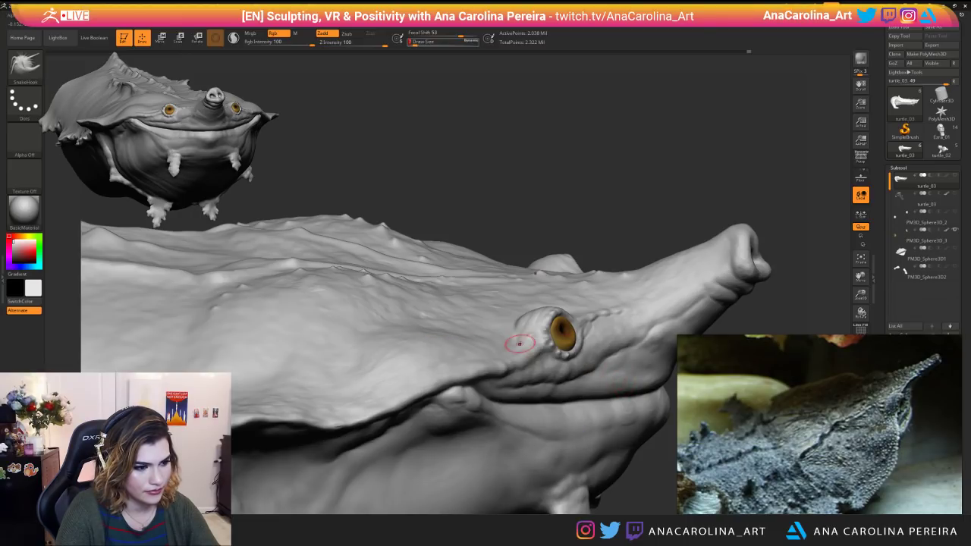
Try a focal shift of -63 by pulling a spike on the skin behind the turtle's eye.
{"action": "key", "text": "space"}
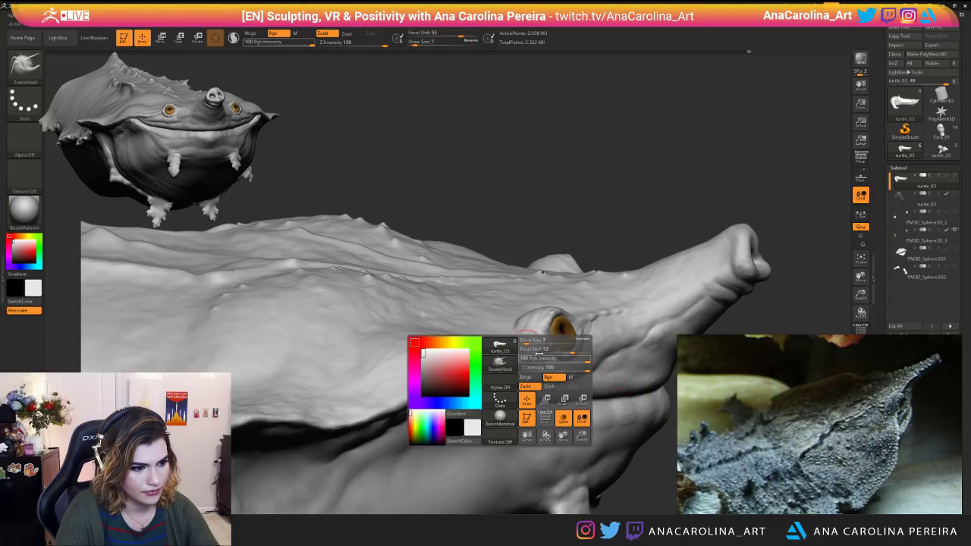
{"action": "key", "text": "space"}
{"action": "left_click", "coordinate": [553, 364]}
{"action": "left_click_drag", "start_coordinate": [552, 363], "coordinate": [531, 364]}
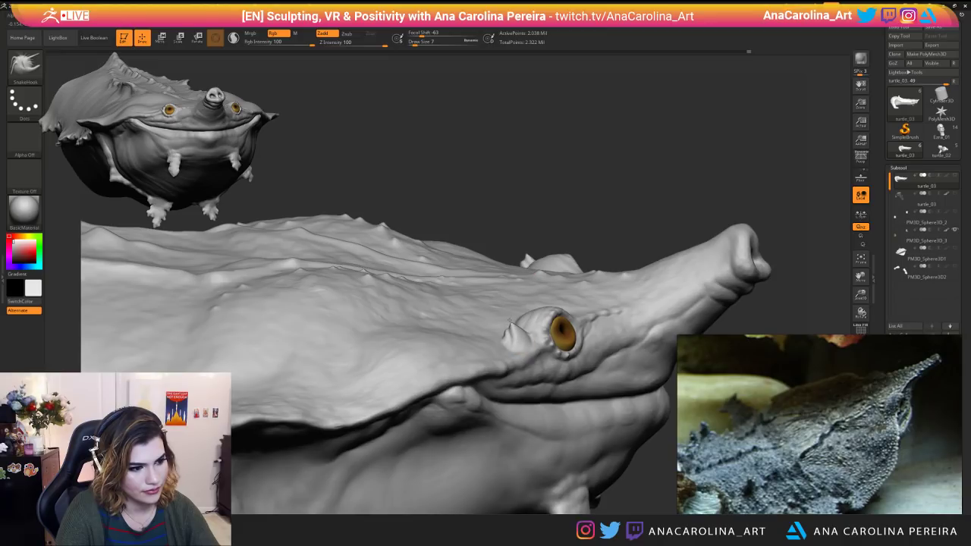
Set the SnakeHook brush to focal shift 88 and draw size 5, with the Rgb channel turned off.
{"action": "key", "text": "space"}
{"action": "left_click", "coordinate": [595, 364]}
{"action": "left_click_drag", "start_coordinate": [594, 364], "coordinate": [584, 364]}
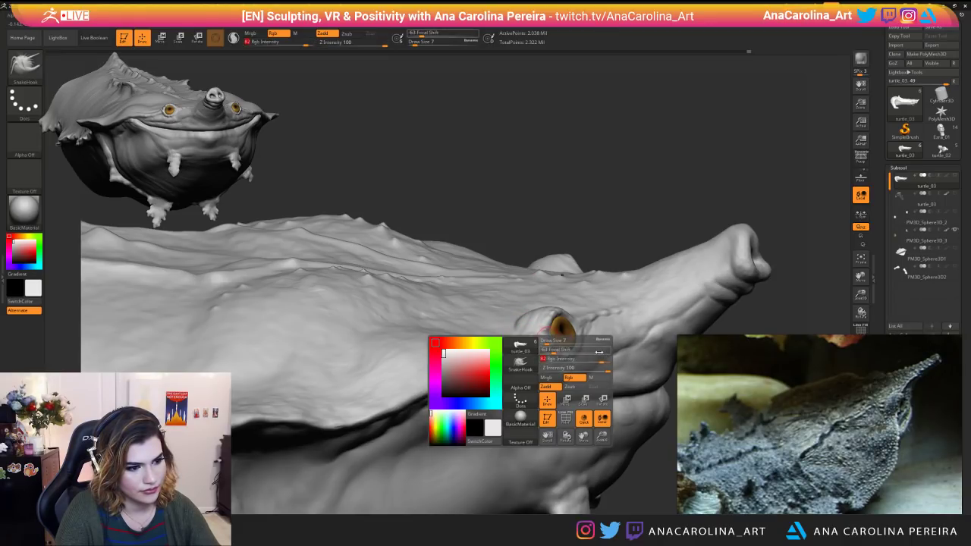
{"action": "left_click", "coordinate": [576, 377]}
{"action": "key", "text": "space"}
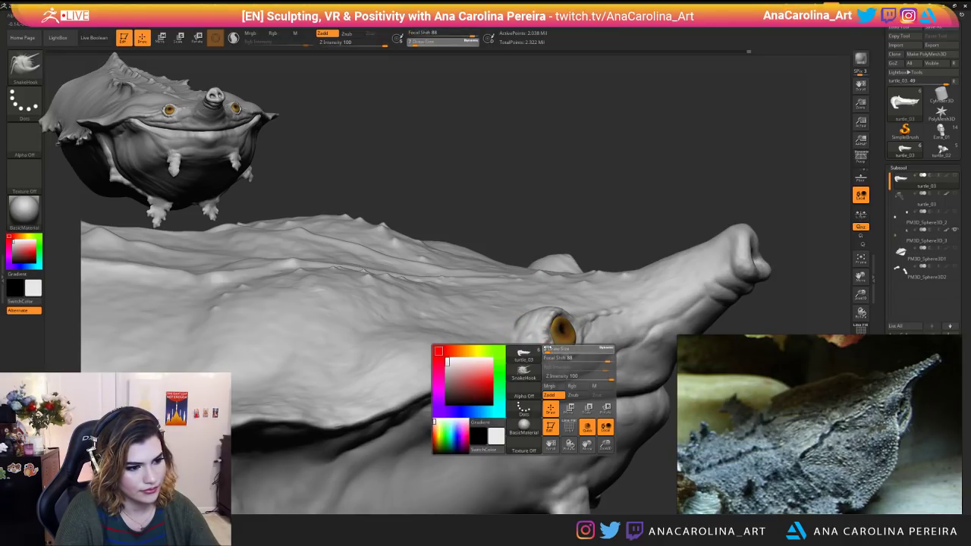
{"action": "mouse_move", "coordinate": [581, 229]}
{"action": "left_mouse_down"}
{"action": "mouse_move", "coordinate": [560, 228]}
{"action": "mouse_move", "coordinate": [582, 241]}
{"action": "left_mouse_up"}
{"action": "key", "text": "space"}
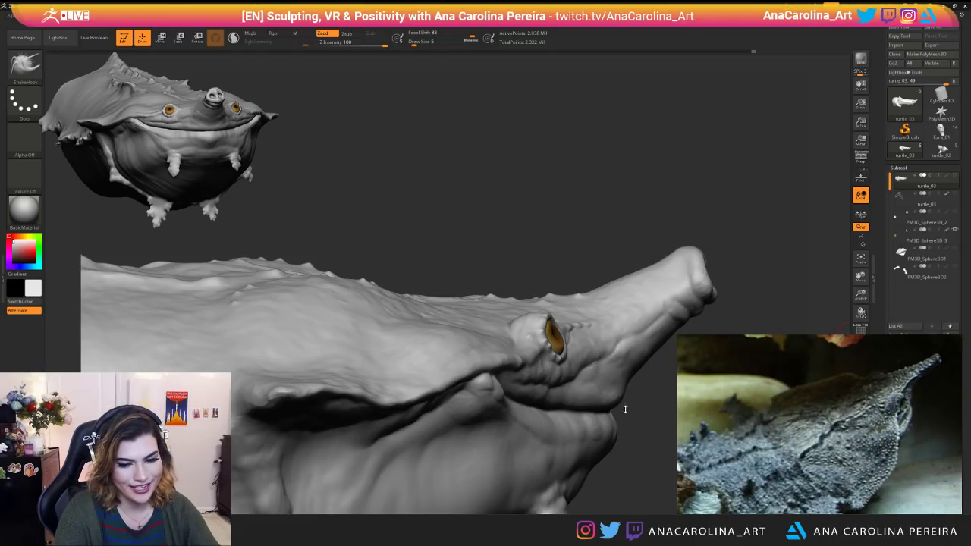
Add a new sculpting layer to the turtle for the next round of head details.
{"action": "mouse_move", "coordinate": [607, 470]}
{"action": "left_mouse_down"}
{"action": "mouse_move", "coordinate": [627, 408]}
{"action": "mouse_move", "coordinate": [632, 444]}
{"action": "mouse_move", "coordinate": [615, 480]}
{"action": "left_mouse_up"}
{"action": "mouse_move", "coordinate": [617, 416]}
{"action": "left_mouse_down"}
{"action": "mouse_move", "coordinate": [611, 484]}
{"action": "mouse_move", "coordinate": [597, 397]}
{"action": "left_mouse_up"}
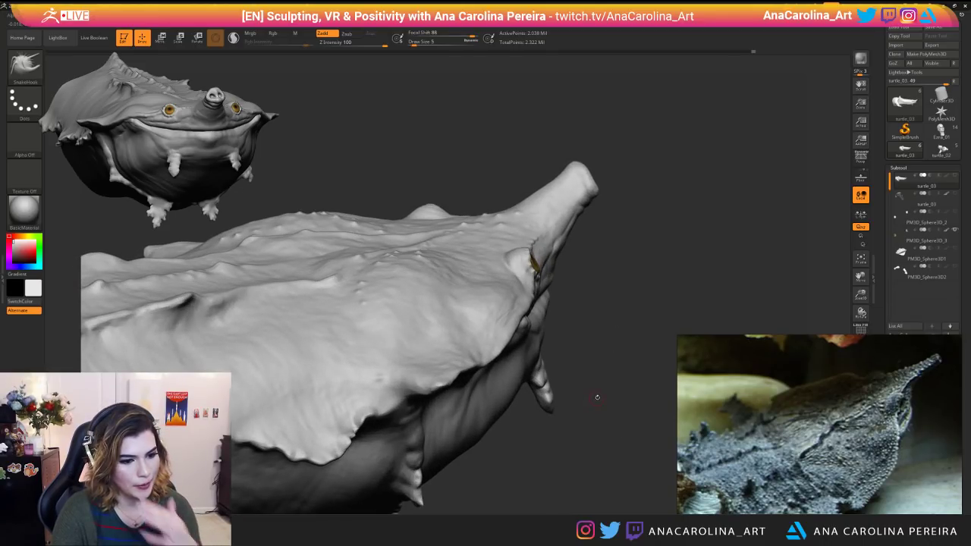
{"action": "left_click_drag", "start_coordinate": [597, 334], "coordinate": [617, 362]}
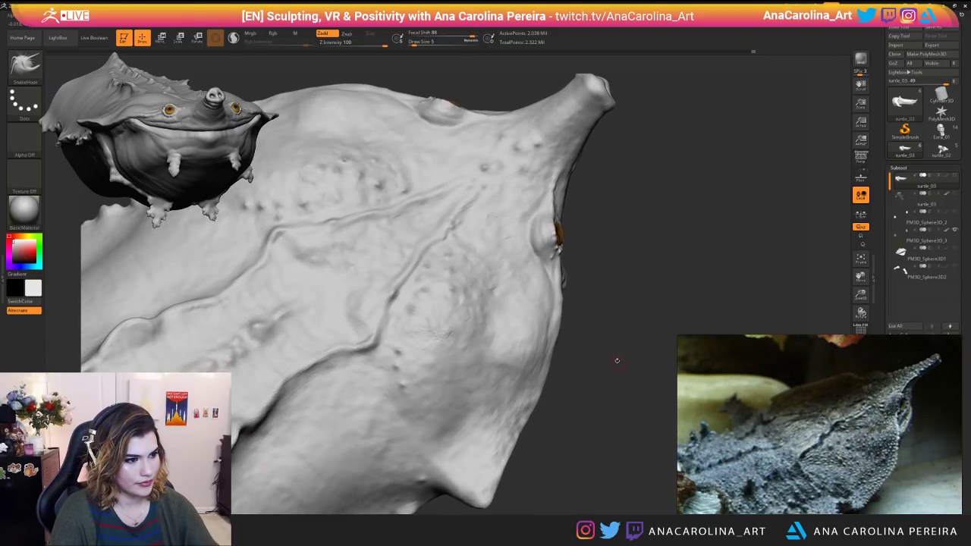
{"action": "scroll", "coordinate": [900, 225], "scroll_direction": "down", "scroll_amount": 6}
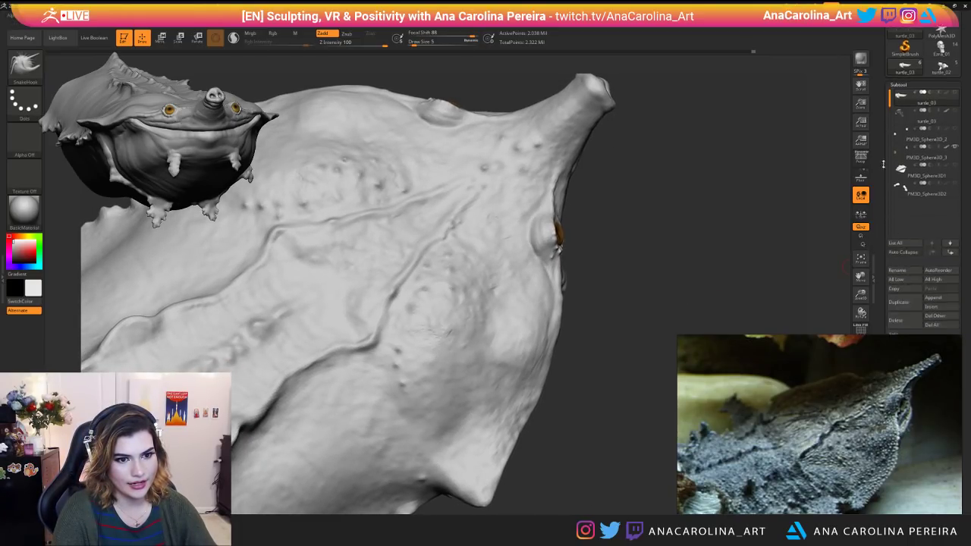
{"action": "left_click", "coordinate": [899, 221]}
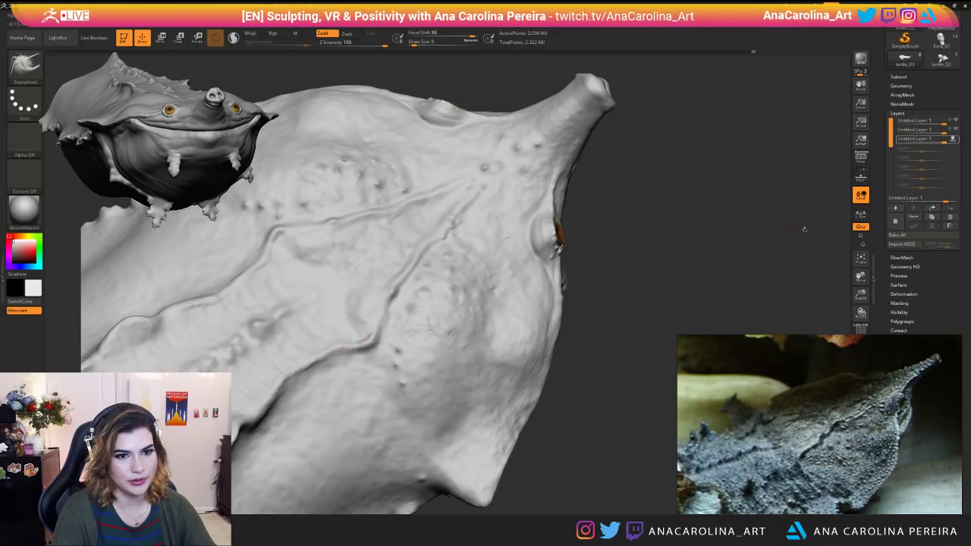
{"action": "left_click", "coordinate": [895, 221]}
{"action": "mouse_move", "coordinate": [804, 232]}
{"action": "left_mouse_down"}
{"action": "mouse_move", "coordinate": [762, 227]}
{"action": "mouse_move", "coordinate": [754, 217]}
{"action": "mouse_move", "coordinate": [772, 216]}
{"action": "mouse_move", "coordinate": [758, 227]}
{"action": "left_mouse_up"}
Choose the Pinch brush at draw size 9 and sharpen the ridge running across the top of the head.
{"action": "key", "text": "b"}
{"action": "key", "text": "c"}
{"action": "key", "text": "b"}
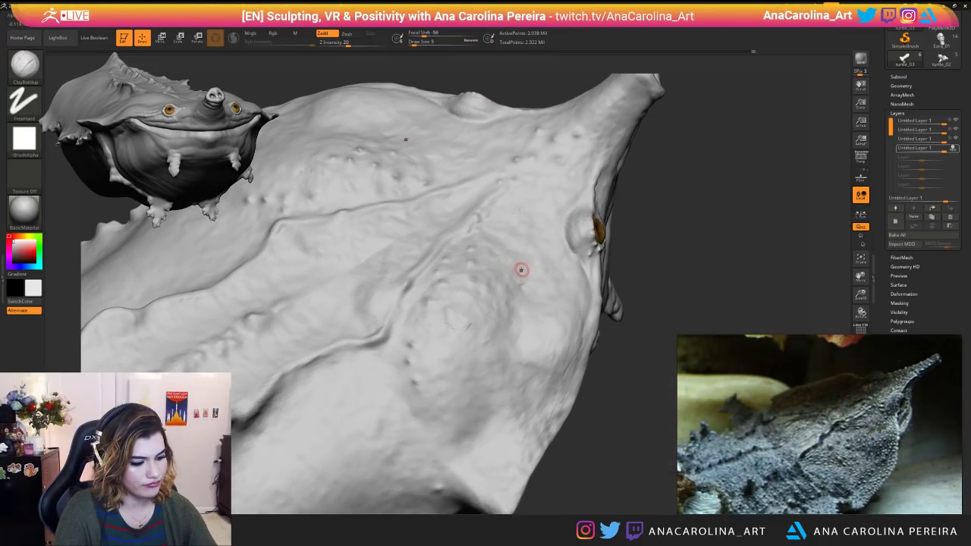
{"action": "key", "text": "b"}
{"action": "key", "text": "p"}
{"action": "key", "text": "i"}
{"action": "key", "text": "space"}
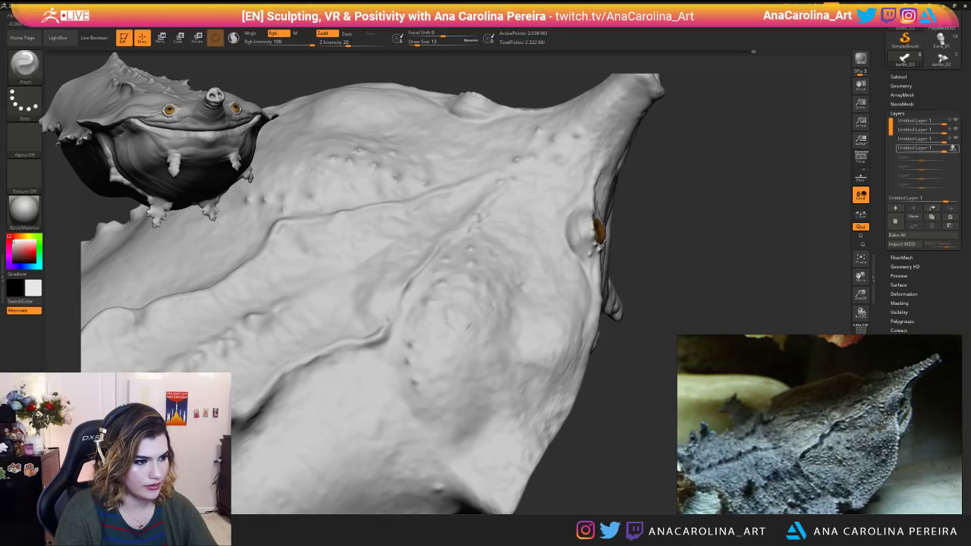
{"action": "key", "text": "space"}
{"action": "left_click_drag", "start_coordinate": [393, 313], "coordinate": [385, 313]}
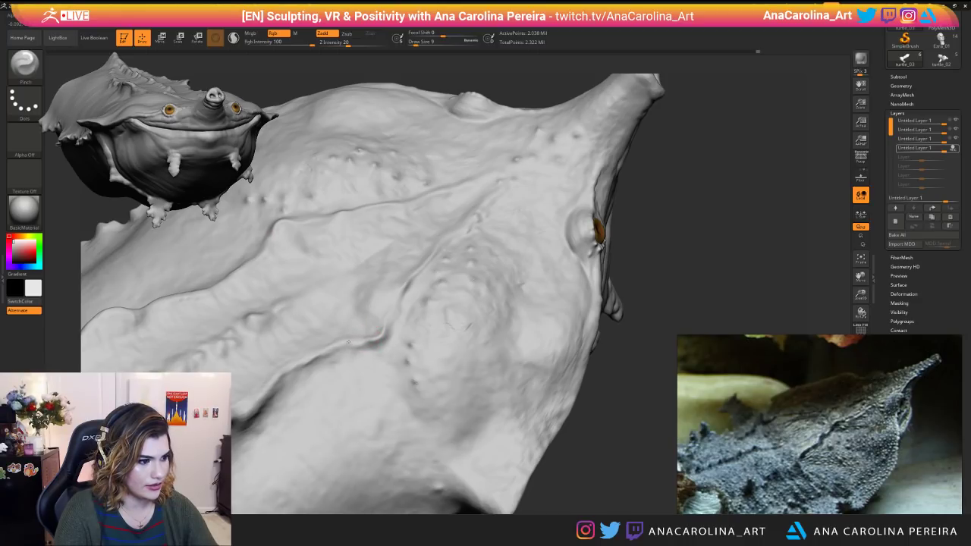
Enlarge the Pinch brush to draw size 13 and sharpen the long ridges running from the head along the neck.
{"action": "mouse_move", "coordinate": [645, 425]}
{"action": "left_mouse_down"}
{"action": "mouse_move", "coordinate": [633, 432]}
{"action": "mouse_move", "coordinate": [569, 382]}
{"action": "mouse_move", "coordinate": [584, 341]}
{"action": "left_mouse_up"}
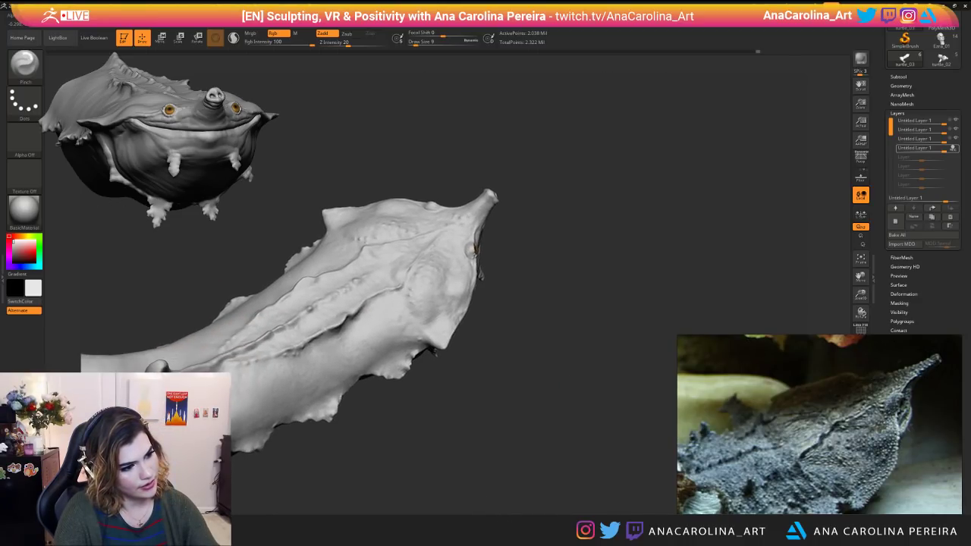
{"action": "scroll", "coordinate": [374, 254], "scroll_direction": "up", "scroll_amount": 3}
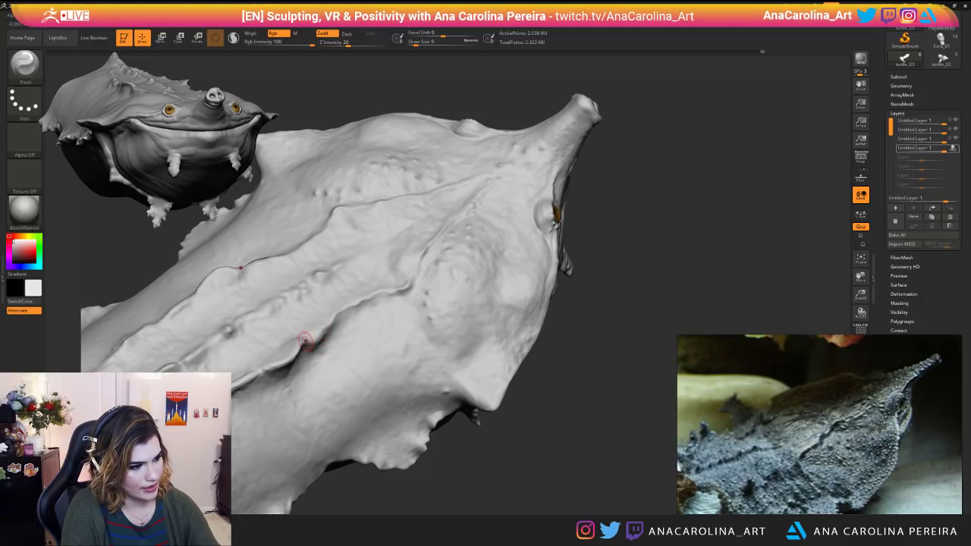
{"action": "left_click_drag", "start_coordinate": [402, 489], "coordinate": [546, 308]}
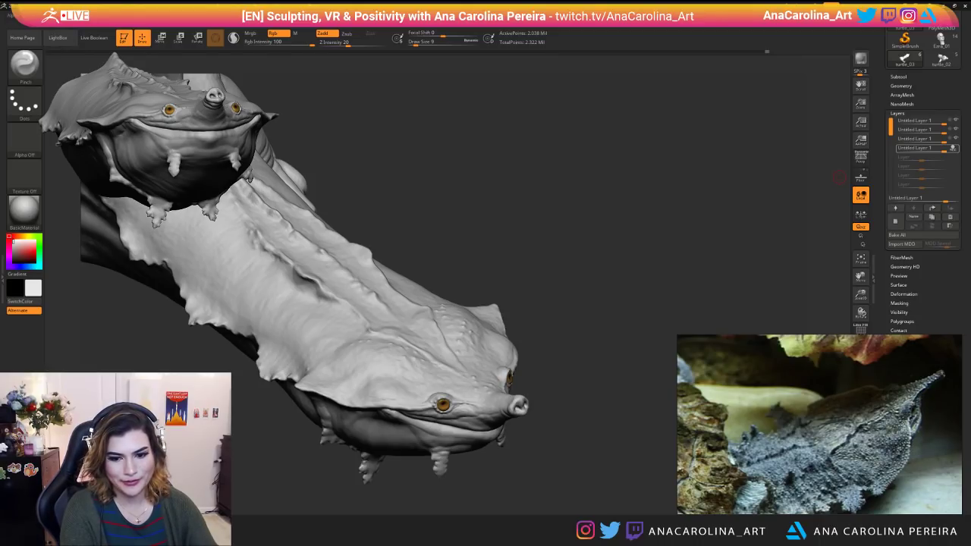
{"action": "left_click_drag", "start_coordinate": [329, 245], "coordinate": [636, 212]}
{"action": "mouse_move", "coordinate": [614, 145]}
{"action": "left_mouse_down", "text": "alt"}
{"action": "mouse_move", "coordinate": [516, 244]}
{"action": "mouse_move", "coordinate": [501, 217]}
{"action": "left_mouse_up", "text": "alt"}
{"action": "key", "text": "space"}
{"action": "left_click_drag", "start_coordinate": [314, 191], "coordinate": [317, 191]}
{"action": "left_click_drag", "start_coordinate": [326, 304], "coordinate": [345, 302]}
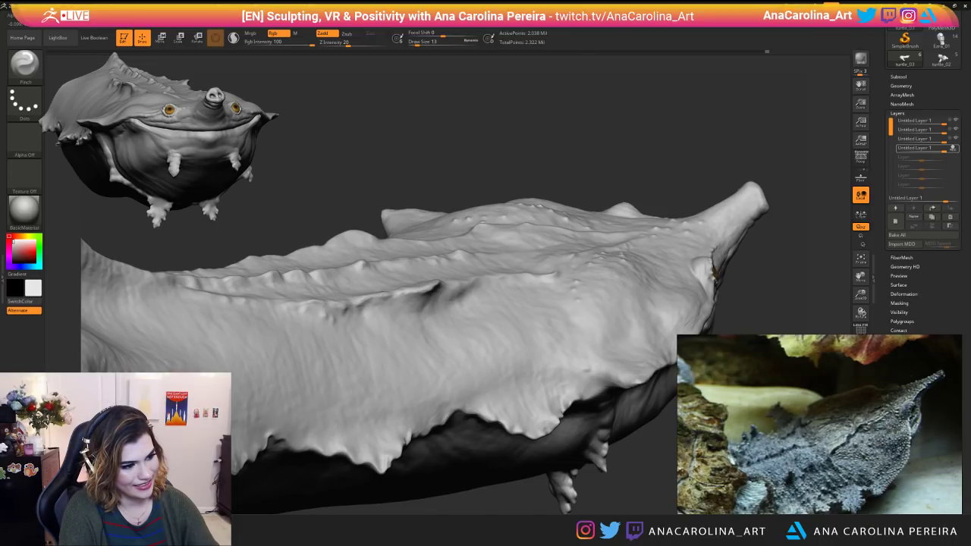
Choose the ClayBuildup brush at draw size 7 and build up and smooth the ridge beside the deep neck fold.
{"action": "left_click_drag", "start_coordinate": [376, 189], "coordinate": [388, 206]}
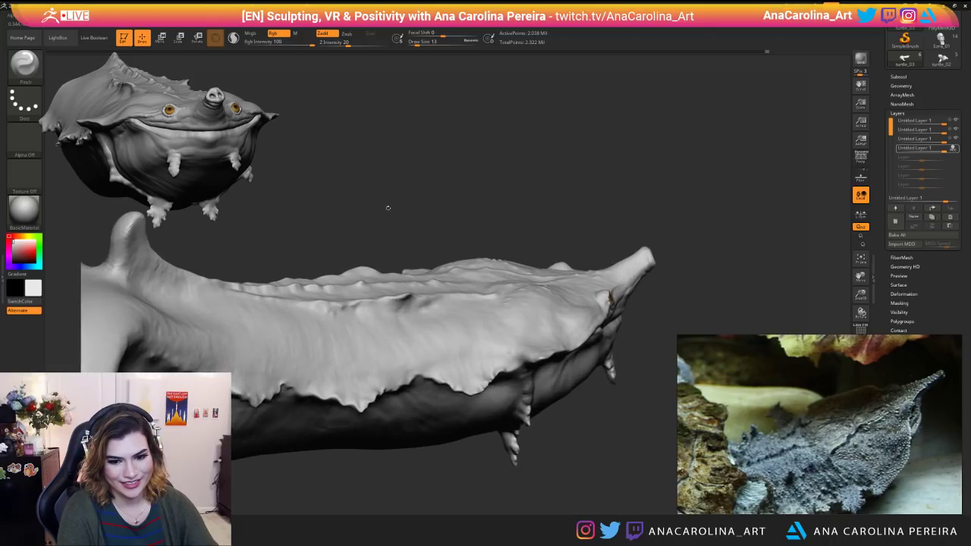
{"action": "mouse_move", "coordinate": [415, 172]}
{"action": "left_mouse_down"}
{"action": "mouse_move", "coordinate": [427, 159]}
{"action": "mouse_move", "coordinate": [483, 161]}
{"action": "mouse_move", "coordinate": [637, 96]}
{"action": "mouse_move", "coordinate": [640, 113]}
{"action": "mouse_move", "coordinate": [569, 125]}
{"action": "left_mouse_up"}
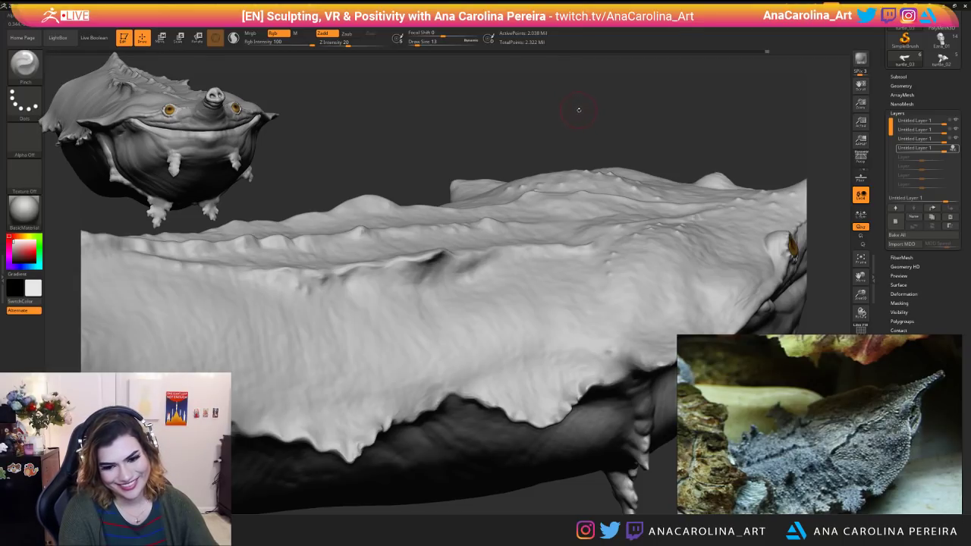
{"action": "key", "text": "b"}
{"action": "key", "text": "c"}
{"action": "key", "text": "b"}
{"action": "mouse_move", "coordinate": [576, 162]}
{"action": "left_mouse_down"}
{"action": "mouse_move", "coordinate": [572, 128]}
{"action": "mouse_move", "coordinate": [568, 166]}
{"action": "left_mouse_up"}
{"action": "right_click_drag", "start_coordinate": [452, 380], "coordinate": [497, 266], "text": "ctrl"}
{"action": "key", "text": "space"}
{"action": "left_click_drag", "start_coordinate": [504, 226], "coordinate": [496, 218]}
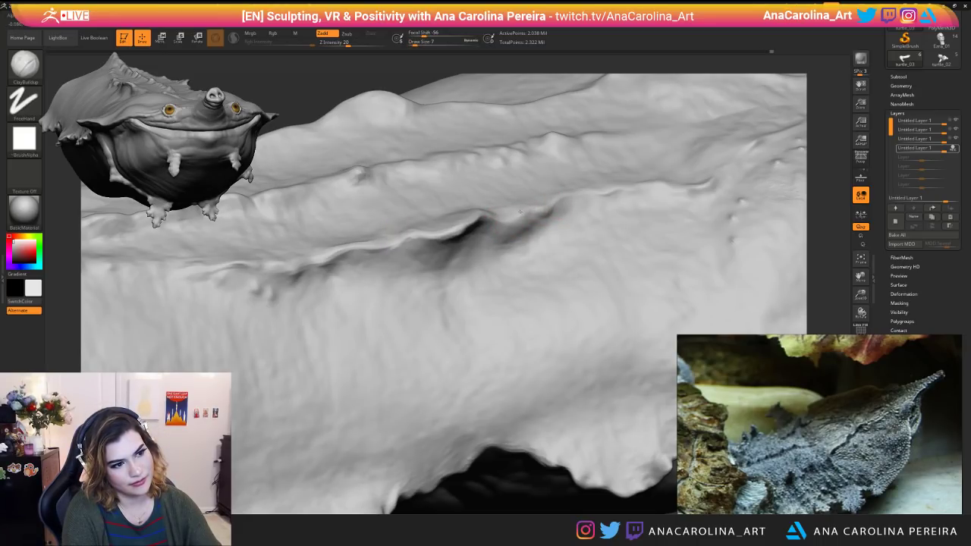
{"action": "key", "text": "shift"}
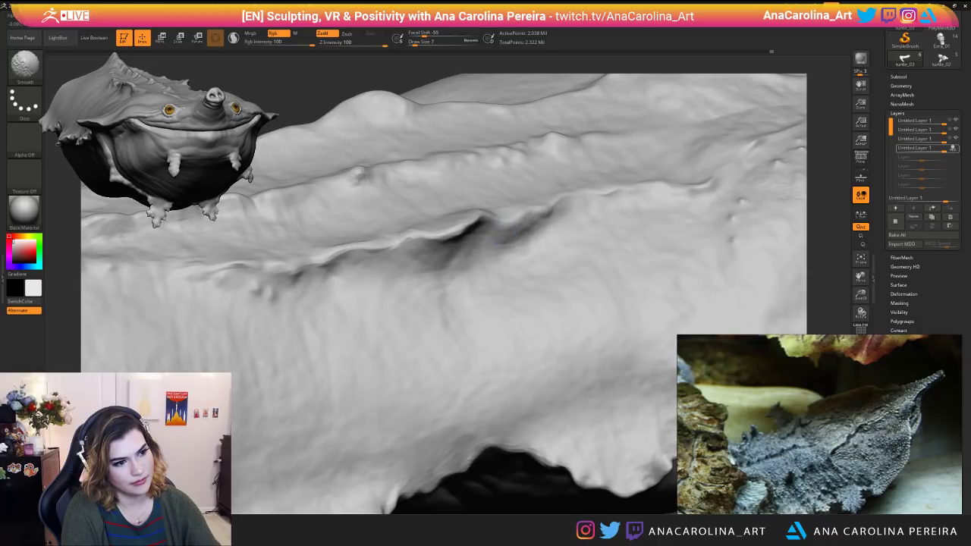
Set ClayBuildup's focal shift to 44 and sculpt small bumps in clusters across the top of the head.
{"action": "mouse_move", "coordinate": [507, 522]}
{"action": "left_mouse_down", "text": "alt"}
{"action": "mouse_move", "coordinate": [520, 392]}
{"action": "mouse_move", "coordinate": [546, 380]}
{"action": "mouse_move", "coordinate": [544, 425]}
{"action": "mouse_move", "coordinate": [559, 457]}
{"action": "mouse_move", "coordinate": [581, 459]}
{"action": "mouse_move", "coordinate": [564, 392]}
{"action": "mouse_move", "coordinate": [576, 376]}
{"action": "mouse_move", "coordinate": [550, 379]}
{"action": "mouse_move", "coordinate": [568, 455]}
{"action": "mouse_move", "coordinate": [470, 436]}
{"action": "mouse_move", "coordinate": [499, 387]}
{"action": "mouse_move", "coordinate": [485, 394]}
{"action": "mouse_move", "coordinate": [495, 363]}
{"action": "mouse_move", "coordinate": [476, 448]}
{"action": "left_mouse_up", "text": "alt"}
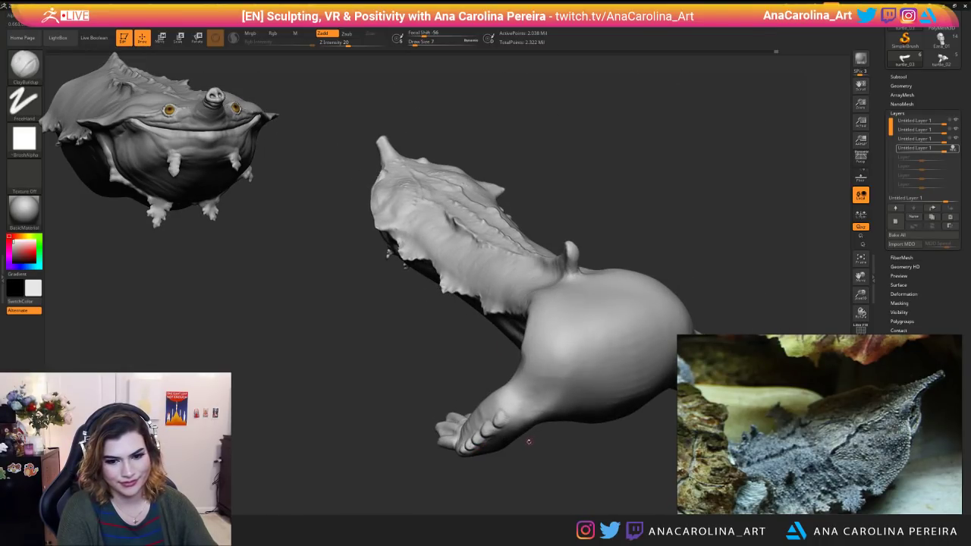
{"action": "left_click_drag", "start_coordinate": [416, 381], "coordinate": [260, 139]}
{"action": "mouse_move", "coordinate": [612, 285]}
{"action": "left_mouse_down"}
{"action": "mouse_move", "coordinate": [592, 311]}
{"action": "mouse_move", "coordinate": [629, 228]}
{"action": "mouse_move", "coordinate": [639, 320]}
{"action": "mouse_move", "coordinate": [663, 288]}
{"action": "mouse_move", "coordinate": [672, 274]}
{"action": "mouse_move", "coordinate": [596, 283]}
{"action": "mouse_move", "coordinate": [705, 146]}
{"action": "mouse_move", "coordinate": [544, 359]}
{"action": "mouse_move", "coordinate": [561, 303]}
{"action": "mouse_move", "coordinate": [713, 332]}
{"action": "mouse_move", "coordinate": [614, 225]}
{"action": "mouse_move", "coordinate": [572, 245]}
{"action": "left_mouse_up"}
{"action": "key", "text": "b"}
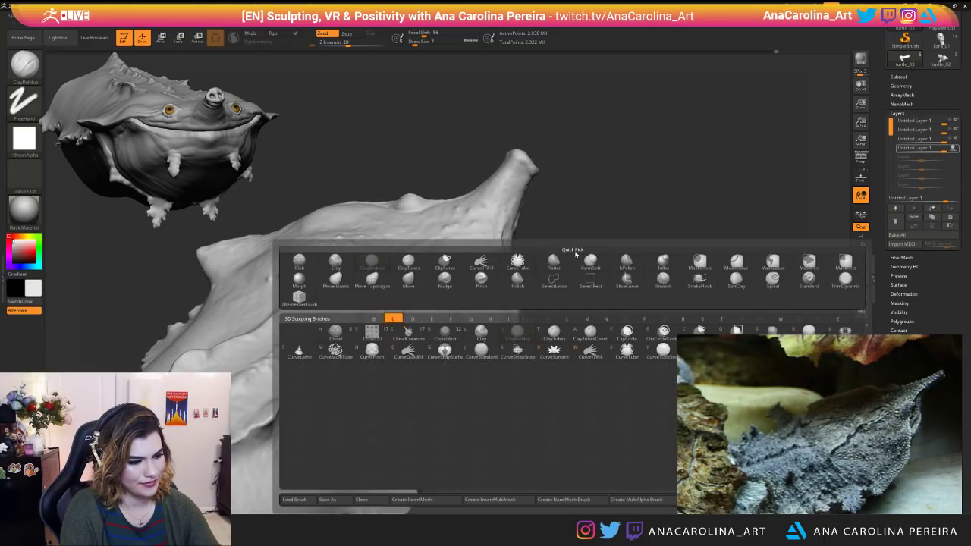
{"action": "key", "text": "space"}
{"action": "left_click_drag", "start_coordinate": [563, 251], "coordinate": [633, 206], "text": "alt"}
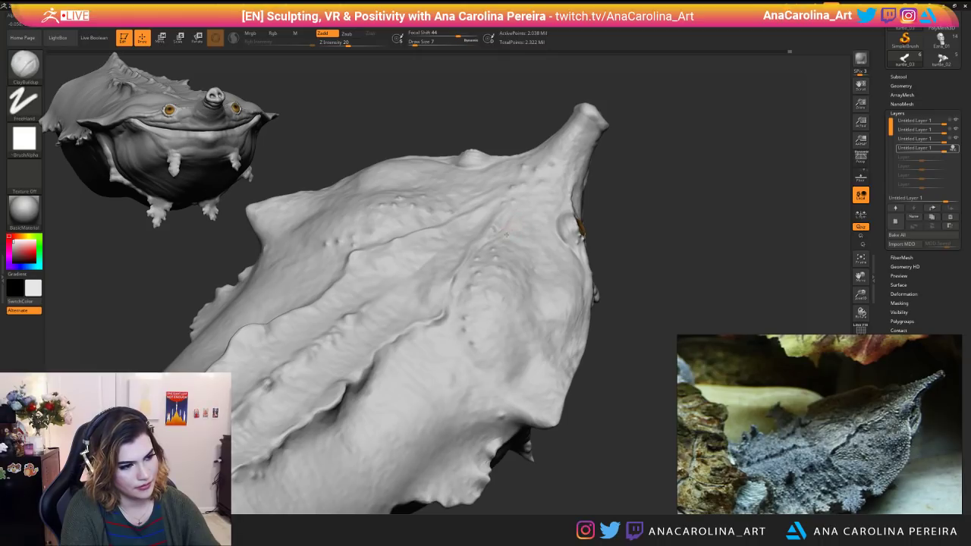
{"action": "left_click_drag", "start_coordinate": [604, 192], "coordinate": [495, 247]}
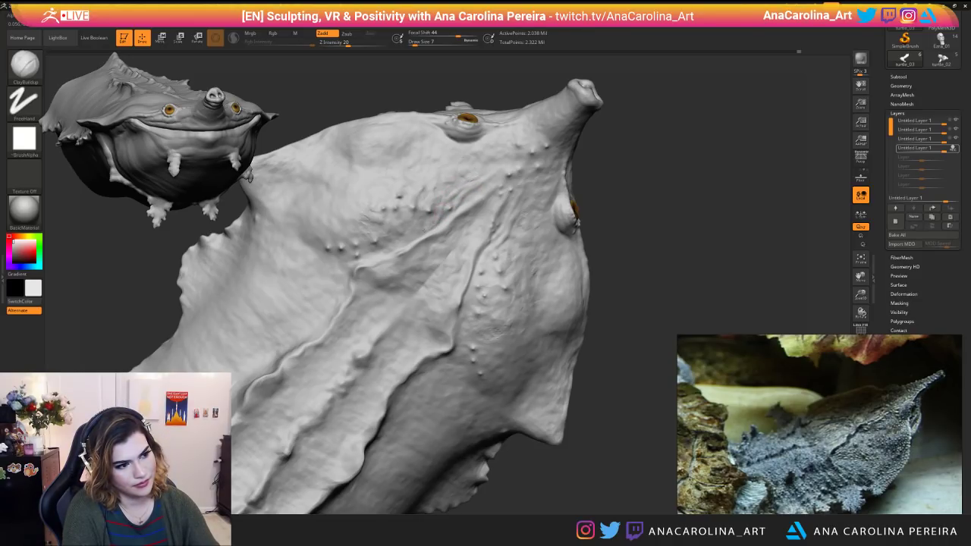
Switch to the DamStandard brush at draw size 7, then carve and soften creases beside the ridges on the forehead.
{"action": "left_click_drag", "start_coordinate": [662, 216], "coordinate": [677, 205]}
{"action": "key", "text": "b"}
{"action": "key", "text": "d"}
{"action": "key", "text": "s"}
{"action": "key", "text": "b"}
{"action": "key", "text": "d"}
{"action": "key", "text": "s"}
{"action": "key", "text": "space"}
{"action": "left_click", "coordinate": [713, 230]}
{"action": "mouse_move", "coordinate": [713, 231]}
{"action": "left_mouse_down"}
{"action": "mouse_move", "coordinate": [449, 251]}
{"action": "mouse_move", "coordinate": [494, 279]}
{"action": "left_mouse_up"}
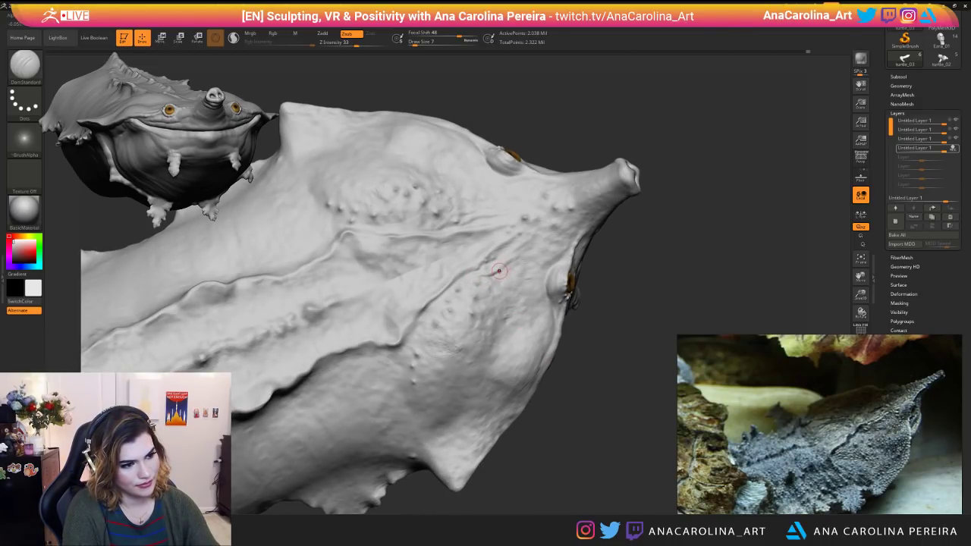
{"action": "left_click_drag", "start_coordinate": [623, 279], "coordinate": [650, 288]}
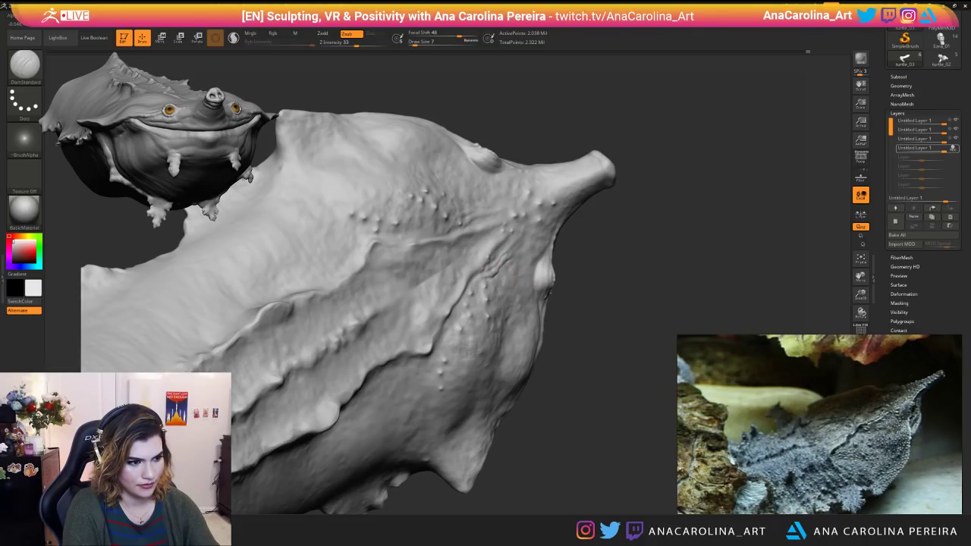
{"action": "key", "text": "shift"}
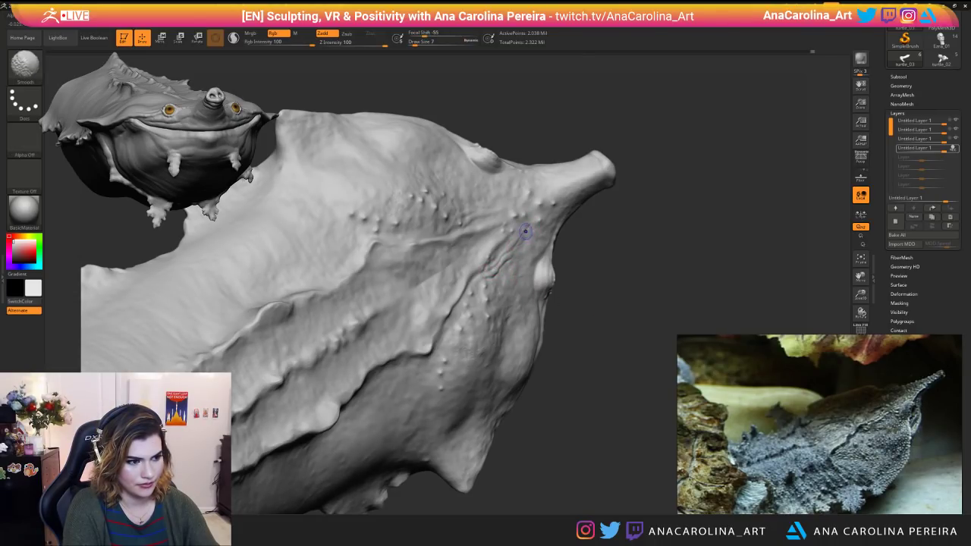
Carve fine skin creases between the forehead ridges down towards the snout, checking the head from several angles.
{"action": "mouse_move", "coordinate": [643, 472]}
{"action": "left_mouse_down"}
{"action": "mouse_move", "coordinate": [649, 391]}
{"action": "mouse_move", "coordinate": [616, 366]}
{"action": "mouse_move", "coordinate": [630, 327]}
{"action": "left_mouse_up"}
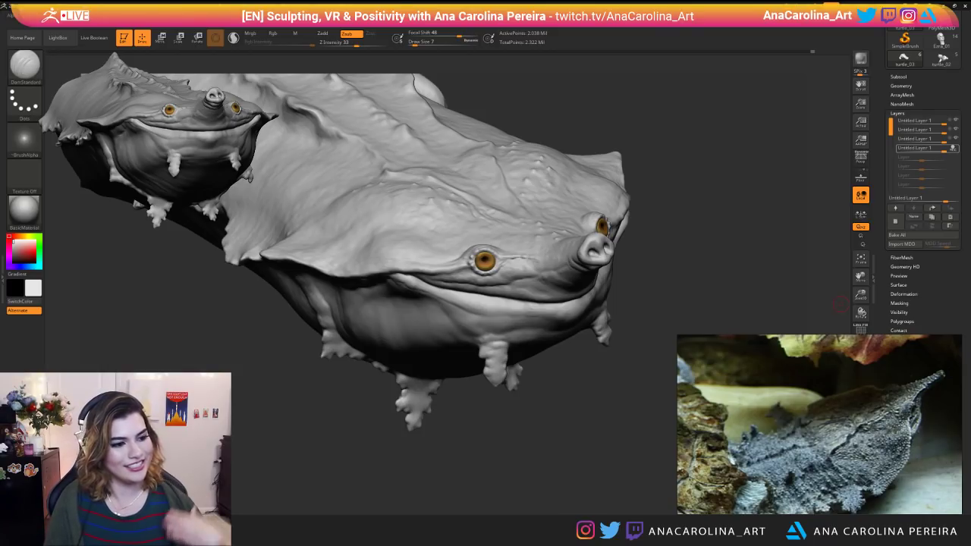
{"action": "mouse_move", "coordinate": [595, 489]}
{"action": "left_mouse_down"}
{"action": "mouse_move", "coordinate": [637, 478]}
{"action": "mouse_move", "coordinate": [464, 209]}
{"action": "left_mouse_up"}
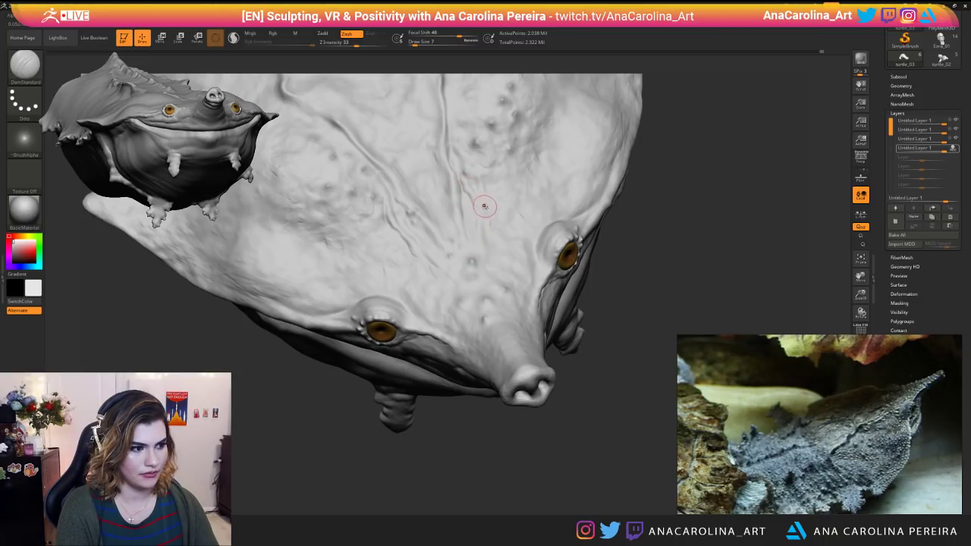
{"action": "left_click_drag", "start_coordinate": [591, 368], "coordinate": [588, 322], "text": "alt"}
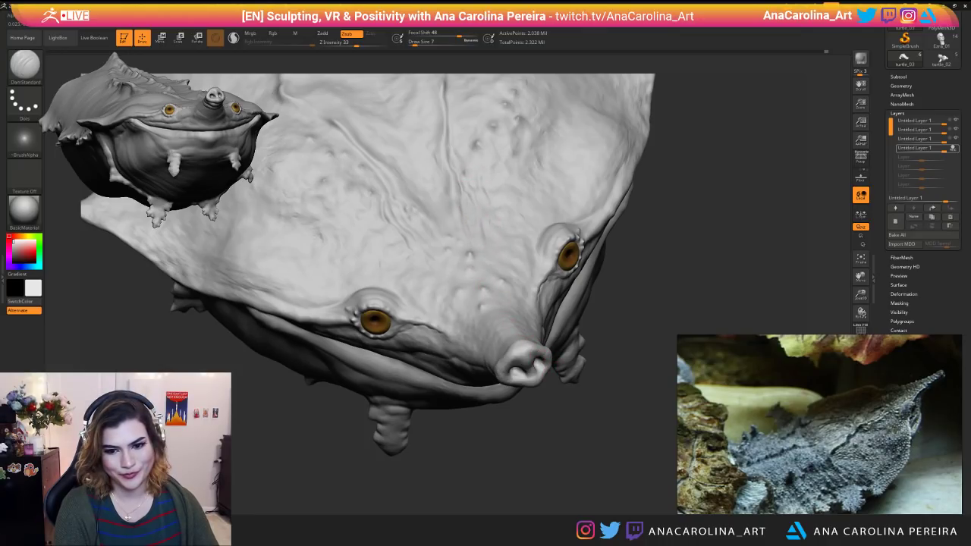
{"action": "left_click_drag", "start_coordinate": [550, 429], "coordinate": [577, 372]}
{"action": "left_click_drag", "start_coordinate": [631, 489], "coordinate": [528, 406], "text": "alt"}
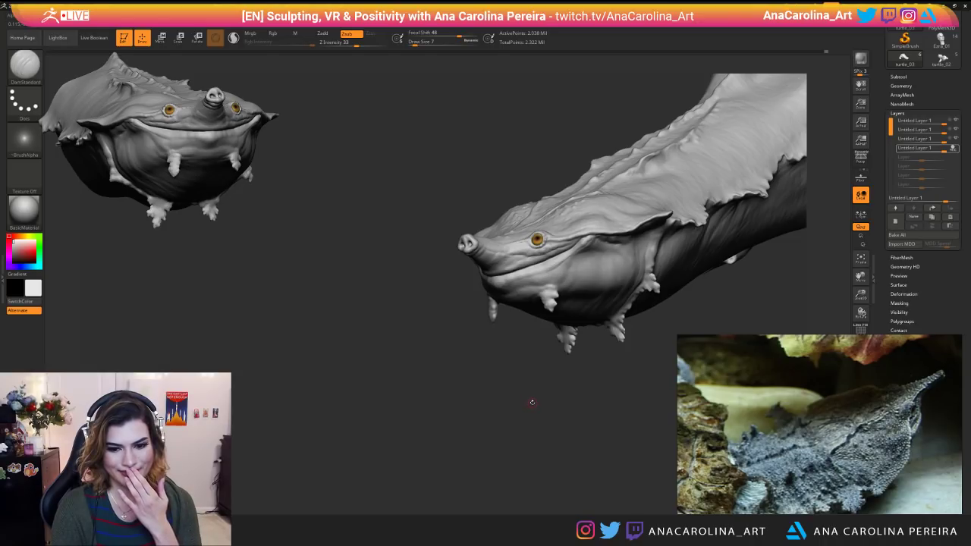
{"action": "left_click_drag", "start_coordinate": [530, 406], "coordinate": [537, 418]}
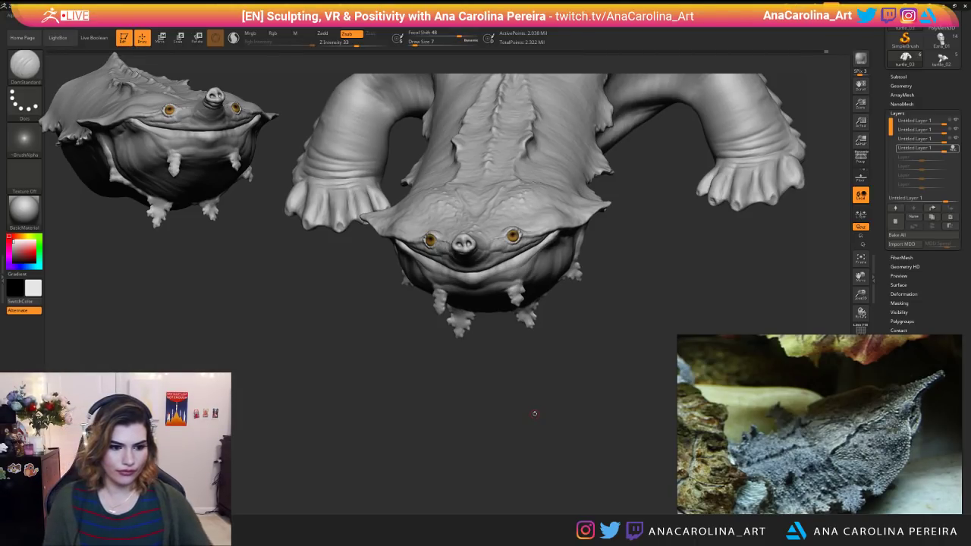
{"action": "mouse_move", "coordinate": [408, 455]}
{"action": "left_mouse_down"}
{"action": "mouse_move", "coordinate": [455, 492]}
{"action": "mouse_move", "coordinate": [478, 480]}
{"action": "mouse_move", "coordinate": [471, 470]}
{"action": "mouse_move", "coordinate": [528, 473]}
{"action": "mouse_move", "coordinate": [515, 487]}
{"action": "mouse_move", "coordinate": [574, 483]}
{"action": "mouse_move", "coordinate": [540, 432]}
{"action": "left_mouse_up"}
{"action": "key", "text": "space"}
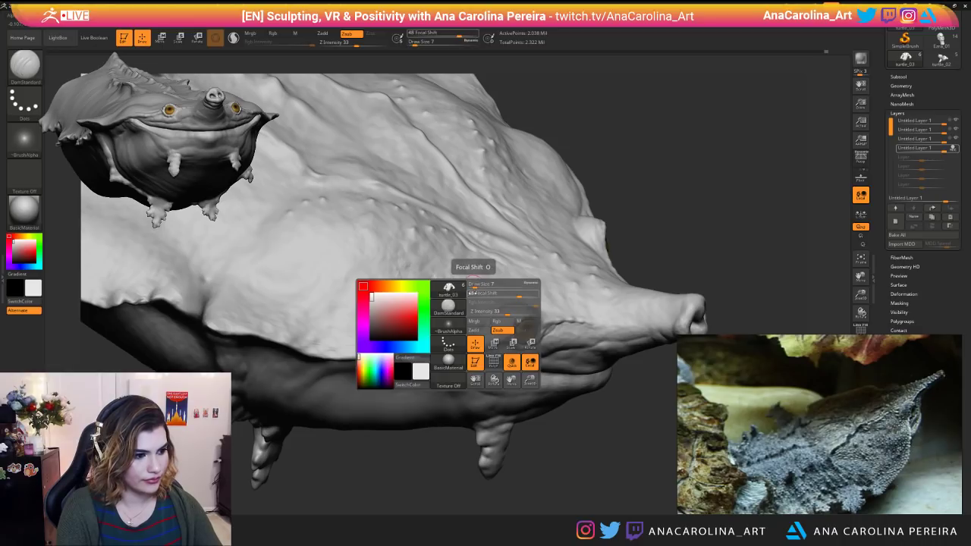
{"action": "left_click", "coordinate": [448, 343]}
{"action": "left_click", "coordinate": [492, 356]}
{"action": "key", "text": "space"}
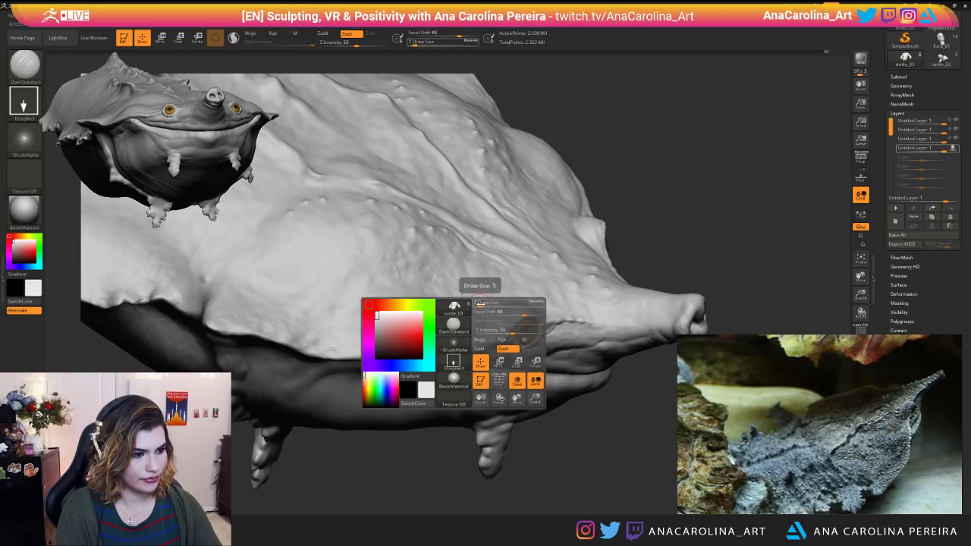
{"action": "left_click", "coordinate": [455, 326]}
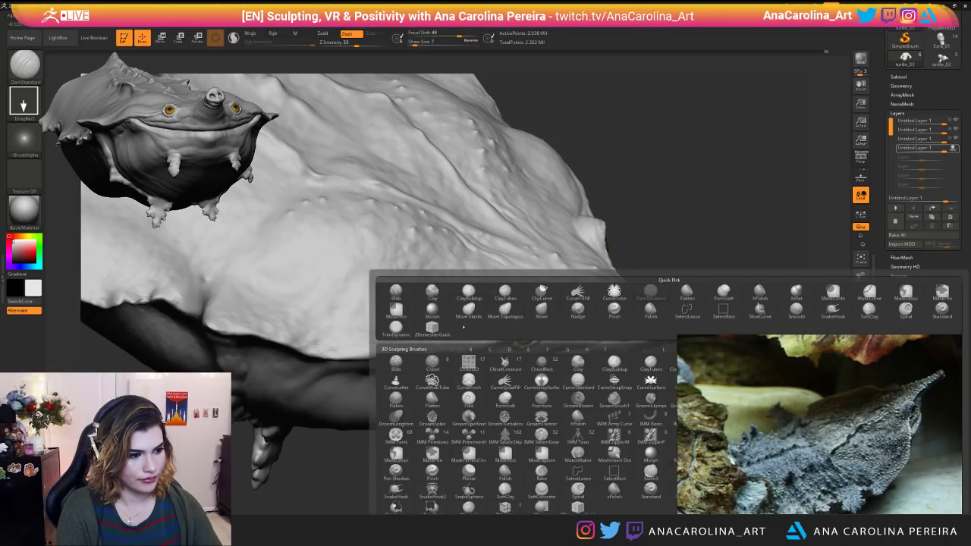
{"action": "key", "text": "space"}
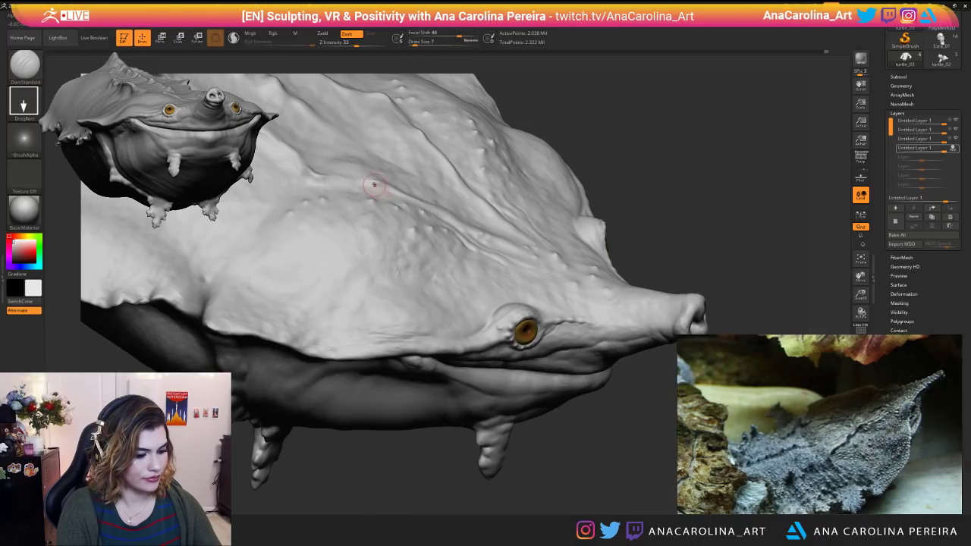
Set up the Clay brush for stamping bumps with Z intensity 74, the DragRect stroke and Alpha 01.
{"action": "key", "text": "b"}
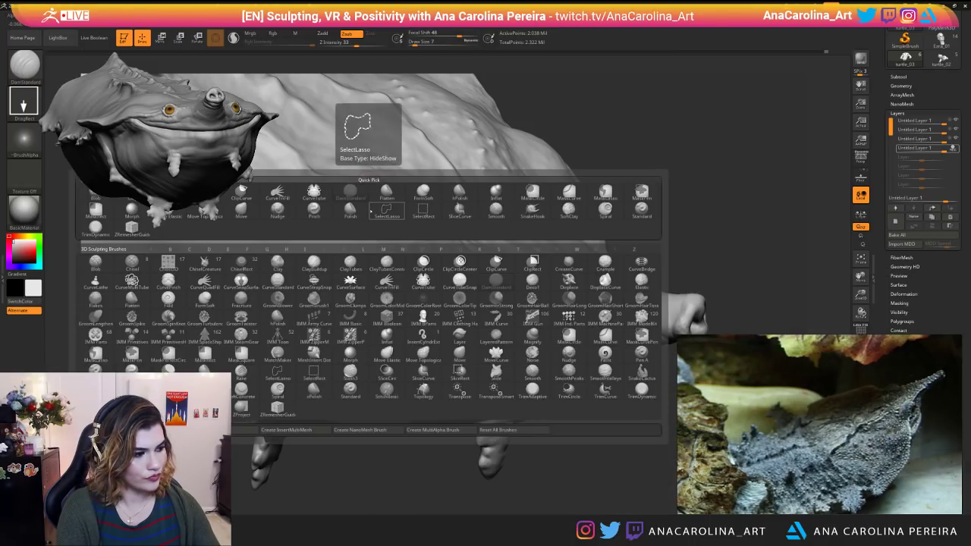
{"action": "key", "text": "c"}
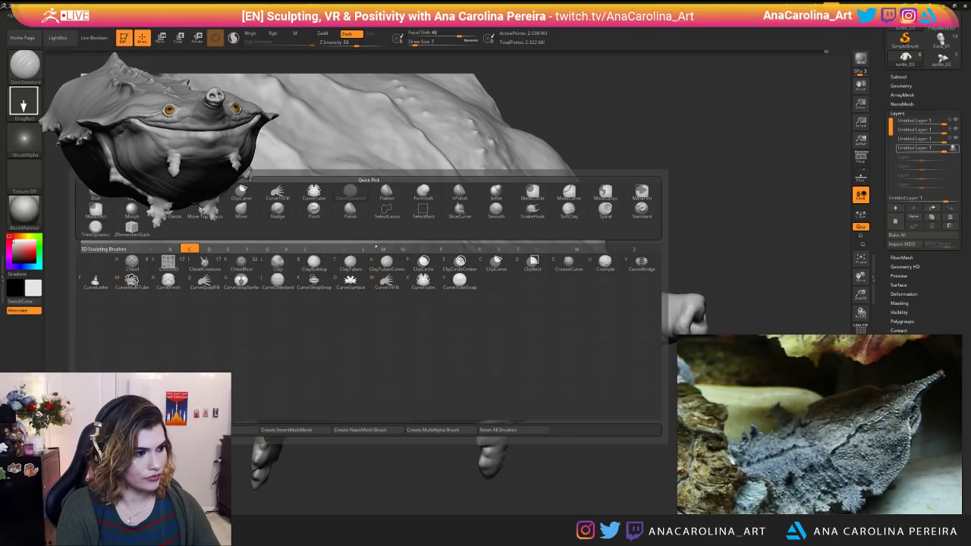
{"action": "left_click", "coordinate": [280, 269]}
{"action": "key", "text": "space"}
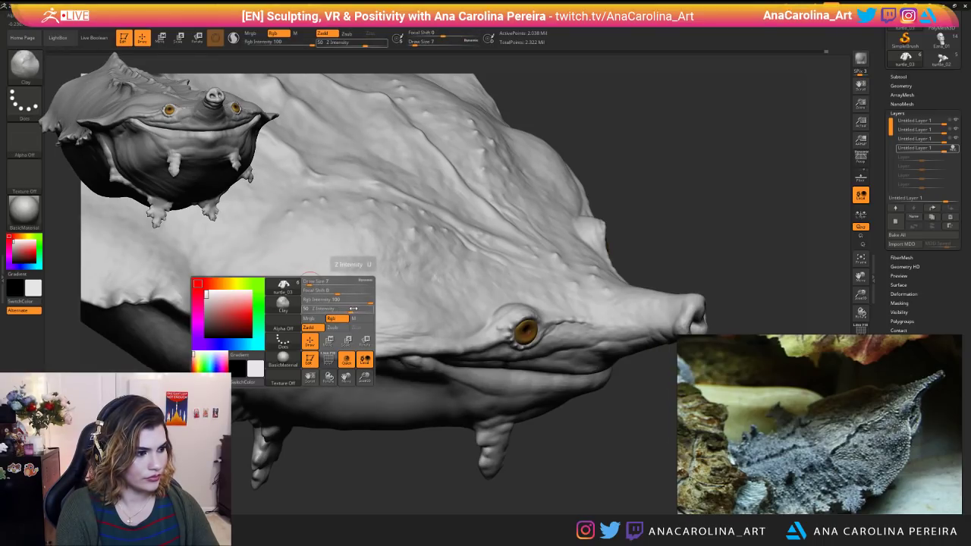
{"action": "key", "text": "space"}
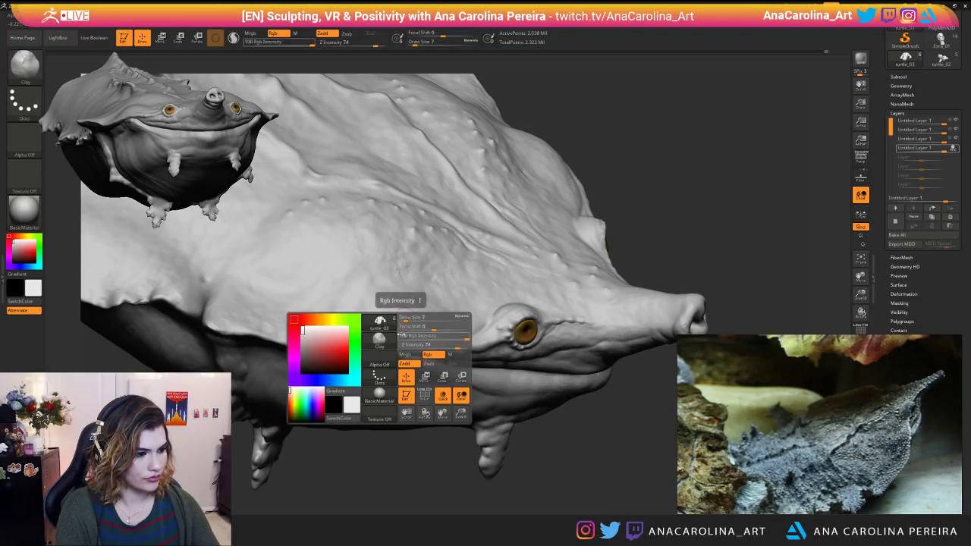
{"action": "left_click", "coordinate": [379, 375]}
{"action": "left_click", "coordinate": [459, 389]}
{"action": "key", "text": "space"}
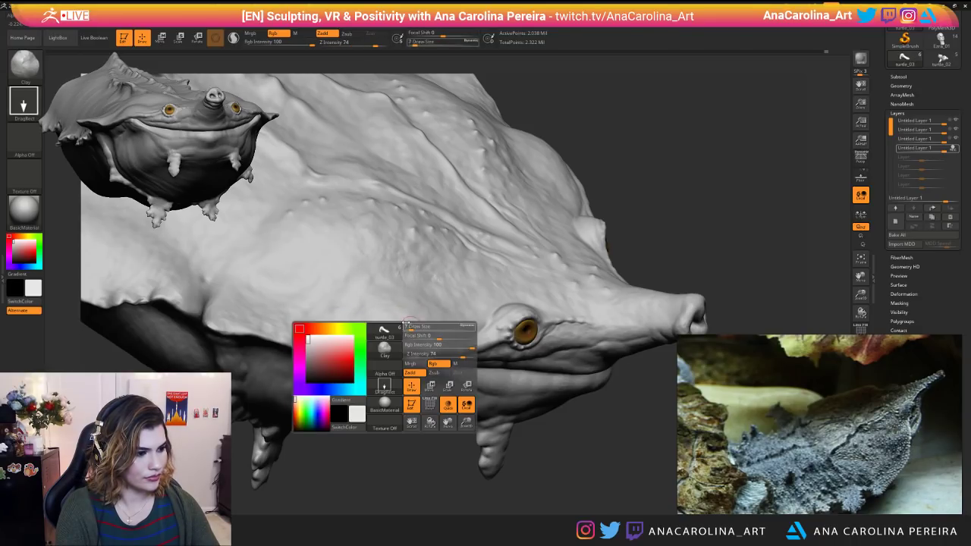
{"action": "left_click", "coordinate": [384, 367]}
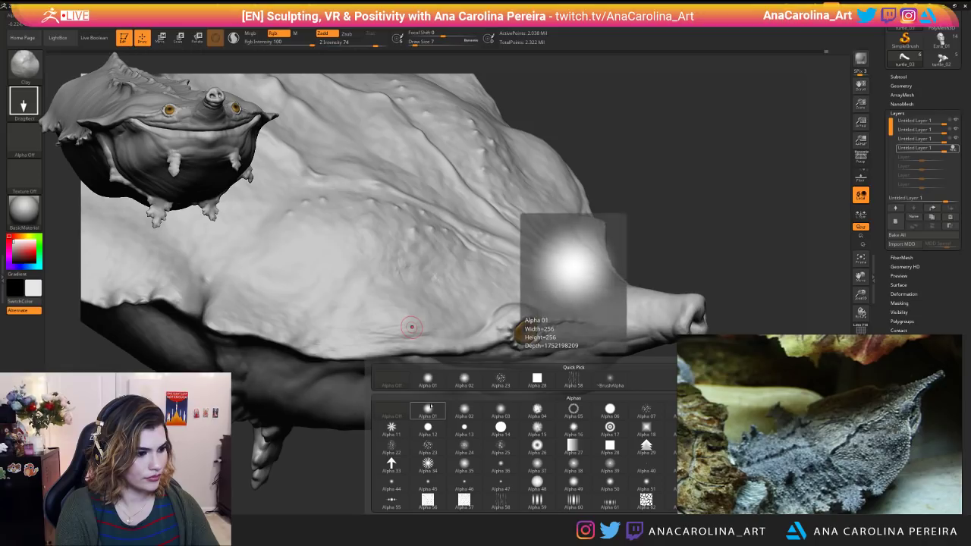
{"action": "left_click", "coordinate": [428, 380]}
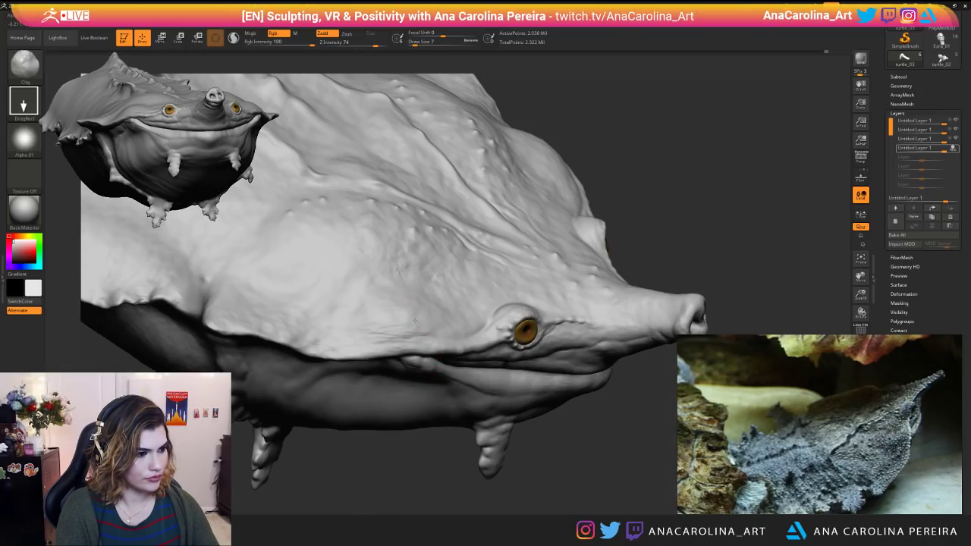
Raise the Clay brush's focal shift for a tighter falloff and set its draw size to 14.
{"action": "key", "text": "space"}
{"action": "left_click_drag", "start_coordinate": [457, 335], "coordinate": [522, 336]}
{"action": "key", "text": "space"}
{"action": "key", "text": "space"}
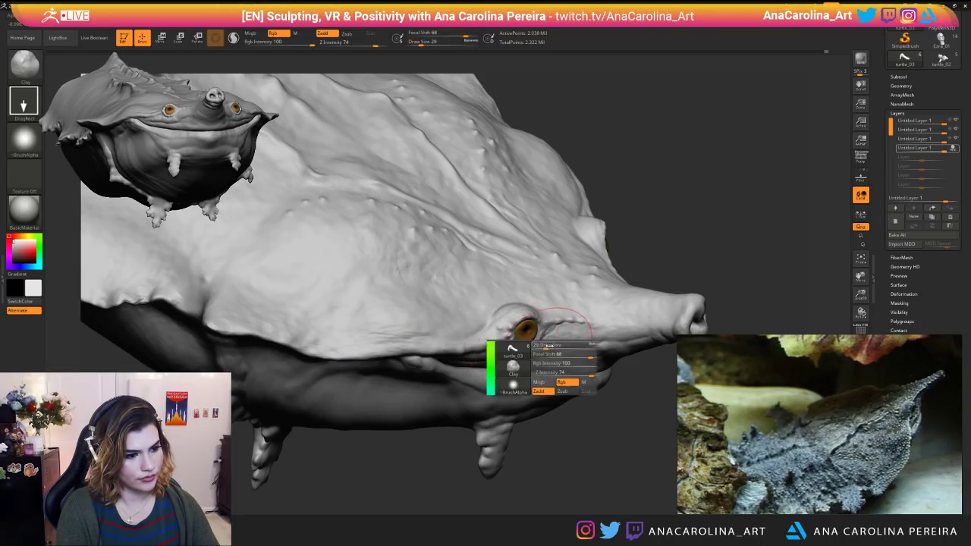
{"action": "key", "text": "space"}
{"action": "left_click_drag", "start_coordinate": [586, 354], "coordinate": [607, 354]}
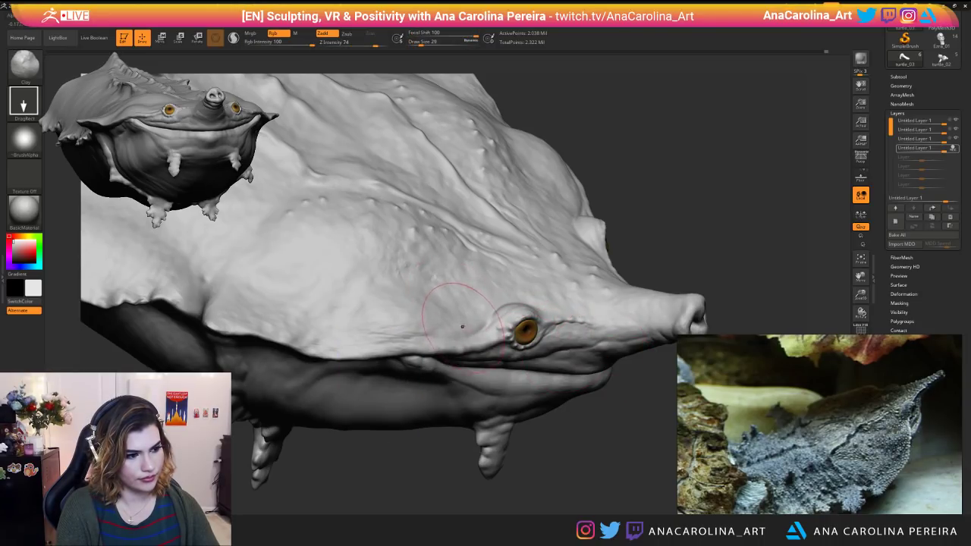
{"action": "key", "text": "space"}
{"action": "left_click_drag", "start_coordinate": [549, 344], "coordinate": [546, 344]}
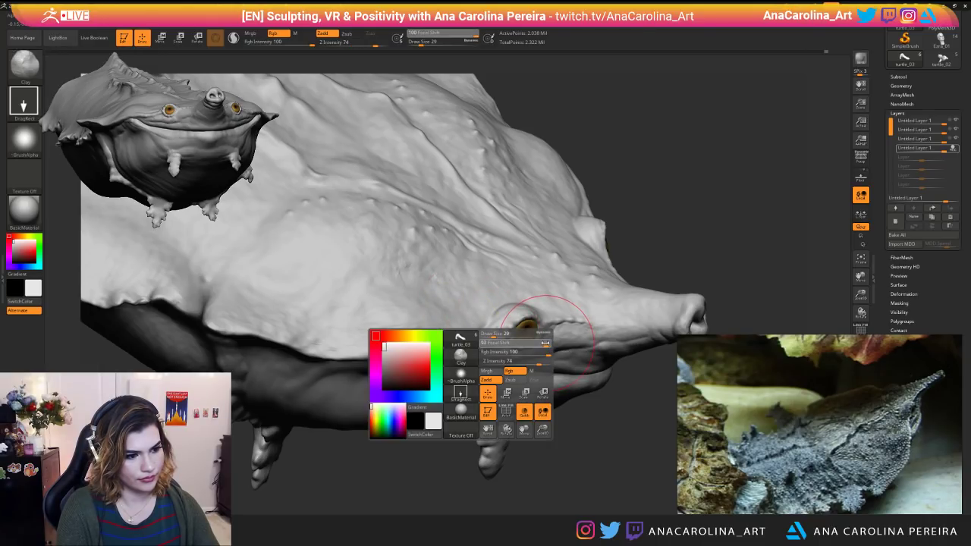
{"action": "mouse_move", "coordinate": [524, 388]}
{"action": "right_mouse_down"}
{"action": "mouse_move", "coordinate": [557, 393]}
{"action": "mouse_move", "coordinate": [569, 377]}
{"action": "mouse_move", "coordinate": [564, 401]}
{"action": "right_mouse_up"}
{"action": "key", "text": "space"}
{"action": "left_click_drag", "start_coordinate": [558, 374], "coordinate": [552, 375]}
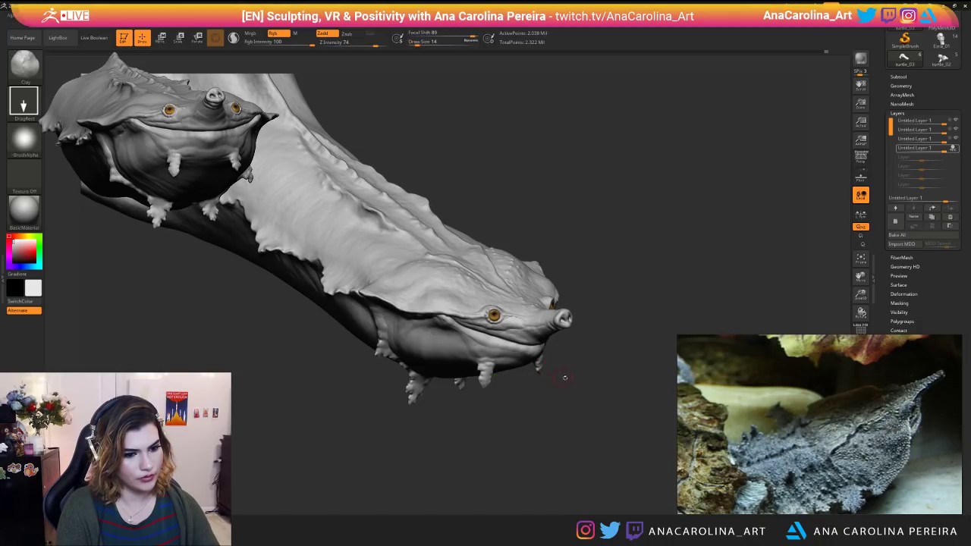
Stamp small bumps on the skin in the hollow behind the cheek flap.
{"action": "right_click_drag", "start_coordinate": [552, 375], "coordinate": [408, 287]}
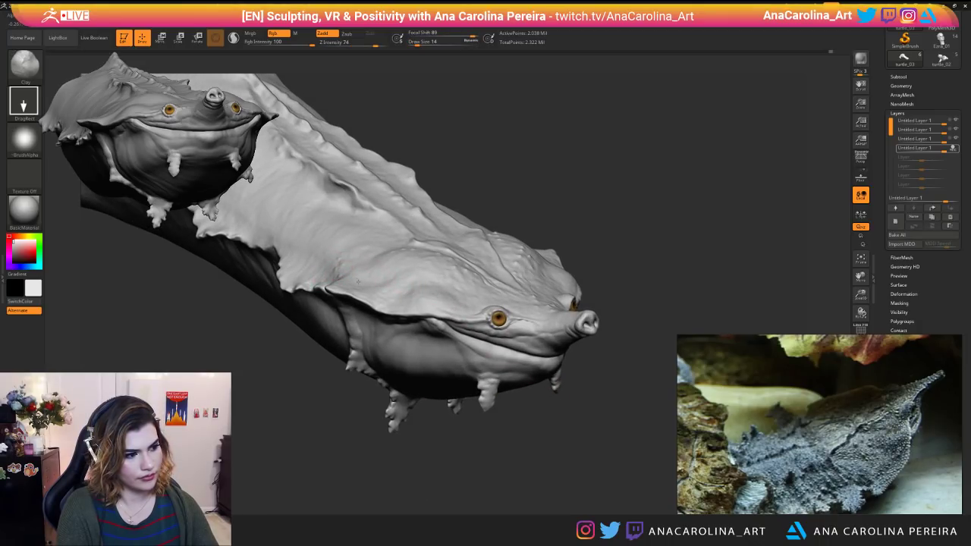
{"action": "mouse_move", "coordinate": [345, 299]}
{"action": "right_mouse_down"}
{"action": "mouse_move", "coordinate": [388, 432]}
{"action": "mouse_move", "coordinate": [399, 417]}
{"action": "mouse_move", "coordinate": [471, 405]}
{"action": "mouse_move", "coordinate": [448, 418]}
{"action": "mouse_move", "coordinate": [463, 395]}
{"action": "mouse_move", "coordinate": [444, 396]}
{"action": "mouse_move", "coordinate": [440, 386]}
{"action": "mouse_move", "coordinate": [490, 418]}
{"action": "mouse_move", "coordinate": [534, 498]}
{"action": "mouse_move", "coordinate": [556, 462]}
{"action": "mouse_move", "coordinate": [498, 458]}
{"action": "mouse_move", "coordinate": [512, 439]}
{"action": "mouse_move", "coordinate": [379, 315]}
{"action": "right_mouse_up"}
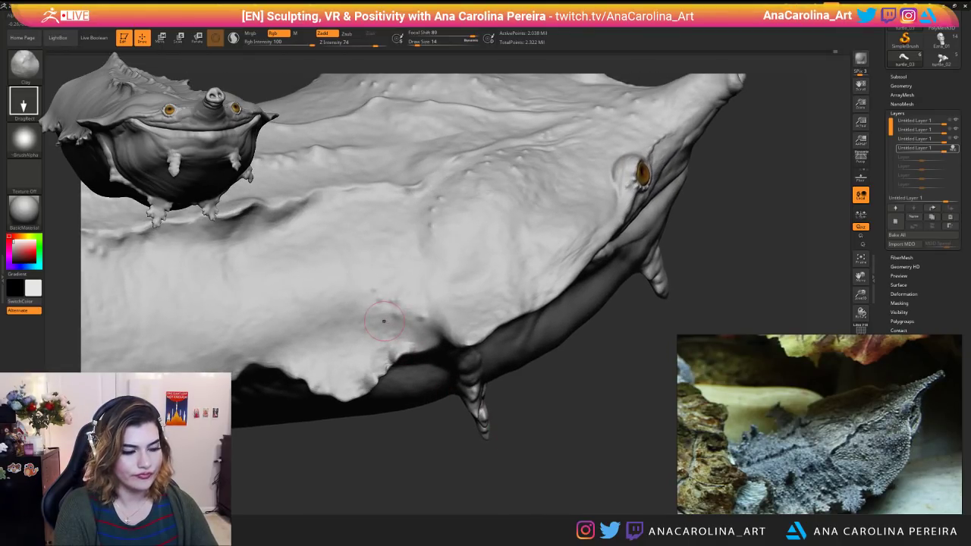
{"action": "mouse_move", "coordinate": [394, 461]}
{"action": "right_mouse_down", "text": "ctrl"}
{"action": "mouse_move", "coordinate": [398, 425]}
{"action": "mouse_move", "coordinate": [416, 487]}
{"action": "mouse_move", "coordinate": [401, 435]}
{"action": "mouse_move", "coordinate": [403, 472]}
{"action": "mouse_move", "coordinate": [465, 491]}
{"action": "mouse_move", "coordinate": [391, 473]}
{"action": "mouse_move", "coordinate": [554, 217]}
{"action": "mouse_move", "coordinate": [662, 254]}
{"action": "mouse_move", "coordinate": [593, 308]}
{"action": "right_mouse_up", "text": "ctrl"}
Switch back to the ClayBuildup brush and reduce its draw size to 4 for fine skin bumps.
{"action": "key", "text": "b"}
{"action": "key", "text": "c"}
{"action": "key", "text": "b"}
{"action": "key", "text": "space"}
{"action": "key", "text": "space"}
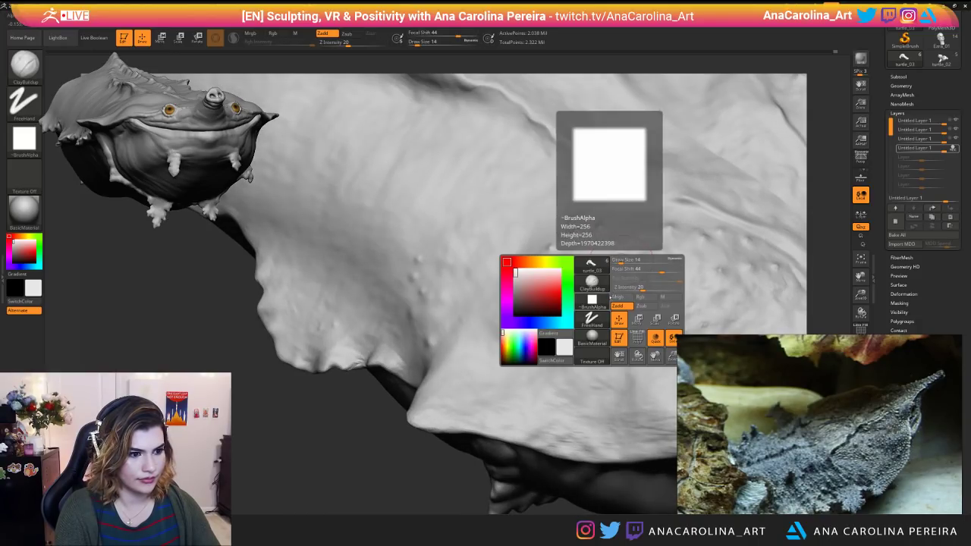
{"action": "key", "text": "space"}
{"action": "left_click_drag", "start_coordinate": [618, 266], "coordinate": [613, 263]}
{"action": "key", "text": "space"}
{"action": "mouse_move", "coordinate": [604, 189]}
{"action": "left_mouse_down"}
{"action": "mouse_move", "coordinate": [592, 179]}
{"action": "mouse_move", "coordinate": [593, 190]}
{"action": "left_mouse_up"}
{"action": "key", "text": "space"}
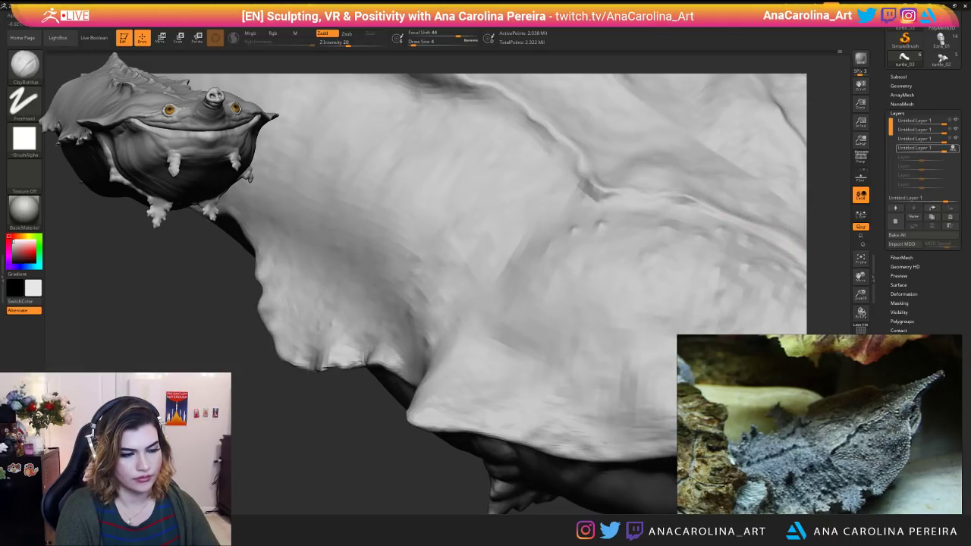
Set the ClayBuildup draw size to 6 and check the bumps across the top of the head from several angles.
{"action": "key", "text": "f"}
{"action": "left_click_drag", "start_coordinate": [807, 199], "coordinate": [675, 159]}
{"action": "left_click_drag", "start_coordinate": [627, 78], "coordinate": [637, 129]}
{"action": "key", "text": "space"}
{"action": "left_click_drag", "start_coordinate": [634, 96], "coordinate": [635, 95]}
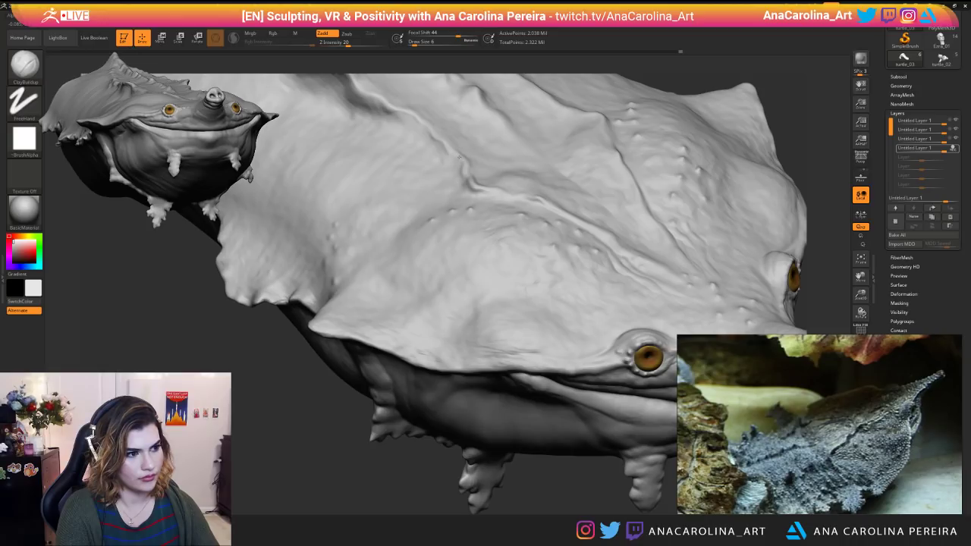
{"action": "mouse_move", "coordinate": [793, 182]}
{"action": "left_mouse_down", "text": "alt"}
{"action": "mouse_move", "coordinate": [776, 71]}
{"action": "mouse_move", "coordinate": [525, 71]}
{"action": "mouse_move", "coordinate": [644, 126]}
{"action": "mouse_move", "coordinate": [649, 155]}
{"action": "left_mouse_up", "text": "alt"}
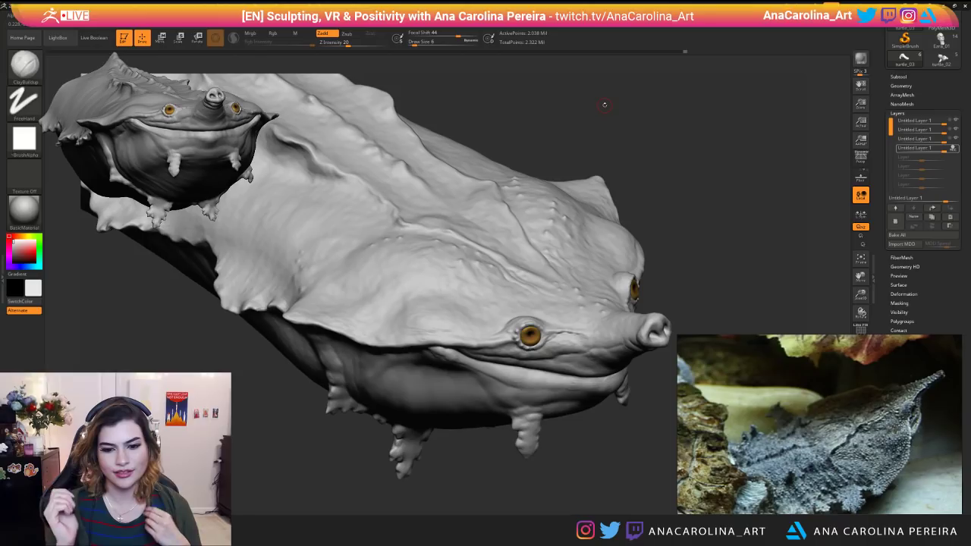
{"action": "mouse_move", "coordinate": [557, 154]}
{"action": "left_mouse_down"}
{"action": "mouse_move", "coordinate": [571, 118]}
{"action": "mouse_move", "coordinate": [615, 115]}
{"action": "mouse_move", "coordinate": [611, 159]}
{"action": "left_mouse_up"}
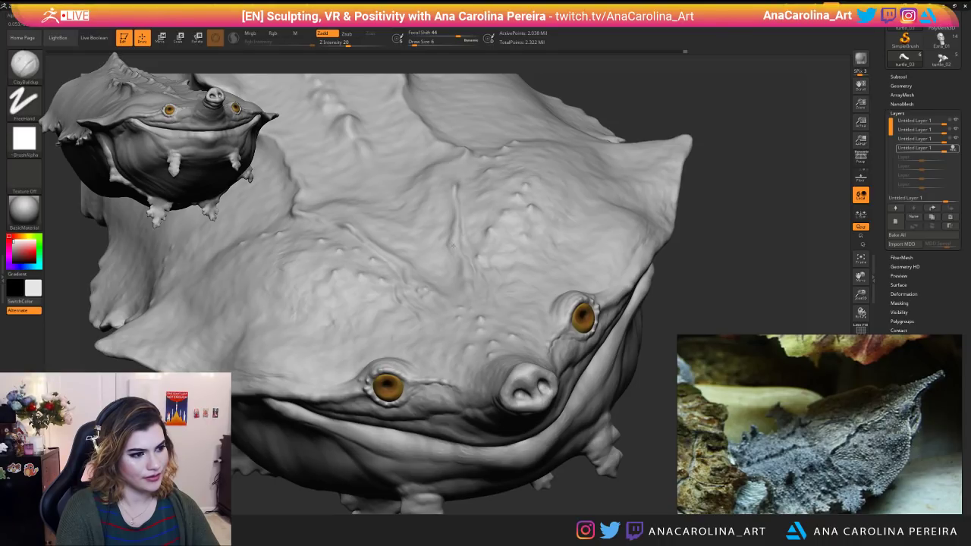
Set the ClayBuildup draw size to 5 and build up the crease ridge linking the head's centre to the neck's side ridge.
{"action": "key", "text": "space"}
{"action": "left_click_drag", "start_coordinate": [460, 242], "coordinate": [458, 241]}
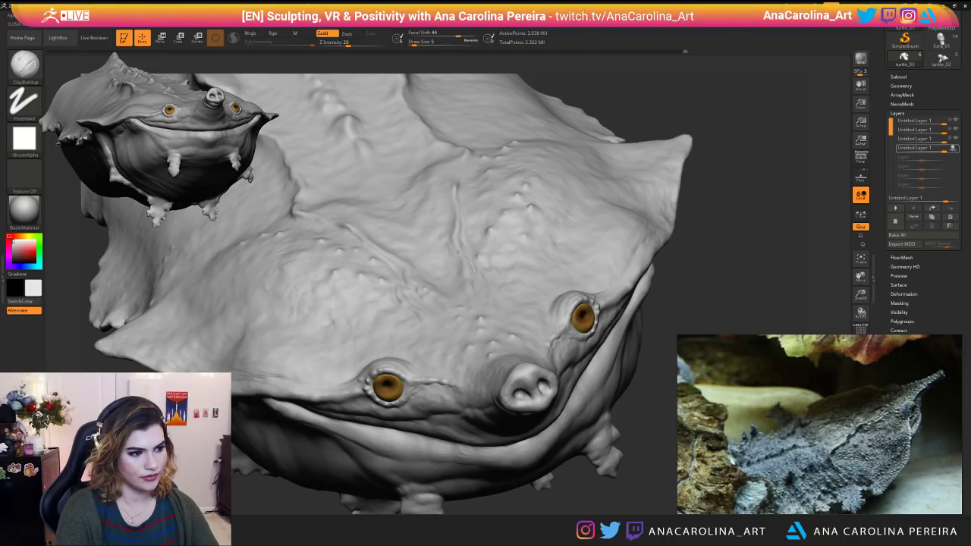
{"action": "mouse_move", "coordinate": [760, 267]}
{"action": "left_mouse_down"}
{"action": "mouse_move", "coordinate": [772, 274]}
{"action": "mouse_move", "coordinate": [755, 116]}
{"action": "mouse_move", "coordinate": [743, 147]}
{"action": "mouse_move", "coordinate": [766, 129]}
{"action": "mouse_move", "coordinate": [710, 129]}
{"action": "mouse_move", "coordinate": [449, 230]}
{"action": "left_mouse_up"}
{"action": "left_click_drag", "start_coordinate": [481, 271], "coordinate": [495, 278]}
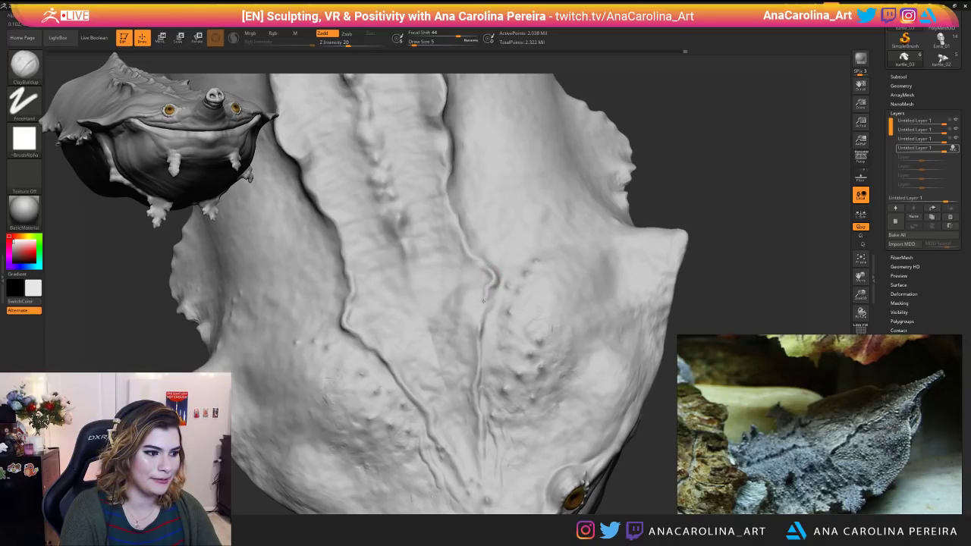
{"action": "right_click_drag", "start_coordinate": [535, 297], "coordinate": [509, 260]}
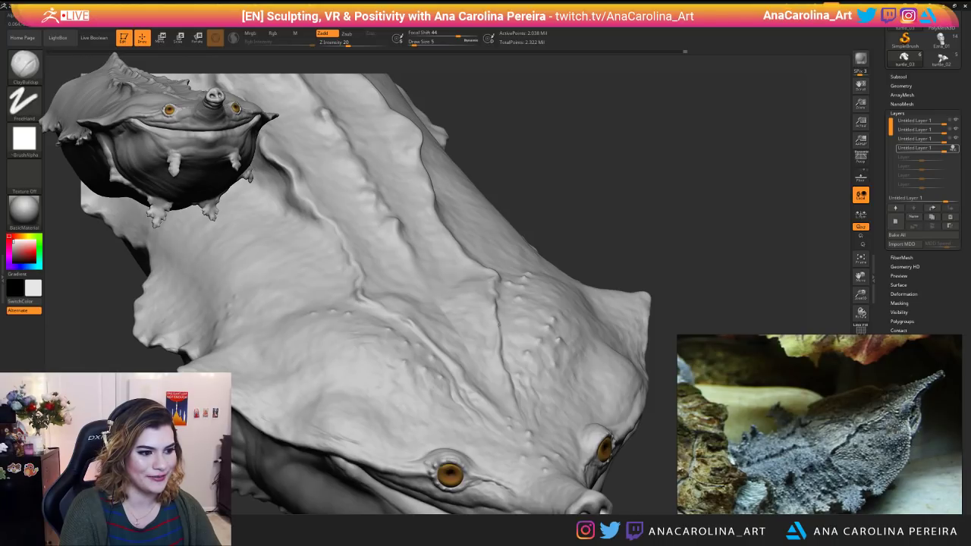
{"action": "mouse_move", "coordinate": [509, 357]}
{"action": "right_mouse_down"}
{"action": "mouse_move", "coordinate": [678, 255]}
{"action": "mouse_move", "coordinate": [652, 398]}
{"action": "right_mouse_up"}
{"action": "right_click_drag", "start_coordinate": [596, 451], "coordinate": [529, 507], "text": "alt"}
{"action": "right_click_drag", "start_coordinate": [417, 221], "coordinate": [451, 207]}
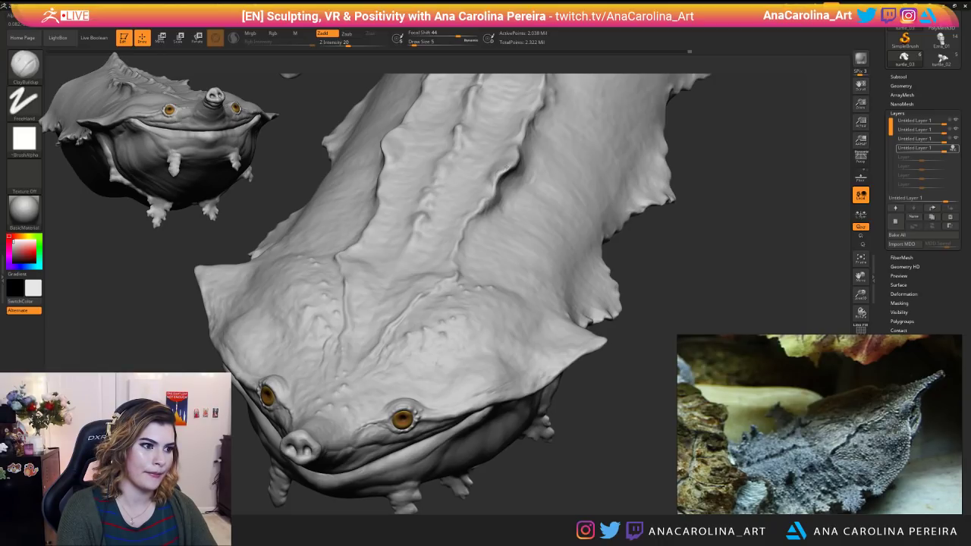
Sharpen the central and side ridges along the top of the neck with the Pinch brush.
{"action": "mouse_move", "coordinate": [672, 262]}
{"action": "right_mouse_down", "text": "ctrl"}
{"action": "mouse_move", "coordinate": [672, 228]}
{"action": "mouse_move", "coordinate": [659, 251]}
{"action": "mouse_move", "coordinate": [669, 265]}
{"action": "right_mouse_up", "text": "ctrl"}
{"action": "right_click_drag", "start_coordinate": [415, 163], "coordinate": [432, 297], "text": "ctrl"}
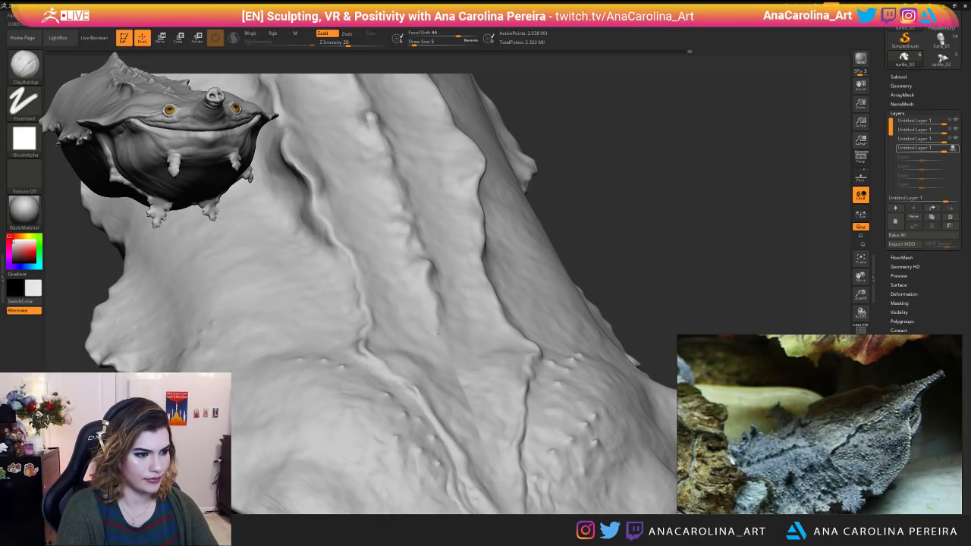
{"action": "key", "text": "b"}
{"action": "key", "text": "p"}
{"action": "key", "text": "i"}
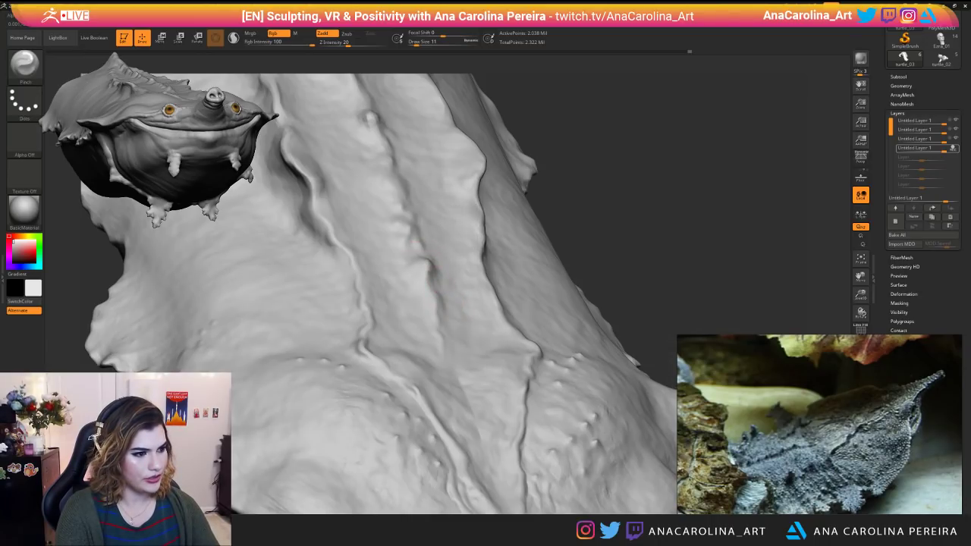
{"action": "right_click_drag", "start_coordinate": [451, 303], "coordinate": [421, 293]}
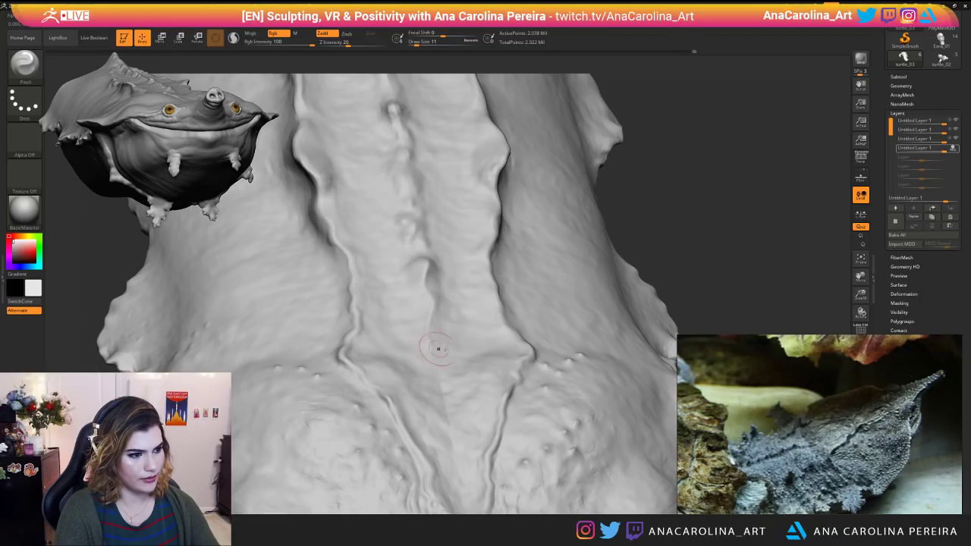
{"action": "left_click_drag", "start_coordinate": [674, 209], "coordinate": [678, 255]}
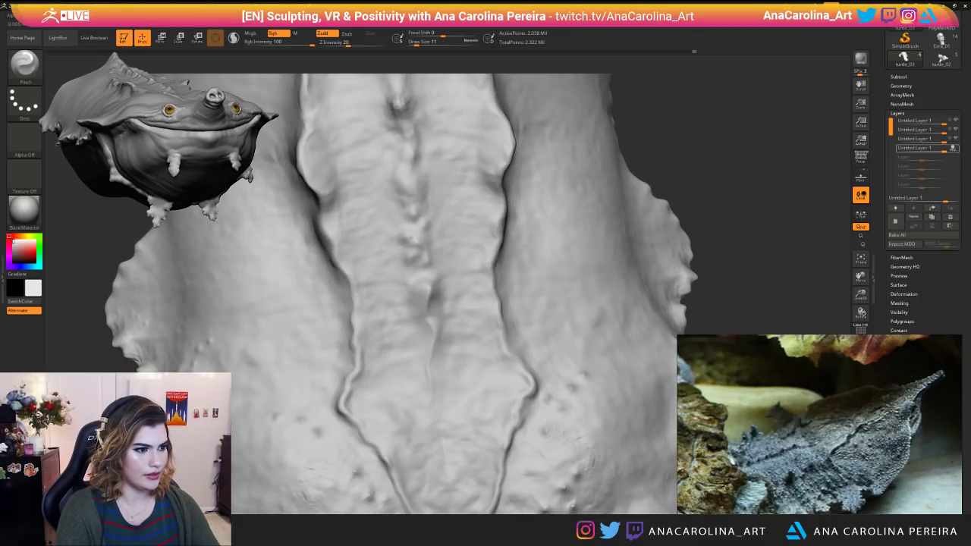
{"action": "left_click_drag", "start_coordinate": [731, 102], "coordinate": [715, 204], "text": "alt"}
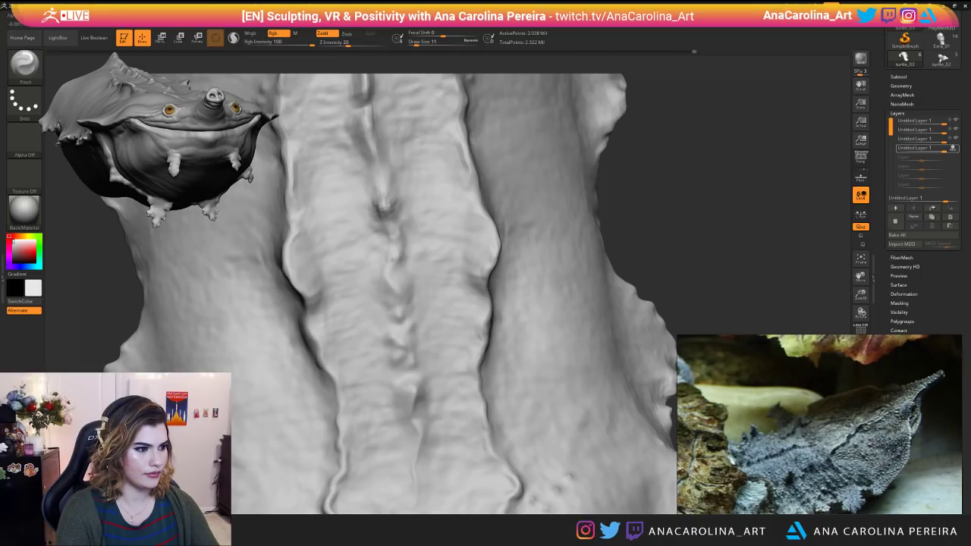
{"action": "left_click_drag", "start_coordinate": [723, 201], "coordinate": [698, 150]}
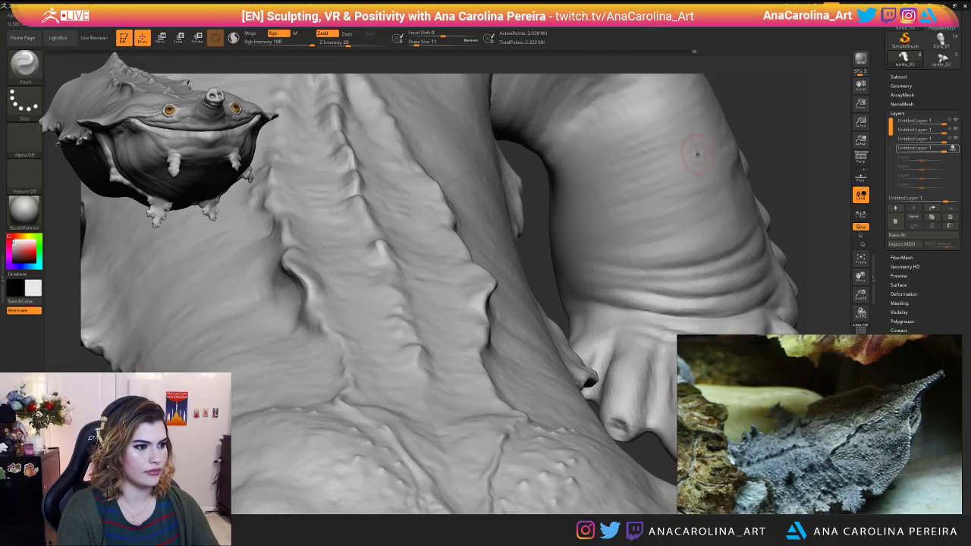
Adjust the Pinch brush size and tighten the converging ridges at the rear of the neck.
{"action": "key", "text": "f"}
{"action": "left_click_drag", "start_coordinate": [741, 65], "coordinate": [763, 52]}
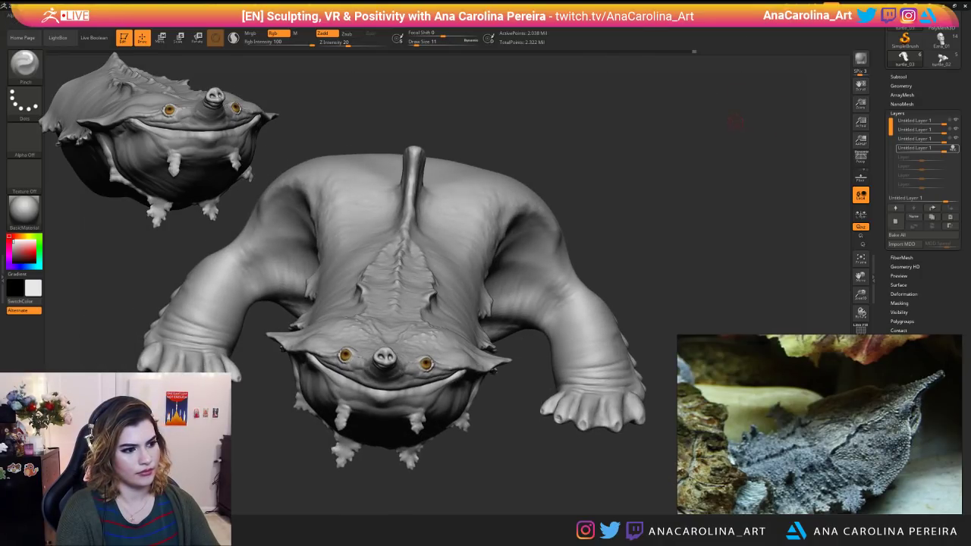
{"action": "left_click_drag", "start_coordinate": [733, 123], "coordinate": [743, 146]}
{"action": "left_click_drag", "start_coordinate": [675, 379], "coordinate": [673, 448], "text": "alt"}
{"action": "left_click_drag", "start_coordinate": [727, 95], "coordinate": [736, 212], "text": "alt"}
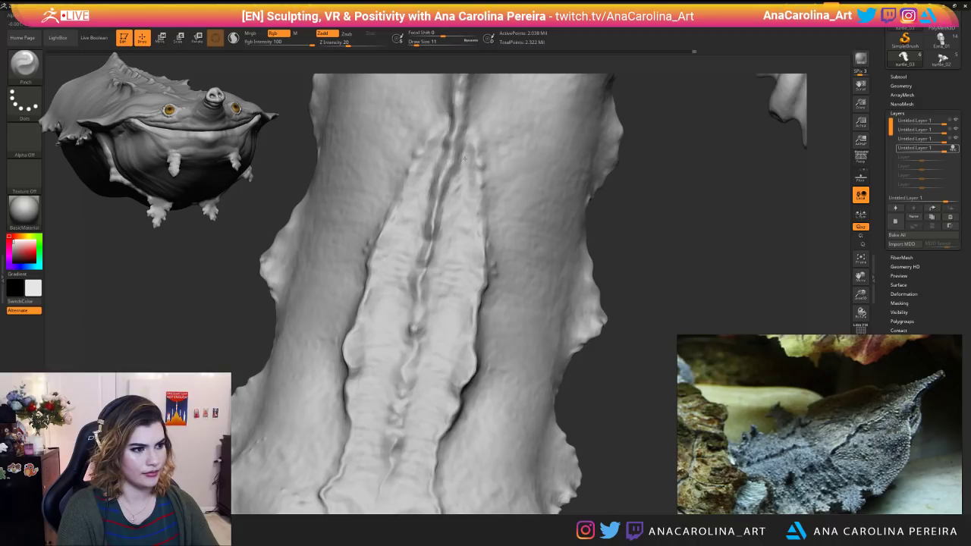
{"action": "key", "text": "space"}
{"action": "mouse_move", "coordinate": [414, 173]}
{"action": "left_mouse_down"}
{"action": "mouse_move", "coordinate": [426, 172]}
{"action": "mouse_move", "coordinate": [446, 135]}
{"action": "left_mouse_up"}
{"action": "left_click_drag", "start_coordinate": [725, 170], "coordinate": [724, 107], "text": "alt"}
{"action": "mouse_move", "coordinate": [596, 311]}
{"action": "left_mouse_down"}
{"action": "mouse_move", "coordinate": [600, 269]}
{"action": "mouse_move", "coordinate": [650, 258]}
{"action": "left_mouse_up"}
{"action": "key", "text": "space"}
{"action": "mouse_move", "coordinate": [690, 209]}
{"action": "left_mouse_down"}
{"action": "mouse_move", "coordinate": [673, 182]}
{"action": "mouse_move", "coordinate": [595, 135]}
{"action": "mouse_move", "coordinate": [637, 163]}
{"action": "left_mouse_up"}
{"action": "left_click_drag", "start_coordinate": [615, 308], "coordinate": [578, 229], "text": "alt"}
{"action": "left_click_drag", "start_coordinate": [638, 365], "coordinate": [612, 327]}
Switch back to the ClayBuildup brush at draw size 8 and build up the knobbly central ridge of the neck.
{"action": "key", "text": "b"}
{"action": "key", "text": "c"}
{"action": "key", "text": "b"}
{"action": "key", "text": "space"}
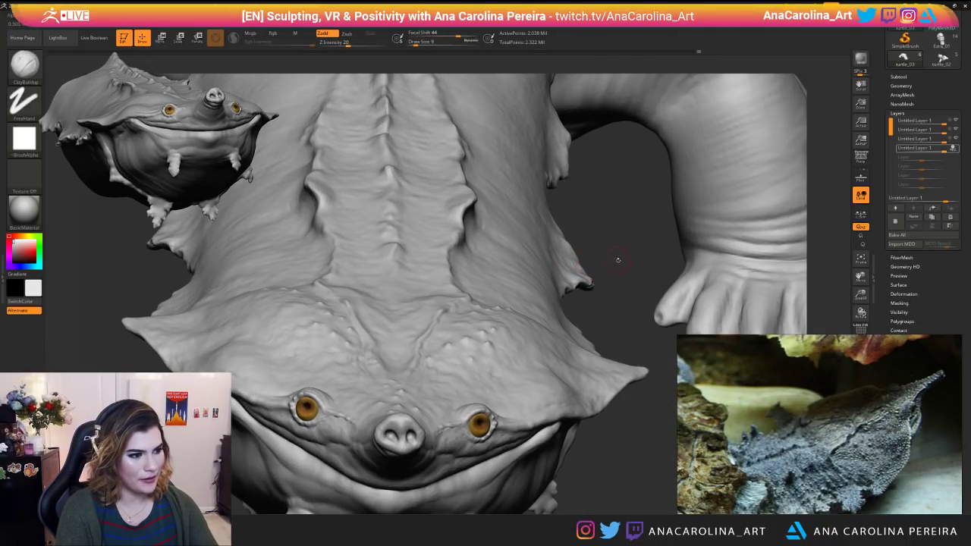
{"action": "left_click_drag", "start_coordinate": [618, 259], "coordinate": [599, 353]}
{"action": "left_click_drag", "start_coordinate": [634, 322], "coordinate": [432, 332]}
{"action": "key", "text": "space"}
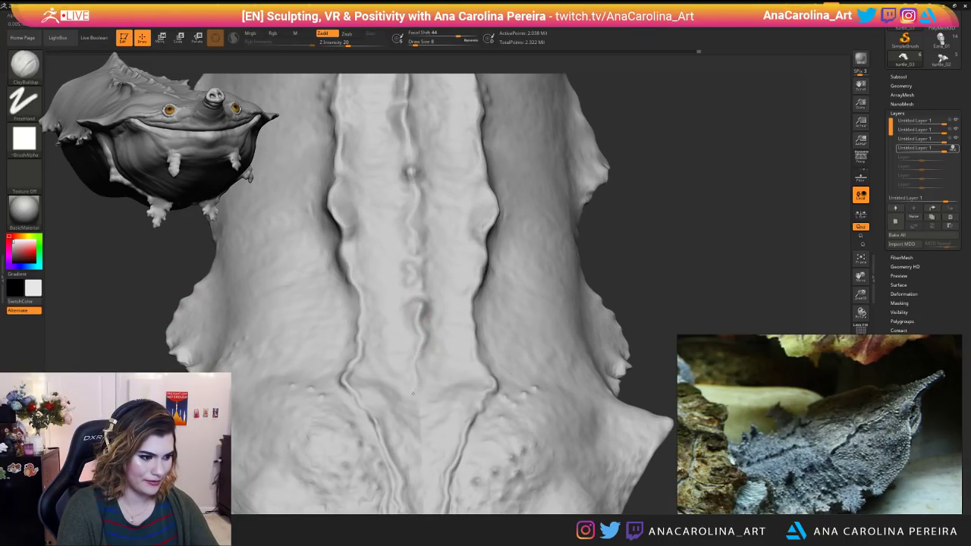
{"action": "left_click_drag", "start_coordinate": [668, 244], "coordinate": [684, 305]}
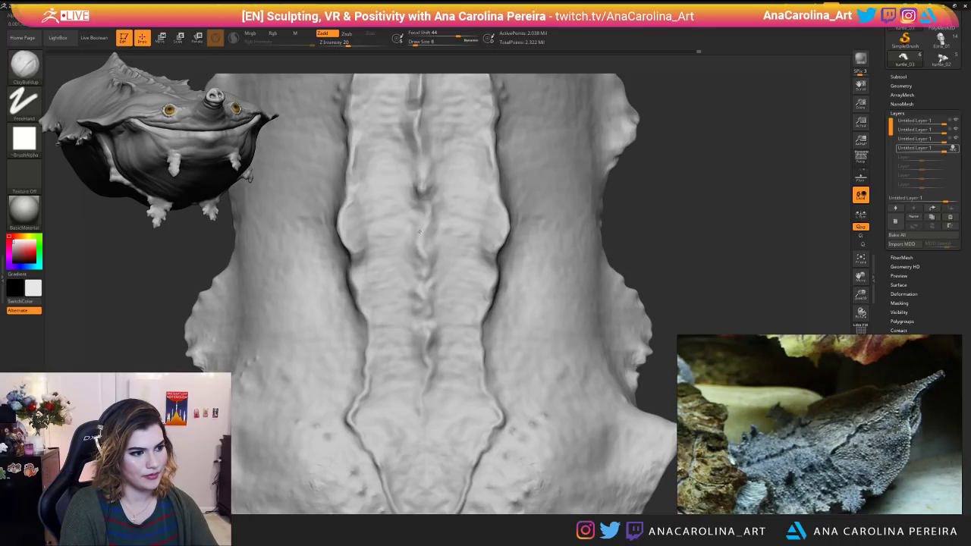
{"action": "left_click_drag", "start_coordinate": [667, 182], "coordinate": [675, 201]}
Add a new layer to the turtle mesh and open its subtool list.
{"action": "left_click_drag", "start_coordinate": [622, 425], "coordinate": [364, 323]}
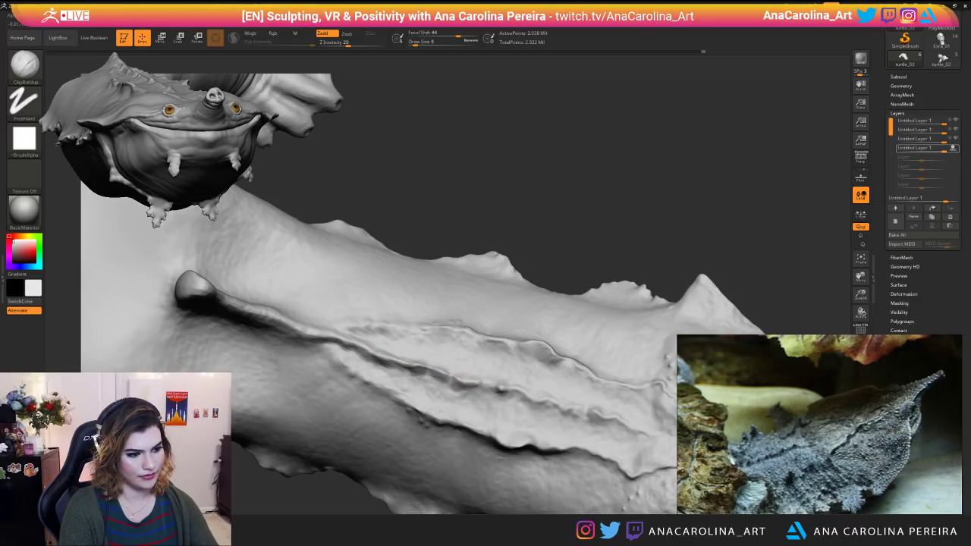
{"action": "left_click_drag", "start_coordinate": [519, 242], "coordinate": [515, 193], "text": "alt"}
{"action": "left_click_drag", "start_coordinate": [514, 285], "coordinate": [507, 213]}
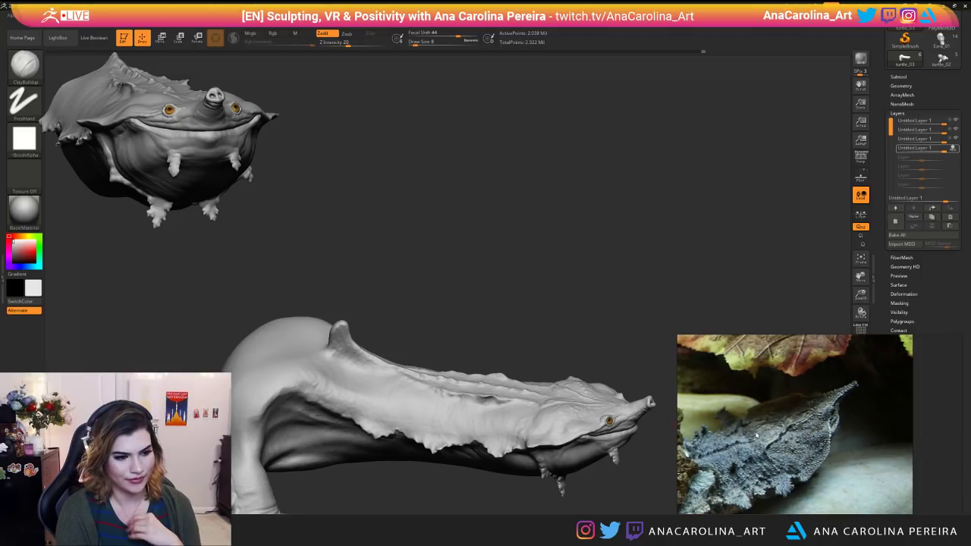
{"action": "mouse_move", "coordinate": [372, 308]}
{"action": "left_mouse_down"}
{"action": "mouse_move", "coordinate": [344, 364]}
{"action": "mouse_move", "coordinate": [323, 322]}
{"action": "mouse_move", "coordinate": [353, 346]}
{"action": "mouse_move", "coordinate": [343, 335]}
{"action": "mouse_move", "coordinate": [258, 339]}
{"action": "mouse_move", "coordinate": [450, 511]}
{"action": "mouse_move", "coordinate": [439, 498]}
{"action": "mouse_move", "coordinate": [523, 394]}
{"action": "mouse_move", "coordinate": [566, 350]}
{"action": "mouse_move", "coordinate": [602, 341]}
{"action": "mouse_move", "coordinate": [599, 273]}
{"action": "mouse_move", "coordinate": [630, 243]}
{"action": "left_mouse_up"}
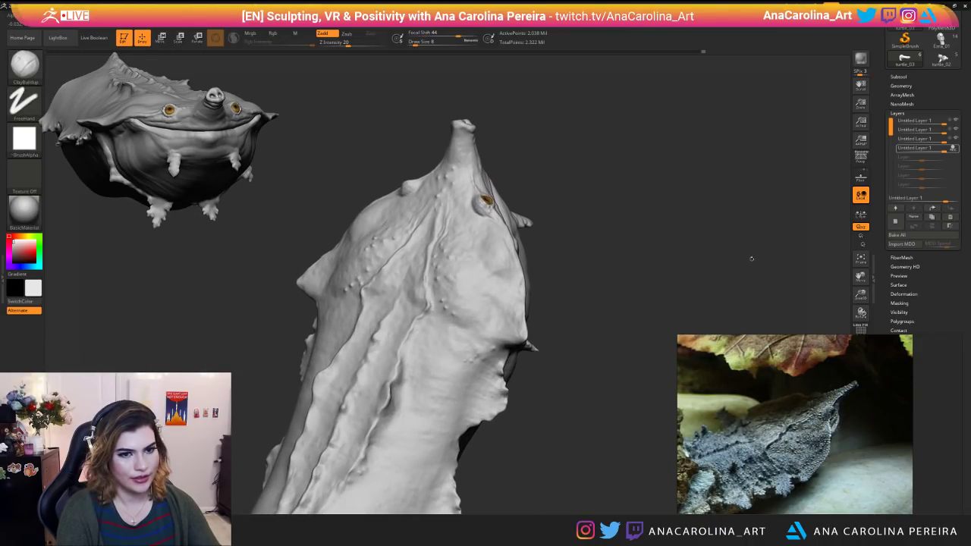
{"action": "left_click", "coordinate": [896, 220]}
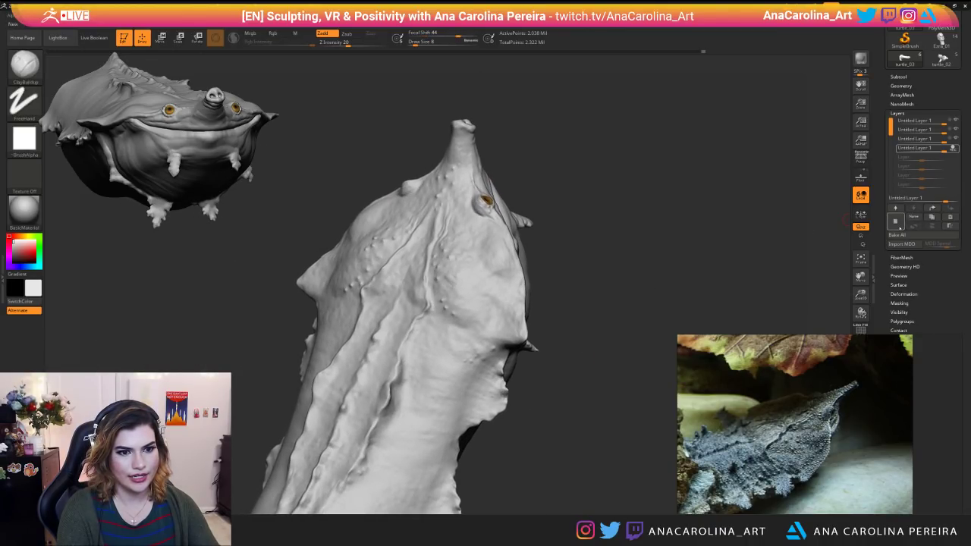
{"action": "left_click", "coordinate": [897, 77]}
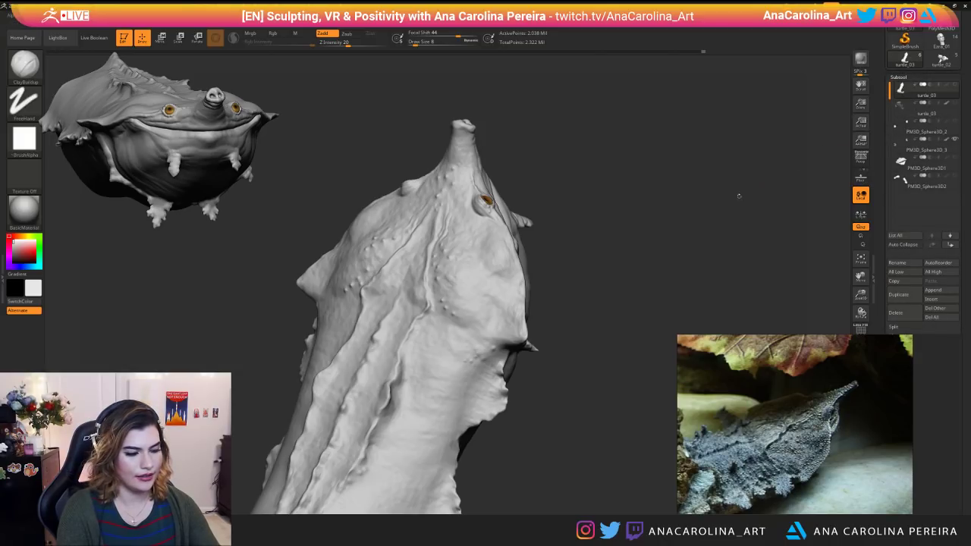
{"action": "right_click_drag", "start_coordinate": [759, 227], "coordinate": [760, 279], "text": "ctrl"}
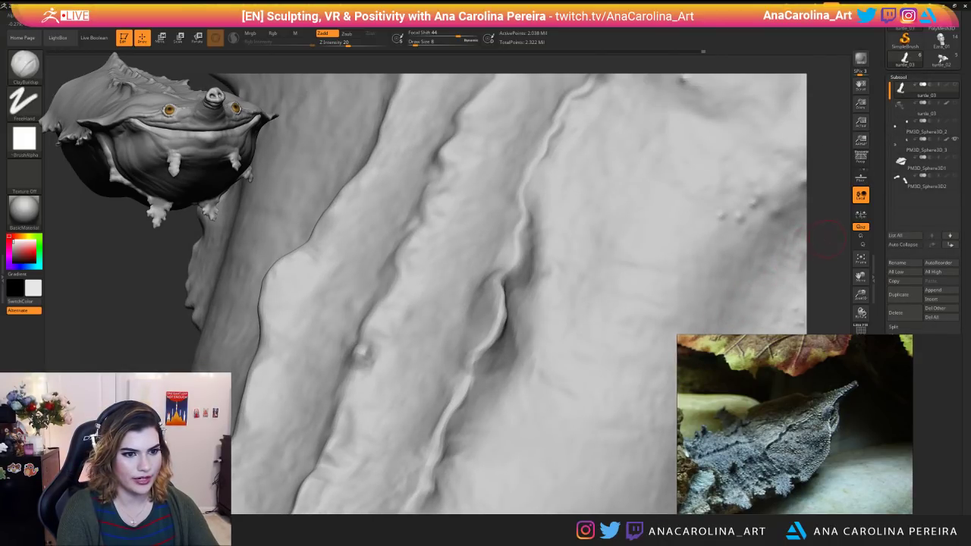
{"action": "right_click_drag", "start_coordinate": [827, 239], "coordinate": [694, 296], "text": "ctrl"}
{"action": "right_click_drag", "start_coordinate": [782, 255], "coordinate": [585, 281]}
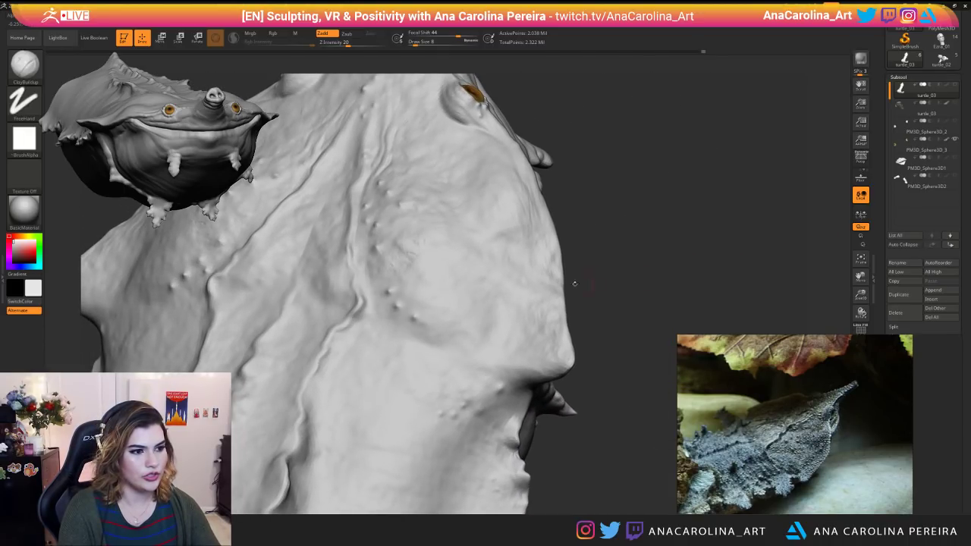
Set up the Standard brush for stamping skin texture with the DragRect stroke and the speckled Alpha 23.
{"action": "key", "text": "b"}
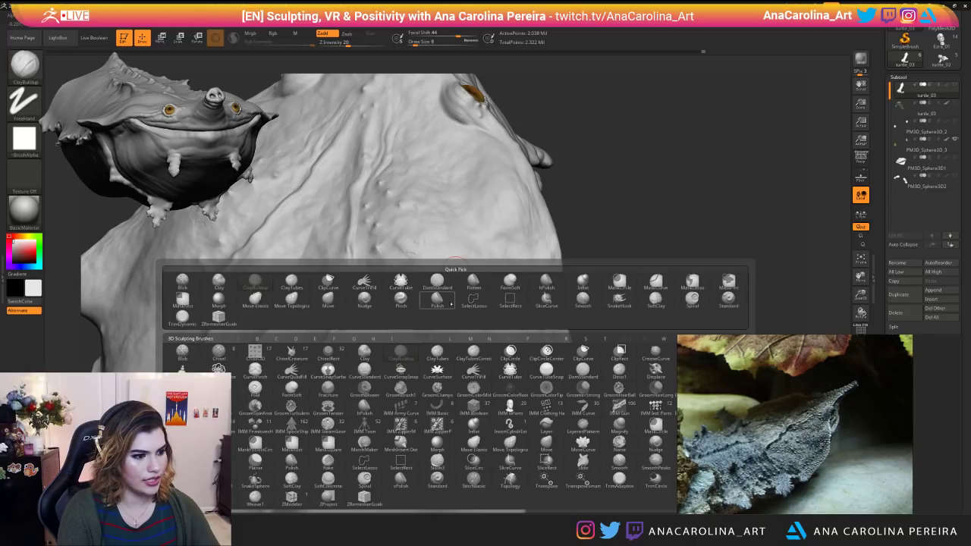
{"action": "key", "text": "s"}
{"action": "key", "text": "t"}
{"action": "key", "text": "space"}
{"action": "left_click", "coordinate": [381, 327]}
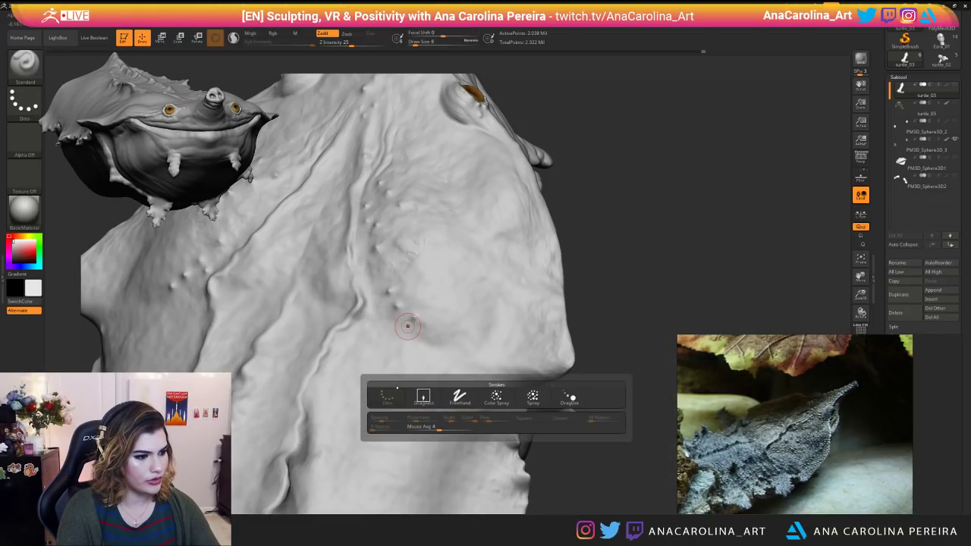
{"action": "left_click", "coordinate": [423, 396]}
{"action": "key", "text": "space"}
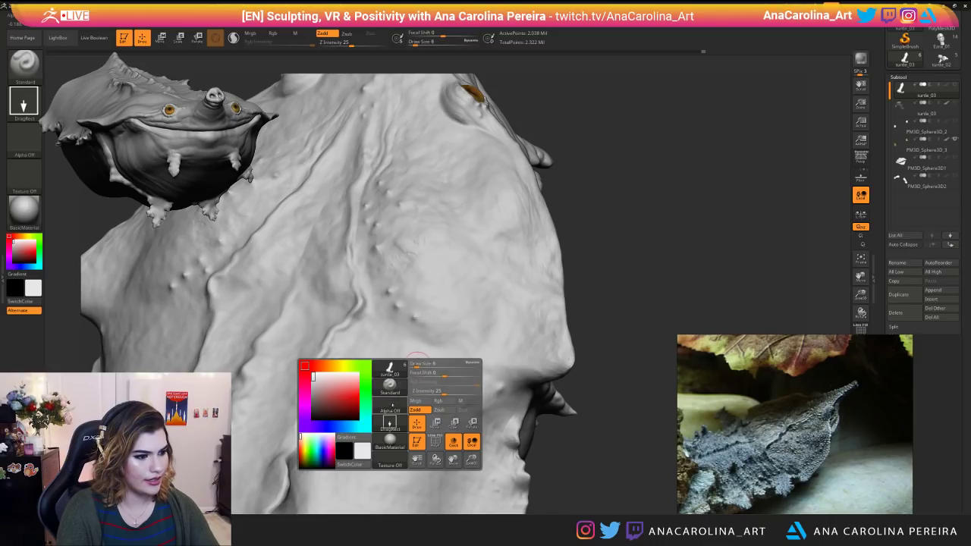
{"action": "left_click", "coordinate": [392, 407]}
{"action": "left_click", "coordinate": [505, 387]}
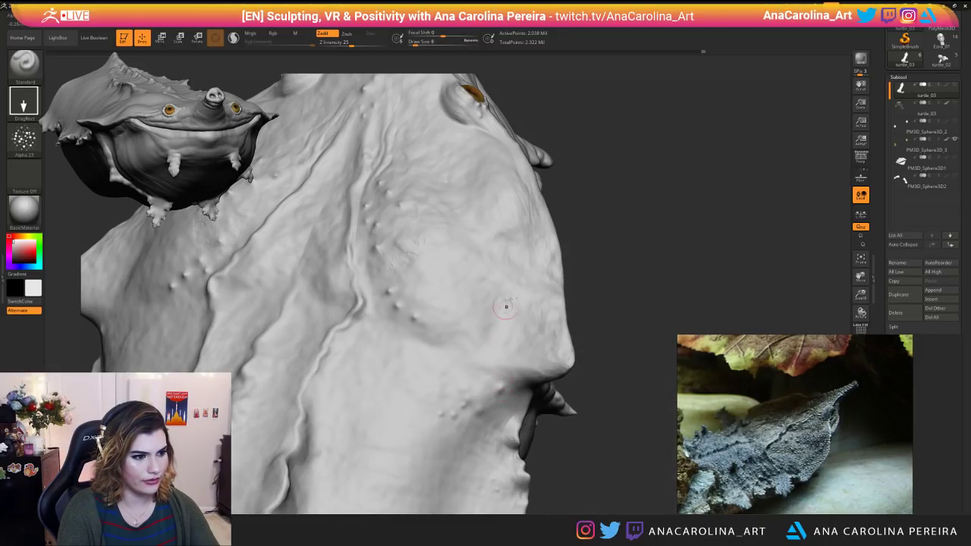
Try stamping the speckled skin texture on the side of the head near the cheek flap.
{"action": "left_click_drag", "start_coordinate": [527, 294], "coordinate": [541, 304]}
{"action": "right_click_drag", "start_coordinate": [560, 325], "coordinate": [591, 305], "text": "ctrl"}
{"action": "key", "text": "ctrl+z"}
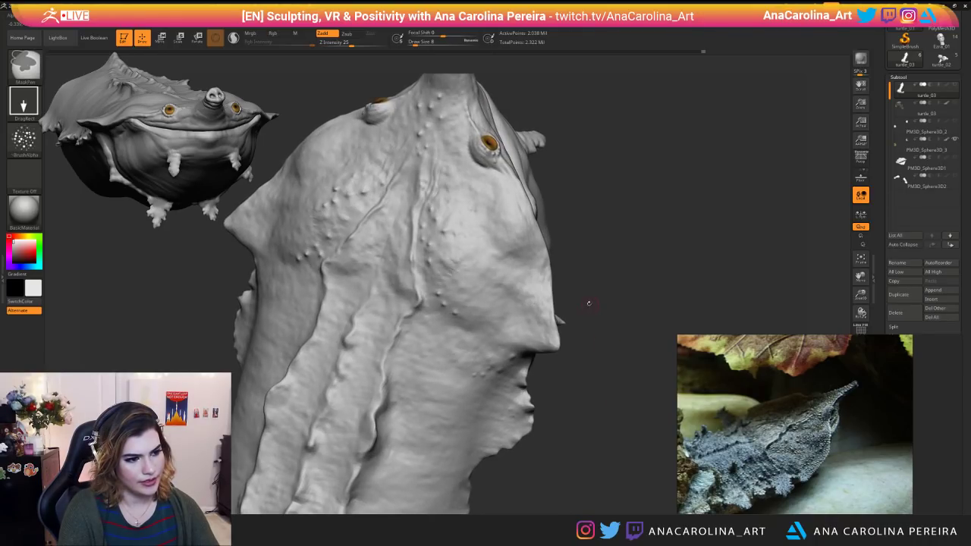
Lower the Z intensity to 15 and try a stamp of the speckled texture at the cheek flap's tip.
{"action": "key", "text": "space"}
{"action": "type", "text": "15"}
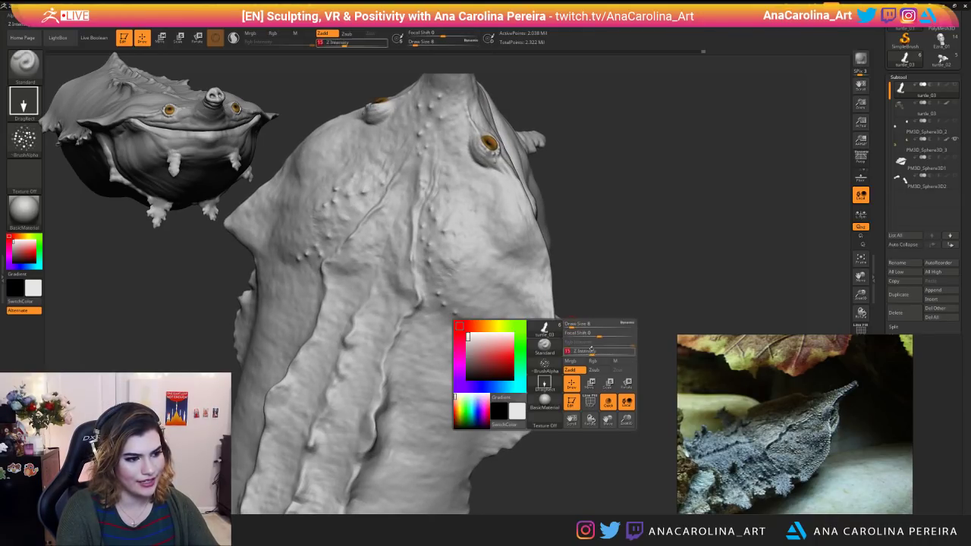
{"action": "key", "text": "Return"}
{"action": "right_click_drag", "start_coordinate": [591, 351], "coordinate": [588, 329]}
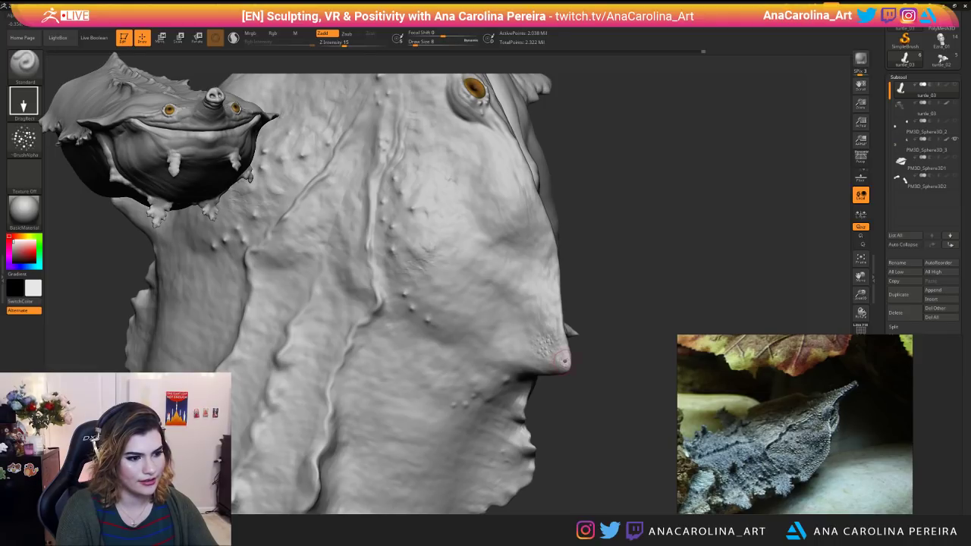
Try Z intensities of 6 and 40 for the speckled stamp on the cheek flap.
{"action": "key", "text": "space"}
{"action": "type", "text": "6"}
{"action": "key", "text": "Return"}
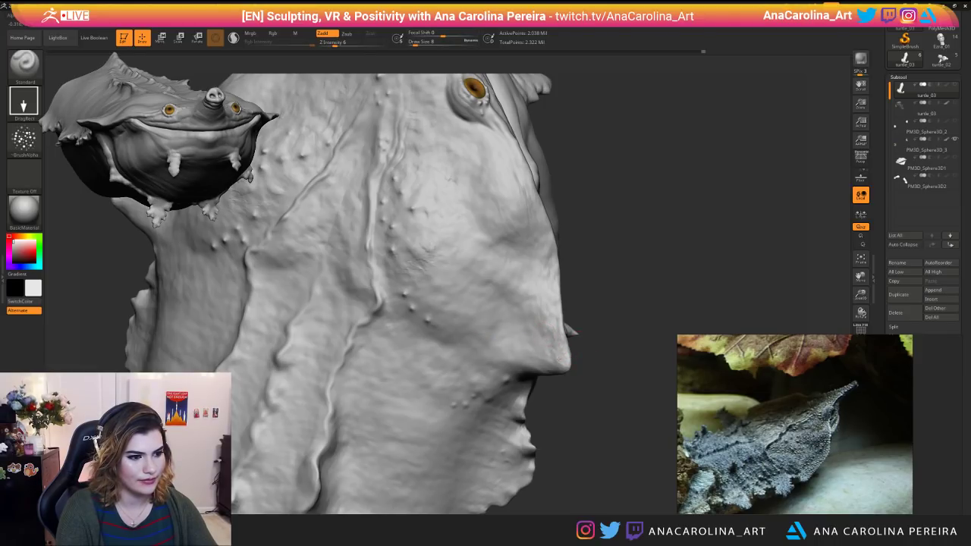
{"action": "key", "text": "space"}
{"action": "type", "text": "40"}
{"action": "key", "text": "Return"}
{"action": "left_click_drag", "start_coordinate": [543, 324], "coordinate": [565, 346]}
{"action": "key", "text": "ctrl+z"}
Set the Z intensity to 24 and switch the stamp's alpha to Alpha 07.
{"action": "key", "text": "space"}
{"action": "left_click_drag", "start_coordinate": [639, 390], "coordinate": [630, 390]}
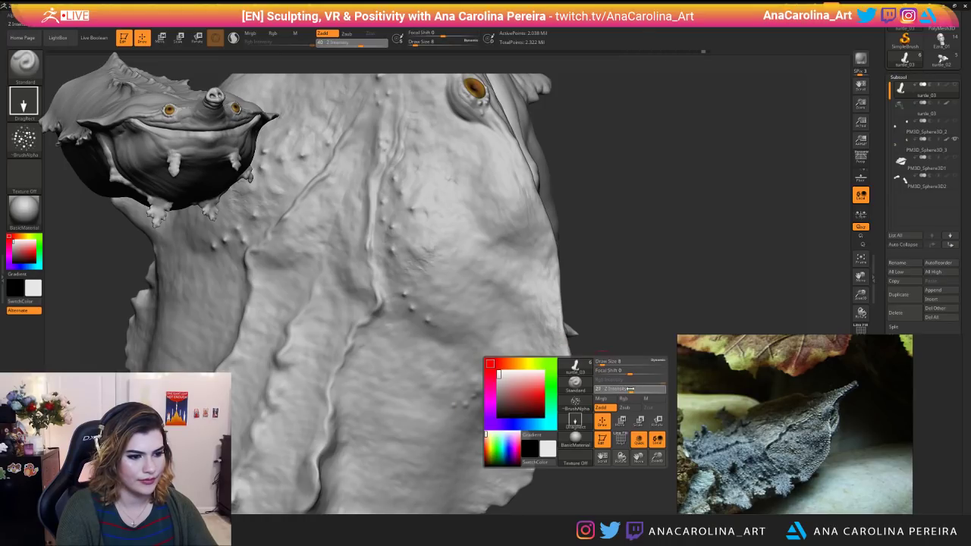
{"action": "key", "text": "space"}
{"action": "left_click", "coordinate": [546, 430]}
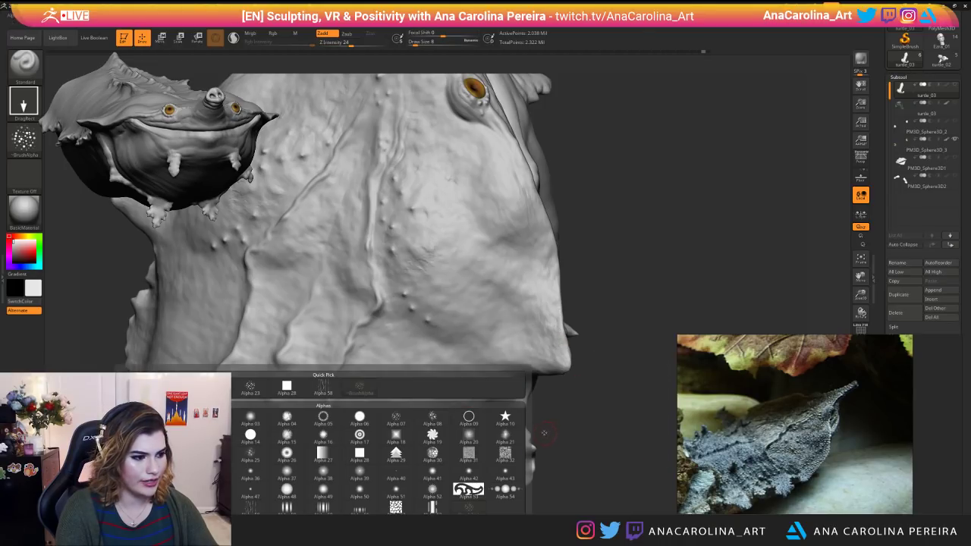
{"action": "left_click", "coordinate": [396, 417]}
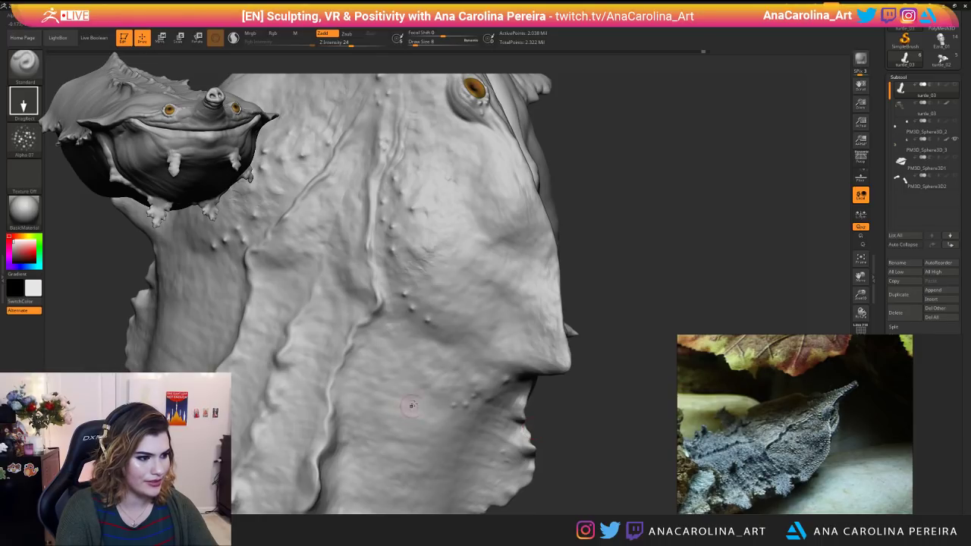
Stamp clustered skin bumps on the cheek flap's tip and up along its outer edge.
{"action": "left_click_drag", "start_coordinate": [533, 315], "coordinate": [544, 325]}
{"action": "right_click_drag", "start_coordinate": [599, 338], "coordinate": [542, 338]}
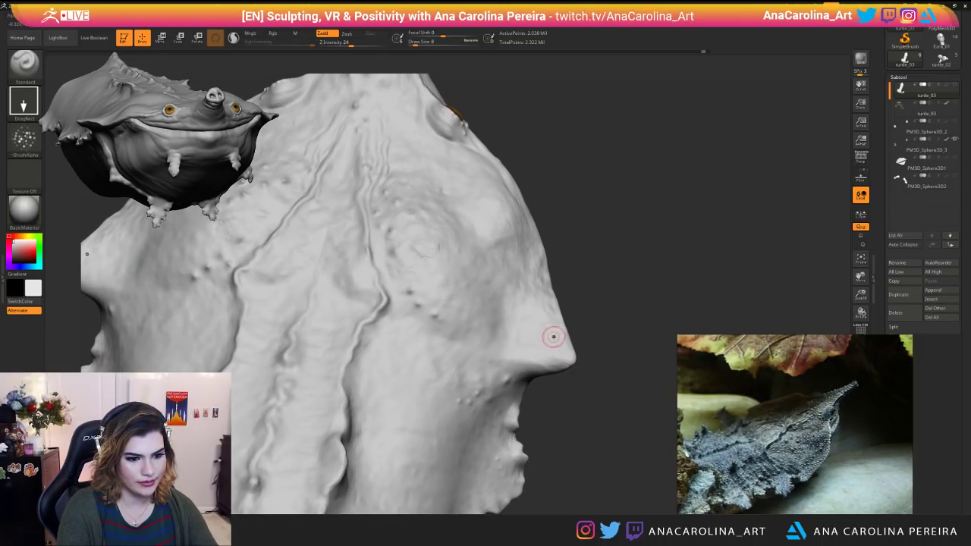
{"action": "left_click_drag", "start_coordinate": [546, 330], "coordinate": [552, 326]}
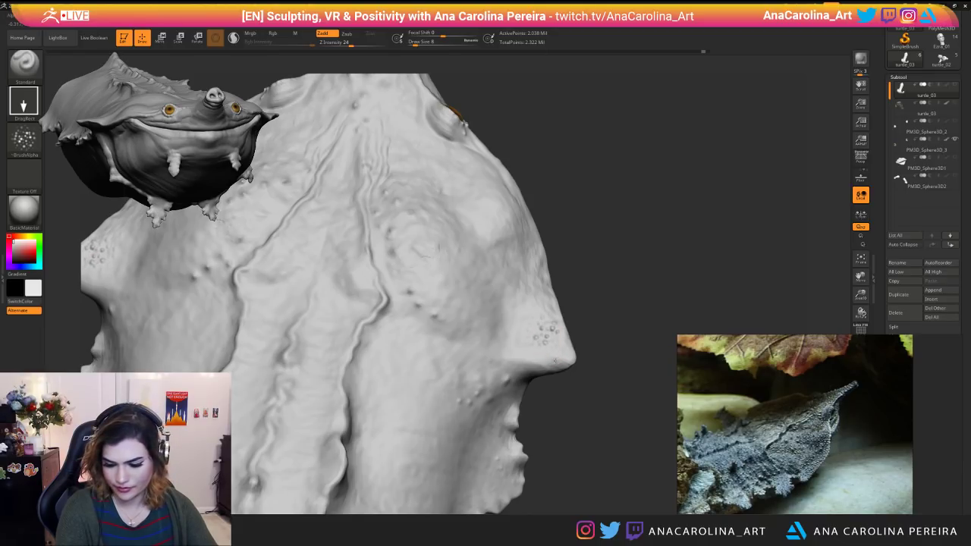
{"action": "left_click_drag", "start_coordinate": [531, 297], "coordinate": [546, 289]}
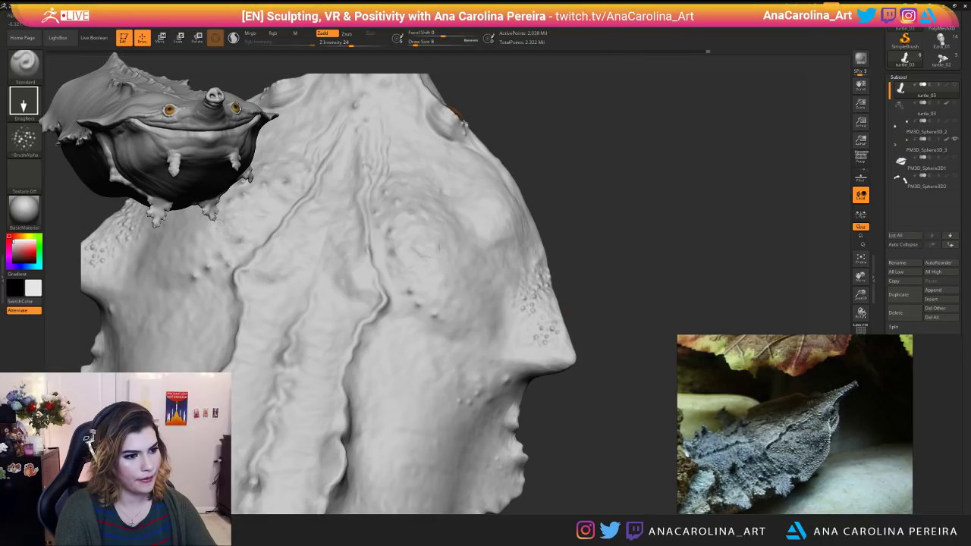
Stamp more bumps across the cheek flap and compare the sculpted states through the undo history.
{"action": "key", "text": "f"}
{"action": "left_click_drag", "start_coordinate": [629, 372], "coordinate": [545, 351]}
{"action": "mouse_move", "coordinate": [683, 364]}
{"action": "left_mouse_down"}
{"action": "mouse_move", "coordinate": [622, 392]}
{"action": "mouse_move", "coordinate": [631, 401]}
{"action": "mouse_move", "coordinate": [637, 371]}
{"action": "mouse_move", "coordinate": [637, 409]}
{"action": "mouse_move", "coordinate": [585, 456]}
{"action": "left_mouse_up"}
{"action": "left_click_drag", "start_coordinate": [502, 455], "coordinate": [499, 453]}
{"action": "key", "text": "ctrl+z"}
{"action": "left_click", "coordinate": [715, 53]}
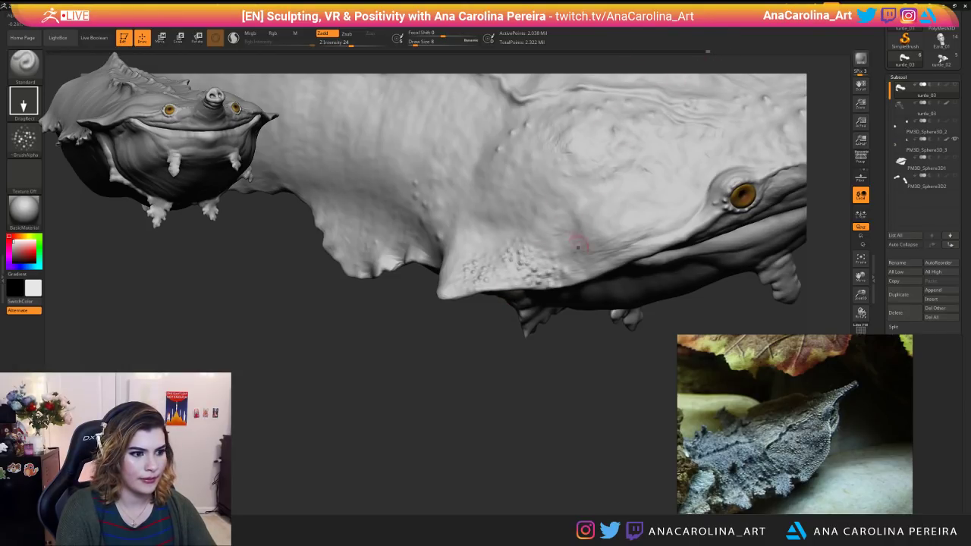
{"action": "left_click_drag", "start_coordinate": [499, 275], "coordinate": [518, 275]}
{"action": "left_click_drag", "start_coordinate": [531, 410], "coordinate": [548, 331]}
{"action": "mouse_move", "coordinate": [547, 182]}
{"action": "left_mouse_down", "text": "alt"}
{"action": "mouse_move", "coordinate": [555, 273]}
{"action": "mouse_move", "coordinate": [578, 246]}
{"action": "left_mouse_up", "text": "alt"}
{"action": "left_click_drag", "start_coordinate": [710, 129], "coordinate": [714, 61]}
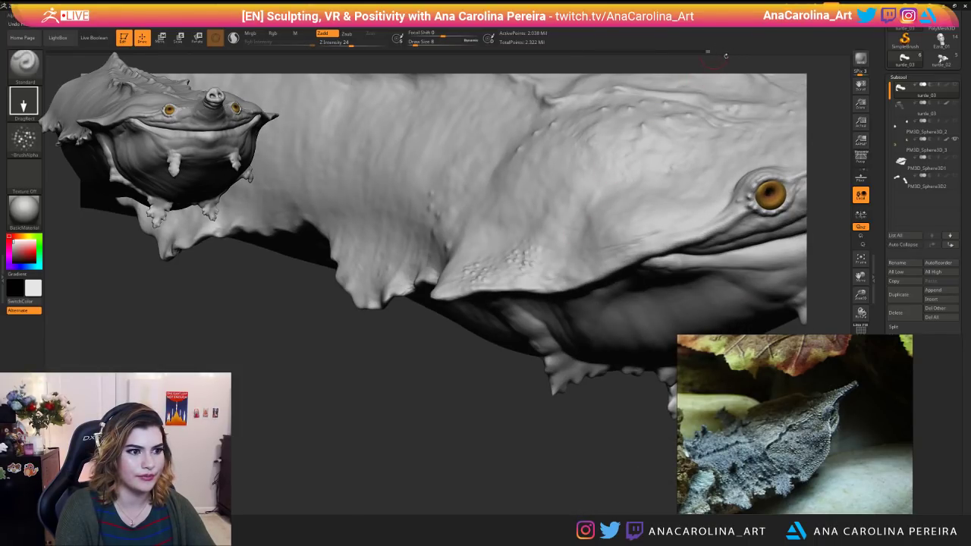
{"action": "left_click_drag", "start_coordinate": [485, 352], "coordinate": [514, 234]}
{"action": "left_click", "coordinate": [711, 51]}
Open the brush's Auto Masking settings and extend the stamped bumps along the head's edge from the cheek flap towards the mouth corner.
{"action": "key", "text": "b"}
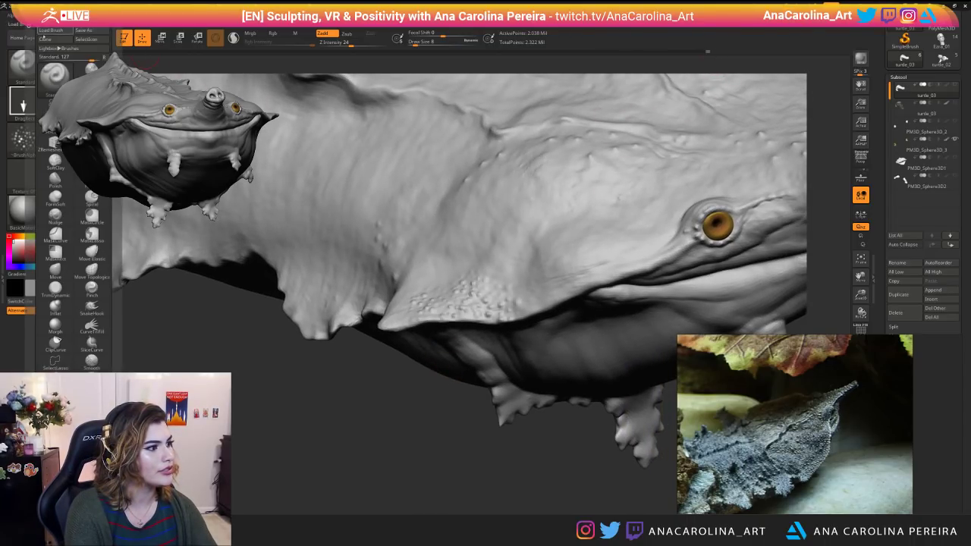
{"action": "scroll", "coordinate": [85, 330], "scroll_direction": "down", "scroll_amount": 5}
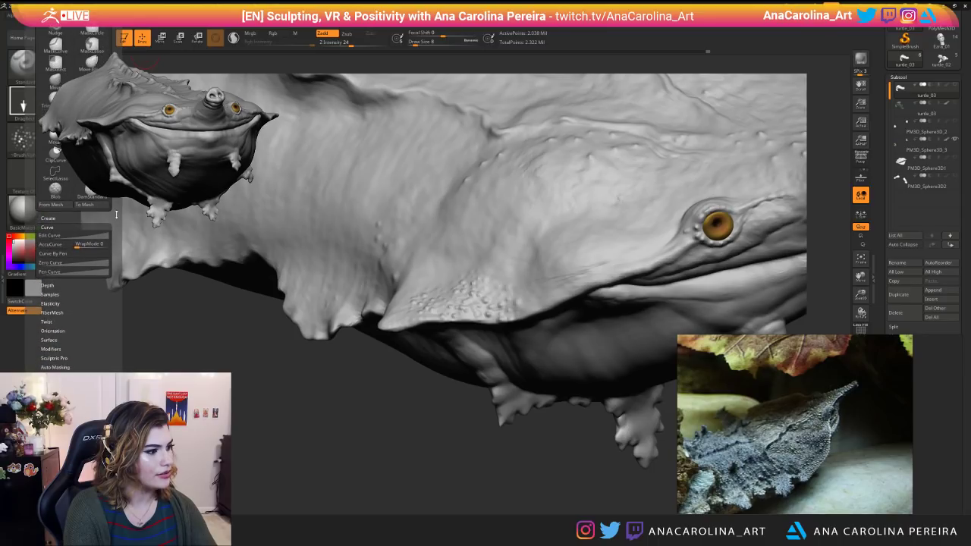
{"action": "left_click", "coordinate": [60, 367]}
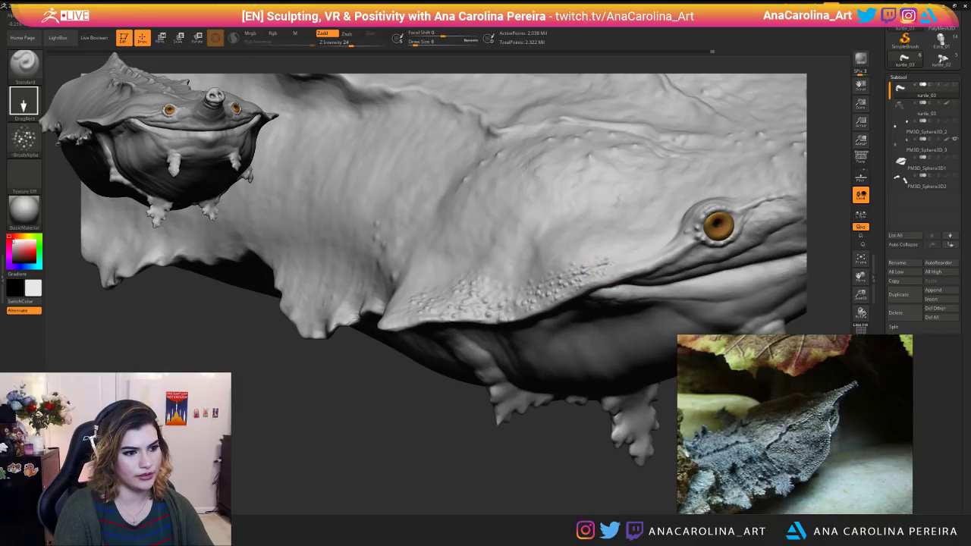
{"action": "left_click_drag", "start_coordinate": [546, 440], "coordinate": [503, 339]}
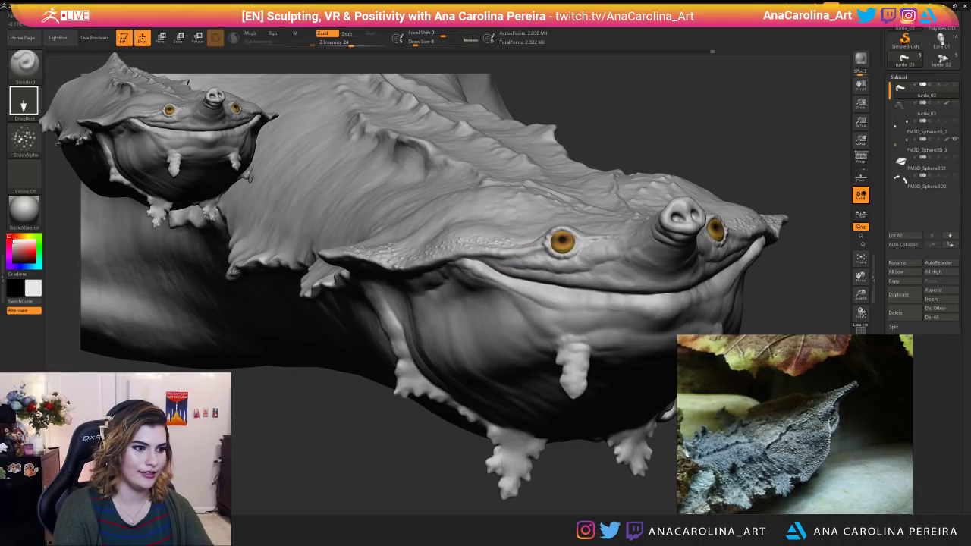
{"action": "key", "text": "shift"}
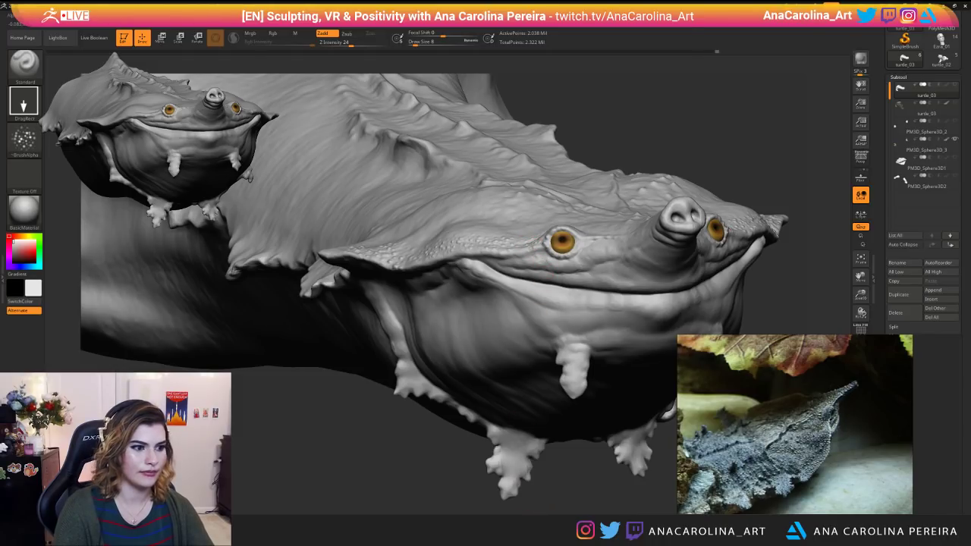
{"action": "left_click_drag", "start_coordinate": [540, 502], "coordinate": [558, 431]}
{"action": "left_click_drag", "start_coordinate": [603, 456], "coordinate": [585, 415]}
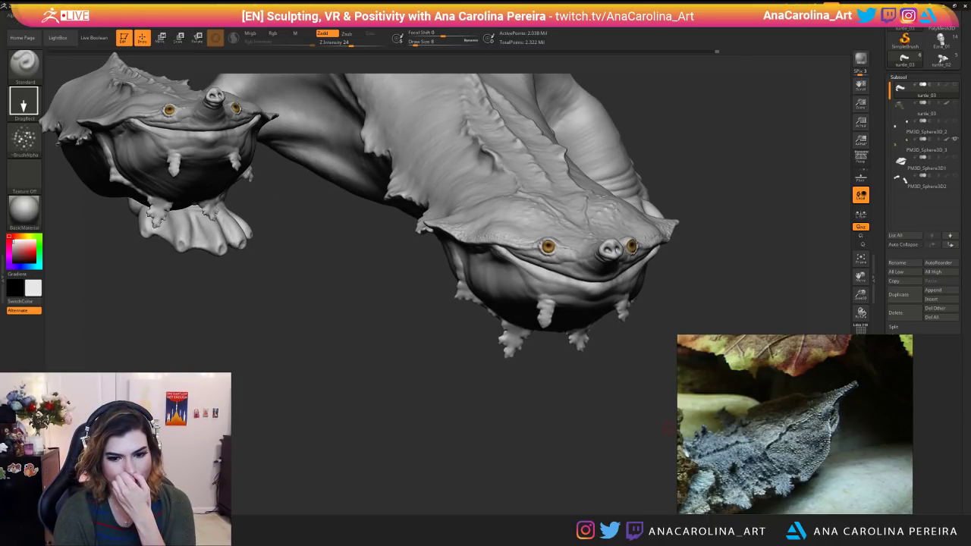
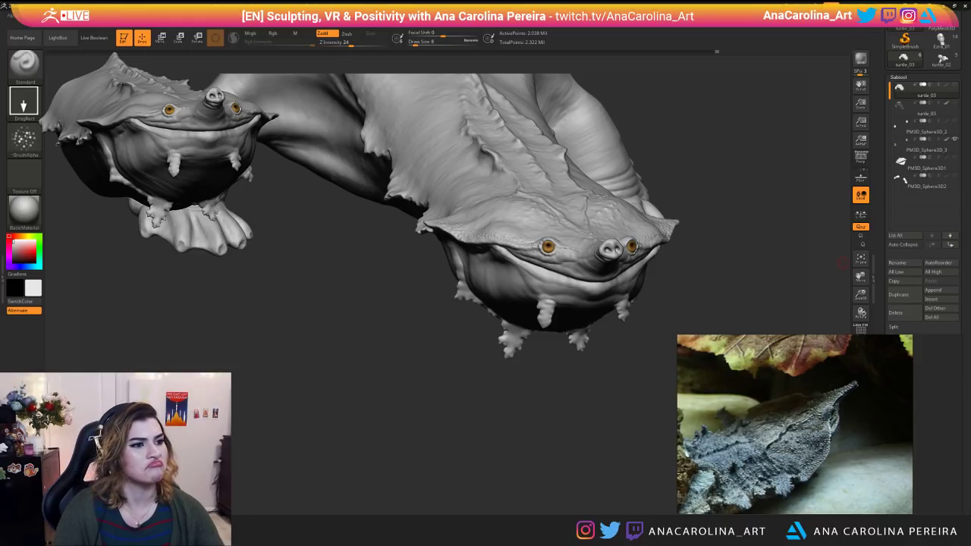
Try stamping the bump pattern on the top of the head between the raised crown and the cheek flap.
{"action": "left_click_drag", "start_coordinate": [288, 475], "coordinate": [326, 501]}
{"action": "left_click_drag", "start_coordinate": [424, 409], "coordinate": [437, 463], "text": "alt"}
{"action": "mouse_move", "coordinate": [402, 507]}
{"action": "left_mouse_down"}
{"action": "mouse_move", "coordinate": [580, 442]}
{"action": "mouse_move", "coordinate": [581, 359]}
{"action": "mouse_move", "coordinate": [549, 342]}
{"action": "left_mouse_up"}
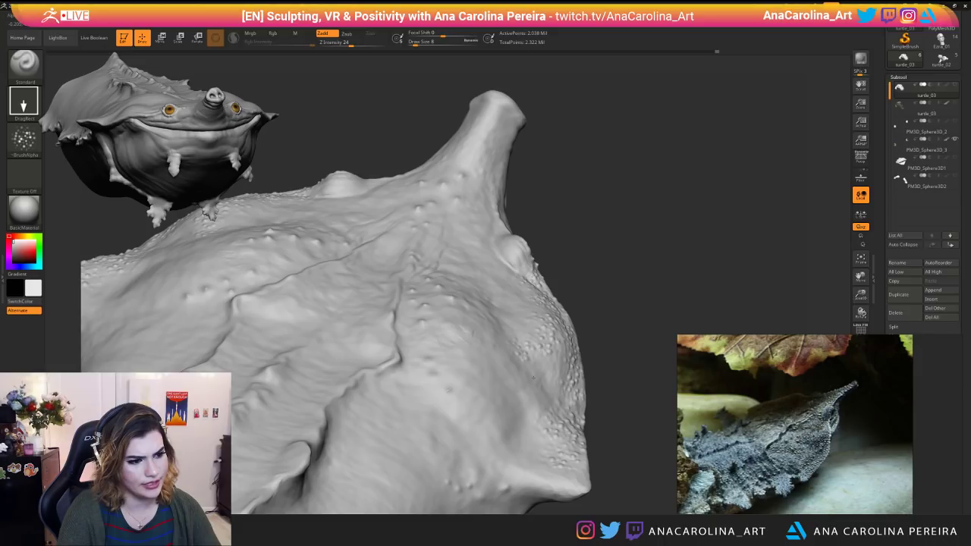
{"action": "mouse_move", "coordinate": [628, 398]}
{"action": "left_mouse_down"}
{"action": "mouse_move", "coordinate": [629, 390]}
{"action": "mouse_move", "coordinate": [513, 370]}
{"action": "left_mouse_up"}
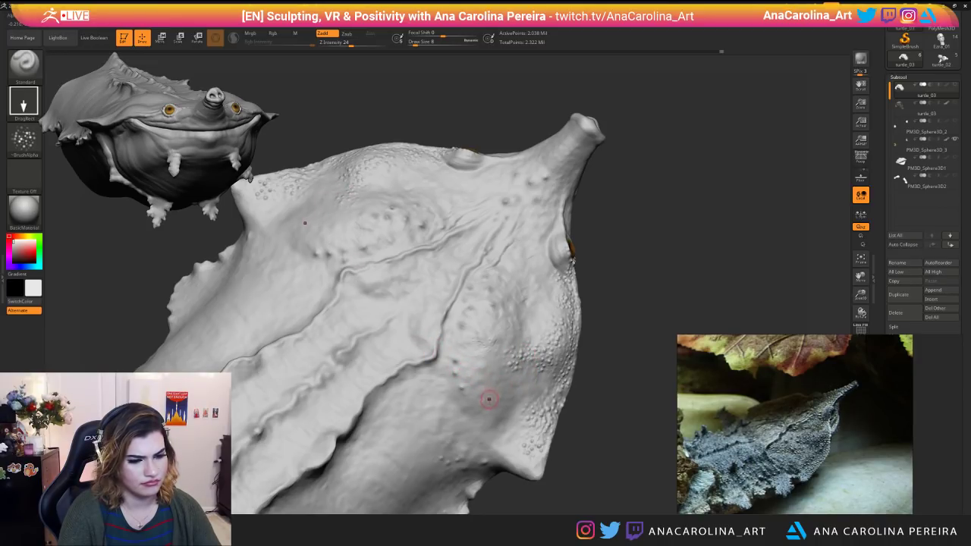
{"action": "left_click_drag", "start_coordinate": [476, 393], "coordinate": [485, 405]}
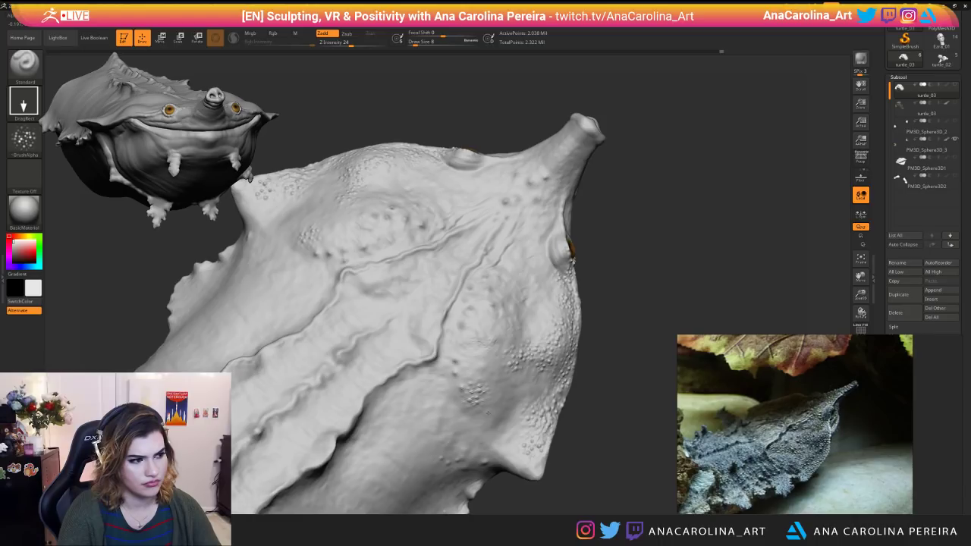
{"action": "key", "text": "ctrl+z"}
{"action": "key", "text": "ctrl+z"}
Lower the Z intensity to 13 and save the project.
{"action": "left_click_drag", "start_coordinate": [609, 327], "coordinate": [599, 348]}
{"action": "key", "text": "space"}
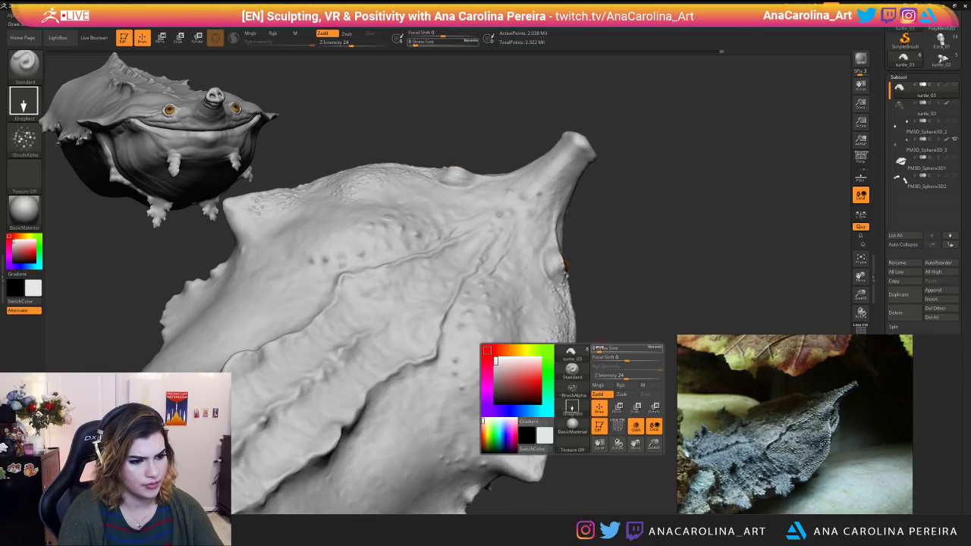
{"action": "left_click_drag", "start_coordinate": [625, 377], "coordinate": [617, 366]}
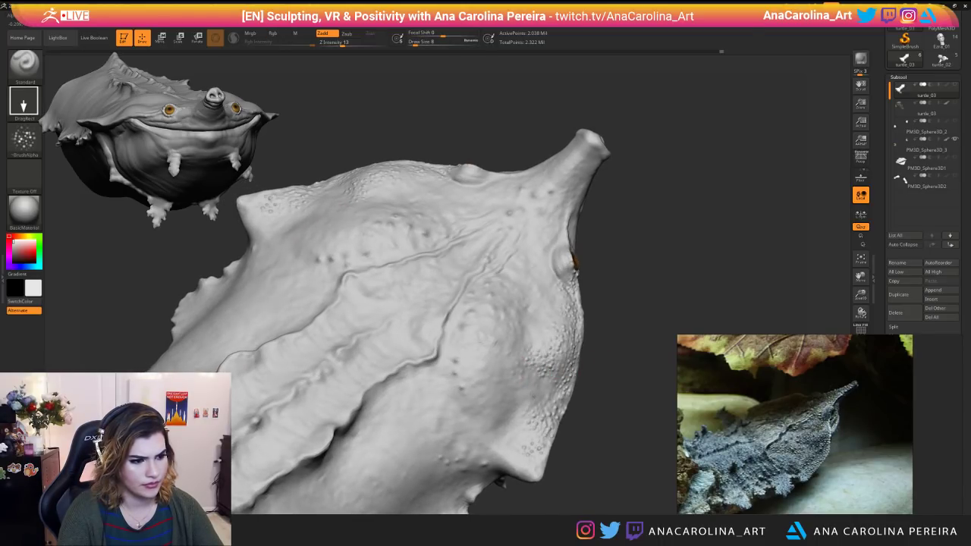
{"action": "key", "text": "ctrl+s"}
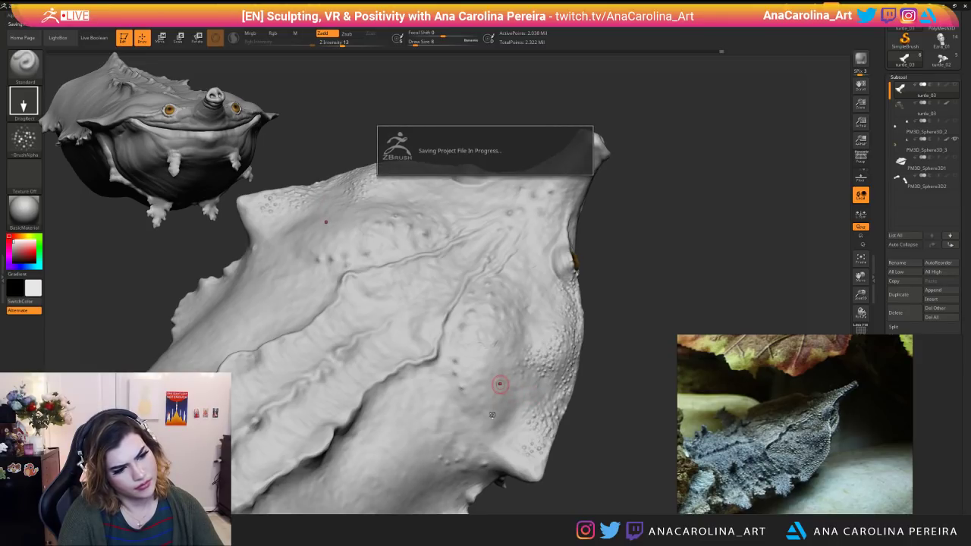
Stamp a fainter patch of bumps in the hollow between the raised crown and the cheek flap.
{"action": "left_click_drag", "start_coordinate": [499, 384], "coordinate": [488, 390]}
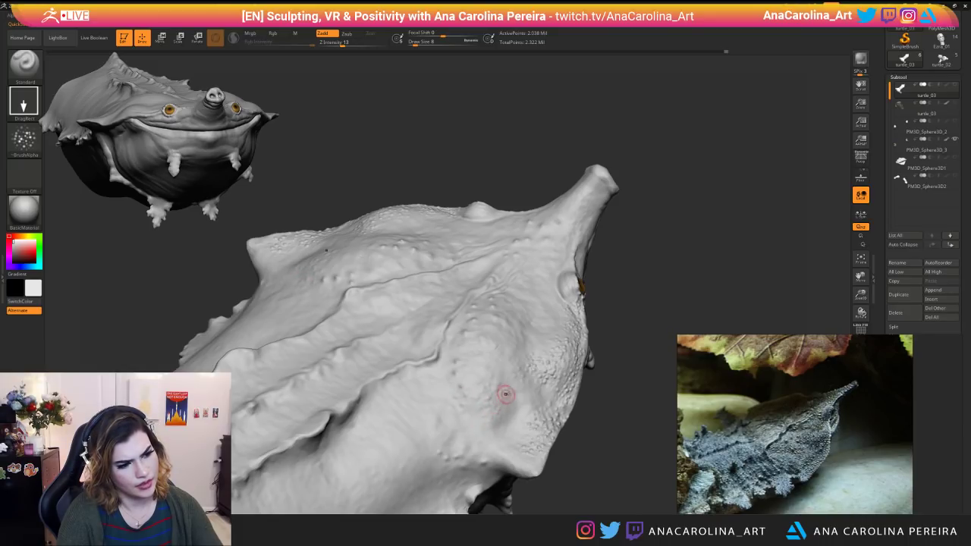
{"action": "mouse_move", "coordinate": [568, 436]}
{"action": "left_mouse_down"}
{"action": "mouse_move", "coordinate": [596, 420]}
{"action": "mouse_move", "coordinate": [628, 510]}
{"action": "mouse_move", "coordinate": [618, 481]}
{"action": "mouse_move", "coordinate": [592, 462]}
{"action": "mouse_move", "coordinate": [565, 460]}
{"action": "mouse_move", "coordinate": [554, 505]}
{"action": "mouse_move", "coordinate": [590, 500]}
{"action": "mouse_move", "coordinate": [588, 534]}
{"action": "left_mouse_up"}
{"action": "right_click_drag", "start_coordinate": [369, 483], "coordinate": [440, 388]}
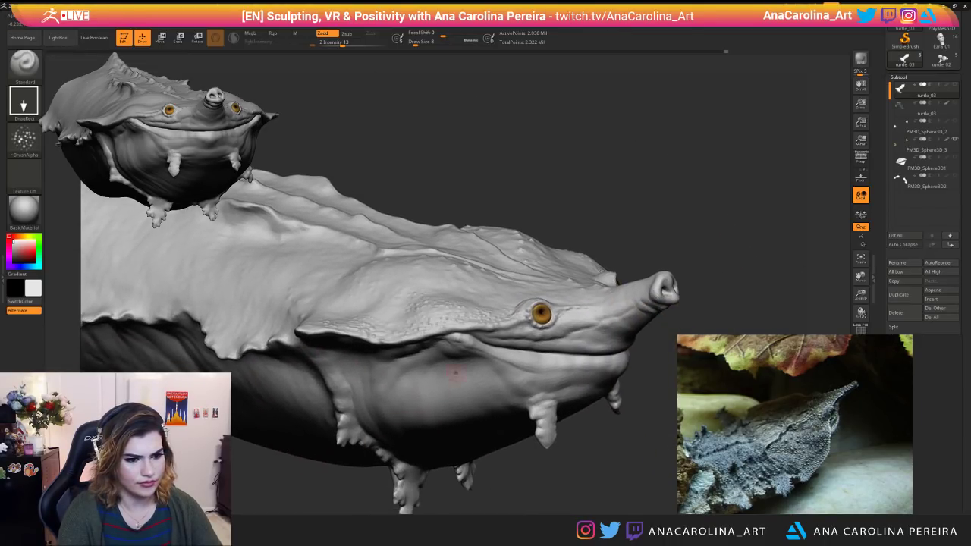
Set the Z intensity to 24 and the draw size to 17 for the stamping brush.
{"action": "mouse_move", "coordinate": [631, 245]}
{"action": "right_mouse_down"}
{"action": "mouse_move", "coordinate": [676, 245]}
{"action": "mouse_move", "coordinate": [598, 202]}
{"action": "right_mouse_up"}
{"action": "key", "text": "space"}
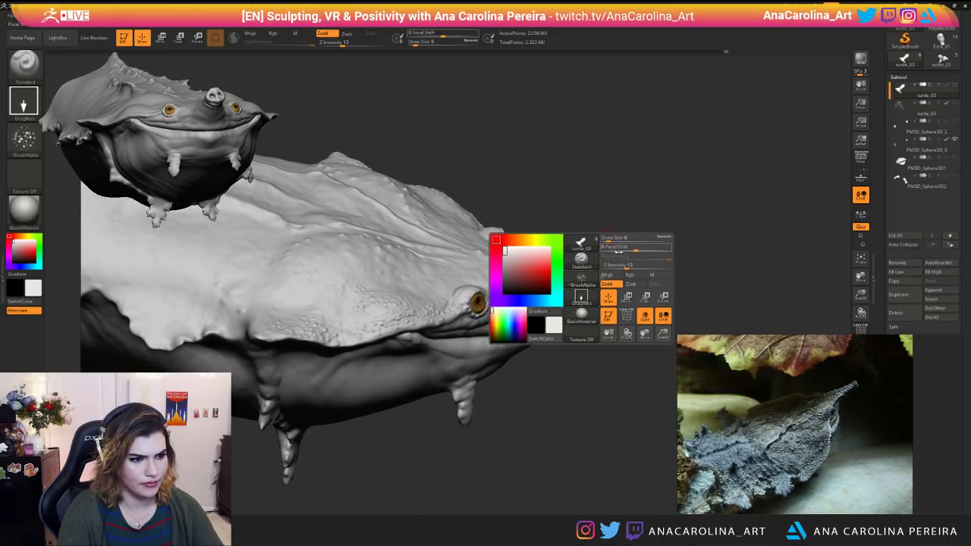
{"action": "right_click_drag", "start_coordinate": [630, 264], "coordinate": [663, 286]}
{"action": "key", "text": "space"}
{"action": "left_click_drag", "start_coordinate": [652, 288], "coordinate": [664, 289]}
{"action": "right_click_drag", "start_coordinate": [664, 289], "coordinate": [687, 297]}
{"action": "key", "text": "space"}
{"action": "left_click_drag", "start_coordinate": [687, 296], "coordinate": [703, 297]}
{"action": "right_click_drag", "start_coordinate": [703, 296], "coordinate": [720, 296]}
{"action": "key", "text": "space"}
{"action": "left_click_drag", "start_coordinate": [694, 270], "coordinate": [709, 270]}
{"action": "key", "text": "space"}
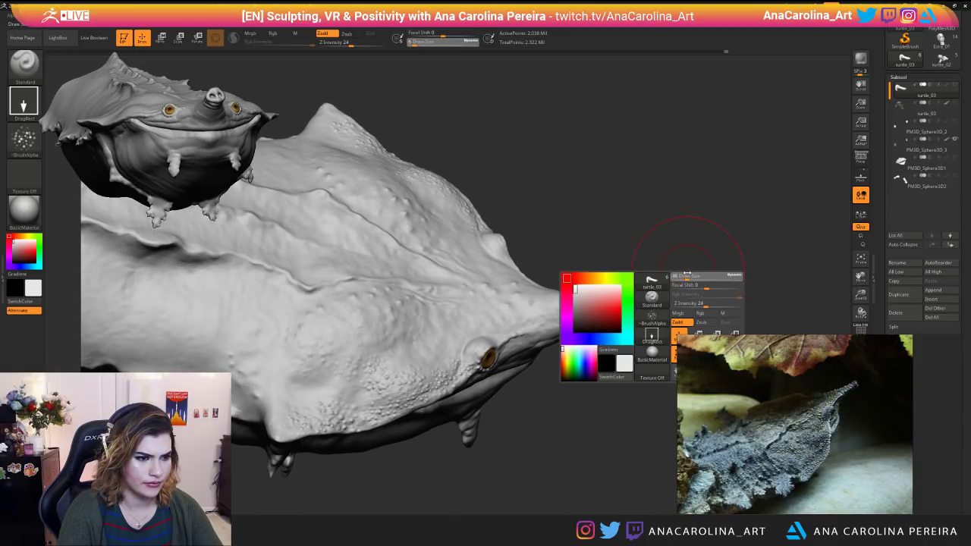
{"action": "right_click_drag", "start_coordinate": [592, 311], "coordinate": [629, 277]}
{"action": "key", "text": "space"}
{"action": "left_click_drag", "start_coordinate": [630, 277], "coordinate": [618, 277]}
{"action": "key", "text": "space"}
Stamp skin bumps along the top and sides of the snout.
{"action": "right_click_drag", "start_coordinate": [619, 277], "coordinate": [620, 277]}
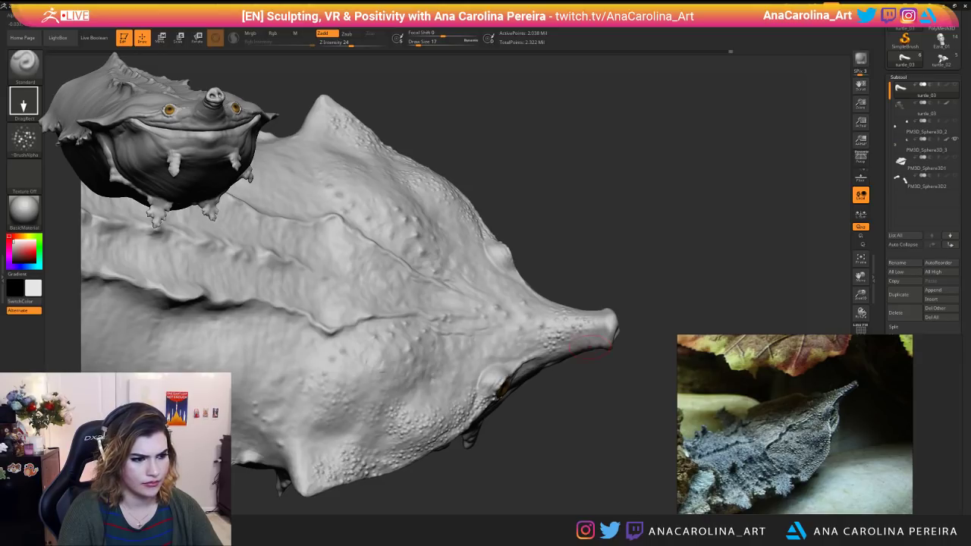
{"action": "right_click_drag", "start_coordinate": [591, 352], "coordinate": [577, 337]}
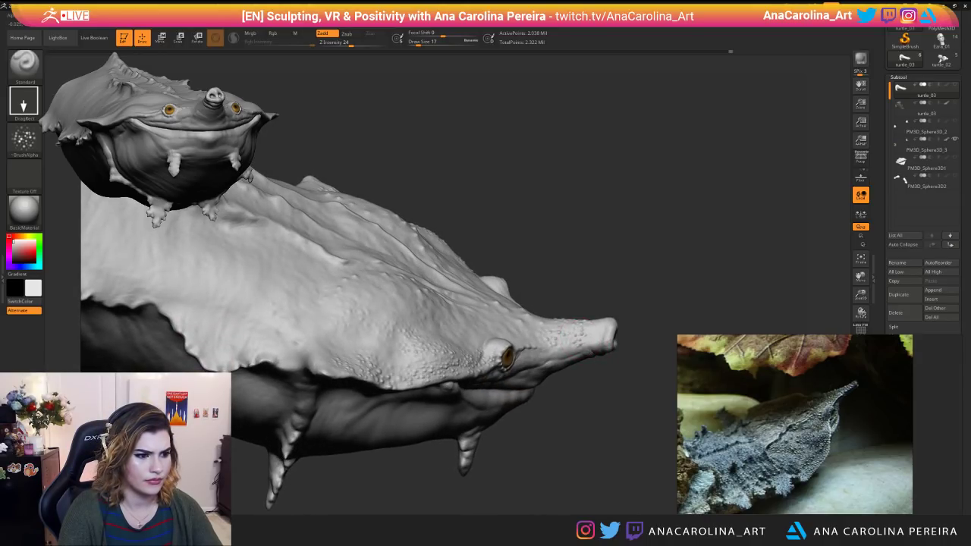
{"action": "right_click_drag", "start_coordinate": [607, 322], "coordinate": [612, 331]}
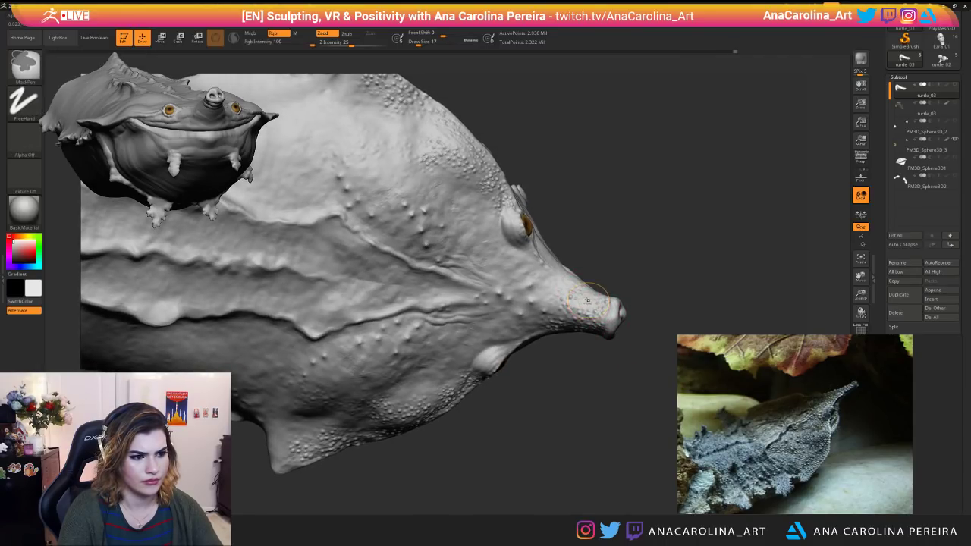
{"action": "mouse_move", "coordinate": [565, 292]}
{"action": "right_mouse_down"}
{"action": "mouse_move", "coordinate": [607, 227]}
{"action": "mouse_move", "coordinate": [516, 356]}
{"action": "right_mouse_up"}
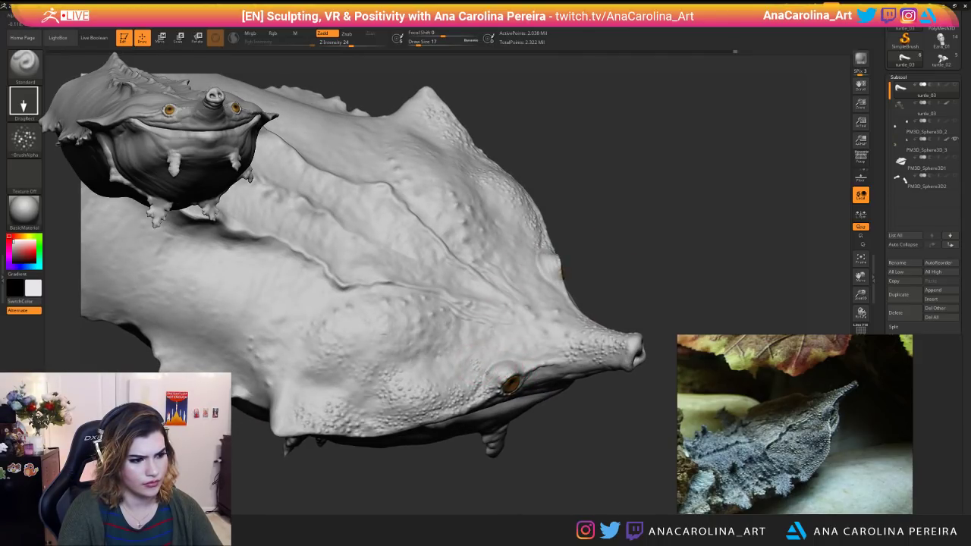
Extend the stamped bumps from the snout's base around the eyes and onto the forehead between the ridges.
{"action": "mouse_move", "coordinate": [508, 361]}
{"action": "right_mouse_down"}
{"action": "mouse_move", "coordinate": [565, 286]}
{"action": "mouse_move", "coordinate": [542, 300]}
{"action": "right_mouse_up"}
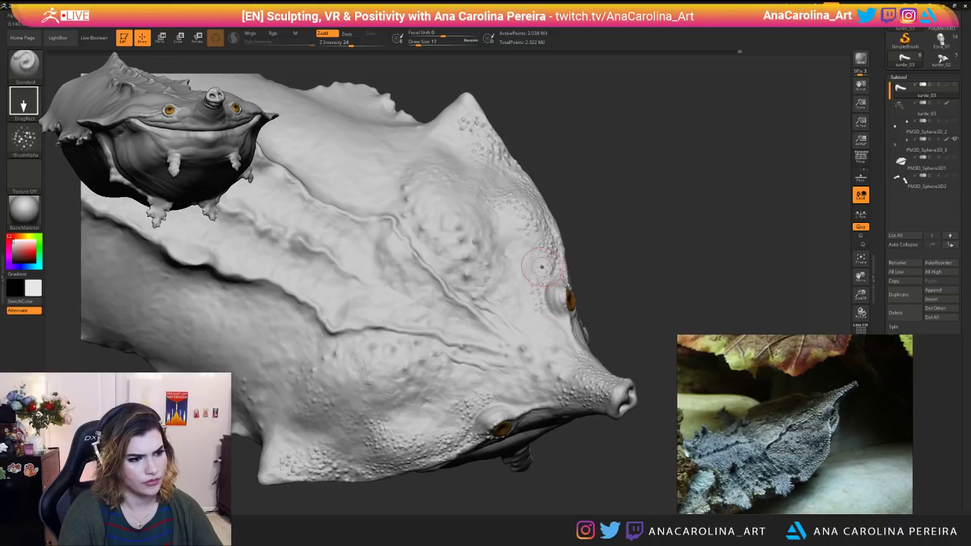
{"action": "mouse_move", "coordinate": [546, 277]}
{"action": "right_mouse_down"}
{"action": "mouse_move", "coordinate": [523, 243]}
{"action": "mouse_move", "coordinate": [634, 273]}
{"action": "mouse_move", "coordinate": [637, 259]}
{"action": "right_mouse_up"}
{"action": "mouse_move", "coordinate": [639, 224]}
{"action": "right_mouse_down"}
{"action": "mouse_move", "coordinate": [635, 233]}
{"action": "mouse_move", "coordinate": [618, 223]}
{"action": "right_mouse_up"}
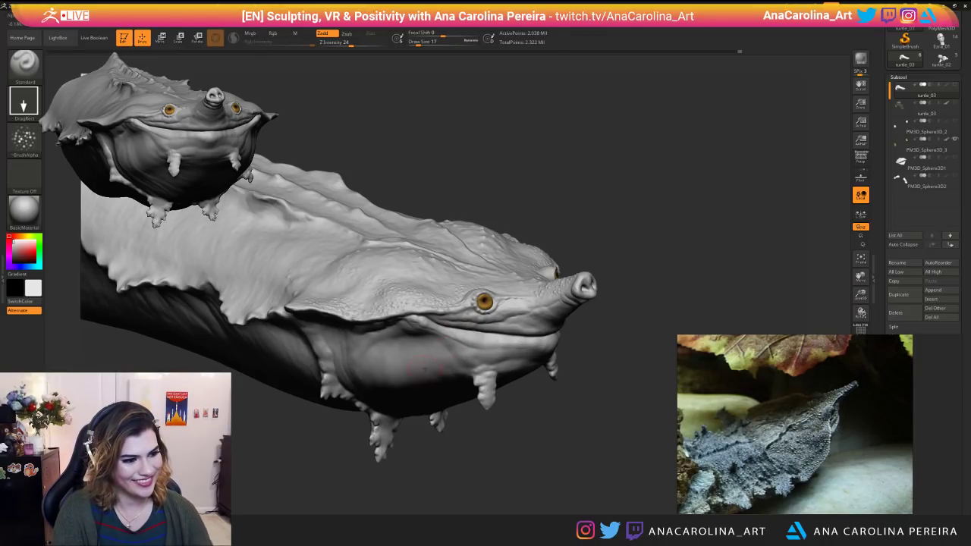
{"action": "scroll", "coordinate": [520, 444], "scroll_direction": "up", "scroll_amount": 6}
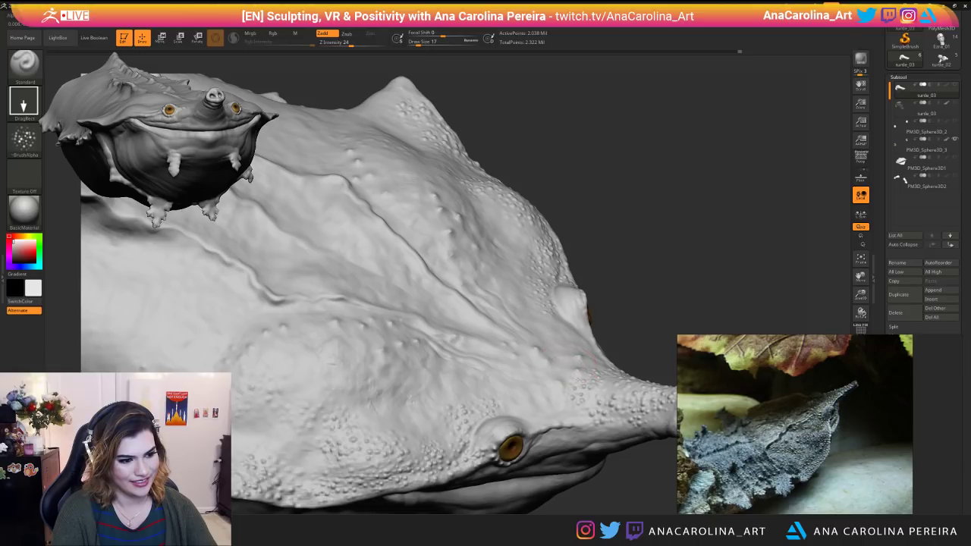
{"action": "right_click_drag", "start_coordinate": [585, 386], "coordinate": [643, 436], "text": "ctrl"}
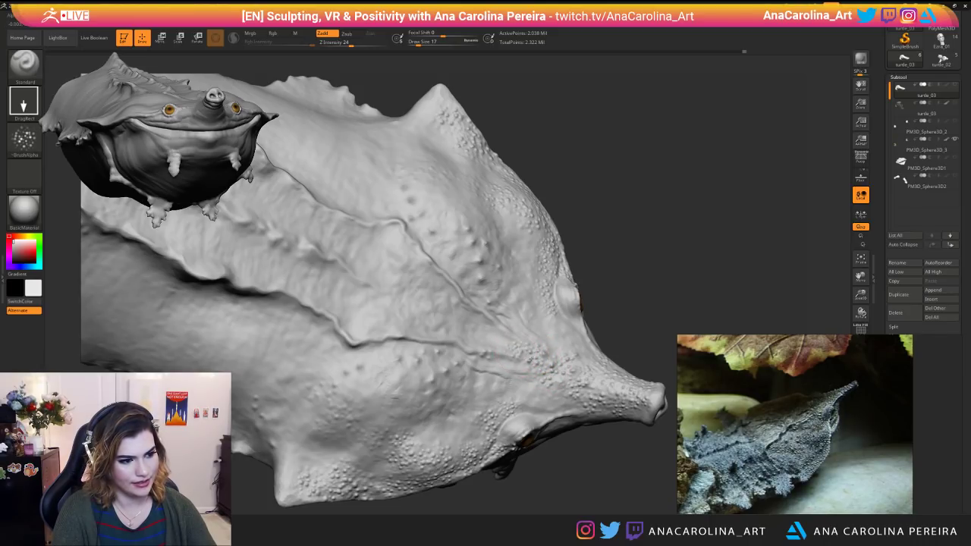
{"action": "mouse_move", "coordinate": [623, 310]}
{"action": "left_mouse_down"}
{"action": "mouse_move", "coordinate": [645, 322]}
{"action": "mouse_move", "coordinate": [671, 292]}
{"action": "mouse_move", "coordinate": [654, 265]}
{"action": "mouse_move", "coordinate": [658, 199]}
{"action": "mouse_move", "coordinate": [608, 283]}
{"action": "mouse_move", "coordinate": [548, 317]}
{"action": "mouse_move", "coordinate": [440, 440]}
{"action": "mouse_move", "coordinate": [397, 472]}
{"action": "mouse_move", "coordinate": [478, 452]}
{"action": "mouse_move", "coordinate": [489, 482]}
{"action": "left_mouse_up"}
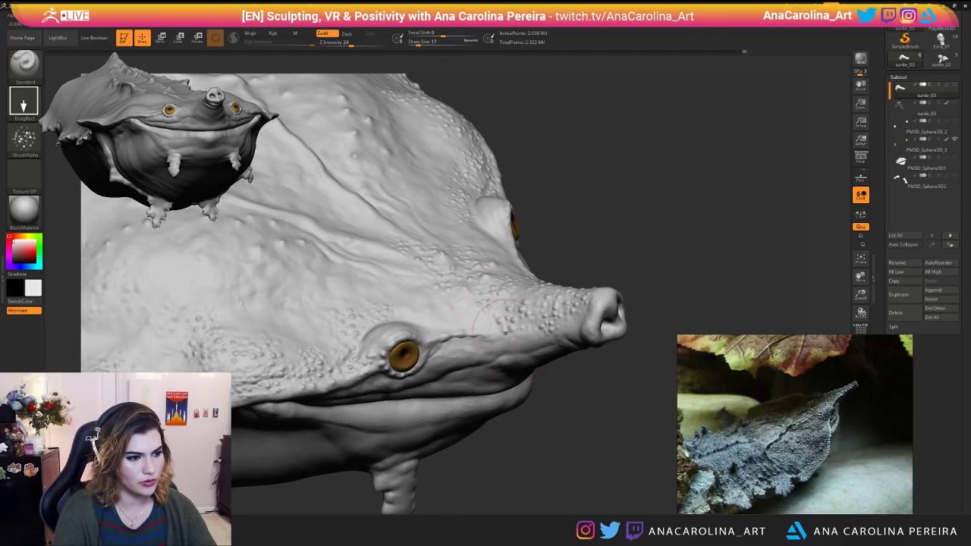
{"action": "left_click_drag", "start_coordinate": [547, 366], "coordinate": [531, 398]}
Lower the Z intensity to 16 and stamp skin bumps on the side of the neck behind the cheek flap.
{"action": "mouse_move", "coordinate": [553, 444]}
{"action": "left_mouse_down"}
{"action": "mouse_move", "coordinate": [544, 396]}
{"action": "mouse_move", "coordinate": [566, 382]}
{"action": "mouse_move", "coordinate": [595, 476]}
{"action": "mouse_move", "coordinate": [585, 483]}
{"action": "mouse_move", "coordinate": [617, 497]}
{"action": "left_mouse_up"}
{"action": "left_click_drag", "start_coordinate": [321, 311], "coordinate": [350, 359]}
{"action": "key", "text": "ctrl+z"}
{"action": "key", "text": "space"}
{"action": "mouse_move", "coordinate": [321, 303]}
{"action": "left_mouse_down"}
{"action": "mouse_move", "coordinate": [339, 342]}
{"action": "mouse_move", "coordinate": [358, 352]}
{"action": "left_mouse_up"}
{"action": "mouse_move", "coordinate": [341, 470]}
{"action": "left_mouse_down", "text": "alt"}
{"action": "mouse_move", "coordinate": [345, 424]}
{"action": "mouse_move", "coordinate": [361, 398]}
{"action": "mouse_move", "coordinate": [362, 460]}
{"action": "left_mouse_up", "text": "alt"}
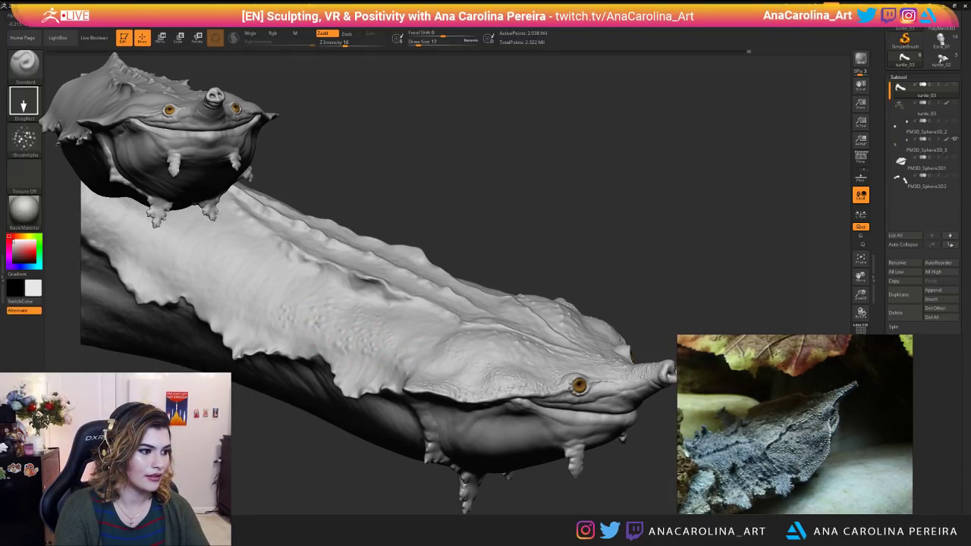
Extend the stamped skin bumps along the side of the neck from the cheek flap back towards the shoulder.
{"action": "mouse_move", "coordinate": [359, 499]}
{"action": "left_mouse_down", "text": "alt"}
{"action": "mouse_move", "coordinate": [369, 439]}
{"action": "mouse_move", "coordinate": [353, 424]}
{"action": "mouse_move", "coordinate": [348, 334]}
{"action": "left_mouse_up", "text": "alt"}
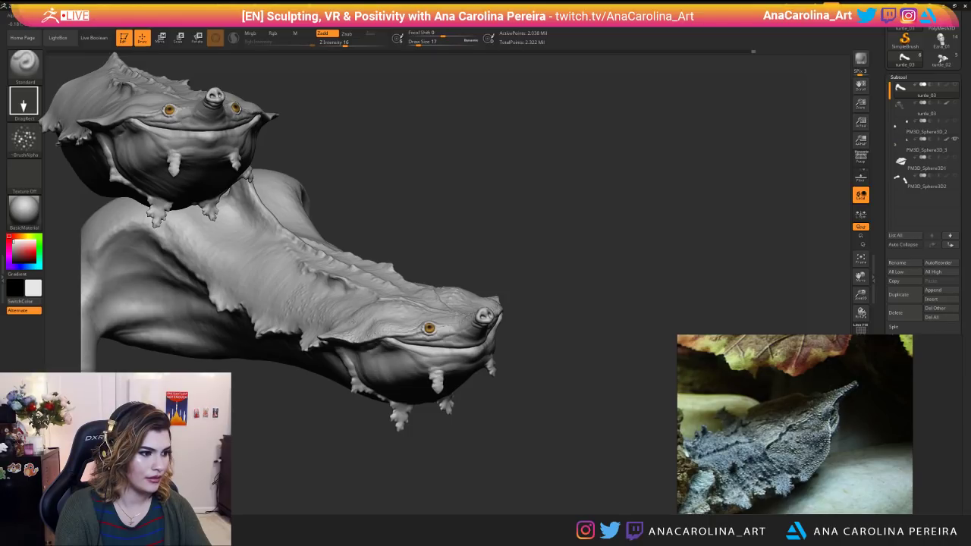
{"action": "left_click_drag", "start_coordinate": [305, 407], "coordinate": [385, 444], "text": "alt"}
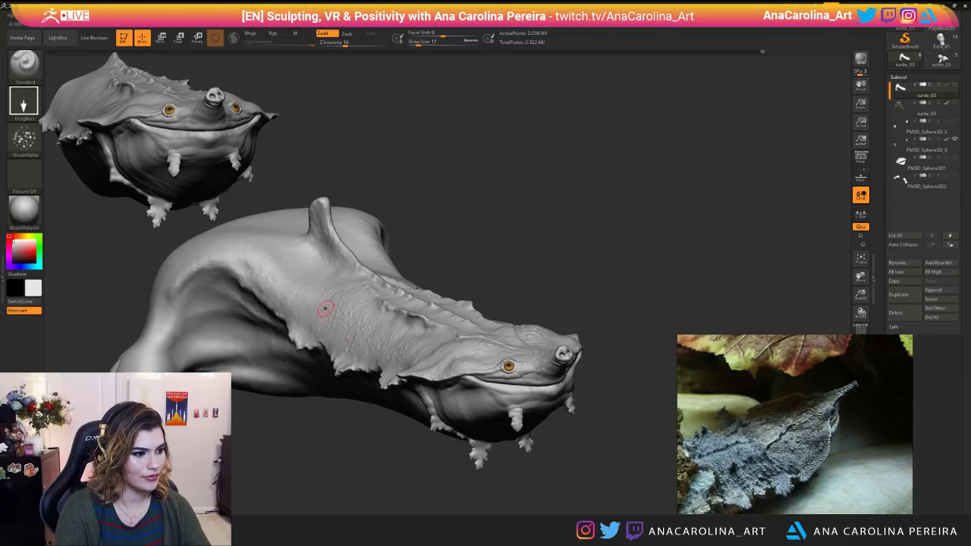
{"action": "left_click_drag", "start_coordinate": [356, 465], "coordinate": [394, 512], "text": "alt"}
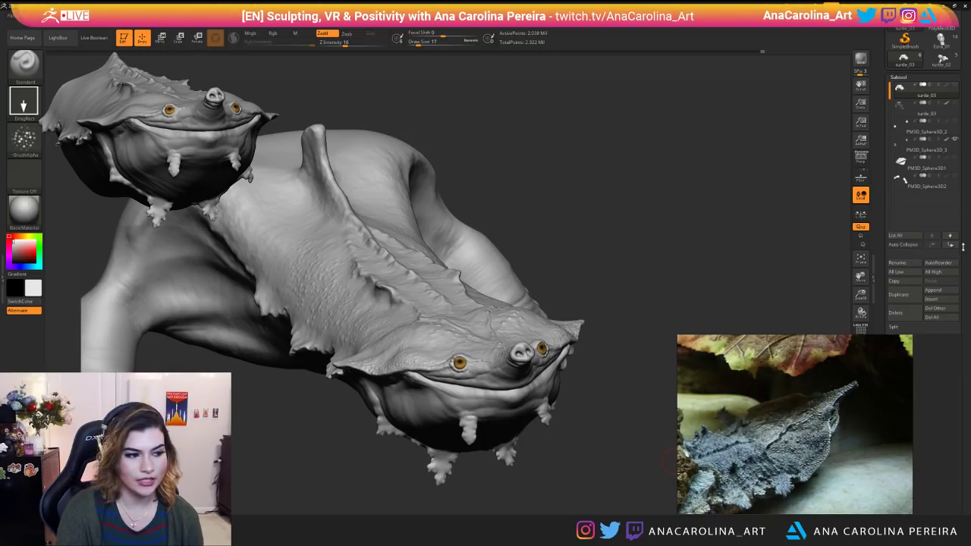
{"action": "left_click_drag", "start_coordinate": [599, 247], "coordinate": [649, 261]}
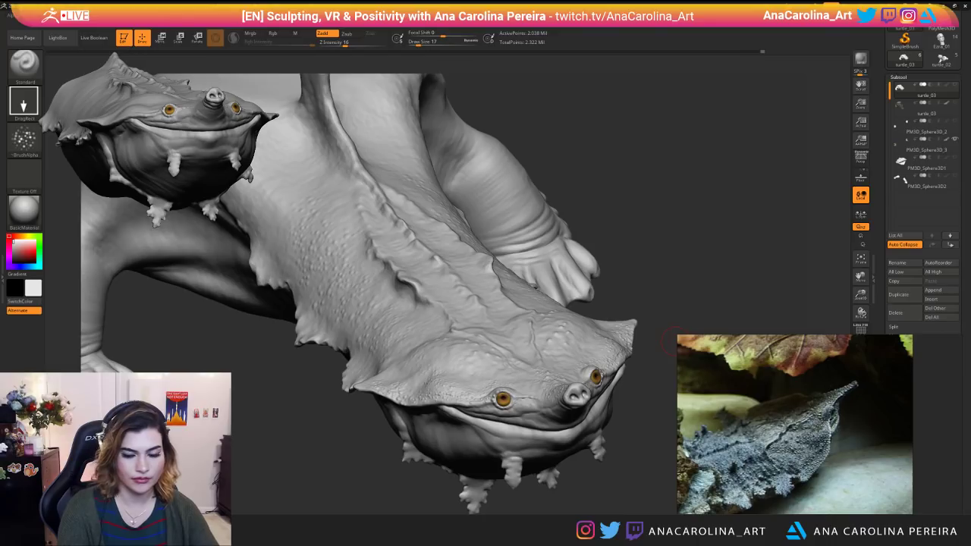
{"action": "left_click_drag", "start_coordinate": [667, 343], "coordinate": [457, 379]}
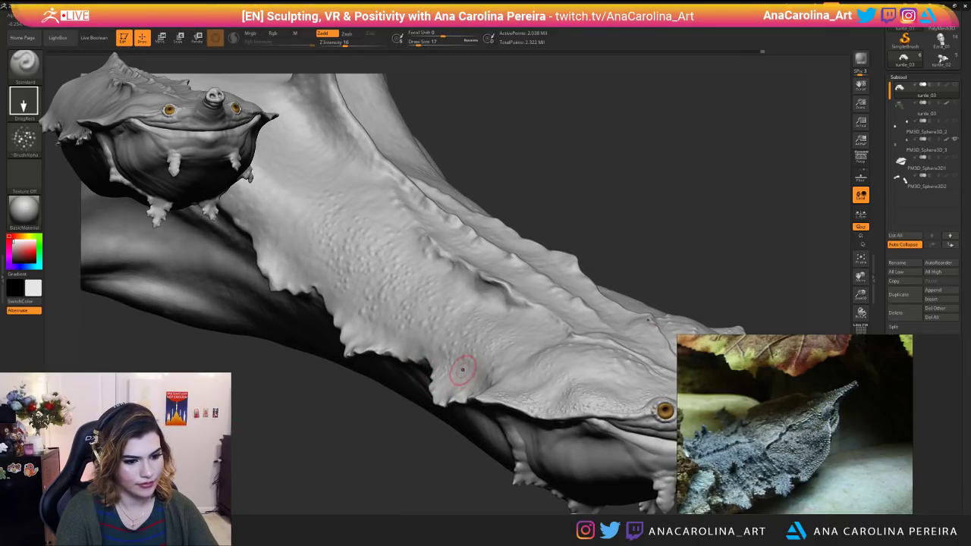
{"action": "key", "text": "f"}
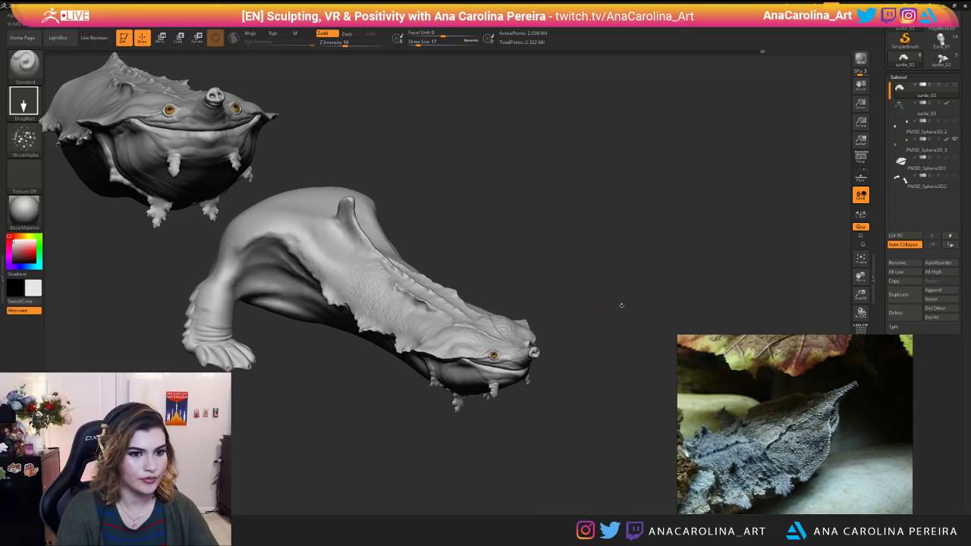
Stop recording on the skin-bump layer of the turtle's body and lower its intensity to 0.69911.
{"action": "scroll", "coordinate": [889, 203], "scroll_direction": "down", "scroll_amount": 5}
{"action": "left_click_drag", "start_coordinate": [889, 203], "coordinate": [942, 189]}
{"action": "left_click", "coordinate": [900, 258]}
{"action": "scroll", "coordinate": [941, 189], "scroll_direction": "up", "scroll_amount": 4}
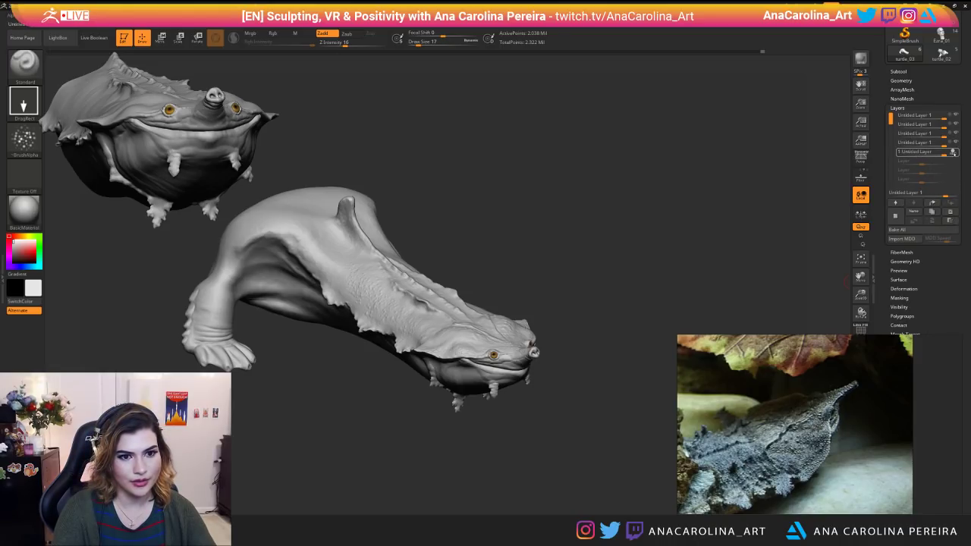
{"action": "left_click_drag", "start_coordinate": [942, 155], "coordinate": [936, 155]}
{"action": "left_click_drag", "start_coordinate": [705, 190], "coordinate": [713, 226], "text": "alt"}
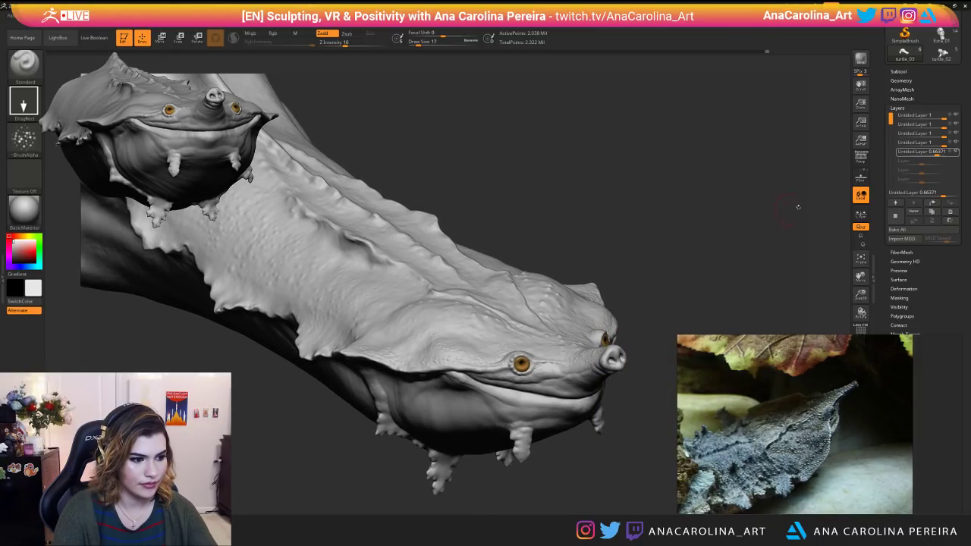
{"action": "left_click", "coordinate": [934, 154]}
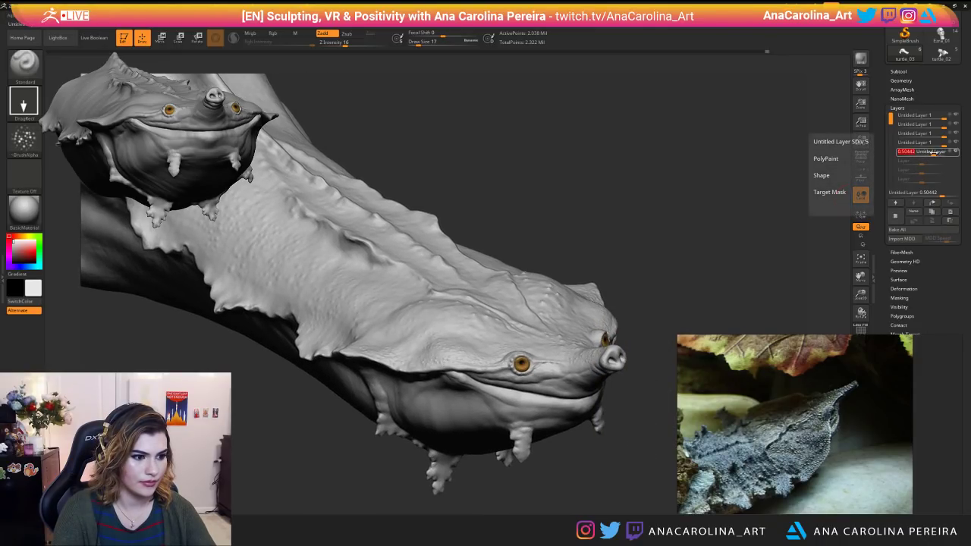
{"action": "left_click_drag", "start_coordinate": [934, 153], "coordinate": [936, 152]}
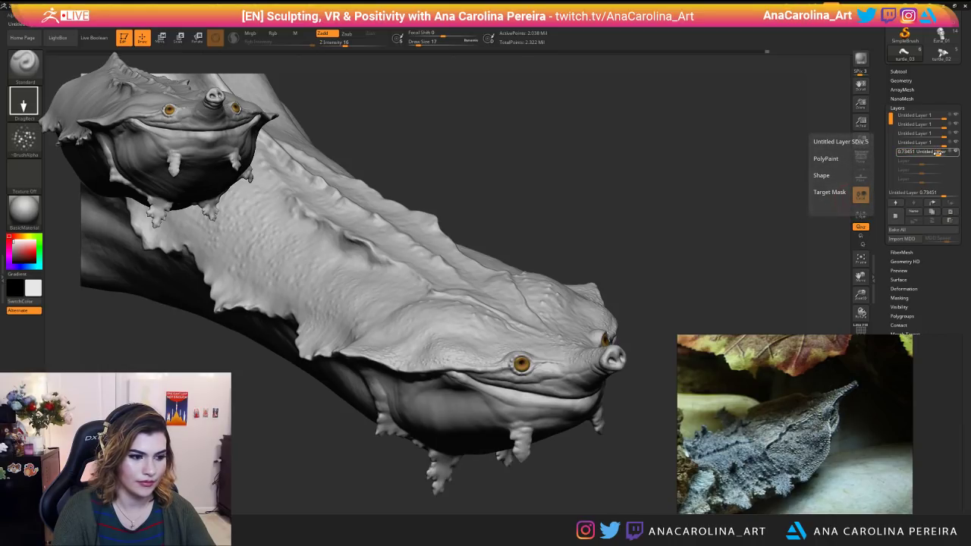
{"action": "mouse_move", "coordinate": [770, 274]}
{"action": "left_mouse_down"}
{"action": "mouse_move", "coordinate": [784, 261]}
{"action": "mouse_move", "coordinate": [747, 275]}
{"action": "mouse_move", "coordinate": [758, 285]}
{"action": "left_mouse_up"}
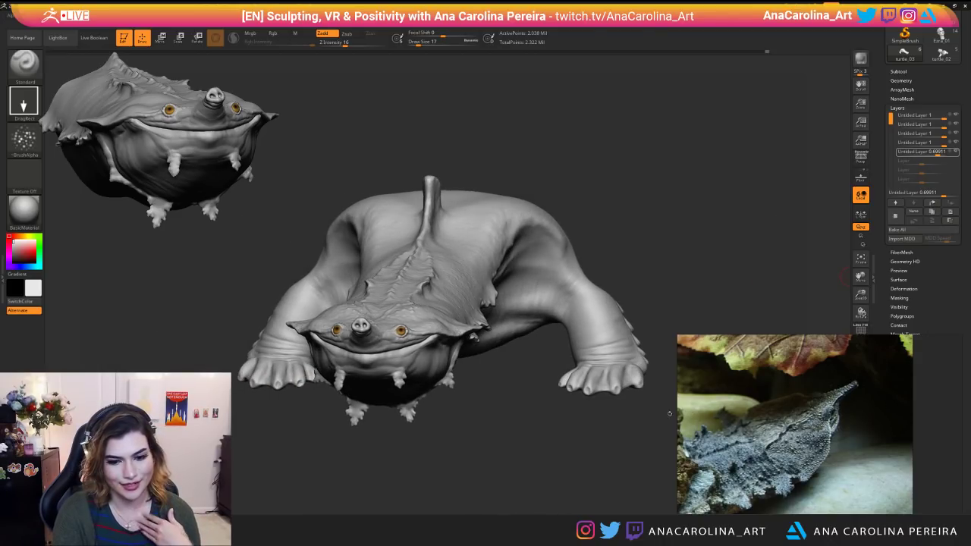
Inspect the stamped texture on the head and neck and set the bump layer's intensity to 0.64601.
{"action": "left_click_drag", "start_coordinate": [468, 485], "coordinate": [543, 507]}
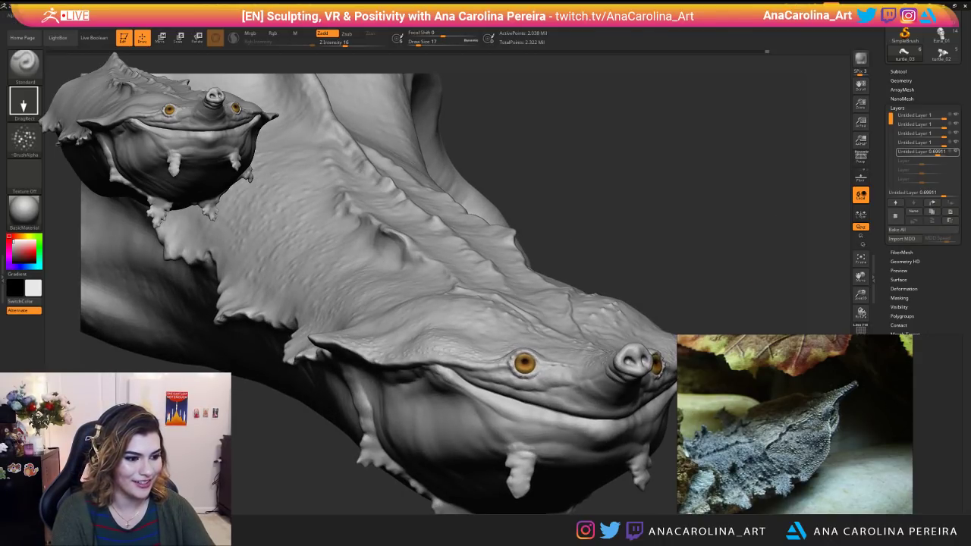
{"action": "left_click_drag", "start_coordinate": [618, 505], "coordinate": [558, 489], "text": "alt"}
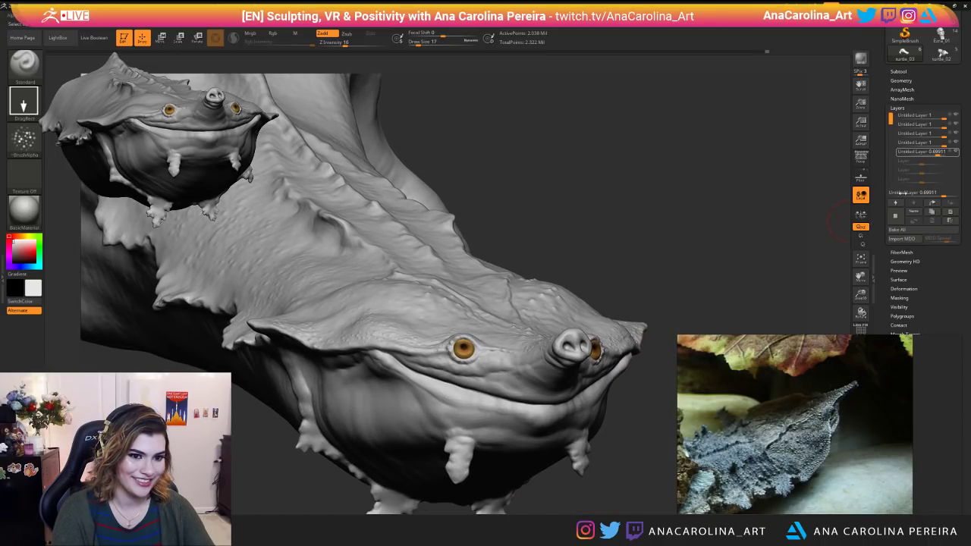
{"action": "left_click_drag", "start_coordinate": [918, 152], "coordinate": [907, 151]}
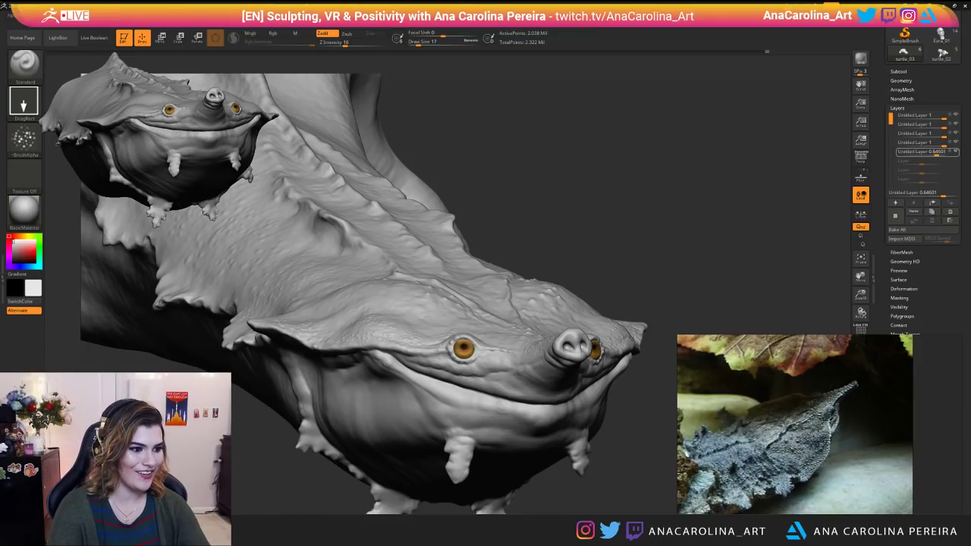
{"action": "left_click_drag", "start_coordinate": [511, 206], "coordinate": [672, 216], "text": "shift"}
{"action": "mouse_move", "coordinate": [713, 241]}
{"action": "left_mouse_down", "text": "alt"}
{"action": "mouse_move", "coordinate": [584, 399]}
{"action": "mouse_move", "coordinate": [694, 394]}
{"action": "mouse_move", "coordinate": [701, 454]}
{"action": "mouse_move", "coordinate": [617, 450]}
{"action": "left_mouse_up", "text": "alt"}
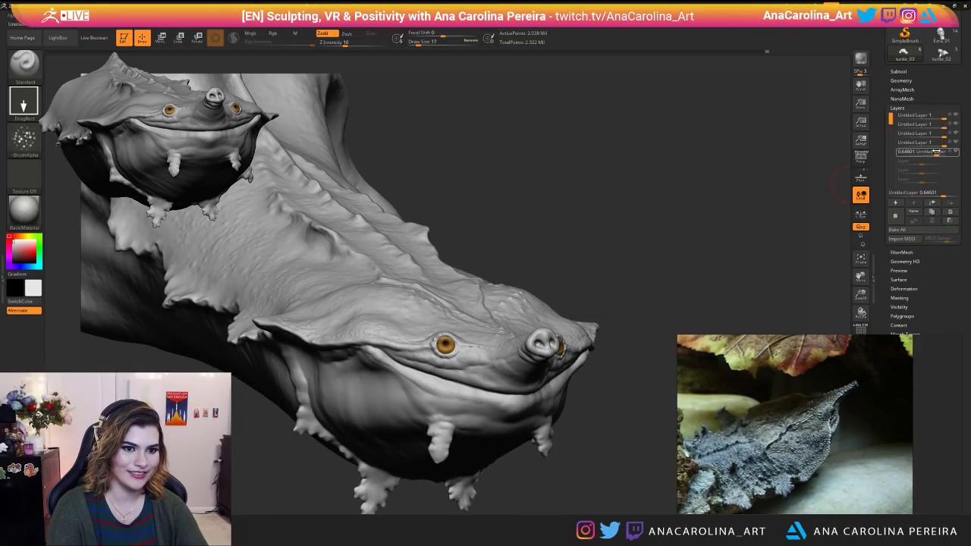
Check the stamped bumps from above and the front, hide their layer and add a new layer.
{"action": "mouse_move", "coordinate": [957, 152]}
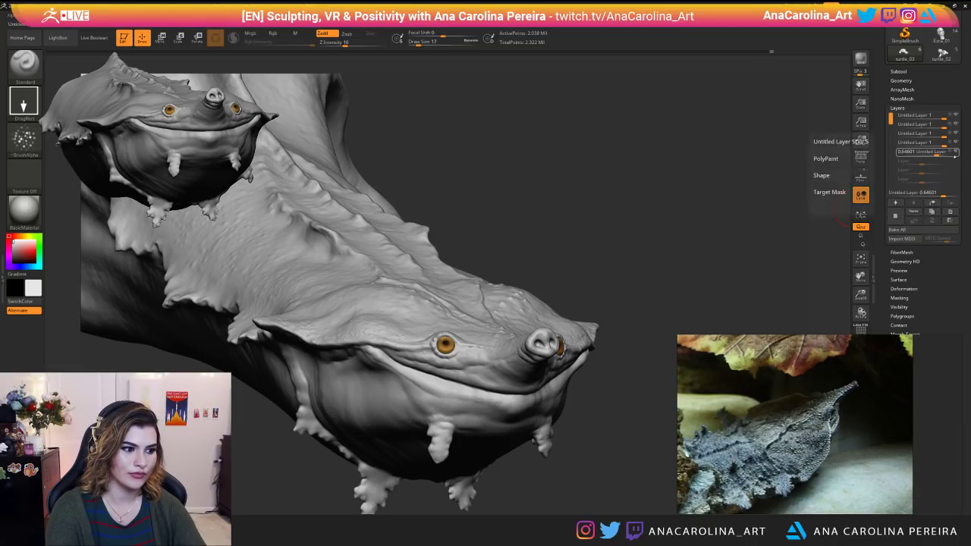
{"action": "left_click_drag", "start_coordinate": [700, 271], "coordinate": [588, 379]}
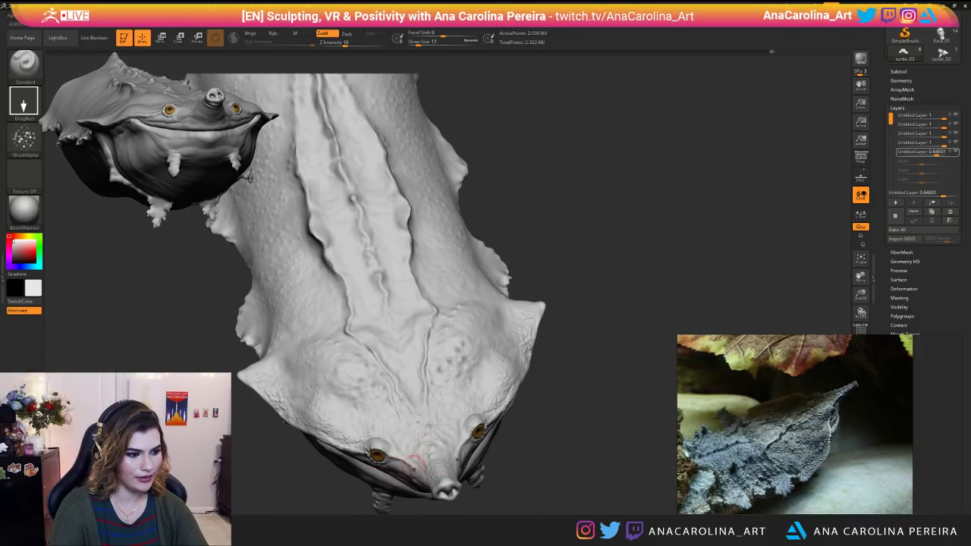
{"action": "mouse_move", "coordinate": [502, 472]}
{"action": "left_mouse_down"}
{"action": "mouse_move", "coordinate": [595, 384]}
{"action": "mouse_move", "coordinate": [474, 372]}
{"action": "left_mouse_up"}
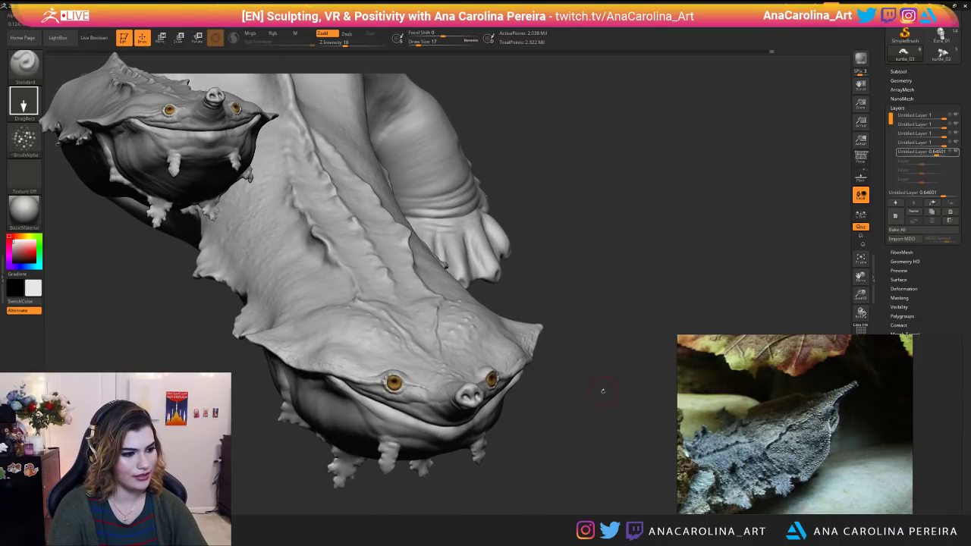
{"action": "left_click_drag", "start_coordinate": [531, 236], "coordinate": [609, 239]}
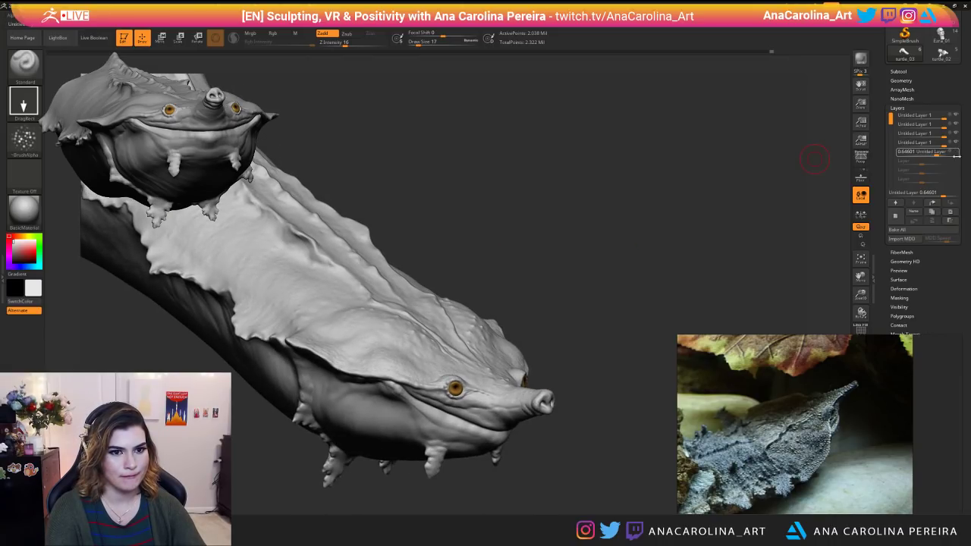
{"action": "left_click", "coordinate": [895, 203]}
Set the Z intensity to 23 and stamp small skin bumps on the top of the snout behind the nostrils.
{"action": "left_click_drag", "start_coordinate": [682, 178], "coordinate": [661, 384]}
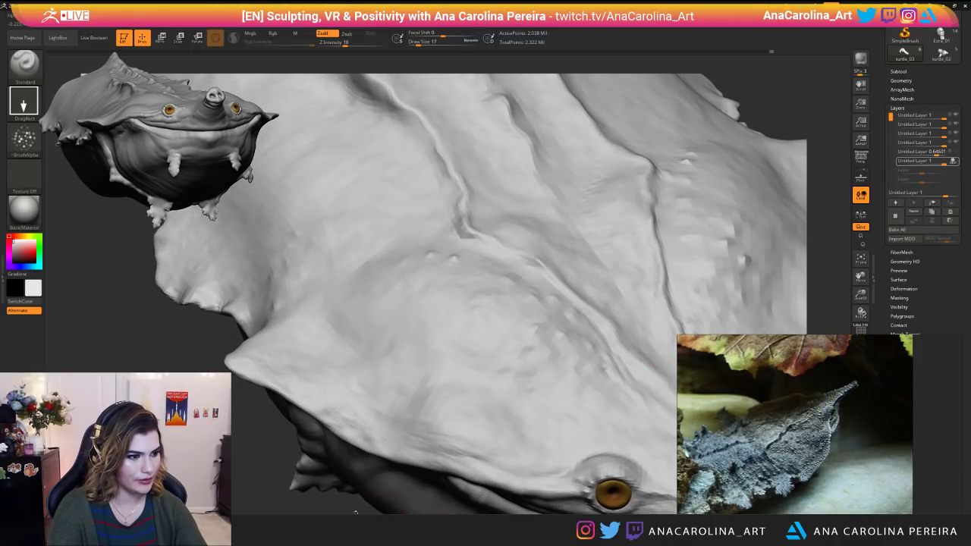
{"action": "left_click_drag", "start_coordinate": [364, 527], "coordinate": [124, 373], "text": "alt"}
{"action": "left_click_drag", "start_coordinate": [605, 313], "coordinate": [592, 314]}
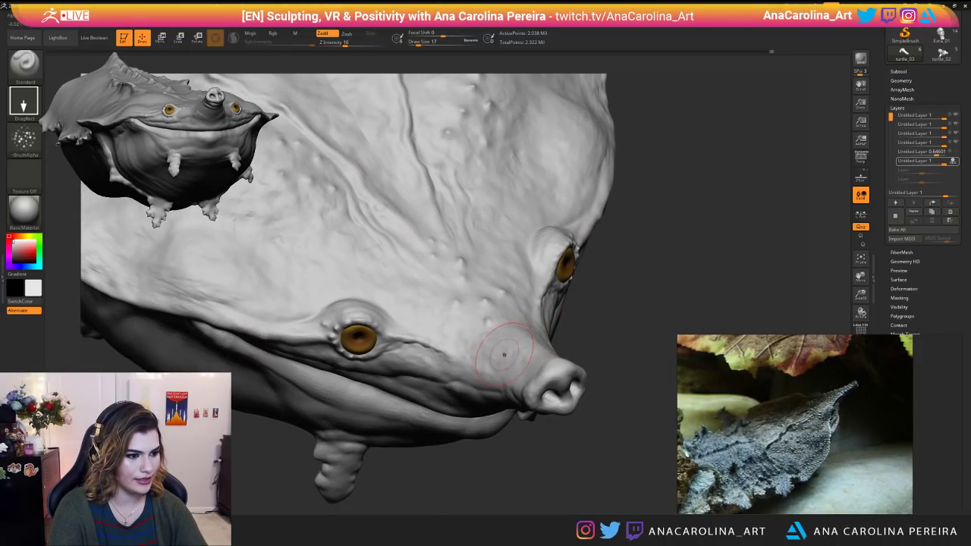
{"action": "key", "text": "space"}
{"action": "left_click_drag", "start_coordinate": [531, 399], "coordinate": [549, 399]}
{"action": "left_click_drag", "start_coordinate": [497, 359], "coordinate": [522, 369]}
{"action": "right_click_drag", "start_coordinate": [521, 369], "coordinate": [531, 439]}
{"action": "left_click_drag", "start_coordinate": [528, 348], "coordinate": [537, 349]}
{"action": "mouse_move", "coordinate": [510, 302]}
{"action": "left_mouse_down"}
{"action": "mouse_move", "coordinate": [504, 324]}
{"action": "mouse_move", "coordinate": [552, 353]}
{"action": "left_mouse_up"}
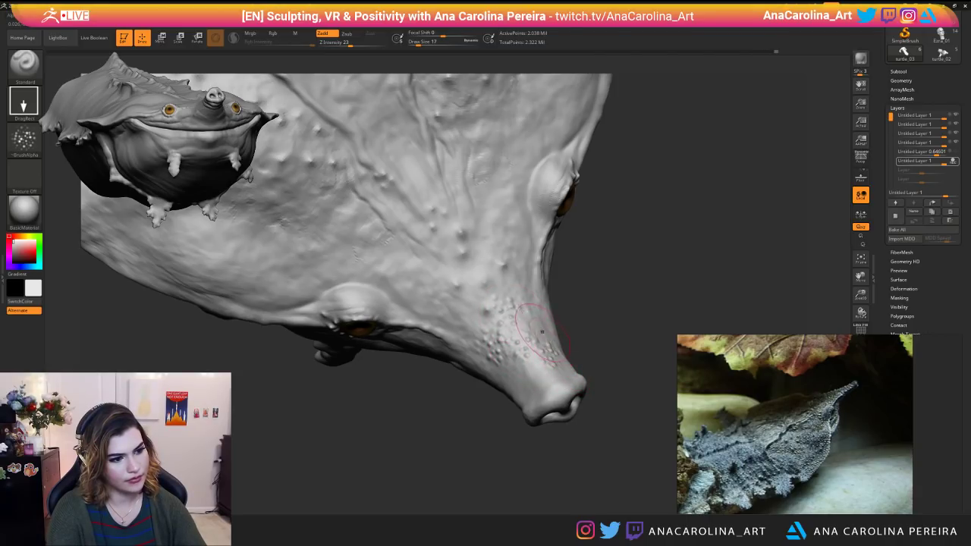
Cover the snout's top and base with stamped bumps and extend them onto the forehead between the ridges.
{"action": "mouse_move", "coordinate": [558, 378]}
{"action": "right_mouse_down"}
{"action": "mouse_move", "coordinate": [582, 352]}
{"action": "mouse_move", "coordinate": [661, 345]}
{"action": "right_mouse_up"}
{"action": "left_click_drag", "start_coordinate": [661, 346], "coordinate": [640, 334], "text": "alt"}
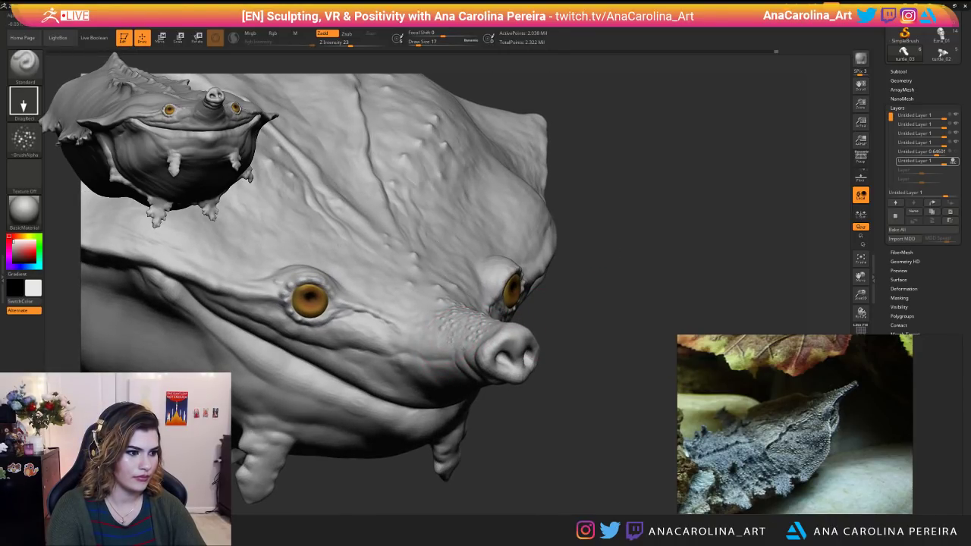
{"action": "right_click_drag", "start_coordinate": [641, 335], "coordinate": [455, 353]}
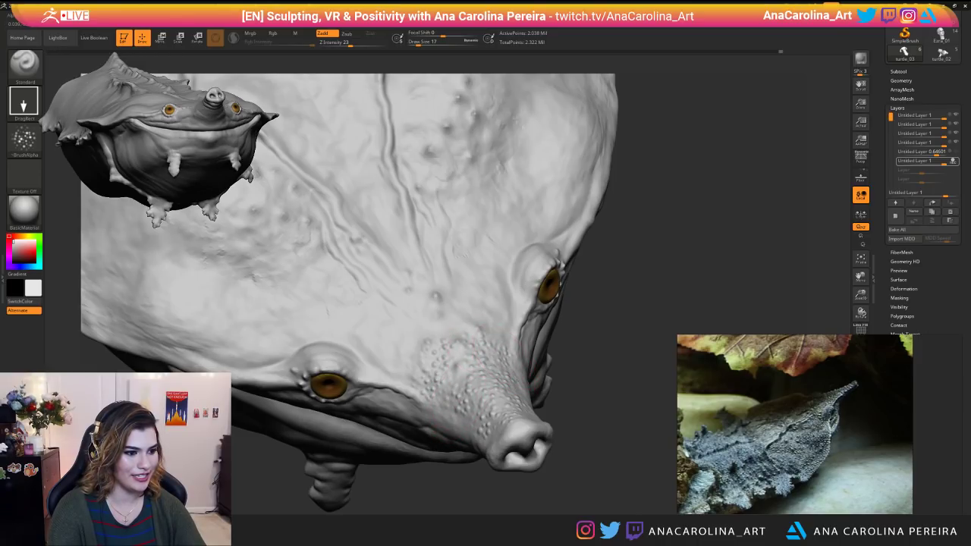
{"action": "mouse_move", "coordinate": [606, 337]}
{"action": "left_mouse_down"}
{"action": "mouse_move", "coordinate": [629, 330]}
{"action": "mouse_move", "coordinate": [605, 249]}
{"action": "mouse_move", "coordinate": [612, 282]}
{"action": "mouse_move", "coordinate": [594, 425]}
{"action": "left_mouse_up"}
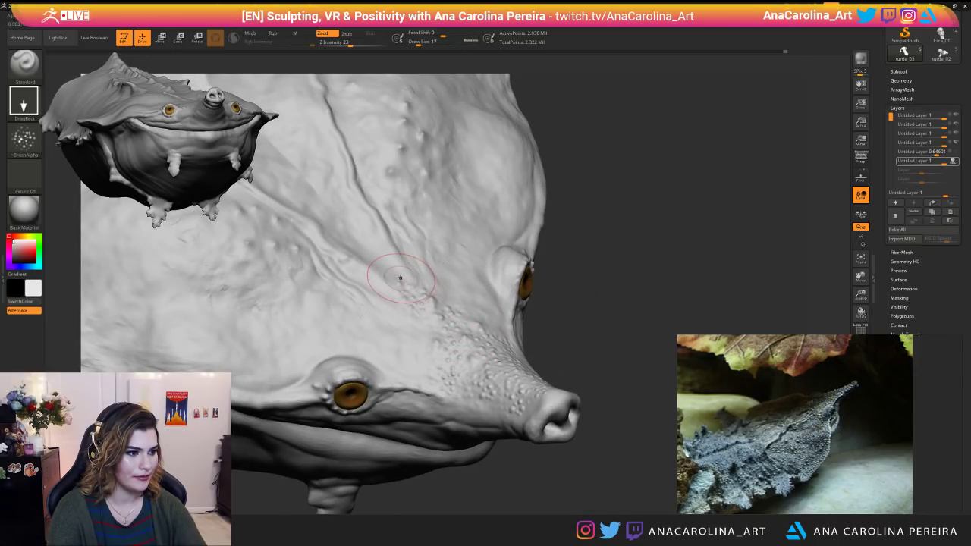
{"action": "left_click_drag", "start_coordinate": [413, 292], "coordinate": [457, 307]}
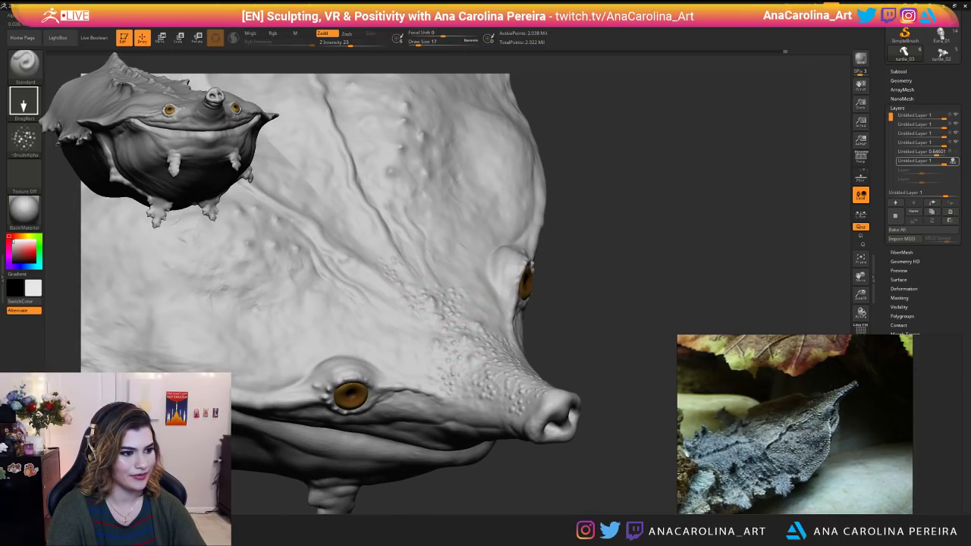
{"action": "mouse_move", "coordinate": [462, 341]}
{"action": "left_mouse_down"}
{"action": "mouse_move", "coordinate": [568, 264]}
{"action": "mouse_move", "coordinate": [577, 303]}
{"action": "mouse_move", "coordinate": [428, 349]}
{"action": "left_mouse_up"}
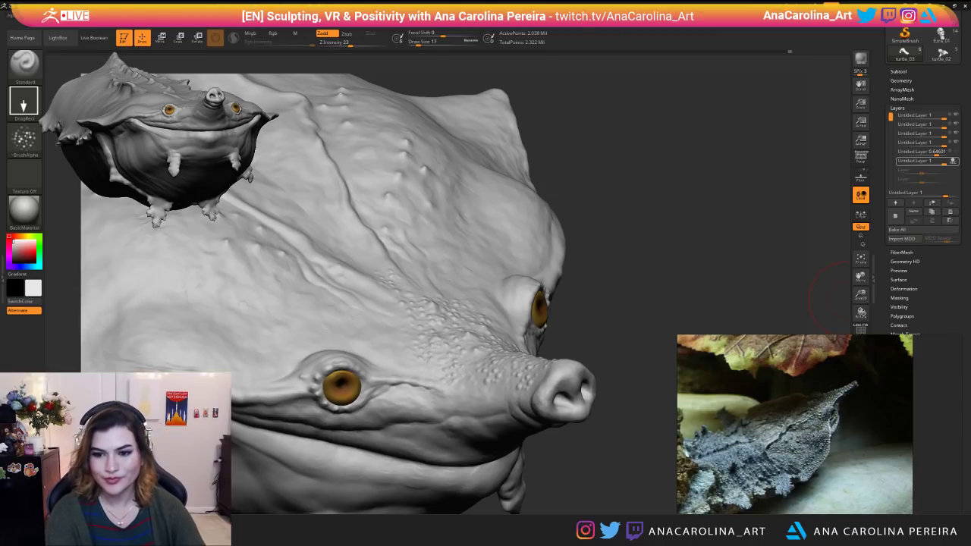
Set the draw size to 16 and stamp skin bumps along the side of the snout towards the nostrils.
{"action": "left_click_drag", "start_coordinate": [842, 299], "coordinate": [850, 274]}
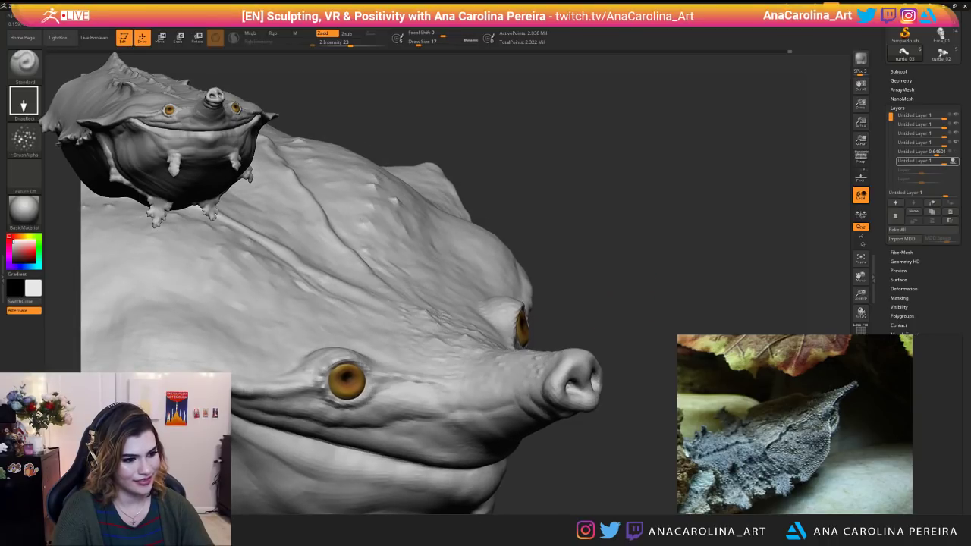
{"action": "left_click_drag", "start_coordinate": [576, 334], "coordinate": [599, 326]}
{"action": "key", "text": "space"}
{"action": "left_click_drag", "start_coordinate": [616, 280], "coordinate": [614, 280]}
{"action": "left_click_drag", "start_coordinate": [637, 318], "coordinate": [624, 326]}
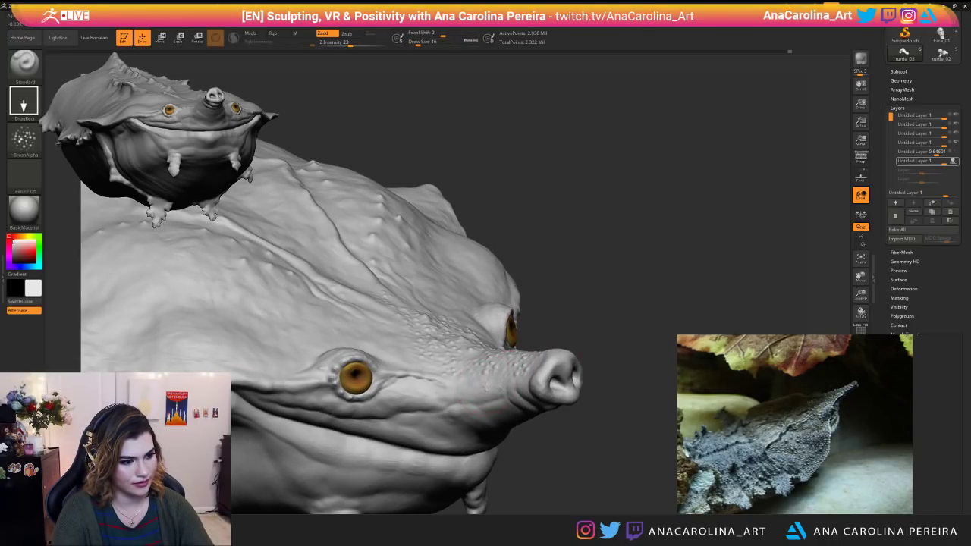
{"action": "mouse_move", "coordinate": [622, 410]}
{"action": "left_mouse_down", "text": "alt"}
{"action": "mouse_move", "coordinate": [599, 365]}
{"action": "mouse_move", "coordinate": [578, 364]}
{"action": "mouse_move", "coordinate": [614, 360]}
{"action": "mouse_move", "coordinate": [604, 405]}
{"action": "mouse_move", "coordinate": [544, 468]}
{"action": "mouse_move", "coordinate": [448, 478]}
{"action": "mouse_move", "coordinate": [498, 380]}
{"action": "left_mouse_up", "text": "alt"}
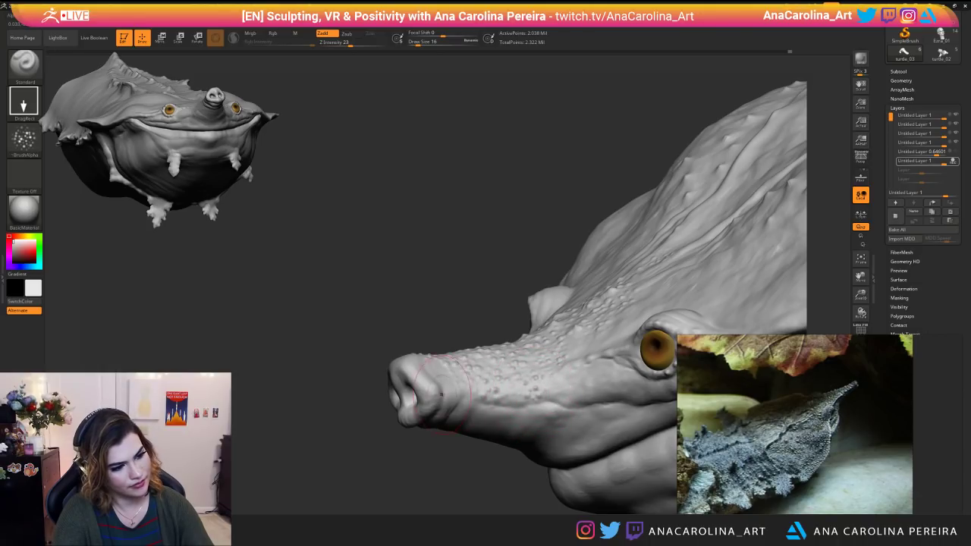
{"action": "left_click_drag", "start_coordinate": [455, 379], "coordinate": [486, 441]}
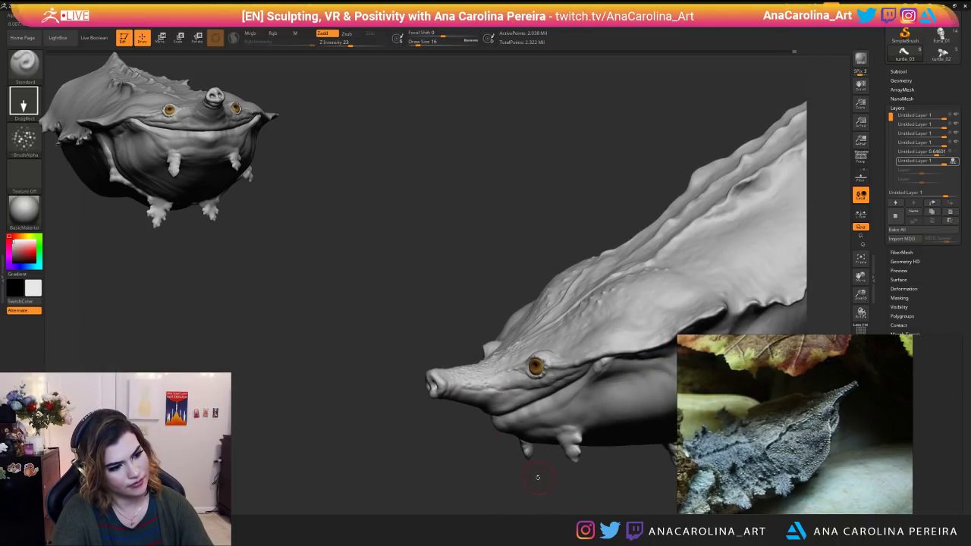
Lower the Z intensity to 16 and stamp fainter bumps along the snout's sides up to the nose tip.
{"action": "key", "text": "space"}
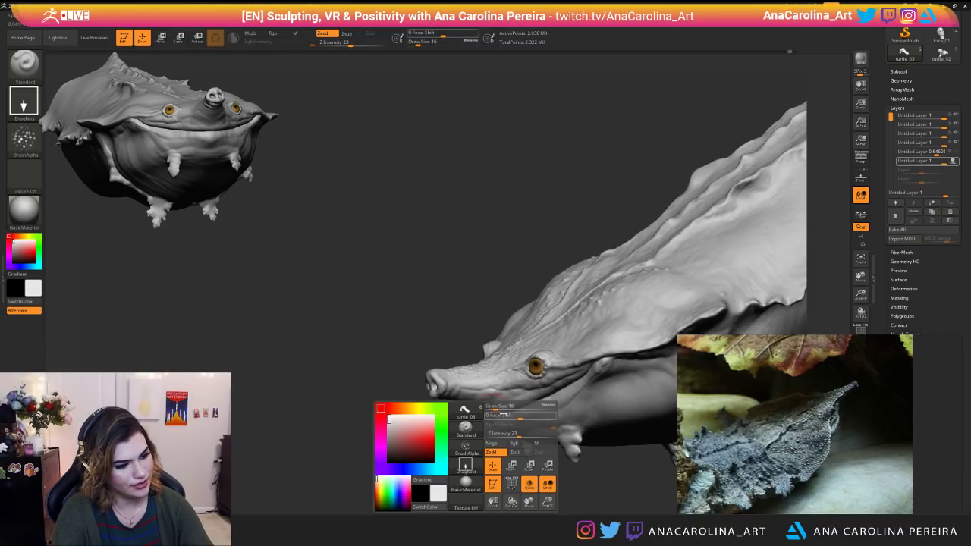
{"action": "left_click", "coordinate": [510, 435]}
{"action": "right_click_drag", "start_coordinate": [463, 427], "coordinate": [474, 461], "text": "ctrl"}
{"action": "key", "text": "space"}
{"action": "left_click_drag", "start_coordinate": [516, 441], "coordinate": [517, 440]}
{"action": "left_click_drag", "start_coordinate": [517, 440], "coordinate": [522, 440]}
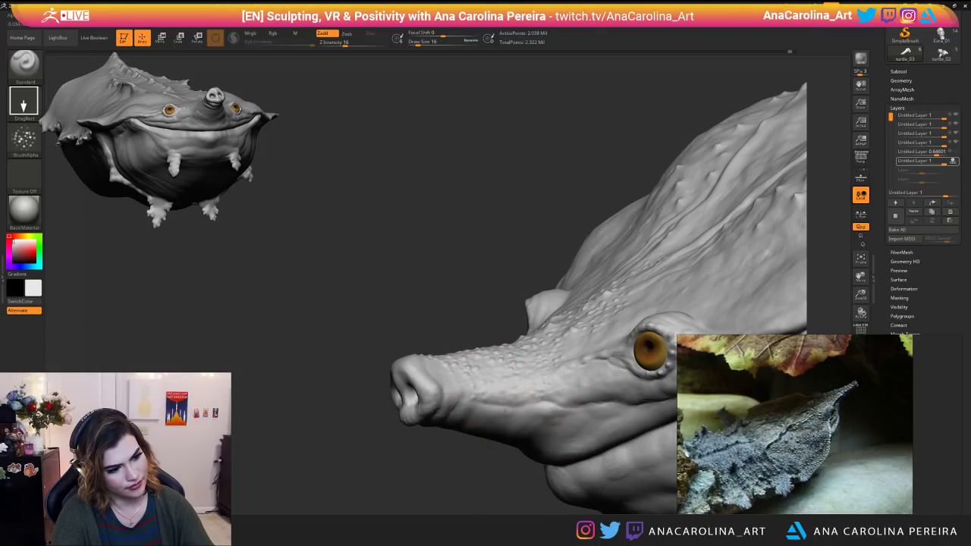
{"action": "mouse_move", "coordinate": [455, 471]}
{"action": "left_mouse_down"}
{"action": "mouse_move", "coordinate": [479, 450]}
{"action": "mouse_move", "coordinate": [541, 480]}
{"action": "mouse_move", "coordinate": [419, 385]}
{"action": "left_mouse_up"}
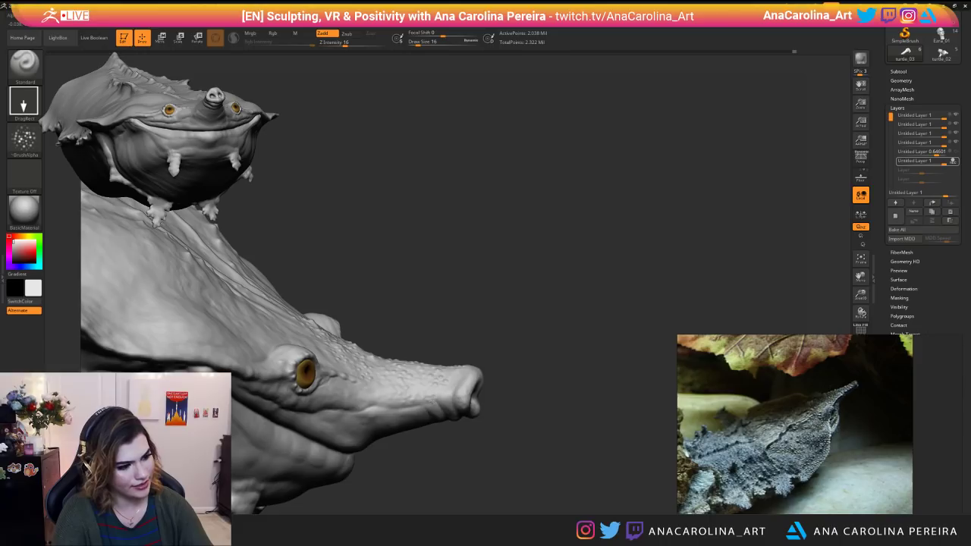
{"action": "mouse_move", "coordinate": [383, 387]}
{"action": "left_mouse_down"}
{"action": "mouse_move", "coordinate": [483, 486]}
{"action": "mouse_move", "coordinate": [468, 462]}
{"action": "mouse_move", "coordinate": [598, 503]}
{"action": "mouse_move", "coordinate": [604, 426]}
{"action": "left_mouse_up"}
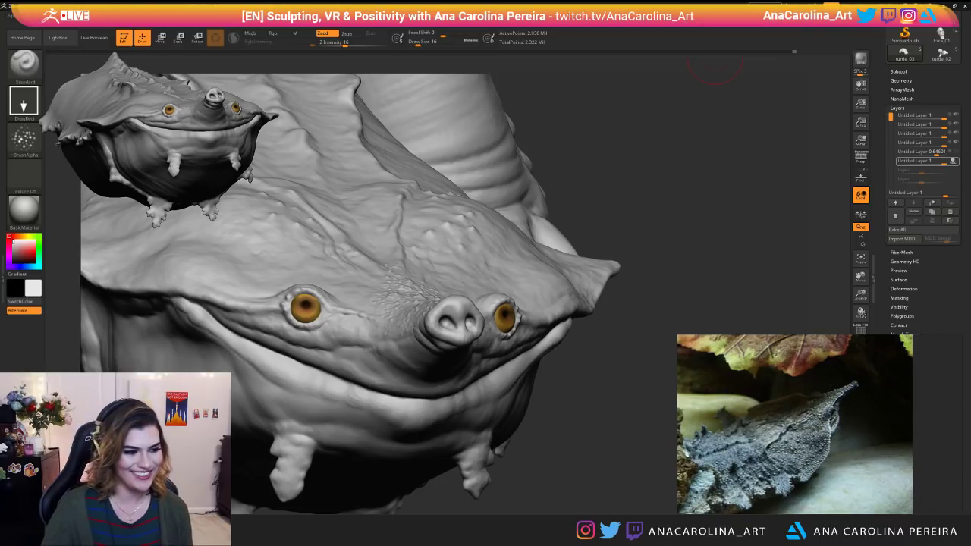
Examine the snout and head from the front, above and side, and study the skin texture close up in the reference photo.
{"action": "left_click_drag", "start_coordinate": [607, 409], "coordinate": [690, 379]}
{"action": "left_click_drag", "start_coordinate": [574, 391], "coordinate": [319, 439], "text": "shift"}
{"action": "left_click_drag", "start_coordinate": [547, 425], "coordinate": [614, 453], "text": "alt"}
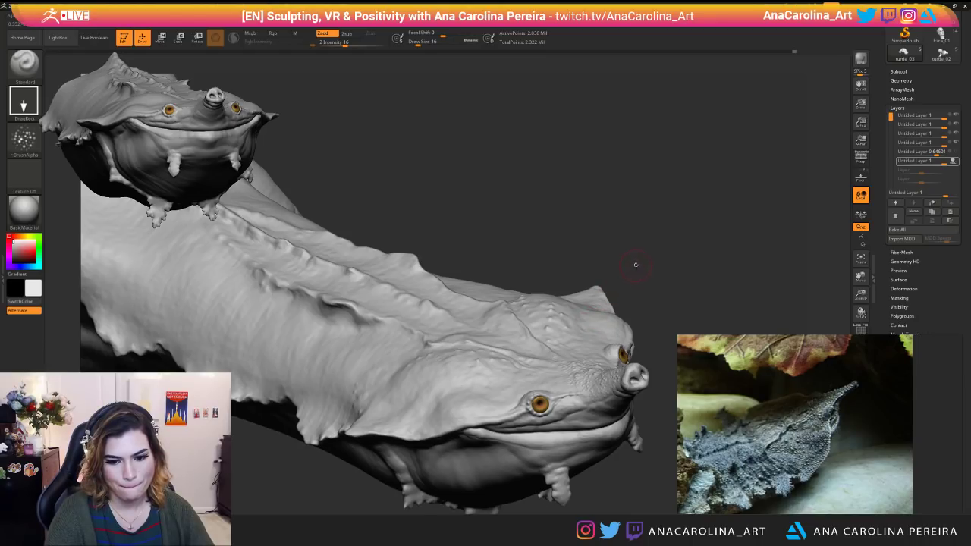
{"action": "left_click_drag", "start_coordinate": [636, 264], "coordinate": [633, 250]}
{"action": "left_click_drag", "start_coordinate": [654, 207], "coordinate": [648, 240]}
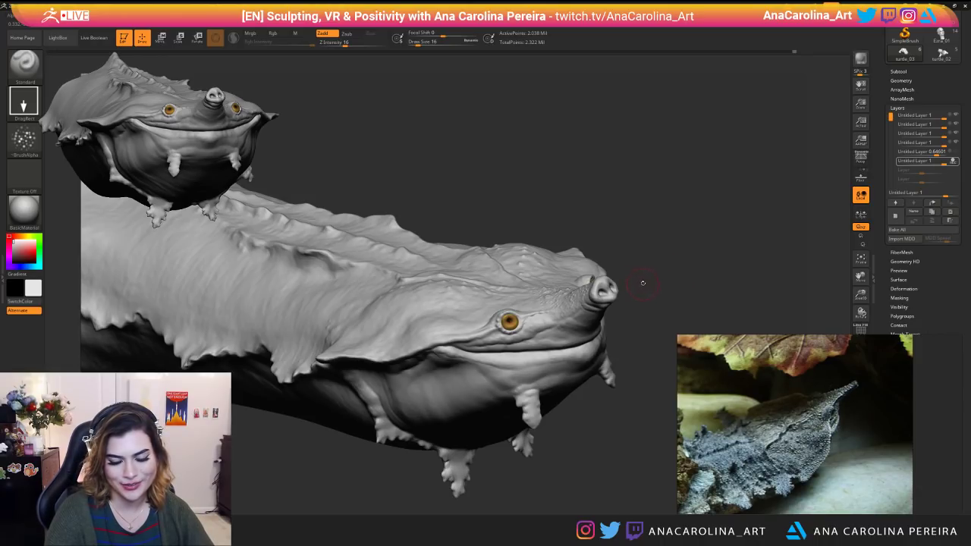
{"action": "left_click_drag", "start_coordinate": [667, 220], "coordinate": [612, 127]}
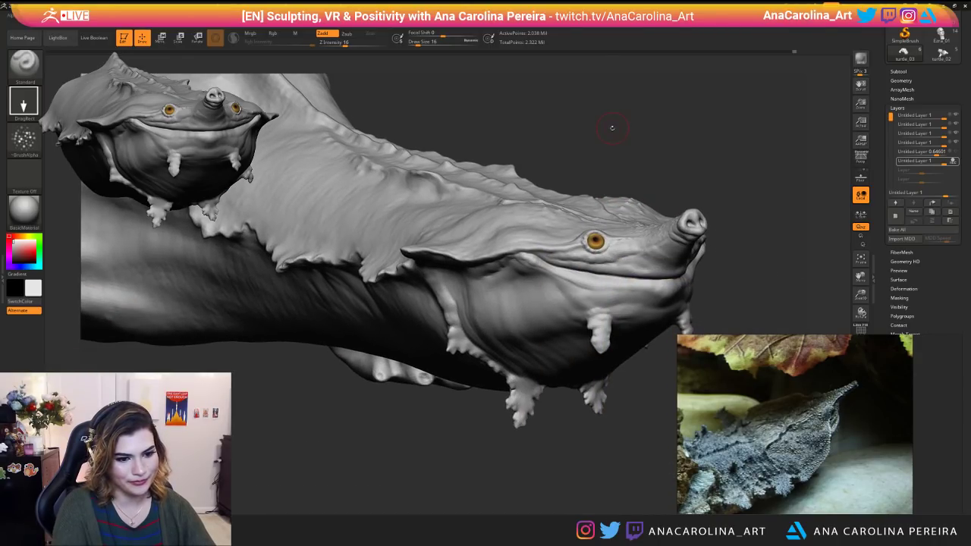
{"action": "scroll", "coordinate": [834, 426], "scroll_direction": "up", "scroll_amount": 5}
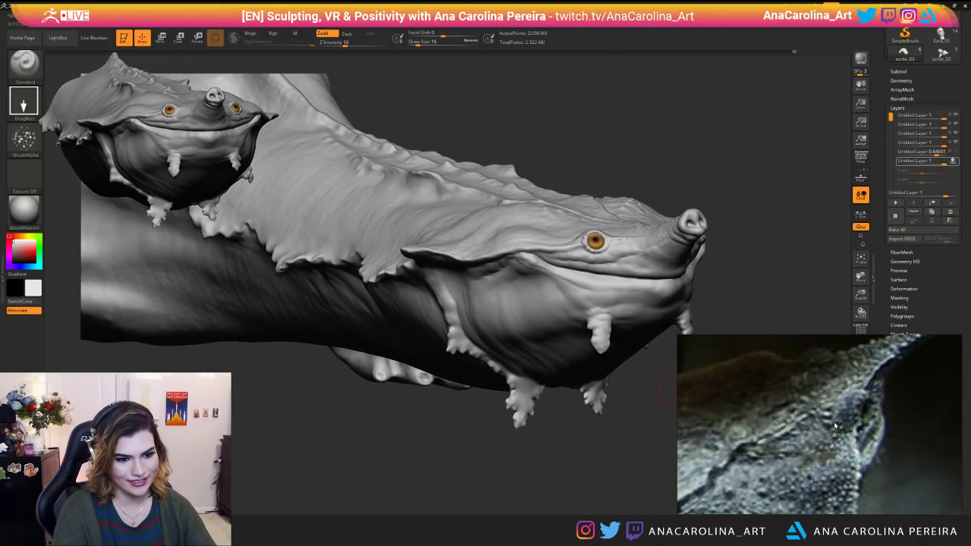
On a new layer, set the Z intensity to 26 and draw size to 13, and stamp small bumps on the eyelid.
{"action": "left_click_drag", "start_coordinate": [659, 380], "coordinate": [577, 250]}
{"action": "left_click_drag", "start_coordinate": [675, 284], "coordinate": [703, 330], "text": "alt"}
{"action": "middle_click_drag", "start_coordinate": [711, 346], "coordinate": [706, 226]}
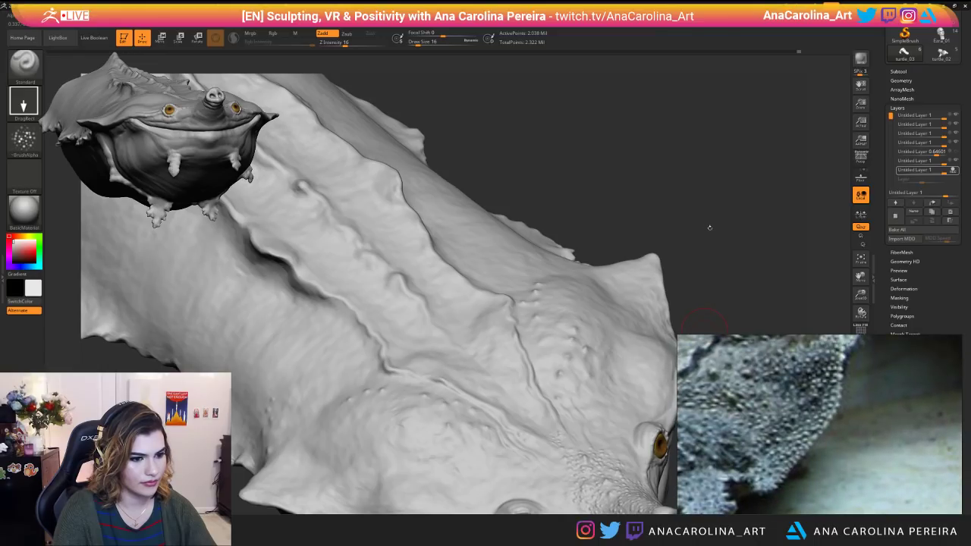
{"action": "middle_click_drag", "start_coordinate": [742, 386], "coordinate": [755, 508]}
{"action": "left_click_drag", "start_coordinate": [715, 262], "coordinate": [506, 376]}
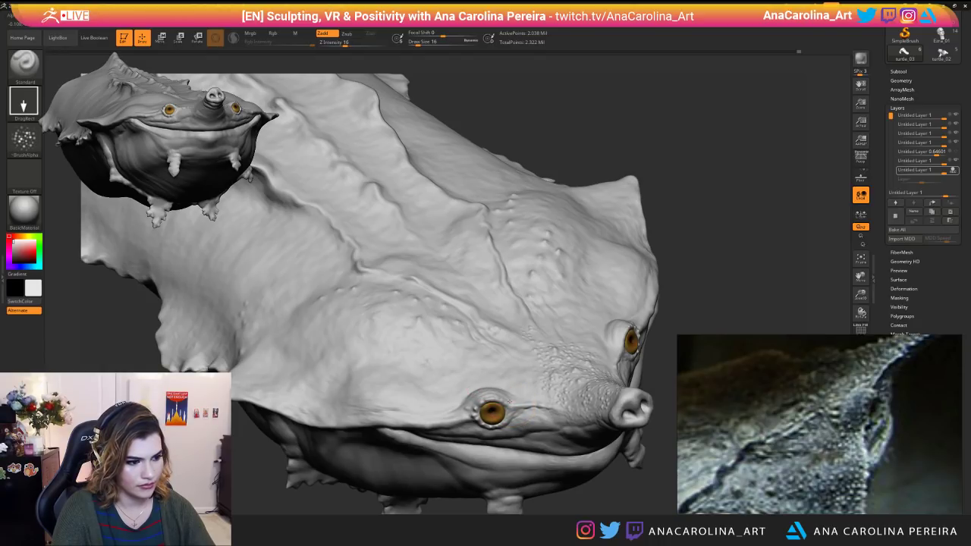
{"action": "mouse_move", "coordinate": [574, 502]}
{"action": "left_mouse_down", "text": "alt"}
{"action": "mouse_move", "coordinate": [568, 479]}
{"action": "mouse_move", "coordinate": [571, 510]}
{"action": "left_mouse_up", "text": "alt"}
{"action": "key", "text": "space"}
{"action": "left_click_drag", "start_coordinate": [502, 431], "coordinate": [511, 430]}
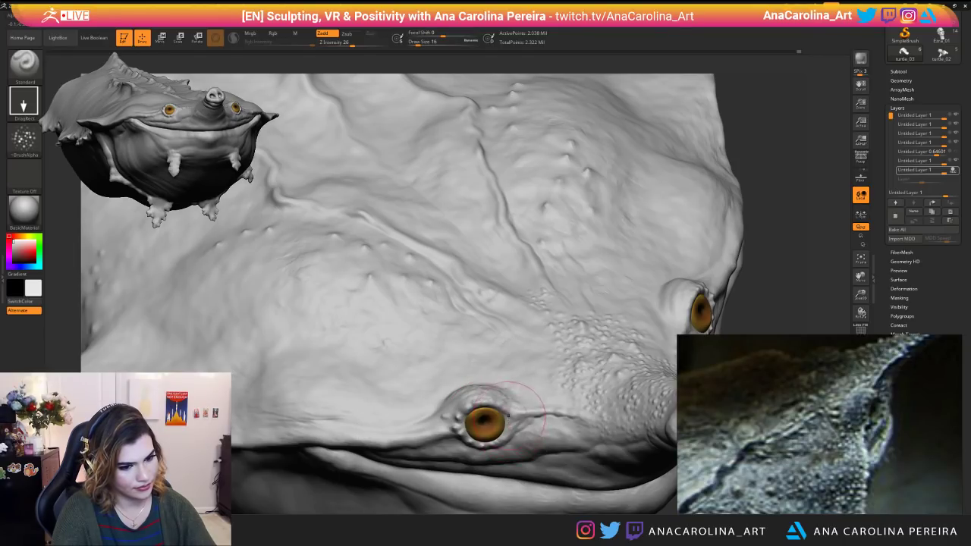
{"action": "key", "text": "space"}
{"action": "mouse_move", "coordinate": [468, 392]}
{"action": "left_mouse_down"}
{"action": "mouse_move", "coordinate": [428, 416]}
{"action": "mouse_move", "coordinate": [441, 414]}
{"action": "left_mouse_up"}
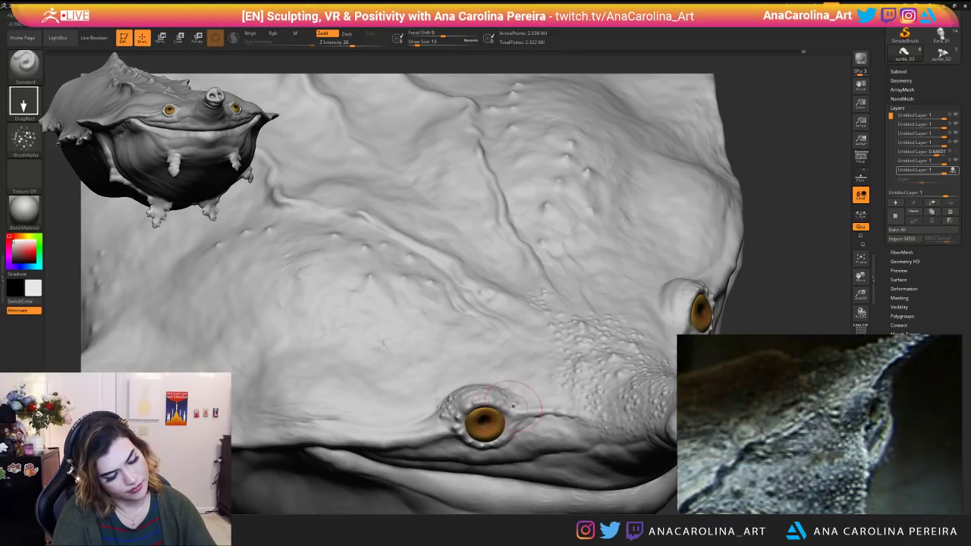
Lower the stamping brush's Z intensity to 16.
{"action": "left_click_drag", "start_coordinate": [779, 273], "coordinate": [750, 218]}
{"action": "mouse_move", "coordinate": [739, 256]}
{"action": "left_mouse_down"}
{"action": "mouse_move", "coordinate": [744, 267]}
{"action": "mouse_move", "coordinate": [720, 285]}
{"action": "mouse_move", "coordinate": [683, 279]}
{"action": "left_mouse_up"}
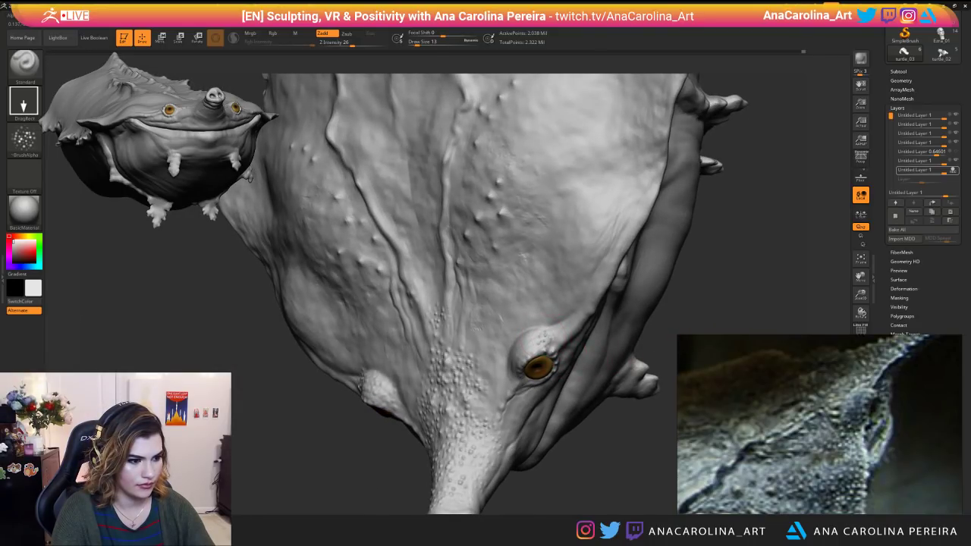
{"action": "mouse_move", "coordinate": [552, 345]}
{"action": "left_mouse_down"}
{"action": "mouse_move", "coordinate": [607, 348]}
{"action": "mouse_move", "coordinate": [602, 410]}
{"action": "left_mouse_up"}
{"action": "key", "text": "space"}
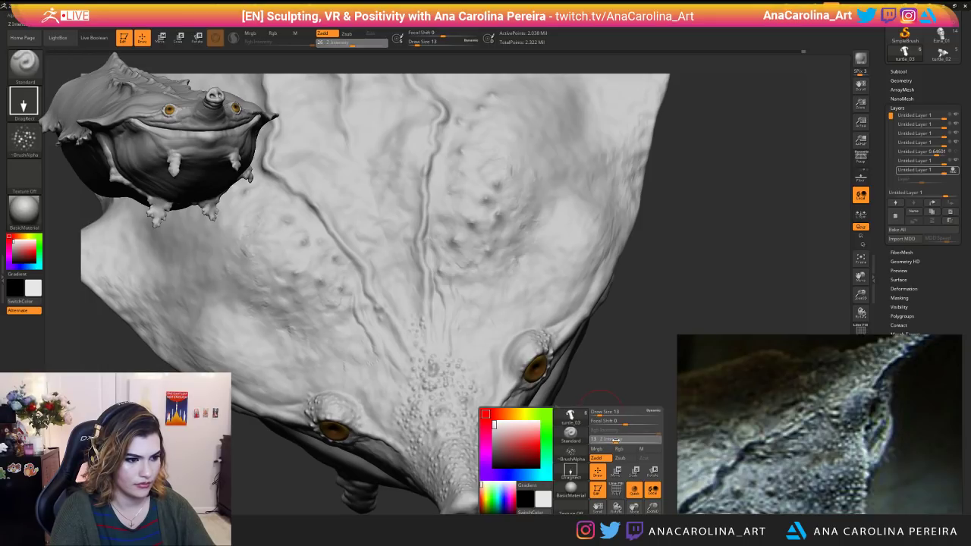
{"action": "left_click", "coordinate": [616, 440]}
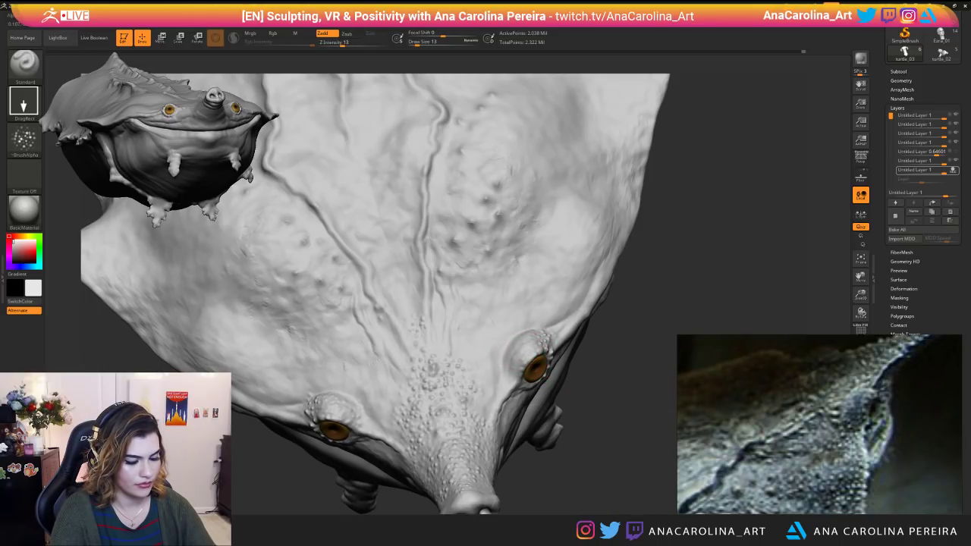
{"action": "key", "text": "space"}
{"action": "left_click_drag", "start_coordinate": [554, 397], "coordinate": [559, 397]}
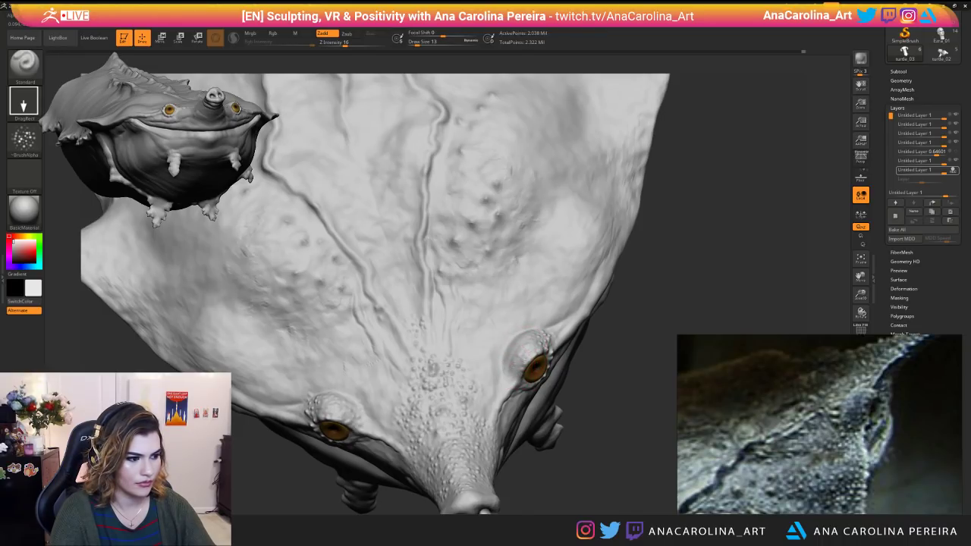
{"action": "left_click_drag", "start_coordinate": [583, 421], "coordinate": [693, 361]}
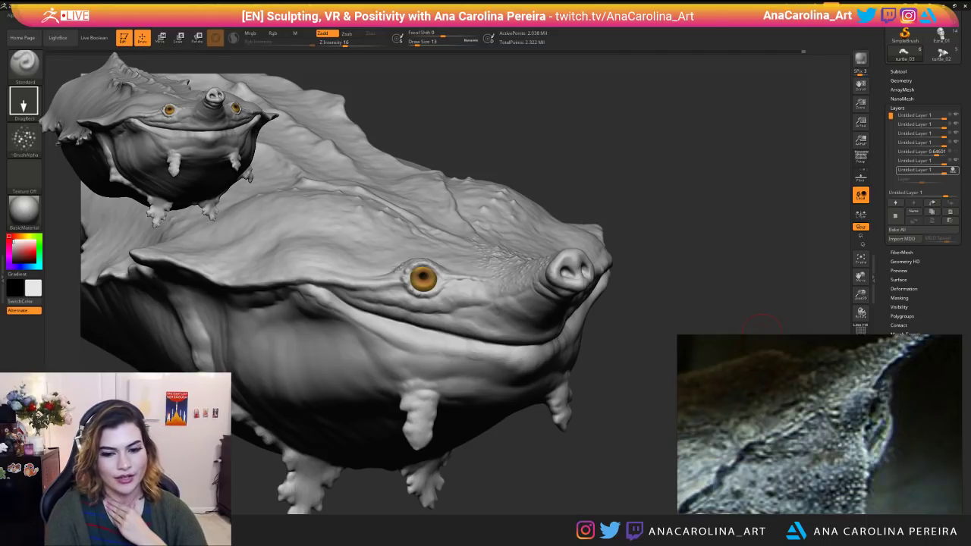
Raise the stamping brush's Z intensity to 24 and reduce its draw size to 6.
{"action": "mouse_move", "coordinate": [706, 261]}
{"action": "left_mouse_down", "text": "alt"}
{"action": "mouse_move", "coordinate": [720, 225]}
{"action": "mouse_move", "coordinate": [715, 263]}
{"action": "left_mouse_up", "text": "alt"}
{"action": "key", "text": "space"}
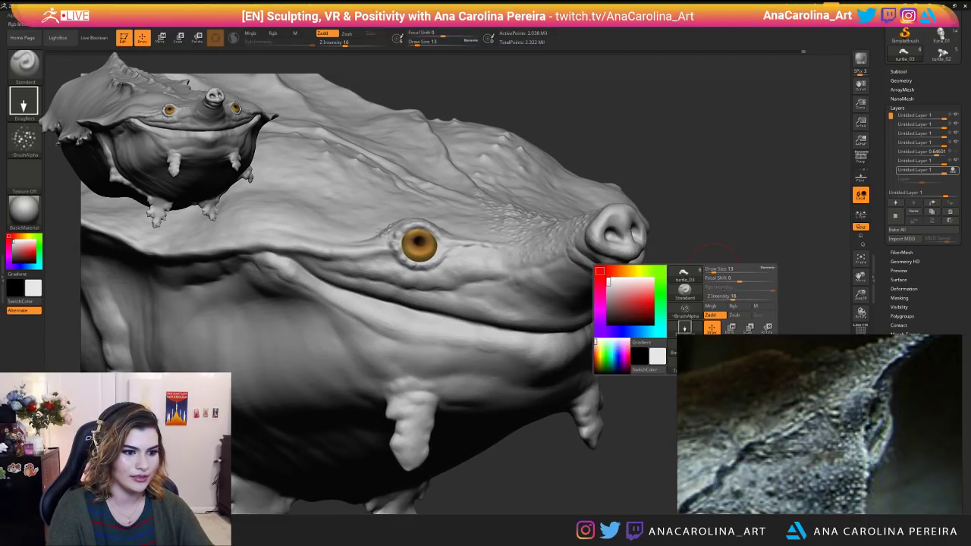
{"action": "left_click", "coordinate": [736, 298]}
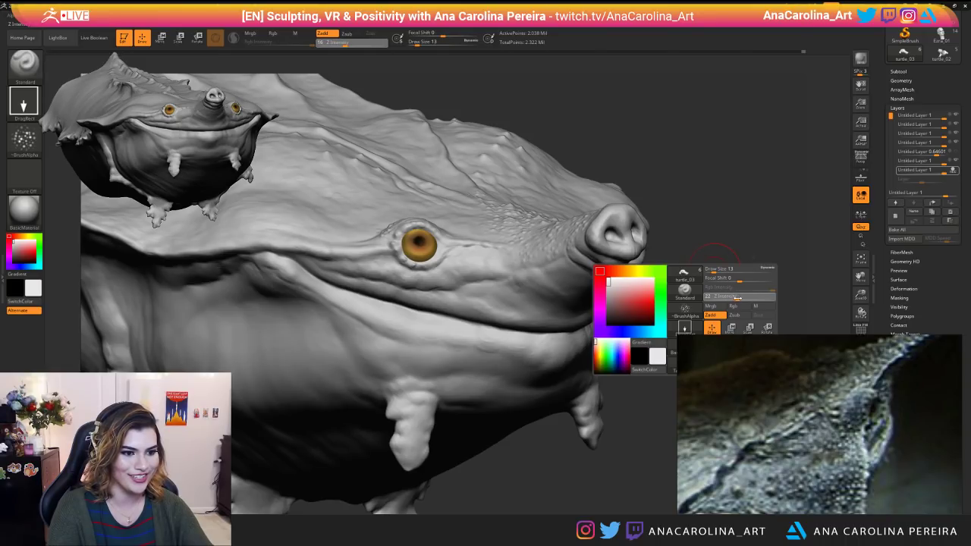
{"action": "key", "text": "space"}
{"action": "left_click_drag", "start_coordinate": [740, 279], "coordinate": [734, 279]}
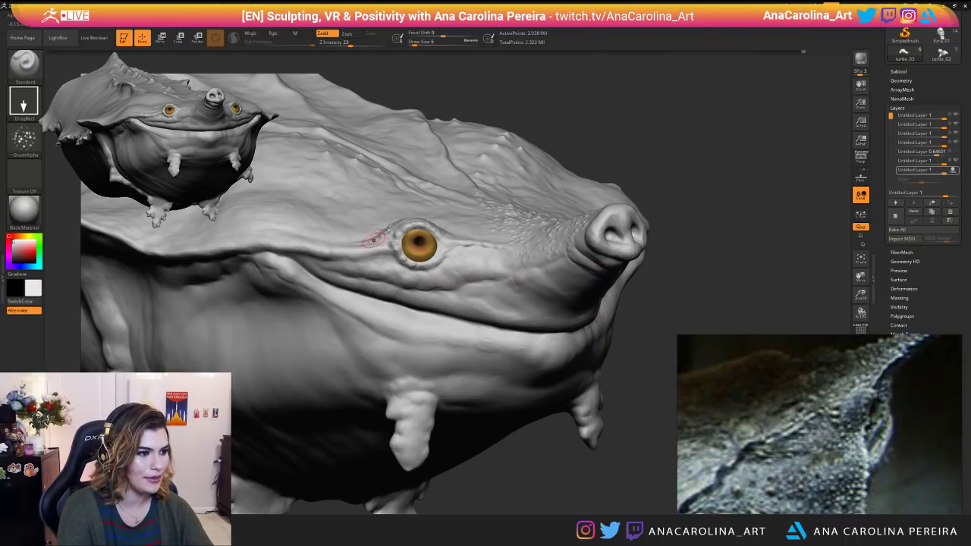
{"action": "key", "text": "space"}
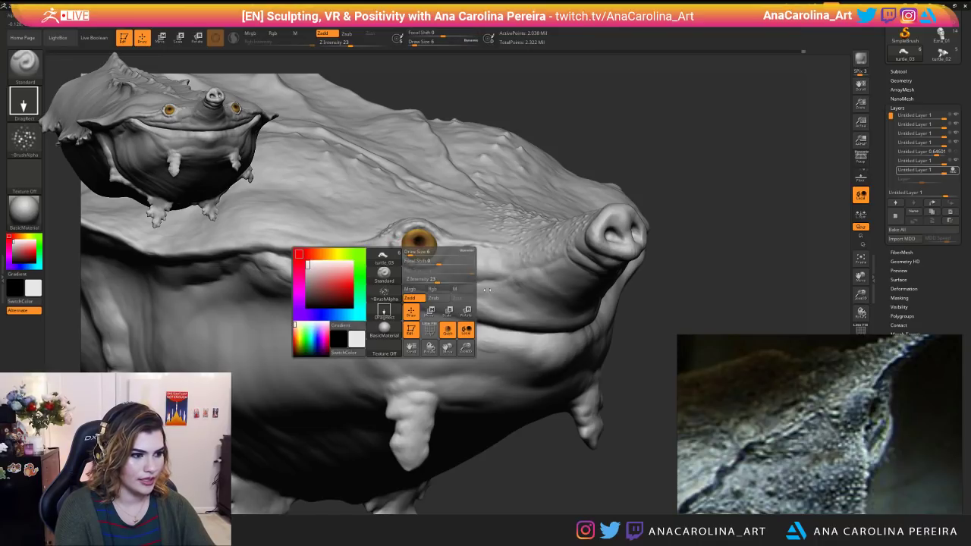
{"action": "left_click", "coordinate": [438, 286]}
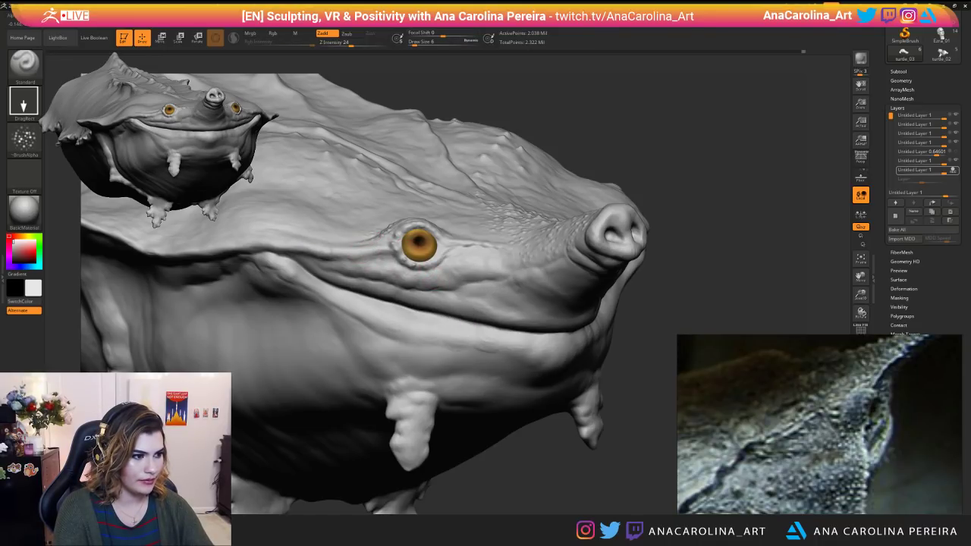
Examine the head and snout from both sides and compare their bumps with the skin in the reference photo.
{"action": "left_click_drag", "start_coordinate": [713, 140], "coordinate": [584, 197]}
{"action": "left_click_drag", "start_coordinate": [492, 264], "coordinate": [640, 221]}
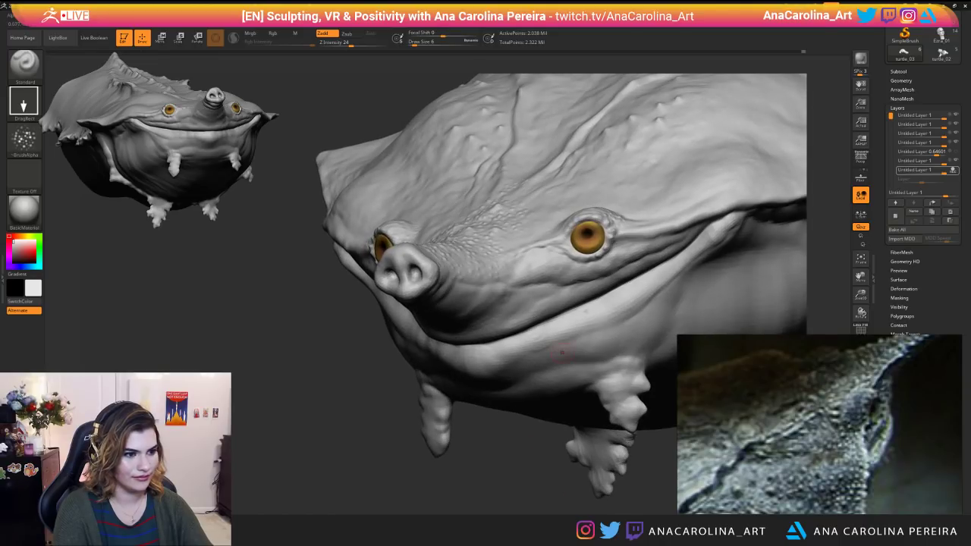
{"action": "left_click_drag", "start_coordinate": [498, 466], "coordinate": [607, 379]}
{"action": "left_click_drag", "start_coordinate": [531, 409], "coordinate": [496, 425]}
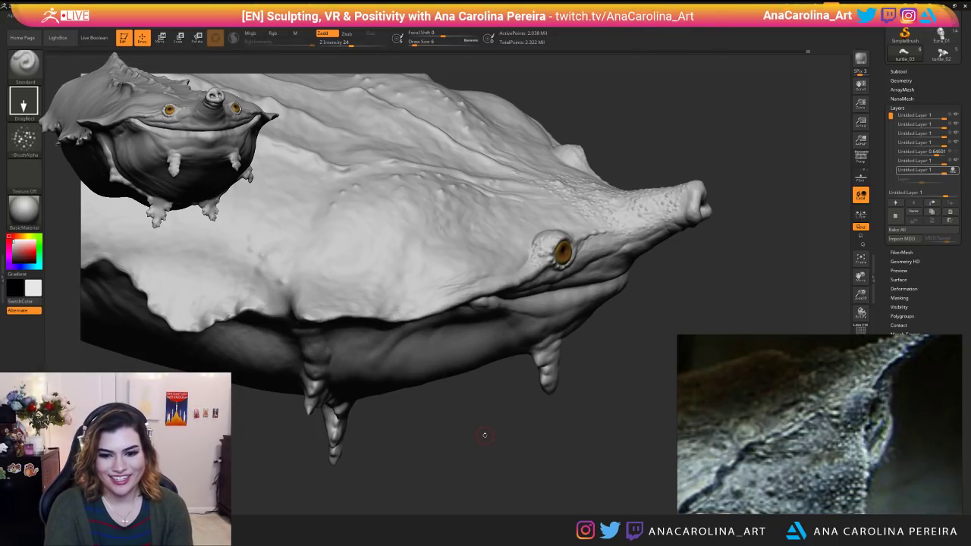
{"action": "left_click_drag", "start_coordinate": [510, 421], "coordinate": [506, 501]}
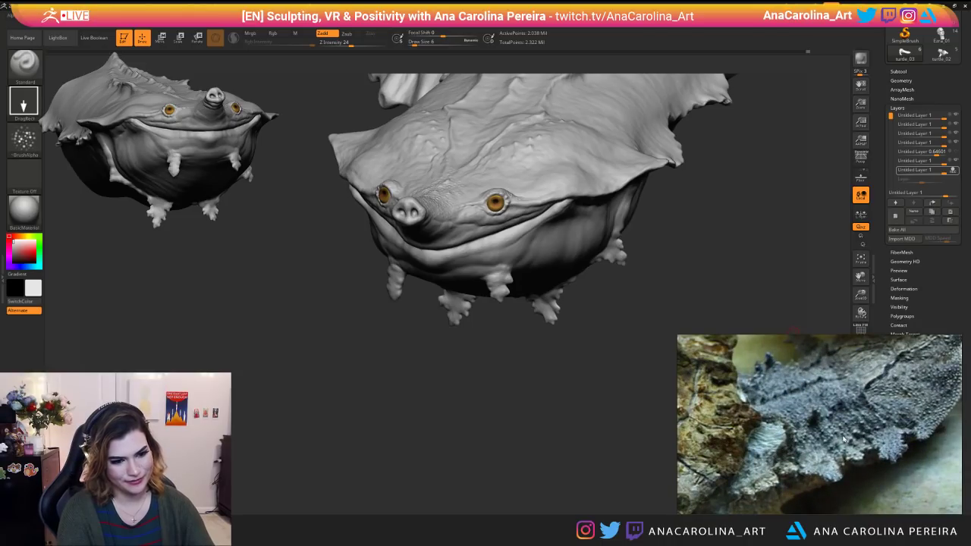
{"action": "left_click_drag", "start_coordinate": [531, 379], "coordinate": [456, 478]}
{"action": "left_click_drag", "start_coordinate": [455, 395], "coordinate": [455, 474], "text": "alt"}
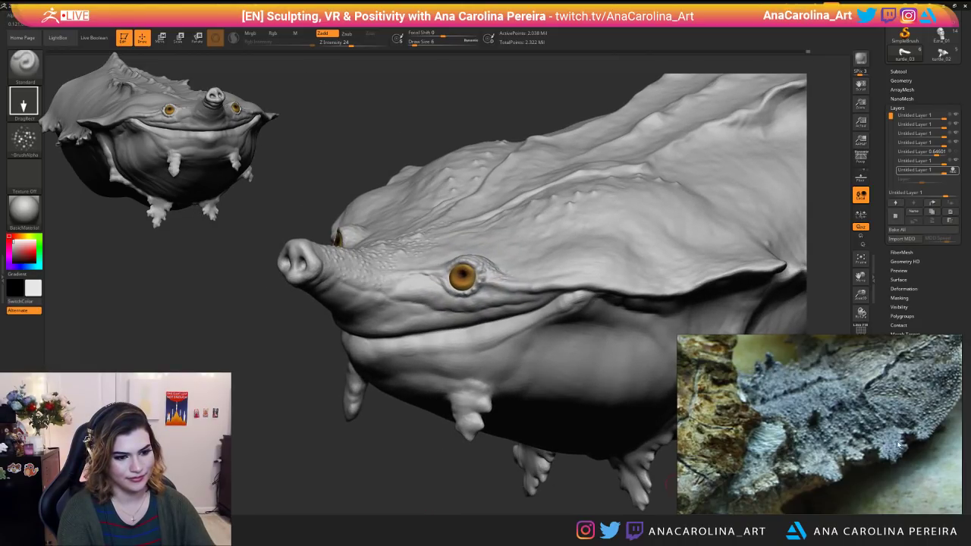
{"action": "scroll", "coordinate": [899, 444], "scroll_direction": "down", "scroll_amount": 4}
{"action": "scroll", "coordinate": [859, 390], "scroll_direction": "up", "scroll_amount": 3}
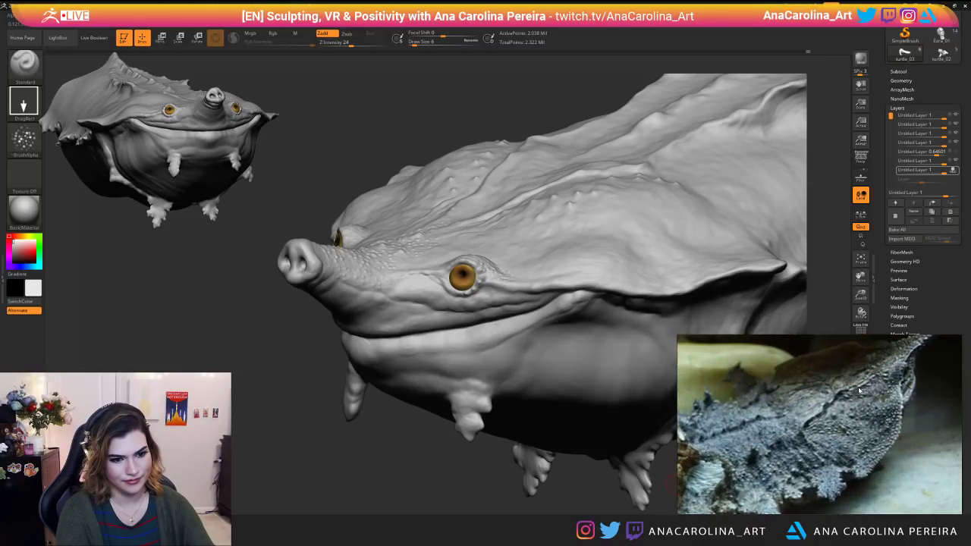
Set the stamping brush's draw size to 12.
{"action": "mouse_move", "coordinate": [304, 273]}
{"action": "left_mouse_down"}
{"action": "mouse_move", "coordinate": [497, 267]}
{"action": "mouse_move", "coordinate": [478, 279]}
{"action": "mouse_move", "coordinate": [480, 291]}
{"action": "mouse_move", "coordinate": [548, 392]}
{"action": "mouse_move", "coordinate": [594, 416]}
{"action": "mouse_move", "coordinate": [576, 394]}
{"action": "mouse_move", "coordinate": [579, 492]}
{"action": "mouse_move", "coordinate": [595, 417]}
{"action": "left_mouse_up"}
{"action": "key", "text": "space"}
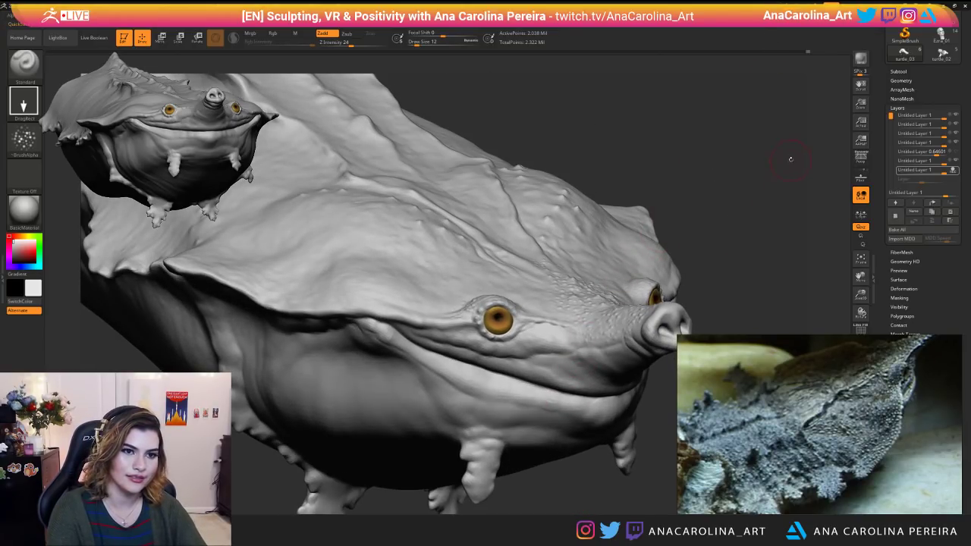
Save the turtle tool as a new ZTool file named turtle_04.
{"action": "scroll", "coordinate": [931, 111], "scroll_direction": "up", "scroll_amount": 3}
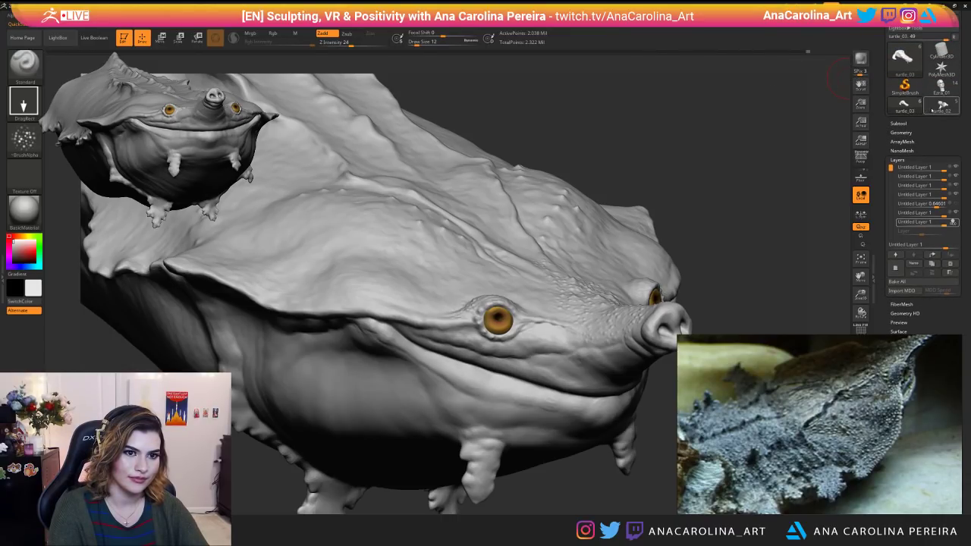
{"action": "left_click_drag", "start_coordinate": [886, 113], "coordinate": [883, 149]}
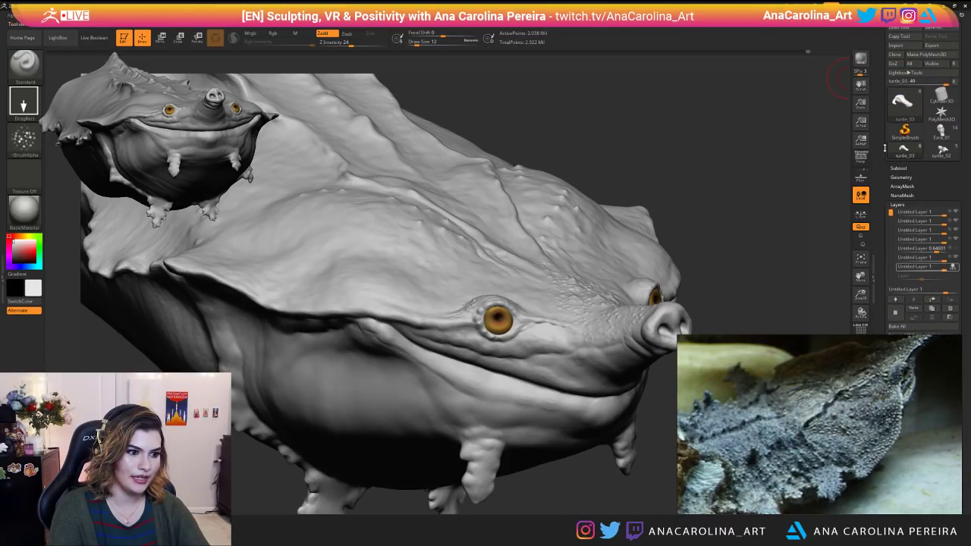
{"action": "left_click", "coordinate": [933, 28]}
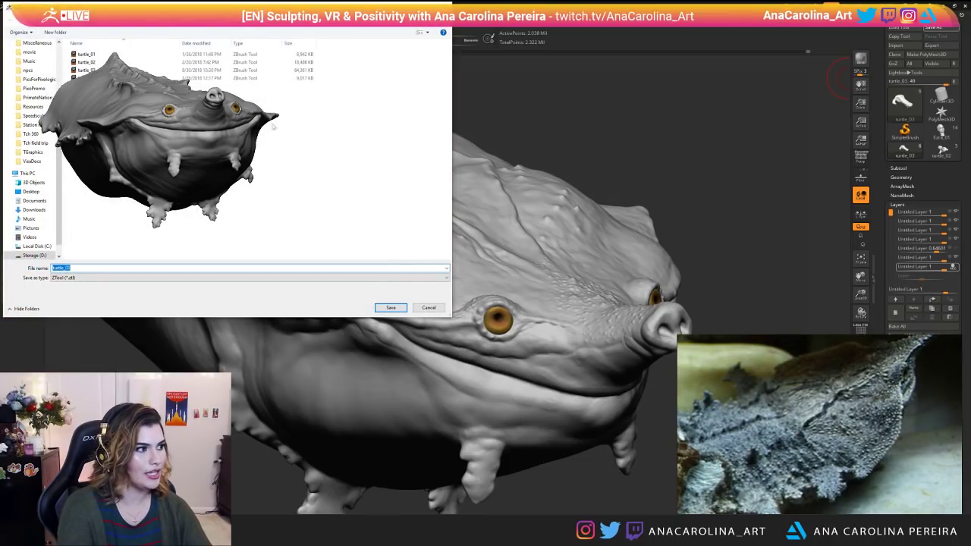
{"action": "left_click", "coordinate": [129, 78]}
{"action": "left_click", "coordinate": [125, 70]}
{"action": "left_click", "coordinate": [69, 267]}
{"action": "left_click_drag", "start_coordinate": [66, 267], "coordinate": [71, 268]}
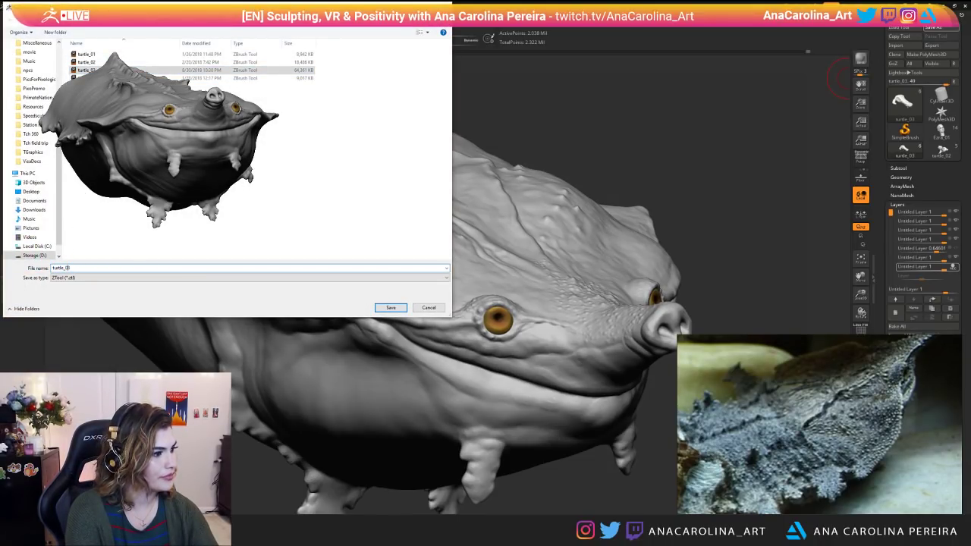
{"action": "type", "text": "04"}
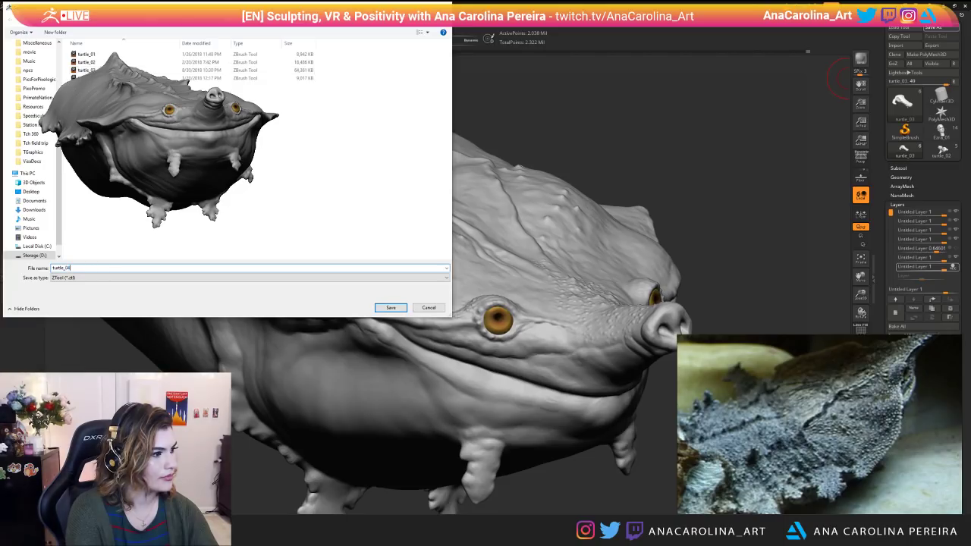
{"action": "left_click", "coordinate": [391, 308]}
Display the earlier turtle_02 tool to compare the sculpts, and return to turtle_04.
{"action": "left_click", "coordinate": [939, 153]}
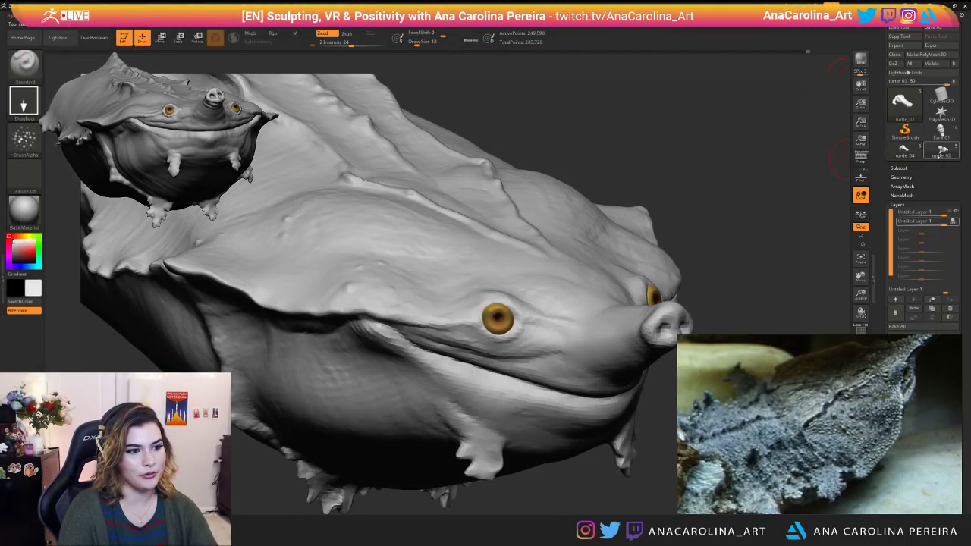
{"action": "left_click_drag", "start_coordinate": [668, 243], "coordinate": [757, 261]}
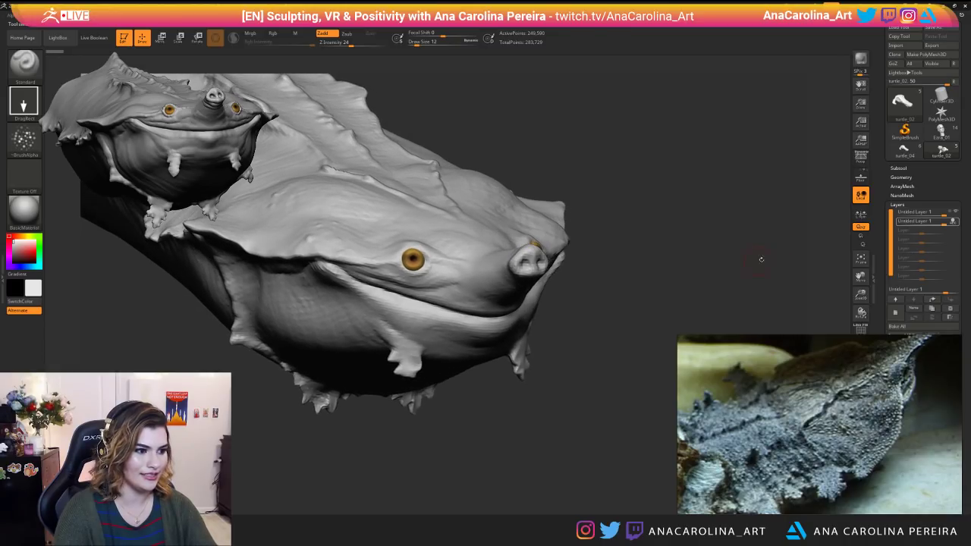
{"action": "left_click", "coordinate": [904, 148]}
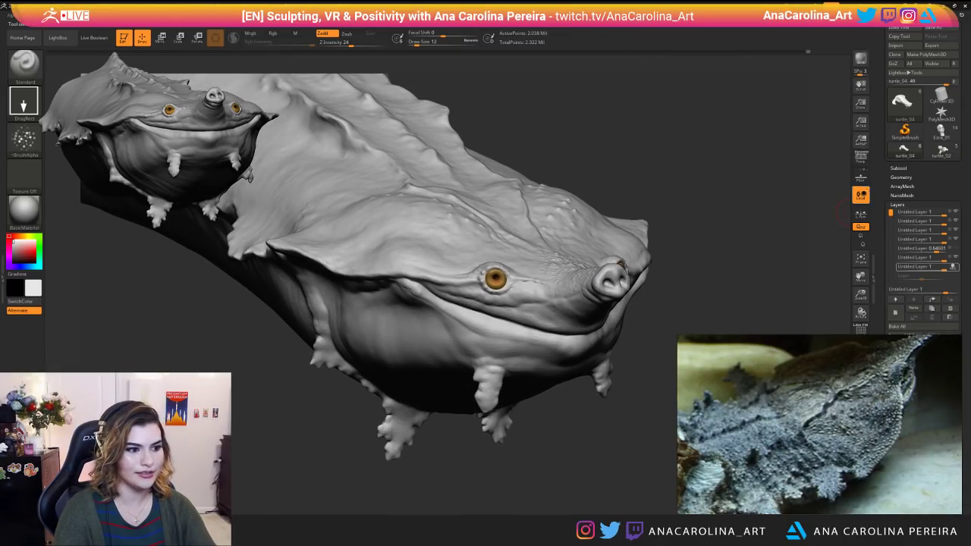
{"action": "left_click", "coordinate": [906, 149]}
{"action": "left_click", "coordinate": [906, 150]}
{"action": "left_click", "coordinate": [905, 149]}
{"action": "left_click", "coordinate": [906, 150]}
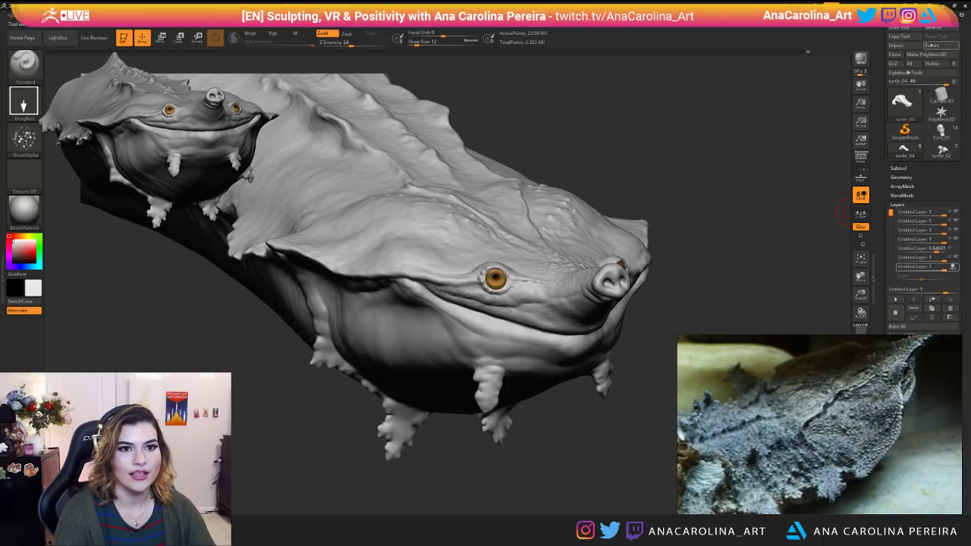
Load the earlier ZTool file turtle_03 alongside the current sculpt.
{"action": "left_click", "coordinate": [900, 27]}
{"action": "left_click", "coordinate": [212, 70]}
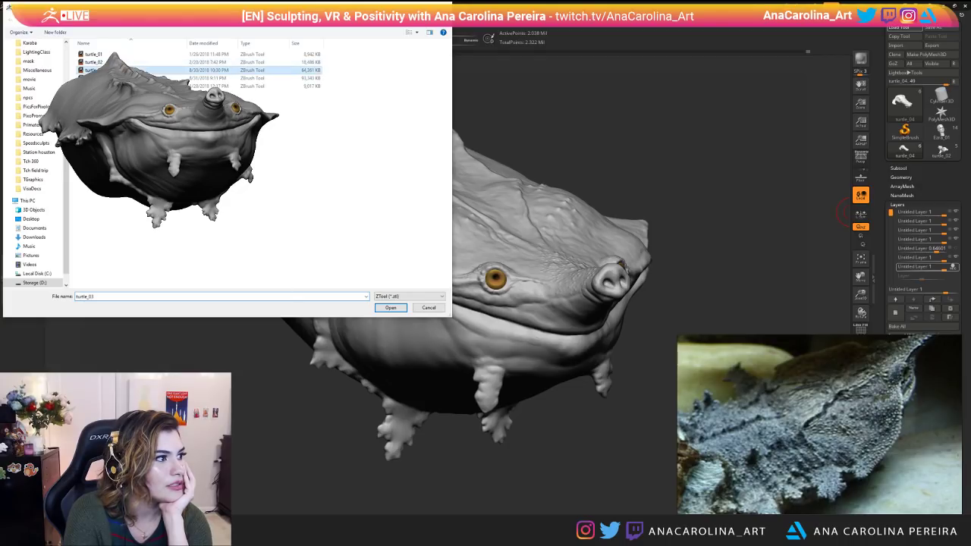
{"action": "left_click", "coordinate": [390, 307]}
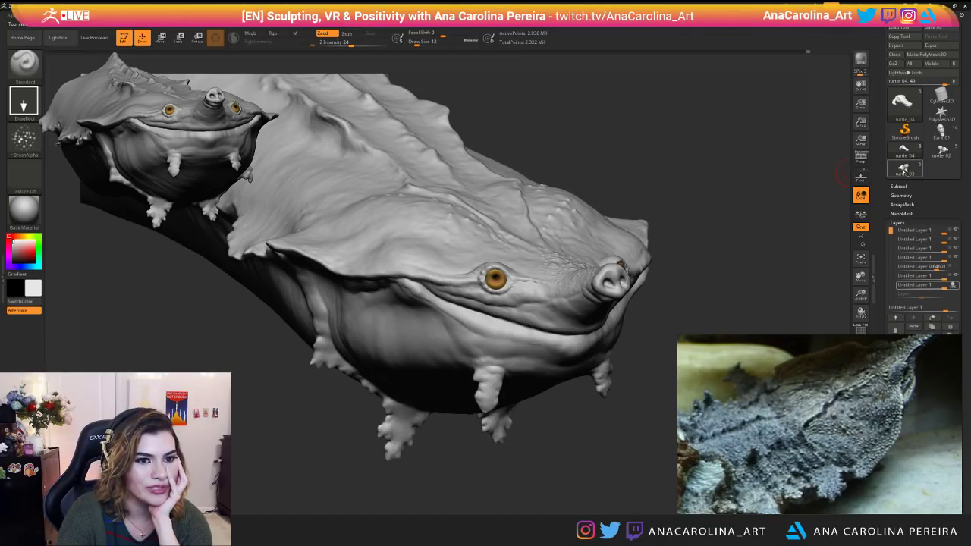
Alternate between the turtle_03 and turtle_04 tools to compare the head sculpts from both sides, ending on turtle_04.
{"action": "mouse_move", "coordinate": [902, 168]}
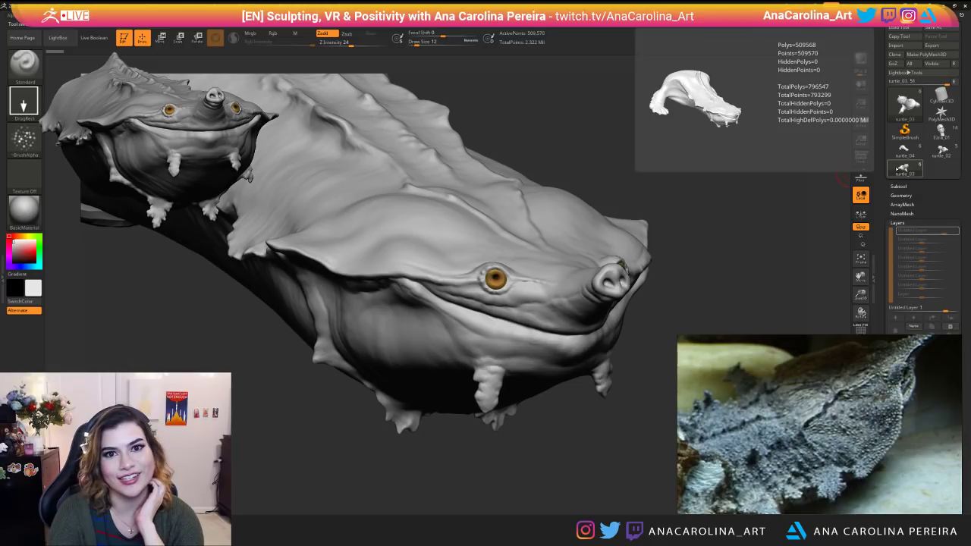
{"action": "left_click", "coordinate": [902, 149]}
{"action": "left_click", "coordinate": [903, 168]}
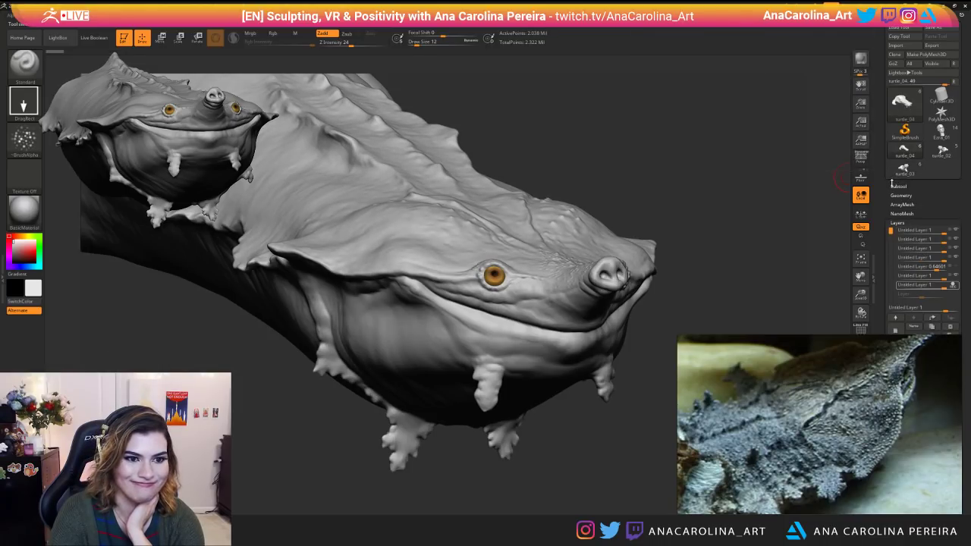
{"action": "left_click", "coordinate": [902, 149]}
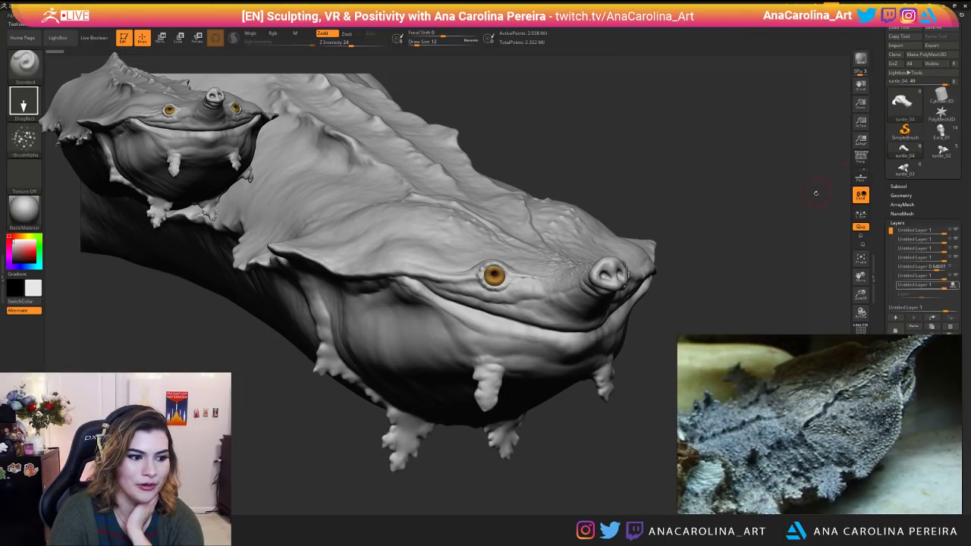
{"action": "left_click_drag", "start_coordinate": [815, 197], "coordinate": [668, 206]}
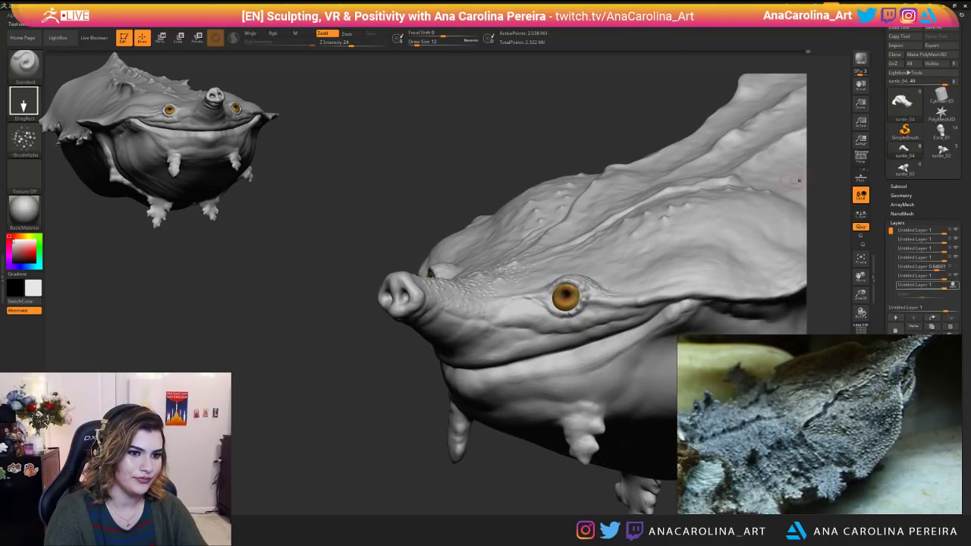
{"action": "left_click", "coordinate": [903, 149]}
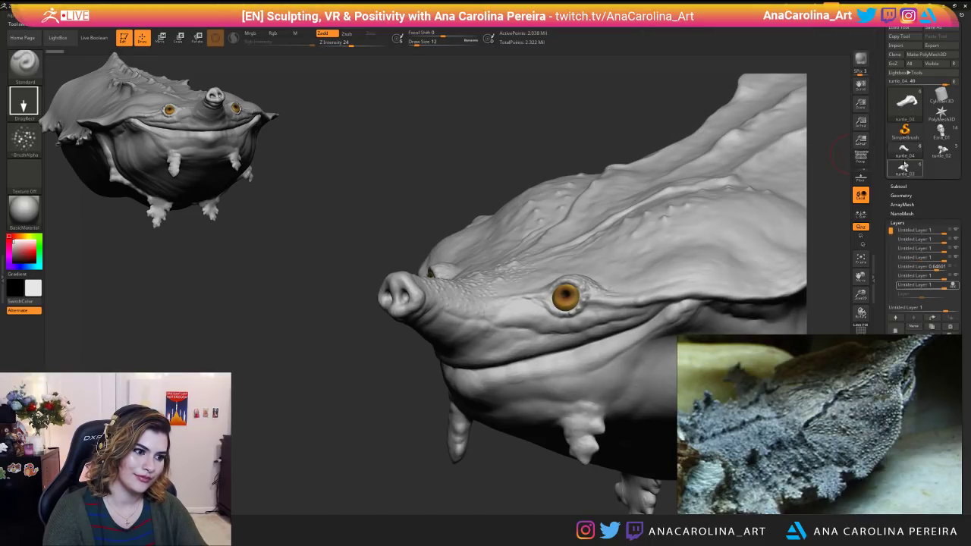
{"action": "left_click_drag", "start_coordinate": [822, 220], "coordinate": [821, 152], "text": "alt"}
{"action": "left_click_drag", "start_coordinate": [540, 459], "coordinate": [607, 451]}
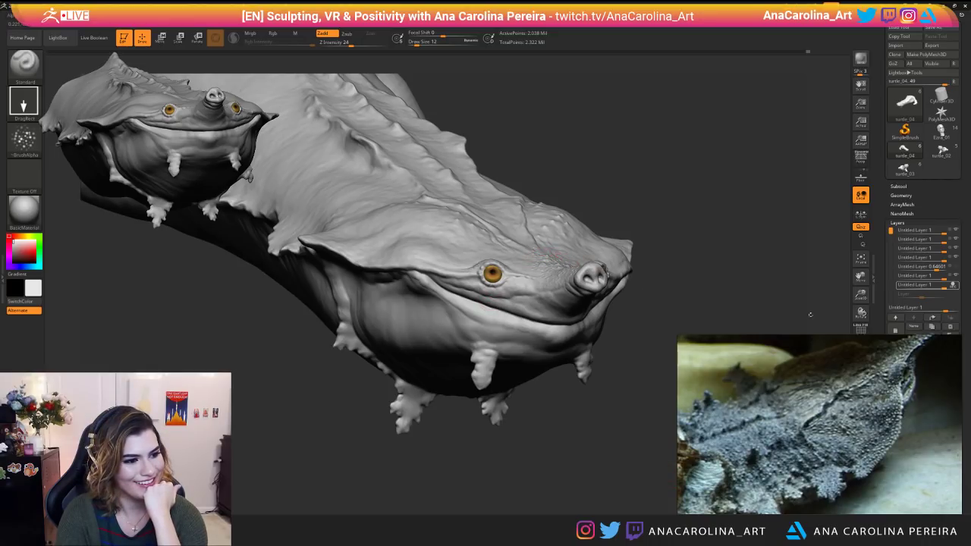
Display the turtle_02 tool to compare its smoother head with the current version, and return to turtle_04.
{"action": "left_click", "coordinate": [941, 150]}
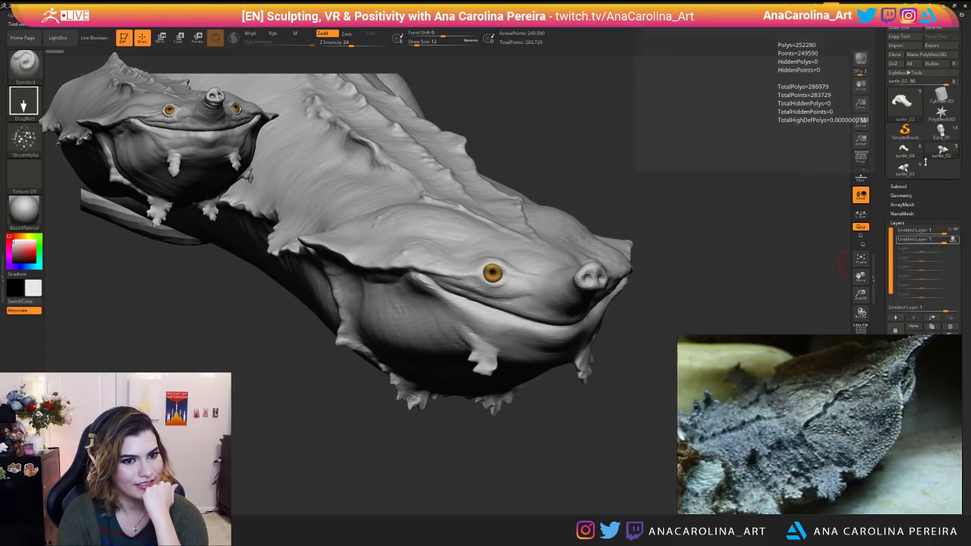
{"action": "left_click", "coordinate": [904, 149]}
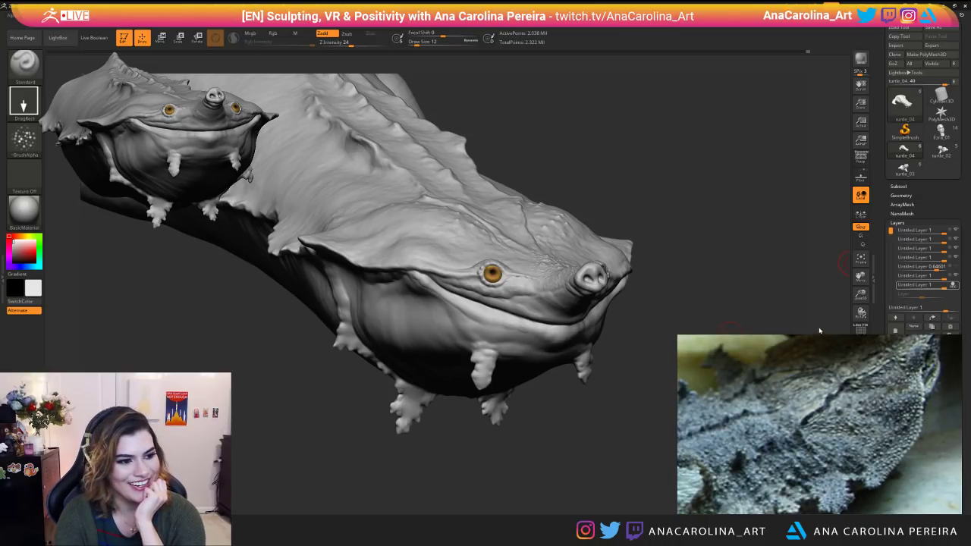
{"action": "key", "text": "ctrl+z"}
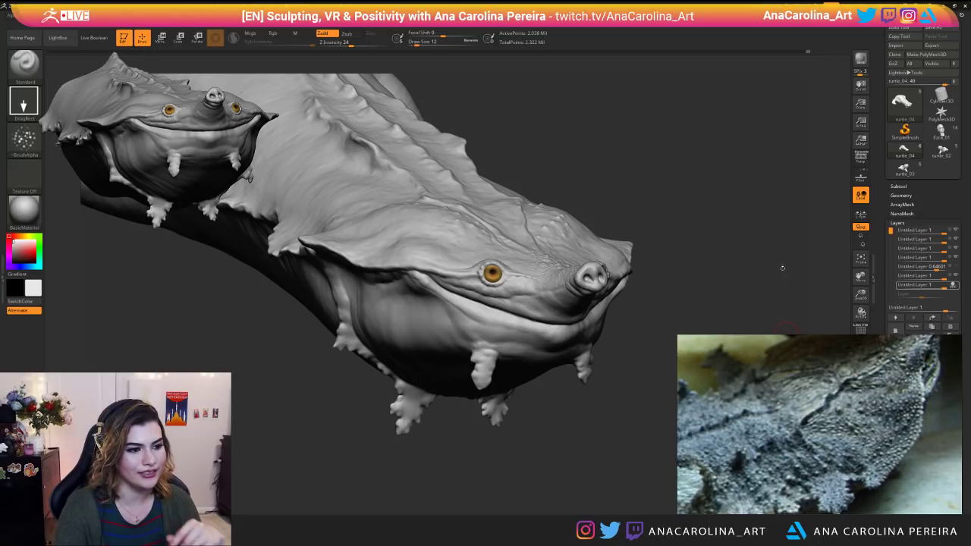
Set the stamping brush's draw size to 23.
{"action": "mouse_move", "coordinate": [715, 275]}
{"action": "left_mouse_down"}
{"action": "mouse_move", "coordinate": [736, 299]}
{"action": "mouse_move", "coordinate": [718, 247]}
{"action": "mouse_move", "coordinate": [689, 284]}
{"action": "left_mouse_up"}
{"action": "key", "text": "space"}
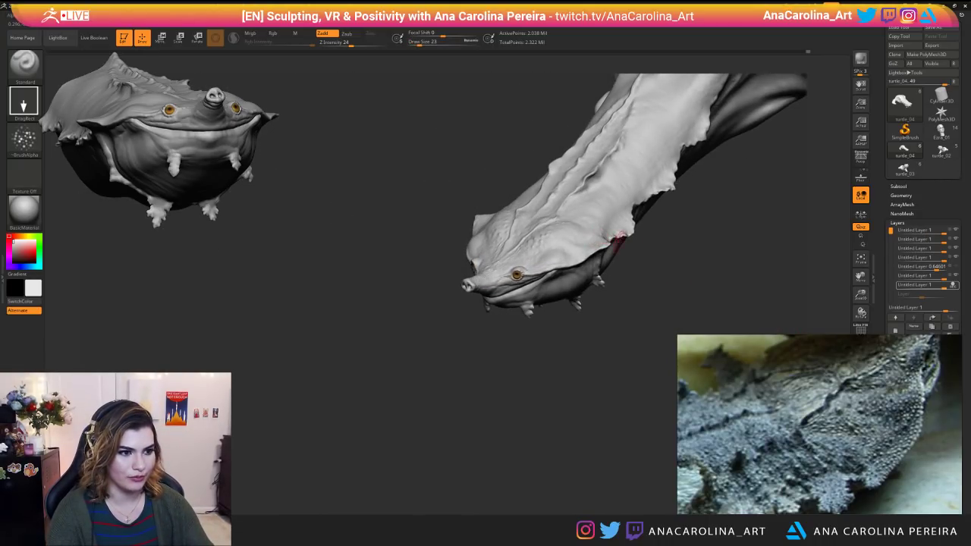
{"action": "left_click_drag", "start_coordinate": [616, 237], "coordinate": [669, 262]}
{"action": "left_click_drag", "start_coordinate": [680, 308], "coordinate": [679, 379]}
{"action": "left_click_drag", "start_coordinate": [574, 476], "coordinate": [371, 503]}
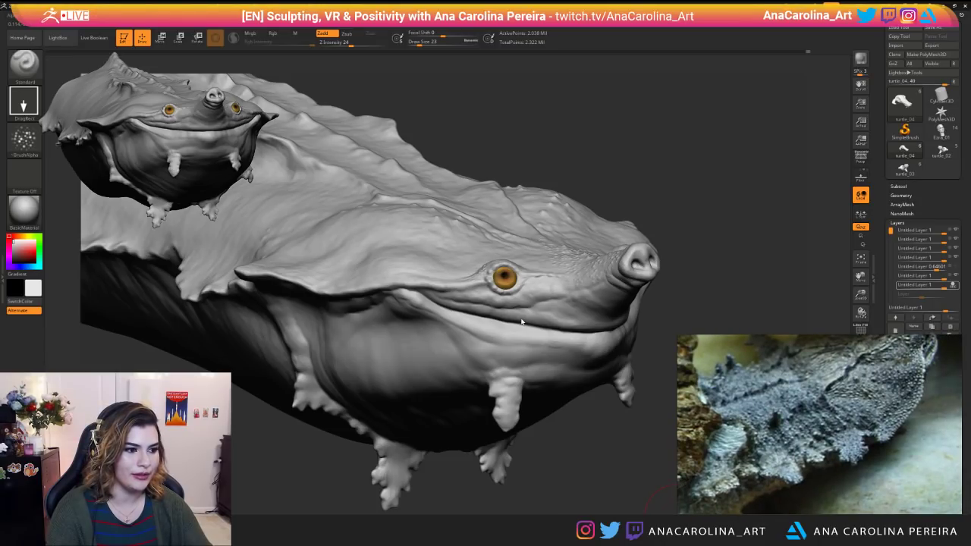
Toggle individual sculpt layers, including the one at 0.64601 intensity, to check what skin detail each contributes.
{"action": "left_click_drag", "start_coordinate": [574, 489], "coordinate": [572, 440], "text": "alt"}
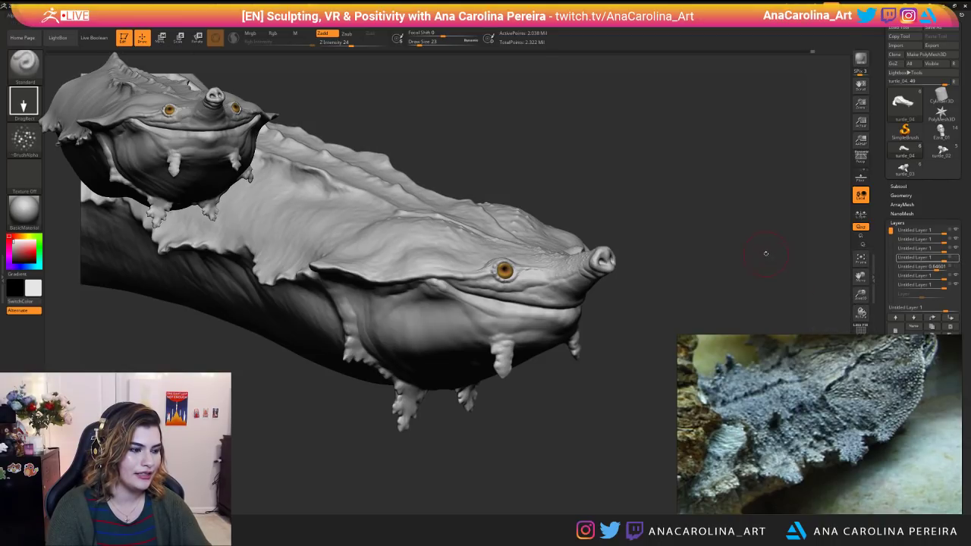
{"action": "left_click_drag", "start_coordinate": [766, 256], "coordinate": [762, 292]}
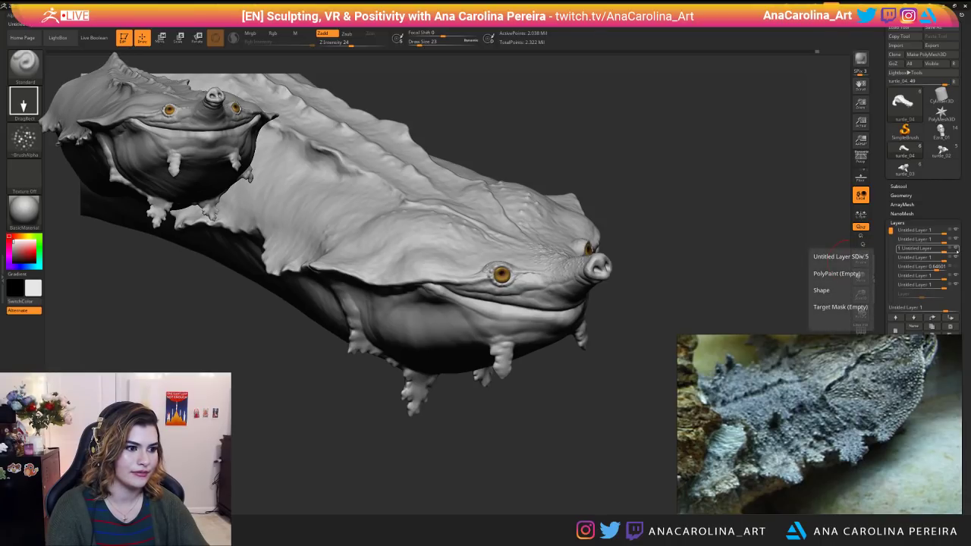
{"action": "left_click", "coordinate": [955, 277]}
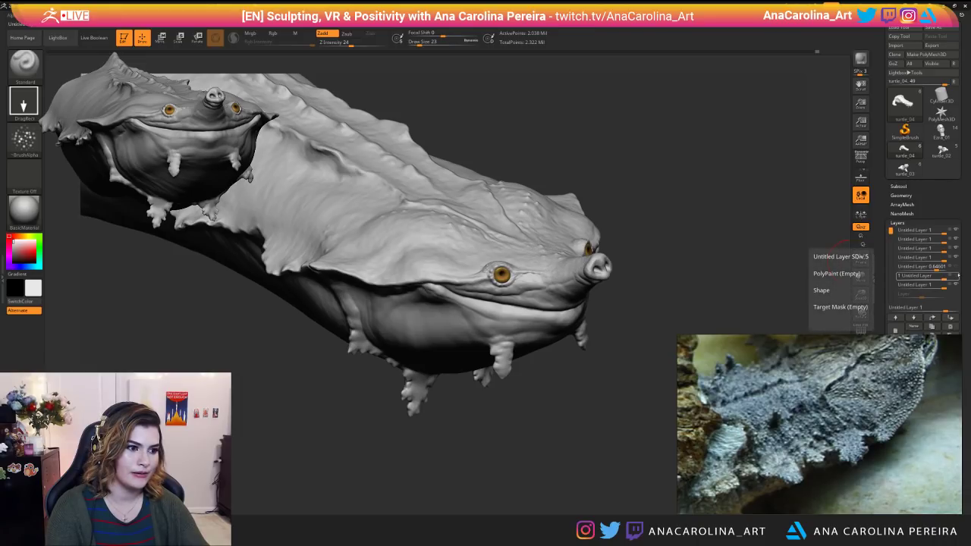
{"action": "left_click", "coordinate": [955, 267]}
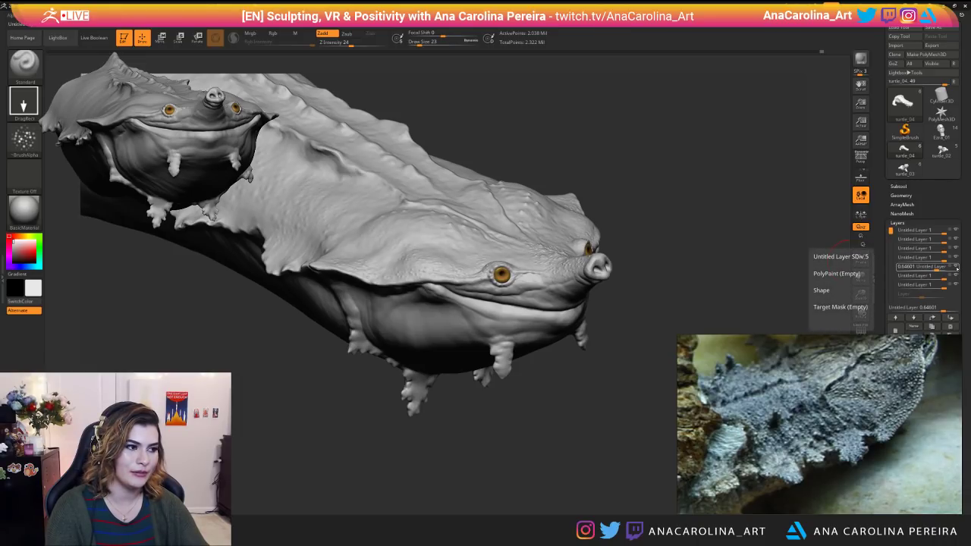
Examine the turtle's head, neck frills and front legs from both sides, close up and at full-body distance.
{"action": "left_click_drag", "start_coordinate": [778, 300], "coordinate": [710, 244], "text": "alt"}
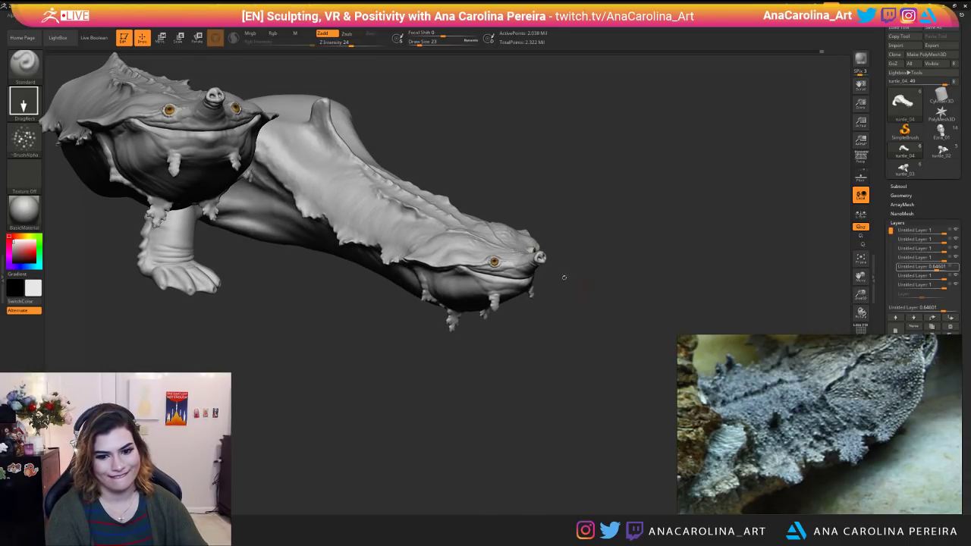
{"action": "left_click", "coordinate": [535, 257]}
{"action": "left_click_drag", "start_coordinate": [535, 257], "coordinate": [652, 375], "text": "alt"}
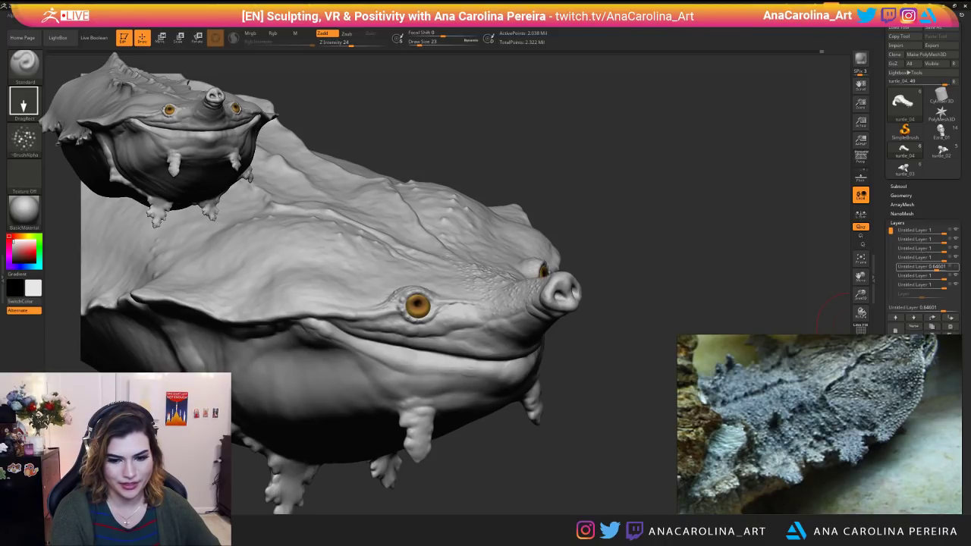
{"action": "left_click_drag", "start_coordinate": [458, 398], "coordinate": [385, 413]}
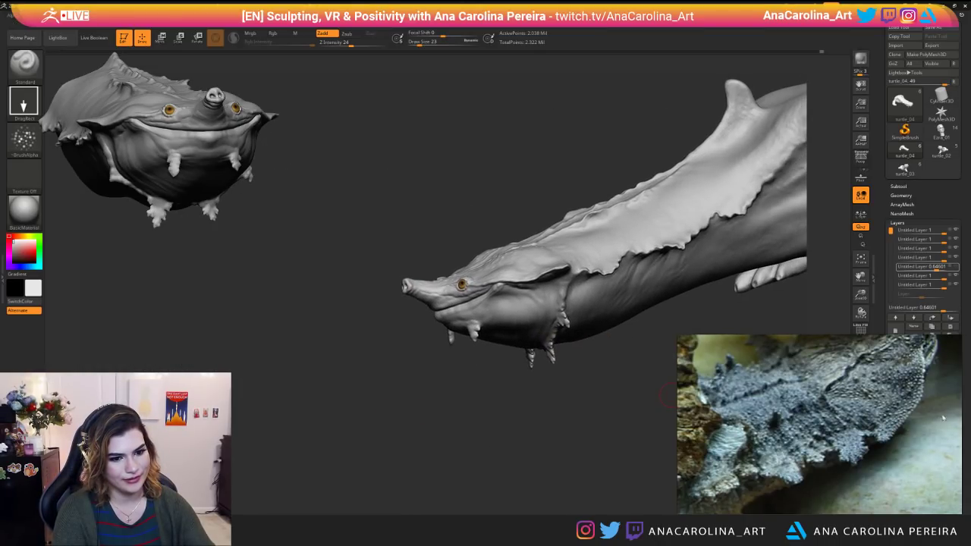
{"action": "left_click_drag", "start_coordinate": [434, 479], "coordinate": [410, 396]}
{"action": "left_click_drag", "start_coordinate": [456, 507], "coordinate": [491, 496]}
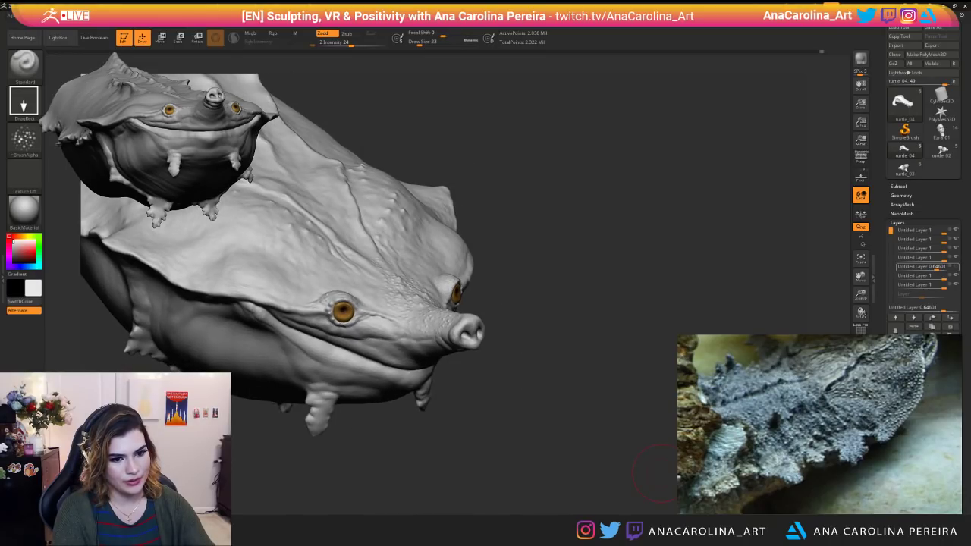
{"action": "left_click_drag", "start_coordinate": [661, 474], "coordinate": [625, 439]}
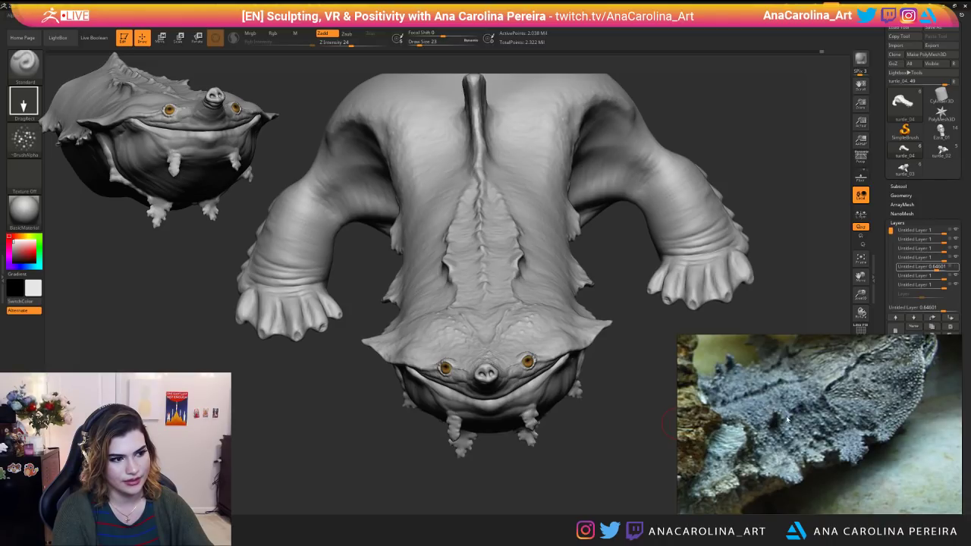
{"action": "left_click_drag", "start_coordinate": [667, 425], "coordinate": [666, 451]}
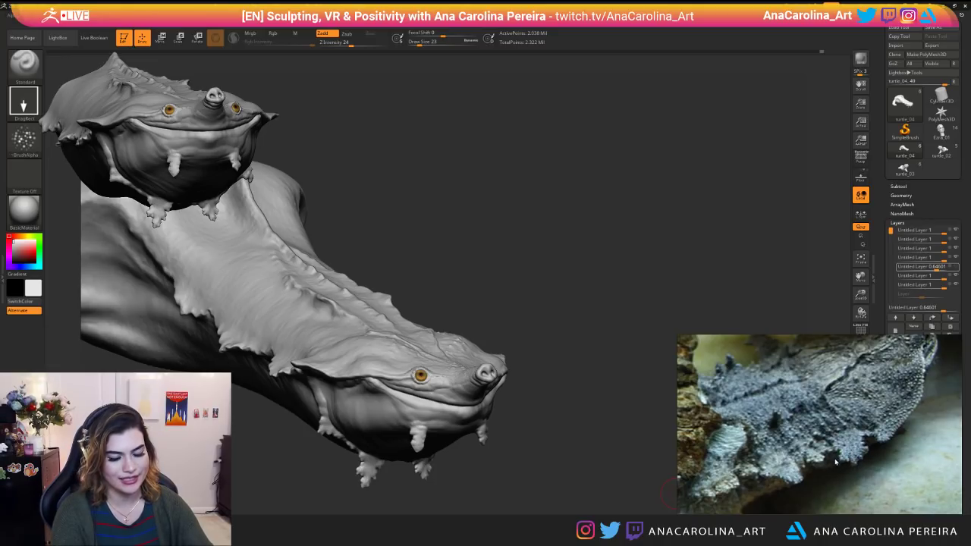
Browse the mata mata reference board and examine the fringed skin edges and bump texture in the close-up photos.
{"action": "scroll", "coordinate": [847, 456], "scroll_direction": "up", "scroll_amount": 3}
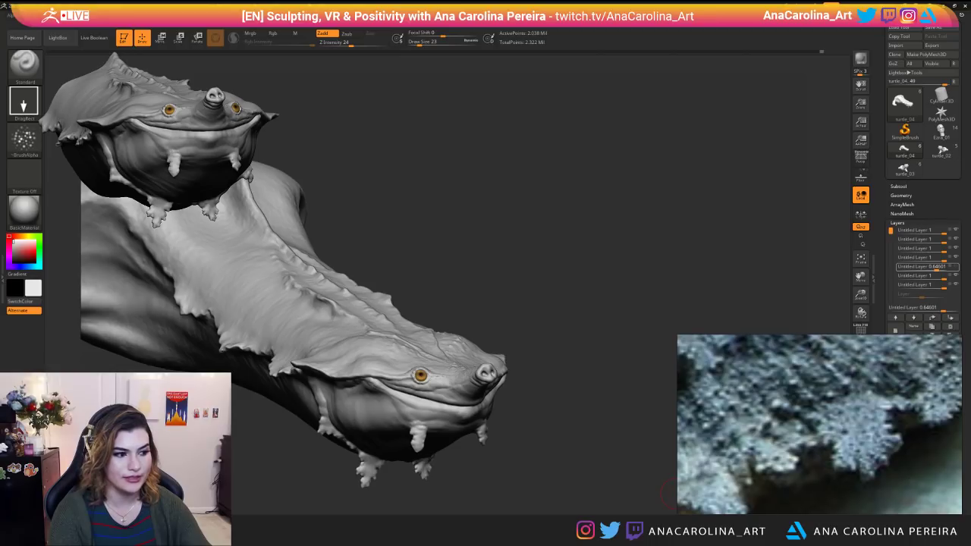
{"action": "left_click_drag", "start_coordinate": [410, 477], "coordinate": [500, 485]}
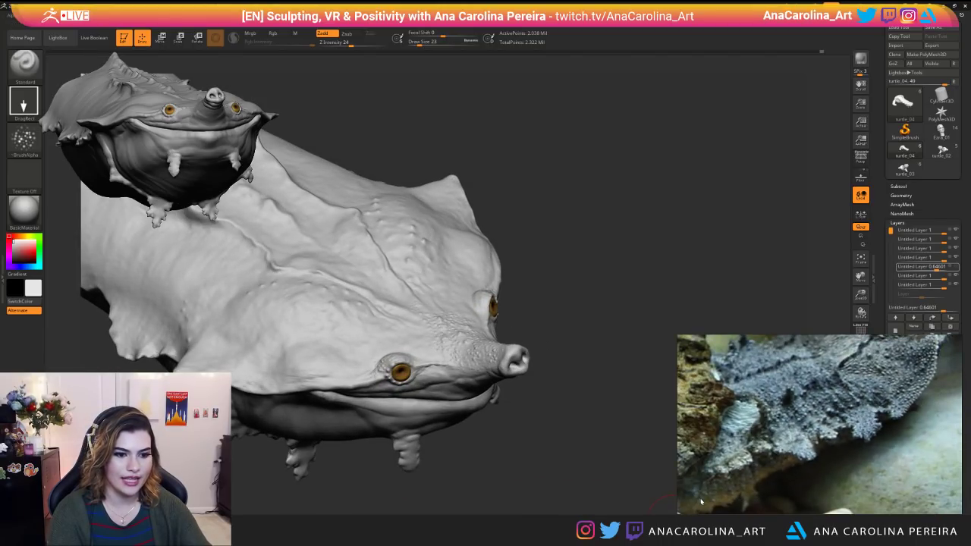
{"action": "scroll", "coordinate": [773, 452], "scroll_direction": "down", "scroll_amount": 3}
{"action": "left_click_drag", "start_coordinate": [652, 478], "coordinate": [584, 440]}
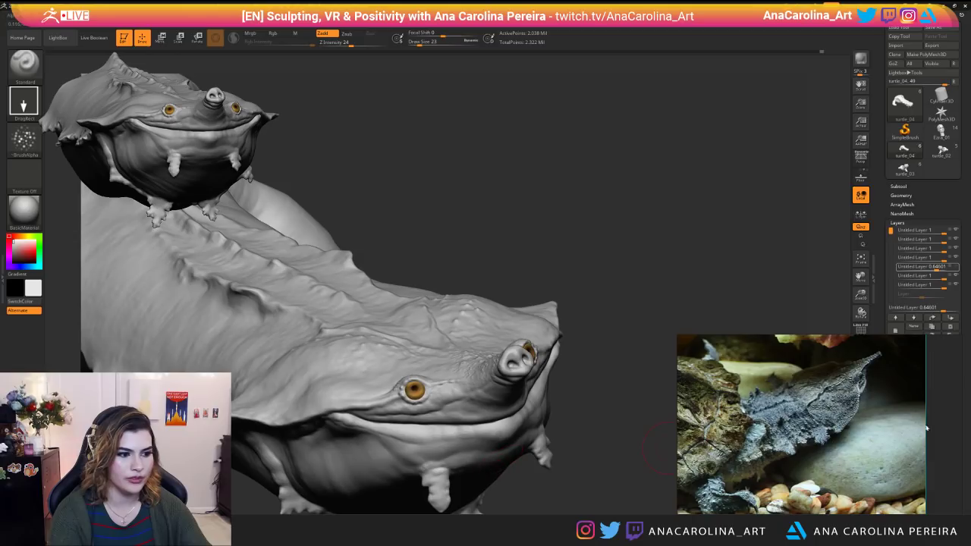
{"action": "scroll", "coordinate": [847, 409], "scroll_direction": "down", "scroll_amount": 6}
{"action": "scroll", "coordinate": [846, 410], "scroll_direction": "down", "scroll_amount": 4}
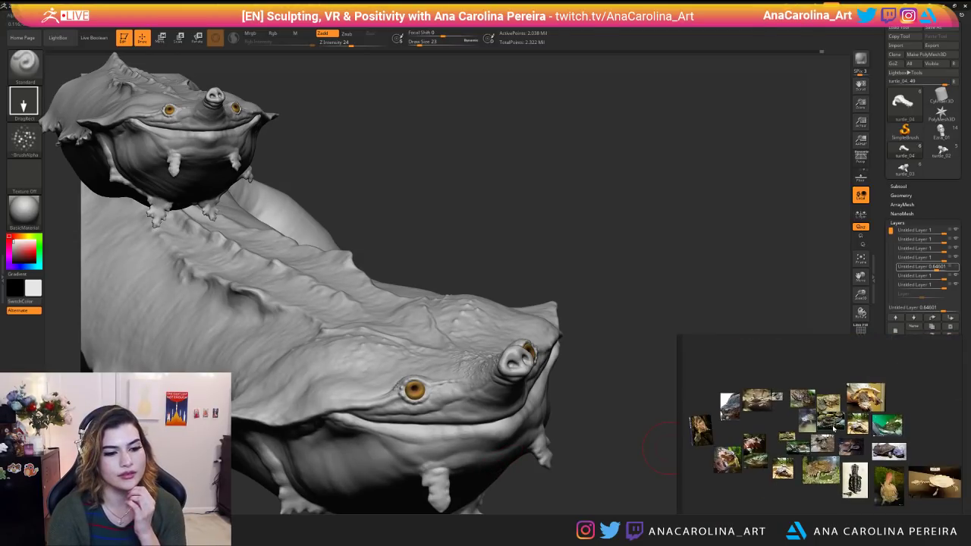
{"action": "scroll", "coordinate": [711, 427], "scroll_direction": "up", "scroll_amount": 2}
{"action": "scroll", "coordinate": [712, 427], "scroll_direction": "up", "scroll_amount": 5}
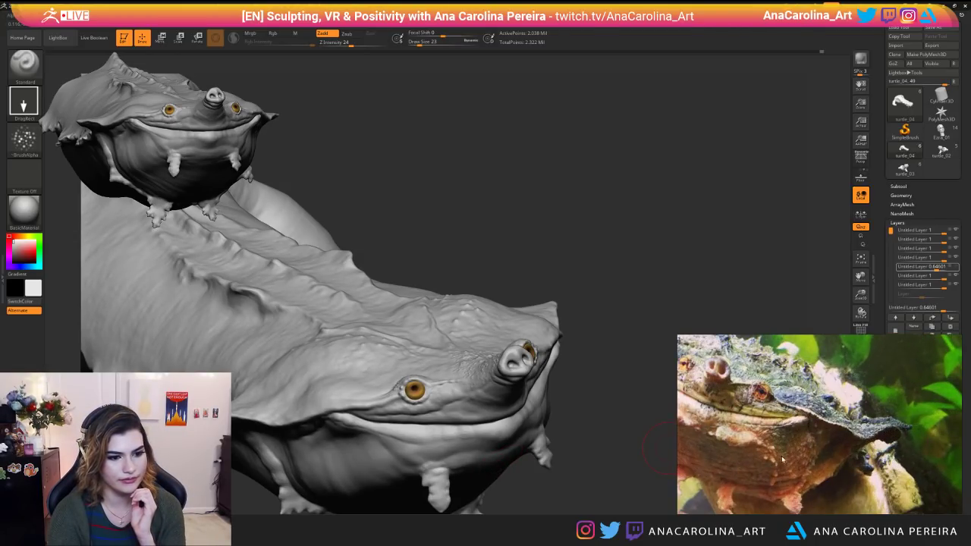
{"action": "scroll", "coordinate": [781, 464], "scroll_direction": "down", "scroll_amount": 5}
{"action": "scroll", "coordinate": [853, 438], "scroll_direction": "up", "scroll_amount": 3}
{"action": "scroll", "coordinate": [853, 440], "scroll_direction": "up", "scroll_amount": 5}
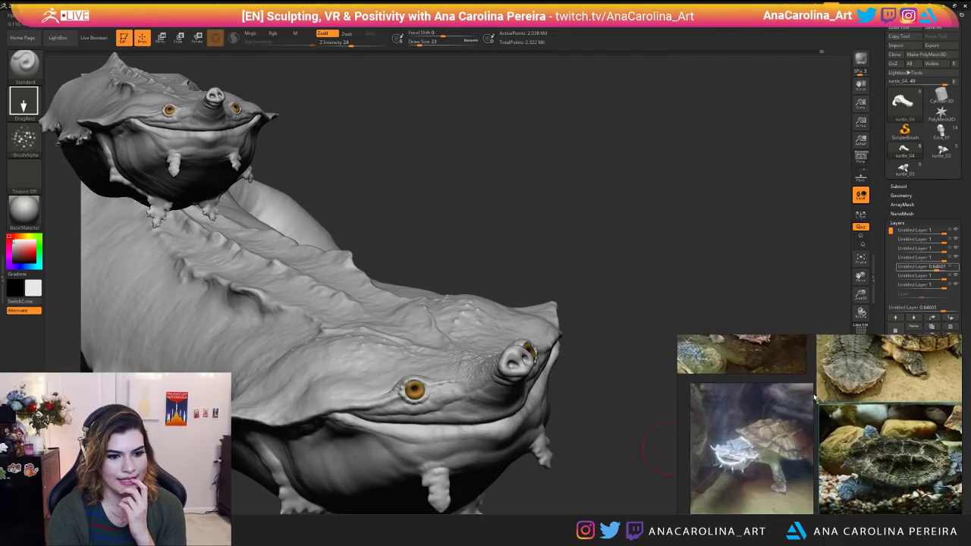
{"action": "scroll", "coordinate": [916, 460], "scroll_direction": "up", "scroll_amount": 6}
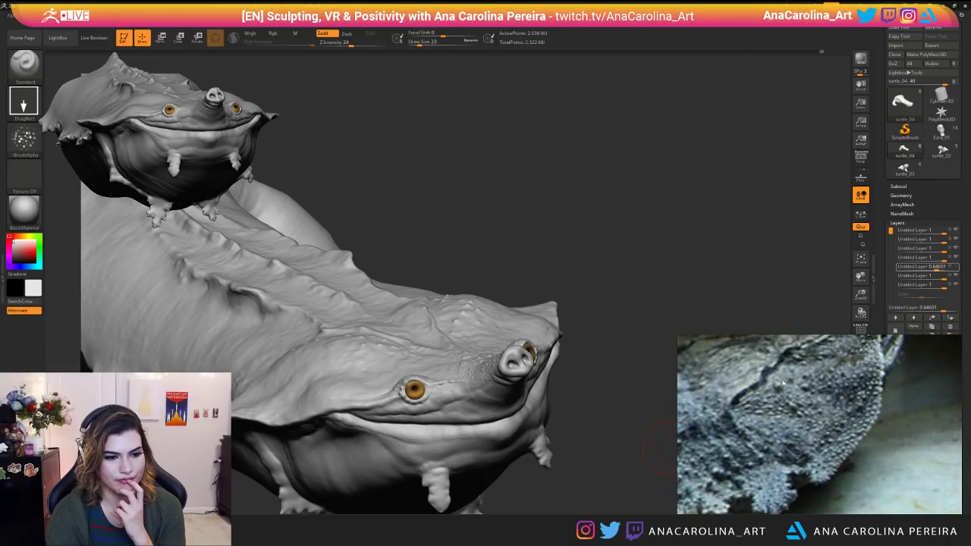
Save the current turtle sculpt.
{"action": "mouse_move", "coordinate": [641, 451]}
{"action": "left_mouse_down"}
{"action": "mouse_move", "coordinate": [574, 440]}
{"action": "mouse_move", "coordinate": [600, 448]}
{"action": "mouse_move", "coordinate": [612, 476]}
{"action": "left_mouse_up"}
{"action": "key", "text": "ctrl+s"}
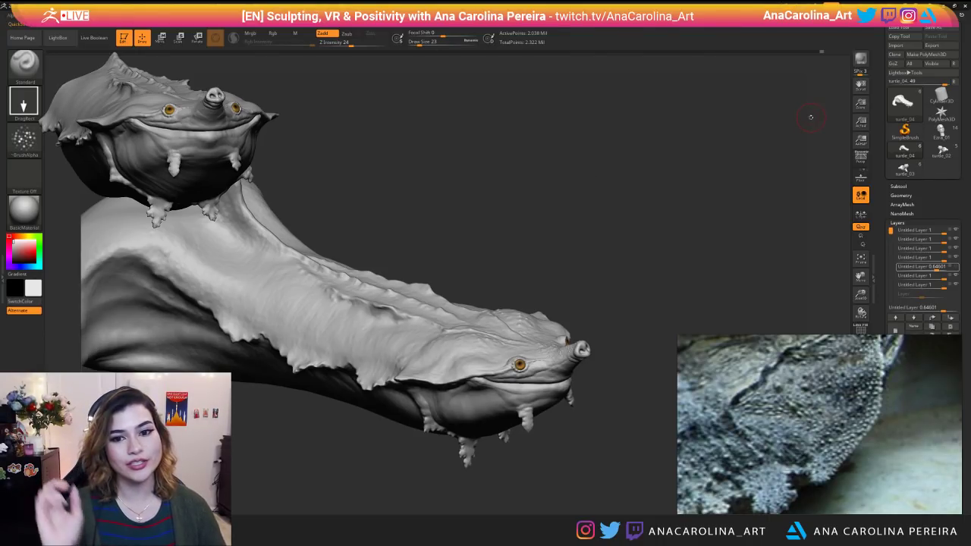
Inspect the snout, mouth profile and top of the head, checking the overall shape beside the reference photo.
{"action": "left_click_drag", "start_coordinate": [675, 217], "coordinate": [751, 194]}
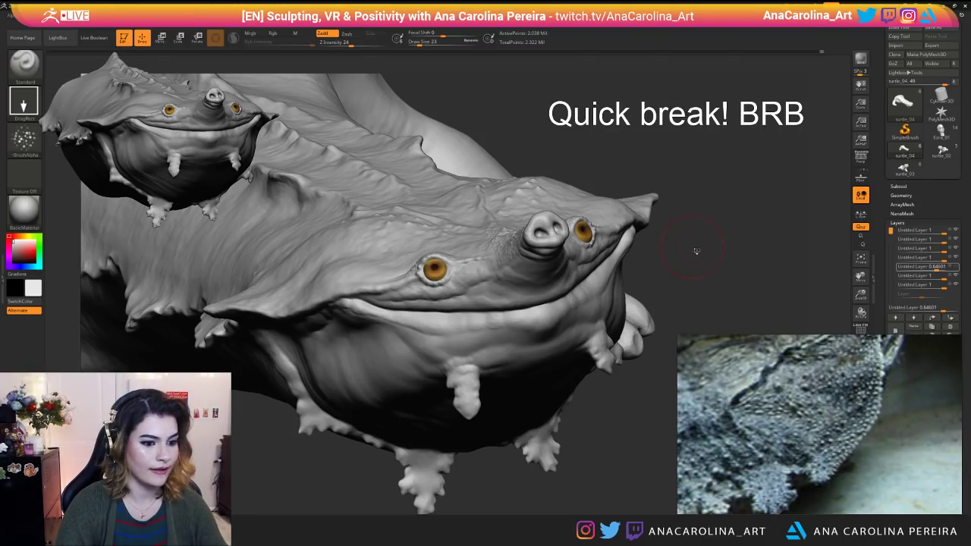
{"action": "left_click_drag", "start_coordinate": [695, 251], "coordinate": [742, 224]}
{"action": "left_click_drag", "start_coordinate": [607, 114], "coordinate": [531, 459]}
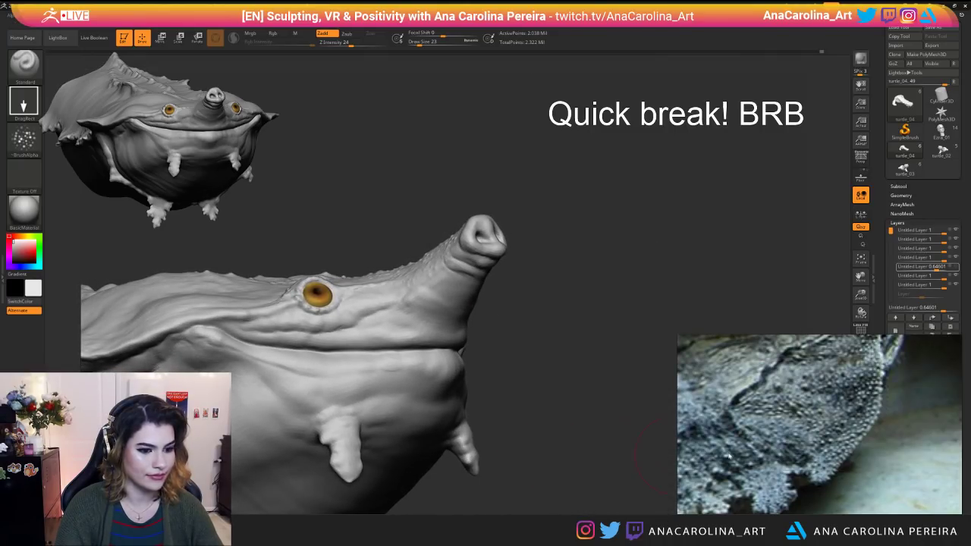
{"action": "left_click_drag", "start_coordinate": [659, 453], "coordinate": [643, 290]}
{"action": "left_click_drag", "start_coordinate": [531, 313], "coordinate": [588, 389]}
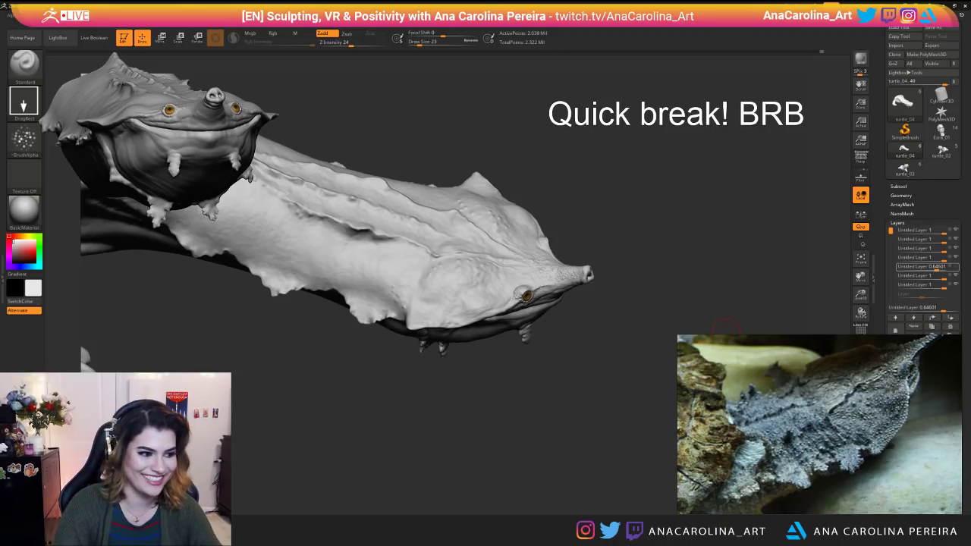
{"action": "mouse_move", "coordinate": [332, 401]}
{"action": "left_mouse_down"}
{"action": "mouse_move", "coordinate": [372, 396]}
{"action": "mouse_move", "coordinate": [425, 413]}
{"action": "mouse_move", "coordinate": [484, 446]}
{"action": "mouse_move", "coordinate": [507, 476]}
{"action": "mouse_move", "coordinate": [557, 455]}
{"action": "mouse_move", "coordinate": [650, 444]}
{"action": "left_mouse_up"}
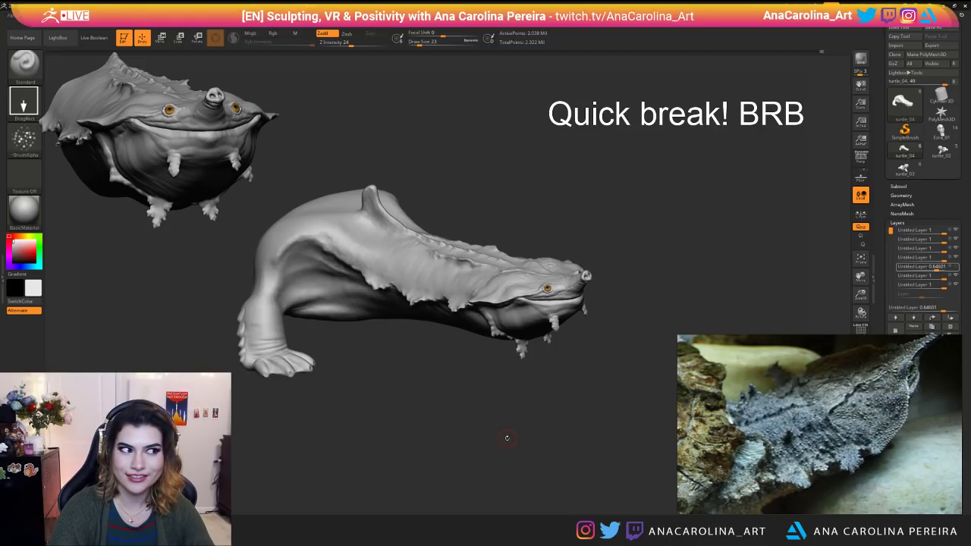
{"action": "left_click_drag", "start_coordinate": [507, 438], "coordinate": [484, 468], "text": "alt"}
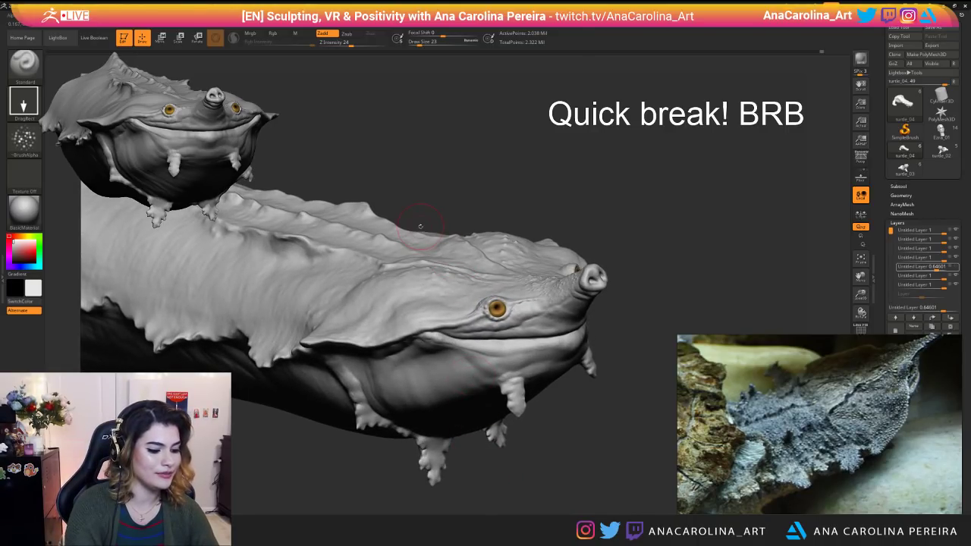
Open the Brush3DTemplate plane project without saving the changes to the turtle project.
{"action": "key", "text": "comma"}
{"action": "left_click", "coordinate": [104, 63]}
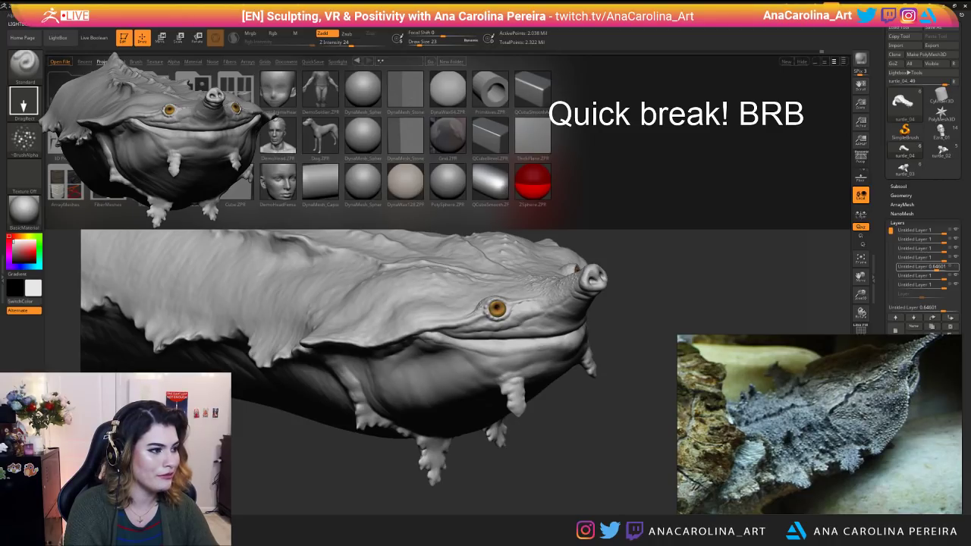
{"action": "left_click", "coordinate": [120, 62]}
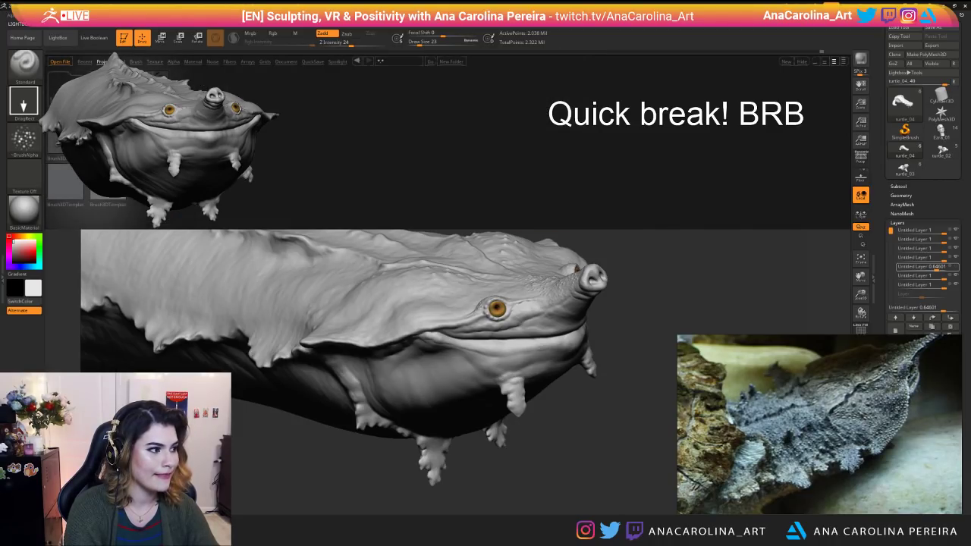
{"action": "double_click", "coordinate": [83, 72]}
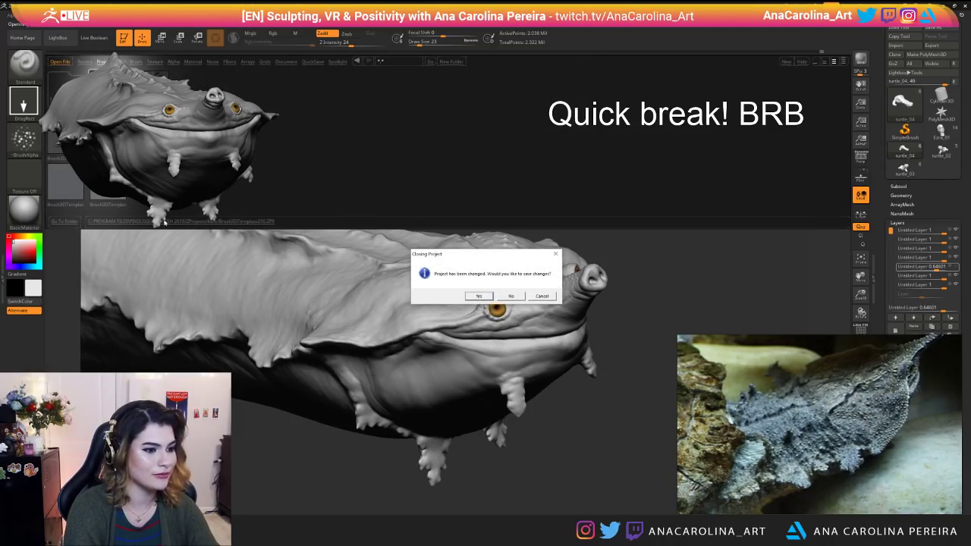
{"action": "left_click", "coordinate": [511, 296]}
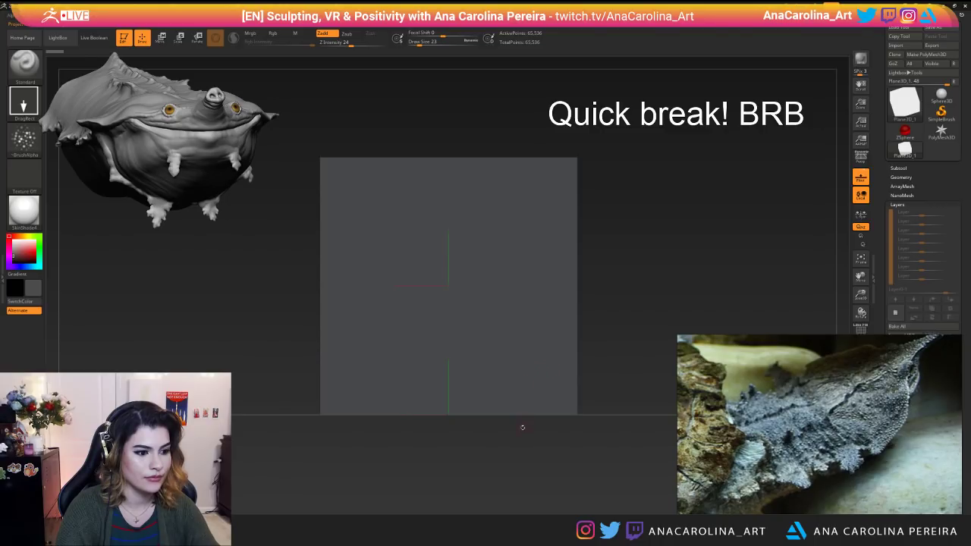
{"action": "left_click_drag", "start_coordinate": [522, 427], "coordinate": [539, 437]}
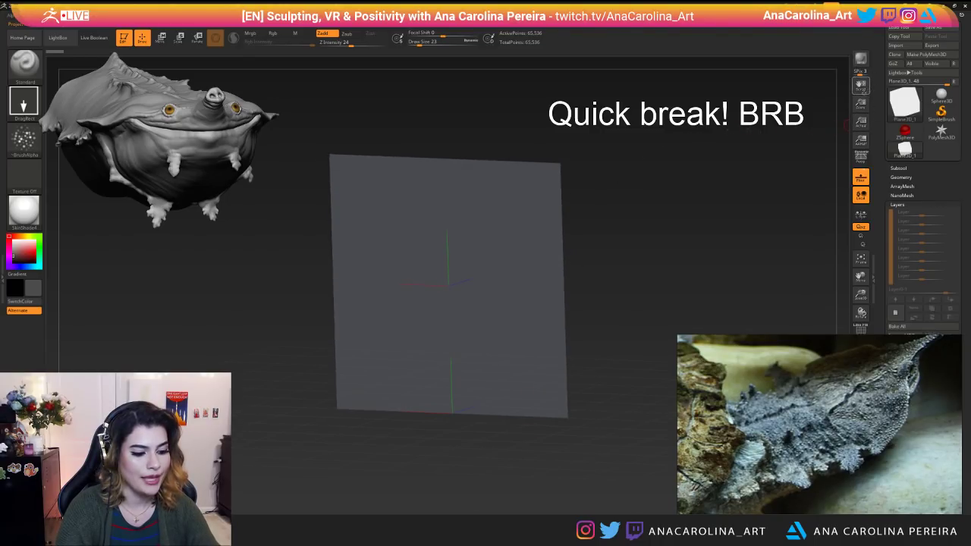
Reopen the turtle's QuickSave project without saving the template plane project.
{"action": "key", "text": "comma"}
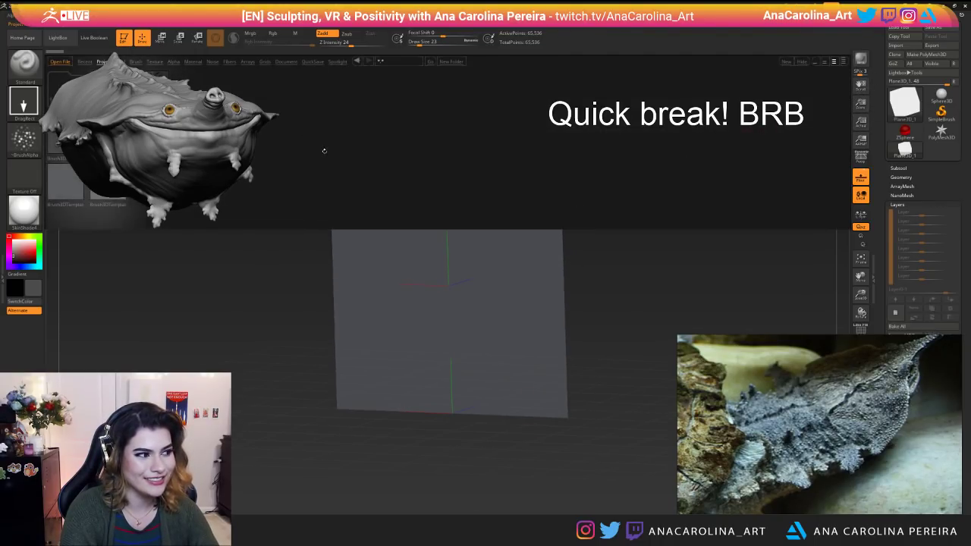
{"action": "left_click", "coordinate": [312, 61]}
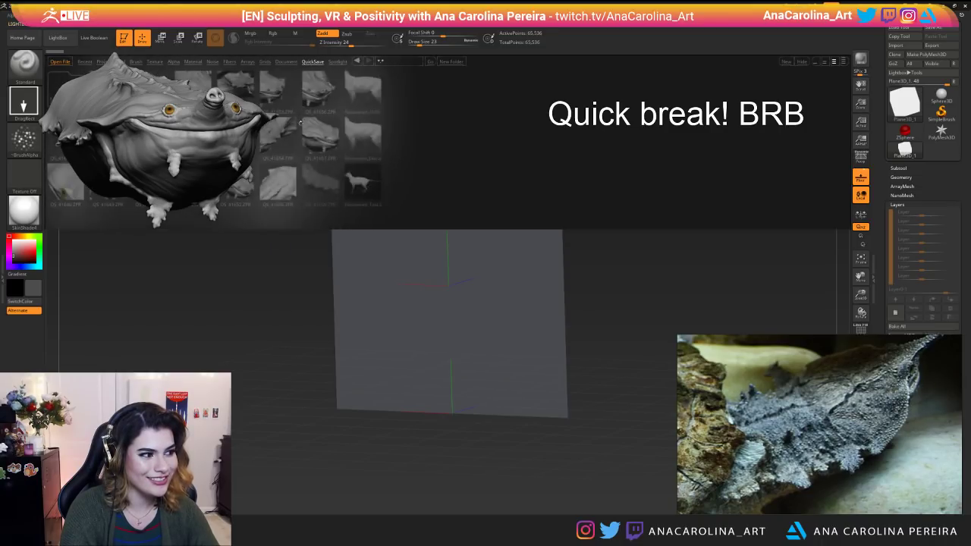
{"action": "double_click", "coordinate": [324, 179]}
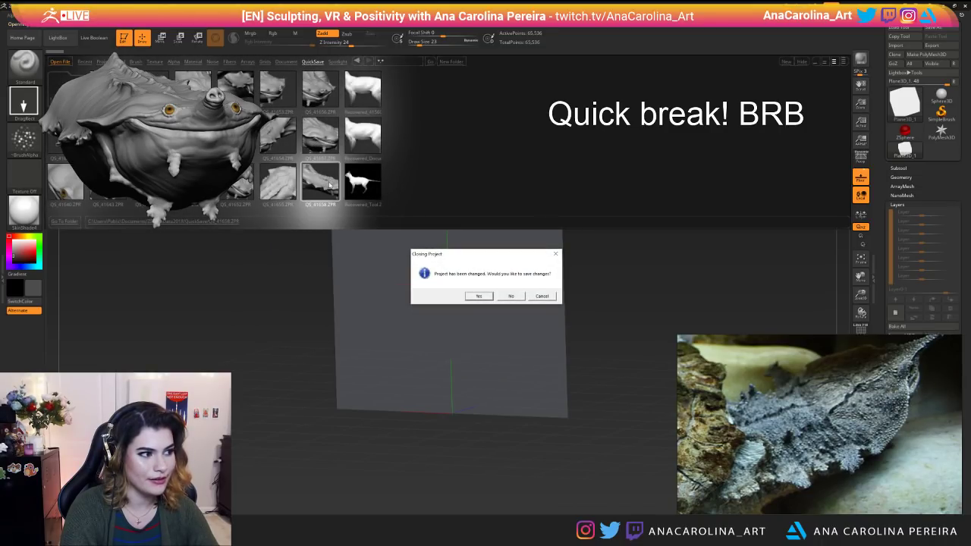
{"action": "left_click", "coordinate": [511, 295]}
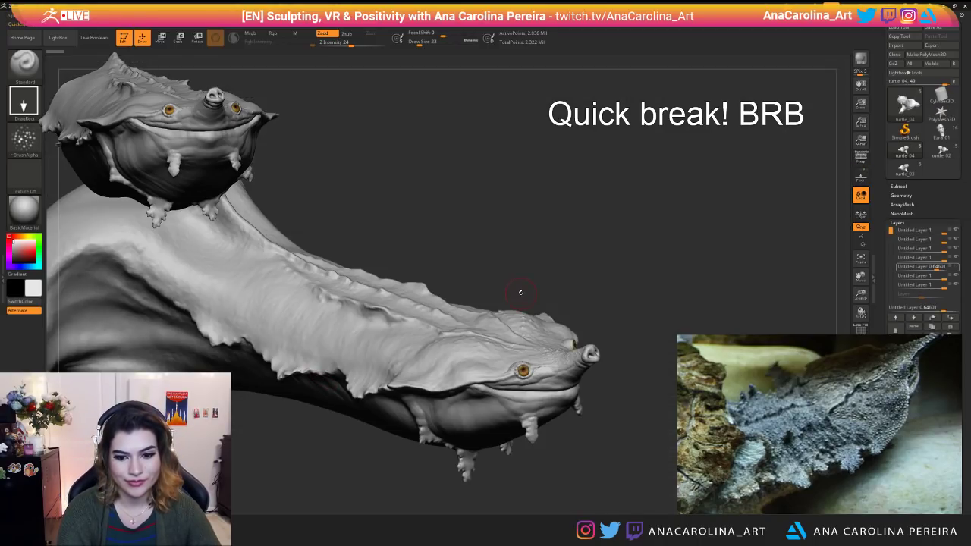
Examine the restored turtle's head, snout and neck frills from the side and three-quarter front.
{"action": "mouse_move", "coordinate": [532, 216]}
{"action": "left_mouse_down"}
{"action": "mouse_move", "coordinate": [534, 230]}
{"action": "mouse_move", "coordinate": [557, 158]}
{"action": "mouse_move", "coordinate": [602, 131]}
{"action": "mouse_move", "coordinate": [628, 155]}
{"action": "mouse_move", "coordinate": [605, 184]}
{"action": "left_mouse_up"}
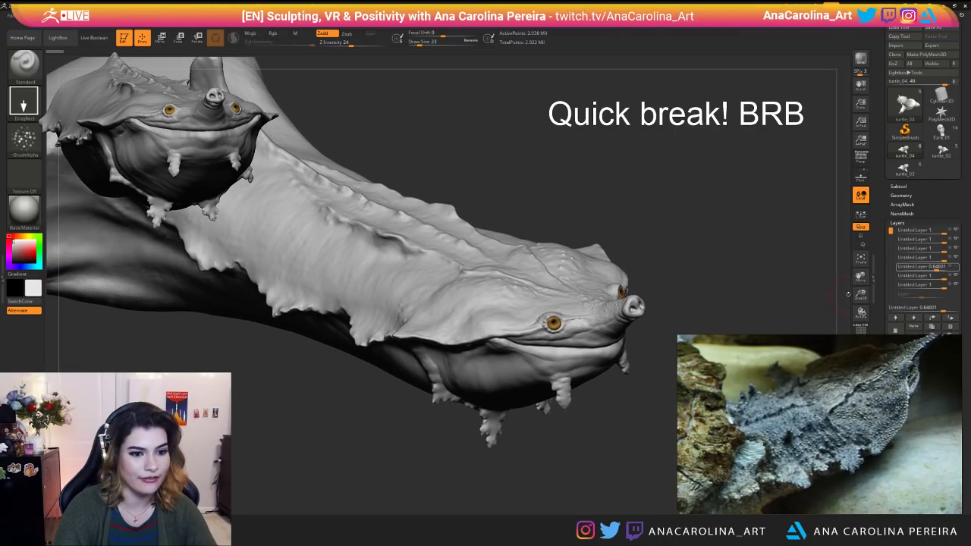
{"action": "left_click", "coordinate": [860, 326]}
{"action": "left_click", "coordinate": [860, 327]}
{"action": "mouse_move", "coordinate": [667, 303]}
{"action": "left_mouse_down"}
{"action": "mouse_move", "coordinate": [485, 318]}
{"action": "mouse_move", "coordinate": [470, 309]}
{"action": "mouse_move", "coordinate": [511, 362]}
{"action": "mouse_move", "coordinate": [531, 349]}
{"action": "mouse_move", "coordinate": [511, 367]}
{"action": "left_mouse_up"}
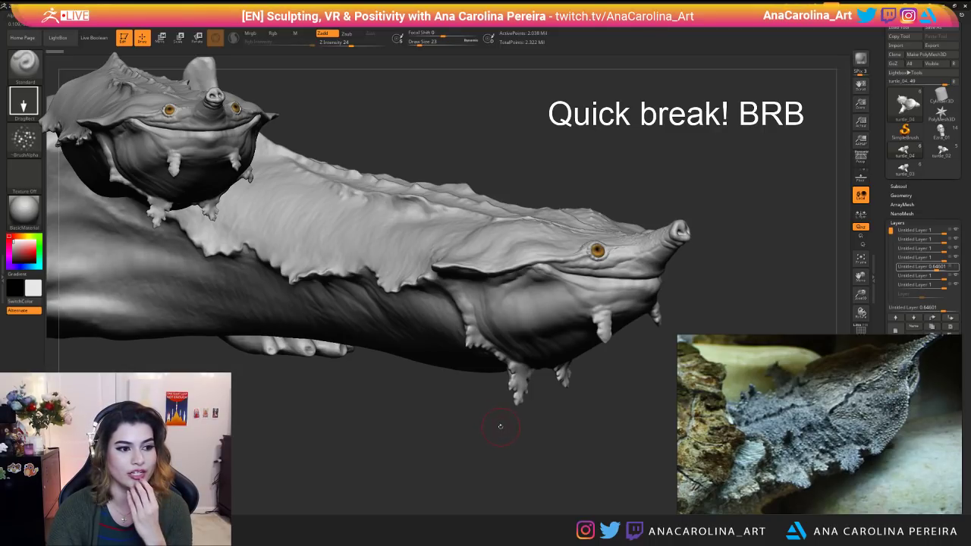
{"action": "left_click_drag", "start_coordinate": [499, 427], "coordinate": [507, 437]}
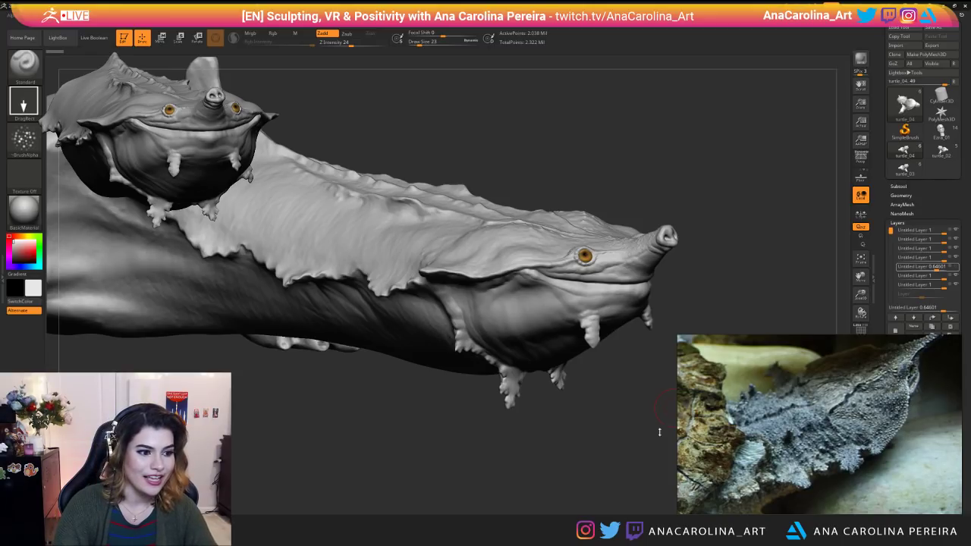
{"action": "left_click_drag", "start_coordinate": [433, 488], "coordinate": [520, 466]}
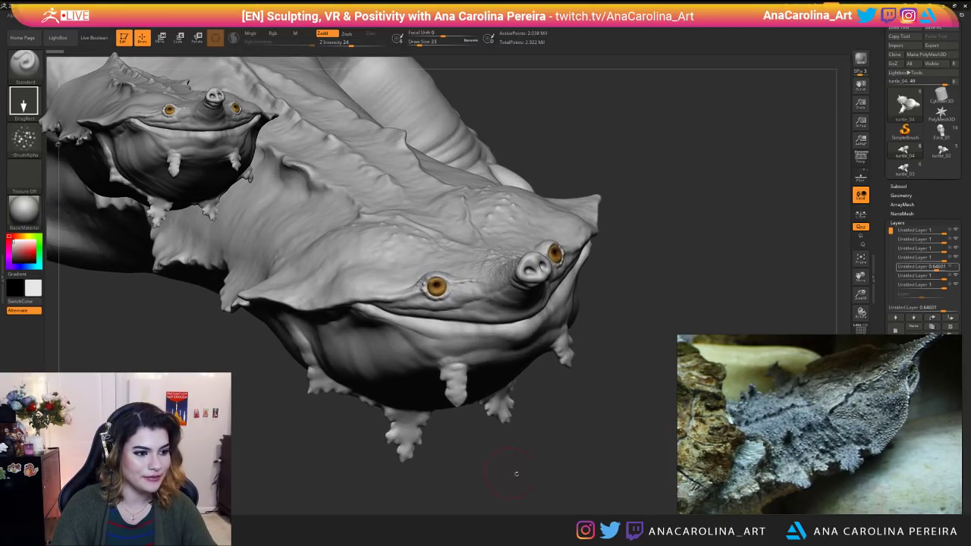
{"action": "scroll", "coordinate": [922, 228], "scroll_direction": "down", "scroll_amount": 3}
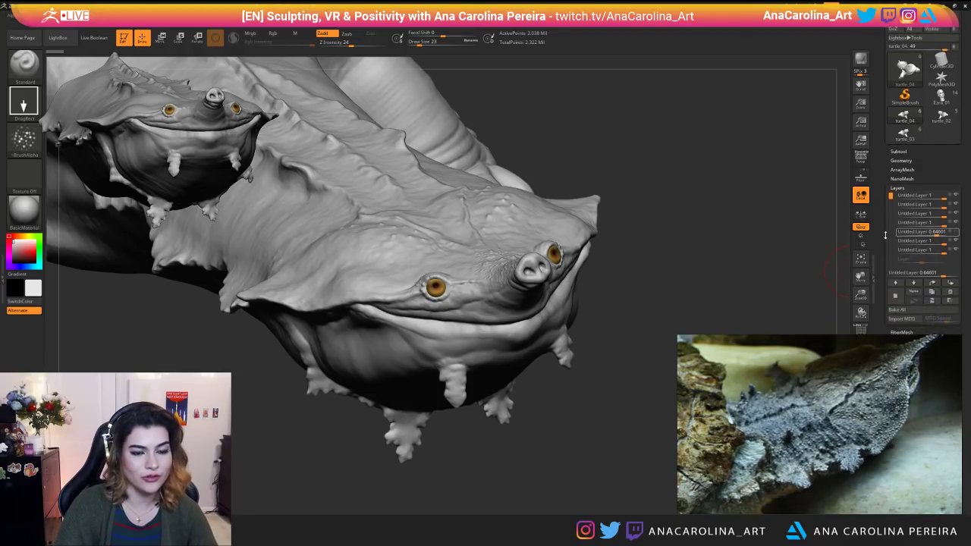
{"action": "left_click_drag", "start_coordinate": [759, 265], "coordinate": [761, 270]}
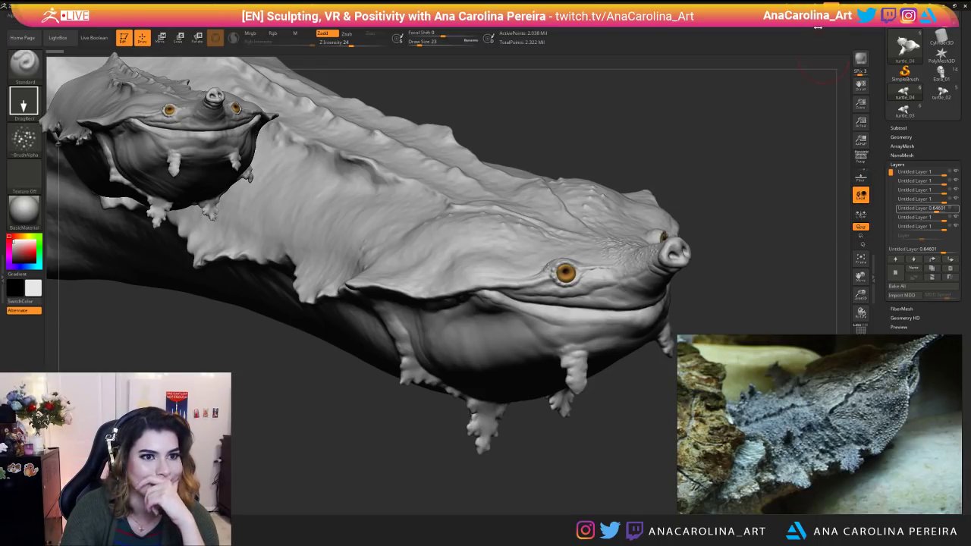
Save the turtle tool as turtle_04, overwriting the existing file.
{"action": "scroll", "coordinate": [906, 45], "scroll_direction": "up", "scroll_amount": 3}
{"action": "left_click", "coordinate": [932, 28]}
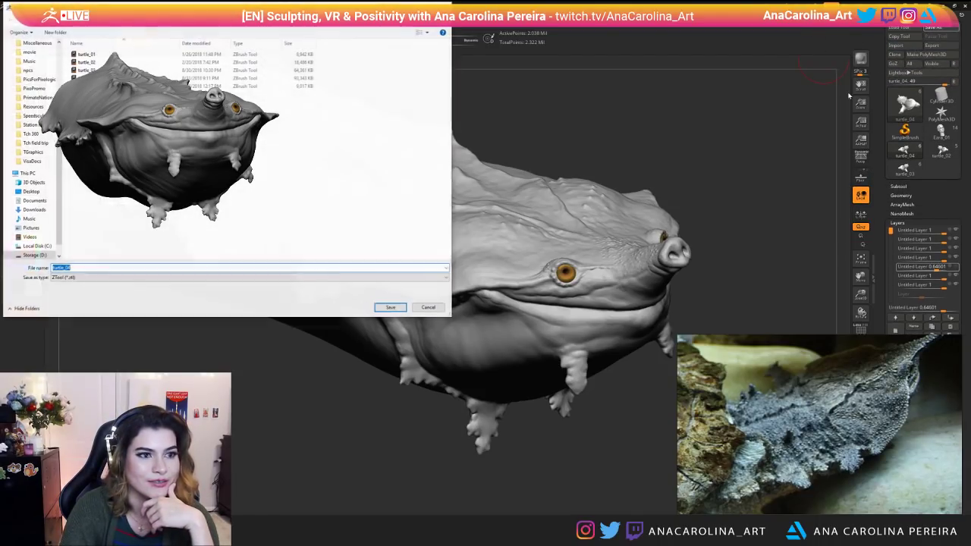
{"action": "left_click", "coordinate": [391, 307]}
{"action": "left_click", "coordinate": [507, 273]}
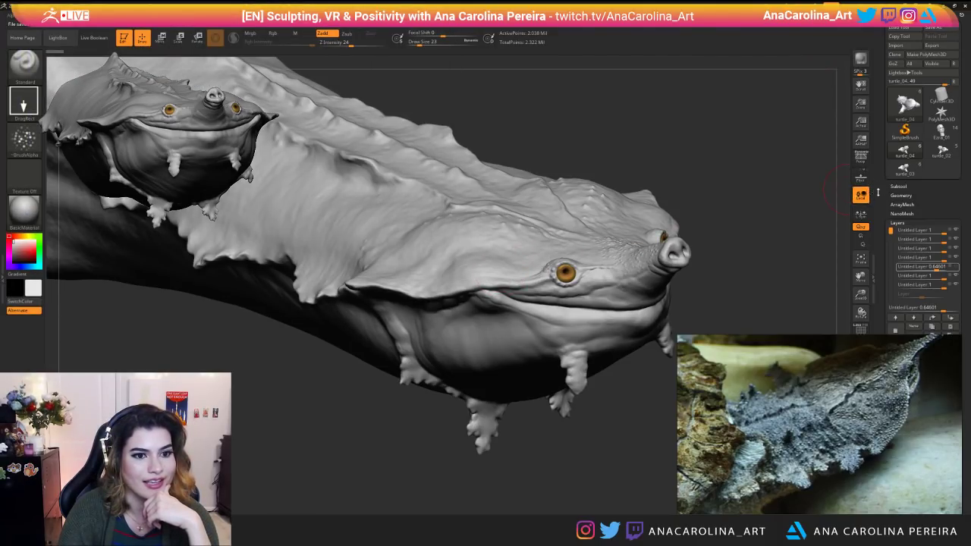
Load a Plane3D primitive as the active tool and display its polyframe.
{"action": "left_click", "coordinate": [940, 96]}
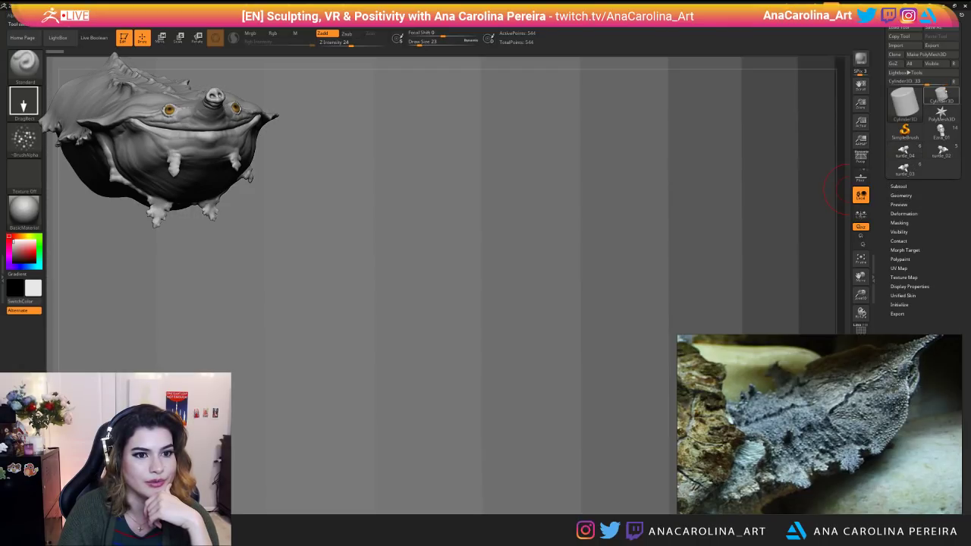
{"action": "left_click", "coordinate": [904, 100]}
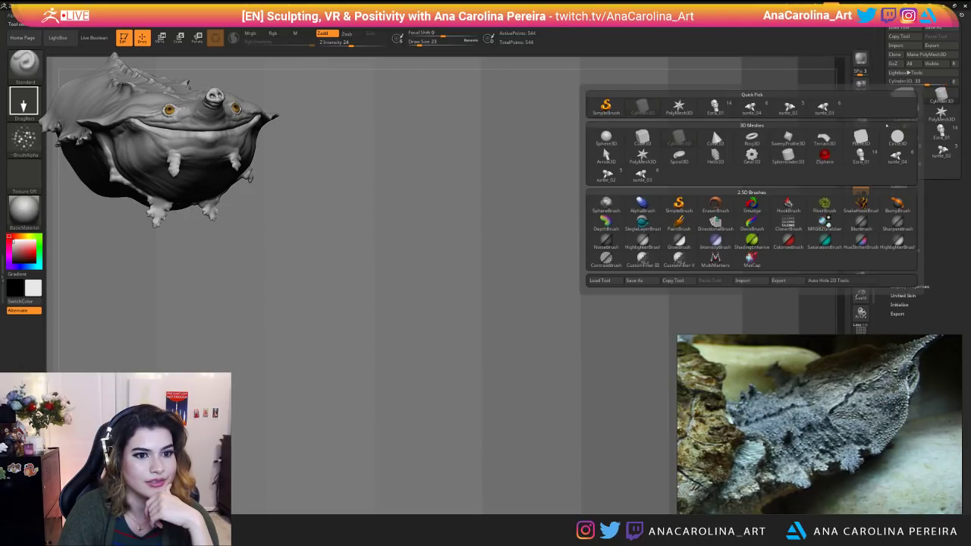
{"action": "left_click", "coordinate": [860, 138]}
{"action": "key", "text": "shift+f"}
{"action": "left_click_drag", "start_coordinate": [834, 269], "coordinate": [897, 203], "text": "alt"}
{"action": "left_click_drag", "start_coordinate": [838, 217], "coordinate": [841, 233], "text": "alt"}
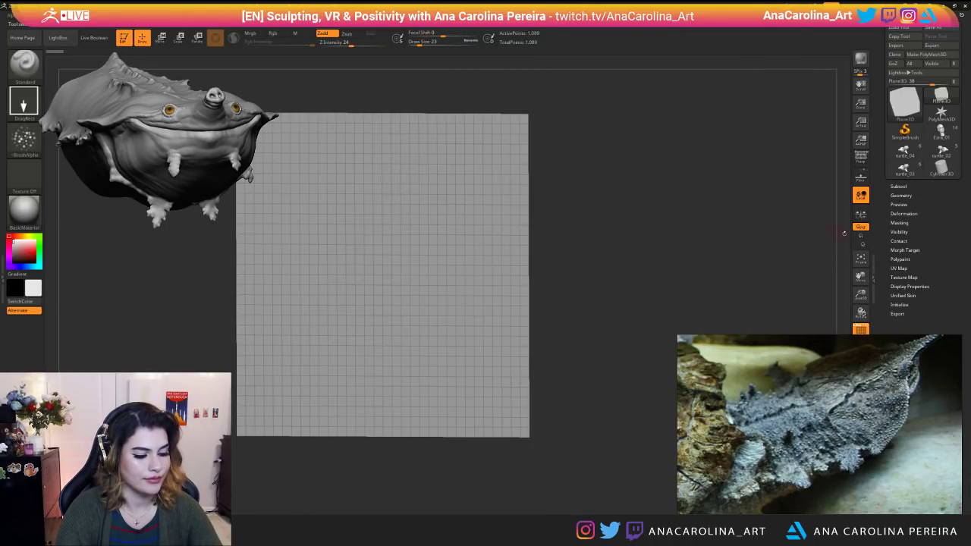
Convert the plane to a PolyMesh3D, try dividing it once and undo the subdivision.
{"action": "left_click", "coordinate": [900, 195]}
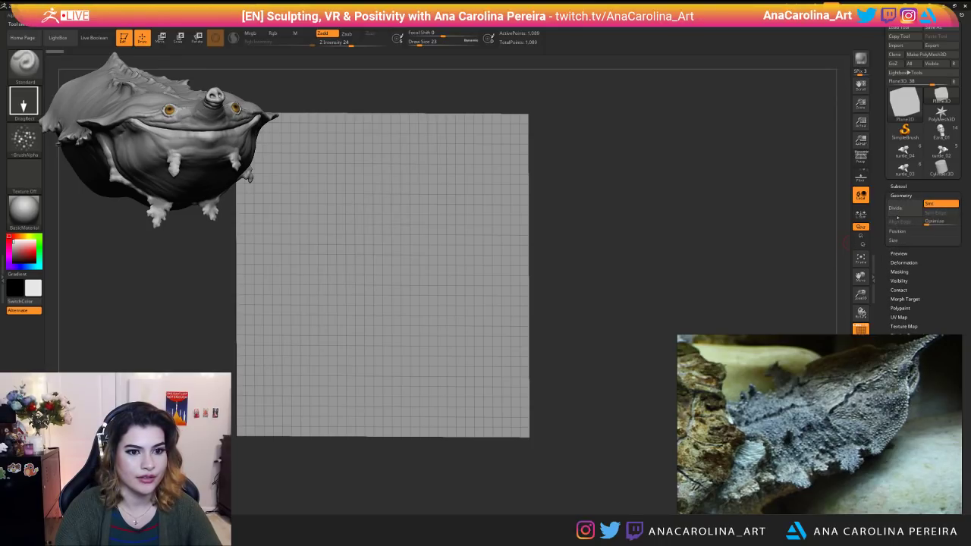
{"action": "left_click", "coordinate": [932, 54]}
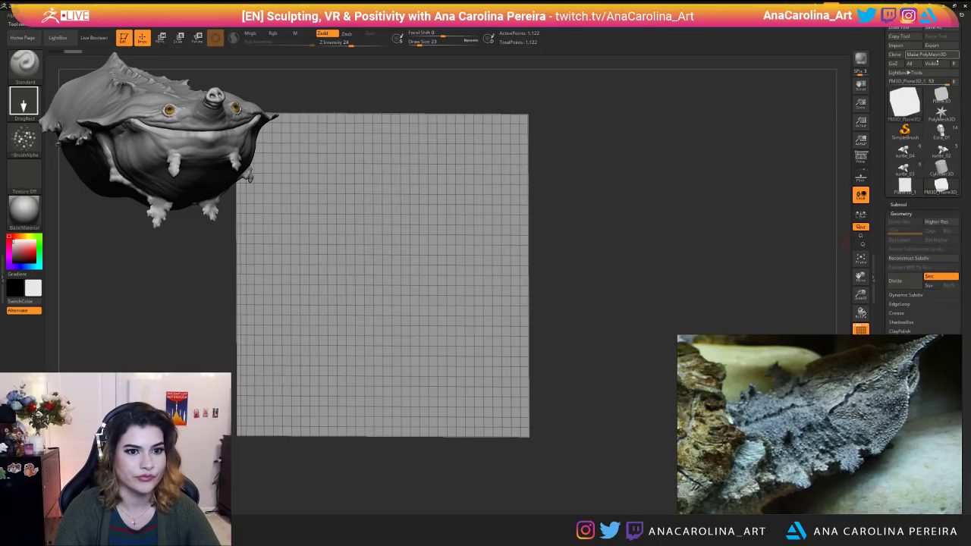
{"action": "left_click", "coordinate": [910, 282]}
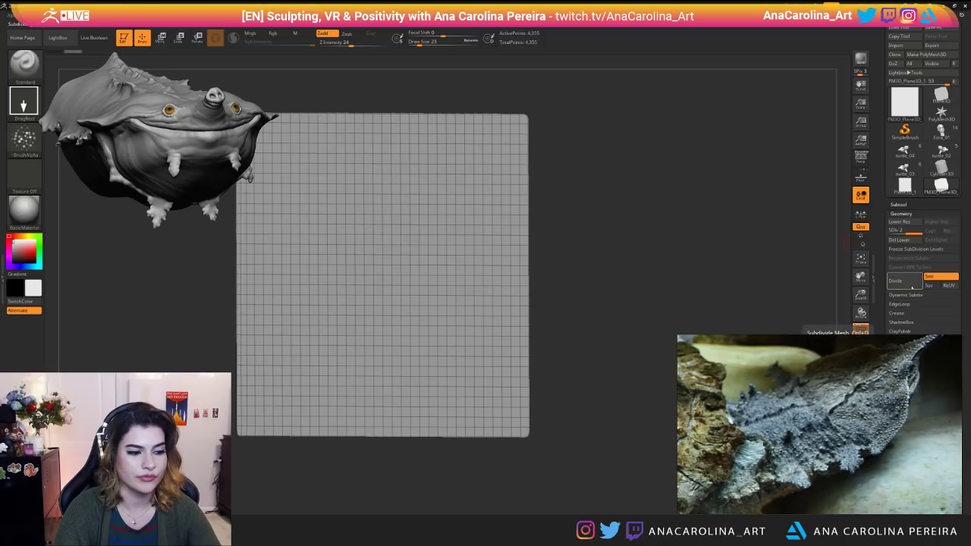
{"action": "key", "text": "ctrl+z"}
{"action": "left_click_drag", "start_coordinate": [824, 280], "coordinate": [799, 289]}
Open the Brush3DTemplate plane project without saving the current one, and set the draw size to 54.
{"action": "left_click_drag", "start_coordinate": [756, 167], "coordinate": [819, 152]}
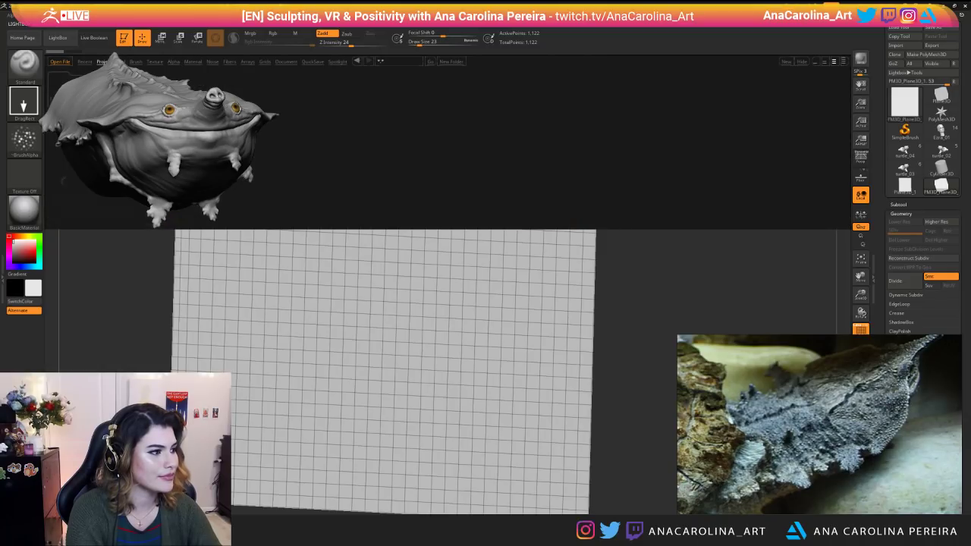
{"action": "double_click", "coordinate": [107, 89]}
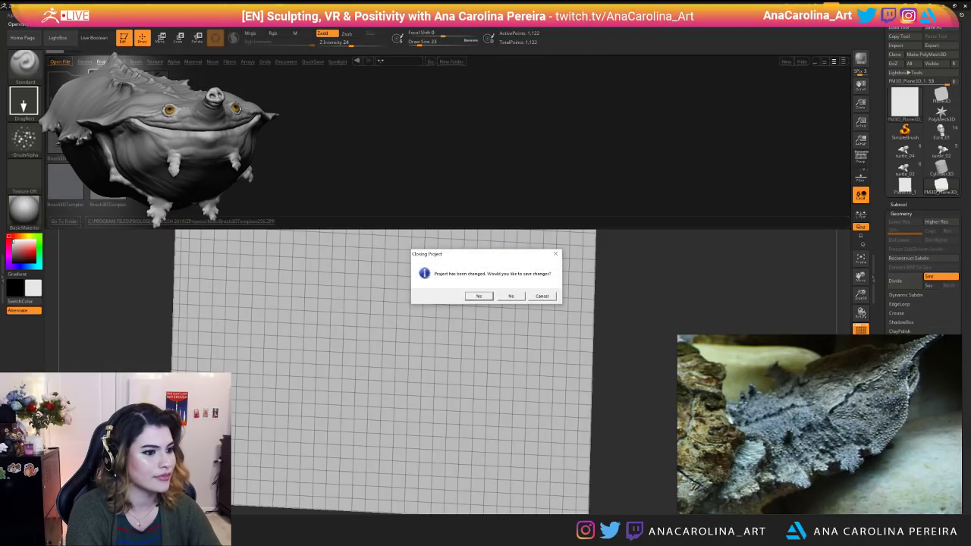
{"action": "left_click", "coordinate": [510, 298]}
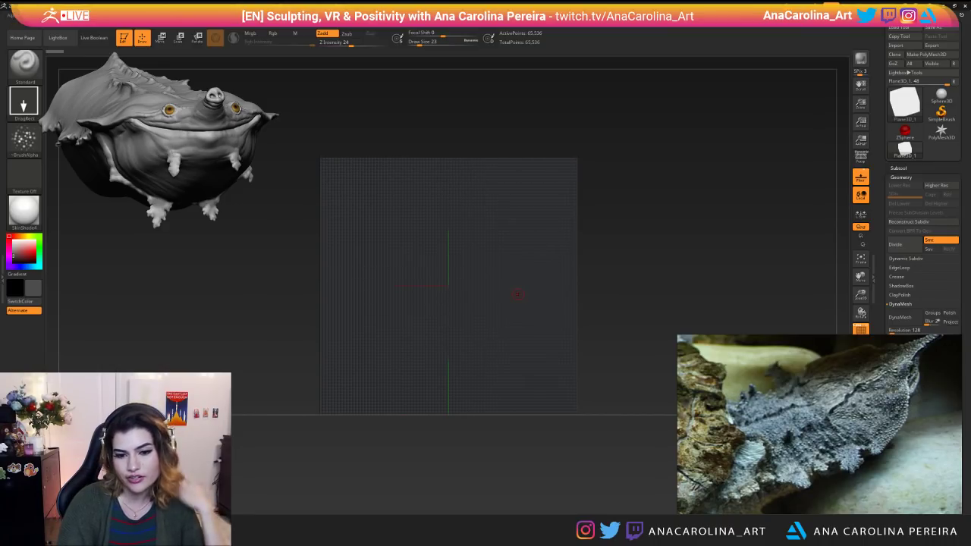
{"action": "left_click_drag", "start_coordinate": [636, 259], "coordinate": [667, 354]}
{"action": "left_click_drag", "start_coordinate": [757, 288], "coordinate": [769, 291]}
{"action": "key", "text": "space"}
{"action": "key", "text": "f"}
{"action": "key", "text": "f"}
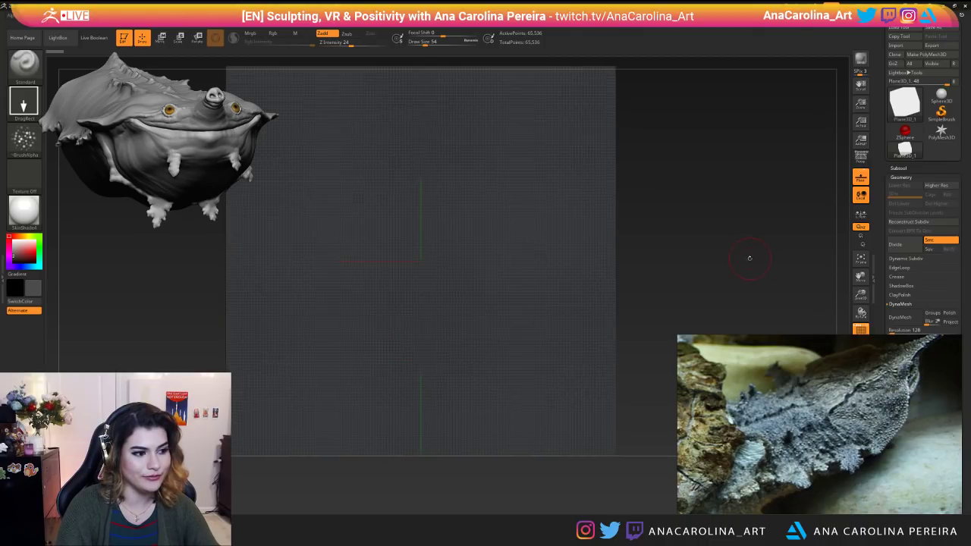
{"action": "mouse_move", "coordinate": [728, 288]}
{"action": "left_mouse_down"}
{"action": "mouse_move", "coordinate": [734, 303]}
{"action": "mouse_move", "coordinate": [747, 294]}
{"action": "mouse_move", "coordinate": [734, 288]}
{"action": "left_mouse_up"}
{"action": "mouse_move", "coordinate": [708, 228]}
{"action": "left_mouse_down", "text": "alt"}
{"action": "mouse_move", "coordinate": [718, 236]}
{"action": "mouse_move", "coordinate": [739, 223]}
{"action": "left_mouse_up", "text": "alt"}
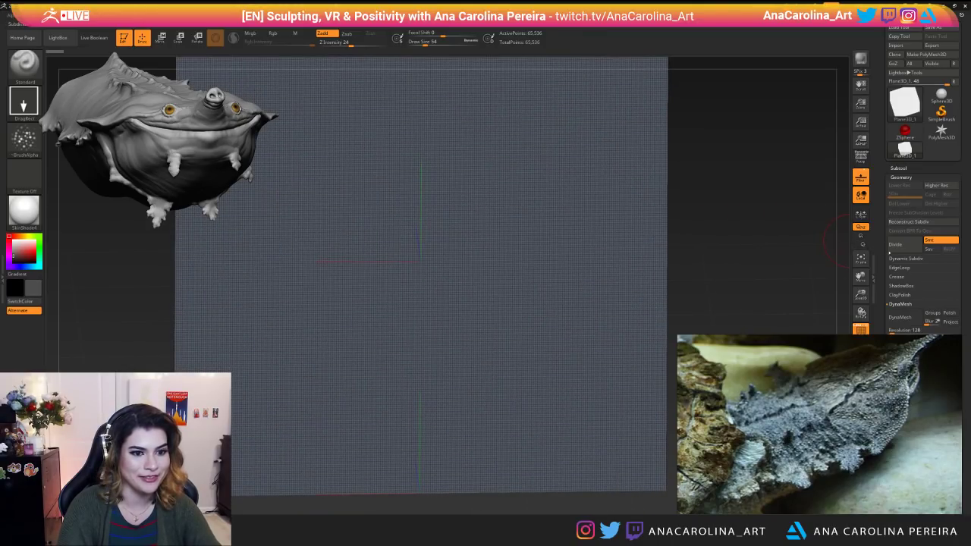
Subdivide the template plane once to SDiv 2 and turn off its polyframe display.
{"action": "left_click", "coordinate": [896, 244]}
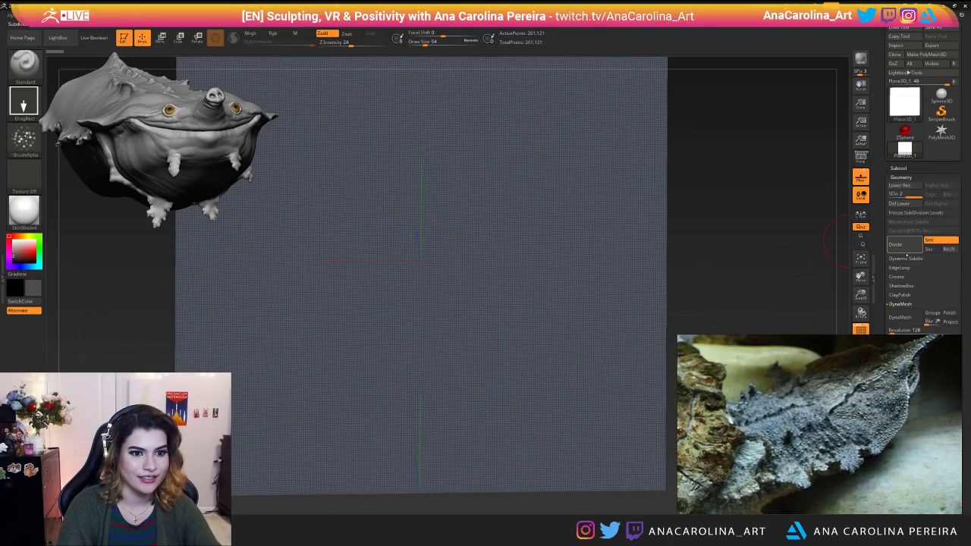
{"action": "scroll", "coordinate": [899, 246], "scroll_direction": "down", "scroll_amount": 1}
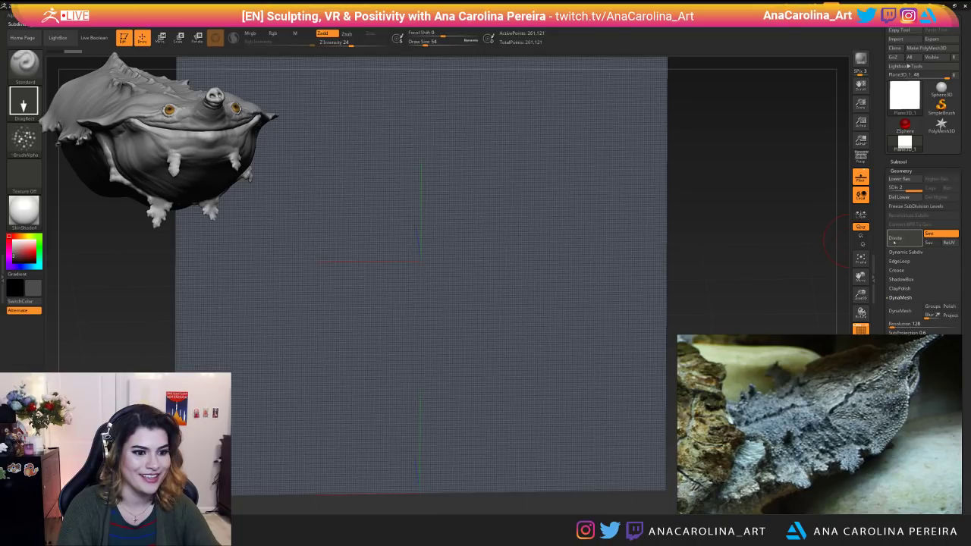
{"action": "left_click", "coordinate": [860, 329]}
Try stamping the clustered bump alpha near the middle of the template plane, and undo the stamp.
{"action": "left_click", "coordinate": [479, 222]}
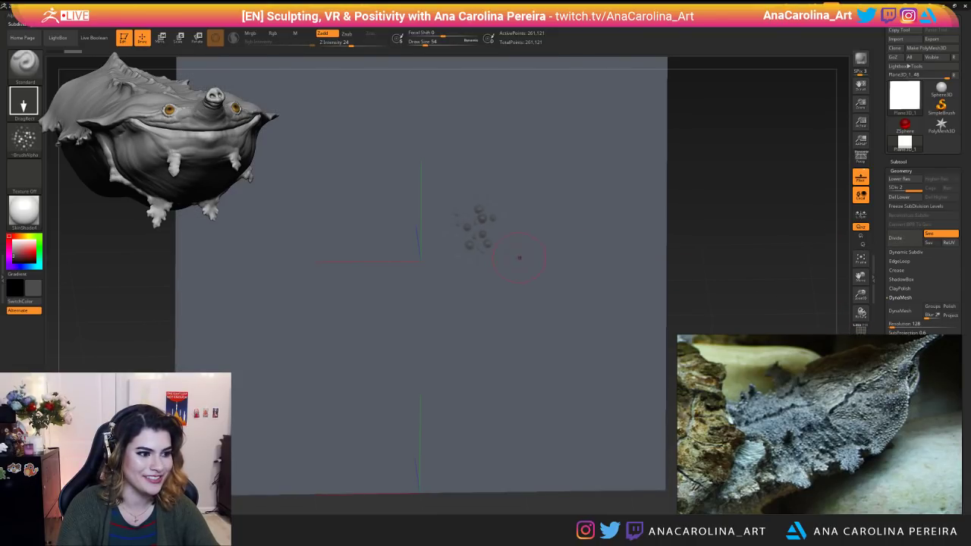
{"action": "left_click_drag", "start_coordinate": [689, 262], "coordinate": [716, 262]}
{"action": "key", "text": "ctrl+z"}
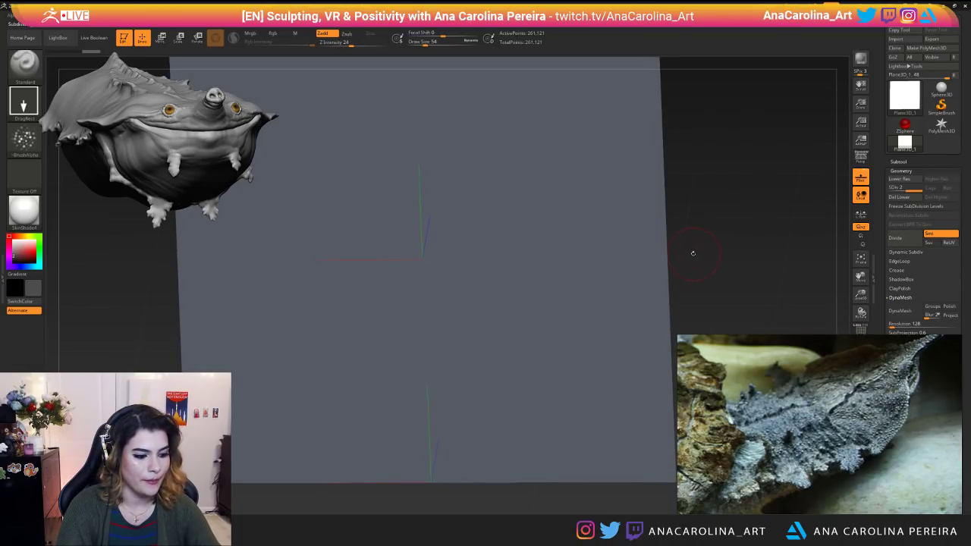
Switch to the ClayBuildup brush and hide the floor grid around the template plane.
{"action": "key", "text": "b"}
{"action": "key", "text": "c"}
{"action": "key", "text": "b"}
{"action": "mouse_move", "coordinate": [693, 265]}
{"action": "left_mouse_down"}
{"action": "mouse_move", "coordinate": [706, 266]}
{"action": "mouse_move", "coordinate": [700, 257]}
{"action": "left_mouse_up"}
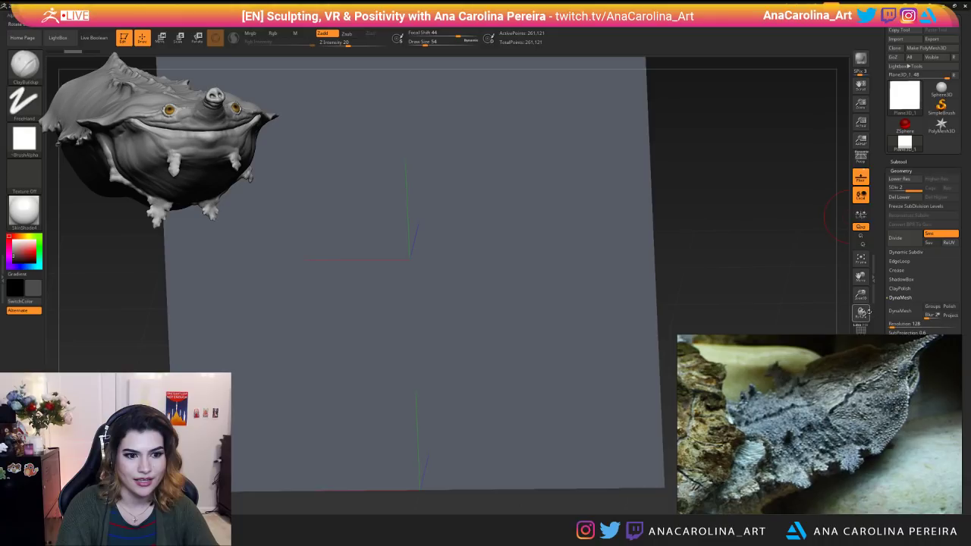
{"action": "left_click", "coordinate": [860, 177]}
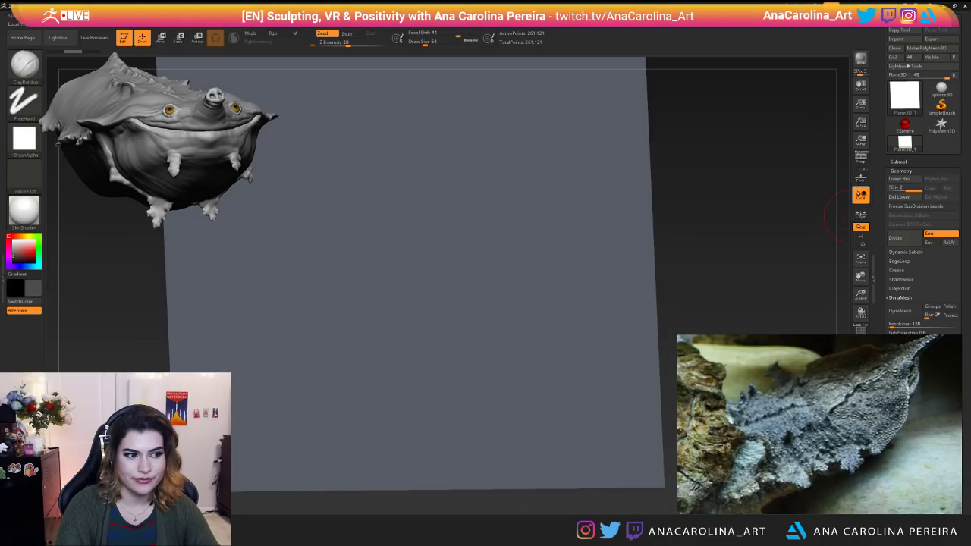
{"action": "left_click_drag", "start_coordinate": [810, 211], "coordinate": [793, 235]}
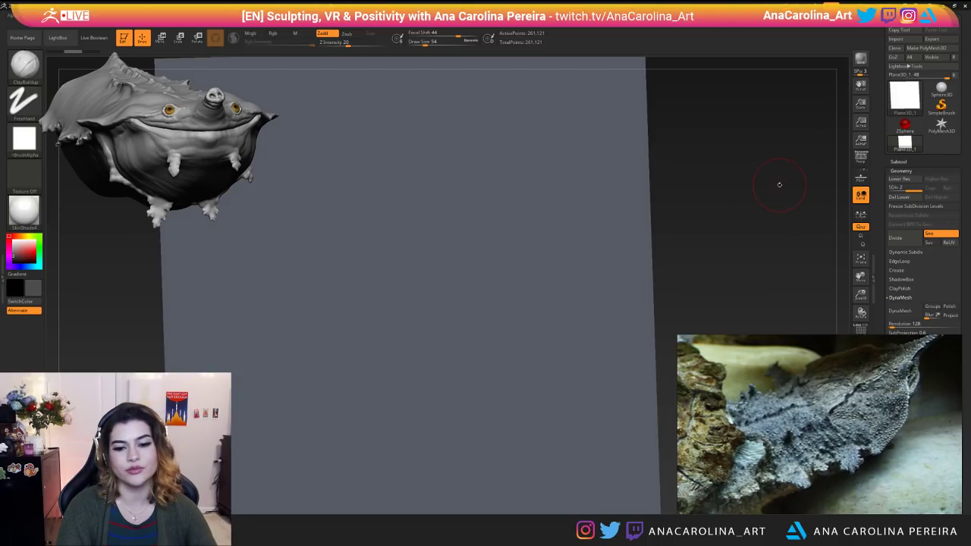
Change the template plane's display colour to near white.
{"action": "left_click_drag", "start_coordinate": [776, 101], "coordinate": [750, 220], "text": "shift"}
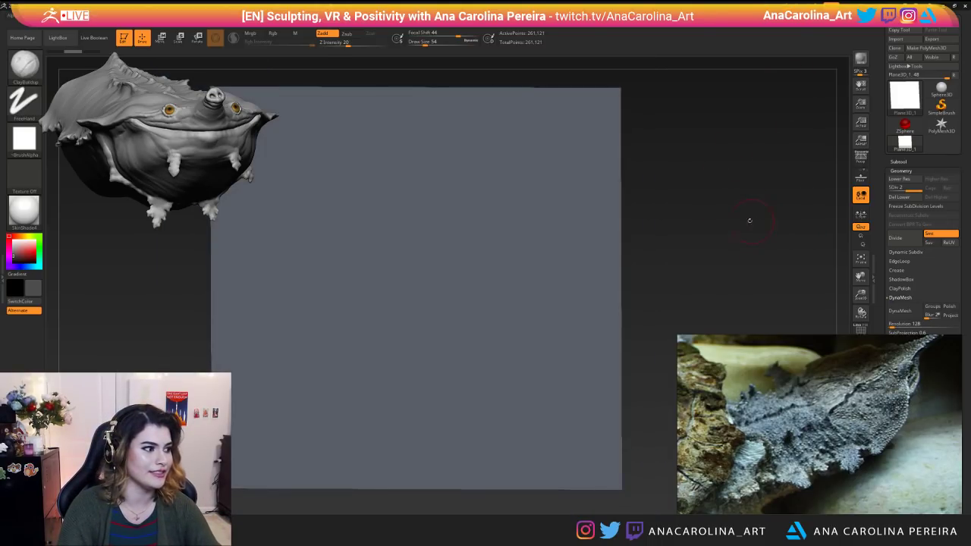
{"action": "left_click", "coordinate": [38, 286]}
{"action": "left_click", "coordinate": [22, 236]}
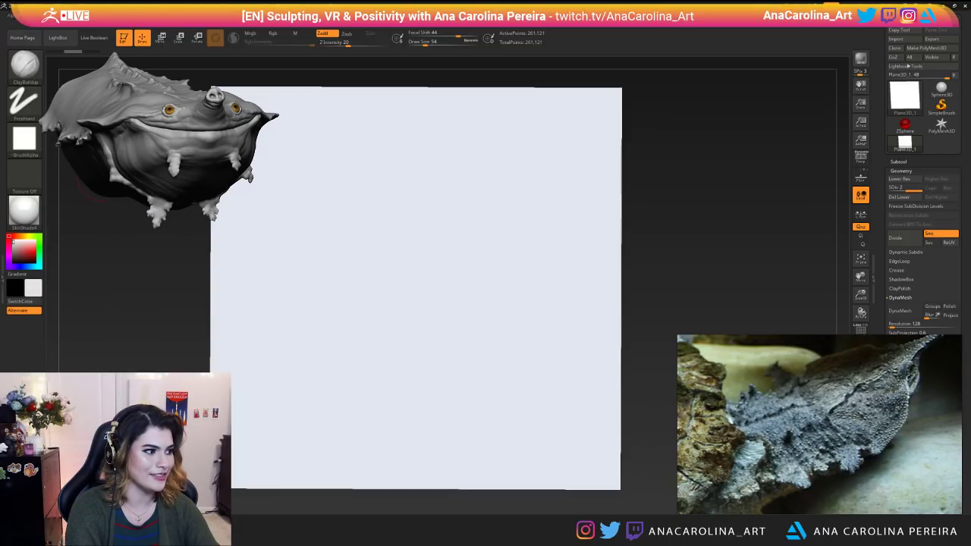
{"action": "mouse_move", "coordinate": [682, 250]}
{"action": "left_mouse_down", "text": "alt"}
{"action": "mouse_move", "coordinate": [675, 231]}
{"action": "mouse_move", "coordinate": [685, 234]}
{"action": "left_mouse_up", "text": "alt"}
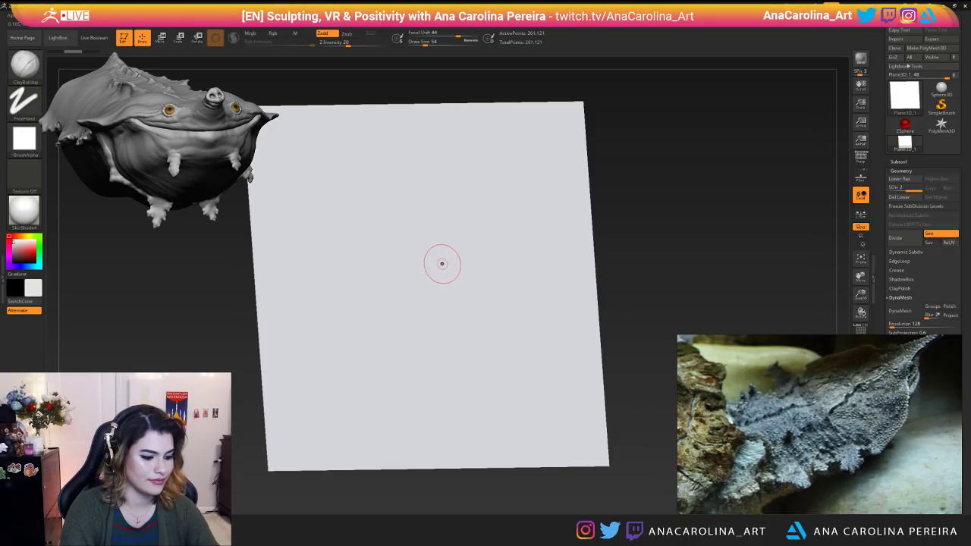
Try the Chisel3D brush and replace it with the ChiselCreature brush.
{"action": "key", "text": "b"}
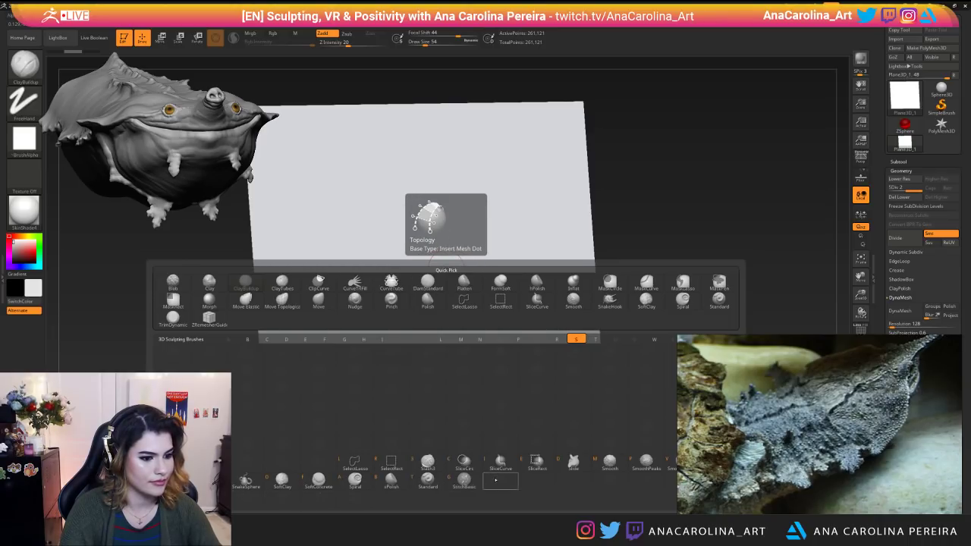
{"action": "key", "text": "b"}
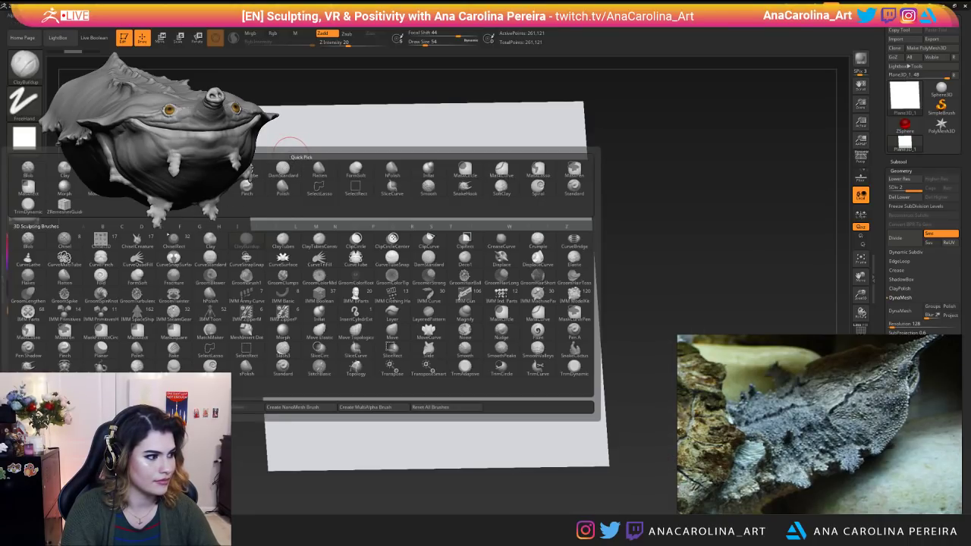
{"action": "left_click", "coordinate": [107, 245]}
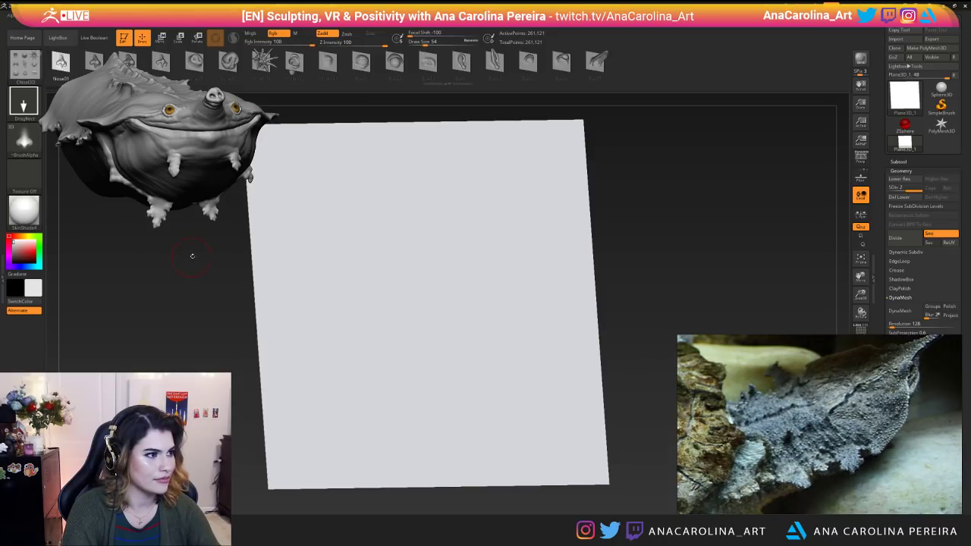
{"action": "key", "text": "b"}
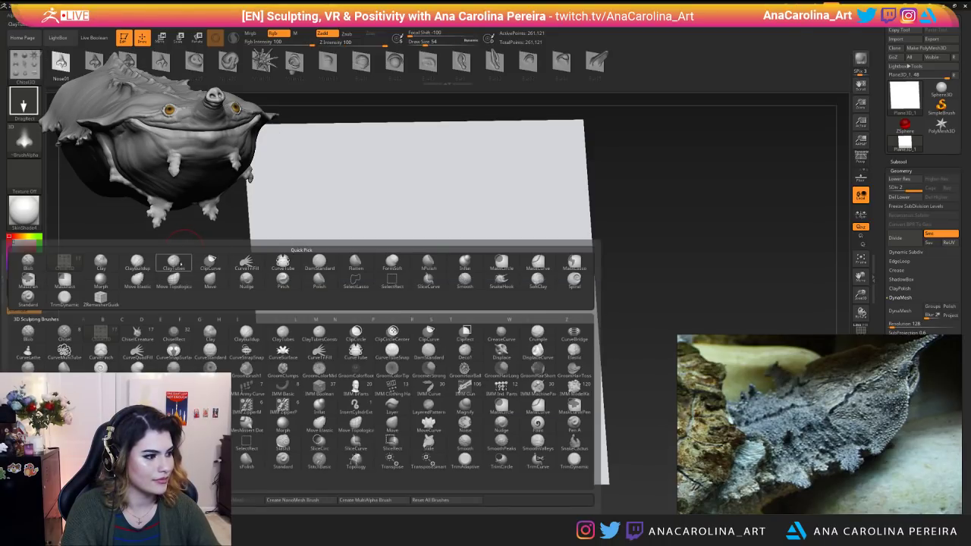
{"action": "left_click", "coordinate": [148, 334]}
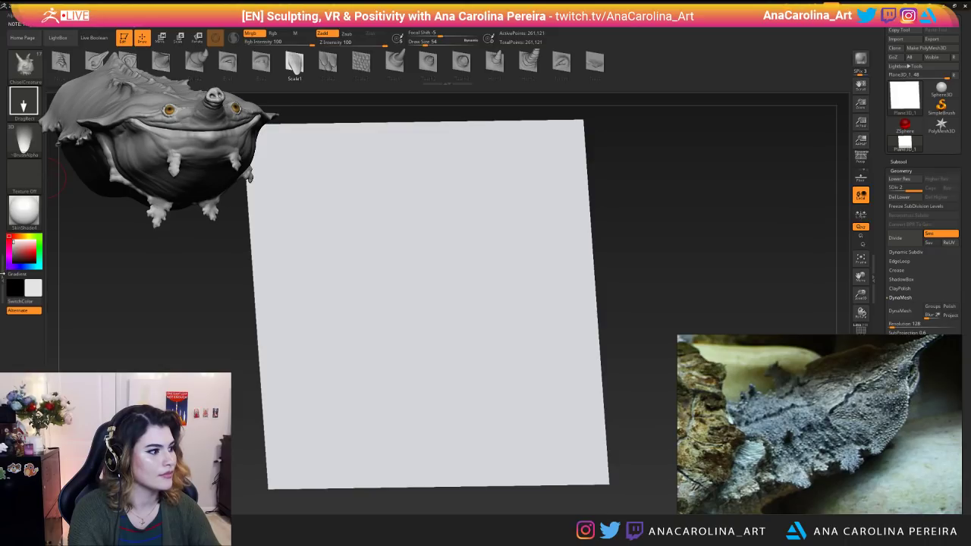
Expand the side tray to show the brush palette beside the canvas.
{"action": "left_click", "coordinate": [3, 279]}
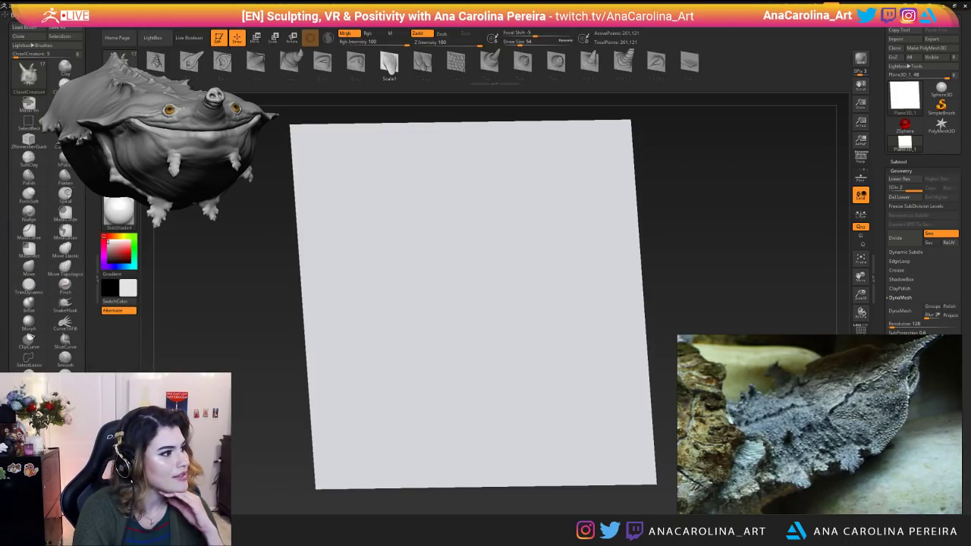
{"action": "left_click", "coordinate": [30, 74]}
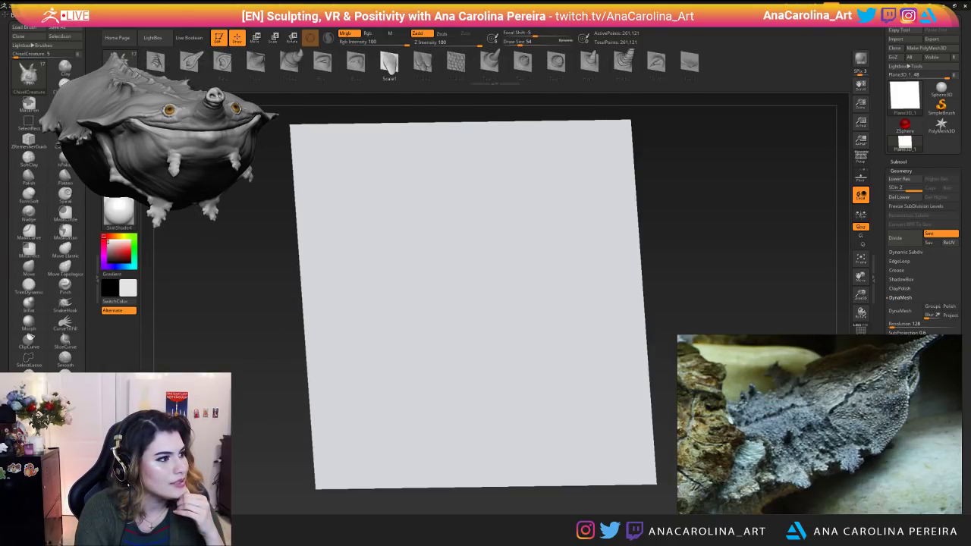
{"action": "mouse_move", "coordinate": [728, 250]}
{"action": "left_mouse_down"}
{"action": "mouse_move", "coordinate": [758, 256]}
{"action": "mouse_move", "coordinate": [747, 247]}
{"action": "left_mouse_up"}
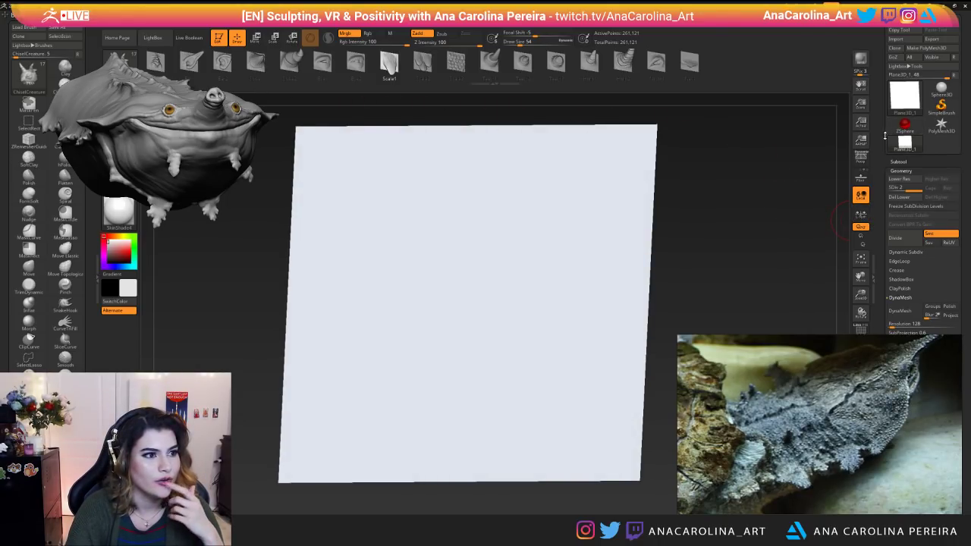
Switch back to the Chisel3D brush and tilt the template plane for a test.
{"action": "key", "text": "b"}
{"action": "key", "text": "Escape"}
{"action": "key", "text": "b"}
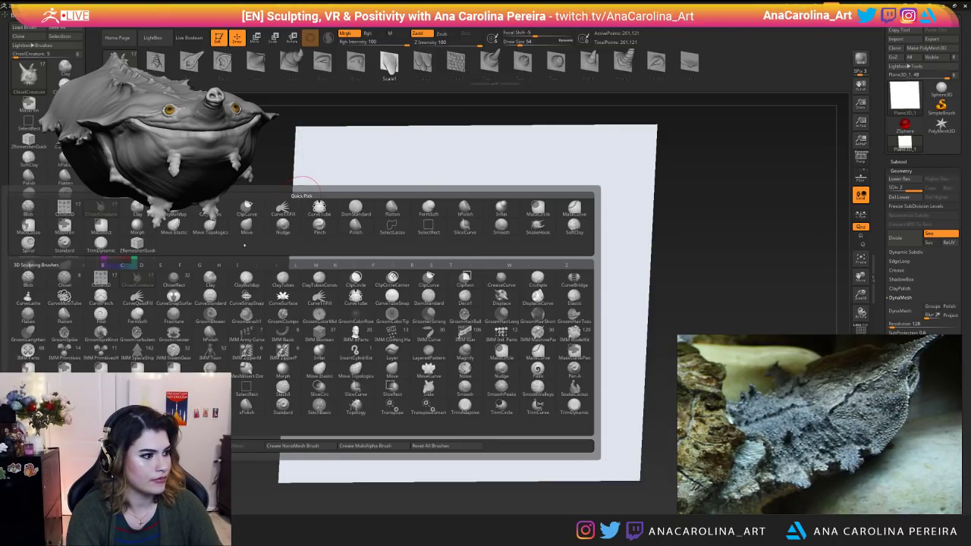
{"action": "key", "text": "3"}
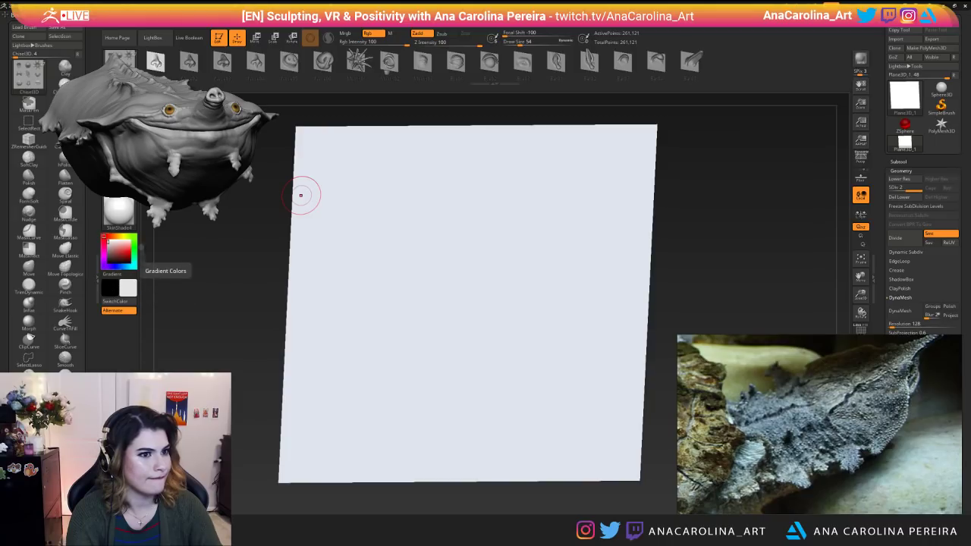
{"action": "key", "text": "shift+d"}
{"action": "left_click_drag", "start_coordinate": [247, 189], "coordinate": [273, 203]}
{"action": "key", "text": "d"}
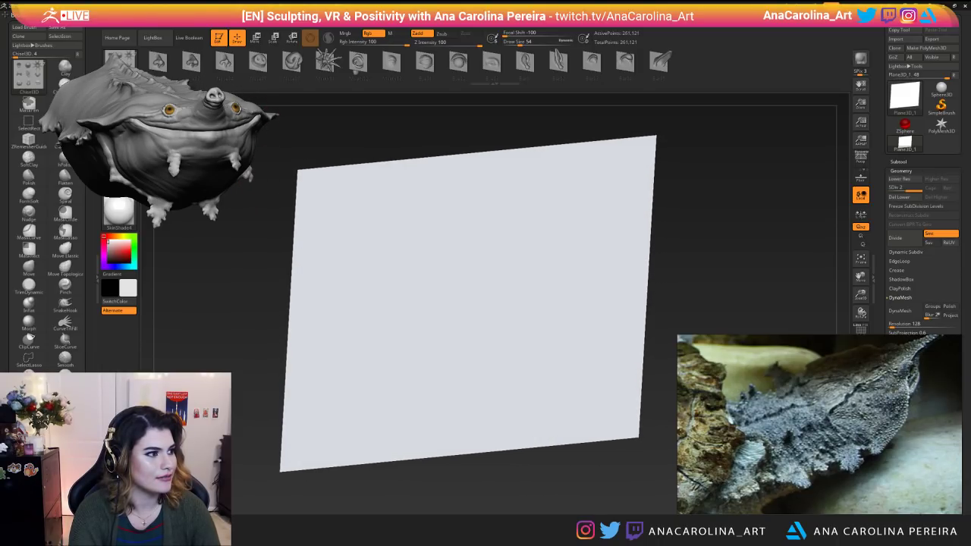
Switch to the Chisel brush with its second shape, try marking the plane near its middle, and undo the marks.
{"action": "key", "text": "b"}
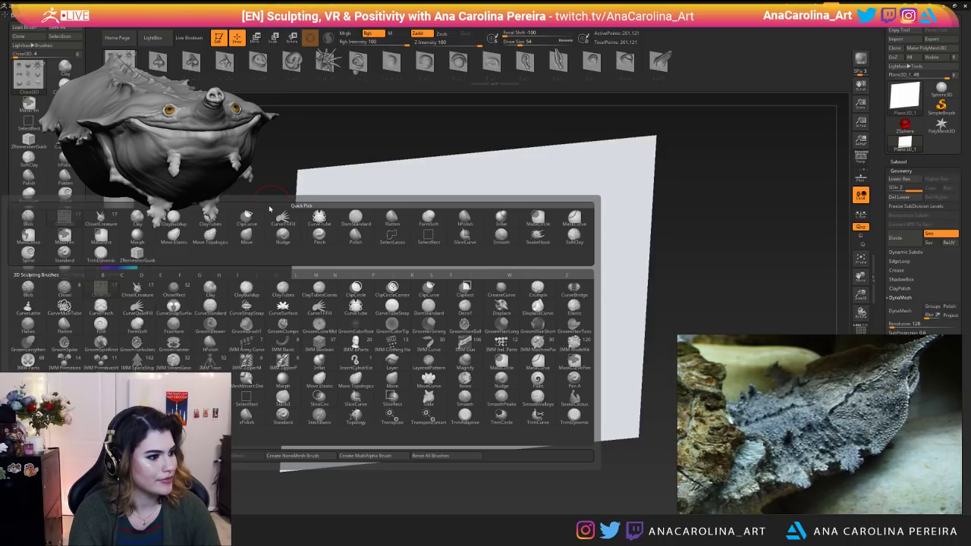
{"action": "left_click", "coordinate": [64, 287]}
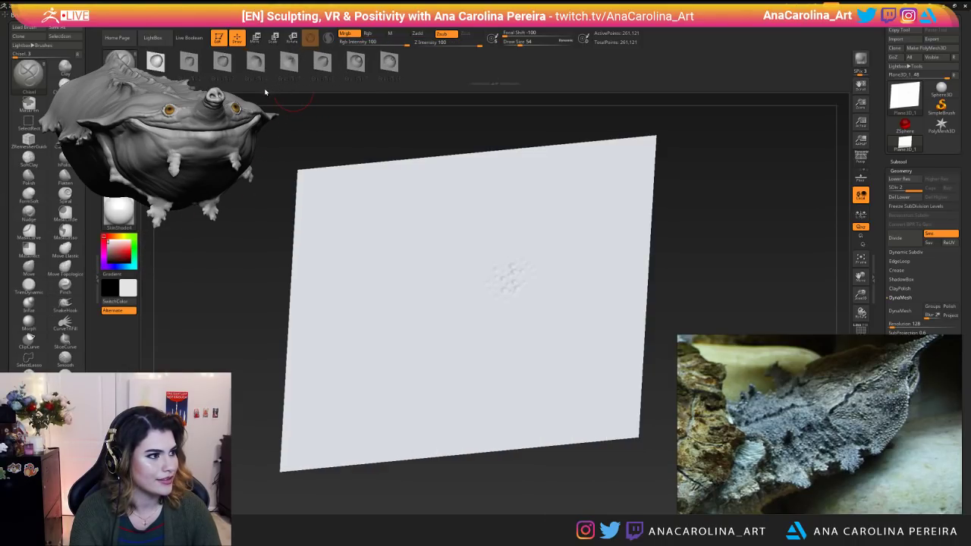
{"action": "left_click_drag", "start_coordinate": [494, 265], "coordinate": [520, 305]}
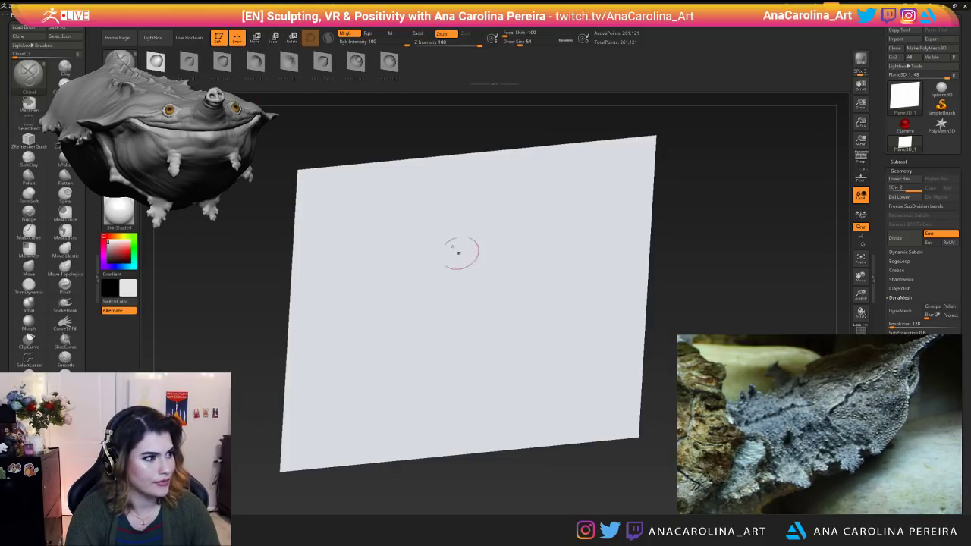
{"action": "left_click", "coordinate": [157, 62]}
{"action": "left_click_drag", "start_coordinate": [485, 251], "coordinate": [506, 323]}
{"action": "key", "text": "ctrl+z"}
Change the Chisel brush's stroke type, try stamping a small round dent near the plane's middle, and undo it.
{"action": "key", "text": "space"}
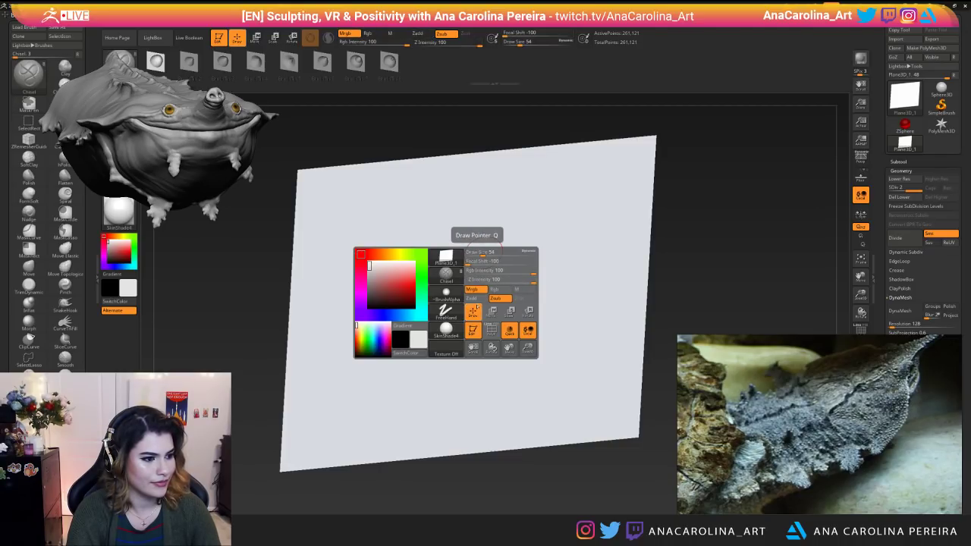
{"action": "left_click", "coordinate": [447, 311]}
{"action": "left_click", "coordinate": [490, 323]}
{"action": "left_click_drag", "start_coordinate": [473, 281], "coordinate": [472, 271]}
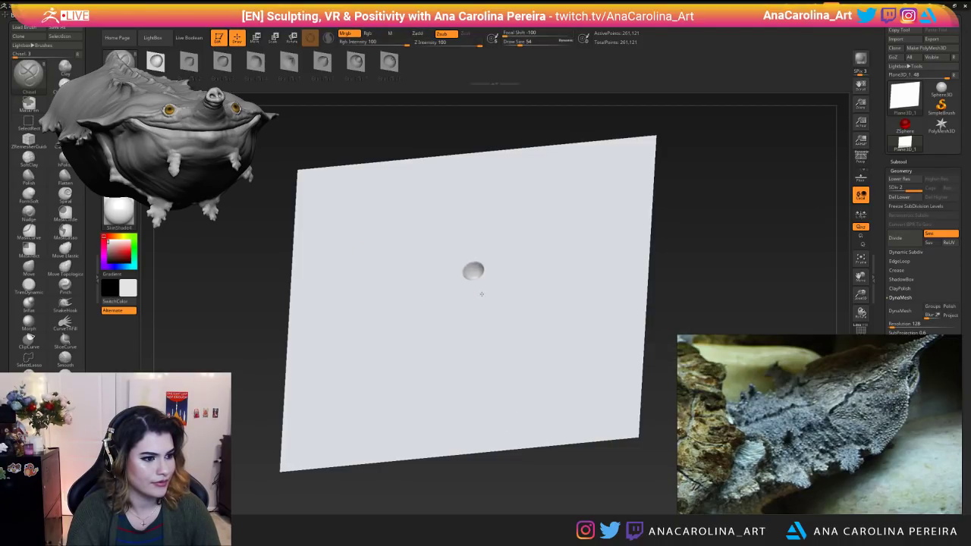
{"action": "mouse_move", "coordinate": [683, 307]}
{"action": "left_mouse_down"}
{"action": "mouse_move", "coordinate": [662, 325]}
{"action": "mouse_move", "coordinate": [561, 322]}
{"action": "mouse_move", "coordinate": [629, 315]}
{"action": "mouse_move", "coordinate": [569, 311]}
{"action": "mouse_move", "coordinate": [478, 250]}
{"action": "left_mouse_up"}
{"action": "key", "text": "ctrl+z"}
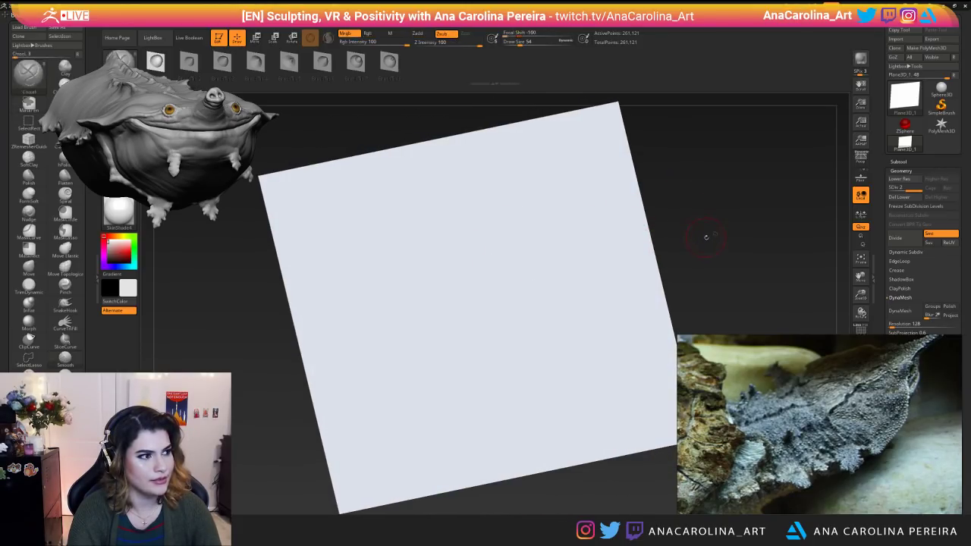
Try another Chisel dent on the plane, undo it, and switch the brush to additive sculpting (Zadd).
{"action": "left_click", "coordinate": [518, 273]}
{"action": "left_click_drag", "start_coordinate": [690, 210], "coordinate": [680, 258]}
{"action": "key", "text": "ctrl+z"}
{"action": "key", "text": "ctrl+z"}
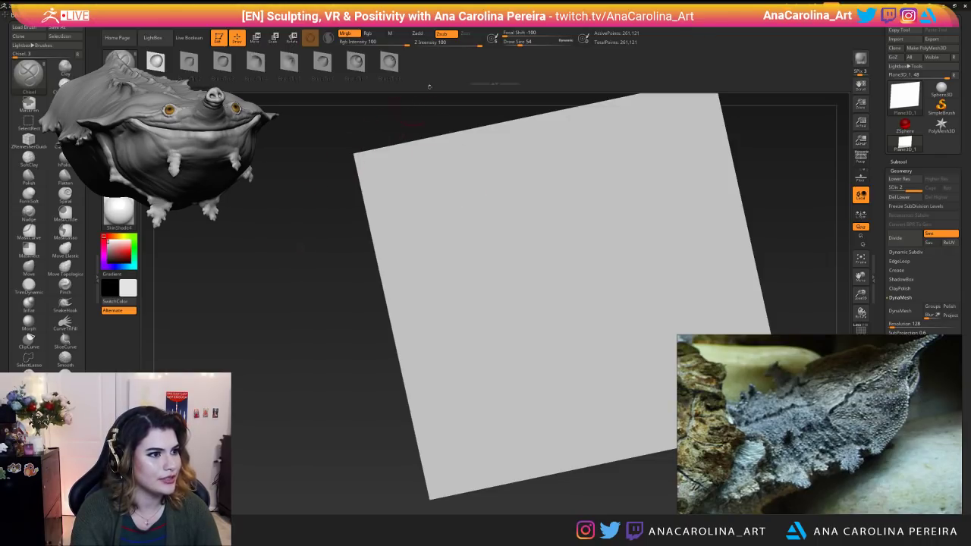
{"action": "left_click_drag", "start_coordinate": [321, 250], "coordinate": [268, 264]}
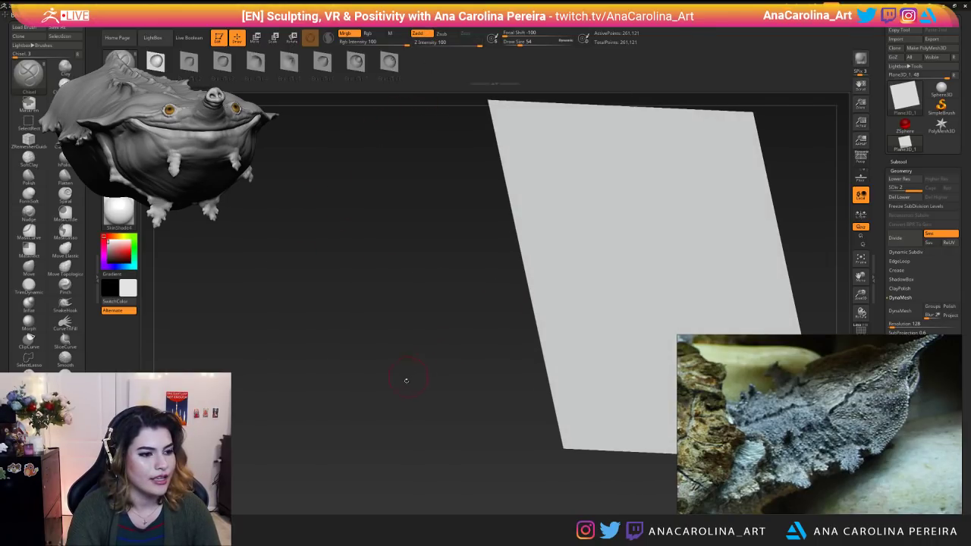
Try stamping raised round bumps near the middle of the plane with the Chisel brush, undoing each one.
{"action": "key", "text": "f"}
{"action": "mouse_move", "coordinate": [522, 283]}
{"action": "left_mouse_down"}
{"action": "mouse_move", "coordinate": [548, 288]}
{"action": "mouse_move", "coordinate": [545, 311]}
{"action": "left_mouse_up"}
{"action": "mouse_move", "coordinate": [694, 282]}
{"action": "left_mouse_down"}
{"action": "mouse_move", "coordinate": [643, 261]}
{"action": "mouse_move", "coordinate": [683, 250]}
{"action": "left_mouse_up"}
{"action": "key", "text": "ctrl+z"}
{"action": "key", "text": "ctrl+z"}
{"action": "key", "text": "ctrl+z"}
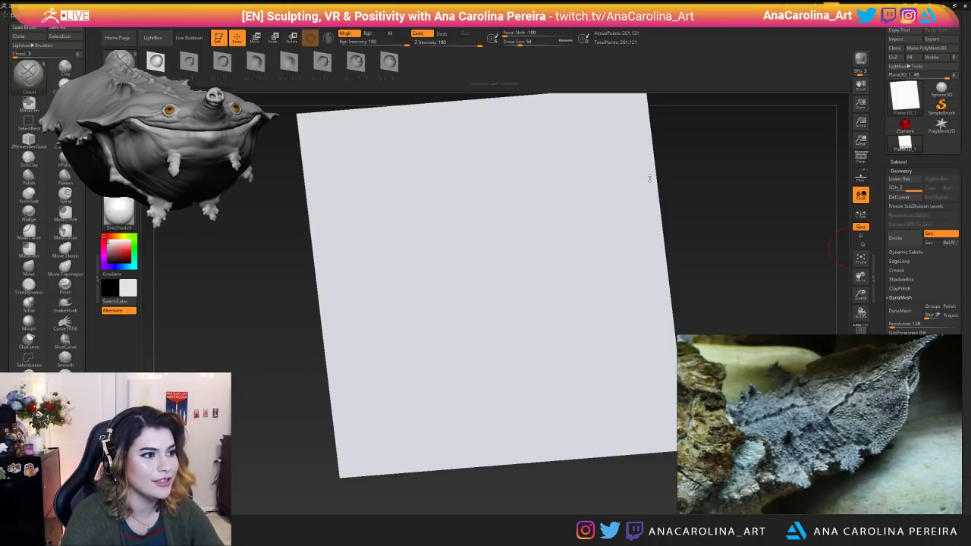
{"action": "left_click_drag", "start_coordinate": [675, 235], "coordinate": [591, 261]}
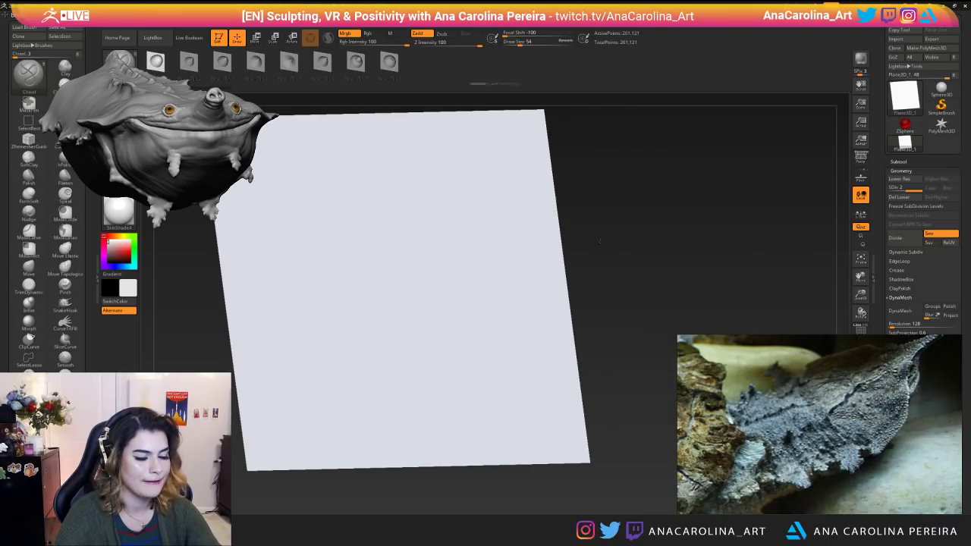
{"action": "mouse_move", "coordinate": [464, 279]}
{"action": "left_mouse_down"}
{"action": "mouse_move", "coordinate": [475, 319]}
{"action": "mouse_move", "coordinate": [496, 316]}
{"action": "left_mouse_up"}
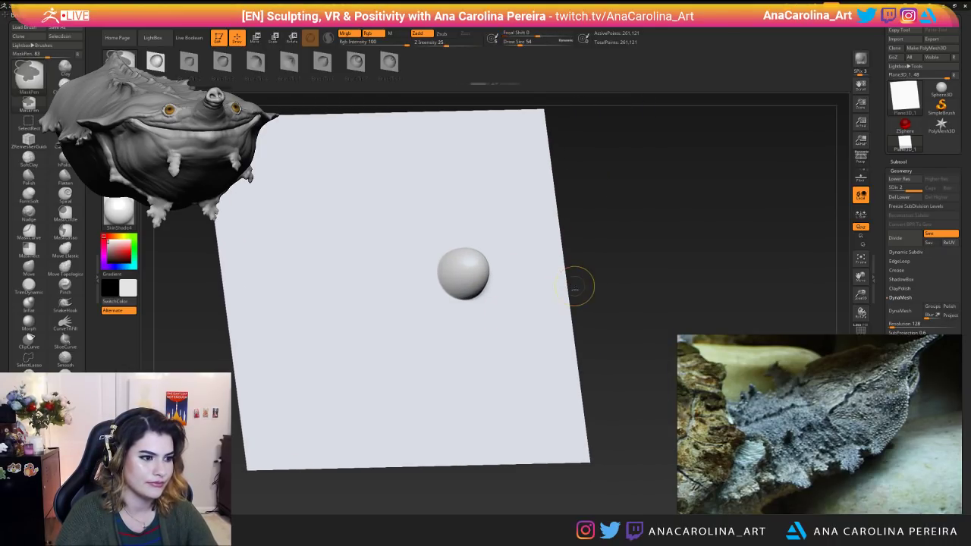
{"action": "key", "text": "ctrl+z"}
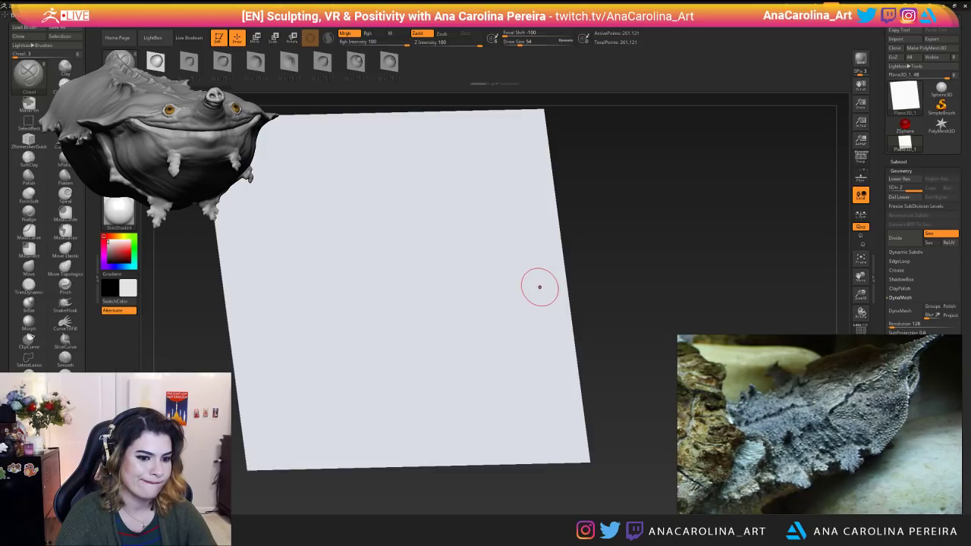
Switch to the ClayBuildup brush for sculpting on the blank template plane.
{"action": "key", "text": "b"}
{"action": "key", "text": "c"}
{"action": "key", "text": "b"}
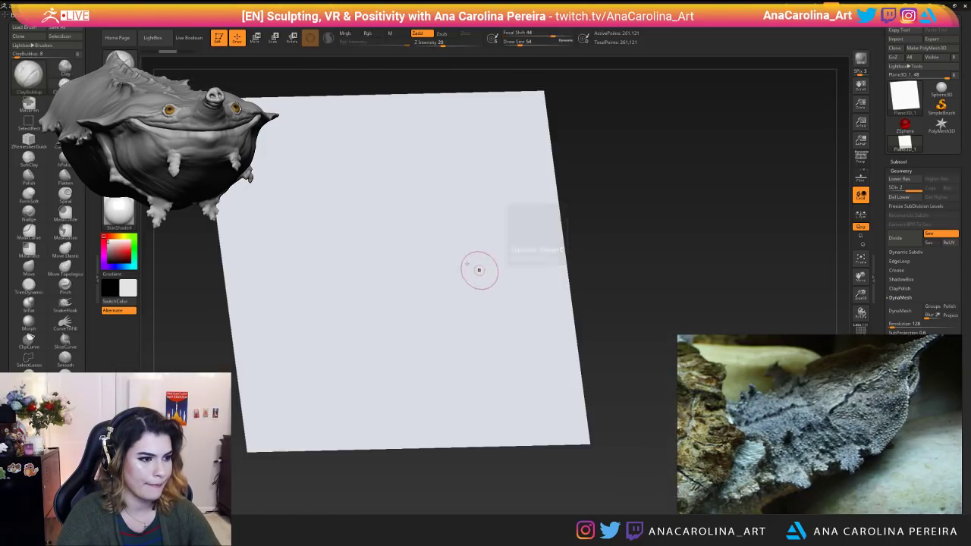
{"action": "left_click_drag", "start_coordinate": [438, 230], "coordinate": [466, 244]}
{"action": "key", "text": "space"}
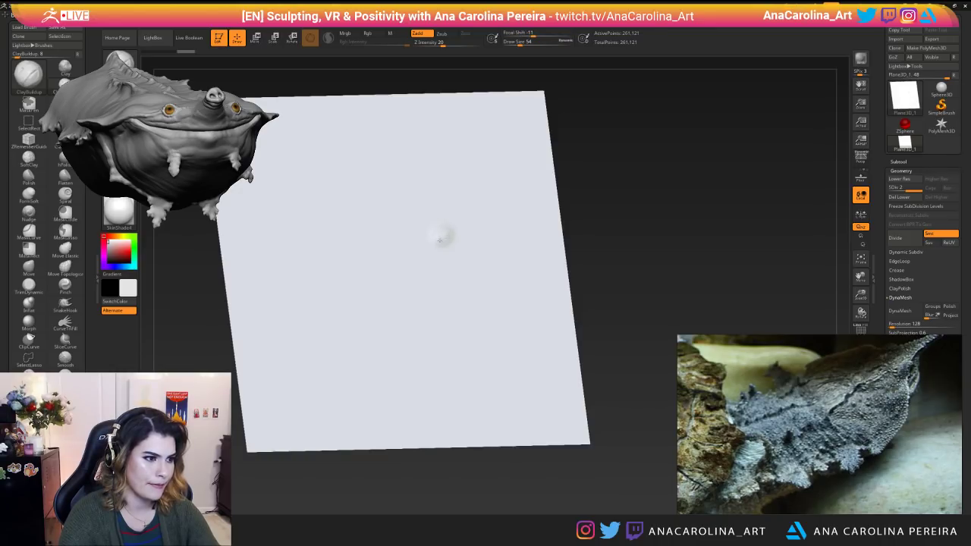
{"action": "left_click", "coordinate": [437, 239]}
{"action": "left_click", "coordinate": [440, 238]}
{"action": "key", "text": "ctrl+z"}
{"action": "key", "text": "ctrl+z"}
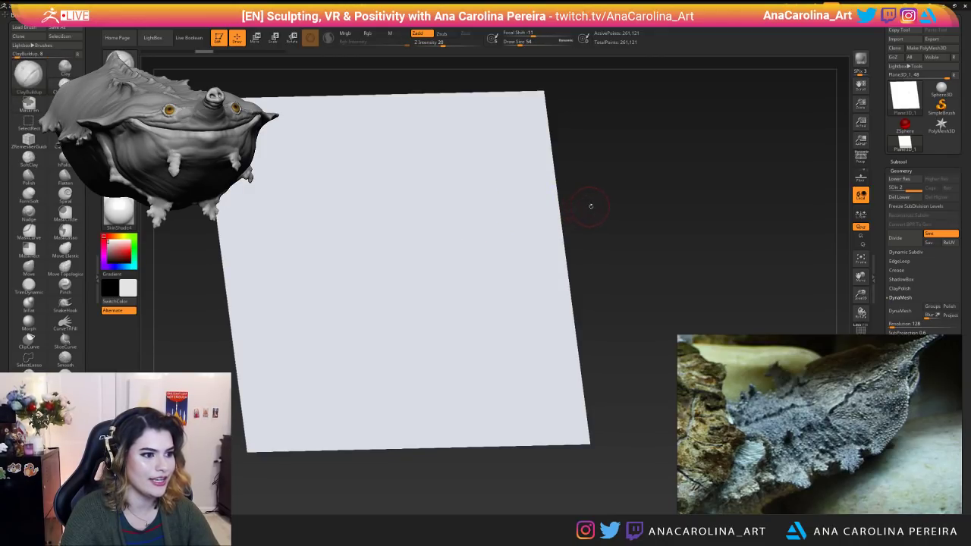
Mask a round spot slightly above the middle of the plane and invert the mask so only that spot is editable.
{"action": "left_click_drag", "start_coordinate": [588, 205], "coordinate": [468, 230], "text": "shift"}
{"action": "left_click", "coordinate": [439, 228], "text": "ctrl"}
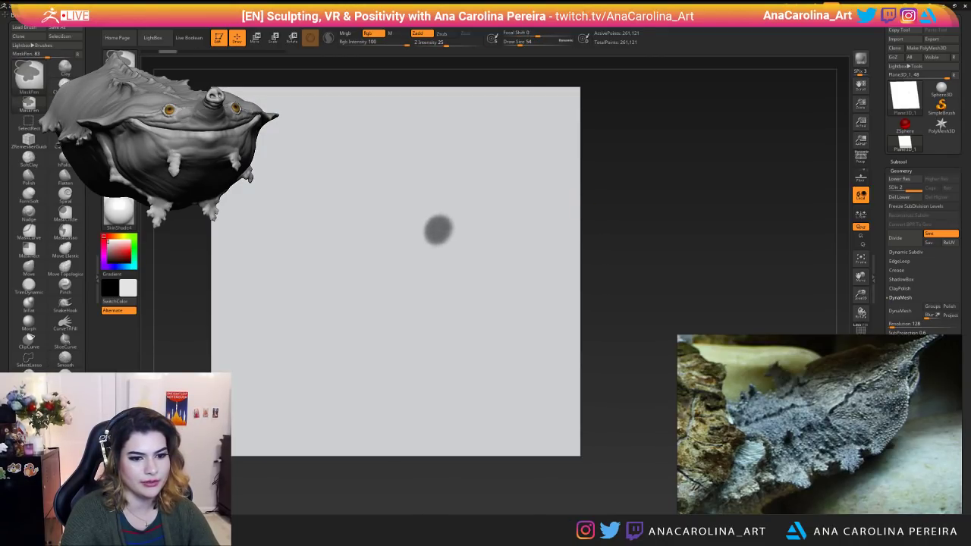
{"action": "mouse_move", "coordinate": [438, 231]}
{"action": "left_mouse_down", "text": "ctrl"}
{"action": "mouse_move", "coordinate": [434, 220]}
{"action": "mouse_move", "coordinate": [434, 239]}
{"action": "mouse_move", "coordinate": [431, 212]}
{"action": "mouse_move", "coordinate": [466, 227]}
{"action": "mouse_move", "coordinate": [428, 251]}
{"action": "left_mouse_up", "text": "ctrl"}
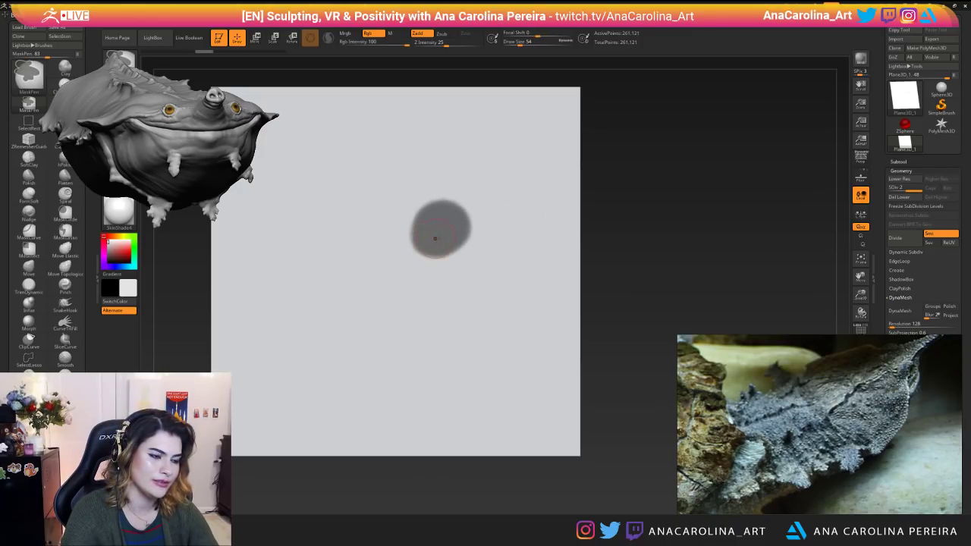
{"action": "left_click", "coordinate": [624, 232], "text": "ctrl"}
Build up the unmasked spot into a rounded bump with the ClayBuildup brush at draw size 87.
{"action": "right_click_drag", "start_coordinate": [624, 232], "coordinate": [607, 254]}
{"action": "mouse_move", "coordinate": [434, 231]}
{"action": "left_mouse_down"}
{"action": "mouse_move", "coordinate": [446, 213]}
{"action": "mouse_move", "coordinate": [457, 224]}
{"action": "left_mouse_up"}
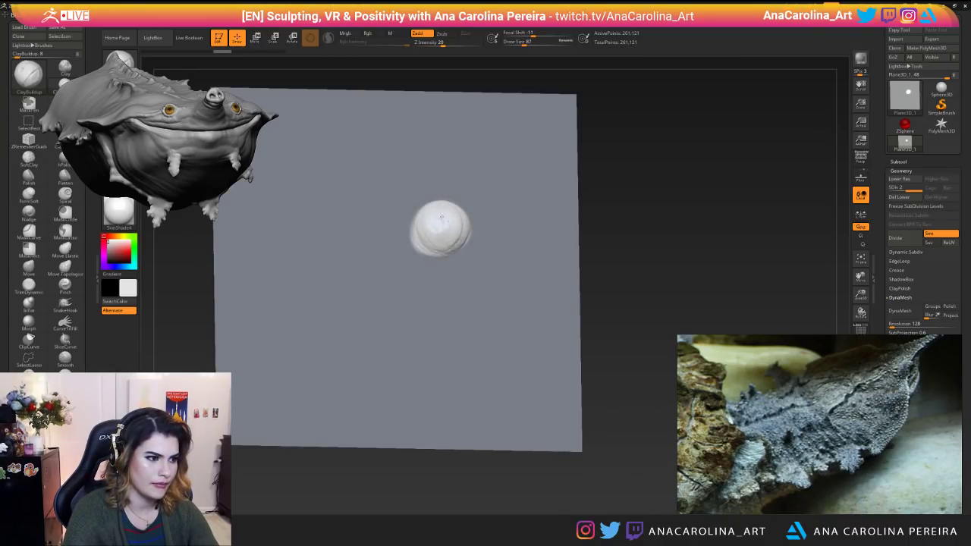
{"action": "left_click_drag", "start_coordinate": [439, 220], "coordinate": [450, 219]}
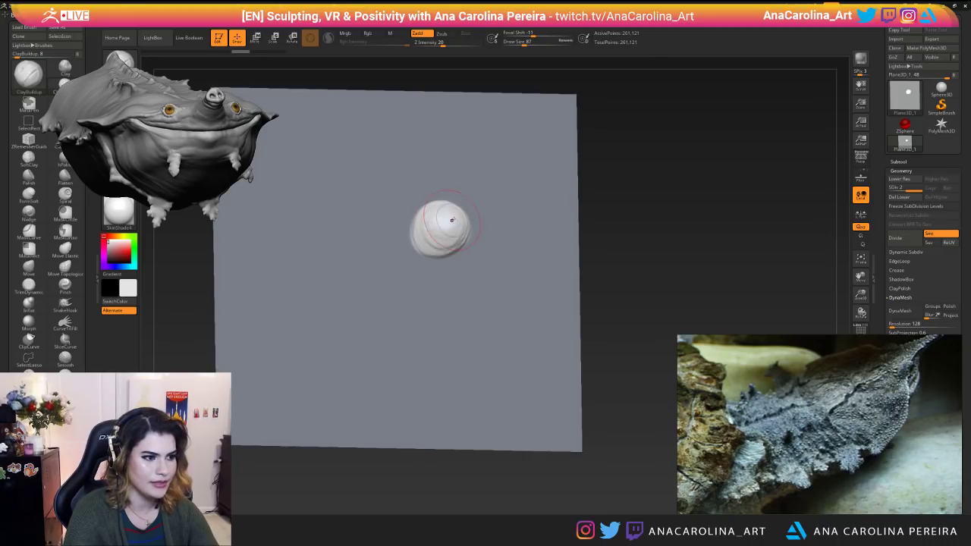
{"action": "right_click_drag", "start_coordinate": [654, 221], "coordinate": [658, 229]}
Clear the mask, mask a second oval spot below and left of the first bump, and invert the mask.
{"action": "left_click_drag", "start_coordinate": [659, 229], "coordinate": [676, 264], "text": "ctrl"}
{"action": "mouse_move", "coordinate": [676, 263]}
{"action": "right_mouse_down", "text": "ctrl"}
{"action": "mouse_move", "coordinate": [667, 220]}
{"action": "mouse_move", "coordinate": [644, 239]}
{"action": "right_mouse_up", "text": "ctrl"}
{"action": "left_click", "coordinate": [644, 239], "text": "ctrl"}
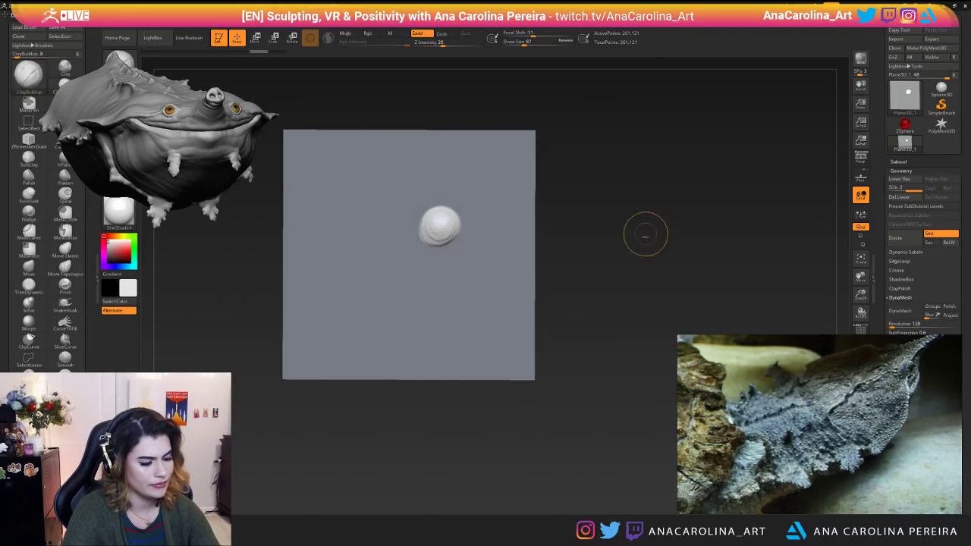
{"action": "left_click", "coordinate": [644, 240], "text": "ctrl"}
{"action": "left_click_drag", "start_coordinate": [404, 263], "coordinate": [397, 264], "text": "ctrl"}
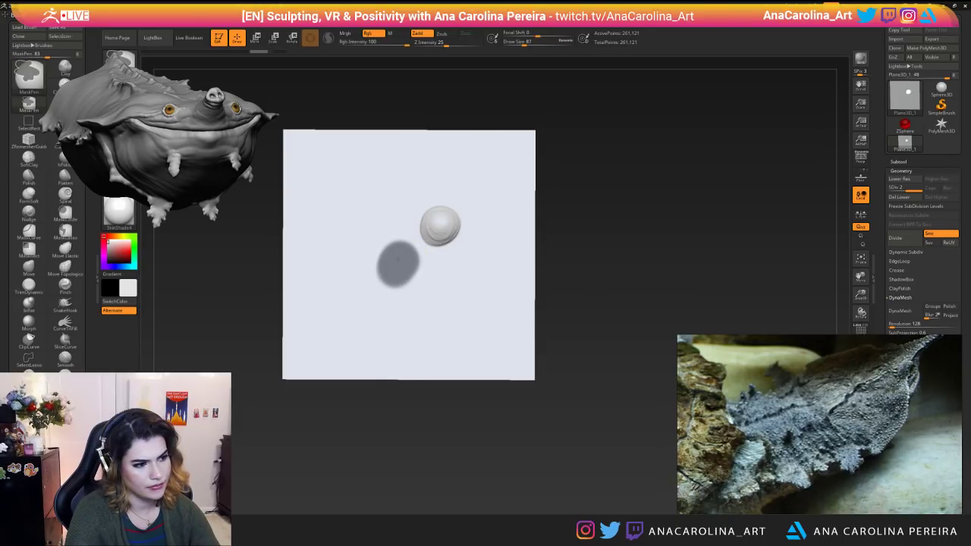
{"action": "left_click_drag", "start_coordinate": [567, 232], "coordinate": [558, 237], "text": "ctrl"}
{"action": "left_click_drag", "start_coordinate": [400, 253], "coordinate": [393, 275], "text": "ctrl"}
{"action": "key", "text": "f"}
{"action": "left_click", "coordinate": [596, 243], "text": "ctrl"}
Raise the second spot into an oval bump with the ClayBuildup brush and clear the mask.
{"action": "mouse_move", "coordinate": [399, 243]}
{"action": "left_mouse_down"}
{"action": "mouse_move", "coordinate": [390, 281]}
{"action": "mouse_move", "coordinate": [384, 262]}
{"action": "mouse_move", "coordinate": [395, 282]}
{"action": "left_mouse_up"}
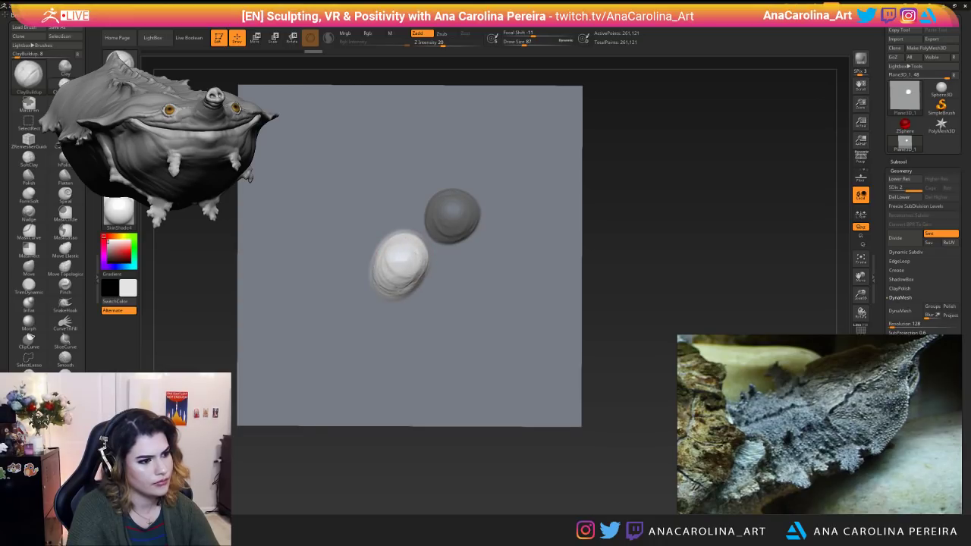
{"action": "right_click_drag", "start_coordinate": [397, 256], "coordinate": [420, 259]}
{"action": "right_click_drag", "start_coordinate": [518, 262], "coordinate": [414, 256]}
{"action": "left_click_drag", "start_coordinate": [637, 200], "coordinate": [644, 227], "text": "ctrl"}
{"action": "right_click_drag", "start_coordinate": [637, 239], "coordinate": [658, 237]}
{"action": "right_click_drag", "start_coordinate": [658, 237], "coordinate": [659, 238], "text": "shift"}
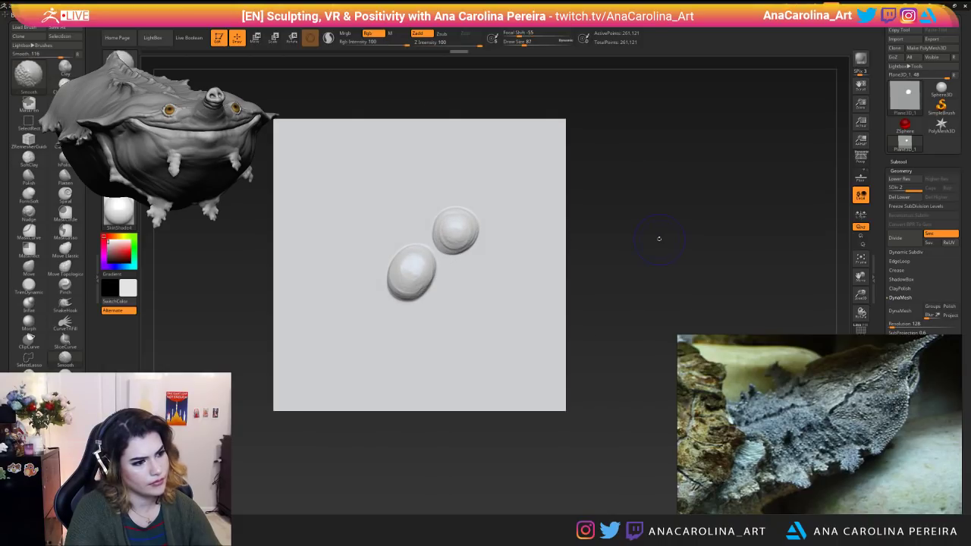
Undo the mask clearing, add more volume to the second bump at draw size 83, and clear the mask again.
{"action": "key", "text": "ctrl+z"}
{"action": "mouse_move", "coordinate": [482, 247]}
{"action": "right_mouse_down"}
{"action": "mouse_move", "coordinate": [438, 257]}
{"action": "mouse_move", "coordinate": [414, 285]}
{"action": "right_mouse_up"}
{"action": "key", "text": "space"}
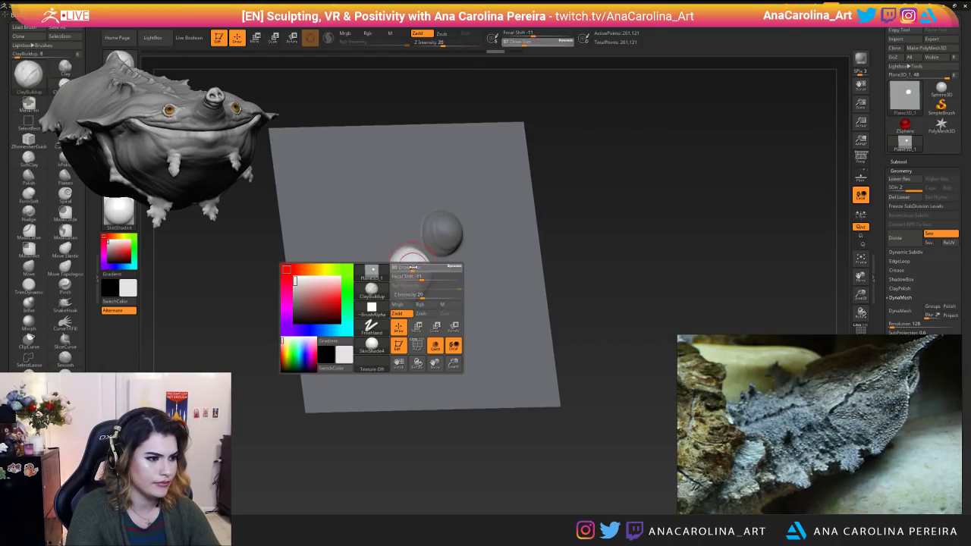
{"action": "mouse_move", "coordinate": [470, 273]}
{"action": "right_mouse_down"}
{"action": "mouse_move", "coordinate": [418, 258]}
{"action": "mouse_move", "coordinate": [416, 274]}
{"action": "right_mouse_up"}
{"action": "left_click_drag", "start_coordinate": [660, 213], "coordinate": [675, 228]}
{"action": "mouse_move", "coordinate": [707, 264]}
{"action": "left_mouse_down", "text": "alt"}
{"action": "mouse_move", "coordinate": [704, 239]}
{"action": "mouse_move", "coordinate": [685, 244]}
{"action": "mouse_move", "coordinate": [699, 240]}
{"action": "left_mouse_up", "text": "alt"}
Mask a third round spot to the right of the second bump with draw size 56, undoing the trial strokes.
{"action": "key", "text": "space"}
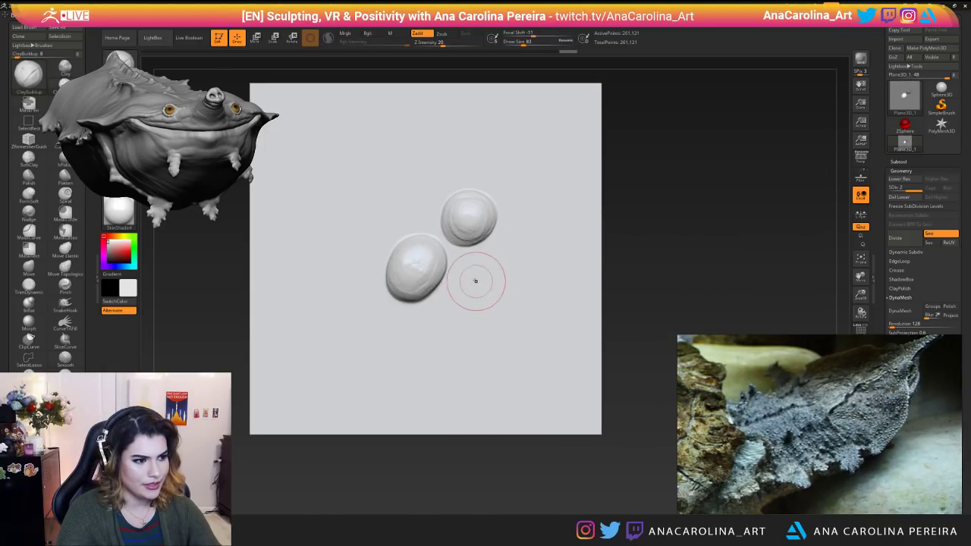
{"action": "key", "text": "space"}
{"action": "mouse_move", "coordinate": [476, 276]}
{"action": "left_mouse_down"}
{"action": "mouse_move", "coordinate": [468, 267]}
{"action": "mouse_move", "coordinate": [459, 294]}
{"action": "mouse_move", "coordinate": [497, 277]}
{"action": "mouse_move", "coordinate": [465, 285]}
{"action": "mouse_move", "coordinate": [496, 273]}
{"action": "mouse_move", "coordinate": [474, 272]}
{"action": "mouse_move", "coordinate": [459, 292]}
{"action": "mouse_move", "coordinate": [499, 259]}
{"action": "left_mouse_up"}
{"action": "key", "text": "space"}
{"action": "left_click", "coordinate": [476, 270]}
{"action": "key", "text": "ctrl+z"}
{"action": "key", "text": "ctrl+z"}
{"action": "key", "text": "ctrl+z"}
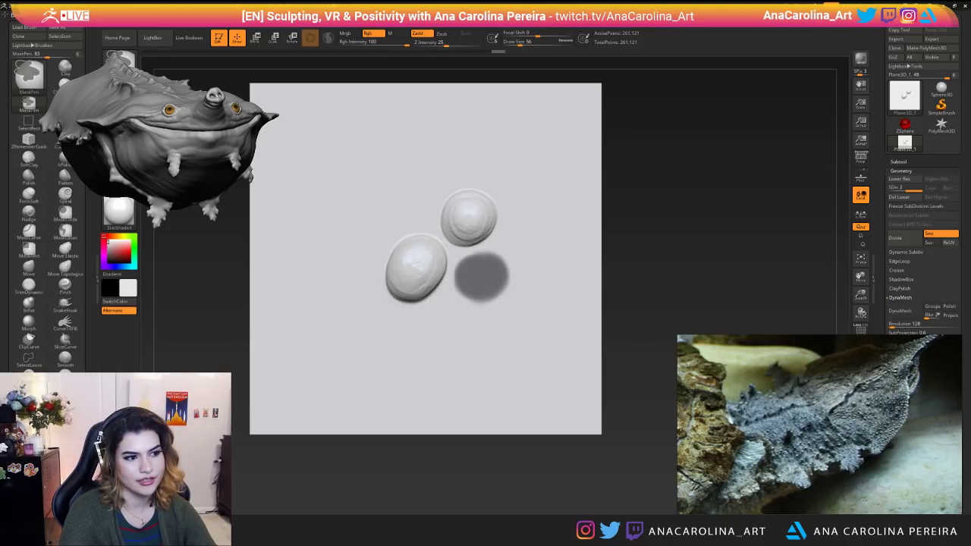
Invert the mask and trim the edge of the third spot into a smaller oval.
{"action": "key", "text": "ctrl+i"}
{"action": "left_click_drag", "start_coordinate": [497, 270], "coordinate": [513, 278], "text": "ctrl"}
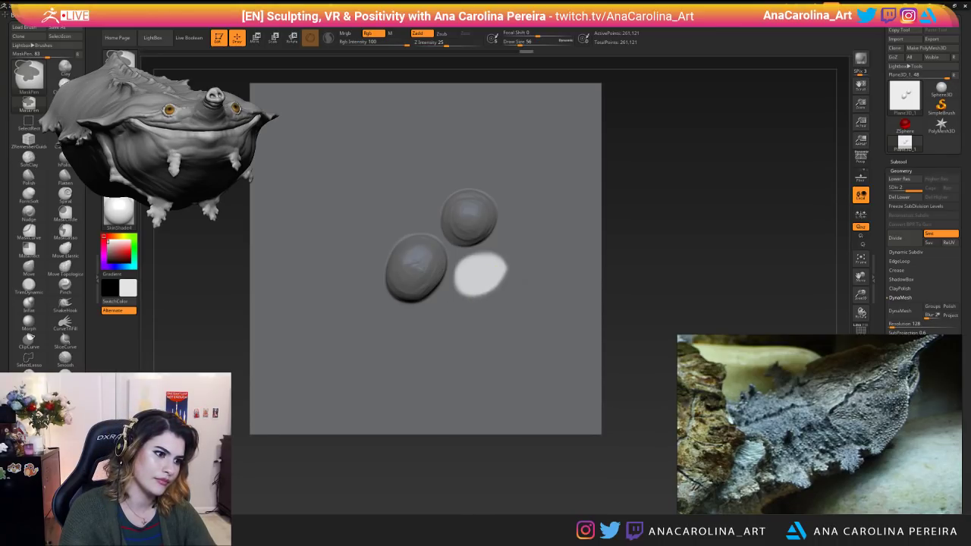
{"action": "left_click", "coordinate": [653, 239], "text": "ctrl"}
{"action": "left_click", "coordinate": [620, 237], "text": "ctrl"}
Build up the third spot into a rounded bump with the ClayBuildup brush, varying the draw size up to 128.
{"action": "key", "text": "space"}
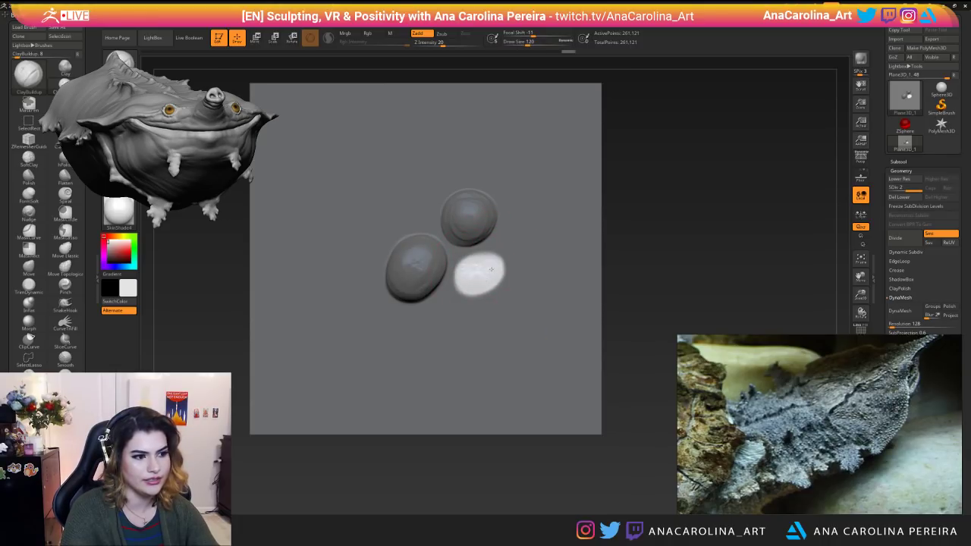
{"action": "key", "text": "space"}
{"action": "mouse_move", "coordinate": [488, 269]}
{"action": "left_mouse_down"}
{"action": "mouse_move", "coordinate": [474, 286]}
{"action": "mouse_move", "coordinate": [496, 270]}
{"action": "left_mouse_up"}
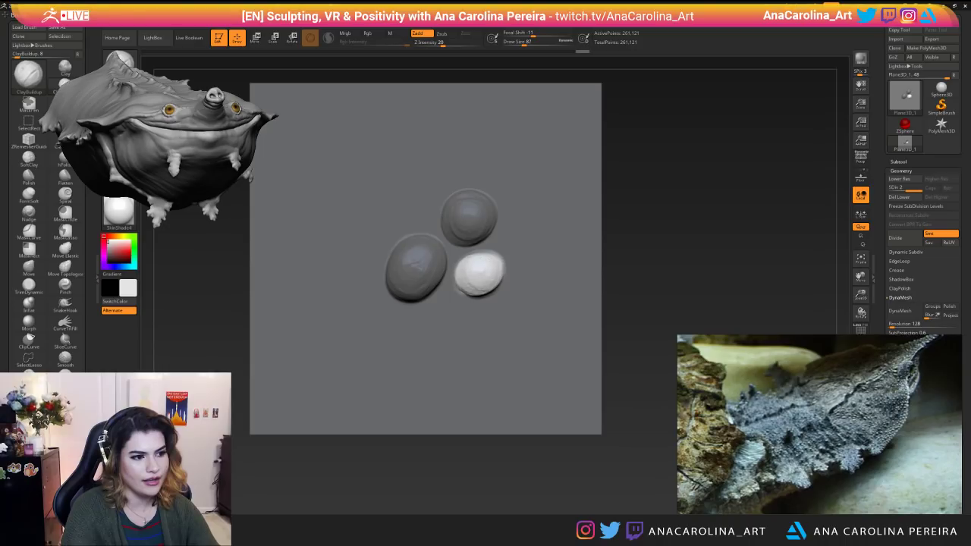
{"action": "left_click_drag", "start_coordinate": [607, 269], "coordinate": [628, 299], "text": "alt"}
{"action": "key", "text": "bracketright"}
{"action": "key", "text": "bracketright"}
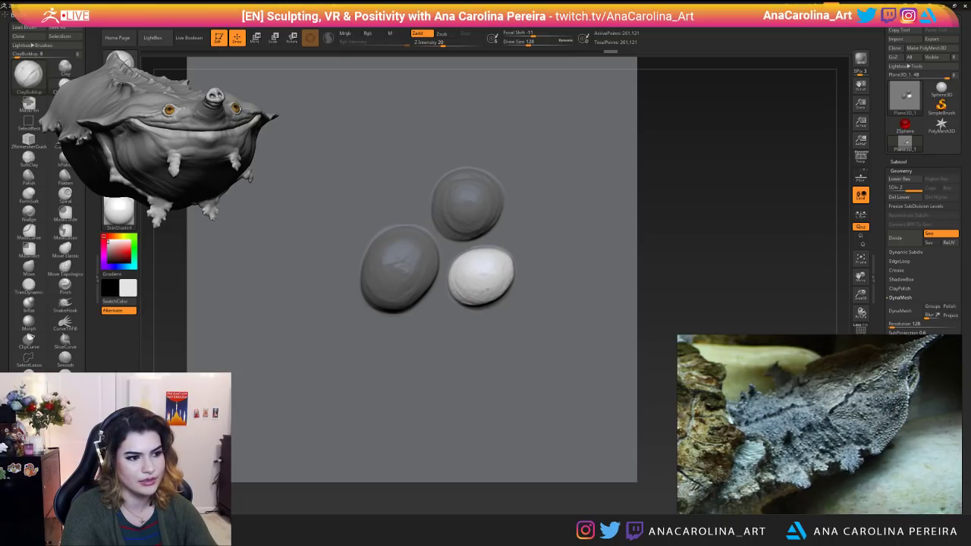
{"action": "mouse_move", "coordinate": [657, 250]}
{"action": "left_mouse_down", "text": "alt"}
{"action": "mouse_move", "coordinate": [657, 197]}
{"action": "mouse_move", "coordinate": [644, 273]}
{"action": "mouse_move", "coordinate": [656, 254]}
{"action": "mouse_move", "coordinate": [650, 232]}
{"action": "left_mouse_up", "text": "alt"}
Mask a fourth spot above the second bump and left of the first at draw size 62, then invert the mask.
{"action": "key", "text": "space"}
{"action": "mouse_move", "coordinate": [409, 201]}
{"action": "left_mouse_down", "text": "ctrl"}
{"action": "mouse_move", "coordinate": [397, 205]}
{"action": "mouse_move", "coordinate": [414, 190]}
{"action": "mouse_move", "coordinate": [374, 228]}
{"action": "mouse_move", "coordinate": [429, 182]}
{"action": "mouse_move", "coordinate": [386, 214]}
{"action": "mouse_move", "coordinate": [383, 193]}
{"action": "mouse_move", "coordinate": [430, 173]}
{"action": "left_mouse_up", "text": "ctrl"}
{"action": "key", "text": "ctrl+z"}
{"action": "key", "text": "ctrl+z"}
{"action": "key", "text": "space"}
{"action": "key", "text": "ctrl+z"}
{"action": "left_click", "coordinate": [593, 157], "text": "ctrl"}
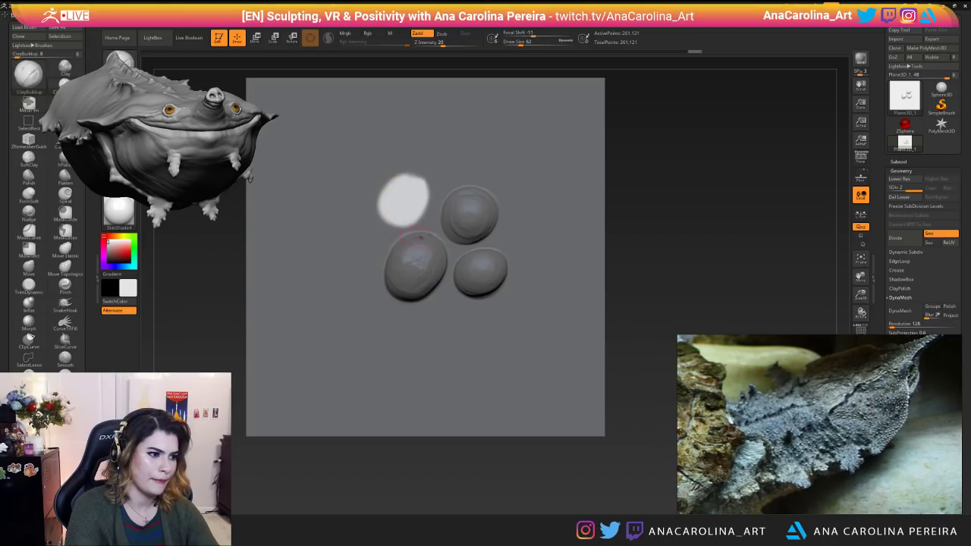
Add a fifth masked spot to the left of the second bump and invert the mask to expose both new spots.
{"action": "key", "text": "ctrl+i"}
{"action": "mouse_move", "coordinate": [350, 254]}
{"action": "left_mouse_down", "text": "ctrl"}
{"action": "mouse_move", "coordinate": [347, 242]}
{"action": "mouse_move", "coordinate": [365, 233]}
{"action": "left_mouse_up", "text": "ctrl"}
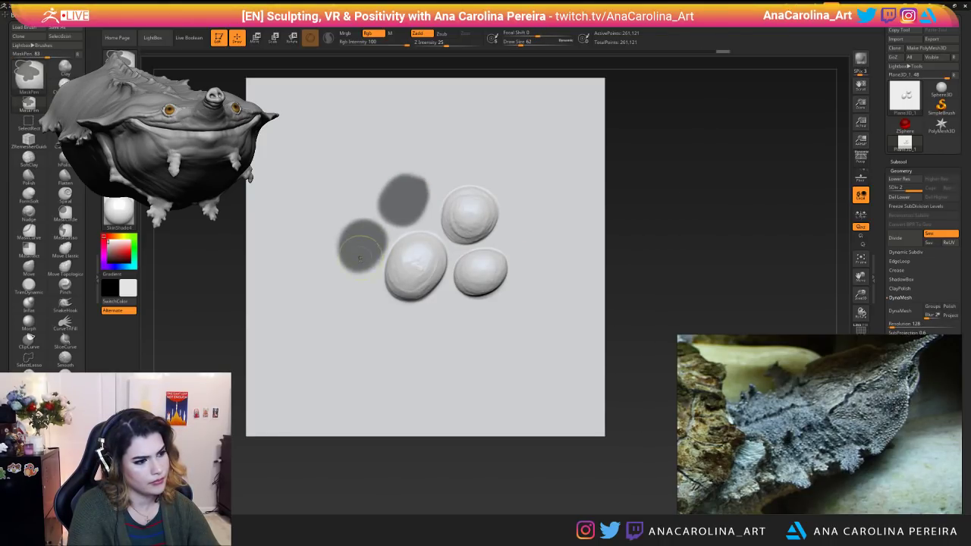
{"action": "left_click_drag", "start_coordinate": [362, 219], "coordinate": [348, 219], "text": "ctrl"}
{"action": "key", "text": "ctrl+z"}
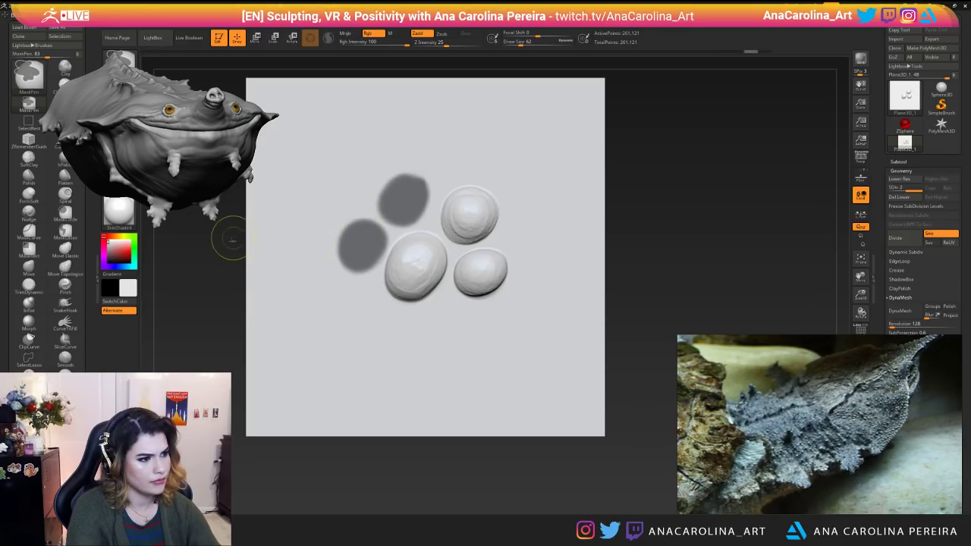
{"action": "left_click", "coordinate": [230, 240], "text": "ctrl"}
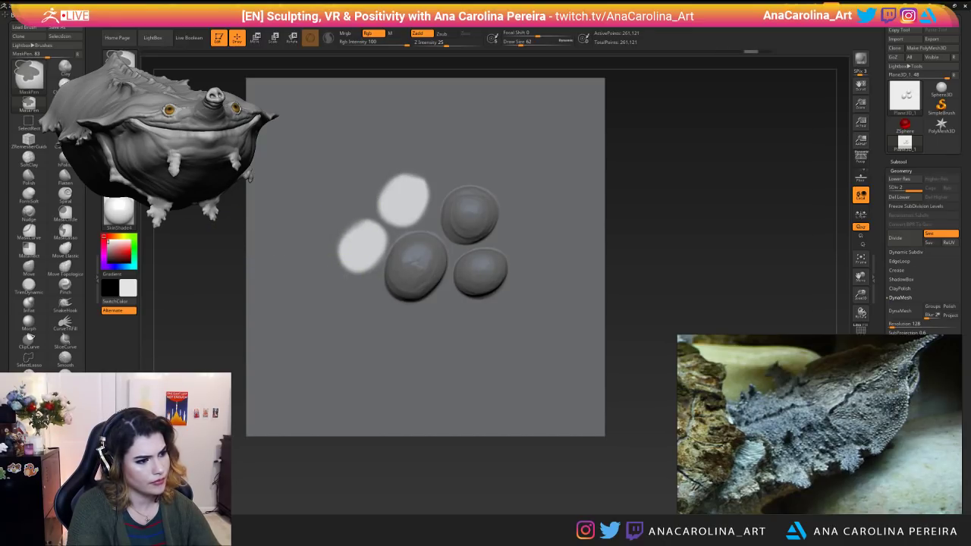
Reduce the draw size and trim the fifth spot's upper edge by masking the gaps next to its neighbours.
{"action": "key", "text": "space"}
{"action": "left_click_drag", "start_coordinate": [394, 252], "coordinate": [389, 252]}
{"action": "left_click_drag", "start_coordinate": [360, 219], "coordinate": [365, 217], "text": "ctrl"}
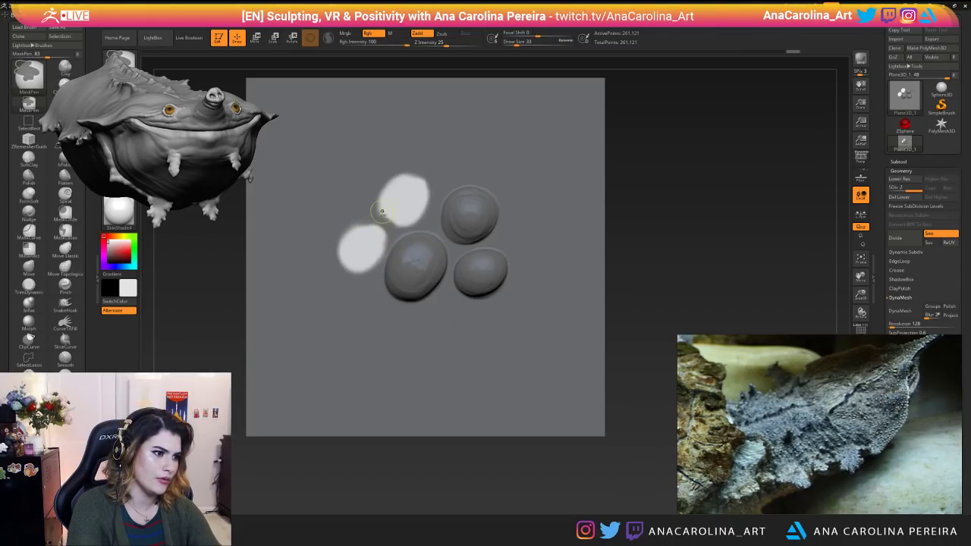
{"action": "left_click_drag", "start_coordinate": [378, 225], "coordinate": [391, 237], "text": "ctrl"}
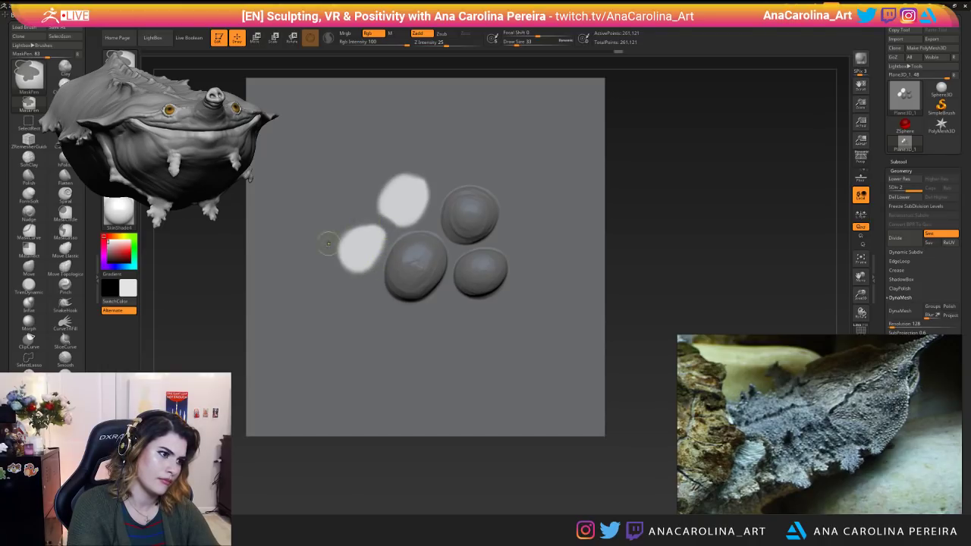
{"action": "key", "text": "ctrl+i"}
{"action": "left_click", "coordinate": [392, 206], "text": "ctrl"}
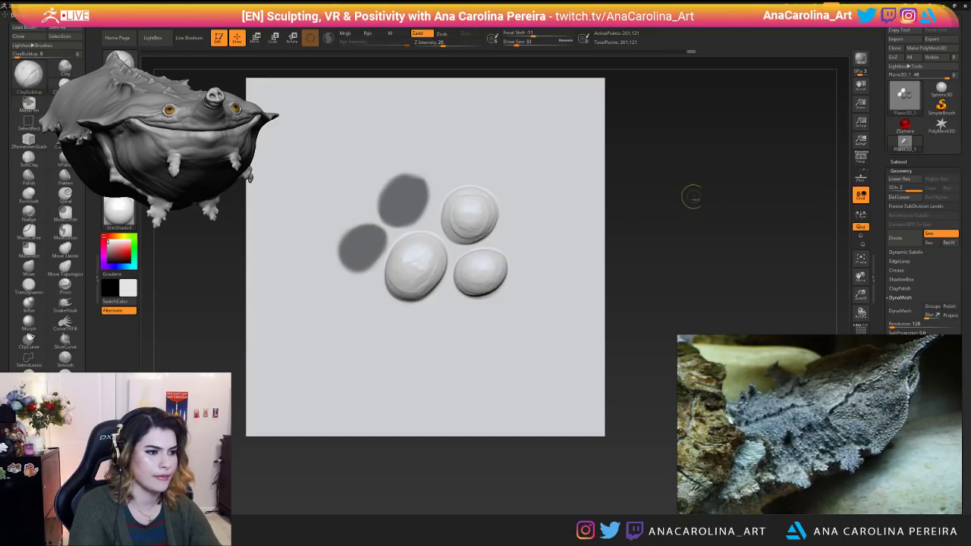
{"action": "key", "text": "ctrl+i"}
{"action": "left_click", "coordinate": [418, 182], "text": "ctrl"}
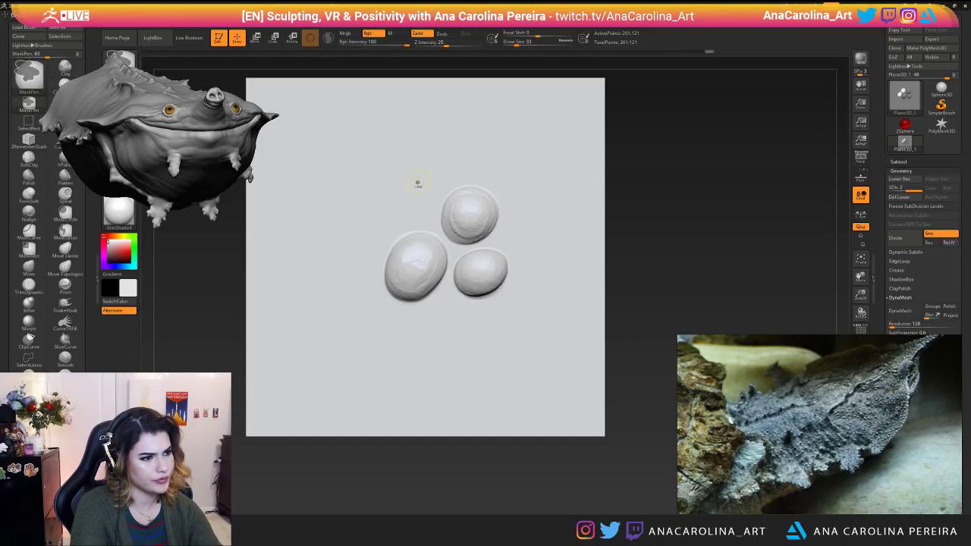
{"action": "key", "text": "ctrl+z"}
{"action": "key", "text": "ctrl+i"}
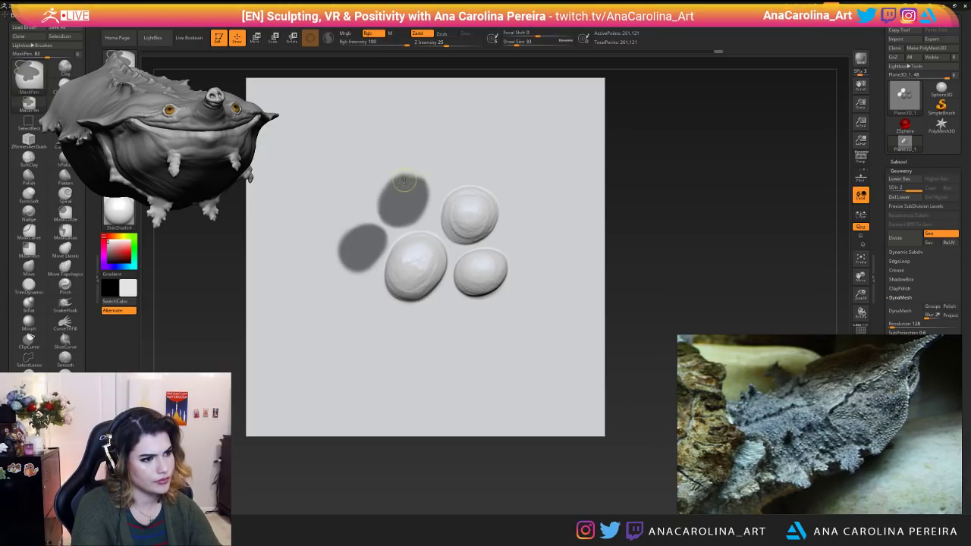
{"action": "key", "text": "ctrl+i"}
Build up the fourth spot into a rounded bump with the ClayBuildup brush, starting at draw size 176.
{"action": "key", "text": "space"}
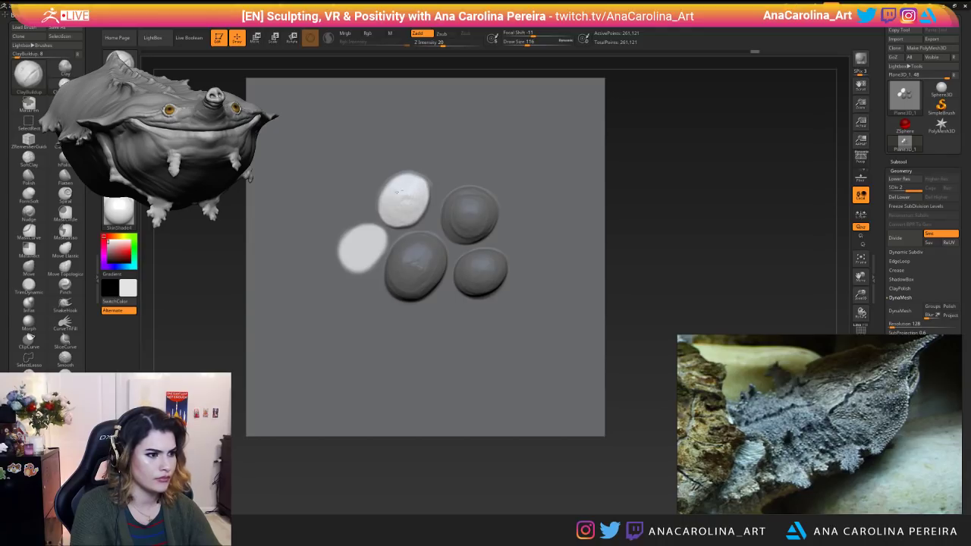
{"action": "key", "text": "space"}
{"action": "left_click_drag", "start_coordinate": [407, 203], "coordinate": [383, 200]}
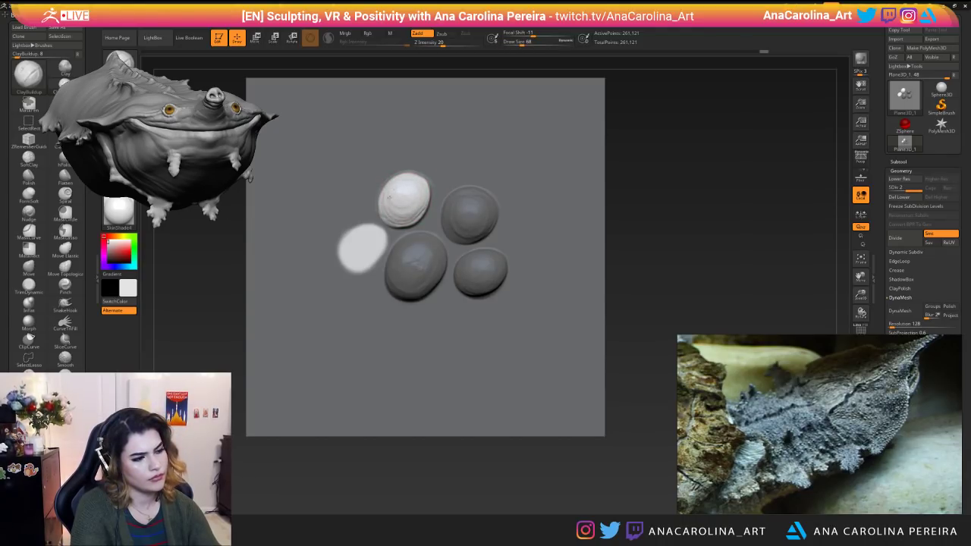
Raise the fifth spot into a rounded bump with the ClayBuildup brush at draw sizes 128 and 80.
{"action": "left_click_drag", "start_coordinate": [637, 250], "coordinate": [543, 286]}
{"action": "key", "text": "f"}
{"action": "key", "text": "space"}
{"action": "left_click_drag", "start_coordinate": [326, 260], "coordinate": [366, 252]}
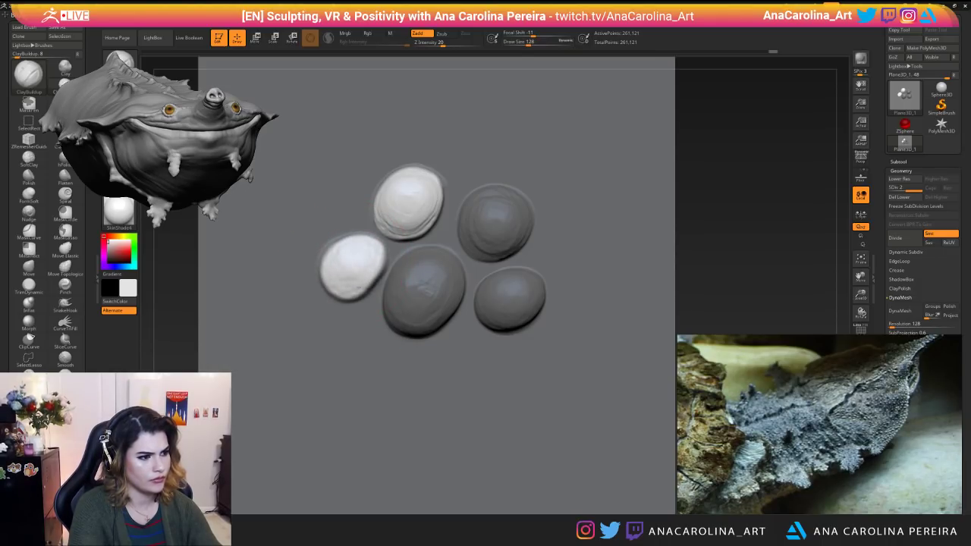
{"action": "key", "text": "space"}
{"action": "left_click_drag", "start_coordinate": [334, 294], "coordinate": [348, 278]}
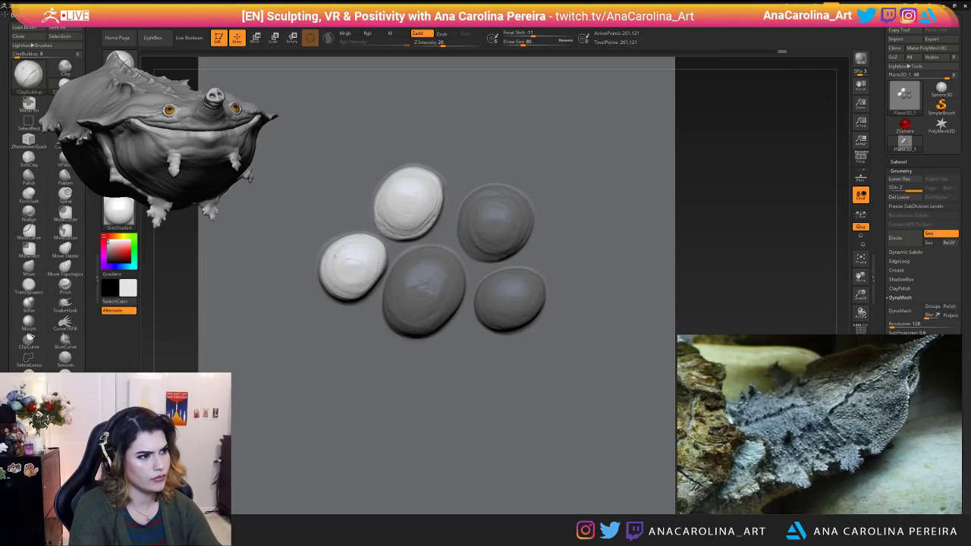
{"action": "left_click_drag", "start_coordinate": [698, 250], "coordinate": [512, 236]}
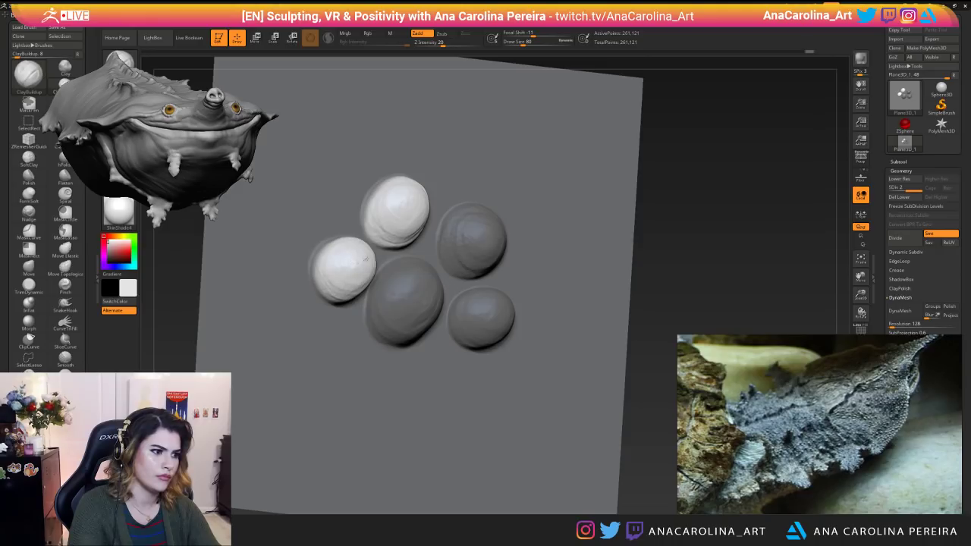
Clear the mask from the plane and switch to the Move brush.
{"action": "mouse_move", "coordinate": [665, 234]}
{"action": "left_mouse_down"}
{"action": "mouse_move", "coordinate": [692, 235]}
{"action": "mouse_move", "coordinate": [672, 269]}
{"action": "left_mouse_up"}
{"action": "key", "text": "b"}
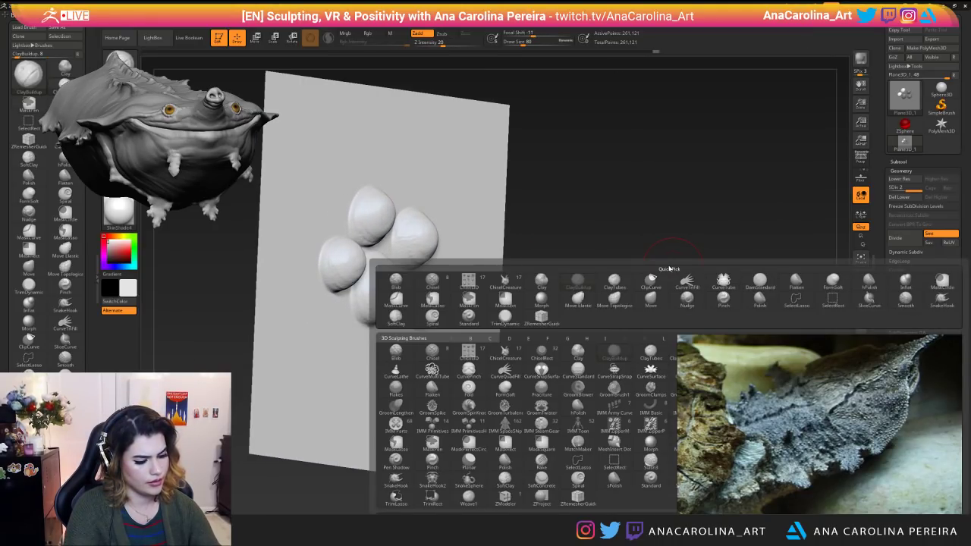
{"action": "key", "text": "m"}
{"action": "key", "text": "v"}
{"action": "key", "text": "space"}
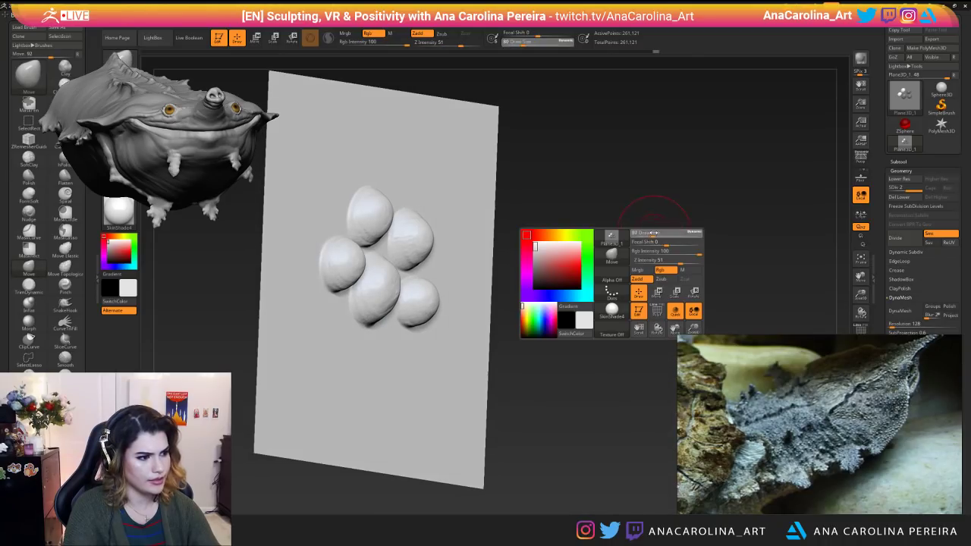
Pull the raised bumps outward and refine their profiles from the side with the Move brush, increasing the draw size to 124.
{"action": "left_click_drag", "start_coordinate": [649, 244], "coordinate": [611, 239]}
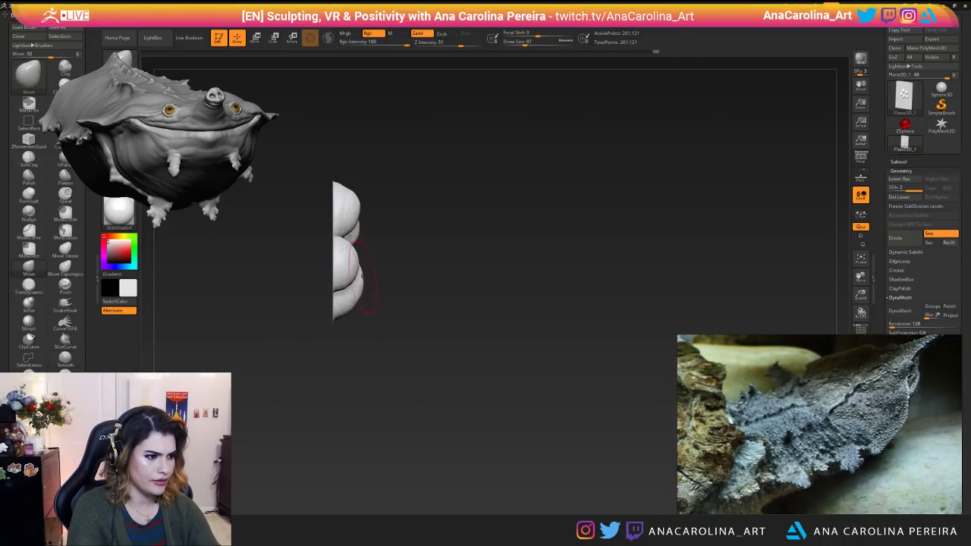
{"action": "key", "text": "space"}
{"action": "left_click_drag", "start_coordinate": [351, 262], "coordinate": [371, 285]}
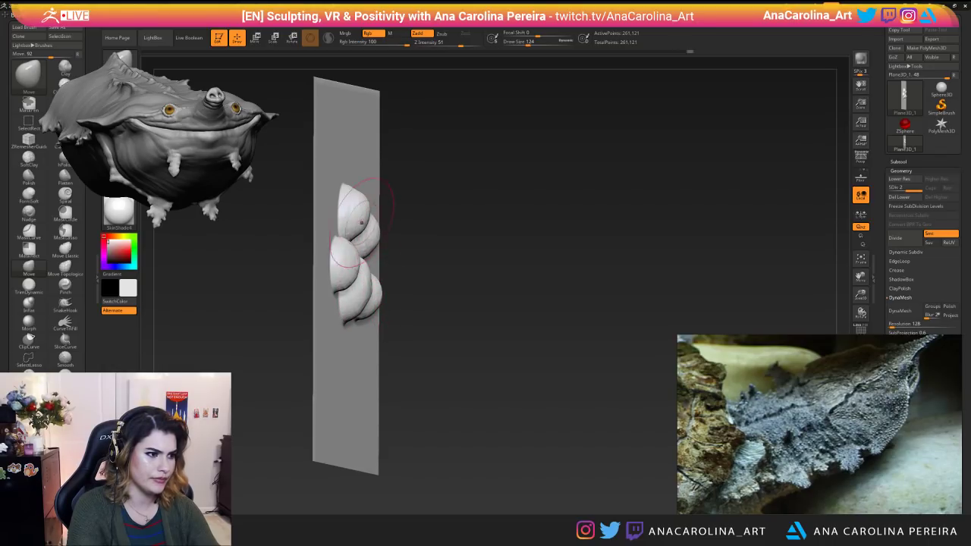
{"action": "left_click_drag", "start_coordinate": [395, 287], "coordinate": [433, 291]}
{"action": "left_click_drag", "start_coordinate": [607, 291], "coordinate": [462, 278], "text": "shift"}
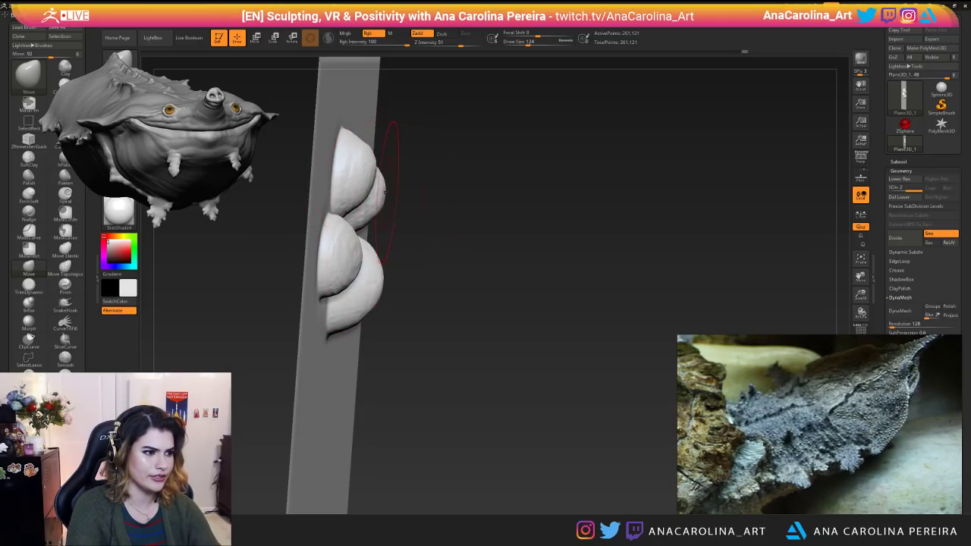
{"action": "left_click_drag", "start_coordinate": [419, 215], "coordinate": [366, 243]}
{"action": "left_click_drag", "start_coordinate": [496, 266], "coordinate": [552, 223]}
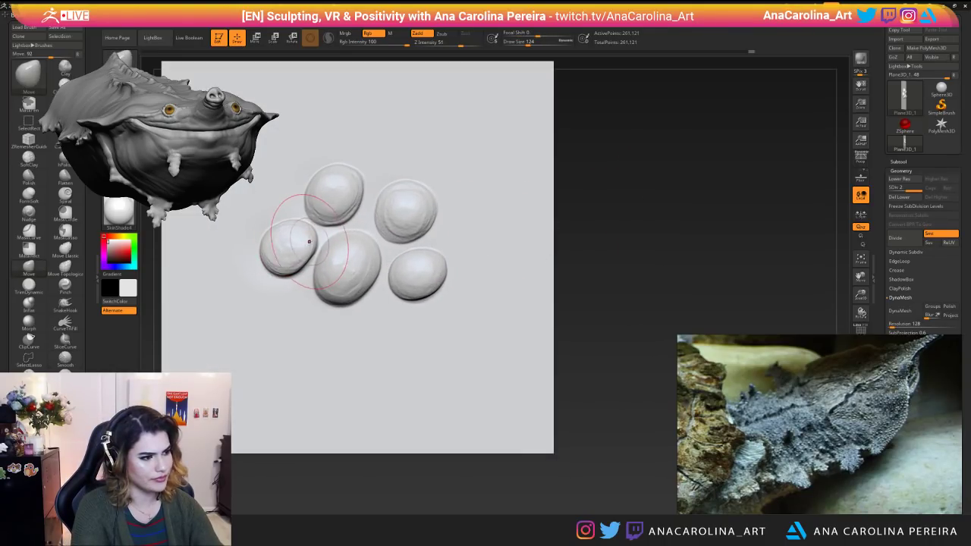
Drop to subdivision level 1 to adjust the lower-right bump, and return to level 2 with the draw size at 83.
{"action": "key", "text": "shift+d"}
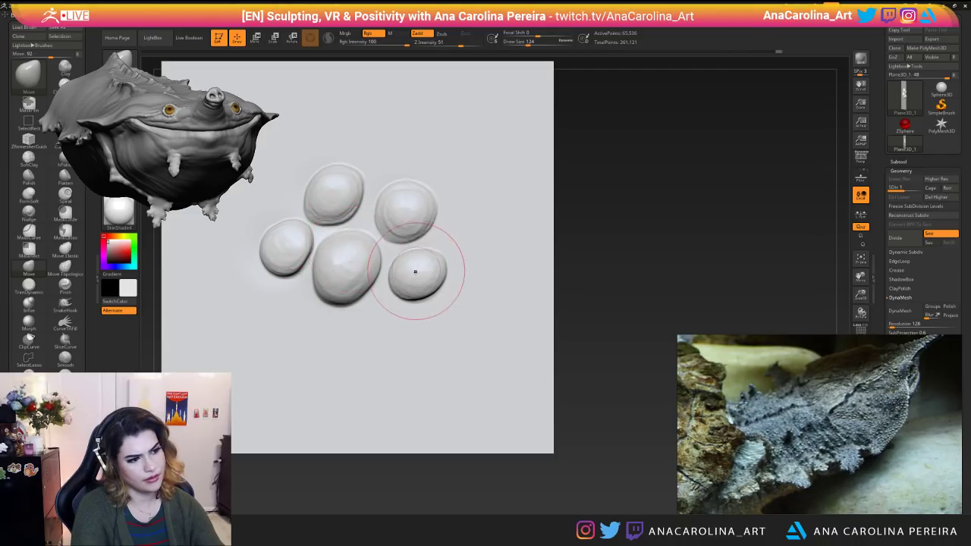
{"action": "left_click_drag", "start_coordinate": [424, 255], "coordinate": [426, 252]}
{"action": "left_click_drag", "start_coordinate": [588, 217], "coordinate": [596, 163], "text": "alt"}
{"action": "left_click_drag", "start_coordinate": [561, 235], "coordinate": [524, 235]}
{"action": "left_click_drag", "start_coordinate": [523, 235], "coordinate": [519, 258], "text": "alt"}
{"action": "mouse_move", "coordinate": [584, 231]}
{"action": "left_mouse_down", "text": "alt"}
{"action": "mouse_move", "coordinate": [585, 258]}
{"action": "mouse_move", "coordinate": [601, 244]}
{"action": "mouse_move", "coordinate": [598, 260]}
{"action": "left_mouse_up", "text": "alt"}
{"action": "key", "text": "space"}
{"action": "left_click_drag", "start_coordinate": [599, 261], "coordinate": [620, 227]}
{"action": "key", "text": "d"}
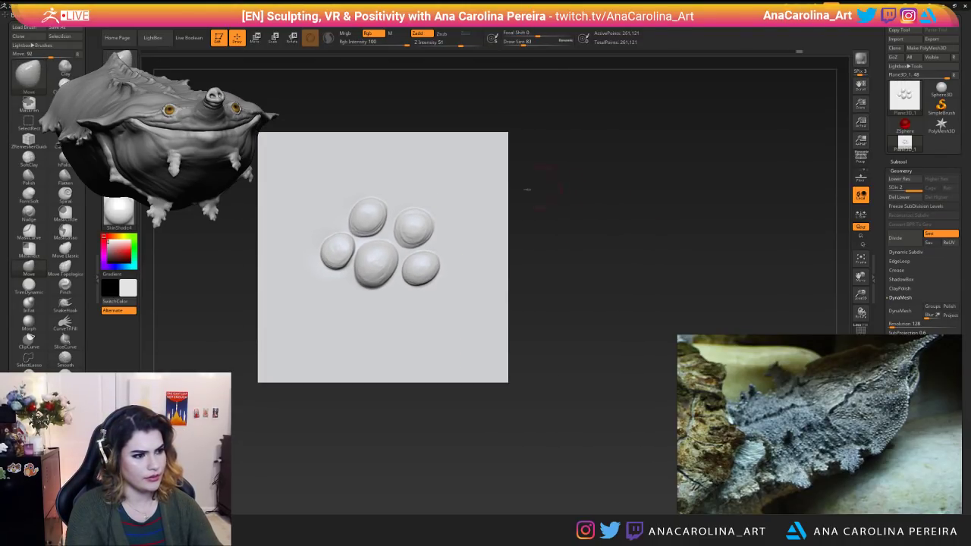
Mask a rectangular area around the five bumps and brush the mask slightly past its left edge.
{"action": "mouse_move", "coordinate": [206, 101]}
{"action": "left_mouse_down", "text": "ctrl+shift"}
{"action": "mouse_move", "coordinate": [293, 336]}
{"action": "mouse_move", "coordinate": [300, 388]}
{"action": "left_mouse_up", "text": "ctrl+shift"}
{"action": "left_click", "coordinate": [298, 409], "text": "ctrl+shift"}
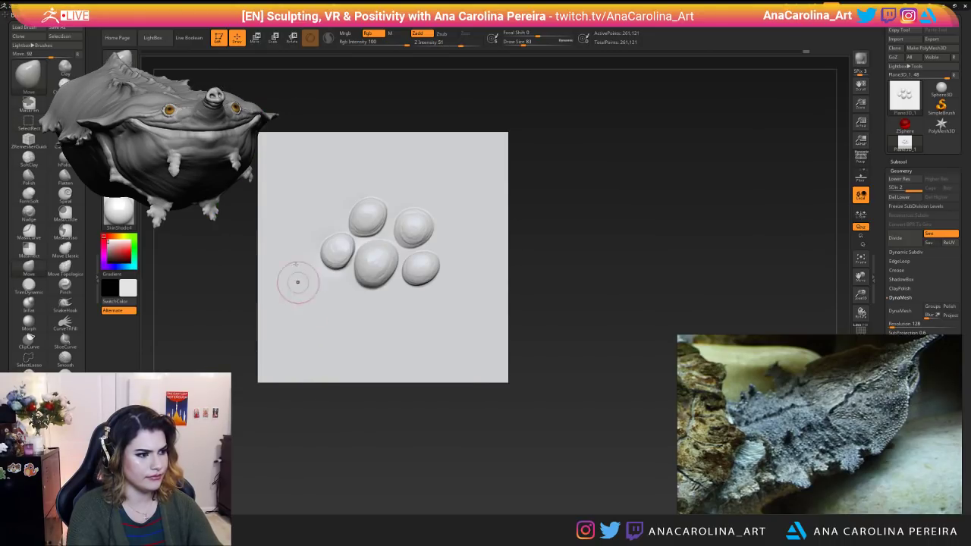
{"action": "left_click_drag", "start_coordinate": [228, 112], "coordinate": [319, 418], "text": "ctrl"}
{"action": "left_click_drag", "start_coordinate": [219, 314], "coordinate": [464, 67], "text": "ctrl"}
{"action": "left_click_drag", "start_coordinate": [275, 111], "coordinate": [524, 195], "text": "ctrl"}
{"action": "key", "text": "ctrl+z"}
{"action": "left_click_drag", "start_coordinate": [228, 91], "coordinate": [477, 171], "text": "ctrl+alt"}
{"action": "left_click", "coordinate": [584, 199], "text": "ctrl"}
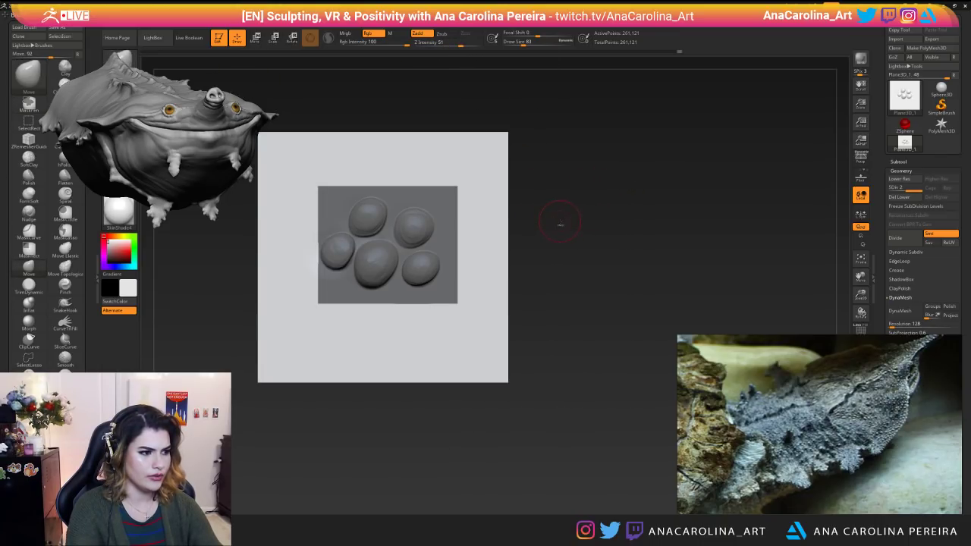
{"action": "left_click", "coordinate": [515, 229], "text": "ctrl"}
{"action": "left_click", "coordinate": [522, 262], "text": "ctrl"}
{"action": "mouse_move", "coordinate": [329, 295]}
{"action": "left_mouse_down", "text": "ctrl"}
{"action": "mouse_move", "coordinate": [311, 220]}
{"action": "mouse_move", "coordinate": [311, 288]}
{"action": "mouse_move", "coordinate": [334, 305]}
{"action": "left_mouse_up", "text": "ctrl"}
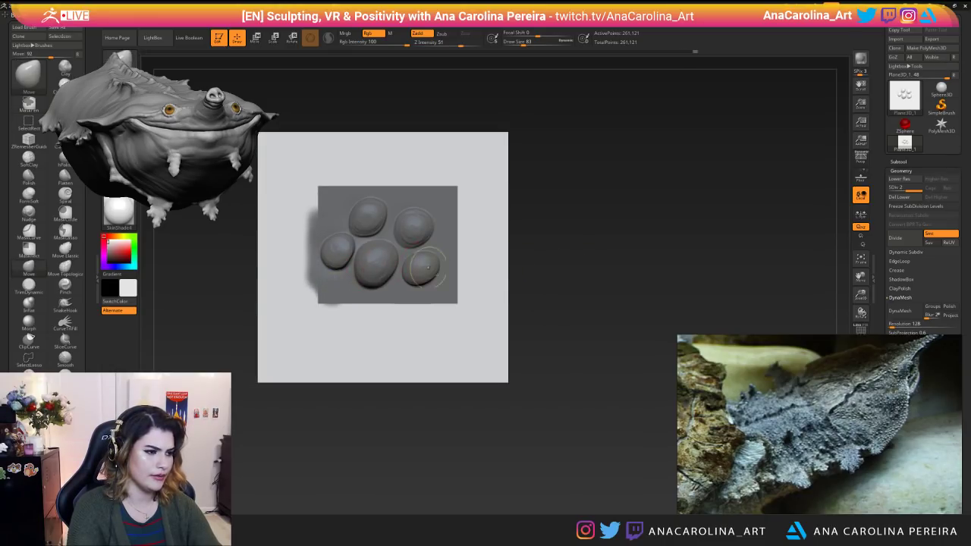
{"action": "left_click", "coordinate": [537, 217], "text": "ctrl"}
Lower the plane to subdivision level 1, look through the Deformation options and clear the mask.
{"action": "key", "text": "shift+d"}
{"action": "scroll", "coordinate": [539, 219], "scroll_direction": "up", "scroll_amount": 5}
{"action": "left_click_drag", "start_coordinate": [690, 272], "coordinate": [680, 200], "text": "alt"}
{"action": "left_click", "coordinate": [730, 243], "text": "ctrl"}
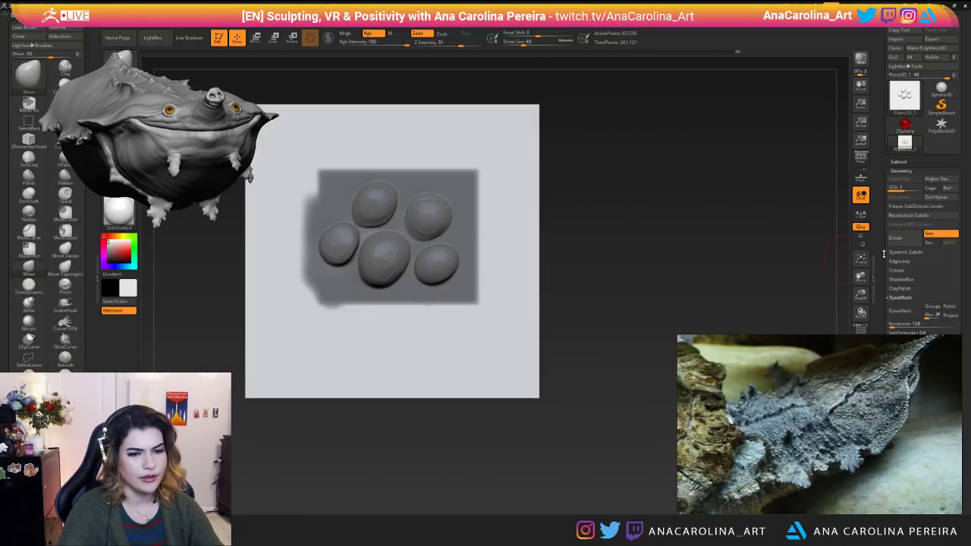
{"action": "scroll", "coordinate": [880, 204], "scroll_direction": "down", "scroll_amount": 5}
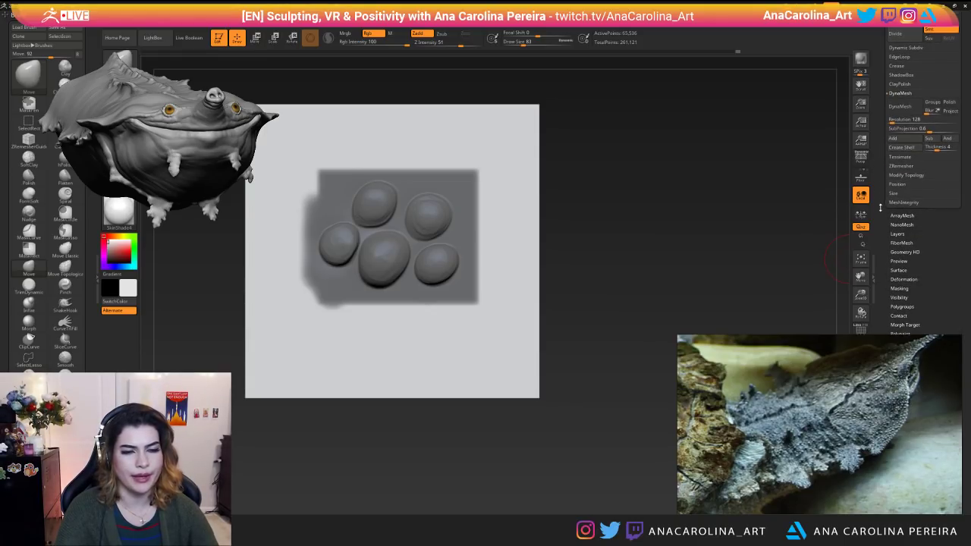
{"action": "left_click", "coordinate": [903, 279]}
{"action": "scroll", "coordinate": [883, 220], "scroll_direction": "down", "scroll_amount": 5}
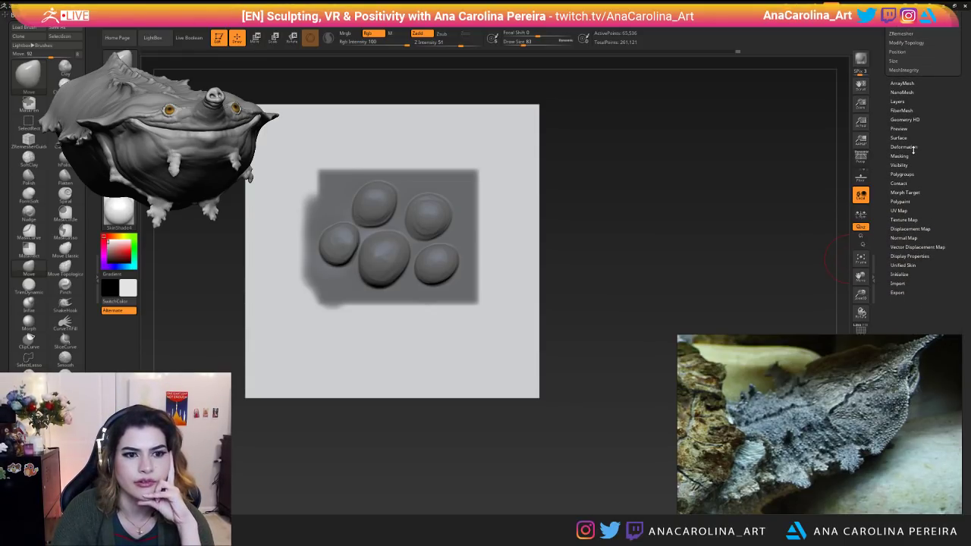
{"action": "scroll", "coordinate": [888, 175], "scroll_direction": "up", "scroll_amount": 4}
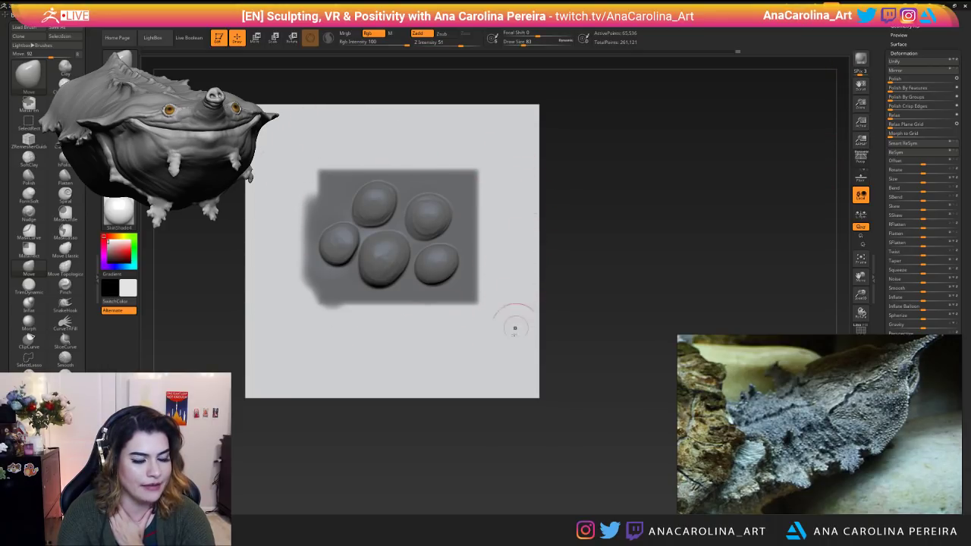
{"action": "scroll", "coordinate": [890, 180], "scroll_direction": "down", "scroll_amount": 2}
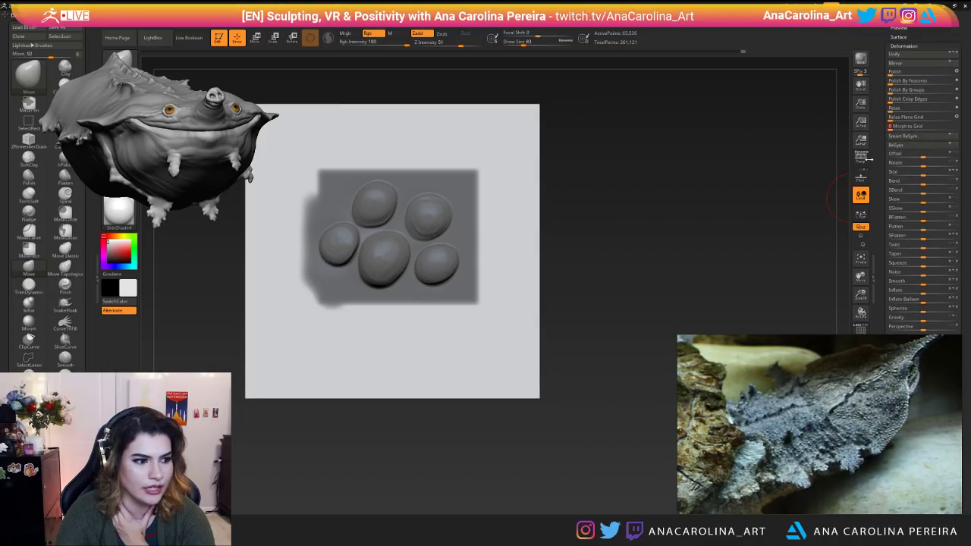
{"action": "left_click_drag", "start_coordinate": [729, 228], "coordinate": [699, 240]}
{"action": "key", "text": "f"}
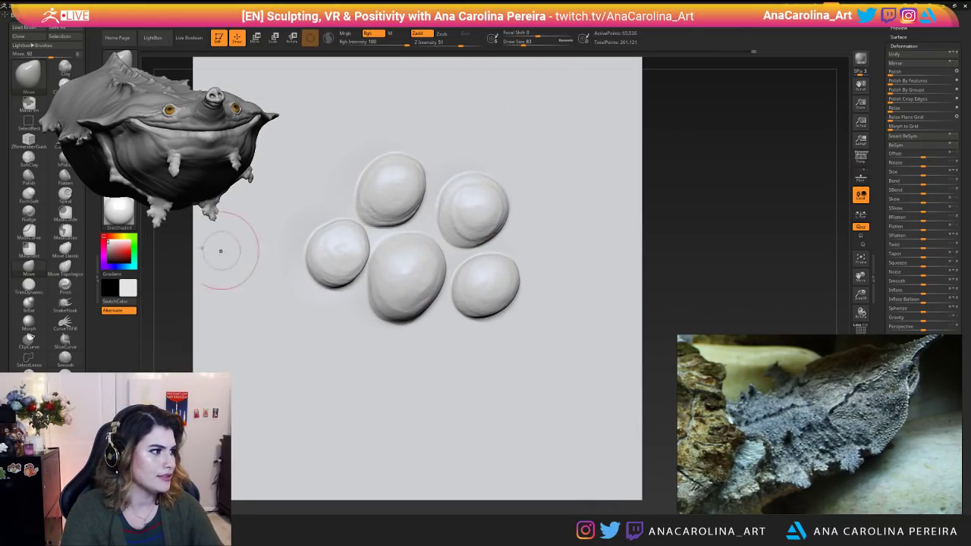
Select the Chisel3D brush and add the bump plane to it as a new shape from the mesh.
{"action": "key", "text": "b"}
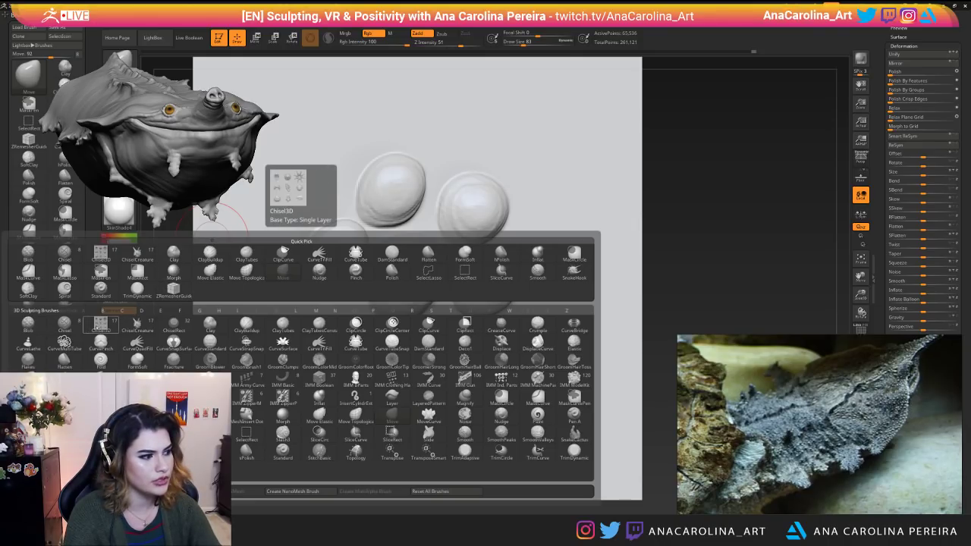
{"action": "left_click", "coordinate": [101, 324]}
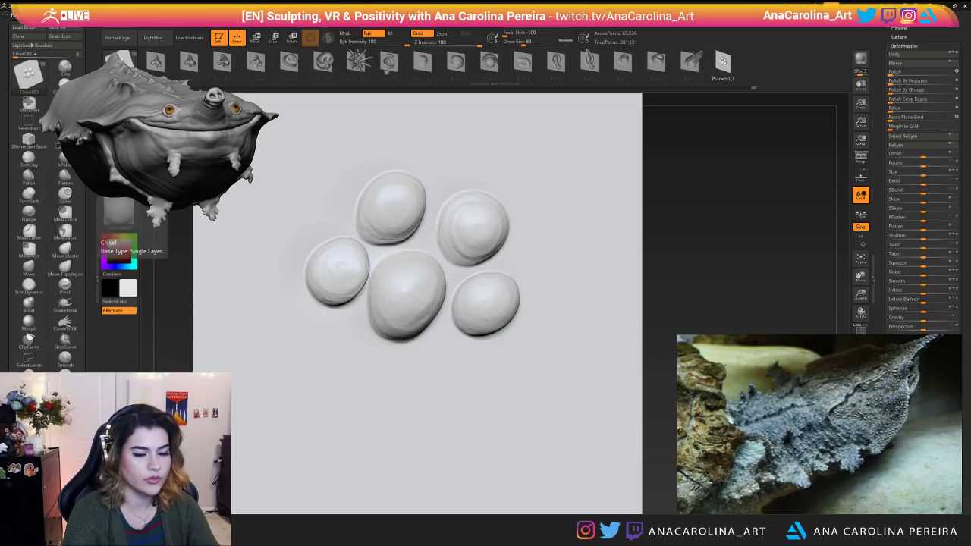
{"action": "scroll", "coordinate": [68, 303], "scroll_direction": "down", "scroll_amount": 5}
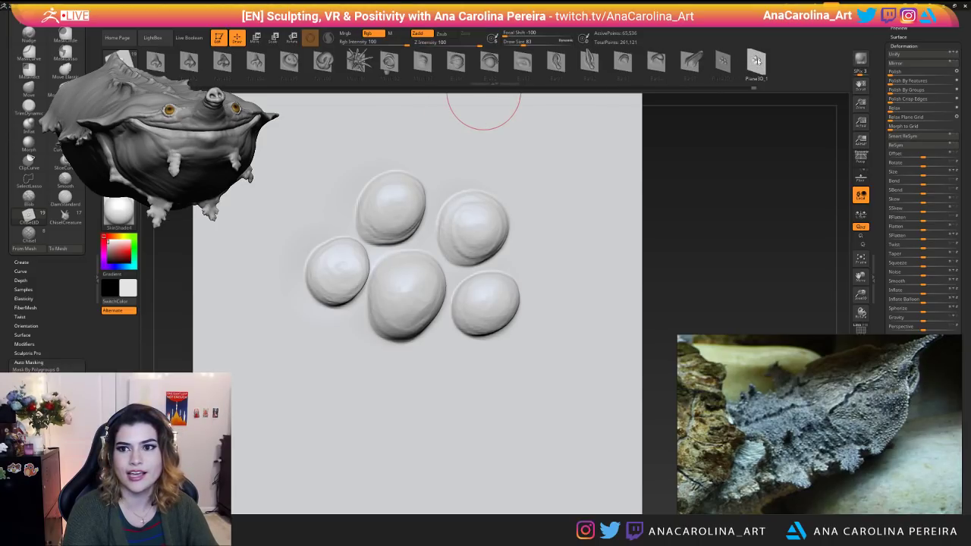
{"action": "scroll", "coordinate": [895, 42], "scroll_direction": "up", "scroll_amount": 5}
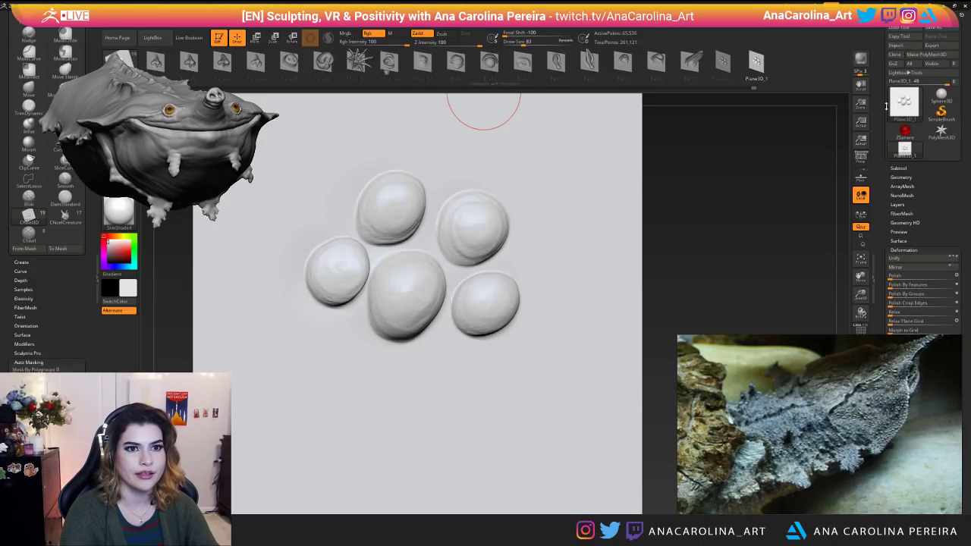
Load the turtle_04 tool and bring its head into close view.
{"action": "left_click", "coordinate": [898, 30]}
{"action": "left_click", "coordinate": [227, 78]}
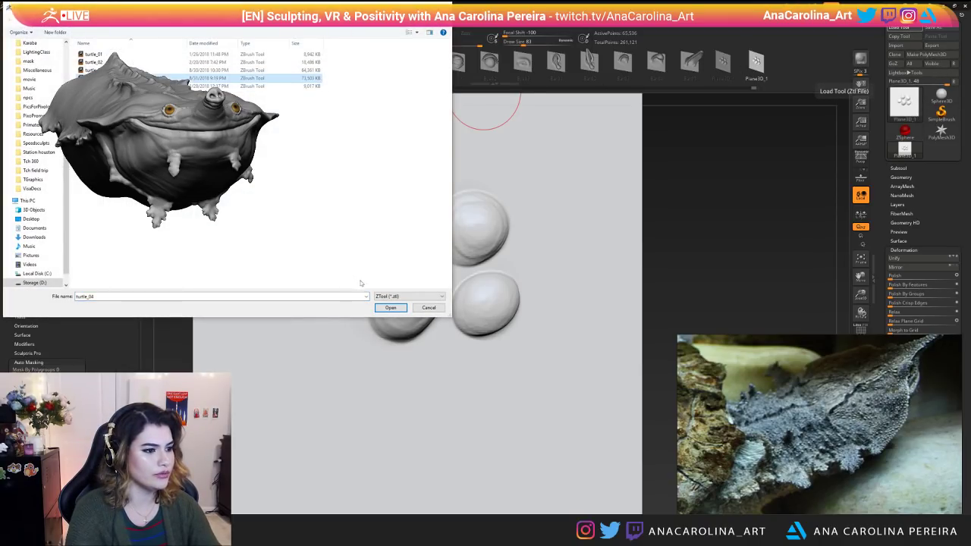
{"action": "left_click", "coordinate": [391, 308]}
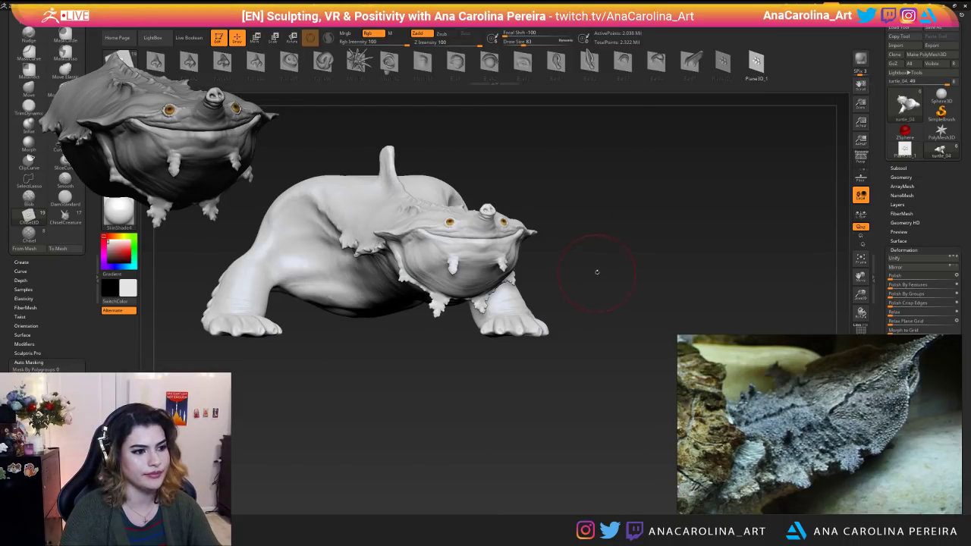
{"action": "left_click_drag", "start_coordinate": [643, 273], "coordinate": [681, 276], "text": "alt"}
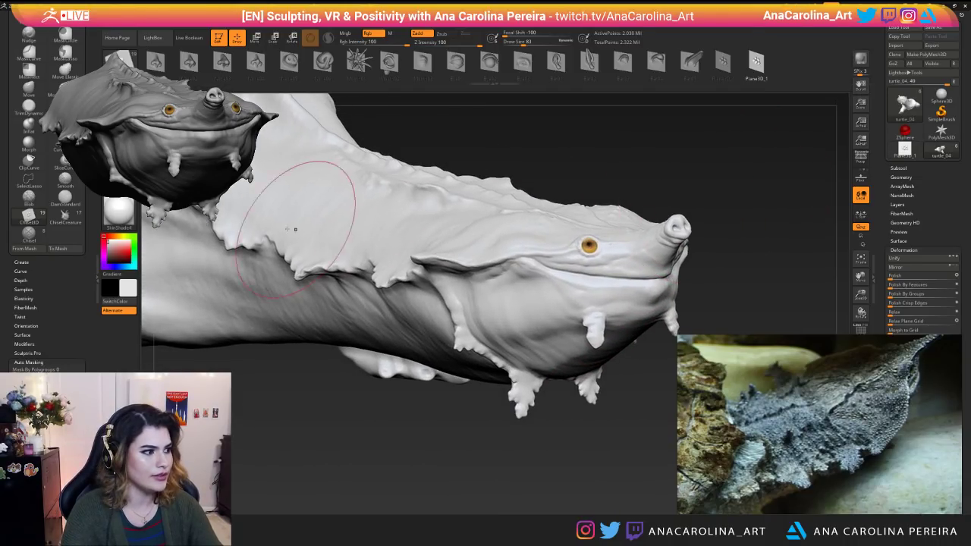
Change the turtle's material to BasicMaterial and reduce the draw size to 37.
{"action": "left_click", "coordinate": [125, 218]}
{"action": "left_click", "coordinate": [128, 220]}
{"action": "key", "text": "space"}
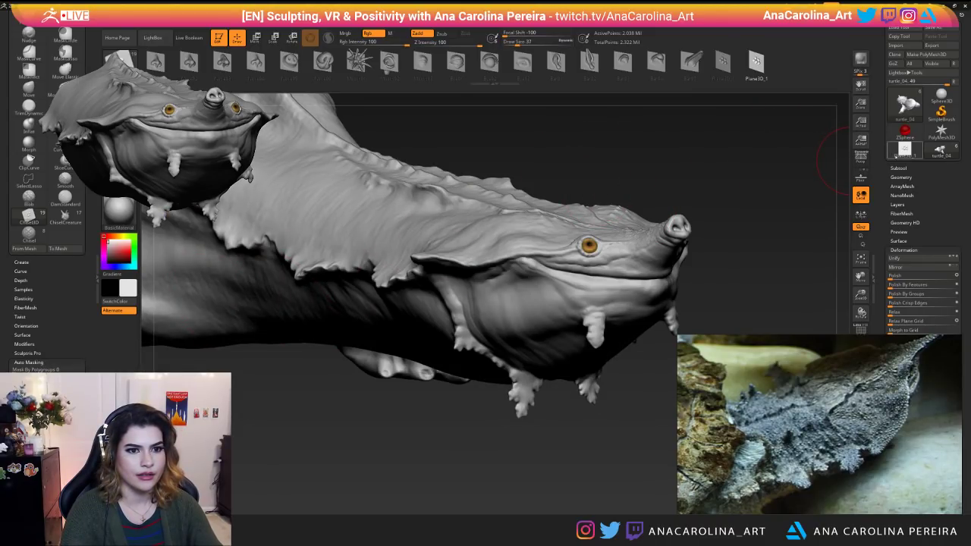
{"action": "left_click_drag", "start_coordinate": [804, 129], "coordinate": [584, 238]}
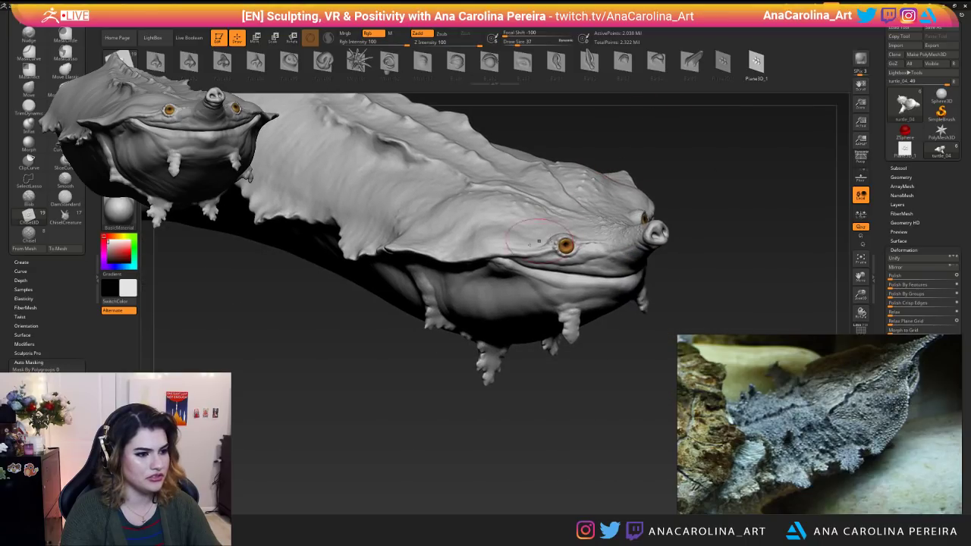
{"action": "left_click", "coordinate": [564, 247]}
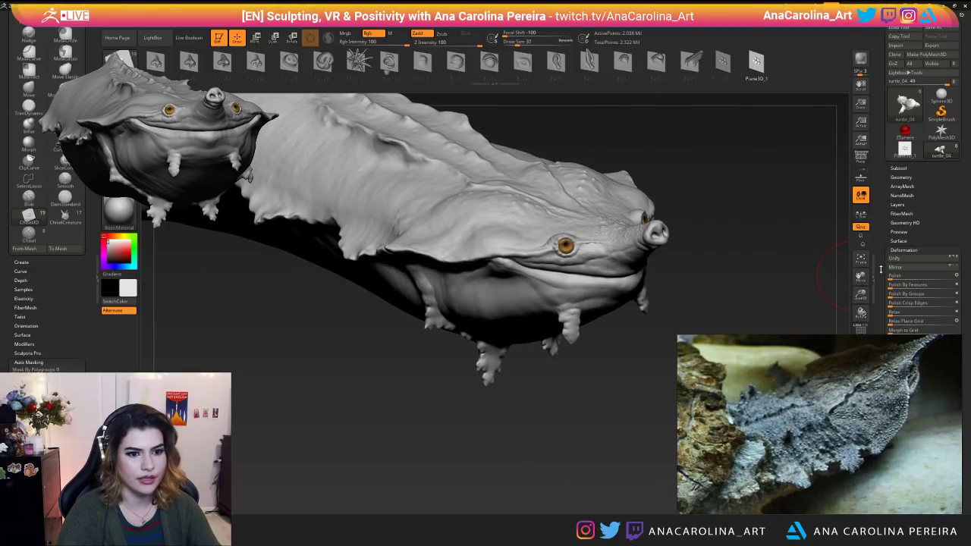
Set the last sculpt layer's intensity to -0.57522 and add a new layer to the turtle.
{"action": "left_click", "coordinate": [897, 205]}
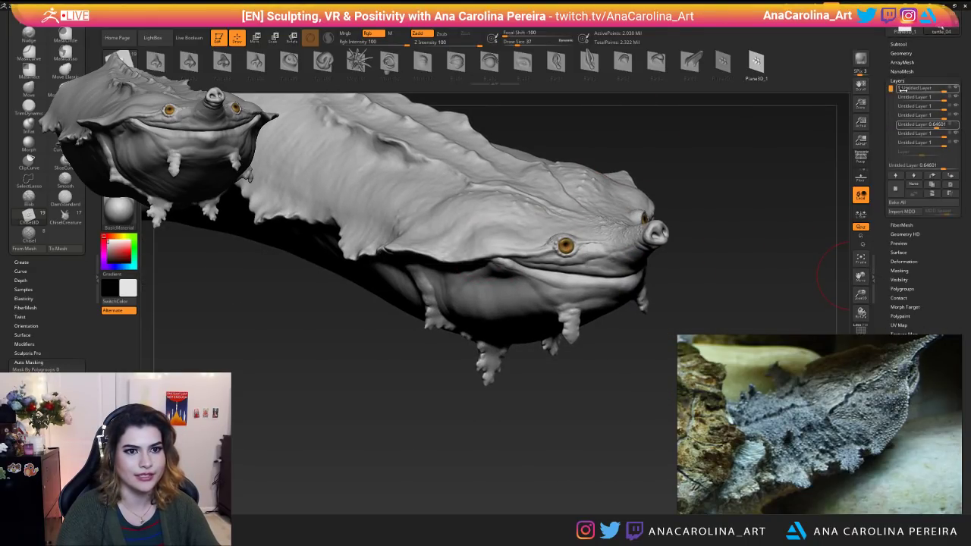
{"action": "left_click", "coordinate": [907, 144]}
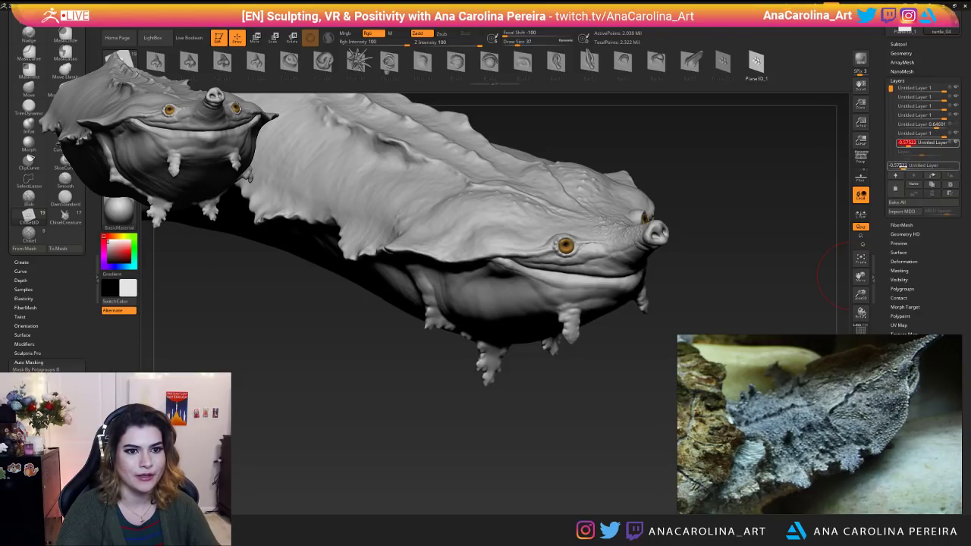
{"action": "left_click", "coordinate": [895, 175]}
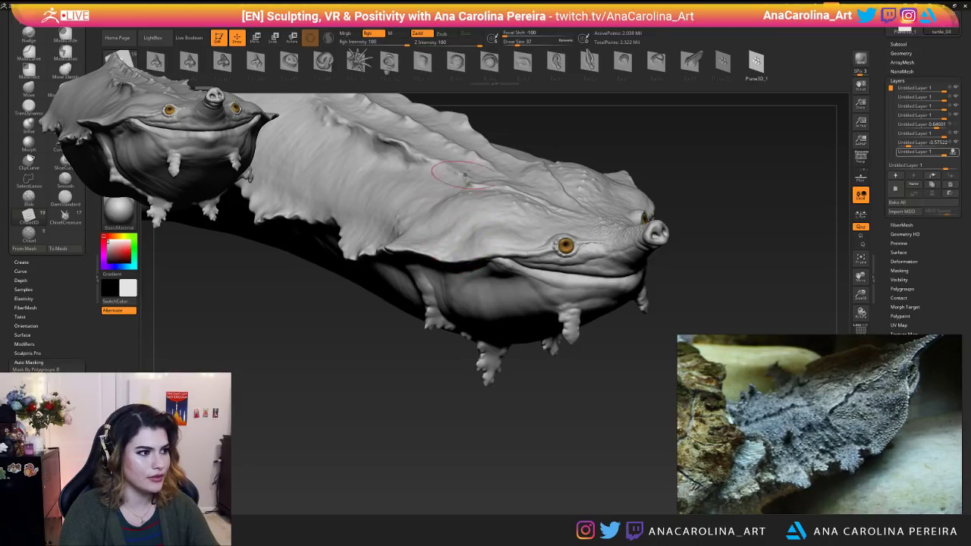
Try stamping the captured bump cluster onto the side of the turtle's head with the Chisel3D brush at draw size 31.
{"action": "left_click", "coordinate": [756, 63]}
{"action": "left_click_drag", "start_coordinate": [455, 243], "coordinate": [473, 256]}
{"action": "right_click_drag", "start_coordinate": [474, 265], "coordinate": [453, 446], "text": "ctrl"}
{"action": "right_click_drag", "start_coordinate": [307, 292], "coordinate": [387, 370], "text": "ctrl"}
{"action": "key", "text": "space"}
{"action": "left_click_drag", "start_coordinate": [493, 277], "coordinate": [487, 277]}
{"action": "key", "text": "ctrl+z"}
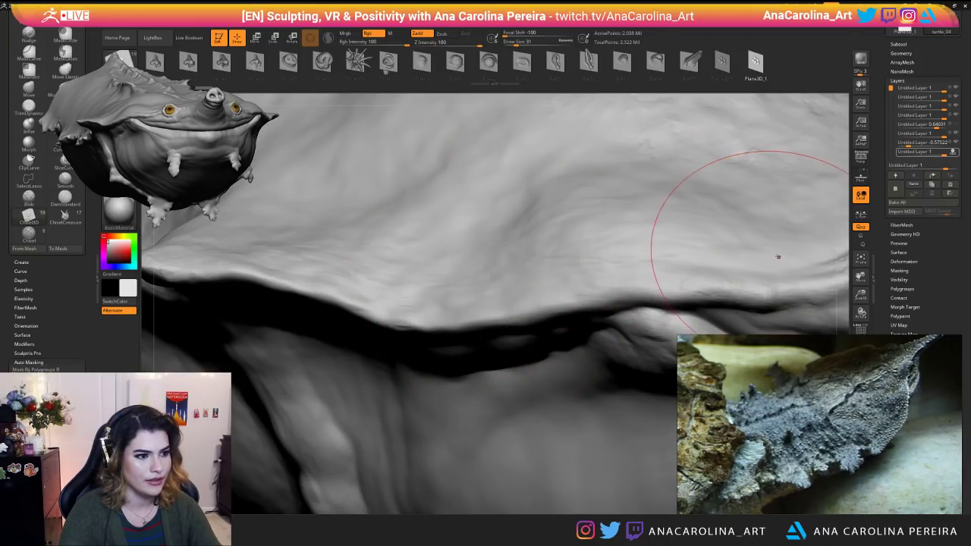
Switch back to the bump plane and capture it at subdivision level 2 as another Chisel3D brush shape from the mesh.
{"action": "left_click", "coordinate": [899, 32]}
{"action": "left_click", "coordinate": [833, 135]}
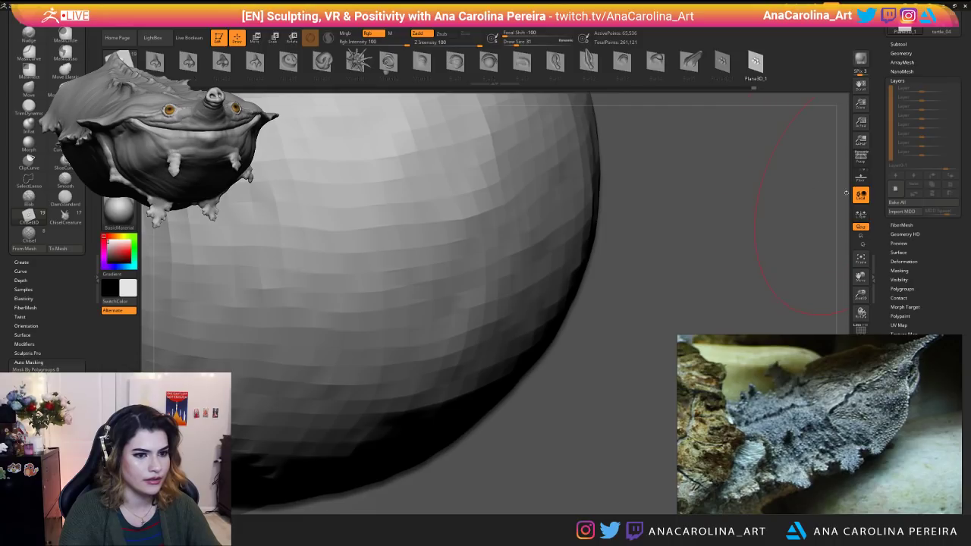
{"action": "key", "text": "d"}
{"action": "left_click_drag", "start_coordinate": [839, 207], "coordinate": [404, 292]}
{"action": "left_click_drag", "start_coordinate": [707, 194], "coordinate": [704, 207]}
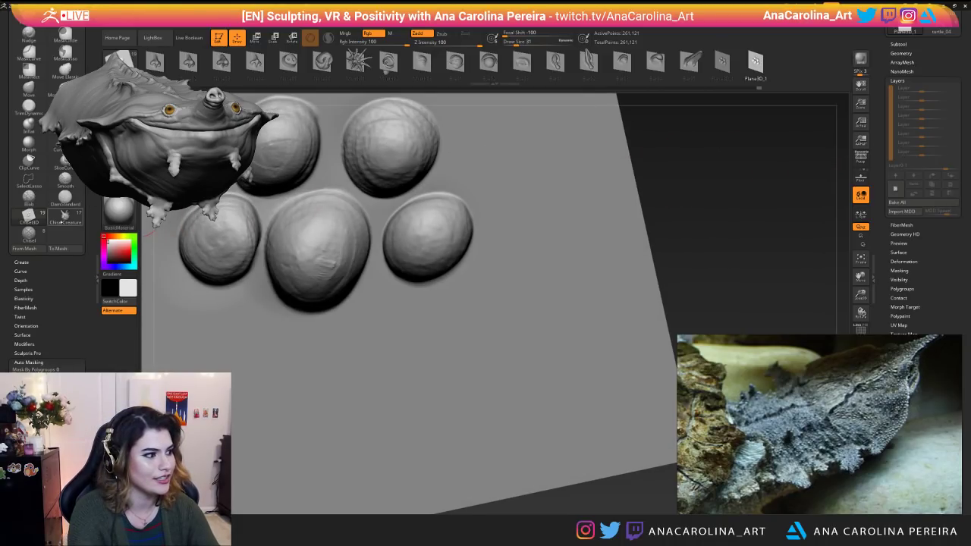
{"action": "left_click", "coordinate": [37, 249]}
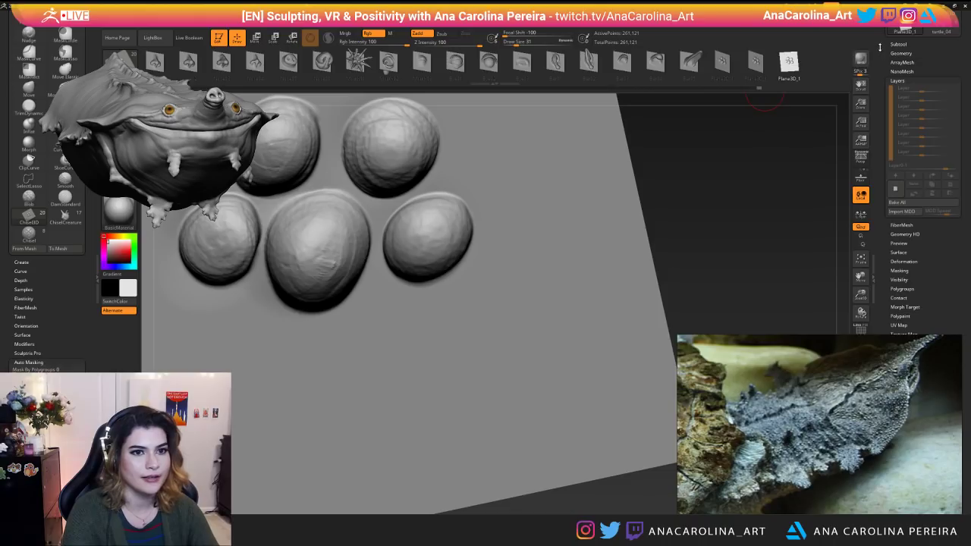
Return to the turtle_04 model, set the focal shift to 57 and stamp the new bump cluster on the side of its head.
{"action": "left_click_drag", "start_coordinate": [880, 47], "coordinate": [880, 87]}
{"action": "left_click", "coordinate": [940, 65]}
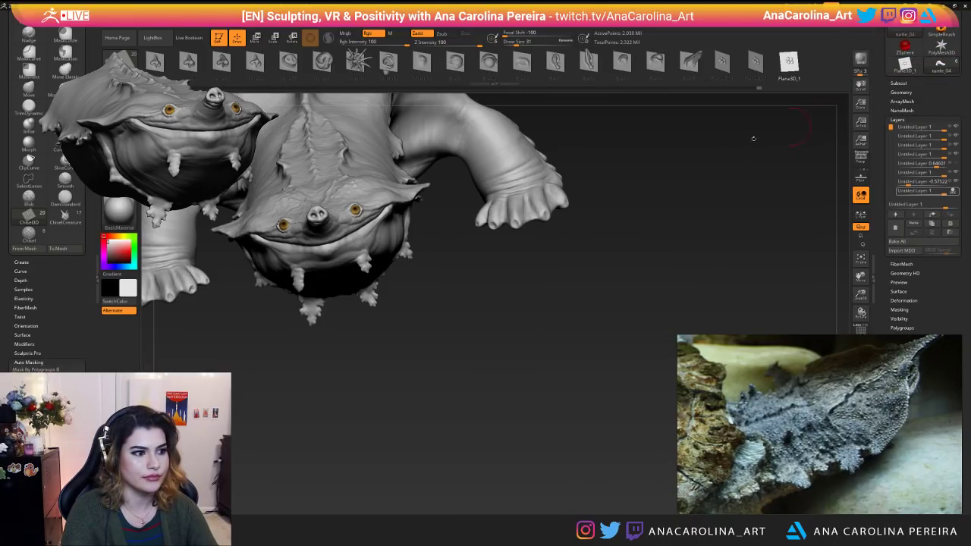
{"action": "key", "text": "space"}
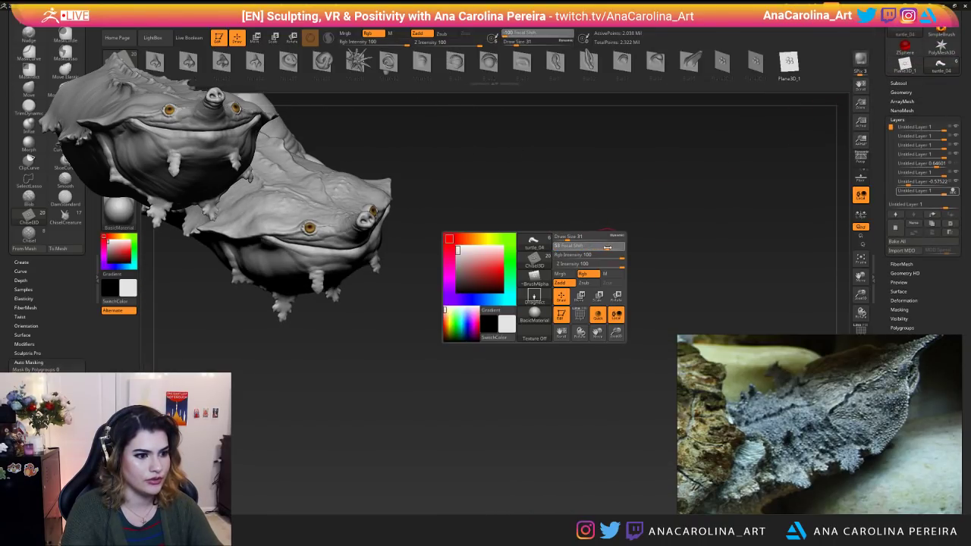
{"action": "left_click_drag", "start_coordinate": [585, 228], "coordinate": [455, 190]}
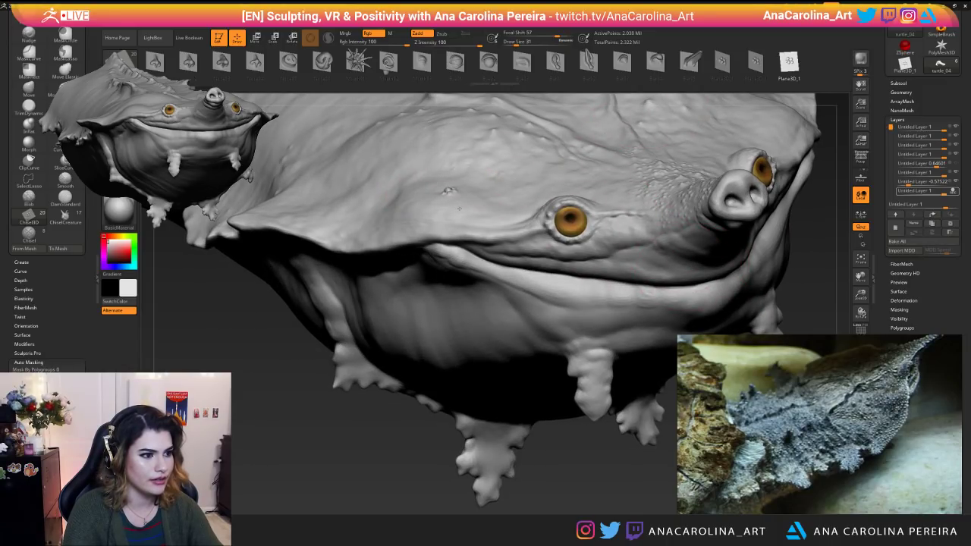
Set the Chisel3D bump cluster brush to draw size 17 and focal shift 70 for the skin on the turtle's head.
{"action": "left_click_drag", "start_coordinate": [425, 471], "coordinate": [351, 457]}
{"action": "left_click_drag", "start_coordinate": [413, 419], "coordinate": [463, 319]}
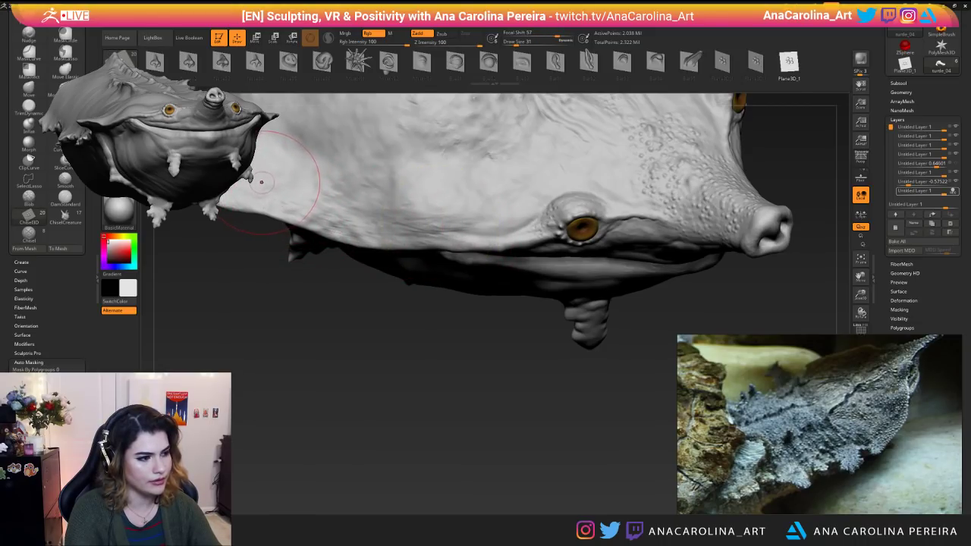
{"action": "mouse_move", "coordinate": [269, 183]}
{"action": "left_mouse_down", "text": "alt"}
{"action": "mouse_move", "coordinate": [311, 250]}
{"action": "mouse_move", "coordinate": [311, 177]}
{"action": "left_mouse_up", "text": "alt"}
{"action": "key", "text": "space"}
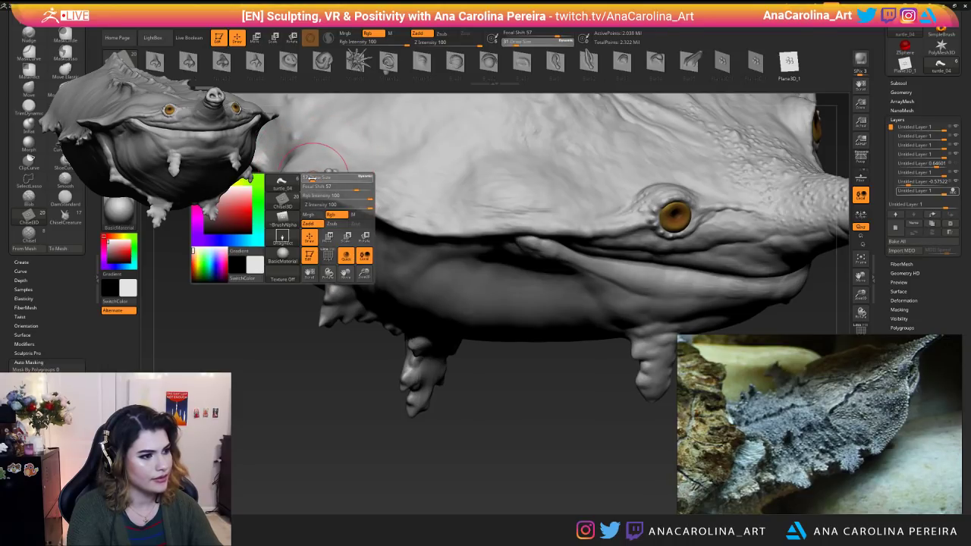
{"action": "left_click", "coordinate": [349, 184]}
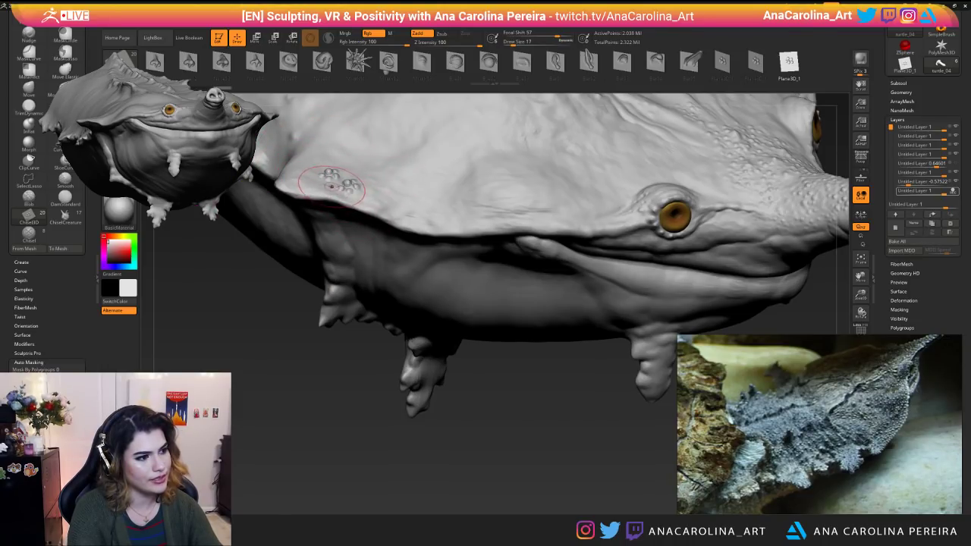
{"action": "scroll", "coordinate": [331, 183], "scroll_direction": "down", "scroll_amount": 3}
{"action": "left_click_drag", "start_coordinate": [331, 303], "coordinate": [371, 436]}
{"action": "left_click_drag", "start_coordinate": [300, 481], "coordinate": [400, 403]}
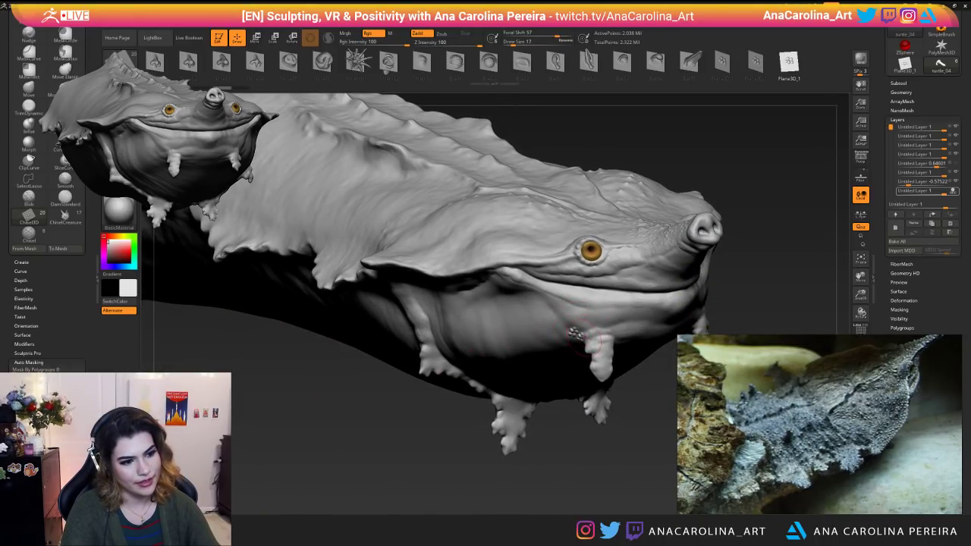
{"action": "key", "text": "space"}
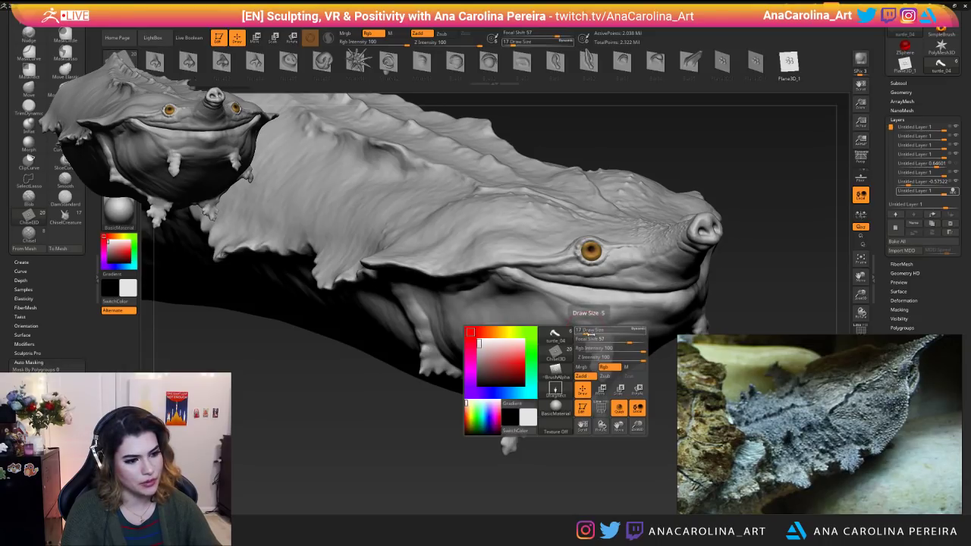
{"action": "left_click", "coordinate": [633, 339]}
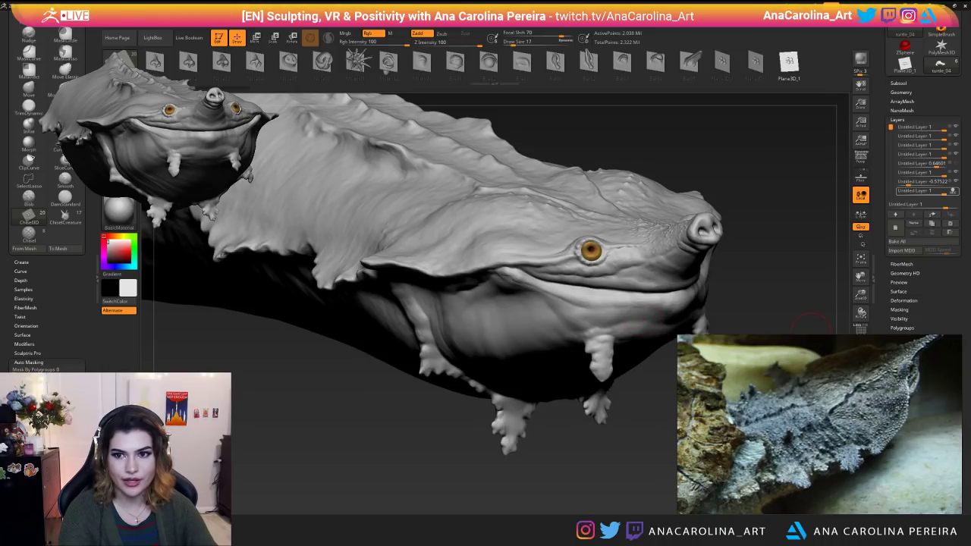
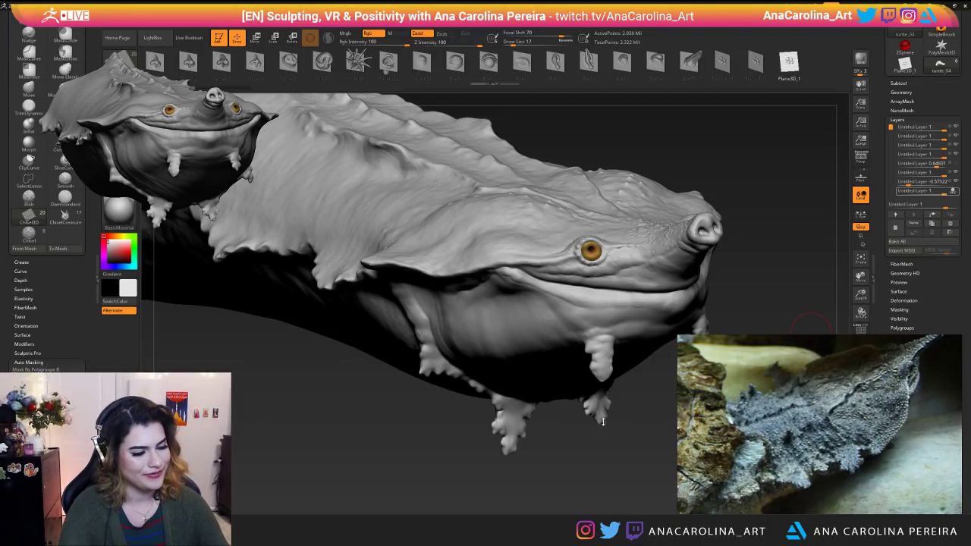
Examine the turtle's head and neck from above, the side and the front, and check the turtle_04 subtool's polygon information.
{"action": "left_click_drag", "start_coordinate": [651, 482], "coordinate": [506, 413]}
{"action": "left_click_drag", "start_coordinate": [443, 425], "coordinate": [469, 455]}
{"action": "left_click_drag", "start_coordinate": [349, 457], "coordinate": [502, 506], "text": "alt"}
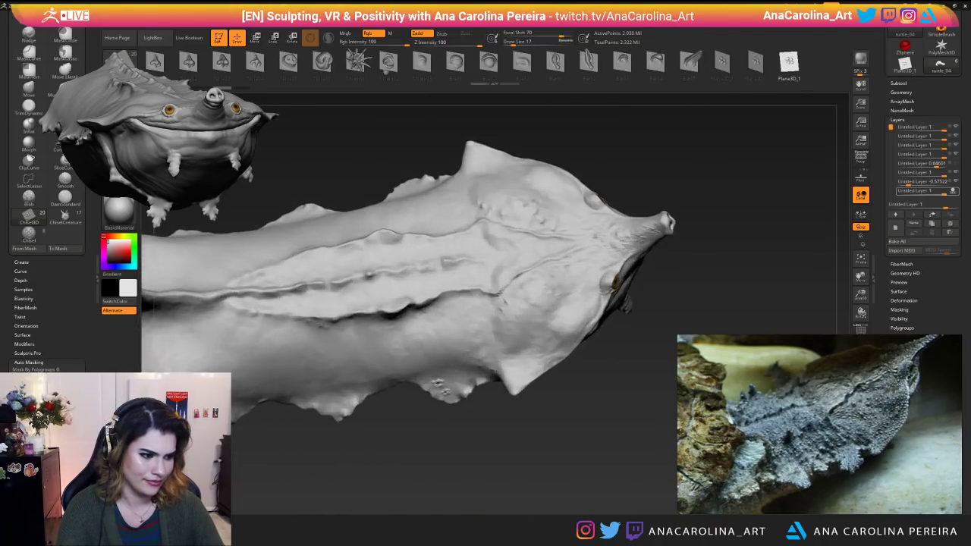
{"action": "left_click_drag", "start_coordinate": [485, 322], "coordinate": [487, 351]}
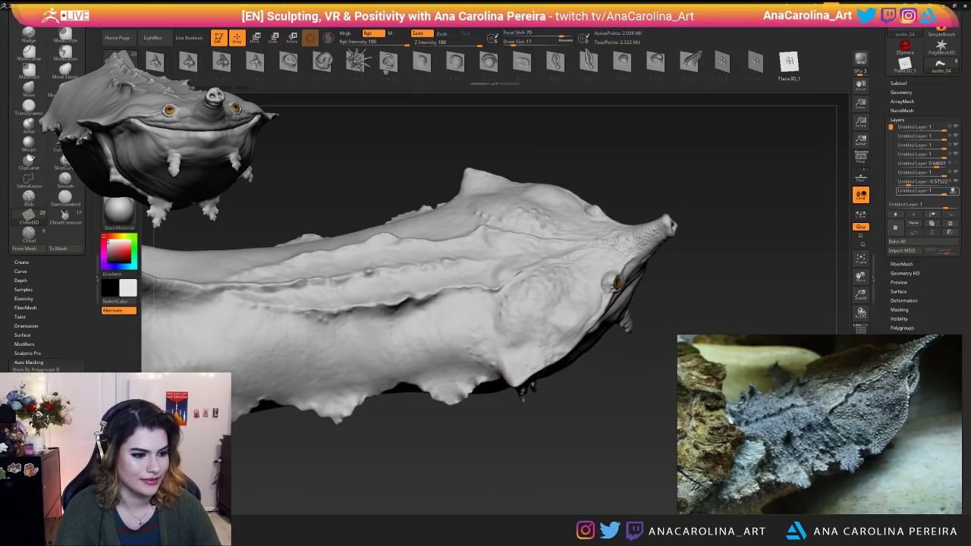
{"action": "mouse_move", "coordinate": [532, 366]}
{"action": "left_mouse_down"}
{"action": "mouse_move", "coordinate": [652, 429]}
{"action": "mouse_move", "coordinate": [666, 461]}
{"action": "left_mouse_up"}
{"action": "left_click_drag", "start_coordinate": [581, 324], "coordinate": [584, 327]}
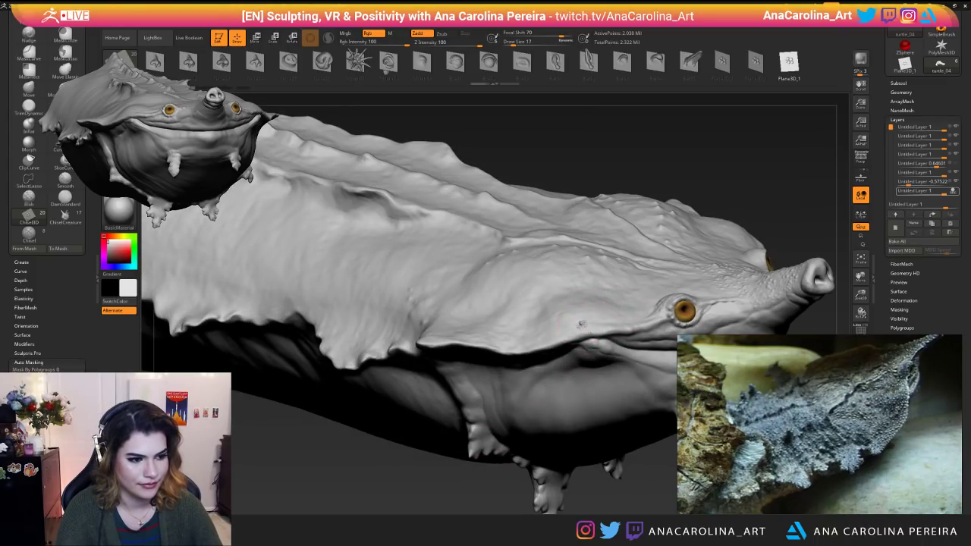
{"action": "mouse_move", "coordinate": [694, 239]}
{"action": "right_mouse_down"}
{"action": "mouse_move", "coordinate": [662, 214]}
{"action": "mouse_move", "coordinate": [831, 152]}
{"action": "right_mouse_up"}
{"action": "left_click", "coordinate": [899, 83]}
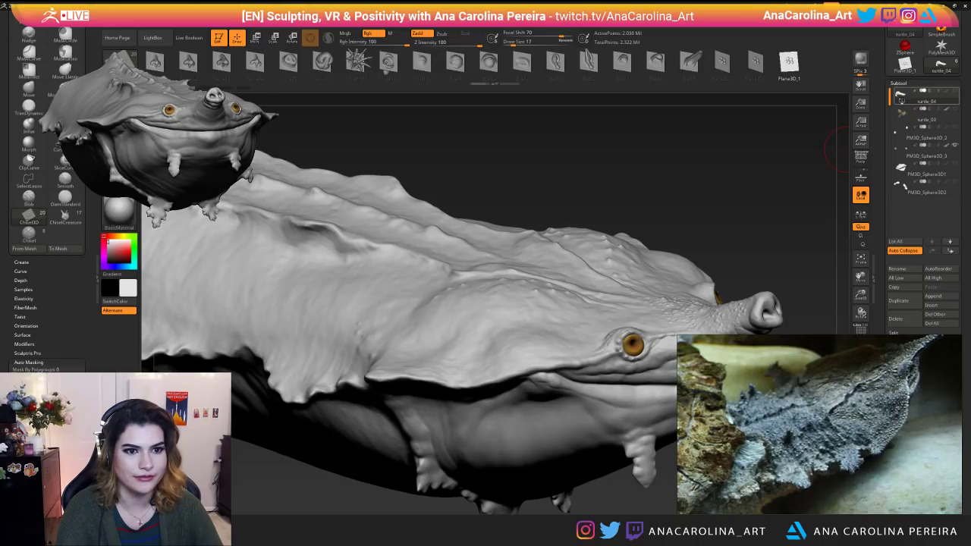
{"action": "mouse_move", "coordinate": [901, 100]}
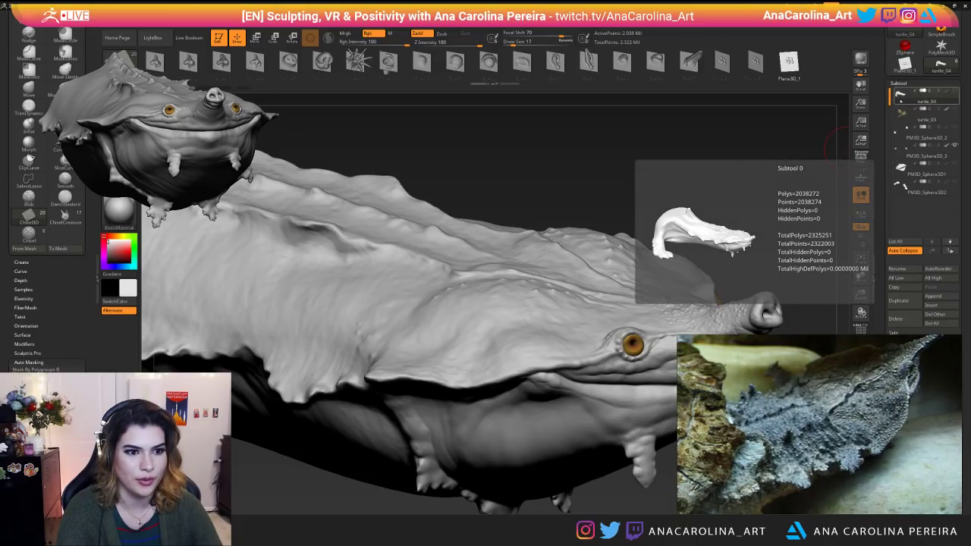
{"action": "right_click_drag", "start_coordinate": [830, 143], "coordinate": [751, 112]}
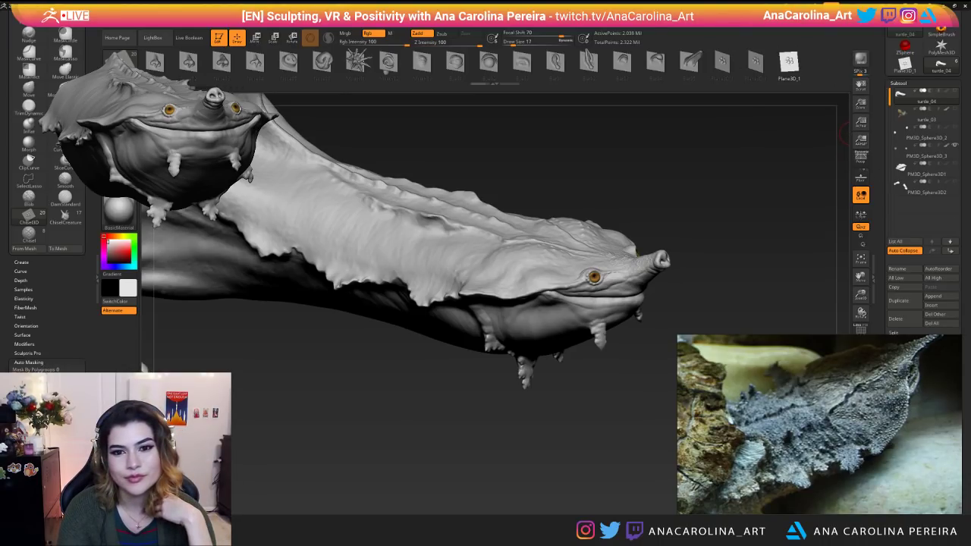
{"action": "right_click_drag", "start_coordinate": [728, 197], "coordinate": [689, 201]}
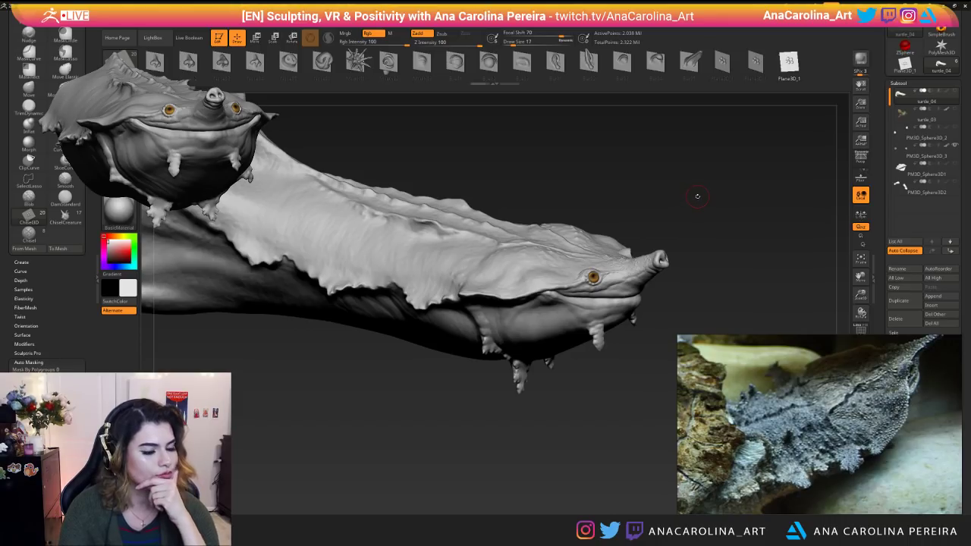
{"action": "mouse_move", "coordinate": [645, 455]}
{"action": "left_mouse_down"}
{"action": "mouse_move", "coordinate": [553, 422]}
{"action": "mouse_move", "coordinate": [535, 436]}
{"action": "mouse_move", "coordinate": [577, 458]}
{"action": "left_mouse_up"}
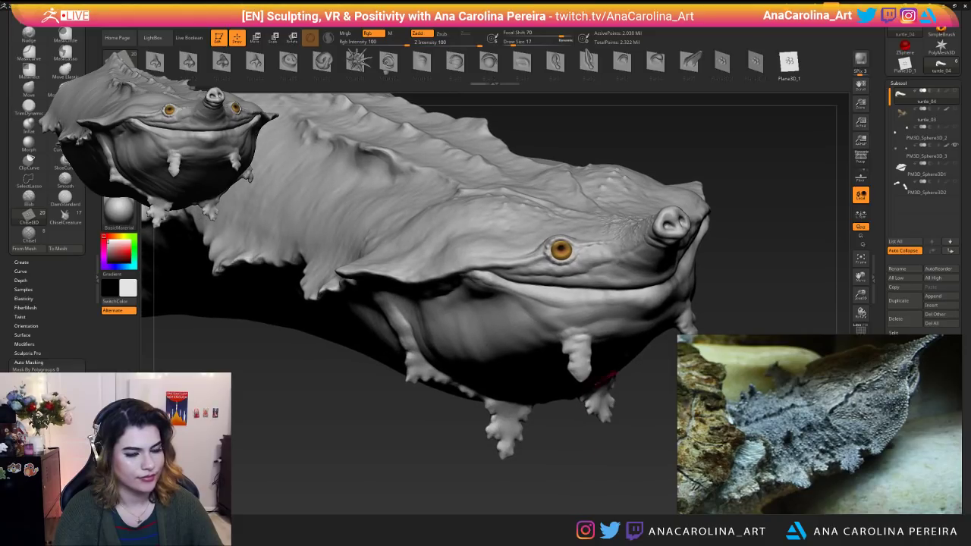
Switch to the Plane3D_1 bump plane, view the whole plane and set the draw size to 74.
{"action": "left_click", "coordinate": [904, 64]}
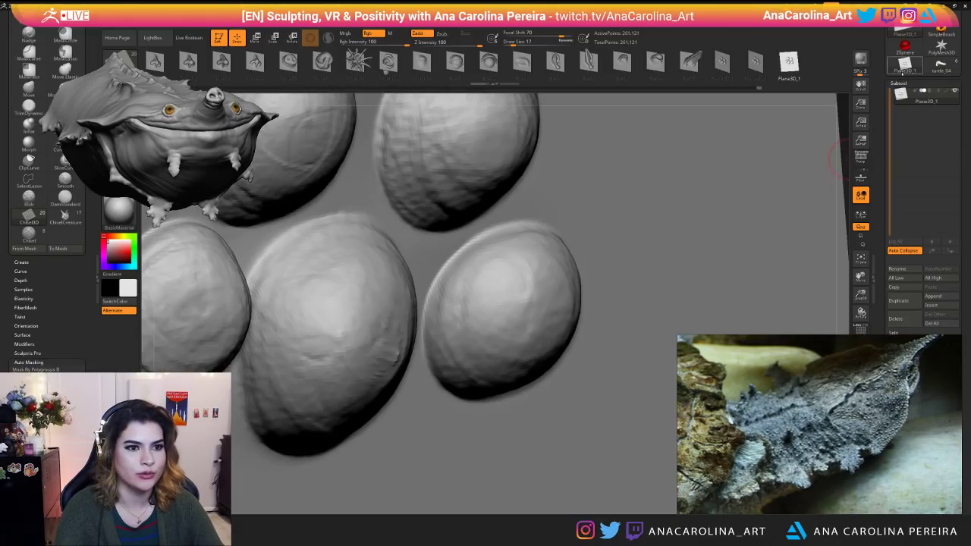
{"action": "mouse_move", "coordinate": [847, 166]}
{"action": "left_mouse_down"}
{"action": "mouse_move", "coordinate": [826, 145]}
{"action": "mouse_move", "coordinate": [813, 206]}
{"action": "mouse_move", "coordinate": [832, 207]}
{"action": "mouse_move", "coordinate": [772, 225]}
{"action": "left_mouse_up"}
{"action": "key", "text": "space"}
{"action": "left_click", "coordinate": [766, 229]}
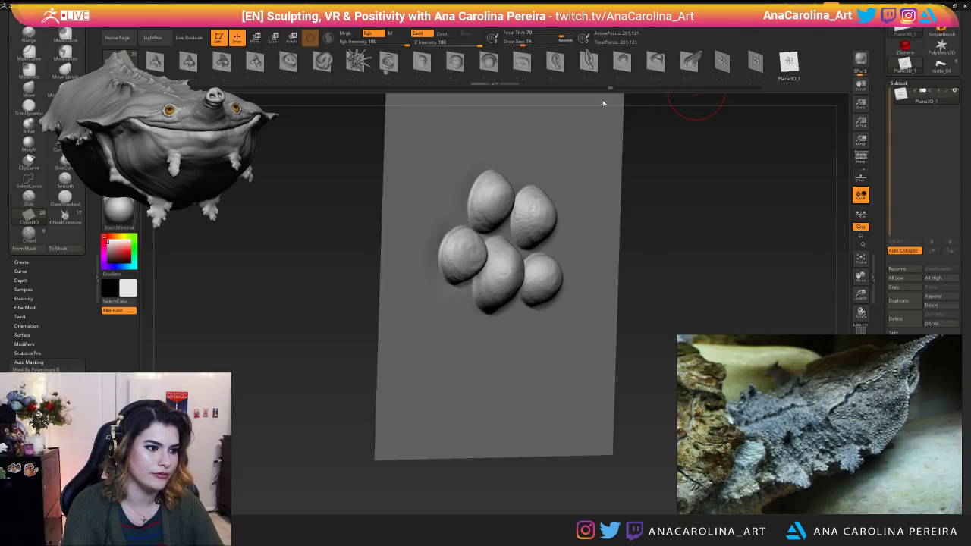
Roll the plane's undo history back to a single bump and accept removing the newer history entries.
{"action": "left_click_drag", "start_coordinate": [674, 166], "coordinate": [680, 157]}
{"action": "mouse_move", "coordinate": [637, 110]}
{"action": "left_mouse_down"}
{"action": "mouse_move", "coordinate": [462, 100]}
{"action": "mouse_move", "coordinate": [596, 97]}
{"action": "mouse_move", "coordinate": [540, 90]}
{"action": "mouse_move", "coordinate": [285, 82]}
{"action": "mouse_move", "coordinate": [198, 90]}
{"action": "left_mouse_up"}
{"action": "key", "text": "ctrl+shift+z"}
{"action": "key", "text": "ctrl+shift+z"}
{"action": "key", "text": "ctrl+shift+z"}
{"action": "key", "text": "ctrl+shift+z"}
{"action": "key", "text": "ctrl+shift+z"}
{"action": "key", "text": "ctrl+shift+z"}
{"action": "key", "text": "ctrl+shift+z"}
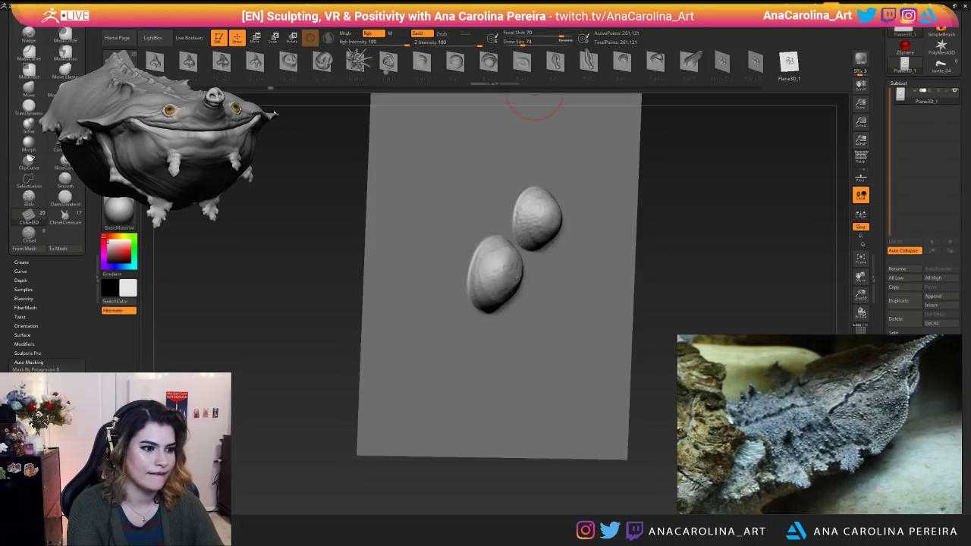
{"action": "key", "text": "ctrl+z"}
{"action": "key", "text": "ctrl+z"}
{"action": "key", "text": "ctrl+z"}
{"action": "key", "text": "ctrl+z"}
{"action": "key", "text": "ctrl+z"}
{"action": "key", "text": "ctrl+z"}
{"action": "key", "text": "ctrl+z"}
{"action": "key", "text": "ctrl+z"}
{"action": "key", "text": "ctrl+z"}
{"action": "key", "text": "ctrl+z"}
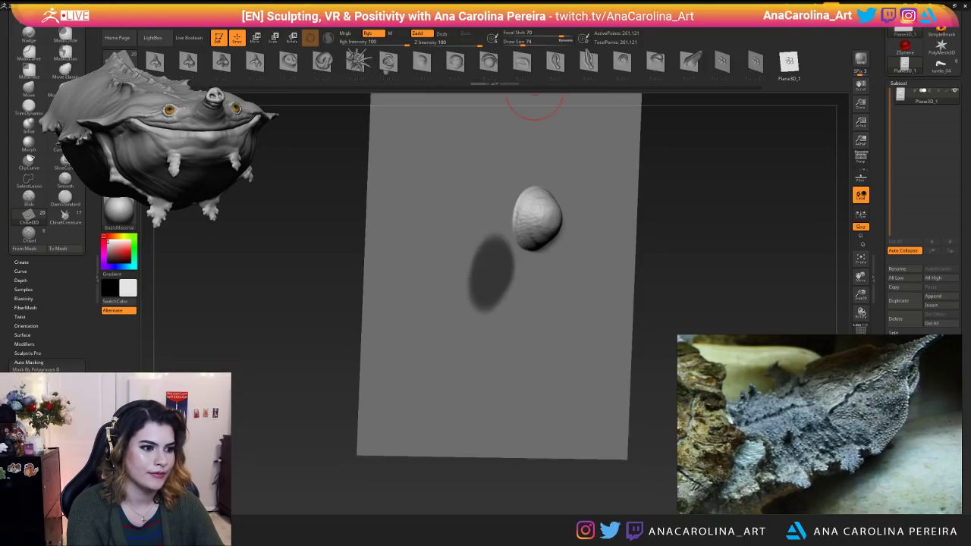
{"action": "key", "text": "ctrl+shift+z"}
{"action": "mouse_move", "coordinate": [267, 208]}
{"action": "left_mouse_down"}
{"action": "mouse_move", "coordinate": [210, 210]}
{"action": "mouse_move", "coordinate": [258, 223]}
{"action": "left_mouse_up"}
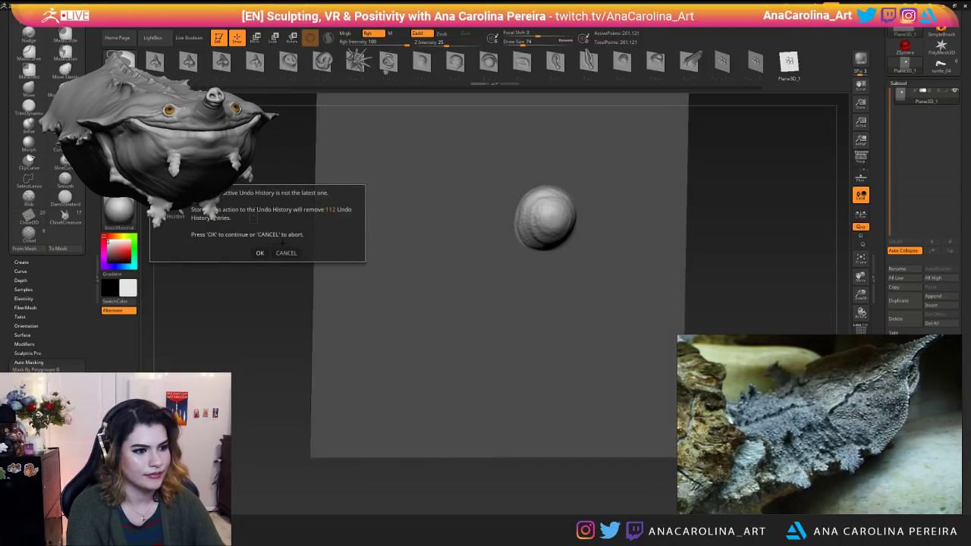
{"action": "left_click", "coordinate": [259, 253]}
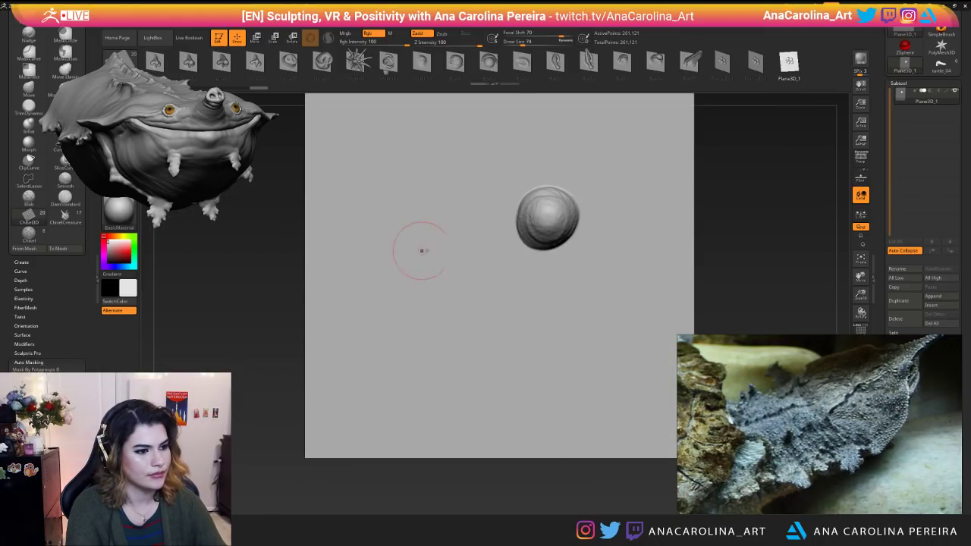
Paint an oval mask at draw size 49 diagonally below the remaining bump and invert the mask.
{"action": "key", "text": "space"}
{"action": "mouse_move", "coordinate": [473, 282]}
{"action": "left_mouse_down"}
{"action": "mouse_move", "coordinate": [472, 273]}
{"action": "mouse_move", "coordinate": [448, 295]}
{"action": "left_mouse_up"}
{"action": "key", "text": "ctrl+z"}
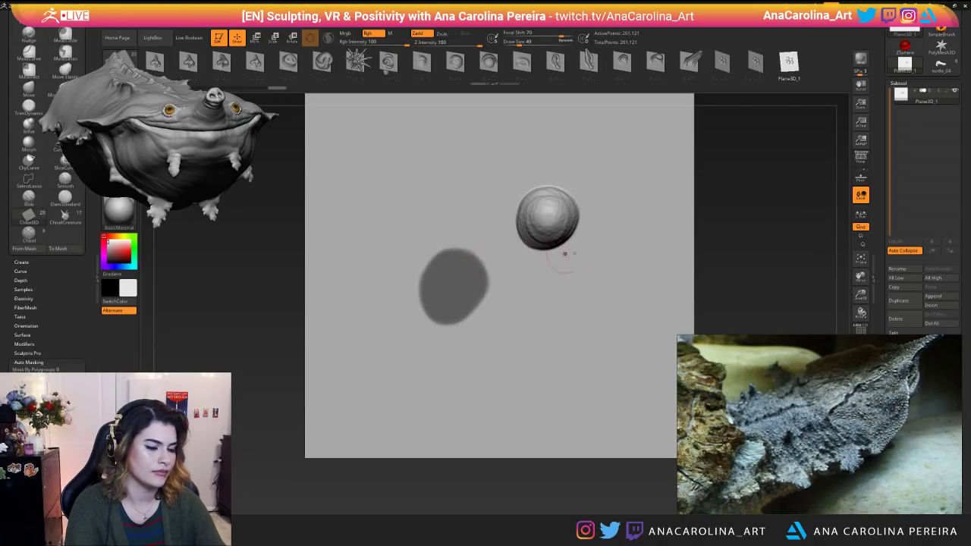
{"action": "left_click", "coordinate": [779, 241], "text": "ctrl"}
{"action": "key", "text": "space"}
{"action": "left_click_drag", "start_coordinate": [481, 282], "coordinate": [474, 282]}
{"action": "key", "text": "ctrl+z"}
{"action": "key", "text": "b"}
{"action": "key", "text": "c"}
{"action": "key", "text": "m"}
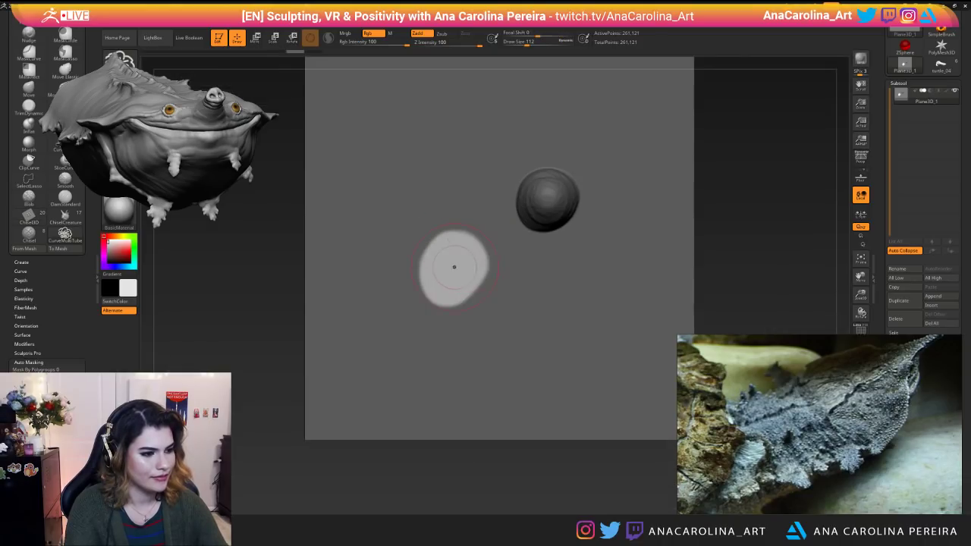
{"action": "mouse_move", "coordinate": [485, 265]}
{"action": "left_mouse_down"}
{"action": "mouse_move", "coordinate": [470, 274]}
{"action": "mouse_move", "coordinate": [497, 227]}
{"action": "left_mouse_up"}
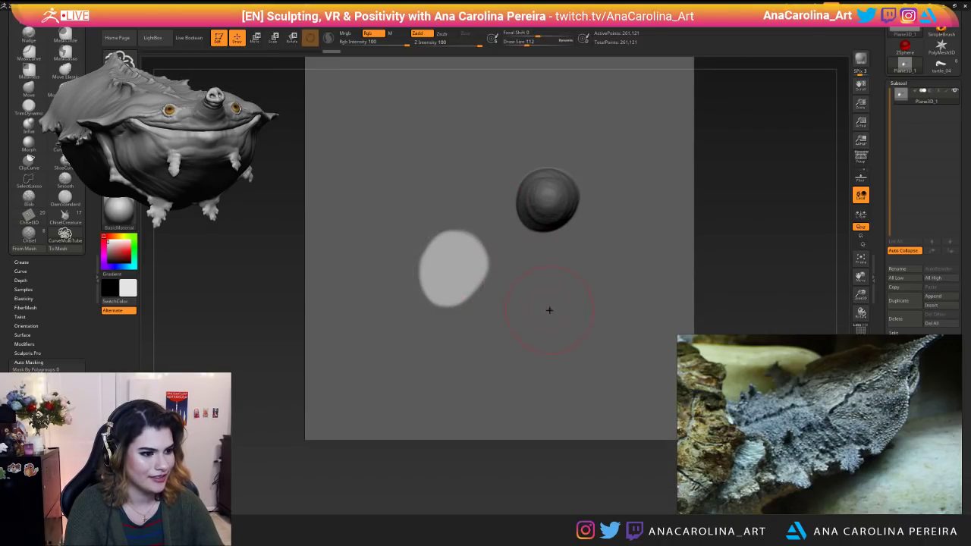
Build up a second bump inside the unmasked oval with the ClayBuildup brush, using draw sizes 140 and 83.
{"action": "key", "text": "b"}
{"action": "key", "text": "c"}
{"action": "key", "text": "b"}
{"action": "key", "text": "space"}
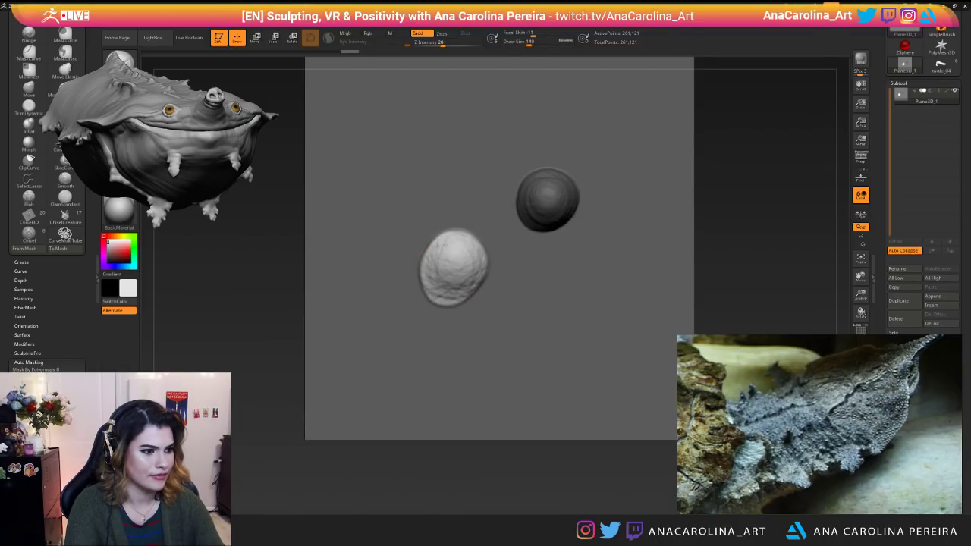
{"action": "mouse_move", "coordinate": [728, 297]}
{"action": "left_mouse_down"}
{"action": "mouse_move", "coordinate": [402, 311]}
{"action": "mouse_move", "coordinate": [467, 318]}
{"action": "left_mouse_up"}
{"action": "key", "text": "space"}
{"action": "left_click_drag", "start_coordinate": [523, 275], "coordinate": [513, 275]}
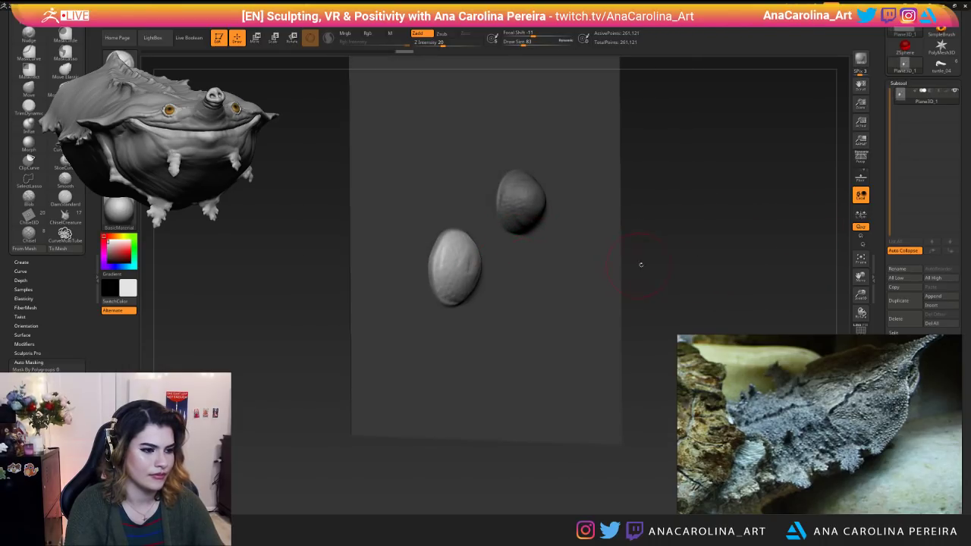
Refine and smooth the second bump, set the draw size to 101 and clear the mask from the plane.
{"action": "left_click_drag", "start_coordinate": [636, 265], "coordinate": [645, 267], "text": "shift"}
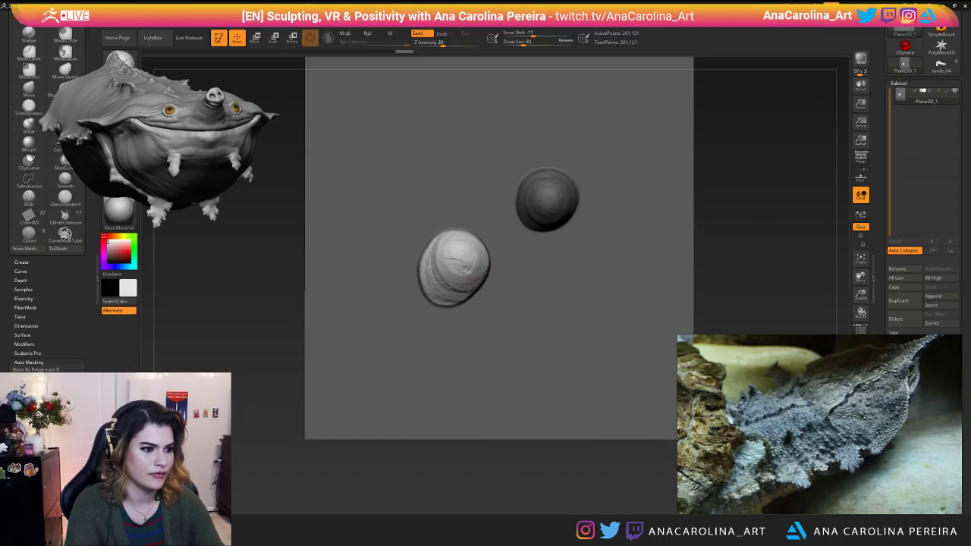
{"action": "left_click_drag", "start_coordinate": [721, 292], "coordinate": [734, 294]}
{"action": "mouse_move", "coordinate": [448, 254]}
{"action": "left_mouse_down"}
{"action": "mouse_move", "coordinate": [459, 260]}
{"action": "mouse_move", "coordinate": [458, 294]}
{"action": "left_mouse_up"}
{"action": "left_click_drag", "start_coordinate": [725, 296], "coordinate": [714, 298], "text": "shift"}
{"action": "key", "text": "space"}
{"action": "mouse_move", "coordinate": [460, 282]}
{"action": "left_mouse_down"}
{"action": "mouse_move", "coordinate": [456, 266]}
{"action": "mouse_move", "coordinate": [449, 277]}
{"action": "left_mouse_up"}
{"action": "left_click_drag", "start_coordinate": [763, 261], "coordinate": [739, 253]}
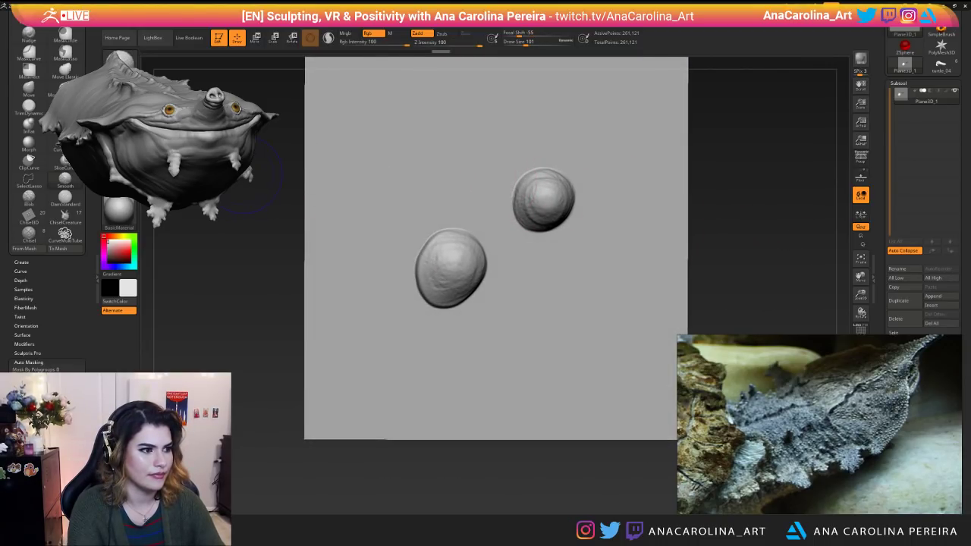
Paint an oval mask above the second bump at draw size 101 and invert it.
{"action": "left_click_drag", "start_coordinate": [301, 138], "coordinate": [334, 190], "text": "alt"}
{"action": "mouse_move", "coordinate": [460, 188]}
{"action": "left_mouse_down", "text": "ctrl"}
{"action": "mouse_move", "coordinate": [454, 213]}
{"action": "mouse_move", "coordinate": [478, 190]}
{"action": "mouse_move", "coordinate": [432, 190]}
{"action": "mouse_move", "coordinate": [464, 172]}
{"action": "left_mouse_up", "text": "ctrl"}
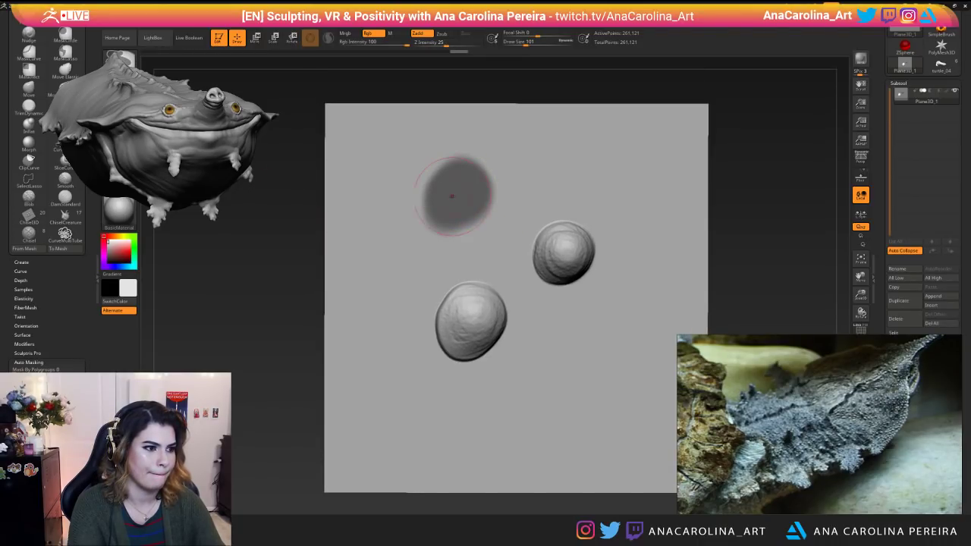
{"action": "left_click", "coordinate": [268, 240], "text": "ctrl"}
Build up a rounded third bump inside the unmasked oval with ClayBuildup at draw size 101.
{"action": "key", "text": "space"}
{"action": "left_click_drag", "start_coordinate": [398, 218], "coordinate": [404, 218]}
{"action": "mouse_move", "coordinate": [446, 169]}
{"action": "left_mouse_down"}
{"action": "mouse_move", "coordinate": [459, 194]}
{"action": "mouse_move", "coordinate": [463, 185]}
{"action": "mouse_move", "coordinate": [453, 188]}
{"action": "mouse_move", "coordinate": [458, 198]}
{"action": "mouse_move", "coordinate": [471, 197]}
{"action": "mouse_move", "coordinate": [460, 194]}
{"action": "left_mouse_up"}
{"action": "key", "text": "space"}
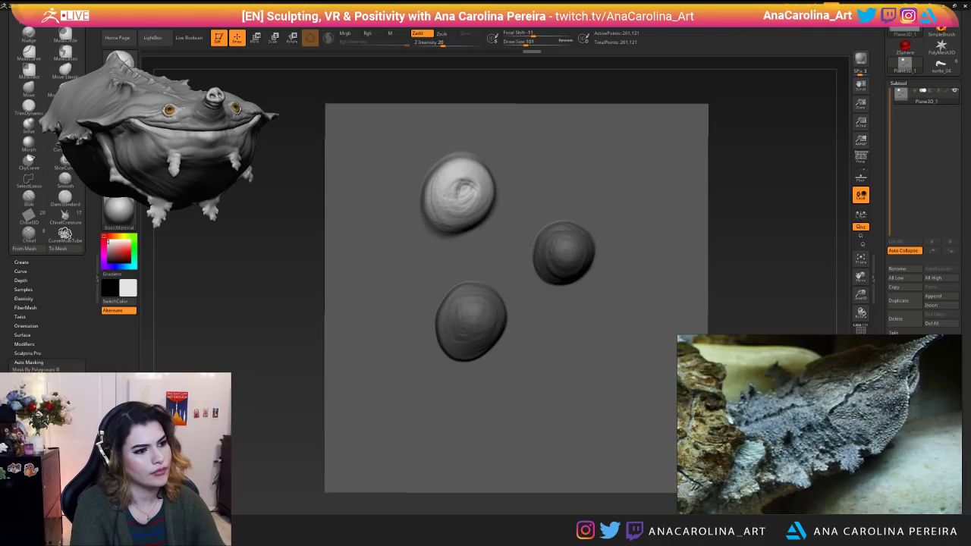
{"action": "left_click_drag", "start_coordinate": [298, 234], "coordinate": [356, 235]}
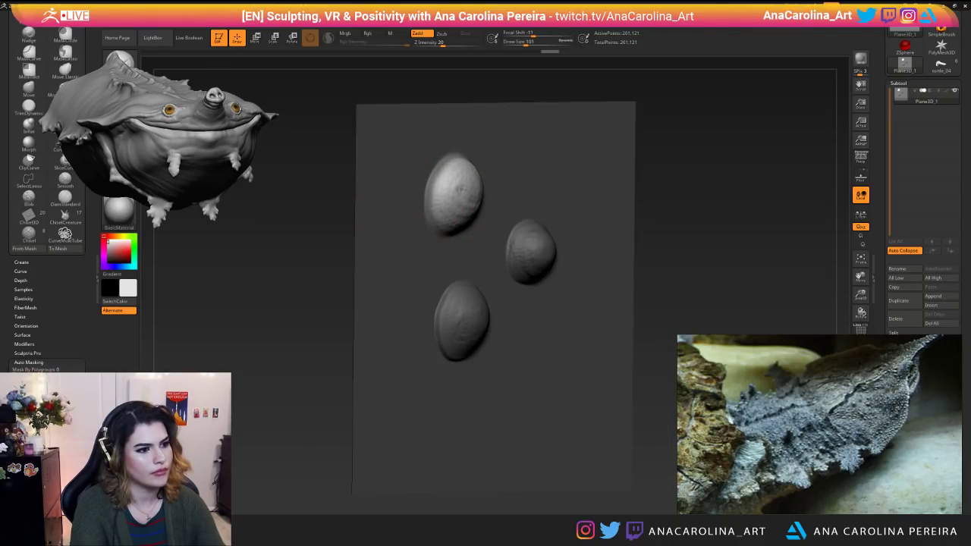
{"action": "left_click_drag", "start_coordinate": [691, 200], "coordinate": [823, 194]}
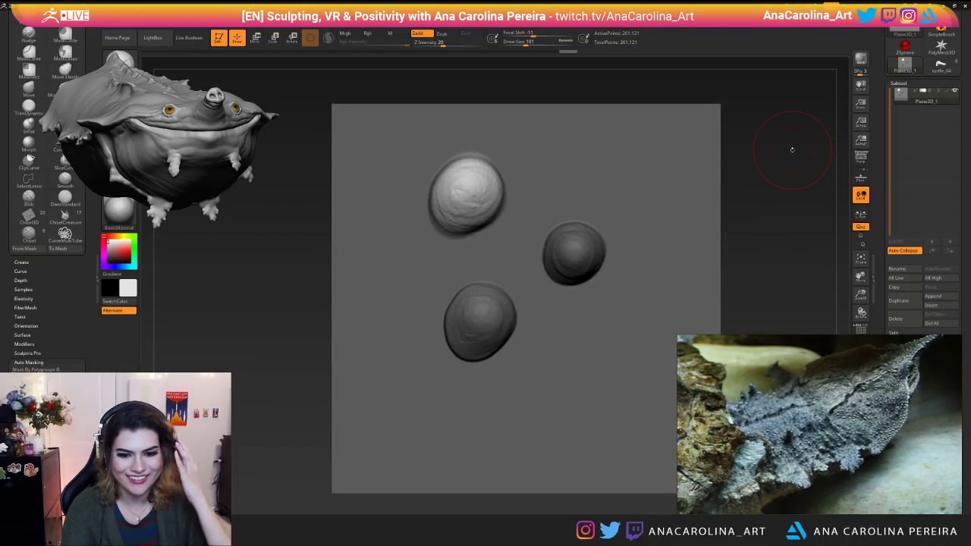
Undo the last strokes on the third bump, clear the mask and face the plane frontally.
{"action": "key", "text": "ctrl+z"}
{"action": "key", "text": "ctrl+z"}
{"action": "key", "text": "ctrl+z"}
{"action": "key", "text": "ctrl+z"}
{"action": "left_click_drag", "start_coordinate": [288, 194], "coordinate": [304, 216], "text": "ctrl"}
{"action": "mouse_move", "coordinate": [468, 371]}
{"action": "right_mouse_down", "text": "ctrl"}
{"action": "mouse_move", "coordinate": [491, 386]}
{"action": "mouse_move", "coordinate": [486, 372]}
{"action": "mouse_move", "coordinate": [500, 434]}
{"action": "mouse_move", "coordinate": [523, 361]}
{"action": "mouse_move", "coordinate": [511, 386]}
{"action": "mouse_move", "coordinate": [520, 329]}
{"action": "mouse_move", "coordinate": [629, 286]}
{"action": "right_mouse_up", "text": "ctrl"}
{"action": "right_click_drag", "start_coordinate": [706, 218], "coordinate": [617, 217]}
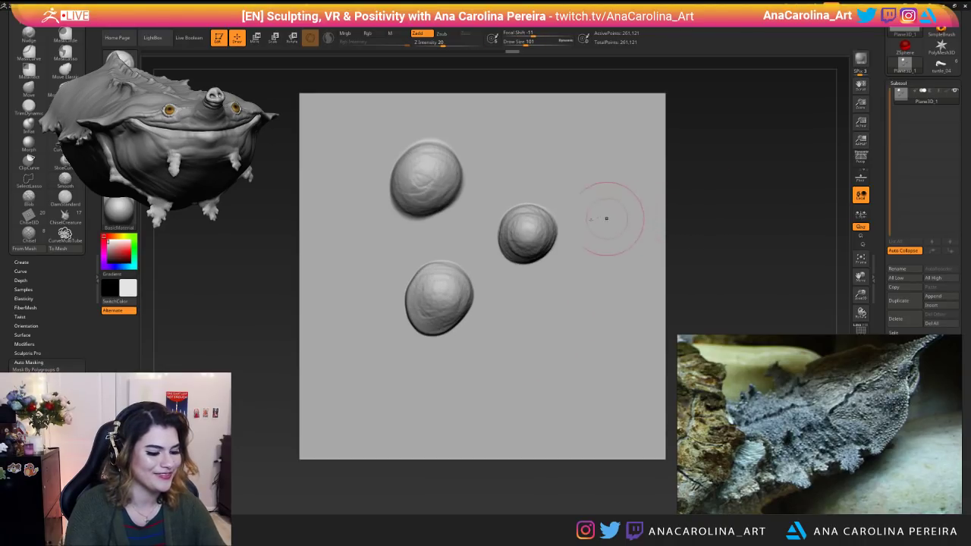
Choose the Chisel3D brush and capture the plane with the three bumps as a new brush shape from mesh.
{"action": "key", "text": "b"}
{"action": "key", "text": "c"}
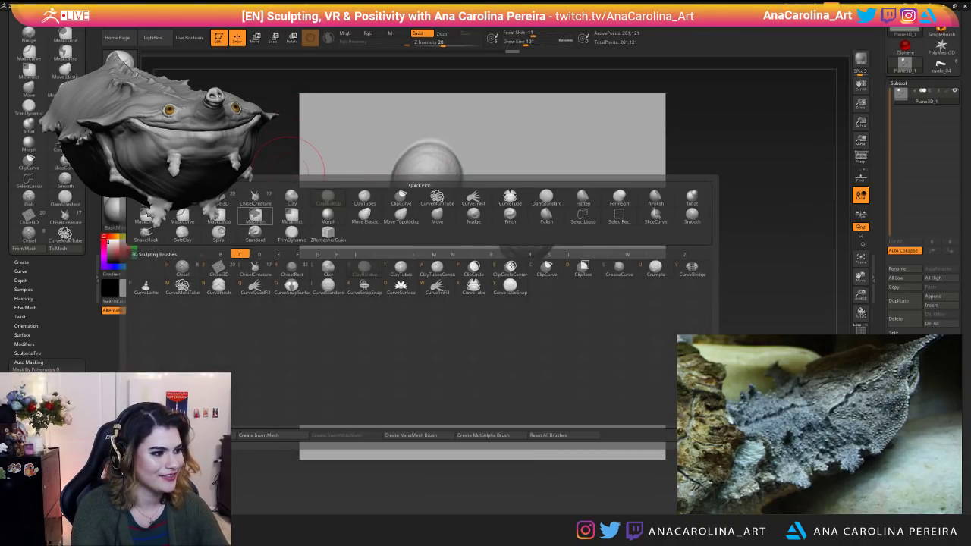
{"action": "left_click", "coordinate": [219, 268]}
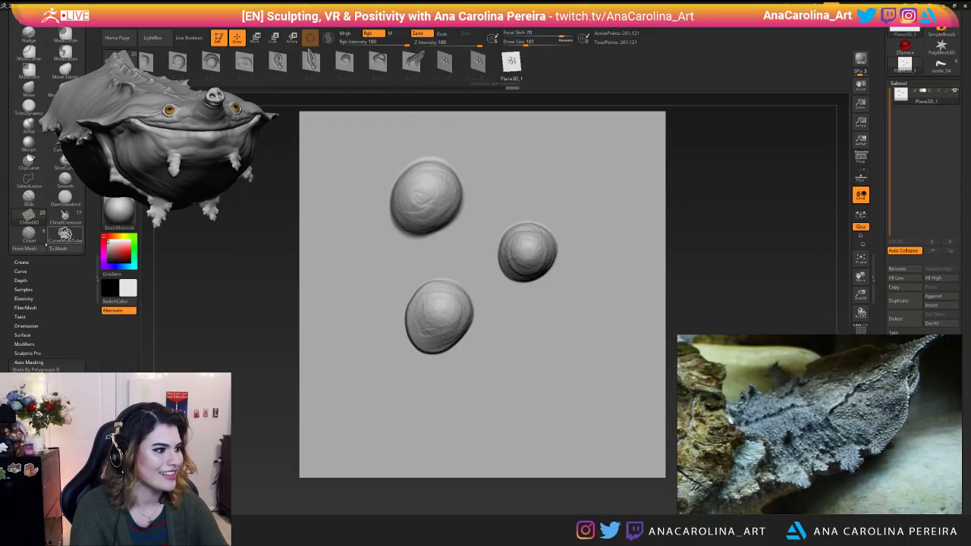
{"action": "left_click", "coordinate": [32, 249]}
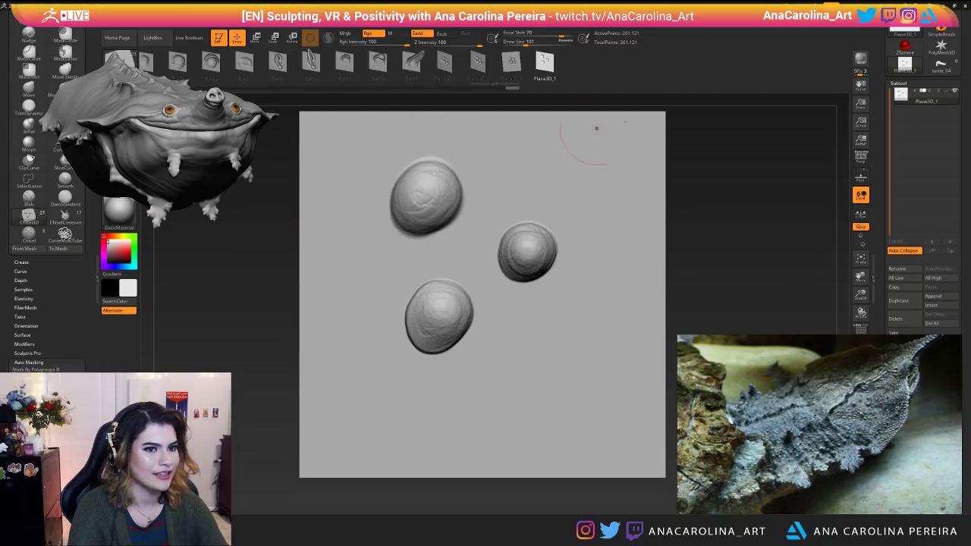
Switch to the turtle model and stamp a small group of bumps behind the eye with the new Chisel3D shape at draw size 17.
{"action": "left_click", "coordinate": [940, 65]}
{"action": "left_click_drag", "start_coordinate": [635, 210], "coordinate": [639, 216]}
{"action": "left_click_drag", "start_coordinate": [618, 251], "coordinate": [645, 239]}
{"action": "scroll", "coordinate": [448, 224], "scroll_direction": "up", "scroll_amount": 5}
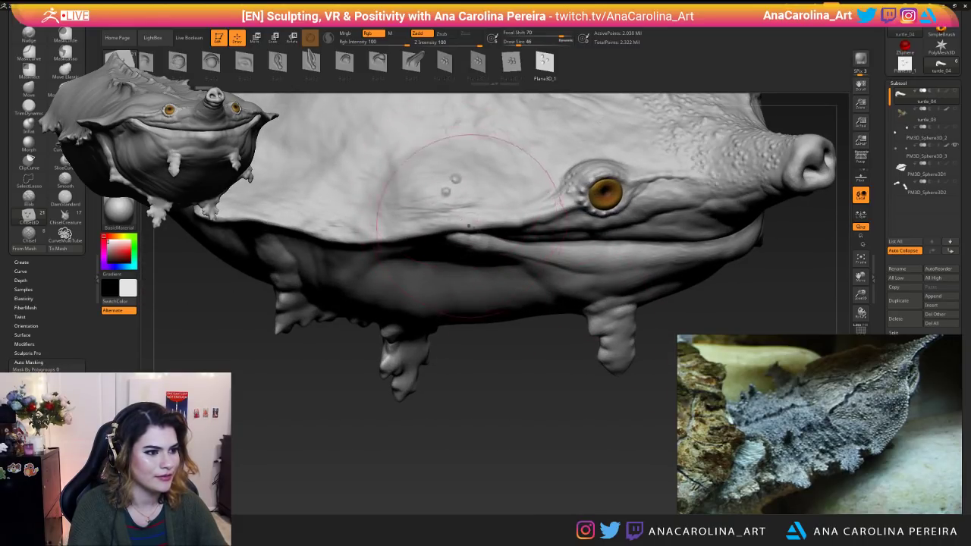
{"action": "mouse_move", "coordinate": [507, 184]}
{"action": "left_mouse_down"}
{"action": "mouse_move", "coordinate": [487, 227]}
{"action": "mouse_move", "coordinate": [401, 228]}
{"action": "mouse_move", "coordinate": [473, 256]}
{"action": "mouse_move", "coordinate": [413, 235]}
{"action": "left_mouse_up"}
{"action": "left_click", "coordinate": [414, 228]}
{"action": "left_click", "coordinate": [411, 242]}
{"action": "left_click", "coordinate": [426, 238]}
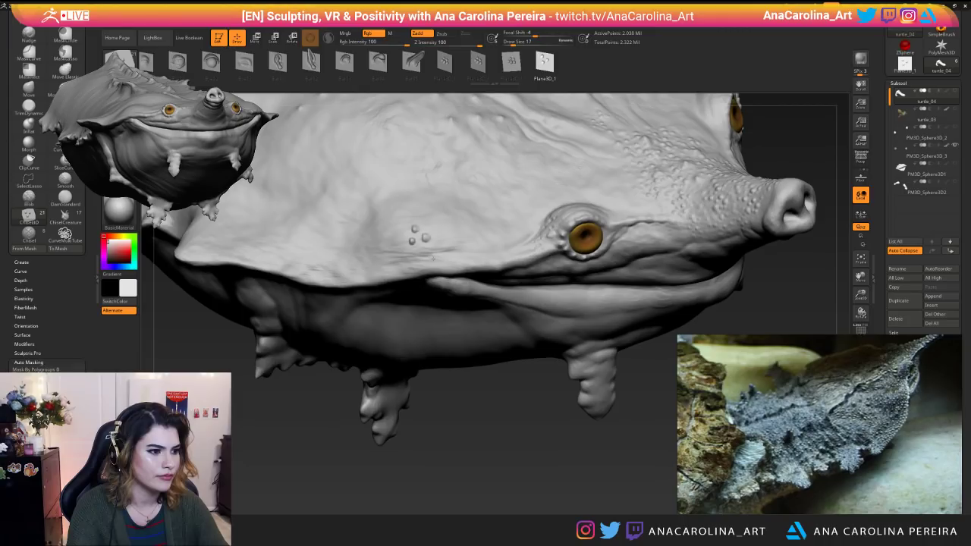
Extend the group behind the turtle's eye into a wider patch of scale bumps with repeated stamps at draw size 17.
{"action": "left_click_drag", "start_coordinate": [455, 357], "coordinate": [492, 388]}
{"action": "scroll", "coordinate": [473, 400], "scroll_direction": "up", "scroll_amount": 2}
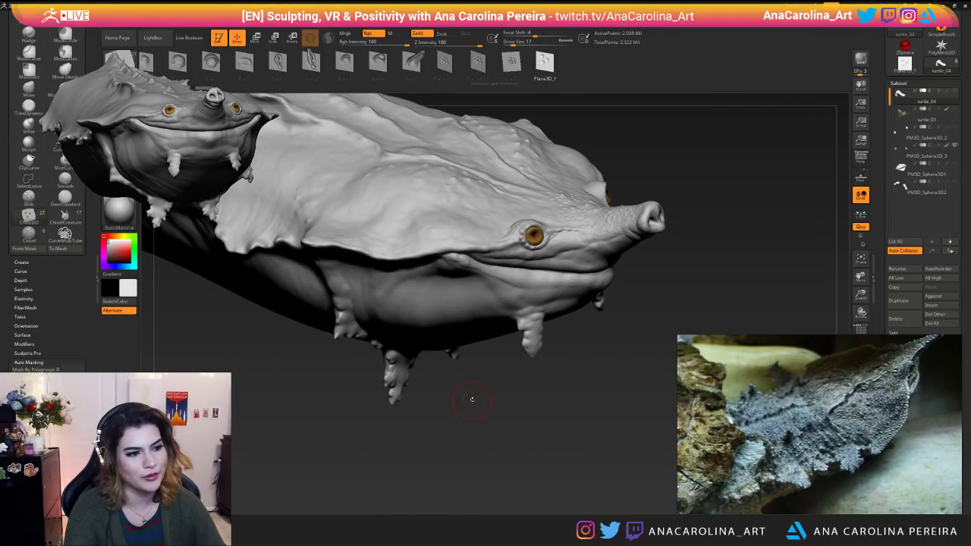
{"action": "scroll", "coordinate": [473, 400], "scroll_direction": "up", "scroll_amount": 3}
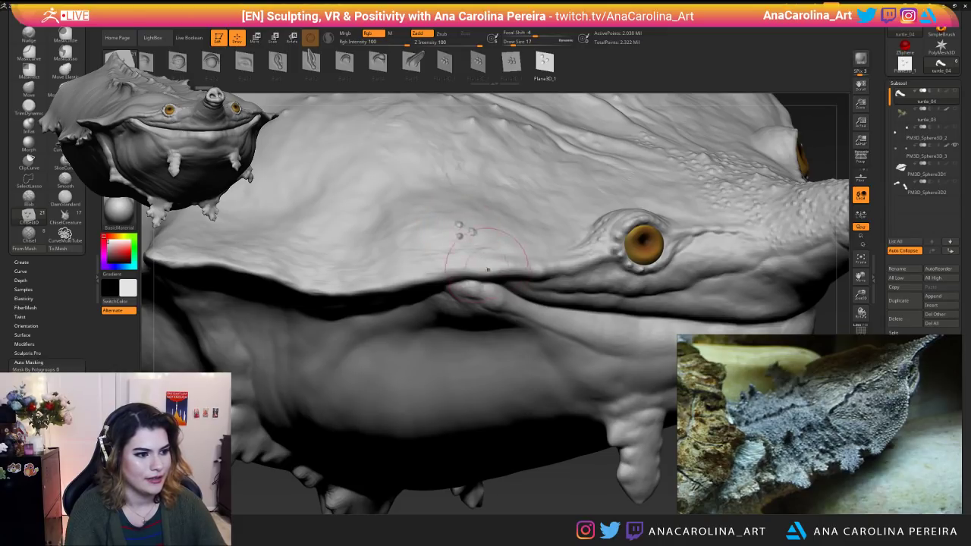
{"action": "scroll", "coordinate": [894, 390], "scroll_direction": "up", "scroll_amount": 3}
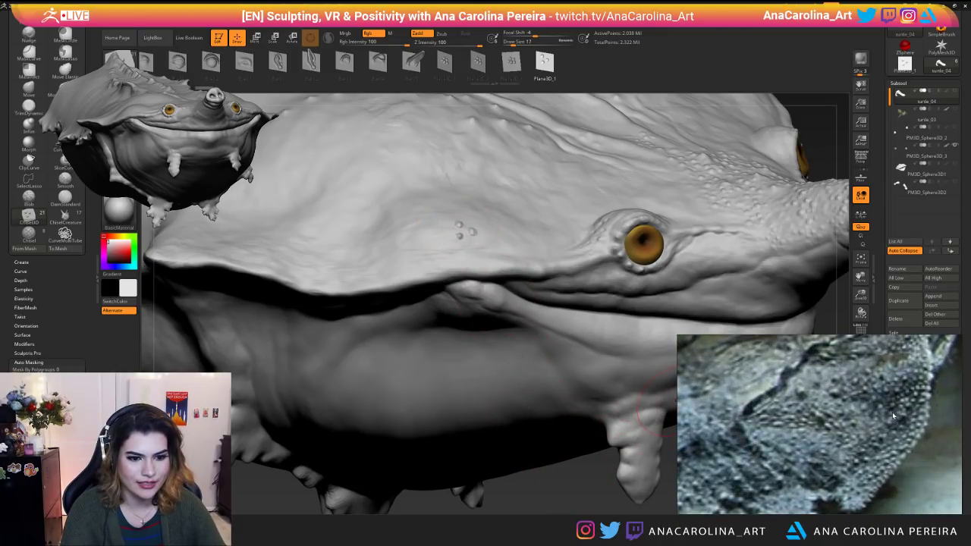
{"action": "scroll", "coordinate": [501, 455], "scroll_direction": "down", "scroll_amount": 3}
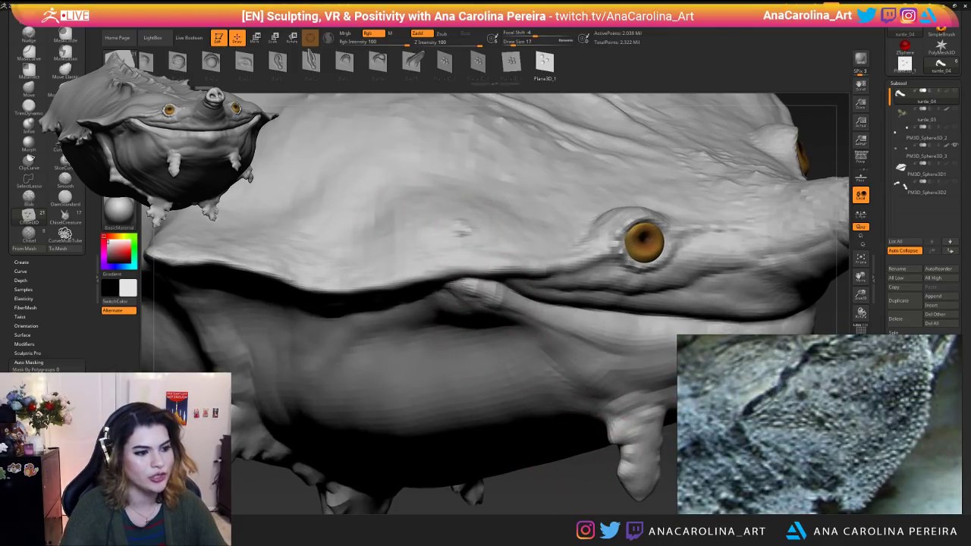
{"action": "right_click_drag", "start_coordinate": [464, 230], "coordinate": [449, 237]}
{"action": "left_click", "coordinate": [470, 233]}
{"action": "left_click", "coordinate": [472, 239]}
{"action": "left_click", "coordinate": [477, 234]}
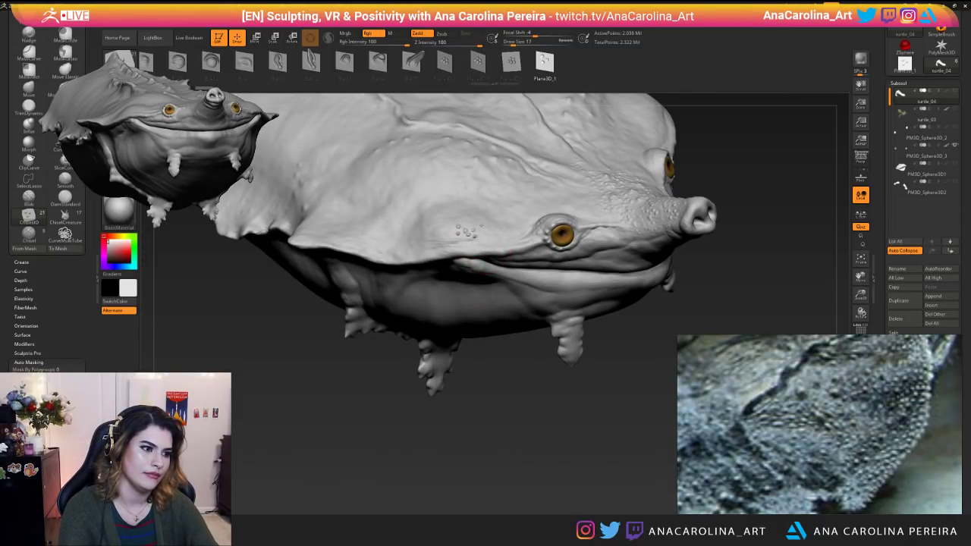
{"action": "left_click", "coordinate": [460, 239]}
{"action": "left_click_drag", "start_coordinate": [510, 399], "coordinate": [546, 441], "text": "alt"}
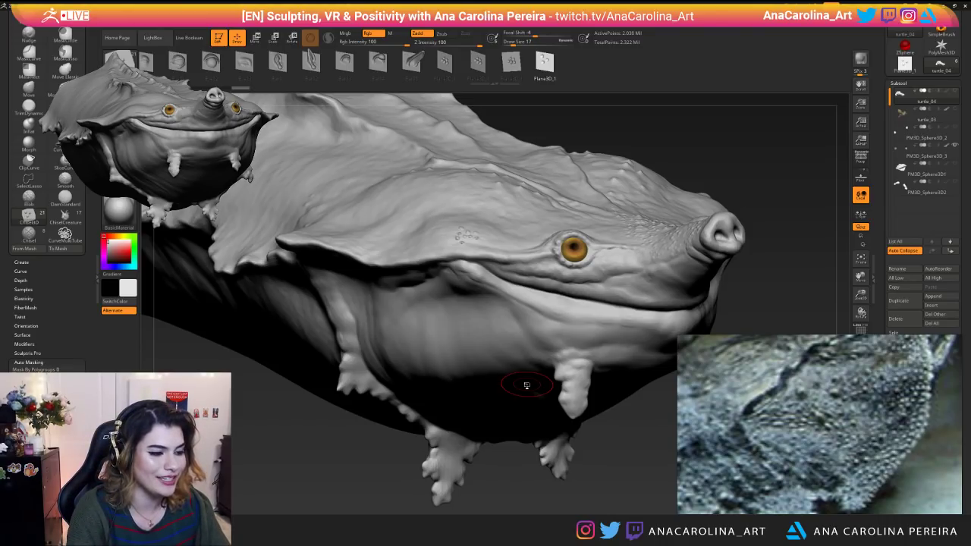
{"action": "left_click_drag", "start_coordinate": [495, 471], "coordinate": [470, 349]}
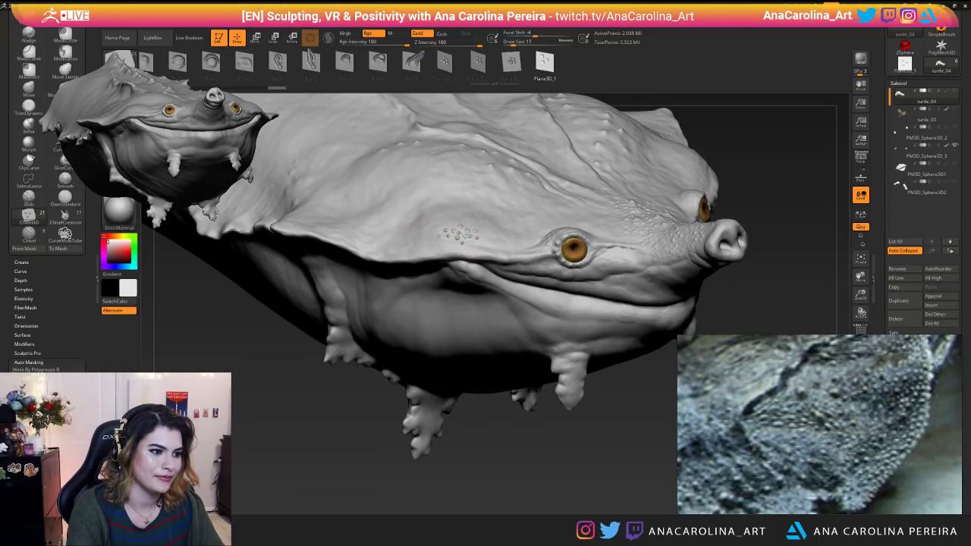
{"action": "mouse_move", "coordinate": [512, 455]}
{"action": "left_mouse_down", "text": "alt"}
{"action": "mouse_move", "coordinate": [512, 381]}
{"action": "mouse_move", "coordinate": [557, 381]}
{"action": "mouse_move", "coordinate": [569, 391]}
{"action": "mouse_move", "coordinate": [516, 372]}
{"action": "mouse_move", "coordinate": [521, 439]}
{"action": "left_mouse_up", "text": "alt"}
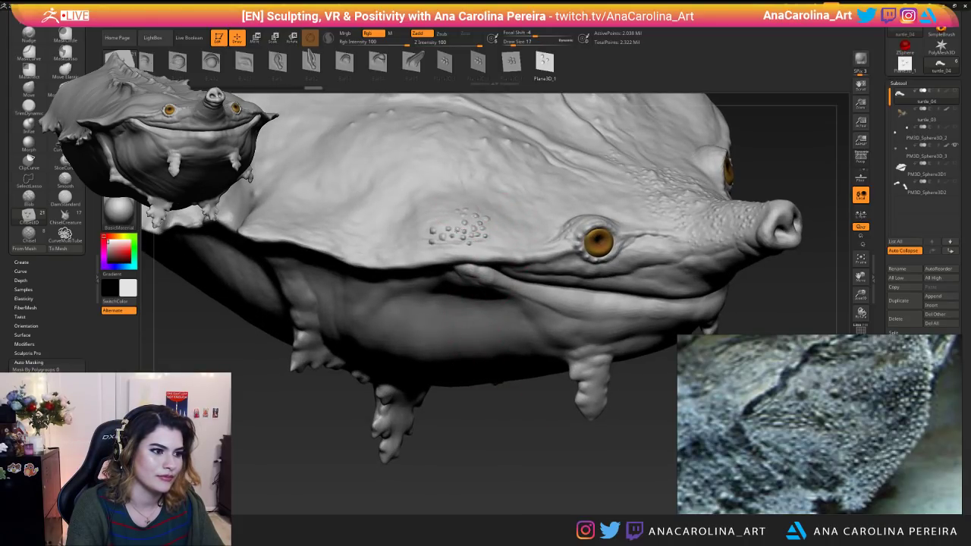
{"action": "mouse_move", "coordinate": [495, 424]}
{"action": "left_mouse_down", "text": "alt"}
{"action": "mouse_move", "coordinate": [503, 311]}
{"action": "mouse_move", "coordinate": [538, 349]}
{"action": "mouse_move", "coordinate": [466, 379]}
{"action": "mouse_move", "coordinate": [553, 362]}
{"action": "mouse_move", "coordinate": [568, 445]}
{"action": "mouse_move", "coordinate": [574, 358]}
{"action": "mouse_move", "coordinate": [512, 385]}
{"action": "left_mouse_up", "text": "alt"}
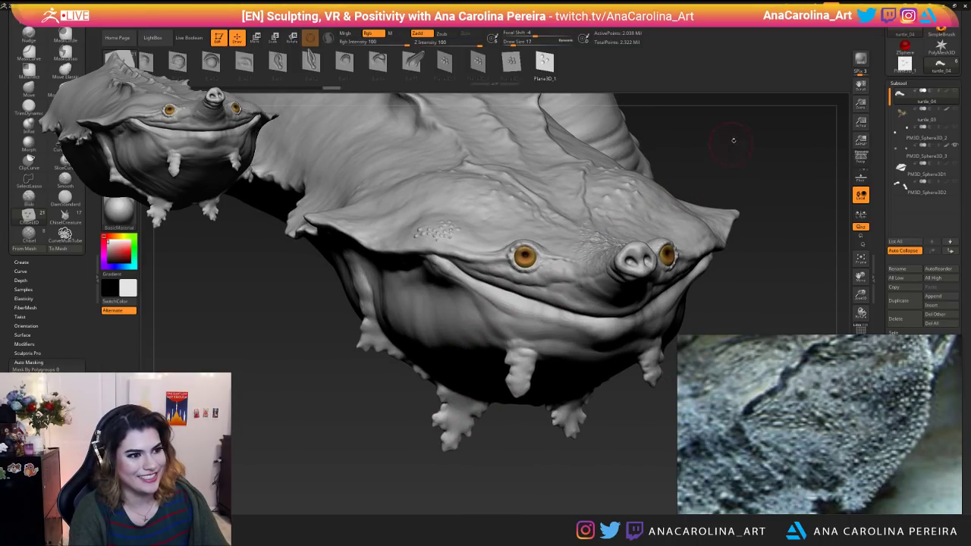
Return to the bump plane and build up a raised ring around the smallest bump with ClayBuildup at draw size 116.
{"action": "left_click", "coordinate": [905, 64]}
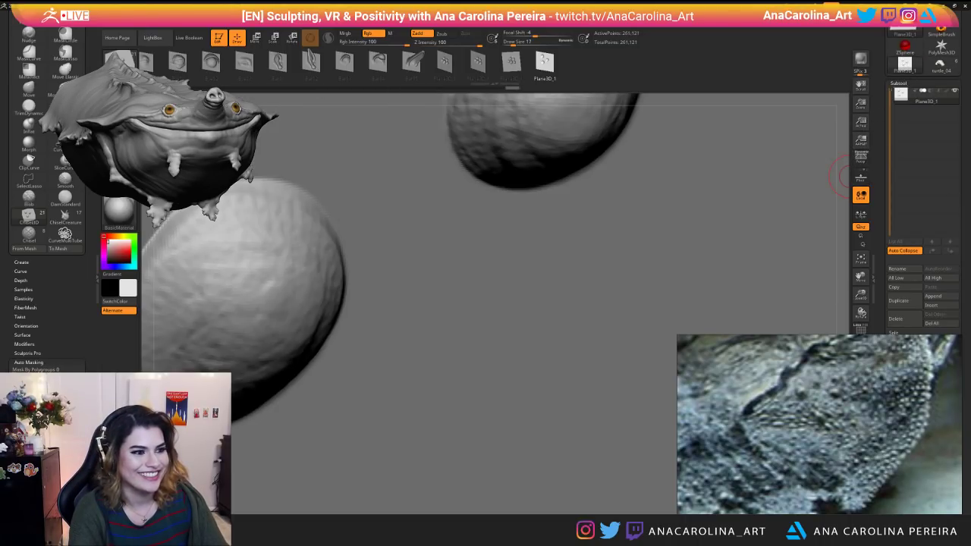
{"action": "left_click_drag", "start_coordinate": [843, 171], "coordinate": [766, 266], "text": "alt"}
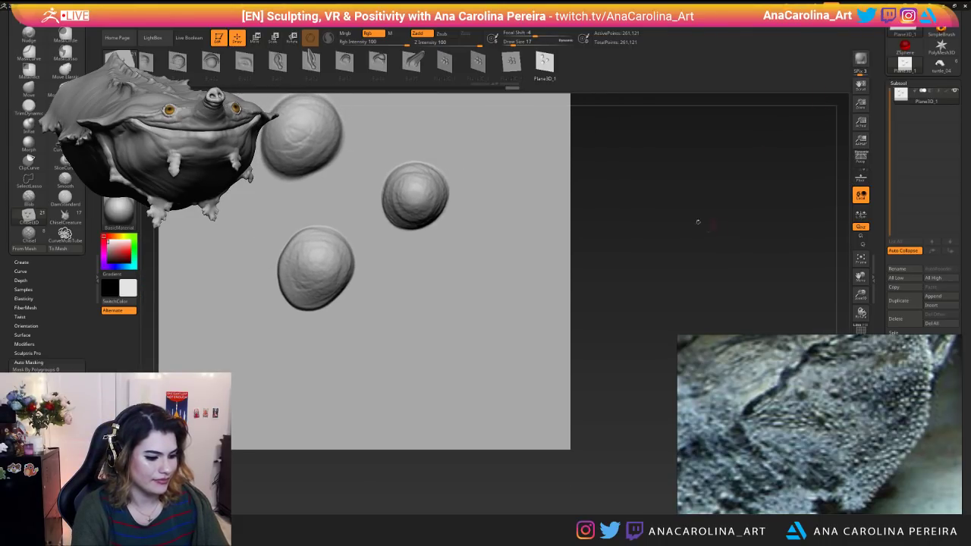
{"action": "key", "text": "b"}
{"action": "key", "text": "c"}
{"action": "key", "text": "b"}
{"action": "key", "text": "space"}
{"action": "mouse_move", "coordinate": [396, 227]}
{"action": "left_mouse_down"}
{"action": "mouse_move", "coordinate": [372, 206]}
{"action": "mouse_move", "coordinate": [389, 220]}
{"action": "mouse_move", "coordinate": [442, 215]}
{"action": "mouse_move", "coordinate": [425, 232]}
{"action": "mouse_move", "coordinate": [453, 219]}
{"action": "mouse_move", "coordinate": [451, 205]}
{"action": "left_mouse_up"}
{"action": "key", "text": "space"}
{"action": "left_click_drag", "start_coordinate": [461, 162], "coordinate": [440, 215]}
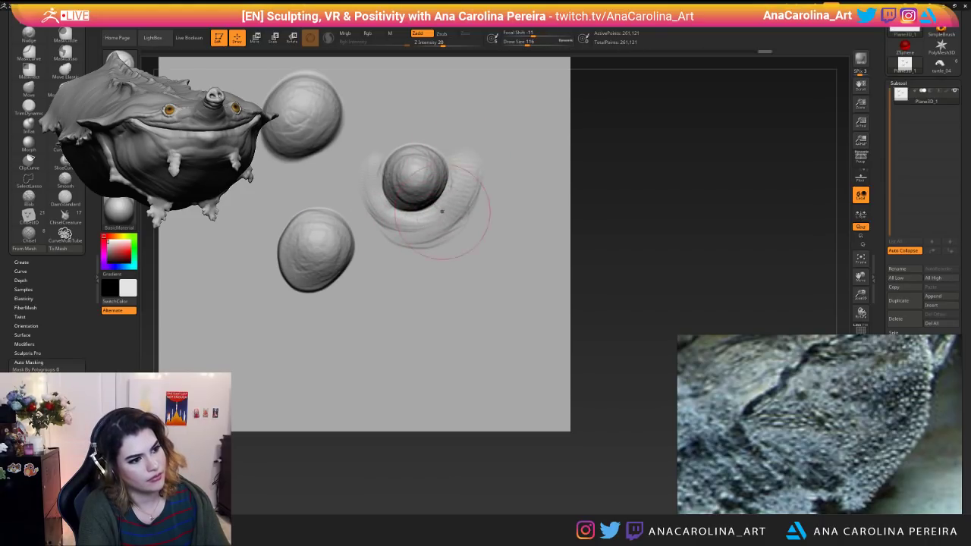
{"action": "left_click_drag", "start_coordinate": [461, 148], "coordinate": [435, 125]}
{"action": "mouse_move", "coordinate": [464, 180]}
{"action": "left_mouse_down"}
{"action": "mouse_move", "coordinate": [409, 114]}
{"action": "mouse_move", "coordinate": [401, 144]}
{"action": "mouse_move", "coordinate": [371, 155]}
{"action": "mouse_move", "coordinate": [443, 163]}
{"action": "mouse_move", "coordinate": [372, 194]}
{"action": "mouse_move", "coordinate": [383, 227]}
{"action": "mouse_move", "coordinate": [378, 154]}
{"action": "left_mouse_up"}
Lower the plane by one subdivision level and build up raised rings around the other two bumps at draw size 116.
{"action": "key", "text": "shift+d"}
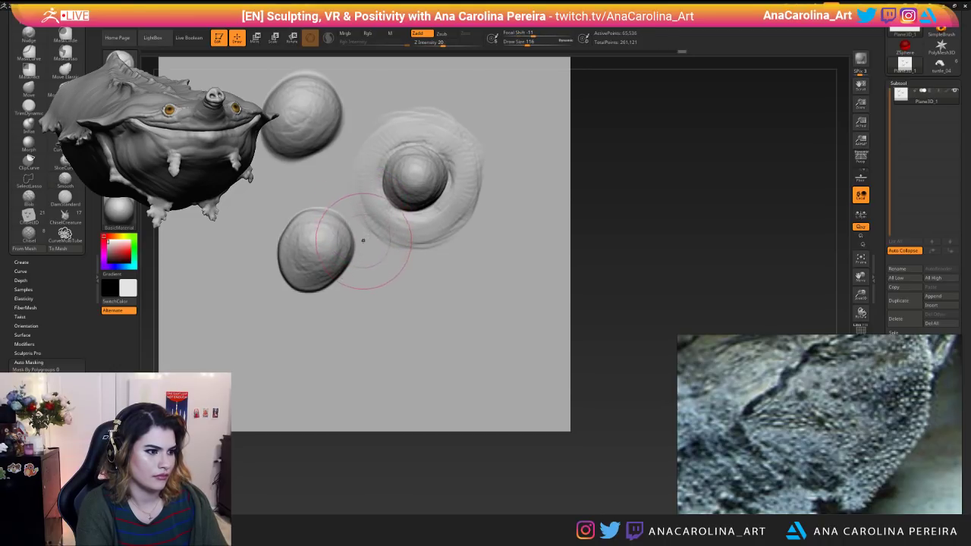
{"action": "mouse_move", "coordinate": [356, 267]}
{"action": "left_mouse_down"}
{"action": "mouse_move", "coordinate": [355, 258]}
{"action": "mouse_move", "coordinate": [372, 254]}
{"action": "mouse_move", "coordinate": [333, 333]}
{"action": "mouse_move", "coordinate": [293, 290]}
{"action": "mouse_move", "coordinate": [267, 287]}
{"action": "mouse_move", "coordinate": [259, 267]}
{"action": "mouse_move", "coordinate": [275, 219]}
{"action": "mouse_move", "coordinate": [326, 193]}
{"action": "mouse_move", "coordinate": [317, 169]}
{"action": "mouse_move", "coordinate": [348, 140]}
{"action": "mouse_move", "coordinate": [251, 189]}
{"action": "left_mouse_up"}
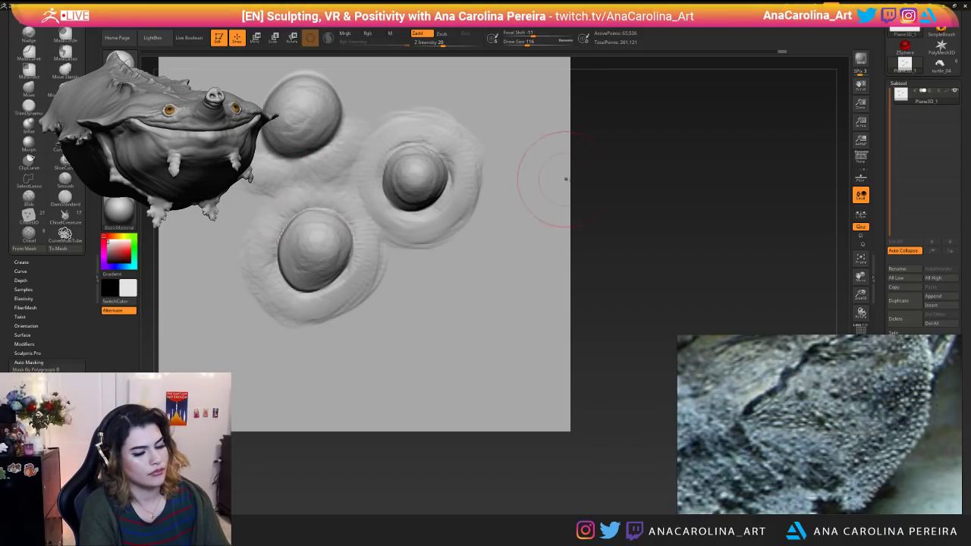
{"action": "key", "text": "space"}
{"action": "key", "text": "space"}
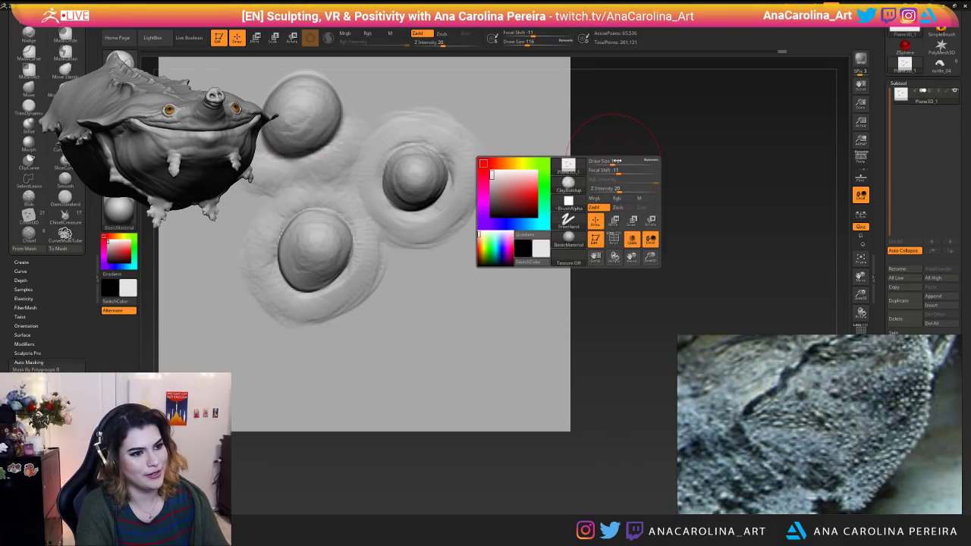
{"action": "left_click_drag", "start_coordinate": [622, 167], "coordinate": [655, 231], "text": "alt"}
{"action": "mouse_move", "coordinate": [300, 188]}
{"action": "left_mouse_down"}
{"action": "mouse_move", "coordinate": [276, 211]}
{"action": "mouse_move", "coordinate": [338, 247]}
{"action": "left_mouse_up"}
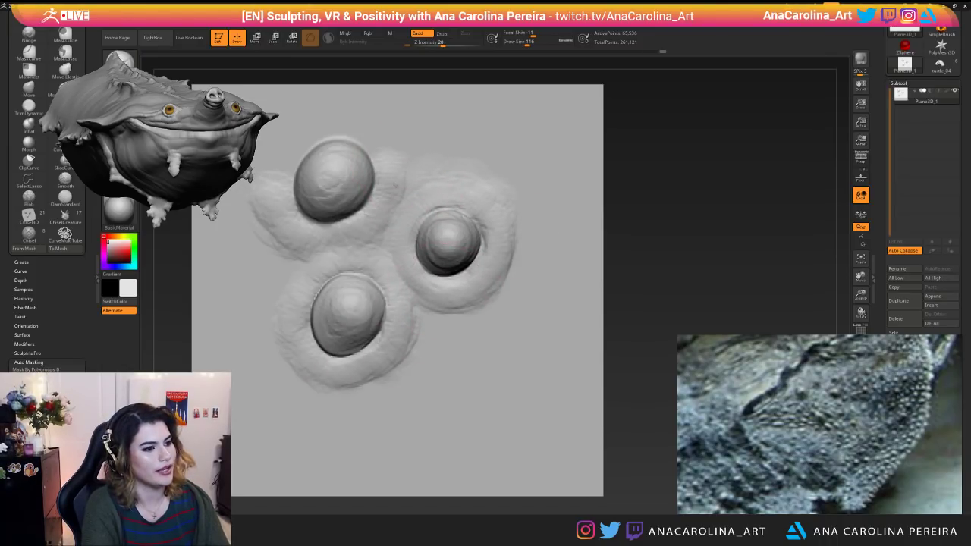
{"action": "mouse_move", "coordinate": [613, 170]}
{"action": "left_mouse_down", "text": "alt"}
{"action": "mouse_move", "coordinate": [653, 201]}
{"action": "mouse_move", "coordinate": [713, 203]}
{"action": "left_mouse_up", "text": "alt"}
{"action": "mouse_move", "coordinate": [370, 173]}
{"action": "left_mouse_down"}
{"action": "mouse_move", "coordinate": [347, 182]}
{"action": "mouse_move", "coordinate": [352, 216]}
{"action": "mouse_move", "coordinate": [378, 165]}
{"action": "mouse_move", "coordinate": [417, 166]}
{"action": "mouse_move", "coordinate": [429, 182]}
{"action": "left_mouse_up"}
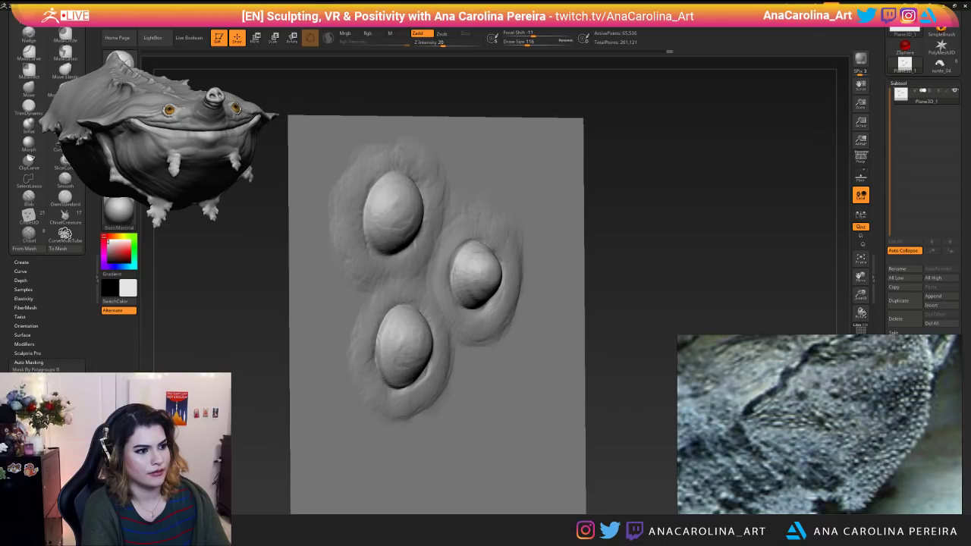
{"action": "left_click_drag", "start_coordinate": [265, 161], "coordinate": [260, 159]}
{"action": "key", "text": "s"}
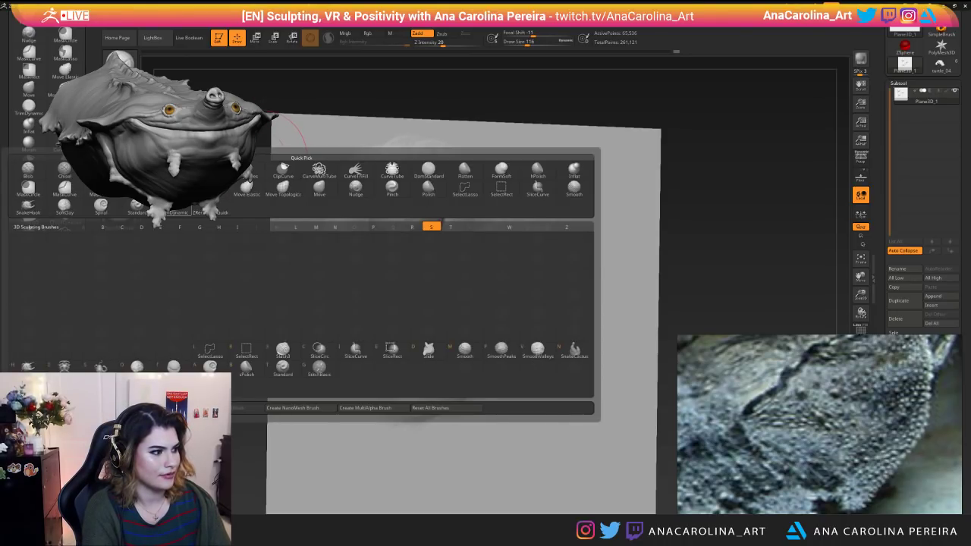
{"action": "key", "text": "t"}
{"action": "key", "text": "v"}
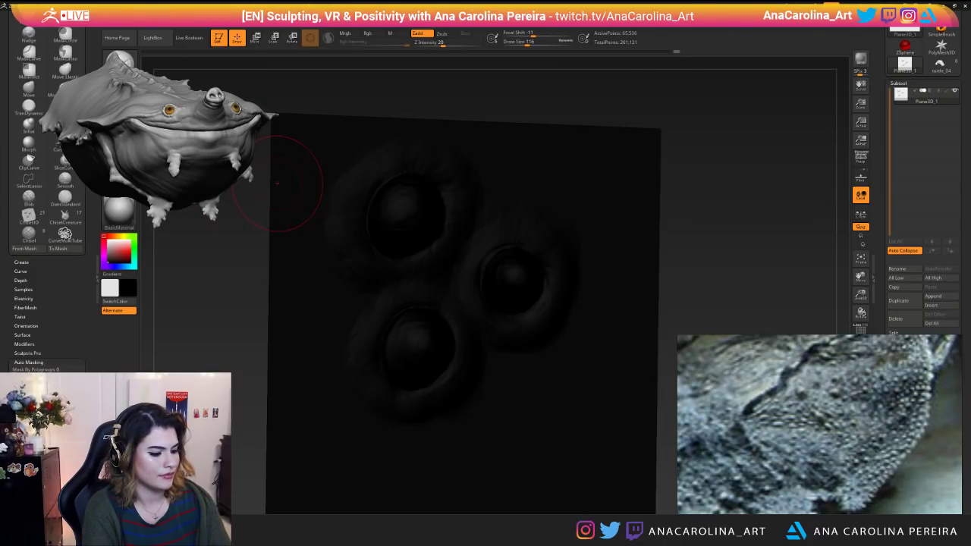
{"action": "key", "text": "v"}
Choose the Chisel3D brush and capture the plane with the ringed bumps as another brush shape from mesh.
{"action": "key", "text": "b"}
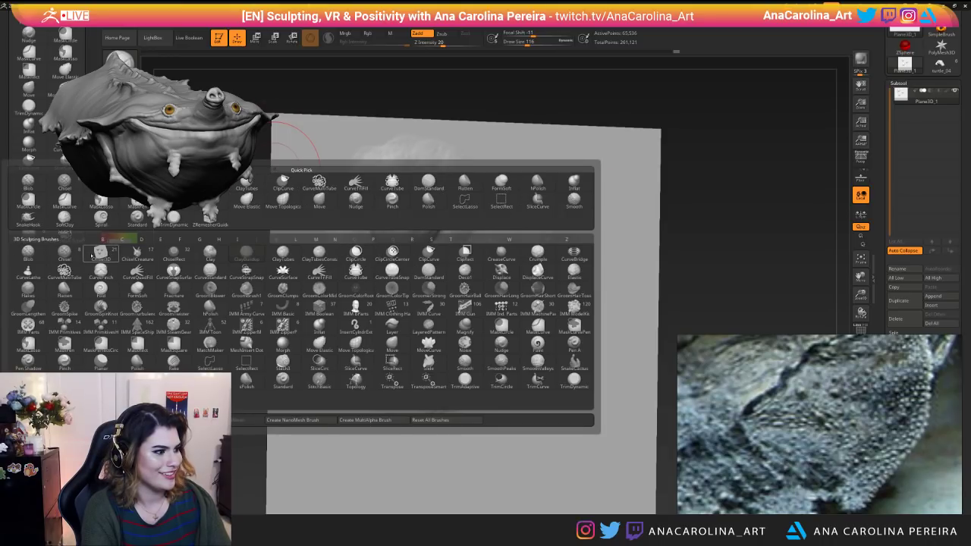
{"action": "left_click", "coordinate": [93, 255]}
{"action": "left_click", "coordinate": [28, 250]}
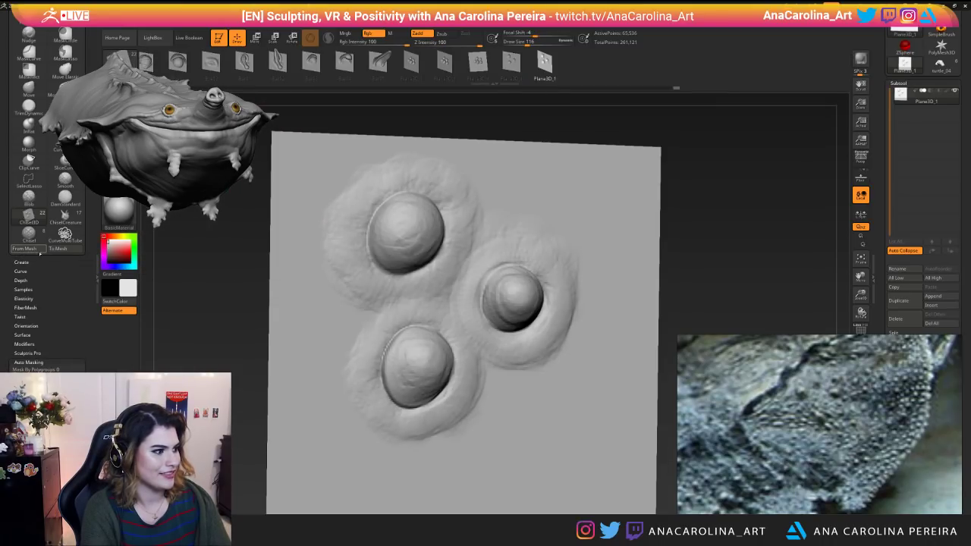
Switch to the turtle model and stamp the ringed bumps between the scale patch and the eye at draw size 18.
{"action": "left_click", "coordinate": [940, 64]}
{"action": "mouse_move", "coordinate": [642, 208]}
{"action": "left_mouse_down"}
{"action": "mouse_move", "coordinate": [690, 235]}
{"action": "mouse_move", "coordinate": [692, 277]}
{"action": "mouse_move", "coordinate": [675, 297]}
{"action": "mouse_move", "coordinate": [737, 305]}
{"action": "mouse_move", "coordinate": [740, 353]}
{"action": "left_mouse_up"}
{"action": "key", "text": "space"}
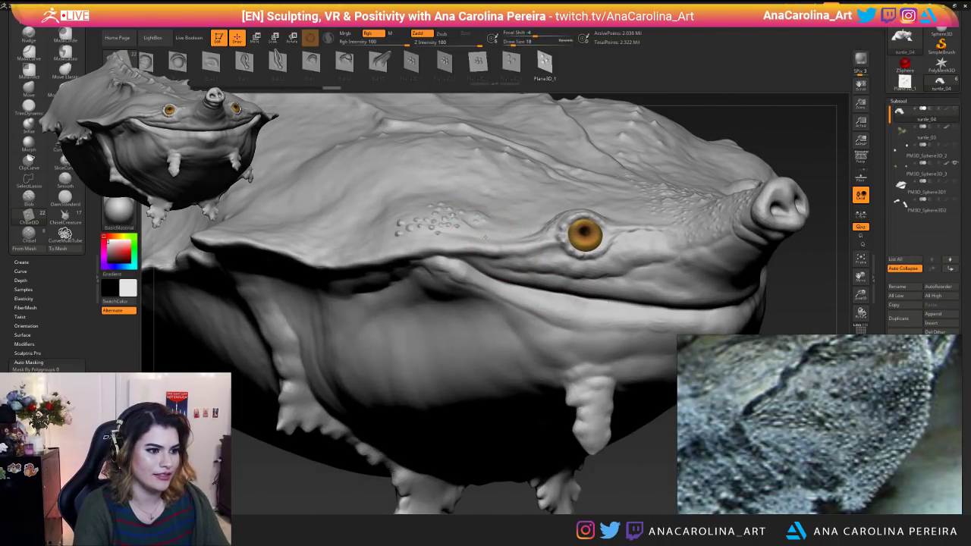
{"action": "left_click_drag", "start_coordinate": [768, 130], "coordinate": [480, 242], "text": "alt"}
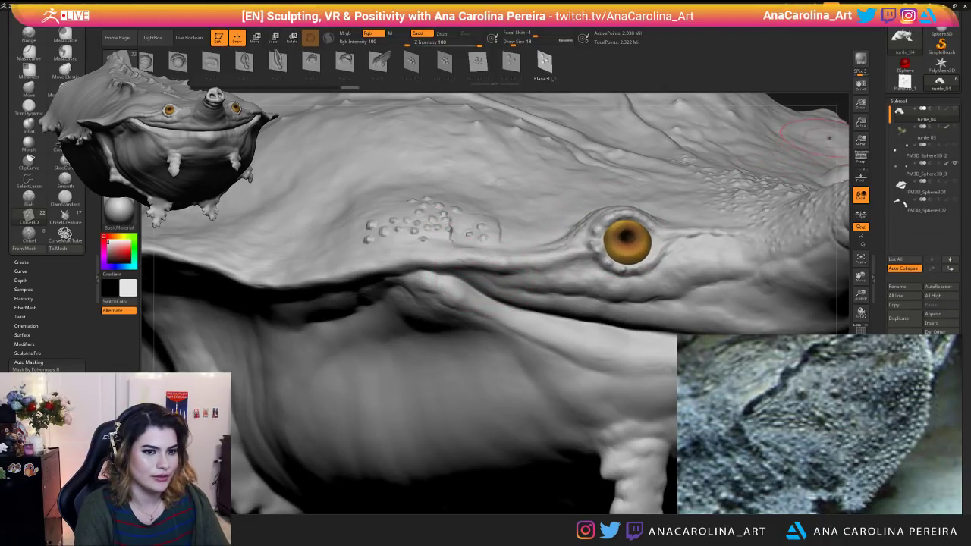
Smooth the edge of the ringed stamp beside the scale patch and turn off Rgb for the brush.
{"action": "left_click_drag", "start_coordinate": [828, 138], "coordinate": [760, 175], "text": "alt"}
{"action": "left_click_drag", "start_coordinate": [516, 231], "coordinate": [487, 206], "text": "shift"}
{"action": "left_click", "coordinate": [370, 34]}
{"action": "left_click_drag", "start_coordinate": [477, 265], "coordinate": [477, 227], "text": "shift"}
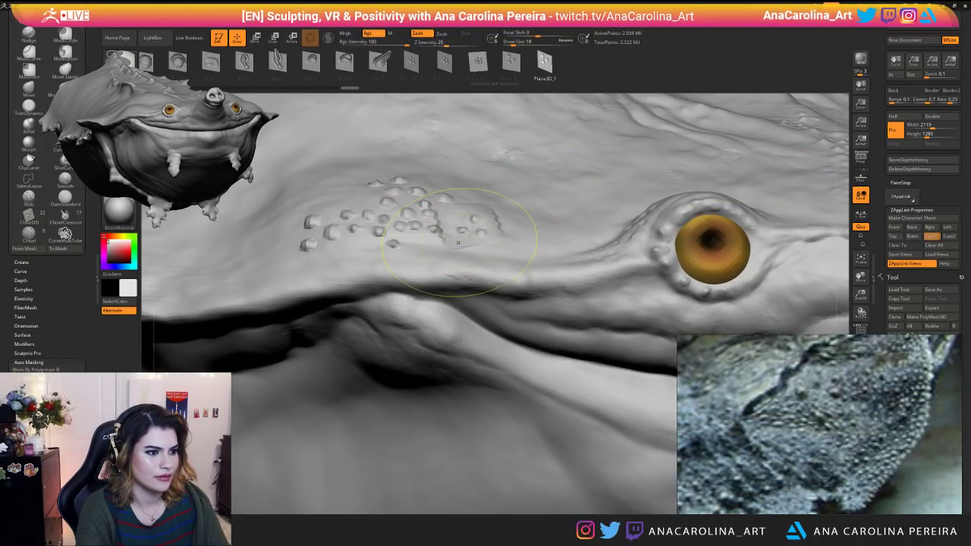
Set the draw size to 11 and the focal shift to 54, and stamp smaller ringed bumps over and beside the scale patch.
{"action": "key", "text": "space"}
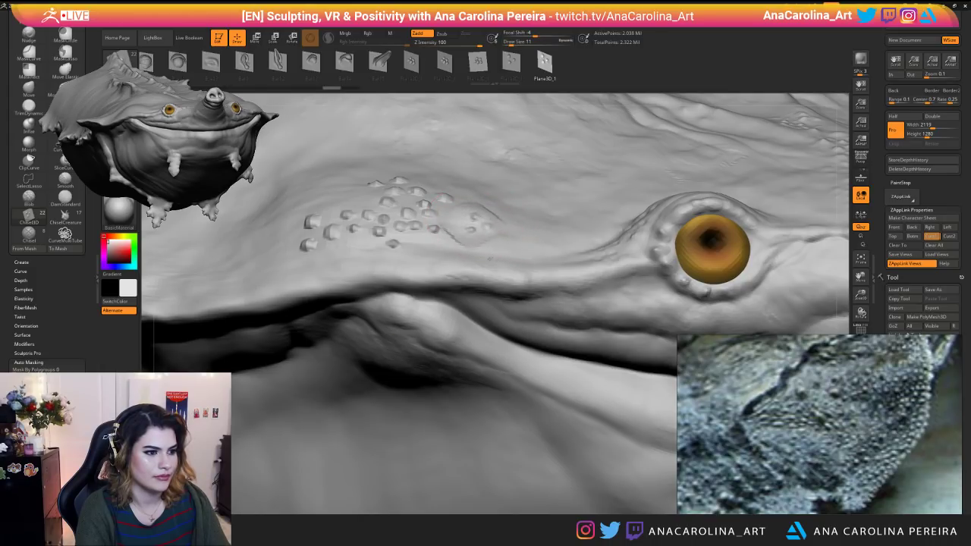
{"action": "key", "text": "space"}
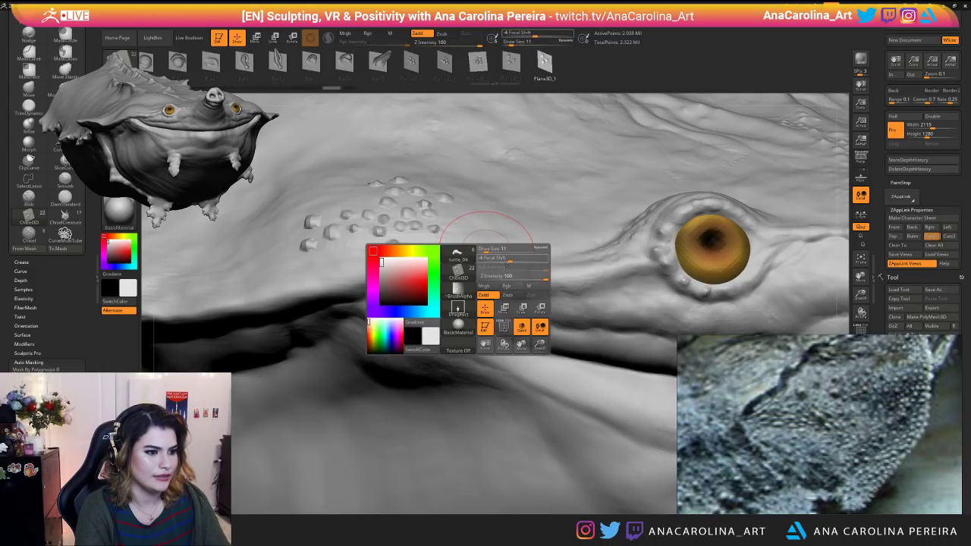
{"action": "left_click_drag", "start_coordinate": [503, 261], "coordinate": [532, 259]}
{"action": "left_click_drag", "start_coordinate": [485, 223], "coordinate": [511, 220]}
{"action": "left_click_drag", "start_coordinate": [450, 210], "coordinate": [464, 218]}
{"action": "left_click_drag", "start_coordinate": [840, 219], "coordinate": [811, 97], "text": "alt"}
{"action": "mouse_move", "coordinate": [812, 207]}
{"action": "left_mouse_down"}
{"action": "mouse_move", "coordinate": [782, 215]}
{"action": "mouse_move", "coordinate": [778, 182]}
{"action": "mouse_move", "coordinate": [766, 230]}
{"action": "mouse_move", "coordinate": [781, 315]}
{"action": "left_mouse_up"}
{"action": "left_click_drag", "start_coordinate": [403, 201], "coordinate": [365, 208]}
Examine the scale patch on the turtle's head from several angles and distances and compare it with close-ups of the reference skin.
{"action": "left_click_drag", "start_coordinate": [606, 424], "coordinate": [573, 361]}
{"action": "left_click_drag", "start_coordinate": [592, 394], "coordinate": [588, 326], "text": "alt"}
{"action": "left_click_drag", "start_coordinate": [510, 359], "coordinate": [512, 360]}
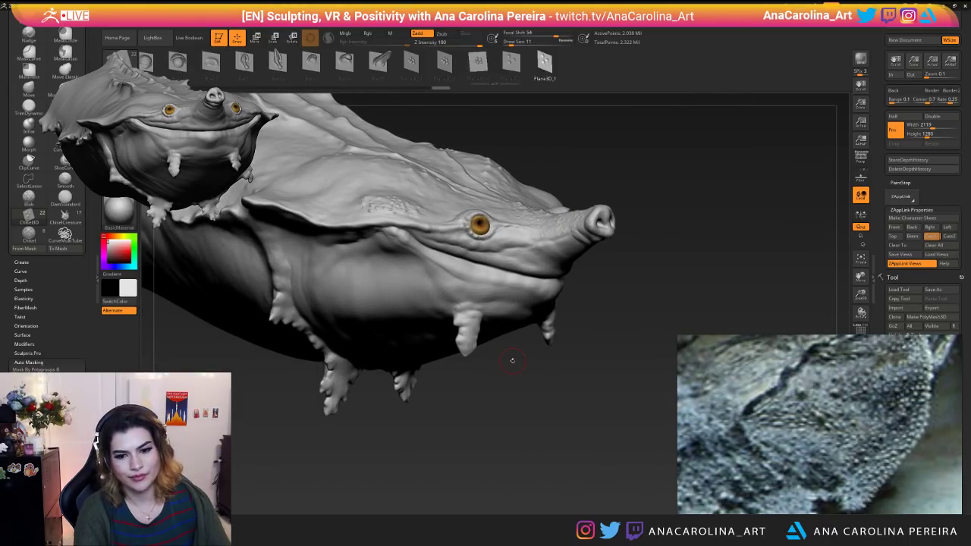
{"action": "left_click_drag", "start_coordinate": [452, 503], "coordinate": [668, 408]}
{"action": "left_click_drag", "start_coordinate": [605, 467], "coordinate": [625, 468]}
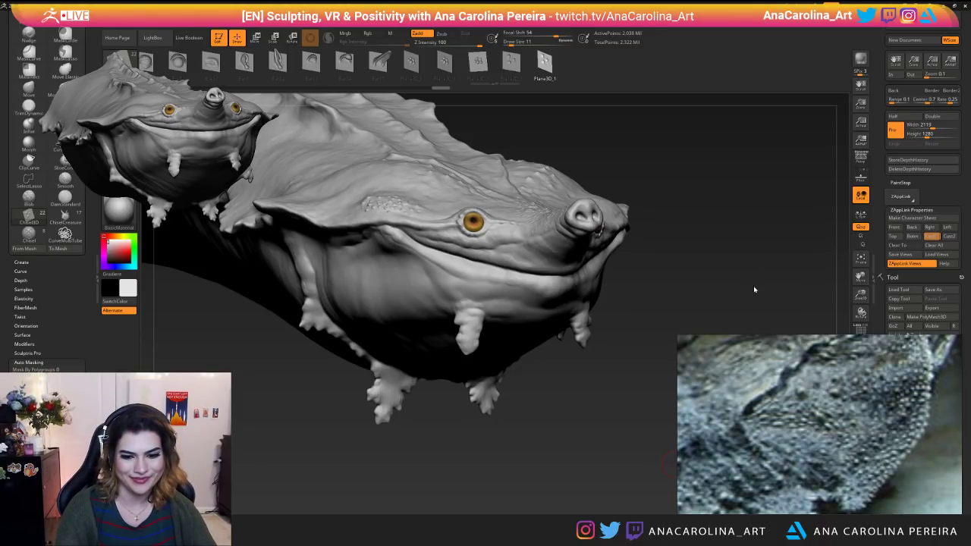
{"action": "mouse_move", "coordinate": [632, 254]}
{"action": "left_mouse_down"}
{"action": "mouse_move", "coordinate": [675, 277]}
{"action": "mouse_move", "coordinate": [503, 485]}
{"action": "mouse_move", "coordinate": [688, 470]}
{"action": "left_mouse_up"}
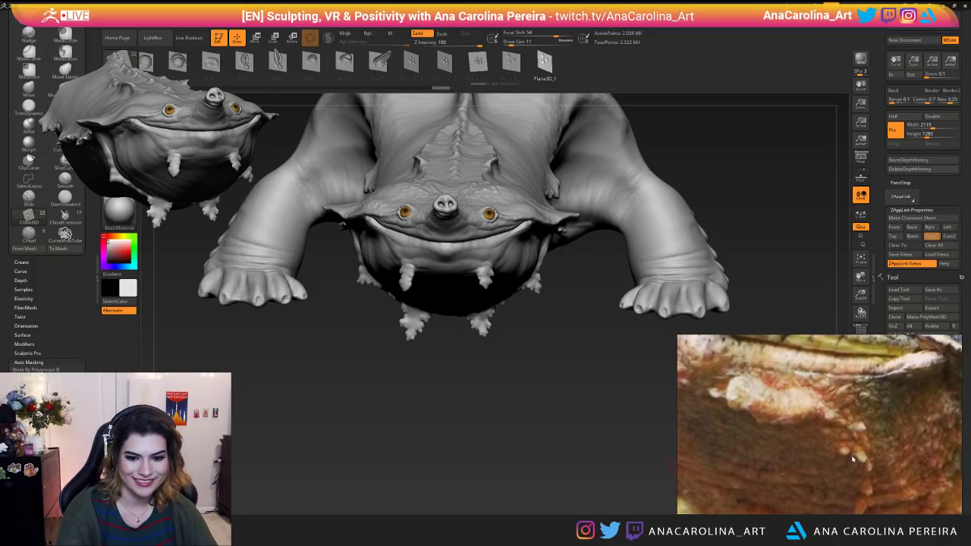
{"action": "left_click_drag", "start_coordinate": [851, 455], "coordinate": [803, 424]}
{"action": "scroll", "coordinate": [789, 440], "scroll_direction": "up", "scroll_amount": 5}
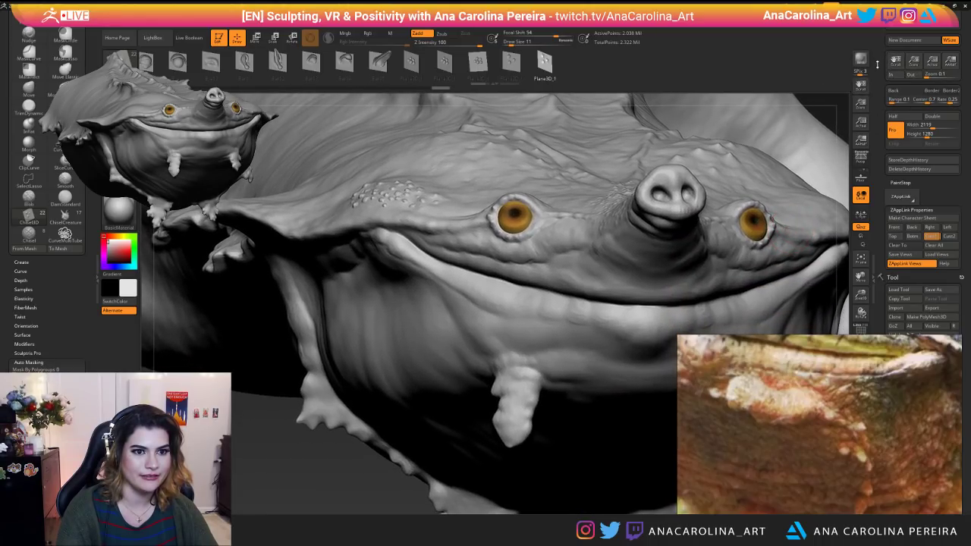
Switch from the turtle to the bump plane and undo its sculpting back to a flat plane.
{"action": "left_click_drag", "start_coordinate": [876, 62], "coordinate": [892, 156]}
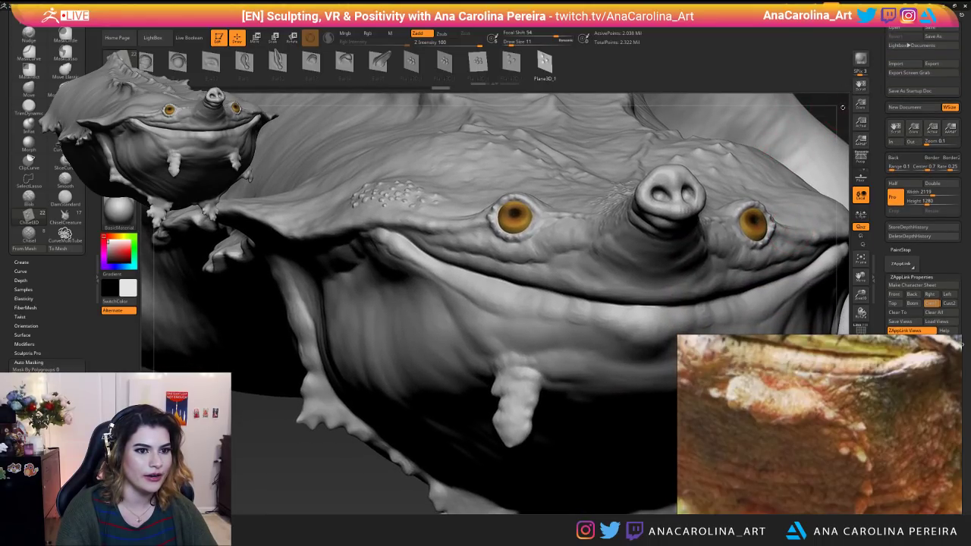
{"action": "scroll", "coordinate": [842, 107], "scroll_direction": "down", "scroll_amount": 6}
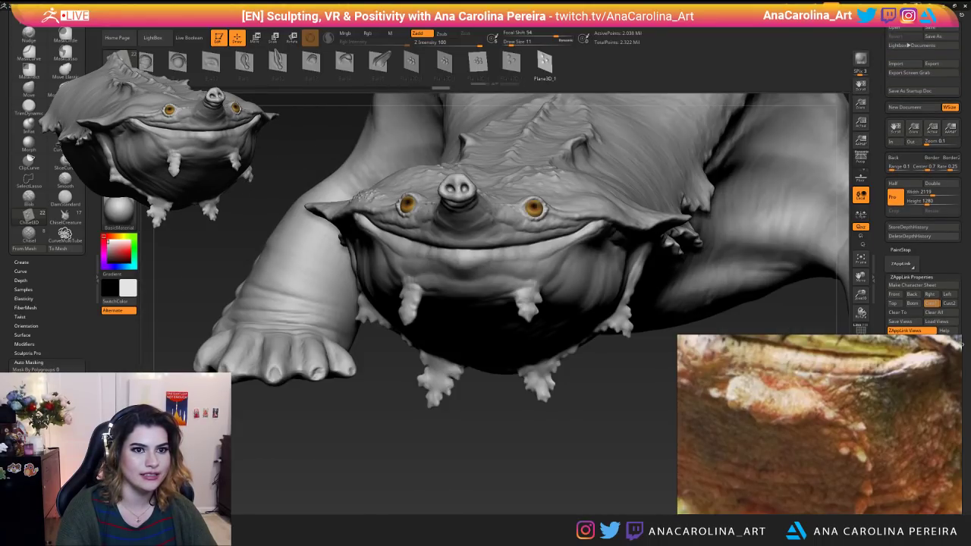
{"action": "left_click", "coordinate": [881, 187]}
{"action": "left_click_drag", "start_coordinate": [880, 188], "coordinate": [879, 58]}
{"action": "left_click_drag", "start_coordinate": [674, 412], "coordinate": [805, 141]}
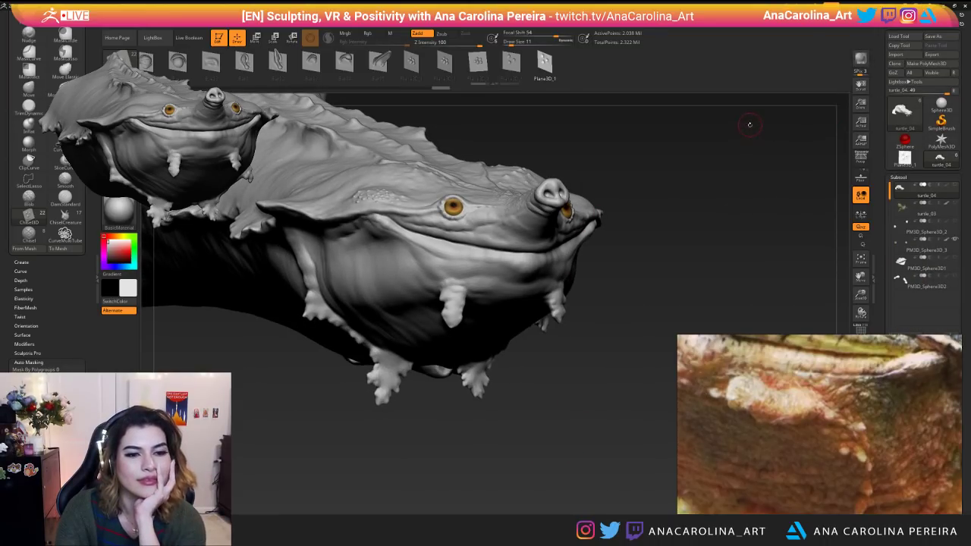
{"action": "left_click", "coordinate": [904, 158]}
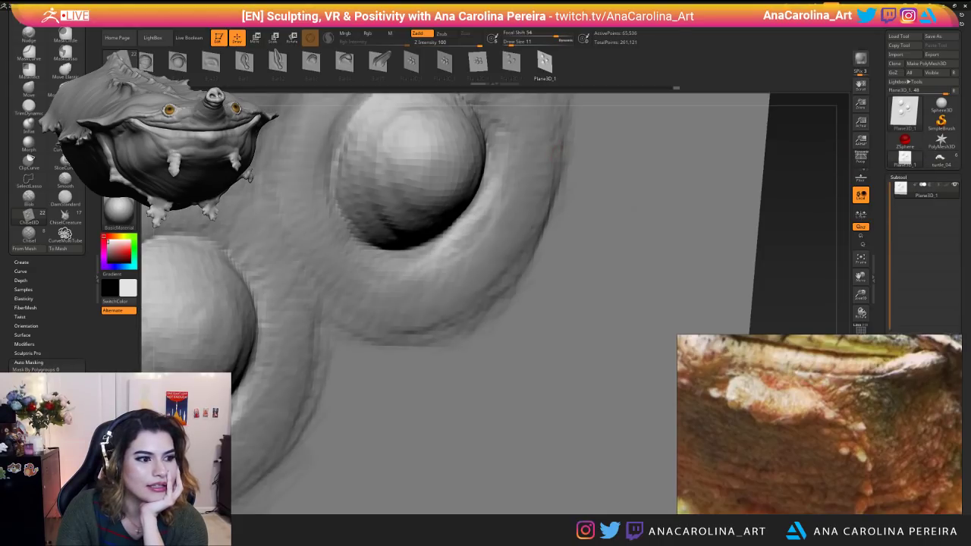
{"action": "left_click_drag", "start_coordinate": [819, 285], "coordinate": [826, 308]}
{"action": "left_click", "coordinate": [941, 159]}
{"action": "left_click_drag", "start_coordinate": [326, 189], "coordinate": [553, 372], "text": "alt"}
{"action": "mouse_move", "coordinate": [562, 304]}
{"action": "left_mouse_down"}
{"action": "mouse_move", "coordinate": [534, 300]}
{"action": "mouse_move", "coordinate": [588, 299]}
{"action": "left_mouse_up"}
{"action": "key", "text": "ctrl+z"}
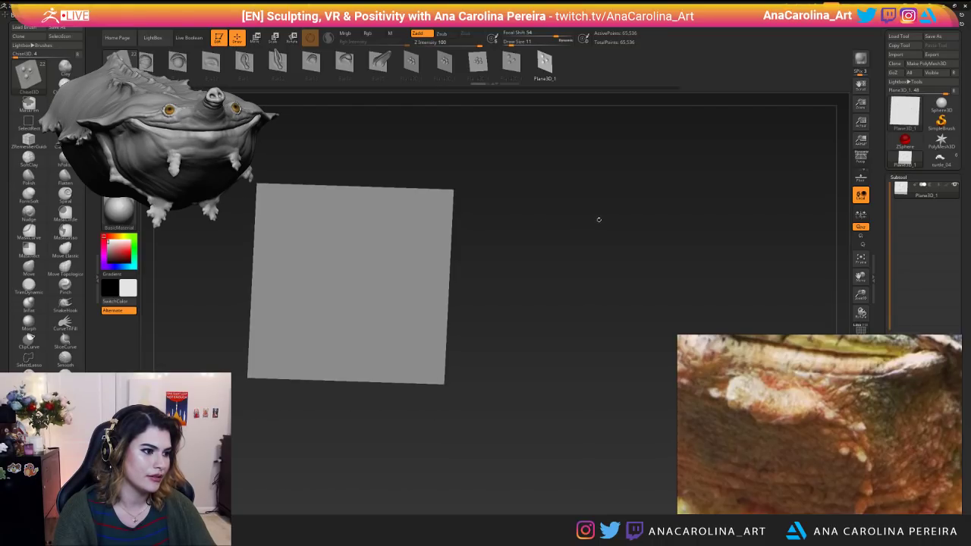
Mask a rounded area in the centre of the flat plane and invert the mask.
{"action": "mouse_move", "coordinate": [392, 243]}
{"action": "right_mouse_down"}
{"action": "mouse_move", "coordinate": [498, 284]}
{"action": "mouse_move", "coordinate": [389, 294]}
{"action": "right_mouse_up"}
{"action": "right_click", "coordinate": [498, 284]}
{"action": "mouse_move", "coordinate": [389, 294]}
{"action": "left_mouse_down", "text": "ctrl"}
{"action": "mouse_move", "coordinate": [369, 297]}
{"action": "mouse_move", "coordinate": [372, 319]}
{"action": "mouse_move", "coordinate": [369, 288]}
{"action": "mouse_move", "coordinate": [395, 303]}
{"action": "mouse_move", "coordinate": [369, 339]}
{"action": "mouse_move", "coordinate": [352, 310]}
{"action": "mouse_move", "coordinate": [383, 269]}
{"action": "mouse_move", "coordinate": [343, 292]}
{"action": "mouse_move", "coordinate": [335, 314]}
{"action": "mouse_move", "coordinate": [383, 256]}
{"action": "mouse_move", "coordinate": [409, 308]}
{"action": "mouse_move", "coordinate": [375, 349]}
{"action": "mouse_move", "coordinate": [346, 345]}
{"action": "mouse_move", "coordinate": [334, 318]}
{"action": "left_mouse_up", "text": "ctrl"}
{"action": "left_click", "coordinate": [348, 340]}
{"action": "left_click", "coordinate": [467, 309], "text": "ctrl"}
Choose the SnakeHook brush with draw size 257 and try pulling out the plane's unmasked area.
{"action": "key", "text": "space"}
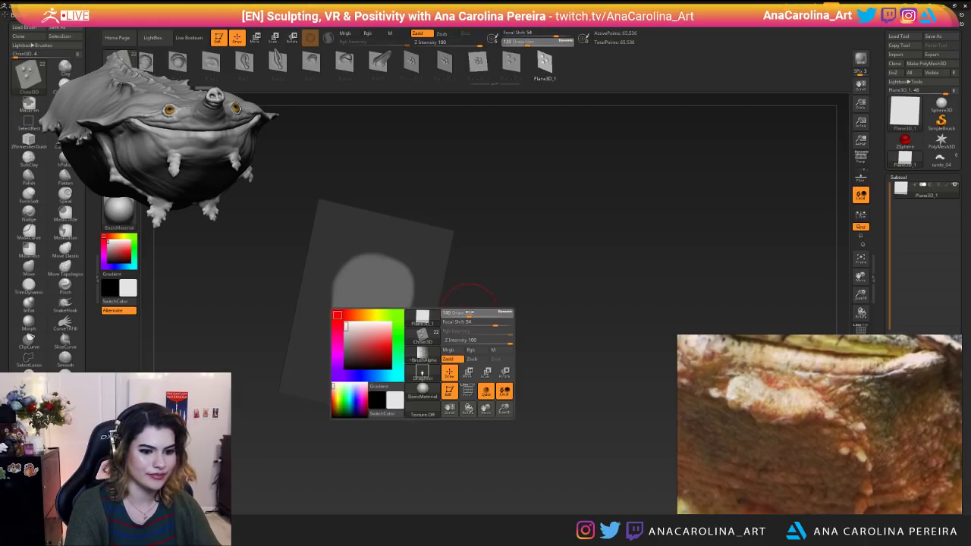
{"action": "left_click_drag", "start_coordinate": [468, 312], "coordinate": [479, 311]}
{"action": "key", "text": "b"}
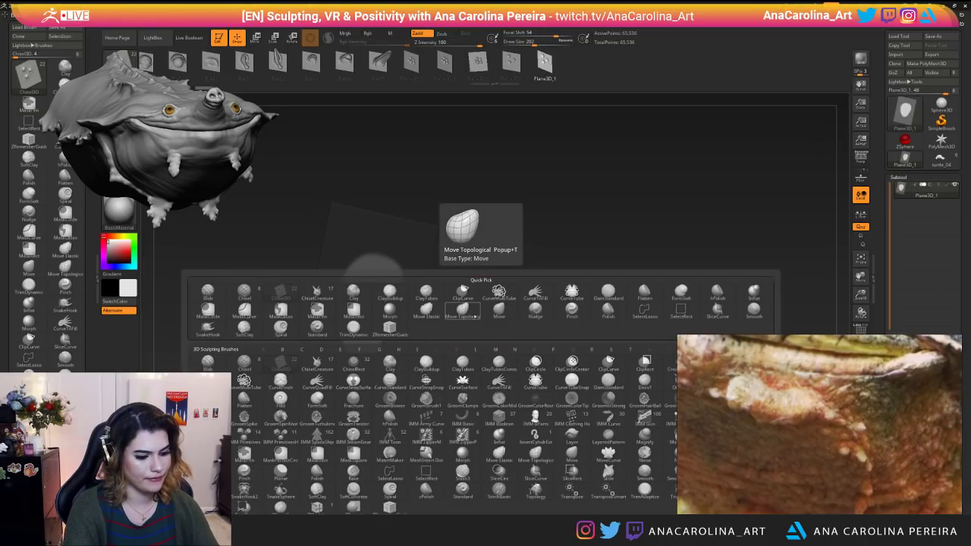
{"action": "key", "text": "s"}
{"action": "key", "text": "h"}
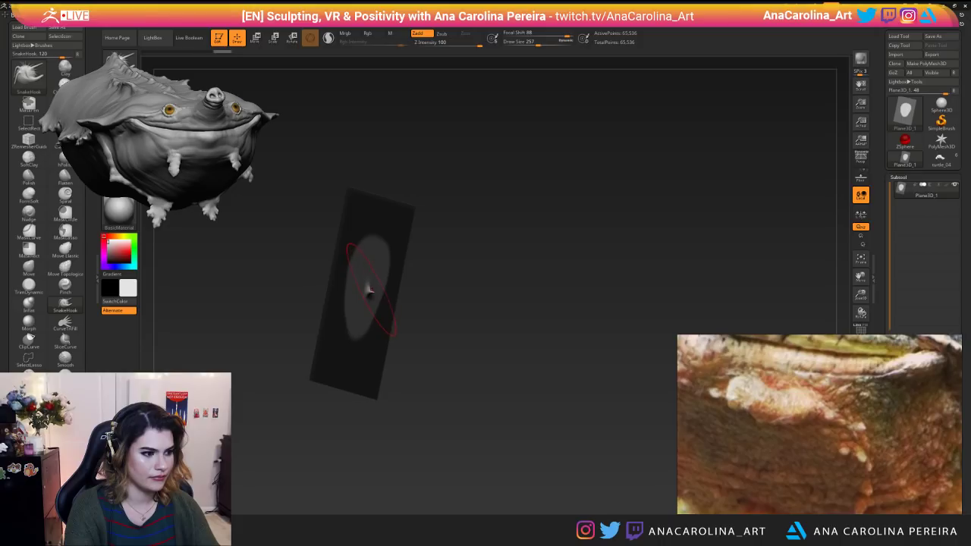
{"action": "key", "text": "ctrl+z"}
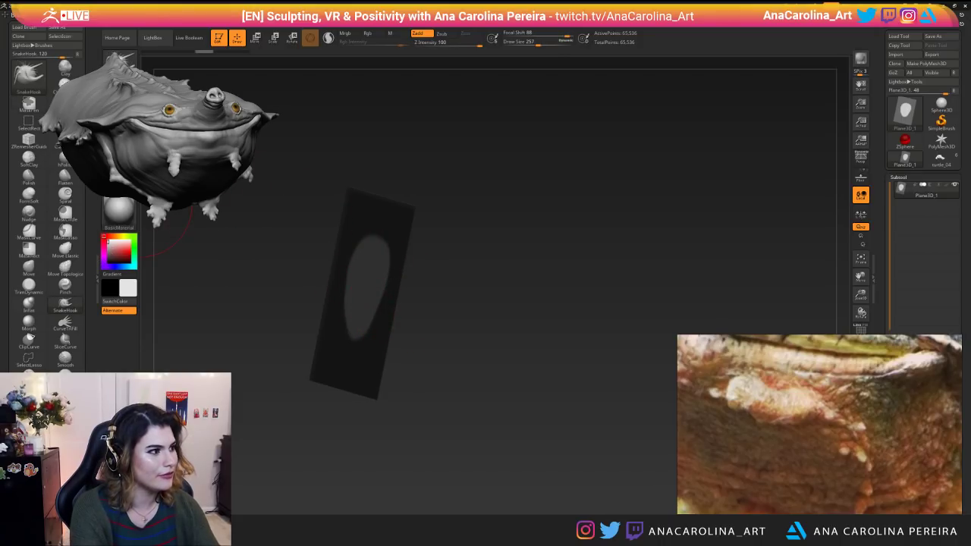
Set the SnakeHook focal shift to -27 and pull the unmasked area out of the plane into a thick knob.
{"action": "left_click", "coordinate": [129, 15]}
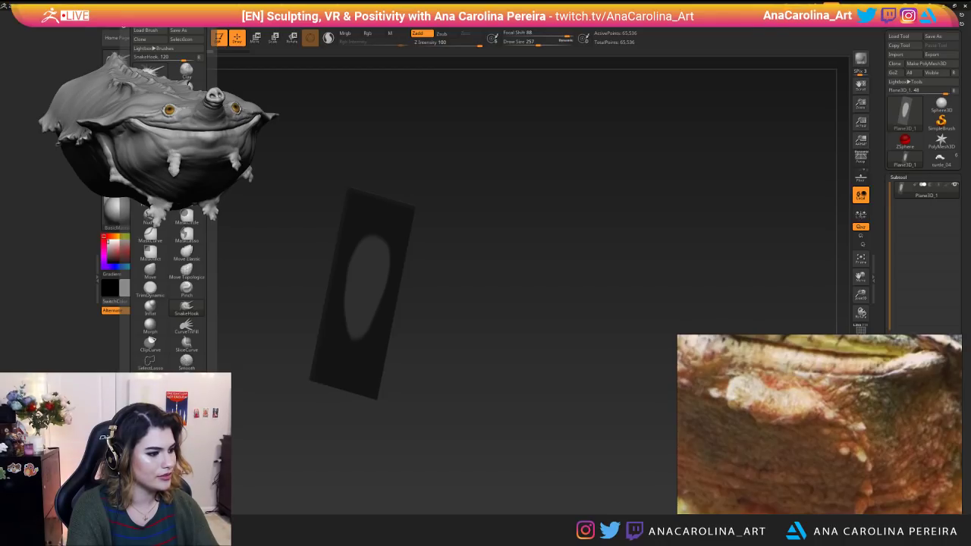
{"action": "left_click", "coordinate": [185, 307]}
{"action": "mouse_move", "coordinate": [373, 330]}
{"action": "left_mouse_down"}
{"action": "mouse_move", "coordinate": [387, 292]}
{"action": "mouse_move", "coordinate": [434, 296]}
{"action": "mouse_move", "coordinate": [402, 296]}
{"action": "left_mouse_up"}
{"action": "key", "text": "space"}
{"action": "mouse_move", "coordinate": [403, 297]}
{"action": "left_mouse_down"}
{"action": "mouse_move", "coordinate": [439, 306]}
{"action": "mouse_move", "coordinate": [408, 303]}
{"action": "mouse_move", "coordinate": [381, 285]}
{"action": "mouse_move", "coordinate": [405, 281]}
{"action": "mouse_move", "coordinate": [416, 295]}
{"action": "left_mouse_up"}
{"action": "left_click_drag", "start_coordinate": [425, 295], "coordinate": [457, 292], "text": "shift"}
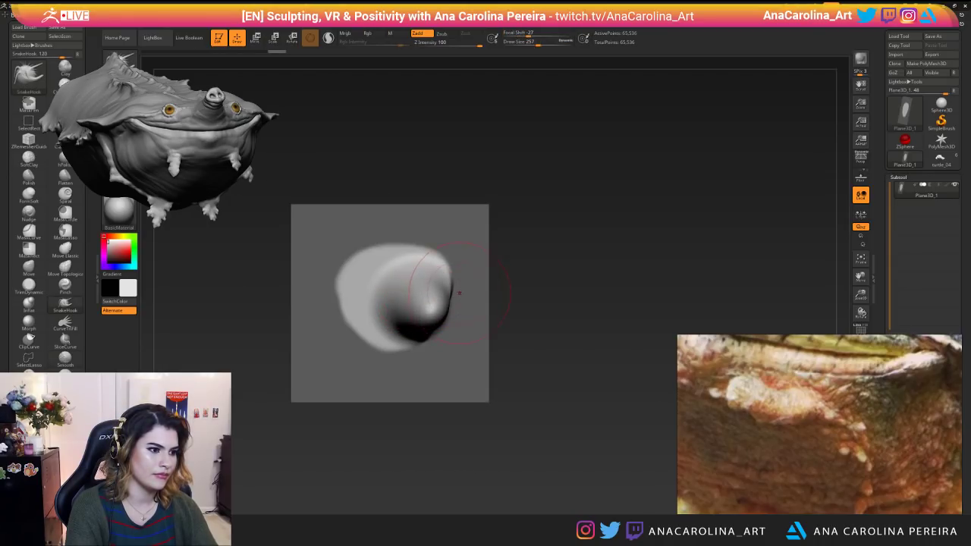
{"action": "left_click_drag", "start_coordinate": [531, 301], "coordinate": [485, 334]}
{"action": "left_click_drag", "start_coordinate": [396, 294], "coordinate": [399, 357]}
{"action": "mouse_move", "coordinate": [347, 387]}
{"action": "left_mouse_down"}
{"action": "mouse_move", "coordinate": [415, 347]}
{"action": "mouse_move", "coordinate": [474, 353]}
{"action": "mouse_move", "coordinate": [455, 336]}
{"action": "mouse_move", "coordinate": [474, 354]}
{"action": "mouse_move", "coordinate": [485, 345]}
{"action": "mouse_move", "coordinate": [499, 364]}
{"action": "mouse_move", "coordinate": [495, 379]}
{"action": "mouse_move", "coordinate": [477, 327]}
{"action": "left_mouse_up"}
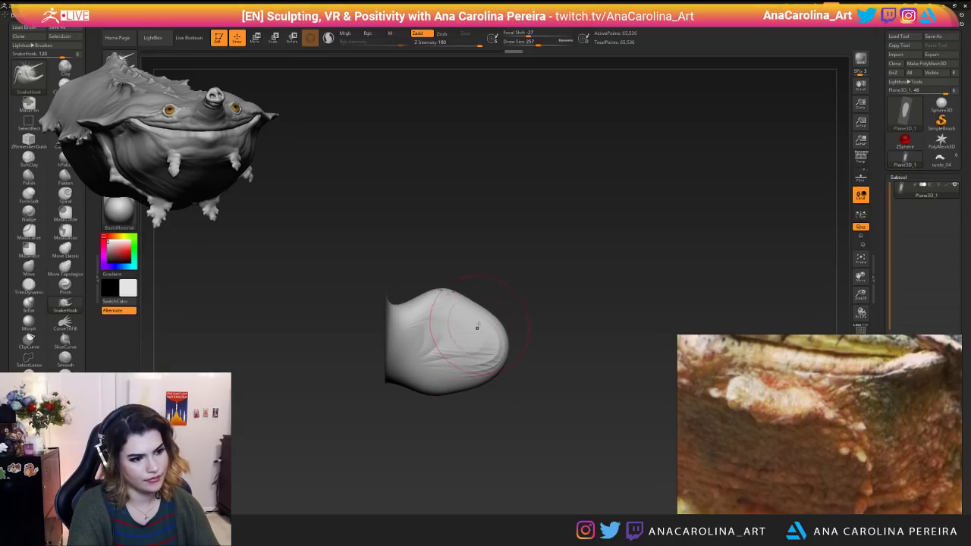
Round the knob into an egg shape with more SnakeHook pulls from several sides and smooth its surface.
{"action": "mouse_move", "coordinate": [501, 289]}
{"action": "left_mouse_down"}
{"action": "mouse_move", "coordinate": [518, 277]}
{"action": "mouse_move", "coordinate": [450, 282]}
{"action": "left_mouse_up"}
{"action": "left_click_drag", "start_coordinate": [523, 262], "coordinate": [516, 275]}
{"action": "mouse_move", "coordinate": [460, 294]}
{"action": "left_mouse_down"}
{"action": "mouse_move", "coordinate": [443, 278]}
{"action": "mouse_move", "coordinate": [452, 281]}
{"action": "left_mouse_up"}
{"action": "left_click_drag", "start_coordinate": [524, 261], "coordinate": [455, 274]}
{"action": "left_click_drag", "start_coordinate": [515, 288], "coordinate": [507, 282]}
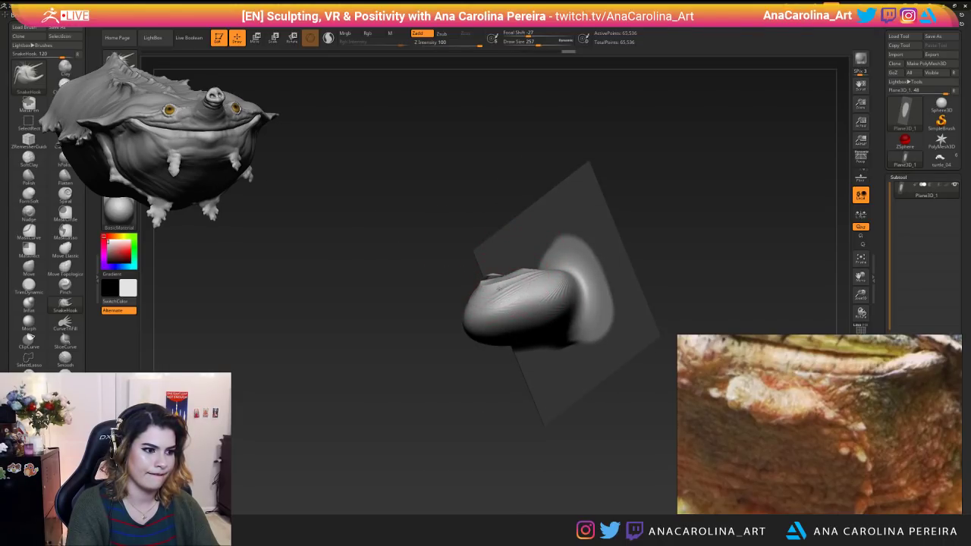
{"action": "mouse_move", "coordinate": [531, 334]}
{"action": "left_mouse_down"}
{"action": "mouse_move", "coordinate": [455, 369]}
{"action": "mouse_move", "coordinate": [461, 326]}
{"action": "left_mouse_up"}
{"action": "left_click_drag", "start_coordinate": [459, 283], "coordinate": [427, 293], "text": "shift"}
{"action": "mouse_move", "coordinate": [531, 296]}
{"action": "left_mouse_down"}
{"action": "mouse_move", "coordinate": [490, 308]}
{"action": "mouse_move", "coordinate": [491, 288]}
{"action": "left_mouse_up"}
{"action": "left_click_drag", "start_coordinate": [485, 371], "coordinate": [482, 433]}
{"action": "left_click_drag", "start_coordinate": [494, 297], "coordinate": [501, 313], "text": "shift"}
{"action": "mouse_move", "coordinate": [481, 399]}
{"action": "left_mouse_down"}
{"action": "mouse_move", "coordinate": [496, 353]}
{"action": "mouse_move", "coordinate": [570, 308]}
{"action": "mouse_move", "coordinate": [541, 314]}
{"action": "left_mouse_up"}
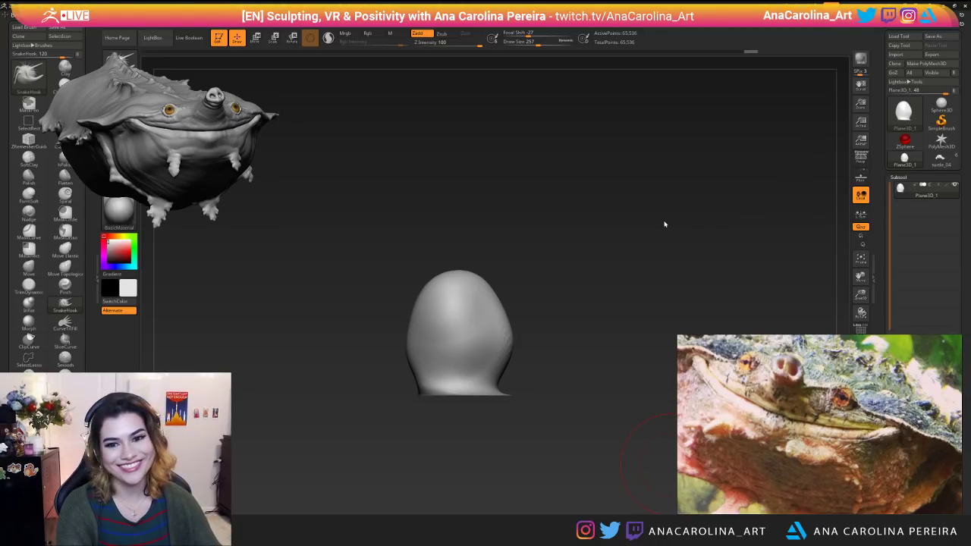
Undo the last pulls on the knob and reshape its sides and tip with SnakeHook.
{"action": "mouse_move", "coordinate": [476, 300]}
{"action": "left_mouse_down"}
{"action": "mouse_move", "coordinate": [488, 291]}
{"action": "mouse_move", "coordinate": [466, 271]}
{"action": "left_mouse_up"}
{"action": "key", "text": "ctrl+z"}
{"action": "key", "text": "ctrl+z"}
{"action": "key", "text": "ctrl+z"}
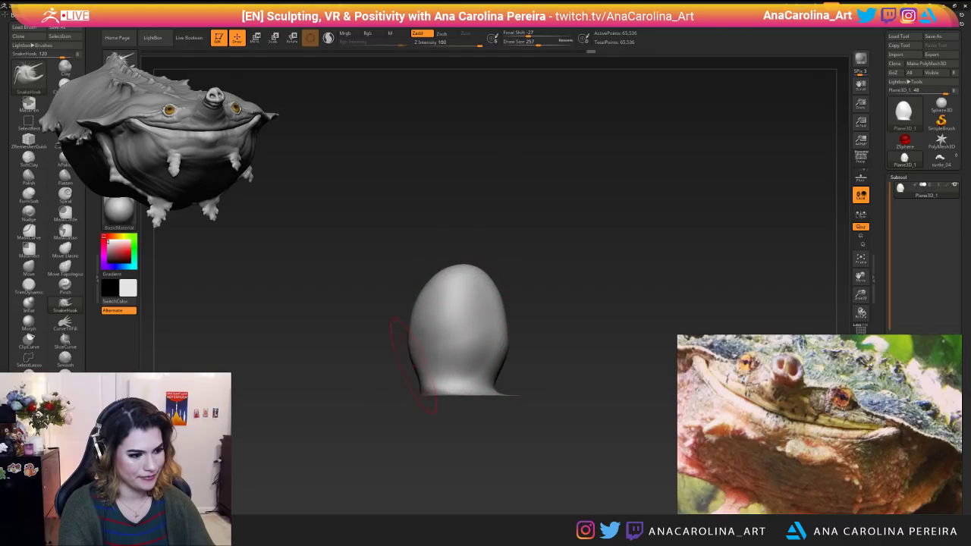
{"action": "mouse_move", "coordinate": [392, 309]}
{"action": "left_mouse_down"}
{"action": "mouse_move", "coordinate": [489, 333]}
{"action": "mouse_move", "coordinate": [511, 294]}
{"action": "left_mouse_up"}
{"action": "left_click_drag", "start_coordinate": [422, 346], "coordinate": [423, 339]}
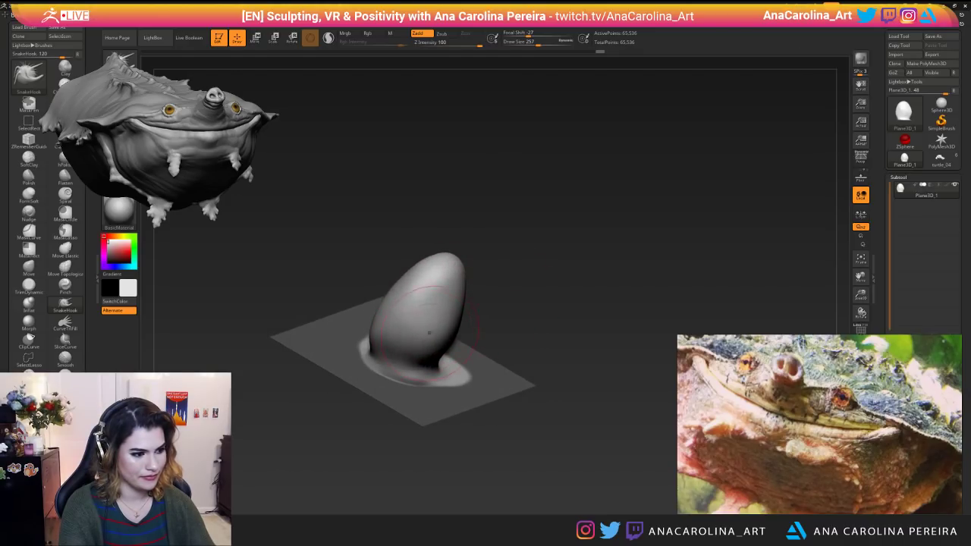
{"action": "right_click_drag", "start_coordinate": [424, 339], "coordinate": [503, 319]}
{"action": "left_click_drag", "start_coordinate": [439, 341], "coordinate": [443, 334]}
{"action": "left_click_drag", "start_coordinate": [493, 315], "coordinate": [484, 307]}
{"action": "left_click_drag", "start_coordinate": [419, 334], "coordinate": [423, 328]}
{"action": "mouse_move", "coordinate": [423, 328]}
{"action": "right_mouse_down"}
{"action": "mouse_move", "coordinate": [544, 180]}
{"action": "mouse_move", "coordinate": [552, 190]}
{"action": "right_mouse_up"}
Add layered ClayBuildup strokes over the surface of the egg-shaped knob at Z Intensity 20.
{"action": "key", "text": "b"}
{"action": "key", "text": "c"}
{"action": "key", "text": "b"}
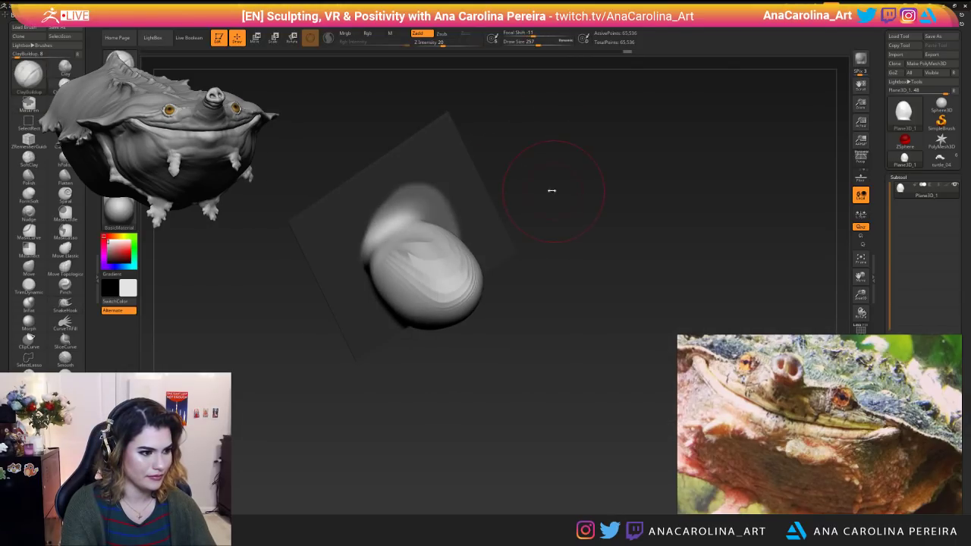
{"action": "mouse_move", "coordinate": [463, 301]}
{"action": "right_mouse_down"}
{"action": "mouse_move", "coordinate": [494, 372]}
{"action": "mouse_move", "coordinate": [455, 334]}
{"action": "right_mouse_up"}
{"action": "mouse_move", "coordinate": [410, 304]}
{"action": "left_mouse_down"}
{"action": "mouse_move", "coordinate": [385, 333]}
{"action": "mouse_move", "coordinate": [423, 296]}
{"action": "left_mouse_up"}
{"action": "mouse_move", "coordinate": [436, 303]}
{"action": "right_mouse_down"}
{"action": "mouse_move", "coordinate": [463, 353]}
{"action": "mouse_move", "coordinate": [474, 350]}
{"action": "right_mouse_up"}
{"action": "mouse_move", "coordinate": [414, 365]}
{"action": "left_mouse_down"}
{"action": "mouse_move", "coordinate": [448, 370]}
{"action": "mouse_move", "coordinate": [476, 334]}
{"action": "mouse_move", "coordinate": [483, 304]}
{"action": "left_mouse_up"}
{"action": "right_click_drag", "start_coordinate": [482, 307], "coordinate": [523, 345]}
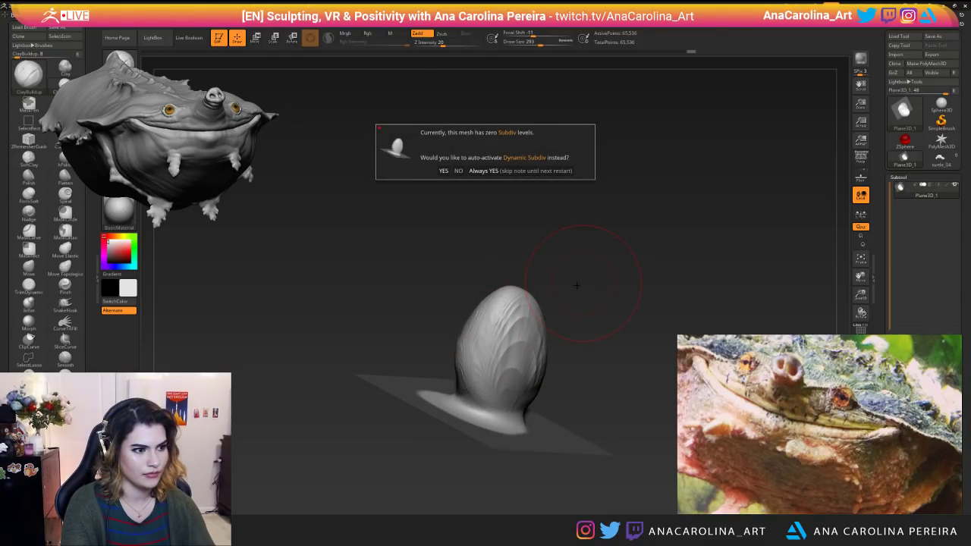
Activate Dynamic Subdiv for the plane and divide its geometry twice.
{"action": "left_click", "coordinate": [443, 171]}
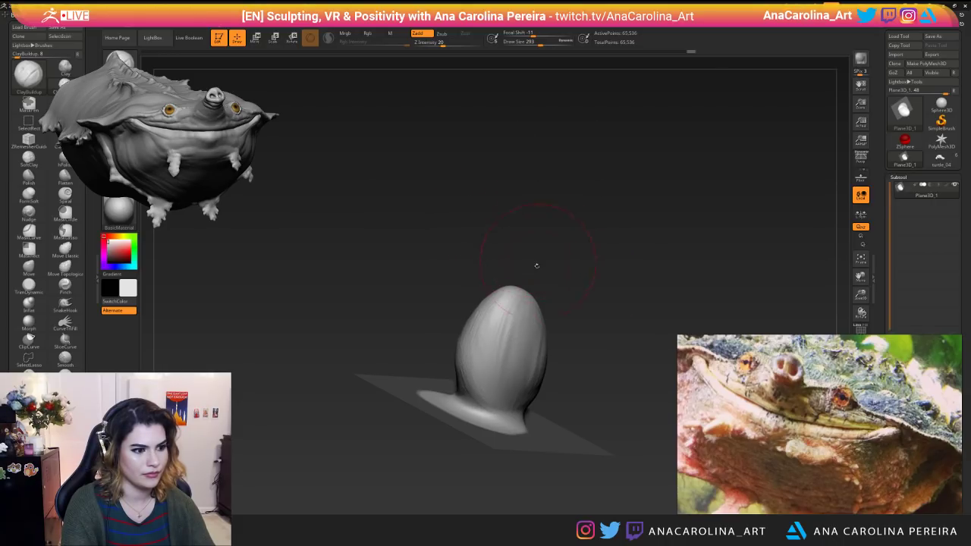
{"action": "left_click_drag", "start_coordinate": [884, 202], "coordinate": [882, 107]}
{"action": "left_click", "coordinate": [904, 191]}
{"action": "scroll", "coordinate": [904, 152], "scroll_direction": "up", "scroll_amount": 3}
{"action": "left_click", "coordinate": [905, 53]}
{"action": "left_click_drag", "start_coordinate": [882, 60], "coordinate": [883, 94]}
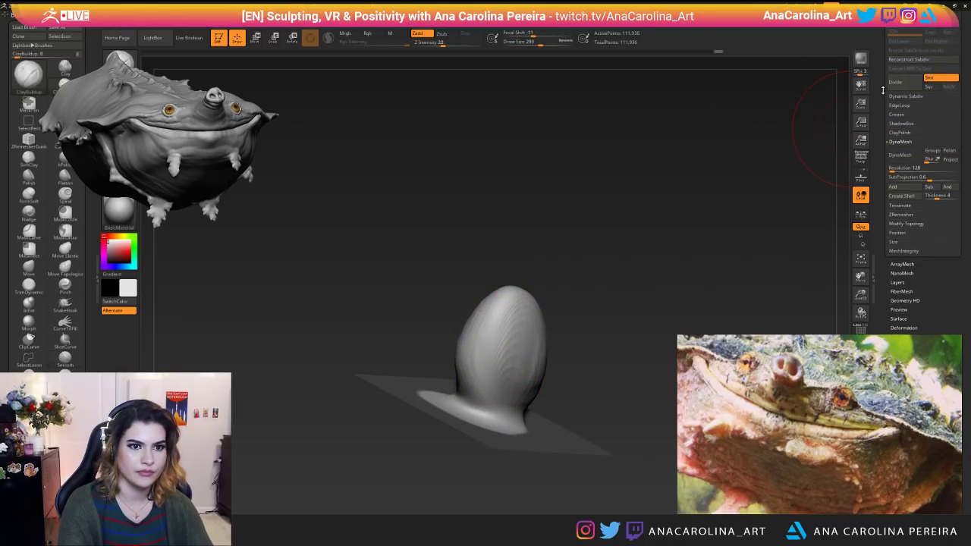
{"action": "left_click_drag", "start_coordinate": [883, 91], "coordinate": [883, 119]}
{"action": "left_click", "coordinate": [895, 111]}
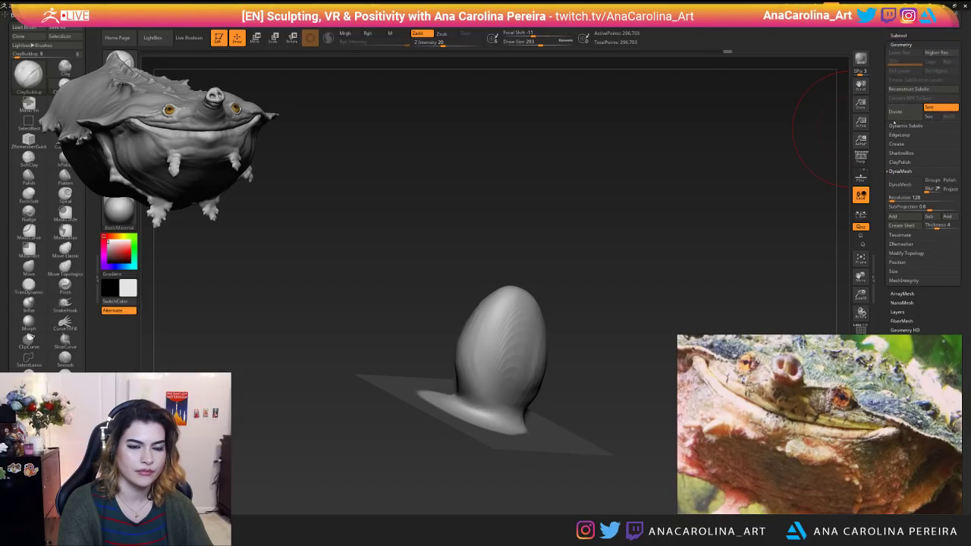
{"action": "scroll", "coordinate": [903, 98], "scroll_direction": "up", "scroll_amount": 5}
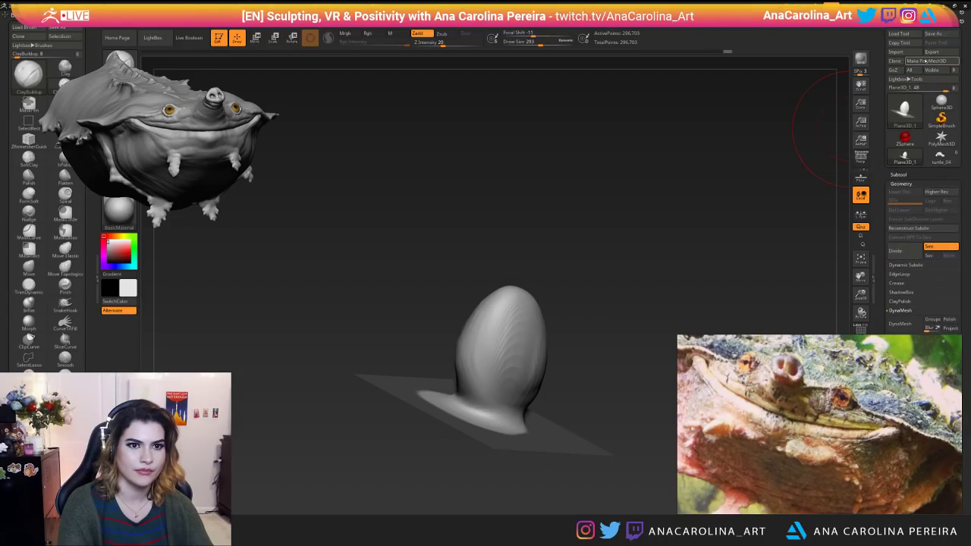
Convert the plane to a PolyMesh3D and divide it to subdivision level 2.
{"action": "left_click", "coordinate": [920, 63]}
{"action": "left_click_drag", "start_coordinate": [876, 125], "coordinate": [877, 99]}
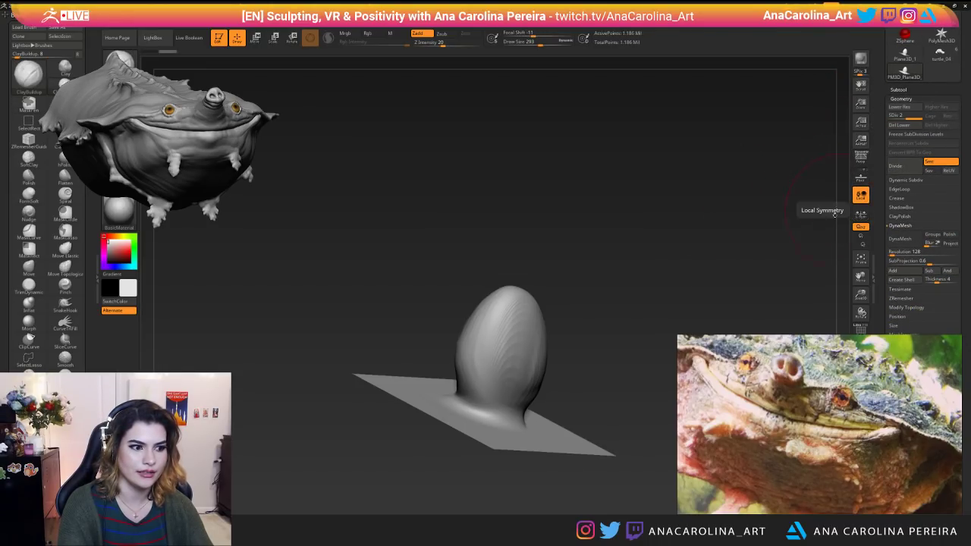
{"action": "key", "text": "ctrl+d"}
{"action": "key", "text": "shift"}
Build wrinkled skin texture around the knob's sides and tip with ClayBuildup strokes.
{"action": "mouse_move", "coordinate": [584, 258]}
{"action": "left_mouse_down"}
{"action": "mouse_move", "coordinate": [572, 336]}
{"action": "mouse_move", "coordinate": [523, 387]}
{"action": "left_mouse_up"}
{"action": "mouse_move", "coordinate": [602, 229]}
{"action": "left_mouse_down"}
{"action": "mouse_move", "coordinate": [464, 253]}
{"action": "mouse_move", "coordinate": [519, 294]}
{"action": "left_mouse_up"}
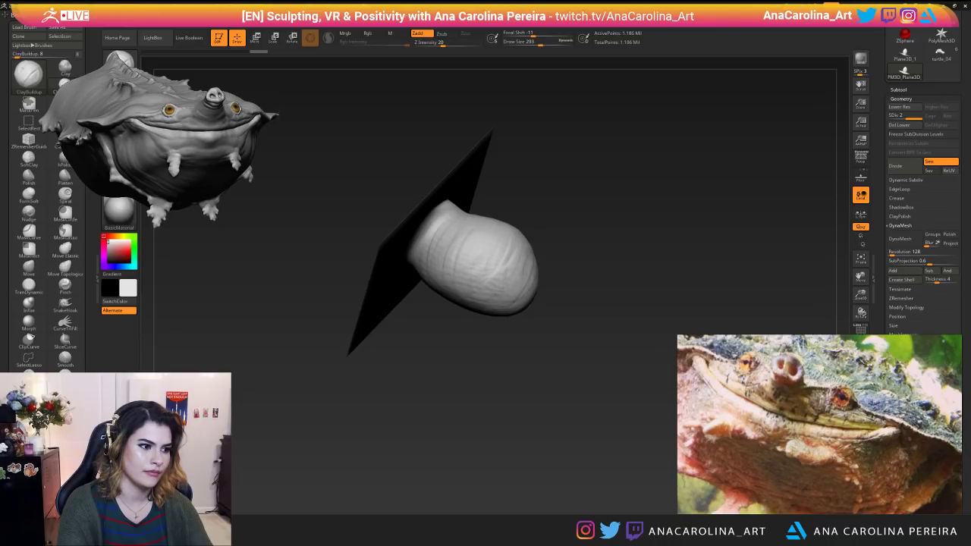
{"action": "left_click_drag", "start_coordinate": [570, 322], "coordinate": [561, 250]}
{"action": "left_click_drag", "start_coordinate": [509, 173], "coordinate": [477, 206]}
{"action": "left_click_drag", "start_coordinate": [514, 280], "coordinate": [519, 254]}
{"action": "left_click_drag", "start_coordinate": [524, 197], "coordinate": [523, 229]}
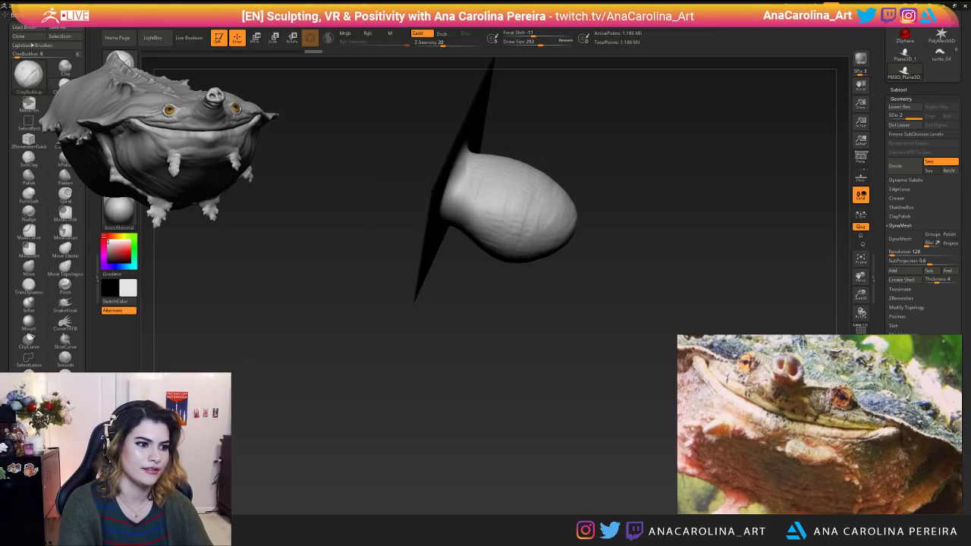
{"action": "left_click_drag", "start_coordinate": [458, 173], "coordinate": [462, 187]}
{"action": "mouse_move", "coordinate": [530, 296]}
{"action": "left_mouse_down"}
{"action": "mouse_move", "coordinate": [524, 261]}
{"action": "mouse_move", "coordinate": [563, 320]}
{"action": "mouse_move", "coordinate": [588, 276]}
{"action": "mouse_move", "coordinate": [576, 265]}
{"action": "mouse_move", "coordinate": [596, 280]}
{"action": "mouse_move", "coordinate": [576, 202]}
{"action": "left_mouse_up"}
Clear the old mask, set the draw size to 187 and paint a new mask over the knob.
{"action": "mouse_move", "coordinate": [575, 127]}
{"action": "left_mouse_down", "text": "ctrl"}
{"action": "mouse_move", "coordinate": [488, 390]}
{"action": "mouse_move", "coordinate": [451, 427]}
{"action": "mouse_move", "coordinate": [406, 424]}
{"action": "left_mouse_up", "text": "ctrl"}
{"action": "key", "text": "ctrl+h"}
{"action": "left_click_drag", "start_coordinate": [540, 232], "coordinate": [518, 232]}
{"action": "right_click", "coordinate": [565, 232]}
{"action": "left_click_drag", "start_coordinate": [256, 179], "coordinate": [450, 342], "text": "ctrl"}
{"action": "left_click_drag", "start_coordinate": [500, 304], "coordinate": [542, 305]}
{"action": "key", "text": "s"}
{"action": "mouse_move", "coordinate": [470, 280]}
{"action": "left_mouse_down"}
{"action": "mouse_move", "coordinate": [464, 304]}
{"action": "mouse_move", "coordinate": [465, 252]}
{"action": "left_mouse_up"}
{"action": "left_click_drag", "start_coordinate": [550, 262], "coordinate": [590, 297]}
{"action": "mouse_move", "coordinate": [463, 242]}
{"action": "left_mouse_down", "text": "ctrl"}
{"action": "mouse_move", "coordinate": [428, 227]}
{"action": "mouse_move", "coordinate": [472, 250]}
{"action": "left_mouse_up", "text": "ctrl"}
Reselect ClayBuildup and extend the mask around the knob's base where it meets the plane.
{"action": "key", "text": "b"}
{"action": "key", "text": "c"}
{"action": "key", "text": "b"}
{"action": "mouse_move", "coordinate": [460, 388]}
{"action": "left_mouse_down"}
{"action": "mouse_move", "coordinate": [473, 367]}
{"action": "mouse_move", "coordinate": [466, 360]}
{"action": "left_mouse_up"}
{"action": "mouse_move", "coordinate": [530, 366]}
{"action": "left_mouse_down", "text": "alt"}
{"action": "mouse_move", "coordinate": [551, 387]}
{"action": "mouse_move", "coordinate": [567, 377]}
{"action": "left_mouse_up", "text": "alt"}
{"action": "mouse_move", "coordinate": [458, 300]}
{"action": "left_mouse_down", "text": "ctrl"}
{"action": "mouse_move", "coordinate": [441, 301]}
{"action": "mouse_move", "coordinate": [463, 307]}
{"action": "mouse_move", "coordinate": [426, 275]}
{"action": "left_mouse_up", "text": "ctrl"}
{"action": "left_click_drag", "start_coordinate": [360, 351], "coordinate": [381, 384]}
{"action": "mouse_move", "coordinate": [446, 282]}
{"action": "left_mouse_down", "text": "ctrl"}
{"action": "mouse_move", "coordinate": [427, 230]}
{"action": "mouse_move", "coordinate": [416, 289]}
{"action": "left_mouse_up", "text": "ctrl"}
{"action": "left_click_drag", "start_coordinate": [446, 210], "coordinate": [420, 225], "text": "ctrl"}
{"action": "left_click_drag", "start_coordinate": [359, 350], "coordinate": [361, 388]}
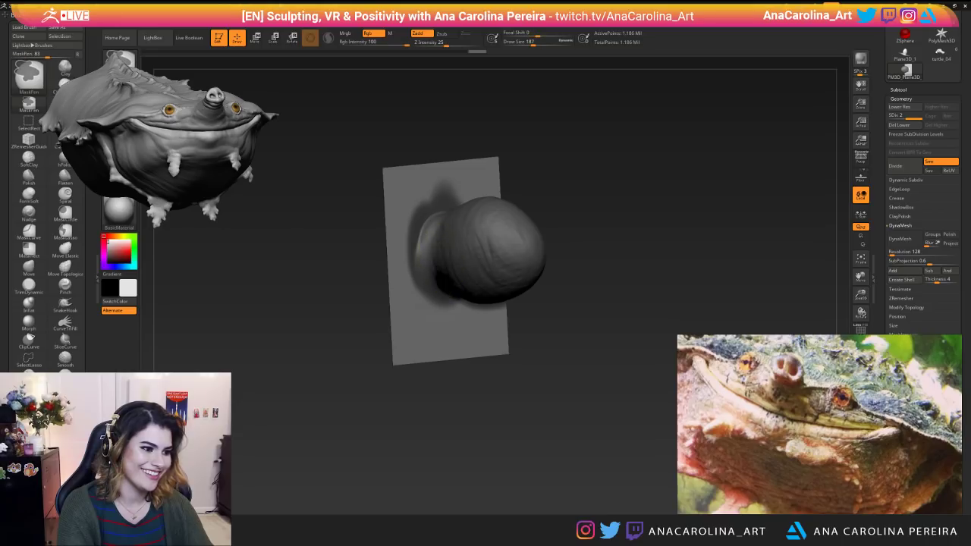
Soften the mask's edge around the knob's base and invert the mask so the knob is protected and the plane is free.
{"action": "left_click", "coordinate": [559, 235], "text": "ctrl"}
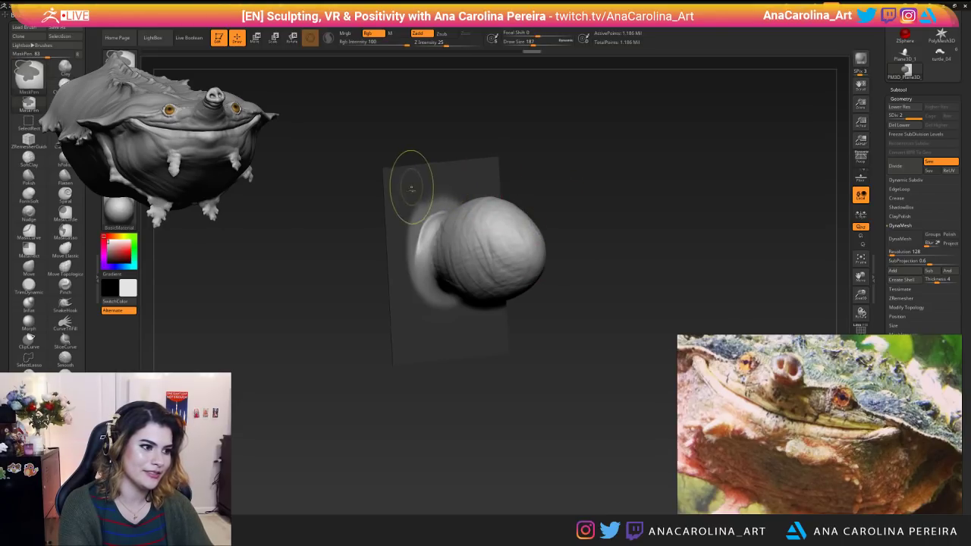
{"action": "left_click", "coordinate": [413, 238], "text": "ctrl"}
{"action": "left_click", "coordinate": [362, 232], "text": "ctrl"}
{"action": "left_click", "coordinate": [362, 232], "text": "ctrl"}
{"action": "left_click", "coordinate": [414, 209], "text": "ctrl"}
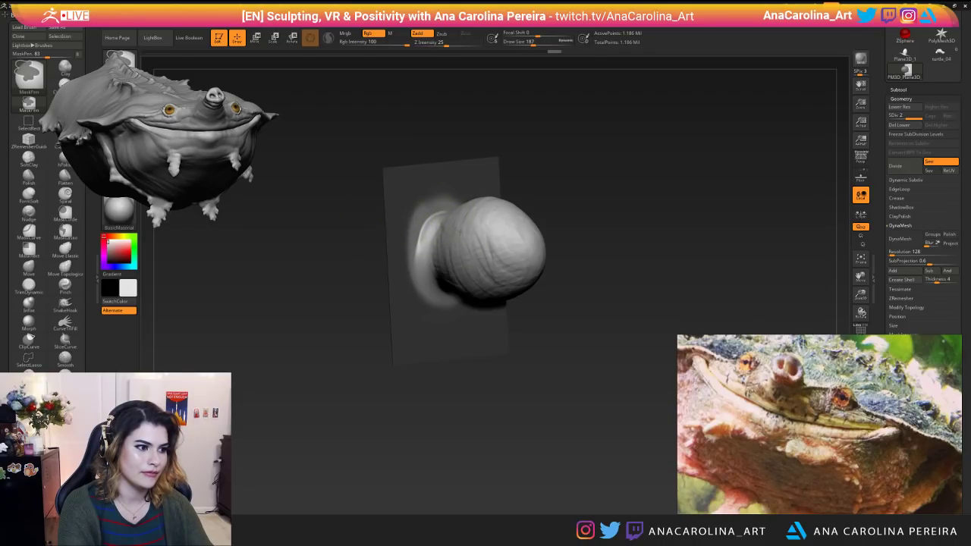
{"action": "left_click_drag", "start_coordinate": [789, 196], "coordinate": [601, 191]}
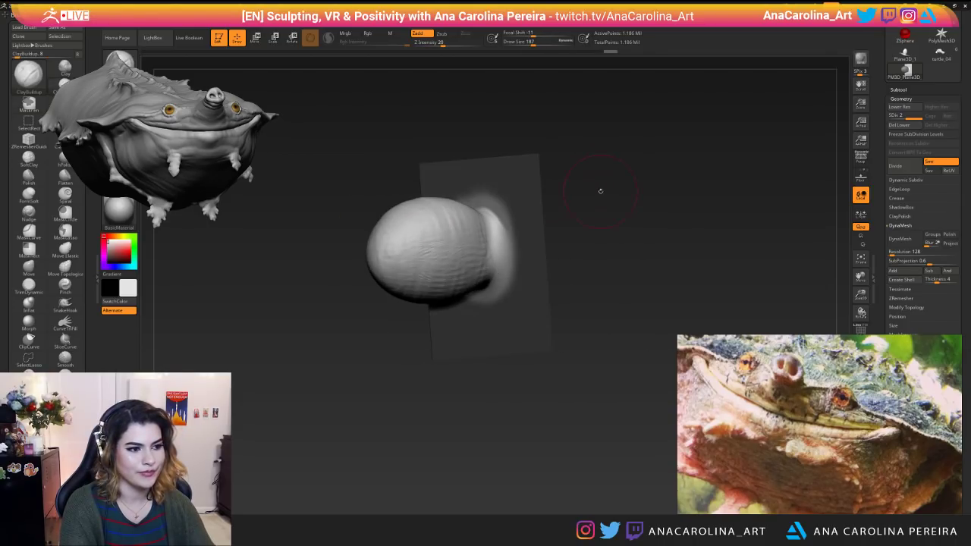
{"action": "left_click", "coordinate": [729, 202], "text": "ctrl"}
Try to flatten the unmasked plane around the knob with the Morph to Grid deformation.
{"action": "scroll", "coordinate": [903, 189], "scroll_direction": "down", "scroll_amount": 5}
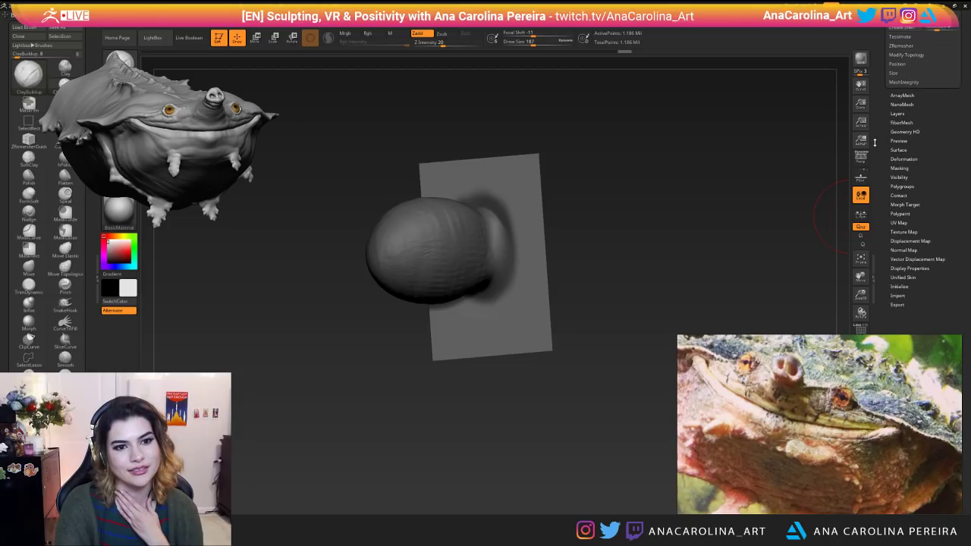
{"action": "left_click", "coordinate": [907, 173]}
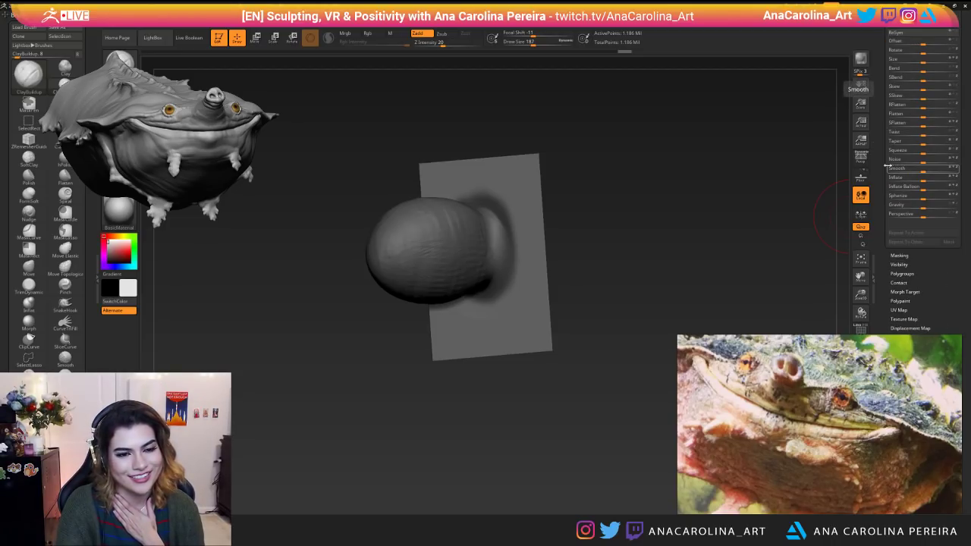
{"action": "left_click_drag", "start_coordinate": [886, 166], "coordinate": [879, 208]}
{"action": "left_click_drag", "start_coordinate": [914, 148], "coordinate": [968, 148]}
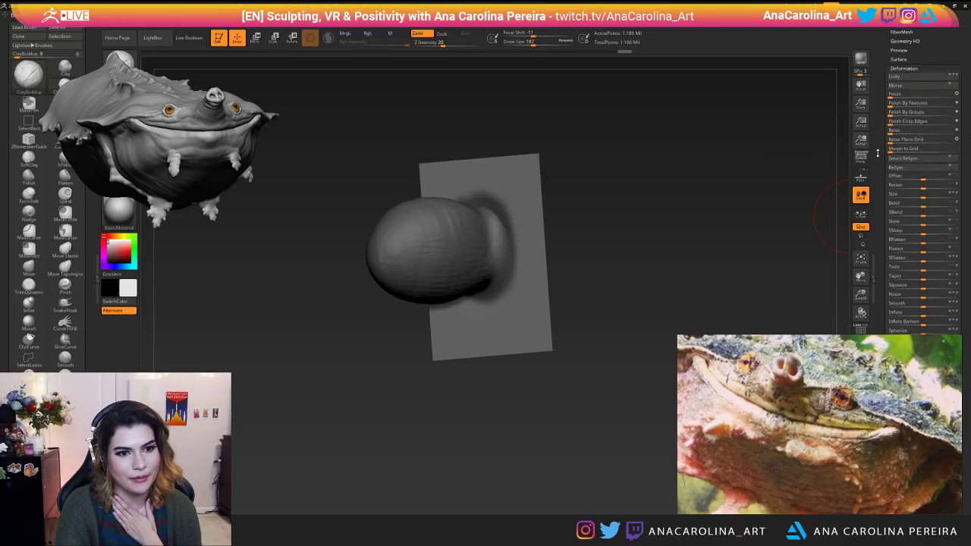
Lower the knob mesh to subdivision level 1 and return it to level 2.
{"action": "scroll", "coordinate": [900, 144], "scroll_direction": "up", "scroll_amount": 3}
{"action": "left_click", "coordinate": [901, 132]}
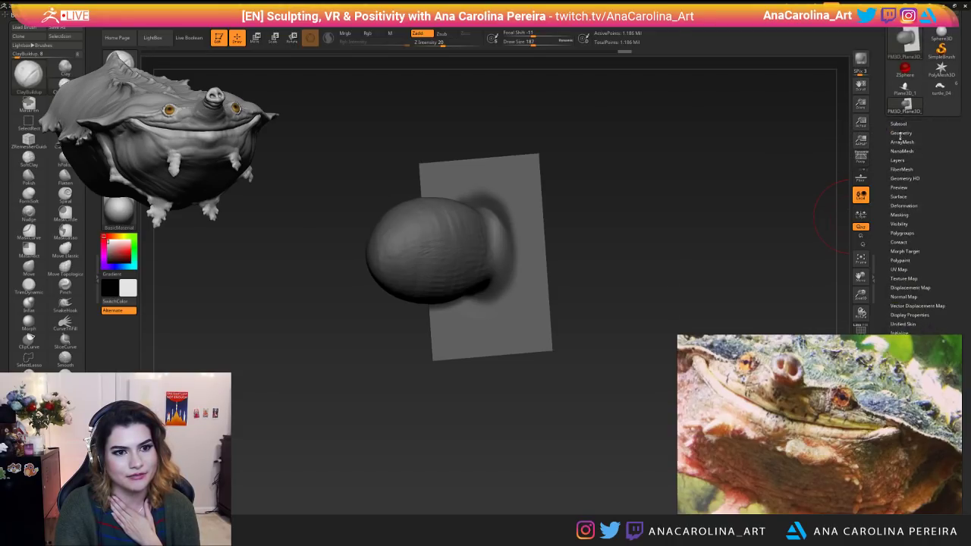
{"action": "left_click", "coordinate": [895, 151]}
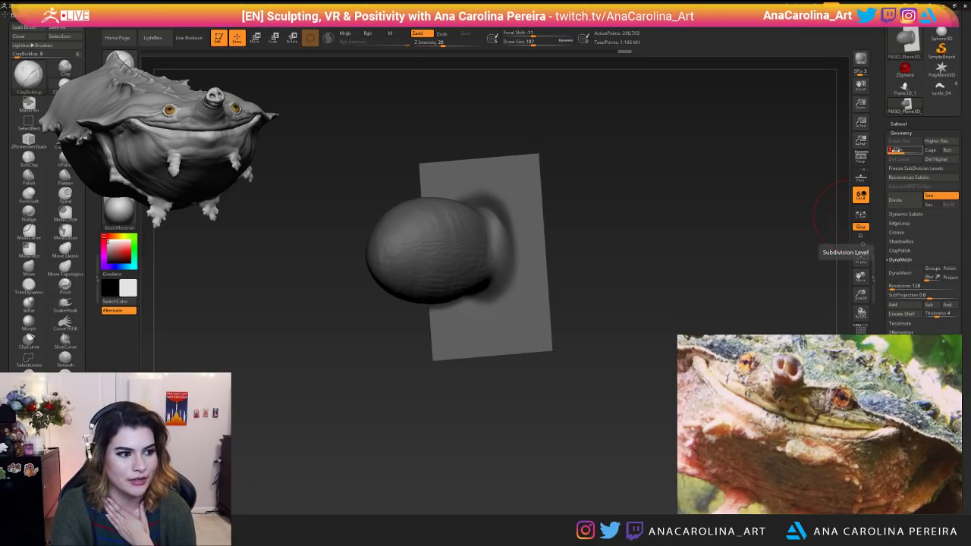
{"action": "left_click_drag", "start_coordinate": [899, 151], "coordinate": [920, 151]}
{"action": "scroll", "coordinate": [887, 121], "scroll_direction": "down", "scroll_amount": 5}
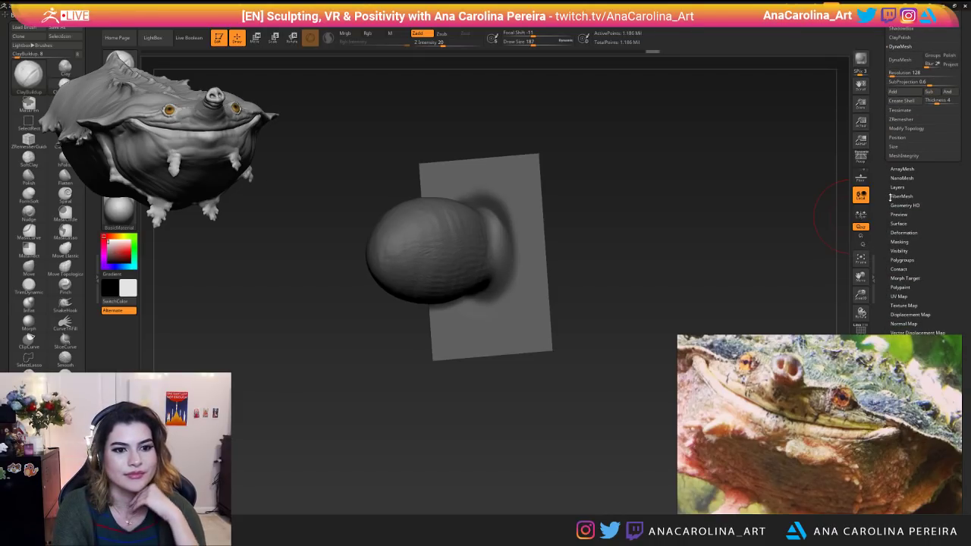
Retry the Morph to Grid deformation on the copied knob plane.
{"action": "left_click", "coordinate": [899, 234]}
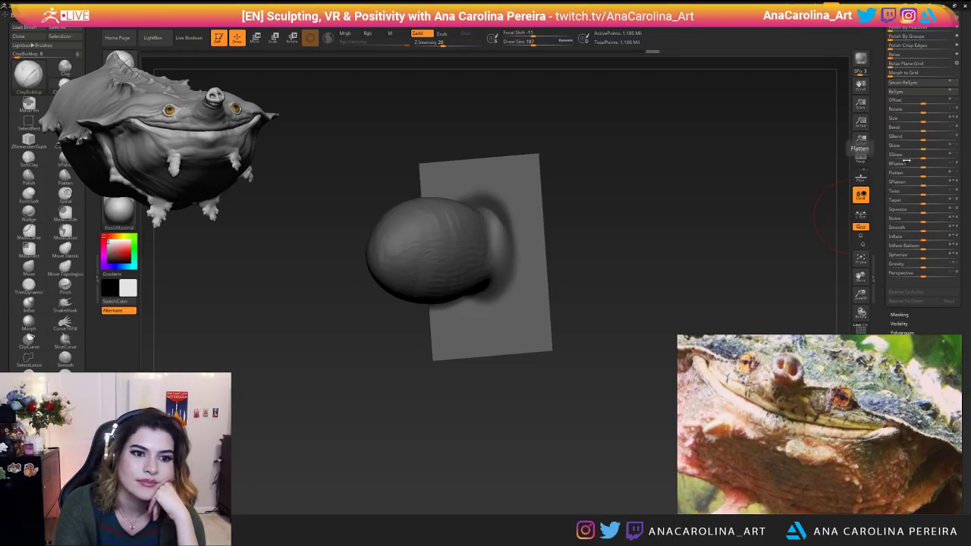
{"action": "left_click", "coordinate": [917, 74]}
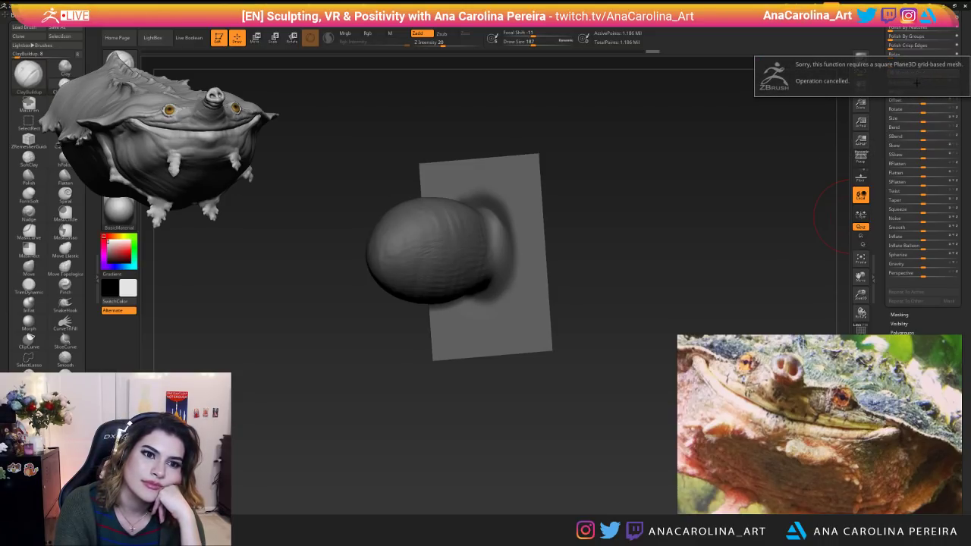
{"action": "scroll", "coordinate": [889, 118], "scroll_direction": "up", "scroll_amount": 1}
{"action": "scroll", "coordinate": [889, 117], "scroll_direction": "up", "scroll_amount": 8}
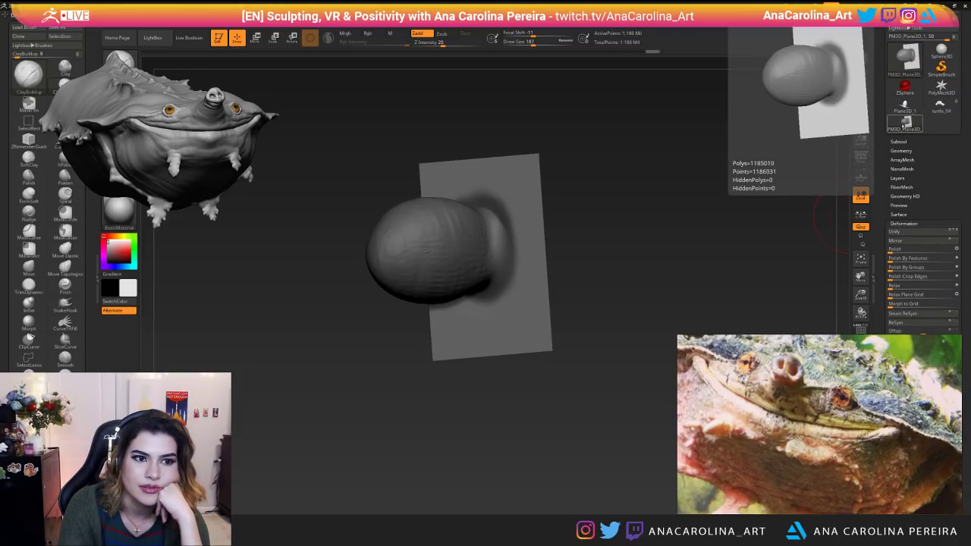
Switch to the Plane3D_1 knob mesh and clear its mask.
{"action": "left_click", "coordinate": [906, 123]}
{"action": "scroll", "coordinate": [881, 113], "scroll_direction": "down", "scroll_amount": 3}
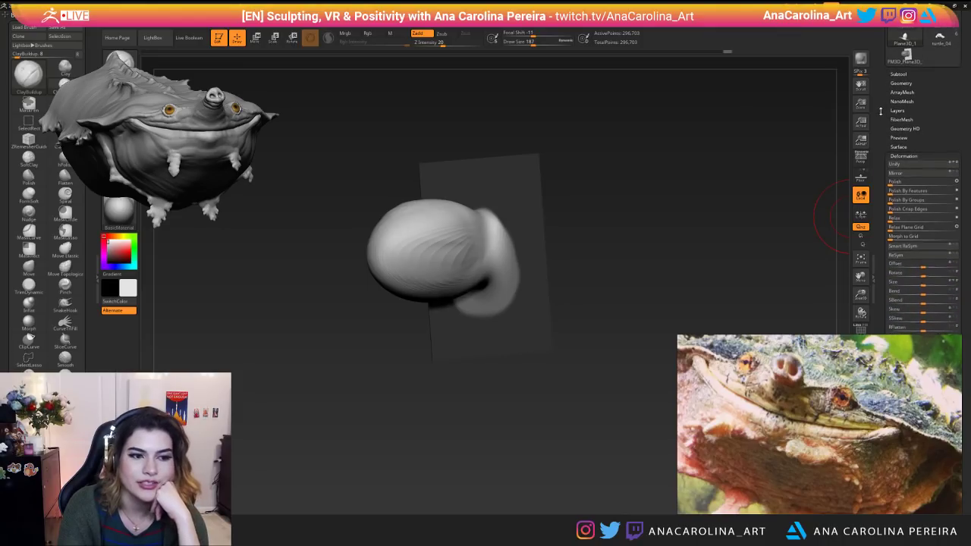
{"action": "left_click_drag", "start_coordinate": [729, 228], "coordinate": [628, 206]}
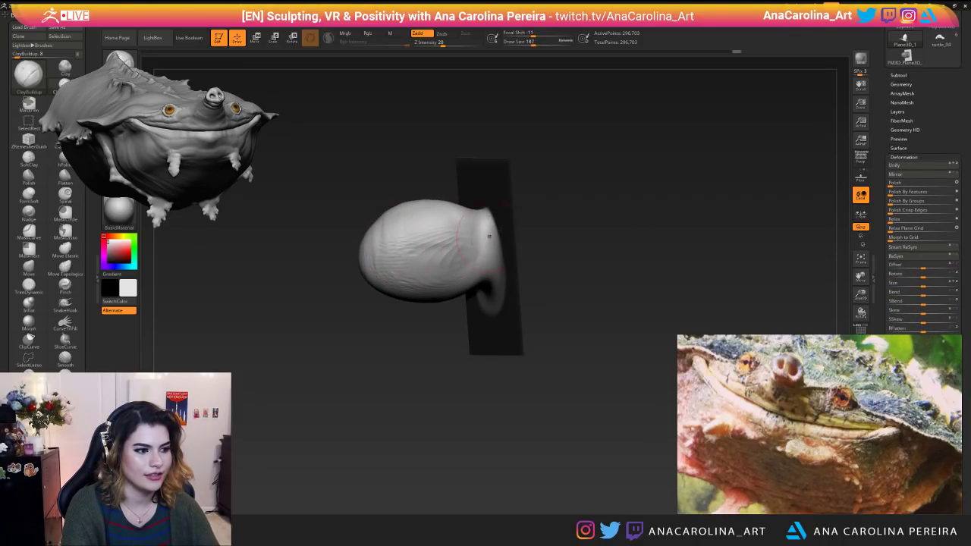
{"action": "scroll", "coordinate": [880, 234], "scroll_direction": "up", "scroll_amount": 1}
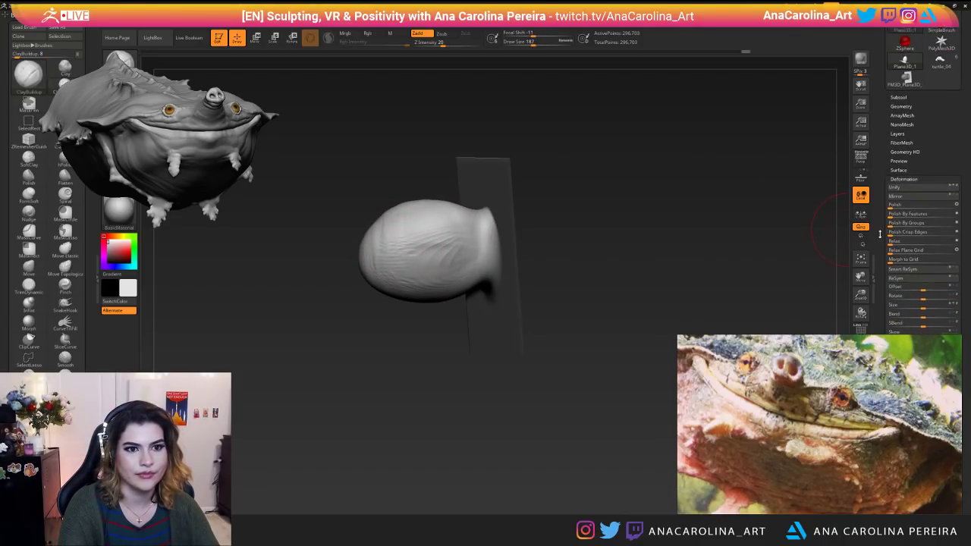
Raise the knob mesh to subdivision level 2 and build up the knob's tip and sides with ClayBuildup at draw size 262.
{"action": "left_click", "coordinate": [901, 107]}
{"action": "left_click", "coordinate": [897, 174]}
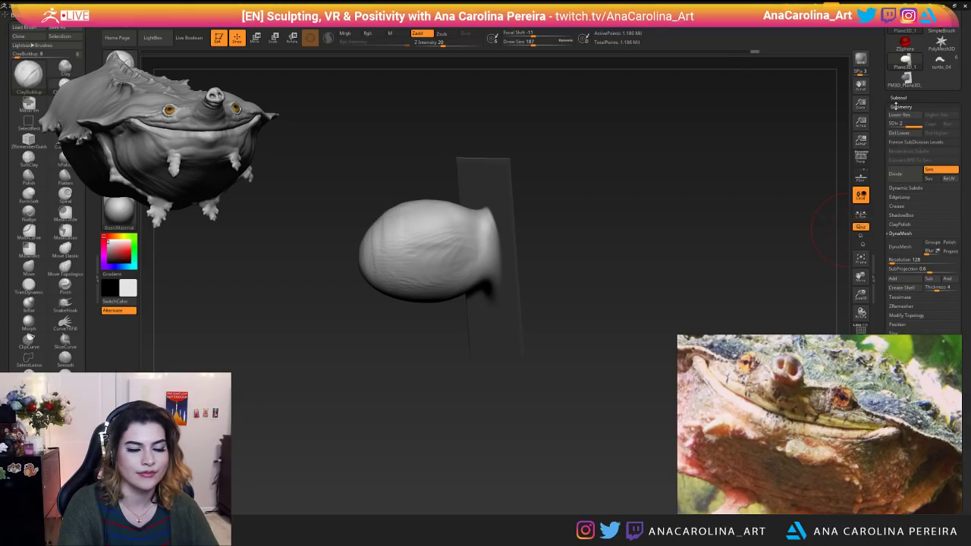
{"action": "key", "text": "space"}
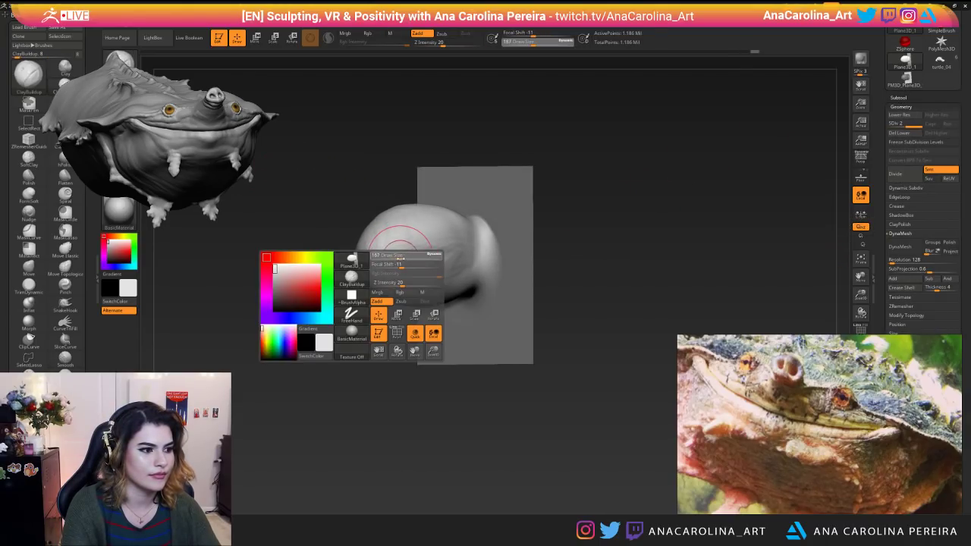
{"action": "key", "text": "space"}
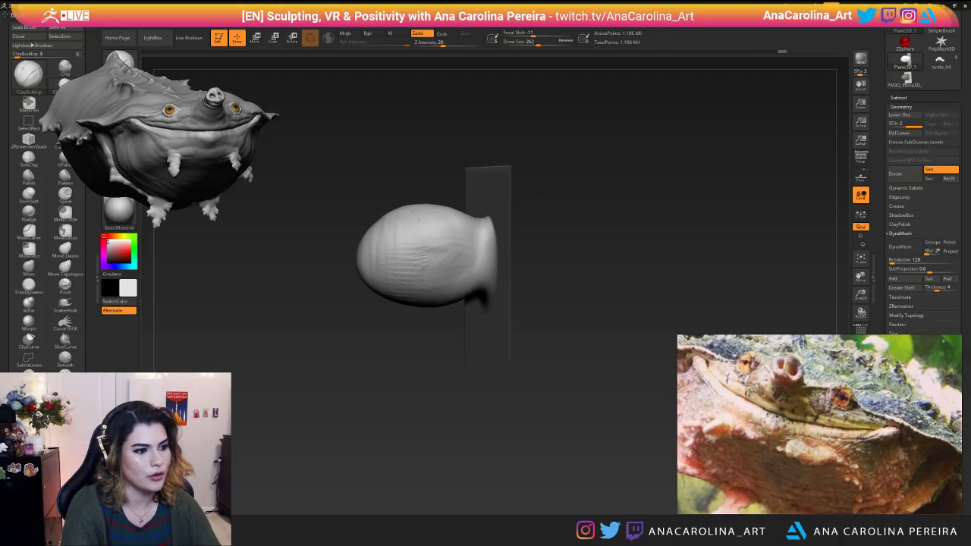
{"action": "left_click_drag", "start_coordinate": [379, 262], "coordinate": [395, 319]}
{"action": "mouse_move", "coordinate": [485, 424]}
{"action": "left_mouse_down"}
{"action": "mouse_move", "coordinate": [516, 383]}
{"action": "mouse_move", "coordinate": [542, 376]}
{"action": "left_mouse_up"}
{"action": "left_click_drag", "start_coordinate": [360, 256], "coordinate": [385, 296]}
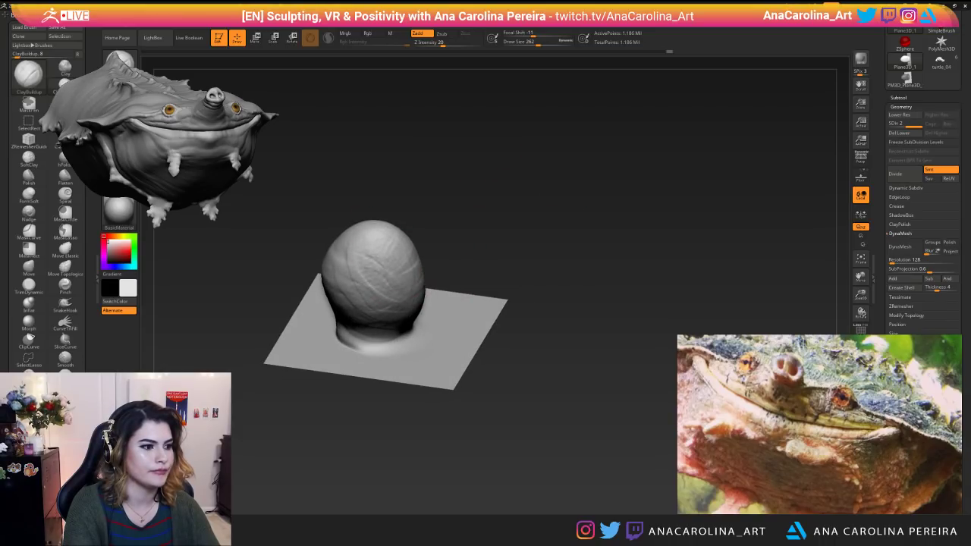
{"action": "left_click_drag", "start_coordinate": [392, 250], "coordinate": [436, 273]}
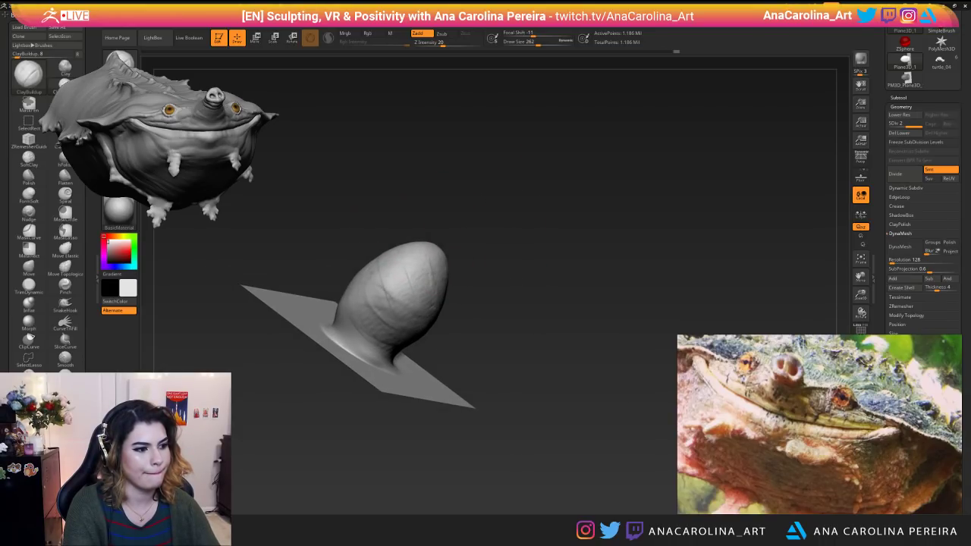
Work around the knob with more ClayBuildup strokes, from its base to its tip, to form a rounder, irregular lump.
{"action": "left_click_drag", "start_coordinate": [364, 297], "coordinate": [384, 326]}
{"action": "left_click_drag", "start_coordinate": [501, 379], "coordinate": [466, 368]}
{"action": "left_click_drag", "start_coordinate": [355, 326], "coordinate": [381, 341]}
{"action": "mouse_move", "coordinate": [500, 372]}
{"action": "left_mouse_down"}
{"action": "mouse_move", "coordinate": [545, 387]}
{"action": "mouse_move", "coordinate": [546, 409]}
{"action": "left_mouse_up"}
{"action": "left_click_drag", "start_coordinate": [463, 341], "coordinate": [493, 334]}
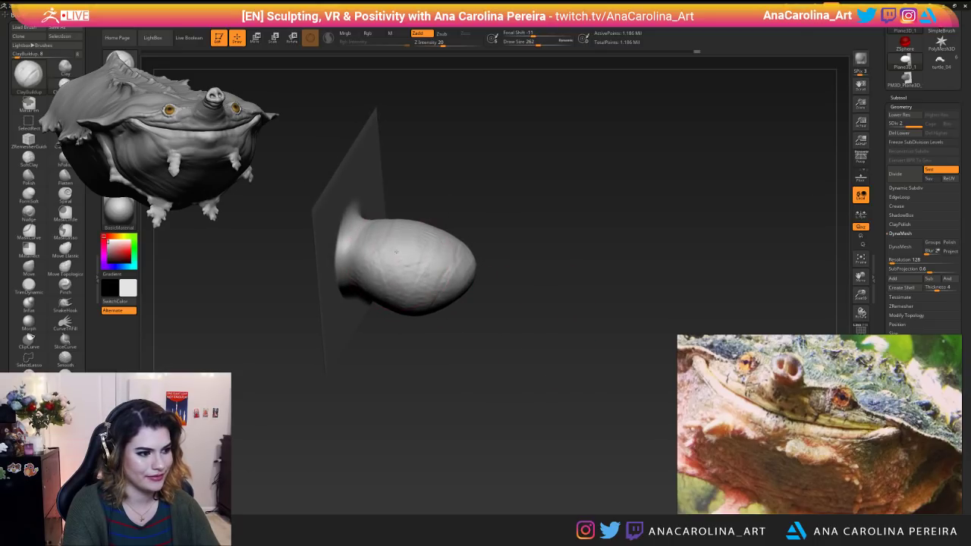
{"action": "mouse_move", "coordinate": [362, 251]}
{"action": "left_mouse_down"}
{"action": "mouse_move", "coordinate": [399, 265]}
{"action": "mouse_move", "coordinate": [432, 335]}
{"action": "left_mouse_up"}
{"action": "left_click_drag", "start_coordinate": [531, 250], "coordinate": [561, 231]}
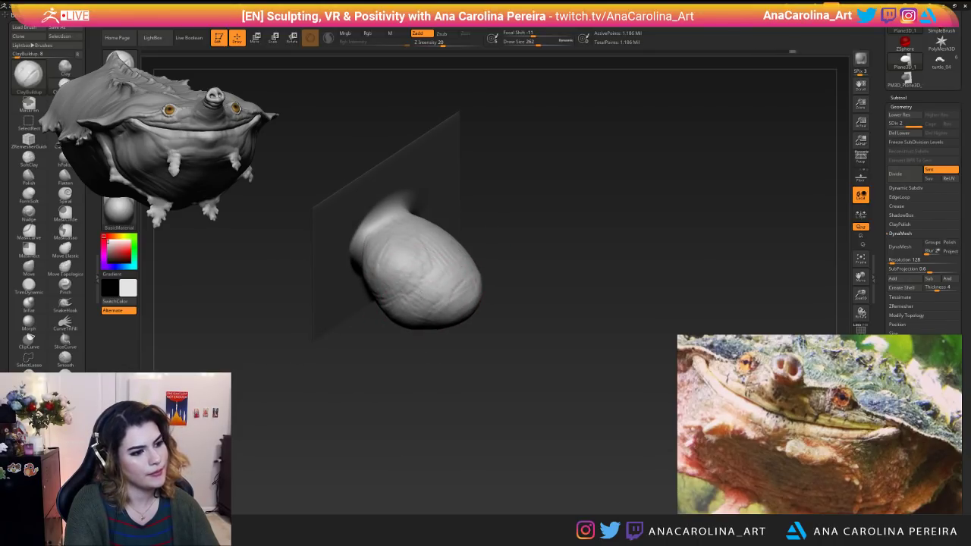
{"action": "left_click_drag", "start_coordinate": [470, 325], "coordinate": [493, 304]}
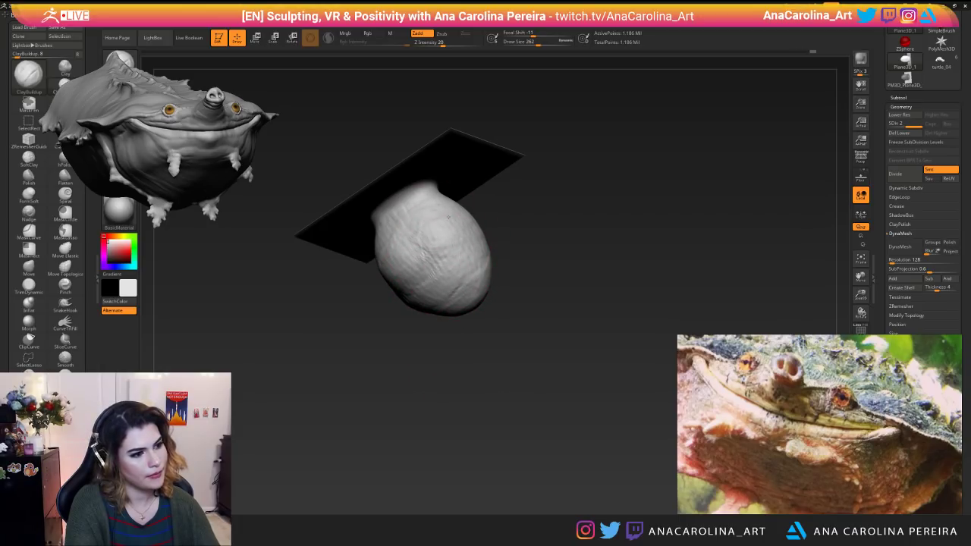
{"action": "left_click_drag", "start_coordinate": [451, 255], "coordinate": [434, 278]}
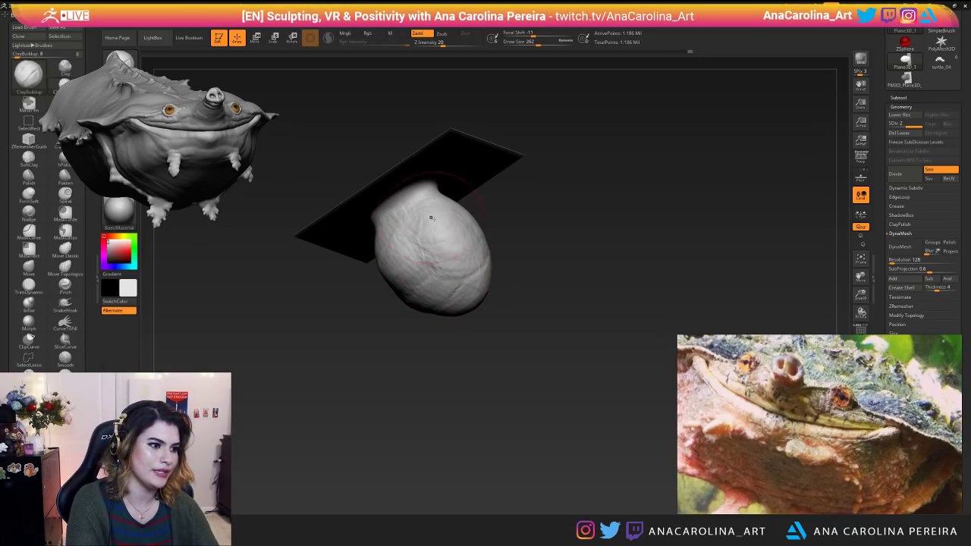
{"action": "left_click_drag", "start_coordinate": [427, 214], "coordinate": [477, 265]}
{"action": "left_click_drag", "start_coordinate": [531, 342], "coordinate": [500, 267]}
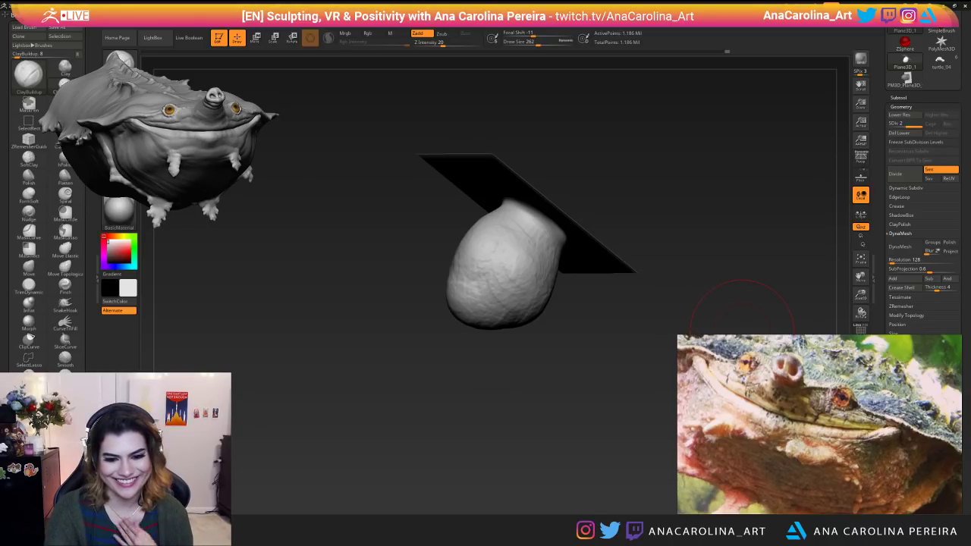
Mask the knob with its base on the plane and blur the mask's edge.
{"action": "left_click_drag", "start_coordinate": [399, 328], "coordinate": [591, 410]}
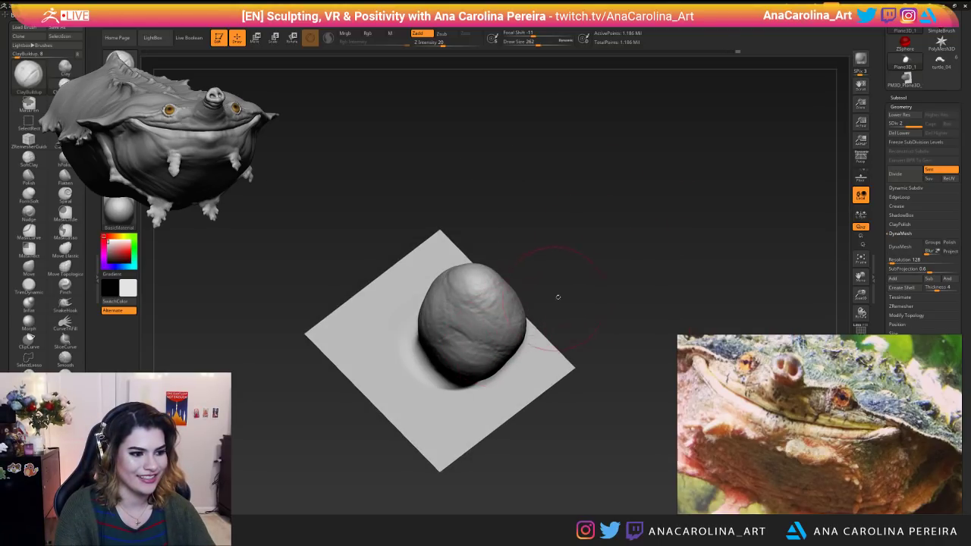
{"action": "left_click_drag", "start_coordinate": [550, 301], "coordinate": [440, 281]}
{"action": "left_click_drag", "start_coordinate": [534, 292], "coordinate": [570, 281], "text": "shift"}
{"action": "left_click_drag", "start_coordinate": [365, 248], "coordinate": [498, 335], "text": "ctrl"}
{"action": "left_click_drag", "start_coordinate": [470, 356], "coordinate": [516, 391]}
{"action": "left_click_drag", "start_coordinate": [515, 346], "coordinate": [566, 311]}
{"action": "left_click", "coordinate": [531, 284], "text": "ctrl"}
{"action": "left_click", "coordinate": [531, 284], "text": "ctrl"}
{"action": "left_click", "coordinate": [531, 285], "text": "ctrl"}
{"action": "left_click", "coordinate": [531, 284], "text": "ctrl"}
{"action": "left_click_drag", "start_coordinate": [630, 304], "coordinate": [595, 296]}
Extend the mask around the knob's base, leaving the knob protected and the rest of the plane free.
{"action": "left_click_drag", "start_coordinate": [497, 229], "coordinate": [455, 241], "text": "ctrl"}
{"action": "mouse_move", "coordinate": [602, 197]}
{"action": "left_mouse_down"}
{"action": "mouse_move", "coordinate": [542, 216]}
{"action": "mouse_move", "coordinate": [588, 227]}
{"action": "left_mouse_up"}
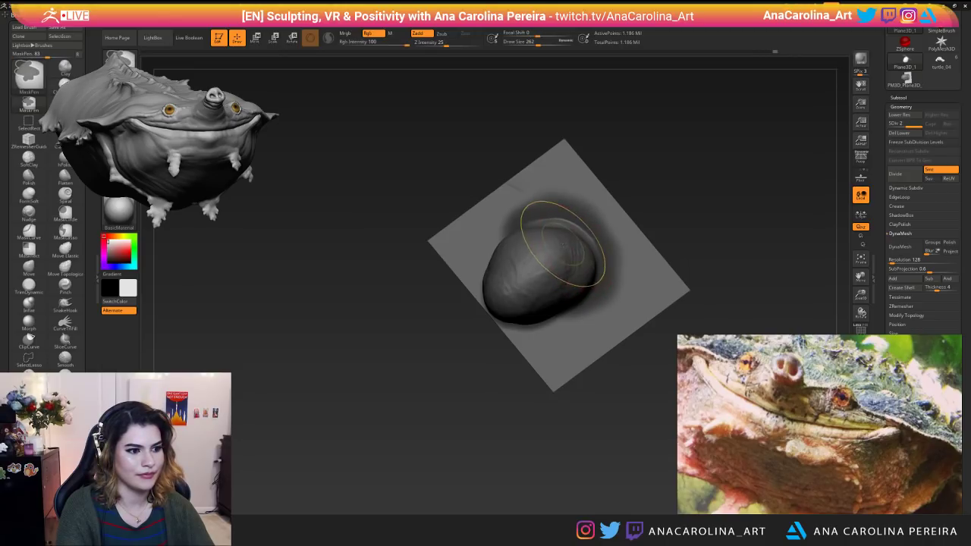
{"action": "left_click", "coordinate": [682, 194], "text": "ctrl"}
{"action": "left_click_drag", "start_coordinate": [729, 190], "coordinate": [639, 215], "text": "alt"}
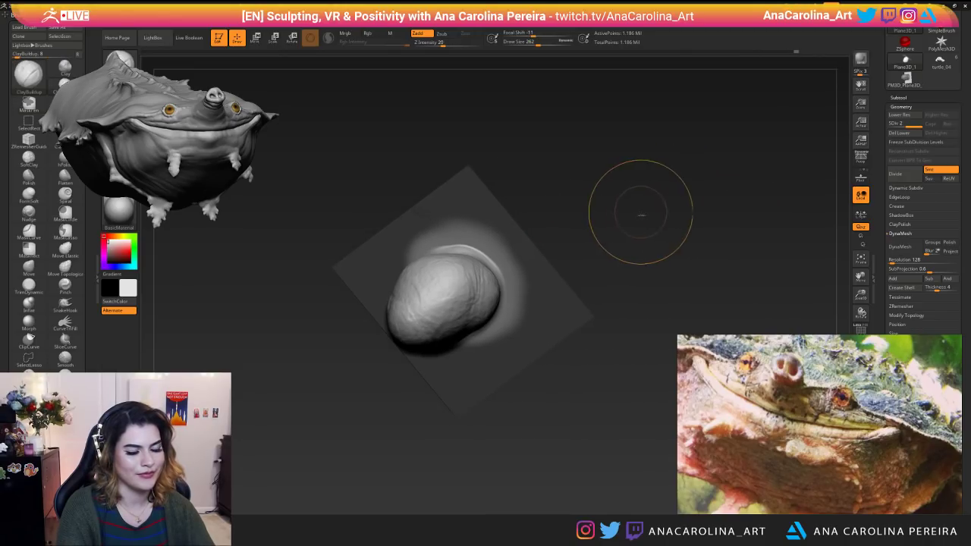
{"action": "left_click", "coordinate": [670, 222], "text": "ctrl"}
Lower the knob mesh to subdivision level 1 and display its wireframe to check the mask around the base.
{"action": "mouse_move", "coordinate": [882, 240]}
{"action": "left_mouse_down"}
{"action": "mouse_move", "coordinate": [870, 176]}
{"action": "mouse_move", "coordinate": [880, 221]}
{"action": "left_mouse_up"}
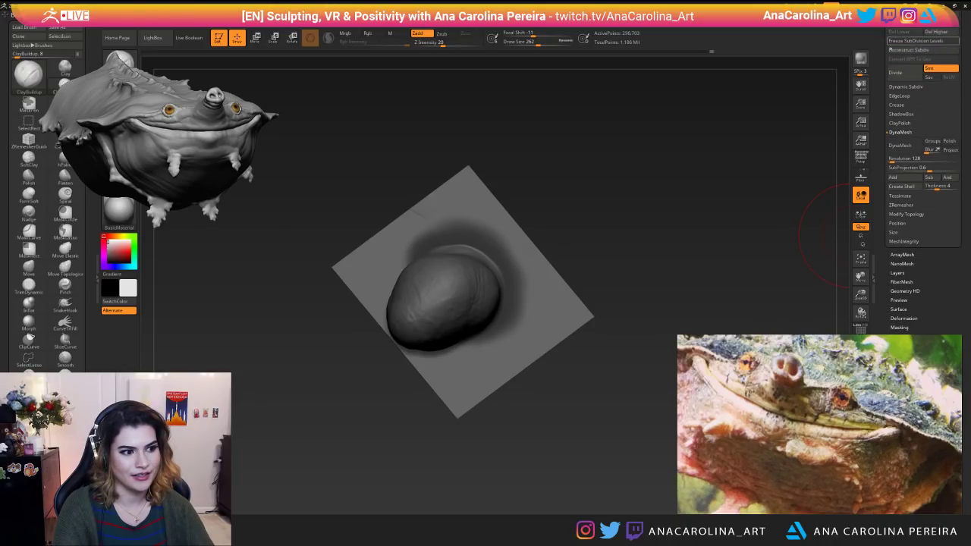
{"action": "left_click_drag", "start_coordinate": [770, 176], "coordinate": [848, 295], "text": "alt"}
{"action": "left_click", "coordinate": [860, 328]}
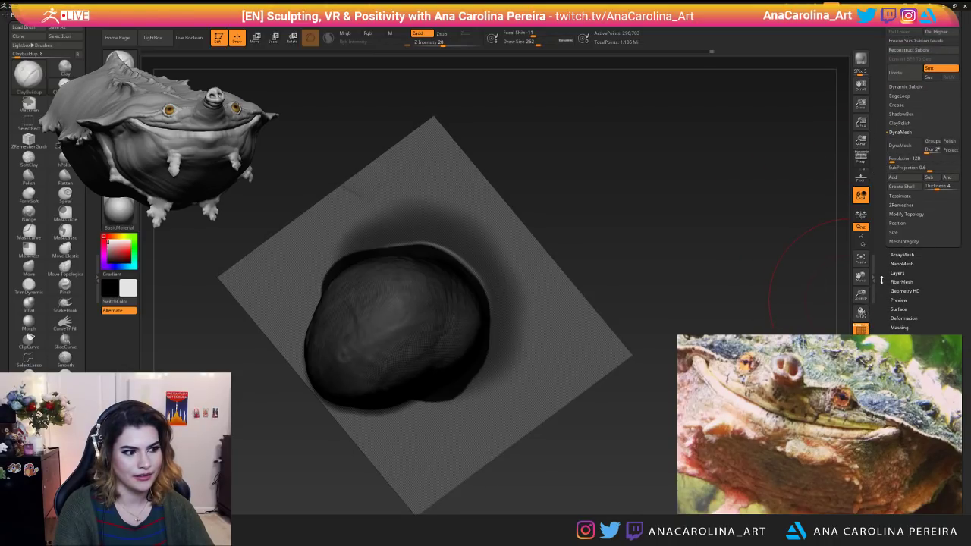
{"action": "left_click_drag", "start_coordinate": [871, 256], "coordinate": [713, 197]}
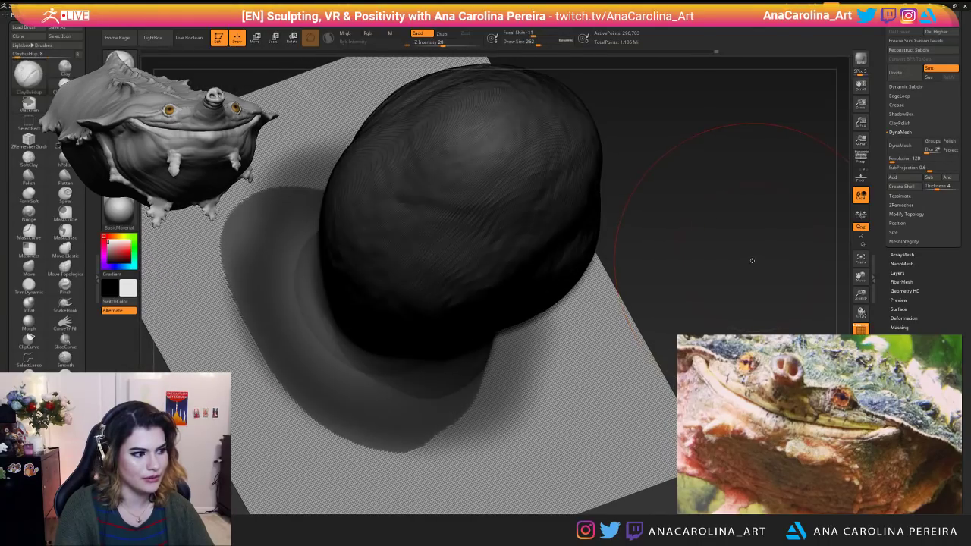
{"action": "left_click_drag", "start_coordinate": [784, 224], "coordinate": [774, 176]}
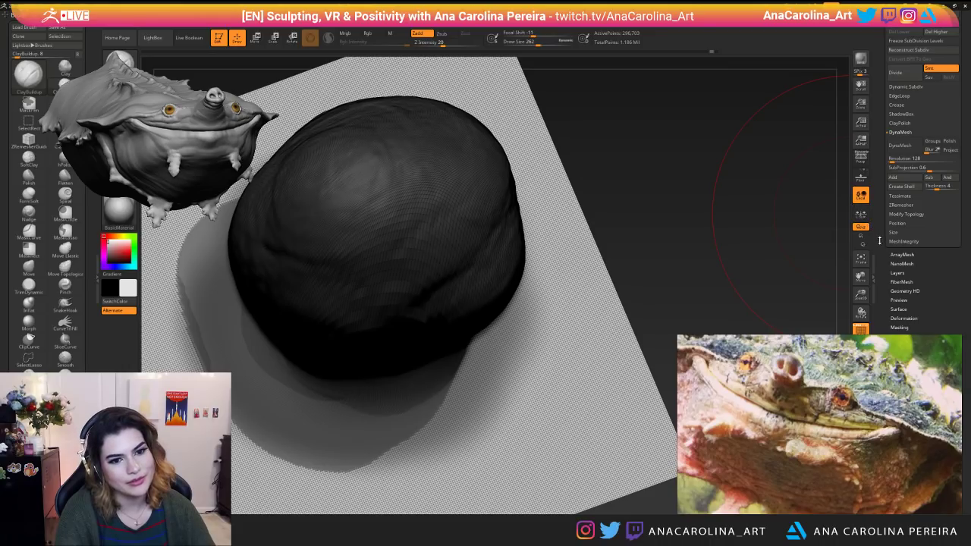
Apply the Morph to Grid deformation to the unmasked plane around the Plane3D_1 knob.
{"action": "scroll", "coordinate": [879, 240], "scroll_direction": "down", "scroll_amount": 5}
{"action": "left_click", "coordinate": [900, 220]}
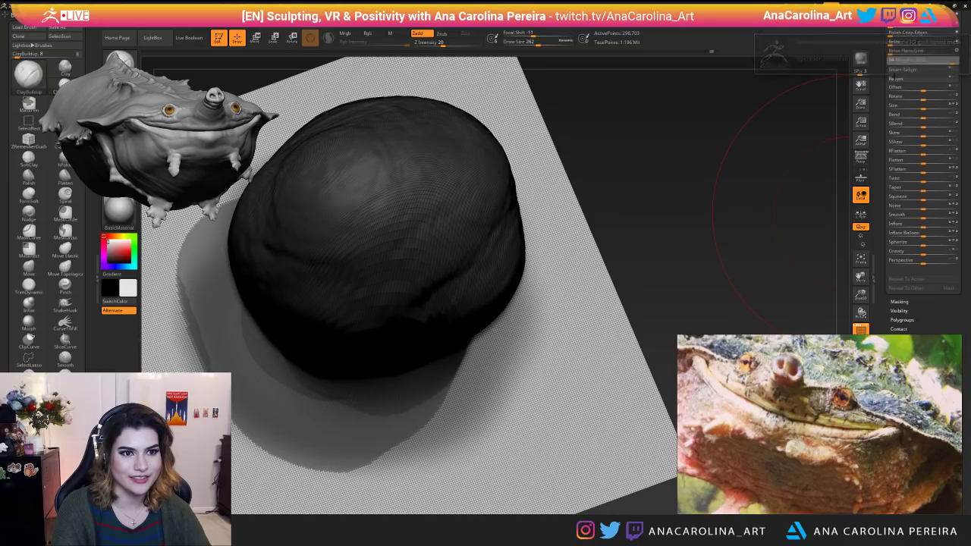
{"action": "left_click", "coordinate": [890, 59]}
{"action": "left_click_drag", "start_coordinate": [682, 250], "coordinate": [747, 217]}
{"action": "left_click_drag", "start_coordinate": [682, 189], "coordinate": [664, 214], "text": "alt"}
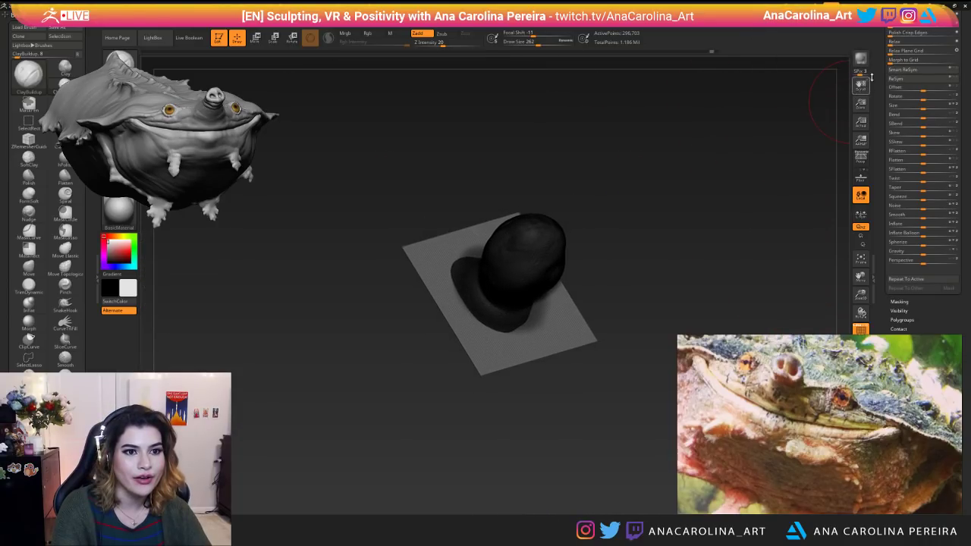
View the knob plane from the front and add it as a new shape to the Chisel3D brush.
{"action": "scroll", "coordinate": [923, 182], "scroll_direction": "up", "scroll_amount": 10}
{"action": "left_click_drag", "start_coordinate": [758, 250], "coordinate": [737, 260], "text": "shift"}
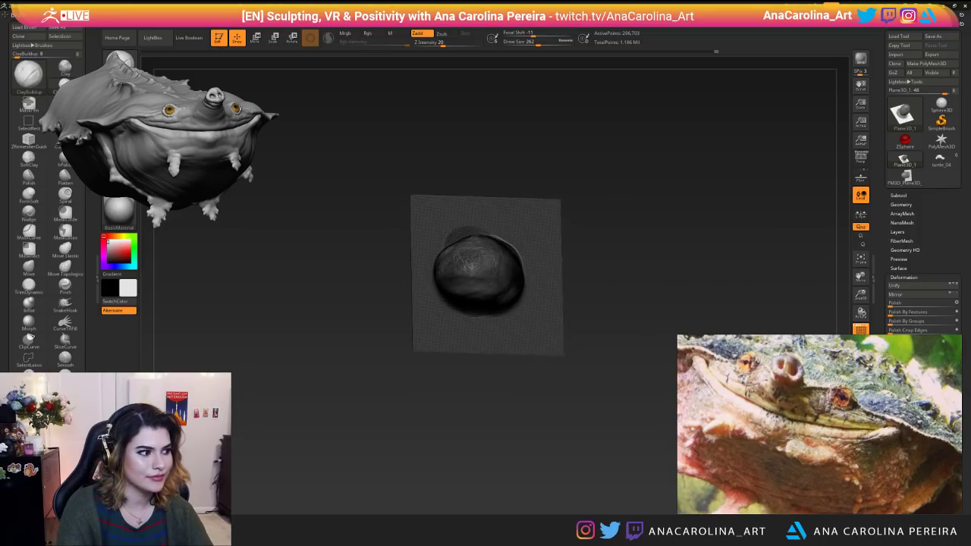
{"action": "key", "text": "b"}
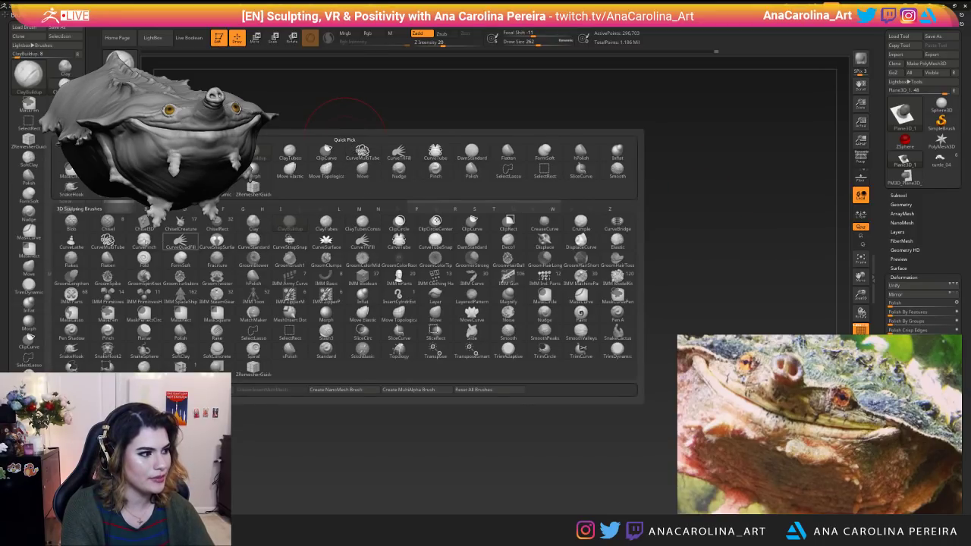
{"action": "left_click", "coordinate": [144, 221]}
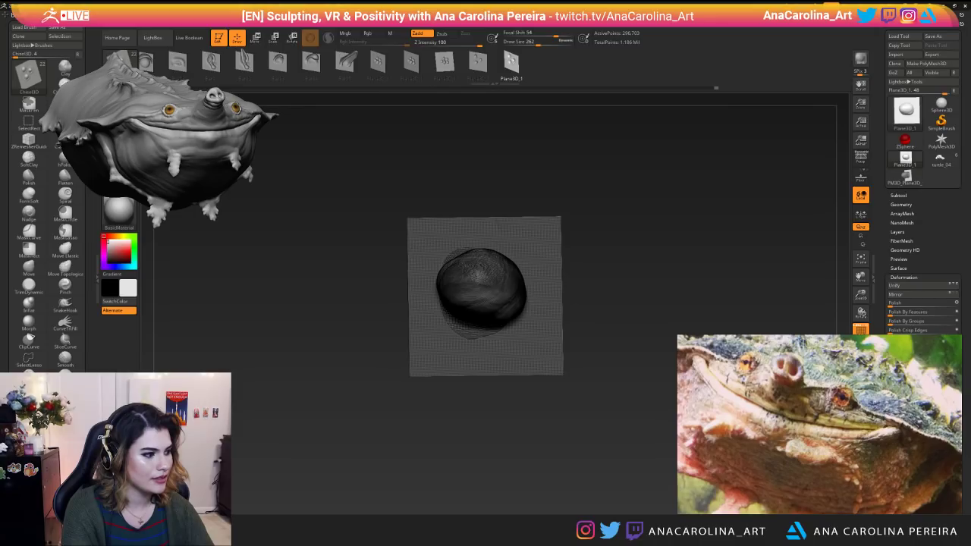
{"action": "left_click", "coordinate": [126, 233]}
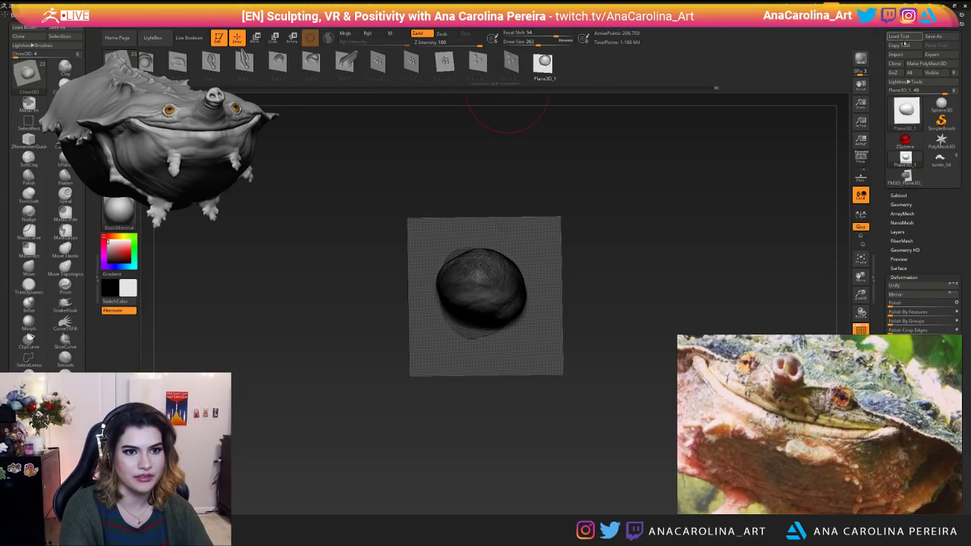
Switch to the turtle_04 model, hide the wireframe and reduce the Chisel3D brush to draw size 27.
{"action": "left_click", "coordinate": [941, 157]}
{"action": "left_click_drag", "start_coordinate": [791, 152], "coordinate": [603, 413]}
{"action": "left_click", "coordinate": [861, 329]}
{"action": "key", "text": "space"}
{"action": "mouse_move", "coordinate": [704, 292]}
{"action": "left_mouse_down"}
{"action": "mouse_move", "coordinate": [674, 285]}
{"action": "mouse_move", "coordinate": [600, 381]}
{"action": "mouse_move", "coordinate": [585, 322]}
{"action": "left_mouse_up"}
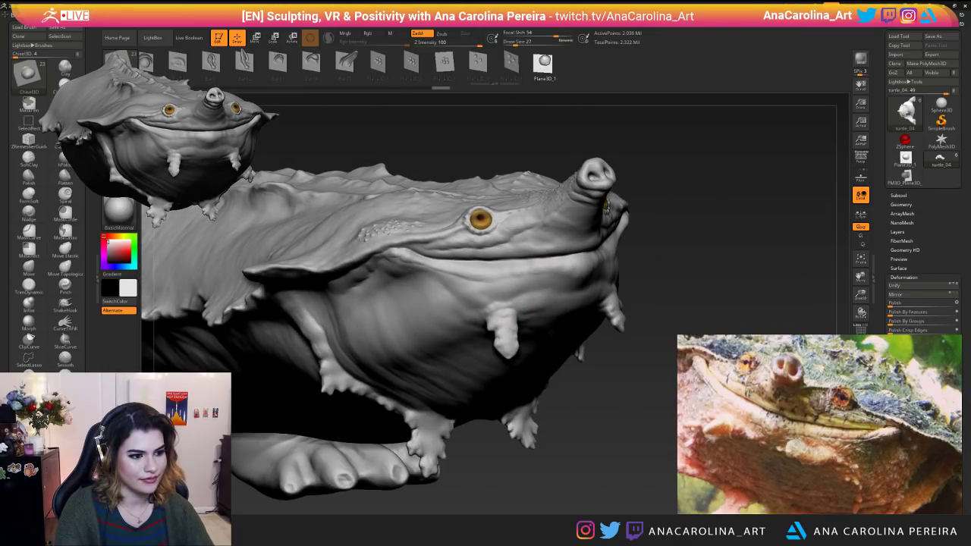
{"action": "key", "text": "space"}
{"action": "mouse_move", "coordinate": [554, 293]}
{"action": "left_mouse_down"}
{"action": "mouse_move", "coordinate": [523, 258]}
{"action": "mouse_move", "coordinate": [606, 400]}
{"action": "left_mouse_up"}
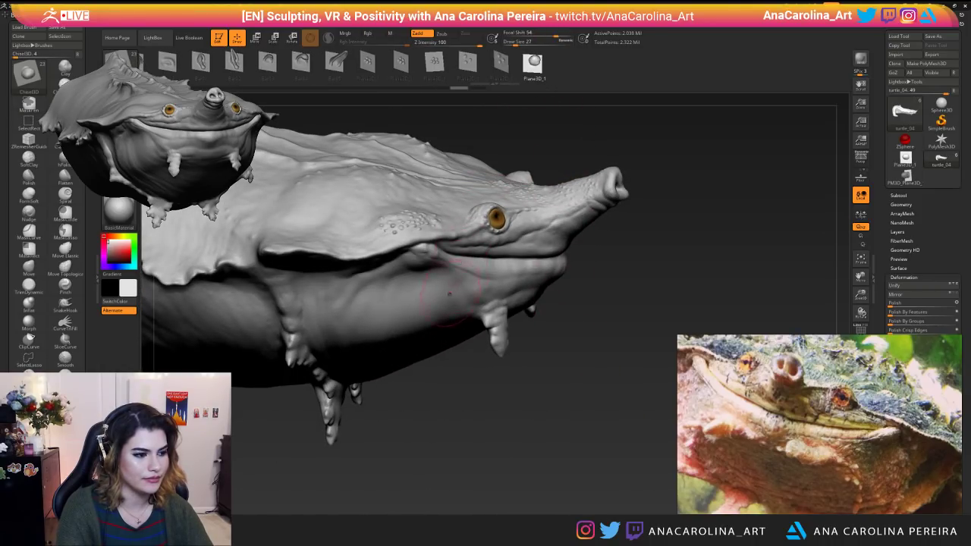
Try stamping the new knob shape on the turtle's skin below the jaw.
{"action": "key", "text": "space"}
{"action": "left_click_drag", "start_coordinate": [531, 321], "coordinate": [474, 322]}
{"action": "mouse_move", "coordinate": [486, 383]}
{"action": "left_mouse_down"}
{"action": "mouse_move", "coordinate": [496, 397]}
{"action": "mouse_move", "coordinate": [534, 355]}
{"action": "mouse_move", "coordinate": [533, 337]}
{"action": "mouse_move", "coordinate": [476, 341]}
{"action": "mouse_move", "coordinate": [507, 326]}
{"action": "mouse_move", "coordinate": [535, 342]}
{"action": "mouse_move", "coordinate": [553, 409]}
{"action": "mouse_move", "coordinate": [525, 394]}
{"action": "left_mouse_up"}
{"action": "key", "text": "ctrl+z"}
{"action": "key", "text": "ctrl+z"}
Stamp small knobs on the turtle's chin beside the front barbel with the Chisel3D brush at draw size 7.
{"action": "key", "text": "space"}
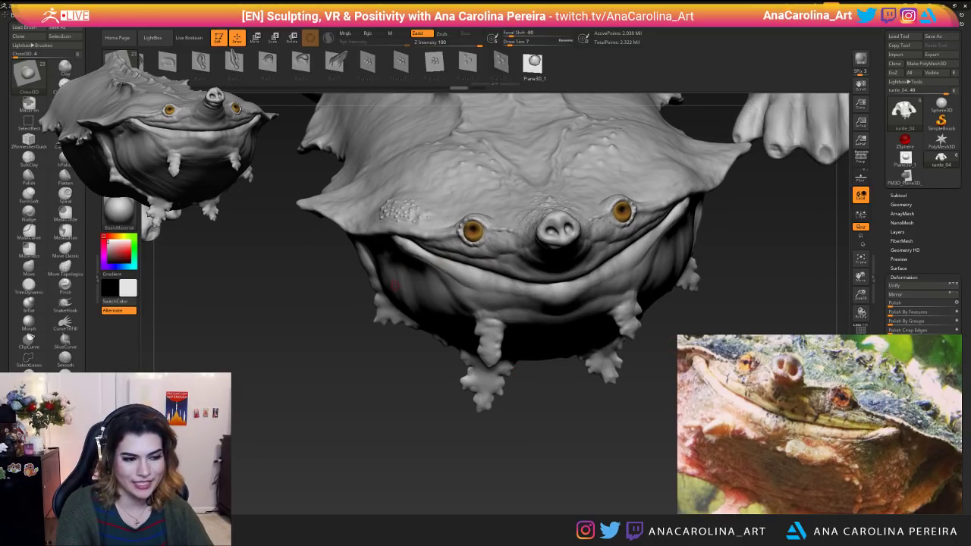
{"action": "left_click_drag", "start_coordinate": [458, 450], "coordinate": [498, 410]}
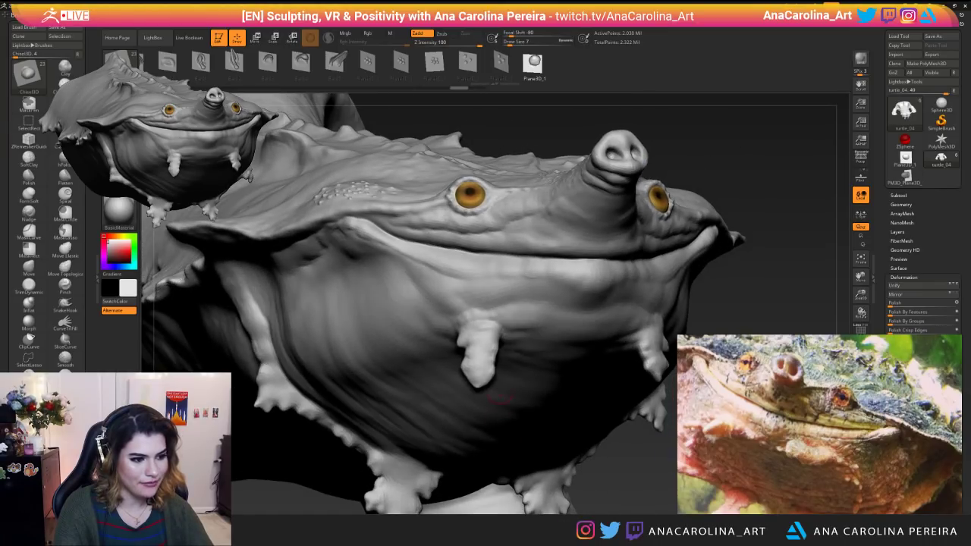
{"action": "left_click_drag", "start_coordinate": [511, 336], "coordinate": [544, 349]}
{"action": "key", "text": "space"}
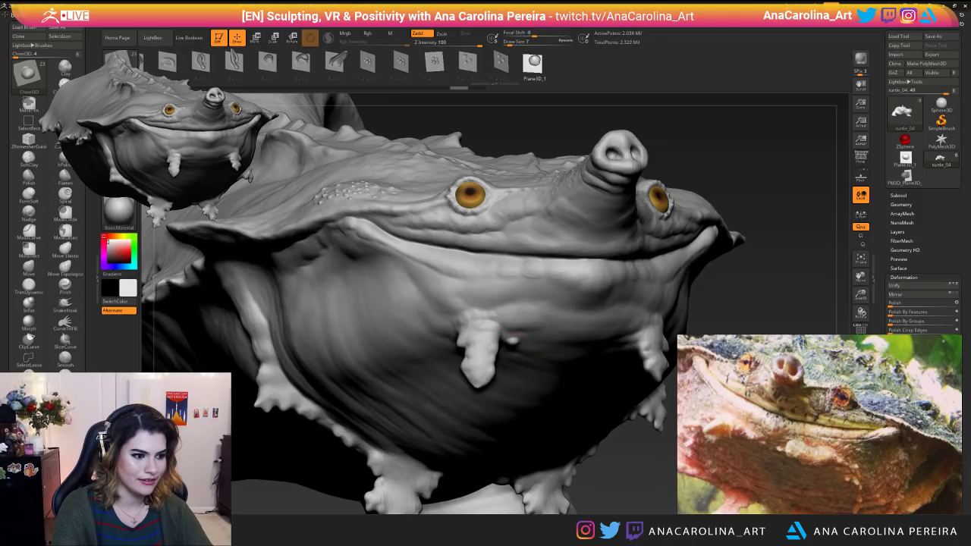
{"action": "key", "text": "space"}
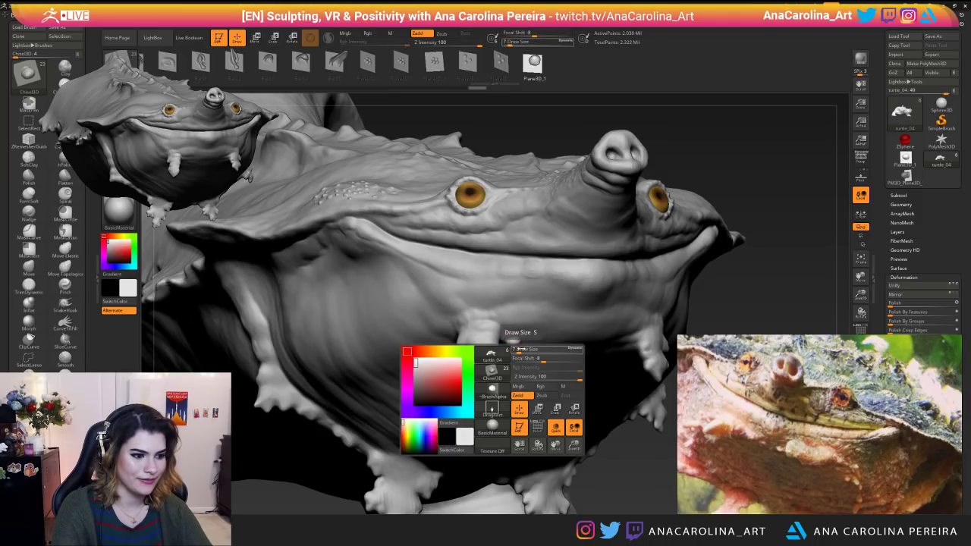
{"action": "left_click_drag", "start_coordinate": [521, 343], "coordinate": [525, 332]}
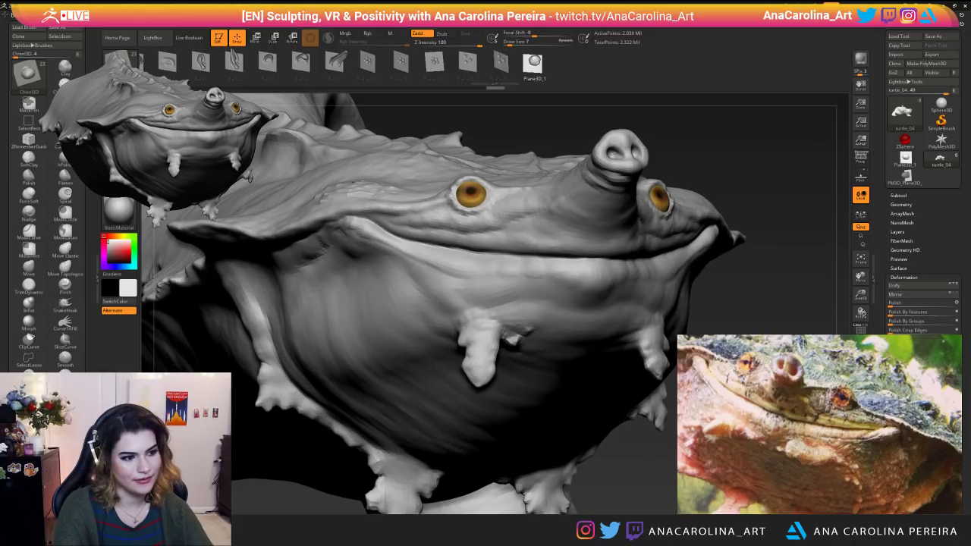
Examine the whole turtle from the front and sides to judge the head and skin detail.
{"action": "key", "text": "f"}
{"action": "left_click_drag", "start_coordinate": [737, 261], "coordinate": [702, 256]}
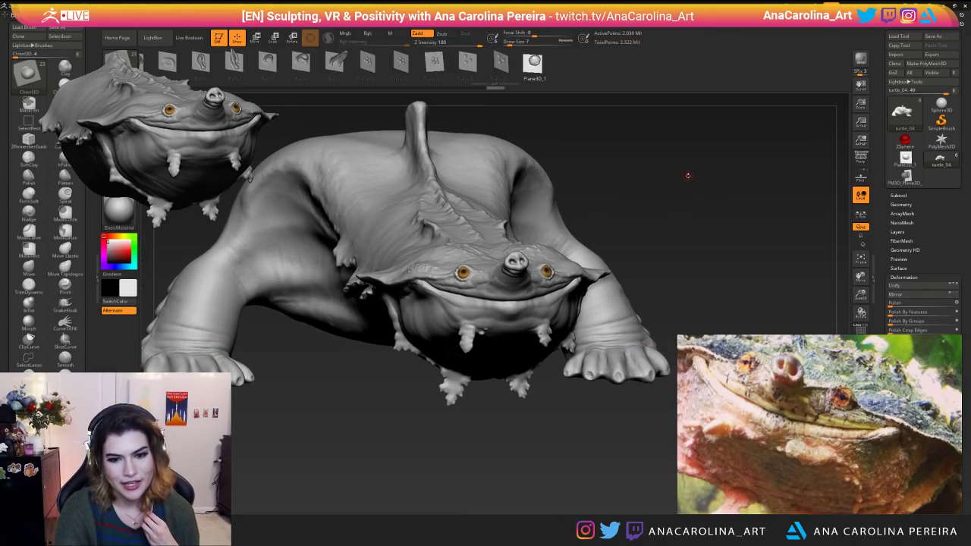
{"action": "left_click_drag", "start_coordinate": [678, 206], "coordinate": [701, 246]}
{"action": "left_click_drag", "start_coordinate": [747, 142], "coordinate": [792, 159]}
{"action": "left_click_drag", "start_coordinate": [775, 195], "coordinate": [823, 163]}
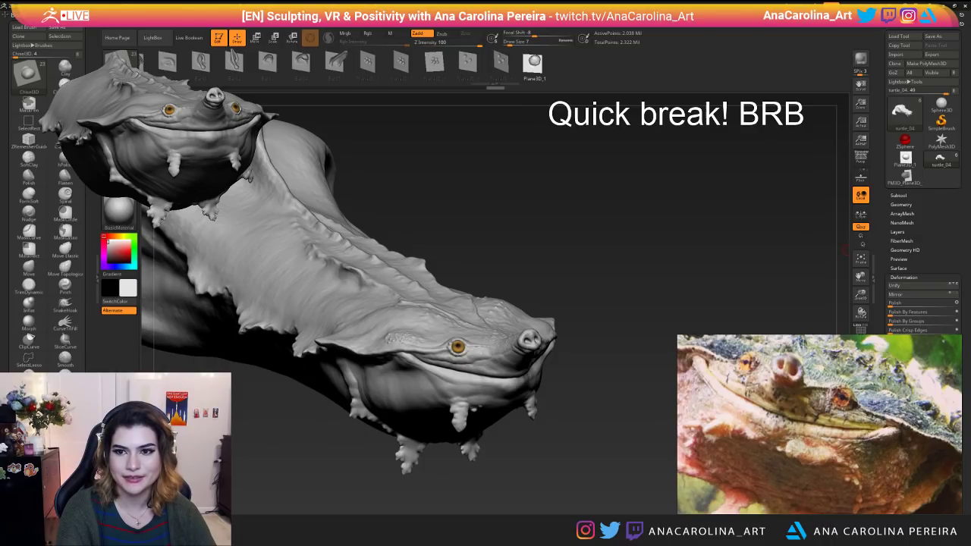
{"action": "left_click_drag", "start_coordinate": [834, 245], "coordinate": [744, 214]}
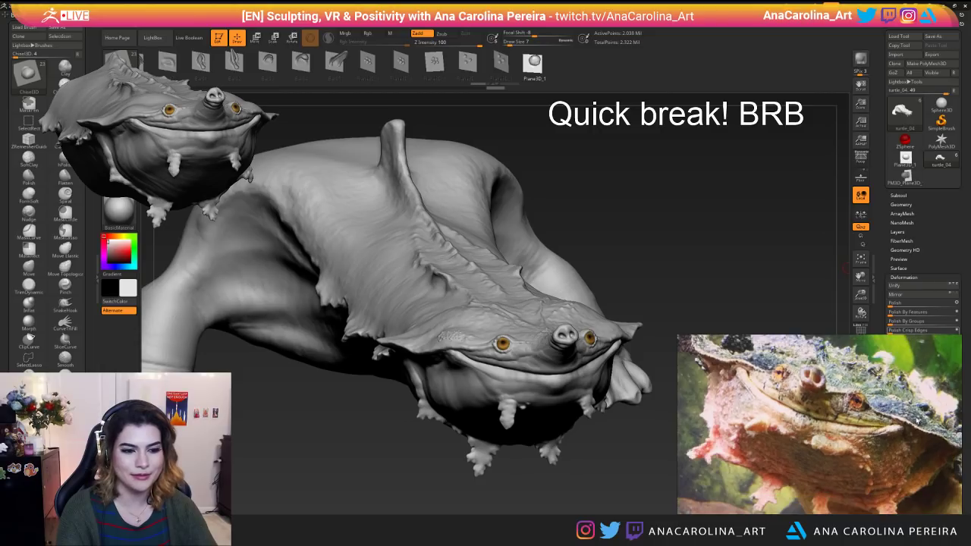
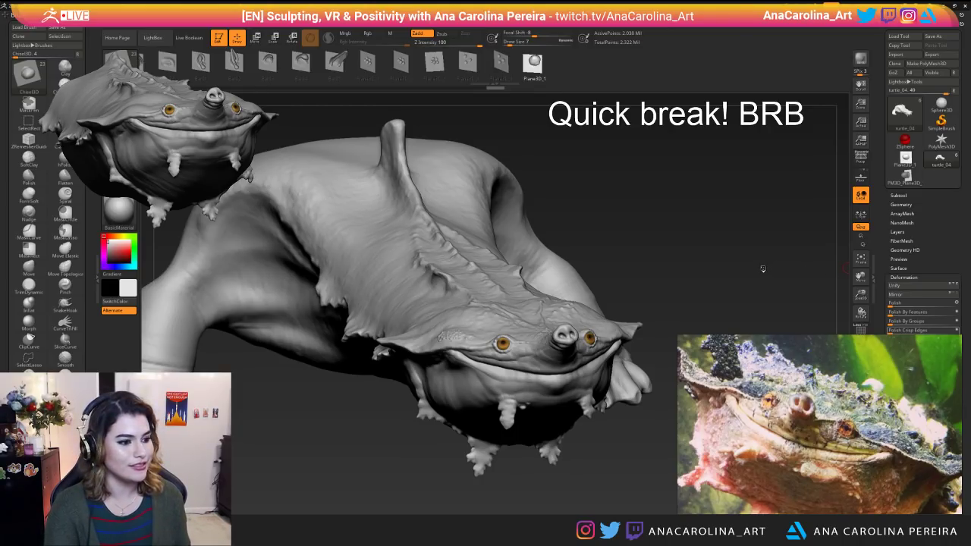
{"action": "left_click_drag", "start_coordinate": [762, 268], "coordinate": [794, 246]}
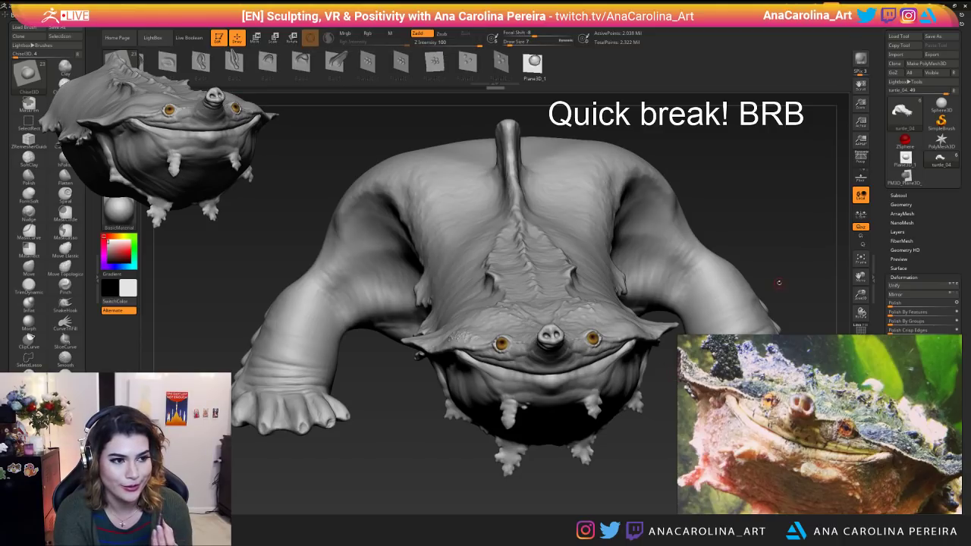
{"action": "left_click_drag", "start_coordinate": [793, 246], "coordinate": [778, 257]}
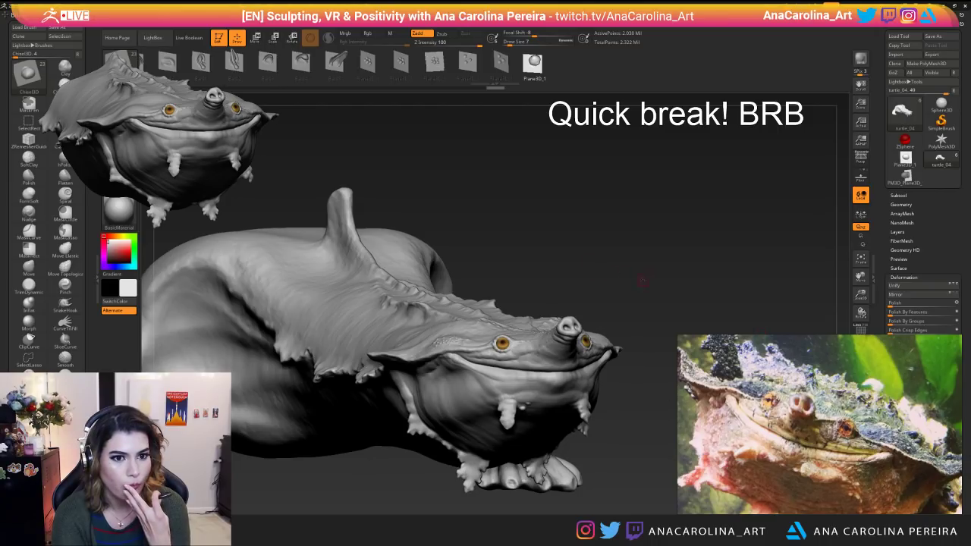
{"action": "left_click_drag", "start_coordinate": [642, 281], "coordinate": [561, 189]}
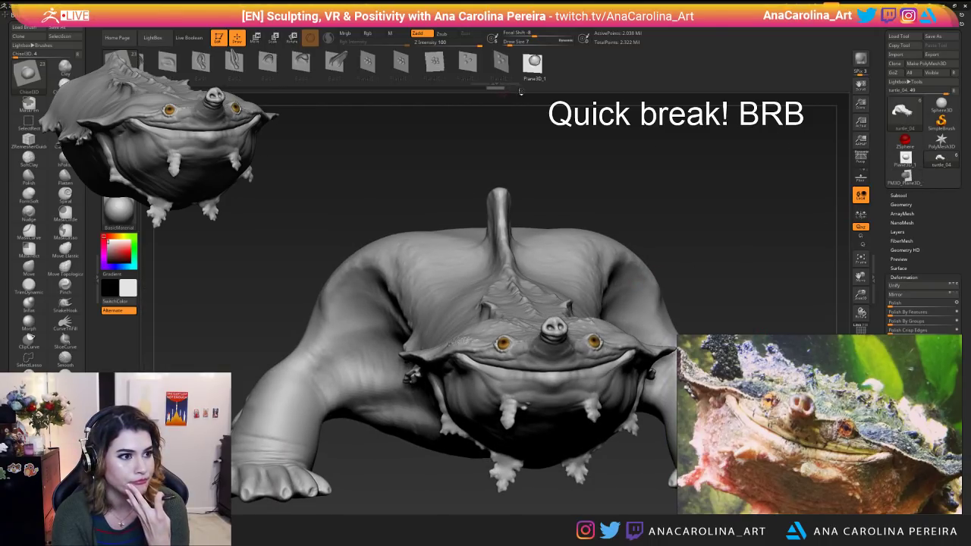
Switch to the Plane3D_1 tool and rewind its undo history to the flat, unsculpted plane.
{"action": "left_click", "coordinate": [910, 159]}
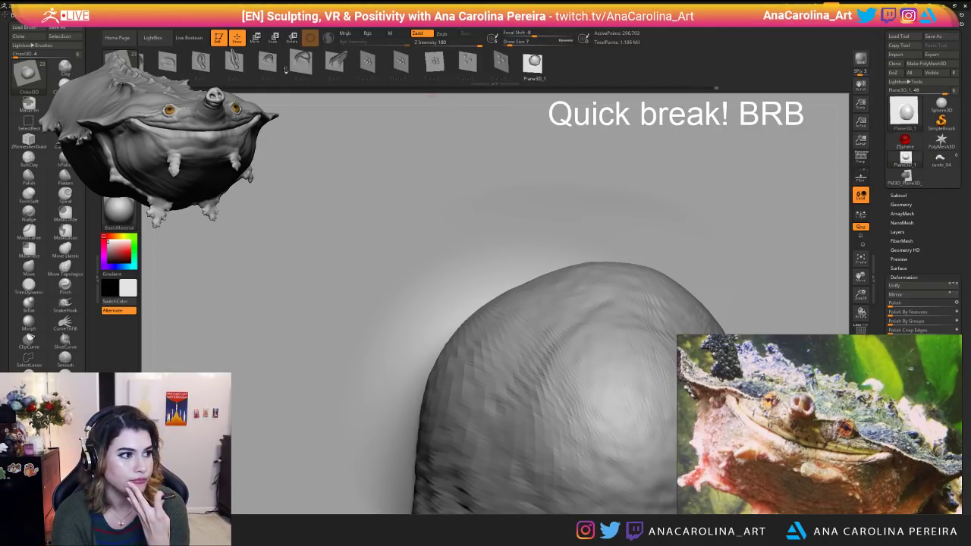
{"action": "left_click_drag", "start_coordinate": [259, 90], "coordinate": [148, 89]}
{"action": "left_click_drag", "start_coordinate": [839, 219], "coordinate": [621, 191]}
{"action": "left_click_drag", "start_coordinate": [882, 374], "coordinate": [896, 124]}
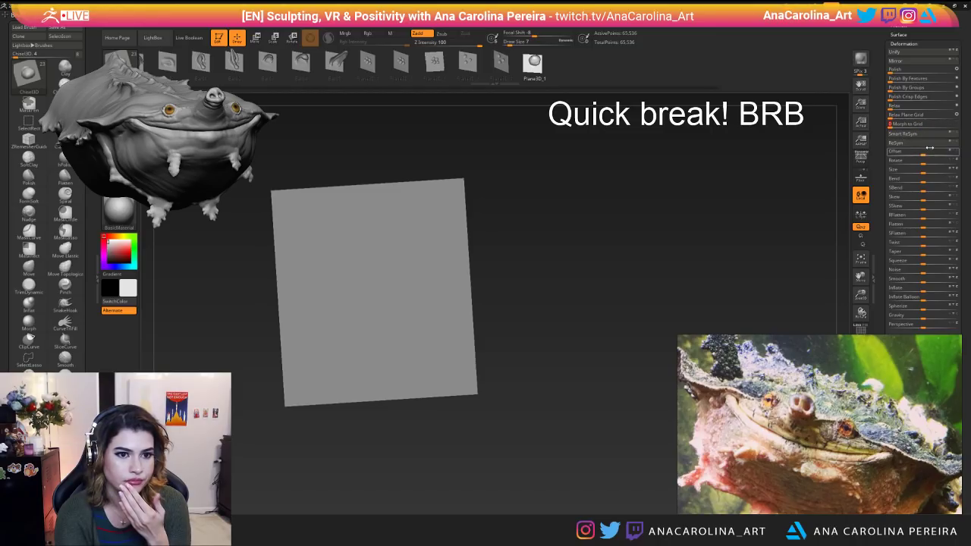
{"action": "left_click", "coordinate": [896, 124]}
{"action": "key", "text": "ctrl+z"}
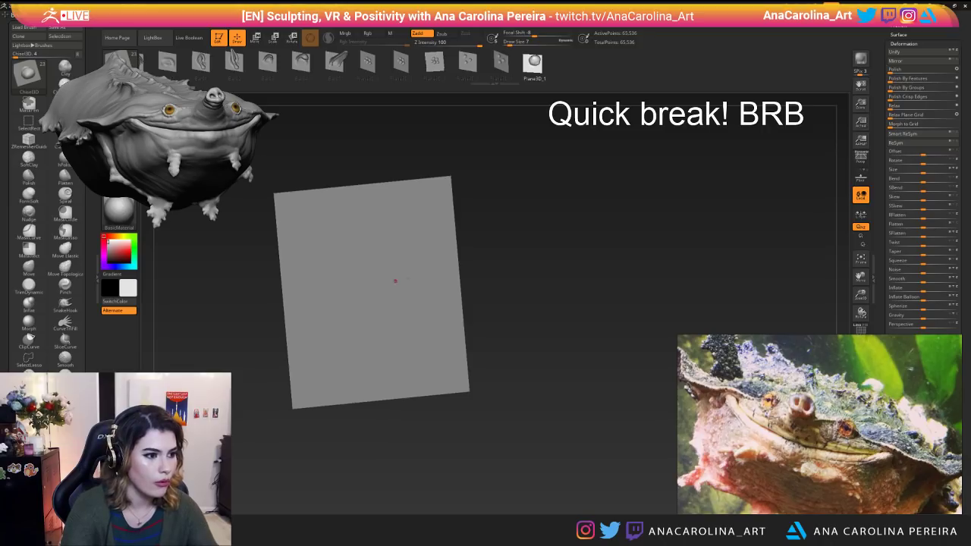
Mask an oval area in the middle of the plane and invert the mask.
{"action": "key", "text": "space"}
{"action": "left_click_drag", "start_coordinate": [508, 273], "coordinate": [525, 275]}
{"action": "mouse_move", "coordinate": [379, 280]}
{"action": "left_mouse_down", "text": "ctrl"}
{"action": "mouse_move", "coordinate": [376, 294]}
{"action": "mouse_move", "coordinate": [390, 288]}
{"action": "mouse_move", "coordinate": [394, 326]}
{"action": "mouse_move", "coordinate": [360, 258]}
{"action": "left_mouse_up", "text": "ctrl"}
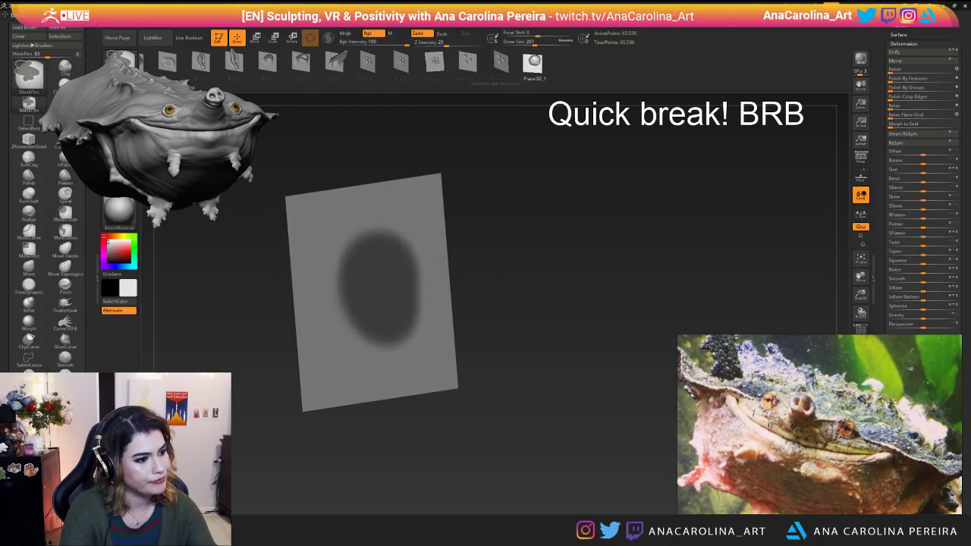
{"action": "left_click", "coordinate": [535, 250], "text": "ctrl"}
Pull the unmasked centre of the plane out into a bump with the SnakeHook brush at draw size 305, with the wireframe shown.
{"action": "key", "text": "space"}
{"action": "key", "text": "space"}
{"action": "key", "text": "b"}
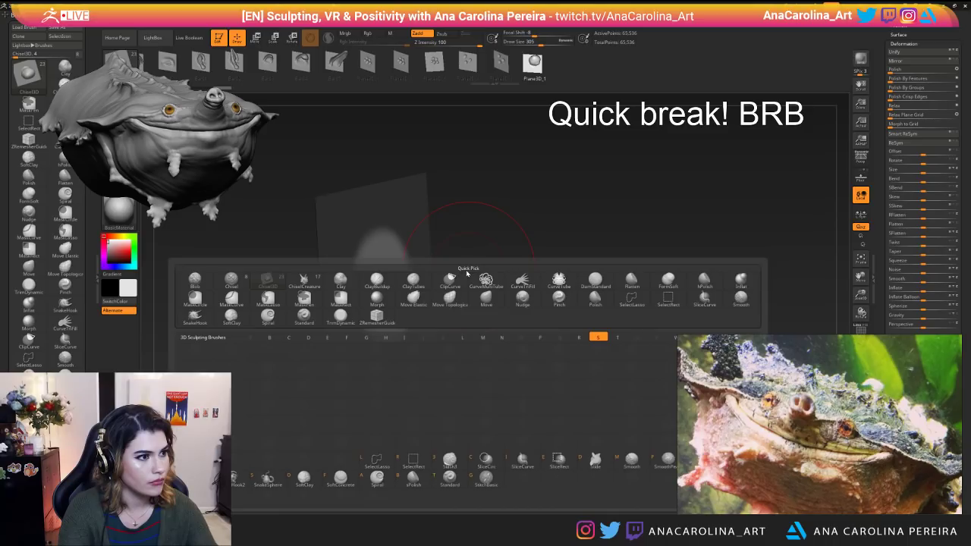
{"action": "key", "text": "h"}
{"action": "mouse_move", "coordinate": [383, 250]}
{"action": "left_mouse_down"}
{"action": "mouse_move", "coordinate": [431, 279]}
{"action": "mouse_move", "coordinate": [477, 326]}
{"action": "left_mouse_up"}
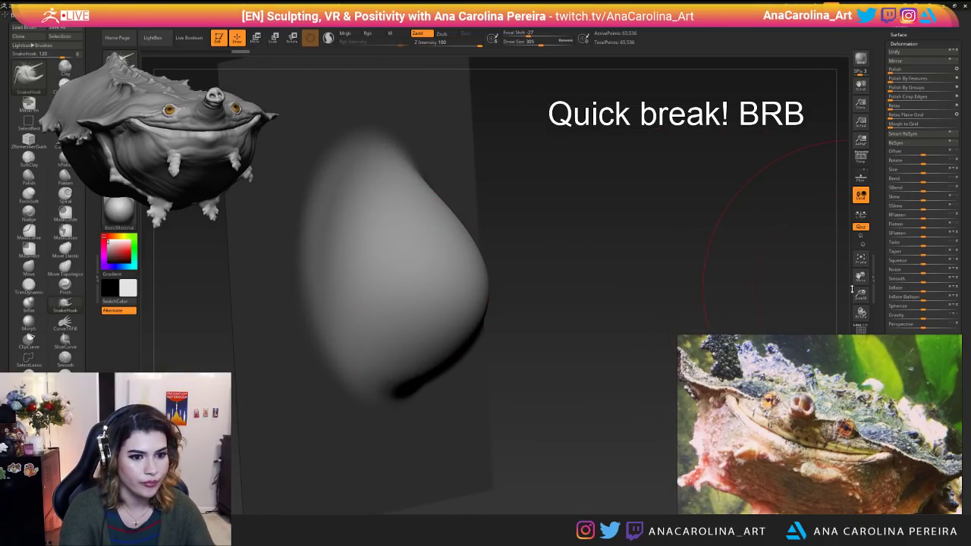
{"action": "key", "text": "shift+f"}
{"action": "mouse_move", "coordinate": [728, 273]}
{"action": "left_mouse_down"}
{"action": "mouse_move", "coordinate": [651, 268]}
{"action": "mouse_move", "coordinate": [686, 251]}
{"action": "mouse_move", "coordinate": [687, 238]}
{"action": "mouse_move", "coordinate": [674, 238]}
{"action": "mouse_move", "coordinate": [407, 437]}
{"action": "mouse_move", "coordinate": [408, 265]}
{"action": "mouse_move", "coordinate": [371, 228]}
{"action": "mouse_move", "coordinate": [334, 230]}
{"action": "mouse_move", "coordinate": [356, 222]}
{"action": "mouse_move", "coordinate": [497, 266]}
{"action": "mouse_move", "coordinate": [516, 258]}
{"action": "mouse_move", "coordinate": [565, 426]}
{"action": "mouse_move", "coordinate": [549, 366]}
{"action": "left_mouse_up"}
{"action": "key", "text": "ctrl+z"}
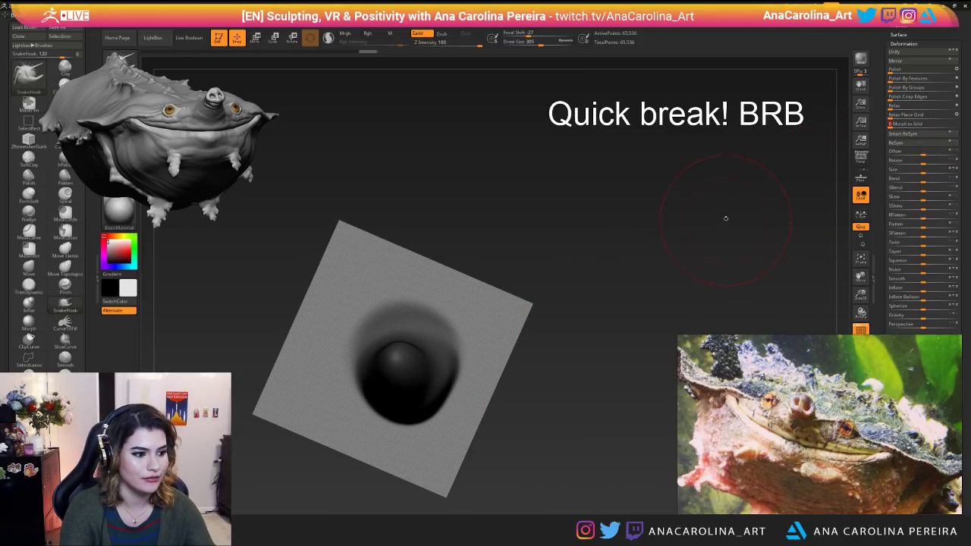
Straighten and lengthen the bump into a hanging knob with SnakeHook at draw size 293 and smooth its surface.
{"action": "left_click_drag", "start_coordinate": [725, 217], "coordinate": [707, 200]}
{"action": "left_click_drag", "start_coordinate": [685, 262], "coordinate": [686, 267]}
{"action": "key", "text": "space"}
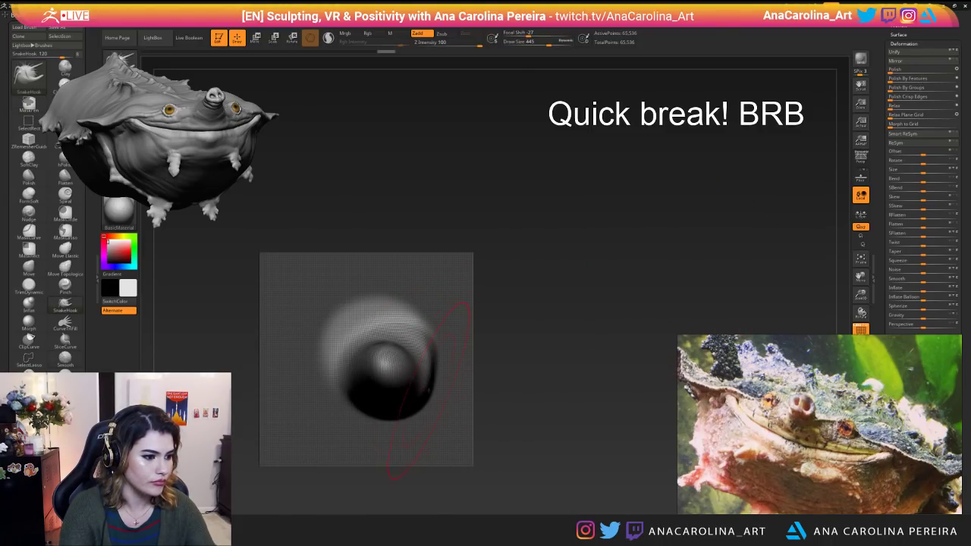
{"action": "key", "text": "space"}
{"action": "left_click_drag", "start_coordinate": [425, 392], "coordinate": [403, 392]}
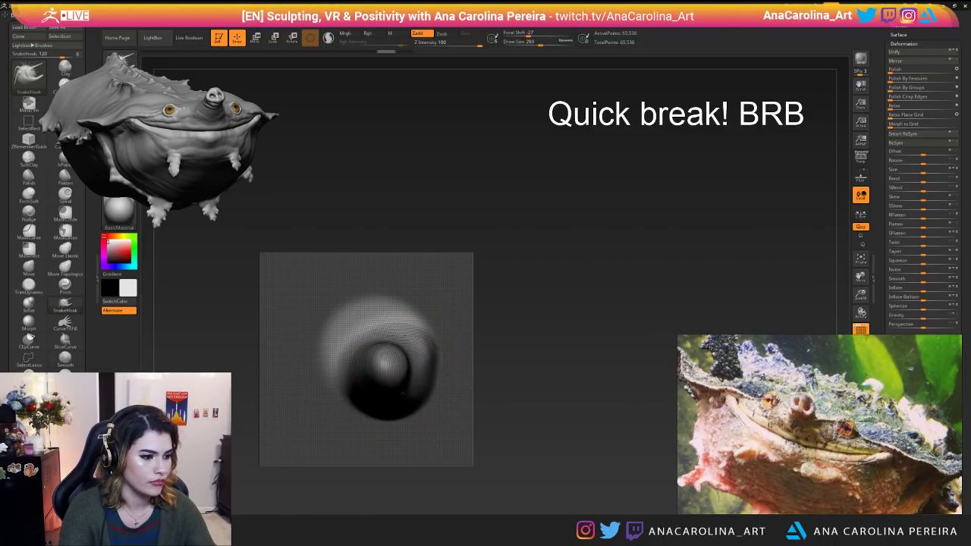
{"action": "left_click_drag", "start_coordinate": [425, 273], "coordinate": [455, 377]}
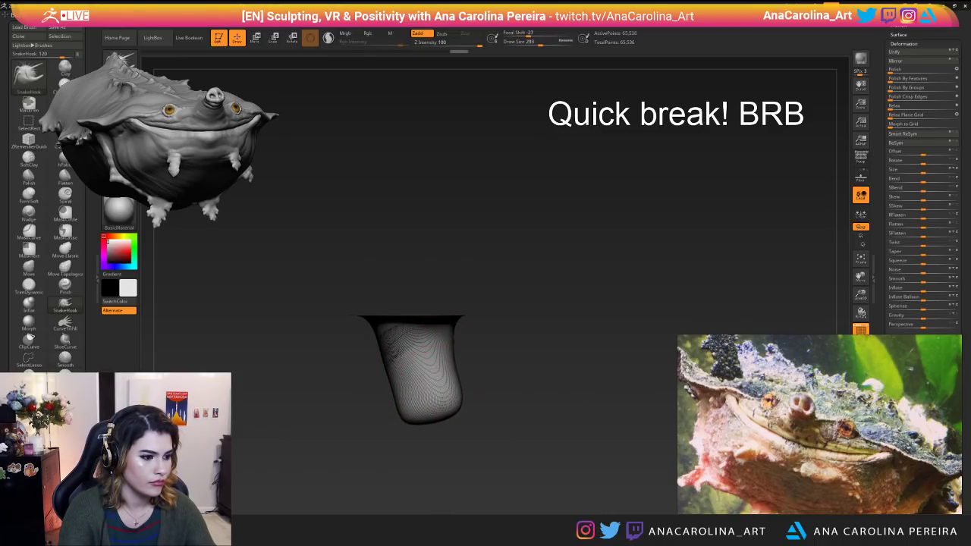
{"action": "mouse_move", "coordinate": [394, 404]}
{"action": "left_mouse_down"}
{"action": "mouse_move", "coordinate": [400, 424]}
{"action": "mouse_move", "coordinate": [459, 390]}
{"action": "mouse_move", "coordinate": [424, 410]}
{"action": "mouse_move", "coordinate": [436, 379]}
{"action": "mouse_move", "coordinate": [425, 376]}
{"action": "mouse_move", "coordinate": [425, 394]}
{"action": "mouse_move", "coordinate": [436, 398]}
{"action": "mouse_move", "coordinate": [437, 385]}
{"action": "left_mouse_up"}
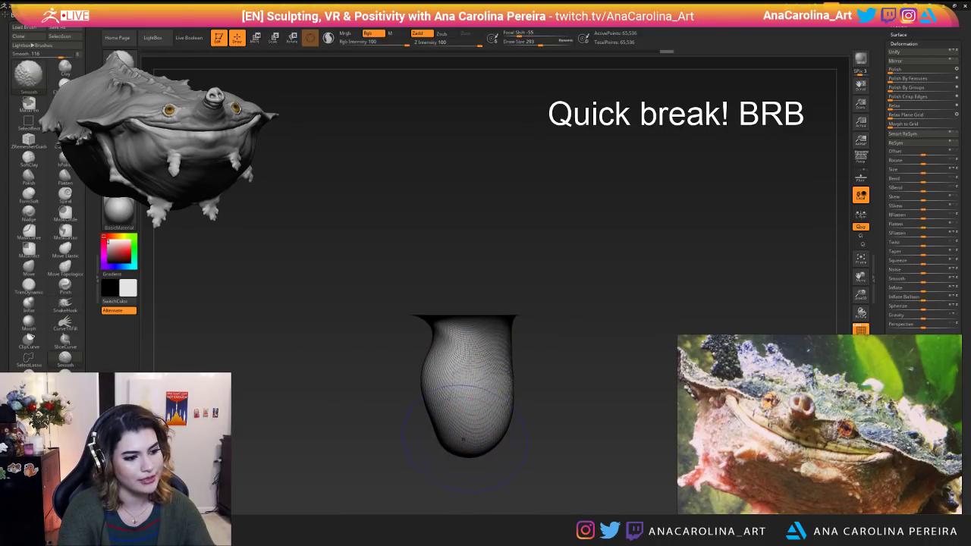
{"action": "mouse_move", "coordinate": [462, 442]}
{"action": "left_mouse_down"}
{"action": "mouse_move", "coordinate": [500, 393]}
{"action": "mouse_move", "coordinate": [492, 411]}
{"action": "left_mouse_up"}
Bulge the knob's sides and taper its tip with SnakeHook at draw size 234.
{"action": "key", "text": "space"}
{"action": "mouse_move", "coordinate": [480, 350]}
{"action": "left_mouse_down"}
{"action": "mouse_move", "coordinate": [514, 379]}
{"action": "mouse_move", "coordinate": [522, 410]}
{"action": "mouse_move", "coordinate": [504, 421]}
{"action": "mouse_move", "coordinate": [520, 425]}
{"action": "left_mouse_up"}
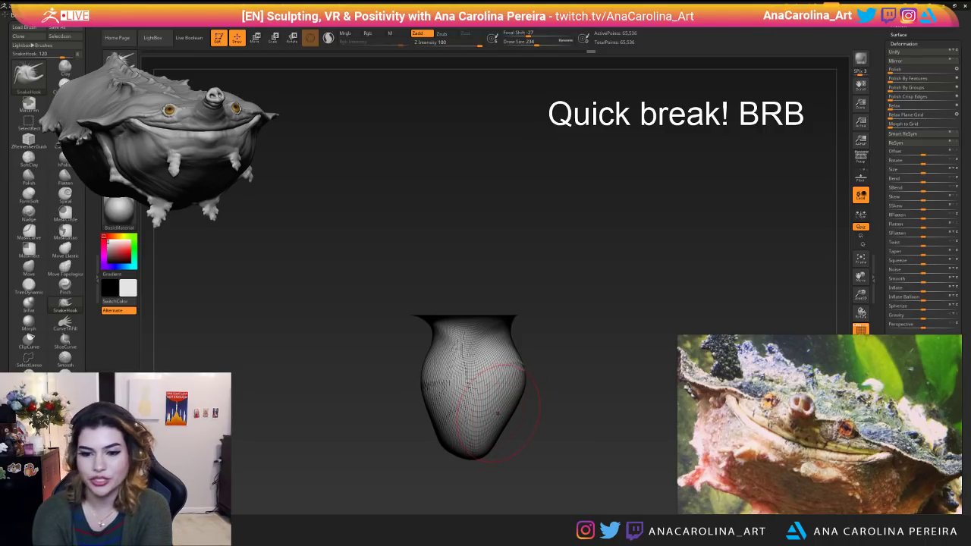
{"action": "mouse_move", "coordinate": [516, 429]}
{"action": "left_mouse_down"}
{"action": "mouse_move", "coordinate": [455, 453]}
{"action": "mouse_move", "coordinate": [436, 433]}
{"action": "mouse_move", "coordinate": [493, 443]}
{"action": "left_mouse_up"}
{"action": "left_click_drag", "start_coordinate": [493, 402], "coordinate": [497, 413]}
{"action": "left_click_drag", "start_coordinate": [414, 402], "coordinate": [422, 390]}
{"action": "mouse_move", "coordinate": [356, 402]}
{"action": "left_mouse_down"}
{"action": "mouse_move", "coordinate": [417, 394]}
{"action": "mouse_move", "coordinate": [394, 377]}
{"action": "left_mouse_up"}
{"action": "left_click_drag", "start_coordinate": [485, 414], "coordinate": [546, 395]}
Hide the wireframe and even out the knob's lower sides and tip with SnakeHook.
{"action": "left_click", "coordinate": [860, 329]}
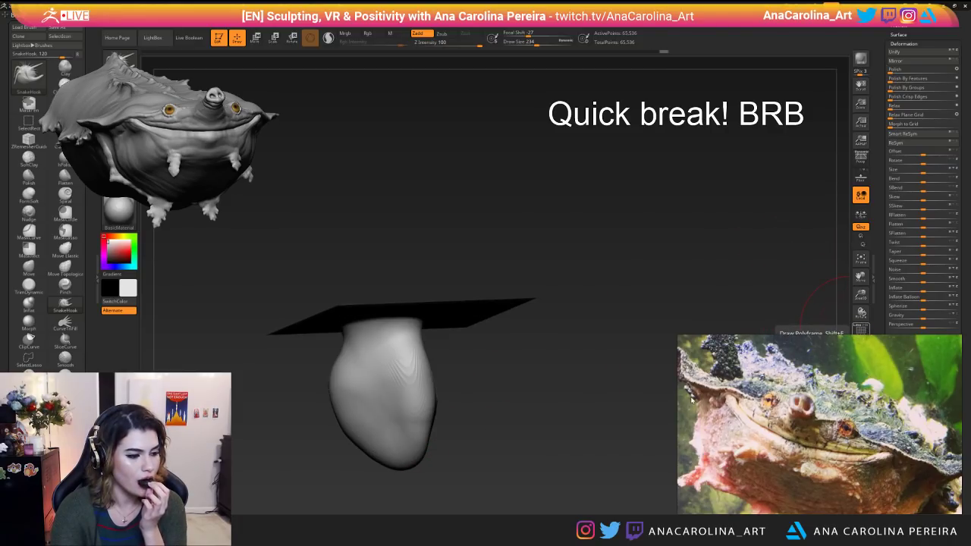
{"action": "left_click_drag", "start_coordinate": [613, 440], "coordinate": [523, 450]}
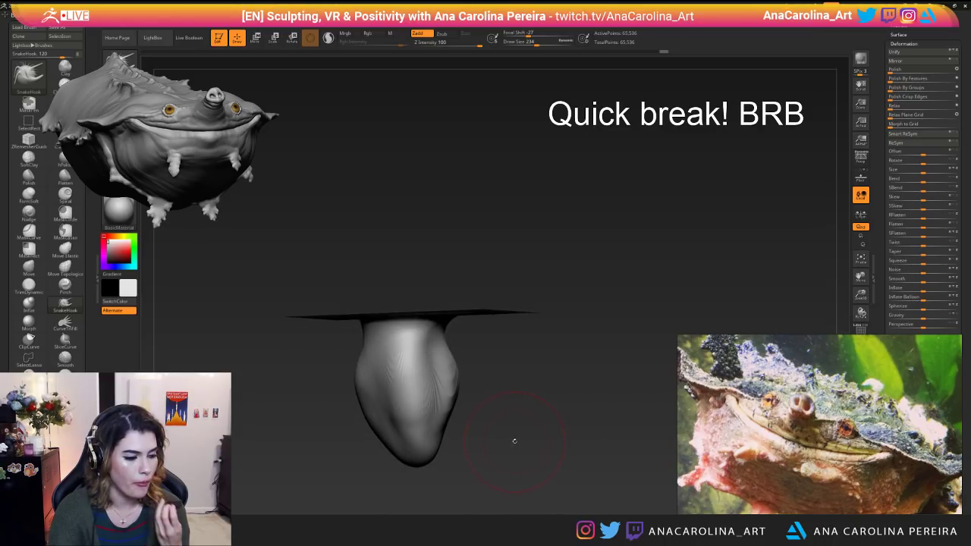
{"action": "mouse_move", "coordinate": [430, 422]}
{"action": "left_mouse_down"}
{"action": "mouse_move", "coordinate": [437, 429]}
{"action": "mouse_move", "coordinate": [392, 443]}
{"action": "left_mouse_up"}
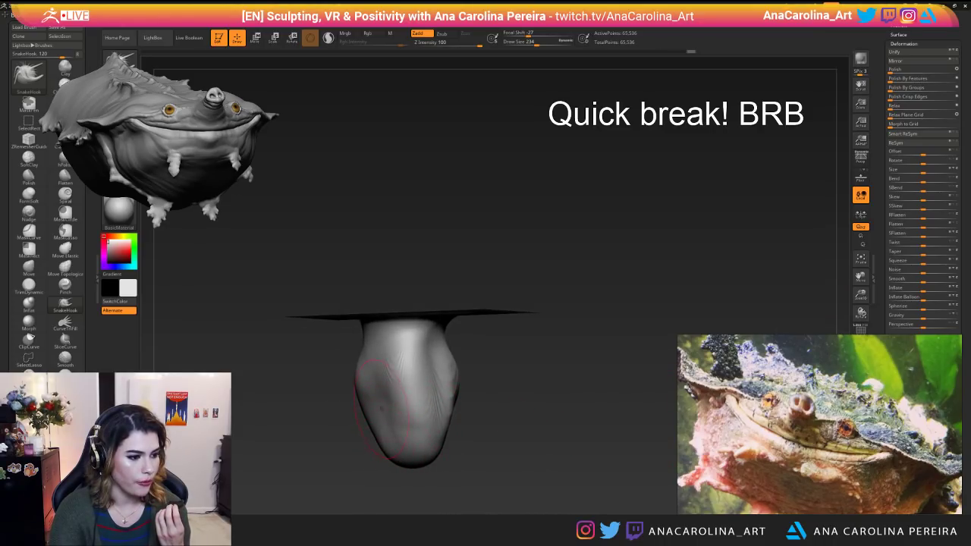
{"action": "left_click_drag", "start_coordinate": [376, 410], "coordinate": [386, 408]}
{"action": "left_click_drag", "start_coordinate": [480, 426], "coordinate": [438, 433]}
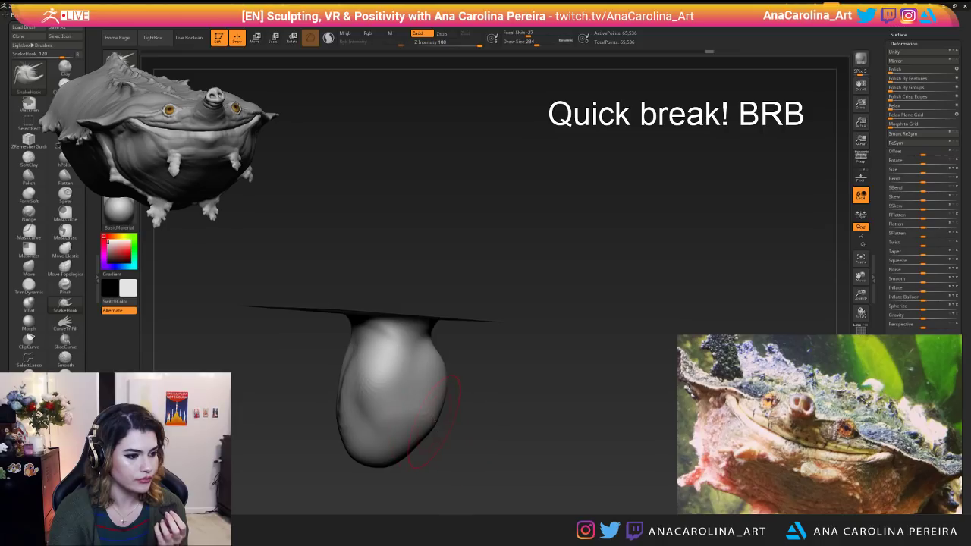
{"action": "mouse_move", "coordinate": [443, 367]}
{"action": "left_mouse_down"}
{"action": "mouse_move", "coordinate": [435, 370]}
{"action": "mouse_move", "coordinate": [497, 392]}
{"action": "mouse_move", "coordinate": [578, 398]}
{"action": "mouse_move", "coordinate": [547, 366]}
{"action": "mouse_move", "coordinate": [572, 352]}
{"action": "left_mouse_up"}
Round the knob's silhouette from several sides with SnakeHook at draw size 268 and smooth its surface.
{"action": "key", "text": "space"}
{"action": "left_click_drag", "start_coordinate": [486, 288], "coordinate": [535, 334]}
{"action": "left_click_drag", "start_coordinate": [416, 270], "coordinate": [424, 270]}
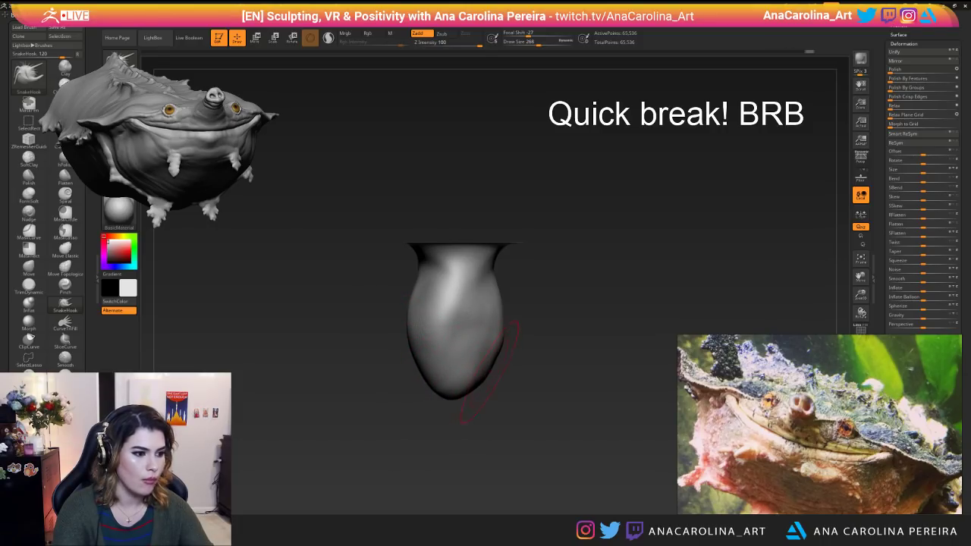
{"action": "mouse_move", "coordinate": [503, 333]}
{"action": "left_mouse_down"}
{"action": "mouse_move", "coordinate": [540, 338]}
{"action": "mouse_move", "coordinate": [513, 383]}
{"action": "left_mouse_up"}
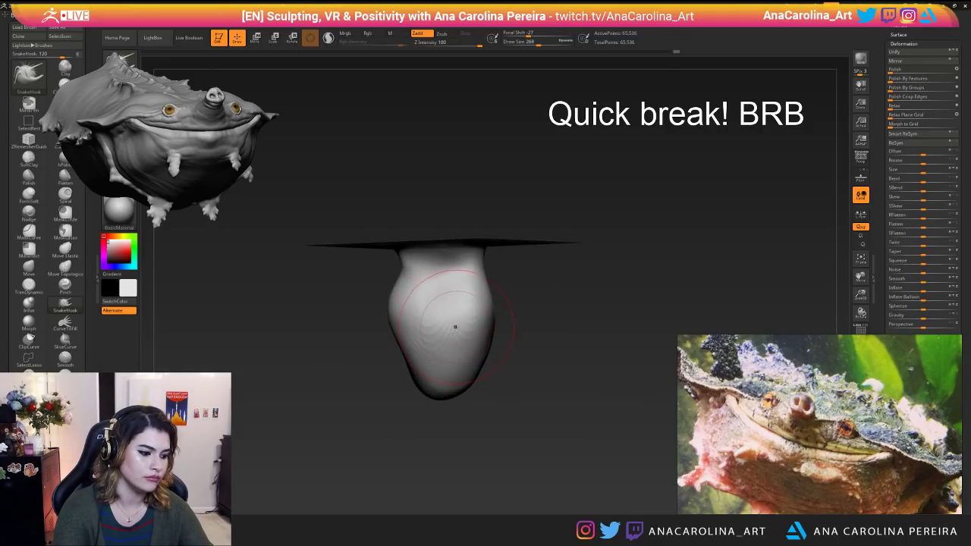
{"action": "left_click_drag", "start_coordinate": [531, 333], "coordinate": [509, 327]}
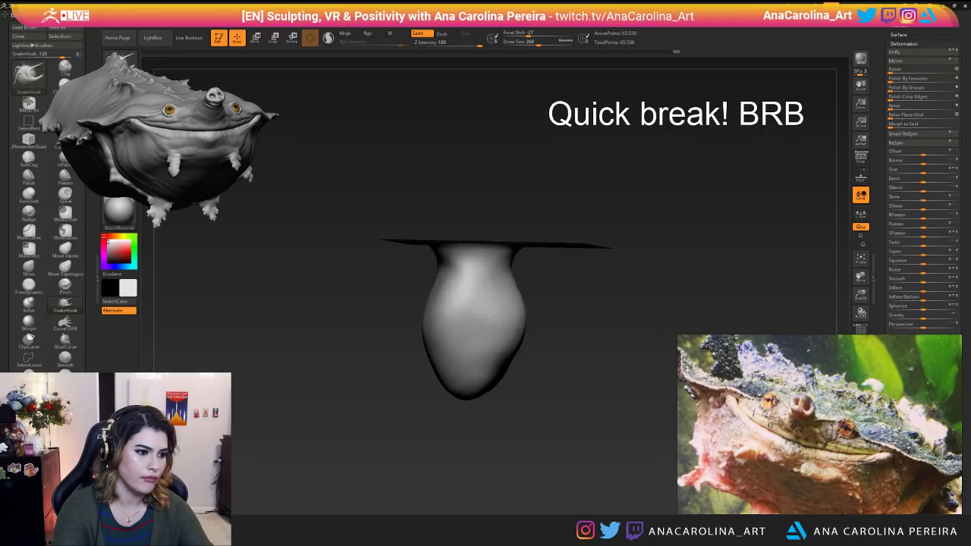
{"action": "mouse_move", "coordinate": [488, 398]}
{"action": "left_mouse_down"}
{"action": "mouse_move", "coordinate": [504, 345]}
{"action": "mouse_move", "coordinate": [524, 334]}
{"action": "mouse_move", "coordinate": [515, 319]}
{"action": "left_mouse_up"}
{"action": "right_click_drag", "start_coordinate": [508, 337], "coordinate": [440, 308]}
{"action": "left_click_drag", "start_coordinate": [432, 345], "coordinate": [418, 332]}
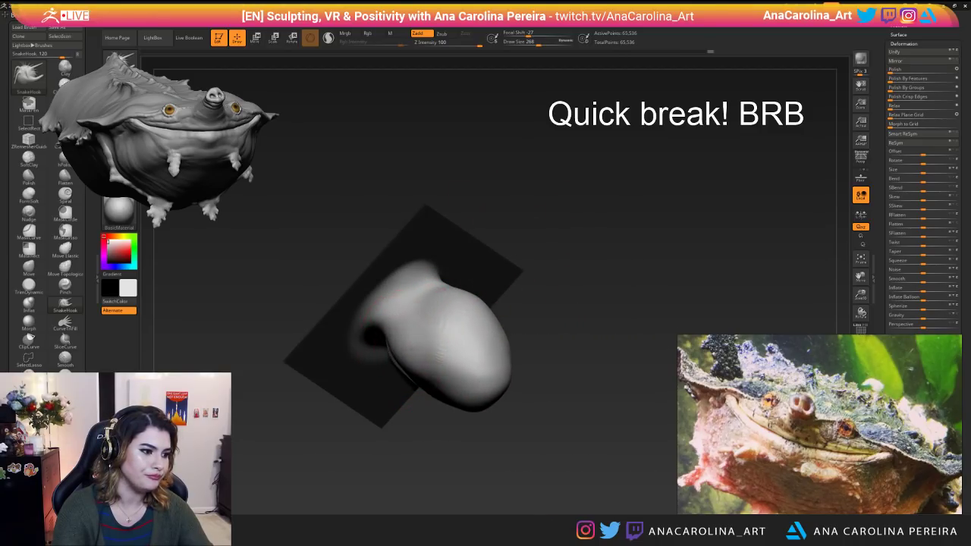
{"action": "mouse_move", "coordinate": [417, 334]}
{"action": "right_mouse_down"}
{"action": "mouse_move", "coordinate": [391, 396]}
{"action": "mouse_move", "coordinate": [455, 357]}
{"action": "mouse_move", "coordinate": [372, 412]}
{"action": "mouse_move", "coordinate": [438, 369]}
{"action": "mouse_move", "coordinate": [429, 341]}
{"action": "mouse_move", "coordinate": [416, 364]}
{"action": "right_mouse_up"}
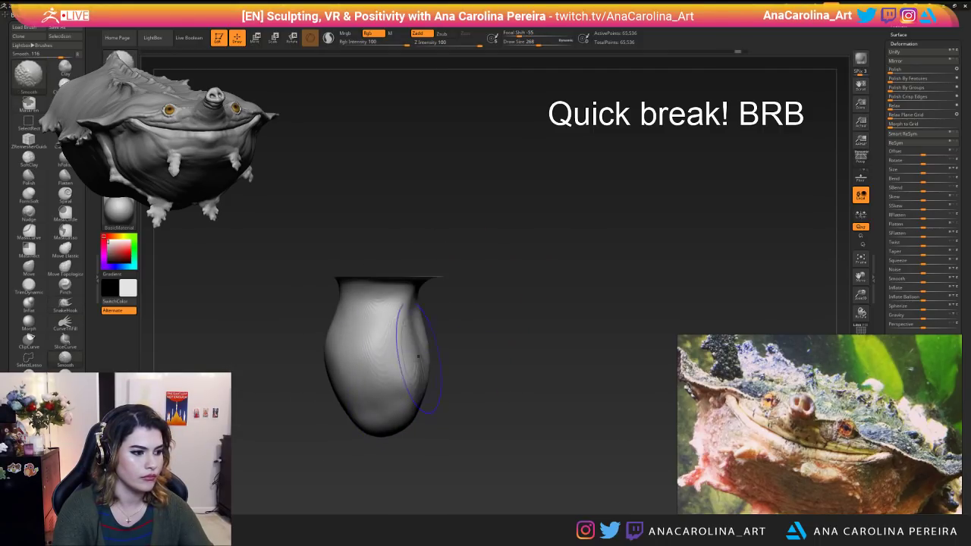
Return to the SnakeHook brush and fine-tune the knob's sides and lower end, undoing the last smoothing stroke.
{"action": "key", "text": "b"}
{"action": "key", "text": "s"}
{"action": "key", "text": "h"}
{"action": "right_click_drag", "start_coordinate": [470, 399], "coordinate": [559, 389], "text": "alt"}
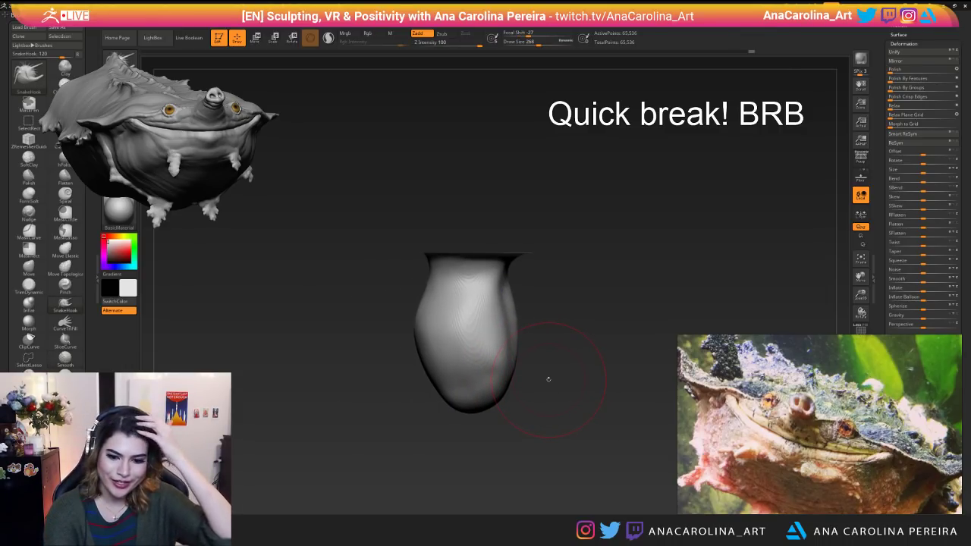
{"action": "mouse_move", "coordinate": [562, 368]}
{"action": "left_mouse_down"}
{"action": "mouse_move", "coordinate": [524, 339]}
{"action": "mouse_move", "coordinate": [521, 320]}
{"action": "mouse_move", "coordinate": [493, 339]}
{"action": "left_mouse_up"}
{"action": "left_click_drag", "start_coordinate": [516, 400], "coordinate": [490, 357]}
{"action": "left_click_drag", "start_coordinate": [584, 372], "coordinate": [523, 361]}
{"action": "mouse_move", "coordinate": [552, 353]}
{"action": "left_mouse_down", "text": "shift"}
{"action": "mouse_move", "coordinate": [540, 349]}
{"action": "mouse_move", "coordinate": [544, 315]}
{"action": "mouse_move", "coordinate": [571, 358]}
{"action": "mouse_move", "coordinate": [516, 331]}
{"action": "mouse_move", "coordinate": [522, 345]}
{"action": "left_mouse_up", "text": "shift"}
{"action": "key", "text": "ctrl+z"}
{"action": "mouse_move", "coordinate": [599, 387]}
{"action": "left_mouse_down"}
{"action": "mouse_move", "coordinate": [524, 402]}
{"action": "mouse_move", "coordinate": [580, 366]}
{"action": "left_mouse_up"}
Build up uneven surface texture around the knob with the ClayBuildup brush at Z Intensity 20.
{"action": "key", "text": "b"}
{"action": "key", "text": "c"}
{"action": "key", "text": "b"}
{"action": "left_click_drag", "start_coordinate": [496, 285], "coordinate": [497, 360]}
{"action": "left_click_drag", "start_coordinate": [592, 326], "coordinate": [565, 344]}
{"action": "left_click_drag", "start_coordinate": [463, 384], "coordinate": [478, 300]}
{"action": "mouse_move", "coordinate": [580, 338]}
{"action": "left_mouse_down"}
{"action": "mouse_move", "coordinate": [622, 313]}
{"action": "mouse_move", "coordinate": [626, 324]}
{"action": "mouse_move", "coordinate": [641, 322]}
{"action": "left_mouse_up"}
{"action": "mouse_move", "coordinate": [548, 367]}
{"action": "left_mouse_down"}
{"action": "mouse_move", "coordinate": [547, 317]}
{"action": "mouse_move", "coordinate": [590, 307]}
{"action": "mouse_move", "coordinate": [601, 360]}
{"action": "left_mouse_up"}
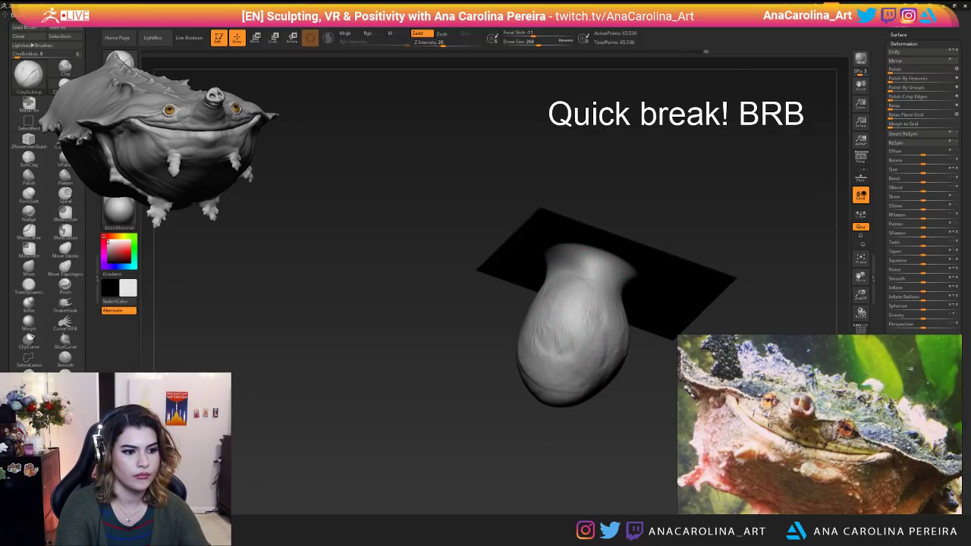
Set the draw size to 172 and build up finer uneven texture around the knob's body and neck with ClayBuildup.
{"action": "mouse_move", "coordinate": [597, 459]}
{"action": "left_mouse_down"}
{"action": "mouse_move", "coordinate": [510, 341]}
{"action": "mouse_move", "coordinate": [526, 396]}
{"action": "left_mouse_up"}
{"action": "key", "text": "space"}
{"action": "left_click_drag", "start_coordinate": [526, 292], "coordinate": [519, 268]}
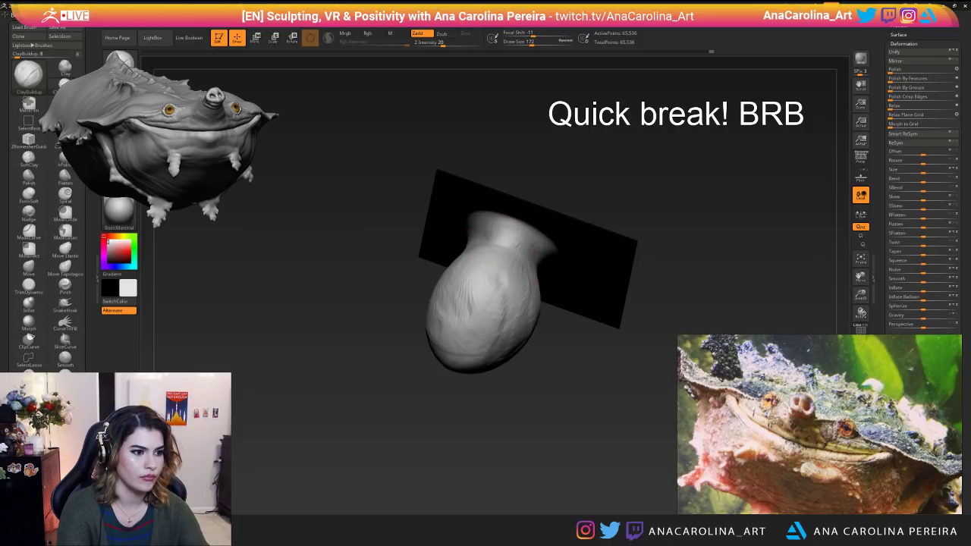
{"action": "left_click_drag", "start_coordinate": [571, 395], "coordinate": [545, 300]}
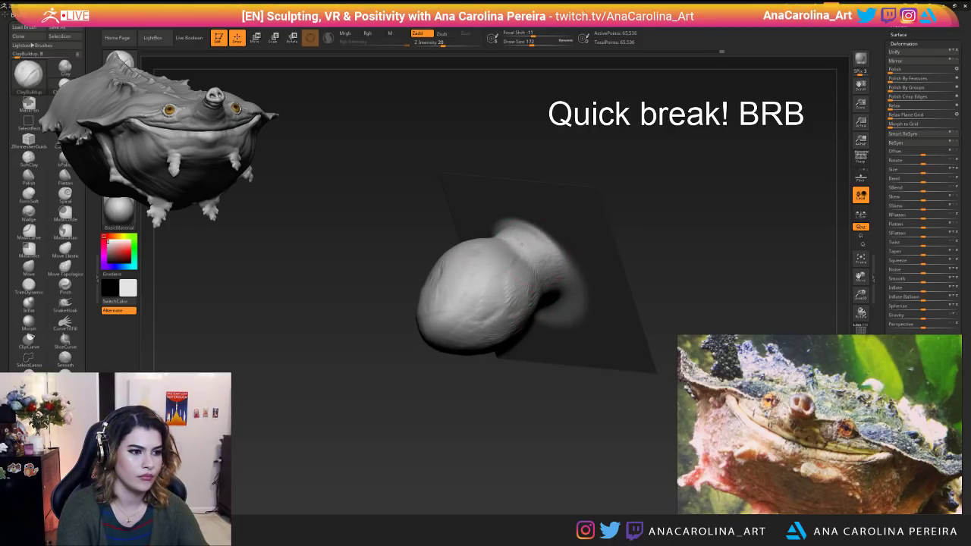
{"action": "left_click_drag", "start_coordinate": [651, 225], "coordinate": [567, 278]}
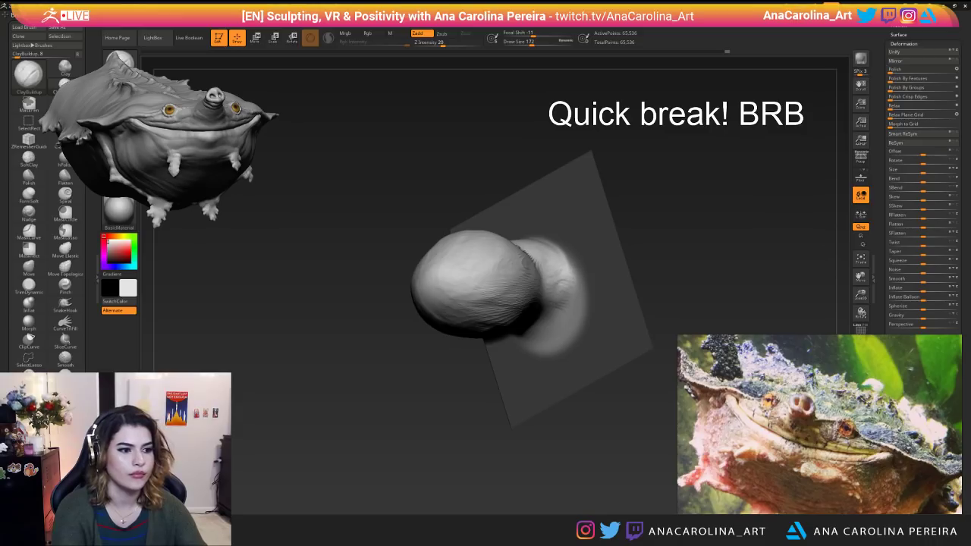
{"action": "mouse_move", "coordinate": [634, 275]}
{"action": "left_mouse_down"}
{"action": "mouse_move", "coordinate": [652, 211]}
{"action": "mouse_move", "coordinate": [622, 250]}
{"action": "left_mouse_up"}
{"action": "left_click_drag", "start_coordinate": [549, 301], "coordinate": [562, 294]}
{"action": "left_click_drag", "start_coordinate": [614, 249], "coordinate": [572, 228]}
{"action": "mouse_move", "coordinate": [548, 298]}
{"action": "left_mouse_down"}
{"action": "mouse_move", "coordinate": [513, 286]}
{"action": "mouse_move", "coordinate": [562, 296]}
{"action": "left_mouse_up"}
Mask the knob and its base from several sides with MaskPen, leaving the surrounding flat plane unmasked.
{"action": "mouse_move", "coordinate": [646, 217]}
{"action": "left_mouse_down"}
{"action": "mouse_move", "coordinate": [756, 207]}
{"action": "mouse_move", "coordinate": [719, 223]}
{"action": "mouse_move", "coordinate": [740, 221]}
{"action": "mouse_move", "coordinate": [729, 220]}
{"action": "left_mouse_up"}
{"action": "left_click", "coordinate": [724, 217], "text": "ctrl"}
{"action": "mouse_move", "coordinate": [574, 269]}
{"action": "left_mouse_down", "text": "ctrl"}
{"action": "mouse_move", "coordinate": [556, 305]}
{"action": "mouse_move", "coordinate": [511, 325]}
{"action": "left_mouse_up", "text": "ctrl"}
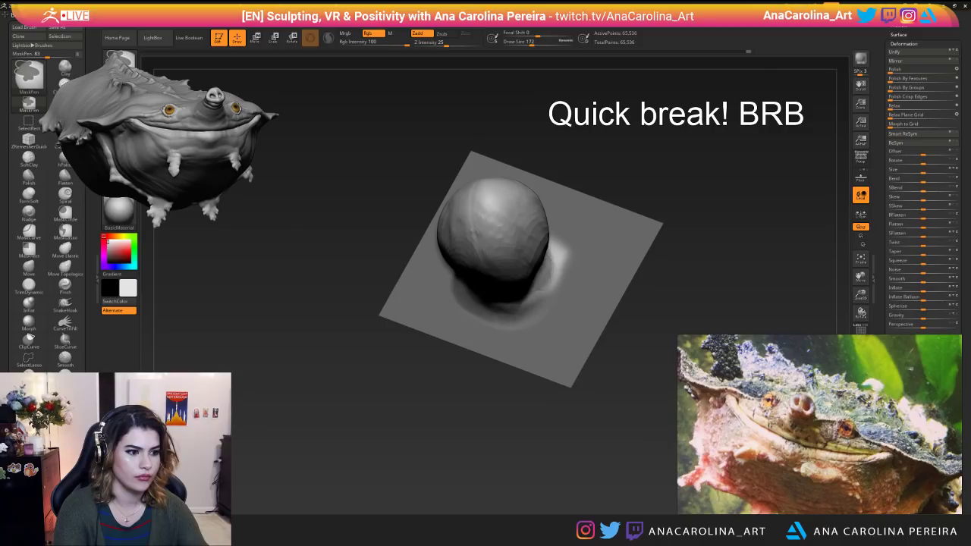
{"action": "mouse_move", "coordinate": [568, 272]}
{"action": "left_mouse_down", "text": "ctrl"}
{"action": "mouse_move", "coordinate": [566, 253]}
{"action": "mouse_move", "coordinate": [560, 267]}
{"action": "left_mouse_up", "text": "ctrl"}
{"action": "left_click", "coordinate": [645, 167], "text": "ctrl"}
{"action": "left_click_drag", "start_coordinate": [646, 168], "coordinate": [671, 149]}
{"action": "mouse_move", "coordinate": [516, 312]}
{"action": "left_mouse_down", "text": "ctrl"}
{"action": "mouse_move", "coordinate": [536, 301]}
{"action": "mouse_move", "coordinate": [487, 311]}
{"action": "mouse_move", "coordinate": [464, 263]}
{"action": "left_mouse_up", "text": "ctrl"}
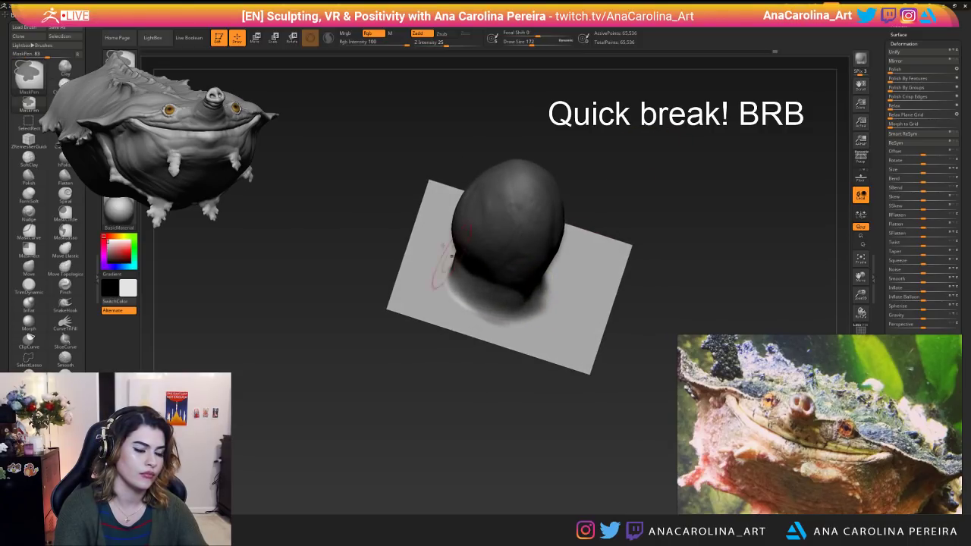
{"action": "left_click_drag", "start_coordinate": [413, 170], "coordinate": [464, 189]}
{"action": "left_click_drag", "start_coordinate": [473, 273], "coordinate": [454, 305], "text": "ctrl"}
{"action": "mouse_move", "coordinate": [640, 271]}
{"action": "left_mouse_down"}
{"action": "mouse_move", "coordinate": [642, 255]}
{"action": "mouse_move", "coordinate": [640, 270]}
{"action": "left_mouse_up"}
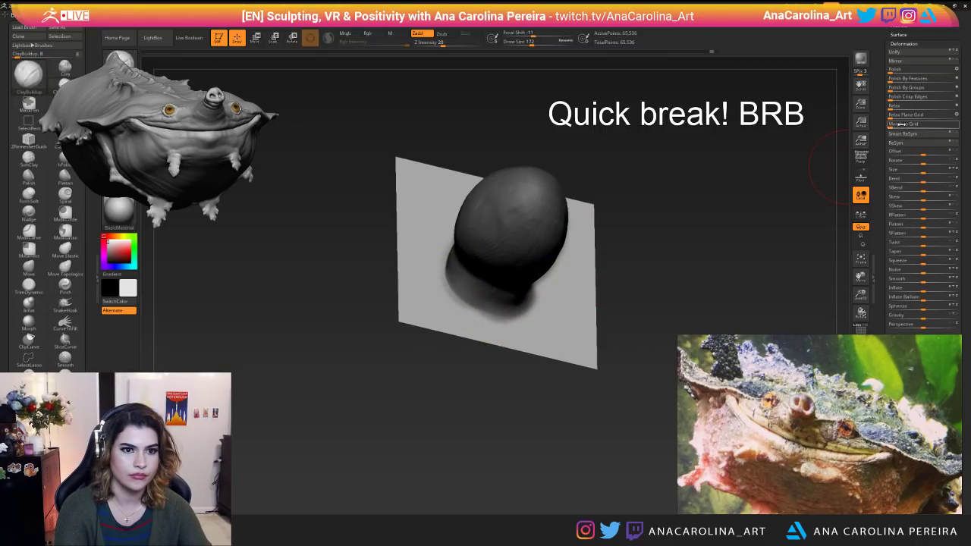
Clear the mask and add the textured knob plane to the Chisel3D brush as a new shape.
{"action": "mouse_move", "coordinate": [709, 216]}
{"action": "left_mouse_down"}
{"action": "mouse_move", "coordinate": [747, 224]}
{"action": "mouse_move", "coordinate": [728, 246]}
{"action": "mouse_move", "coordinate": [748, 195]}
{"action": "mouse_move", "coordinate": [740, 281]}
{"action": "mouse_move", "coordinate": [705, 164]}
{"action": "mouse_move", "coordinate": [806, 91]}
{"action": "left_mouse_up"}
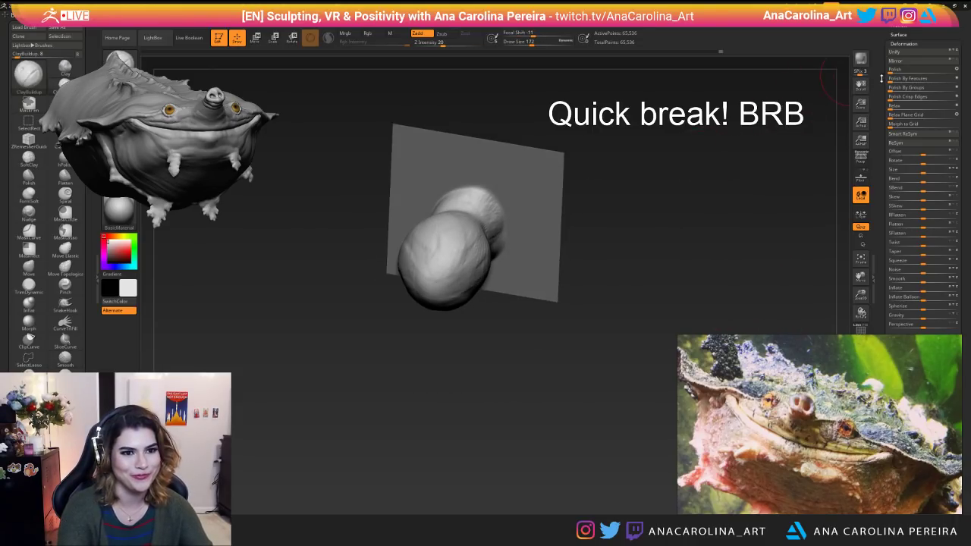
{"action": "left_click_drag", "start_coordinate": [882, 79], "coordinate": [880, 188]}
{"action": "key", "text": "b"}
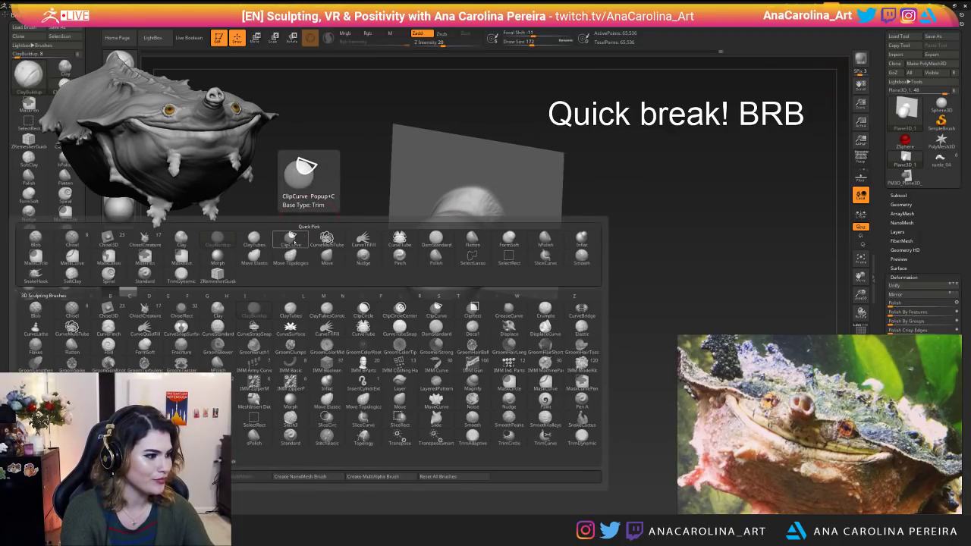
{"action": "left_click", "coordinate": [111, 311]}
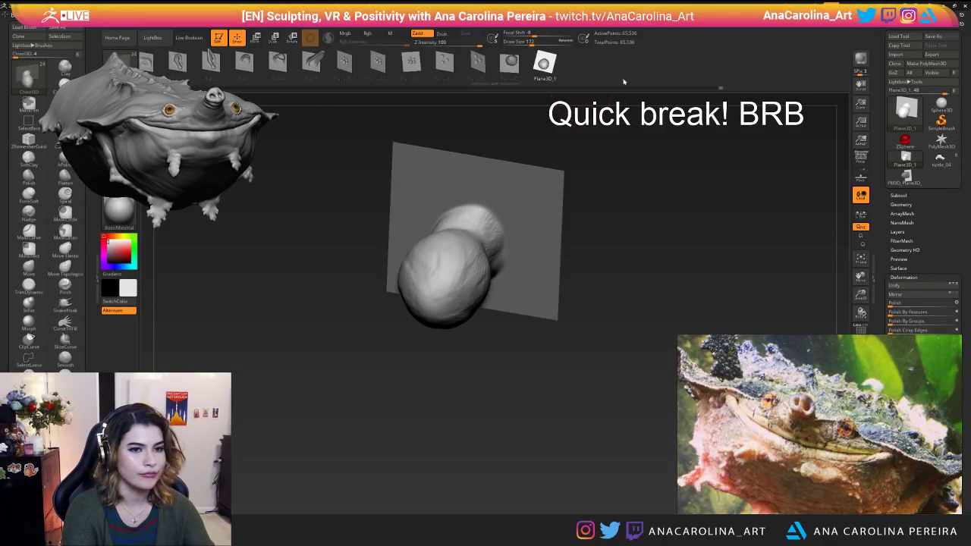
Switch to the turtle_04 model and try the new knob shape beside the chin barbel at draw size 14, undoing the last stroke.
{"action": "left_click", "coordinate": [940, 159]}
{"action": "mouse_move", "coordinate": [607, 304]}
{"action": "left_mouse_down"}
{"action": "mouse_move", "coordinate": [572, 322]}
{"action": "mouse_move", "coordinate": [531, 391]}
{"action": "mouse_move", "coordinate": [566, 398]}
{"action": "left_mouse_up"}
{"action": "key", "text": "space"}
{"action": "mouse_move", "coordinate": [597, 323]}
{"action": "left_mouse_down"}
{"action": "mouse_move", "coordinate": [467, 274]}
{"action": "mouse_move", "coordinate": [472, 261]}
{"action": "left_mouse_up"}
{"action": "left_click_drag", "start_coordinate": [557, 352], "coordinate": [525, 305]}
{"action": "key", "text": "ctrl+z"}
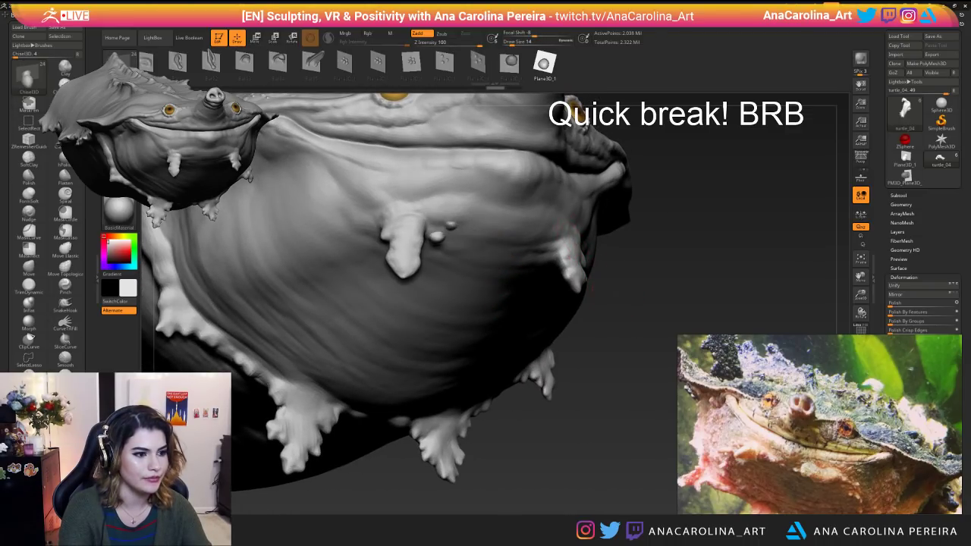
Set Focal Shift to 41 and stamp a knob on the chin beside the barbel at Z Intensity 100.
{"action": "left_click_drag", "start_coordinate": [563, 348], "coordinate": [564, 328]}
{"action": "key", "text": "space"}
{"action": "key", "text": "space"}
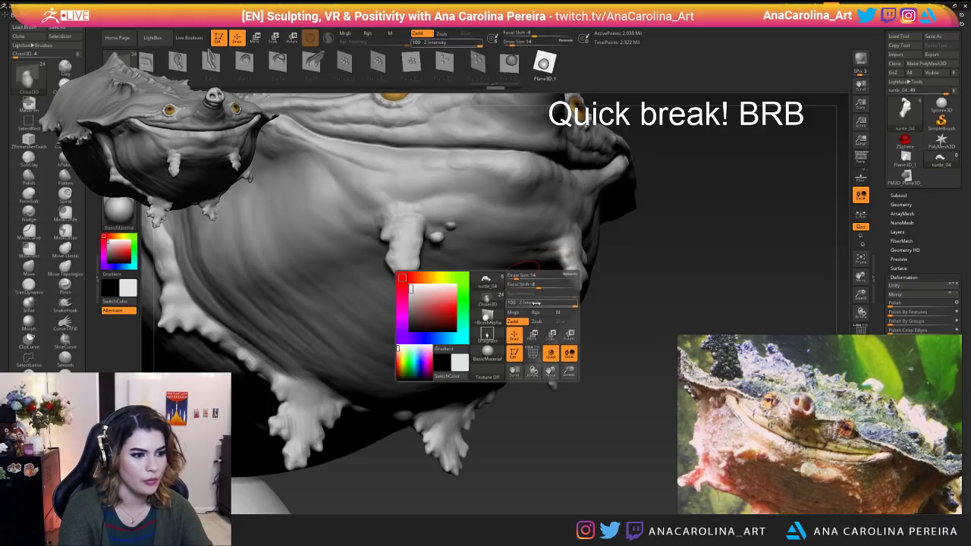
{"action": "left_click_drag", "start_coordinate": [541, 287], "coordinate": [546, 287]}
{"action": "left_click", "coordinate": [450, 245]}
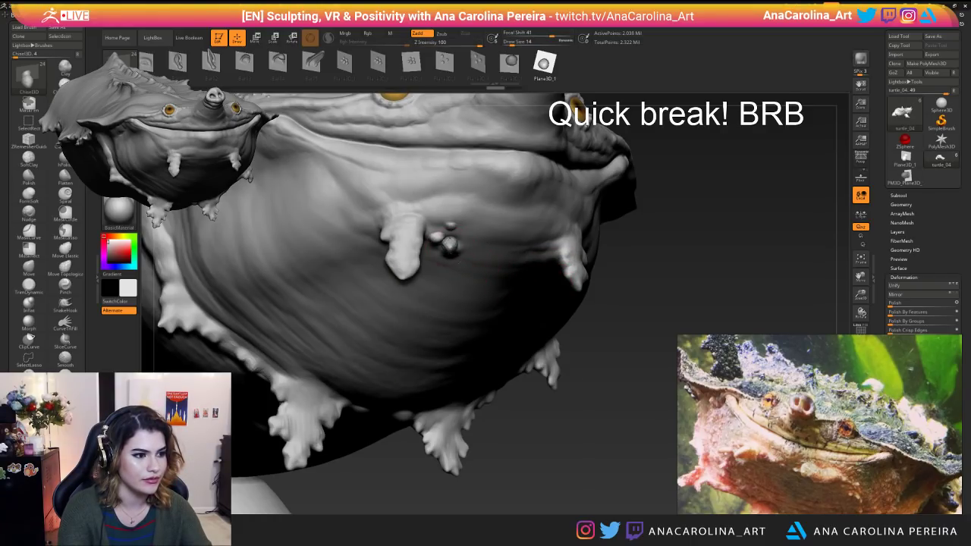
{"action": "left_click_drag", "start_coordinate": [501, 432], "coordinate": [505, 390]}
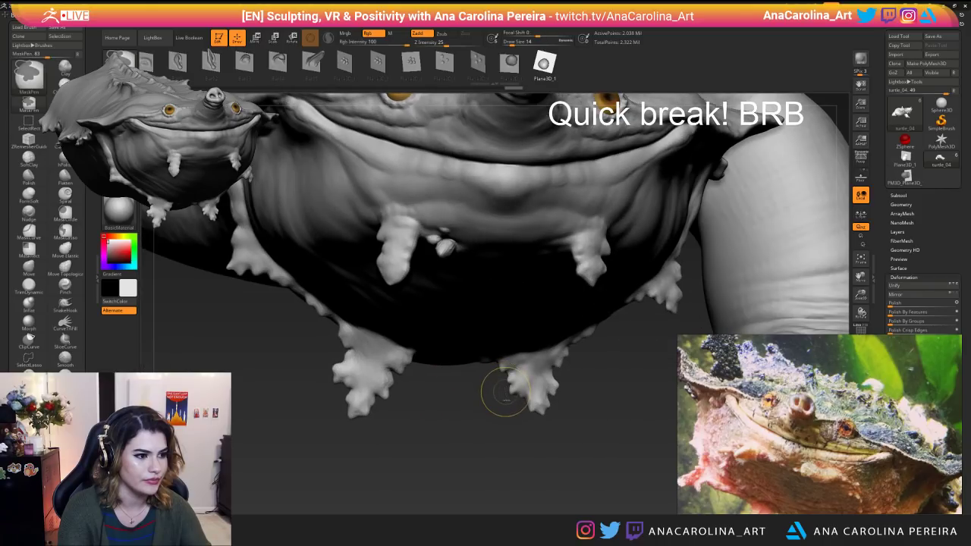
{"action": "left_click_drag", "start_coordinate": [449, 251], "coordinate": [531, 436]}
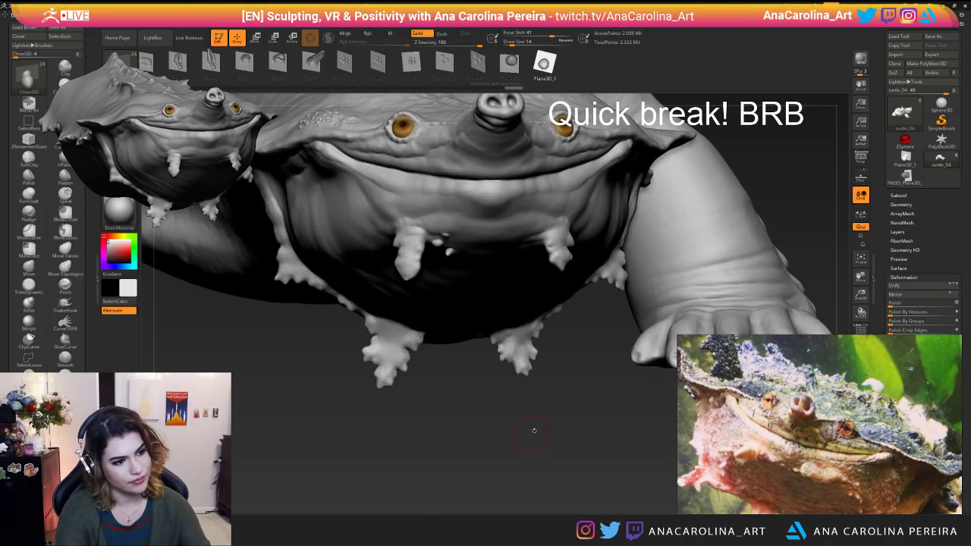
Change the material to SkinShade4 and add more small knobs on the chin beside the barbel's inner side.
{"action": "left_click", "coordinate": [118, 211]}
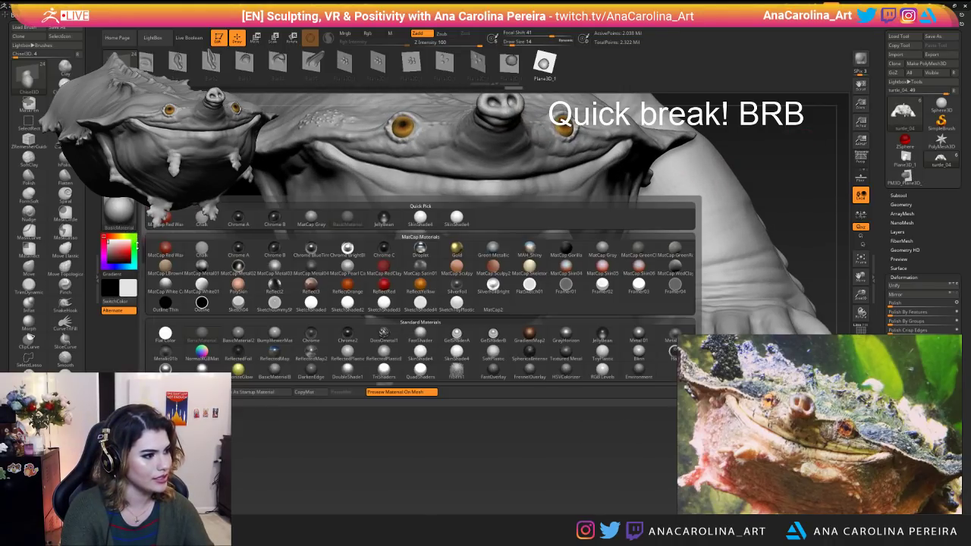
{"action": "left_click", "coordinate": [430, 221]}
{"action": "left_click_drag", "start_coordinate": [423, 408], "coordinate": [456, 455]}
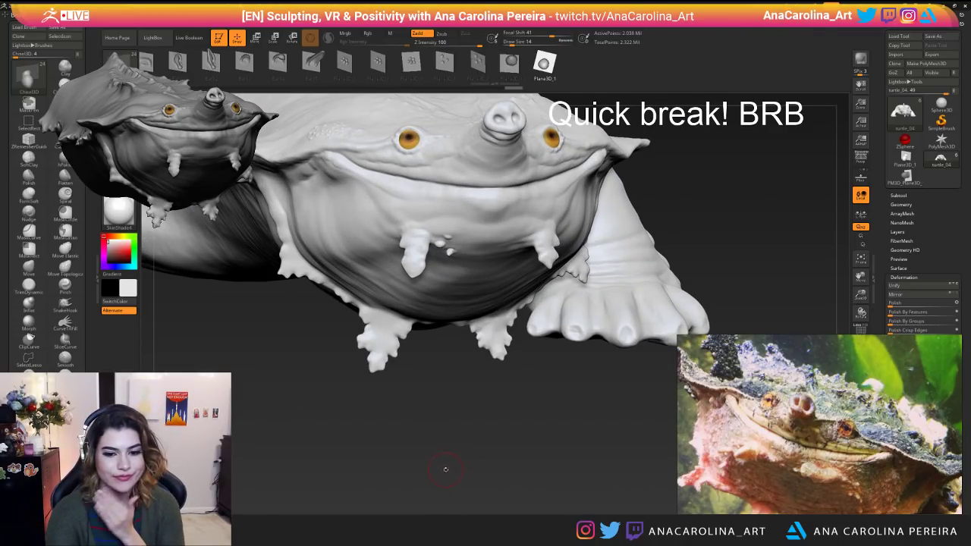
{"action": "left_click_drag", "start_coordinate": [447, 432], "coordinate": [493, 347]}
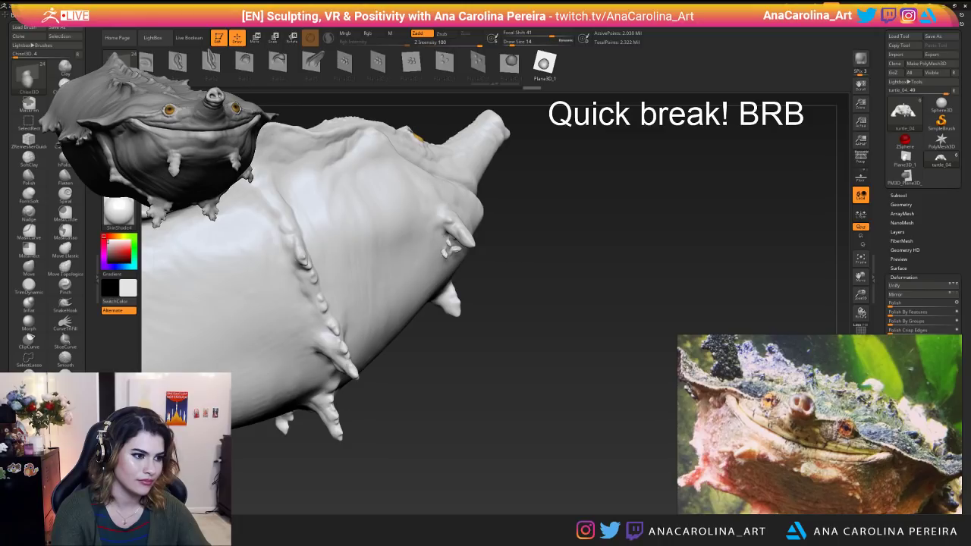
{"action": "mouse_move", "coordinate": [485, 254]}
{"action": "left_mouse_down"}
{"action": "mouse_move", "coordinate": [490, 390]}
{"action": "mouse_move", "coordinate": [448, 227]}
{"action": "left_mouse_up"}
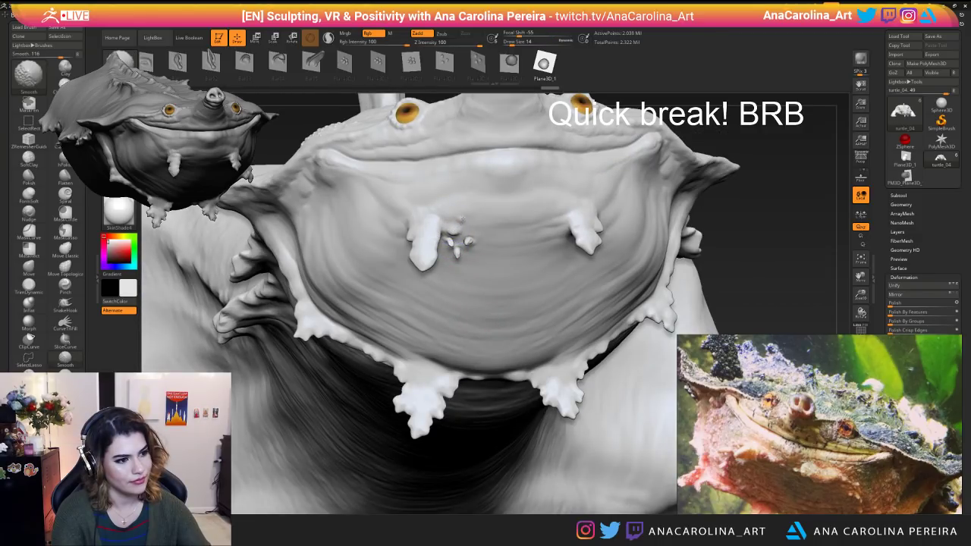
{"action": "left_click_drag", "start_coordinate": [755, 245], "coordinate": [558, 317]}
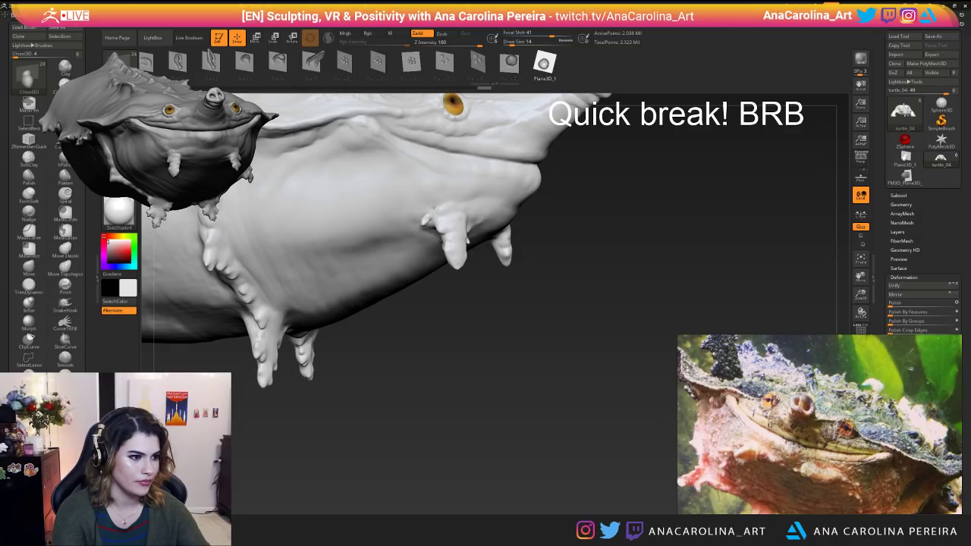
Stamp a small knob at the outer base of the chin barbel and smooth the skin around it.
{"action": "left_click", "coordinate": [426, 207]}
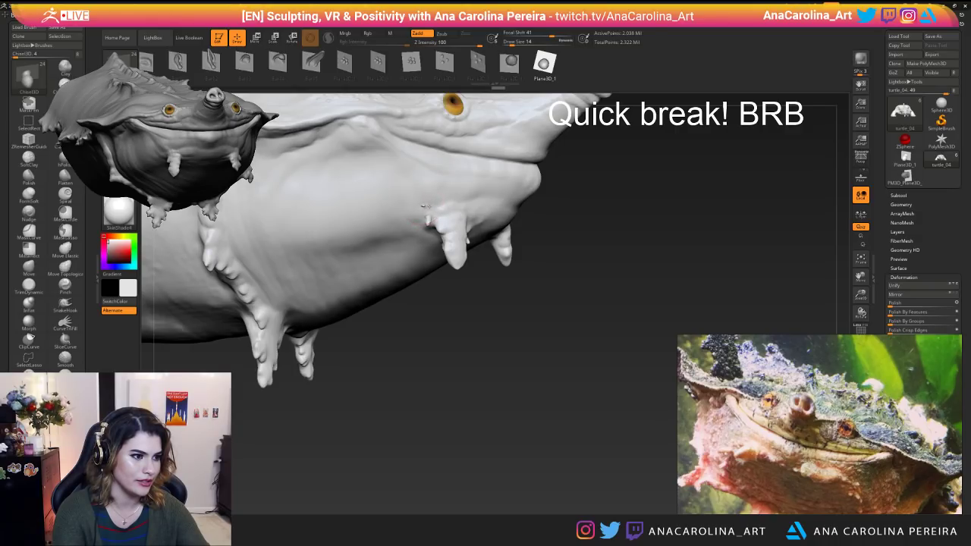
{"action": "left_click", "coordinate": [426, 202]}
{"action": "left_click_drag", "start_coordinate": [455, 307], "coordinate": [468, 369]}
{"action": "mouse_move", "coordinate": [442, 222]}
{"action": "left_mouse_down", "text": "shift"}
{"action": "mouse_move", "coordinate": [426, 206]}
{"action": "mouse_move", "coordinate": [433, 219]}
{"action": "left_mouse_up", "text": "shift"}
{"action": "mouse_move", "coordinate": [496, 383]}
{"action": "left_mouse_down", "text": "alt"}
{"action": "mouse_move", "coordinate": [505, 368]}
{"action": "mouse_move", "coordinate": [497, 351]}
{"action": "mouse_move", "coordinate": [492, 383]}
{"action": "left_mouse_up", "text": "alt"}
Set Z Intensity to 73 and stamp a row of small knobs along the barbel's outer side, undoing a misplaced one.
{"action": "key", "text": "space"}
{"action": "left_click", "coordinate": [550, 302]}
{"action": "left_click", "coordinate": [512, 240]}
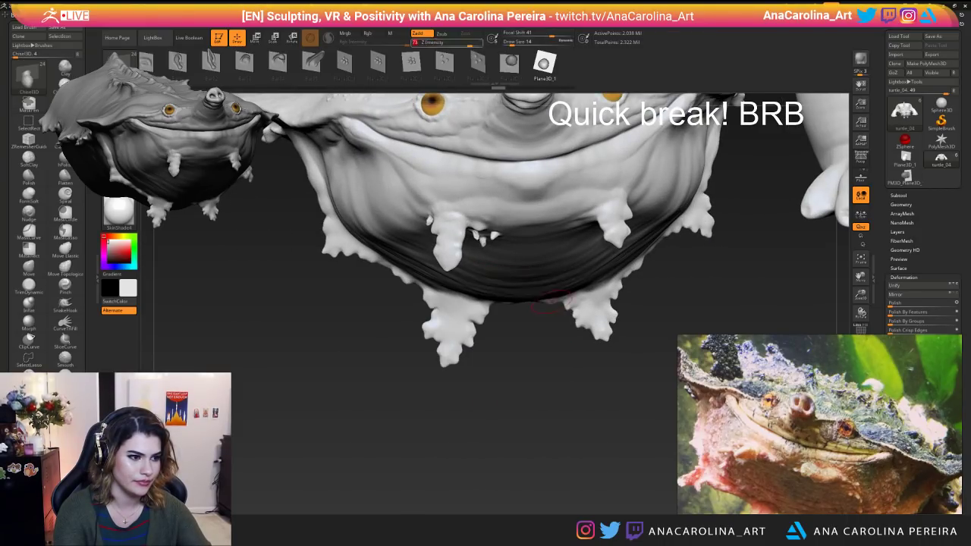
{"action": "key", "text": "ctrl+z"}
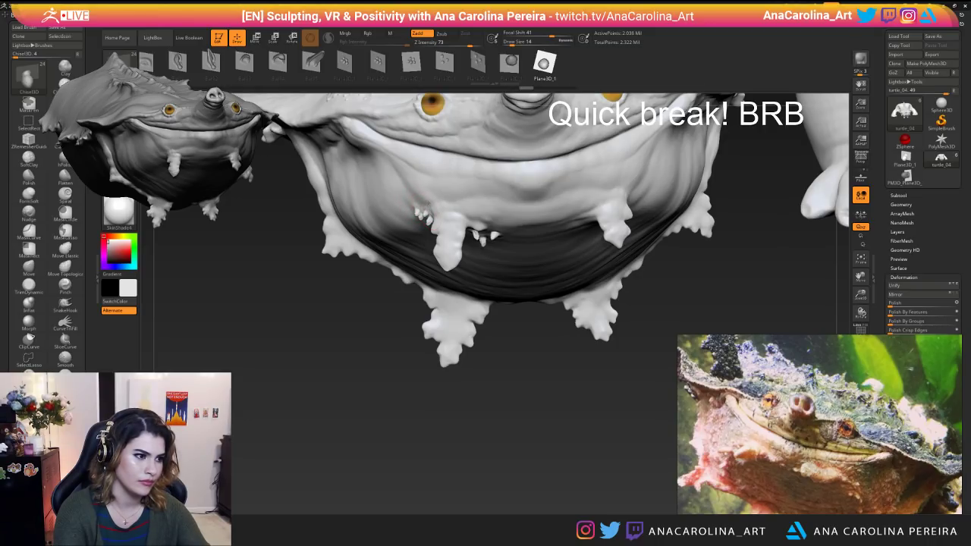
{"action": "mouse_move", "coordinate": [576, 379]}
{"action": "left_mouse_down"}
{"action": "mouse_move", "coordinate": [549, 372]}
{"action": "mouse_move", "coordinate": [559, 369]}
{"action": "mouse_move", "coordinate": [533, 354]}
{"action": "mouse_move", "coordinate": [547, 388]}
{"action": "left_mouse_up"}
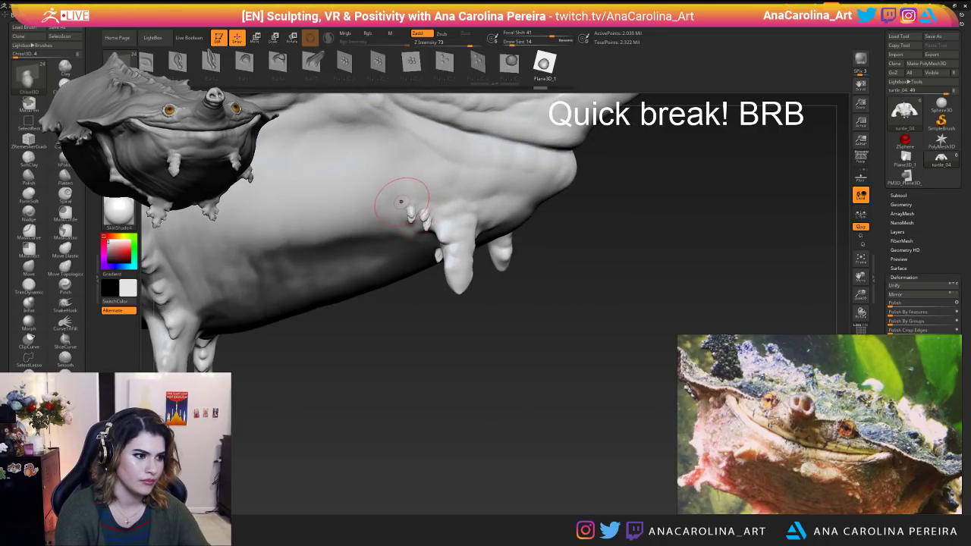
{"action": "mouse_move", "coordinate": [453, 326]}
{"action": "left_mouse_down"}
{"action": "mouse_move", "coordinate": [496, 350]}
{"action": "mouse_move", "coordinate": [494, 327]}
{"action": "mouse_move", "coordinate": [459, 449]}
{"action": "mouse_move", "coordinate": [475, 427]}
{"action": "mouse_move", "coordinate": [472, 447]}
{"action": "left_mouse_up"}
{"action": "left_click_drag", "start_coordinate": [361, 288], "coordinate": [388, 304], "text": "shift"}
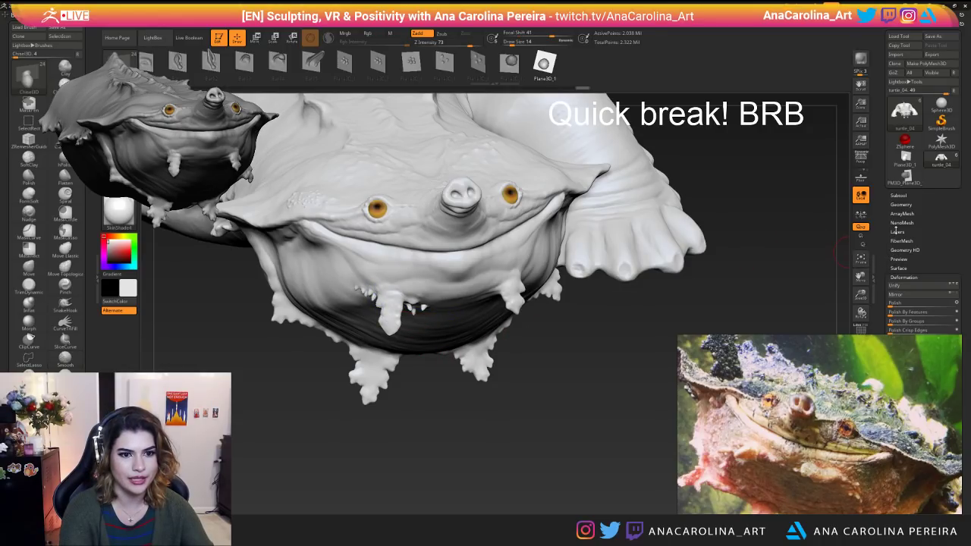
Open the layer list and toggle the last layer's visibility to compare the turtle with and without its detail.
{"action": "left_click", "coordinate": [896, 231]}
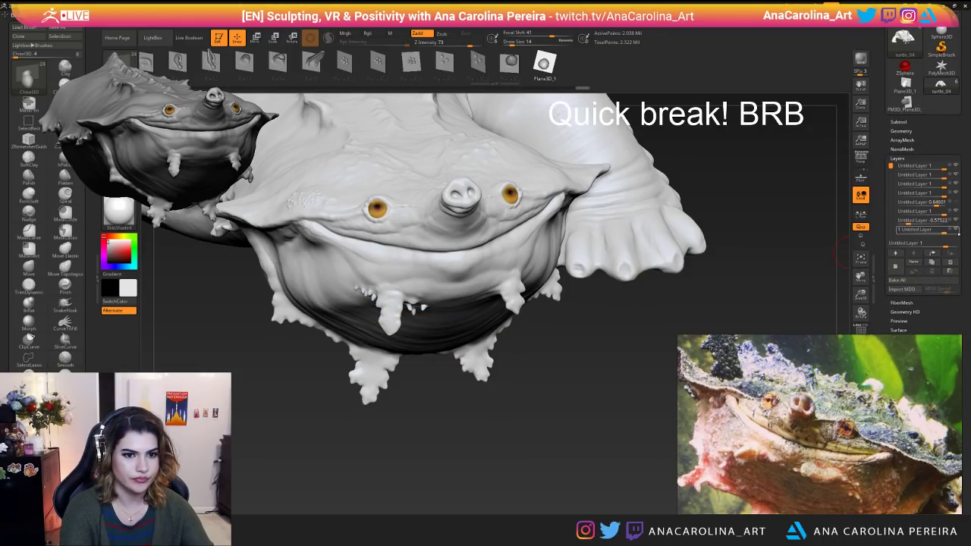
{"action": "left_click", "coordinate": [956, 231]}
{"action": "left_click", "coordinate": [956, 231]}
{"action": "left_click", "coordinate": [956, 231]}
{"action": "left_click", "coordinate": [956, 232]}
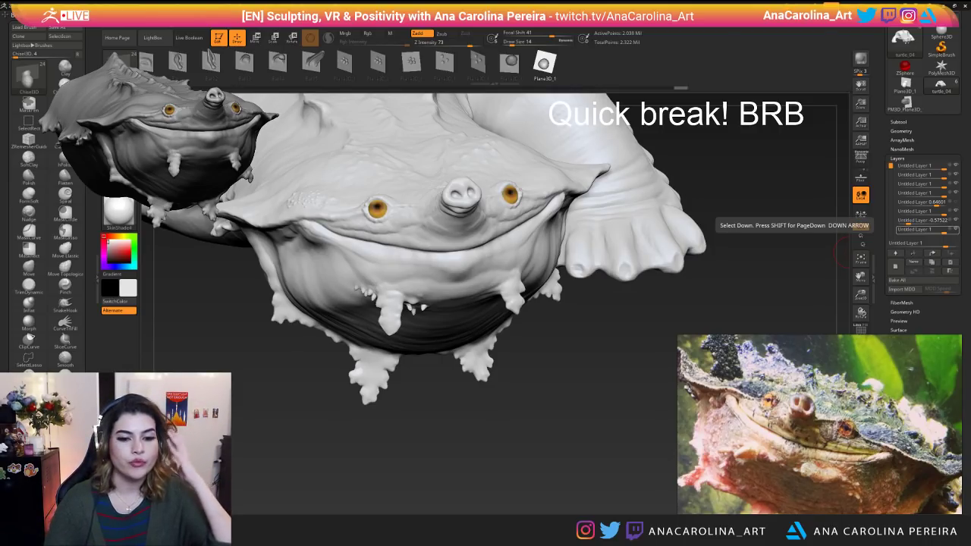
Preview the whole turtle in BasicMaterial for comparison and return it to SkinShade4.
{"action": "left_click", "coordinate": [117, 211]}
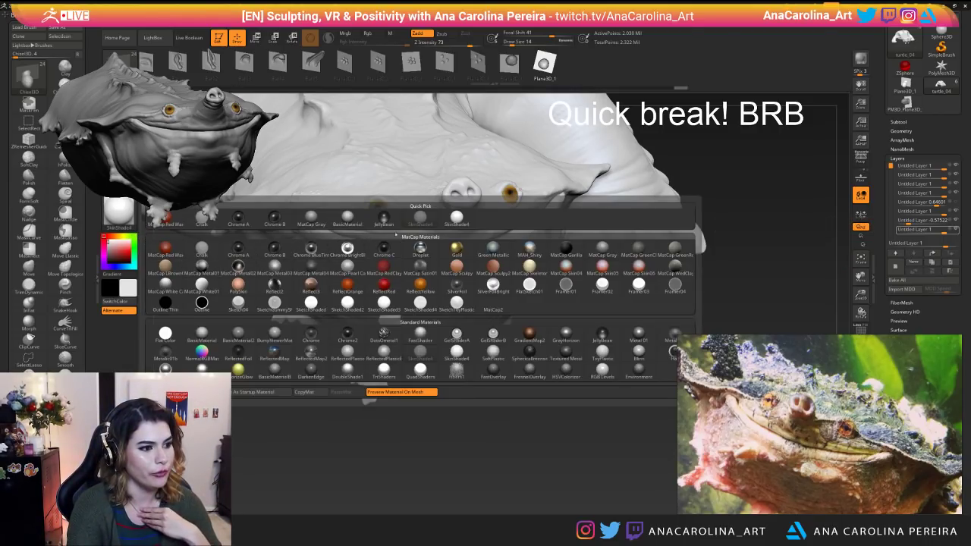
{"action": "left_click", "coordinate": [419, 220]}
{"action": "left_click_drag", "start_coordinate": [667, 180], "coordinate": [699, 195]}
{"action": "left_click", "coordinate": [118, 212]}
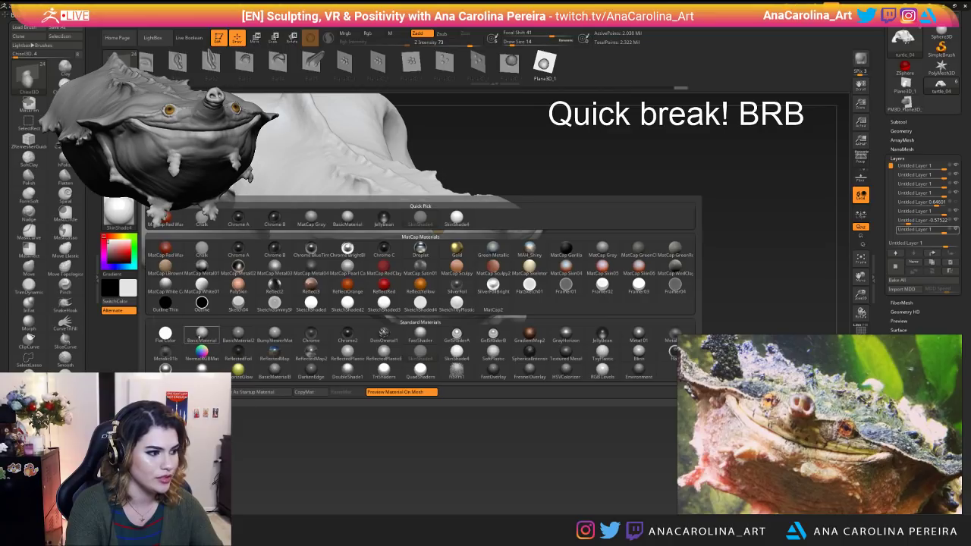
{"action": "left_click", "coordinate": [201, 335]}
{"action": "mouse_move", "coordinate": [266, 428]}
{"action": "left_mouse_down"}
{"action": "mouse_move", "coordinate": [284, 442]}
{"action": "mouse_move", "coordinate": [282, 419]}
{"action": "mouse_move", "coordinate": [262, 431]}
{"action": "mouse_move", "coordinate": [283, 427]}
{"action": "left_mouse_up"}
{"action": "left_click", "coordinate": [120, 218]}
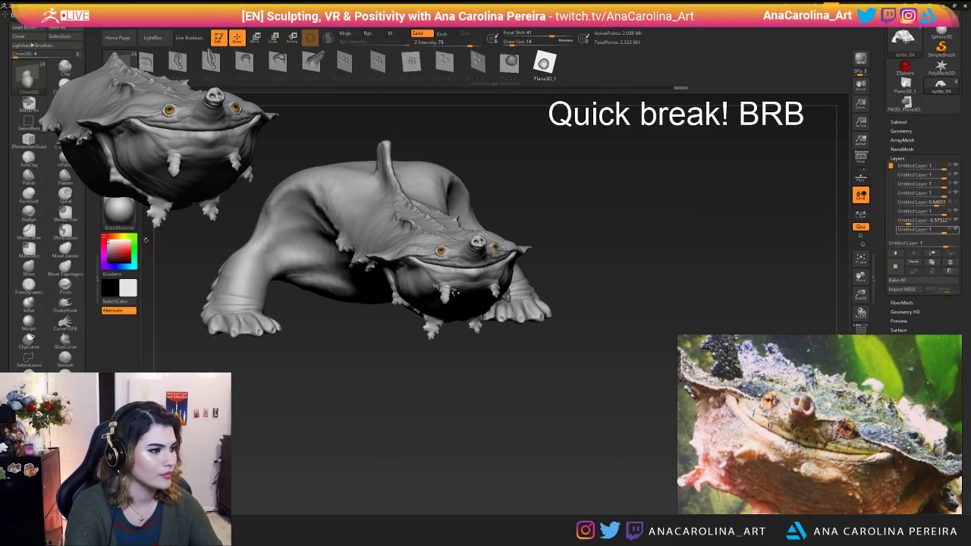
{"action": "left_click", "coordinate": [133, 219]}
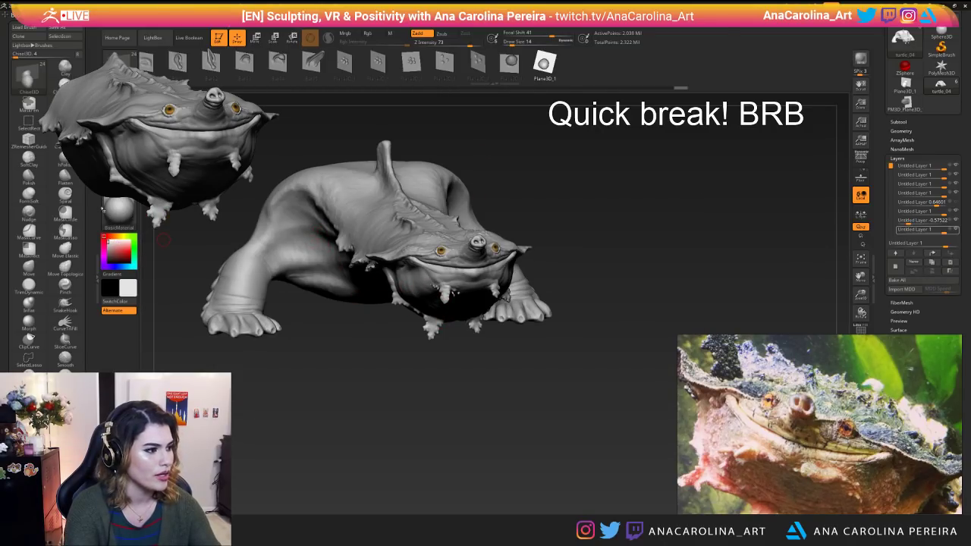
{"action": "left_click", "coordinate": [119, 214]}
{"action": "left_click", "coordinate": [420, 220]}
{"action": "scroll", "coordinate": [429, 241], "scroll_direction": "up", "scroll_amount": 8}
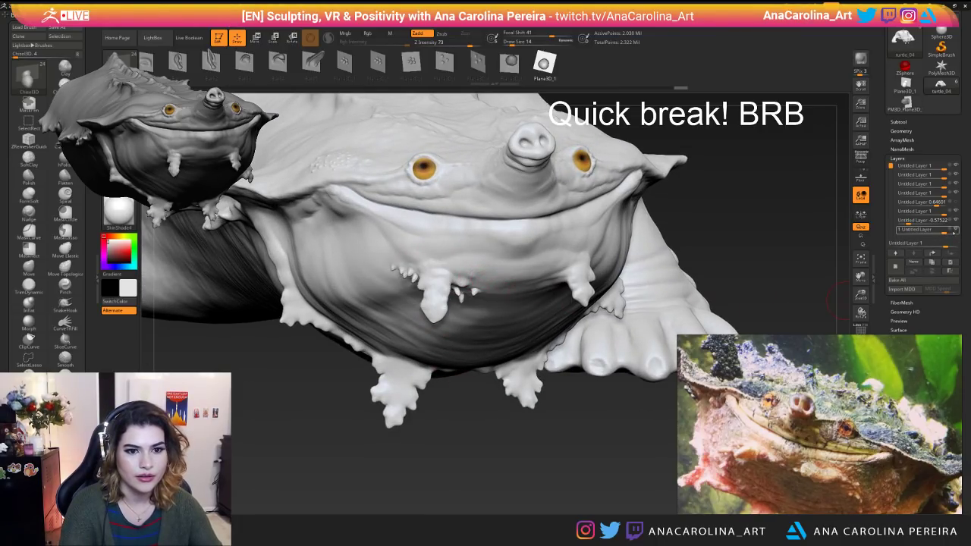
Leave the layer list and open the turtle's Geometry settings to check its subdivision and DynaMesh options.
{"action": "key", "text": "ctrl+a"}
{"action": "left_click_drag", "start_coordinate": [874, 242], "coordinate": [901, 214]}
{"action": "left_click", "coordinate": [904, 171]}
{"action": "left_click", "coordinate": [906, 112]}
{"action": "scroll", "coordinate": [898, 142], "scroll_direction": "up", "scroll_amount": 3}
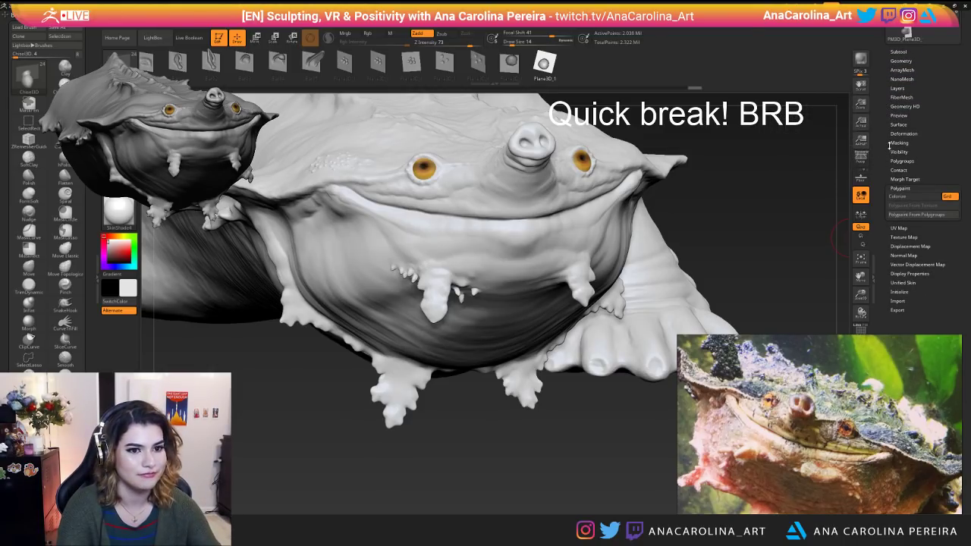
{"action": "scroll", "coordinate": [886, 155], "scroll_direction": "up", "scroll_amount": 1}
{"action": "left_click", "coordinate": [899, 87]}
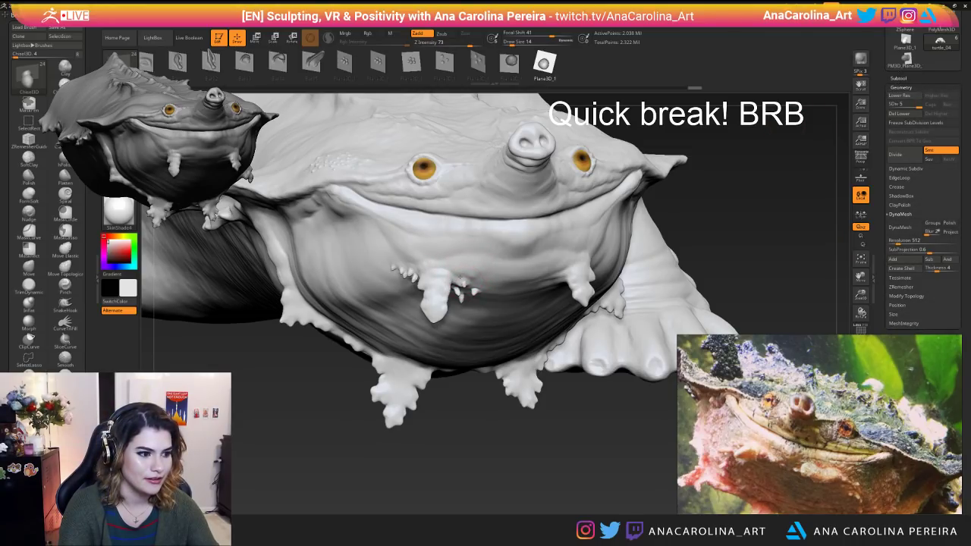
Check the turtle's Polypaint settings and return to its Geometry settings.
{"action": "key", "text": "ctrl+a"}
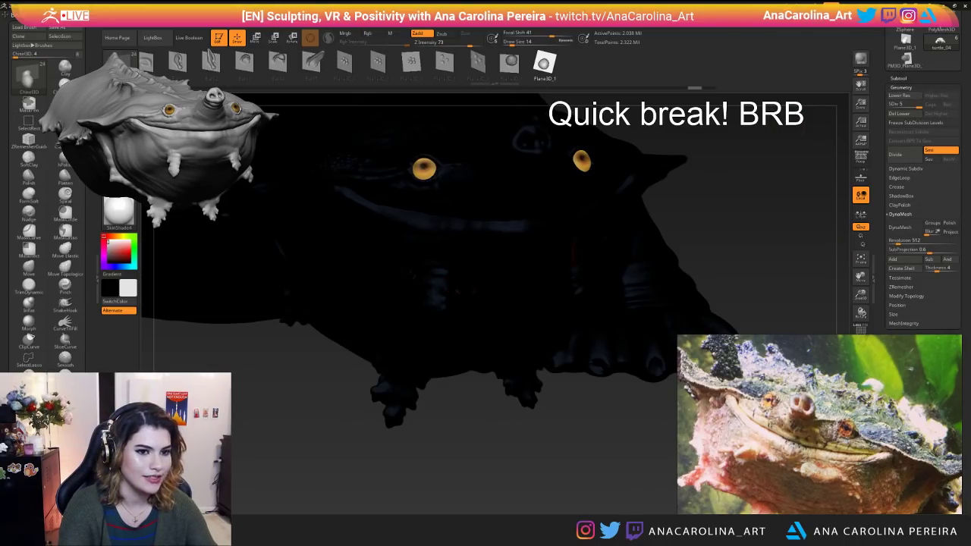
{"action": "scroll", "coordinate": [910, 228], "scroll_direction": "down", "scroll_amount": 5}
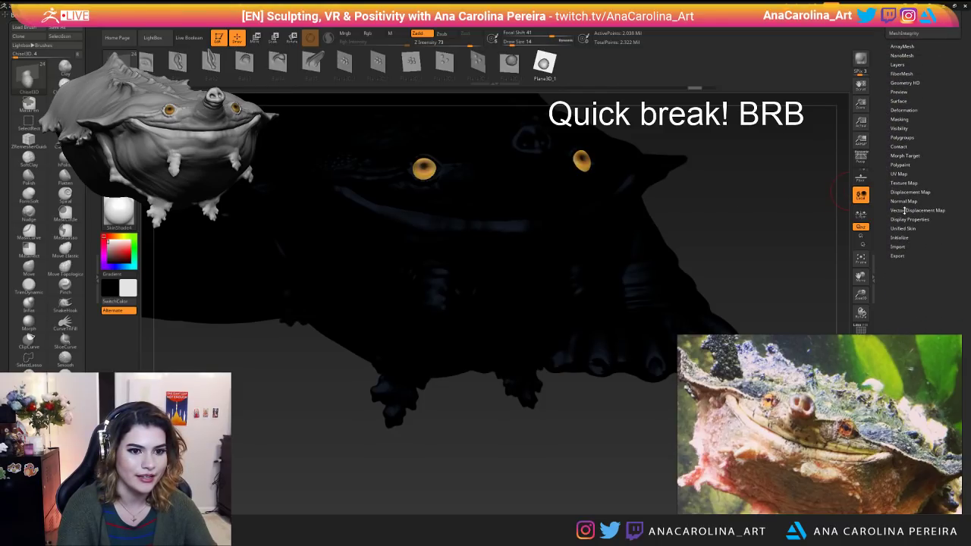
{"action": "left_click", "coordinate": [902, 164]}
{"action": "left_click_drag", "start_coordinate": [903, 167], "coordinate": [900, 225]}
{"action": "left_click", "coordinate": [913, 161]}
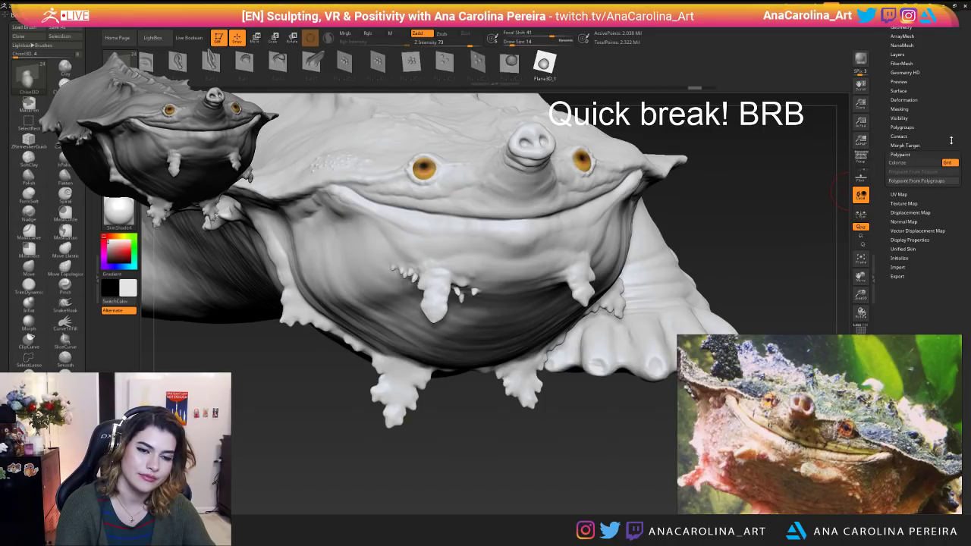
{"action": "scroll", "coordinate": [954, 192], "scroll_direction": "up", "scroll_amount": 3}
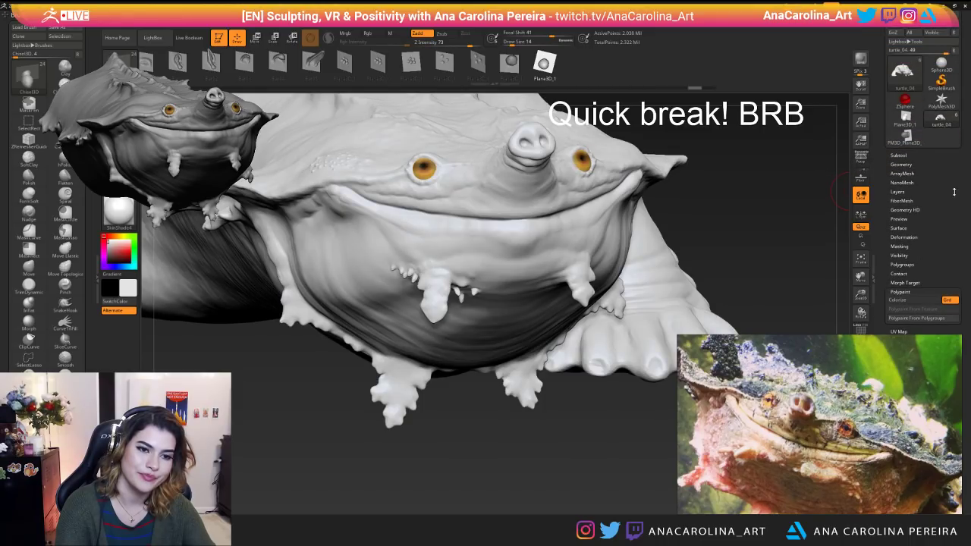
{"action": "left_click", "coordinate": [901, 164]}
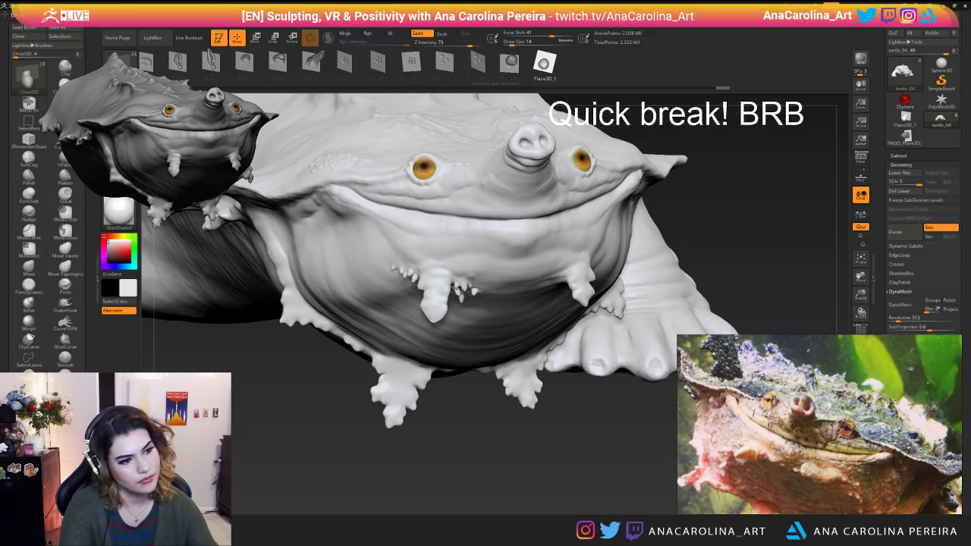
Add a knob beside the first chin barbel, set Z Intensity to 54 and stamp small knobs along the second barbel's inner side.
{"action": "left_click_drag", "start_coordinate": [464, 285], "coordinate": [470, 291]}
{"action": "mouse_move", "coordinate": [521, 449]}
{"action": "left_mouse_down", "text": "alt"}
{"action": "mouse_move", "coordinate": [518, 399]}
{"action": "mouse_move", "coordinate": [519, 510]}
{"action": "left_mouse_up", "text": "alt"}
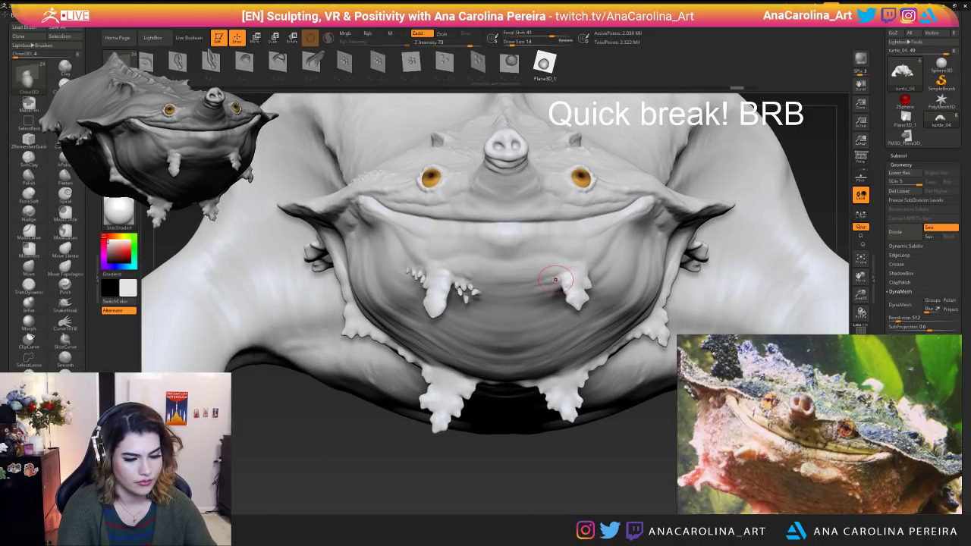
{"action": "key", "text": "space"}
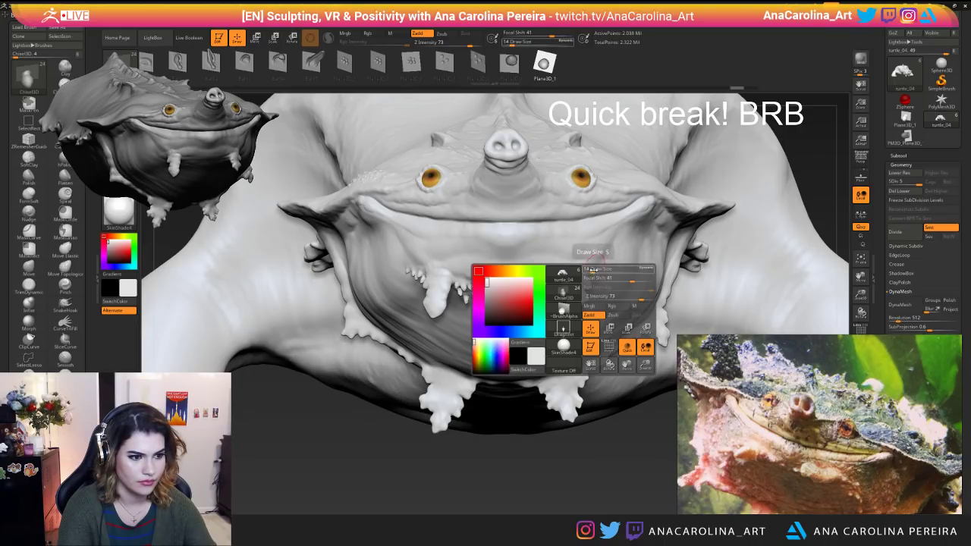
{"action": "left_click_drag", "start_coordinate": [639, 297], "coordinate": [628, 297]}
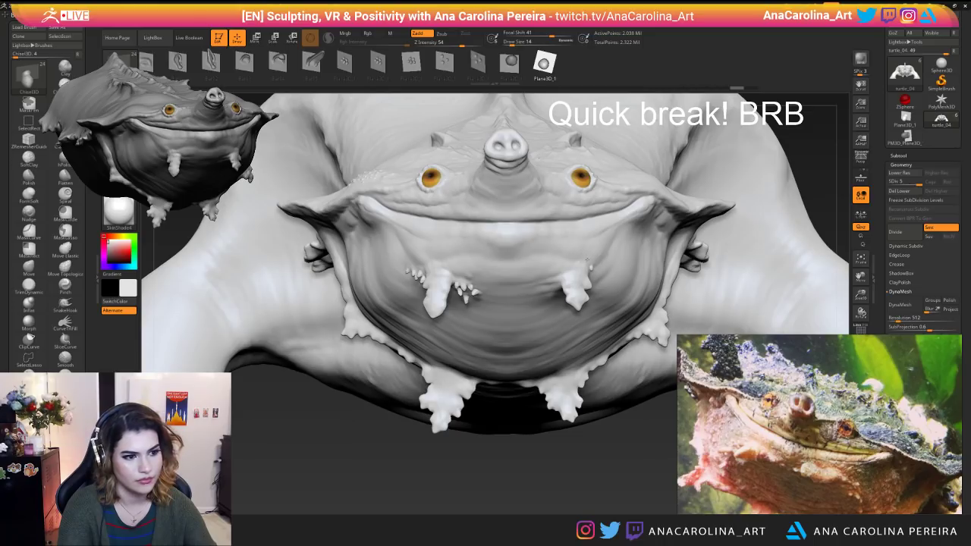
{"action": "left_click_drag", "start_coordinate": [571, 277], "coordinate": [546, 282]}
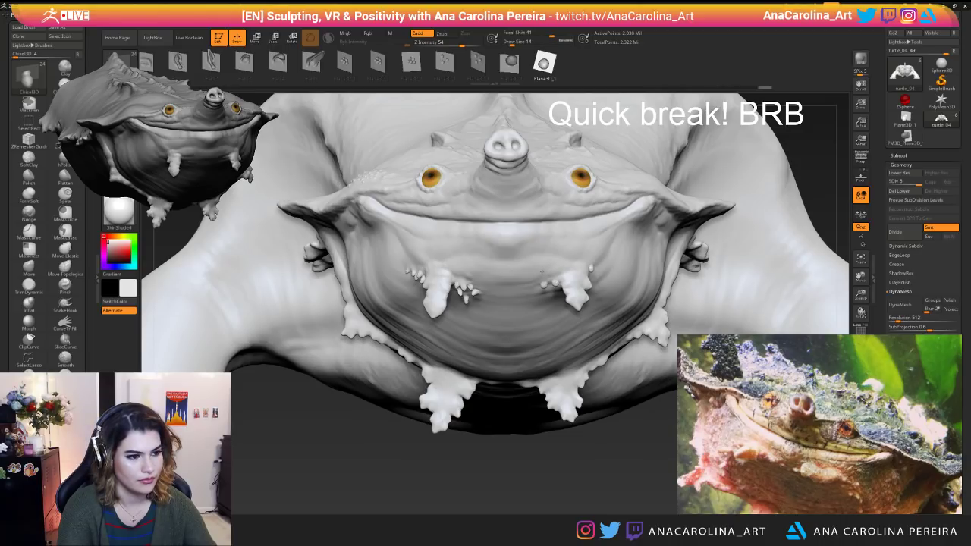
{"action": "left_click_drag", "start_coordinate": [549, 278], "coordinate": [545, 283]}
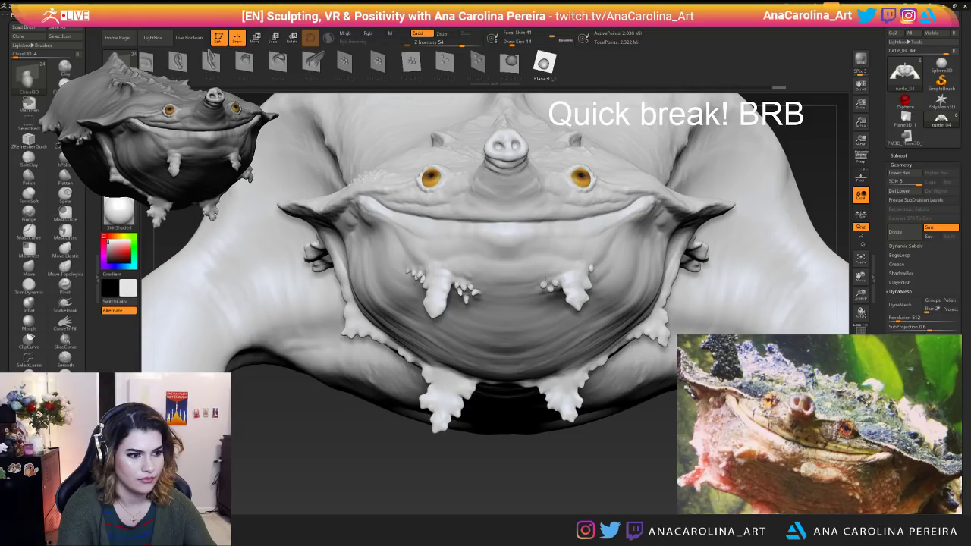
{"action": "left_click_drag", "start_coordinate": [552, 273], "coordinate": [542, 282]}
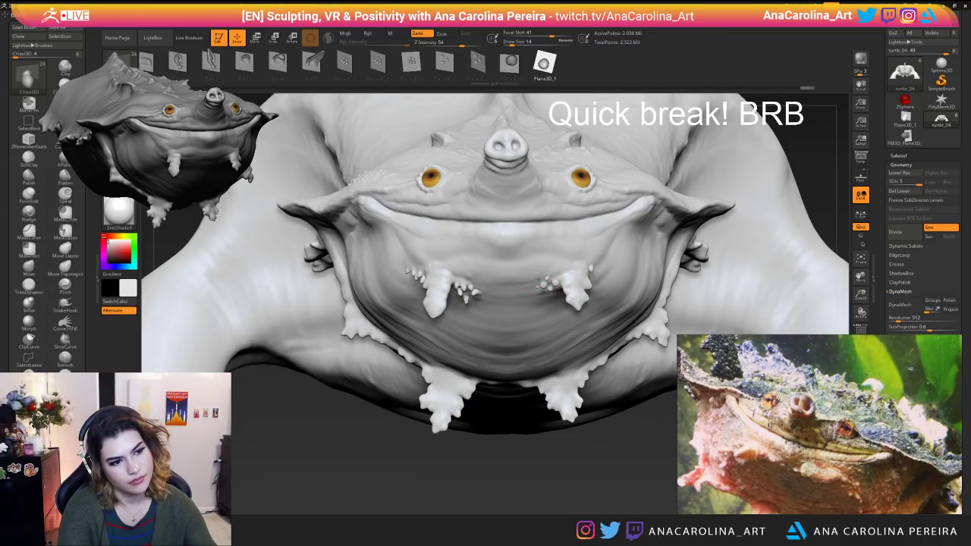
Undo the last knob, set Z Intensity to 62 and restamp the knobs at the second barbel's inner side.
{"action": "key", "text": "space"}
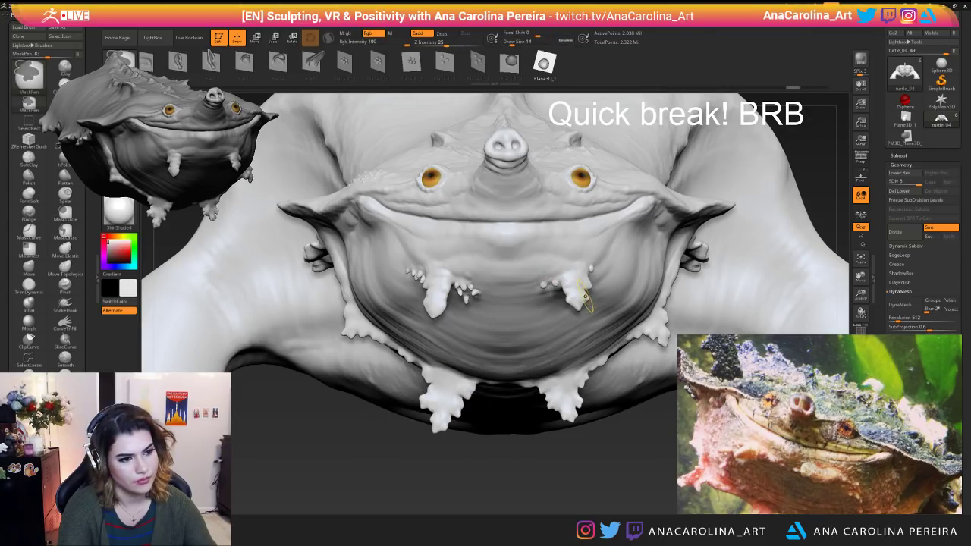
{"action": "key", "text": "ctrl+z"}
{"action": "key", "text": "space"}
{"action": "left_click_drag", "start_coordinate": [585, 278], "coordinate": [629, 278]}
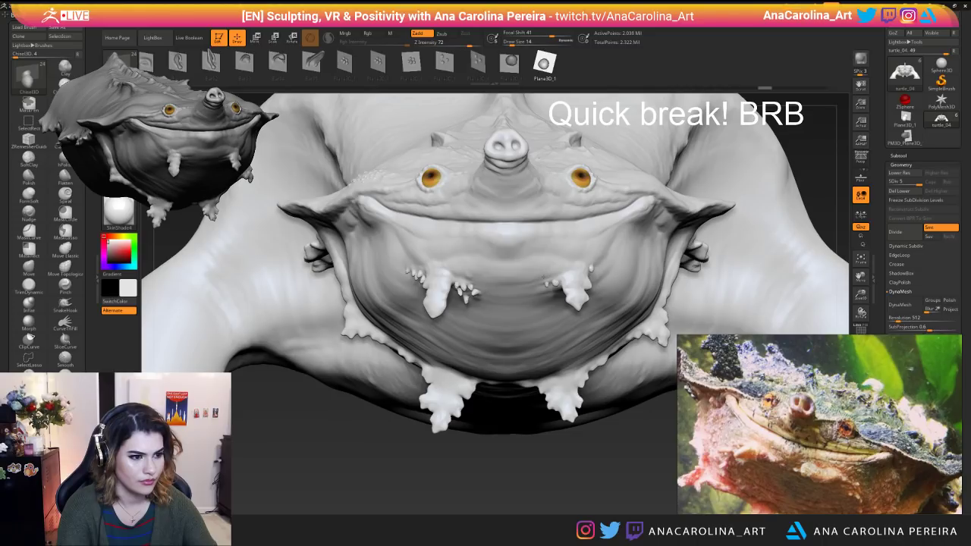
{"action": "key", "text": "space"}
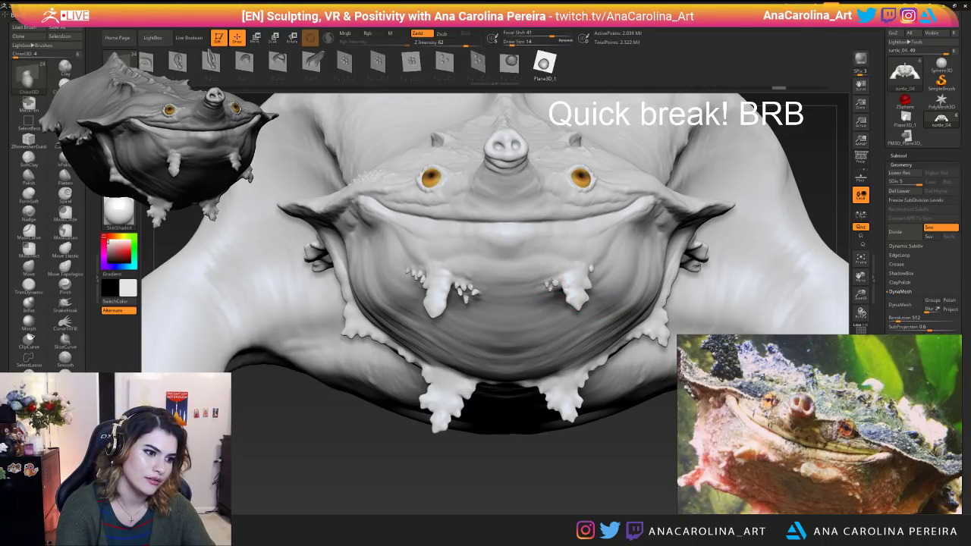
Stamp a small cluster of knobs on the outer side of the second chin barbel.
{"action": "key", "text": "f"}
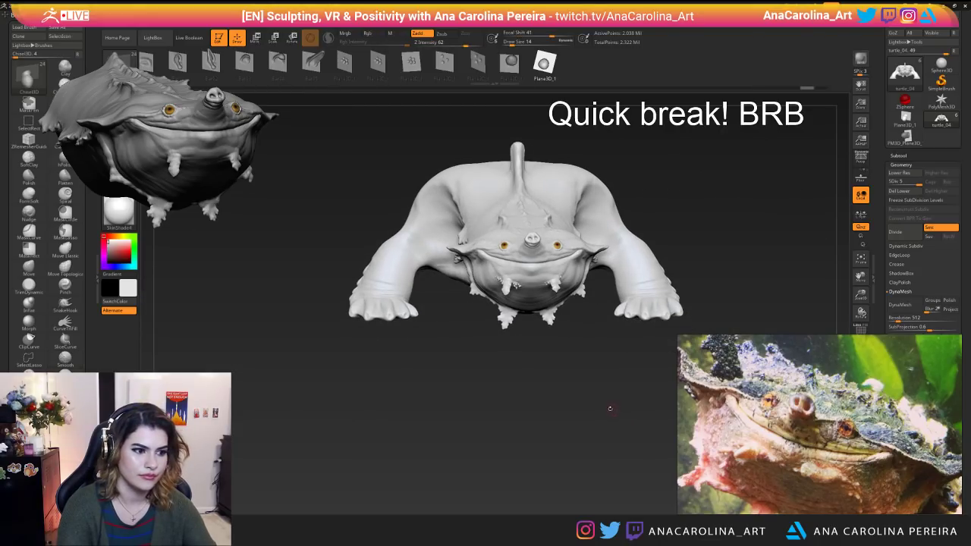
{"action": "mouse_move", "coordinate": [610, 408]}
{"action": "left_mouse_down", "text": "alt"}
{"action": "mouse_move", "coordinate": [609, 386]}
{"action": "mouse_move", "coordinate": [659, 390]}
{"action": "mouse_move", "coordinate": [622, 451]}
{"action": "mouse_move", "coordinate": [565, 447]}
{"action": "mouse_move", "coordinate": [569, 493]}
{"action": "left_mouse_up", "text": "alt"}
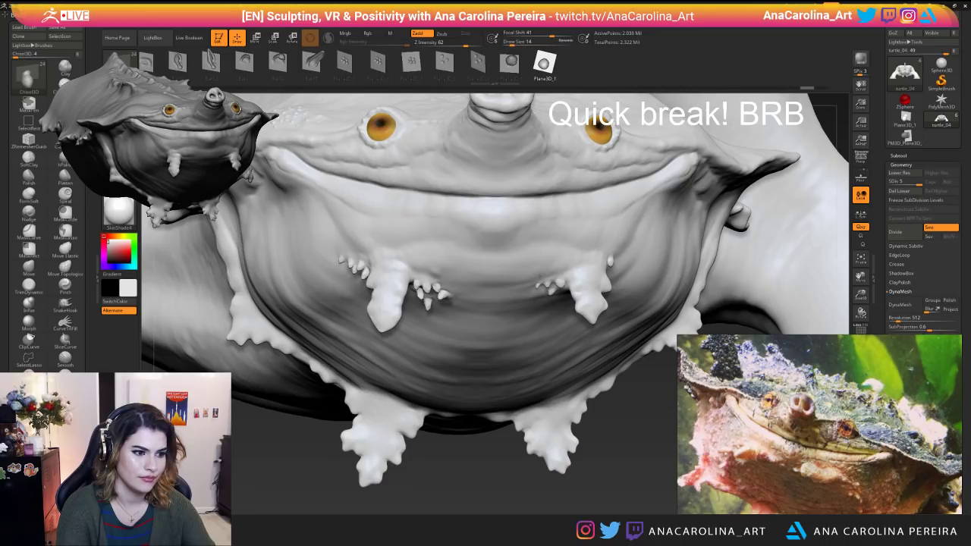
{"action": "left_click_drag", "start_coordinate": [638, 417], "coordinate": [599, 413]}
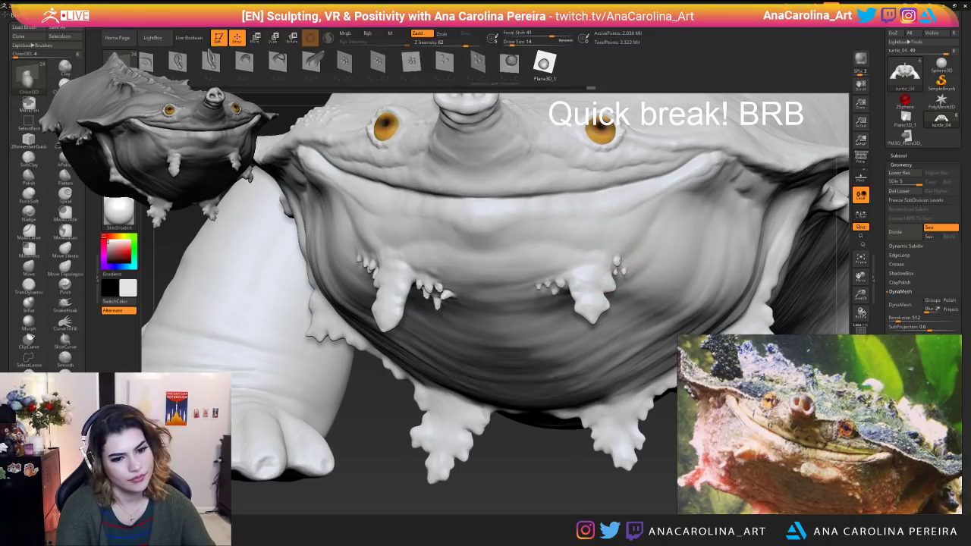
{"action": "right_click_drag", "start_coordinate": [591, 347], "coordinate": [453, 199], "text": "ctrl"}
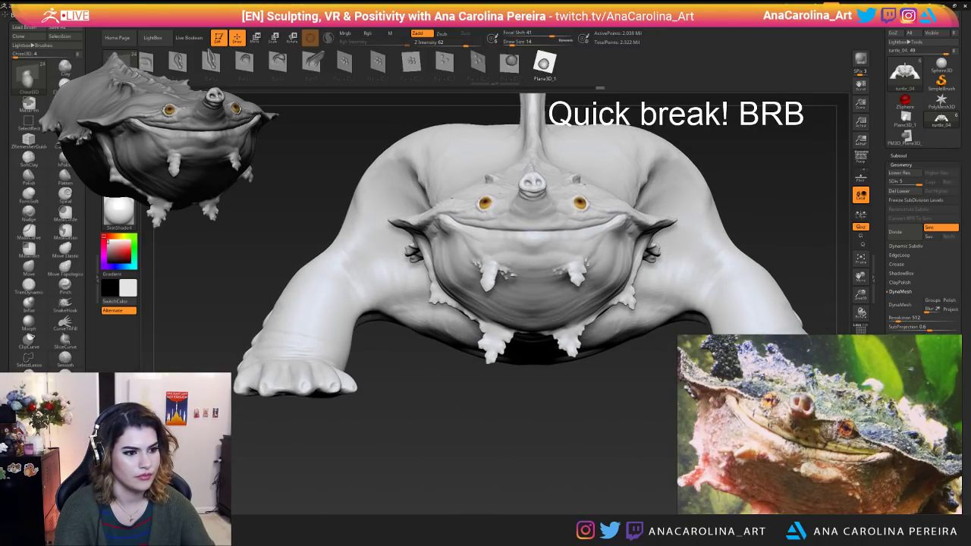
{"action": "right_click_drag", "start_coordinate": [599, 267], "coordinate": [598, 258], "text": "ctrl"}
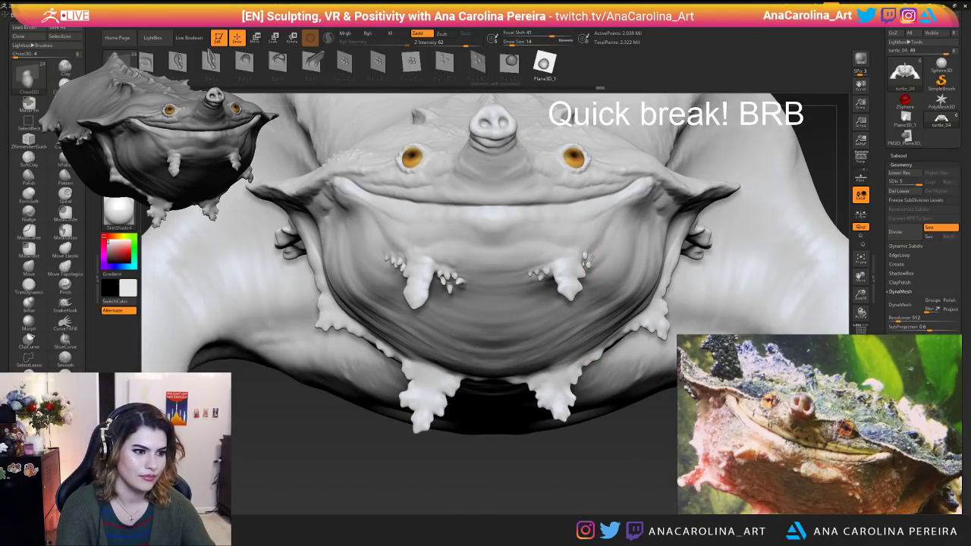
{"action": "left_click_drag", "start_coordinate": [585, 249], "coordinate": [584, 259]}
{"action": "mouse_move", "coordinate": [587, 260]}
{"action": "right_mouse_down", "text": "ctrl"}
{"action": "mouse_move", "coordinate": [620, 407]}
{"action": "mouse_move", "coordinate": [702, 402]}
{"action": "mouse_move", "coordinate": [629, 427]}
{"action": "mouse_move", "coordinate": [598, 416]}
{"action": "mouse_move", "coordinate": [575, 455]}
{"action": "mouse_move", "coordinate": [575, 444]}
{"action": "right_mouse_up", "text": "ctrl"}
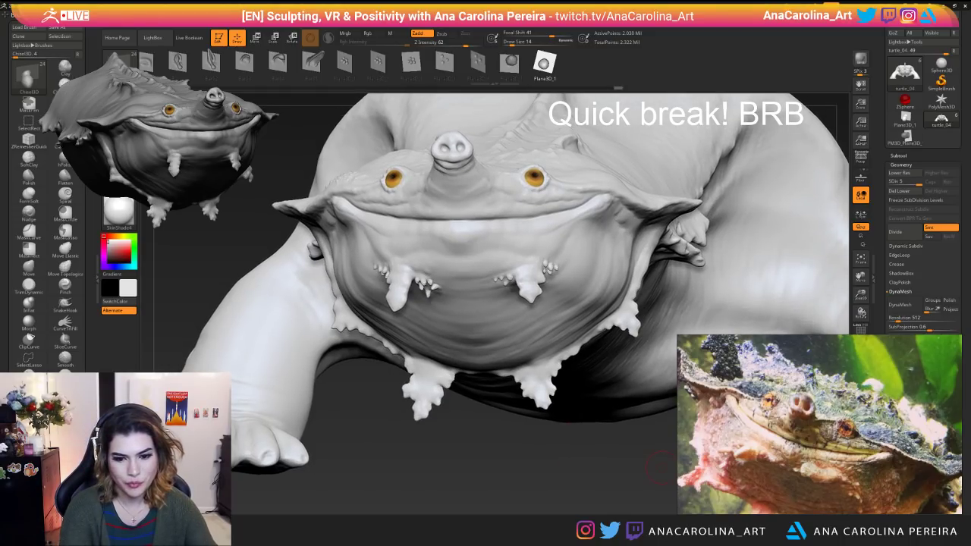
Stamp a trail of spaced, larger knobs from the second barbel's outer side down across the lower jaw.
{"action": "left_click_drag", "start_coordinate": [442, 435], "coordinate": [419, 448]}
{"action": "scroll", "coordinate": [572, 266], "scroll_direction": "up", "scroll_amount": 3}
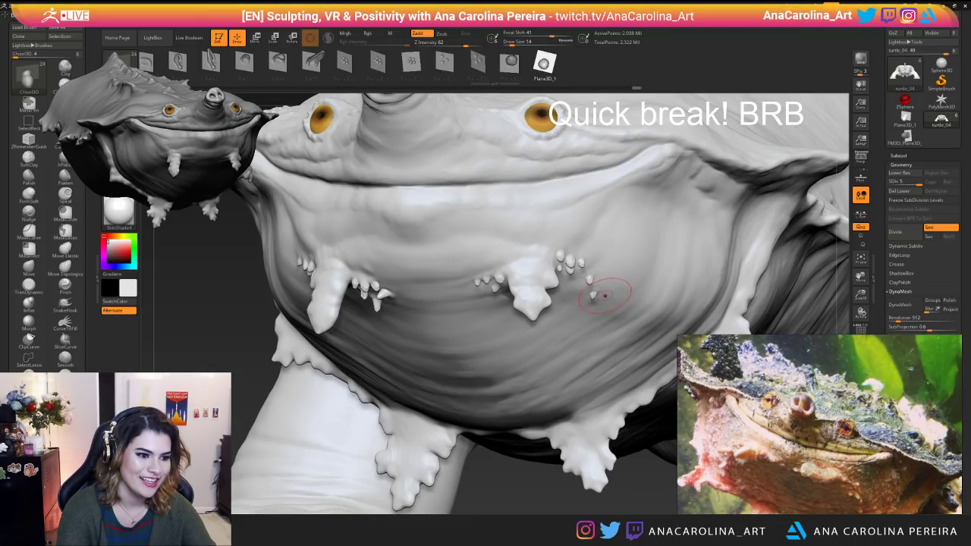
{"action": "left_click_drag", "start_coordinate": [596, 298], "coordinate": [601, 303]}
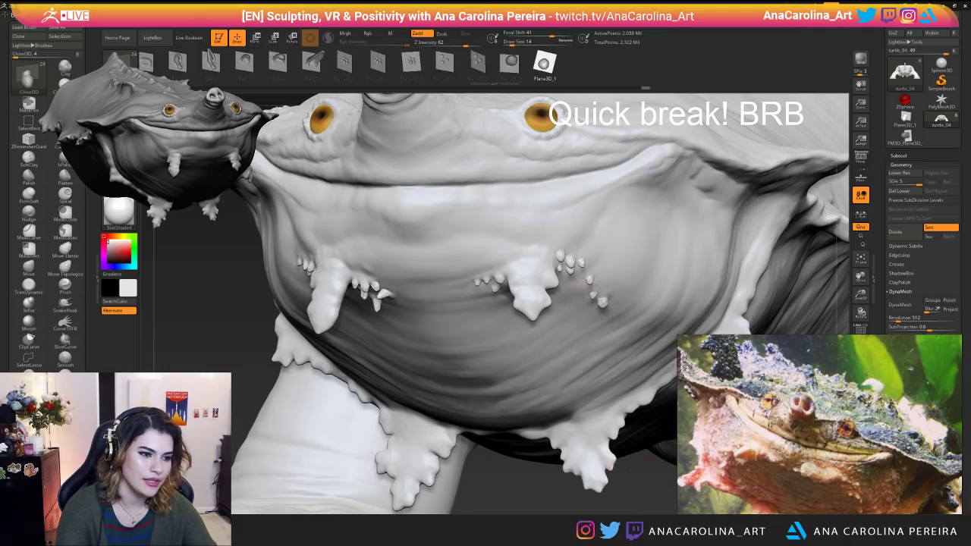
{"action": "scroll", "coordinate": [596, 301], "scroll_direction": "down", "scroll_amount": 5}
{"action": "mouse_move", "coordinate": [644, 427]}
{"action": "left_mouse_down"}
{"action": "mouse_move", "coordinate": [631, 455]}
{"action": "mouse_move", "coordinate": [597, 362]}
{"action": "mouse_move", "coordinate": [605, 440]}
{"action": "mouse_move", "coordinate": [526, 250]}
{"action": "left_mouse_up"}
{"action": "left_click", "coordinate": [560, 261]}
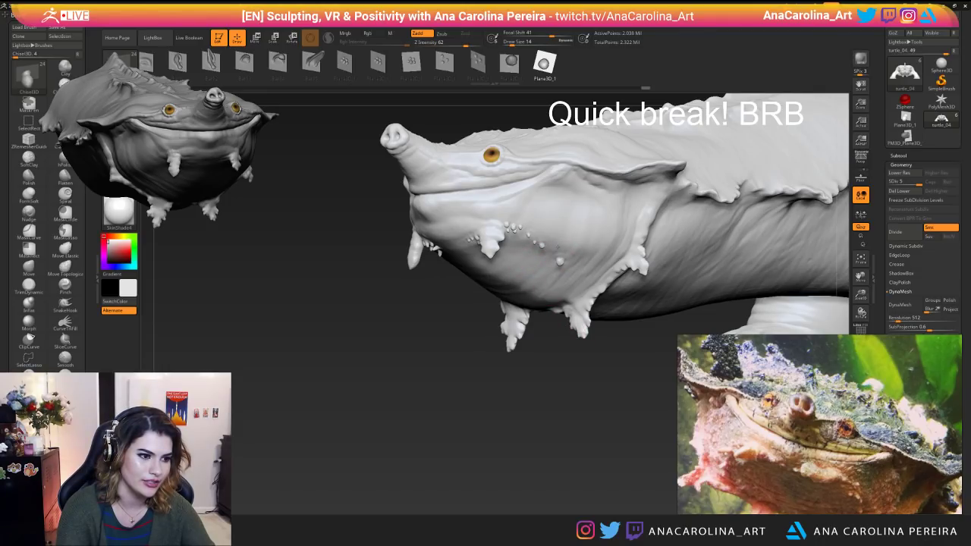
{"action": "mouse_move", "coordinate": [561, 262]}
{"action": "right_mouse_down"}
{"action": "mouse_move", "coordinate": [576, 266]}
{"action": "mouse_move", "coordinate": [559, 262]}
{"action": "right_mouse_up"}
{"action": "left_click", "coordinate": [552, 267]}
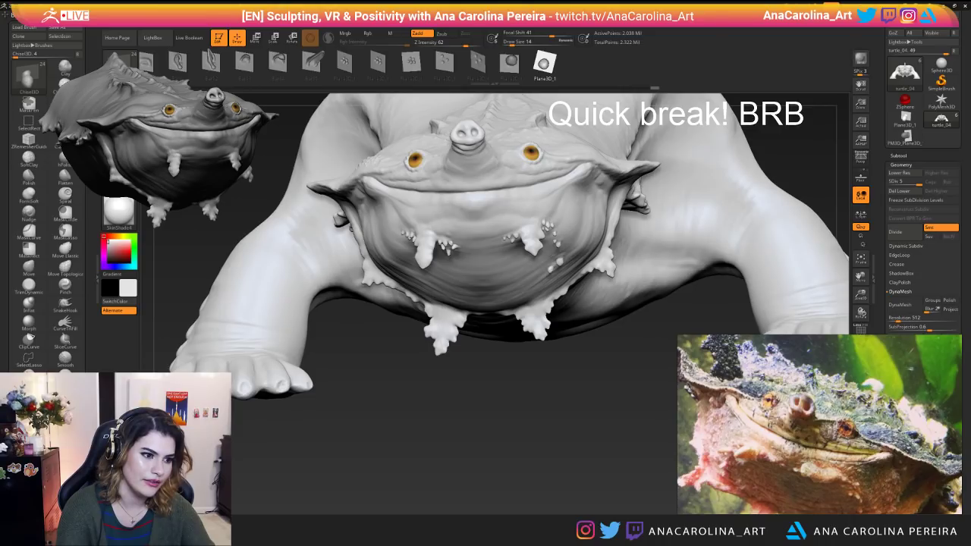
Stamp a row of knobs between the two barbels and a second trail running back along the jaw from the first barbel.
{"action": "mouse_move", "coordinate": [586, 342]}
{"action": "right_mouse_down"}
{"action": "mouse_move", "coordinate": [593, 349]}
{"action": "mouse_move", "coordinate": [588, 333]}
{"action": "right_mouse_up"}
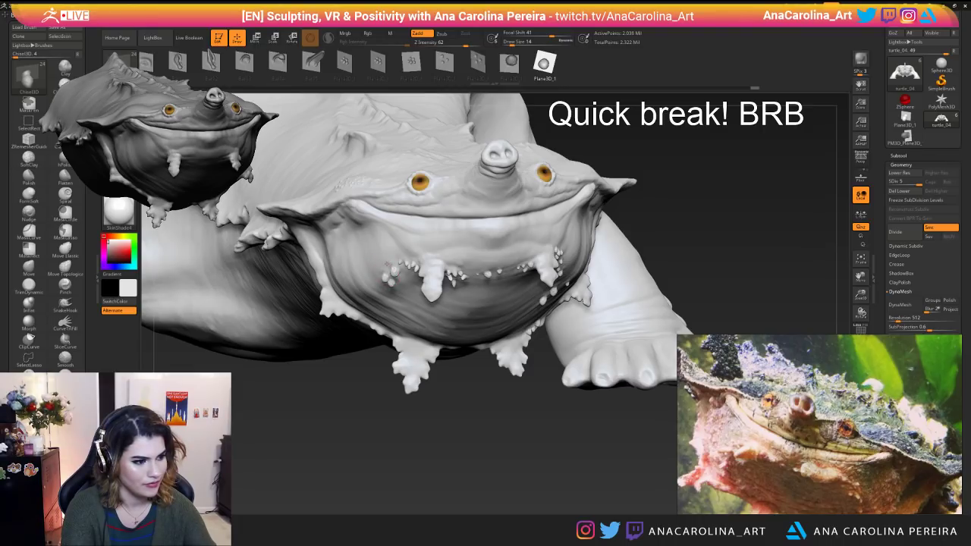
{"action": "left_click_drag", "start_coordinate": [385, 392], "coordinate": [471, 410]}
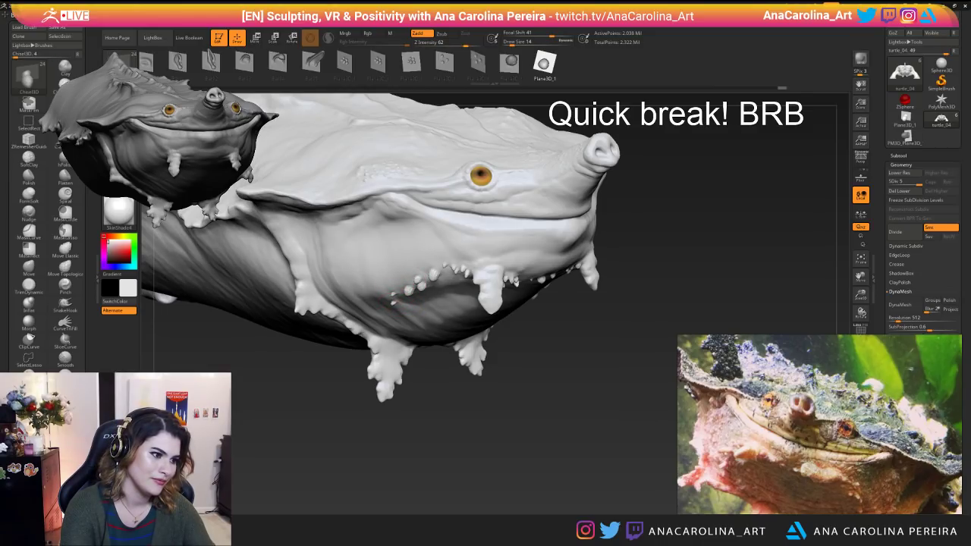
{"action": "right_click_drag", "start_coordinate": [389, 294], "coordinate": [424, 380], "text": "ctrl"}
{"action": "left_click_drag", "start_coordinate": [531, 395], "coordinate": [466, 396]}
{"action": "right_click_drag", "start_coordinate": [467, 396], "coordinate": [461, 338], "text": "ctrl"}
{"action": "left_click_drag", "start_coordinate": [371, 336], "coordinate": [453, 336]}
{"action": "right_click_drag", "start_coordinate": [452, 336], "coordinate": [456, 457], "text": "ctrl"}
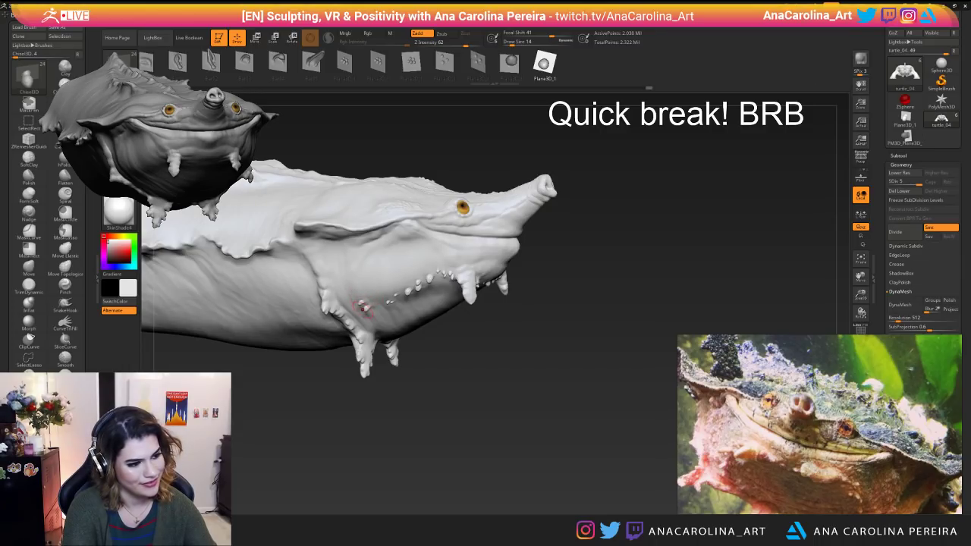
{"action": "mouse_move", "coordinate": [369, 317]}
{"action": "right_mouse_down"}
{"action": "mouse_move", "coordinate": [379, 412]}
{"action": "mouse_move", "coordinate": [387, 405]}
{"action": "mouse_move", "coordinate": [386, 414]}
{"action": "mouse_move", "coordinate": [414, 420]}
{"action": "right_mouse_up"}
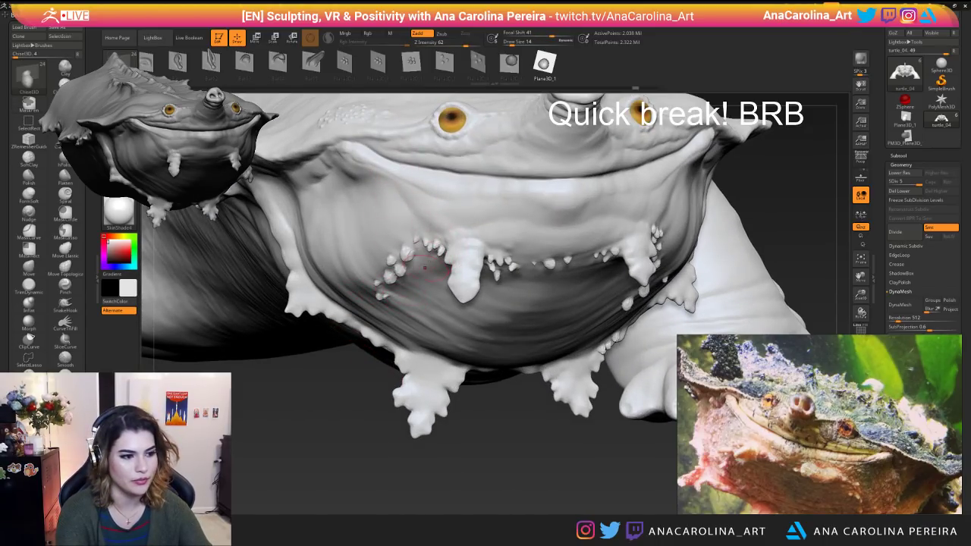
Extend the second barbel's knob trail down the jaw to the base of the lower skin flap.
{"action": "right_click_drag", "start_coordinate": [513, 450], "coordinate": [494, 438], "text": "ctrl"}
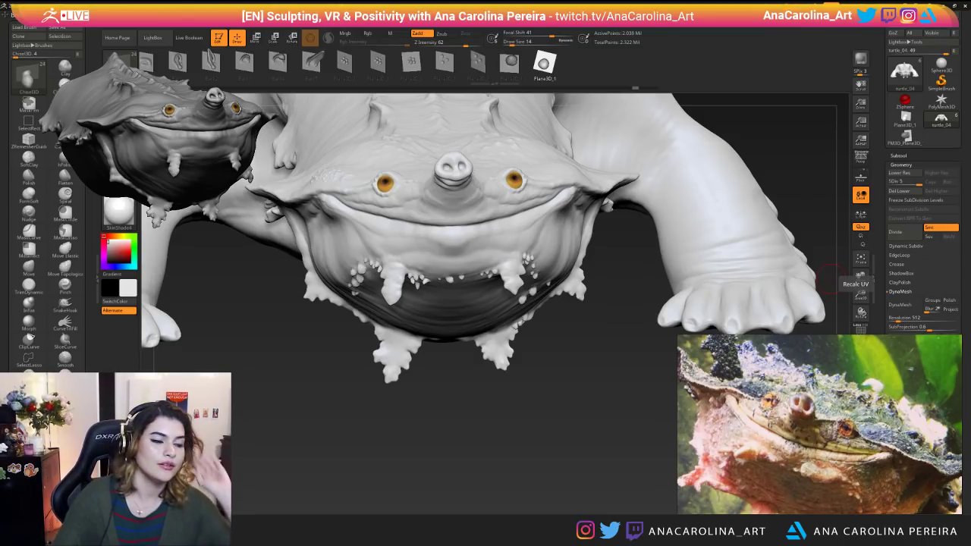
{"action": "left_click_drag", "start_coordinate": [457, 412], "coordinate": [495, 463]}
{"action": "left_click", "coordinate": [558, 280]}
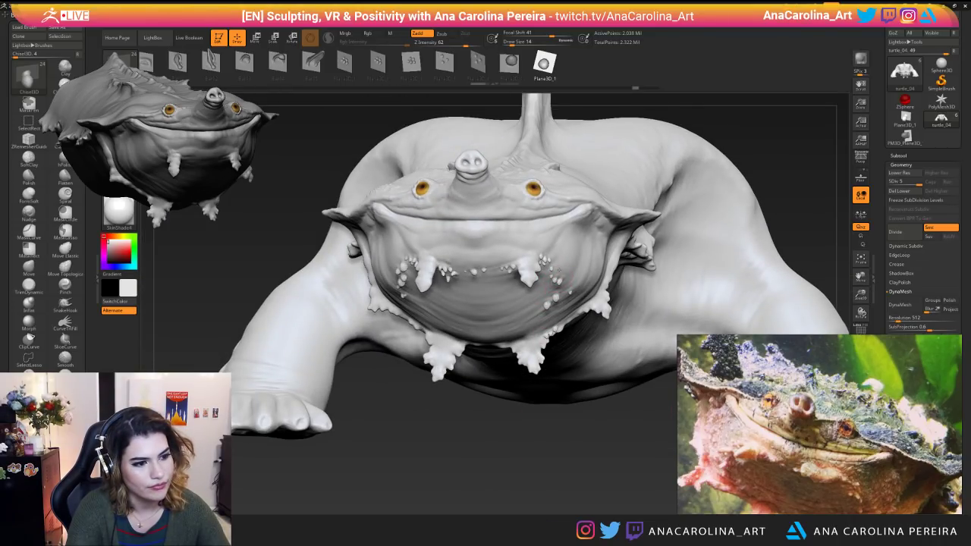
{"action": "right_click_drag", "start_coordinate": [563, 292], "coordinate": [577, 446]}
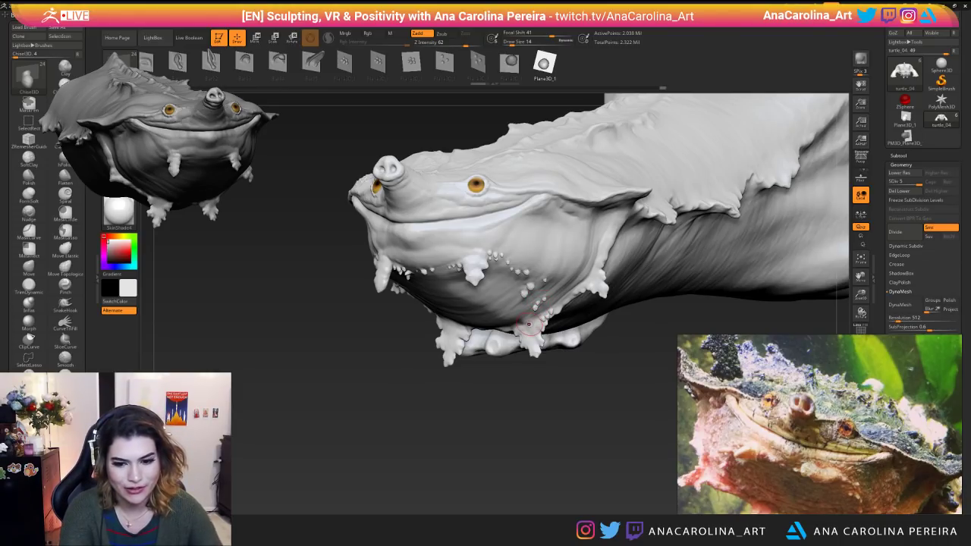
{"action": "mouse_move", "coordinate": [461, 405]}
{"action": "left_mouse_down"}
{"action": "mouse_move", "coordinate": [507, 416]}
{"action": "mouse_move", "coordinate": [563, 314]}
{"action": "left_mouse_up"}
{"action": "left_click_drag", "start_coordinate": [564, 351], "coordinate": [525, 328]}
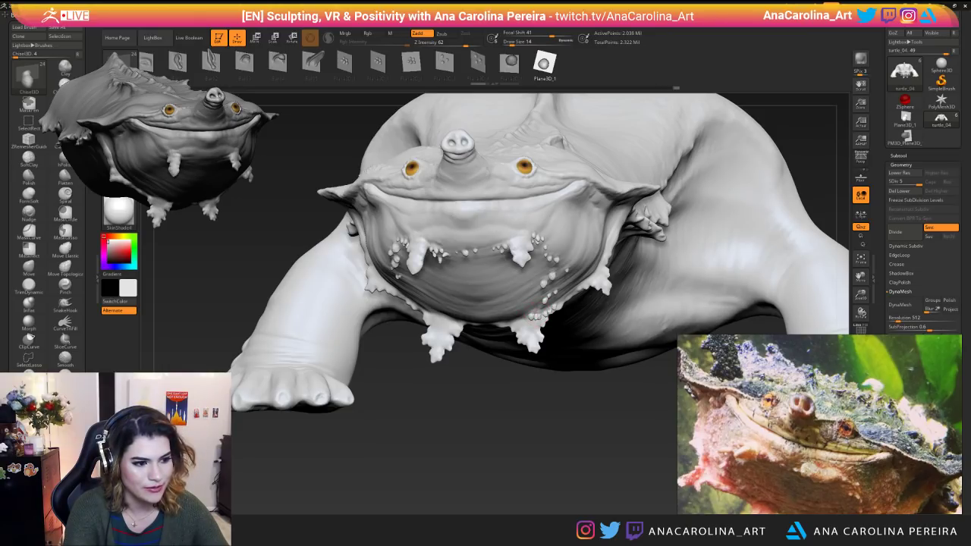
{"action": "key", "text": "f"}
{"action": "left_click_drag", "start_coordinate": [565, 392], "coordinate": [610, 436]}
{"action": "key", "text": "f"}
{"action": "key", "text": "f"}
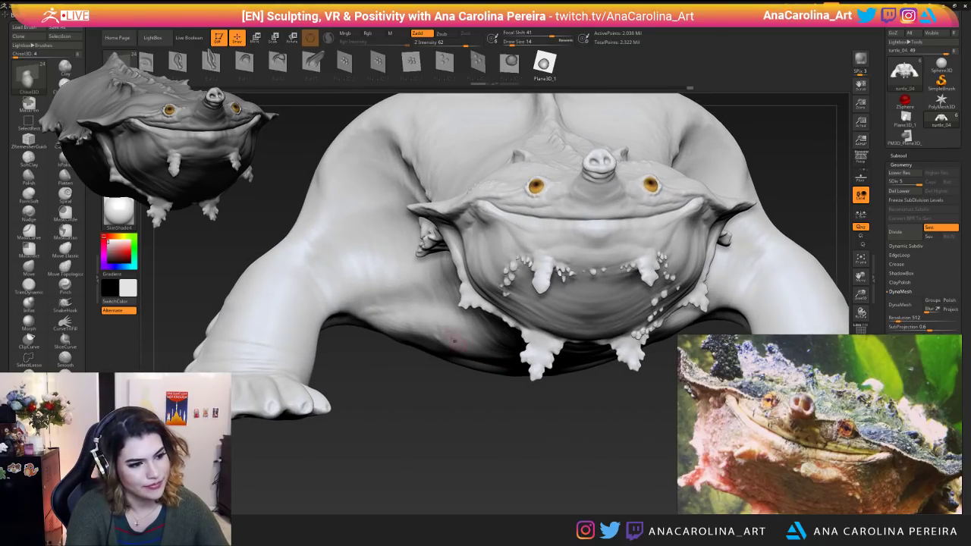
Set the Z intensity to 41, stamp the first knobs beneath the head flap behind the mouth corner, and lightly smooth them.
{"action": "right_click_drag", "start_coordinate": [537, 371], "coordinate": [552, 386]}
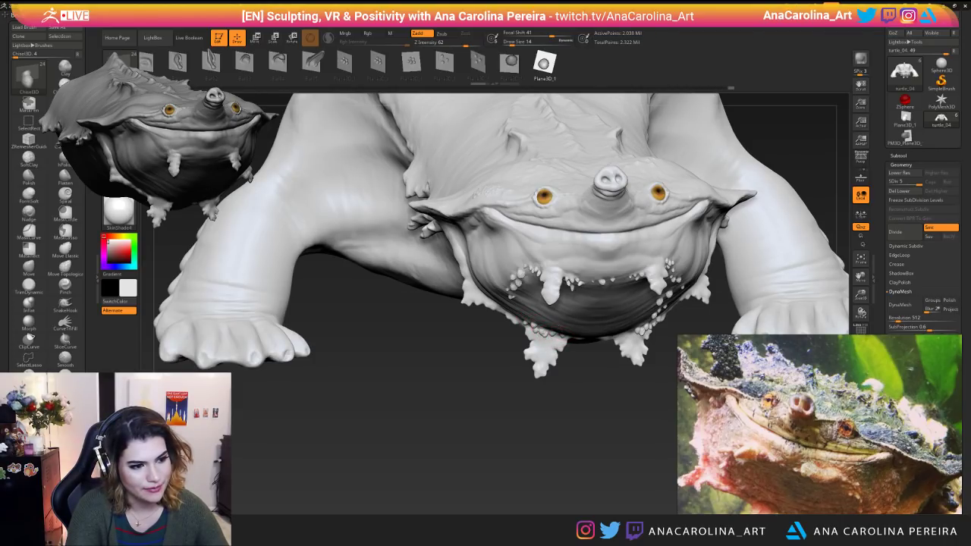
{"action": "left_click_drag", "start_coordinate": [562, 350], "coordinate": [578, 371]}
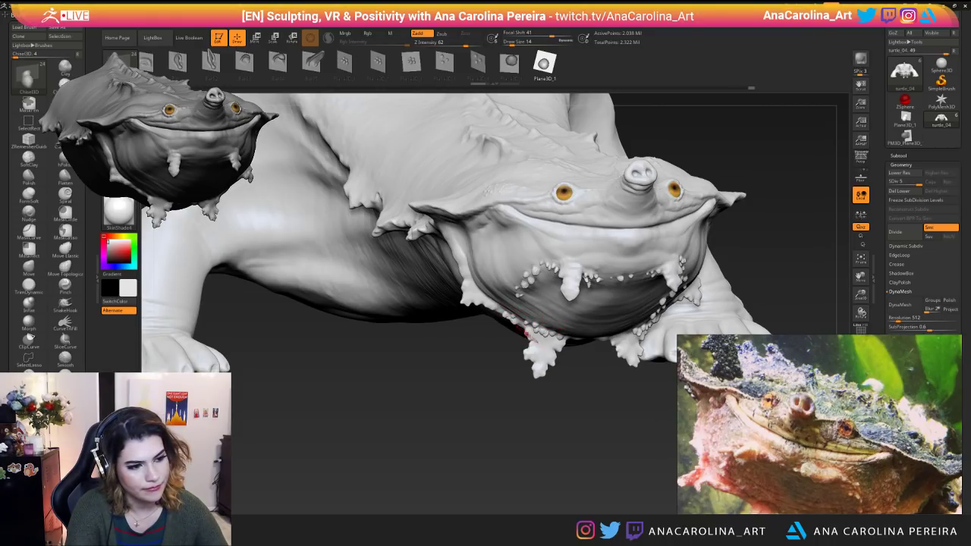
{"action": "mouse_move", "coordinate": [507, 440]}
{"action": "left_mouse_down"}
{"action": "mouse_move", "coordinate": [513, 418]}
{"action": "mouse_move", "coordinate": [526, 429]}
{"action": "mouse_move", "coordinate": [533, 408]}
{"action": "mouse_move", "coordinate": [558, 404]}
{"action": "mouse_move", "coordinate": [563, 449]}
{"action": "mouse_move", "coordinate": [545, 429]}
{"action": "mouse_move", "coordinate": [533, 432]}
{"action": "left_mouse_up"}
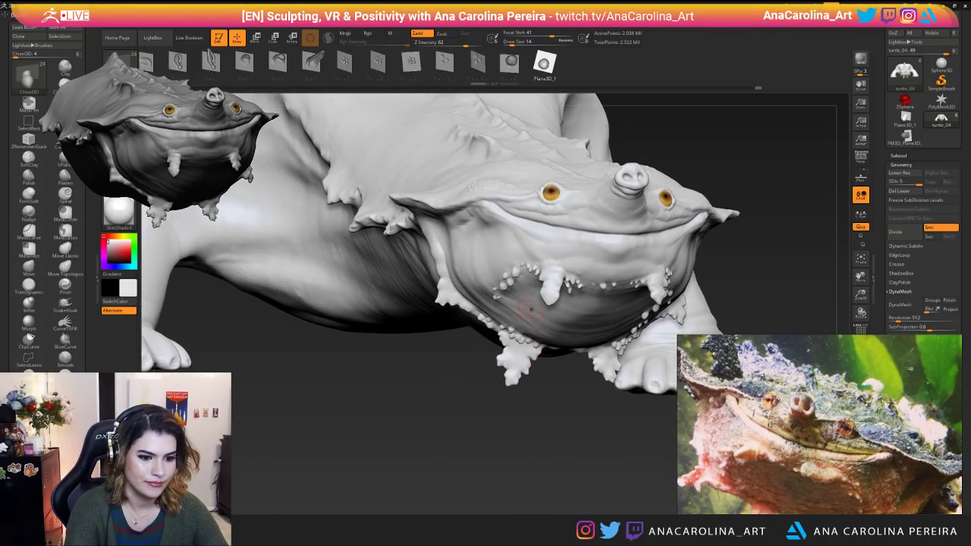
{"action": "left_click_drag", "start_coordinate": [554, 379], "coordinate": [552, 399], "text": "alt"}
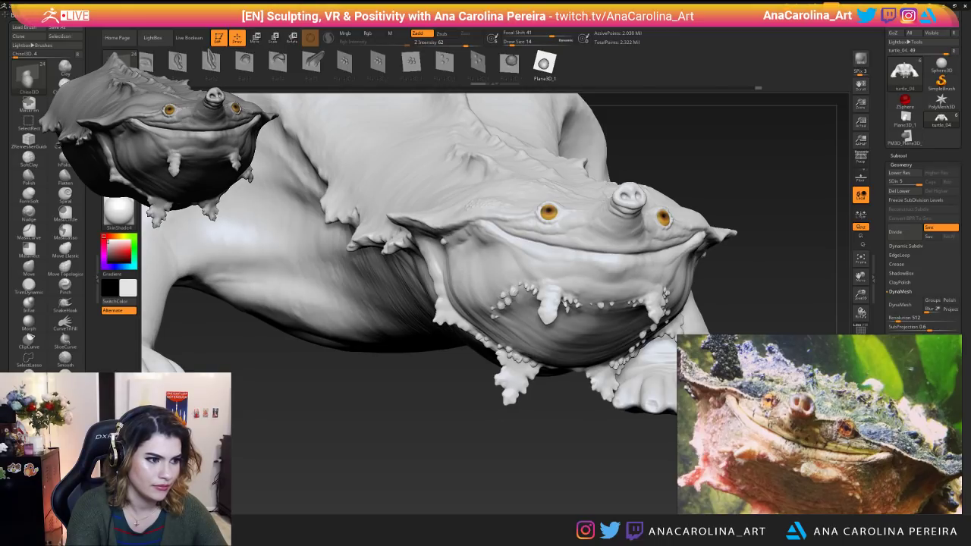
{"action": "key", "text": "ctrl+z"}
{"action": "key", "text": "space"}
{"action": "left_click_drag", "start_coordinate": [503, 270], "coordinate": [496, 270]}
{"action": "left_click_drag", "start_coordinate": [446, 238], "coordinate": [451, 238]}
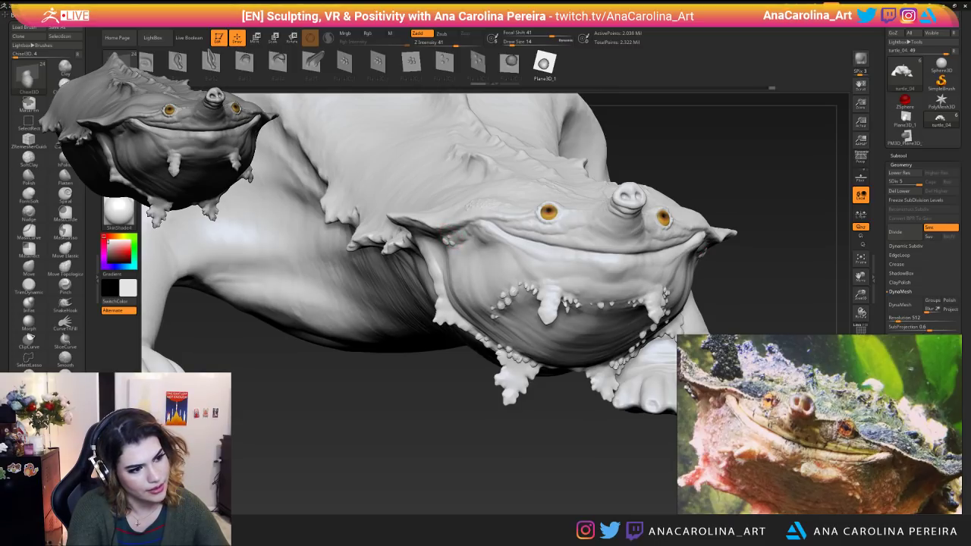
{"action": "key", "text": "shift"}
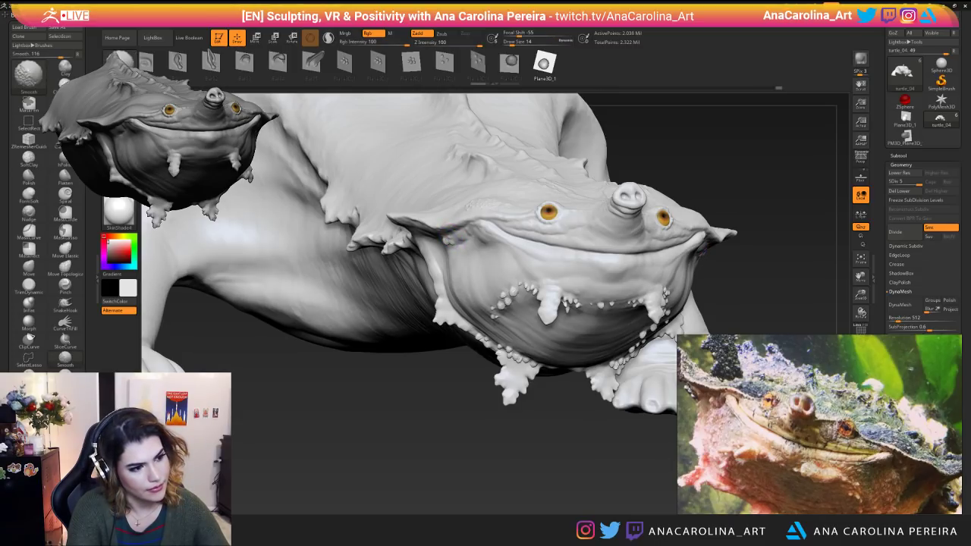
{"action": "left_click_drag", "start_coordinate": [455, 237], "coordinate": [459, 232], "text": "shift"}
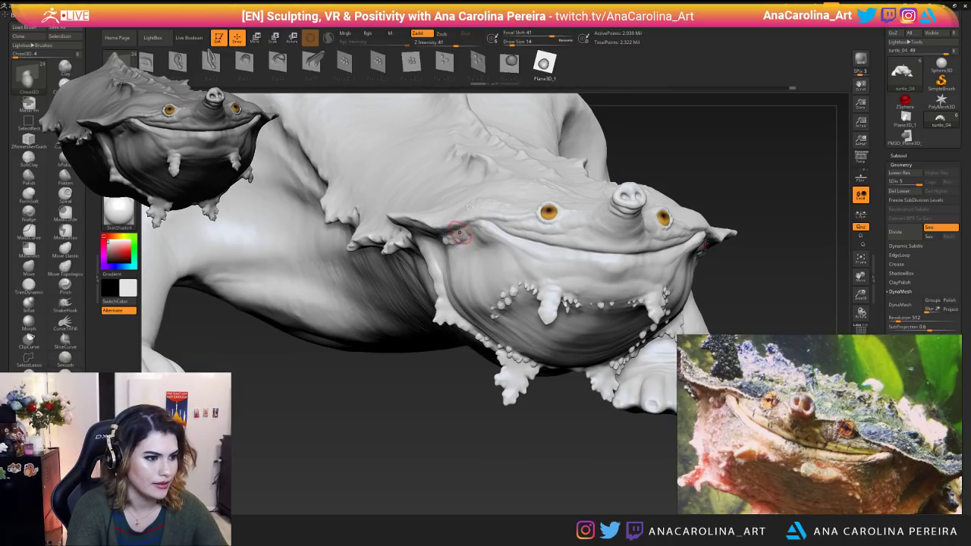
Extend the knob cluster beneath the head flap forward to the corner of the mouth.
{"action": "key", "text": "f"}
{"action": "mouse_move", "coordinate": [464, 333]}
{"action": "left_mouse_down"}
{"action": "mouse_move", "coordinate": [470, 347]}
{"action": "mouse_move", "coordinate": [512, 358]}
{"action": "mouse_move", "coordinate": [531, 407]}
{"action": "mouse_move", "coordinate": [551, 401]}
{"action": "mouse_move", "coordinate": [528, 383]}
{"action": "left_mouse_up"}
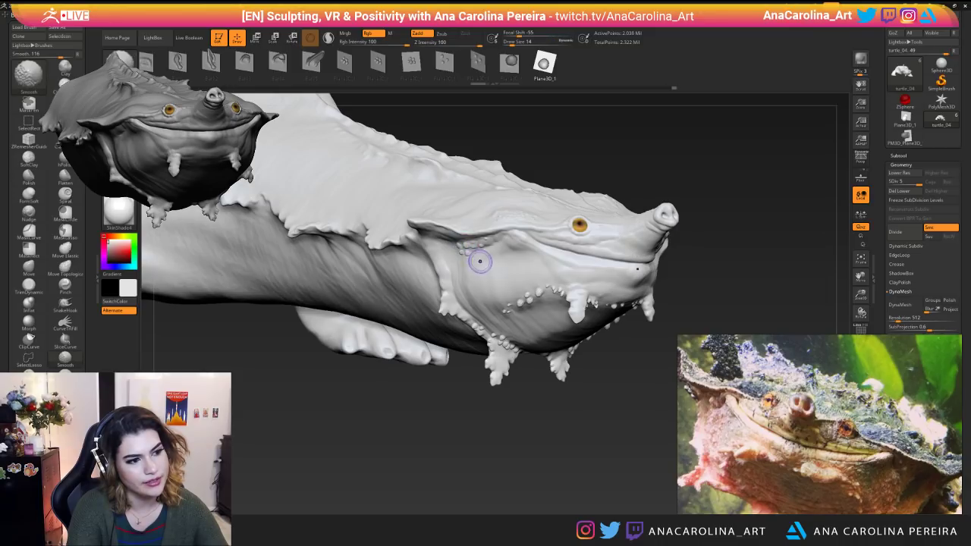
{"action": "key", "text": "f"}
{"action": "left_click_drag", "start_coordinate": [481, 260], "coordinate": [465, 227]}
{"action": "left_click_drag", "start_coordinate": [516, 368], "coordinate": [431, 421]}
{"action": "left_click_drag", "start_coordinate": [430, 421], "coordinate": [481, 482]}
Set the draw size to 5 and stamp fine knobs in a row from behind the eye back toward the mouth corner.
{"action": "left_click_drag", "start_coordinate": [693, 150], "coordinate": [694, 155]}
{"action": "key", "text": "space"}
{"action": "left_click_drag", "start_coordinate": [413, 372], "coordinate": [412, 433], "text": "alt"}
{"action": "key", "text": "space"}
{"action": "left_click_drag", "start_coordinate": [681, 192], "coordinate": [675, 192]}
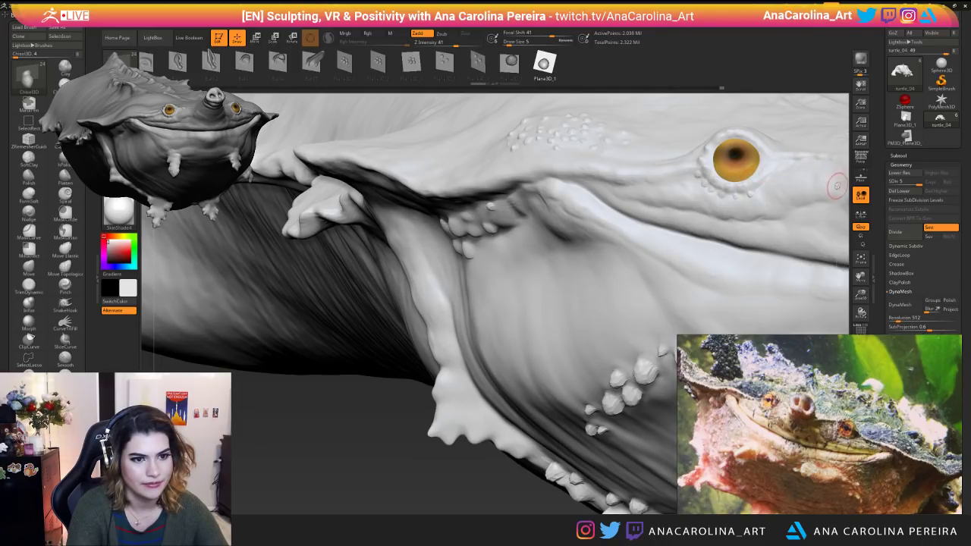
{"action": "mouse_move", "coordinate": [843, 209]}
{"action": "left_mouse_down", "text": "alt"}
{"action": "mouse_move", "coordinate": [840, 144]}
{"action": "mouse_move", "coordinate": [692, 178]}
{"action": "left_mouse_up", "text": "alt"}
{"action": "mouse_move", "coordinate": [463, 343]}
{"action": "left_mouse_down", "text": "alt"}
{"action": "mouse_move", "coordinate": [462, 387]}
{"action": "mouse_move", "coordinate": [436, 346]}
{"action": "left_mouse_up", "text": "alt"}
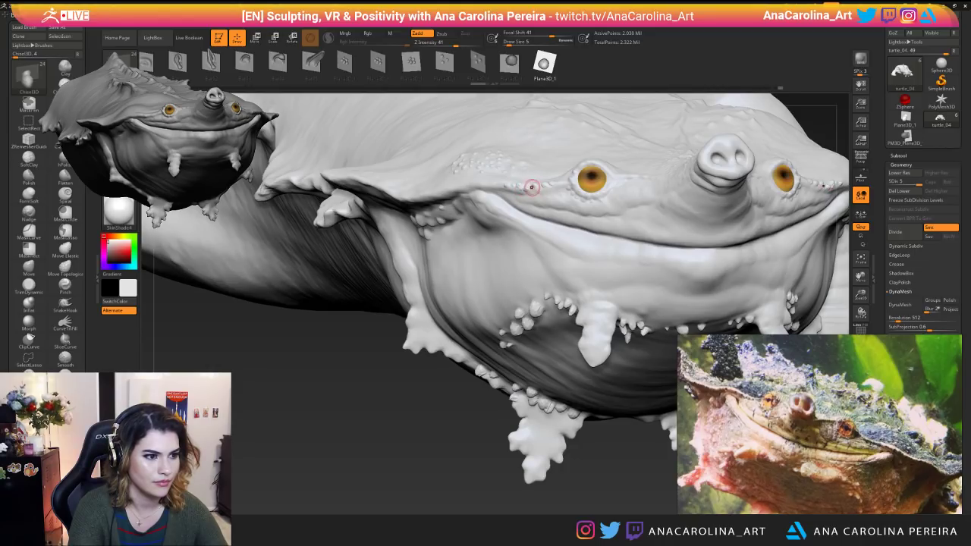
{"action": "left_click_drag", "start_coordinate": [437, 436], "coordinate": [455, 462], "text": "alt"}
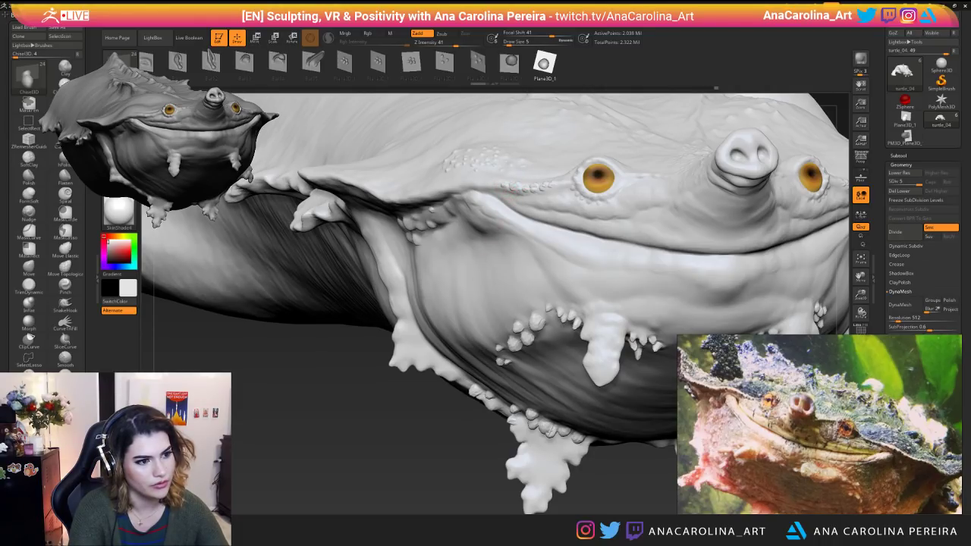
Smooth the row of fine knobs behind the eye into the surrounding skin.
{"action": "key", "text": "f"}
{"action": "scroll", "coordinate": [528, 191], "scroll_direction": "up", "scroll_amount": 3}
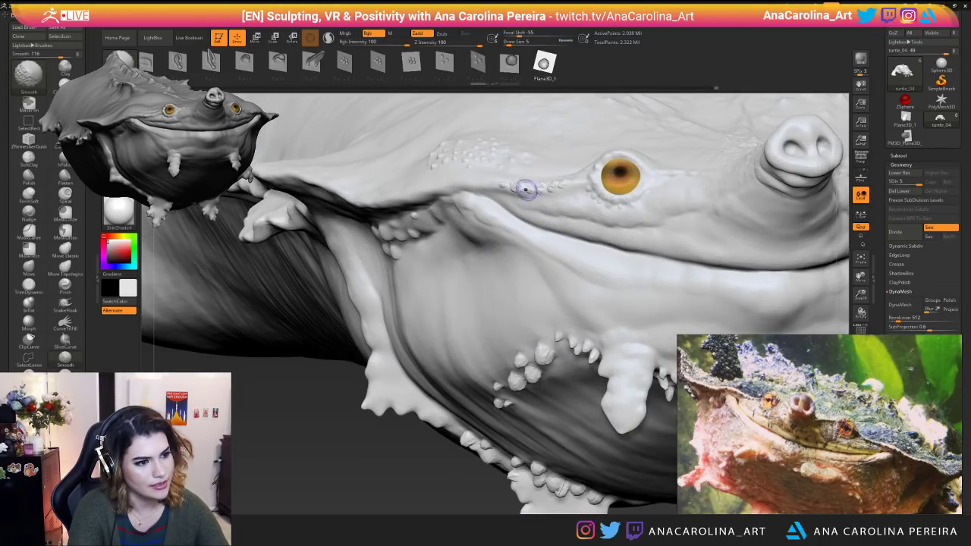
{"action": "key", "text": "shift"}
{"action": "mouse_move", "coordinate": [325, 433]}
{"action": "left_mouse_down"}
{"action": "mouse_move", "coordinate": [385, 379]}
{"action": "mouse_move", "coordinate": [424, 212]}
{"action": "left_mouse_up"}
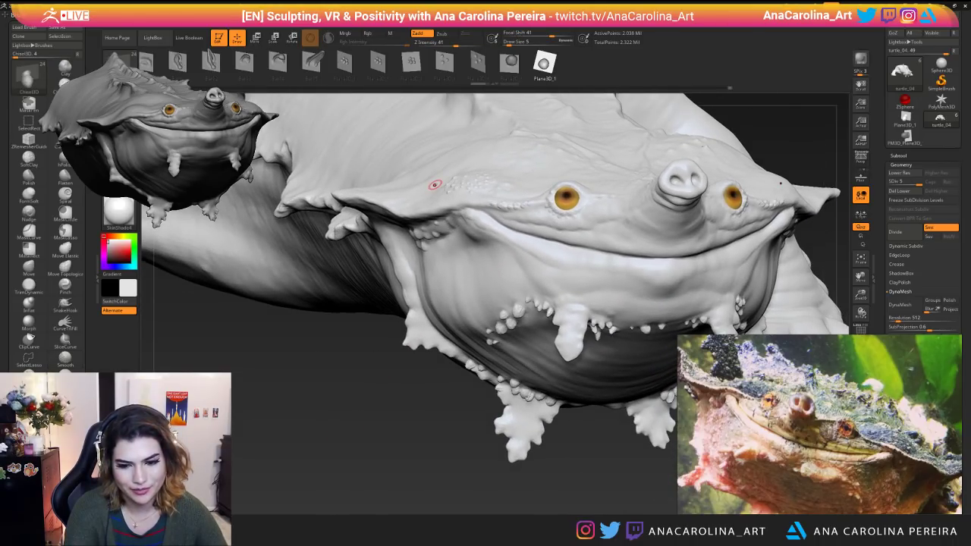
Set the draw size to 9 and the Z intensity to 29, and try stamping knobs low on the rear cheek.
{"action": "mouse_move", "coordinate": [437, 446]}
{"action": "left_mouse_down"}
{"action": "mouse_move", "coordinate": [418, 417]}
{"action": "mouse_move", "coordinate": [383, 434]}
{"action": "mouse_move", "coordinate": [402, 341]}
{"action": "mouse_move", "coordinate": [427, 298]}
{"action": "left_mouse_up"}
{"action": "key", "text": "space"}
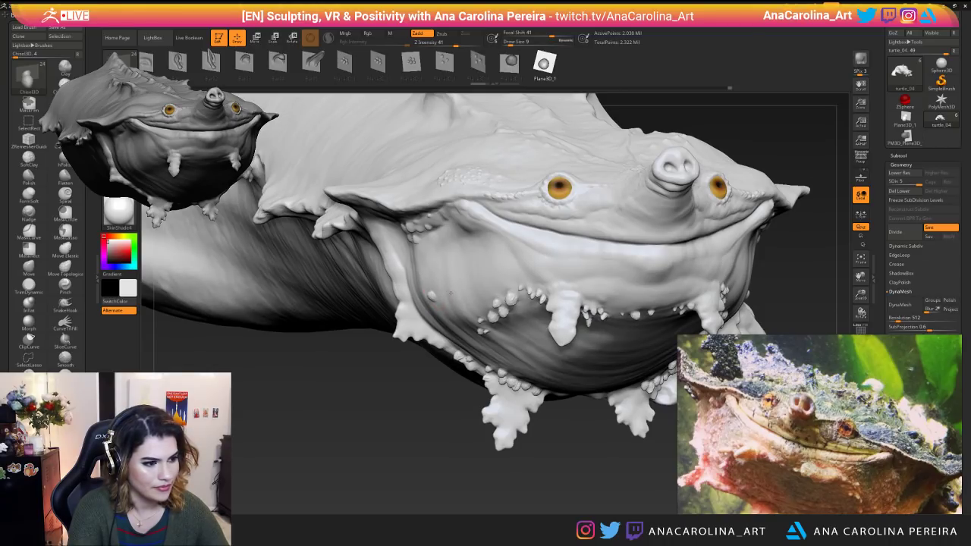
{"action": "key", "text": "space"}
{"action": "left_click_drag", "start_coordinate": [489, 324], "coordinate": [480, 324]}
{"action": "left_click_drag", "start_coordinate": [421, 344], "coordinate": [432, 392]}
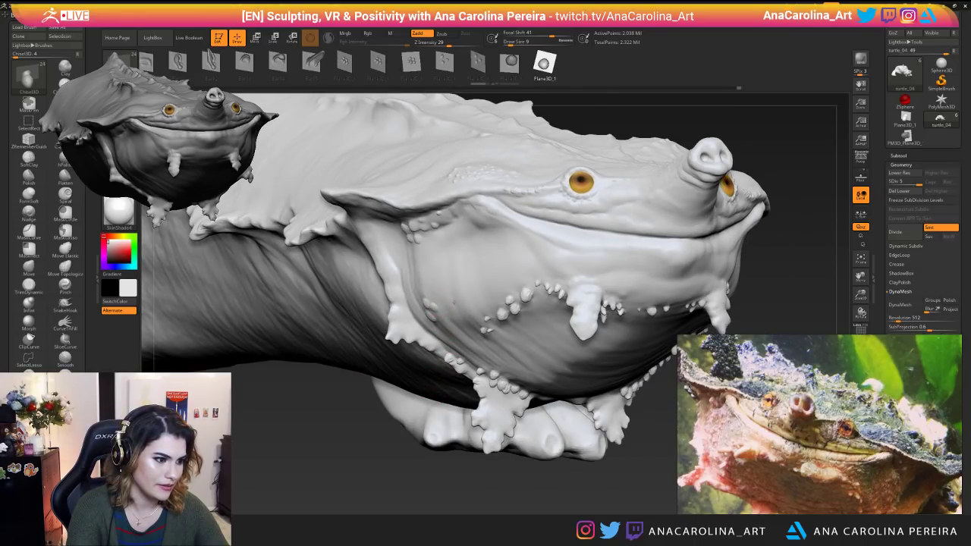
Open the turtle's sculpt layer list.
{"action": "key", "text": "ctrl"}
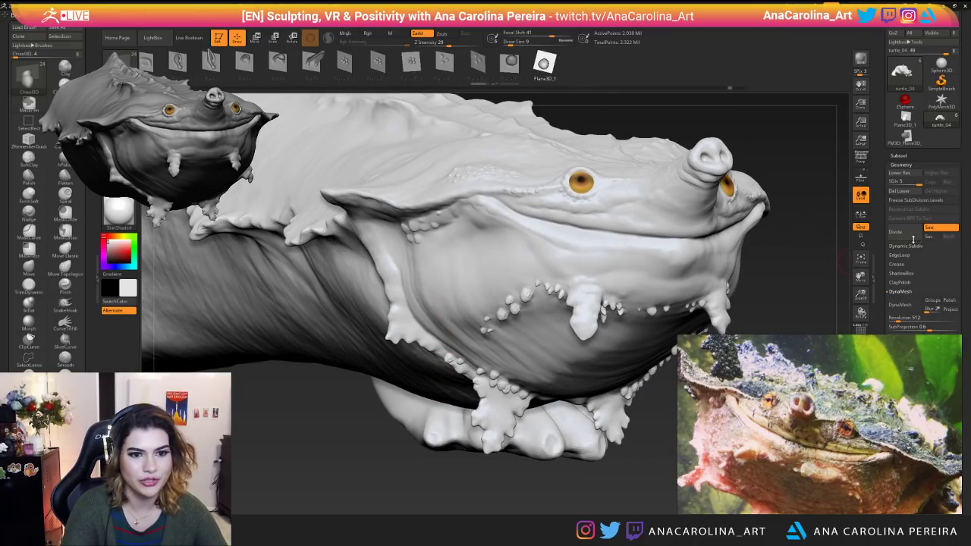
{"action": "scroll", "coordinate": [907, 228], "scroll_direction": "up", "scroll_amount": 1}
{"action": "scroll", "coordinate": [907, 188], "scroll_direction": "down", "scroll_amount": 10}
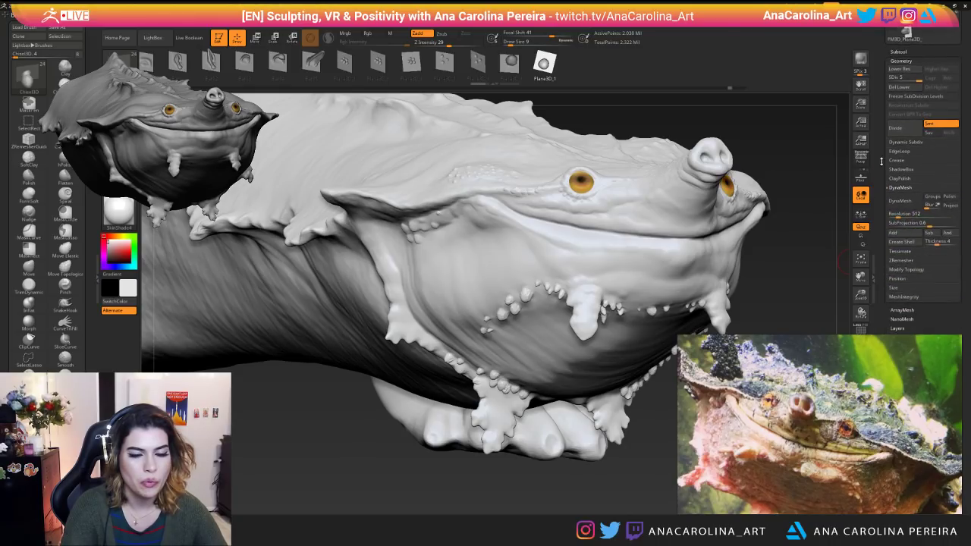
{"action": "scroll", "coordinate": [883, 243], "scroll_direction": "up", "scroll_amount": 3}
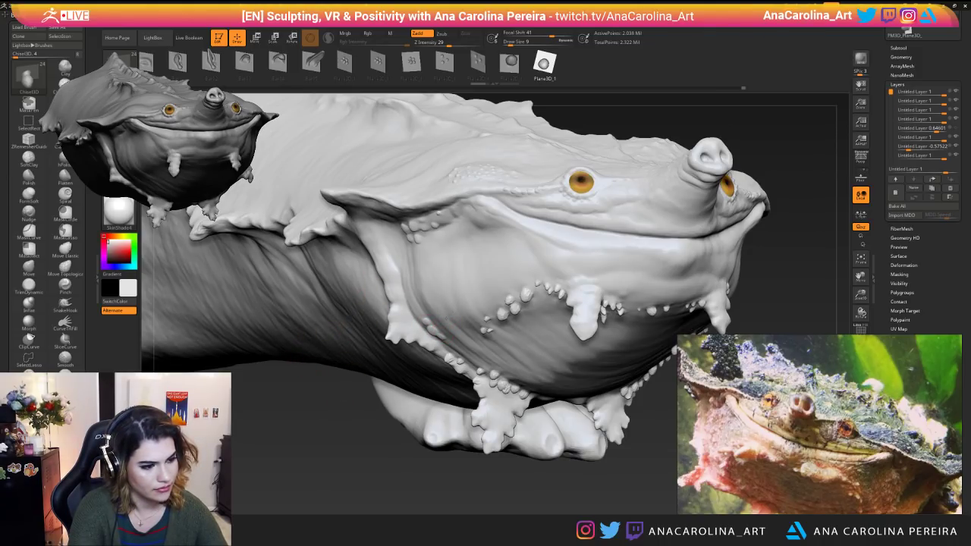
Undo the last stroke, set the focal shift to 73, and stamp a column of knobs down the rear cheek beside the skin fold.
{"action": "key", "text": "ctrl+z"}
{"action": "key", "text": "space"}
{"action": "left_click_drag", "start_coordinate": [487, 331], "coordinate": [500, 331]}
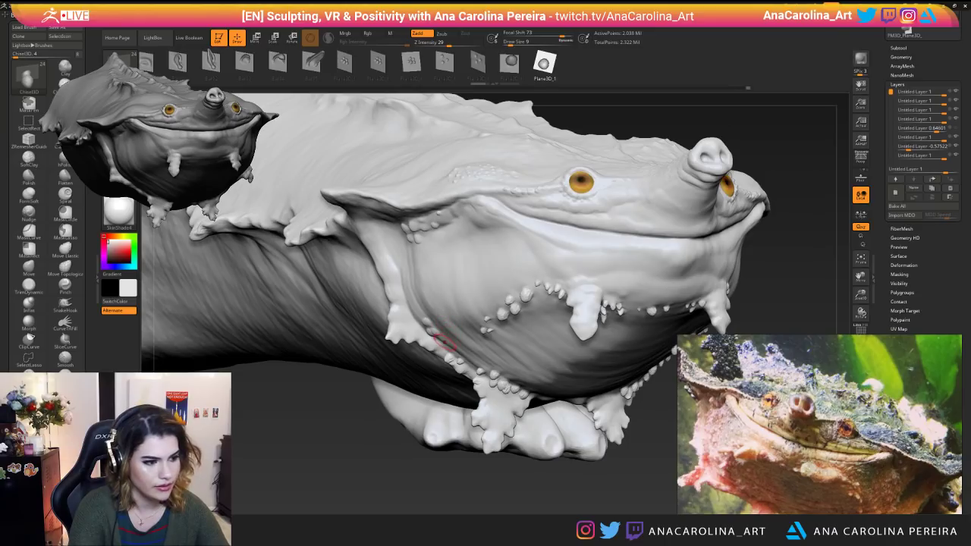
{"action": "right_click_drag", "start_coordinate": [444, 347], "coordinate": [447, 413], "text": "ctrl"}
{"action": "right_click_drag", "start_coordinate": [455, 318], "coordinate": [409, 304], "text": "ctrl"}
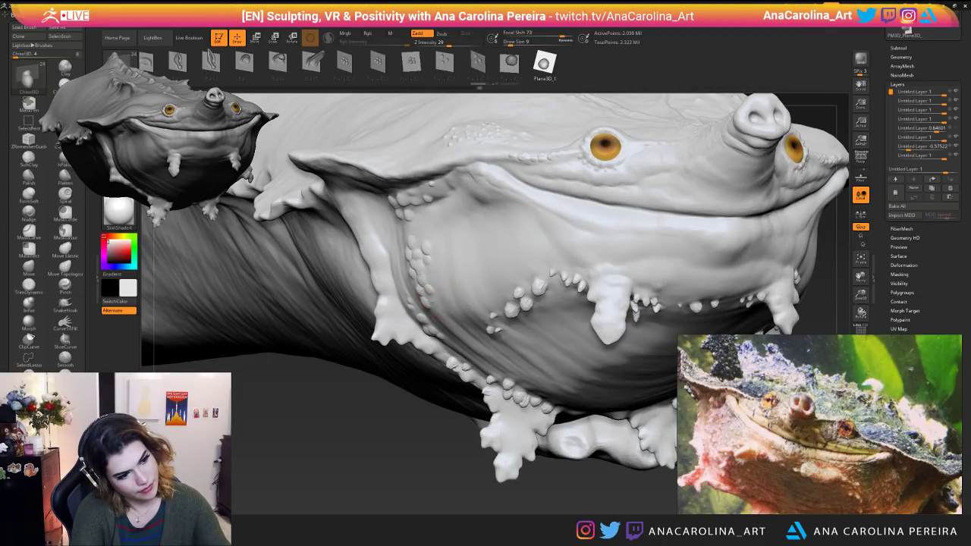
{"action": "right_click_drag", "start_coordinate": [425, 280], "coordinate": [426, 197], "text": "ctrl"}
{"action": "key", "text": "shift"}
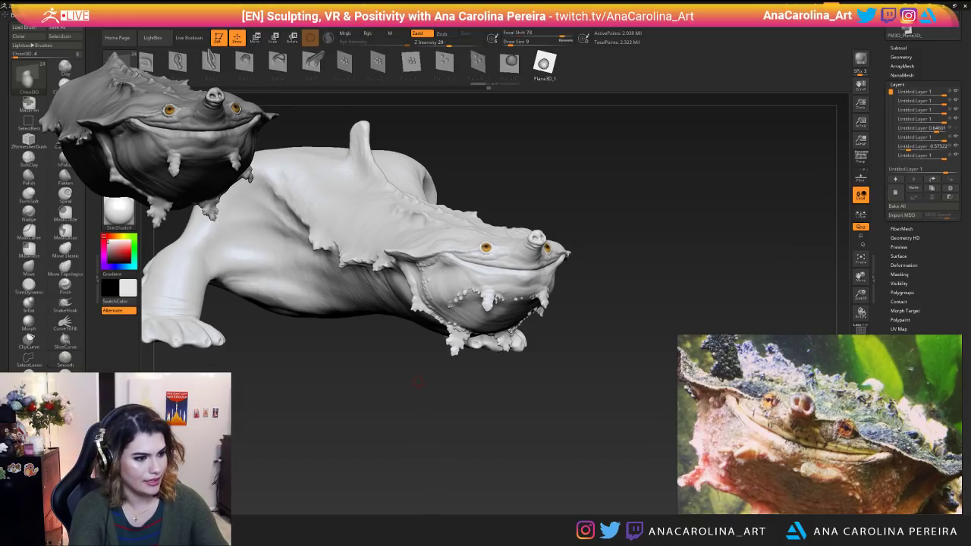
Widen the rear cheek's knob column and extend it up to the cluster beneath the head flap.
{"action": "right_click_drag", "start_coordinate": [437, 327], "coordinate": [438, 382], "text": "ctrl"}
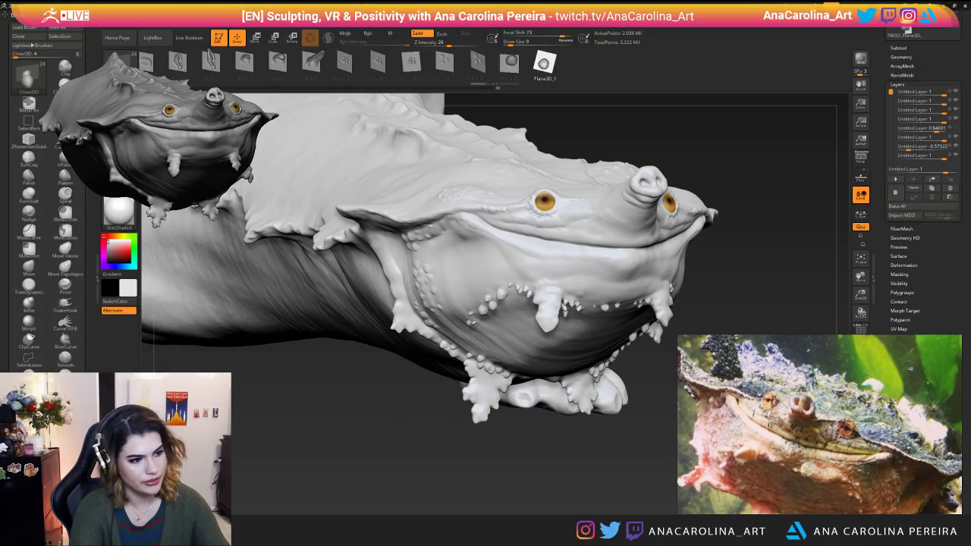
{"action": "key", "text": "f"}
{"action": "left_click_drag", "start_coordinate": [433, 400], "coordinate": [493, 457]}
{"action": "left_click_drag", "start_coordinate": [423, 368], "coordinate": [452, 241], "text": "alt"}
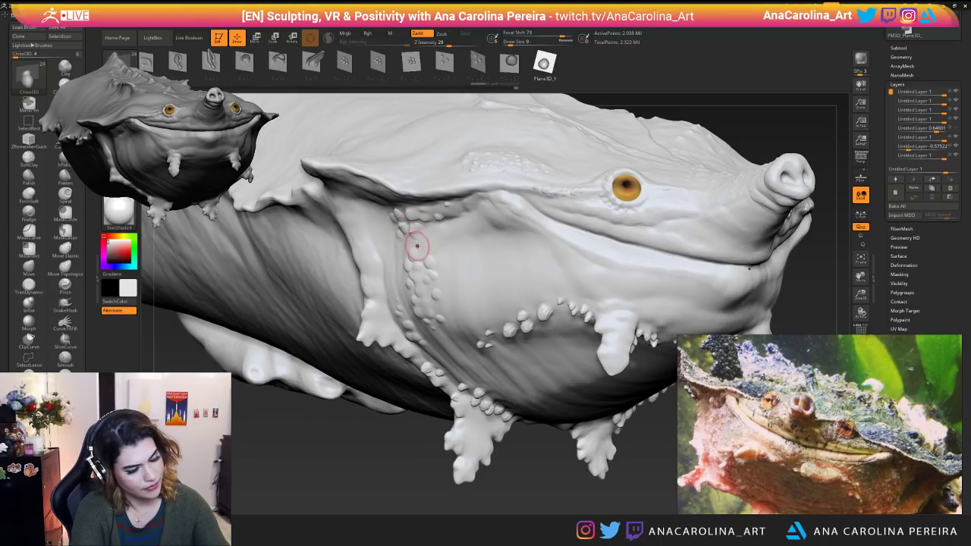
{"action": "key", "text": "shift"}
{"action": "mouse_move", "coordinate": [438, 235]}
{"action": "right_mouse_down"}
{"action": "mouse_move", "coordinate": [463, 265]}
{"action": "mouse_move", "coordinate": [462, 405]}
{"action": "mouse_move", "coordinate": [475, 403]}
{"action": "mouse_move", "coordinate": [419, 283]}
{"action": "right_mouse_up"}
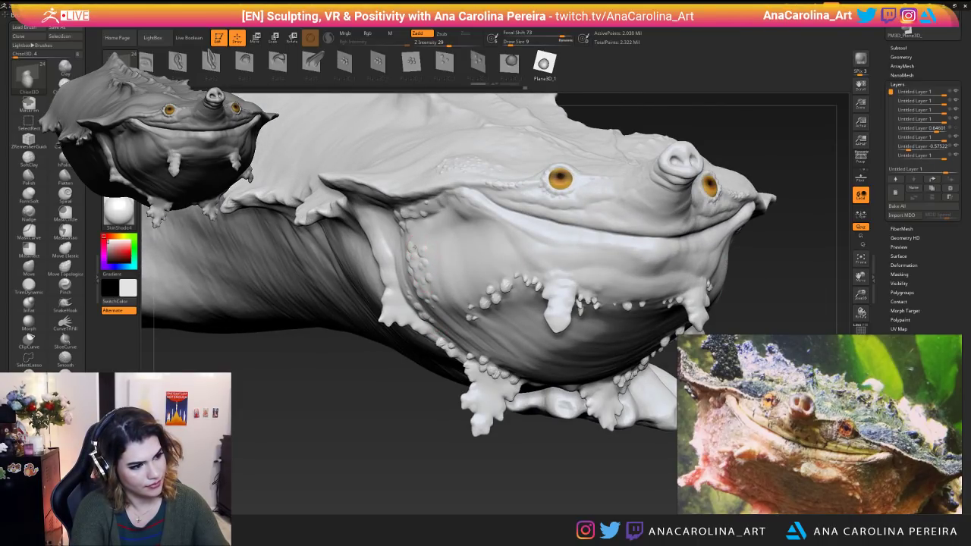
Smooth selected cheek knobs and extend the patch forward toward the chin's knob trail, working in side view.
{"action": "key", "text": "shift"}
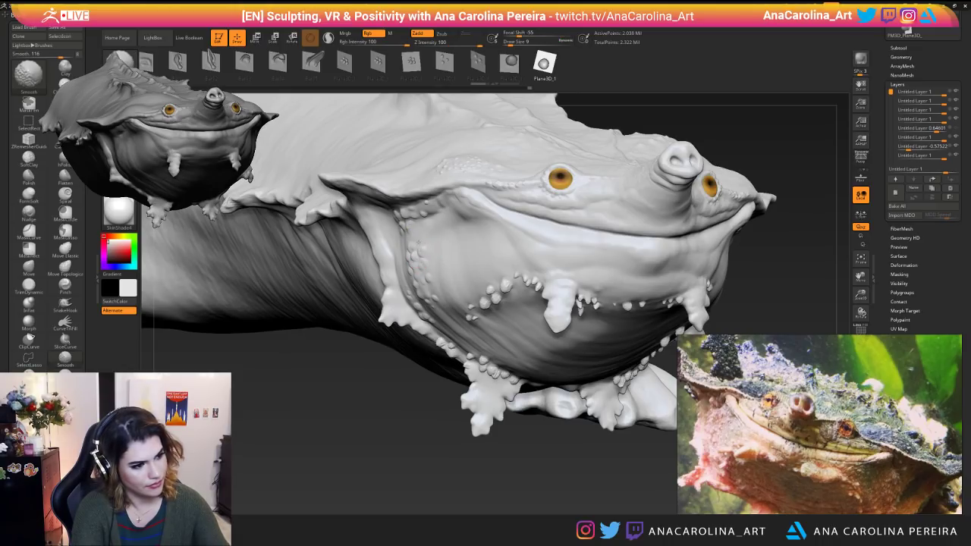
{"action": "mouse_move", "coordinate": [419, 283]}
{"action": "right_mouse_down"}
{"action": "mouse_move", "coordinate": [477, 357]}
{"action": "mouse_move", "coordinate": [444, 315]}
{"action": "right_mouse_up"}
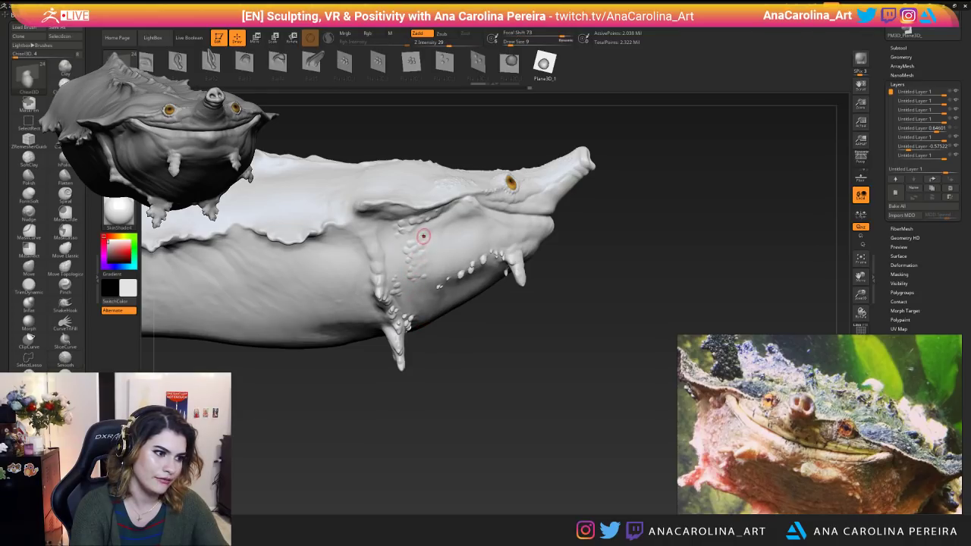
{"action": "key", "text": "shift"}
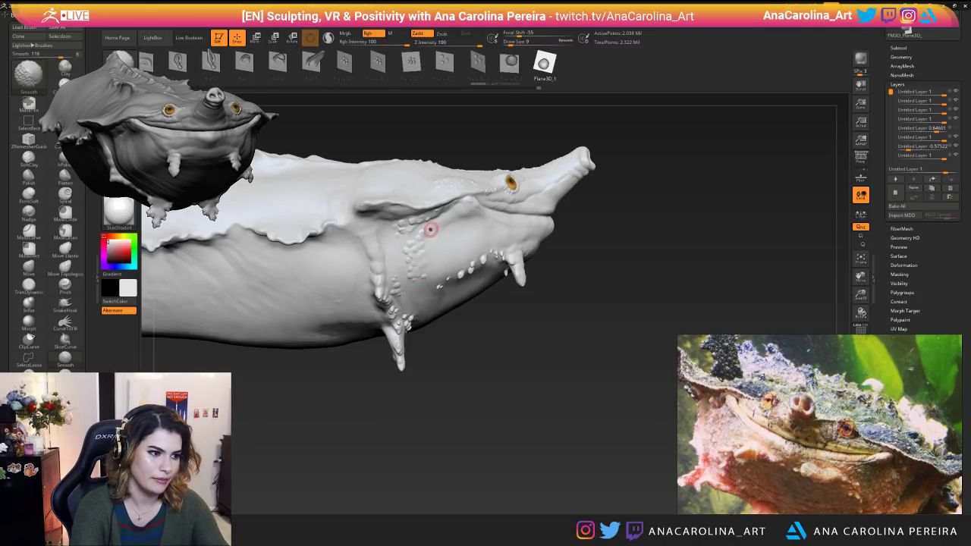
{"action": "key", "text": "shift"}
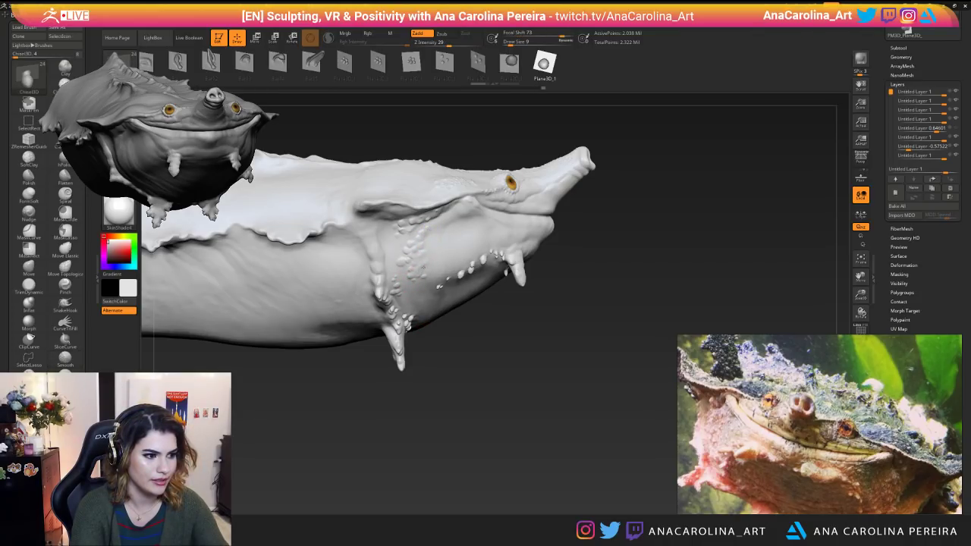
{"action": "key", "text": "shift"}
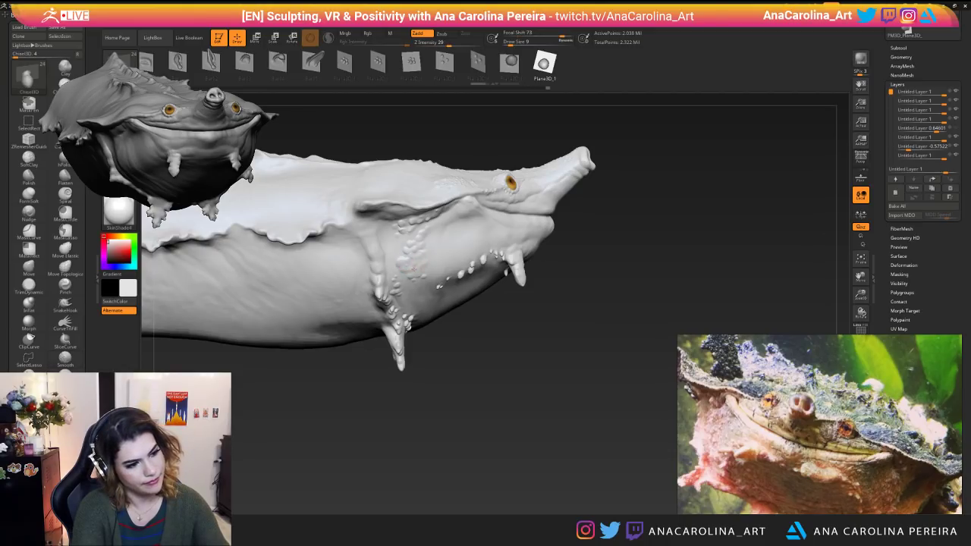
{"action": "left_click", "coordinate": [413, 268]}
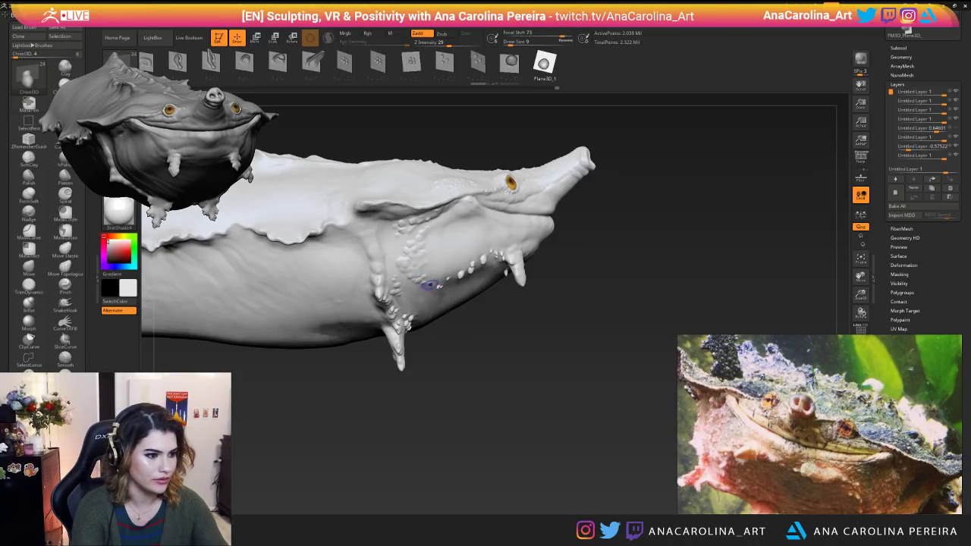
{"action": "key", "text": "shift"}
Switch to another Plane3D_1 knob shape, set the Z intensity to 44, and stamp more knobs at the cheek patch's lower and upper ends.
{"action": "mouse_move", "coordinate": [455, 379]}
{"action": "left_mouse_down", "text": "alt"}
{"action": "mouse_move", "coordinate": [453, 343]}
{"action": "mouse_move", "coordinate": [315, 347]}
{"action": "left_mouse_up", "text": "alt"}
{"action": "mouse_move", "coordinate": [435, 404]}
{"action": "left_mouse_down"}
{"action": "mouse_move", "coordinate": [427, 410]}
{"action": "mouse_move", "coordinate": [468, 414]}
{"action": "mouse_move", "coordinate": [471, 448]}
{"action": "mouse_move", "coordinate": [493, 449]}
{"action": "mouse_move", "coordinate": [504, 478]}
{"action": "left_mouse_up"}
{"action": "left_click_drag", "start_coordinate": [497, 402], "coordinate": [500, 433], "text": "alt"}
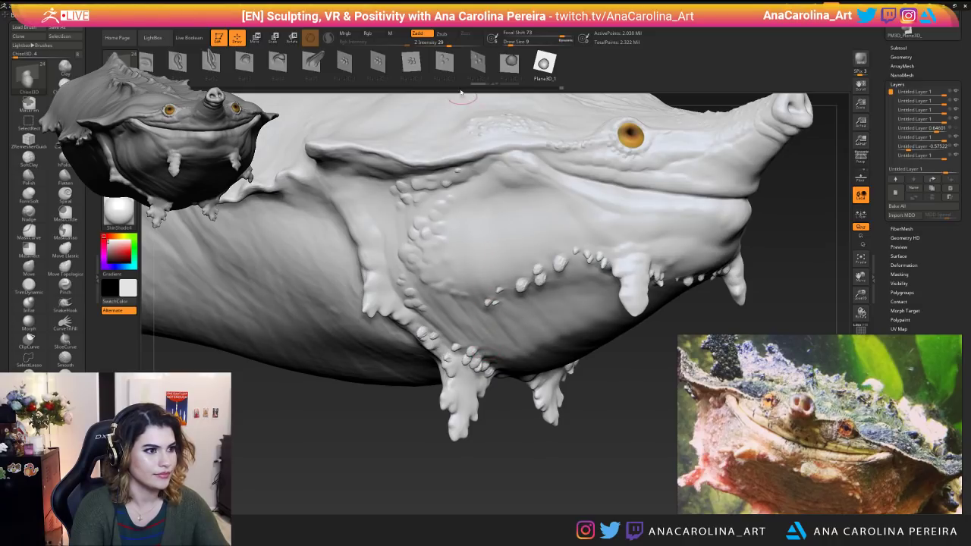
{"action": "left_click", "coordinate": [445, 64]}
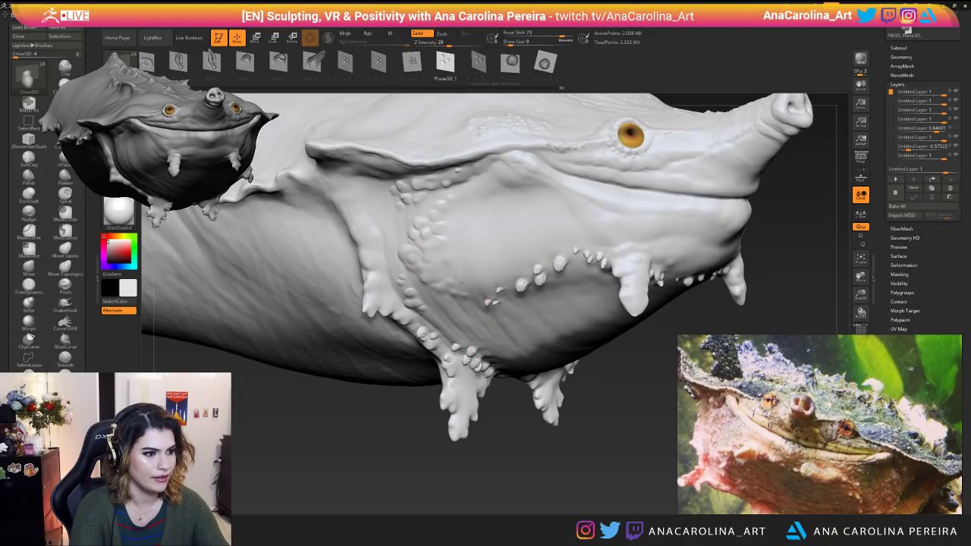
{"action": "right_click", "coordinate": [450, 269]}
{"action": "left_click_drag", "start_coordinate": [465, 294], "coordinate": [492, 293]}
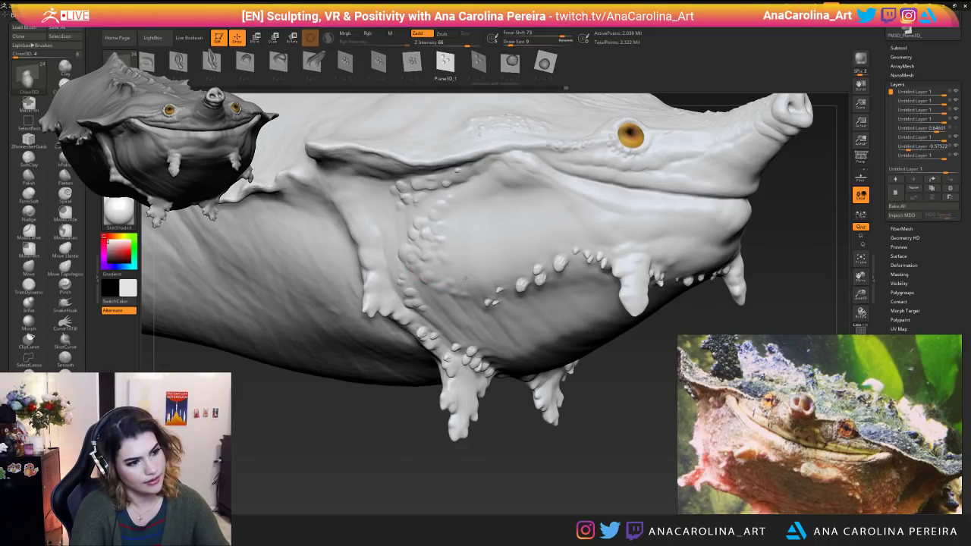
{"action": "right_click", "coordinate": [421, 289]}
{"action": "left_click_drag", "start_coordinate": [496, 325], "coordinate": [480, 325]}
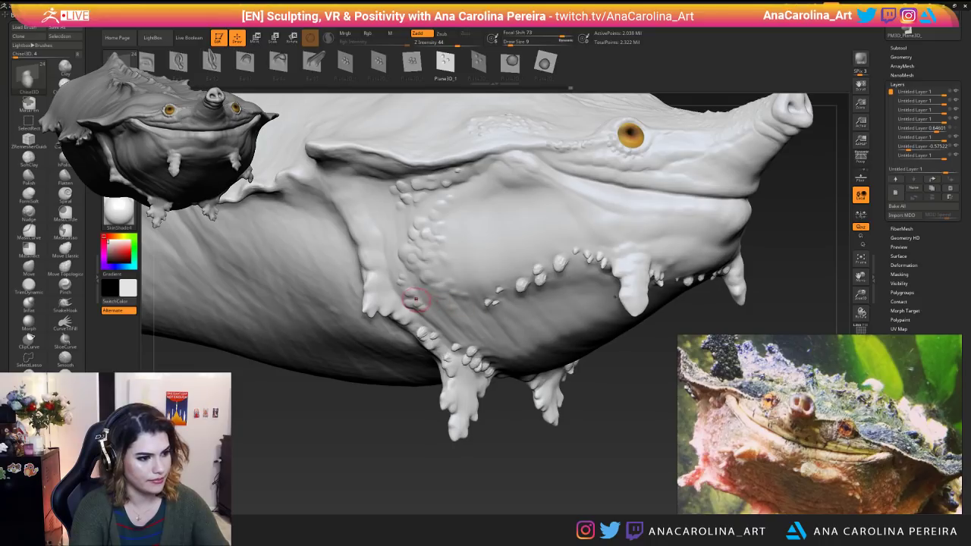
{"action": "left_click_drag", "start_coordinate": [446, 203], "coordinate": [452, 216]}
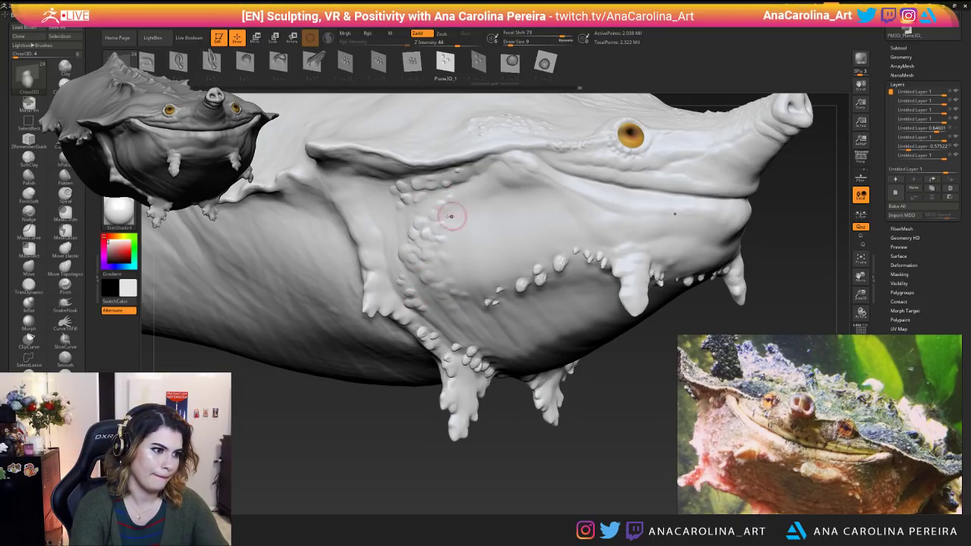
Sculpt small raised bumps down the fold between the turtle's cheek and neck with the Chisel3D brush.
{"action": "left_click_drag", "start_coordinate": [417, 295], "coordinate": [453, 344]}
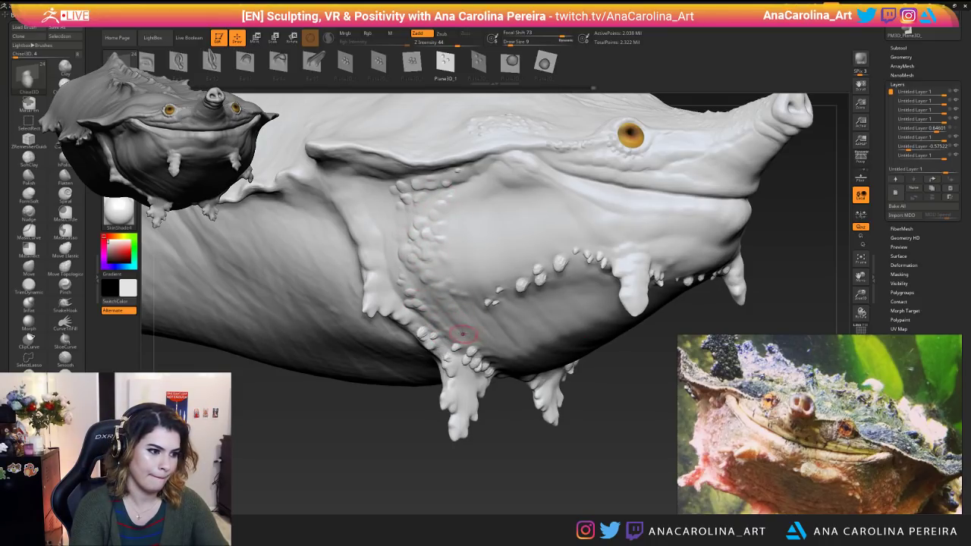
{"action": "left_click_drag", "start_coordinate": [403, 297], "coordinate": [398, 291]}
{"action": "left_click_drag", "start_coordinate": [391, 255], "coordinate": [392, 259]}
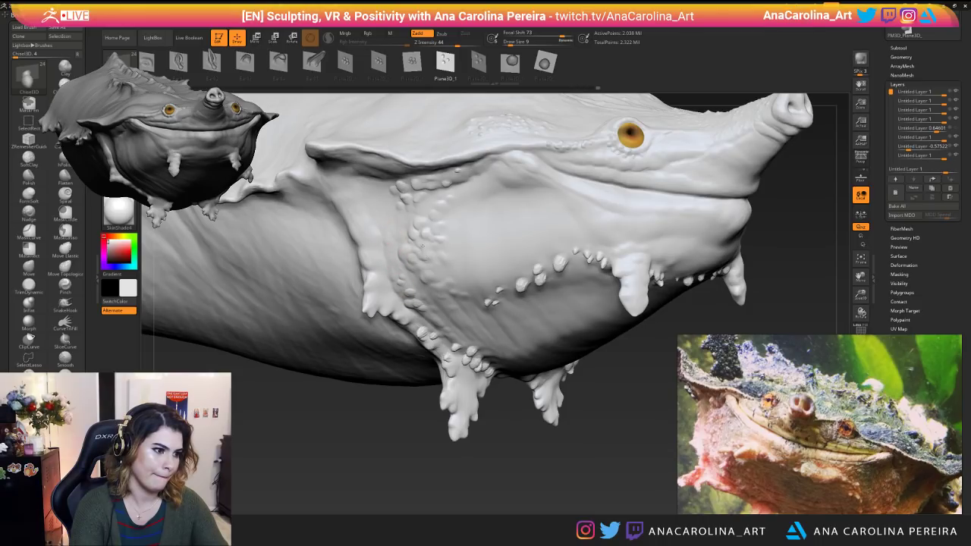
{"action": "right_click_drag", "start_coordinate": [390, 232], "coordinate": [391, 190], "text": "ctrl"}
Switch the turtle's display material to BasicMaterial.
{"action": "mouse_move", "coordinate": [555, 402]}
{"action": "left_mouse_down"}
{"action": "mouse_move", "coordinate": [483, 405]}
{"action": "mouse_move", "coordinate": [488, 416]}
{"action": "mouse_move", "coordinate": [466, 416]}
{"action": "left_mouse_up"}
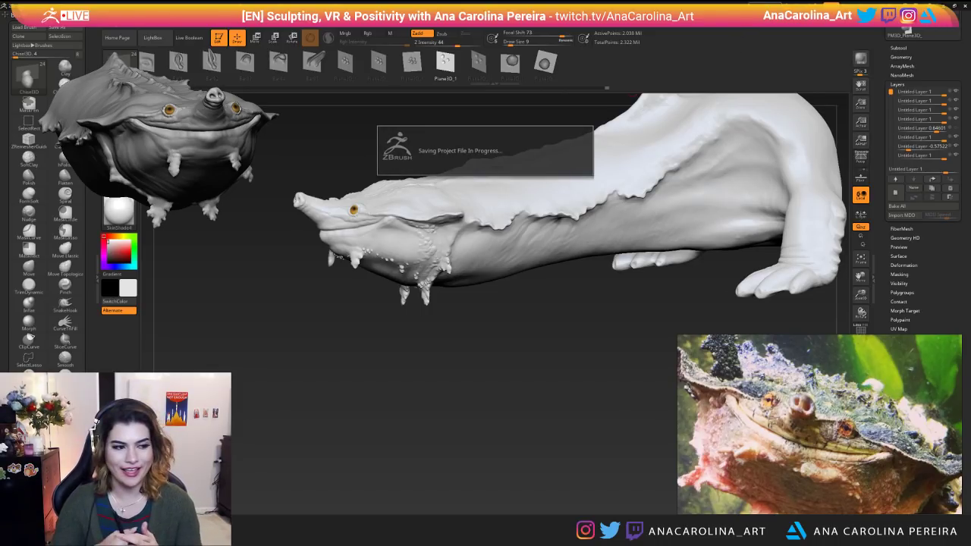
{"action": "left_click_drag", "start_coordinate": [486, 414], "coordinate": [477, 414]}
{"action": "left_click_drag", "start_coordinate": [553, 358], "coordinate": [465, 305]}
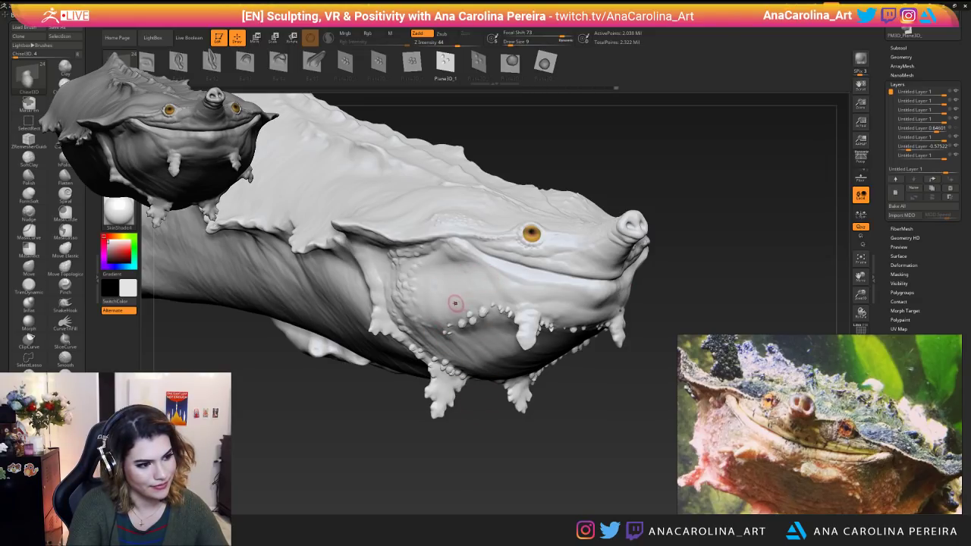
{"action": "right_click_drag", "start_coordinate": [486, 286], "coordinate": [450, 290]}
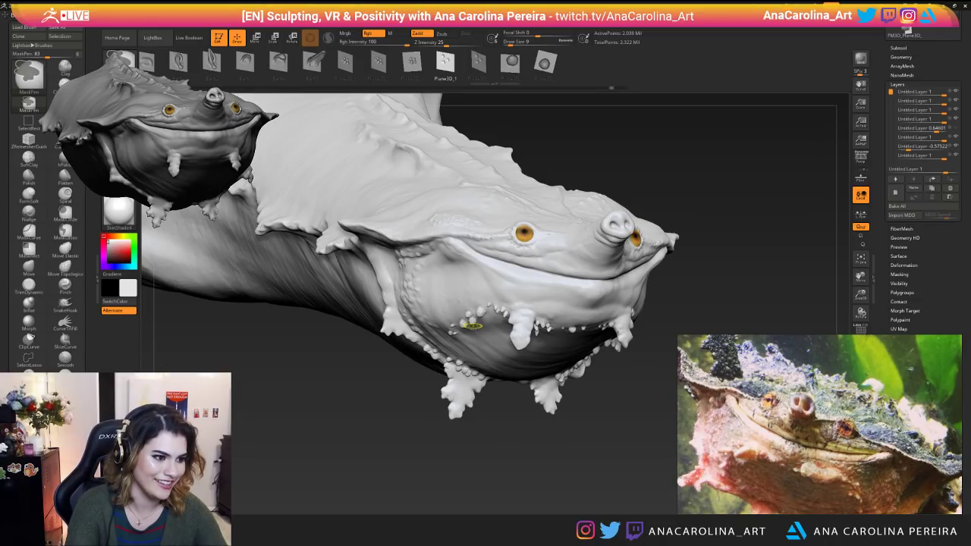
{"action": "key", "text": "f"}
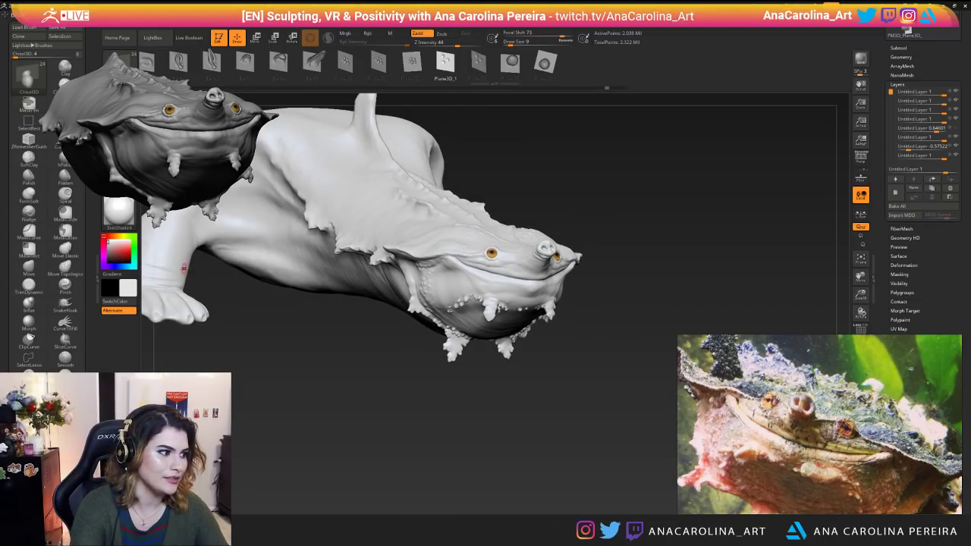
{"action": "left_click", "coordinate": [118, 211]}
{"action": "left_click", "coordinate": [208, 334]}
{"action": "mouse_move", "coordinate": [213, 336]}
{"action": "right_mouse_down"}
{"action": "mouse_move", "coordinate": [117, 326]}
{"action": "mouse_move", "coordinate": [369, 448]}
{"action": "mouse_move", "coordinate": [356, 462]}
{"action": "mouse_move", "coordinate": [370, 474]}
{"action": "mouse_move", "coordinate": [347, 422]}
{"action": "mouse_move", "coordinate": [396, 460]}
{"action": "mouse_move", "coordinate": [477, 320]}
{"action": "mouse_move", "coordinate": [508, 410]}
{"action": "right_mouse_up"}
{"action": "right_click_drag", "start_coordinate": [580, 251], "coordinate": [489, 236], "text": "alt"}
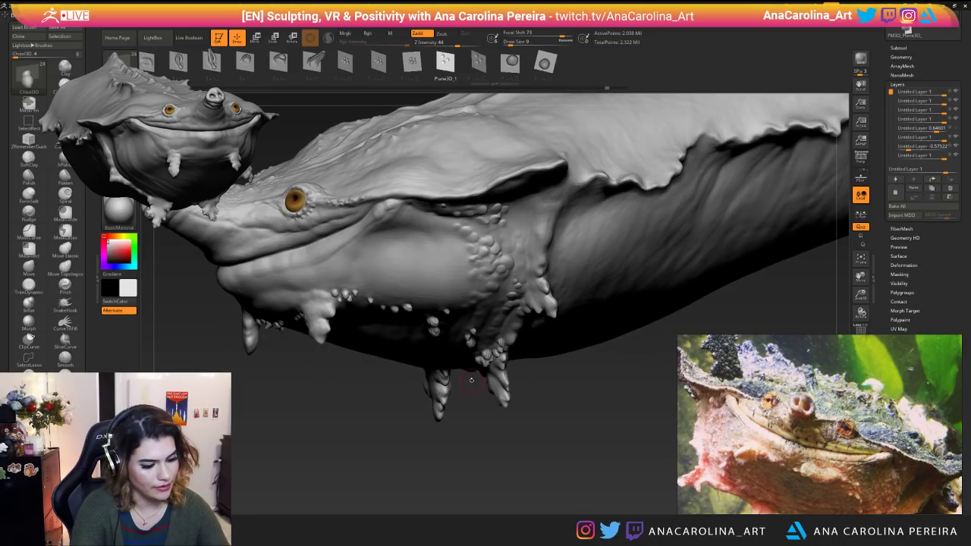
Sculpt skin folds around the bumps between the cheek and the neck frill with the ClayBuildup brush at Z Intensity 20.
{"action": "key", "text": "b"}
{"action": "key", "text": "c"}
{"action": "key", "text": "b"}
{"action": "mouse_move", "coordinate": [489, 235]}
{"action": "left_mouse_down"}
{"action": "mouse_move", "coordinate": [505, 236]}
{"action": "mouse_move", "coordinate": [484, 218]}
{"action": "mouse_move", "coordinate": [487, 262]}
{"action": "left_mouse_up"}
{"action": "left_click_drag", "start_coordinate": [541, 349], "coordinate": [485, 289]}
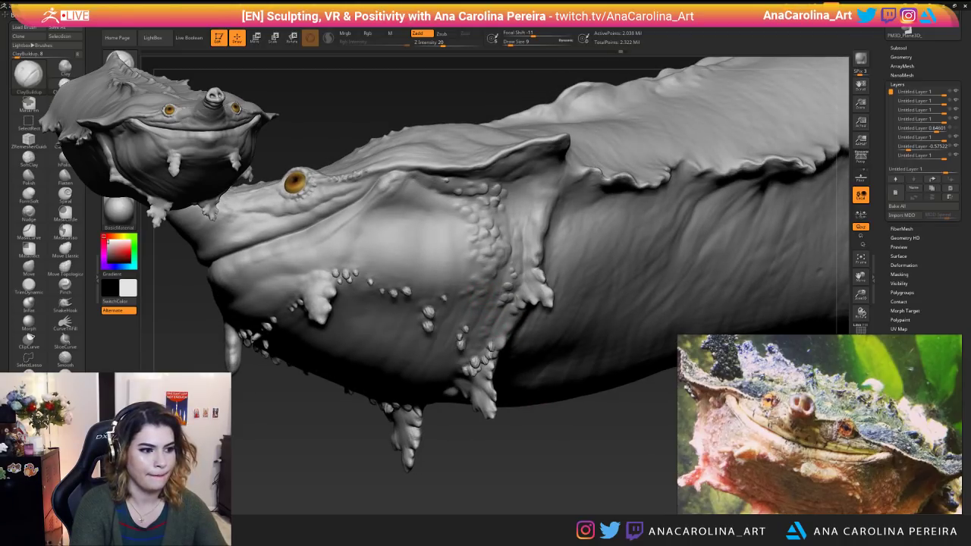
{"action": "left_click_drag", "start_coordinate": [558, 388], "coordinate": [543, 367]}
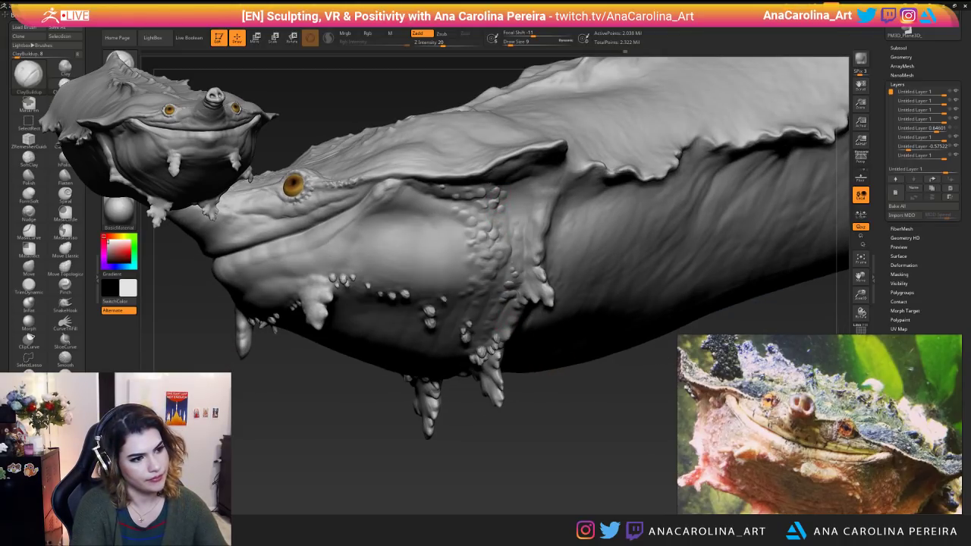
{"action": "mouse_move", "coordinate": [476, 236]}
{"action": "left_mouse_down", "text": "alt"}
{"action": "mouse_move", "coordinate": [531, 326]}
{"action": "mouse_move", "coordinate": [570, 345]}
{"action": "mouse_move", "coordinate": [462, 252]}
{"action": "left_mouse_up", "text": "alt"}
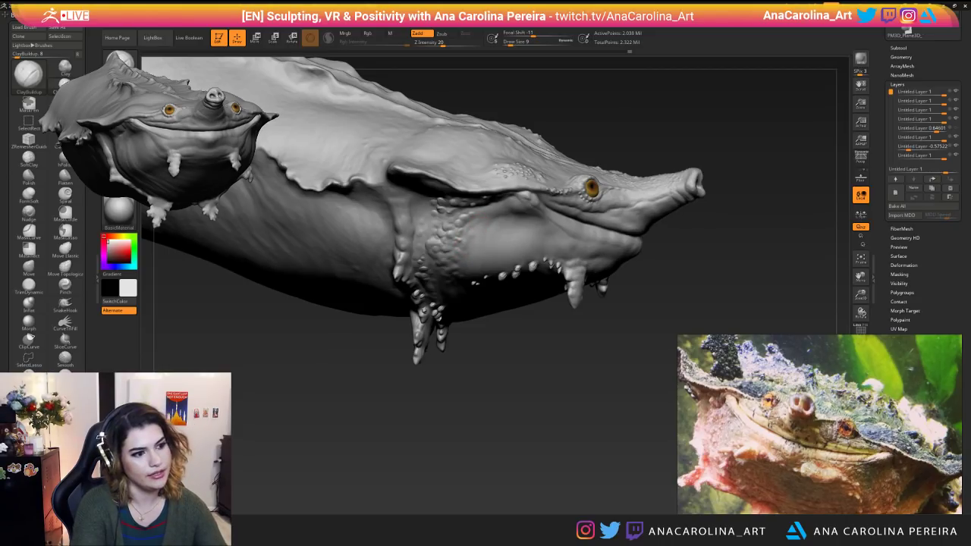
{"action": "left_click_drag", "start_coordinate": [482, 305], "coordinate": [525, 322]}
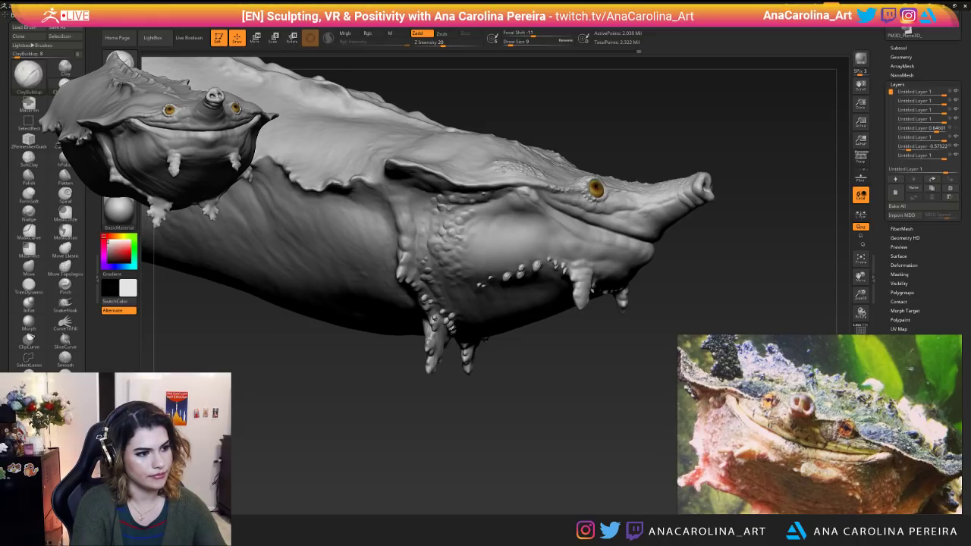
{"action": "left_click_drag", "start_coordinate": [426, 224], "coordinate": [421, 275]}
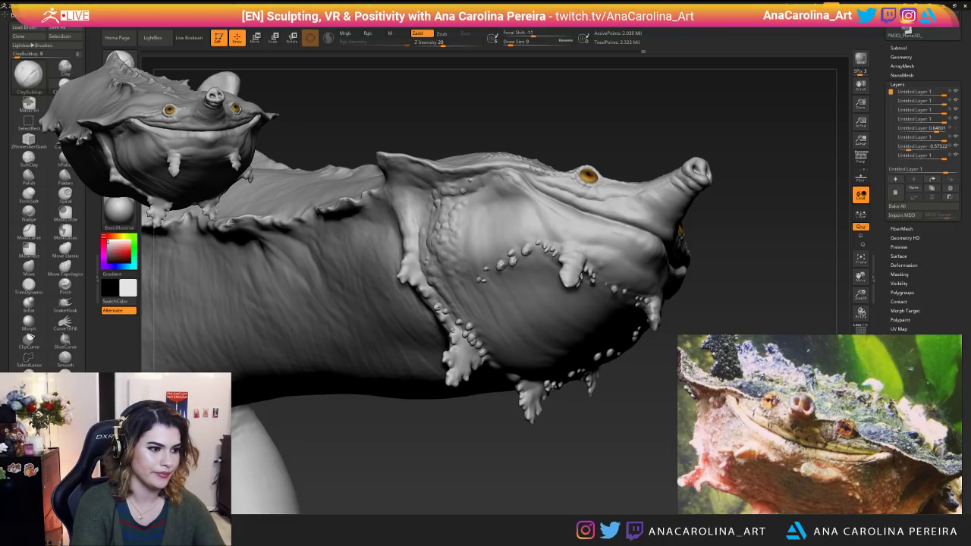
{"action": "mouse_move", "coordinate": [457, 453]}
{"action": "left_mouse_down"}
{"action": "mouse_move", "coordinate": [511, 392]}
{"action": "mouse_move", "coordinate": [518, 365]}
{"action": "mouse_move", "coordinate": [473, 232]}
{"action": "left_mouse_up"}
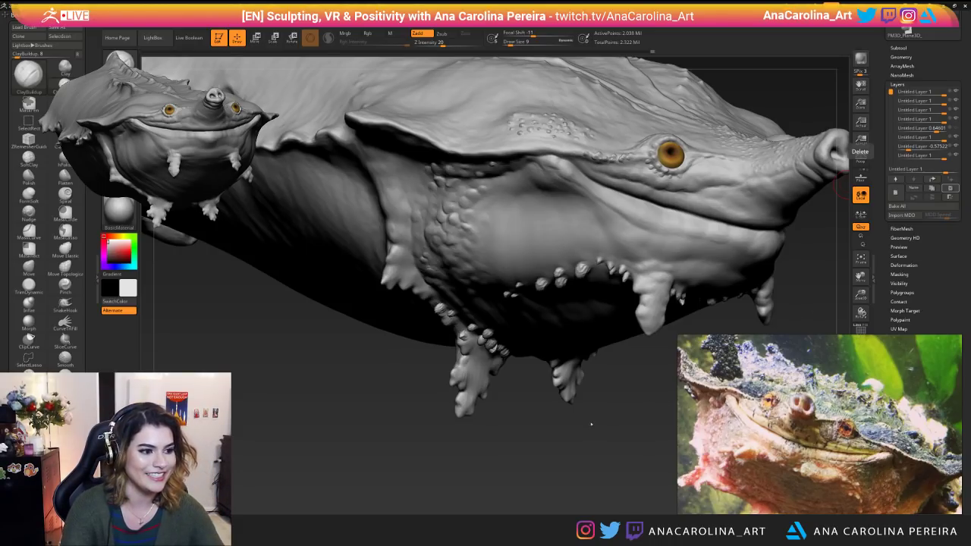
{"action": "left_click_drag", "start_coordinate": [591, 466], "coordinate": [560, 365], "text": "alt"}
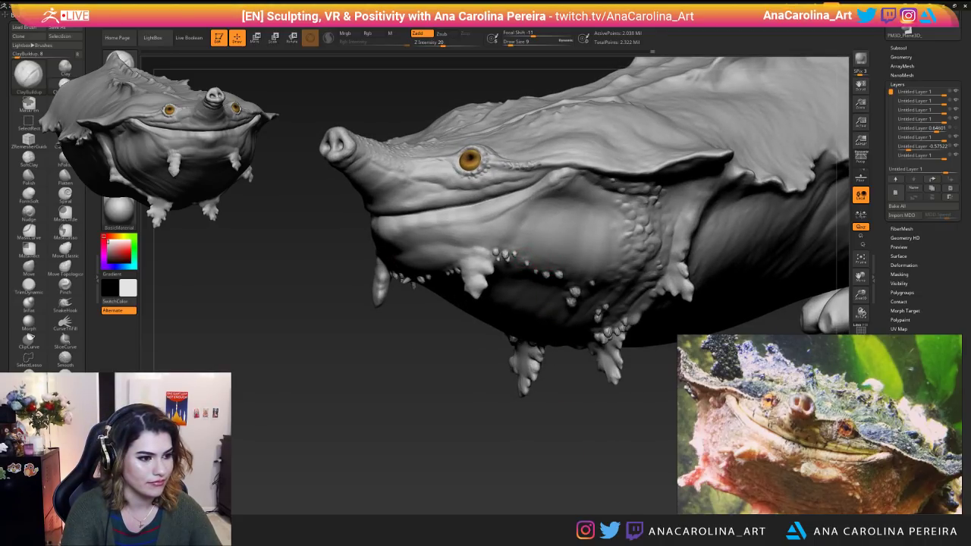
Build up extra small bumps along the jaw line below the cheek with ClayBuildup at Z Intensity 44 and Draw Size 6.
{"action": "key", "text": "space"}
{"action": "left_click_drag", "start_coordinate": [572, 304], "coordinate": [585, 304]}
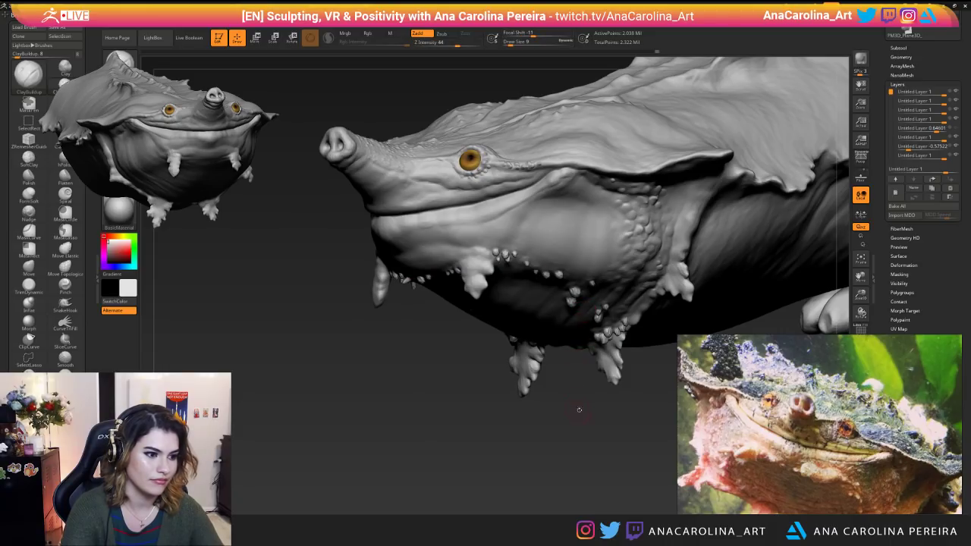
{"action": "left_click_drag", "start_coordinate": [576, 412], "coordinate": [587, 390]}
{"action": "key", "text": "space"}
{"action": "left_click_drag", "start_coordinate": [574, 294], "coordinate": [571, 293]}
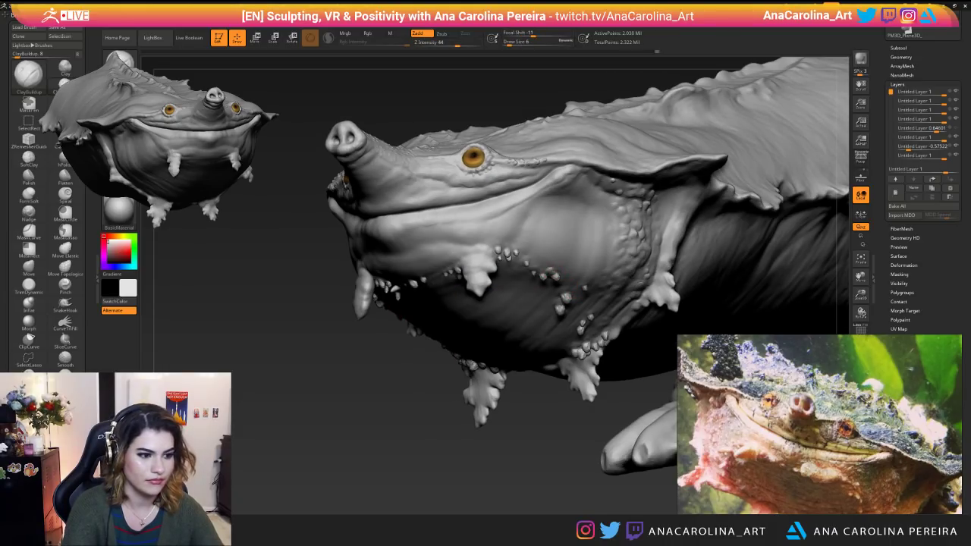
{"action": "left_click_drag", "start_coordinate": [546, 279], "coordinate": [556, 278]}
{"action": "mouse_move", "coordinate": [455, 440]}
{"action": "left_mouse_down"}
{"action": "mouse_move", "coordinate": [577, 409]}
{"action": "mouse_move", "coordinate": [565, 394]}
{"action": "mouse_move", "coordinate": [523, 402]}
{"action": "mouse_move", "coordinate": [524, 371]}
{"action": "mouse_move", "coordinate": [515, 462]}
{"action": "mouse_move", "coordinate": [460, 309]}
{"action": "left_mouse_up"}
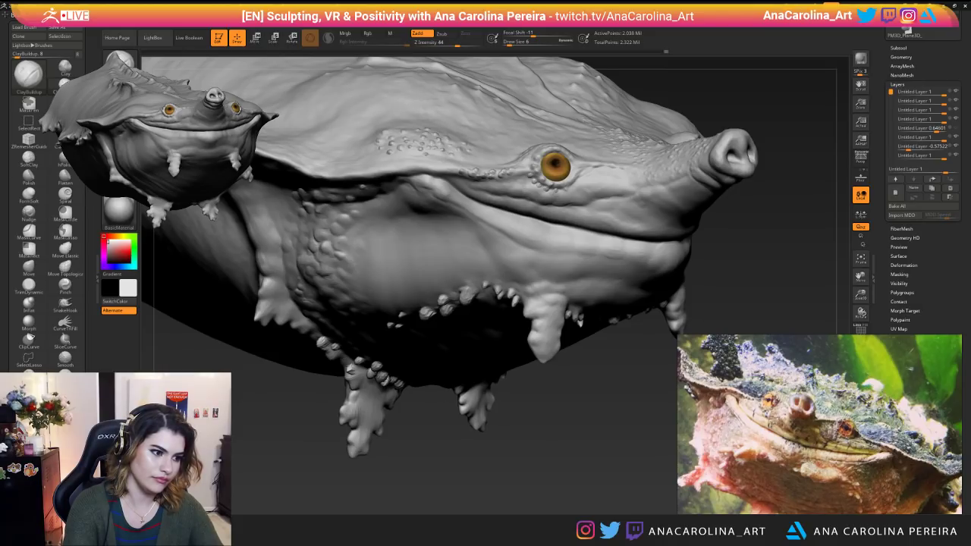
{"action": "mouse_move", "coordinate": [485, 286]}
{"action": "left_mouse_down"}
{"action": "mouse_move", "coordinate": [549, 371]}
{"action": "mouse_move", "coordinate": [595, 384]}
{"action": "mouse_move", "coordinate": [543, 285]}
{"action": "left_mouse_up"}
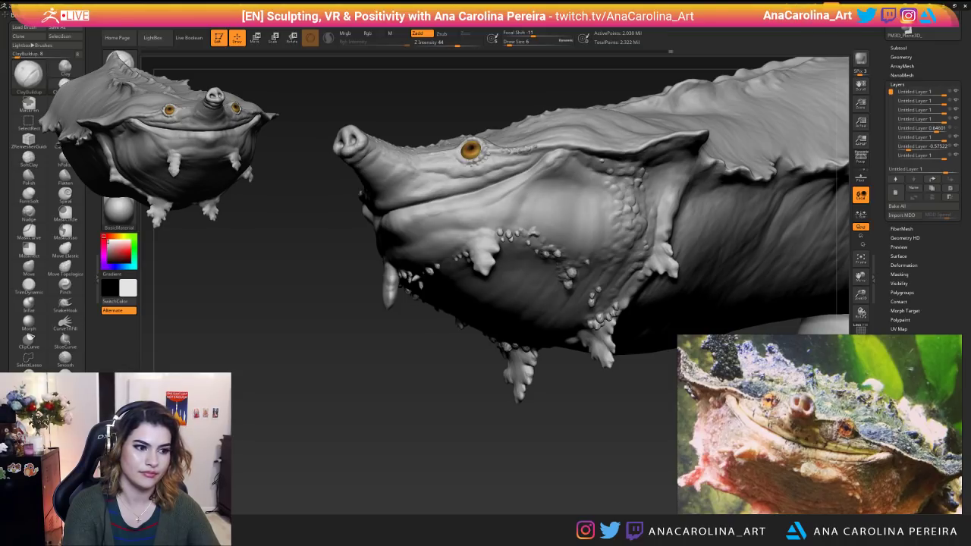
{"action": "left_click_drag", "start_coordinate": [600, 427], "coordinate": [588, 295]}
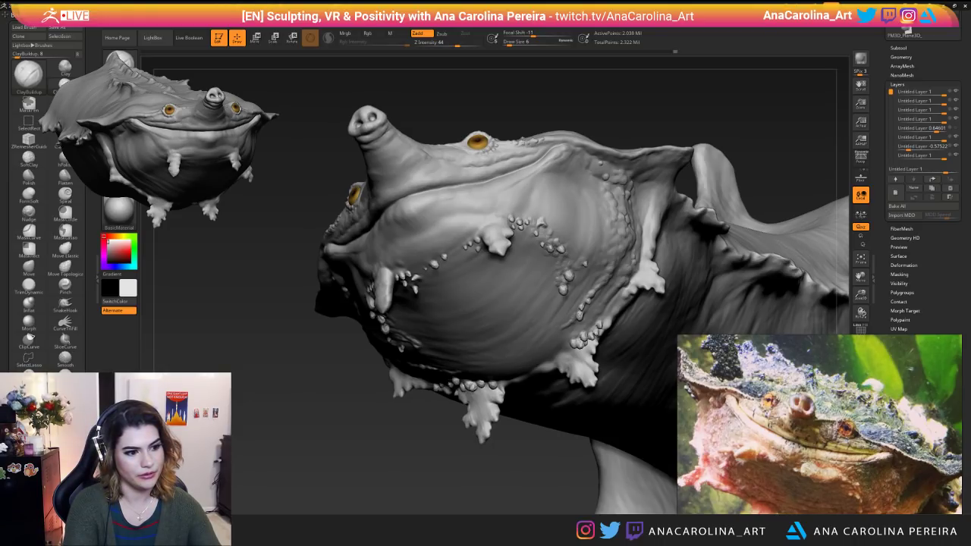
{"action": "left_click_drag", "start_coordinate": [546, 442], "coordinate": [503, 439]}
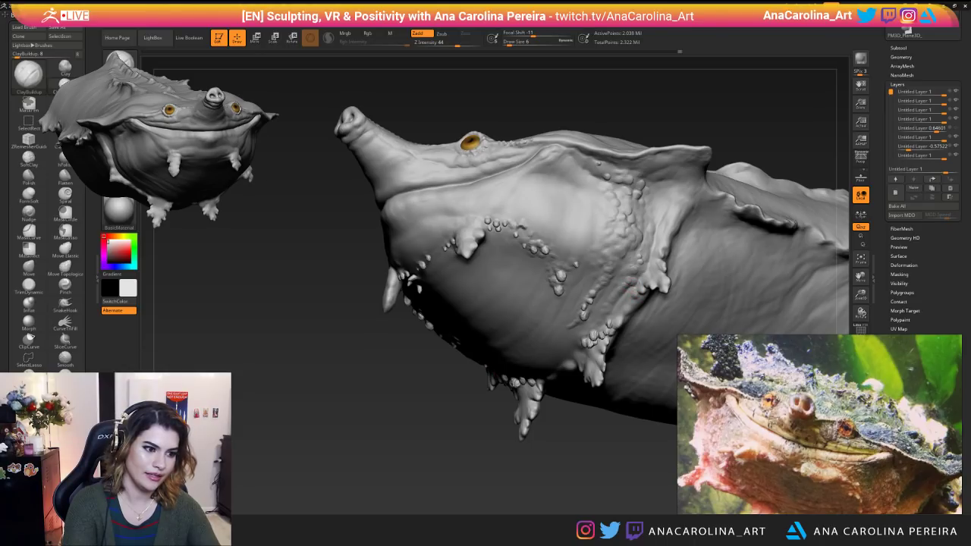
Deepen the wrinkles between the bumpy cheek edge and the neck frill using ClayBuildup at Draw Size 9.
{"action": "key", "text": "space"}
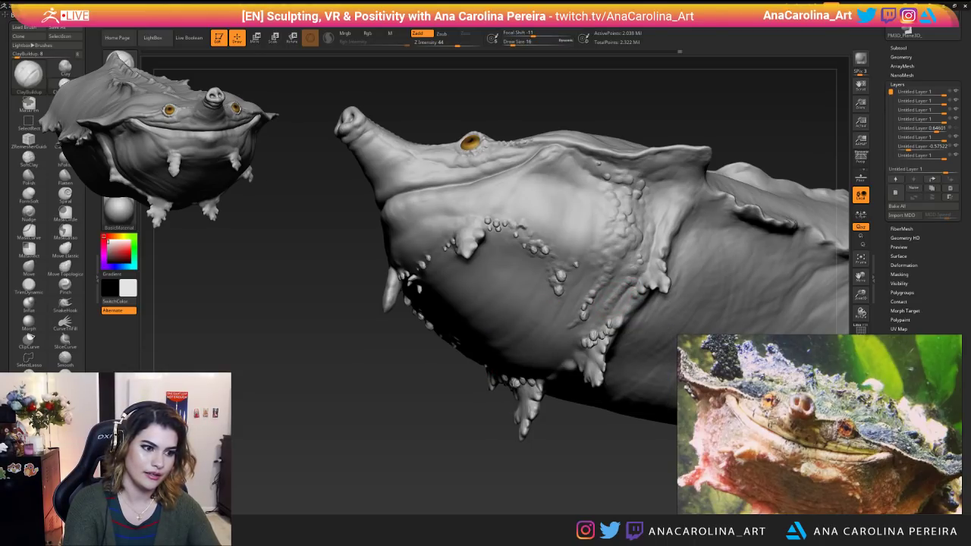
{"action": "key", "text": "bracketleft"}
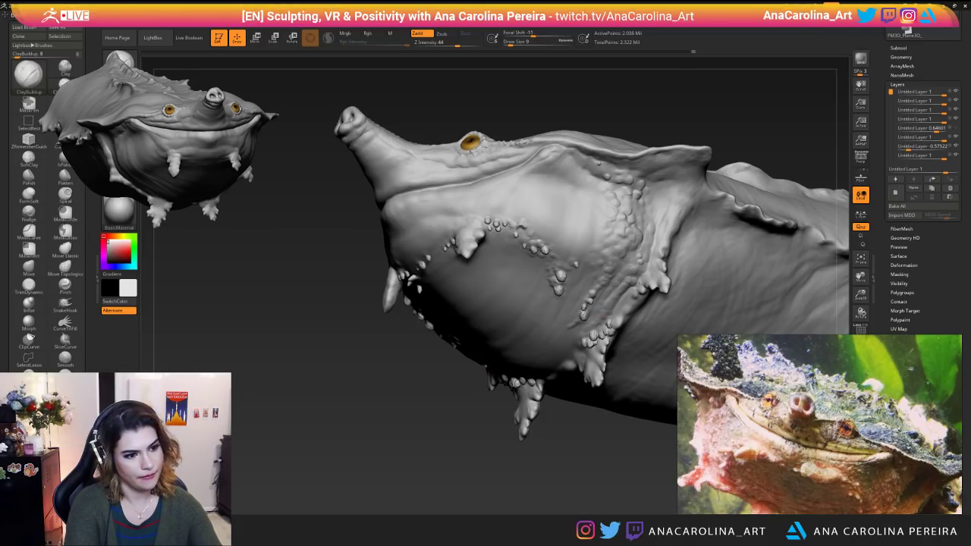
{"action": "mouse_move", "coordinate": [641, 248]}
{"action": "right_mouse_down"}
{"action": "mouse_move", "coordinate": [601, 357]}
{"action": "mouse_move", "coordinate": [613, 374]}
{"action": "mouse_move", "coordinate": [583, 290]}
{"action": "right_mouse_up"}
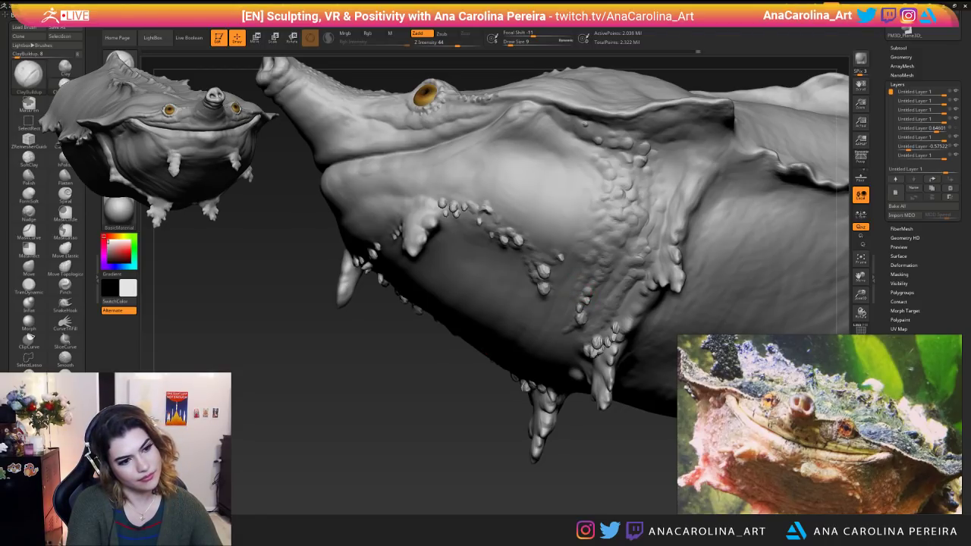
{"action": "mouse_move", "coordinate": [592, 217]}
{"action": "right_mouse_down", "text": "ctrl"}
{"action": "mouse_move", "coordinate": [605, 401]}
{"action": "mouse_move", "coordinate": [593, 422]}
{"action": "mouse_move", "coordinate": [635, 418]}
{"action": "mouse_move", "coordinate": [629, 384]}
{"action": "mouse_move", "coordinate": [562, 281]}
{"action": "mouse_move", "coordinate": [373, 216]}
{"action": "right_mouse_up", "text": "ctrl"}
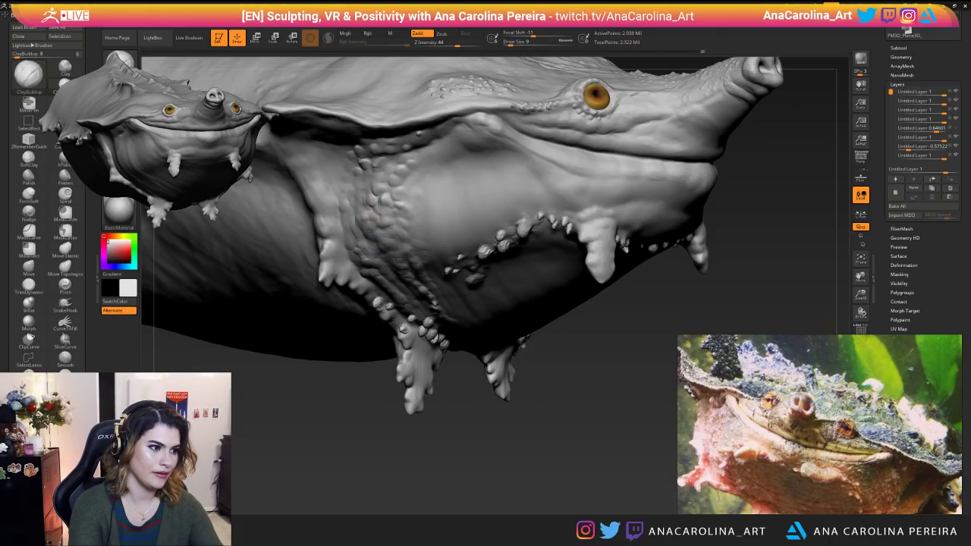
{"action": "mouse_move", "coordinate": [375, 199]}
{"action": "right_mouse_down", "text": "ctrl"}
{"action": "mouse_move", "coordinate": [552, 340]}
{"action": "mouse_move", "coordinate": [559, 389]}
{"action": "mouse_move", "coordinate": [561, 372]}
{"action": "mouse_move", "coordinate": [546, 390]}
{"action": "mouse_move", "coordinate": [565, 364]}
{"action": "mouse_move", "coordinate": [571, 430]}
{"action": "right_mouse_up", "text": "ctrl"}
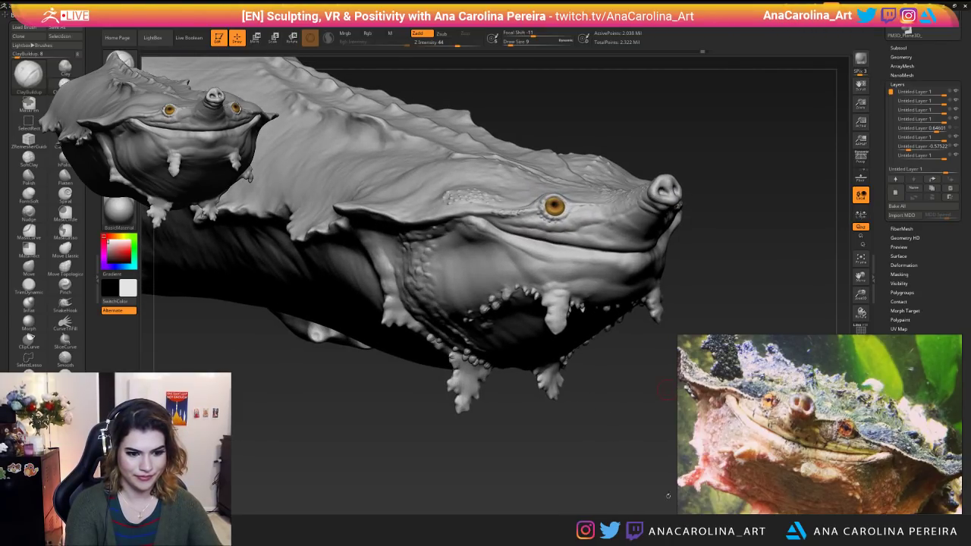
Bring up the other turtle reference photo and enlarge it to examine the skin texture on the cheek and throat.
{"action": "scroll", "coordinate": [834, 448], "scroll_direction": "down", "scroll_amount": 7}
{"action": "middle_click_drag", "start_coordinate": [804, 364], "coordinate": [828, 471]}
{"action": "middle_click_drag", "start_coordinate": [940, 502], "coordinate": [751, 442]}
{"action": "scroll", "coordinate": [750, 442], "scroll_direction": "up", "scroll_amount": 7}
{"action": "middle_click_drag", "start_coordinate": [815, 385], "coordinate": [786, 386]}
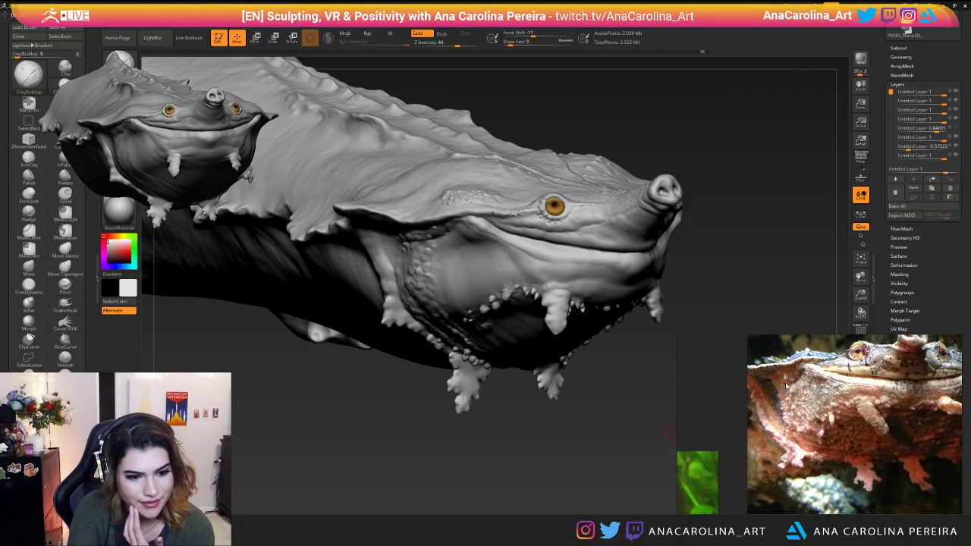
{"action": "scroll", "coordinate": [785, 385], "scroll_direction": "up", "scroll_amount": 2}
Add small round bumps along the outer fold behind the cheek with the Chisel3D brush's round shape at Z Intensity 61.
{"action": "left_click_drag", "start_coordinate": [338, 402], "coordinate": [387, 410]}
{"action": "mouse_move", "coordinate": [425, 471]}
{"action": "left_mouse_down", "text": "alt"}
{"action": "mouse_move", "coordinate": [424, 427]}
{"action": "mouse_move", "coordinate": [451, 403]}
{"action": "left_mouse_up", "text": "alt"}
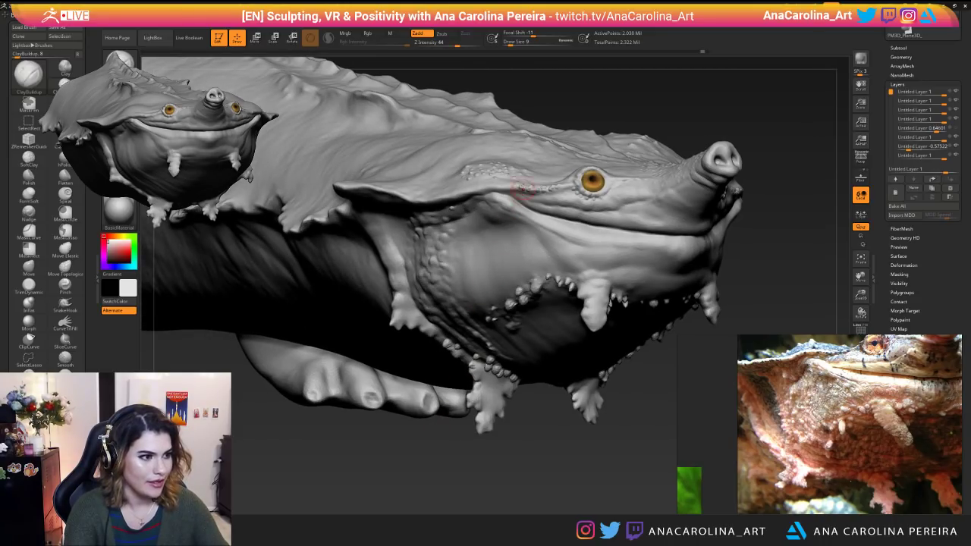
{"action": "key", "text": "b"}
{"action": "key", "text": "c"}
{"action": "left_click", "coordinate": [258, 242]}
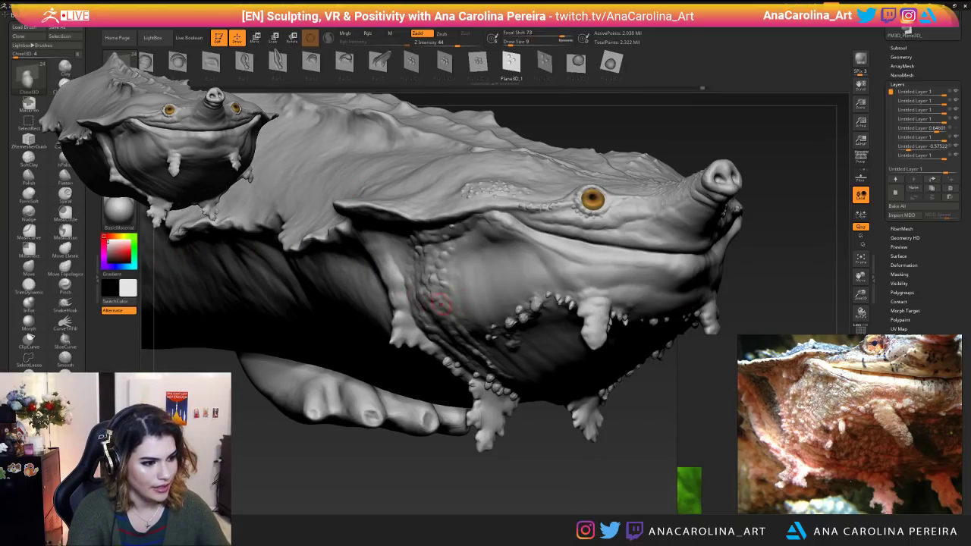
{"action": "key", "text": "space"}
{"action": "left_click", "coordinate": [480, 332]}
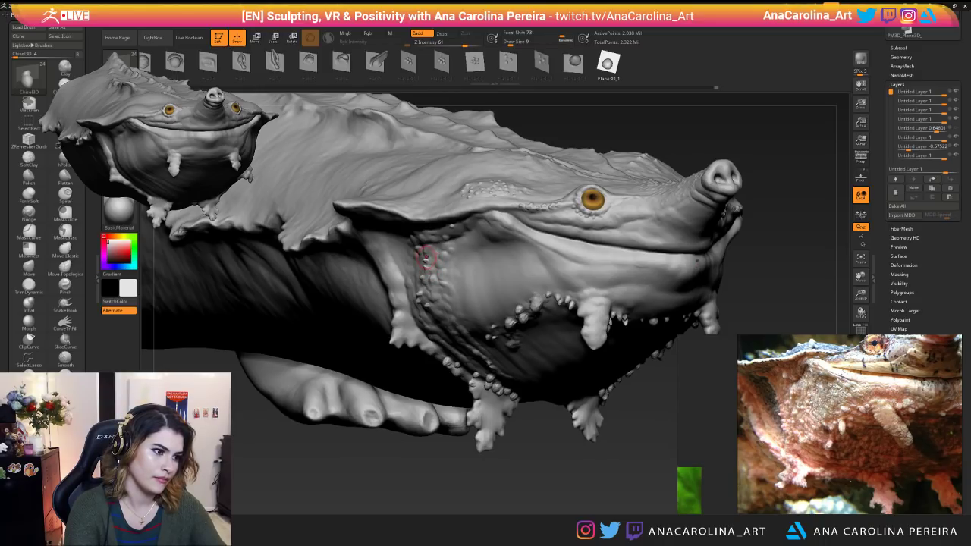
{"action": "left_click_drag", "start_coordinate": [449, 474], "coordinate": [438, 422]}
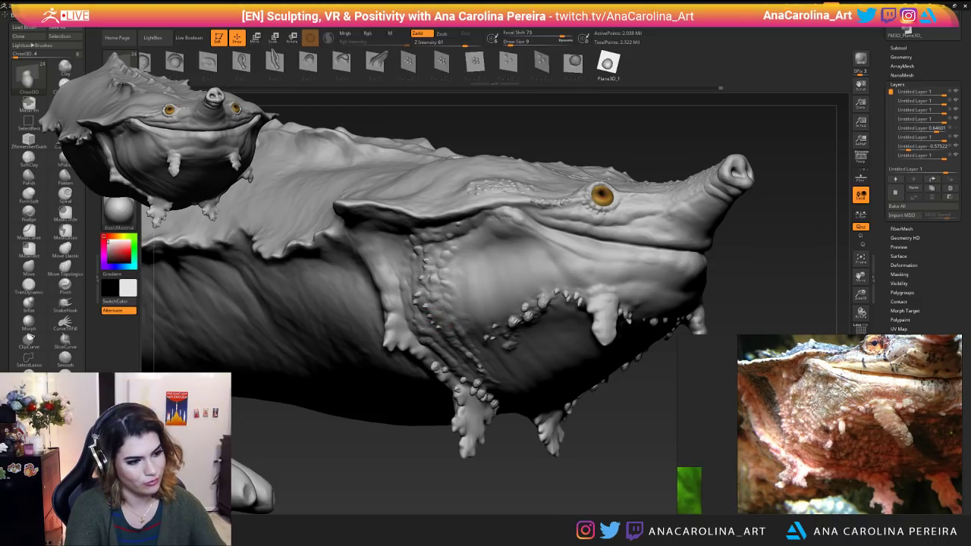
{"action": "left_click_drag", "start_coordinate": [444, 458], "coordinate": [390, 312]}
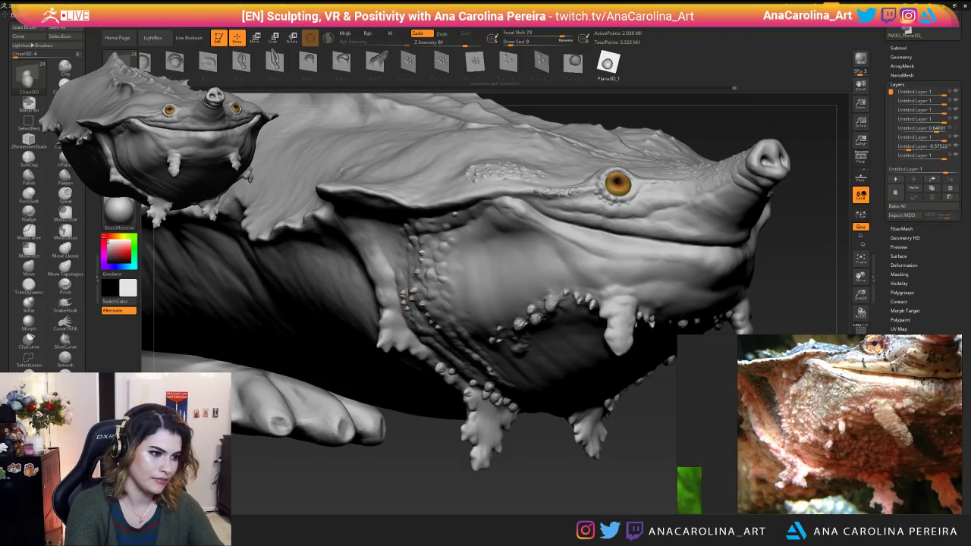
{"action": "mouse_move", "coordinate": [443, 394]}
{"action": "left_mouse_down", "text": "alt"}
{"action": "mouse_move", "coordinate": [443, 434]}
{"action": "mouse_move", "coordinate": [446, 379]}
{"action": "left_mouse_up", "text": "alt"}
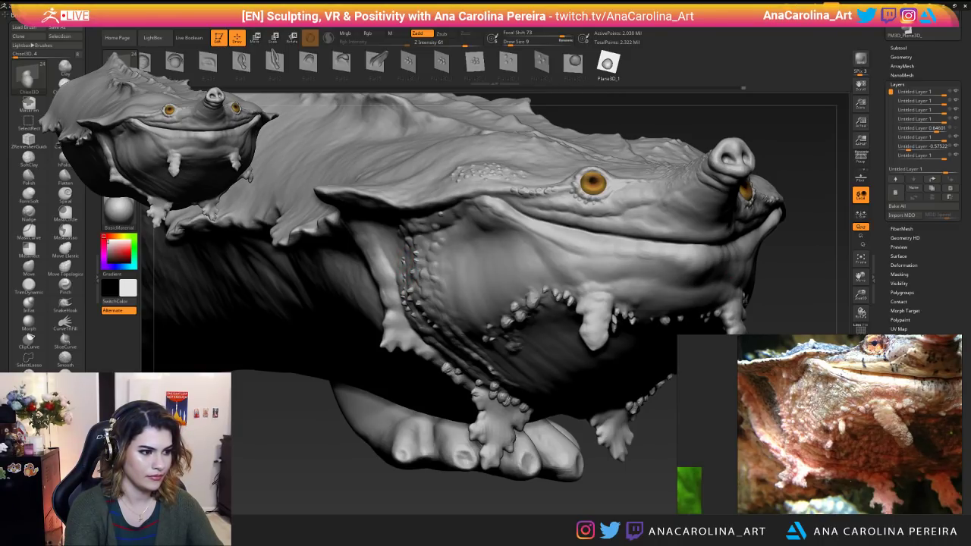
{"action": "left_click_drag", "start_coordinate": [389, 505], "coordinate": [390, 528], "text": "alt"}
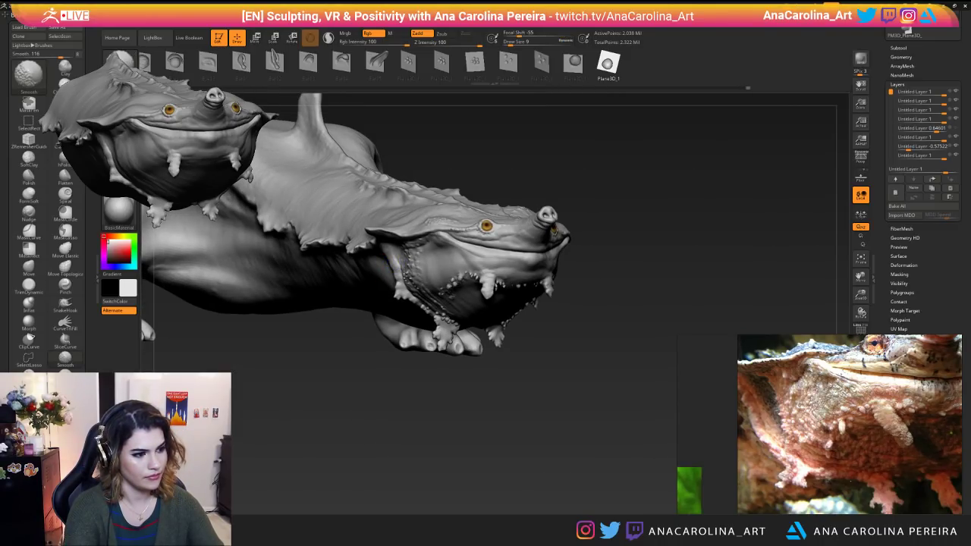
{"action": "mouse_move", "coordinate": [436, 429]}
{"action": "left_mouse_down", "text": "alt"}
{"action": "mouse_move", "coordinate": [432, 376]}
{"action": "mouse_move", "coordinate": [435, 421]}
{"action": "left_mouse_up", "text": "alt"}
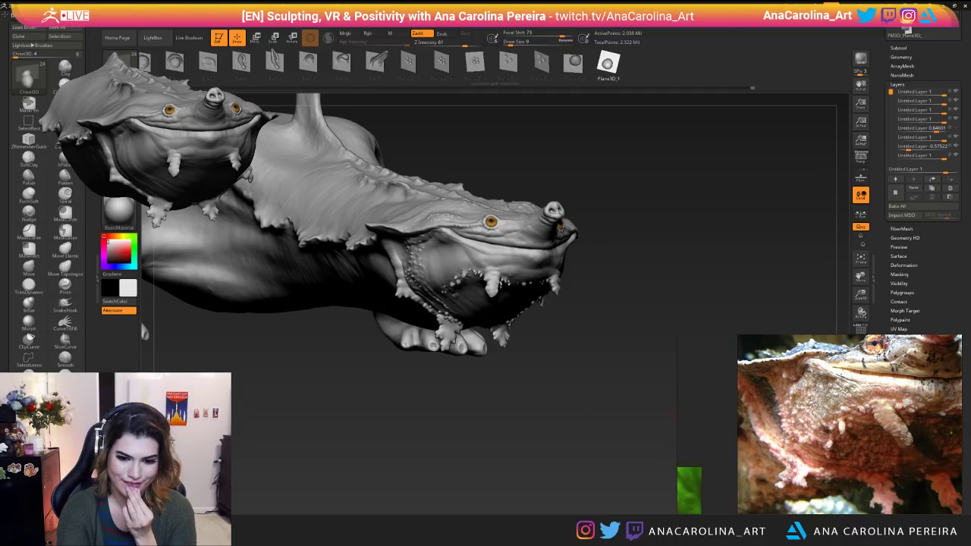
{"action": "left_click_drag", "start_coordinate": [352, 376], "coordinate": [304, 379]}
{"action": "left_click_drag", "start_coordinate": [410, 410], "coordinate": [409, 379], "text": "alt"}
{"action": "left_click_drag", "start_coordinate": [410, 398], "coordinate": [521, 472]}
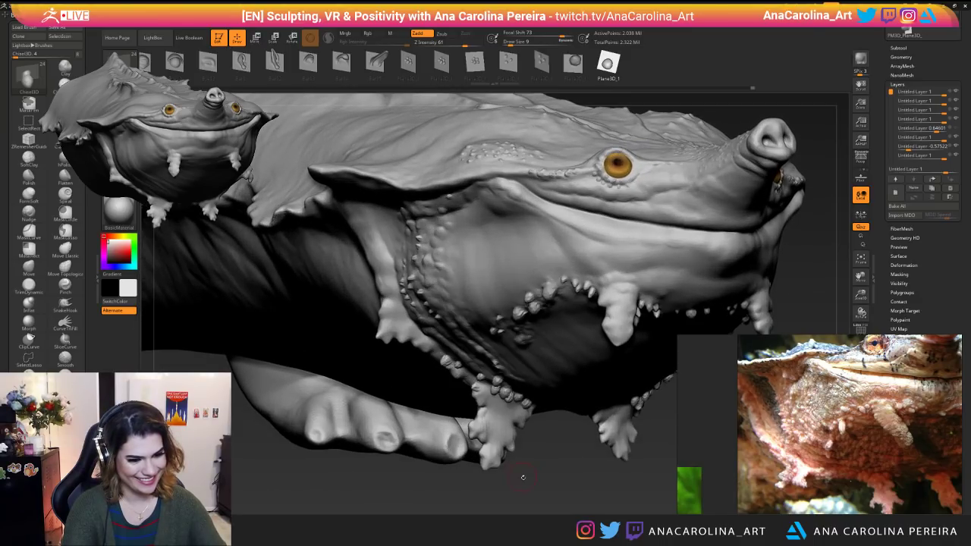
Add a small ClayBuildup stroke at Z Intensity 44 to the skin folds above the lower neck frill and save the file.
{"action": "mouse_move", "coordinate": [565, 497]}
{"action": "left_mouse_down", "text": "alt"}
{"action": "mouse_move", "coordinate": [552, 436]}
{"action": "mouse_move", "coordinate": [554, 481]}
{"action": "mouse_move", "coordinate": [553, 463]}
{"action": "left_mouse_up", "text": "alt"}
{"action": "key", "text": "b"}
{"action": "key", "text": "c"}
{"action": "key", "text": "b"}
{"action": "left_click_drag", "start_coordinate": [500, 449], "coordinate": [488, 388]}
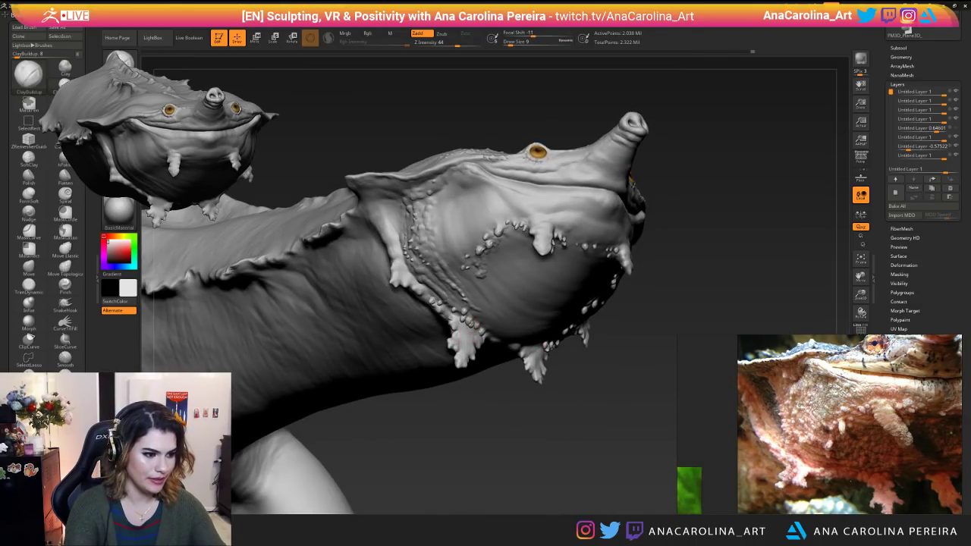
{"action": "left_click_drag", "start_coordinate": [473, 323], "coordinate": [469, 319]}
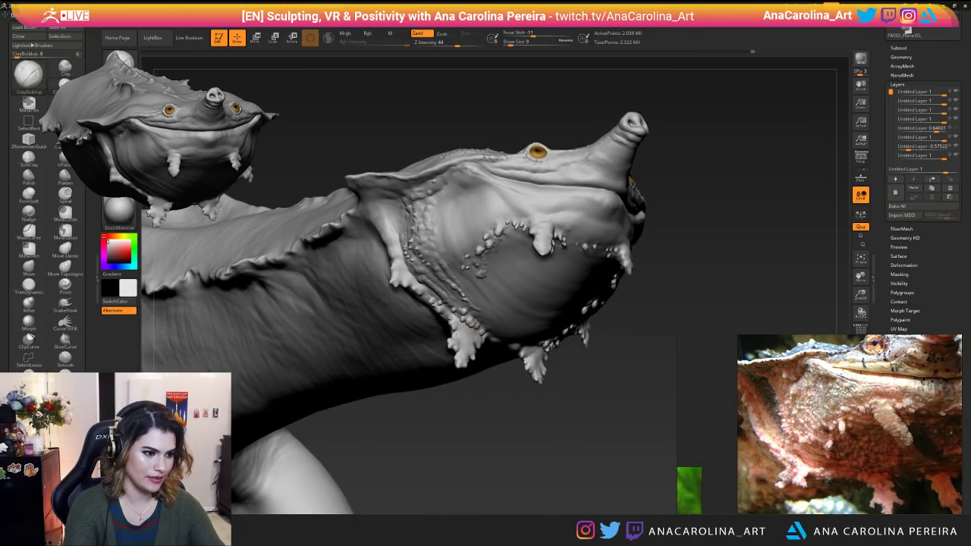
{"action": "mouse_move", "coordinate": [523, 449]}
{"action": "left_mouse_down", "text": "alt"}
{"action": "mouse_move", "coordinate": [521, 421]}
{"action": "mouse_move", "coordinate": [503, 418]}
{"action": "mouse_move", "coordinate": [503, 396]}
{"action": "mouse_move", "coordinate": [535, 382]}
{"action": "mouse_move", "coordinate": [497, 307]}
{"action": "mouse_move", "coordinate": [257, 179]}
{"action": "left_mouse_up", "text": "alt"}
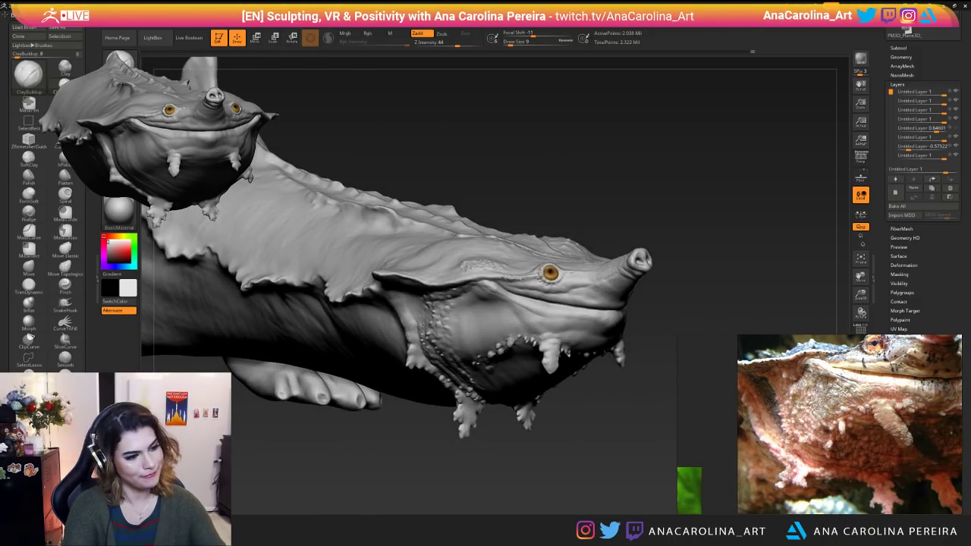
{"action": "key", "text": "ctrl+s"}
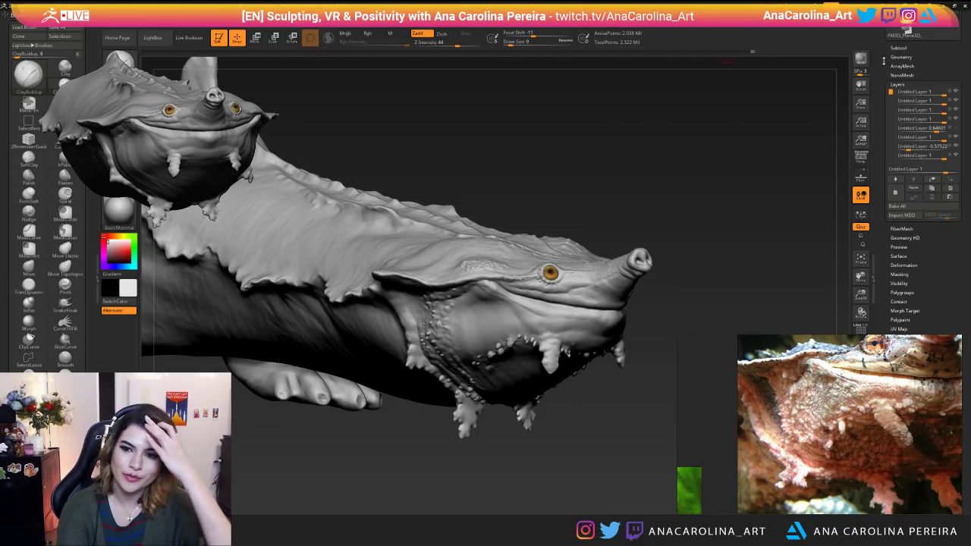
Load the turtle_03 tool file and alternate between it and turtle_04 to compare the head sculpts.
{"action": "left_click_drag", "start_coordinate": [880, 96], "coordinate": [879, 243]}
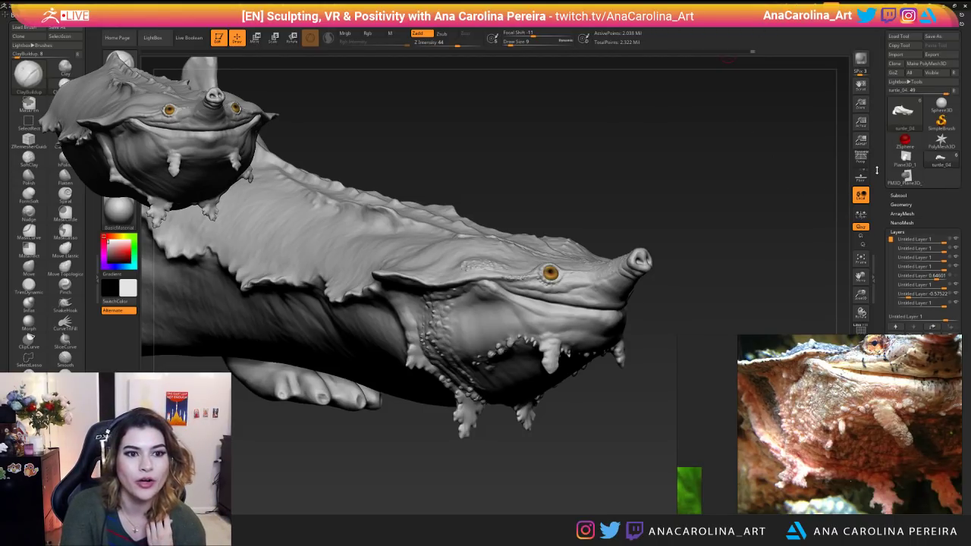
{"action": "left_click", "coordinate": [899, 36]}
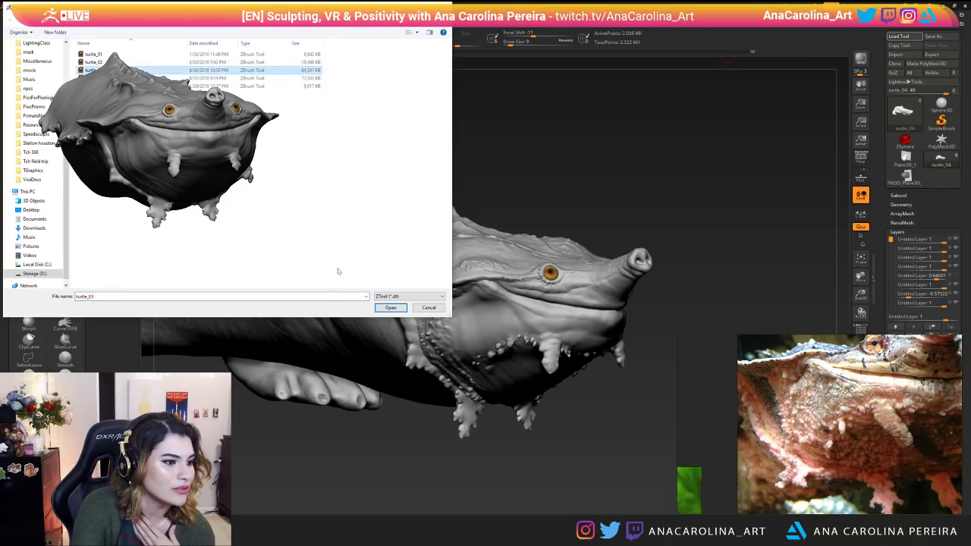
{"action": "left_click", "coordinate": [429, 307]}
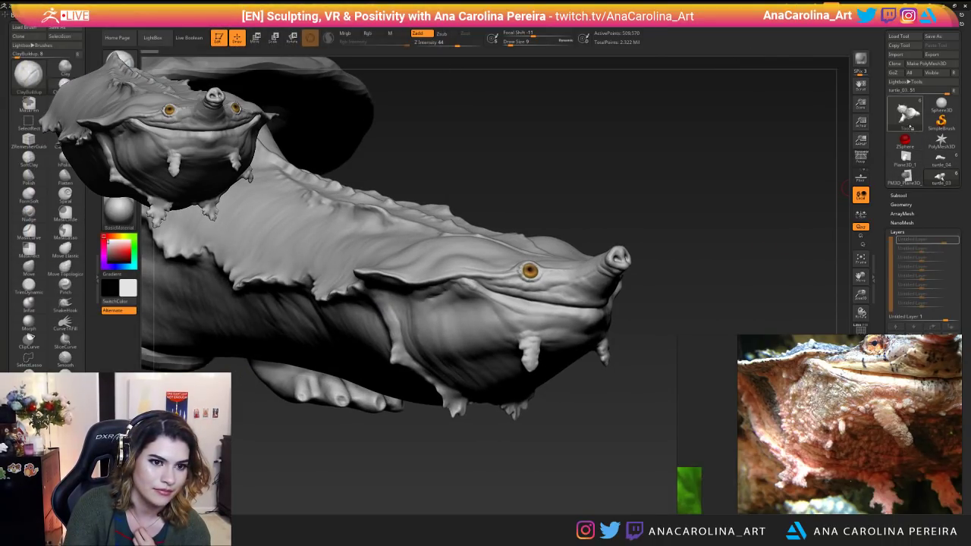
{"action": "left_click", "coordinate": [940, 159]}
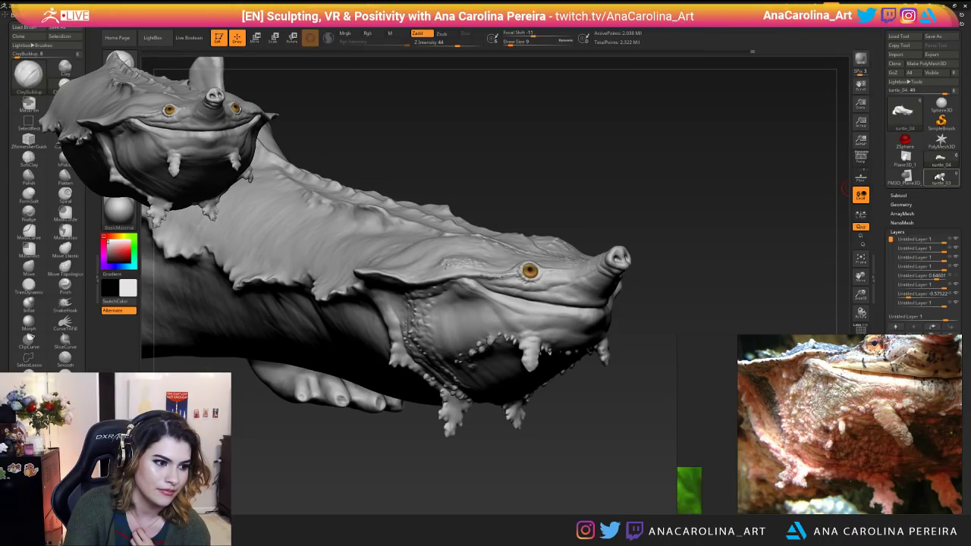
{"action": "mouse_move", "coordinate": [940, 177]}
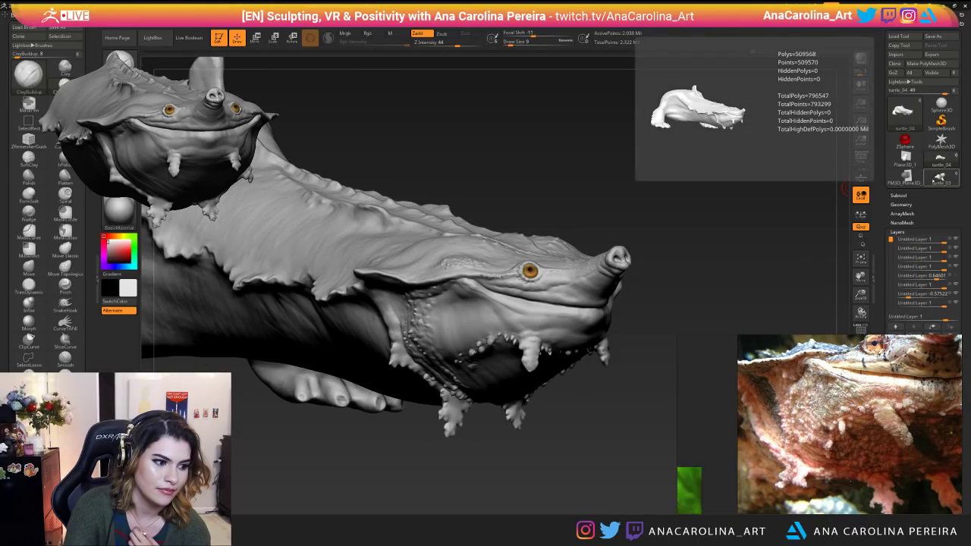
{"action": "left_click_drag", "start_coordinate": [705, 247], "coordinate": [806, 215]}
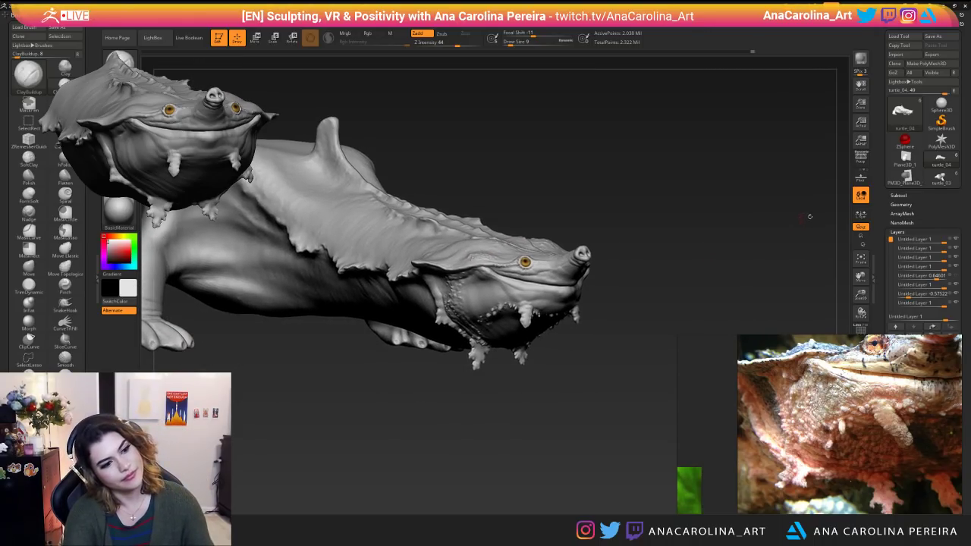
{"action": "left_click", "coordinate": [940, 177]}
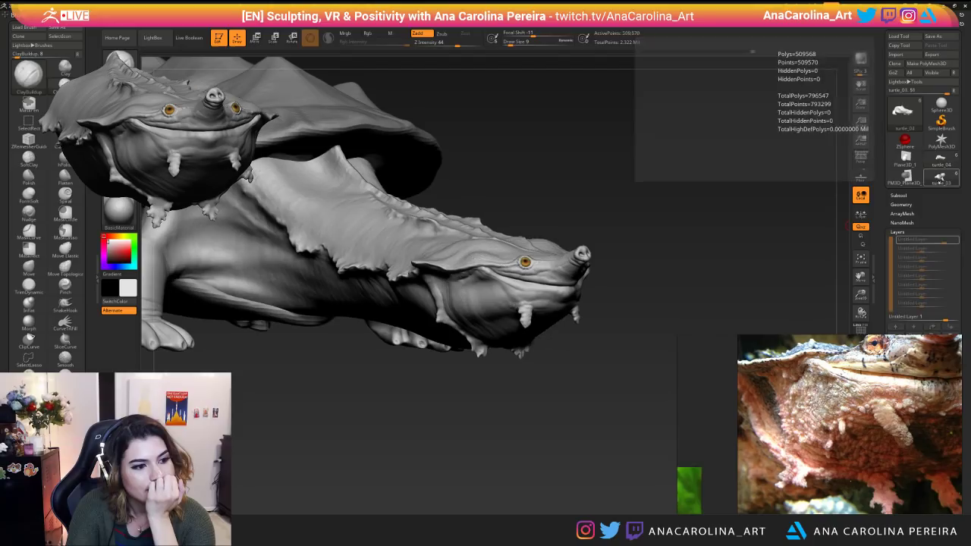
Hide the shell subtools of turtle_03 and return to turtle_04 to compare the two bodies.
{"action": "left_click", "coordinate": [898, 195]}
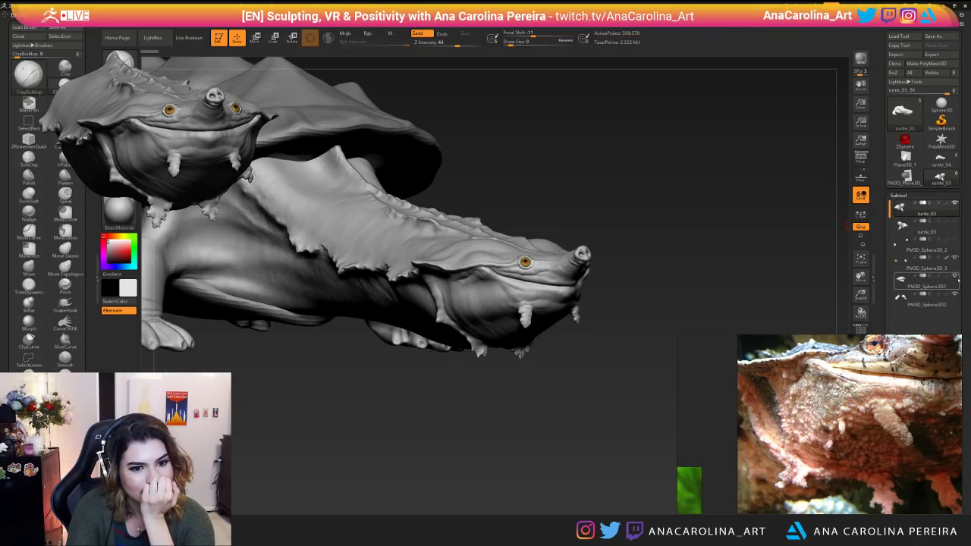
{"action": "left_click", "coordinate": [911, 263]}
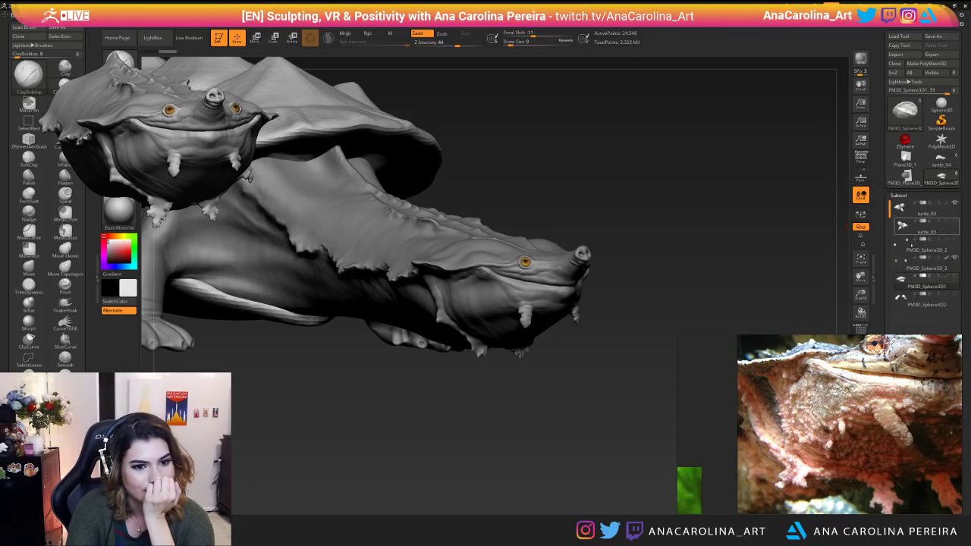
{"action": "left_click", "coordinate": [900, 207]}
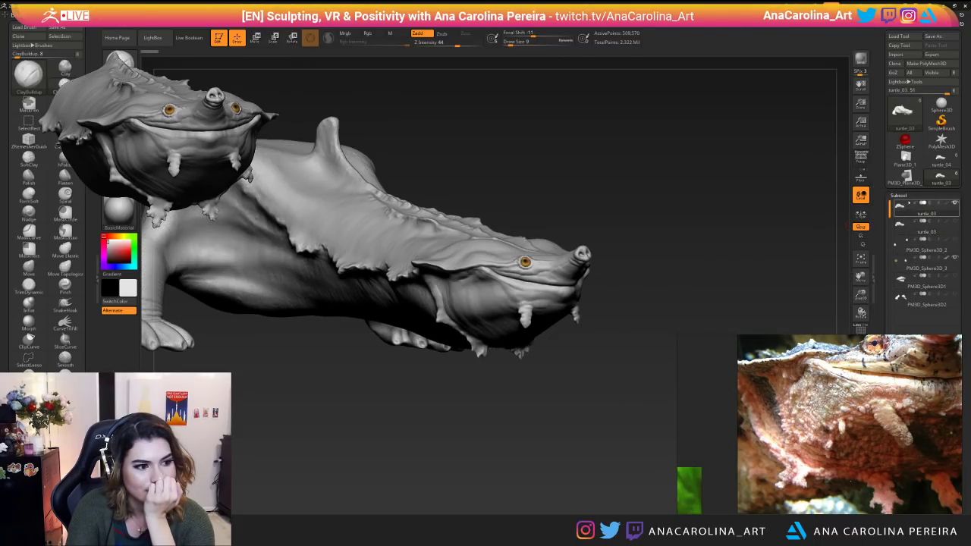
{"action": "left_click", "coordinate": [940, 158]}
{"action": "mouse_move", "coordinate": [940, 179]}
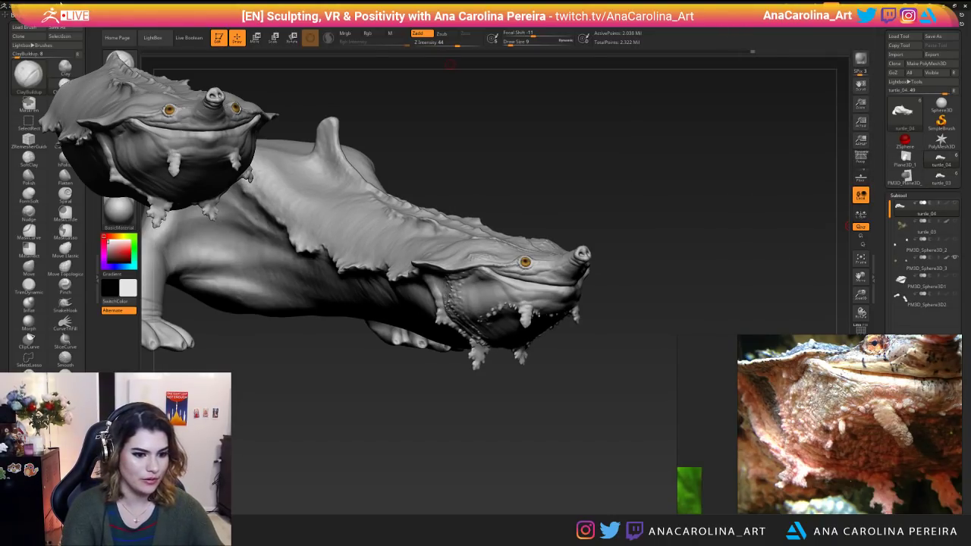
Zoom in on the turtle_04 head and make the last layer in the layer list the active one.
{"action": "mouse_move", "coordinate": [513, 418]}
{"action": "left_mouse_down"}
{"action": "mouse_move", "coordinate": [509, 451]}
{"action": "mouse_move", "coordinate": [543, 490]}
{"action": "left_mouse_up"}
{"action": "key", "text": "space"}
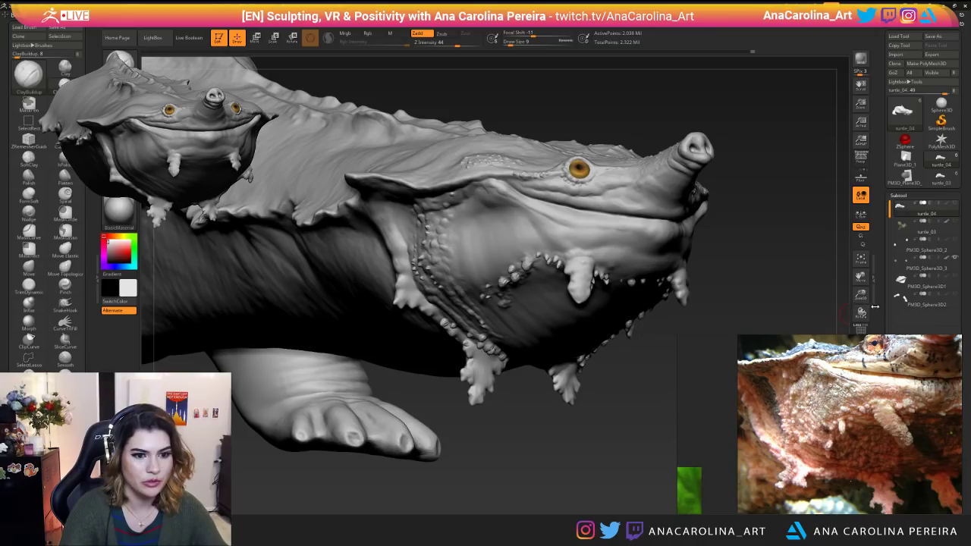
{"action": "scroll", "coordinate": [885, 304], "scroll_direction": "down", "scroll_amount": 5}
{"action": "scroll", "coordinate": [887, 252], "scroll_direction": "down", "scroll_amount": 5}
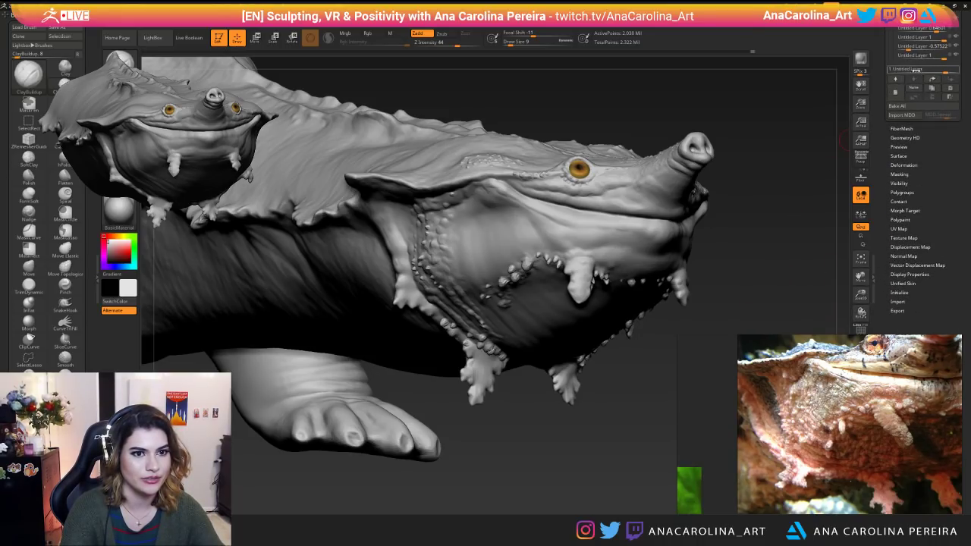
{"action": "scroll", "coordinate": [894, 76], "scroll_direction": "up", "scroll_amount": 3}
{"action": "scroll", "coordinate": [903, 83], "scroll_direction": "down", "scroll_amount": 3}
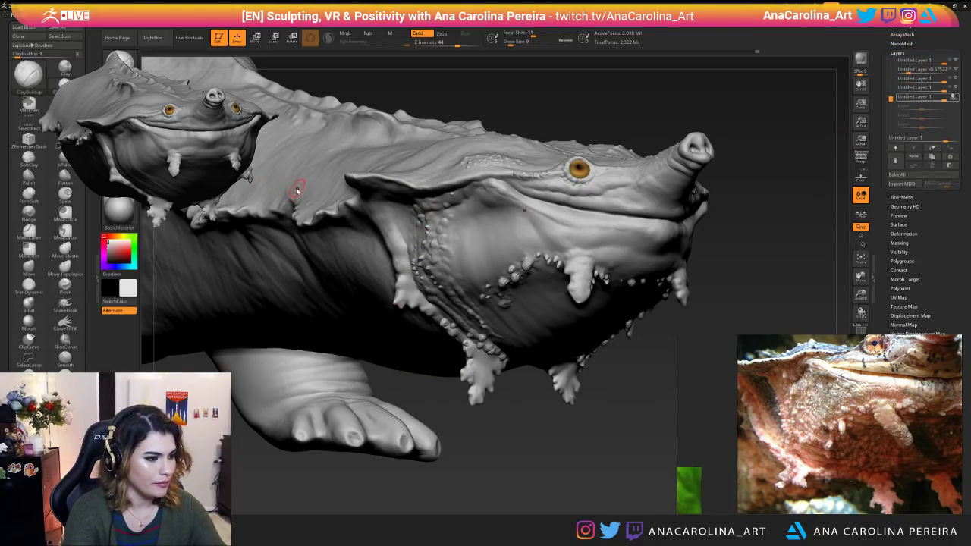
Try a textured patch on the cheek using the Blob brush with Alpha 07 at Draw Size 22.
{"action": "key", "text": "b"}
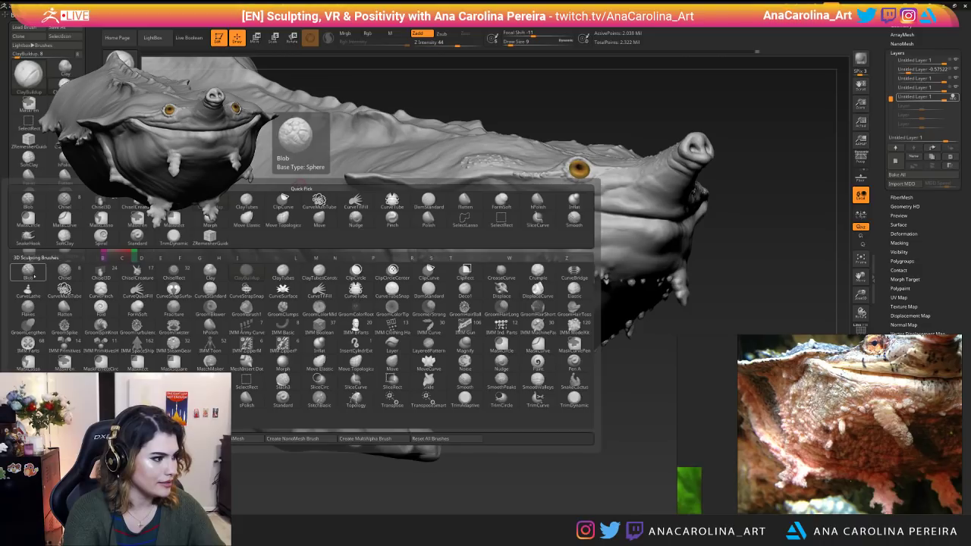
{"action": "key", "text": "b"}
{"action": "key", "text": "l"}
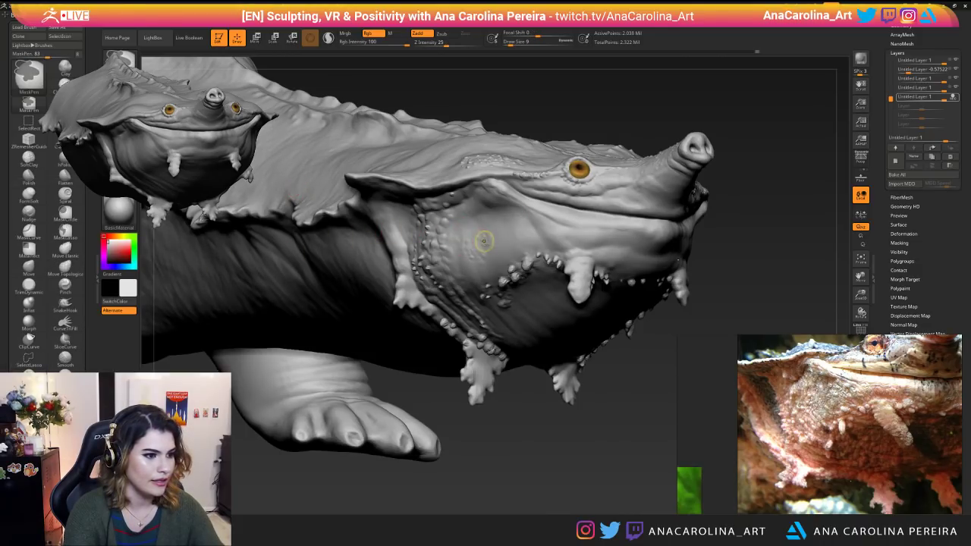
{"action": "left_click", "coordinate": [120, 139]}
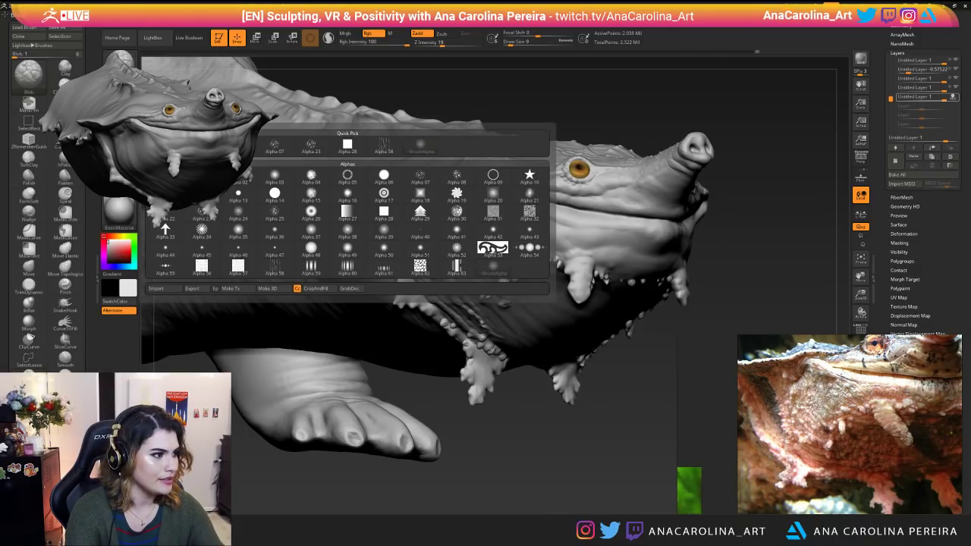
{"action": "mouse_move", "coordinate": [293, 215]}
{"action": "left_click", "coordinate": [420, 176]}
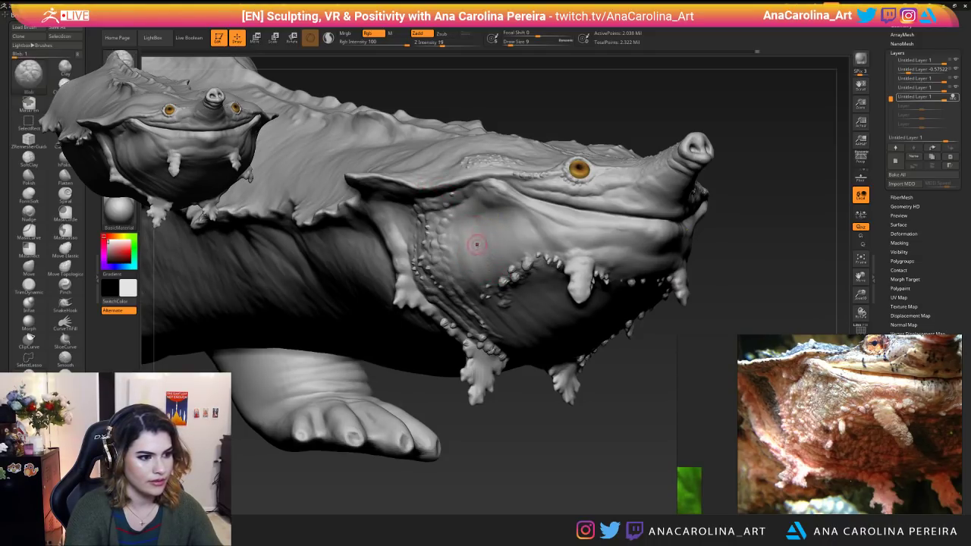
{"action": "key", "text": "space"}
{"action": "left_click_drag", "start_coordinate": [478, 242], "coordinate": [502, 260]}
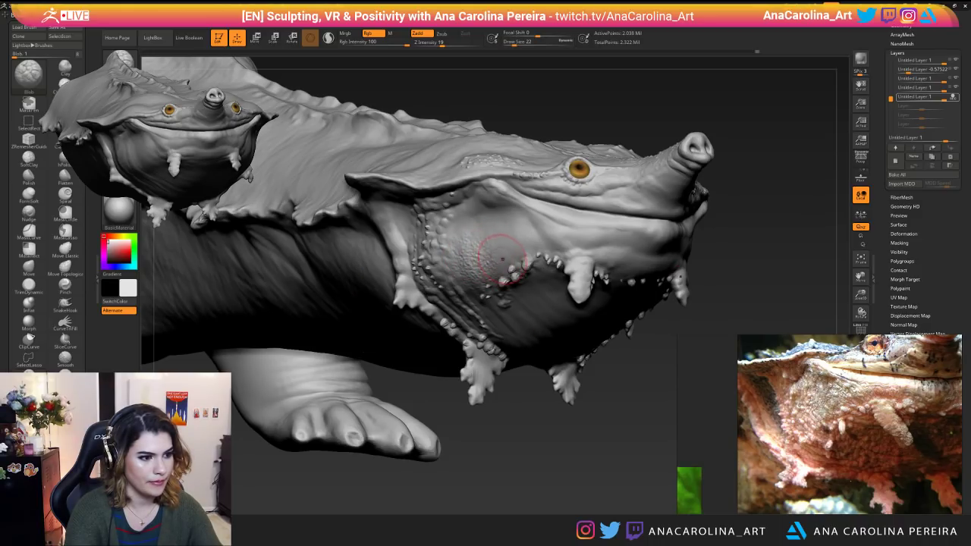
Change the Blob brush's stroke type to Color Spray and test it on the cheek.
{"action": "key", "text": "5"}
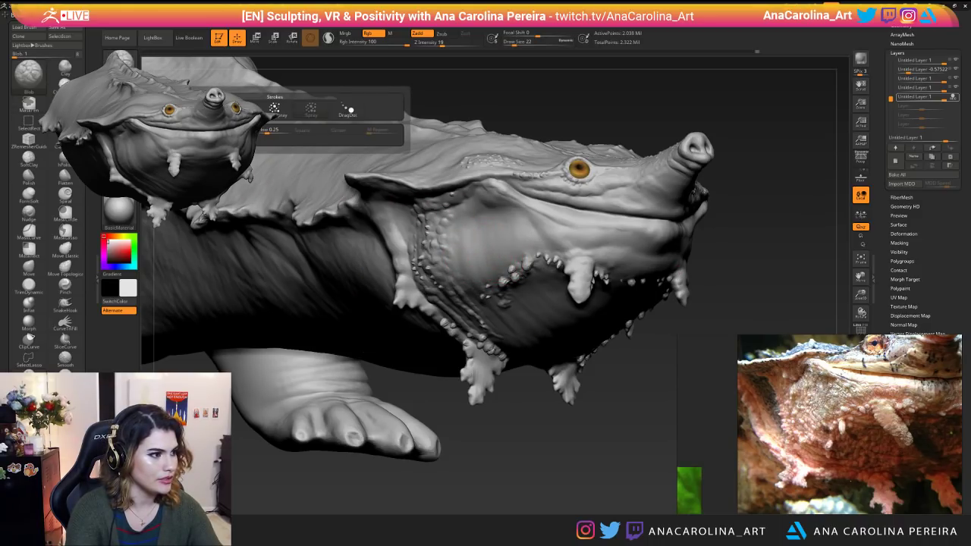
{"action": "left_click", "coordinate": [347, 111]}
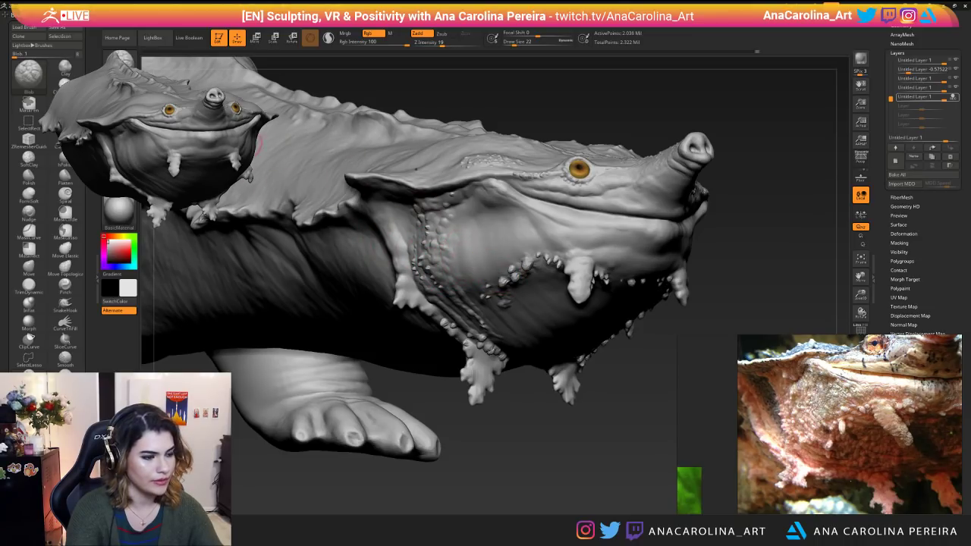
{"action": "key", "text": "F3"}
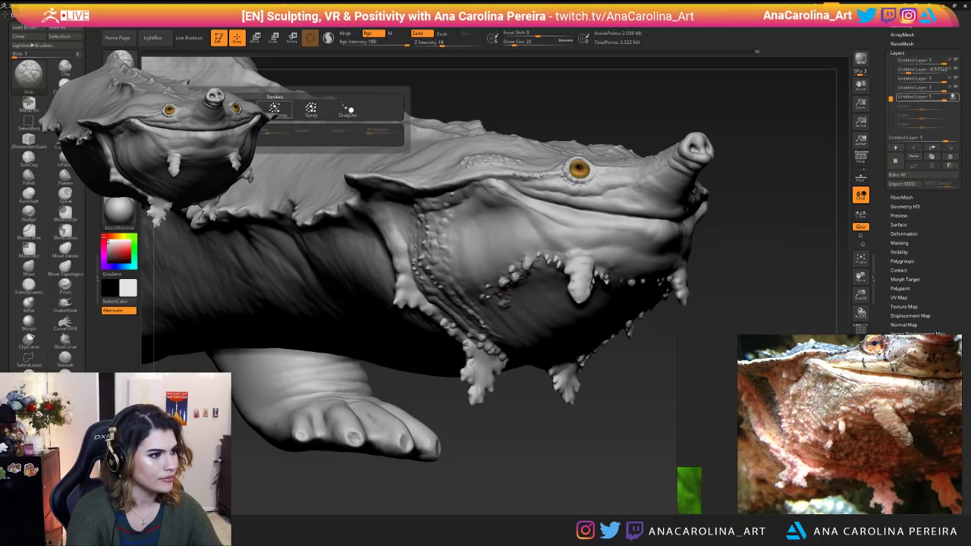
{"action": "left_click", "coordinate": [271, 110]}
{"action": "key", "text": "F4"}
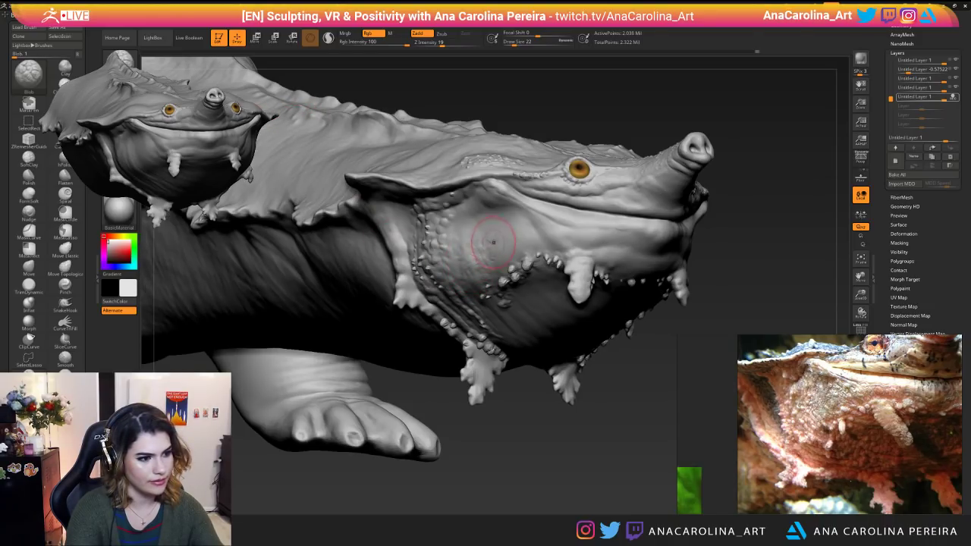
Try Alpha 14 on the Blob brush with a test stroke across the cheek.
{"action": "key", "text": "F4"}
{"action": "left_click", "coordinate": [275, 194]}
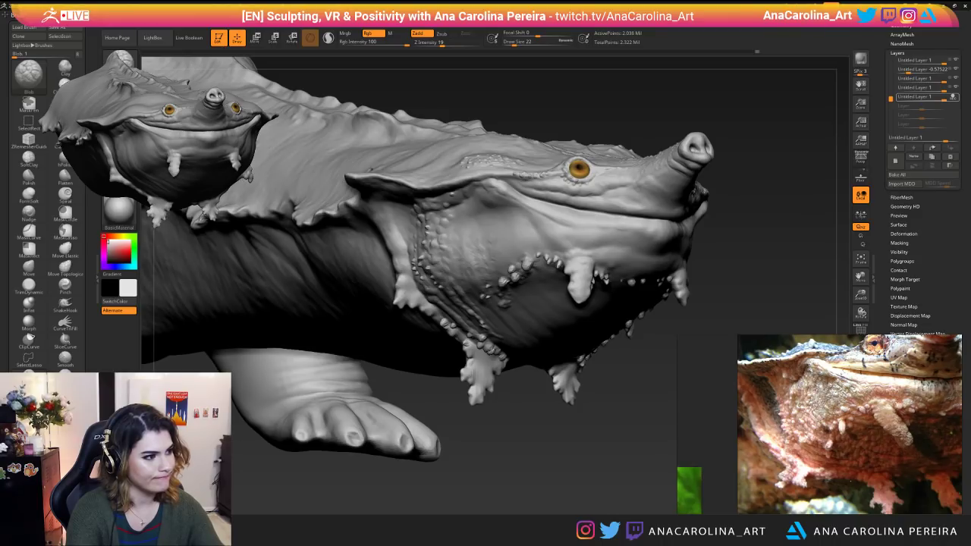
{"action": "left_click_drag", "start_coordinate": [469, 241], "coordinate": [510, 238]}
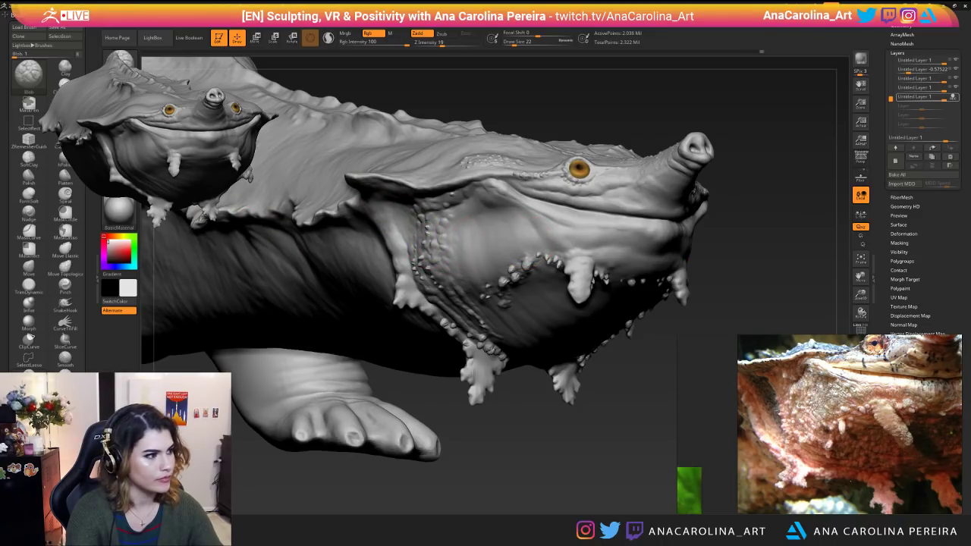
Set the Blob brush's alpha to Alpha 48 and undo the last two test strokes on the cheek.
{"action": "key", "text": "F4"}
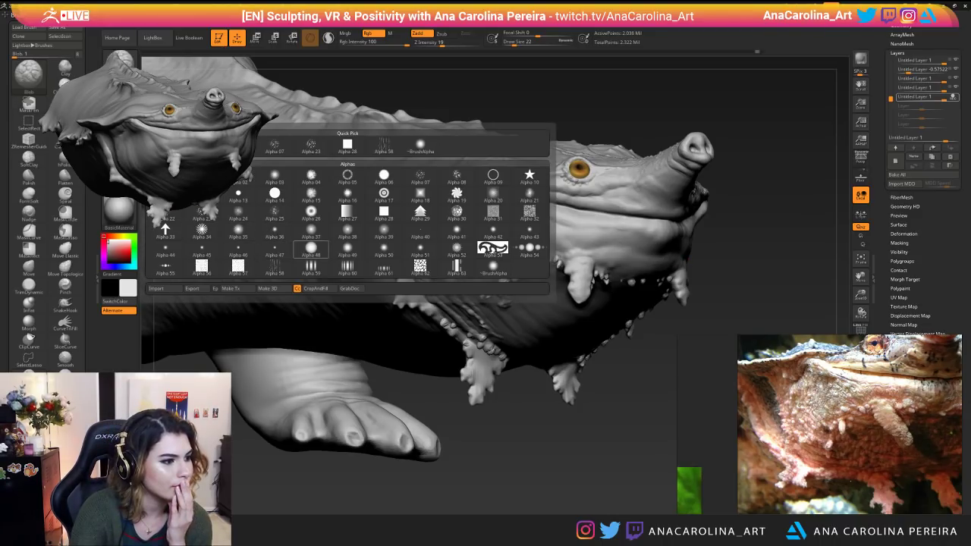
{"action": "left_click", "coordinate": [322, 251]}
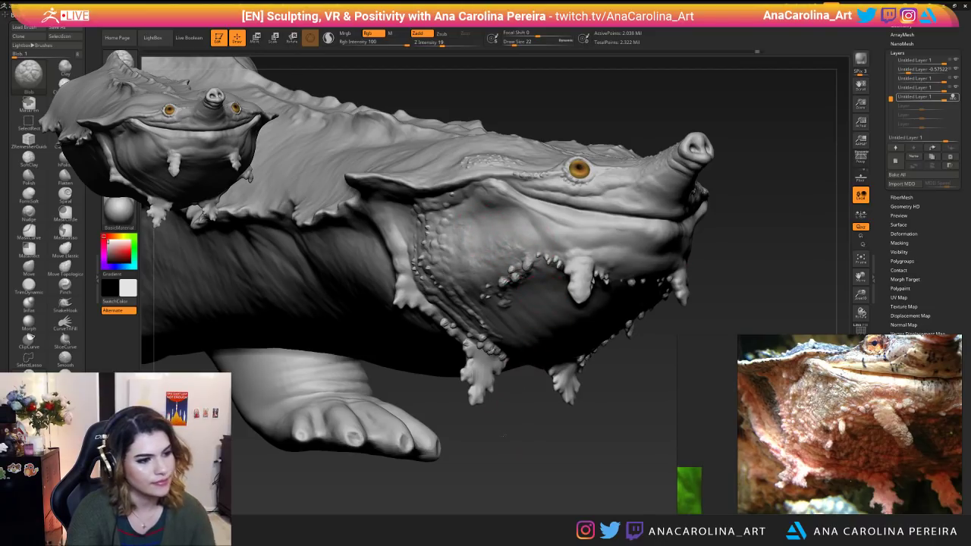
{"action": "key", "text": "ctrl+z"}
{"action": "key", "text": "ctrl+z"}
{"action": "key", "text": "f"}
{"action": "left_click_drag", "start_coordinate": [522, 377], "coordinate": [526, 459], "text": "alt"}
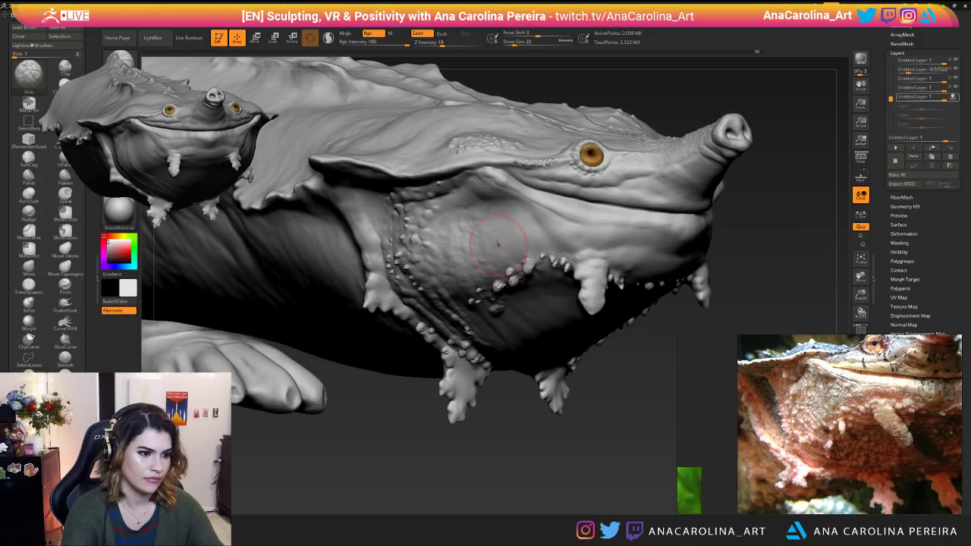
Sculpt scattered skin bumps across the cheek with the Blob brush at Draw Size 16 and lightly smooth them.
{"action": "key", "text": "space"}
{"action": "left_click_drag", "start_coordinate": [533, 229], "coordinate": [531, 230]}
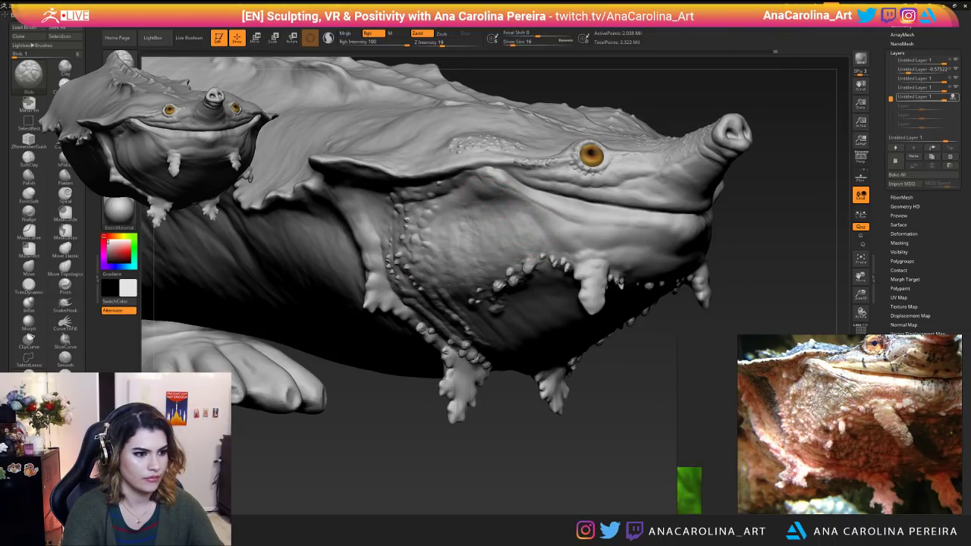
{"action": "left_click_drag", "start_coordinate": [539, 432], "coordinate": [457, 207], "text": "alt"}
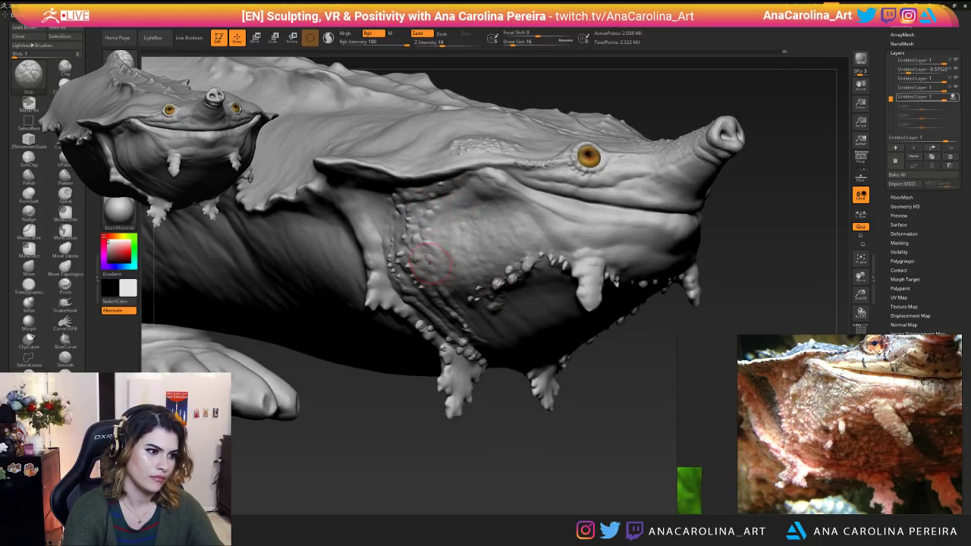
{"action": "left_click_drag", "start_coordinate": [425, 227], "coordinate": [506, 220], "text": "shift"}
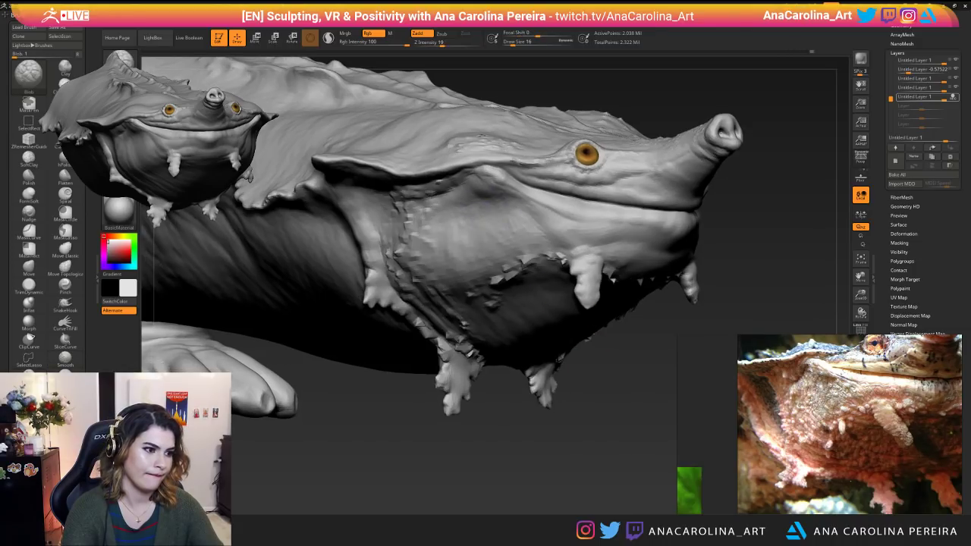
Undo the last three strokes and smooth the skin surface between the eye and the lower jaw.
{"action": "key", "text": "ctrl+z"}
{"action": "key", "text": "ctrl+z"}
{"action": "key", "text": "ctrl+z"}
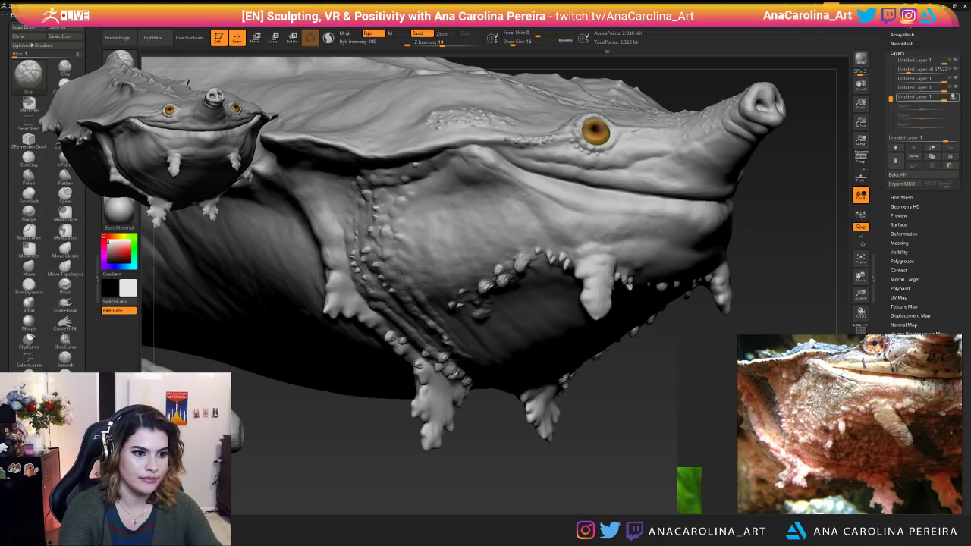
{"action": "left_click_drag", "start_coordinate": [720, 323], "coordinate": [694, 322]}
{"action": "left_click_drag", "start_coordinate": [540, 212], "coordinate": [596, 238], "text": "shift"}
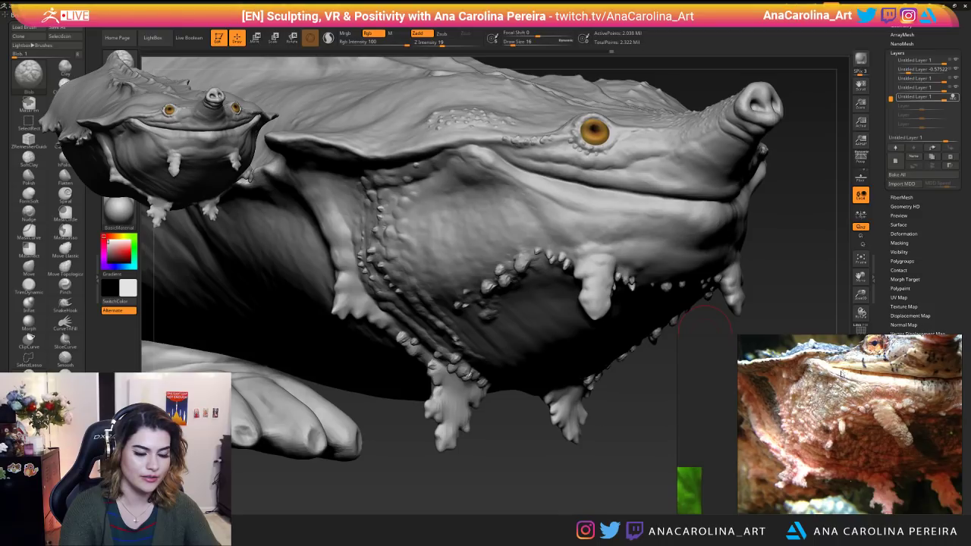
{"action": "left_click_drag", "start_coordinate": [626, 440], "coordinate": [588, 432]}
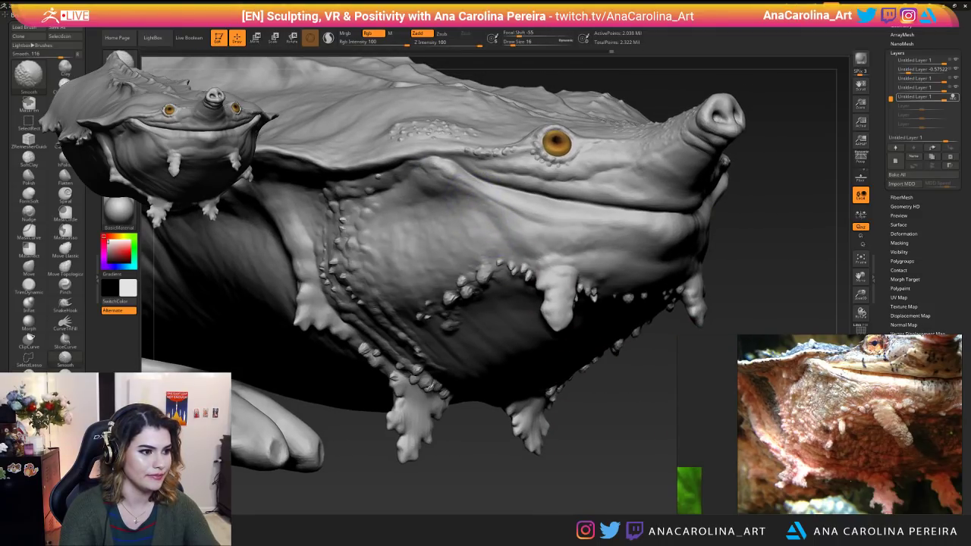
Try Blob strokes on the middle of the cheek at Draw Size 11 and 27, and undo them.
{"action": "mouse_move", "coordinate": [607, 388]}
{"action": "left_mouse_down", "text": "alt"}
{"action": "mouse_move", "coordinate": [570, 290]}
{"action": "mouse_move", "coordinate": [606, 365]}
{"action": "left_mouse_up", "text": "alt"}
{"action": "key", "text": "space"}
{"action": "left_click", "coordinate": [419, 282]}
{"action": "key", "text": "space"}
{"action": "left_click", "coordinate": [425, 285]}
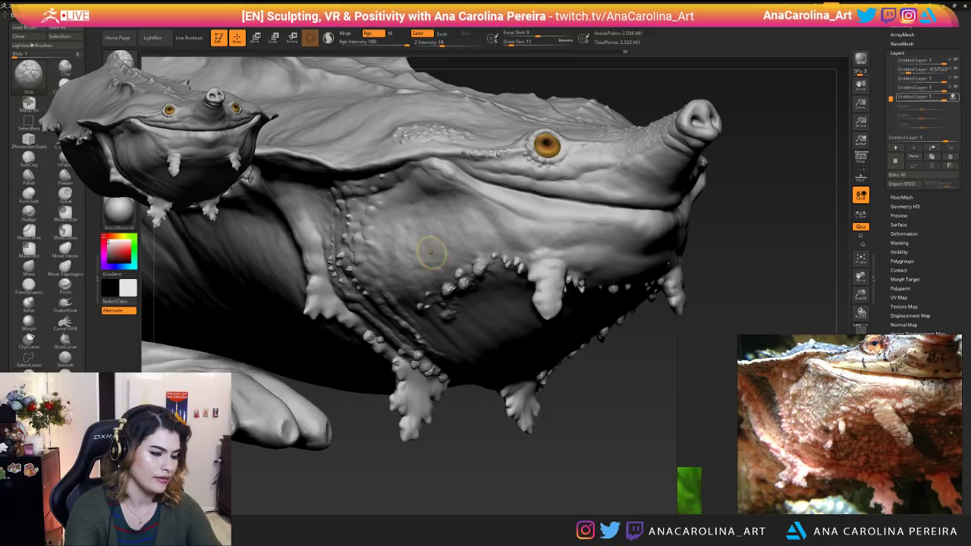
{"action": "left_click", "coordinate": [119, 99]}
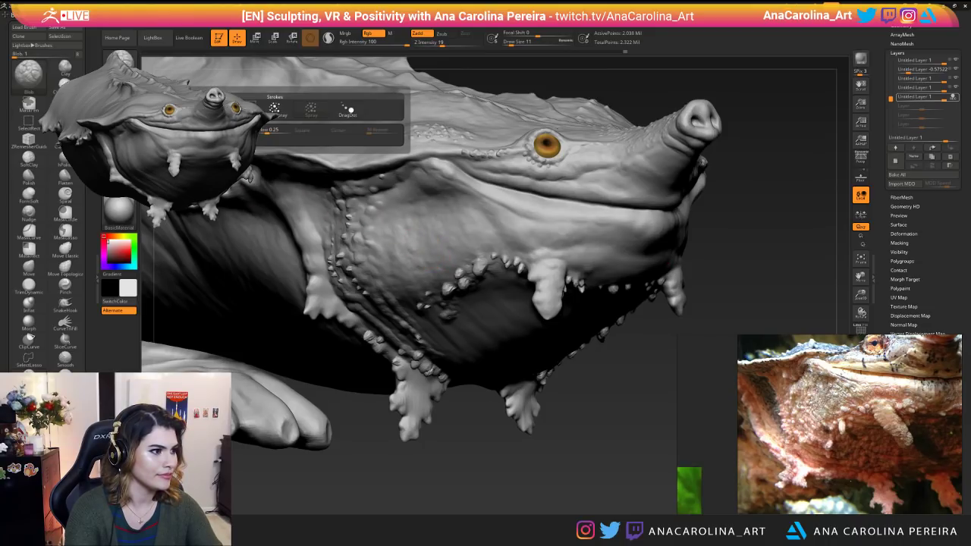
{"action": "key", "text": "ctrl+z"}
{"action": "key", "text": "space"}
{"action": "left_click_drag", "start_coordinate": [413, 243], "coordinate": [441, 226]}
{"action": "key", "text": "ctrl+z"}
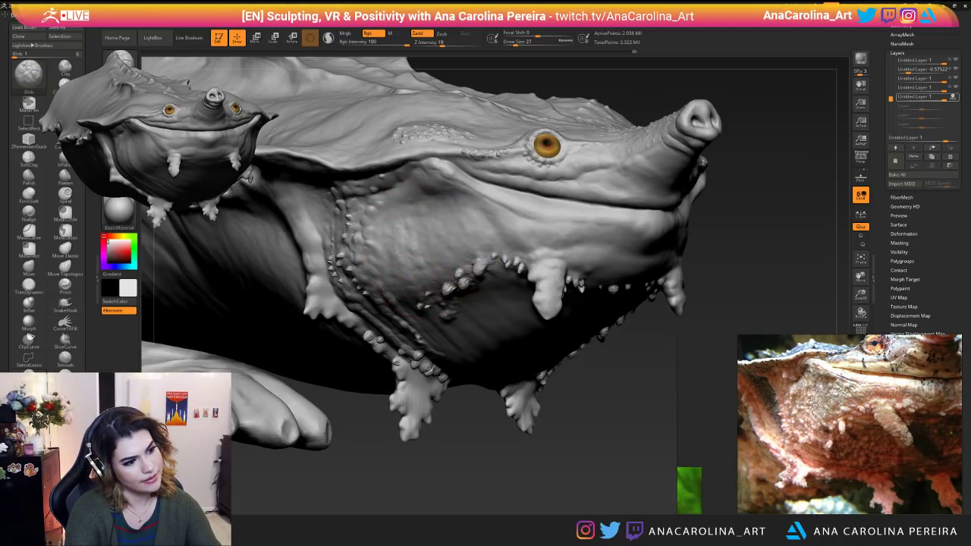
Smooth the small bumps on the middle of the cheek.
{"action": "mouse_move", "coordinate": [455, 428]}
{"action": "left_mouse_down", "text": "alt"}
{"action": "mouse_move", "coordinate": [458, 381]}
{"action": "mouse_move", "coordinate": [485, 379]}
{"action": "left_mouse_up", "text": "alt"}
{"action": "left_click_drag", "start_coordinate": [388, 241], "coordinate": [402, 248], "text": "shift"}
{"action": "left_click_drag", "start_coordinate": [474, 347], "coordinate": [502, 354]}
{"action": "mouse_move", "coordinate": [502, 354]}
{"action": "left_mouse_down", "text": "alt"}
{"action": "mouse_move", "coordinate": [505, 376]}
{"action": "mouse_move", "coordinate": [486, 392]}
{"action": "mouse_move", "coordinate": [533, 397]}
{"action": "mouse_move", "coordinate": [552, 382]}
{"action": "left_mouse_up", "text": "alt"}
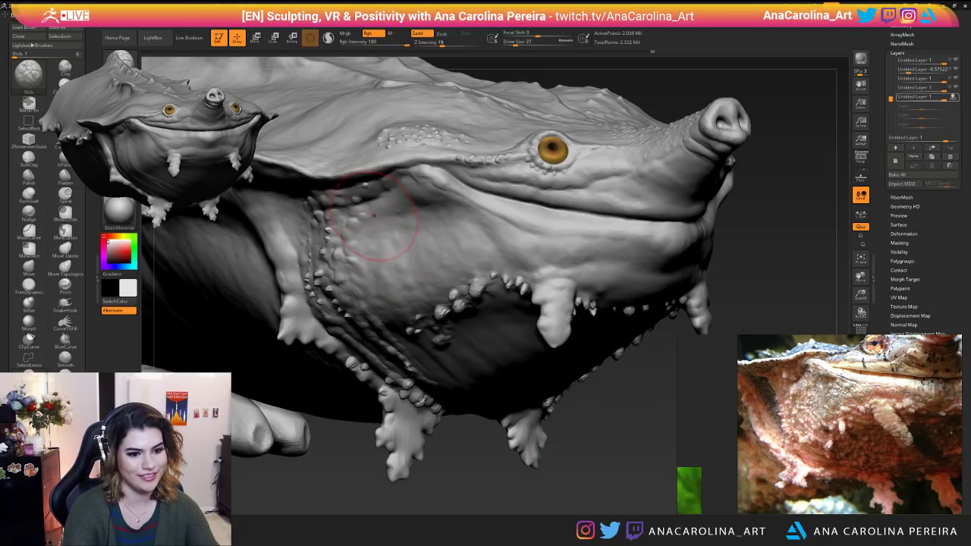
Change the Blob brush's alpha and set its Draw Size to 13 for the cheek bumps.
{"action": "left_click", "coordinate": [119, 138]}
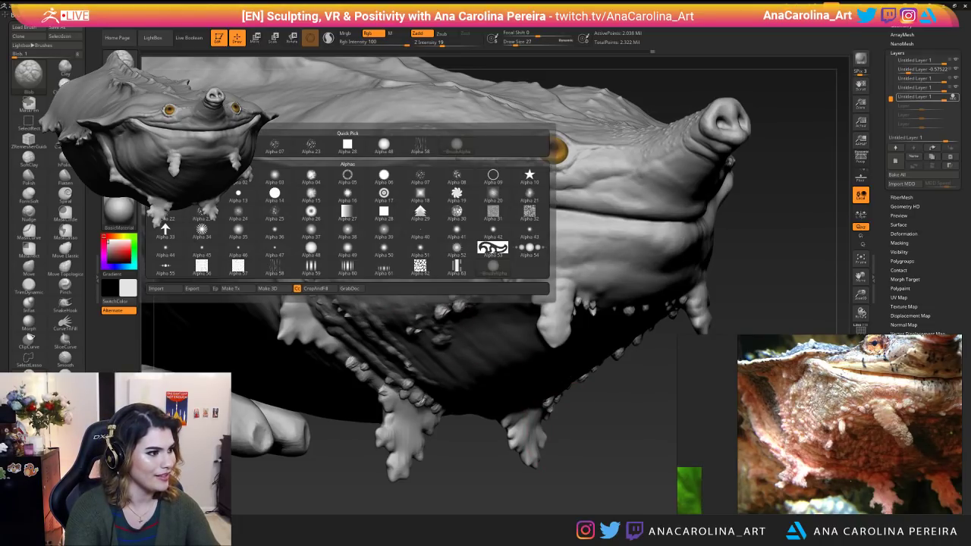
{"action": "left_click", "coordinate": [375, 228]}
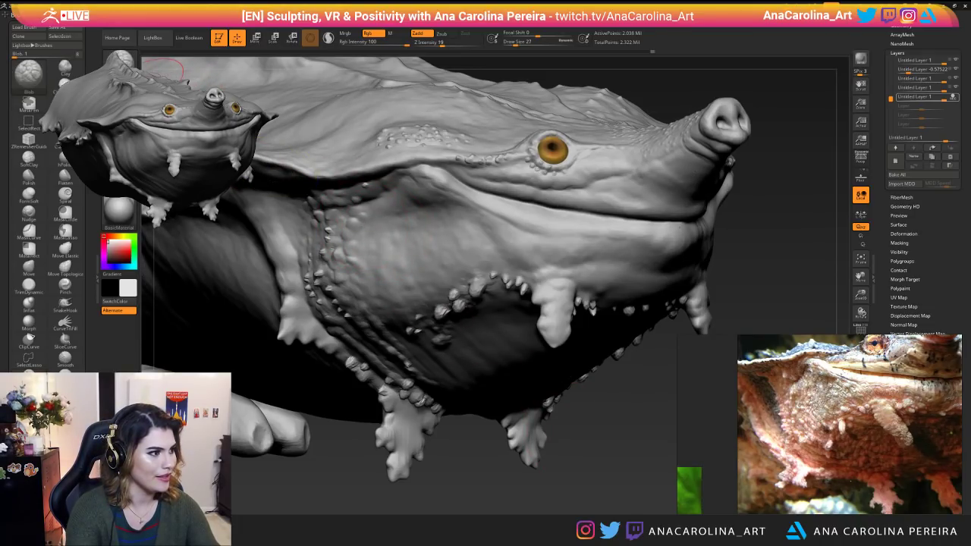
{"action": "left_click", "coordinate": [119, 100]}
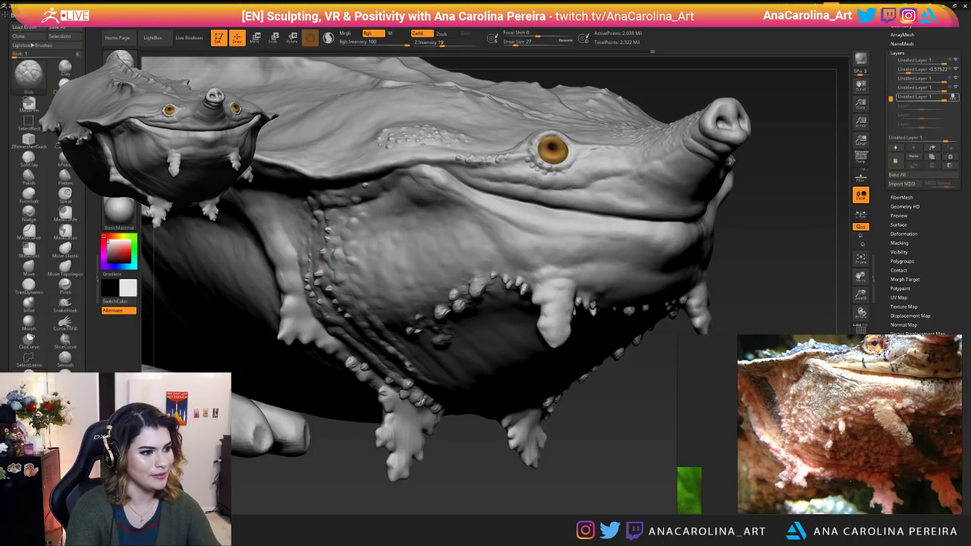
{"action": "key", "text": "space"}
{"action": "left_click", "coordinate": [411, 227]}
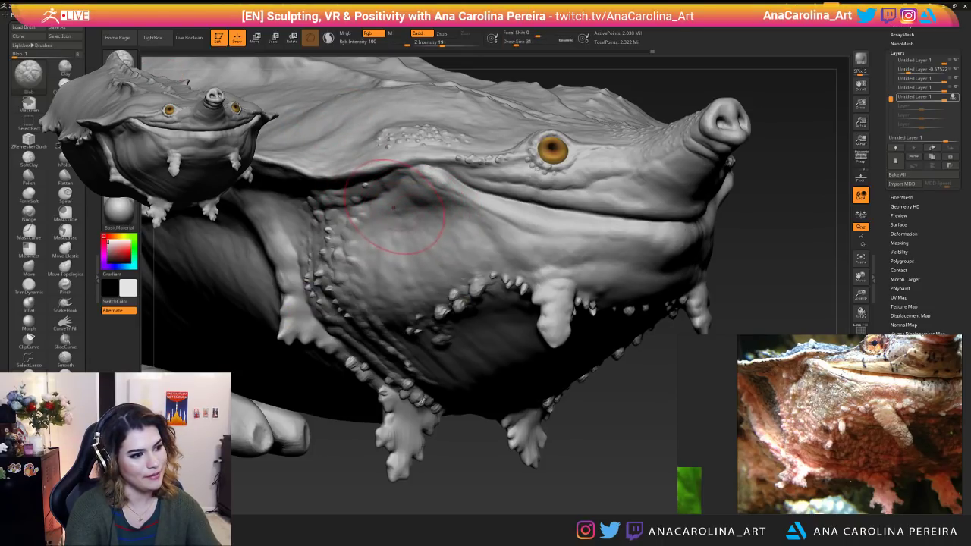
{"action": "key", "text": "space"}
Lightly smooth the upper cheek and add a new sculpt layer to the turtle.
{"action": "key", "text": "ctrl"}
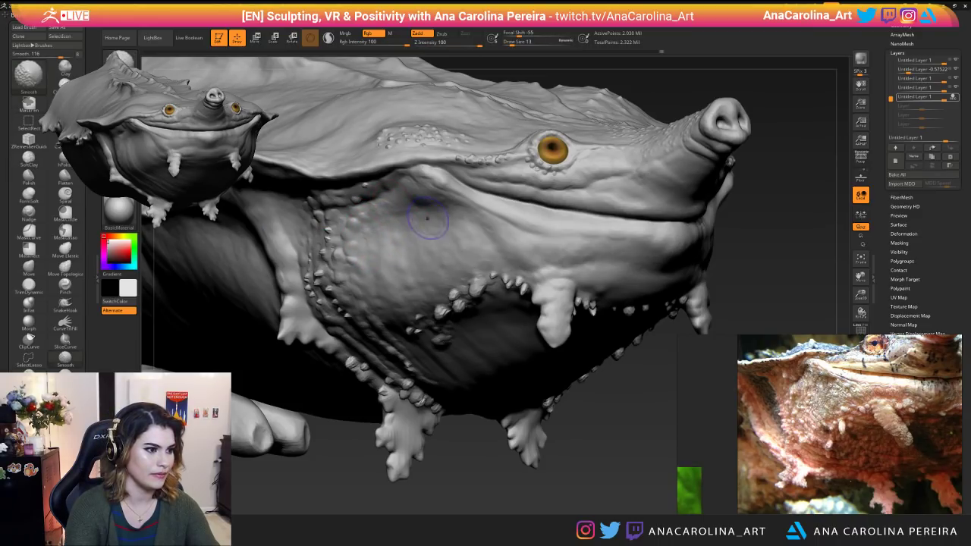
{"action": "left_click_drag", "start_coordinate": [515, 455], "coordinate": [485, 379], "text": "alt"}
{"action": "key", "text": "shift"}
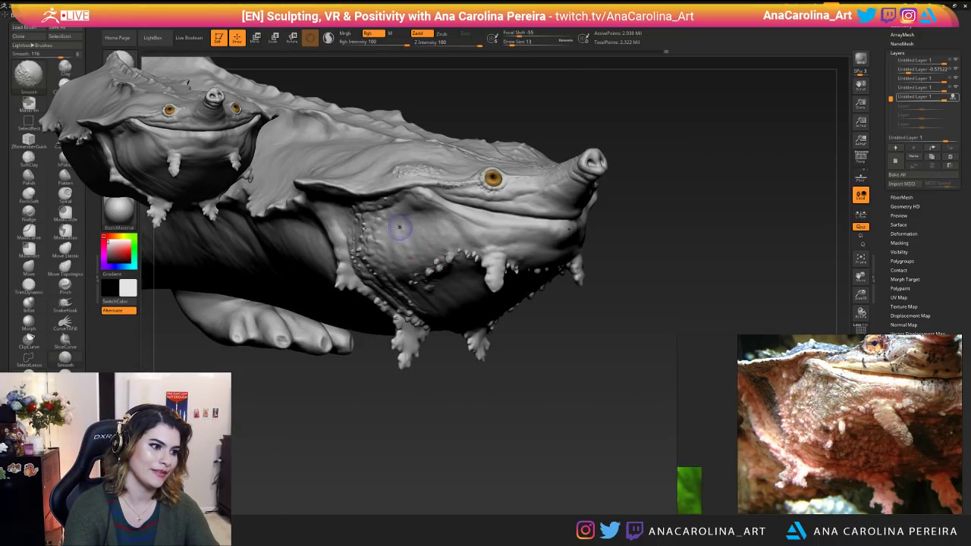
{"action": "left_click_drag", "start_coordinate": [607, 372], "coordinate": [573, 383], "text": "alt"}
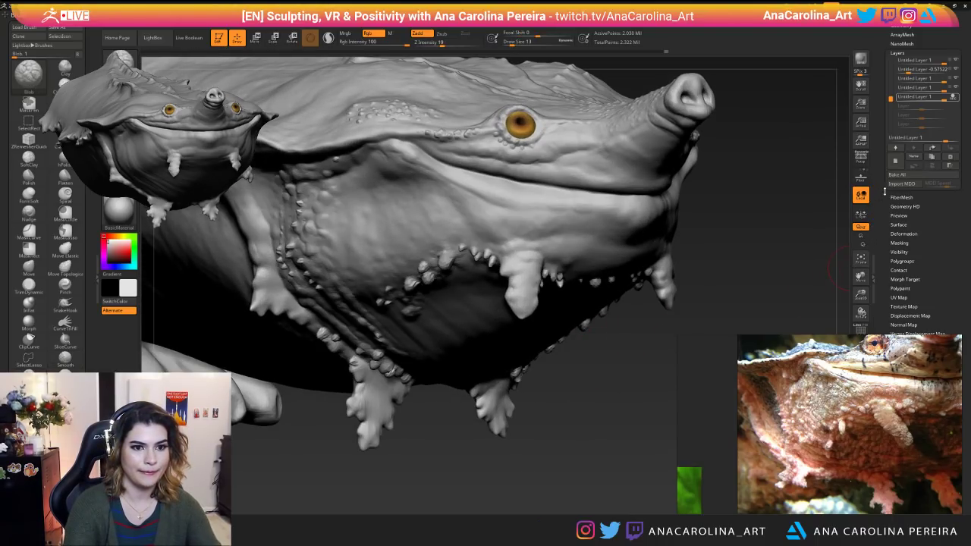
{"action": "left_click", "coordinate": [896, 161]}
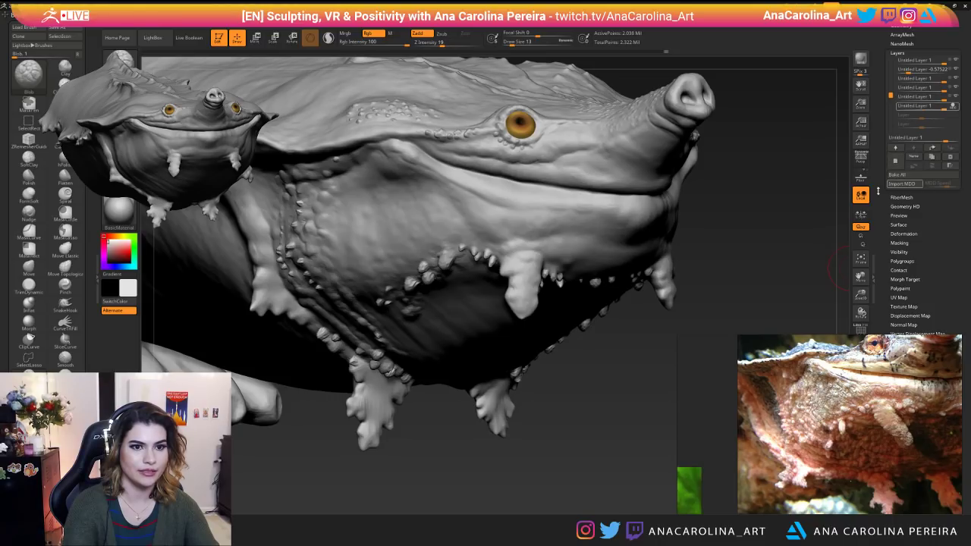
{"action": "left_click_drag", "start_coordinate": [575, 377], "coordinate": [577, 389]}
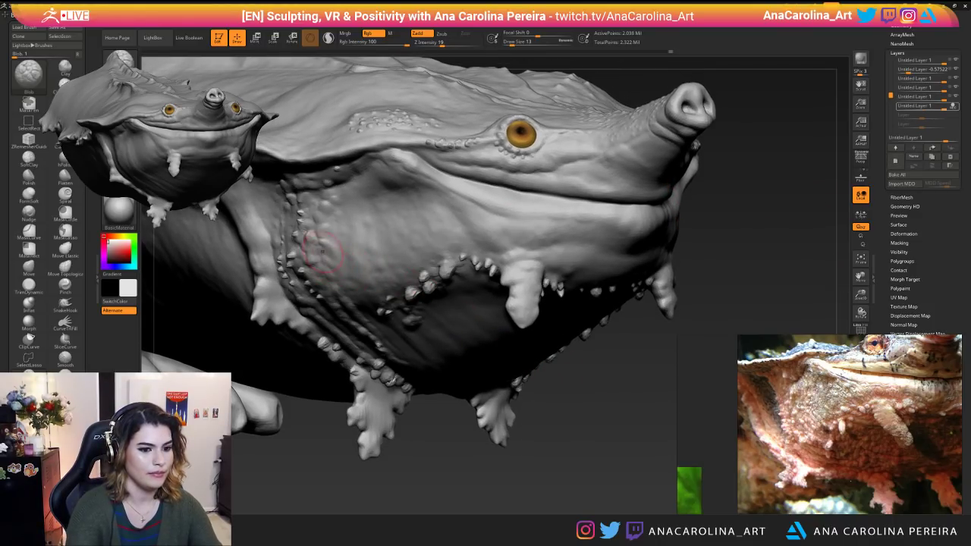
Switch to the DamStandard brush for carving the cheek.
{"action": "left_click", "coordinate": [120, 102]}
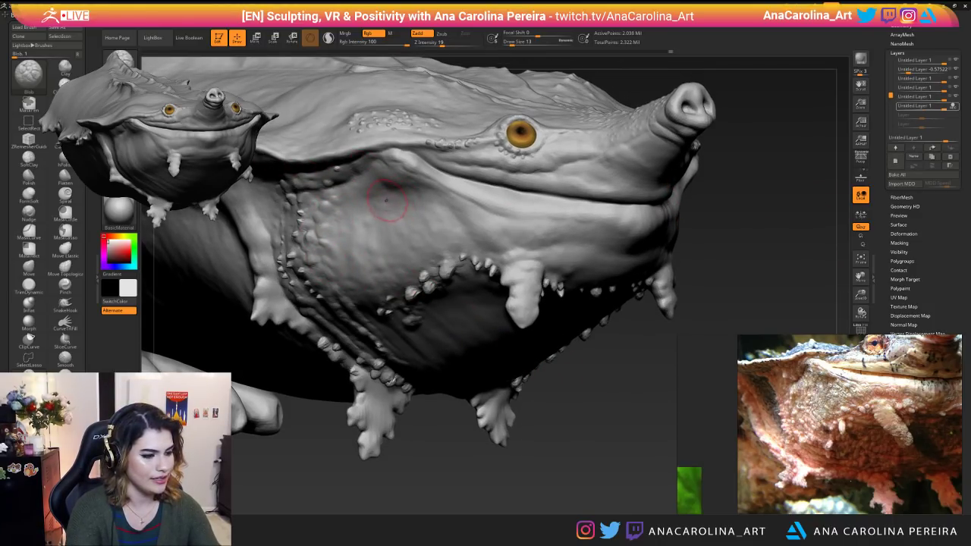
{"action": "key", "text": "b"}
{"action": "key", "text": "d"}
{"action": "key", "text": "s"}
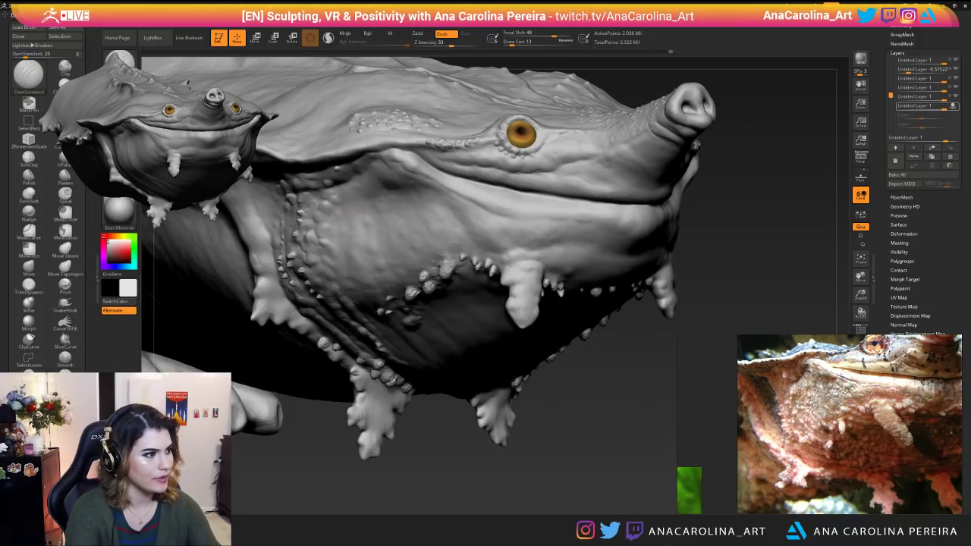
{"action": "key", "text": "b"}
{"action": "key", "text": "Escape"}
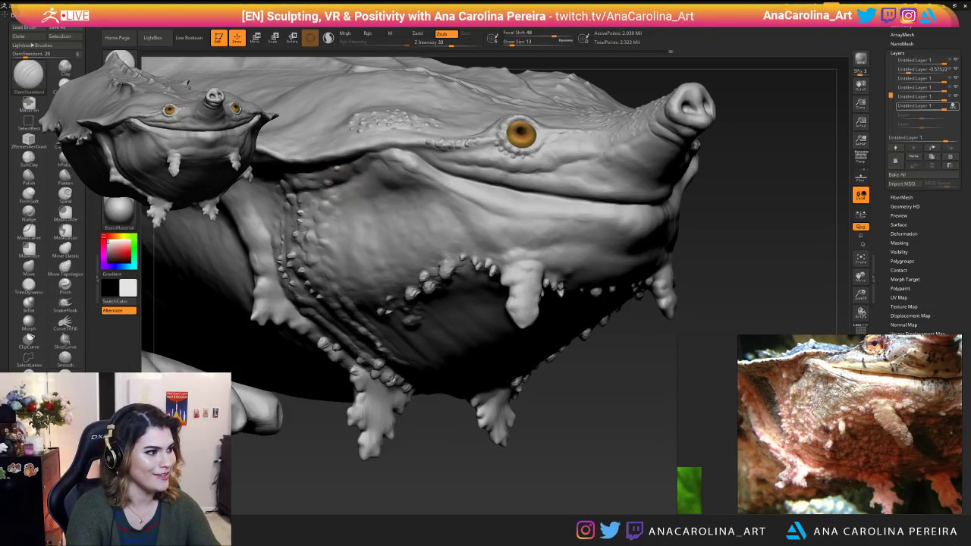
Test another stroke type for DamStandard with one stroke down the cheek, undo it and return to FreeHand.
{"action": "left_click", "coordinate": [119, 99]}
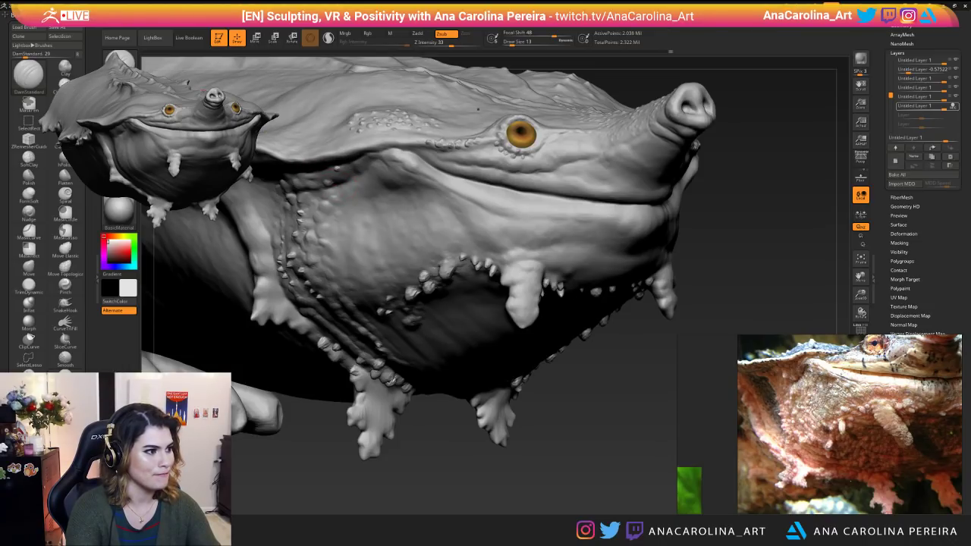
{"action": "left_click_drag", "start_coordinate": [386, 214], "coordinate": [400, 254]}
{"action": "key", "text": "ctrl+z"}
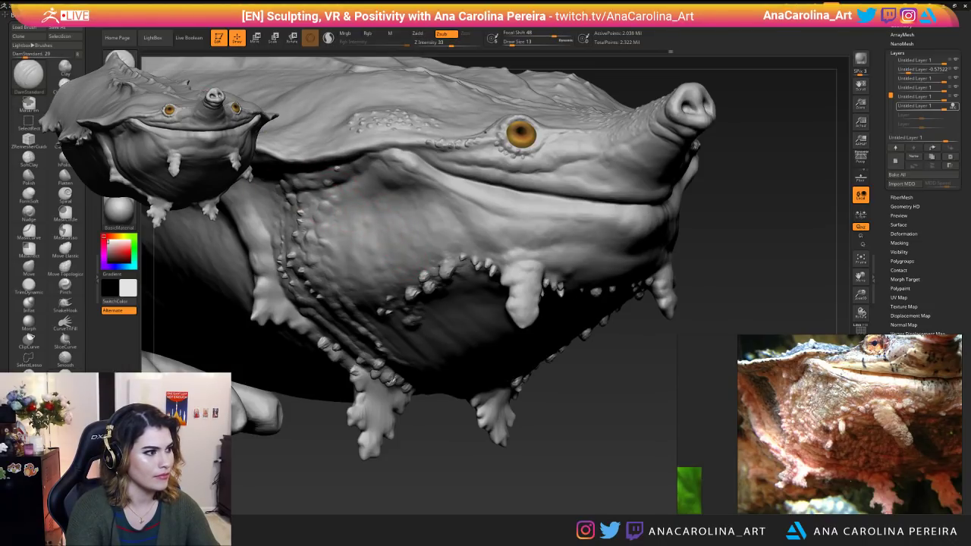
{"action": "left_click", "coordinate": [119, 98]}
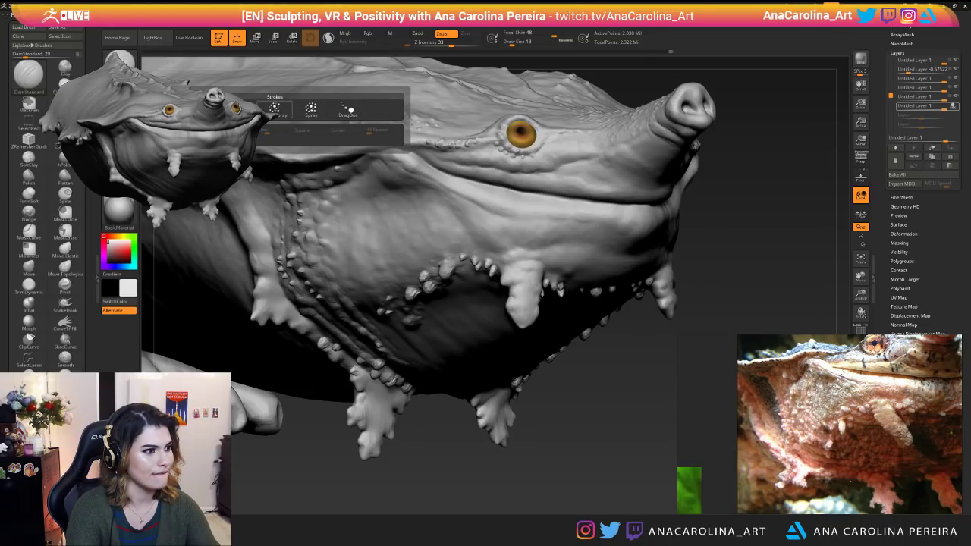
Set the DamStandard brush's Z Intensity to 7 for carving light wrinkles on the cheek.
{"action": "key", "text": "space"}
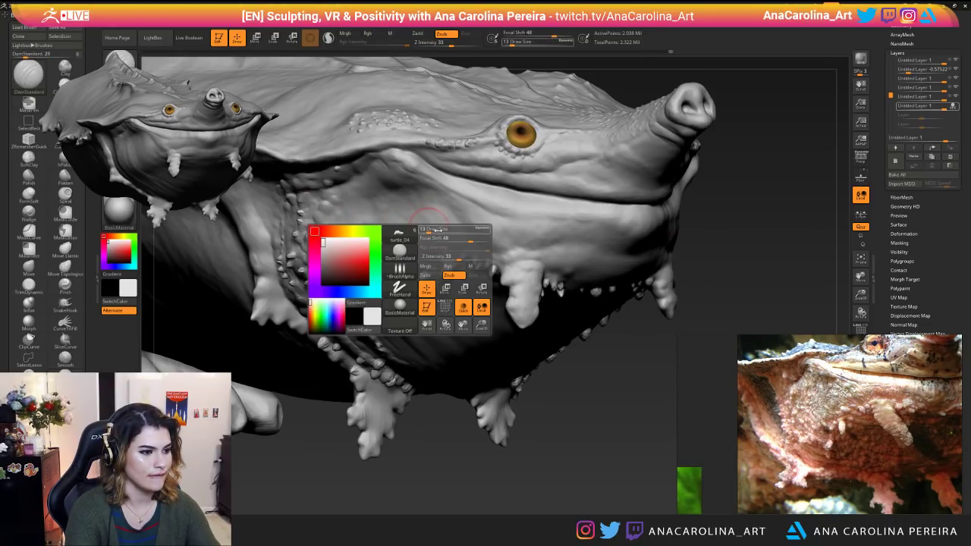
{"action": "left_click", "coordinate": [449, 256]}
{"action": "left_click_drag", "start_coordinate": [438, 256], "coordinate": [438, 256]}
{"action": "key", "text": "space"}
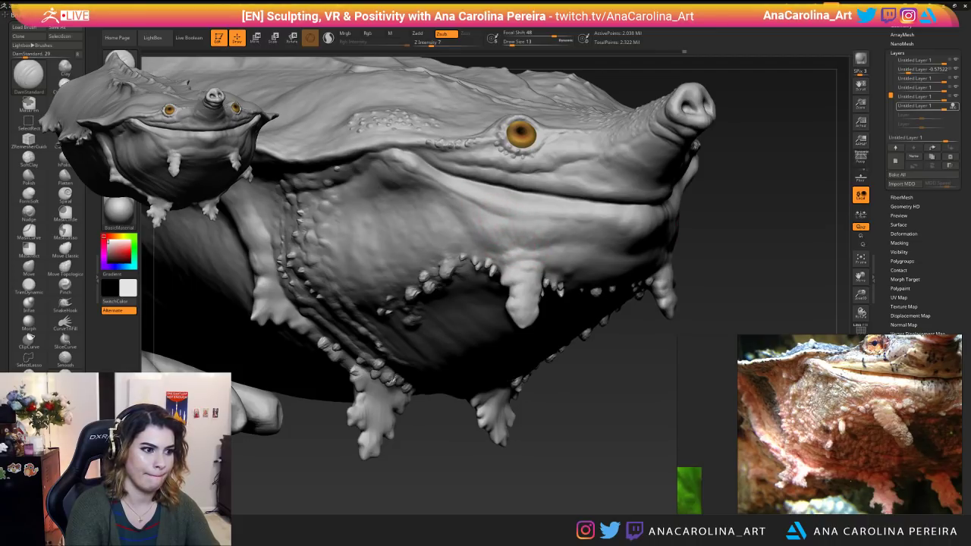
Set the DamStandard brush's Focal Shift to -18 and carve fine wrinkles below the mouth, comparing with undo and redo.
{"action": "mouse_move", "coordinate": [602, 356]}
{"action": "left_mouse_down"}
{"action": "mouse_move", "coordinate": [568, 318]}
{"action": "mouse_move", "coordinate": [584, 360]}
{"action": "mouse_move", "coordinate": [607, 355]}
{"action": "left_mouse_up"}
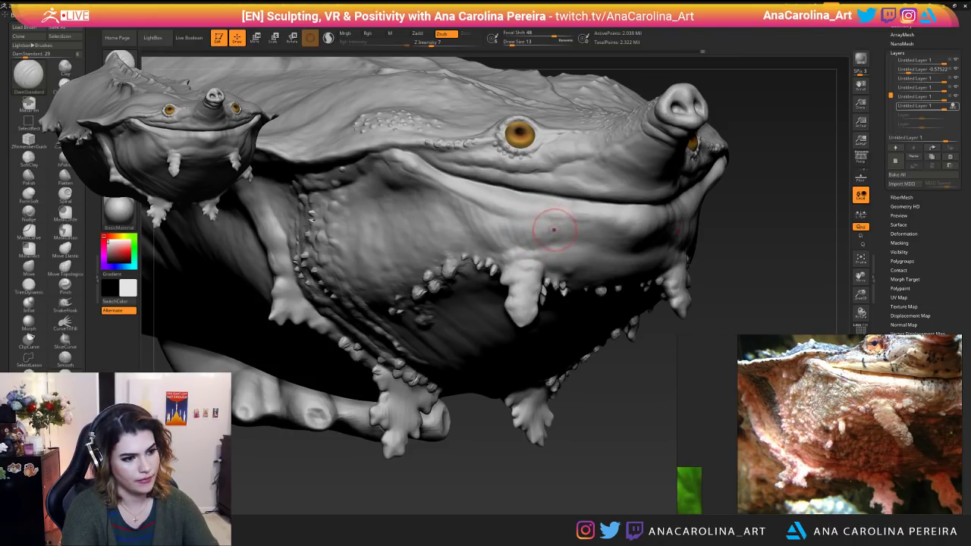
{"action": "key", "text": "space"}
{"action": "key", "text": "ctrl"}
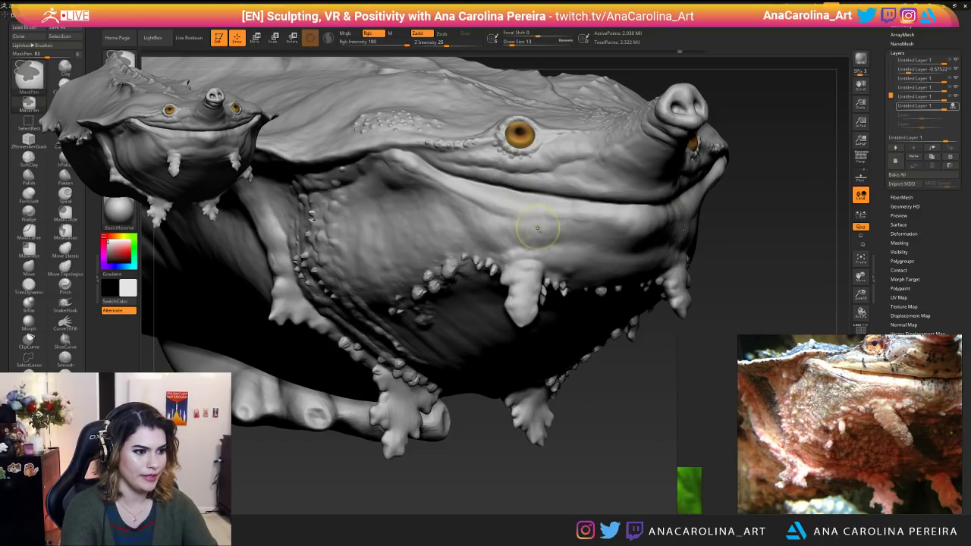
{"action": "key", "text": "ctrl+z"}
{"action": "key", "text": "ctrl+shift+z"}
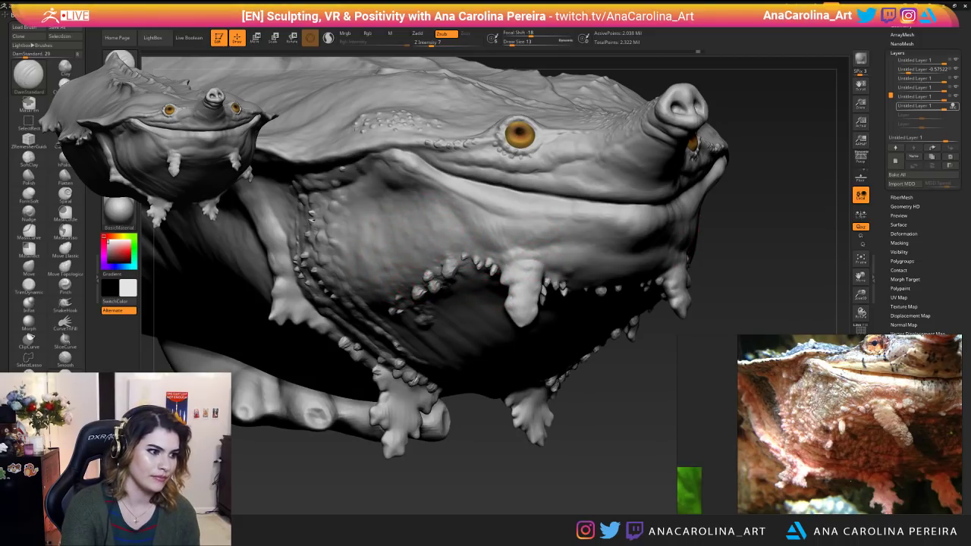
Carve soft skin creases across the cheek with DamStandard, raising its Draw Size to 27.
{"action": "left_click_drag", "start_coordinate": [591, 365], "coordinate": [513, 260]}
{"action": "key", "text": "space"}
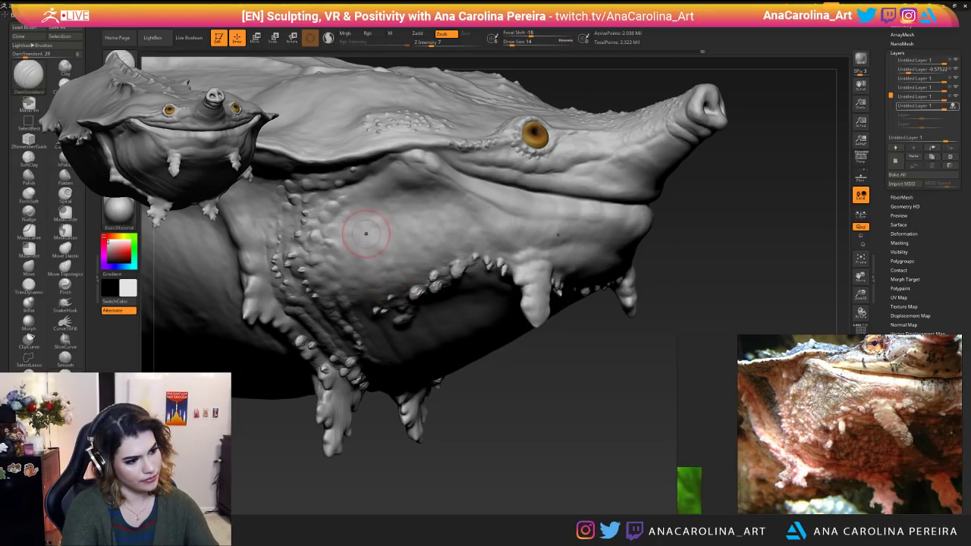
{"action": "mouse_move", "coordinate": [361, 242]}
{"action": "right_mouse_down", "text": "ctrl"}
{"action": "mouse_move", "coordinate": [423, 330]}
{"action": "mouse_move", "coordinate": [369, 241]}
{"action": "right_mouse_up", "text": "ctrl"}
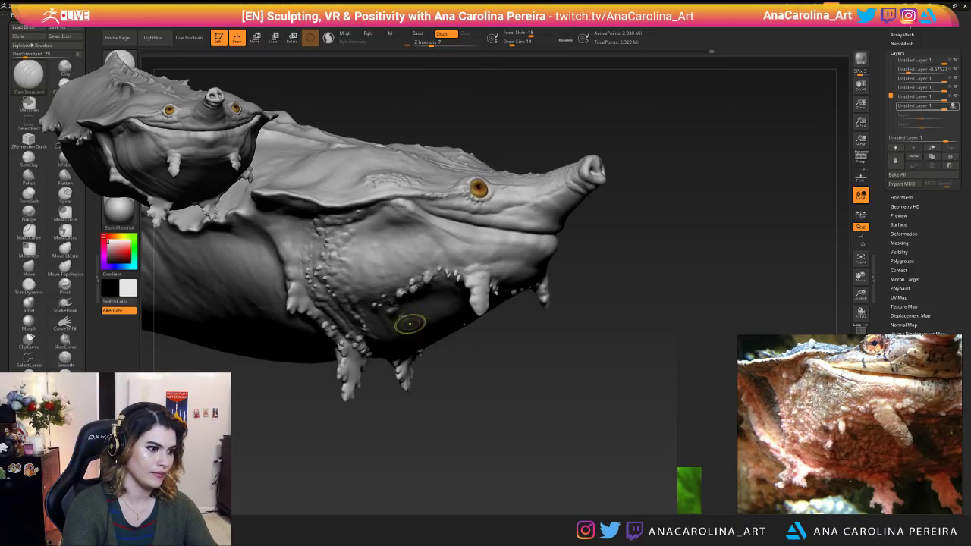
{"action": "key", "text": "space"}
{"action": "left_click_drag", "start_coordinate": [367, 252], "coordinate": [383, 253]}
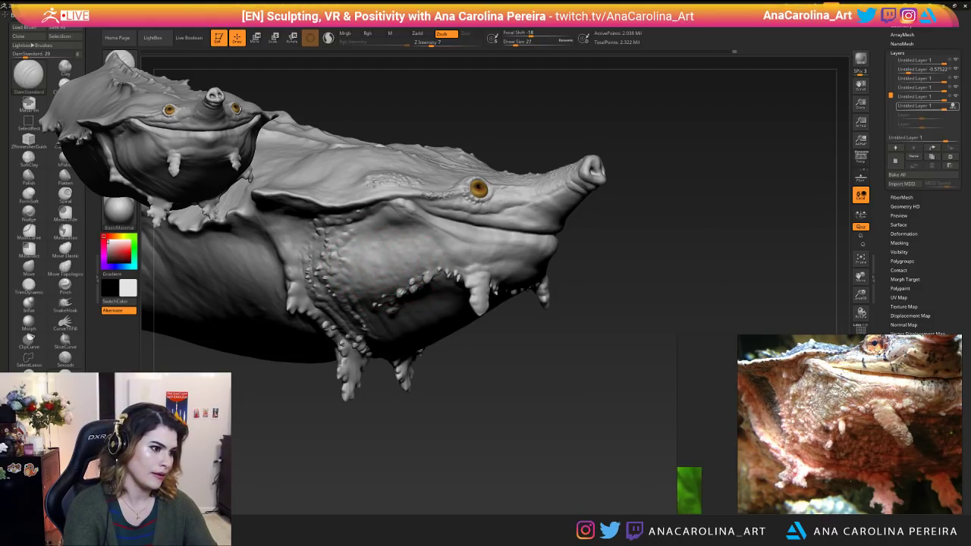
Smooth the skin between the chin barbel and the mouth corner, and set the DamStandard brush's Draw Size to 11.
{"action": "mouse_move", "coordinate": [476, 368]}
{"action": "left_mouse_down"}
{"action": "mouse_move", "coordinate": [472, 342]}
{"action": "mouse_move", "coordinate": [455, 342]}
{"action": "mouse_move", "coordinate": [525, 282]}
{"action": "left_mouse_up"}
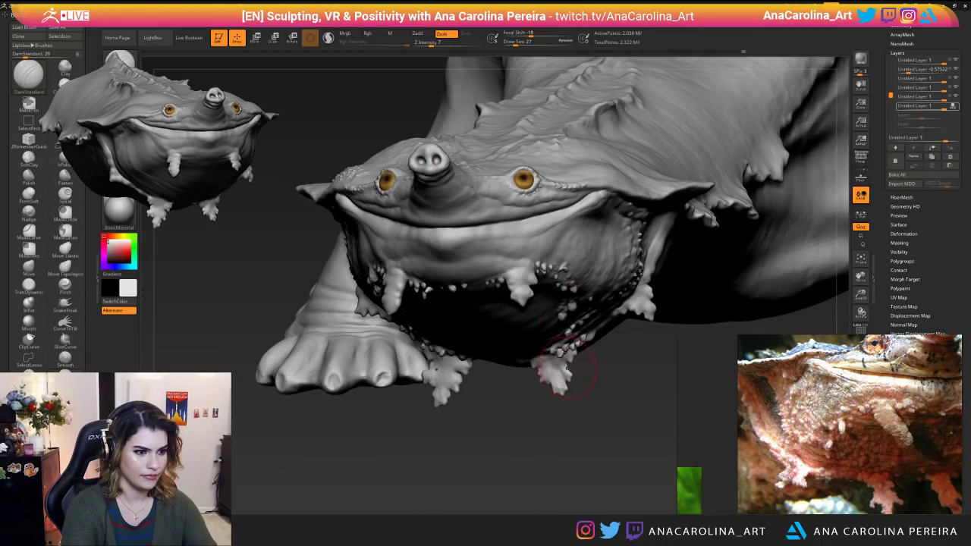
{"action": "left_click_drag", "start_coordinate": [590, 357], "coordinate": [660, 358]}
{"action": "left_click_drag", "start_coordinate": [521, 368], "coordinate": [512, 323]}
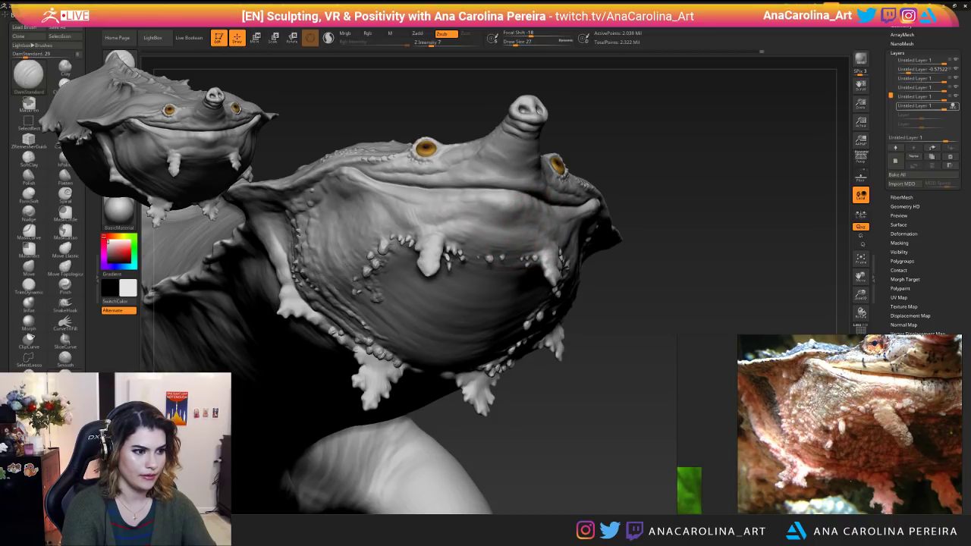
{"action": "left_click_drag", "start_coordinate": [637, 281], "coordinate": [584, 275]}
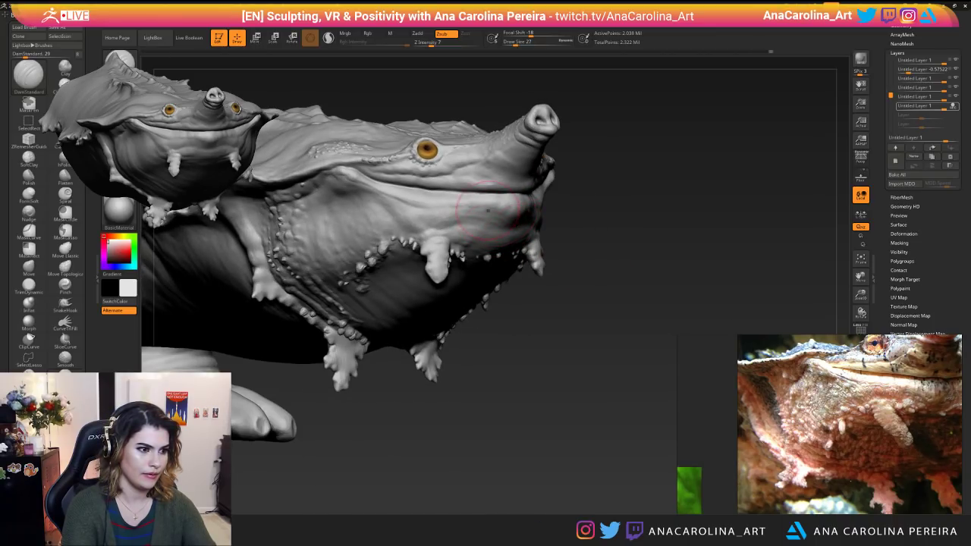
{"action": "mouse_move", "coordinate": [576, 250]}
{"action": "left_mouse_down"}
{"action": "mouse_move", "coordinate": [562, 261]}
{"action": "mouse_move", "coordinate": [580, 301]}
{"action": "left_mouse_up"}
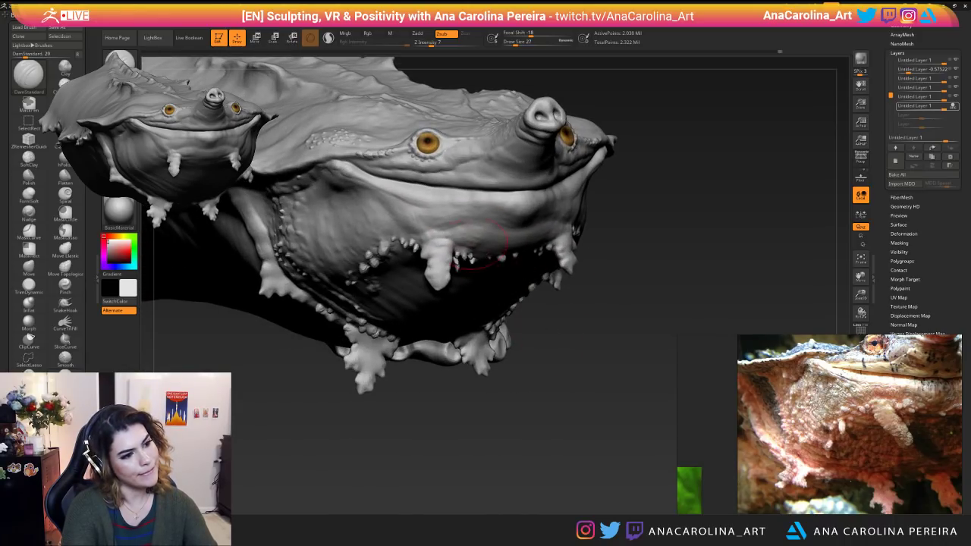
{"action": "mouse_move", "coordinate": [421, 232]}
{"action": "left_mouse_down", "text": "shift"}
{"action": "mouse_move", "coordinate": [408, 205]}
{"action": "mouse_move", "coordinate": [383, 199]}
{"action": "left_mouse_up", "text": "shift"}
{"action": "key", "text": "space"}
{"action": "key", "text": "space"}
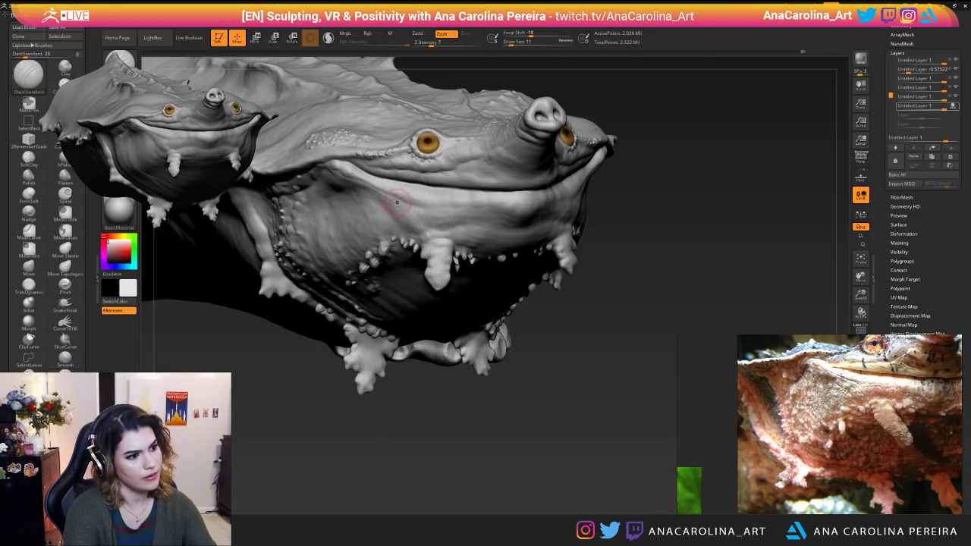
Carve soft skin creases between the mouth corner and the chin barbel, raising the DamStandard brush's Draw Size to 20.
{"action": "left_click_drag", "start_coordinate": [403, 194], "coordinate": [392, 192]}
{"action": "mouse_move", "coordinate": [437, 220]}
{"action": "right_mouse_down", "text": "alt"}
{"action": "mouse_move", "coordinate": [434, 178]}
{"action": "mouse_move", "coordinate": [442, 225]}
{"action": "mouse_move", "coordinate": [364, 176]}
{"action": "right_mouse_up", "text": "alt"}
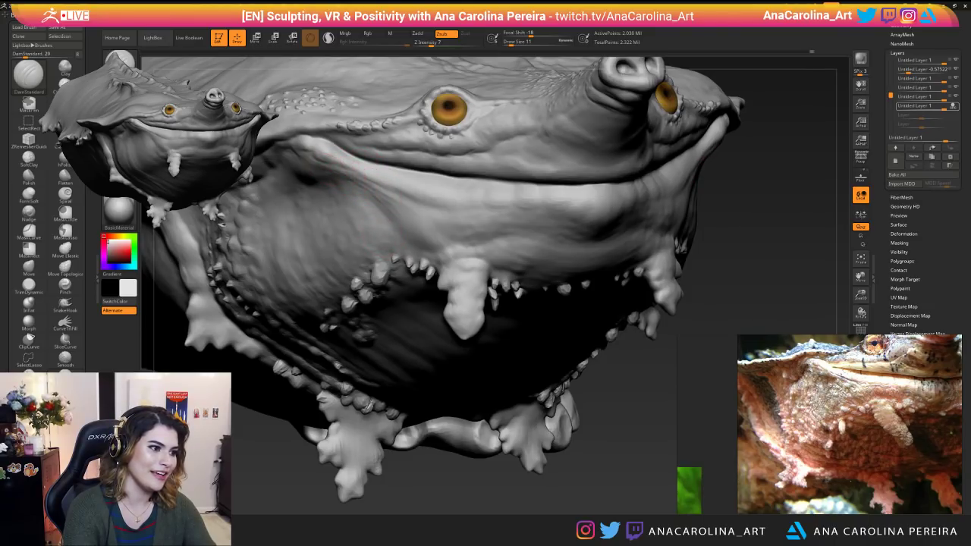
{"action": "key", "text": "space"}
{"action": "left_click_drag", "start_coordinate": [417, 216], "coordinate": [420, 215]}
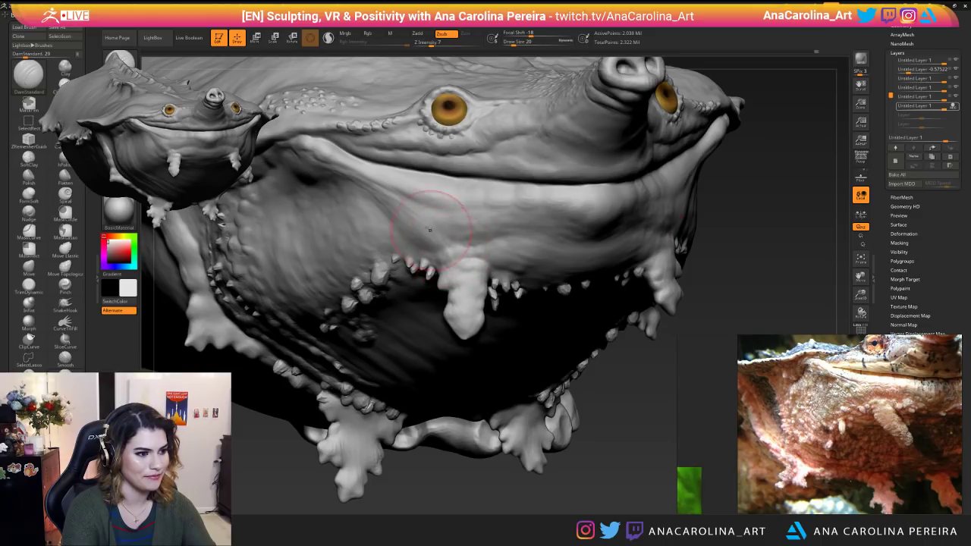
{"action": "mouse_move", "coordinate": [522, 298]}
{"action": "right_mouse_down", "text": "alt"}
{"action": "mouse_move", "coordinate": [486, 220]}
{"action": "mouse_move", "coordinate": [565, 212]}
{"action": "right_mouse_up", "text": "alt"}
{"action": "mouse_move", "coordinate": [457, 245]}
{"action": "right_mouse_down"}
{"action": "mouse_move", "coordinate": [515, 341]}
{"action": "mouse_move", "coordinate": [553, 378]}
{"action": "right_mouse_up"}
{"action": "key", "text": "space"}
{"action": "left_click_drag", "start_coordinate": [412, 227], "coordinate": [386, 223]}
{"action": "key", "text": "space"}
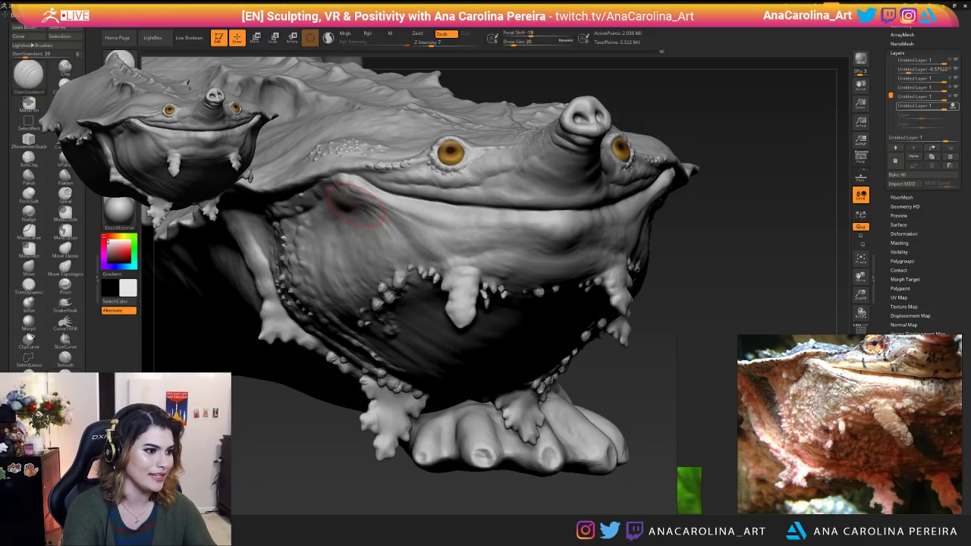
{"action": "mouse_move", "coordinate": [671, 239]}
{"action": "right_mouse_down", "text": "ctrl"}
{"action": "mouse_move", "coordinate": [661, 177]}
{"action": "mouse_move", "coordinate": [650, 214]}
{"action": "mouse_move", "coordinate": [653, 265]}
{"action": "right_mouse_up", "text": "ctrl"}
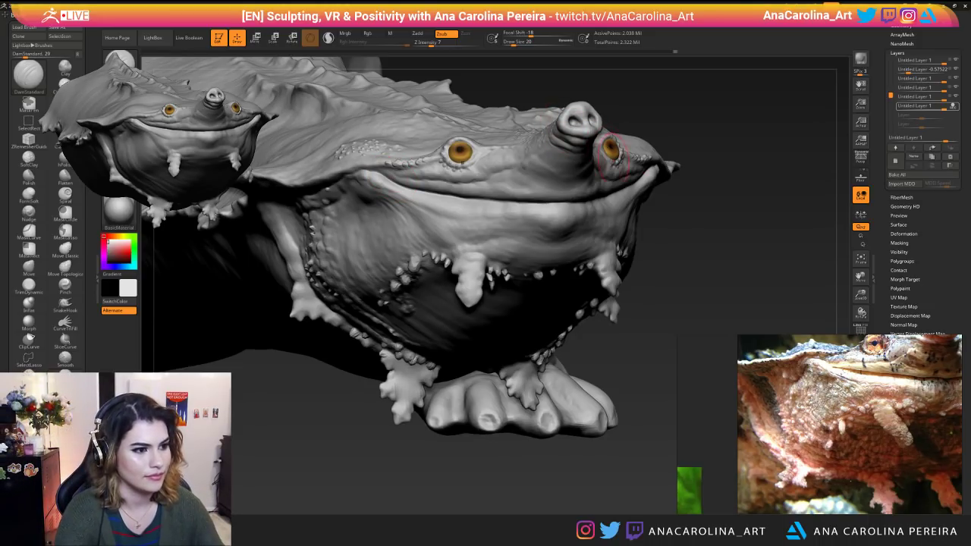
Set the DamStandard brush's Draw Size to 16 and carve light wrinkles around the base and side of the snout.
{"action": "right_click_drag", "start_coordinate": [587, 179], "coordinate": [614, 175]}
{"action": "key", "text": "space"}
{"action": "left_click", "coordinate": [647, 126]}
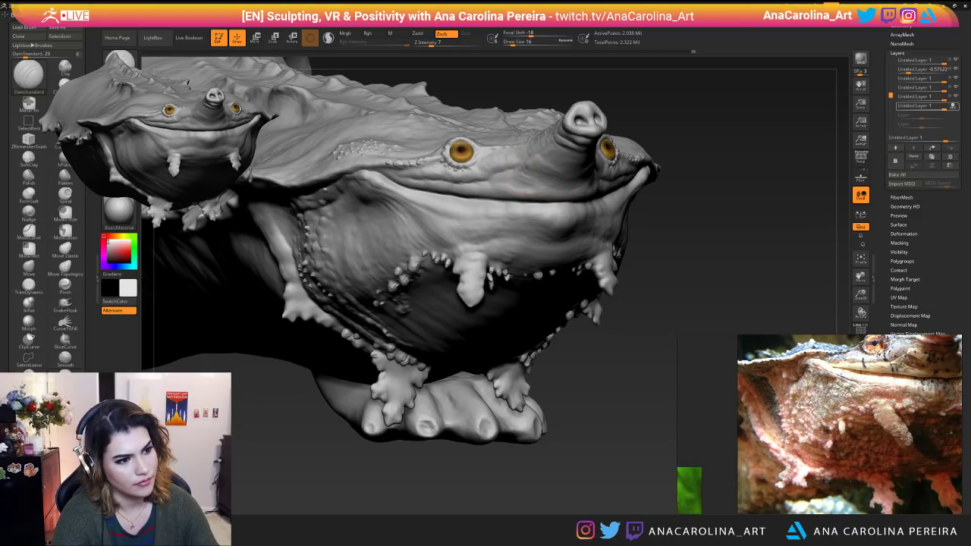
{"action": "left_click_drag", "start_coordinate": [515, 171], "coordinate": [534, 170]}
{"action": "mouse_move", "coordinate": [670, 258]}
{"action": "left_mouse_down", "text": "alt"}
{"action": "mouse_move", "coordinate": [666, 191]}
{"action": "mouse_move", "coordinate": [572, 217]}
{"action": "mouse_move", "coordinate": [570, 279]}
{"action": "left_mouse_up", "text": "alt"}
{"action": "mouse_move", "coordinate": [462, 144]}
{"action": "right_mouse_down", "text": "ctrl"}
{"action": "mouse_move", "coordinate": [469, 163]}
{"action": "mouse_move", "coordinate": [493, 155]}
{"action": "right_mouse_up", "text": "ctrl"}
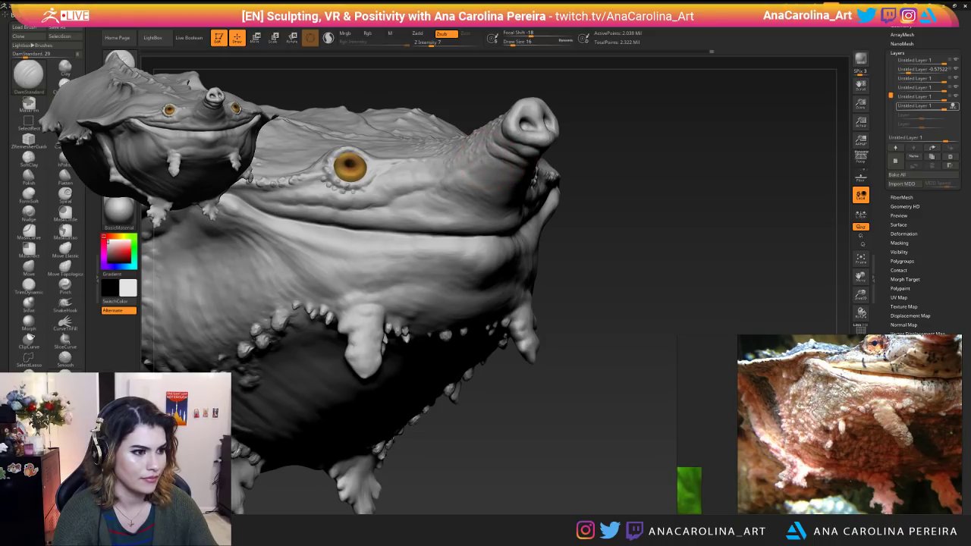
{"action": "left_click_drag", "start_coordinate": [491, 167], "coordinate": [481, 163]}
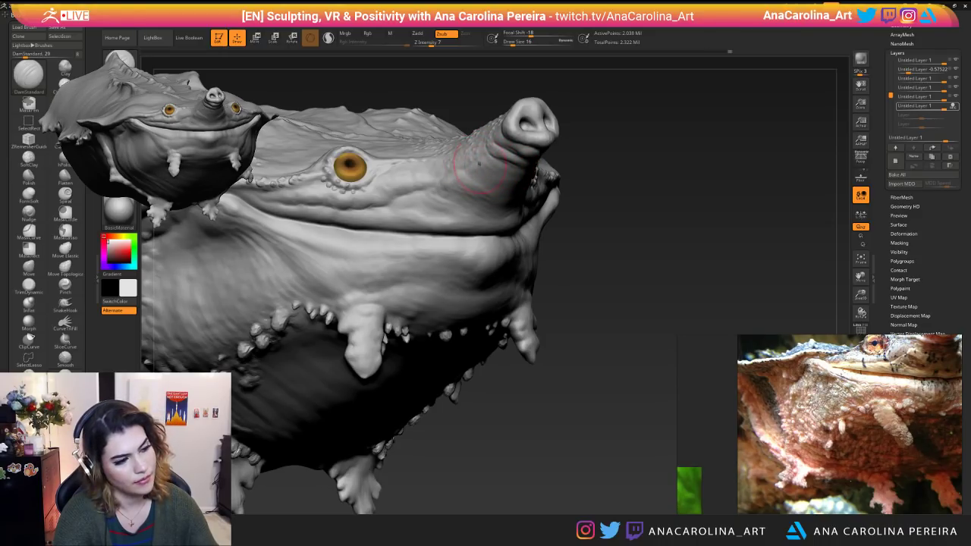
{"action": "left_click_drag", "start_coordinate": [487, 162], "coordinate": [533, 167]}
{"action": "mouse_move", "coordinate": [539, 179]}
{"action": "right_mouse_down"}
{"action": "mouse_move", "coordinate": [523, 161]}
{"action": "mouse_move", "coordinate": [543, 161]}
{"action": "mouse_move", "coordinate": [574, 217]}
{"action": "mouse_move", "coordinate": [578, 199]}
{"action": "mouse_move", "coordinate": [595, 209]}
{"action": "right_mouse_up"}
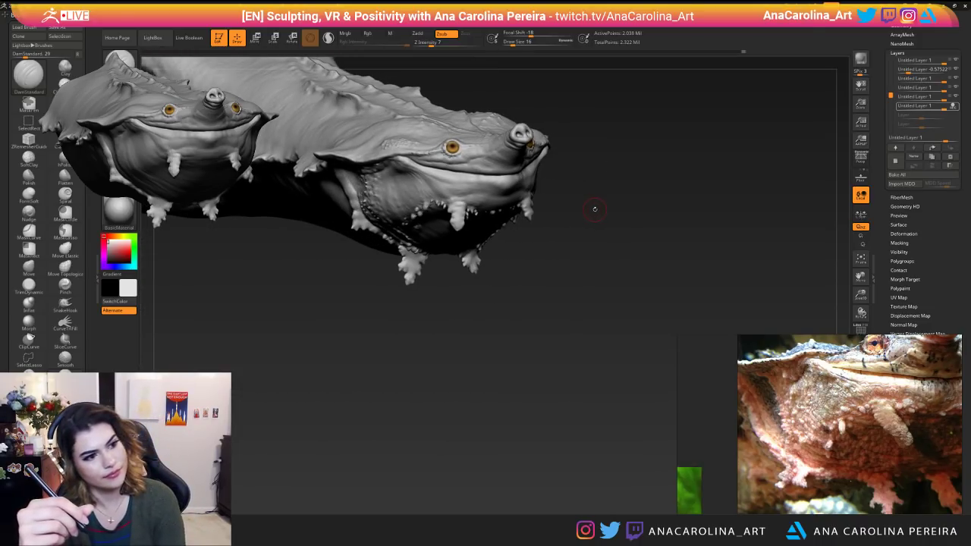
{"action": "mouse_move", "coordinate": [587, 325]}
{"action": "right_mouse_down"}
{"action": "mouse_move", "coordinate": [529, 102]}
{"action": "mouse_move", "coordinate": [523, 189]}
{"action": "right_mouse_up"}
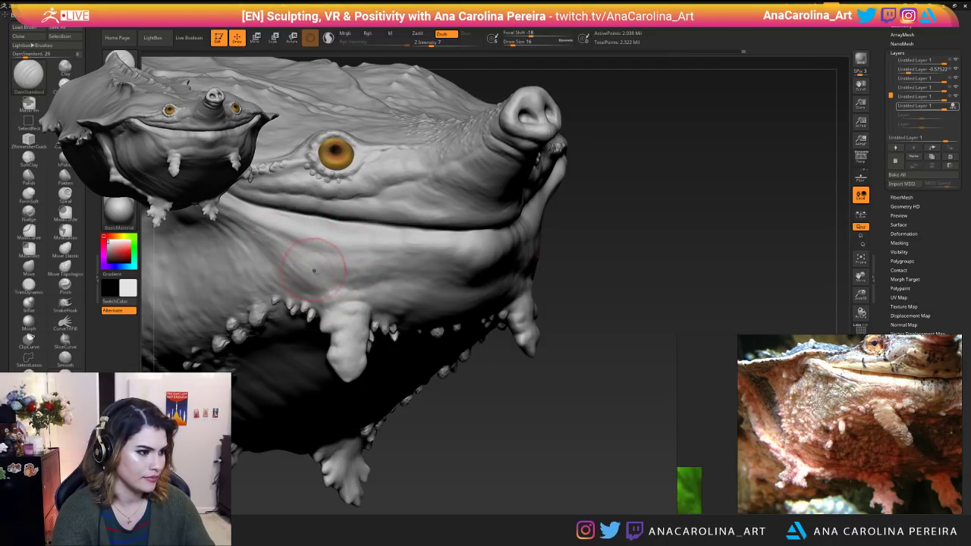
Set the DamStandard brush's Draw Size to 29 and carve long diagonal creases across the throat below the chin barbel.
{"action": "mouse_move", "coordinate": [349, 319]}
{"action": "right_mouse_down"}
{"action": "mouse_move", "coordinate": [410, 300]}
{"action": "mouse_move", "coordinate": [448, 312]}
{"action": "right_mouse_up"}
{"action": "key", "text": "space"}
{"action": "left_click_drag", "start_coordinate": [448, 312], "coordinate": [463, 281]}
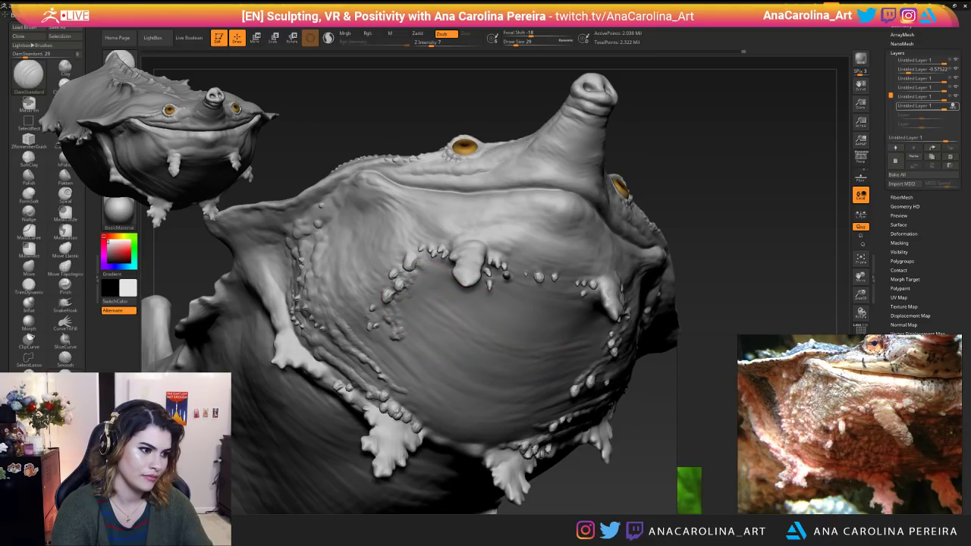
{"action": "mouse_move", "coordinate": [645, 388]}
{"action": "right_mouse_down", "text": "ctrl"}
{"action": "mouse_move", "coordinate": [641, 334]}
{"action": "mouse_move", "coordinate": [635, 375]}
{"action": "mouse_move", "coordinate": [616, 360]}
{"action": "mouse_move", "coordinate": [614, 380]}
{"action": "right_mouse_up", "text": "ctrl"}
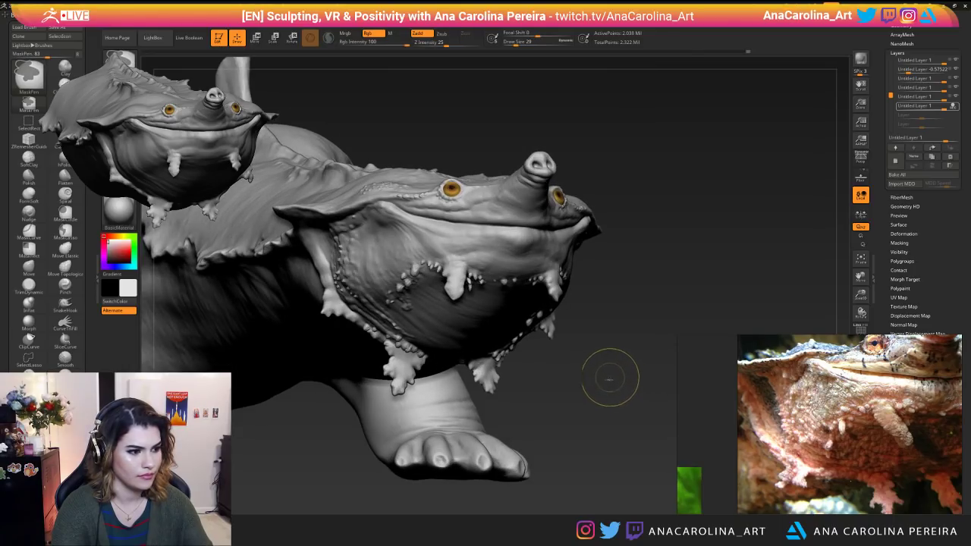
{"action": "right_click_drag", "start_coordinate": [419, 319], "coordinate": [427, 309], "text": "ctrl"}
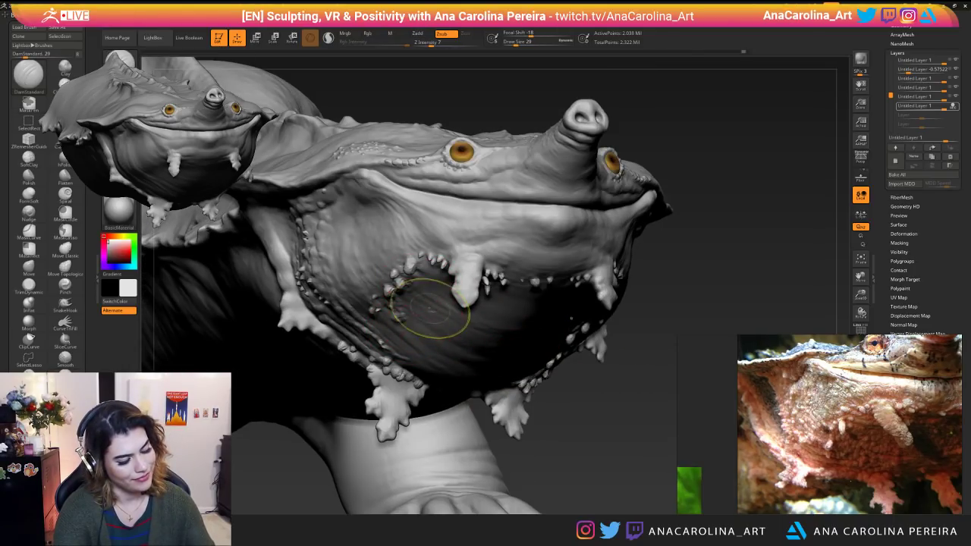
{"action": "left_click_drag", "start_coordinate": [432, 262], "coordinate": [476, 330]}
{"action": "left_click_drag", "start_coordinate": [438, 264], "coordinate": [485, 317]}
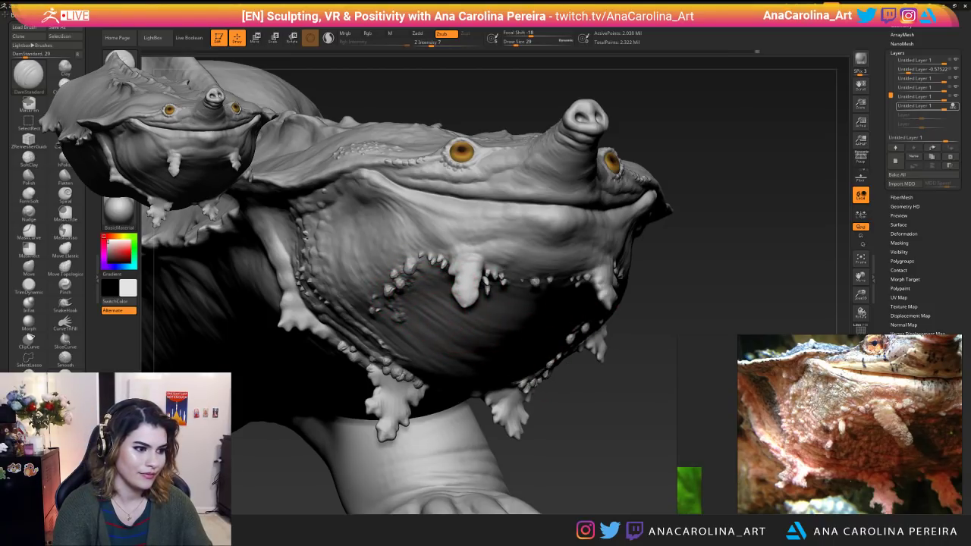
{"action": "mouse_move", "coordinate": [413, 298]}
{"action": "left_mouse_down"}
{"action": "mouse_move", "coordinate": [448, 337]}
{"action": "mouse_move", "coordinate": [457, 334]}
{"action": "left_mouse_up"}
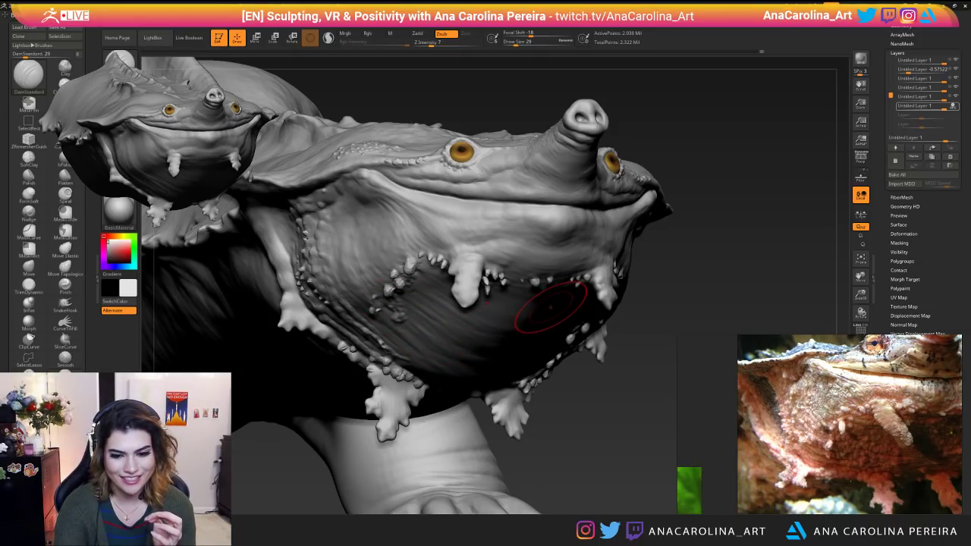
Extend the throat creases towards the lower jaw fringe and set the DamStandard brush's Draw Size to 27.
{"action": "left_click_drag", "start_coordinate": [559, 398], "coordinate": [556, 378]}
{"action": "left_click_drag", "start_coordinate": [433, 420], "coordinate": [435, 402]}
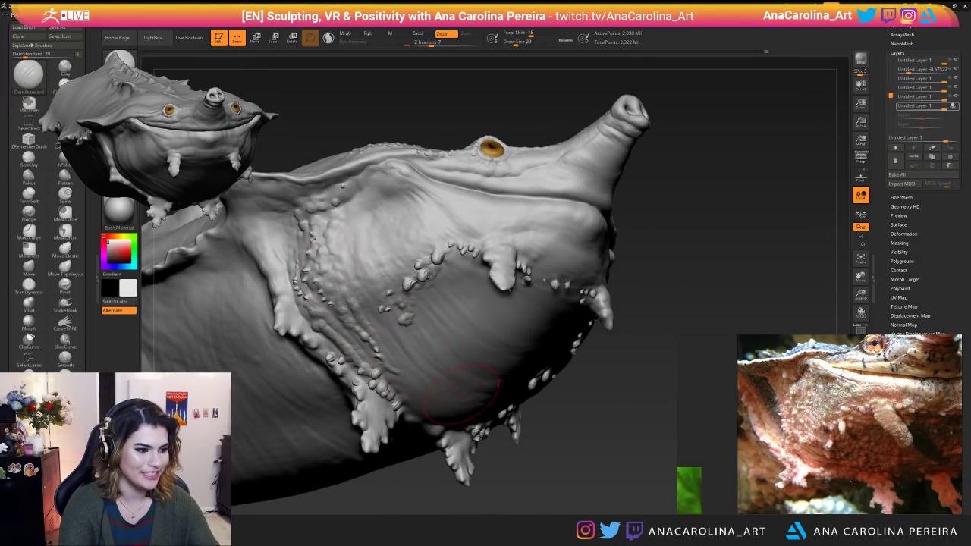
{"action": "mouse_move", "coordinate": [557, 424]}
{"action": "left_mouse_down"}
{"action": "mouse_move", "coordinate": [598, 378]}
{"action": "mouse_move", "coordinate": [500, 258]}
{"action": "left_mouse_up"}
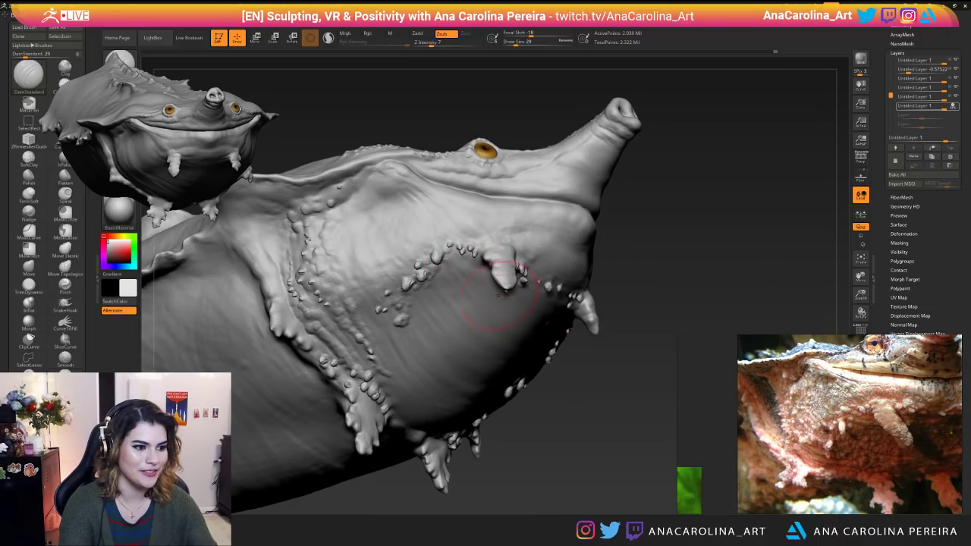
{"action": "mouse_move", "coordinate": [589, 387]}
{"action": "left_mouse_down"}
{"action": "mouse_move", "coordinate": [516, 371]}
{"action": "mouse_move", "coordinate": [577, 364]}
{"action": "left_mouse_up"}
{"action": "mouse_move", "coordinate": [574, 439]}
{"action": "left_mouse_down"}
{"action": "mouse_move", "coordinate": [570, 448]}
{"action": "mouse_move", "coordinate": [576, 435]}
{"action": "mouse_move", "coordinate": [383, 311]}
{"action": "left_mouse_up"}
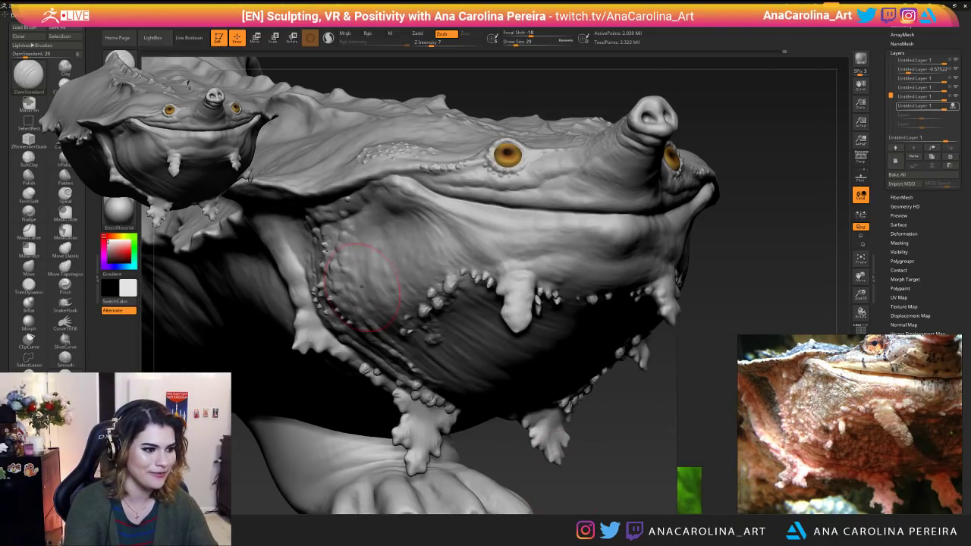
{"action": "key", "text": "space"}
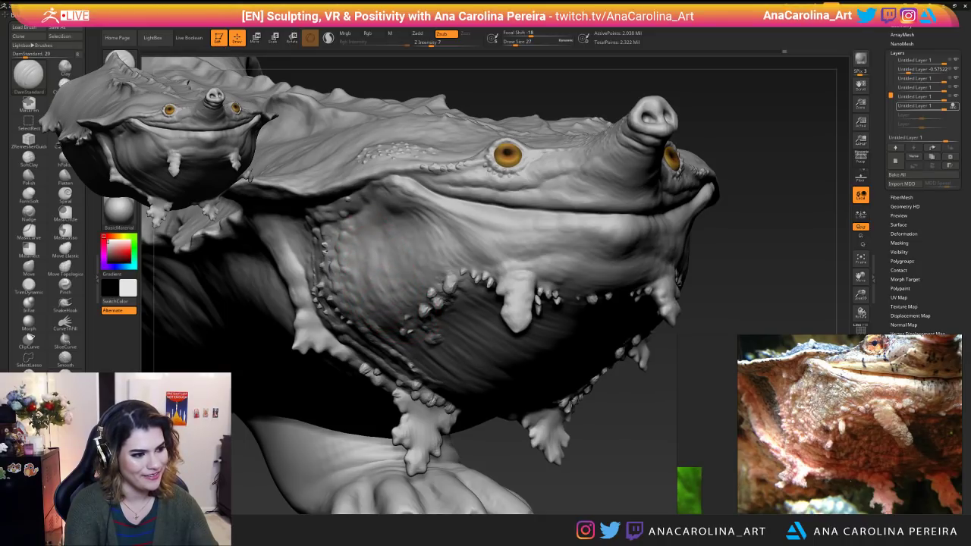
{"action": "left_click_drag", "start_coordinate": [599, 356], "coordinate": [601, 327], "text": "alt"}
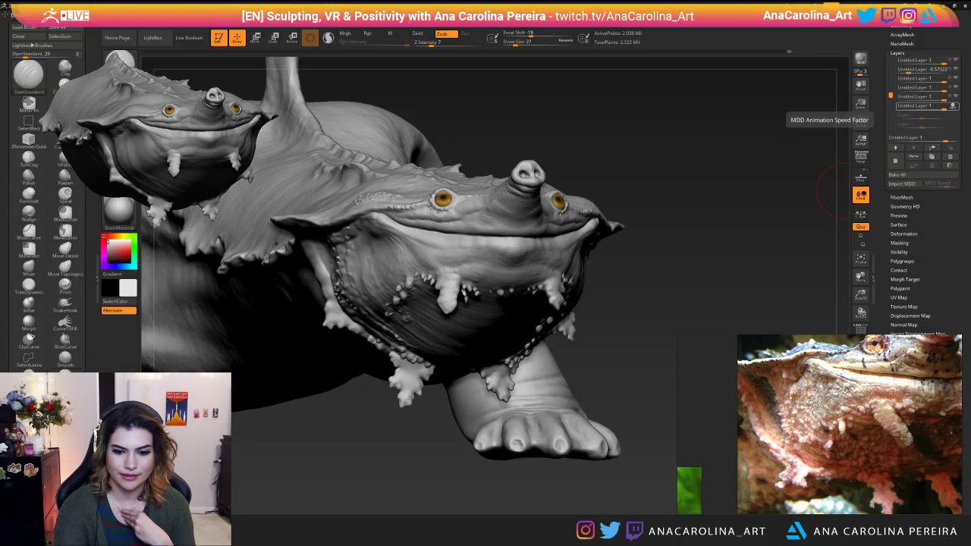
{"action": "key", "text": "super+d"}
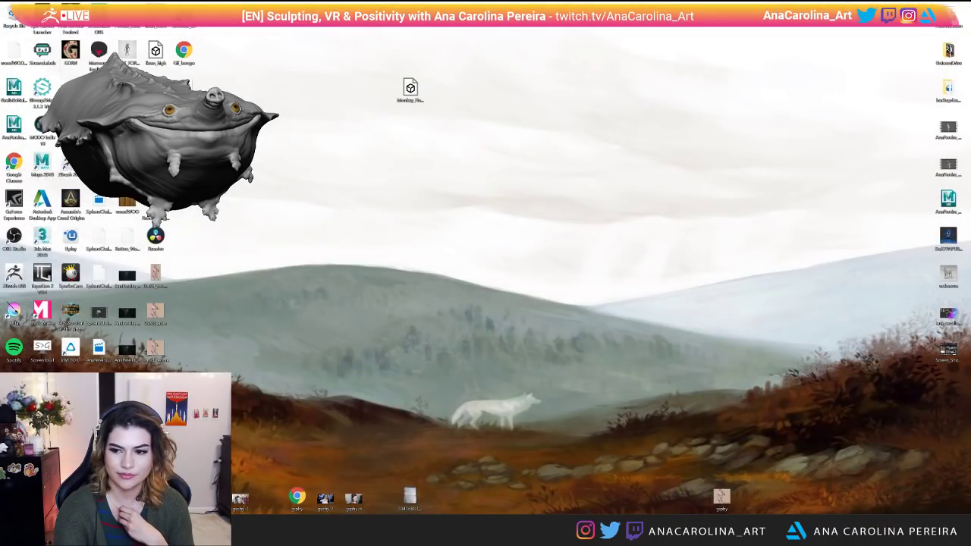
{"action": "key", "text": "super+d"}
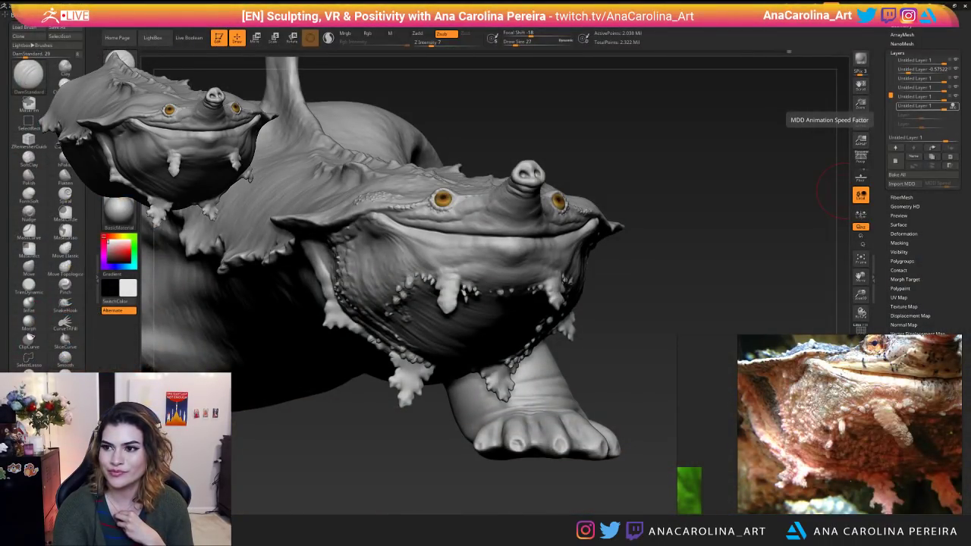
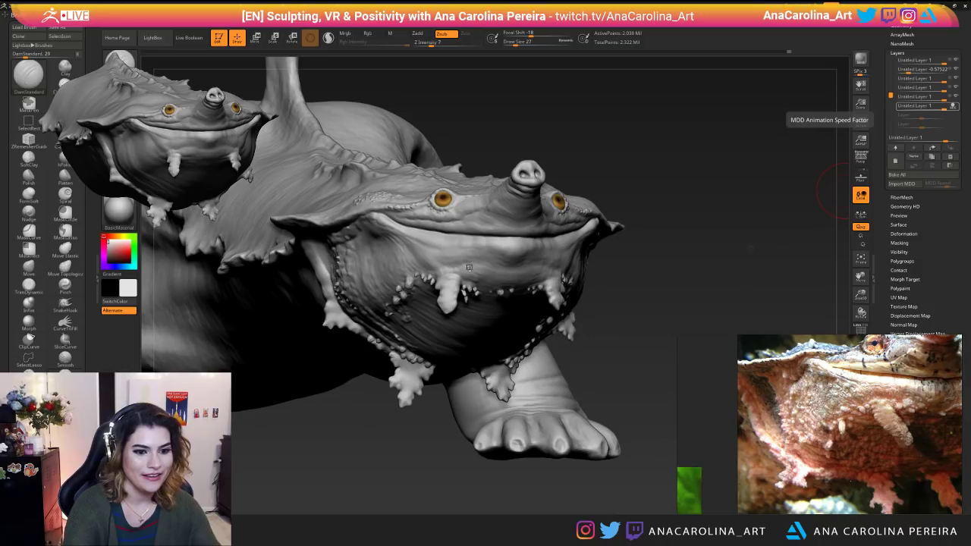
Set the DamStandard brush's Draw Size to 11 and carve fine wrinkles along the lower lip.
{"action": "left_click_drag", "start_coordinate": [657, 318], "coordinate": [625, 369]}
{"action": "key", "text": "space"}
{"action": "left_click_drag", "start_coordinate": [655, 318], "coordinate": [649, 379], "text": "alt"}
{"action": "key", "text": "space"}
{"action": "left_click_drag", "start_coordinate": [515, 252], "coordinate": [511, 252]}
{"action": "key", "text": "space"}
{"action": "left_click_drag", "start_coordinate": [619, 214], "coordinate": [613, 212]}
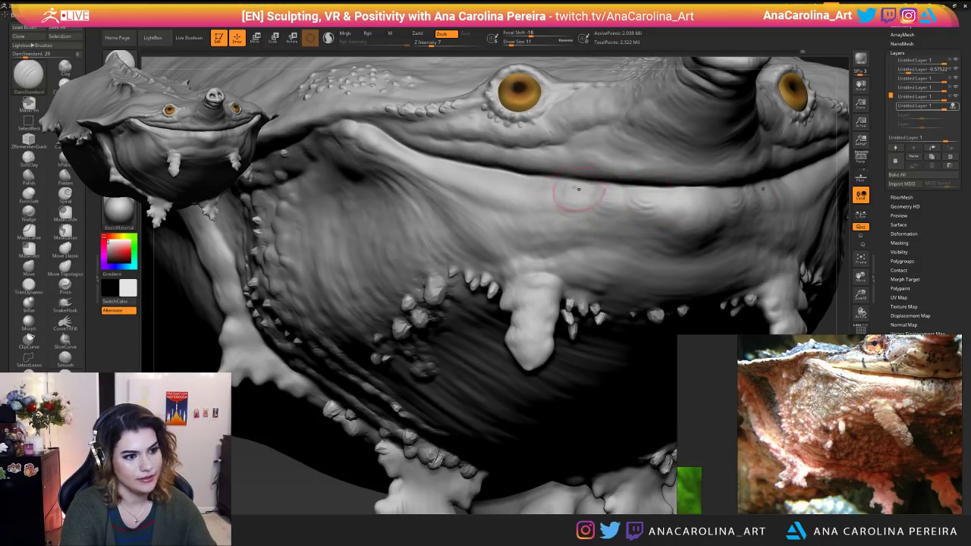
Add more small creases along the lower lip towards the mouth corner and soften them with the Smooth brush.
{"action": "left_click_drag", "start_coordinate": [837, 232], "coordinate": [676, 285], "text": "alt"}
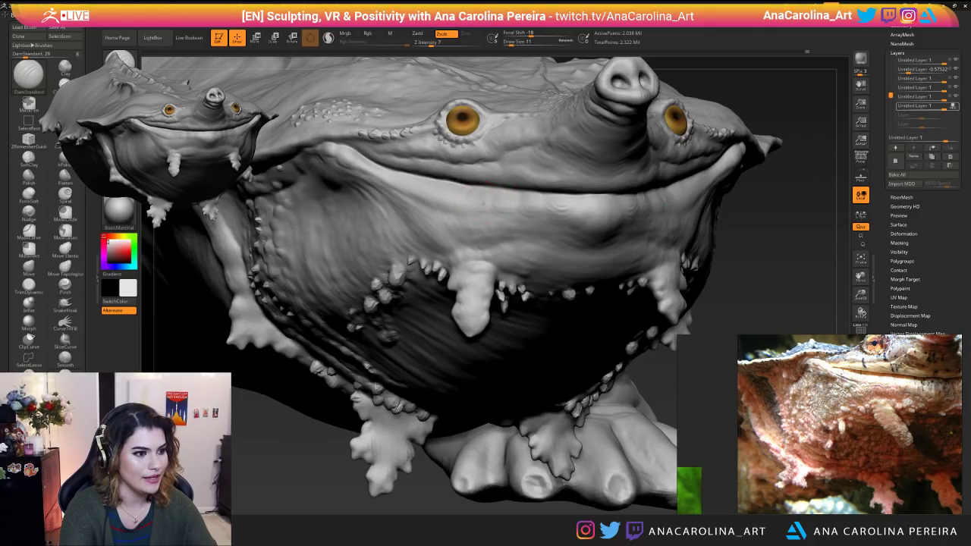
{"action": "mouse_move", "coordinate": [780, 246]}
{"action": "left_mouse_down", "text": "alt"}
{"action": "mouse_move", "coordinate": [739, 250]}
{"action": "mouse_move", "coordinate": [757, 240]}
{"action": "mouse_move", "coordinate": [730, 219]}
{"action": "mouse_move", "coordinate": [469, 229]}
{"action": "left_mouse_up", "text": "alt"}
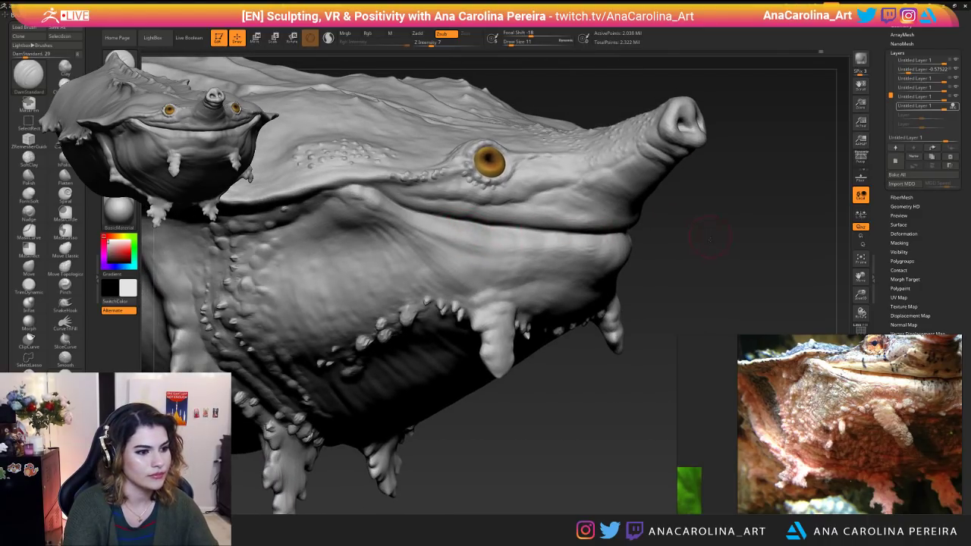
{"action": "left_click_drag", "start_coordinate": [706, 234], "coordinate": [453, 235]}
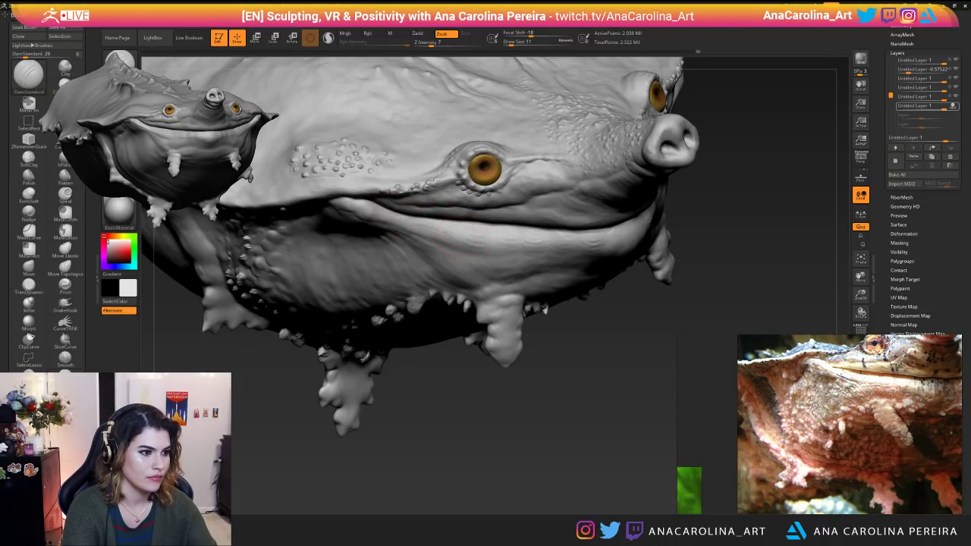
{"action": "mouse_move", "coordinate": [477, 241]}
{"action": "right_mouse_down"}
{"action": "mouse_move", "coordinate": [619, 361]}
{"action": "mouse_move", "coordinate": [567, 271]}
{"action": "right_mouse_up"}
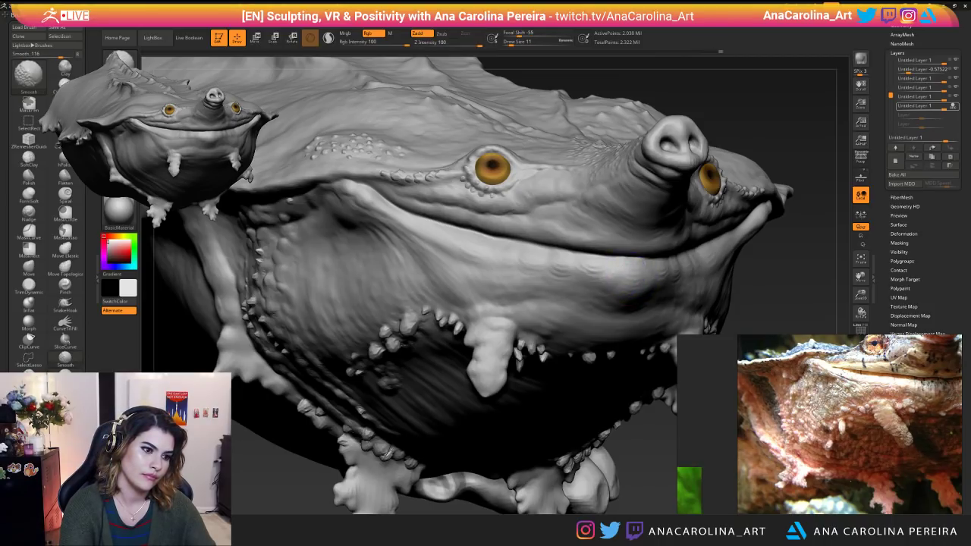
{"action": "key", "text": "f"}
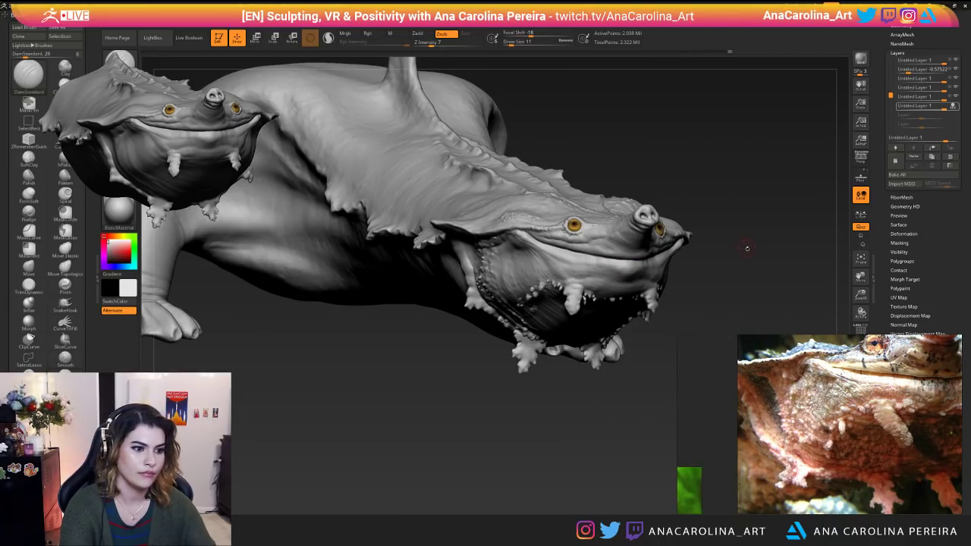
{"action": "left_click_drag", "start_coordinate": [770, 276], "coordinate": [557, 266]}
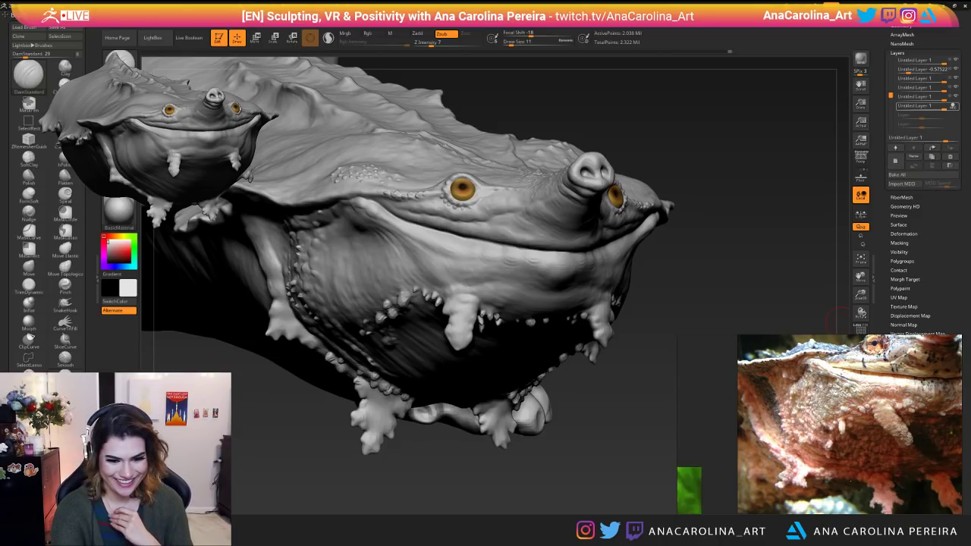
Set the DamStandard brush's Draw Size to 8 and Focal Shift to 51 for thinner lines at the mouth corner.
{"action": "left_click_drag", "start_coordinate": [731, 334], "coordinate": [660, 243]}
{"action": "mouse_move", "coordinate": [607, 455]}
{"action": "left_mouse_down"}
{"action": "mouse_move", "coordinate": [579, 433]}
{"action": "mouse_move", "coordinate": [584, 485]}
{"action": "mouse_move", "coordinate": [568, 444]}
{"action": "mouse_move", "coordinate": [599, 440]}
{"action": "left_mouse_up"}
{"action": "key", "text": "b"}
{"action": "key", "text": "alt+a"}
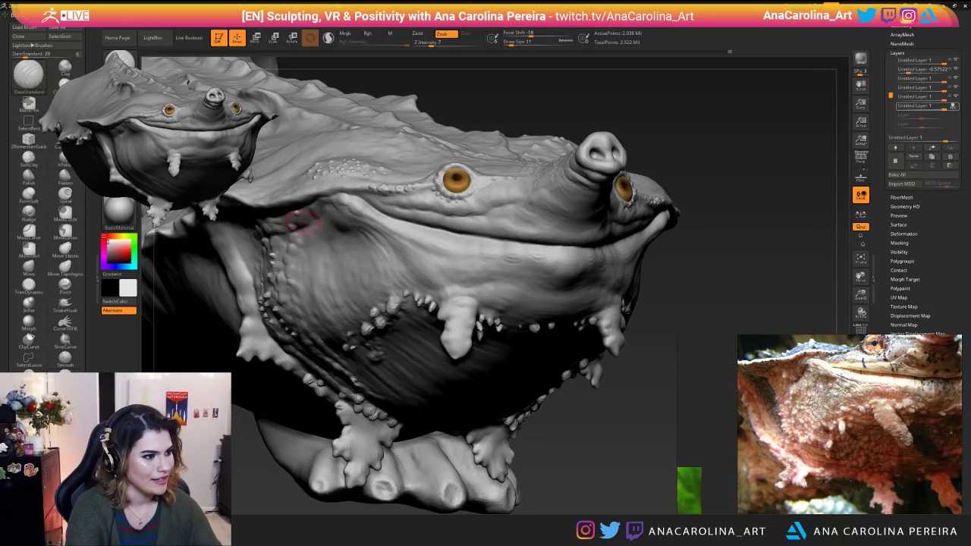
{"action": "key", "text": "space"}
{"action": "left_click", "coordinate": [350, 240]}
{"action": "mouse_move", "coordinate": [545, 447]}
{"action": "left_mouse_down", "text": "alt"}
{"action": "mouse_move", "coordinate": [580, 443]}
{"action": "mouse_move", "coordinate": [577, 428]}
{"action": "left_mouse_up", "text": "alt"}
{"action": "key", "text": "space"}
{"action": "left_click_drag", "start_coordinate": [319, 190], "coordinate": [312, 191]}
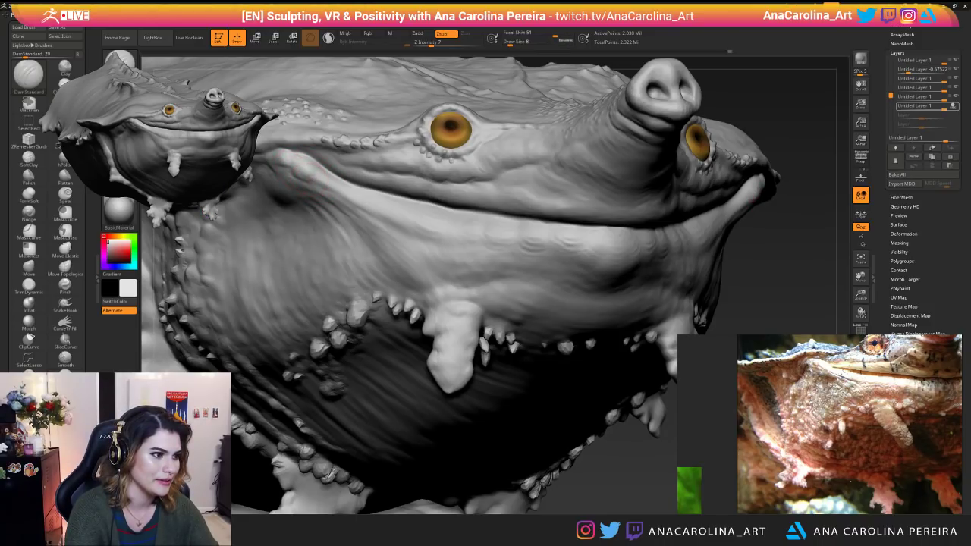
Set the DamStandard brush's Z Intensity to 16 and save the project.
{"action": "key", "text": "space"}
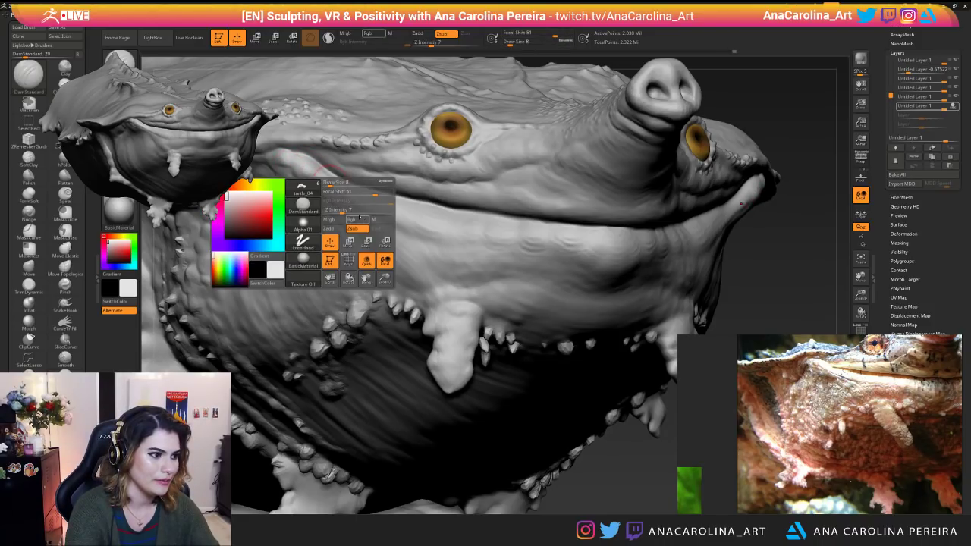
{"action": "left_click_drag", "start_coordinate": [333, 209], "coordinate": [351, 209]}
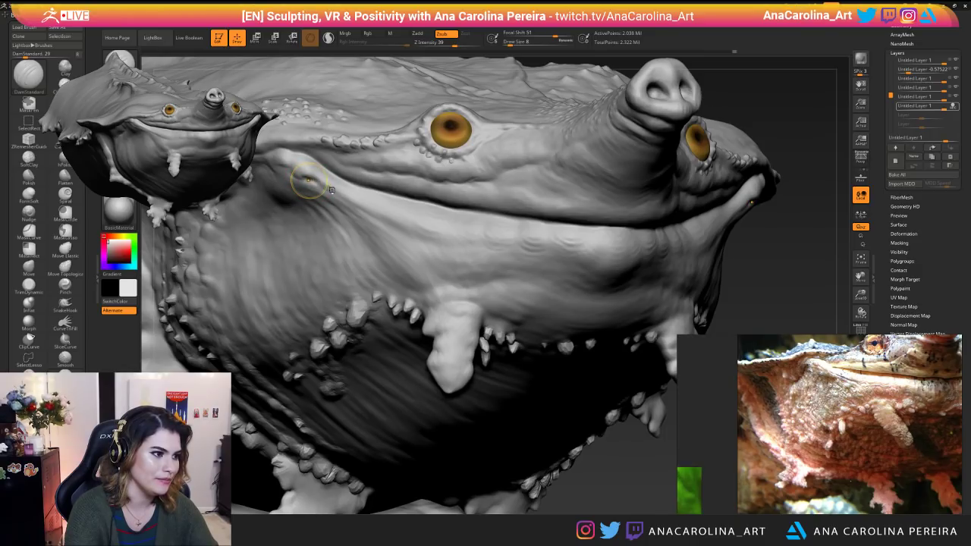
{"action": "key", "text": "space"}
{"action": "left_click_drag", "start_coordinate": [363, 222], "coordinate": [346, 222]}
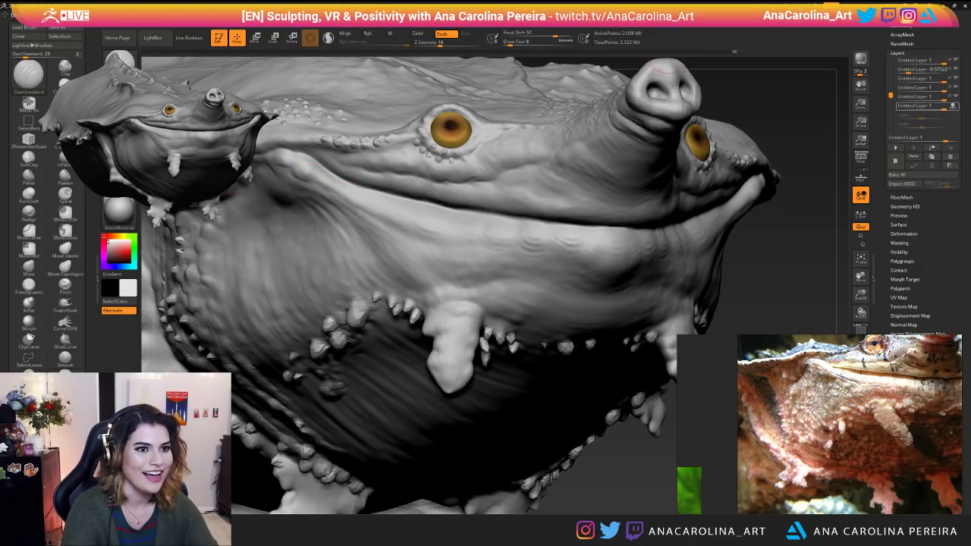
{"action": "key", "text": "ctrl+s"}
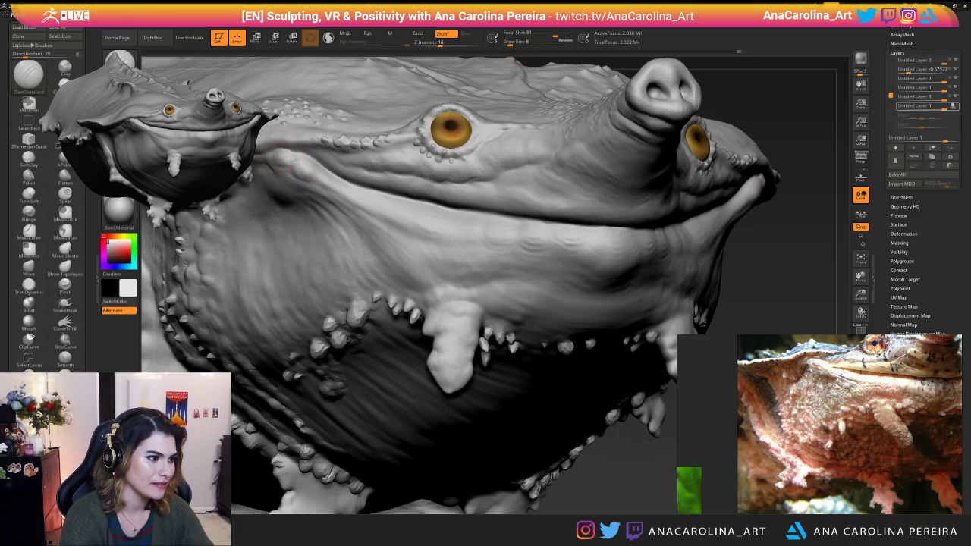
Set the DamStandard brush's Focal Shift to 60 and try it with small strokes on the cheek skin.
{"action": "right_click", "coordinate": [288, 162]}
{"action": "left_click_drag", "start_coordinate": [304, 278], "coordinate": [341, 278]}
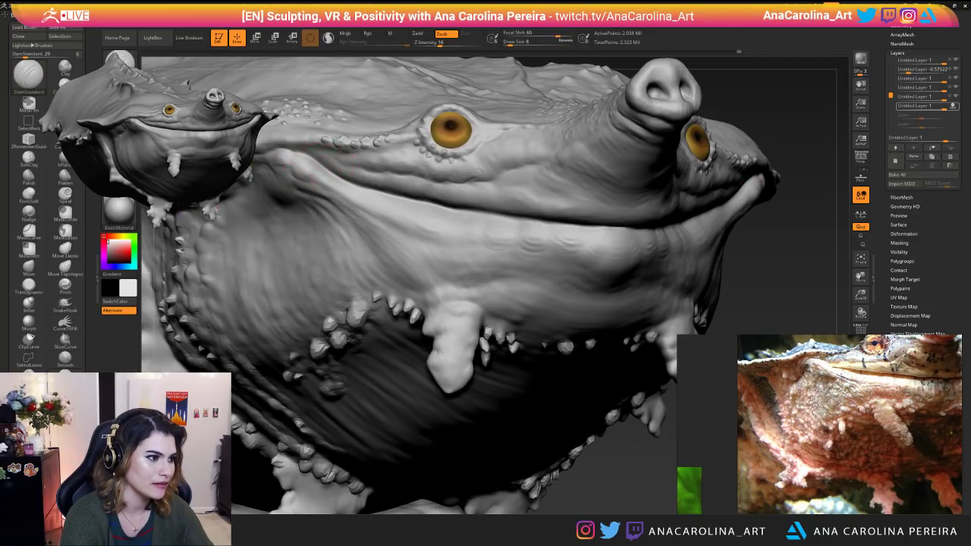
{"action": "right_click", "coordinate": [326, 196]}
{"action": "left_click", "coordinate": [304, 234]}
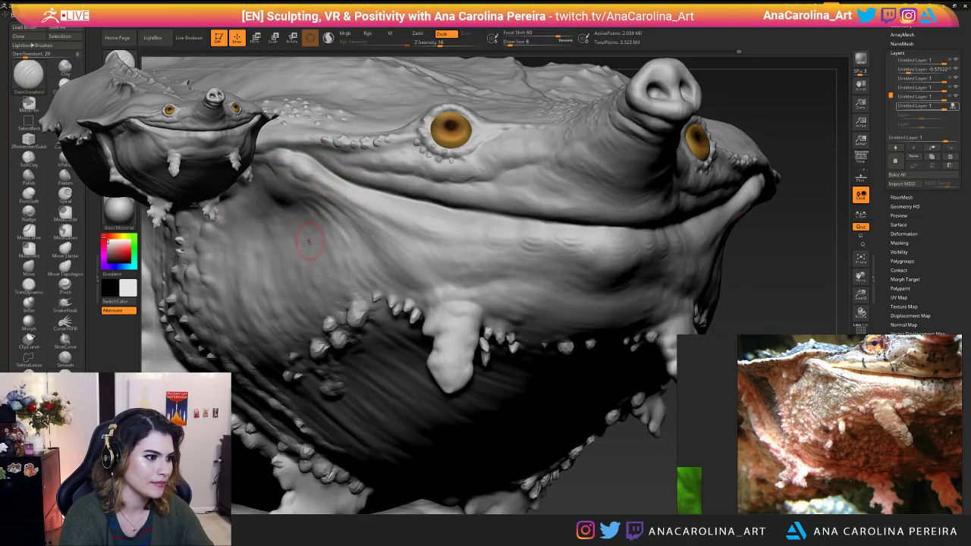
{"action": "right_click", "coordinate": [311, 242]}
{"action": "left_click", "coordinate": [293, 285]}
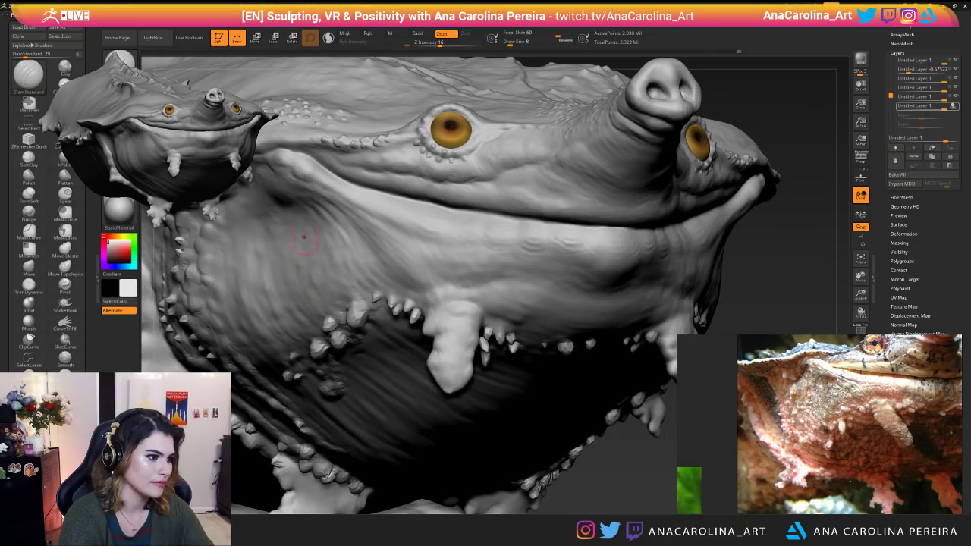
Raise the DamStandard brush's Focal Shift further, set its Draw Size to 7 and undo the test stroke across the jaw.
{"action": "right_click", "coordinate": [366, 254]}
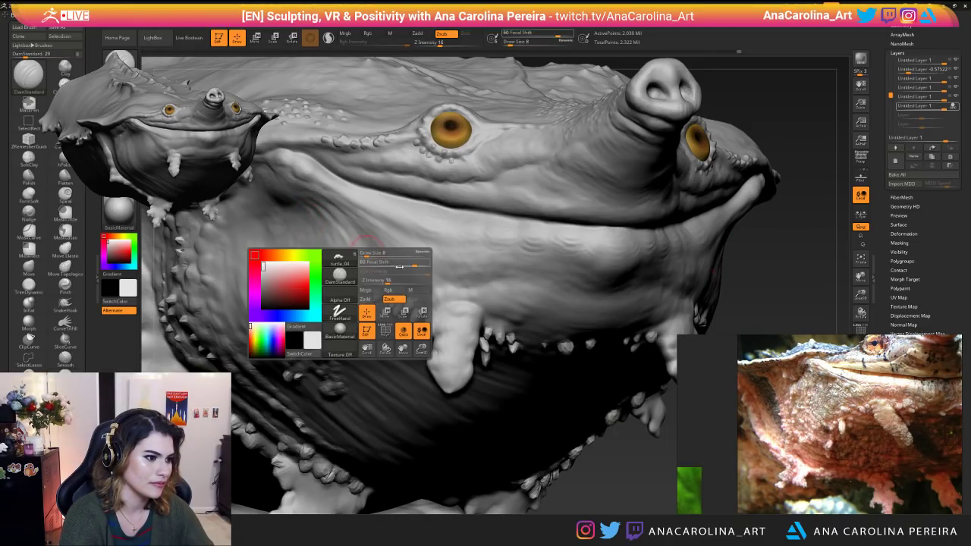
{"action": "right_click", "coordinate": [443, 266]}
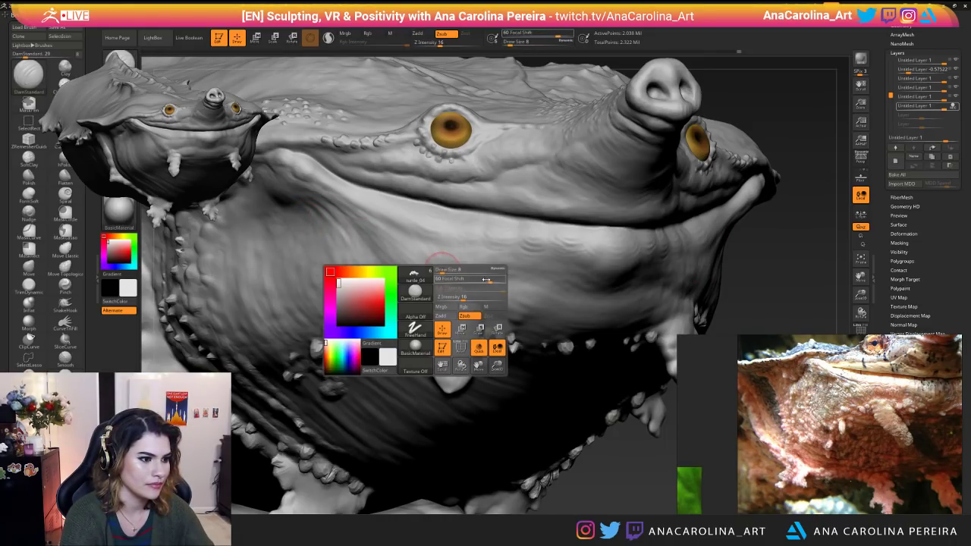
{"action": "left_click_drag", "start_coordinate": [489, 282], "coordinate": [500, 281]}
{"action": "left_click_drag", "start_coordinate": [411, 261], "coordinate": [470, 272]}
{"action": "key", "text": "ctrl+z"}
{"action": "right_click", "coordinate": [292, 173]}
{"action": "left_click_drag", "start_coordinate": [311, 176], "coordinate": [317, 175]}
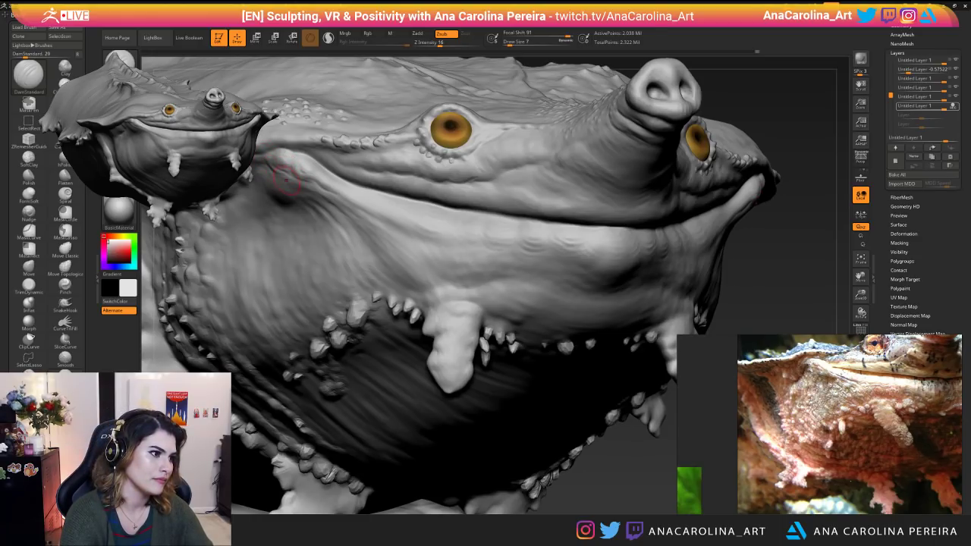
Carve fine wrinkles along the lower lip between the mouth corner and the chin, softening them with the Smooth brush.
{"action": "left_click_drag", "start_coordinate": [746, 299], "coordinate": [718, 229], "text": "alt"}
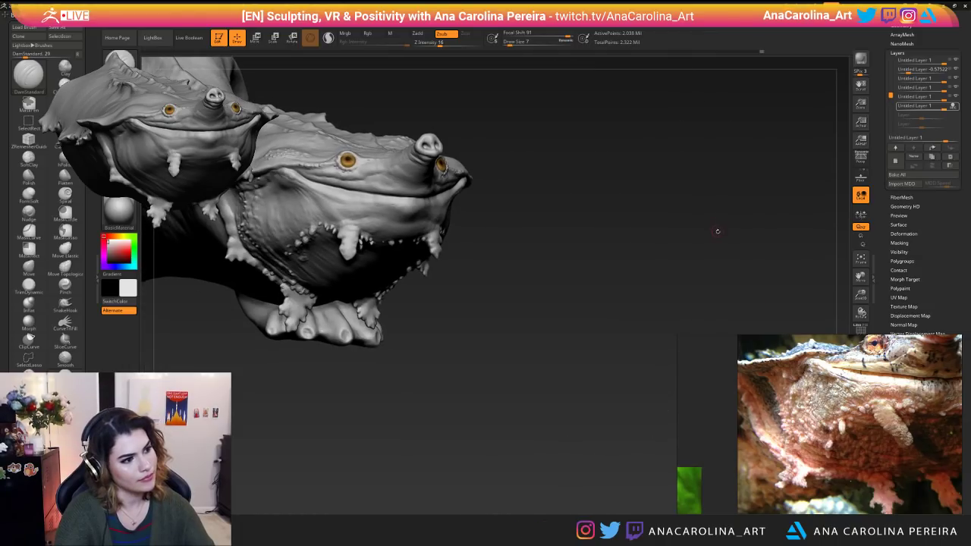
{"action": "left_click_drag", "start_coordinate": [681, 257], "coordinate": [714, 220]}
{"action": "left_click_drag", "start_coordinate": [678, 189], "coordinate": [734, 262], "text": "alt"}
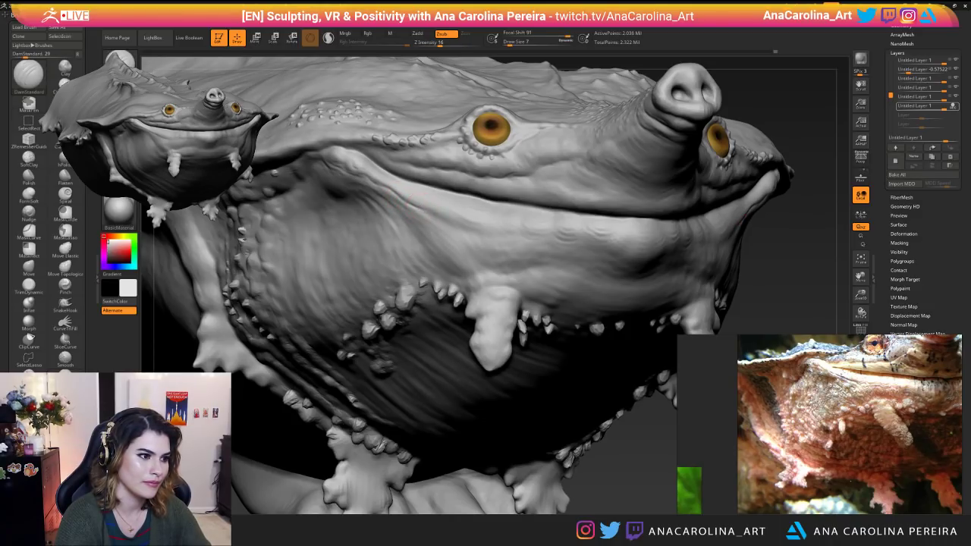
{"action": "mouse_move", "coordinate": [623, 460]}
{"action": "left_mouse_down", "text": "alt"}
{"action": "mouse_move", "coordinate": [619, 372]}
{"action": "mouse_move", "coordinate": [630, 362]}
{"action": "mouse_move", "coordinate": [629, 402]}
{"action": "mouse_move", "coordinate": [519, 225]}
{"action": "left_mouse_up", "text": "alt"}
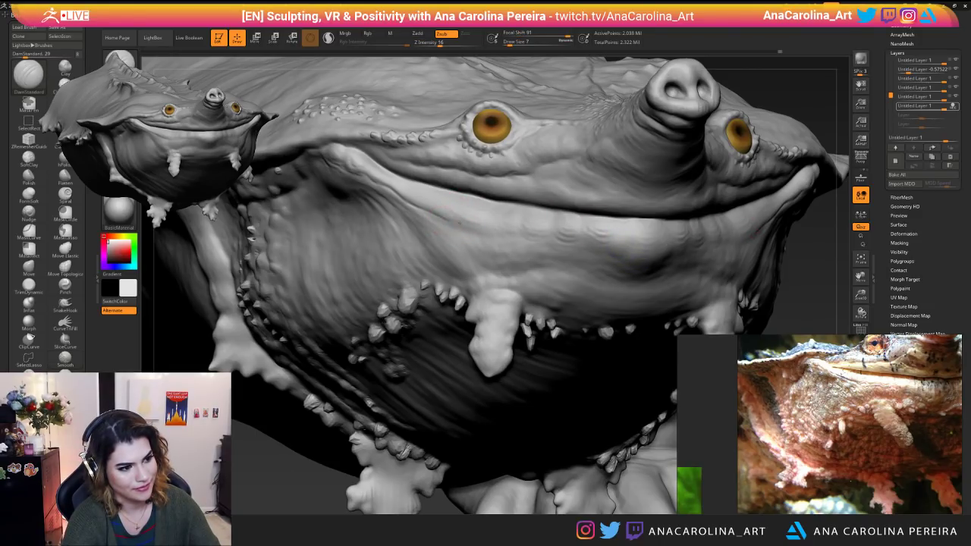
{"action": "key", "text": "shift"}
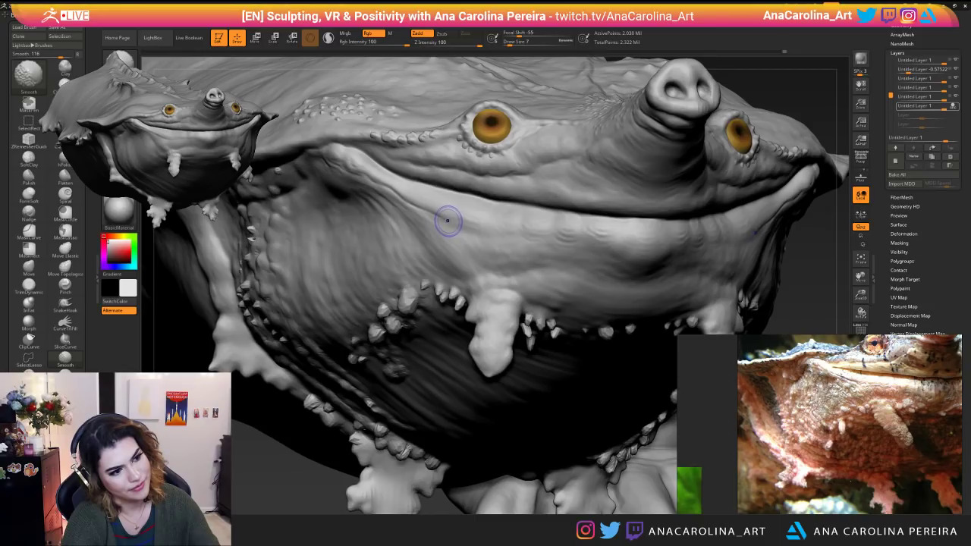
{"action": "key", "text": "alt"}
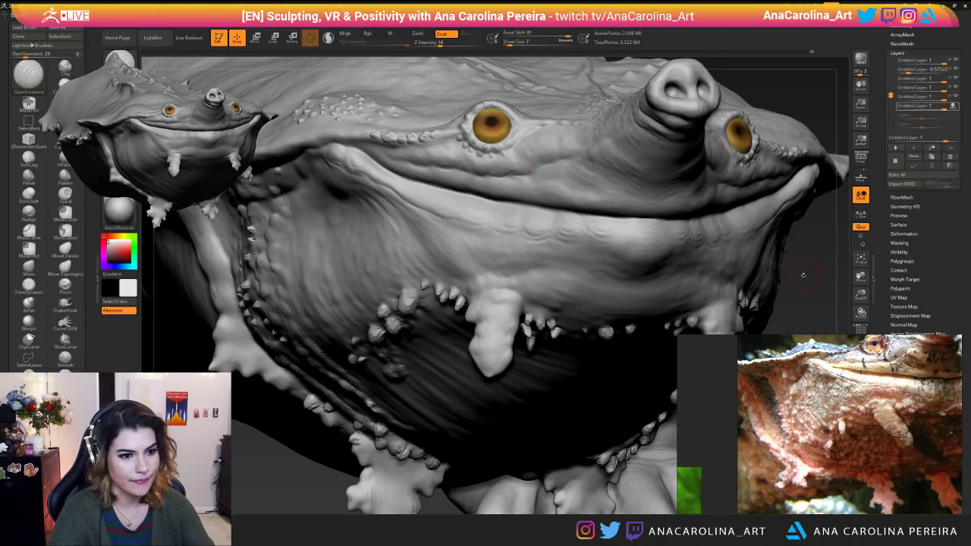
Carve more thin creases below the lower lip and around the chin bulge, and blend them with the Smooth brush.
{"action": "key", "text": "f"}
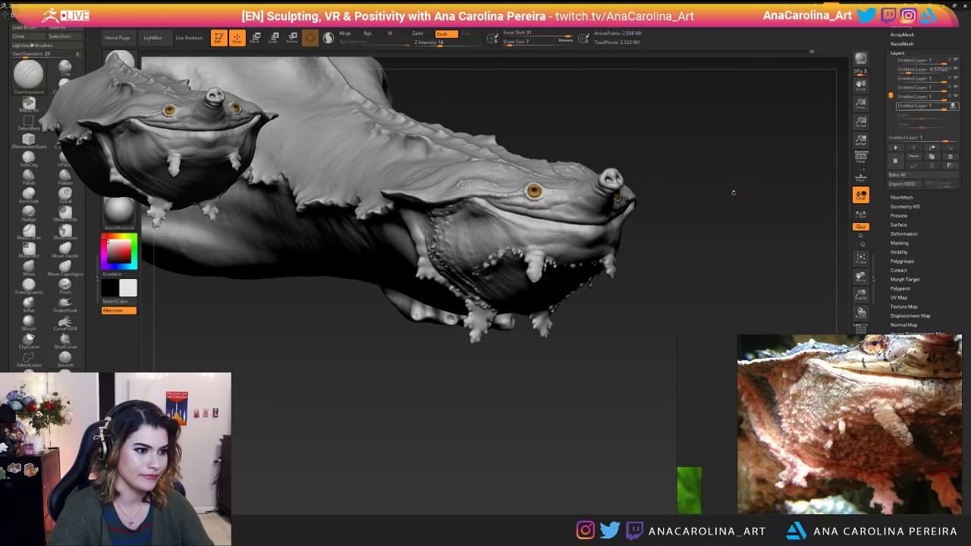
{"action": "left_click_drag", "start_coordinate": [739, 194], "coordinate": [769, 279], "text": "alt"}
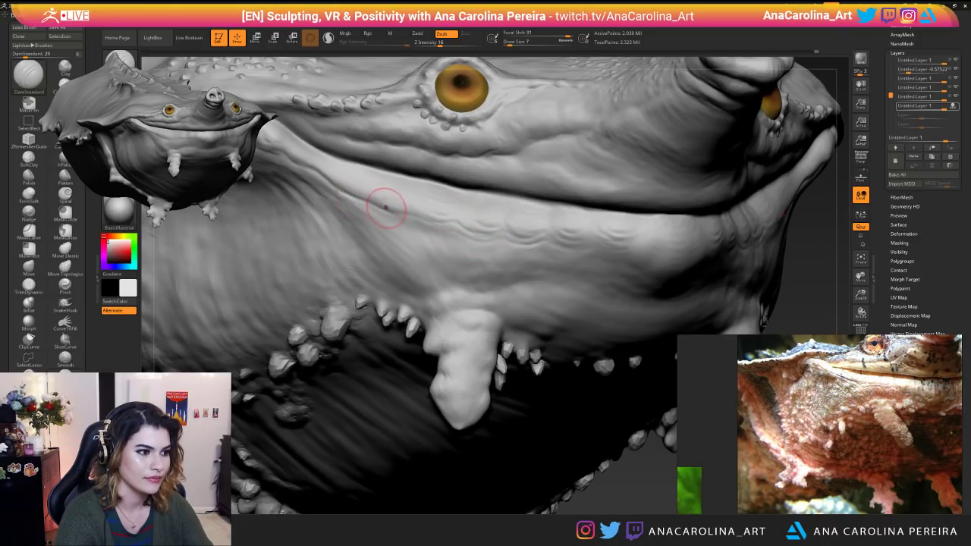
{"action": "mouse_move", "coordinate": [826, 316]}
{"action": "left_mouse_down", "text": "alt"}
{"action": "mouse_move", "coordinate": [821, 294]}
{"action": "mouse_move", "coordinate": [802, 290]}
{"action": "left_mouse_up", "text": "alt"}
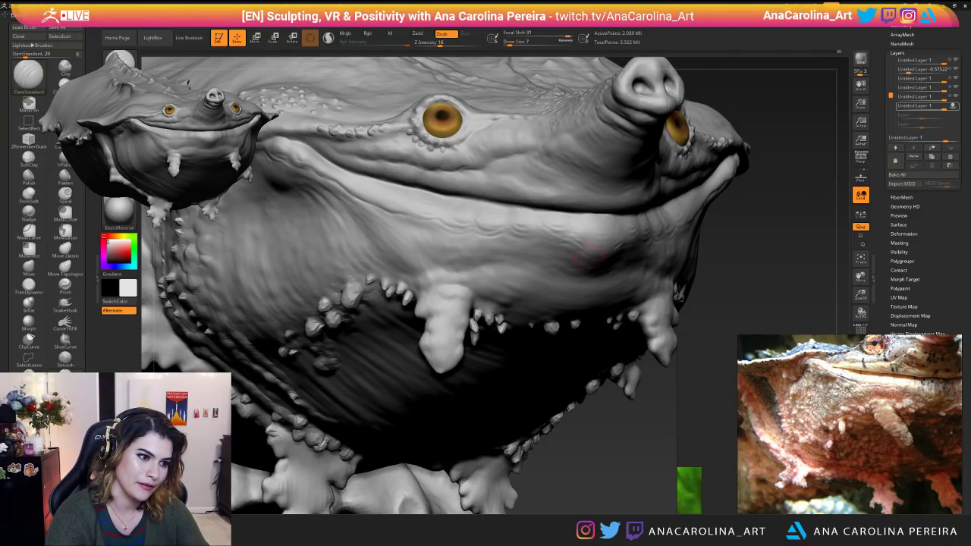
{"action": "right_click_drag", "start_coordinate": [630, 273], "coordinate": [579, 242]}
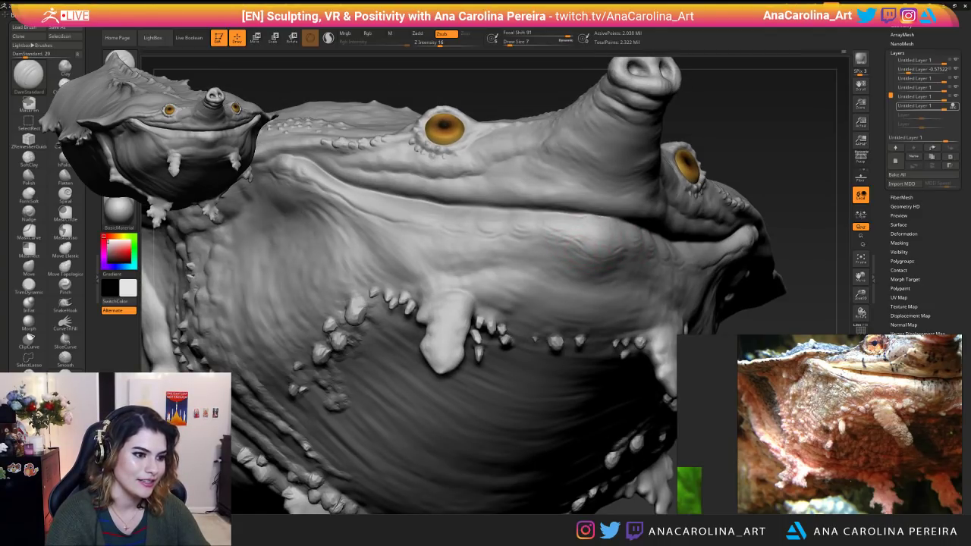
{"action": "right_click_drag", "start_coordinate": [579, 241], "coordinate": [610, 243]}
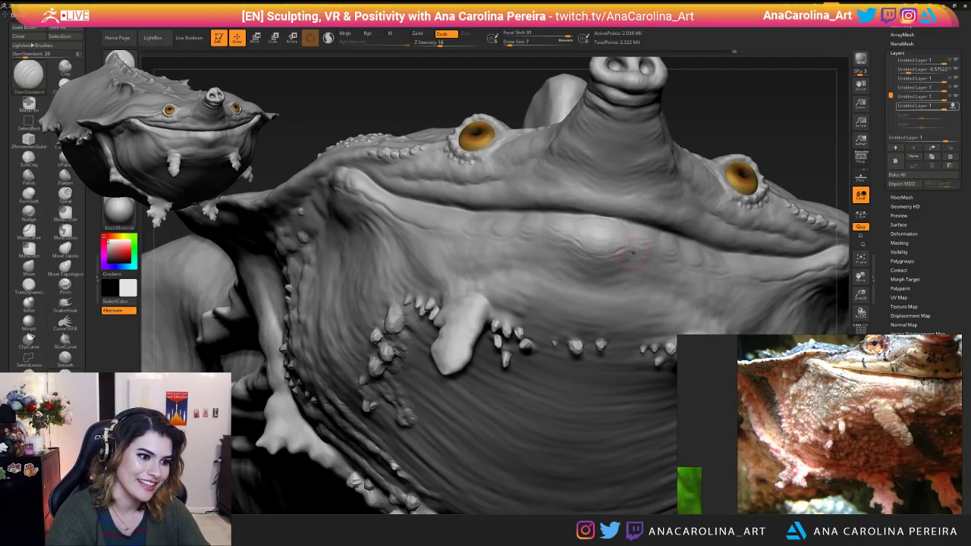
{"action": "mouse_move", "coordinate": [683, 207]}
{"action": "right_mouse_down"}
{"action": "mouse_move", "coordinate": [803, 188]}
{"action": "mouse_move", "coordinate": [609, 238]}
{"action": "right_mouse_up"}
{"action": "key", "text": "shift"}
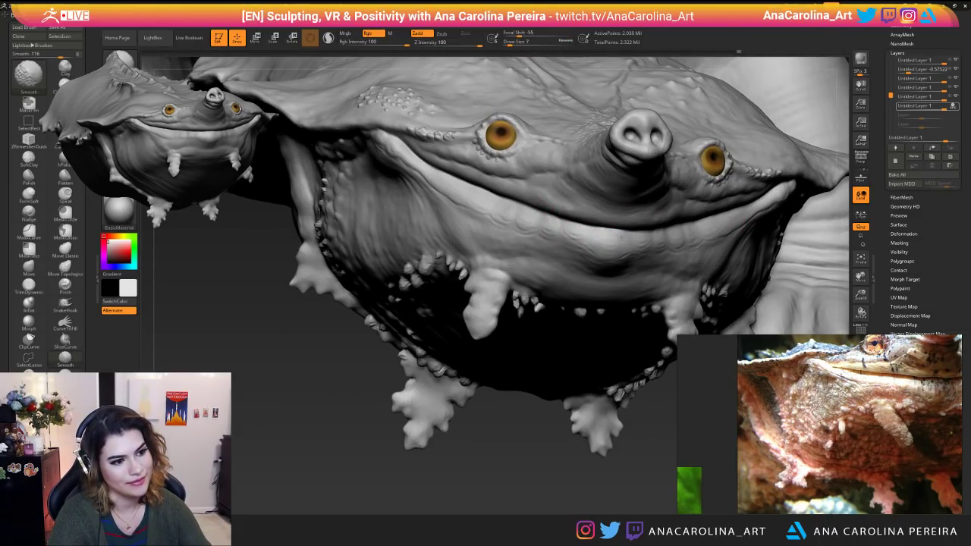
Switch to the Chisel3D brush and set its Z Intensity to 36 and Focal Shift to 92.
{"action": "mouse_move", "coordinate": [538, 358]}
{"action": "right_mouse_down"}
{"action": "mouse_move", "coordinate": [458, 394]}
{"action": "mouse_move", "coordinate": [270, 257]}
{"action": "mouse_move", "coordinate": [305, 254]}
{"action": "right_mouse_up"}
{"action": "key", "text": "b"}
{"action": "key", "text": "c"}
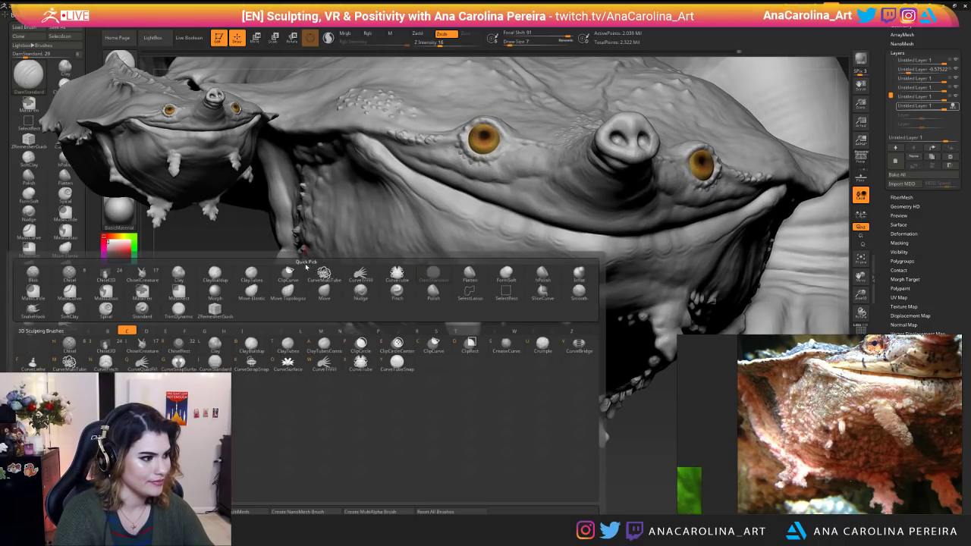
{"action": "key", "text": "3"}
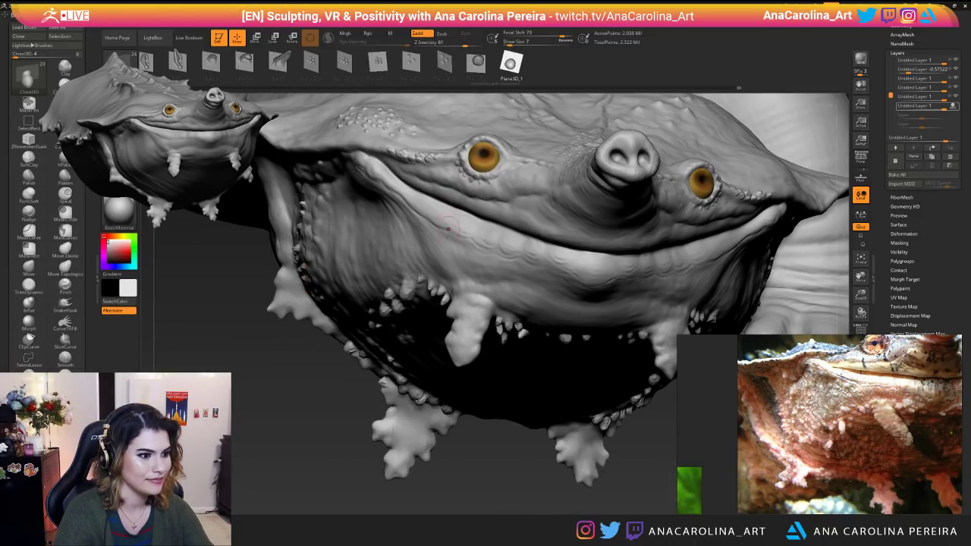
{"action": "key", "text": "space"}
{"action": "left_click", "coordinate": [472, 309]}
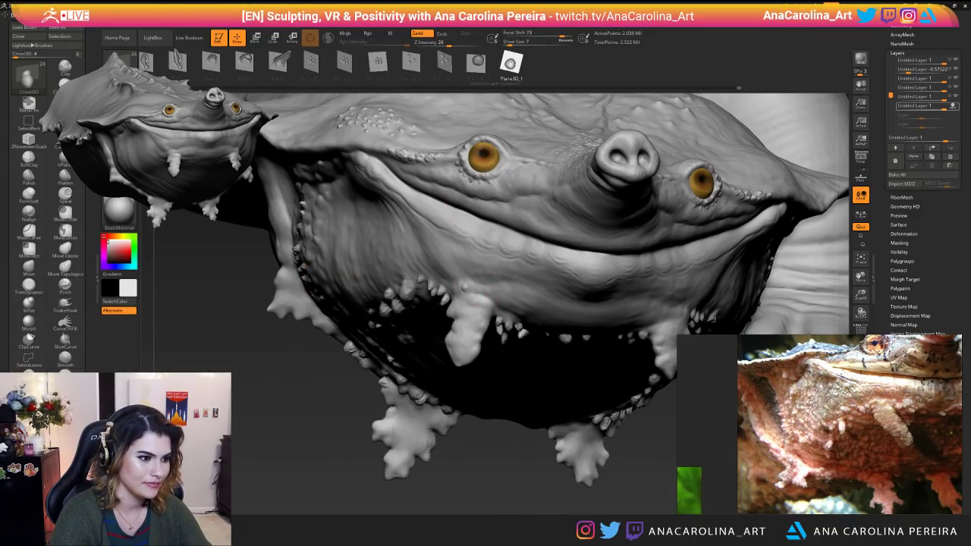
{"action": "key", "text": "space"}
{"action": "left_click", "coordinate": [496, 307]}
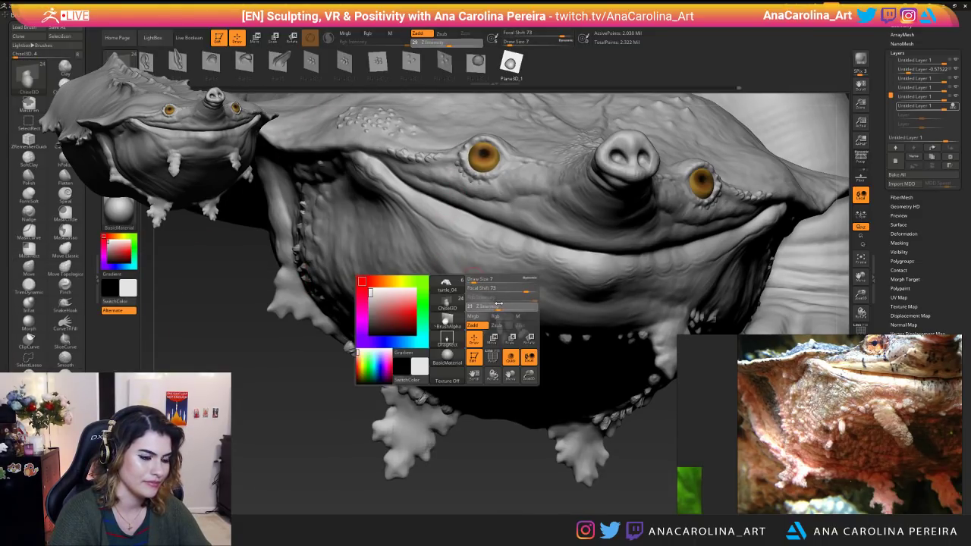
{"action": "key", "text": "space"}
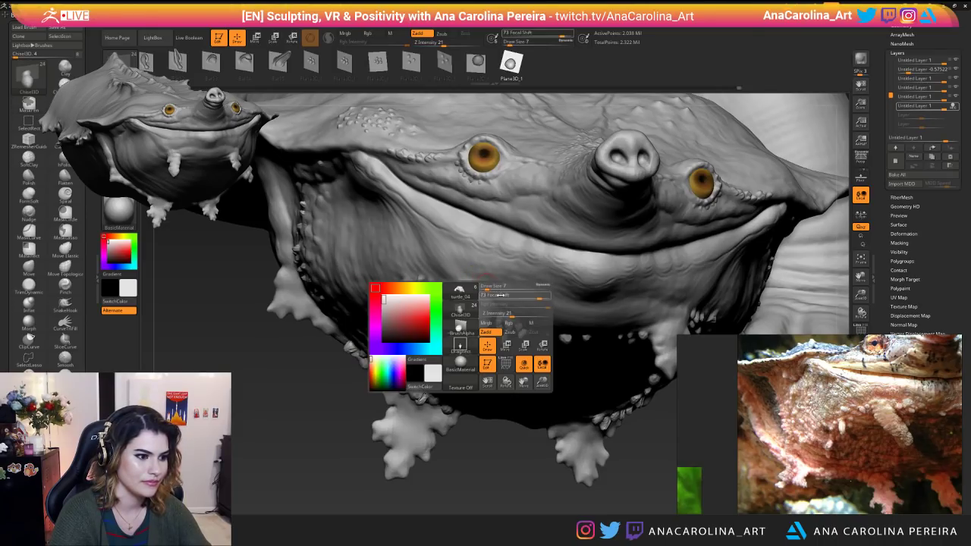
{"action": "left_click", "coordinate": [505, 314]}
{"action": "left_click_drag", "start_coordinate": [485, 296], "coordinate": [490, 300]}
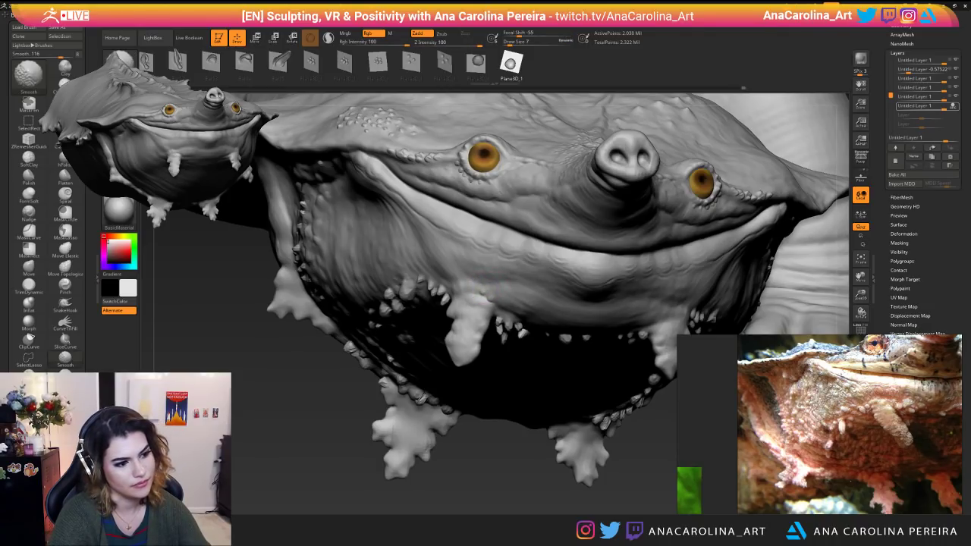
Stamp small raised bumps around the base of the chin flap below the lower lip, smoothing their edges.
{"action": "key", "text": "shift"}
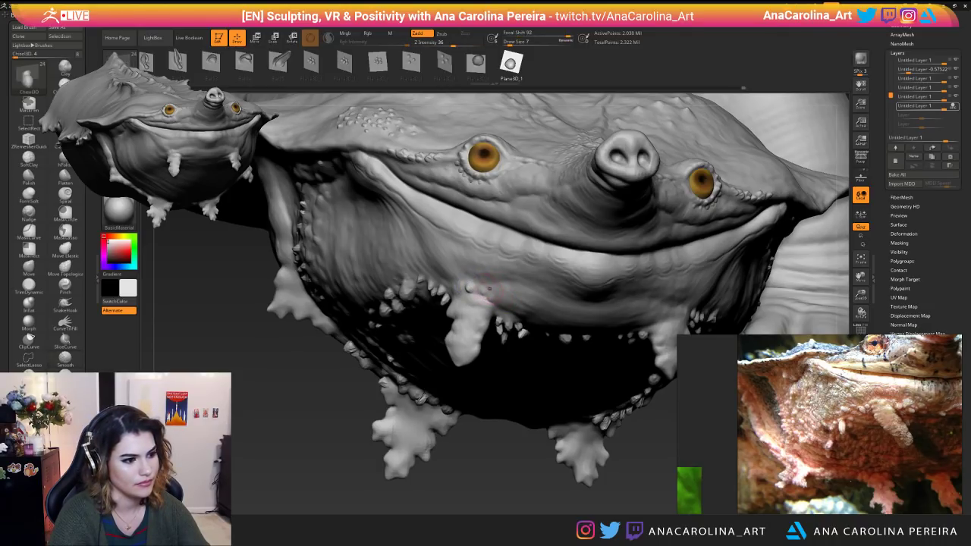
{"action": "key", "text": "shift"}
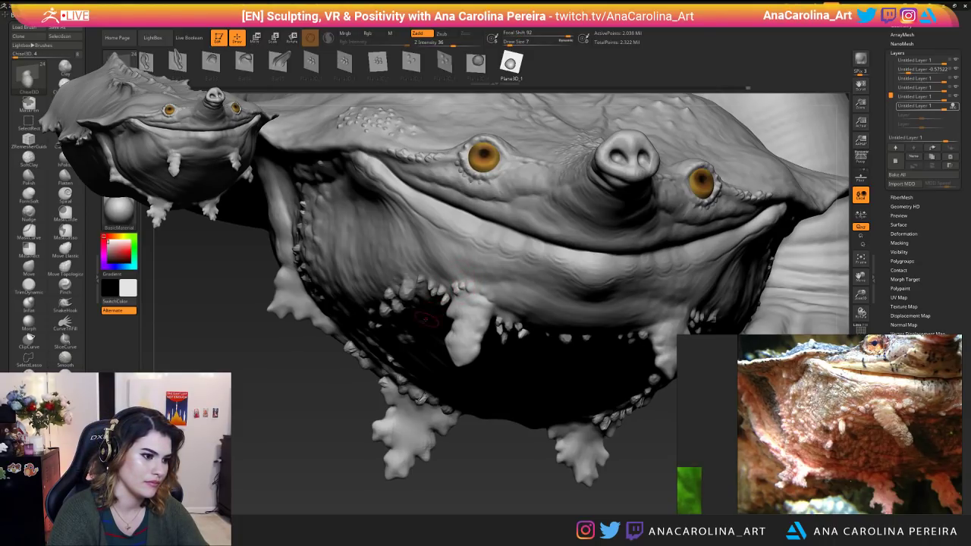
{"action": "right_click_drag", "start_coordinate": [464, 287], "coordinate": [528, 290]}
{"action": "key", "text": "shift"}
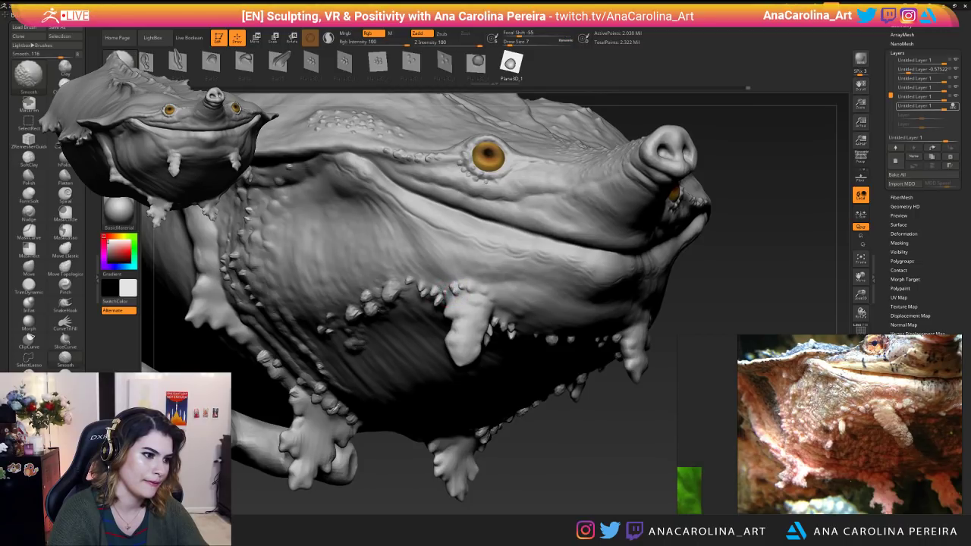
{"action": "key", "text": "shift"}
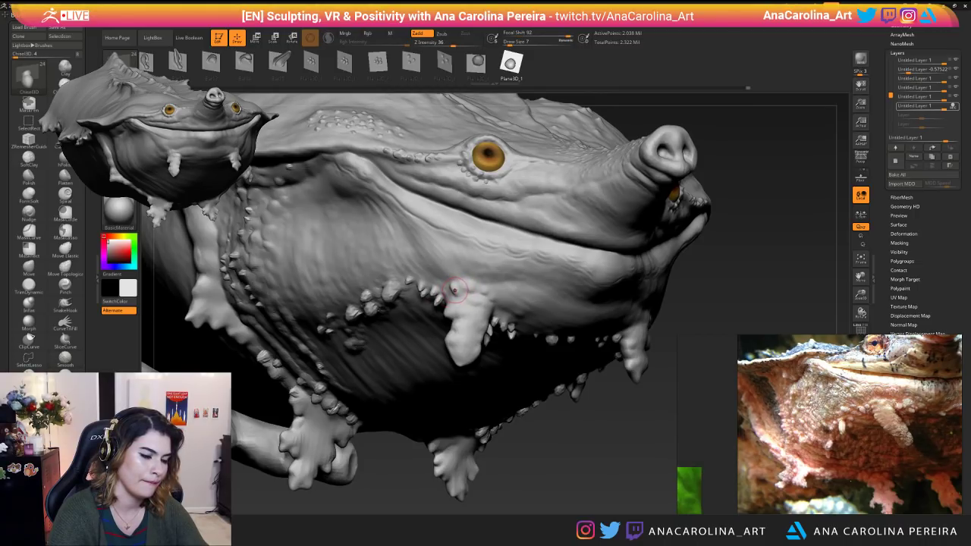
{"action": "key", "text": "shift"}
Add more Chisel3D bumps along the jaw edge at the chin flap's base and soften them with the Smooth brush.
{"action": "mouse_move", "coordinate": [633, 431]}
{"action": "left_mouse_down"}
{"action": "mouse_move", "coordinate": [553, 424]}
{"action": "mouse_move", "coordinate": [512, 290]}
{"action": "mouse_move", "coordinate": [491, 326]}
{"action": "left_mouse_up"}
{"action": "key", "text": "ctrl"}
{"action": "key", "text": "shift"}
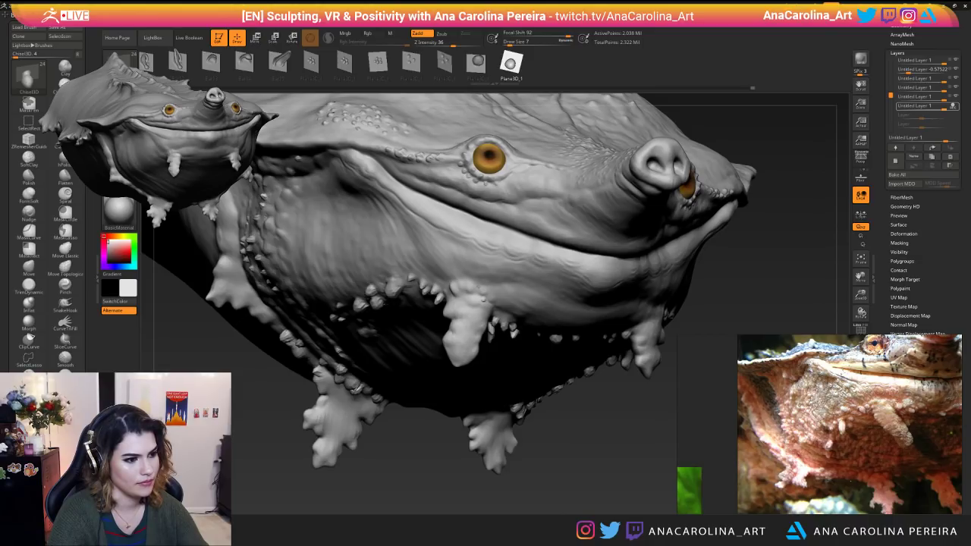
{"action": "key", "text": "shift"}
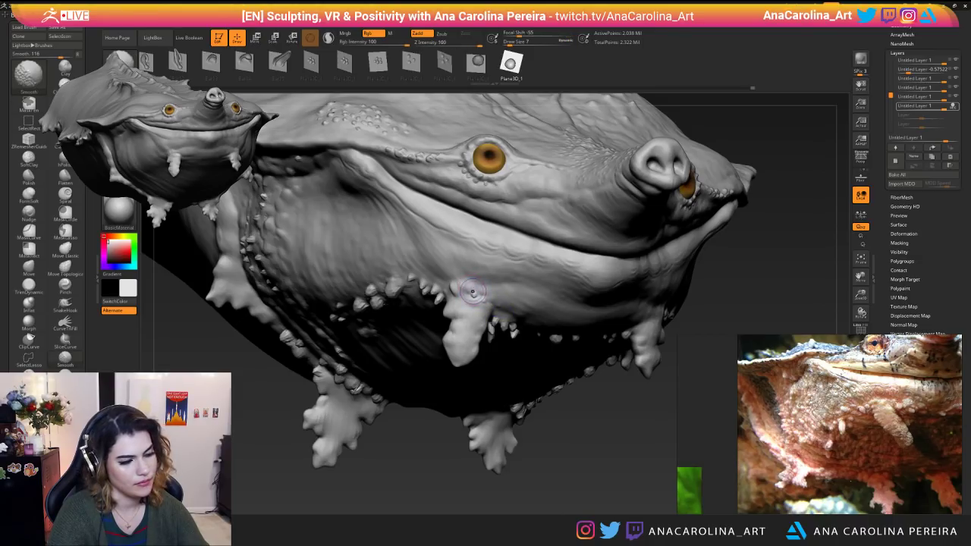
{"action": "mouse_move", "coordinate": [470, 288]}
{"action": "right_mouse_down"}
{"action": "mouse_move", "coordinate": [453, 299]}
{"action": "mouse_move", "coordinate": [556, 386]}
{"action": "mouse_move", "coordinate": [568, 429]}
{"action": "mouse_move", "coordinate": [621, 288]}
{"action": "right_mouse_up"}
{"action": "key", "text": "shift"}
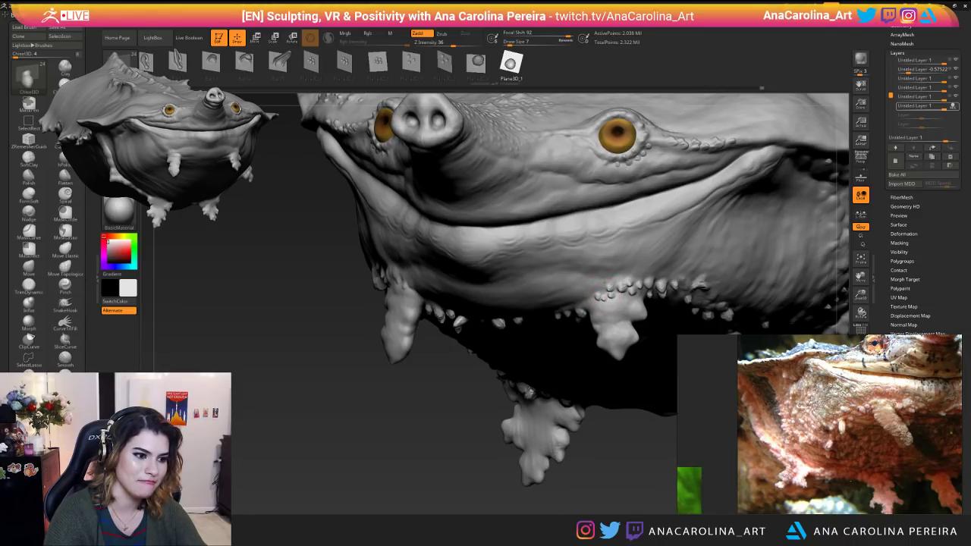
Smooth the new bumps on the opposite chin flap and save the project.
{"action": "key", "text": "shift"}
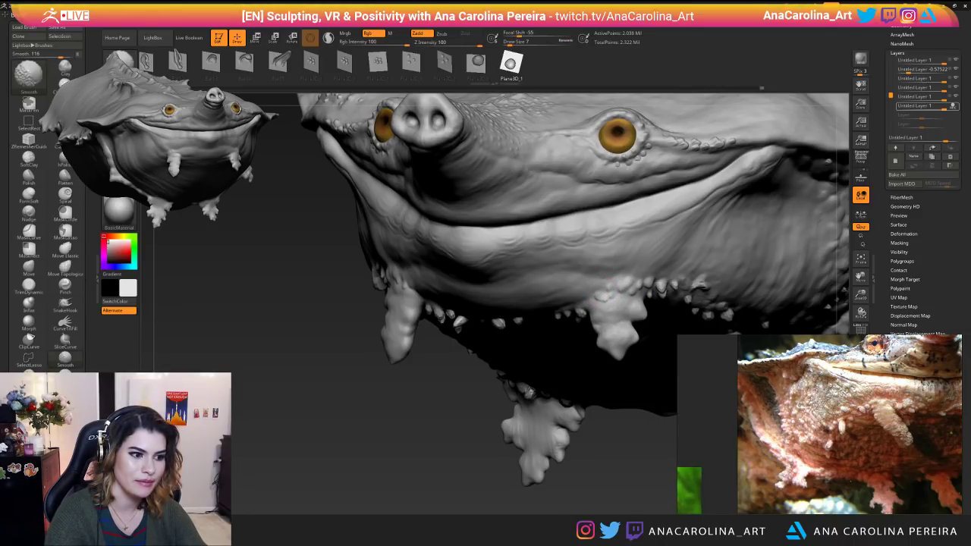
{"action": "mouse_move", "coordinate": [364, 425]}
{"action": "left_mouse_down", "text": "alt"}
{"action": "mouse_move", "coordinate": [364, 334]}
{"action": "mouse_move", "coordinate": [455, 425]}
{"action": "left_mouse_up", "text": "alt"}
{"action": "left_click_drag", "start_coordinate": [570, 425], "coordinate": [570, 294], "text": "alt"}
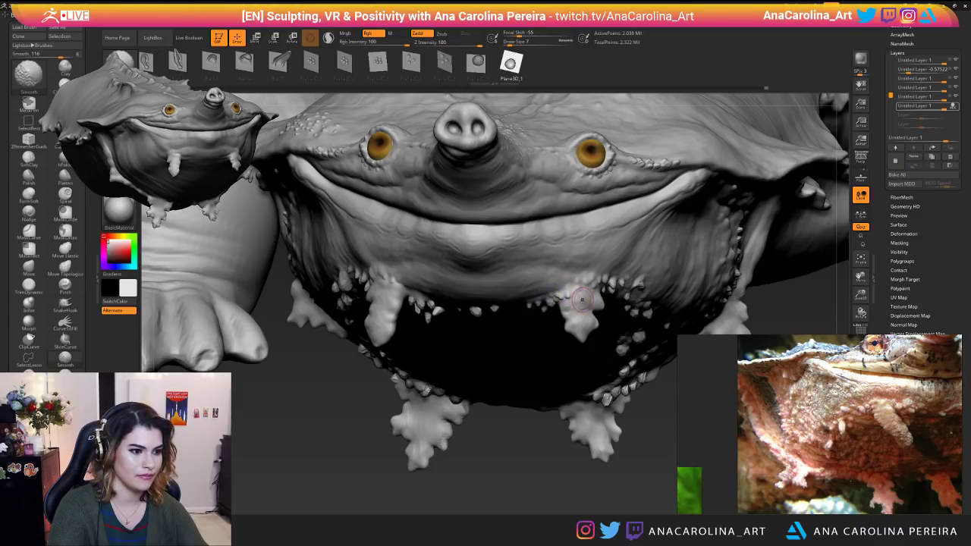
{"action": "key", "text": "shift"}
{"action": "left_click_drag", "start_coordinate": [565, 302], "coordinate": [560, 298], "text": "shift"}
{"action": "mouse_move", "coordinate": [559, 372]}
{"action": "left_mouse_down", "text": "alt"}
{"action": "mouse_move", "coordinate": [553, 410]}
{"action": "mouse_move", "coordinate": [592, 447]}
{"action": "mouse_move", "coordinate": [707, 97]}
{"action": "left_mouse_up", "text": "alt"}
{"action": "key", "text": "ctrl+s"}
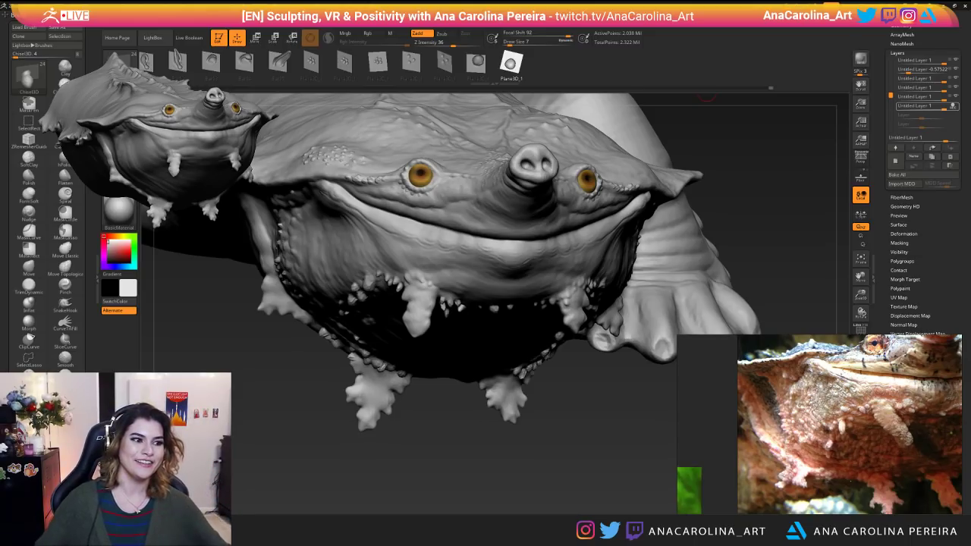
Soften the skin beside the chin flap with the Smooth brush and review the head from the side.
{"action": "mouse_move", "coordinate": [584, 441]}
{"action": "left_mouse_down"}
{"action": "mouse_move", "coordinate": [528, 463]}
{"action": "mouse_move", "coordinate": [534, 415]}
{"action": "left_mouse_up"}
{"action": "mouse_move", "coordinate": [590, 428]}
{"action": "left_mouse_down"}
{"action": "mouse_move", "coordinate": [602, 472]}
{"action": "mouse_move", "coordinate": [588, 440]}
{"action": "left_mouse_up"}
{"action": "left_click_drag", "start_coordinate": [503, 304], "coordinate": [471, 305], "text": "shift"}
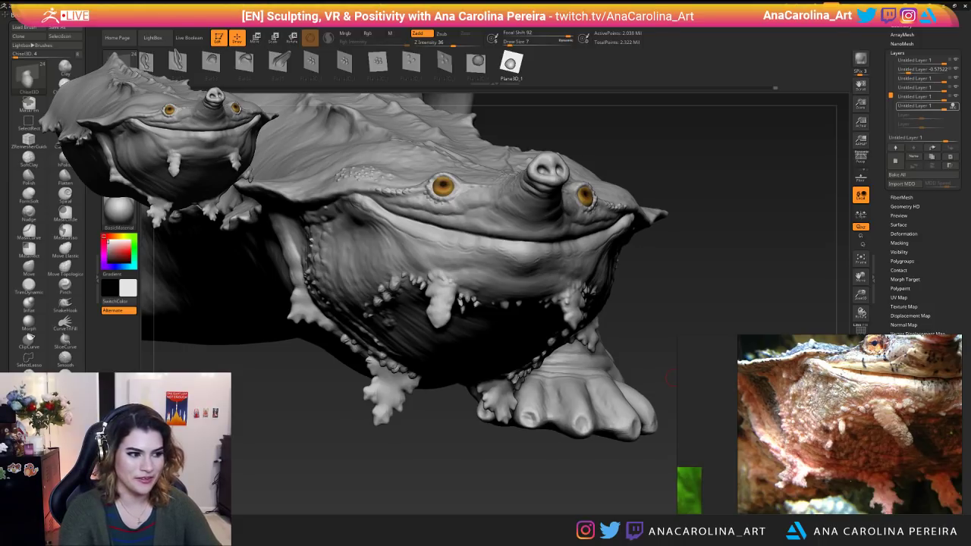
{"action": "left_click_drag", "start_coordinate": [470, 464], "coordinate": [521, 473]}
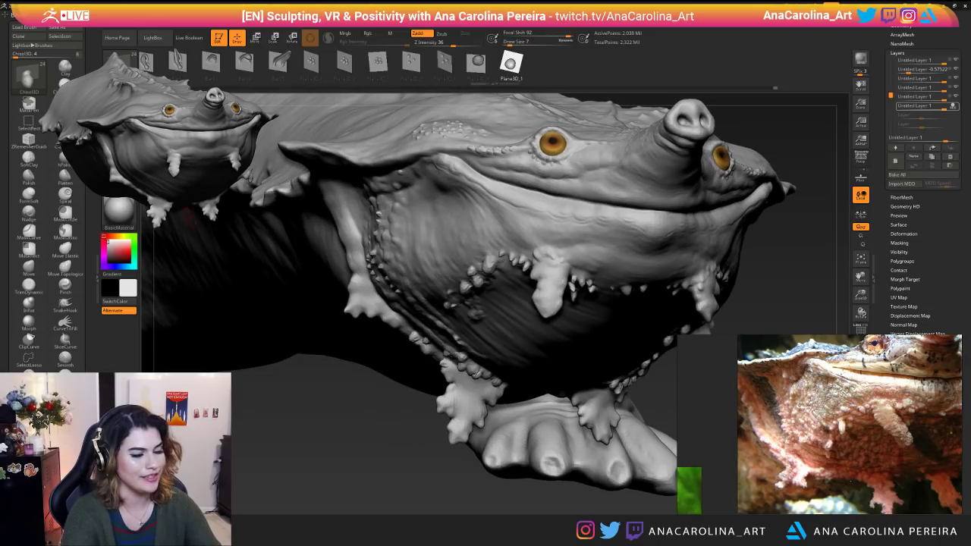
Try a different sculpting brush, then switch to the Standard brush for the fine skin texture.
{"action": "key", "text": "b"}
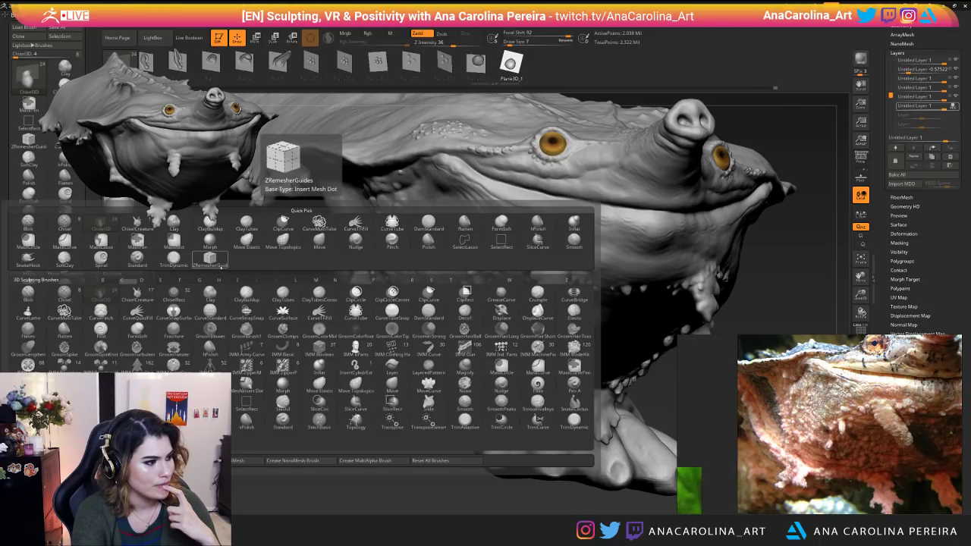
{"action": "left_click", "coordinate": [210, 289]}
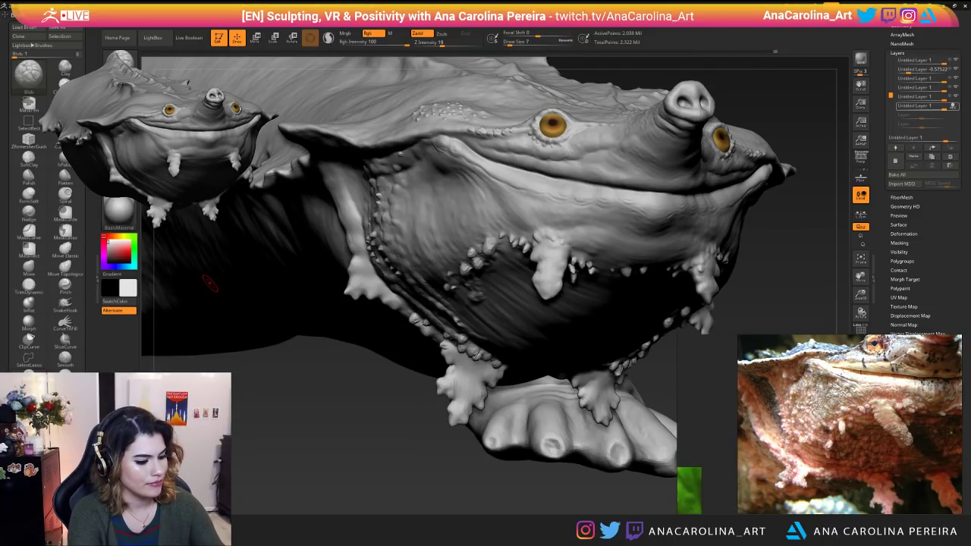
{"action": "key", "text": "b"}
{"action": "key", "text": "s"}
{"action": "key", "text": "t"}
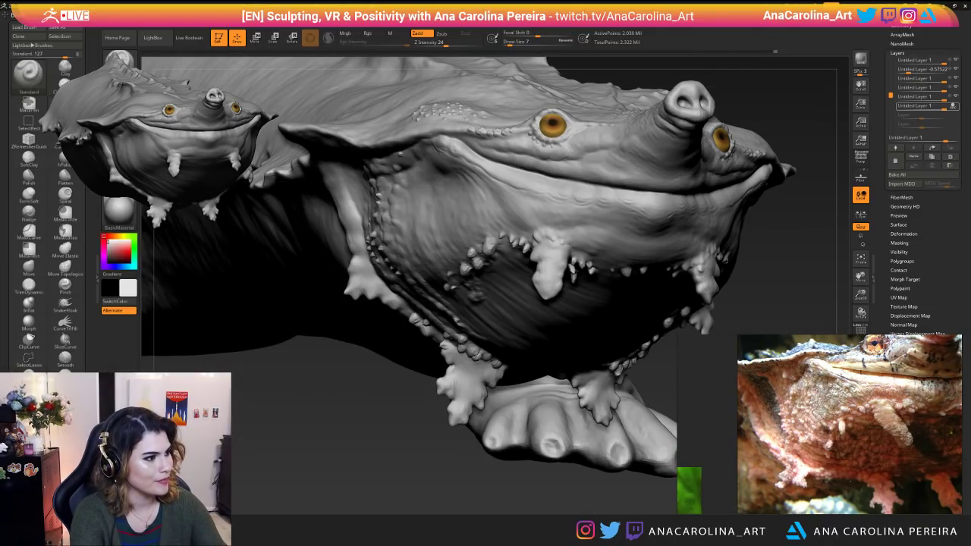
Add a new sculpting layer to the turtle's layer stack for the skin detail.
{"action": "key", "text": "ctrl"}
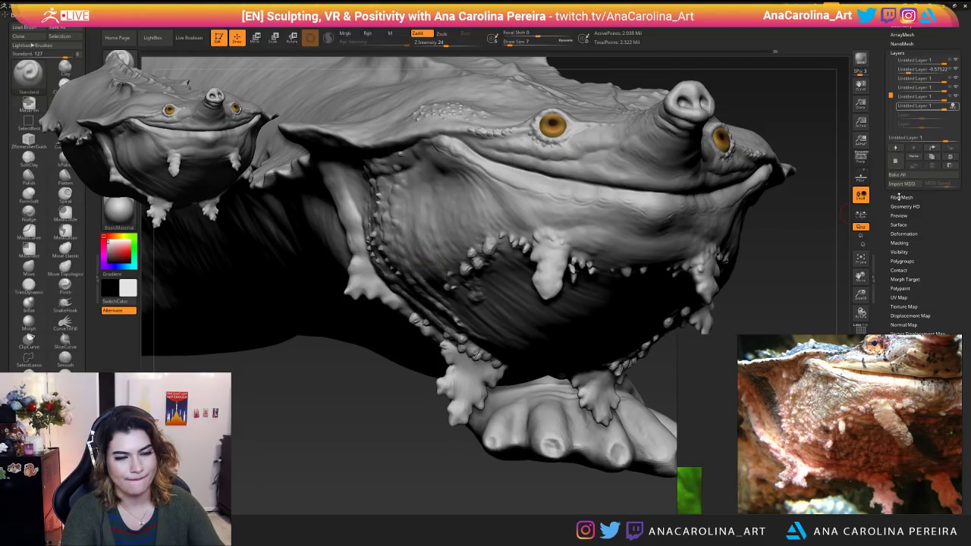
{"action": "scroll", "coordinate": [889, 236], "scroll_direction": "down", "scroll_amount": 2}
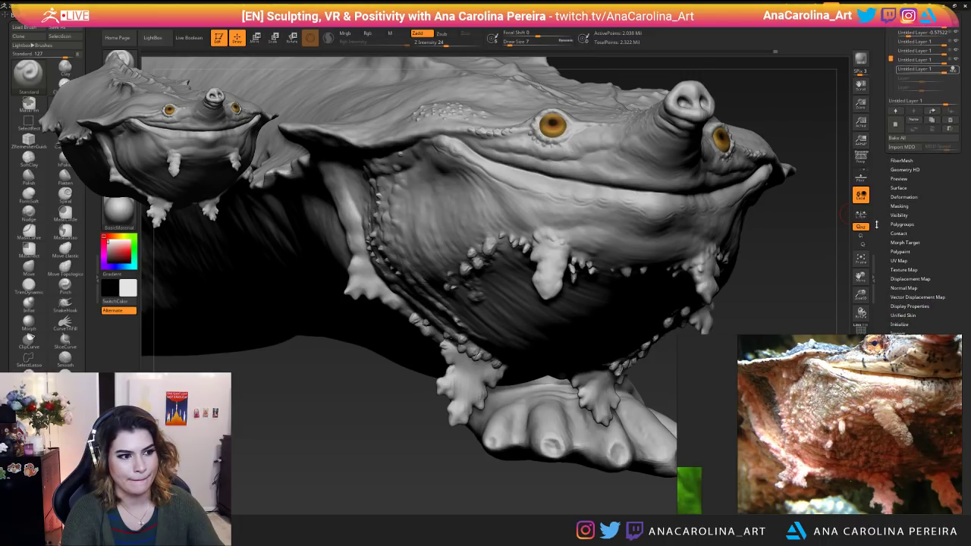
{"action": "key", "text": "ctrl+z"}
{"action": "left_click_drag", "start_coordinate": [412, 418], "coordinate": [430, 260]}
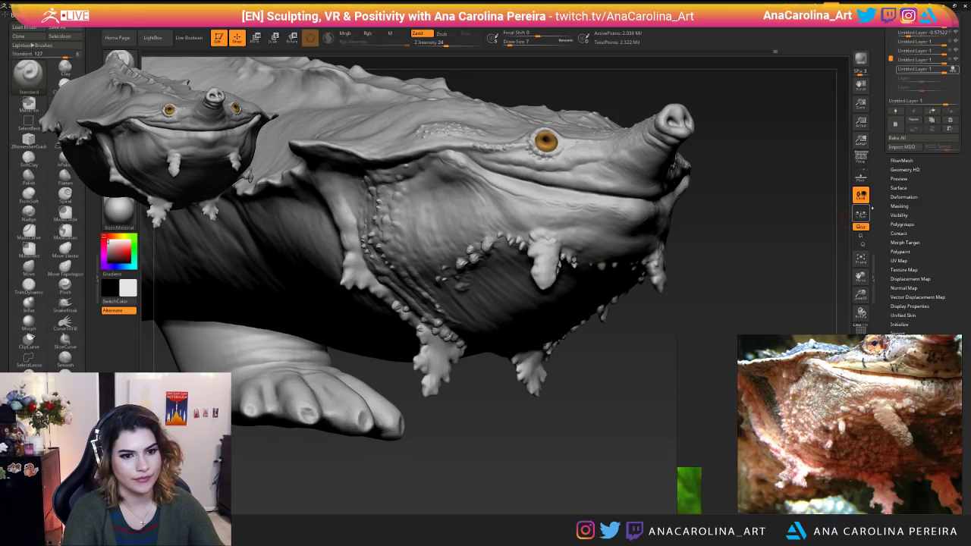
{"action": "scroll", "coordinate": [898, 182], "scroll_direction": "down", "scroll_amount": 1}
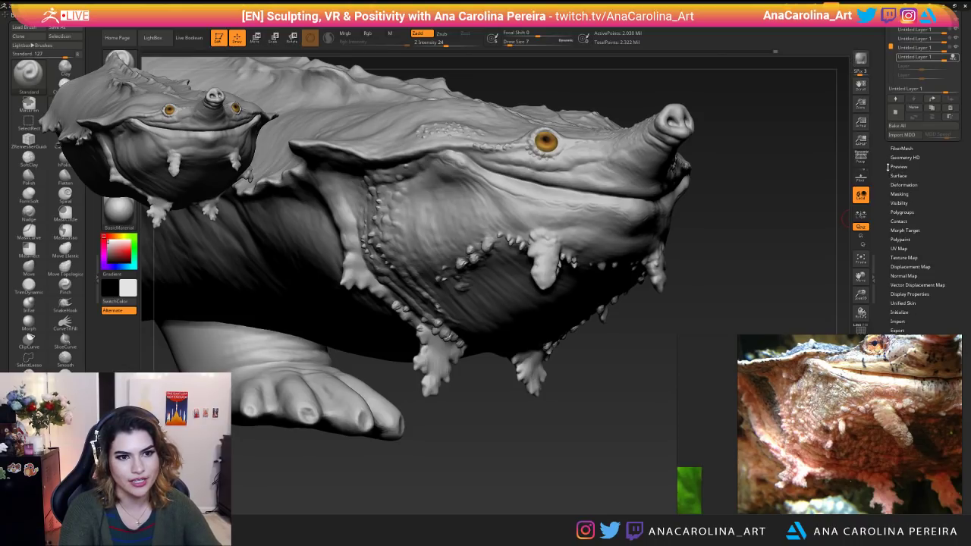
{"action": "scroll", "coordinate": [895, 178], "scroll_direction": "up", "scroll_amount": 5}
{"action": "left_click", "coordinate": [895, 175]}
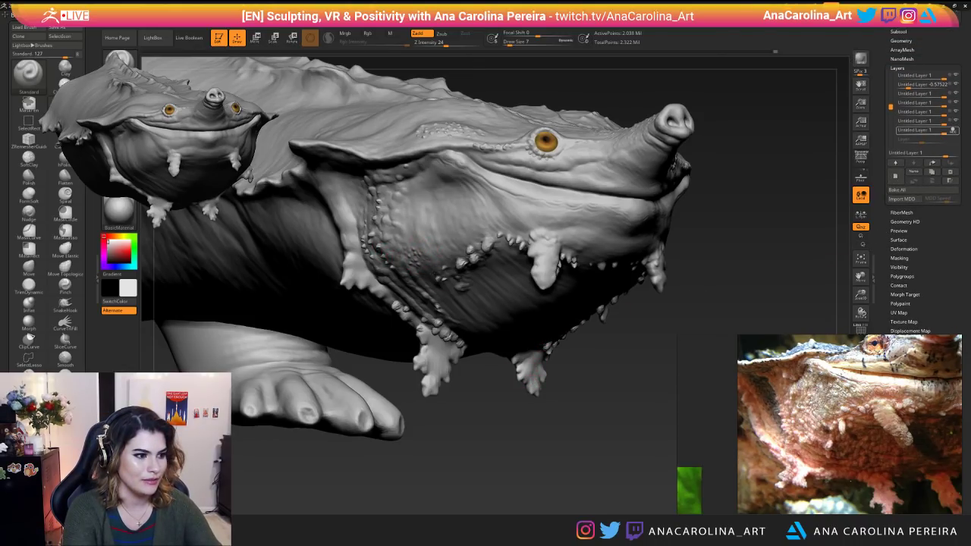
Look through the brush alphas and assign a grainy noise alpha to the Standard brush.
{"action": "mouse_move", "coordinate": [442, 321]}
{"action": "right_mouse_down", "text": "ctrl"}
{"action": "mouse_move", "coordinate": [462, 336]}
{"action": "mouse_move", "coordinate": [440, 258]}
{"action": "right_mouse_up", "text": "ctrl"}
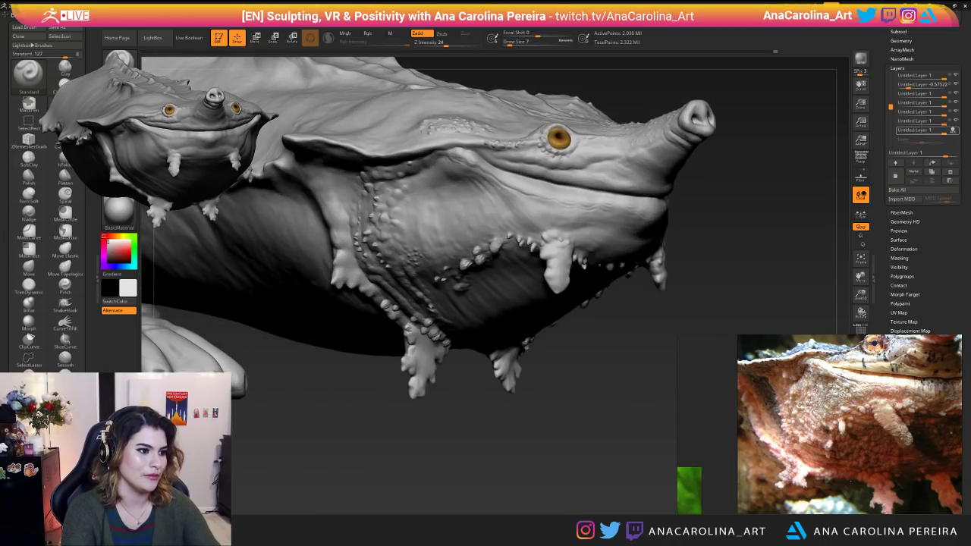
{"action": "right_click", "coordinate": [439, 255]}
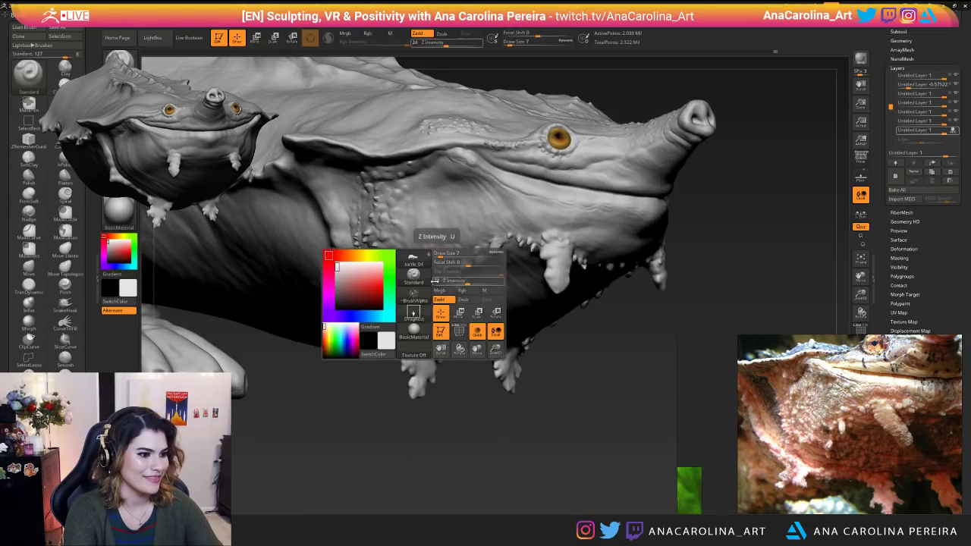
{"action": "left_click", "coordinate": [413, 293]}
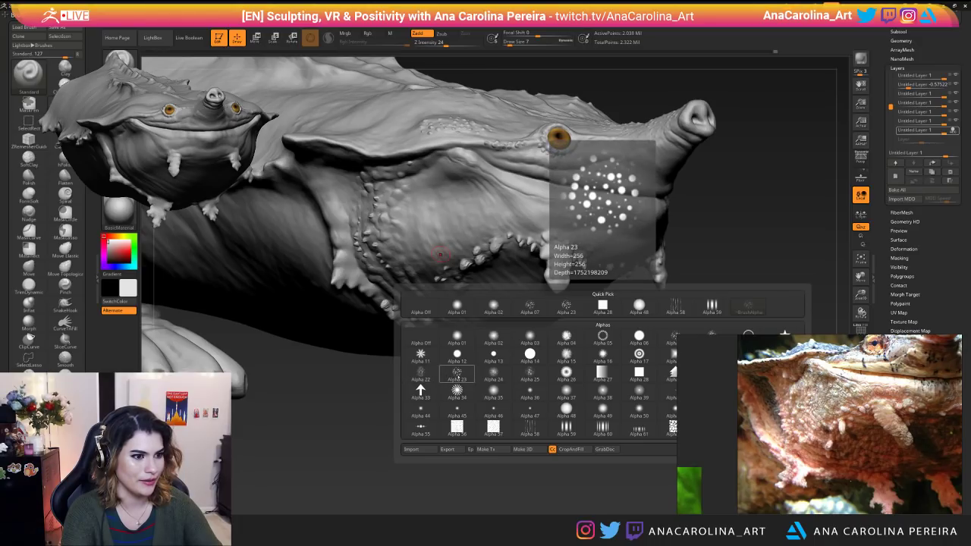
{"action": "right_click", "coordinate": [367, 211]}
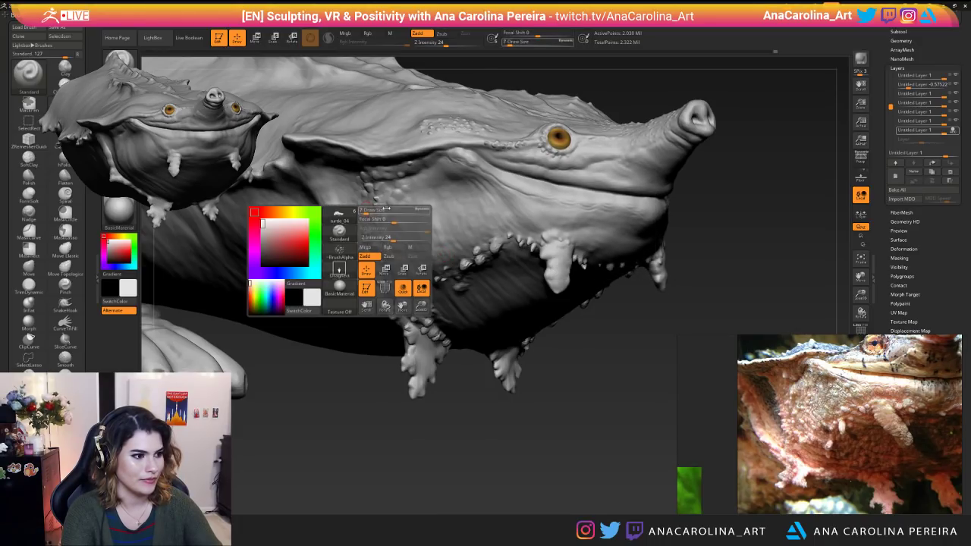
{"action": "left_click", "coordinate": [351, 258]}
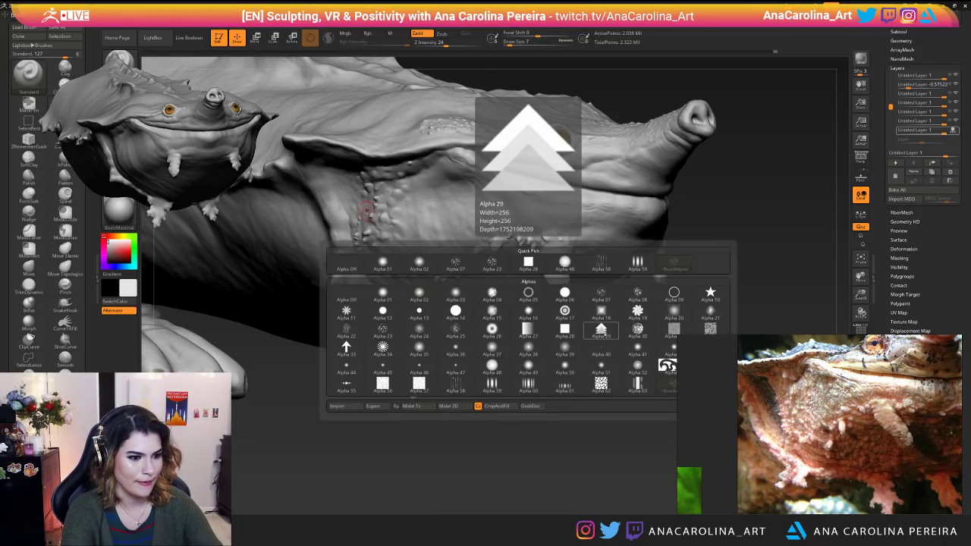
{"action": "left_click", "coordinate": [710, 328]}
{"action": "key", "text": "ctrl+z"}
Set the brush's focal shift to 25 and test the grainy texture on the cheek's lower area.
{"action": "right_click_drag", "start_coordinate": [455, 324], "coordinate": [421, 248], "text": "ctrl"}
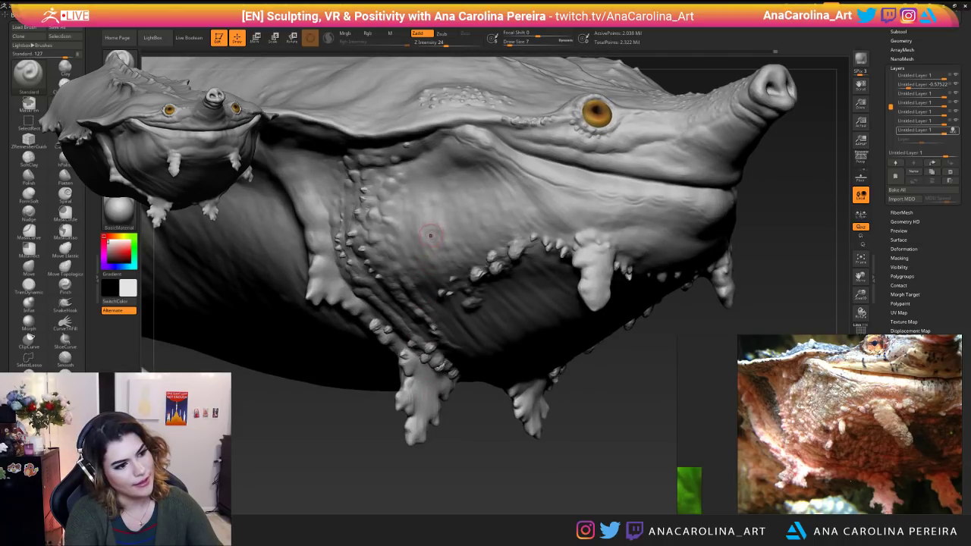
{"action": "key", "text": "space"}
{"action": "left_click_drag", "start_coordinate": [468, 263], "coordinate": [477, 263]}
{"action": "left_click_drag", "start_coordinate": [413, 250], "coordinate": [419, 258]}
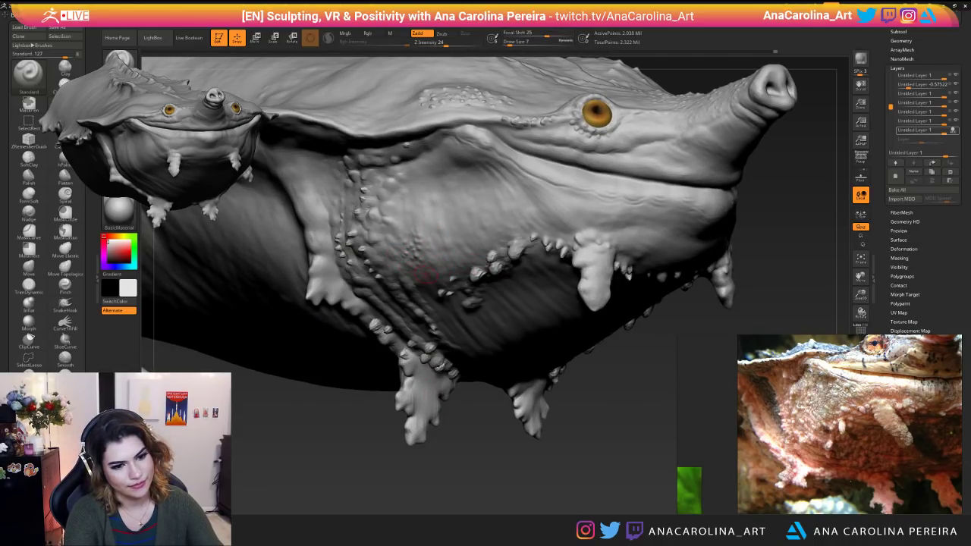
Try Z Intensity 14, then set it to 28 and texture the lower cheek beside the folds with fine bumps.
{"action": "key", "text": "ctrl"}
{"action": "key", "text": "space"}
{"action": "left_click_drag", "start_coordinate": [464, 292], "coordinate": [452, 292]}
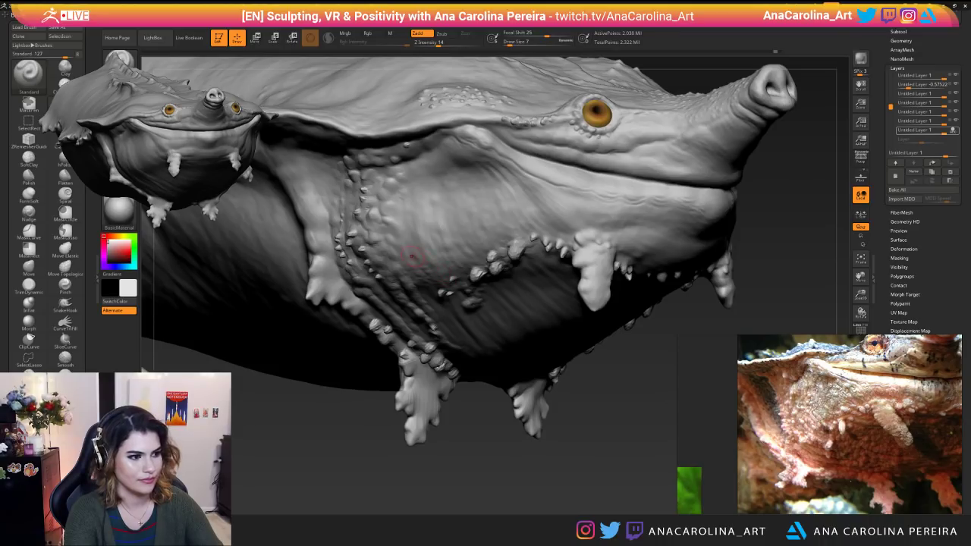
{"action": "key", "text": "ctrl"}
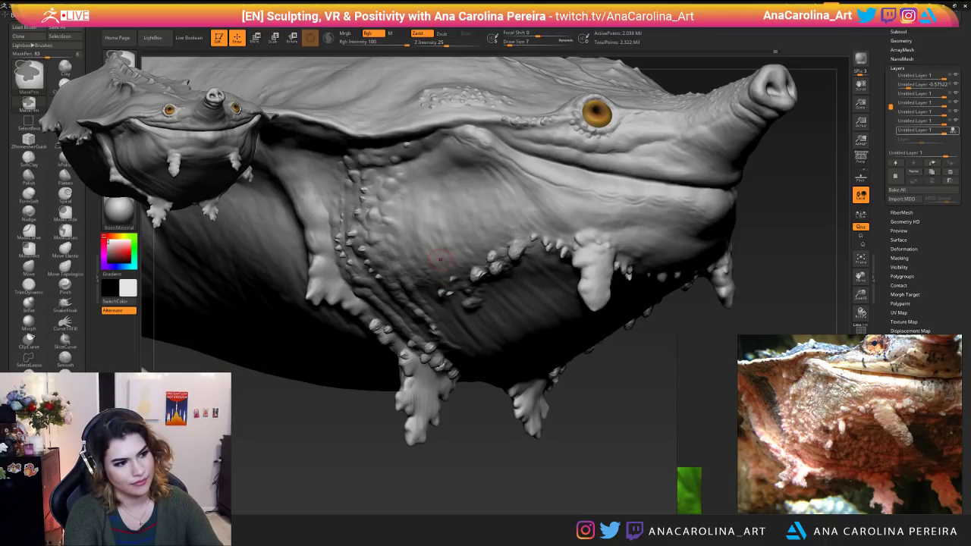
{"action": "key", "text": "space"}
{"action": "left_click_drag", "start_coordinate": [452, 292], "coordinate": [469, 292]}
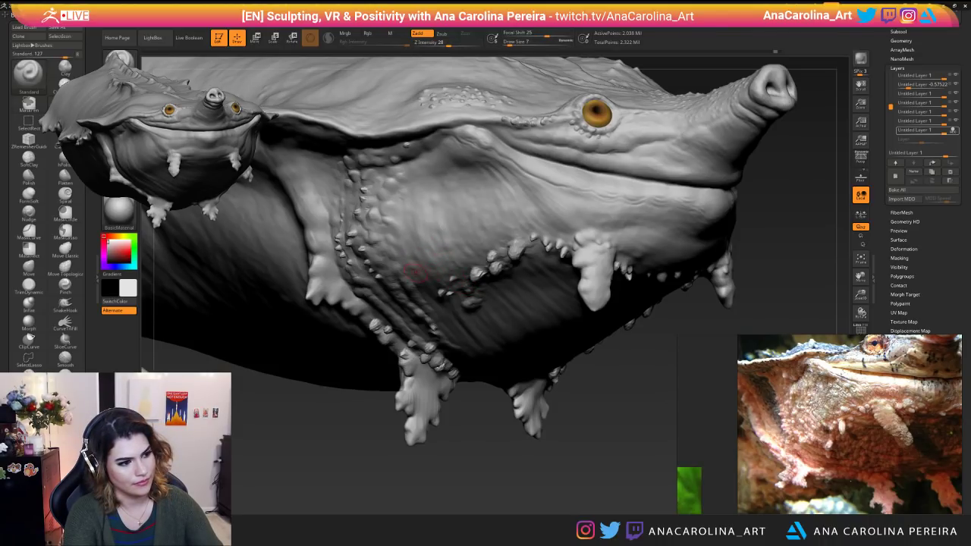
{"action": "left_click_drag", "start_coordinate": [411, 258], "coordinate": [396, 250]}
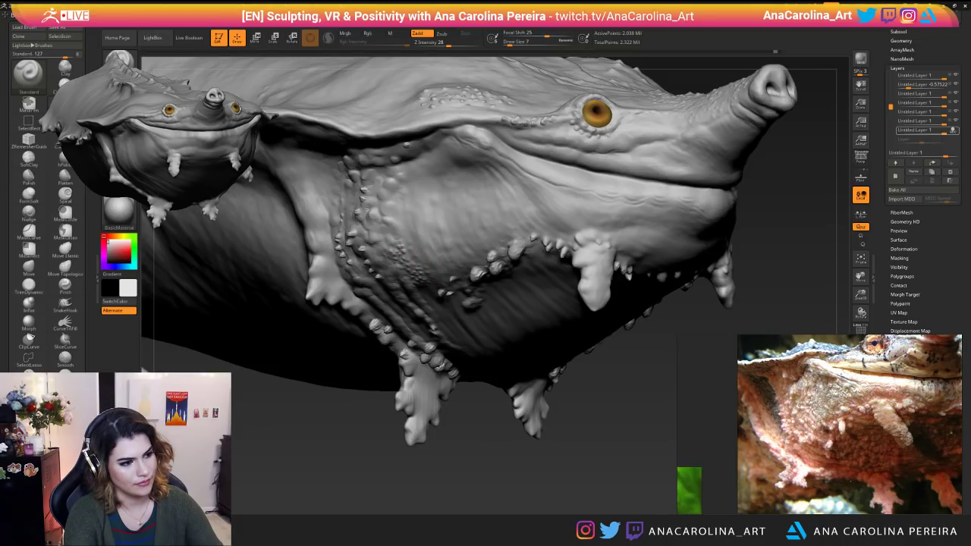
Examine the textured cheek from both sides of the head and compare it with an earlier state in the undo history.
{"action": "key", "text": "f"}
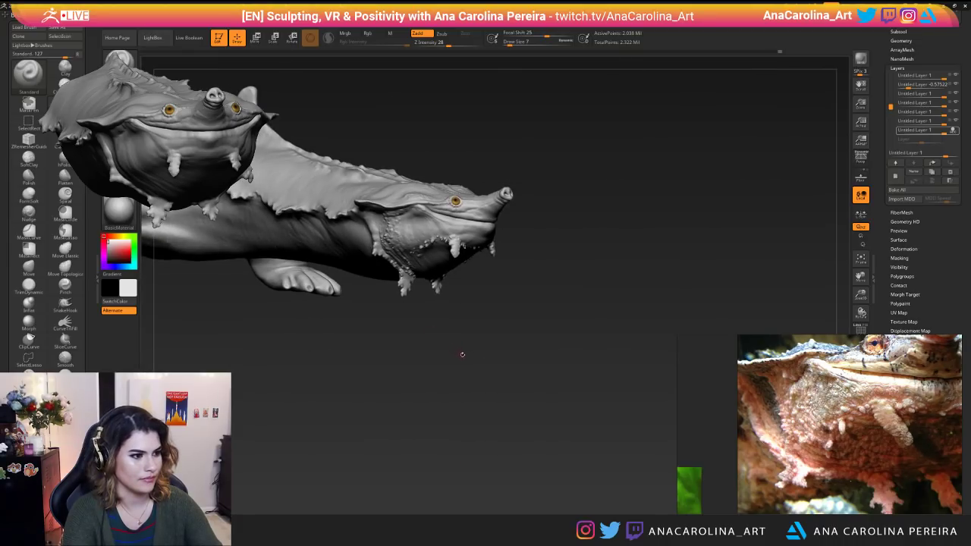
{"action": "right_click_drag", "start_coordinate": [599, 364], "coordinate": [432, 372]}
{"action": "right_click_drag", "start_coordinate": [476, 244], "coordinate": [480, 363], "text": "ctrl"}
{"action": "mouse_move", "coordinate": [497, 332]}
{"action": "right_mouse_down"}
{"action": "mouse_move", "coordinate": [592, 334]}
{"action": "mouse_move", "coordinate": [565, 289]}
{"action": "right_mouse_up"}
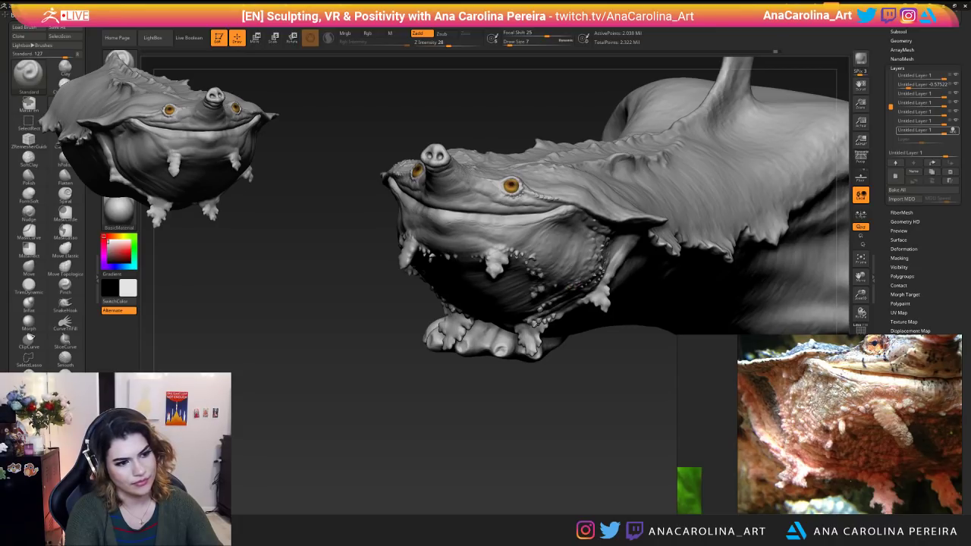
{"action": "right_click_drag", "start_coordinate": [584, 270], "coordinate": [335, 448]}
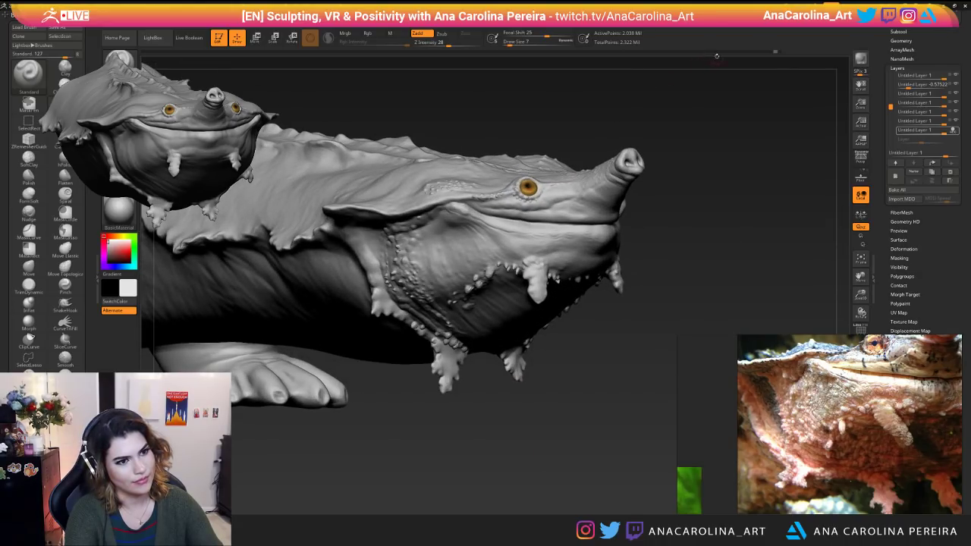
{"action": "left_click", "coordinate": [766, 53]}
{"action": "left_click", "coordinate": [775, 53]}
Lower the Z Intensity to 16 and extend the fine bumps across the middle and upper cheek.
{"action": "right_click_drag", "start_coordinate": [745, 141], "coordinate": [726, 161], "text": "ctrl"}
{"action": "key", "text": "space"}
{"action": "left_click_drag", "start_coordinate": [613, 245], "coordinate": [607, 247]}
{"action": "right_click_drag", "start_coordinate": [586, 262], "coordinate": [585, 304], "text": "ctrl"}
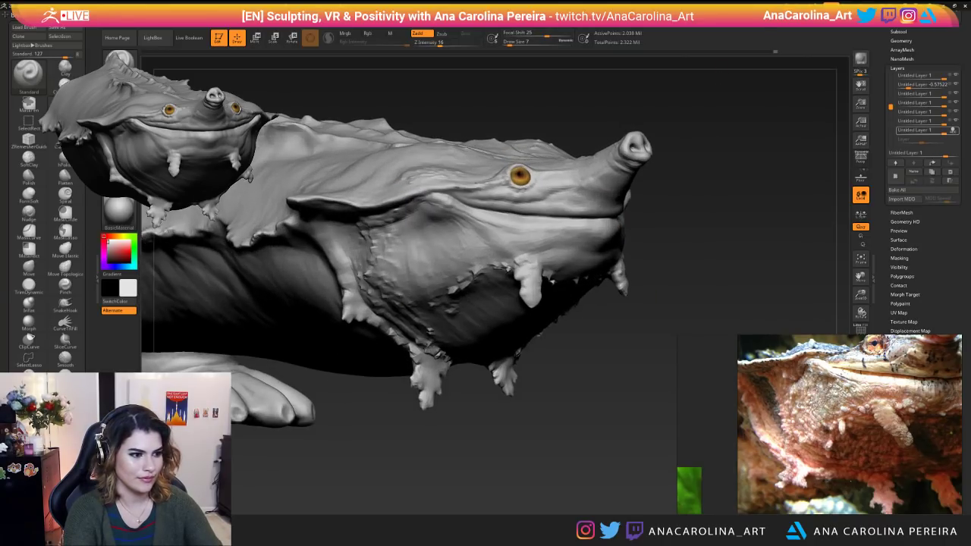
{"action": "left_click_drag", "start_coordinate": [417, 290], "coordinate": [408, 282]}
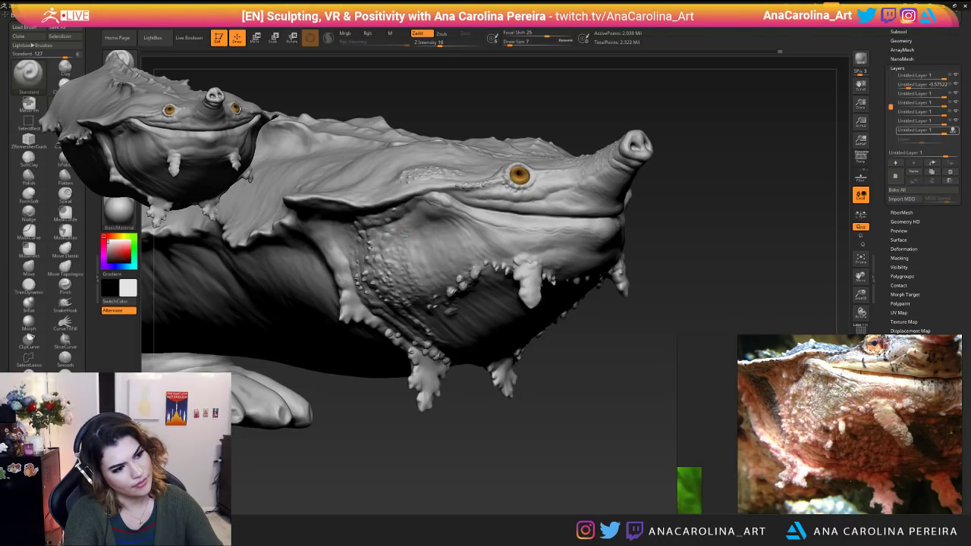
{"action": "left_click_drag", "start_coordinate": [417, 253], "coordinate": [432, 273]}
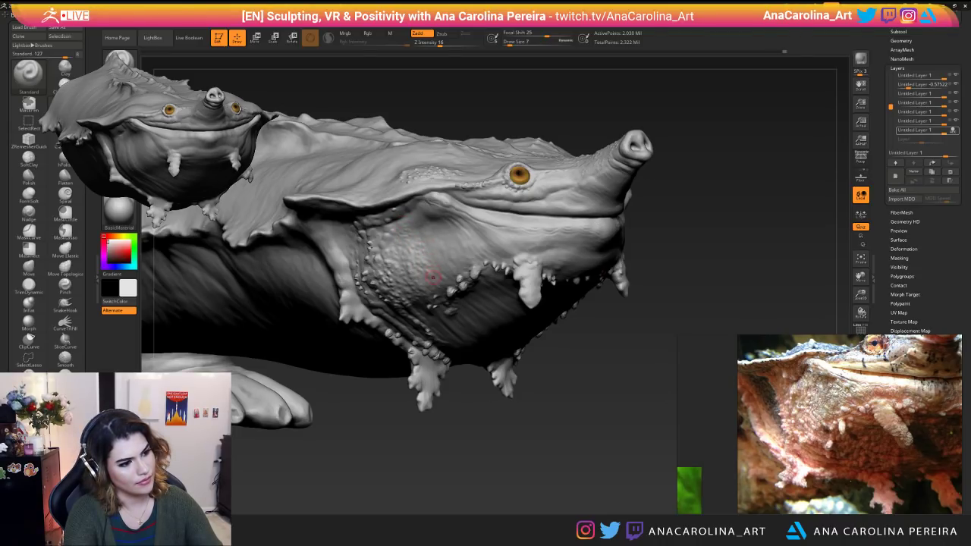
From the opposite side of the head, try Z Intensity 11, then use 16 to texture the cheek skin.
{"action": "mouse_move", "coordinate": [462, 433]}
{"action": "left_mouse_down", "text": "alt"}
{"action": "mouse_move", "coordinate": [465, 386]}
{"action": "mouse_move", "coordinate": [501, 394]}
{"action": "mouse_move", "coordinate": [469, 399]}
{"action": "mouse_move", "coordinate": [520, 281]}
{"action": "left_mouse_up", "text": "alt"}
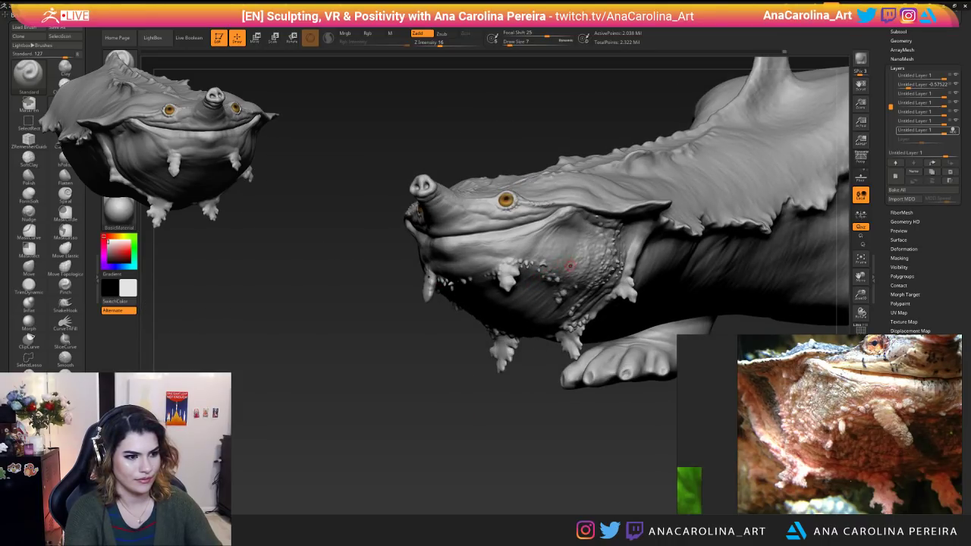
{"action": "key", "text": "space"}
{"action": "left_click_drag", "start_coordinate": [588, 288], "coordinate": [585, 288]}
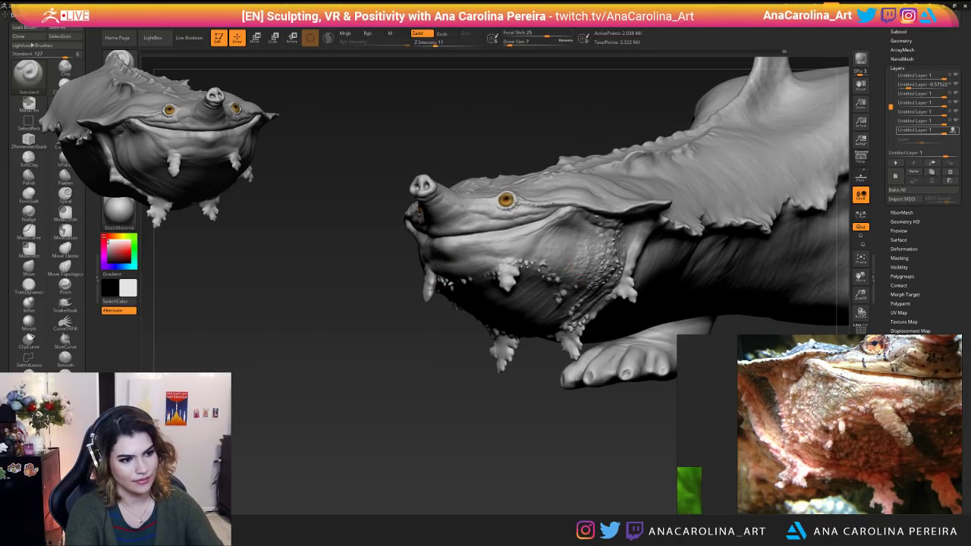
{"action": "key", "text": "space"}
{"action": "left_click_drag", "start_coordinate": [589, 292], "coordinate": [599, 291]}
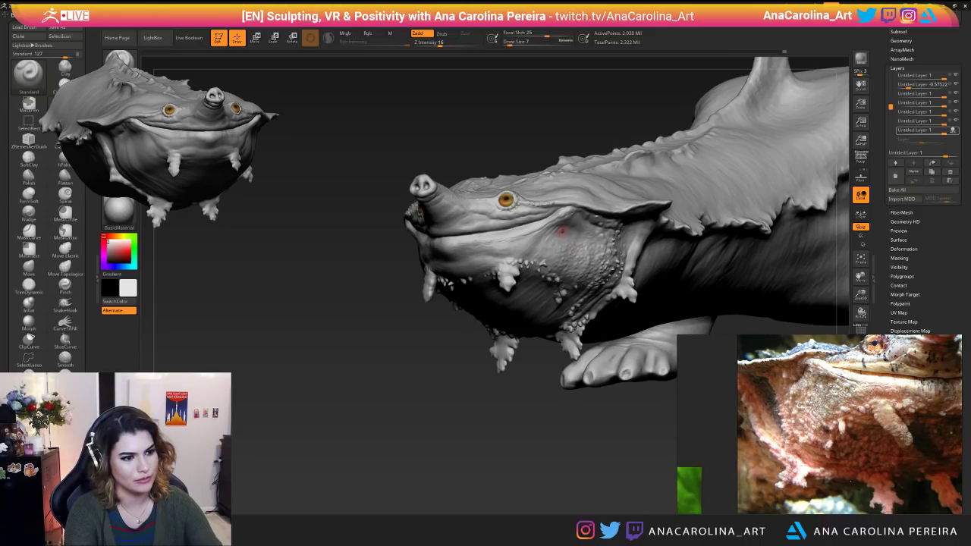
Fine-tune the Z Intensity to 11 and then 14 while blending the grainy texture toward the front of the cheek.
{"action": "key", "text": "space"}
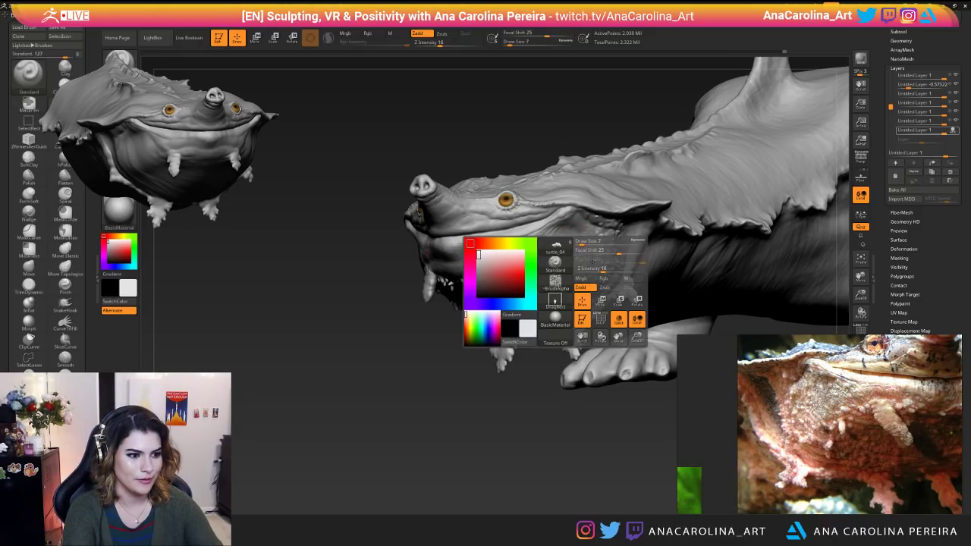
{"action": "left_click_drag", "start_coordinate": [585, 267], "coordinate": [582, 266]}
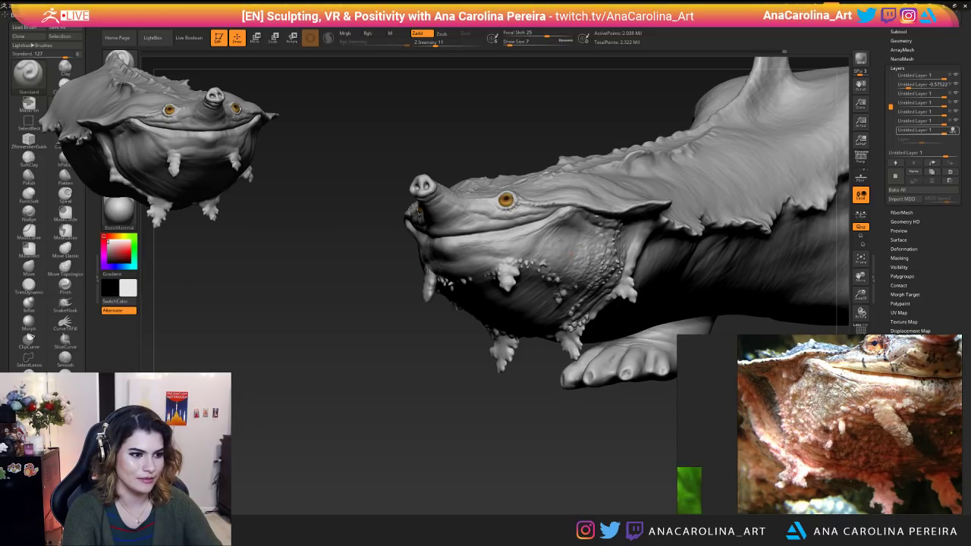
{"action": "key", "text": "space"}
{"action": "left_click_drag", "start_coordinate": [591, 283], "coordinate": [594, 283]}
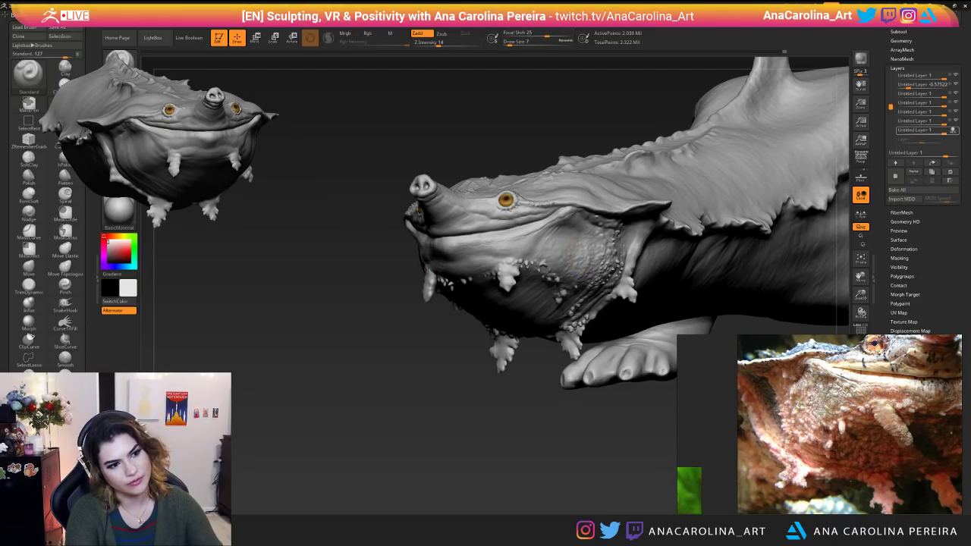
{"action": "mouse_move", "coordinate": [529, 418]}
{"action": "left_mouse_down", "text": "alt"}
{"action": "mouse_move", "coordinate": [506, 390]}
{"action": "mouse_move", "coordinate": [567, 389]}
{"action": "mouse_move", "coordinate": [563, 377]}
{"action": "mouse_move", "coordinate": [571, 425]}
{"action": "left_mouse_up", "text": "alt"}
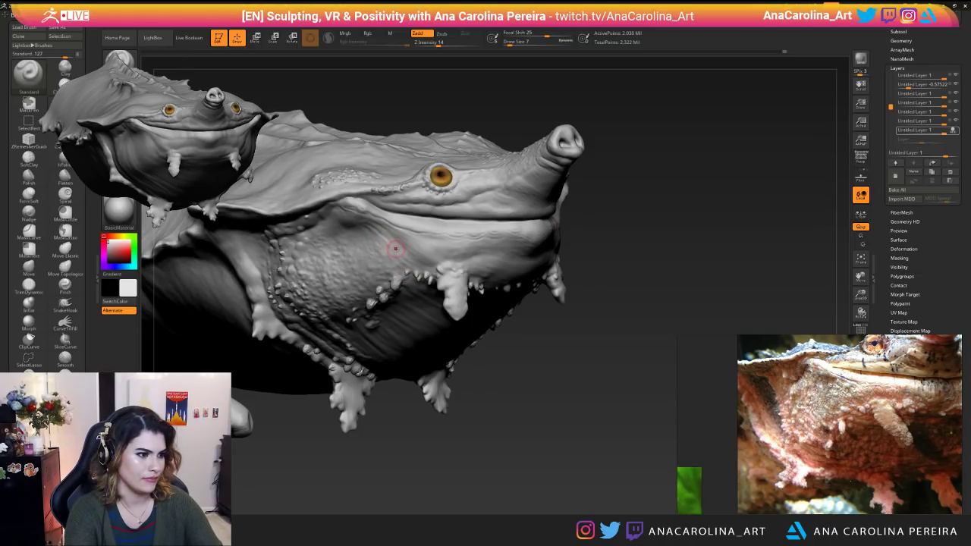
Raise the Z Intensity to 33 and add stronger bumps at the upper rear of the cheek, beneath the head flap.
{"action": "mouse_move", "coordinate": [492, 371]}
{"action": "left_mouse_down", "text": "alt"}
{"action": "mouse_move", "coordinate": [487, 323]}
{"action": "mouse_move", "coordinate": [490, 383]}
{"action": "left_mouse_up", "text": "alt"}
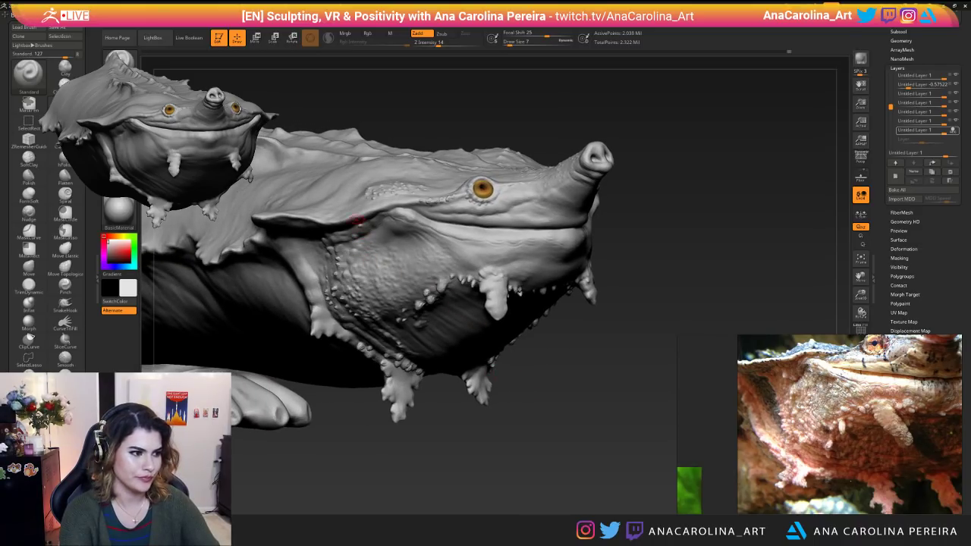
{"action": "left_click_drag", "start_coordinate": [356, 221], "coordinate": [328, 243]}
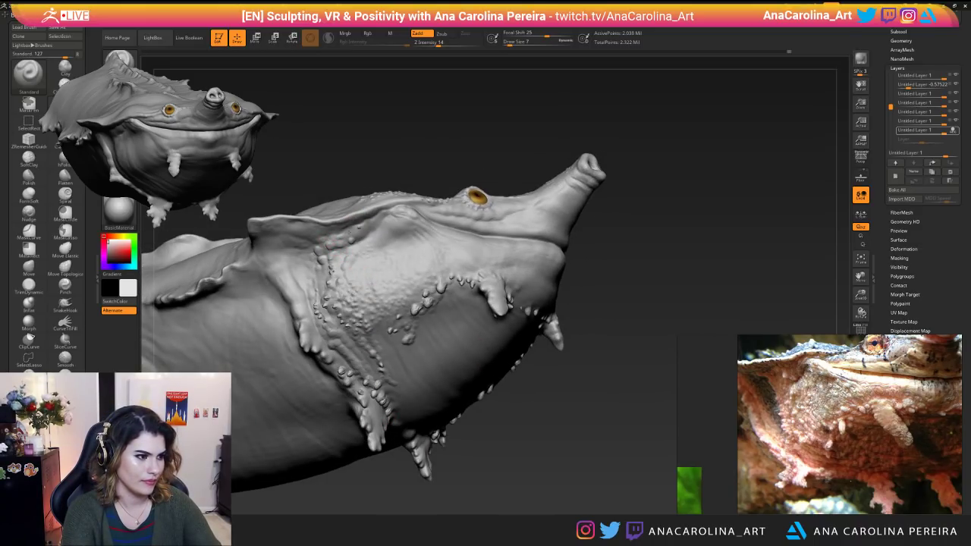
{"action": "key", "text": "space"}
{"action": "left_click", "coordinate": [393, 273]}
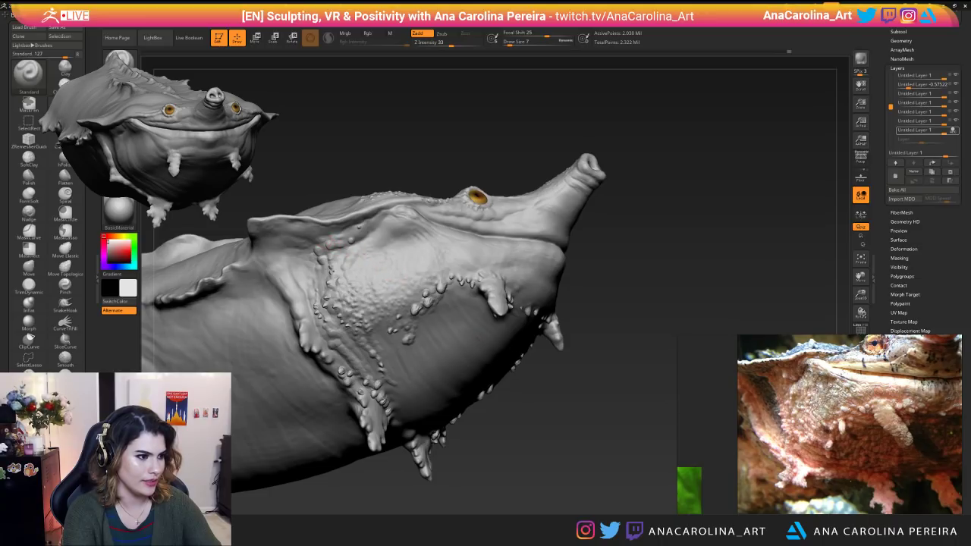
{"action": "left_click_drag", "start_coordinate": [383, 201], "coordinate": [389, 157]}
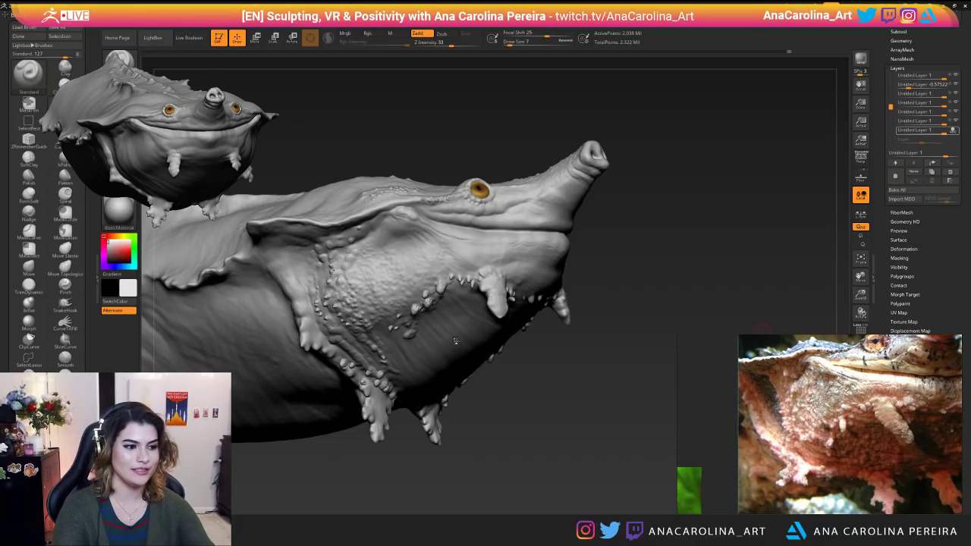
Lower the Z Intensity to 16 and cover the throat skin below the cheek with grainy bumps.
{"action": "left_click_drag", "start_coordinate": [457, 446], "coordinate": [410, 464]}
{"action": "left_click_drag", "start_coordinate": [507, 482], "coordinate": [575, 406], "text": "alt"}
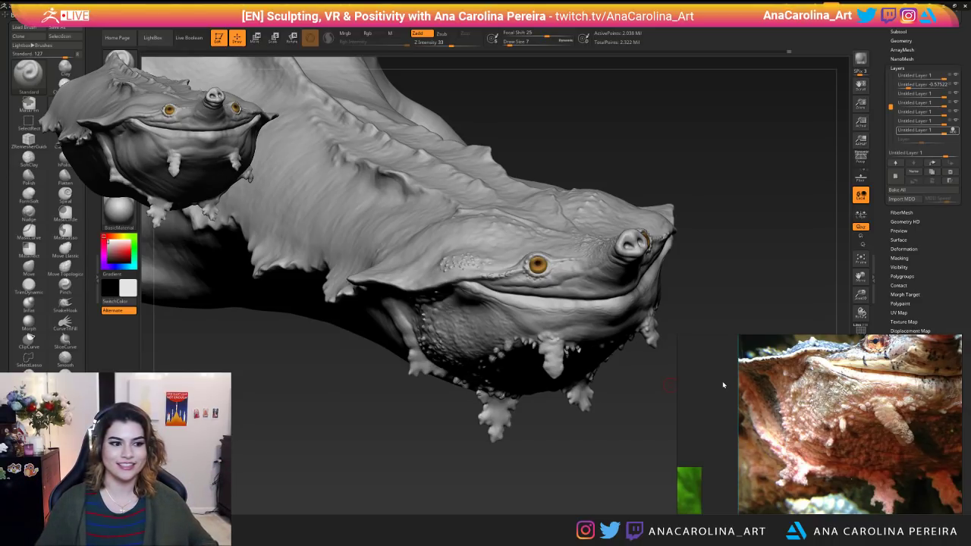
{"action": "left_click_drag", "start_coordinate": [488, 449], "coordinate": [472, 427]}
{"action": "left_click_drag", "start_coordinate": [573, 440], "coordinate": [546, 481]}
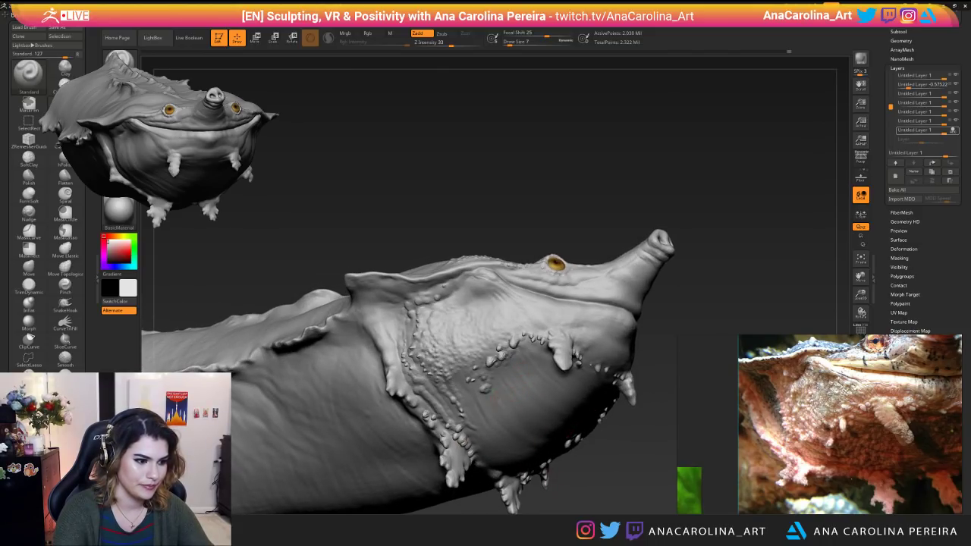
{"action": "key", "text": "space"}
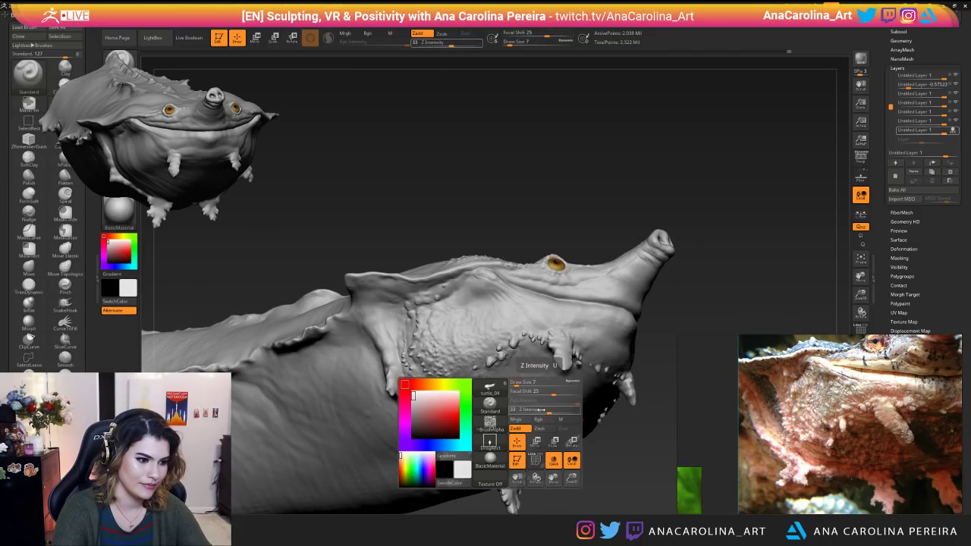
{"action": "left_click_drag", "start_coordinate": [540, 409], "coordinate": [523, 411]}
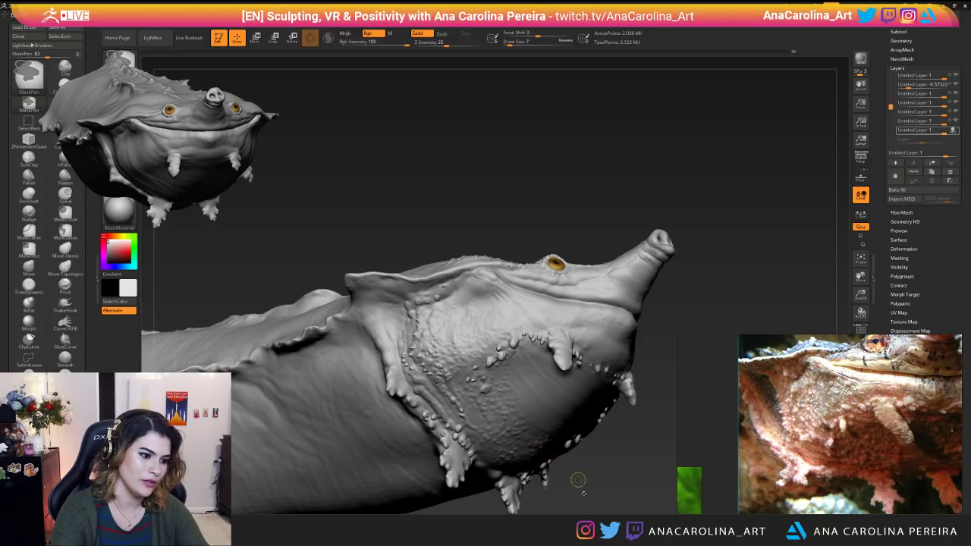
Reduce the Z Intensity to 11 and extend the fine texture across the front of the throat.
{"action": "right_click_drag", "start_coordinate": [554, 462], "coordinate": [511, 453]}
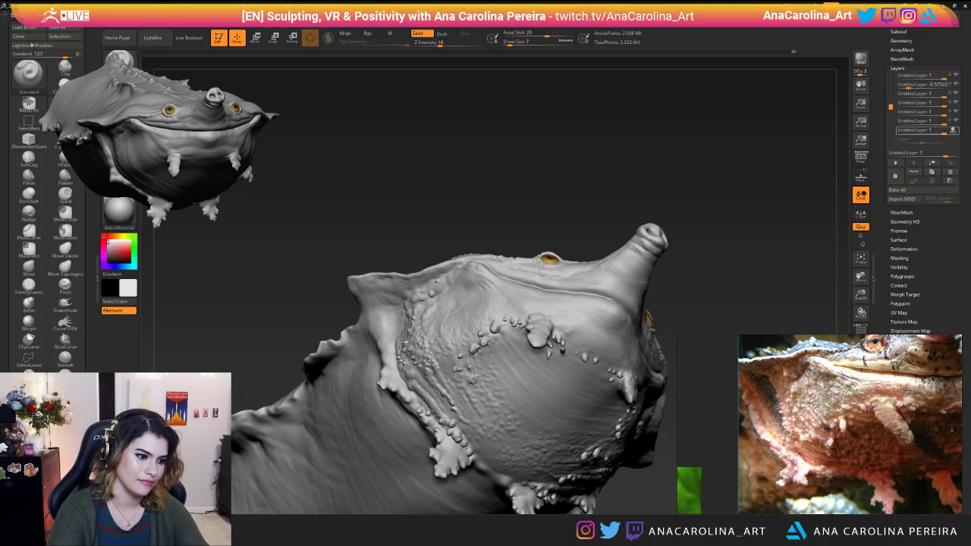
{"action": "mouse_move", "coordinate": [595, 440]}
{"action": "right_mouse_down"}
{"action": "mouse_move", "coordinate": [571, 434]}
{"action": "mouse_move", "coordinate": [570, 462]}
{"action": "mouse_move", "coordinate": [593, 502]}
{"action": "right_mouse_up"}
{"action": "right_click_drag", "start_coordinate": [574, 463], "coordinate": [474, 391]}
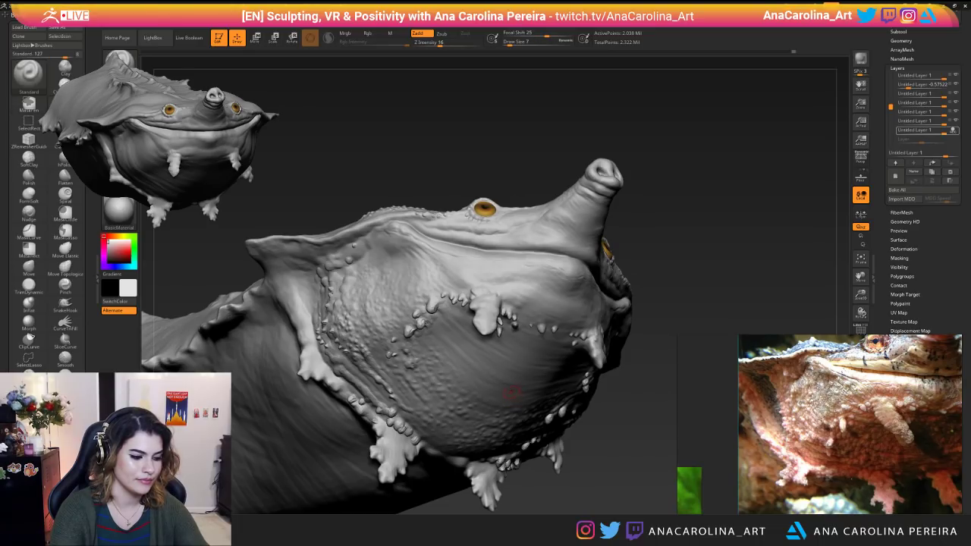
{"action": "key", "text": "space"}
{"action": "left_click_drag", "start_coordinate": [485, 370], "coordinate": [474, 370]}
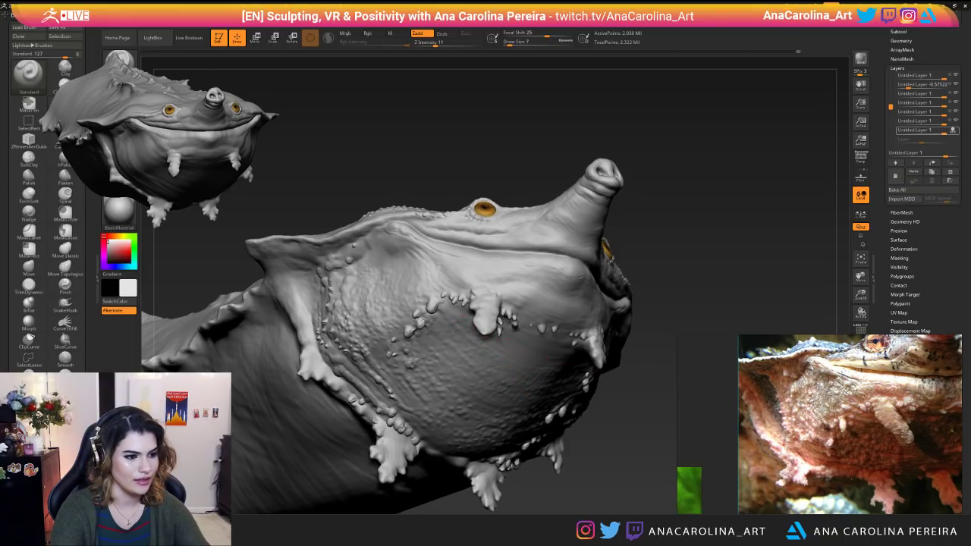
Set the Z Intensity to 16 and texture the chin skin below the lower lip, around the front flaps.
{"action": "mouse_move", "coordinate": [555, 351]}
{"action": "right_mouse_down"}
{"action": "mouse_move", "coordinate": [491, 406]}
{"action": "mouse_move", "coordinate": [581, 474]}
{"action": "mouse_move", "coordinate": [584, 444]}
{"action": "mouse_move", "coordinate": [562, 410]}
{"action": "right_mouse_up"}
{"action": "right_click_drag", "start_coordinate": [600, 470], "coordinate": [531, 402], "text": "ctrl"}
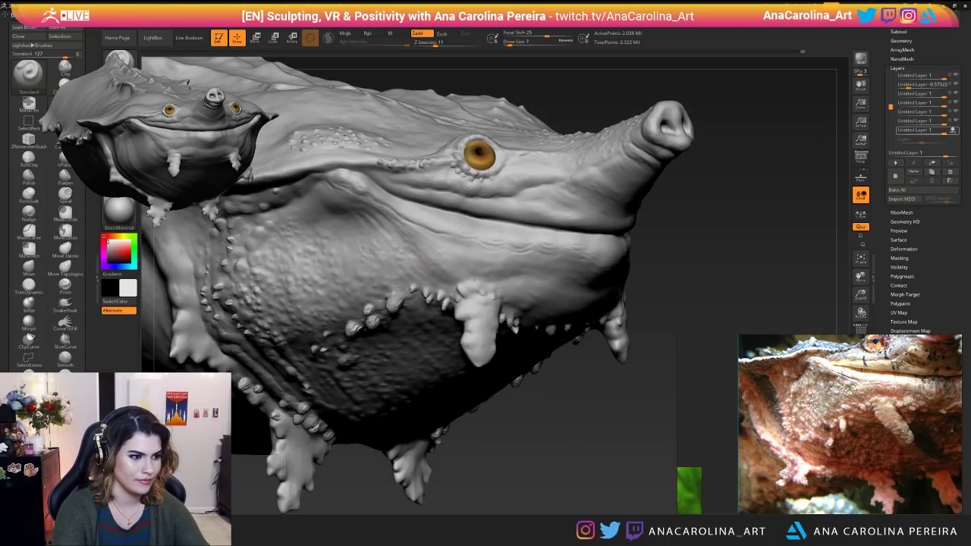
{"action": "key", "text": "space"}
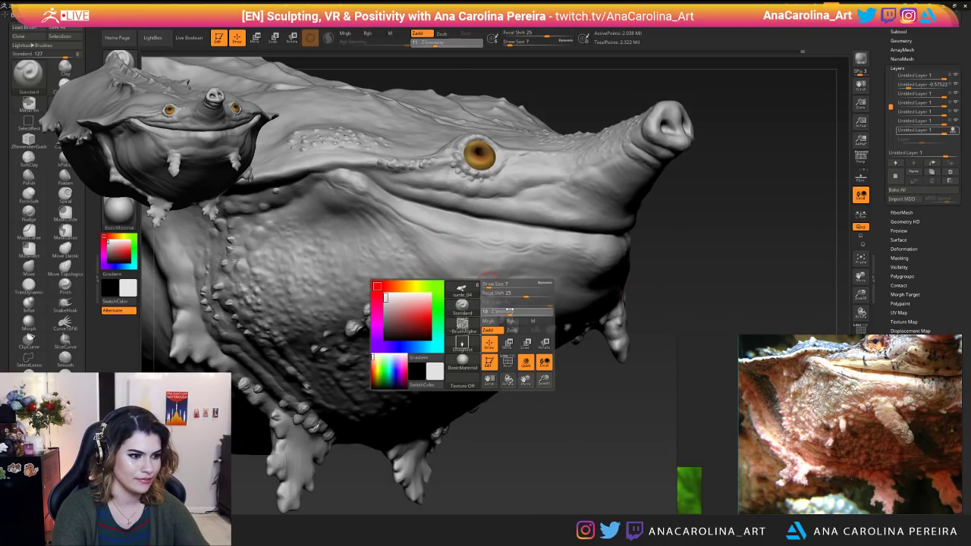
{"action": "left_click_drag", "start_coordinate": [509, 311], "coordinate": [513, 311]}
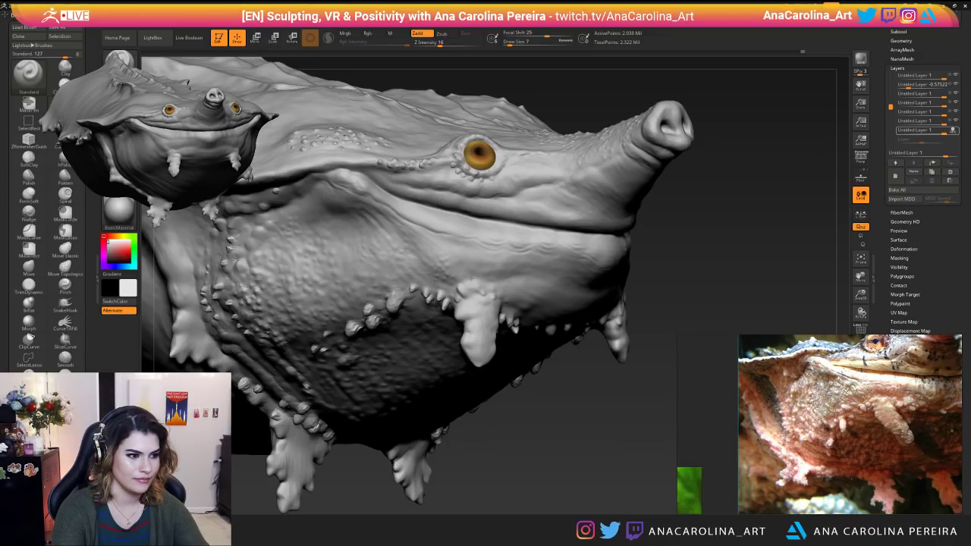
{"action": "mouse_move", "coordinate": [436, 279]}
{"action": "right_mouse_down", "text": "ctrl"}
{"action": "mouse_move", "coordinate": [486, 349]}
{"action": "mouse_move", "coordinate": [460, 299]}
{"action": "mouse_move", "coordinate": [499, 291]}
{"action": "mouse_move", "coordinate": [480, 332]}
{"action": "right_mouse_up", "text": "ctrl"}
{"action": "right_click_drag", "start_coordinate": [473, 279], "coordinate": [500, 302]}
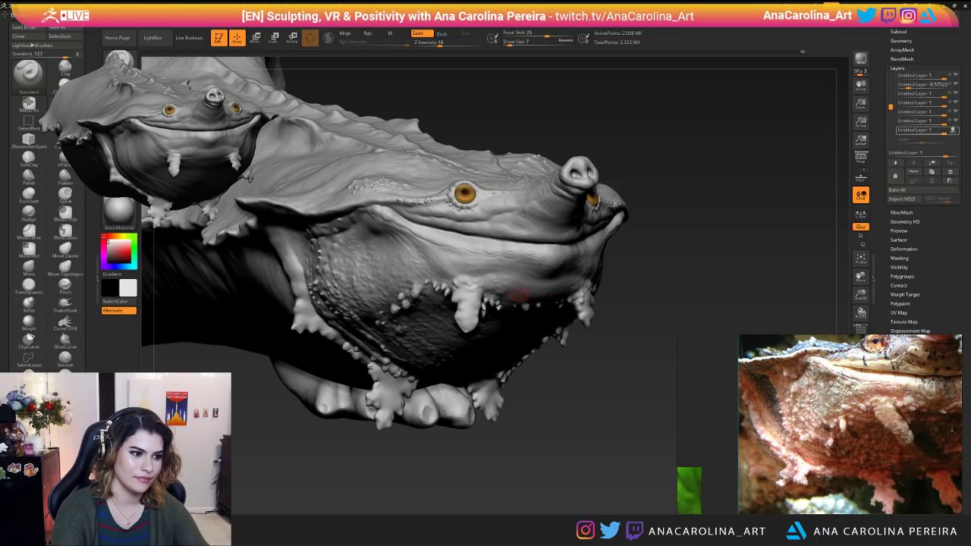
{"action": "mouse_move", "coordinate": [576, 439]}
{"action": "right_mouse_down", "text": "ctrl"}
{"action": "mouse_move", "coordinate": [585, 395]}
{"action": "mouse_move", "coordinate": [589, 405]}
{"action": "mouse_move", "coordinate": [564, 387]}
{"action": "mouse_move", "coordinate": [568, 425]}
{"action": "mouse_move", "coordinate": [531, 341]}
{"action": "right_mouse_up", "text": "ctrl"}
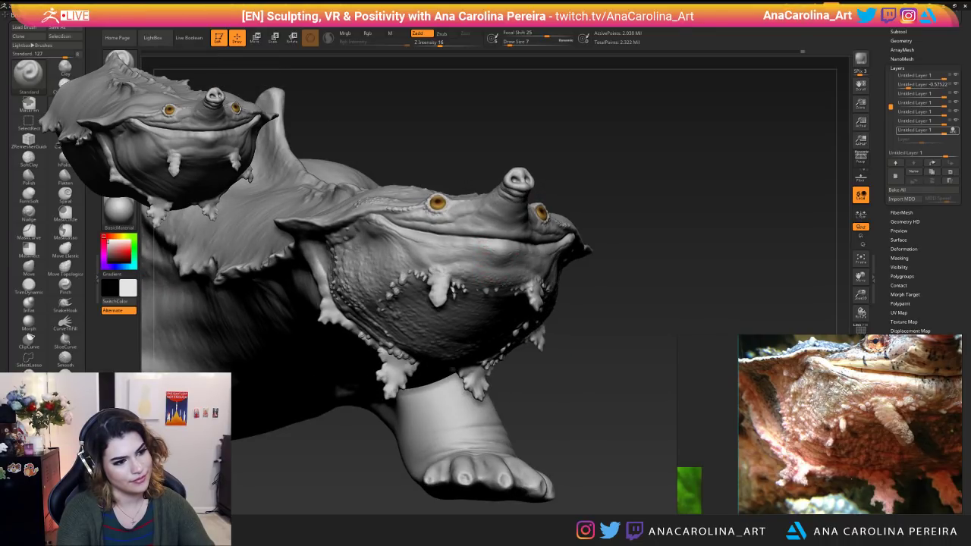
{"action": "mouse_move", "coordinate": [561, 374]}
{"action": "right_mouse_down"}
{"action": "mouse_move", "coordinate": [523, 379]}
{"action": "mouse_move", "coordinate": [574, 405]}
{"action": "mouse_move", "coordinate": [596, 444]}
{"action": "mouse_move", "coordinate": [596, 436]}
{"action": "mouse_move", "coordinate": [571, 440]}
{"action": "right_mouse_up"}
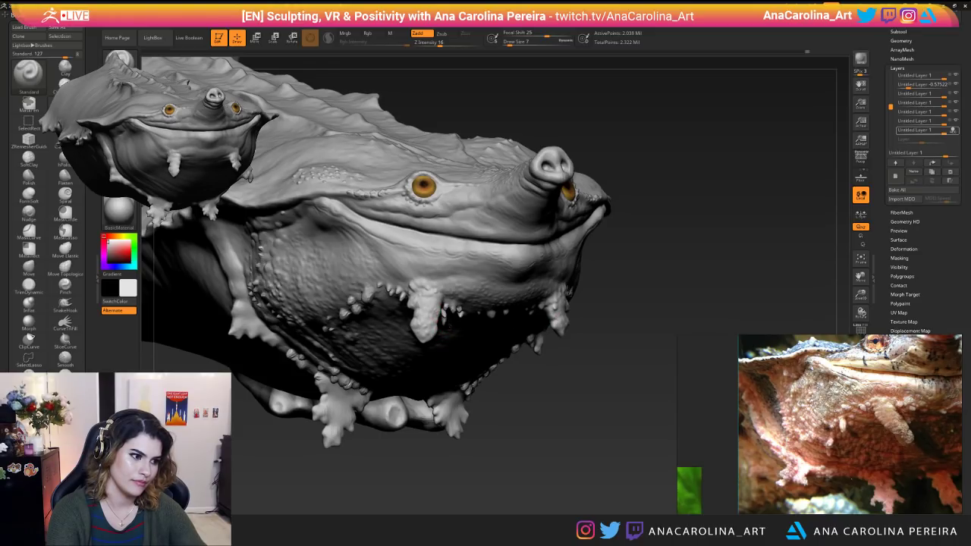
Lower the Z Intensity to 11 and blend the grainy texture from the chin flaps up toward the lower lip.
{"action": "right_click_drag", "start_coordinate": [469, 362], "coordinate": [398, 322]}
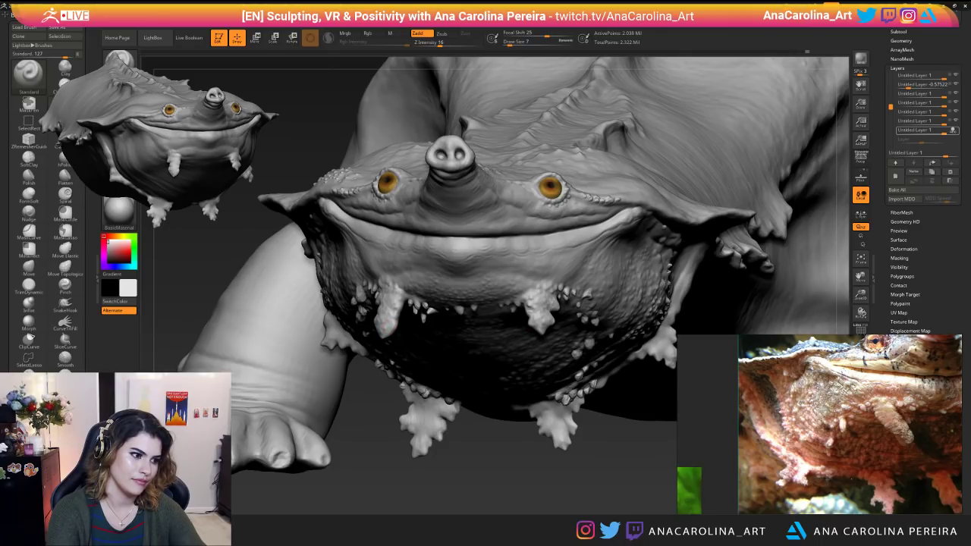
{"action": "right_click_drag", "start_coordinate": [470, 455], "coordinate": [528, 463]}
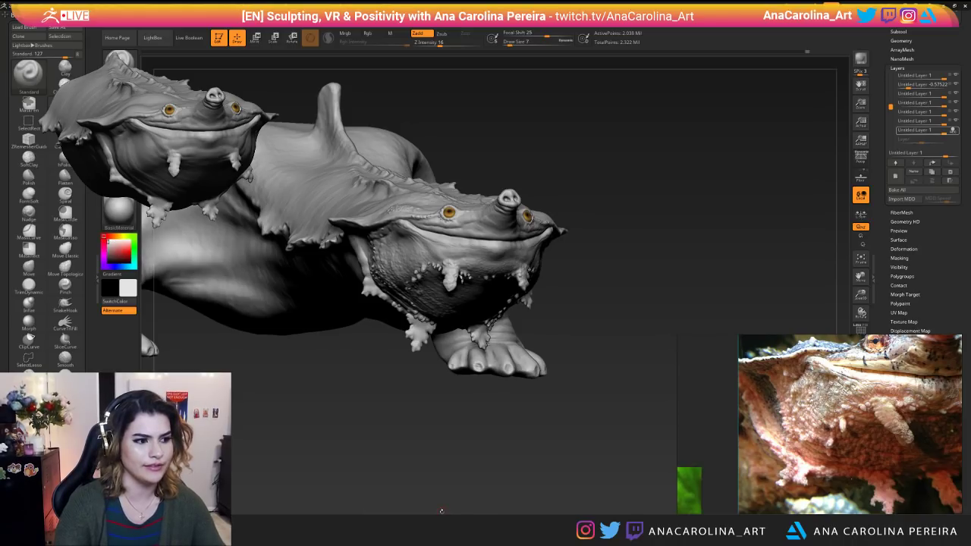
{"action": "left_click_drag", "start_coordinate": [402, 411], "coordinate": [455, 485]}
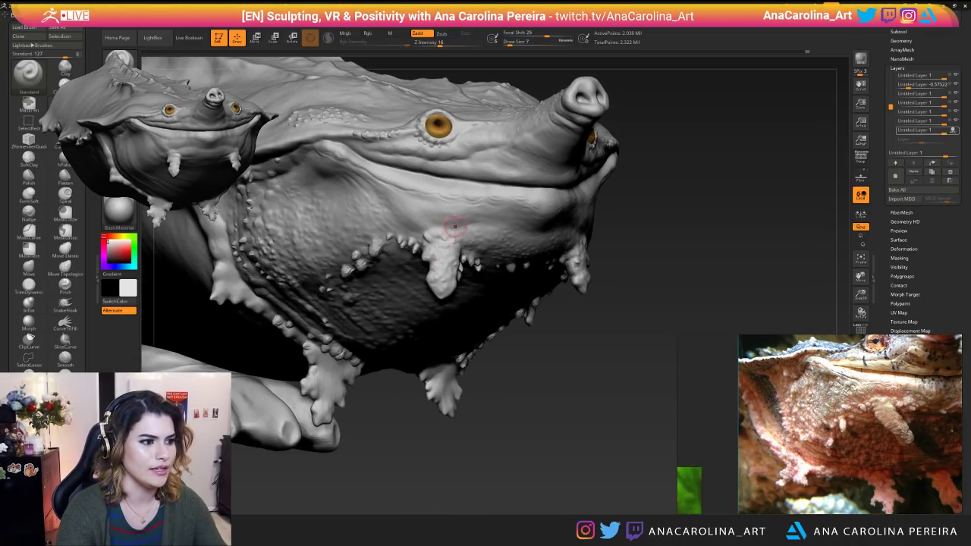
{"action": "key", "text": "space"}
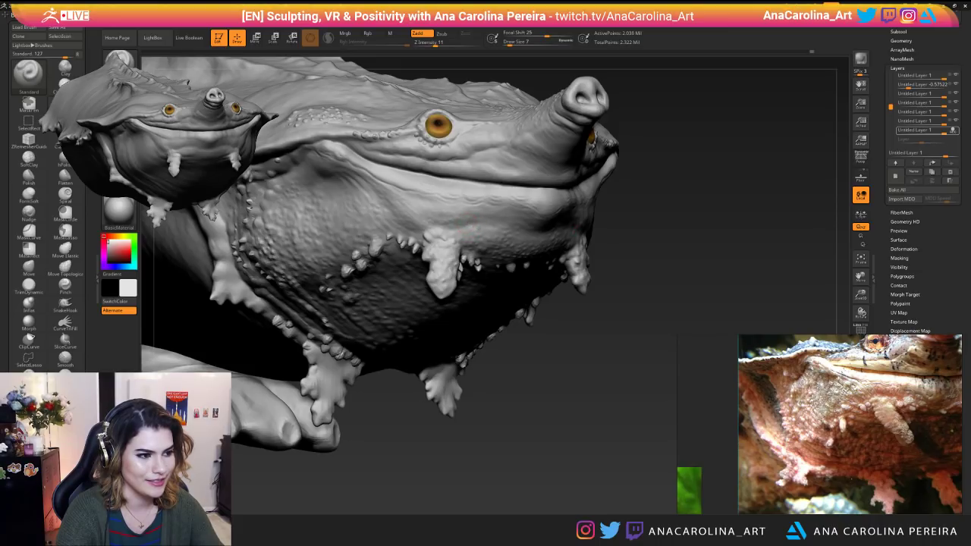
{"action": "mouse_move", "coordinate": [527, 336]}
{"action": "left_mouse_down"}
{"action": "mouse_move", "coordinate": [541, 325]}
{"action": "mouse_move", "coordinate": [515, 329]}
{"action": "mouse_move", "coordinate": [528, 402]}
{"action": "left_mouse_up"}
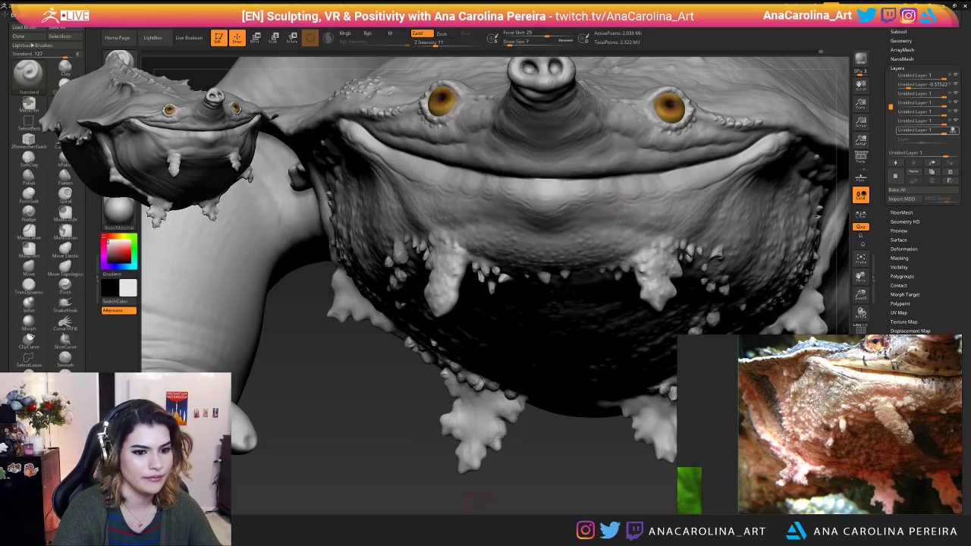
Review the new skin texture on the whole turtle and up close on the chin, and undo the last change.
{"action": "left_click_drag", "start_coordinate": [480, 505], "coordinate": [561, 409]}
{"action": "key", "text": "f"}
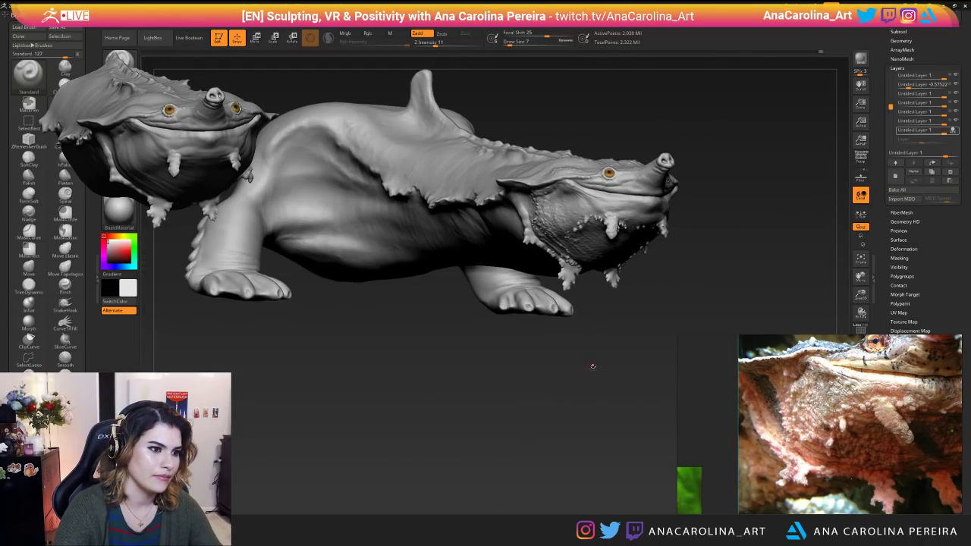
{"action": "left_click_drag", "start_coordinate": [619, 364], "coordinate": [546, 486]}
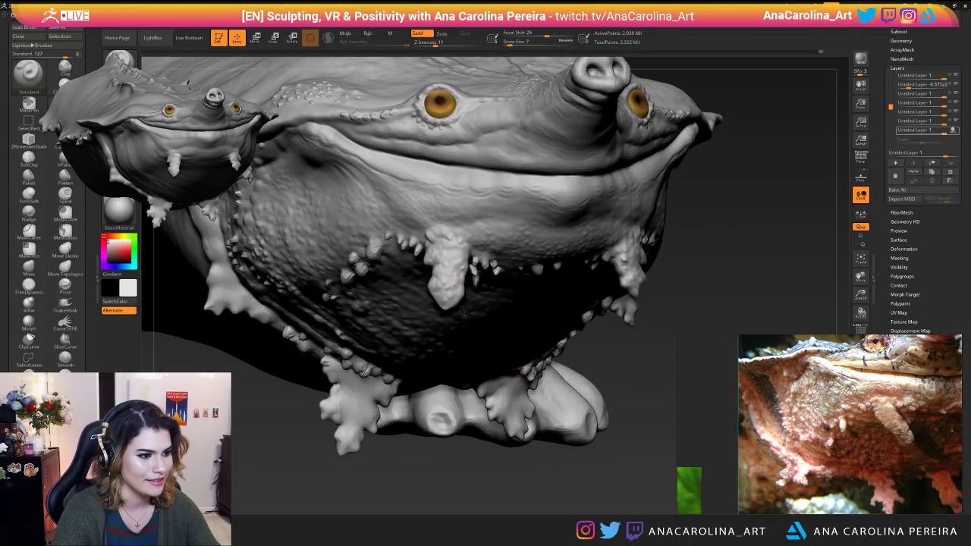
{"action": "left_click_drag", "start_coordinate": [462, 466], "coordinate": [535, 440], "text": "alt"}
{"action": "key", "text": "space"}
{"action": "left_click_drag", "start_coordinate": [438, 388], "coordinate": [458, 423]}
{"action": "mouse_move", "coordinate": [471, 470]}
{"action": "left_mouse_down", "text": "alt"}
{"action": "mouse_move", "coordinate": [472, 432]}
{"action": "mouse_move", "coordinate": [496, 427]}
{"action": "mouse_move", "coordinate": [520, 442]}
{"action": "mouse_move", "coordinate": [534, 421]}
{"action": "mouse_move", "coordinate": [506, 472]}
{"action": "mouse_move", "coordinate": [505, 413]}
{"action": "left_mouse_up", "text": "alt"}
{"action": "key", "text": "ctrl+z"}
Switch to the DamStandard brush and make the second-to-last sculpt layer the recording layer.
{"action": "key", "text": "b"}
{"action": "key", "text": "d"}
{"action": "key", "text": "s"}
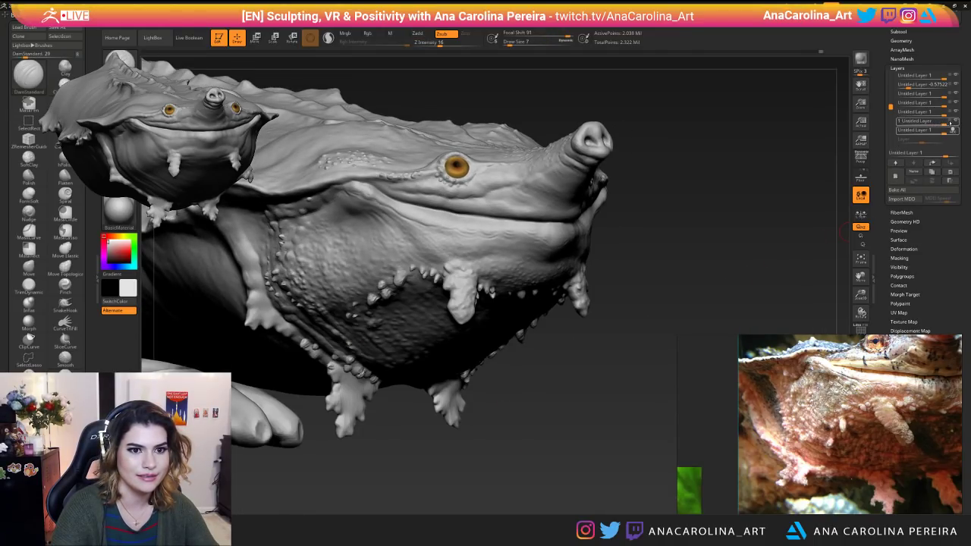
{"action": "left_click", "coordinate": [951, 123]}
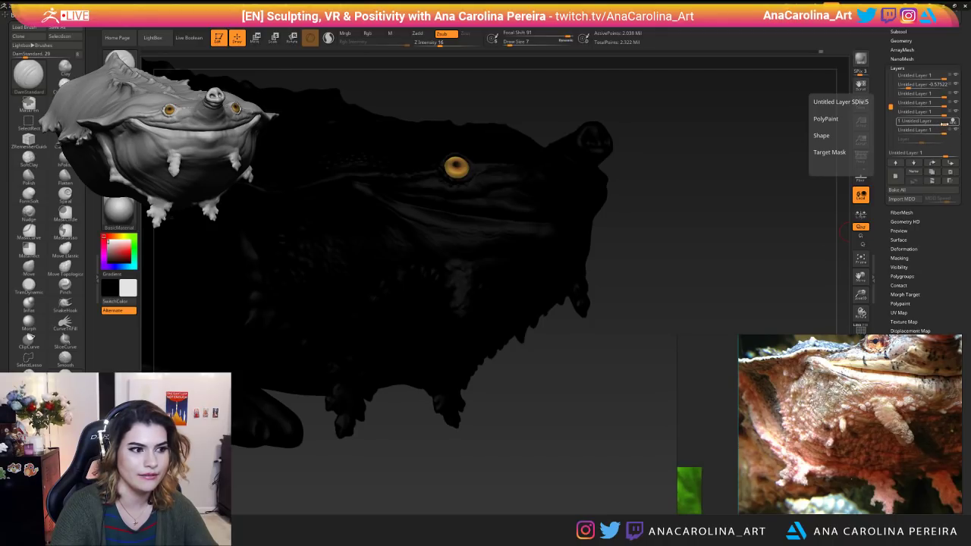
Turn off the polypaint Colorize option on the turtle and show its geometry settings.
{"action": "scroll", "coordinate": [904, 190], "scroll_direction": "down", "scroll_amount": 4}
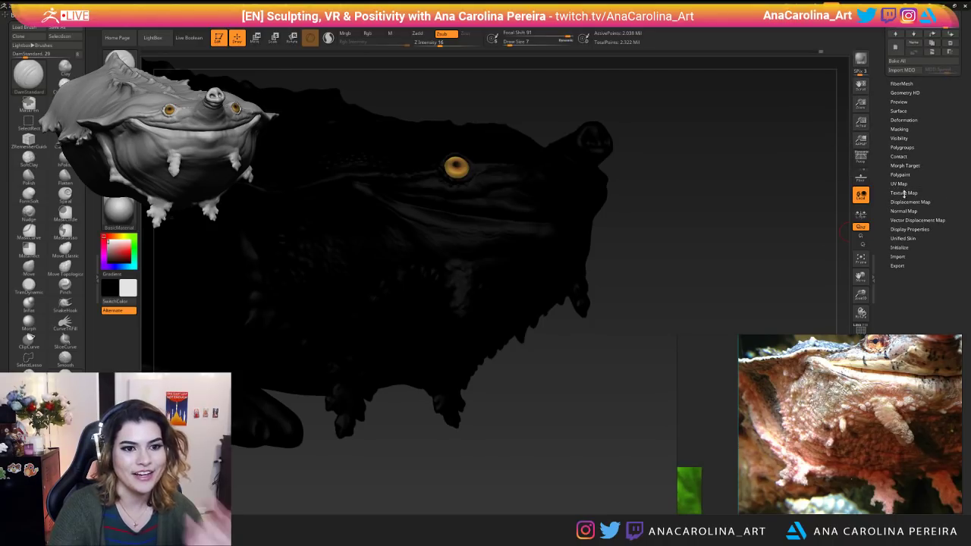
{"action": "left_click", "coordinate": [900, 175]}
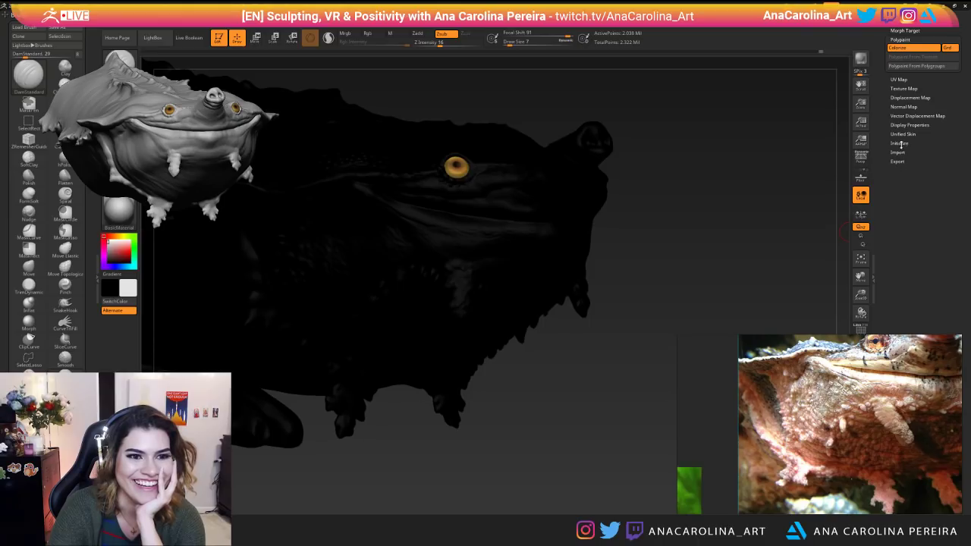
{"action": "left_click", "coordinate": [903, 109]}
{"action": "scroll", "coordinate": [895, 141], "scroll_direction": "up", "scroll_amount": 4}
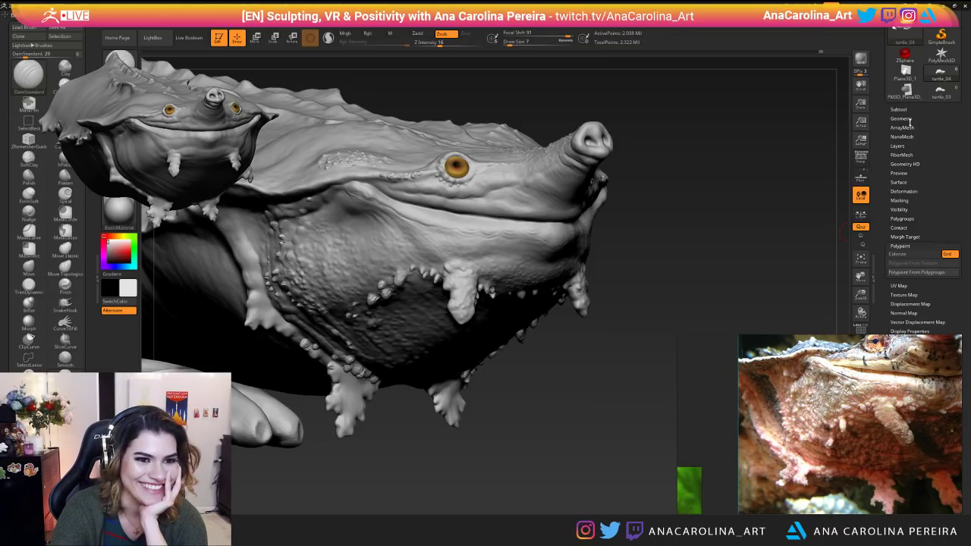
{"action": "left_click", "coordinate": [901, 118]}
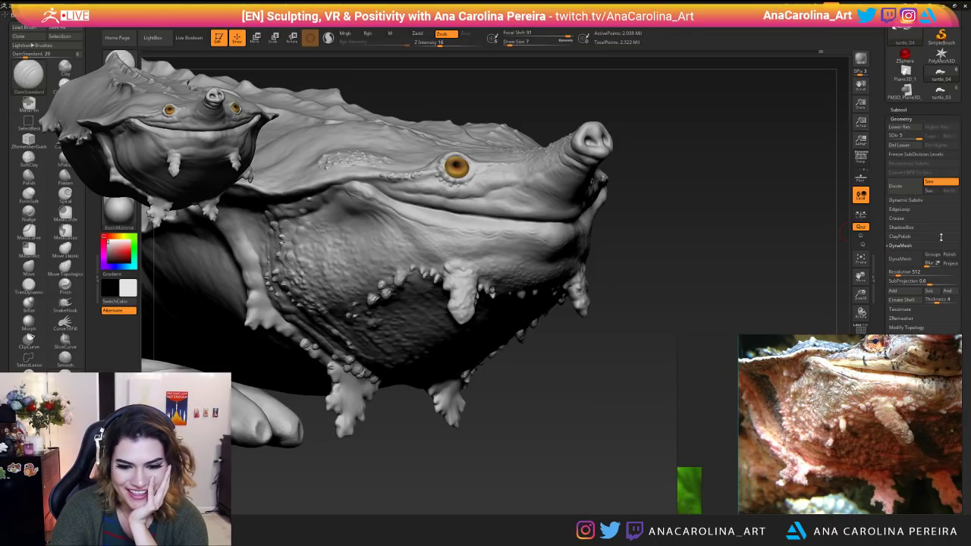
Set the DamStandard Draw Size to 5 and compare the head at a lower subdivision level with level 5.
{"action": "mouse_move", "coordinate": [625, 224]}
{"action": "left_mouse_down"}
{"action": "mouse_move", "coordinate": [646, 255]}
{"action": "mouse_move", "coordinate": [595, 330]}
{"action": "left_mouse_up"}
{"action": "key", "text": "space"}
{"action": "key", "text": "space"}
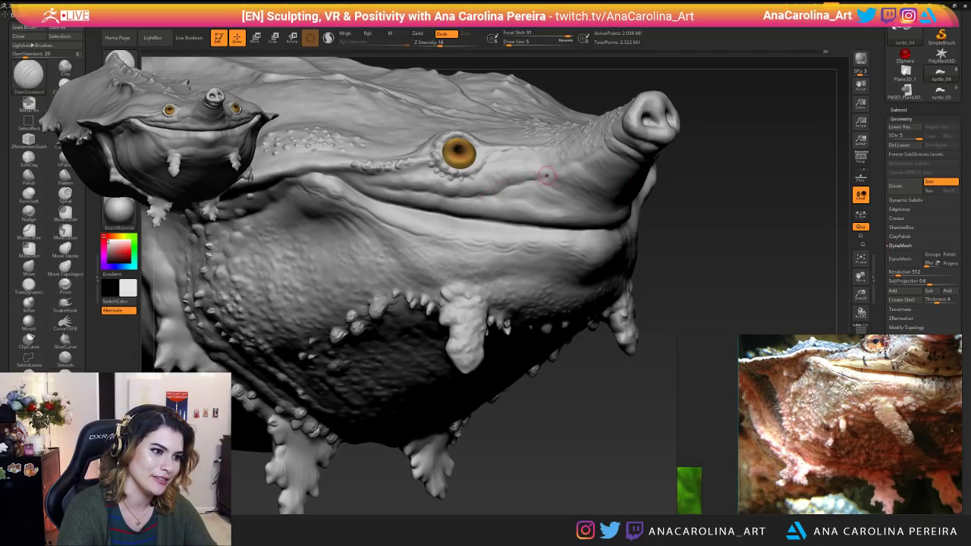
{"action": "key", "text": "shift+d"}
{"action": "key", "text": "d"}
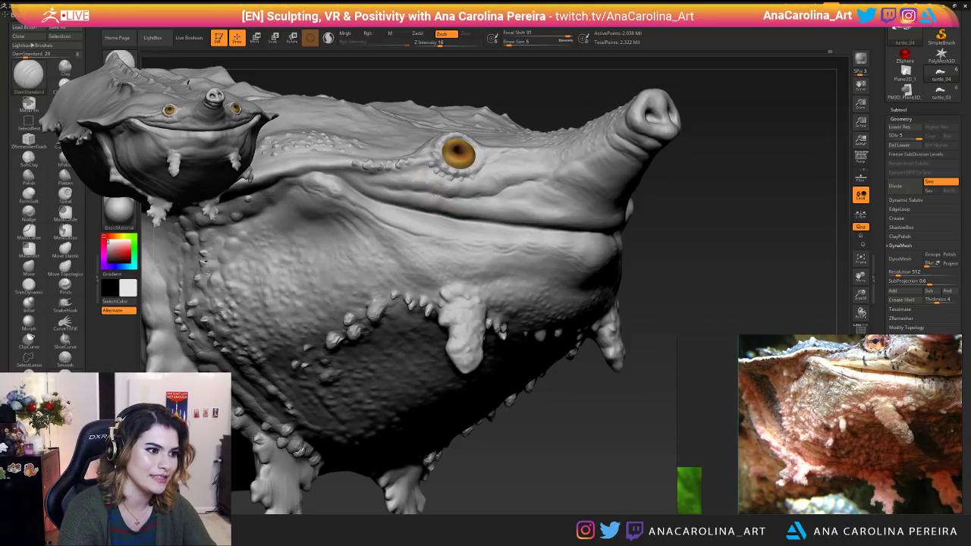
Carve fine creases along the upper lip and around the base of the snout with the DamStandard brush.
{"action": "right_click_drag", "start_coordinate": [370, 148], "coordinate": [377, 172]}
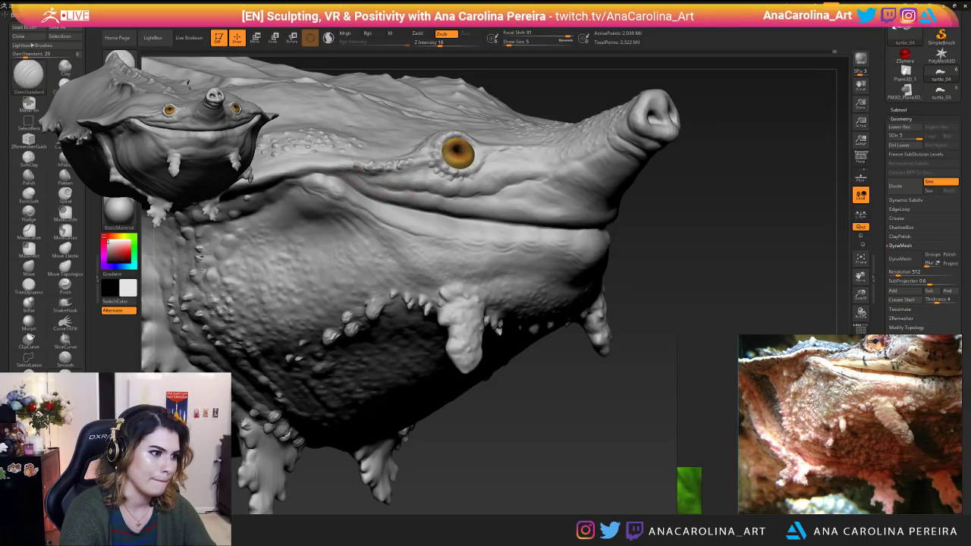
{"action": "mouse_move", "coordinate": [616, 227]}
{"action": "right_mouse_down", "text": "ctrl"}
{"action": "mouse_move", "coordinate": [612, 216]}
{"action": "mouse_move", "coordinate": [627, 222]}
{"action": "right_mouse_up", "text": "ctrl"}
{"action": "mouse_move", "coordinate": [607, 253]}
{"action": "right_mouse_down"}
{"action": "mouse_move", "coordinate": [553, 369]}
{"action": "mouse_move", "coordinate": [531, 367]}
{"action": "right_mouse_up"}
{"action": "right_click_drag", "start_coordinate": [485, 304], "coordinate": [440, 352]}
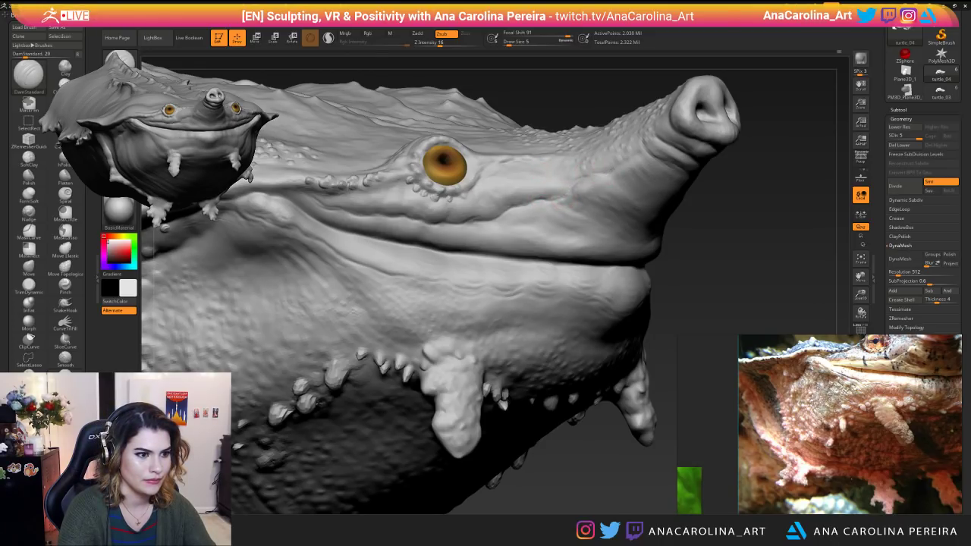
{"action": "mouse_move", "coordinate": [681, 221]}
{"action": "left_mouse_down", "text": "alt"}
{"action": "mouse_move", "coordinate": [691, 258]}
{"action": "mouse_move", "coordinate": [702, 260]}
{"action": "mouse_move", "coordinate": [674, 261]}
{"action": "mouse_move", "coordinate": [670, 228]}
{"action": "left_mouse_up", "text": "alt"}
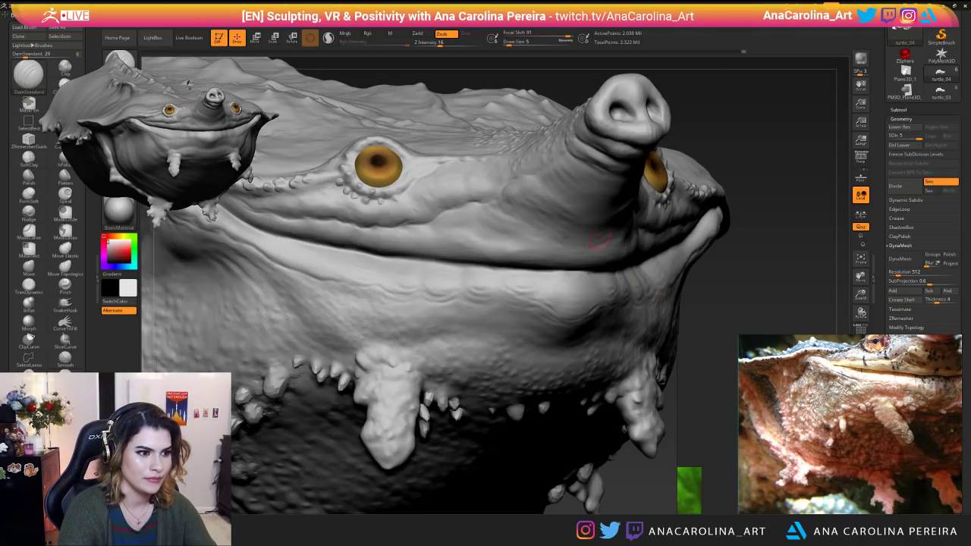
Set the DamStandard Draw Size to 9 and carve broader creases on the upper lip beneath the snout.
{"action": "key", "text": "space"}
{"action": "left_click", "coordinate": [504, 205]}
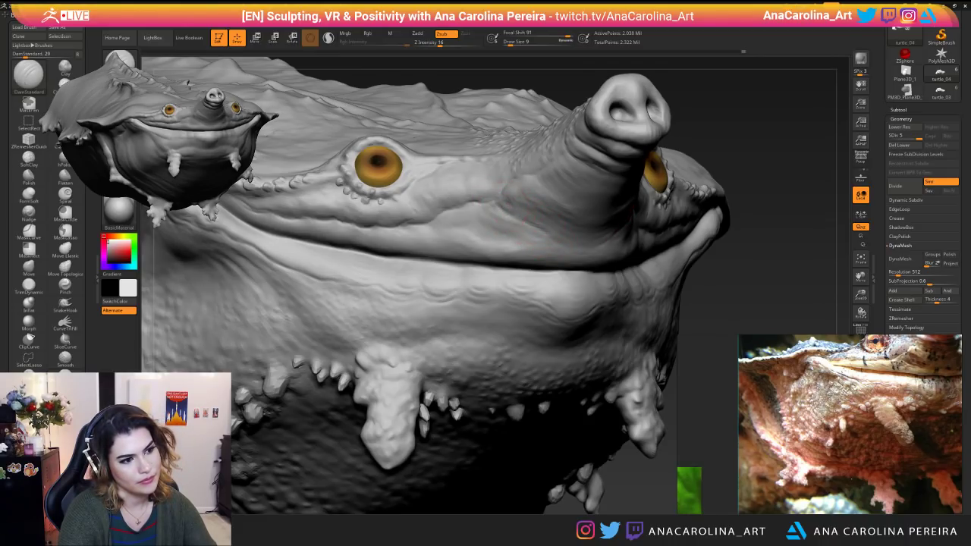
{"action": "right_click_drag", "start_coordinate": [552, 236], "coordinate": [518, 221]}
{"action": "key", "text": "ctrl"}
{"action": "key", "text": "ctrl"}
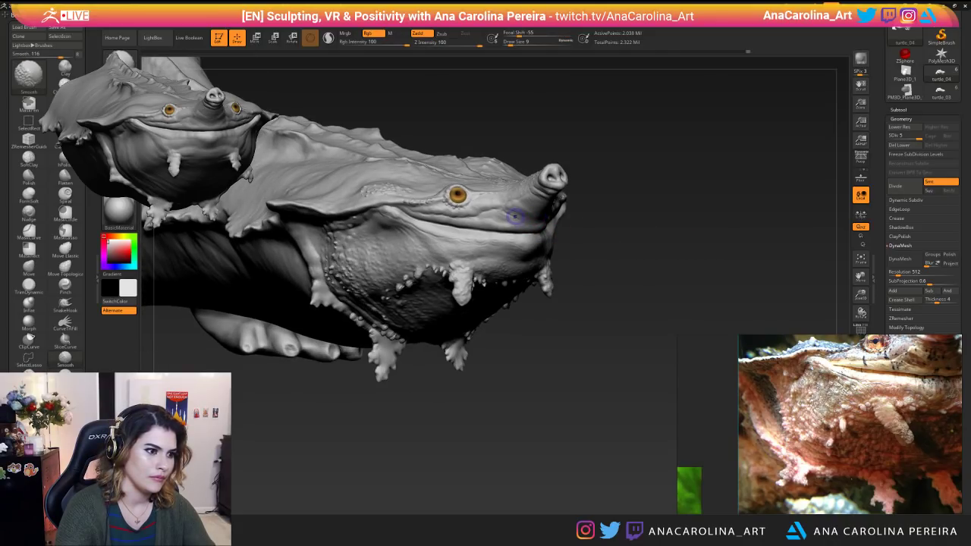
{"action": "key", "text": "ctrl"}
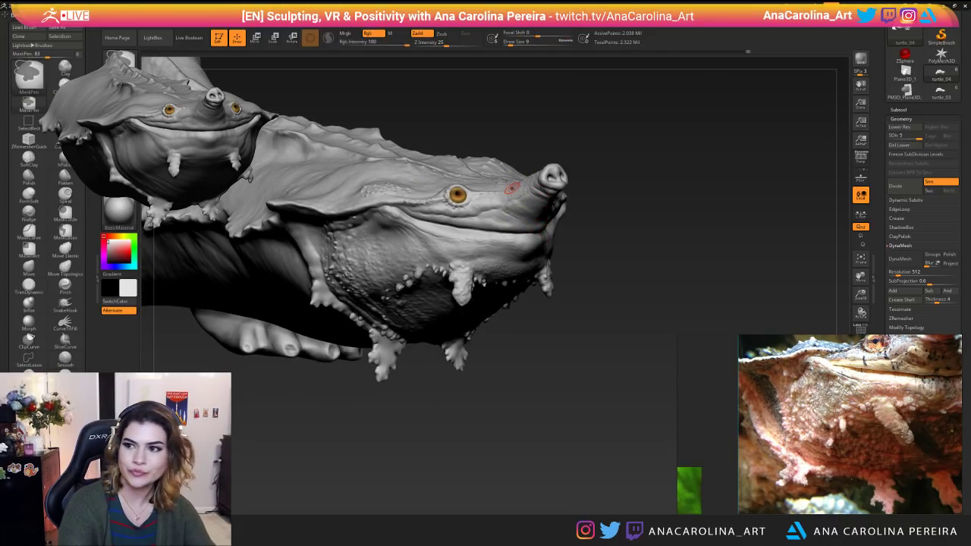
Switch to the ClayBuildup brush with Draw Size 9 and Focal Shift 56, and build up the folds along the upper lip.
{"action": "mouse_move", "coordinate": [904, 70]}
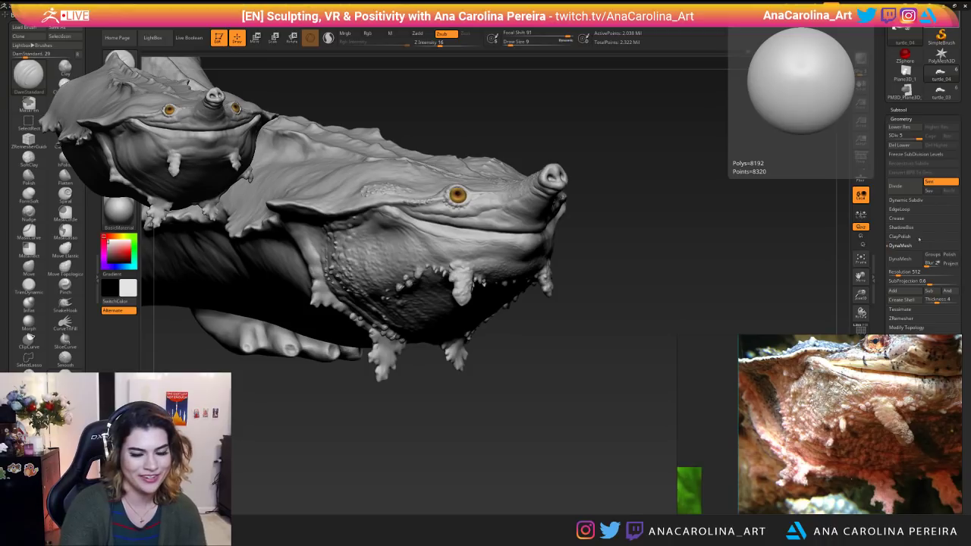
{"action": "mouse_move", "coordinate": [573, 345]}
{"action": "left_mouse_down"}
{"action": "mouse_move", "coordinate": [554, 322]}
{"action": "mouse_move", "coordinate": [534, 334]}
{"action": "mouse_move", "coordinate": [550, 357]}
{"action": "mouse_move", "coordinate": [576, 341]}
{"action": "mouse_move", "coordinate": [546, 318]}
{"action": "left_mouse_up"}
{"action": "key", "text": "b"}
{"action": "key", "text": "b"}
{"action": "key", "text": "space"}
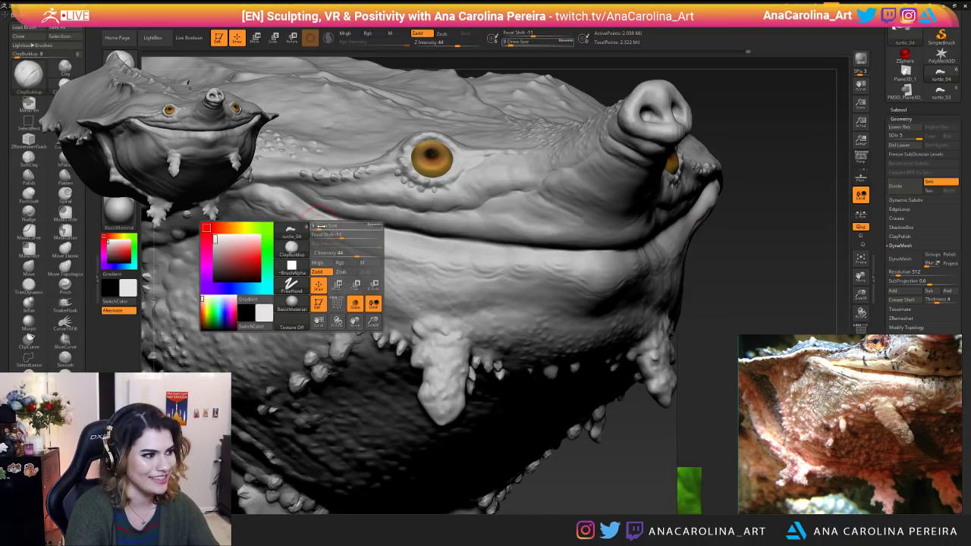
{"action": "left_click_drag", "start_coordinate": [359, 238], "coordinate": [370, 237]}
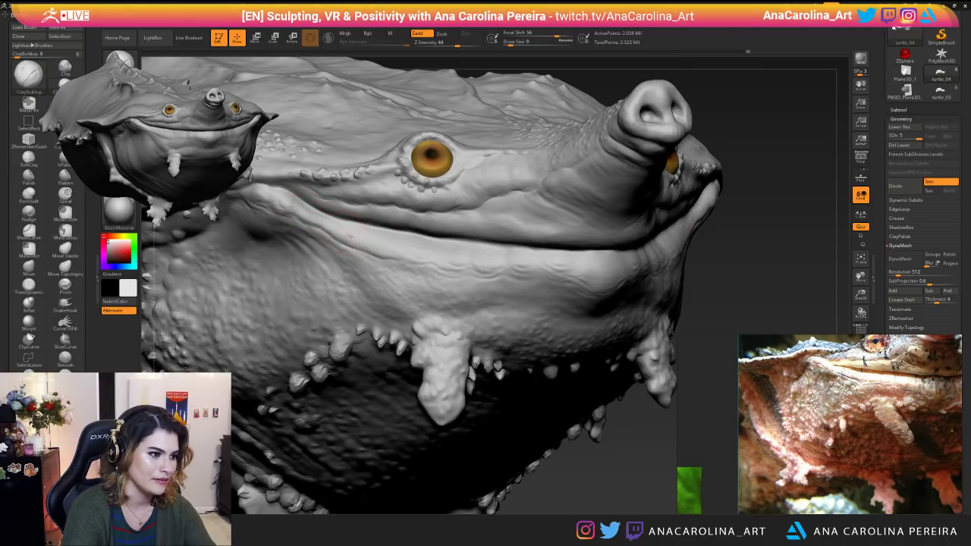
{"action": "mouse_move", "coordinate": [546, 260]}
{"action": "right_mouse_down", "text": "ctrl"}
{"action": "mouse_move", "coordinate": [607, 235]}
{"action": "mouse_move", "coordinate": [690, 222]}
{"action": "mouse_move", "coordinate": [380, 202]}
{"action": "right_mouse_up", "text": "ctrl"}
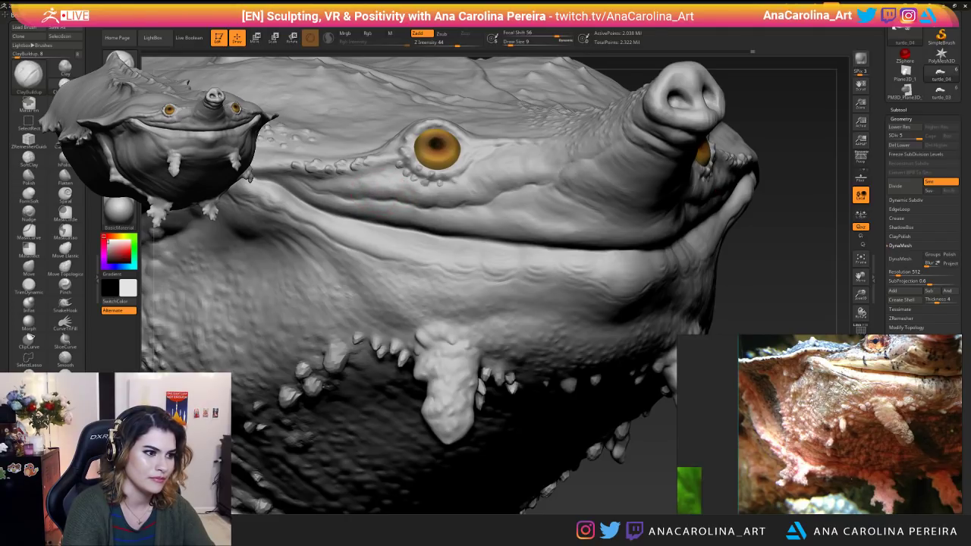
{"action": "key", "text": "ctrl"}
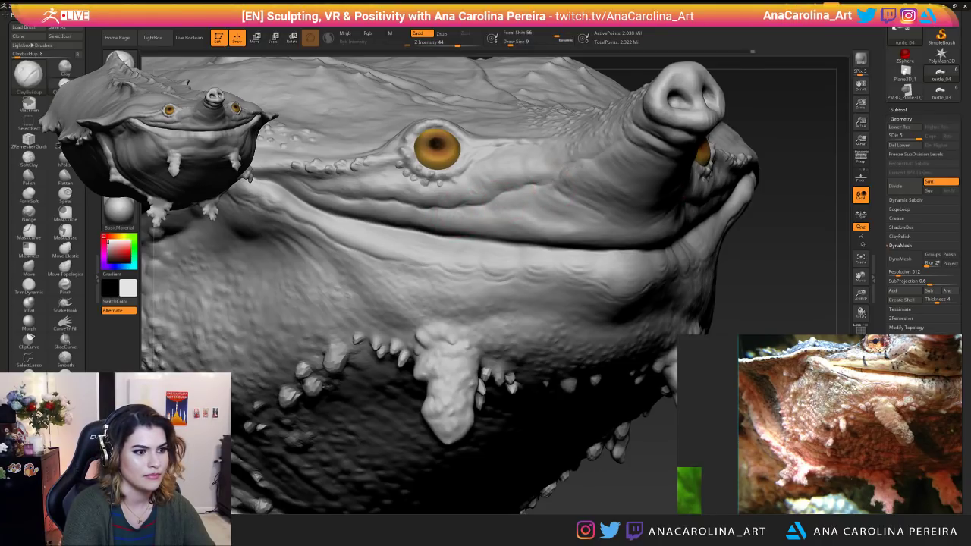
Isolate the turtle's head and neck by hiding the rest of the body.
{"action": "key", "text": "f"}
{"action": "left_click_drag", "start_coordinate": [747, 205], "coordinate": [715, 144]}
{"action": "mouse_move", "coordinate": [580, 388]}
{"action": "left_mouse_down"}
{"action": "mouse_move", "coordinate": [557, 392]}
{"action": "mouse_move", "coordinate": [559, 408]}
{"action": "mouse_move", "coordinate": [455, 394]}
{"action": "left_mouse_up"}
{"action": "left_click_drag", "start_coordinate": [265, 106], "coordinate": [568, 336], "text": "ctrl+shift"}
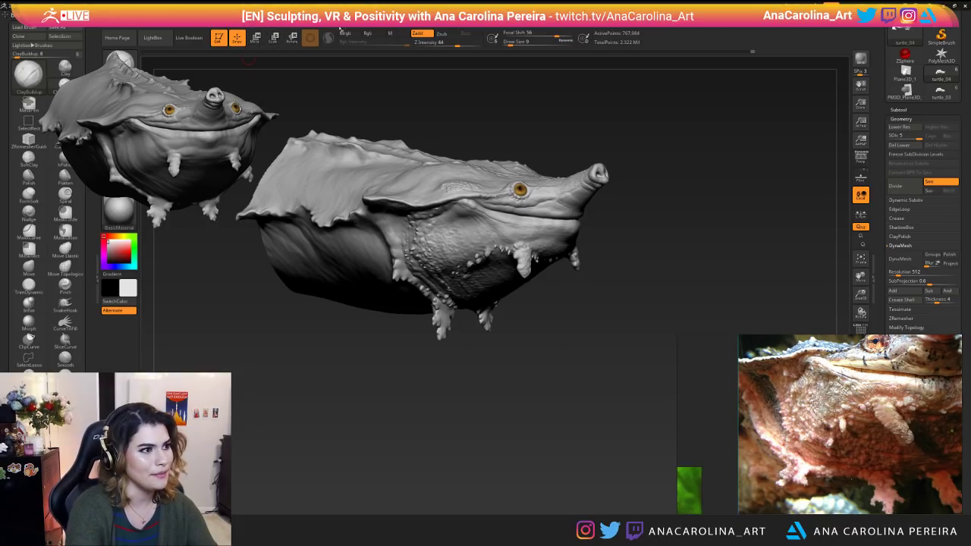
Set the Ambient modifier of the BasicMaterial to 18.
{"action": "left_click", "coordinate": [310, 37]}
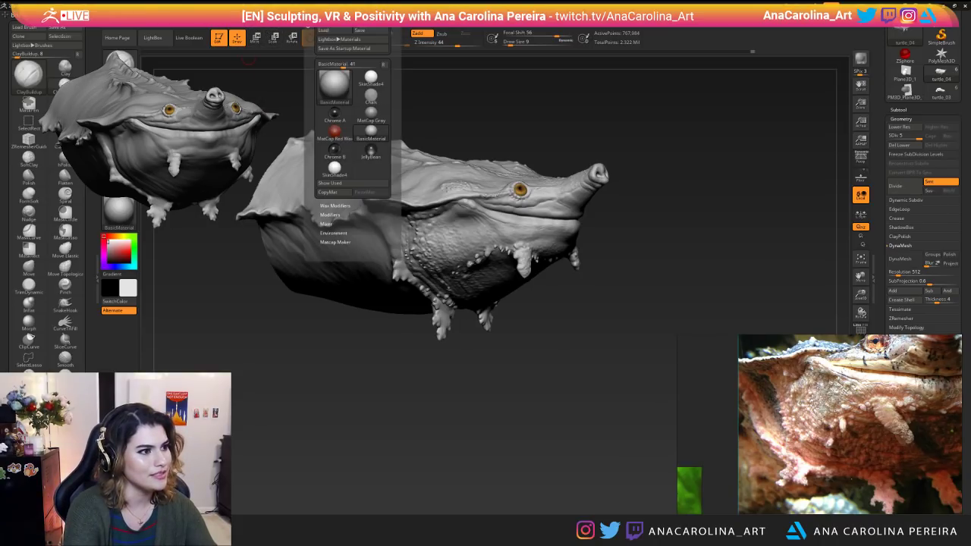
{"action": "left_click", "coordinate": [346, 206]}
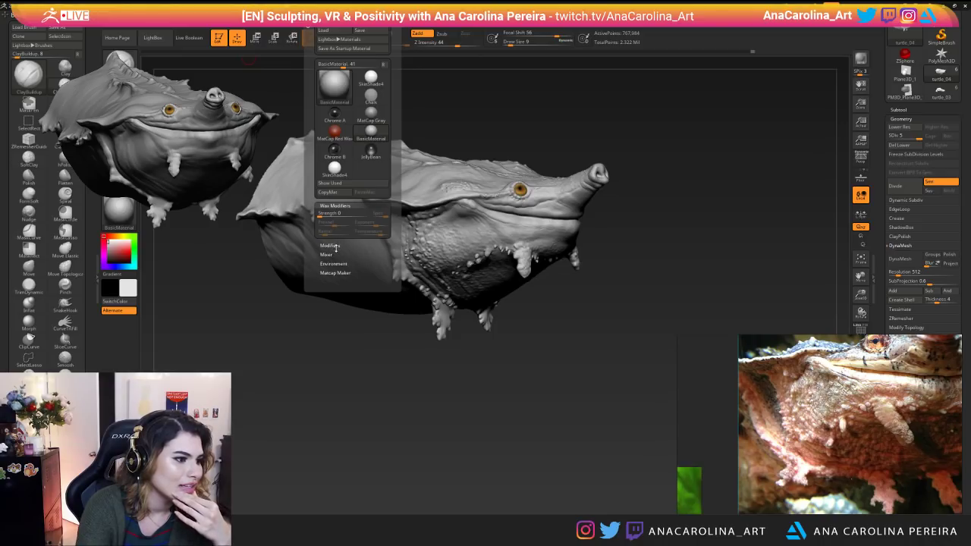
{"action": "left_click", "coordinate": [336, 253]}
{"action": "left_click_drag", "start_coordinate": [339, 242], "coordinate": [346, 244]}
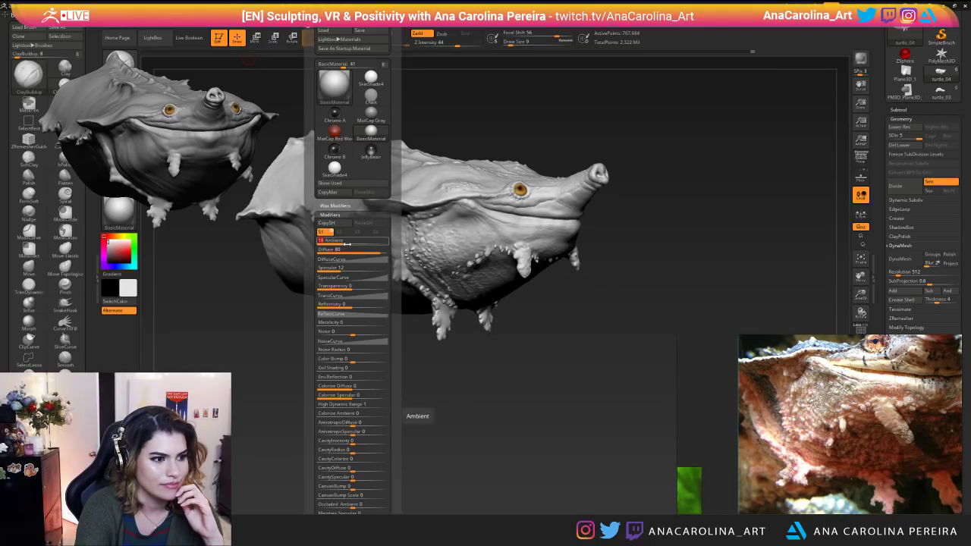
Switch back to the DamStandard brush with the side of the head in view.
{"action": "left_click_drag", "start_coordinate": [433, 416], "coordinate": [506, 333]}
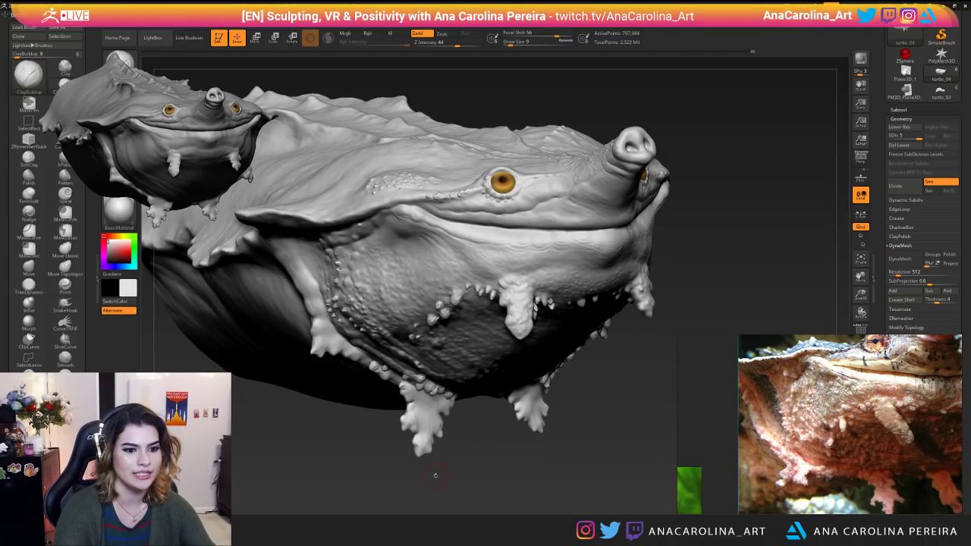
{"action": "left_click_drag", "start_coordinate": [440, 473], "coordinate": [357, 455]}
{"action": "key", "text": "b"}
{"action": "key", "text": "d"}
{"action": "key", "text": "s"}
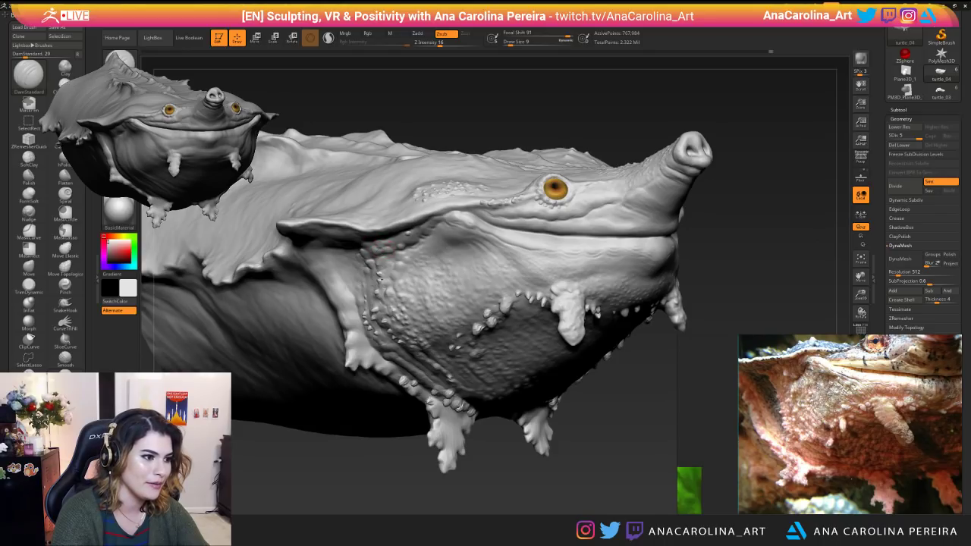
Review the isolated head from both sides and the front, checking the lips, cheek and snout.
{"action": "key", "text": "f"}
{"action": "left_click_drag", "start_coordinate": [425, 409], "coordinate": [358, 407]}
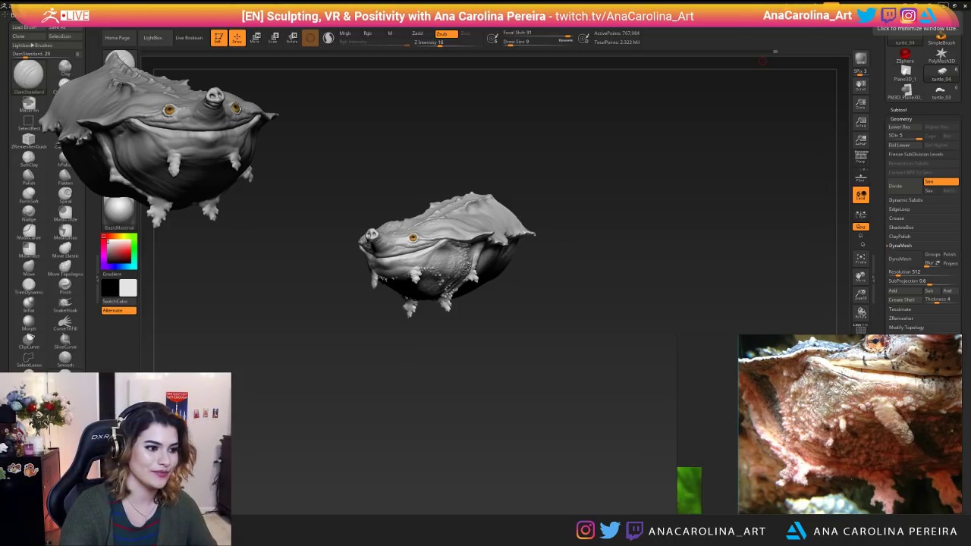
{"action": "mouse_move", "coordinate": [471, 328]}
{"action": "left_mouse_down"}
{"action": "mouse_move", "coordinate": [381, 377]}
{"action": "mouse_move", "coordinate": [440, 383]}
{"action": "mouse_move", "coordinate": [475, 448]}
{"action": "mouse_move", "coordinate": [501, 445]}
{"action": "mouse_move", "coordinate": [475, 381]}
{"action": "mouse_move", "coordinate": [522, 444]}
{"action": "mouse_move", "coordinate": [457, 327]}
{"action": "left_mouse_up"}
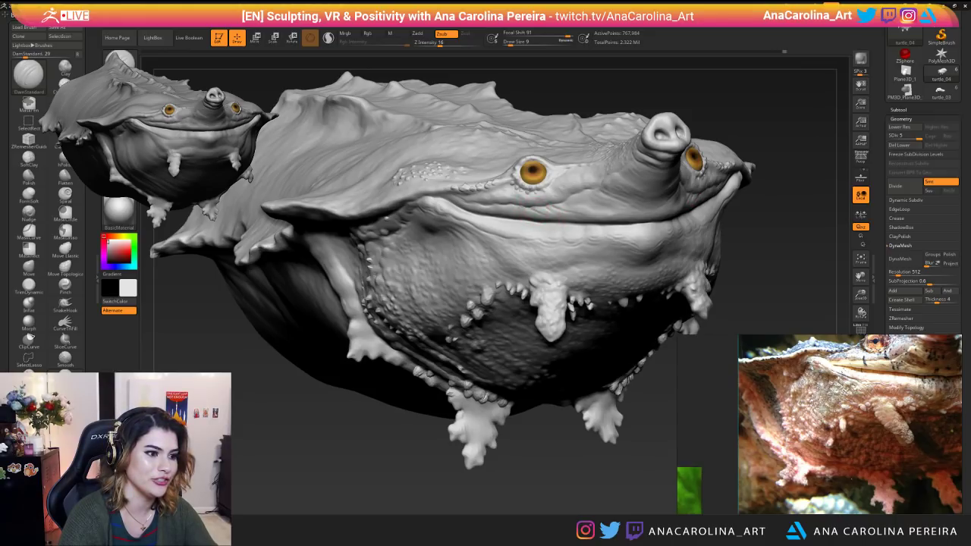
{"action": "key", "text": "shift"}
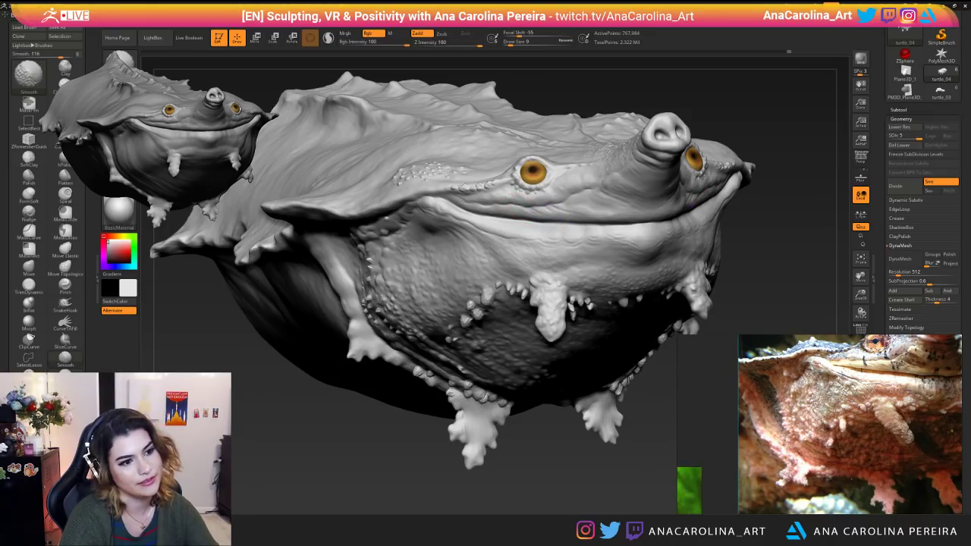
{"action": "mouse_move", "coordinate": [574, 405]}
{"action": "left_mouse_down", "text": "alt"}
{"action": "mouse_move", "coordinate": [553, 361]}
{"action": "mouse_move", "coordinate": [520, 412]}
{"action": "mouse_move", "coordinate": [517, 403]}
{"action": "left_mouse_up", "text": "alt"}
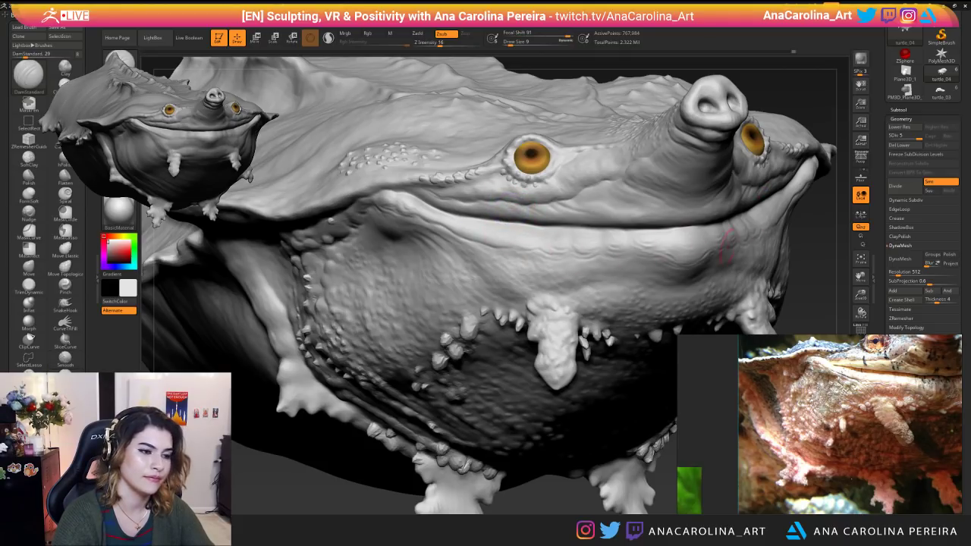
{"action": "key", "text": "f"}
{"action": "left_click_drag", "start_coordinate": [772, 207], "coordinate": [683, 244]}
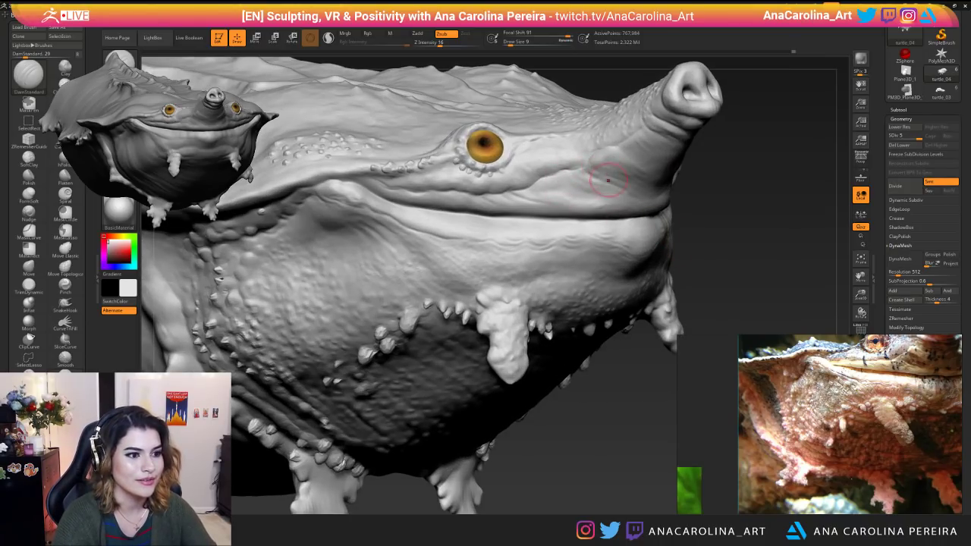
Carve skin creases on the side of the upper lip beside the snout, using DamStandard Draw Sizes 4 and 9.
{"action": "key", "text": "space"}
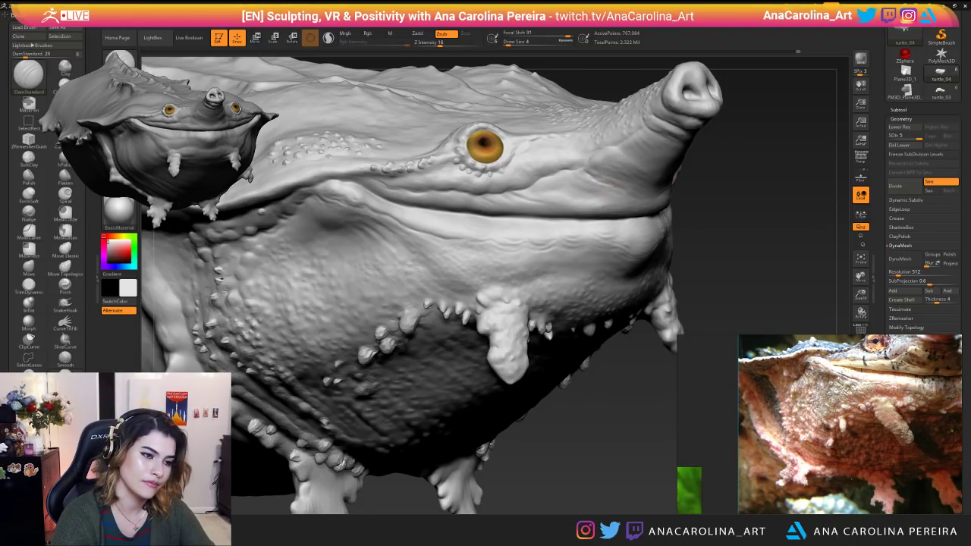
{"action": "right_click_drag", "start_coordinate": [588, 171], "coordinate": [500, 237]}
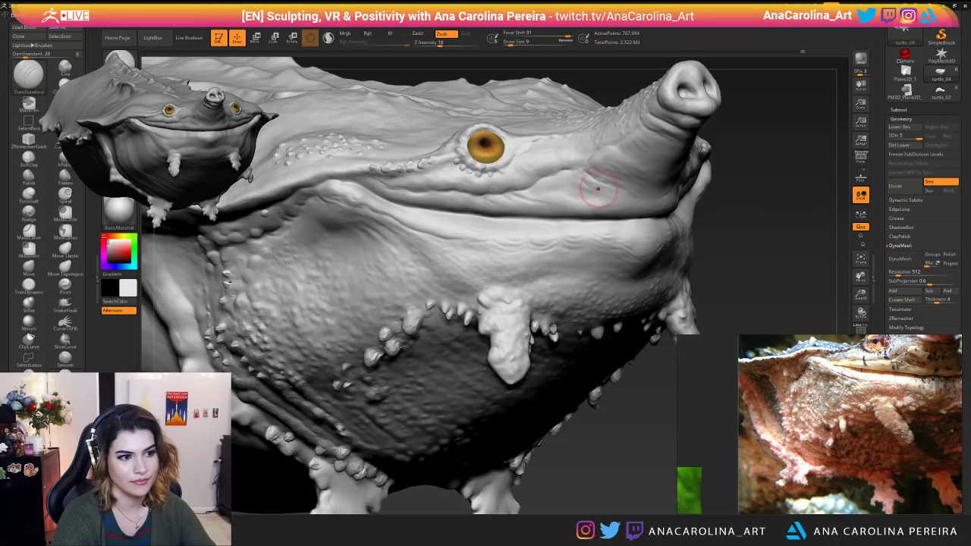
{"action": "key", "text": "ctrl"}
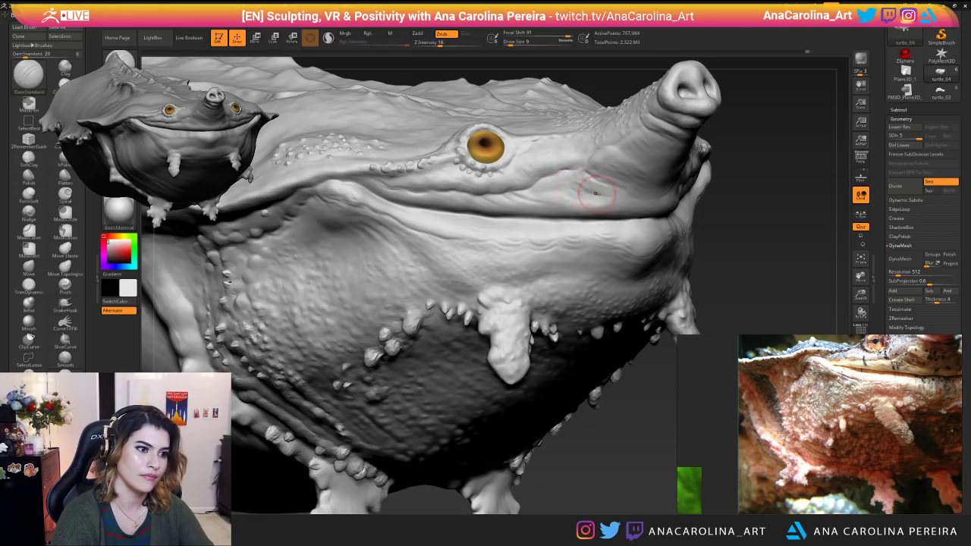
{"action": "right_click_drag", "start_coordinate": [595, 193], "coordinate": [707, 264]}
{"action": "right_click_drag", "start_coordinate": [590, 191], "coordinate": [574, 388], "text": "ctrl"}
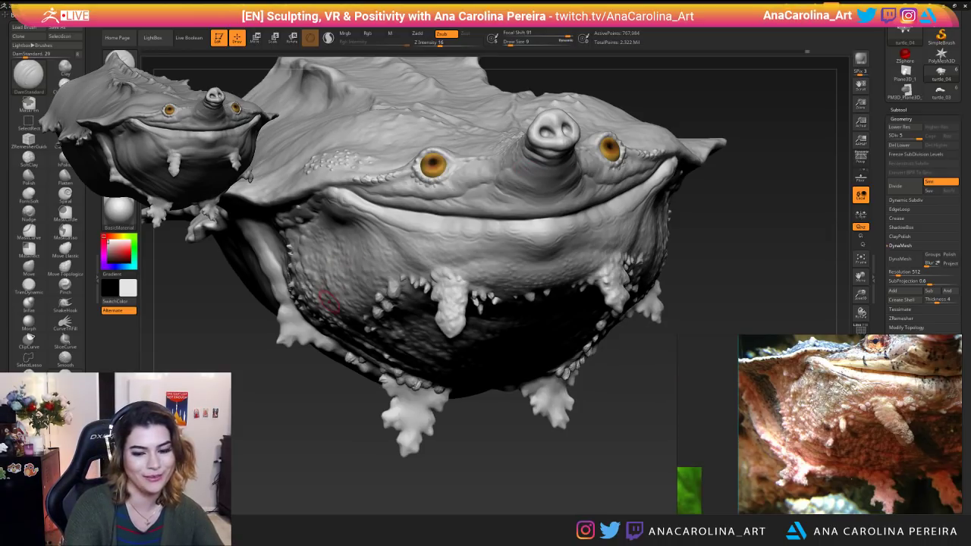
Set the DamStandard Draw Size to 7 and carve around the row of small bumps behind the eye.
{"action": "mouse_move", "coordinate": [667, 393]}
{"action": "left_mouse_down"}
{"action": "mouse_move", "coordinate": [552, 464]}
{"action": "mouse_move", "coordinate": [542, 438]}
{"action": "mouse_move", "coordinate": [559, 397]}
{"action": "mouse_move", "coordinate": [567, 425]}
{"action": "left_mouse_up"}
{"action": "key", "text": "space"}
{"action": "key", "text": "space"}
{"action": "left_click_drag", "start_coordinate": [577, 384], "coordinate": [616, 402]}
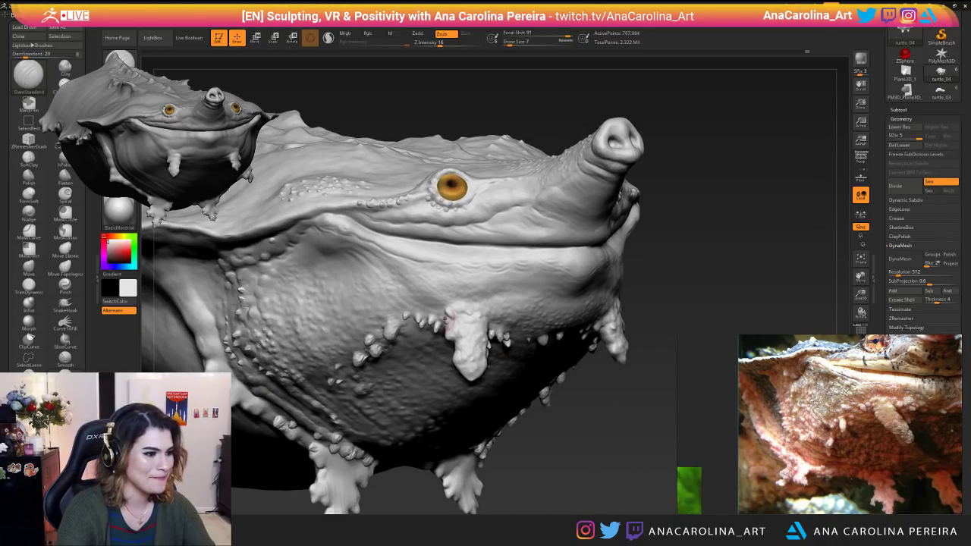
{"action": "key", "text": "space"}
{"action": "key", "text": "space"}
{"action": "left_click_drag", "start_coordinate": [310, 219], "coordinate": [311, 217]}
{"action": "key", "text": "space"}
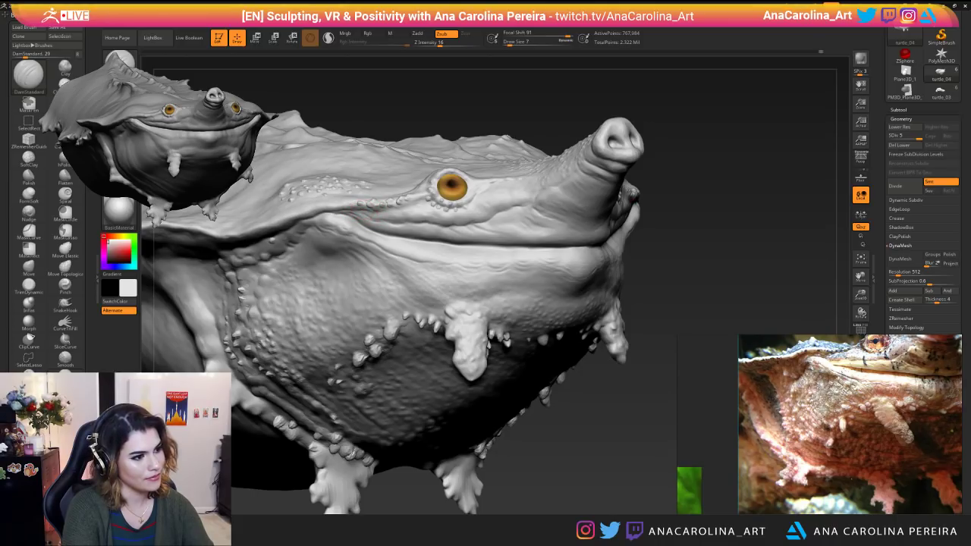
Set the DamStandard Draw Size to 12 and carve around the bumps at the top of the cheek, under the head flap.
{"action": "left_click_drag", "start_coordinate": [566, 455], "coordinate": [645, 462], "text": "alt"}
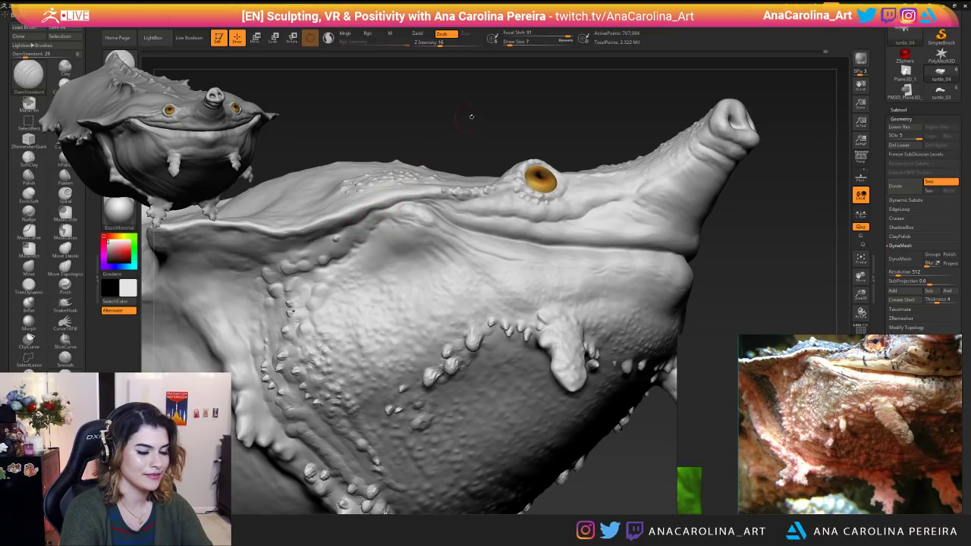
{"action": "right_click_drag", "start_coordinate": [393, 204], "coordinate": [500, 196]}
{"action": "left_click_drag", "start_coordinate": [644, 489], "coordinate": [644, 379], "text": "alt"}
{"action": "left_click_drag", "start_coordinate": [735, 471], "coordinate": [622, 479]}
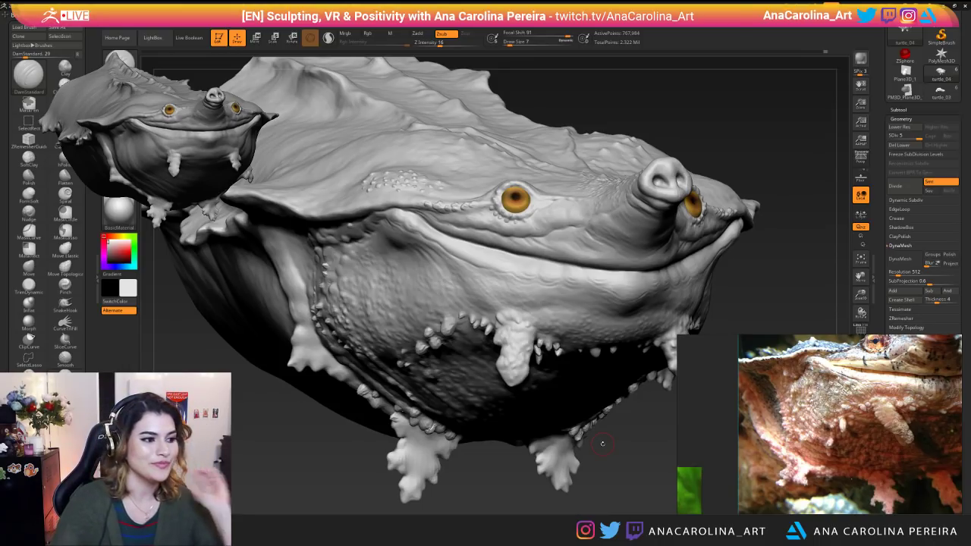
{"action": "mouse_move", "coordinate": [602, 443]}
{"action": "left_mouse_down"}
{"action": "mouse_move", "coordinate": [588, 444]}
{"action": "mouse_move", "coordinate": [627, 421]}
{"action": "mouse_move", "coordinate": [645, 379]}
{"action": "left_mouse_up"}
{"action": "key", "text": "space"}
{"action": "left_click_drag", "start_coordinate": [425, 216], "coordinate": [448, 217]}
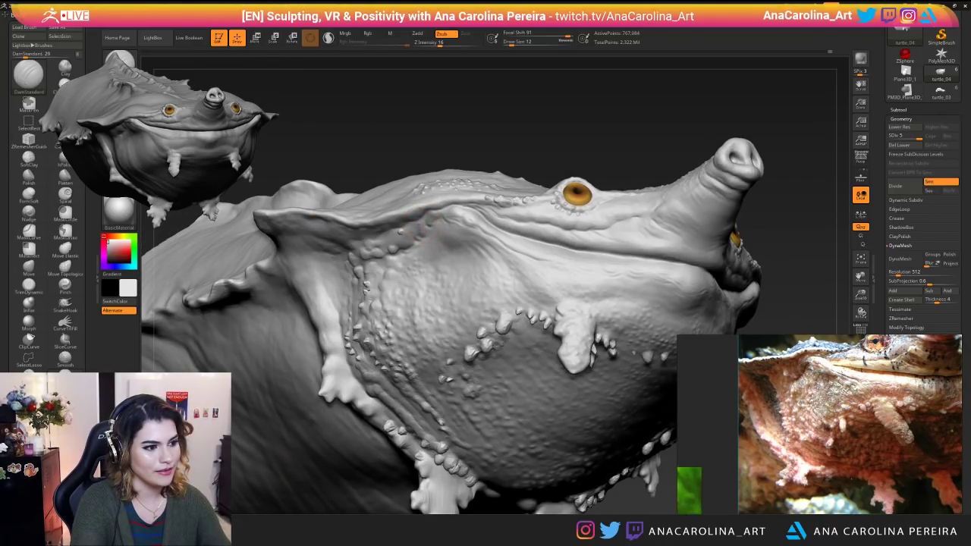
{"action": "key", "text": "space"}
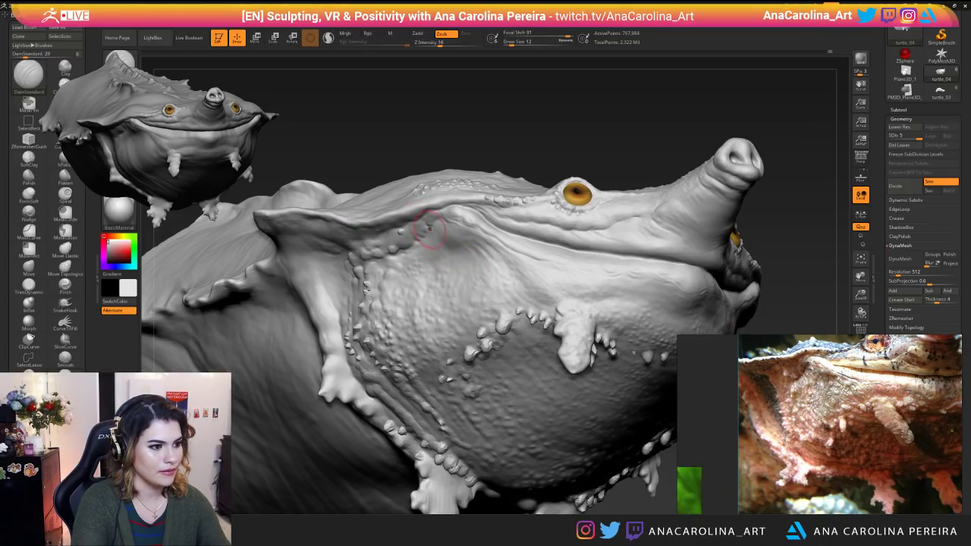
{"action": "right_click_drag", "start_coordinate": [435, 189], "coordinate": [560, 390]}
{"action": "right_click_drag", "start_coordinate": [533, 357], "coordinate": [536, 402], "text": "ctrl"}
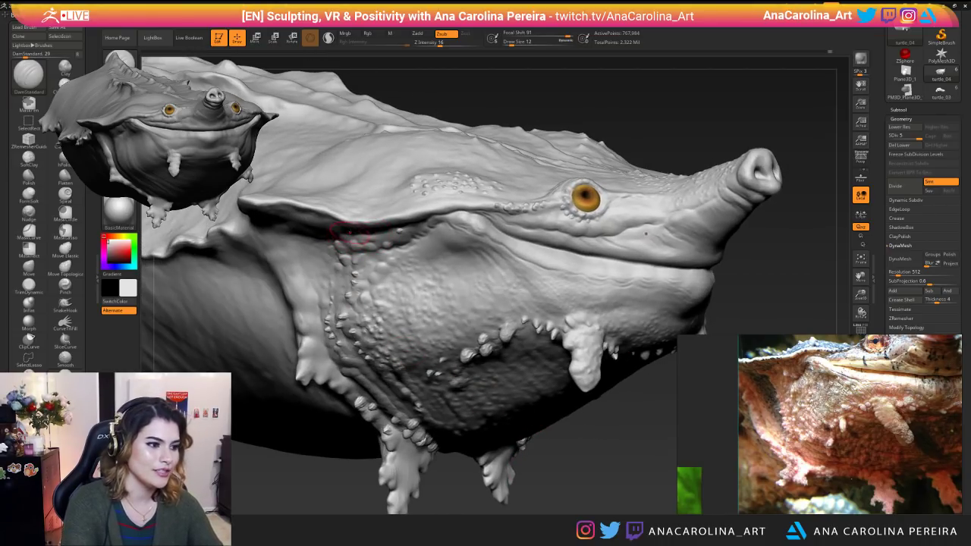
{"action": "right_click_drag", "start_coordinate": [432, 124], "coordinate": [405, 213]}
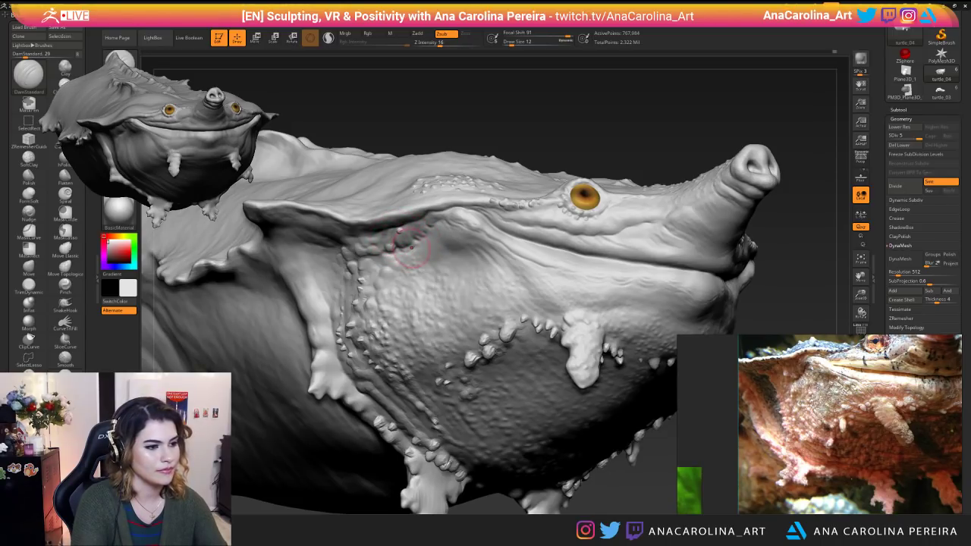
{"action": "mouse_move", "coordinate": [410, 270]}
{"action": "right_mouse_down", "text": "ctrl"}
{"action": "mouse_move", "coordinate": [496, 113]}
{"action": "mouse_move", "coordinate": [476, 62]}
{"action": "mouse_move", "coordinate": [470, 392]}
{"action": "right_mouse_up", "text": "ctrl"}
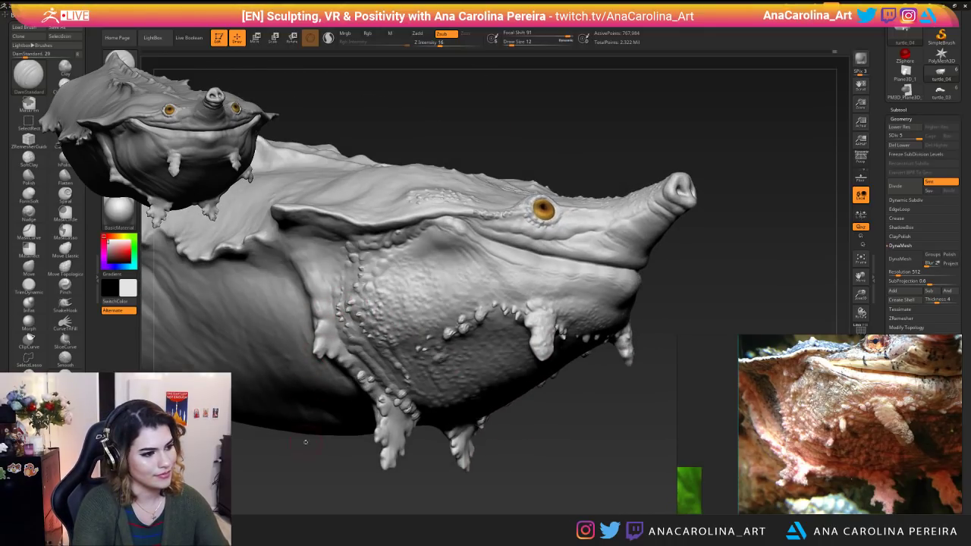
Review the bumpy cheek, lips and snout from the side and three-quarter front, and save the project.
{"action": "right_click_drag", "start_coordinate": [334, 291], "coordinate": [314, 259]}
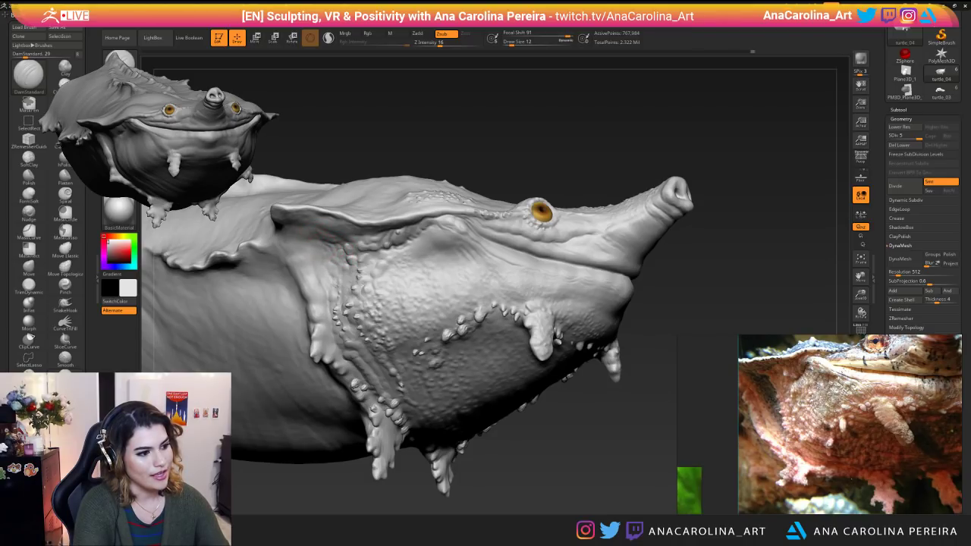
{"action": "right_click_drag", "start_coordinate": [308, 265], "coordinate": [392, 303]}
{"action": "right_click_drag", "start_coordinate": [399, 152], "coordinate": [616, 467], "text": "ctrl"}
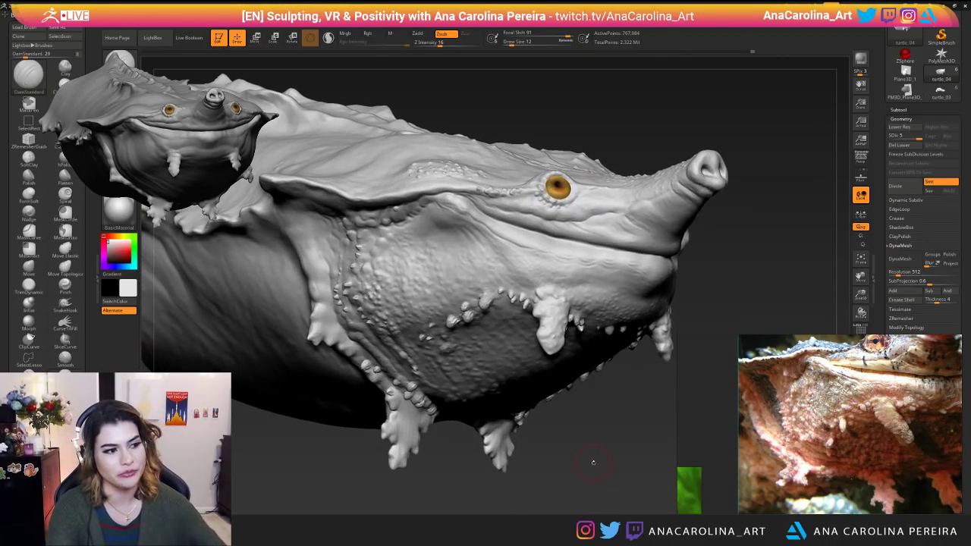
{"action": "right_click_drag", "start_coordinate": [565, 464], "coordinate": [556, 477]}
{"action": "right_click_drag", "start_coordinate": [325, 421], "coordinate": [347, 358]}
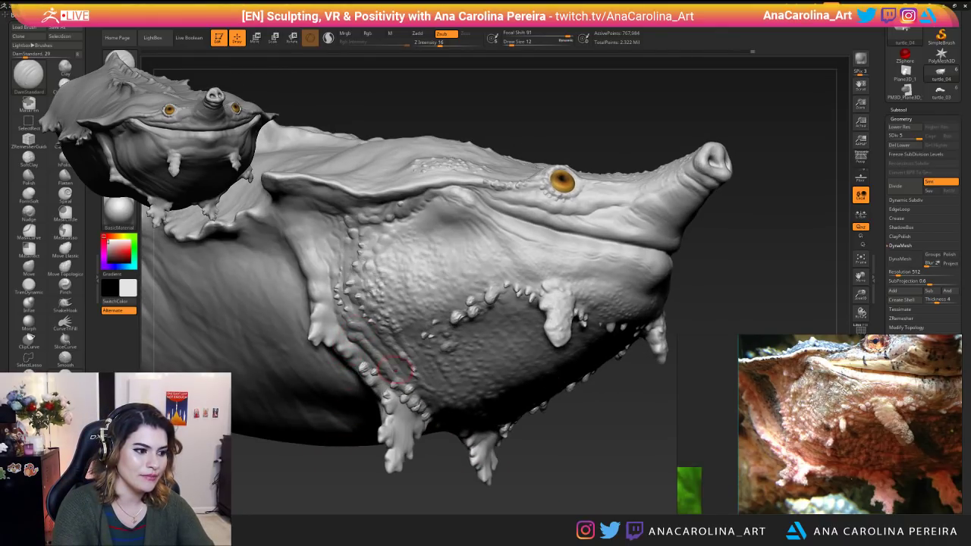
{"action": "mouse_move", "coordinate": [470, 486]}
{"action": "right_mouse_down", "text": "ctrl"}
{"action": "mouse_move", "coordinate": [478, 447]}
{"action": "mouse_move", "coordinate": [407, 466]}
{"action": "mouse_move", "coordinate": [372, 451]}
{"action": "mouse_move", "coordinate": [386, 450]}
{"action": "mouse_move", "coordinate": [395, 500]}
{"action": "right_mouse_up", "text": "ctrl"}
{"action": "mouse_move", "coordinate": [460, 468]}
{"action": "right_mouse_down"}
{"action": "mouse_move", "coordinate": [493, 464]}
{"action": "mouse_move", "coordinate": [523, 496]}
{"action": "right_mouse_up"}
{"action": "mouse_move", "coordinate": [622, 448]}
{"action": "right_mouse_down"}
{"action": "mouse_move", "coordinate": [586, 467]}
{"action": "mouse_move", "coordinate": [585, 455]}
{"action": "right_mouse_up"}
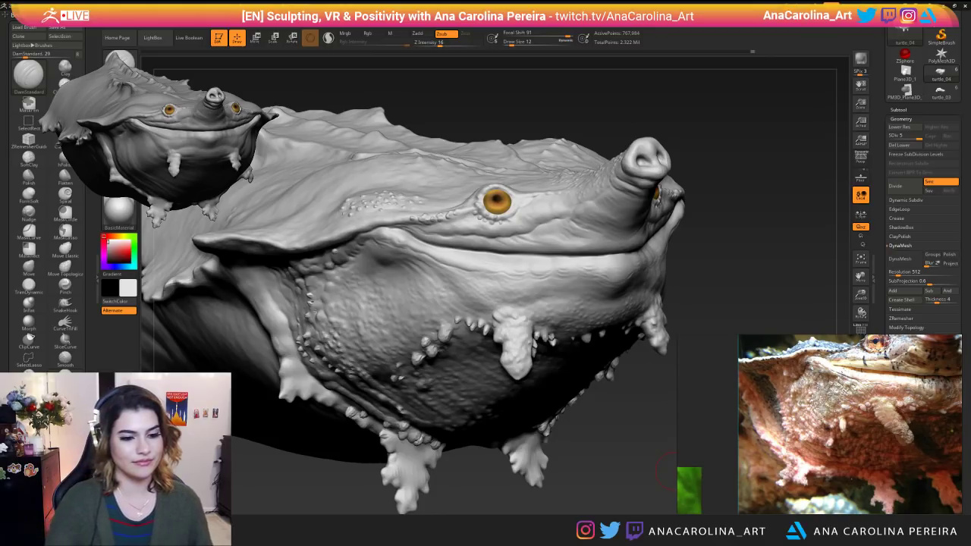
{"action": "key", "text": "ctrl+s"}
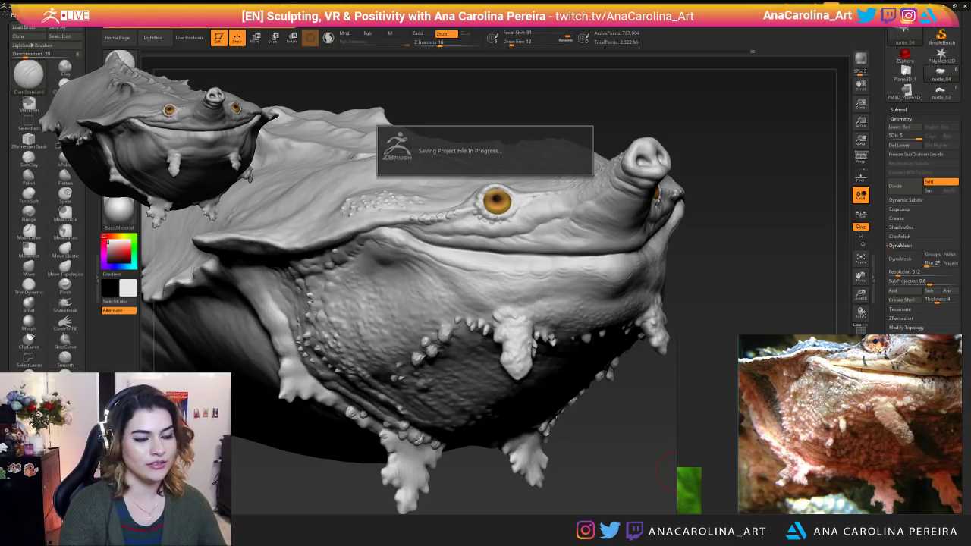
Set the DamStandard Draw Size to 7 and carve fine creases along the side of the lower lip near the mouth corner.
{"action": "left_click_drag", "start_coordinate": [376, 103], "coordinate": [440, 197]}
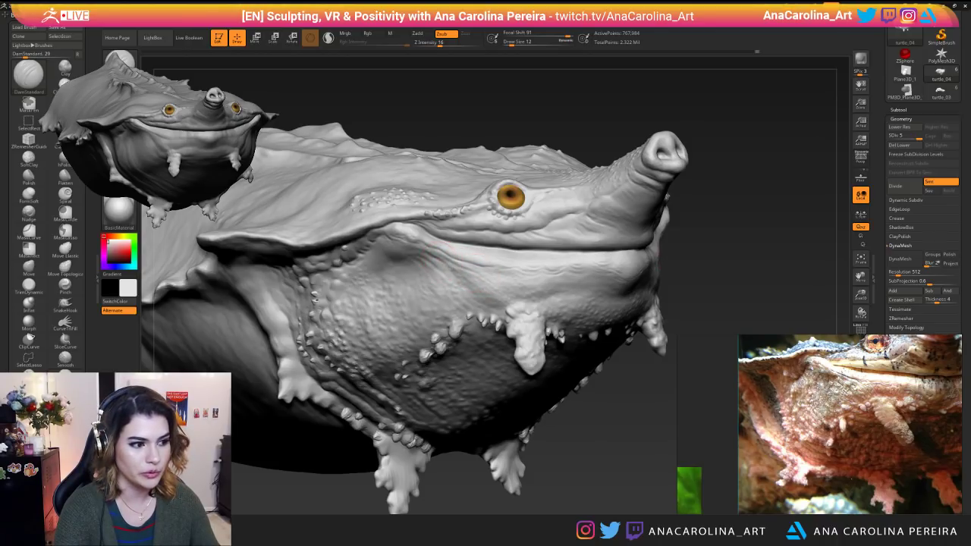
{"action": "right_click_drag", "start_coordinate": [451, 269], "coordinate": [449, 201]}
{"action": "right_click_drag", "start_coordinate": [564, 372], "coordinate": [634, 375]}
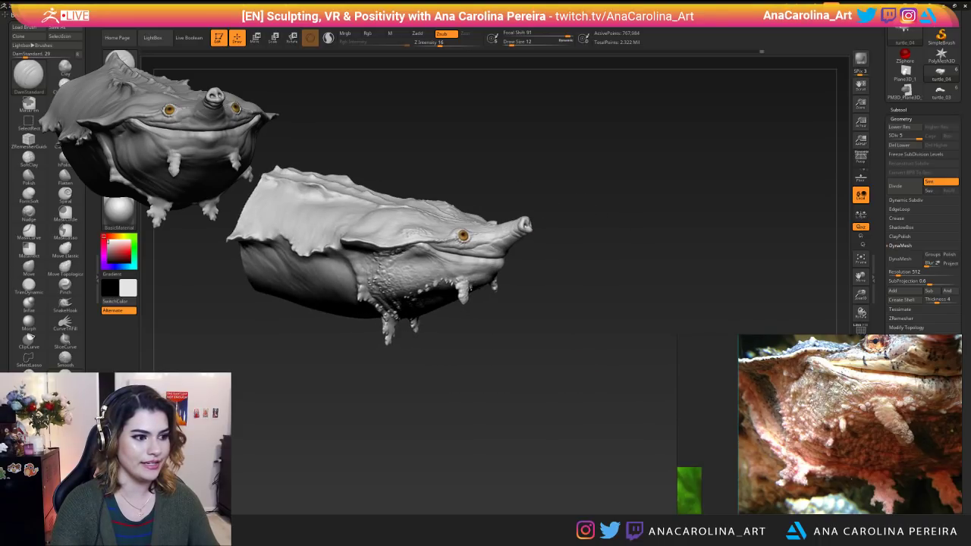
{"action": "right_click_drag", "start_coordinate": [576, 356], "coordinate": [576, 447], "text": "ctrl"}
{"action": "right_click_drag", "start_coordinate": [574, 409], "coordinate": [575, 455], "text": "ctrl"}
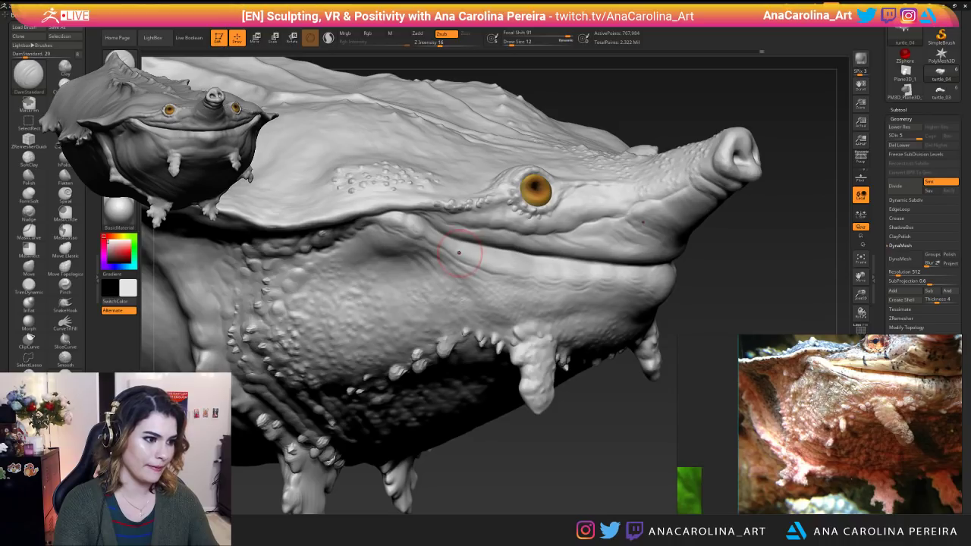
{"action": "key", "text": "space"}
{"action": "left_click_drag", "start_coordinate": [480, 260], "coordinate": [477, 259]}
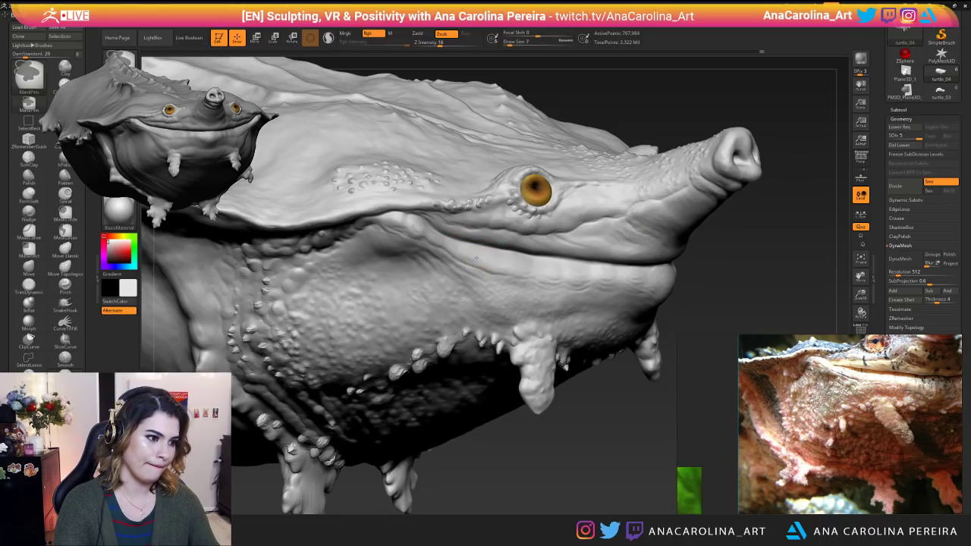
{"action": "mouse_move", "coordinate": [487, 264]}
{"action": "right_mouse_down", "text": "ctrl"}
{"action": "mouse_move", "coordinate": [574, 397]}
{"action": "mouse_move", "coordinate": [541, 397]}
{"action": "mouse_move", "coordinate": [478, 267]}
{"action": "right_mouse_up", "text": "ctrl"}
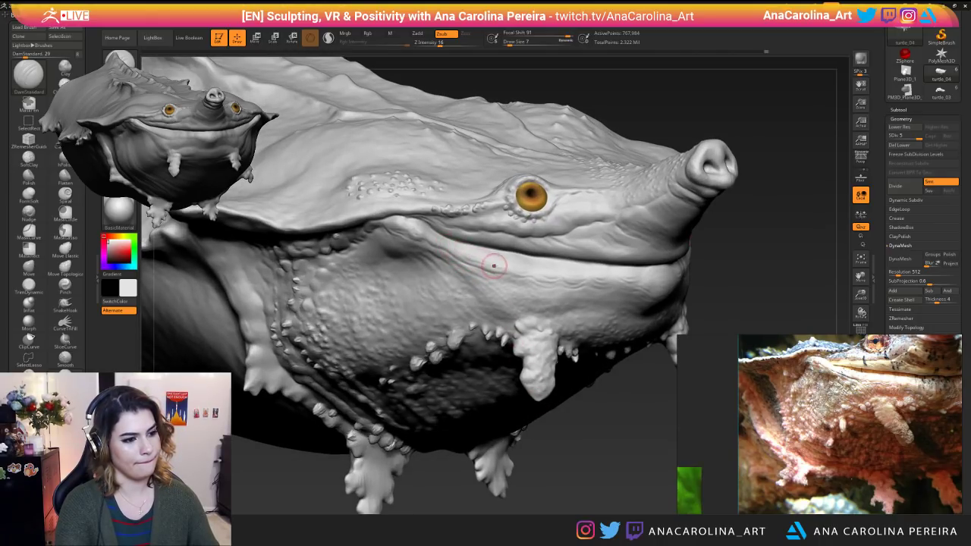
{"action": "right_click_drag", "start_coordinate": [450, 252], "coordinate": [597, 480], "text": "ctrl"}
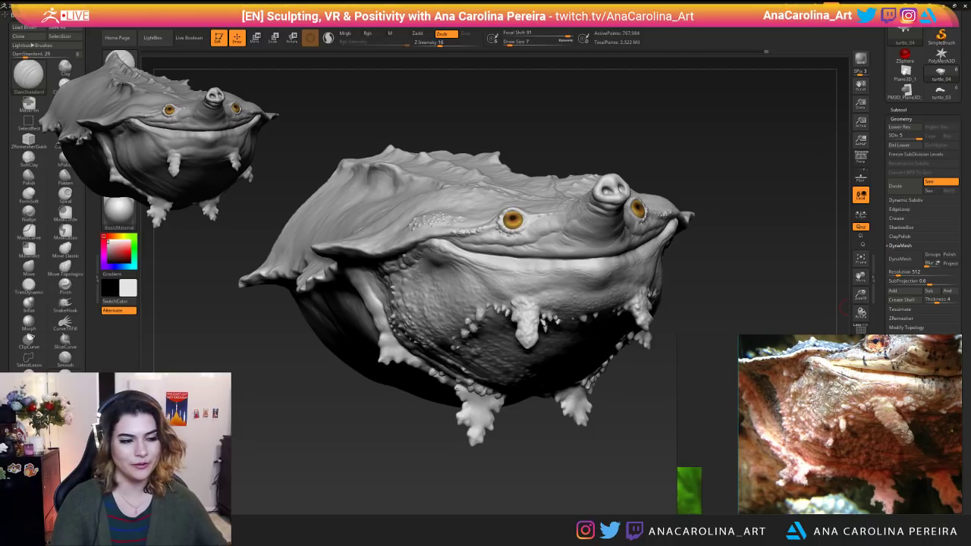
Select the Clay brush and assign Alpha 08 to it.
{"action": "left_click_drag", "start_coordinate": [424, 470], "coordinate": [470, 477]}
{"action": "key", "text": "b"}
{"action": "key", "text": "Escape"}
{"action": "key", "text": "b"}
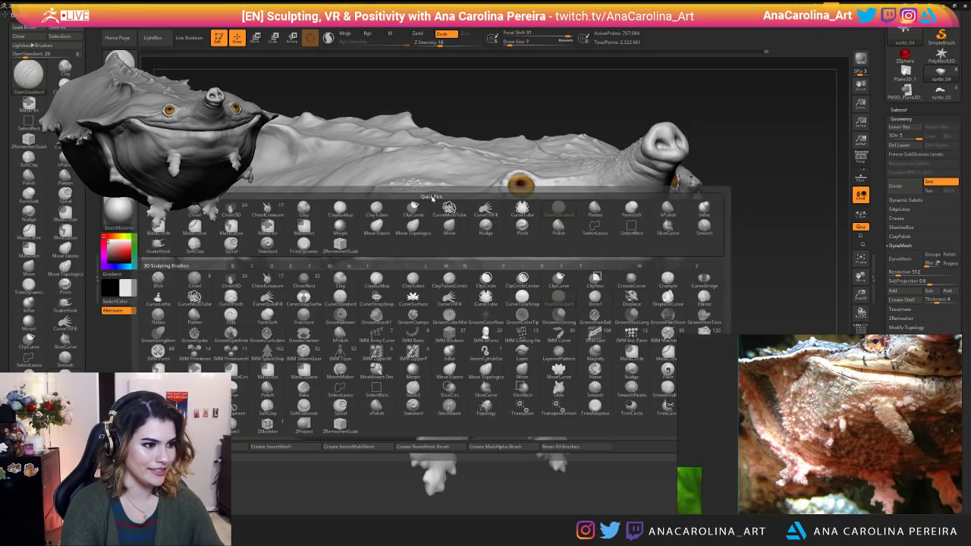
{"action": "mouse_move", "coordinate": [306, 440]}
{"action": "left_mouse_down"}
{"action": "mouse_move", "coordinate": [311, 450]}
{"action": "mouse_move", "coordinate": [379, 445]}
{"action": "mouse_move", "coordinate": [396, 432]}
{"action": "left_mouse_up"}
{"action": "key", "text": "b"}
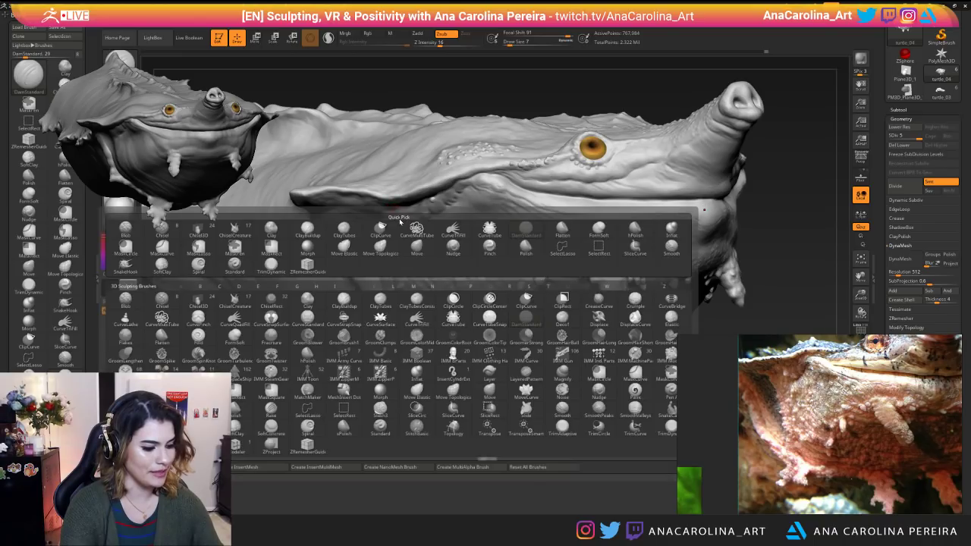
{"action": "key", "text": "c"}
{"action": "key", "text": "l"}
{"action": "key", "text": "space"}
{"action": "left_click", "coordinate": [404, 241]}
{"action": "left_click", "coordinate": [119, 138]}
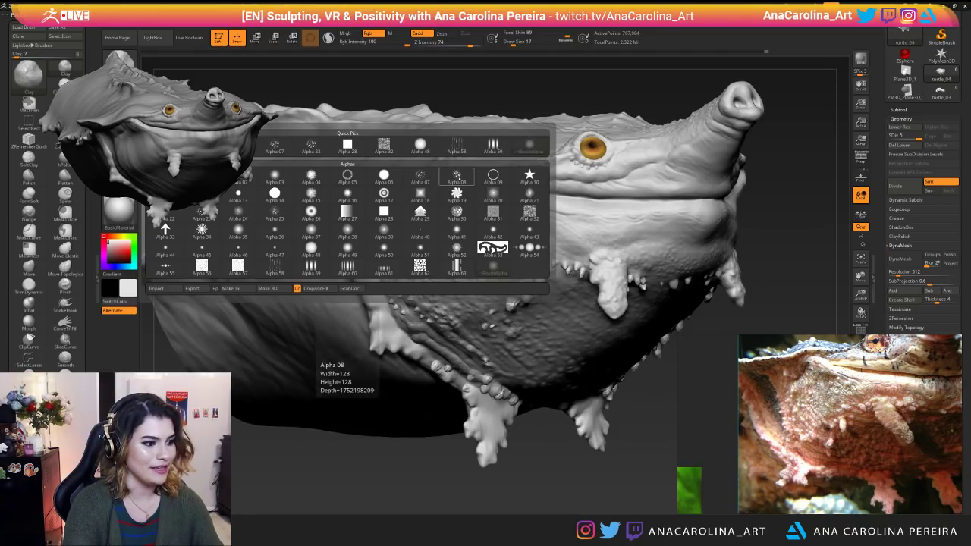
{"action": "left_click", "coordinate": [457, 176]}
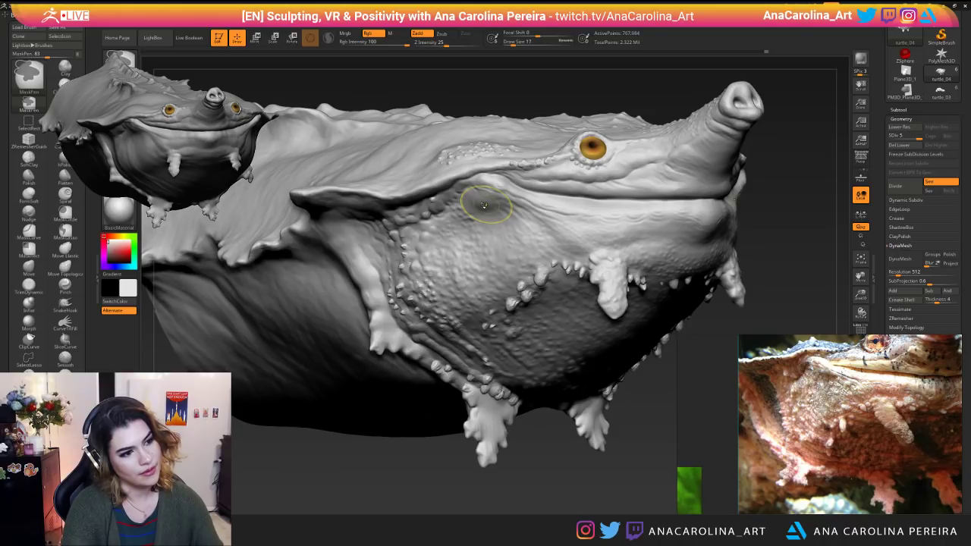
Set the Clay brush Z Intensity to 57 and texture the hollow at the top of the cheek at Draw Size 17.
{"action": "key", "text": "space"}
{"action": "left_click_drag", "start_coordinate": [546, 292], "coordinate": [535, 293]}
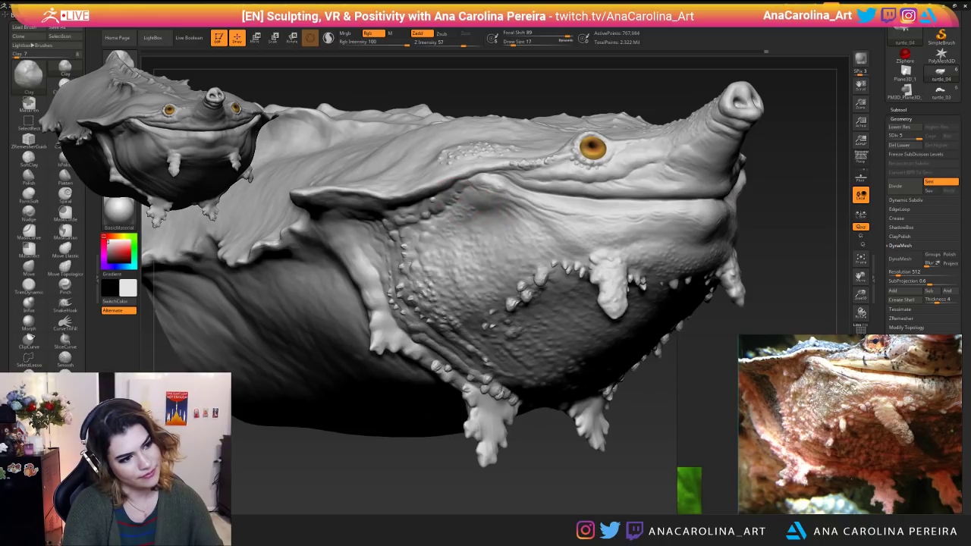
{"action": "right_click_drag", "start_coordinate": [478, 182], "coordinate": [379, 383], "text": "ctrl"}
{"action": "right_click_drag", "start_coordinate": [379, 383], "coordinate": [435, 285], "text": "ctrl"}
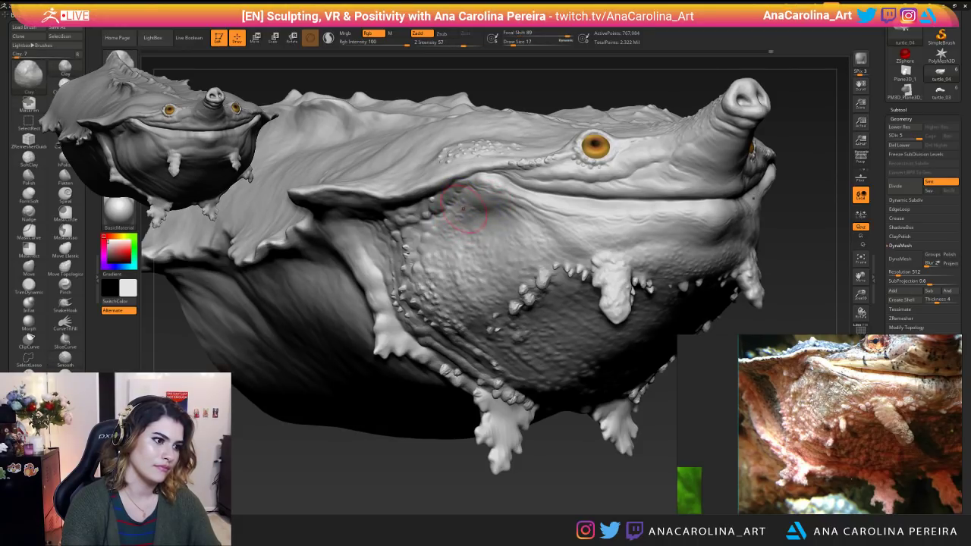
{"action": "right_click_drag", "start_coordinate": [489, 226], "coordinate": [427, 397], "text": "ctrl"}
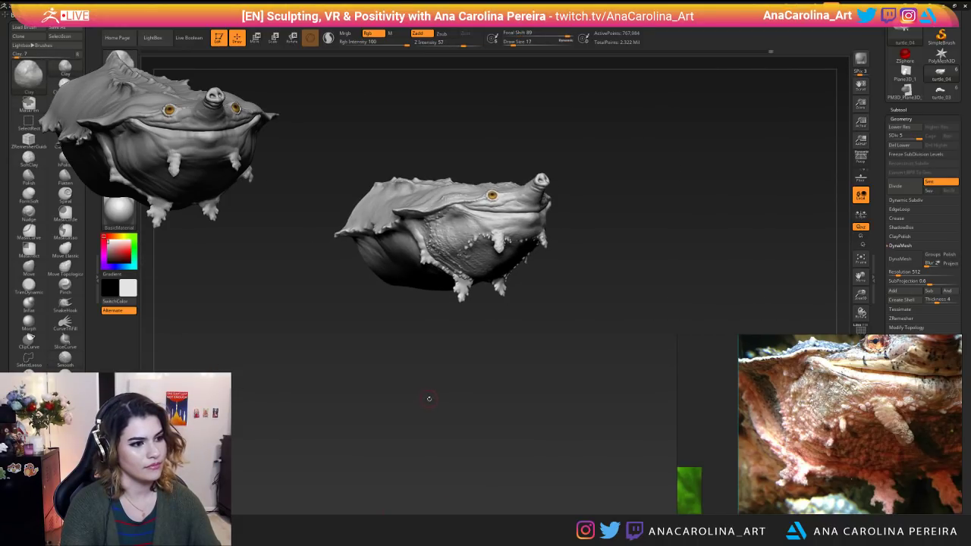
Show more of the reference photo, including eye and snout, and reduce the Clay Draw Size to 11 for the cheek.
{"action": "left_click_drag", "start_coordinate": [425, 383], "coordinate": [365, 429]}
{"action": "right_click_drag", "start_coordinate": [365, 429], "coordinate": [468, 450], "text": "ctrl"}
{"action": "left_click_drag", "start_coordinate": [468, 451], "coordinate": [470, 446]}
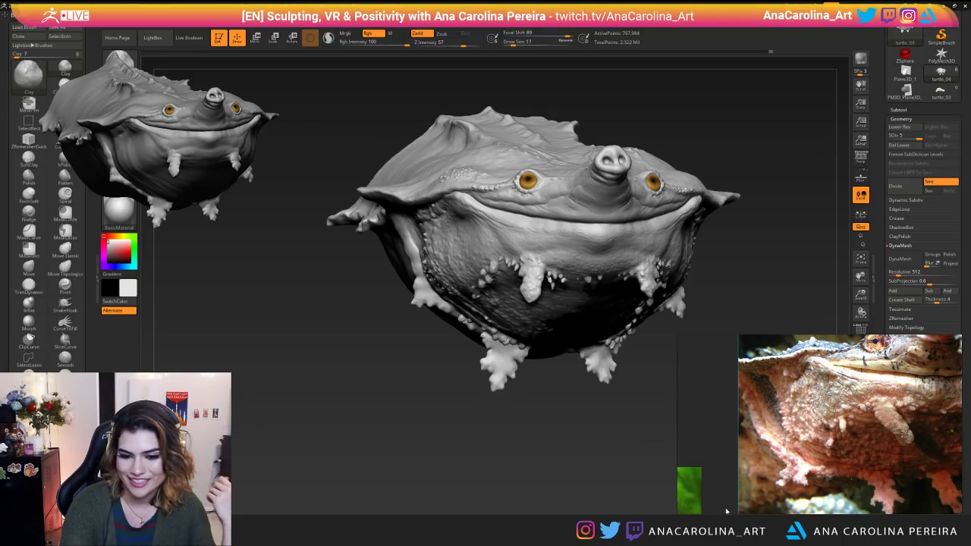
{"action": "scroll", "coordinate": [916, 431], "scroll_direction": "down", "scroll_amount": 1}
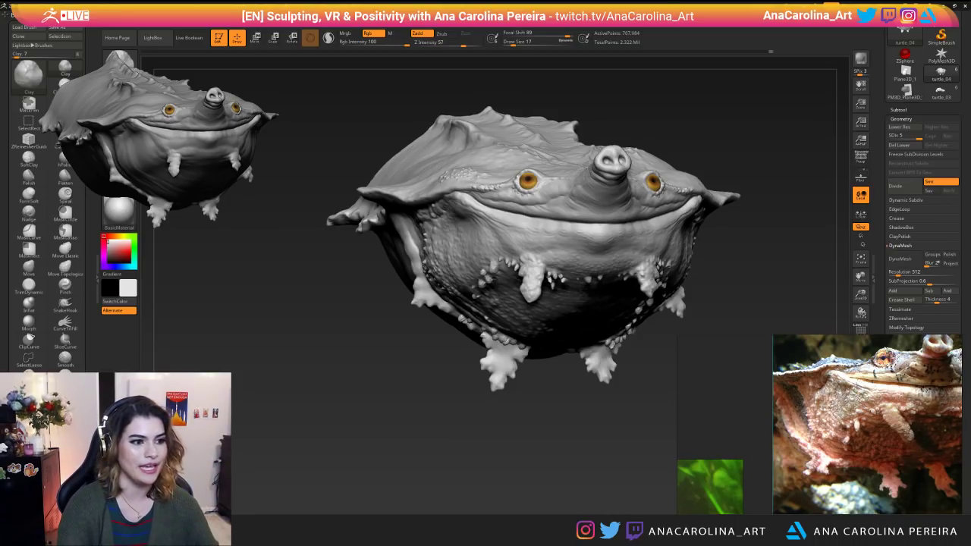
{"action": "left_click_drag", "start_coordinate": [461, 464], "coordinate": [576, 331]}
{"action": "key", "text": "space"}
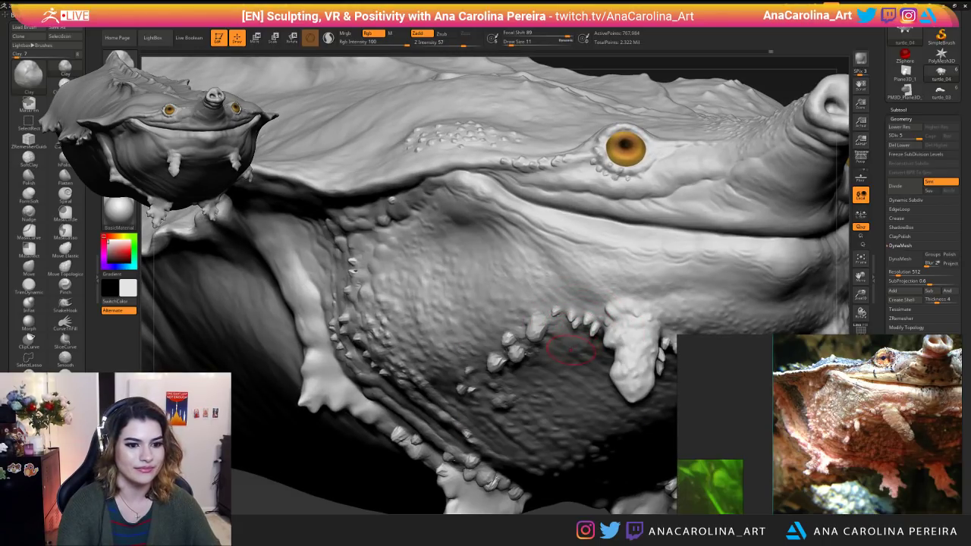
Select the ClayBuildup brush and set its Draw Size to 6 for detailing the front of the lips.
{"action": "key", "text": "b"}
{"action": "key", "text": "c"}
{"action": "key", "text": "b"}
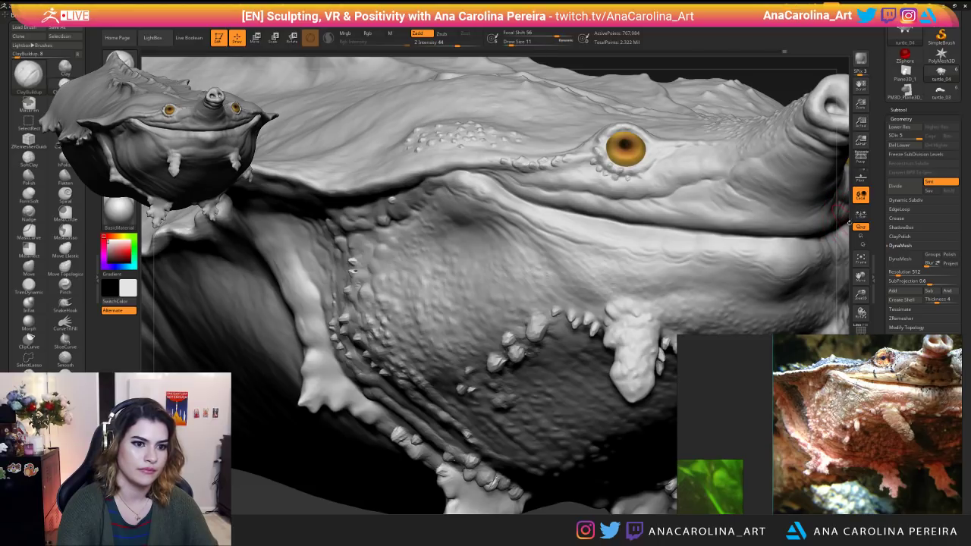
{"action": "key", "text": "f"}
{"action": "left_click_drag", "start_coordinate": [821, 135], "coordinate": [720, 144]}
{"action": "mouse_move", "coordinate": [836, 247]}
{"action": "left_mouse_down", "text": "alt"}
{"action": "mouse_move", "coordinate": [652, 263]}
{"action": "mouse_move", "coordinate": [667, 303]}
{"action": "left_mouse_up", "text": "alt"}
{"action": "left_click_drag", "start_coordinate": [724, 270], "coordinate": [716, 327], "text": "alt"}
{"action": "key", "text": "space"}
{"action": "left_click_drag", "start_coordinate": [505, 245], "coordinate": [495, 245]}
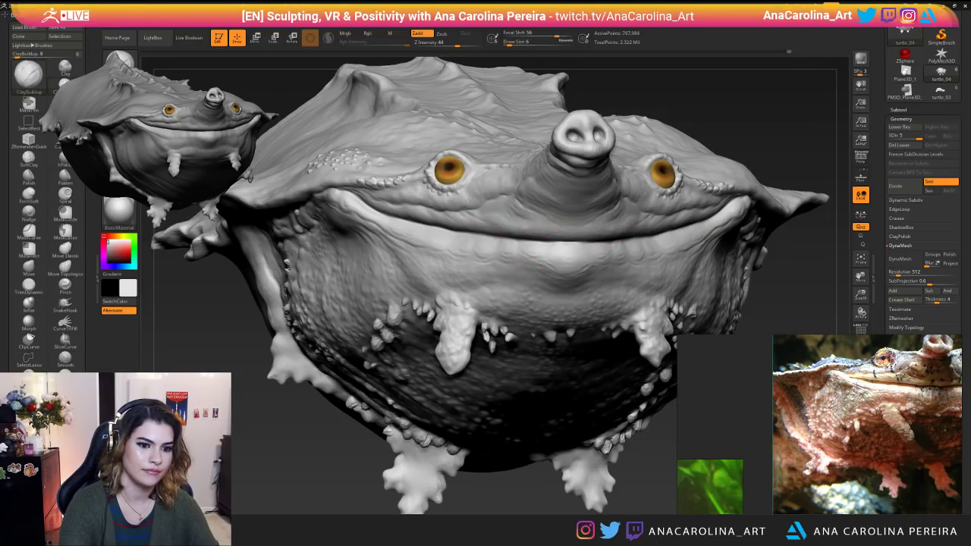
Set the ClayBuildup Draw Size to 9 and build up small soft folds along the lower lip beneath the snout.
{"action": "right_click_drag", "start_coordinate": [531, 241], "coordinate": [602, 238]}
{"action": "key", "text": "space"}
{"action": "right_click_drag", "start_coordinate": [547, 178], "coordinate": [552, 216], "text": "ctrl"}
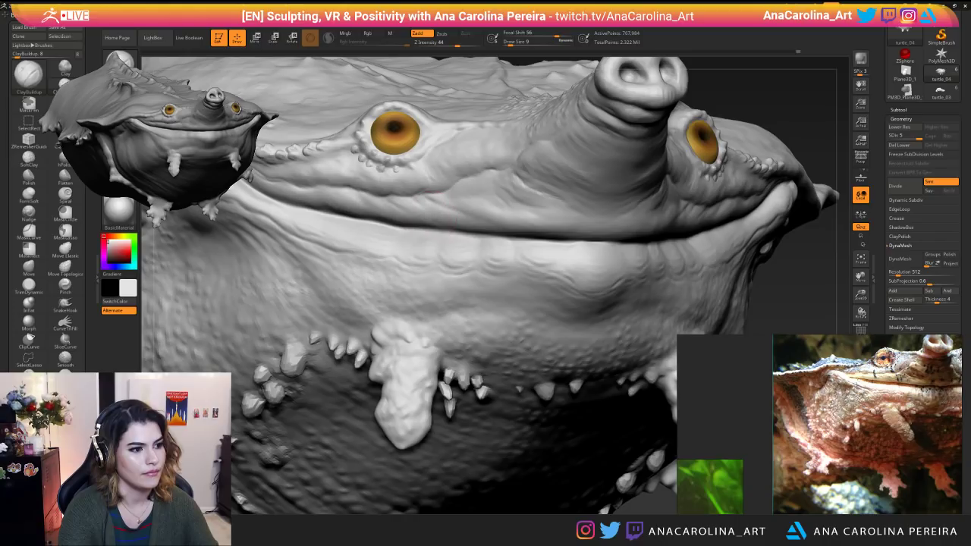
{"action": "right_click_drag", "start_coordinate": [668, 258], "coordinate": [602, 244]}
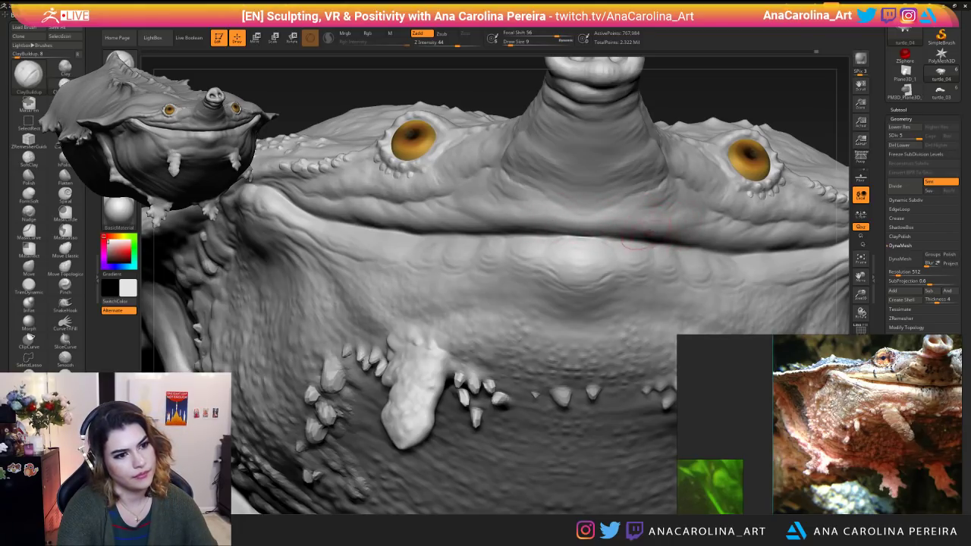
{"action": "mouse_move", "coordinate": [726, 102]}
{"action": "left_mouse_down"}
{"action": "mouse_move", "coordinate": [726, 211]}
{"action": "mouse_move", "coordinate": [728, 132]}
{"action": "left_mouse_up"}
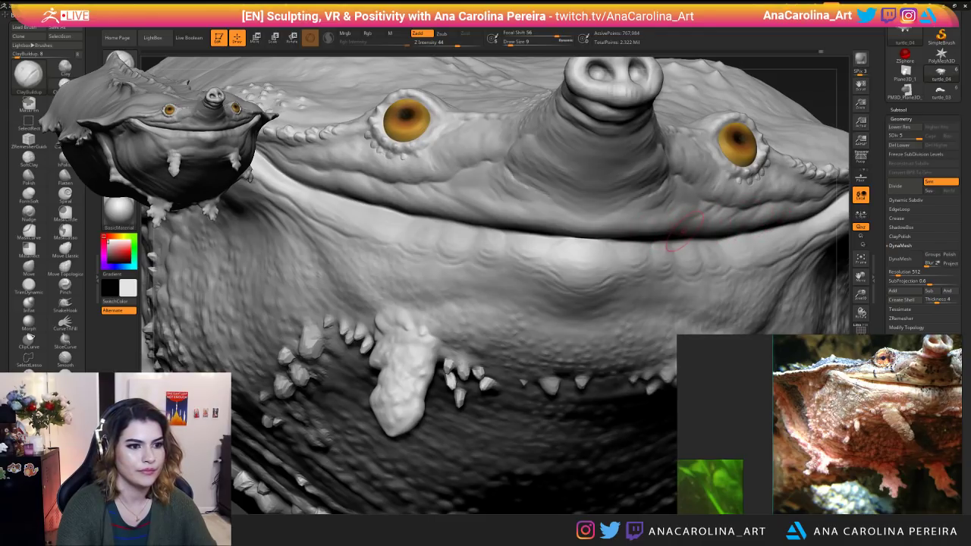
{"action": "left_click_drag", "start_coordinate": [833, 206], "coordinate": [682, 220]}
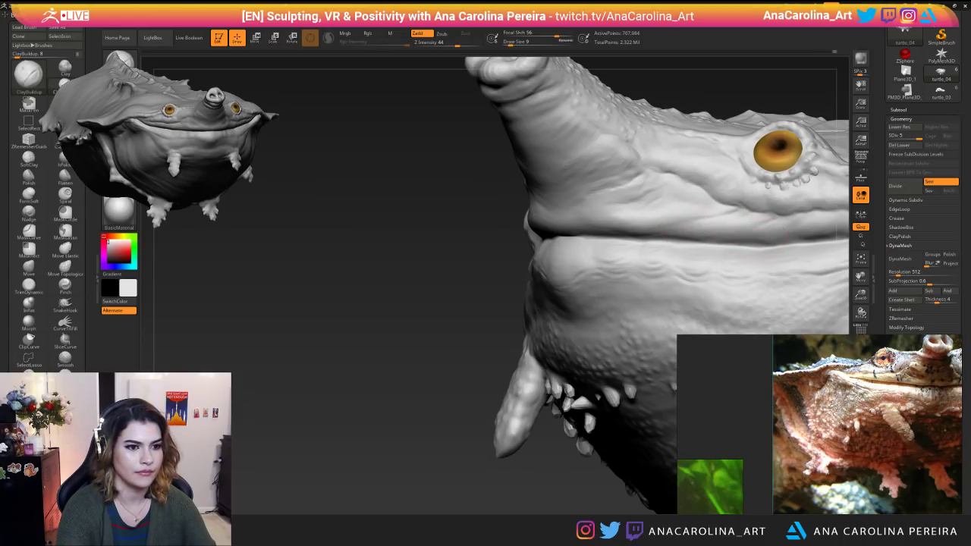
{"action": "mouse_move", "coordinate": [436, 303]}
{"action": "left_mouse_down", "text": "alt"}
{"action": "mouse_move", "coordinate": [424, 210]}
{"action": "mouse_move", "coordinate": [581, 405]}
{"action": "mouse_move", "coordinate": [461, 362]}
{"action": "mouse_move", "coordinate": [425, 417]}
{"action": "mouse_move", "coordinate": [469, 450]}
{"action": "mouse_move", "coordinate": [425, 439]}
{"action": "left_mouse_up", "text": "alt"}
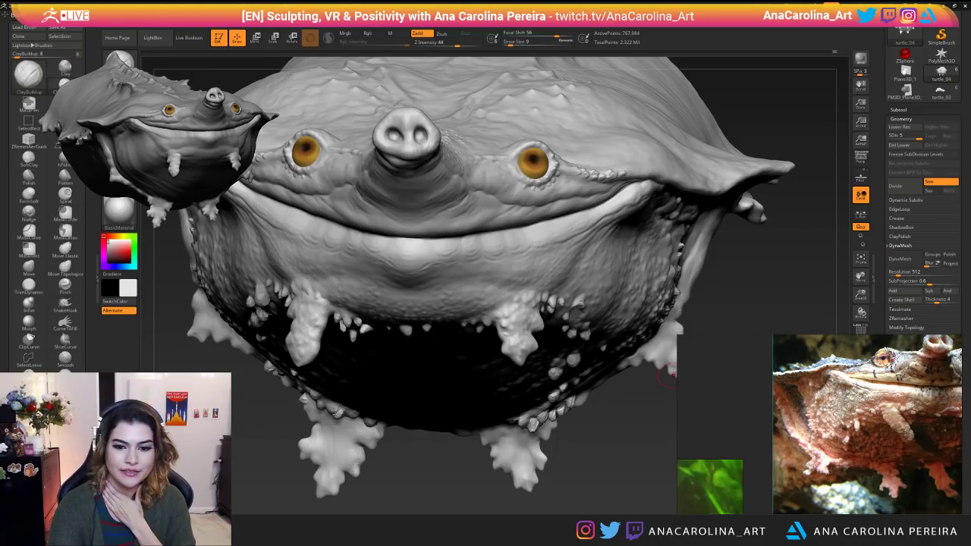
{"action": "left_click_drag", "start_coordinate": [667, 374], "coordinate": [766, 370]}
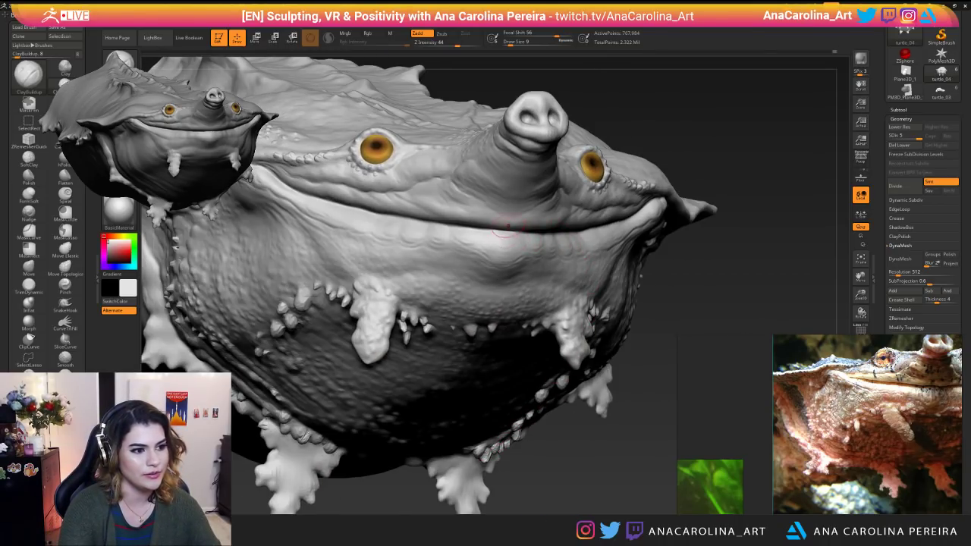
Set ClayBuildup to Draw Size 16 and Z Intensity 58 and work the middle of the lower lip.
{"action": "key", "text": "space"}
{"action": "left_click_drag", "start_coordinate": [514, 238], "coordinate": [531, 237]}
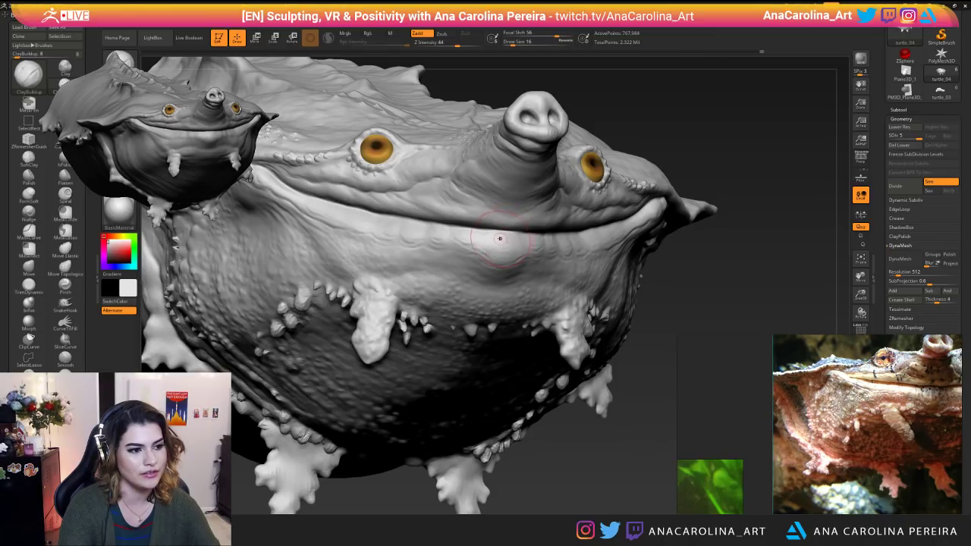
{"action": "left_click_drag", "start_coordinate": [668, 373], "coordinate": [637, 441]}
{"action": "key", "text": "space"}
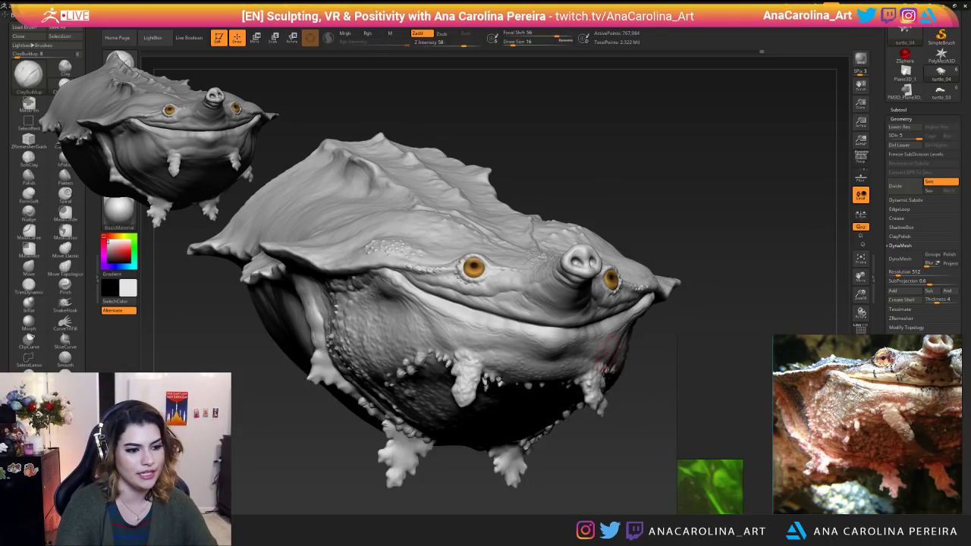
Set ClayBuildup to Z Intensity 62 and Draw Size 11, and build up folds on the upper lip between the eye and snout.
{"action": "key", "text": "space"}
{"action": "key", "text": "space"}
{"action": "left_click_drag", "start_coordinate": [449, 318], "coordinate": [456, 318]}
{"action": "left_click_drag", "start_coordinate": [640, 393], "coordinate": [638, 383]}
{"action": "key", "text": "space"}
{"action": "left_click_drag", "start_coordinate": [637, 372], "coordinate": [628, 372]}
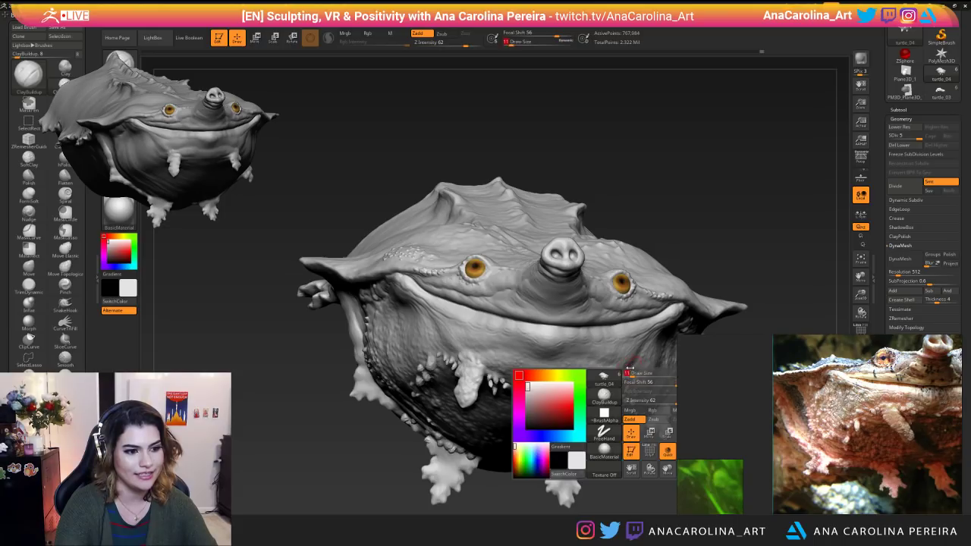
{"action": "key", "text": "space"}
{"action": "mouse_move", "coordinate": [558, 414]}
{"action": "left_mouse_down"}
{"action": "mouse_move", "coordinate": [523, 409]}
{"action": "mouse_move", "coordinate": [355, 247]}
{"action": "left_mouse_up"}
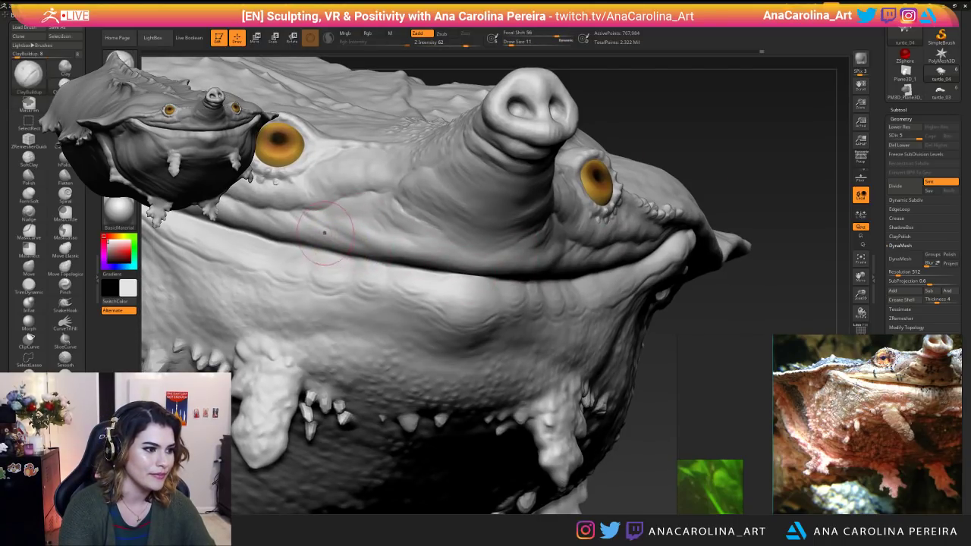
{"action": "left_click_drag", "start_coordinate": [377, 227], "coordinate": [322, 313], "text": "alt"}
{"action": "mouse_move", "coordinate": [630, 190]}
{"action": "left_mouse_down", "text": "alt"}
{"action": "mouse_move", "coordinate": [643, 145]}
{"action": "mouse_move", "coordinate": [715, 138]}
{"action": "mouse_move", "coordinate": [695, 152]}
{"action": "mouse_move", "coordinate": [681, 144]}
{"action": "mouse_move", "coordinate": [742, 226]}
{"action": "mouse_move", "coordinate": [486, 110]}
{"action": "left_mouse_up", "text": "alt"}
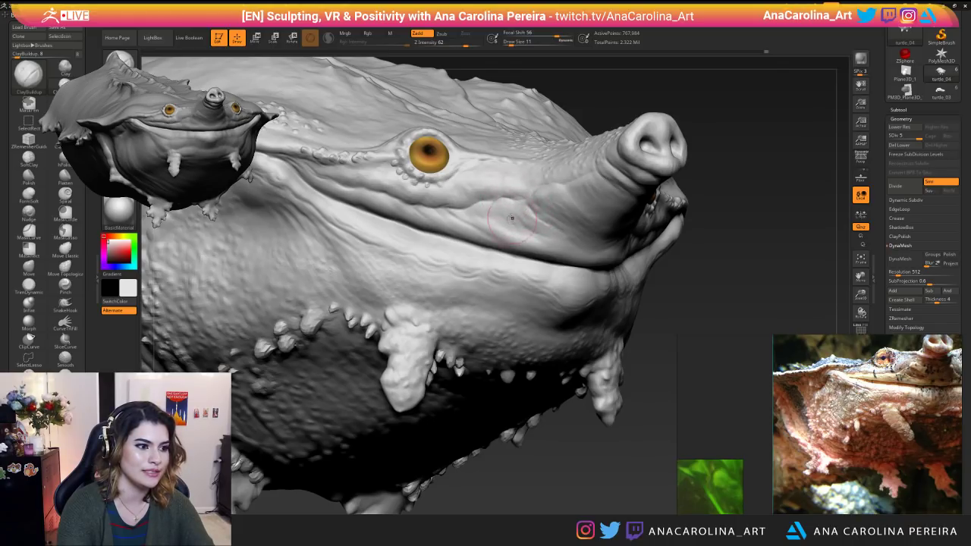
{"action": "right_click_drag", "start_coordinate": [483, 219], "coordinate": [478, 121], "text": "ctrl"}
{"action": "mouse_move", "coordinate": [713, 144]}
{"action": "right_mouse_down"}
{"action": "mouse_move", "coordinate": [579, 133]}
{"action": "mouse_move", "coordinate": [583, 195]}
{"action": "right_mouse_up"}
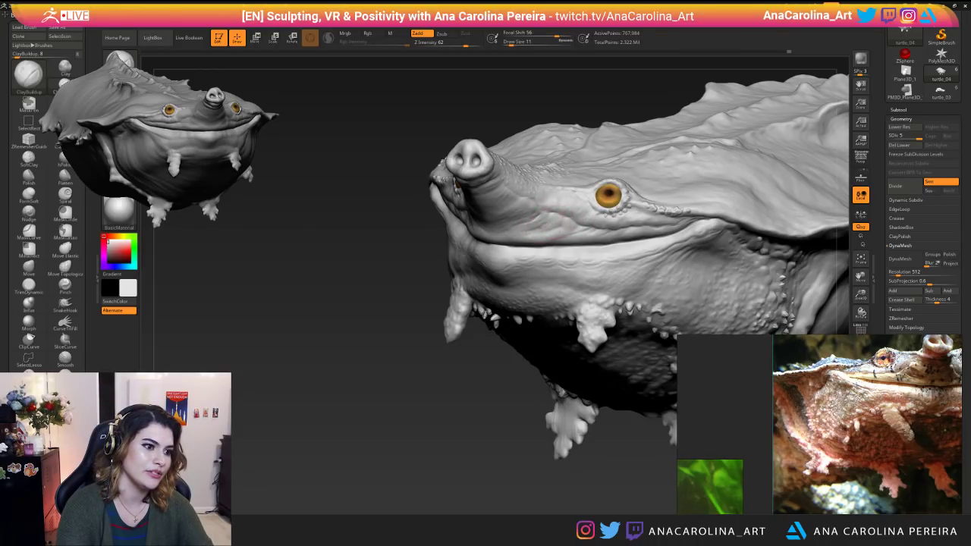
Finish the small ClayBuildup folds along the lips at Draw Size 11 and save the project.
{"action": "right_click_drag", "start_coordinate": [543, 209], "coordinate": [551, 231]}
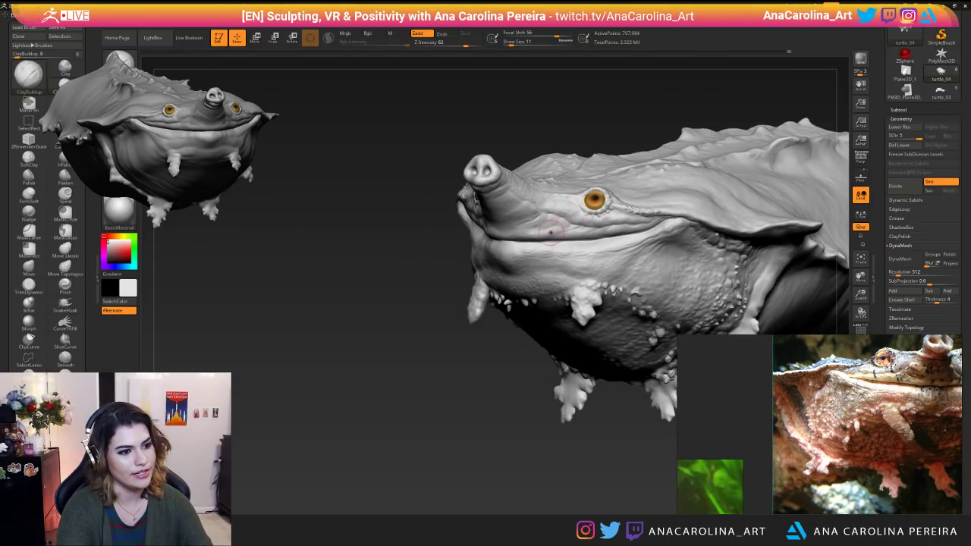
{"action": "right_click_drag", "start_coordinate": [563, 225], "coordinate": [504, 240]}
{"action": "right_click_drag", "start_coordinate": [494, 288], "coordinate": [491, 252], "text": "ctrl"}
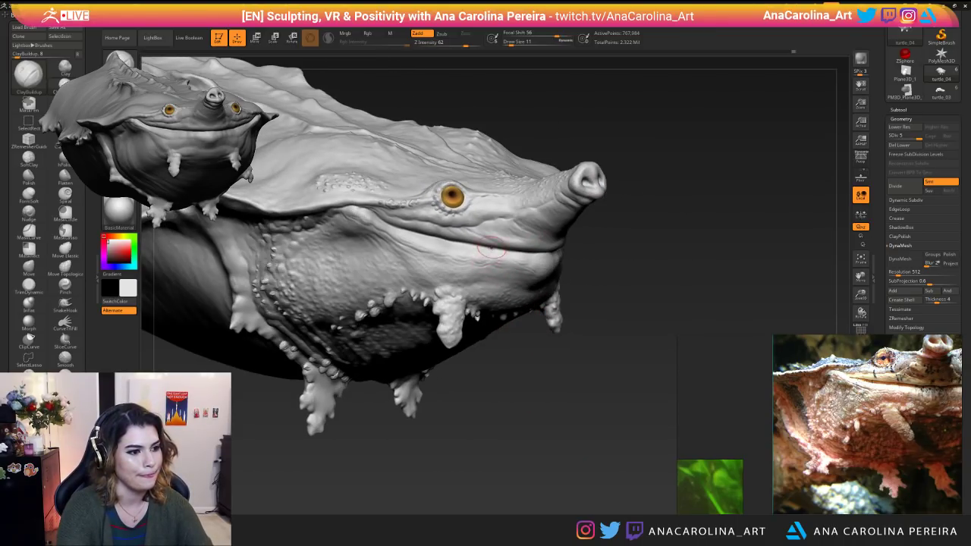
{"action": "right_click_drag", "start_coordinate": [611, 296], "coordinate": [530, 325], "text": "ctrl"}
{"action": "right_click_drag", "start_coordinate": [357, 370], "coordinate": [649, 185]}
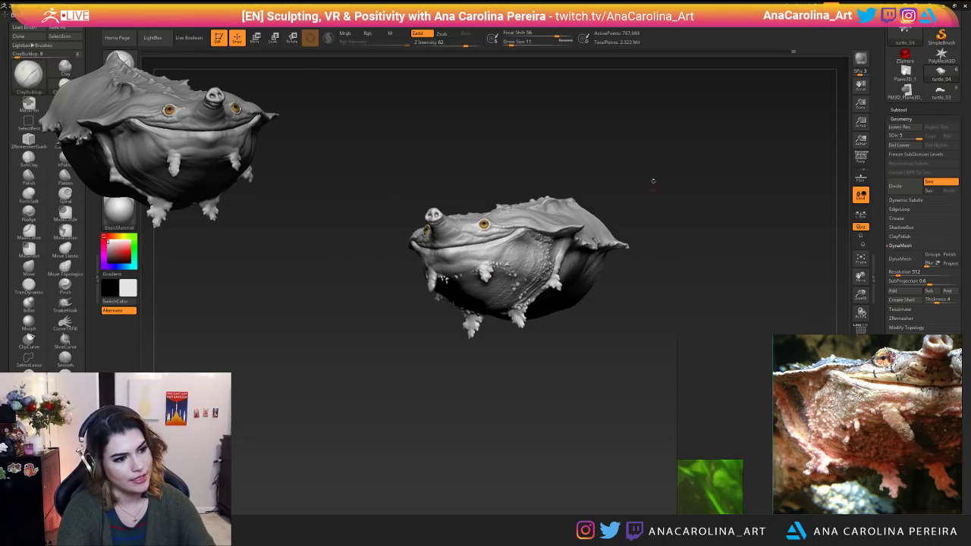
{"action": "key", "text": "ctrl+s"}
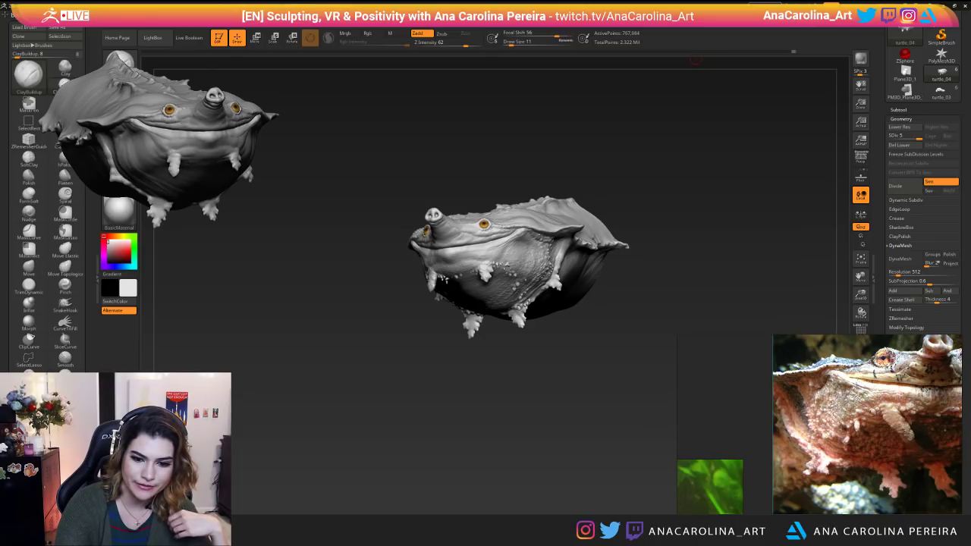
Select the DamStandard brush and carve fine creases along the lips below the eye at Draw Size 11.
{"action": "left_click_drag", "start_coordinate": [326, 386], "coordinate": [394, 341]}
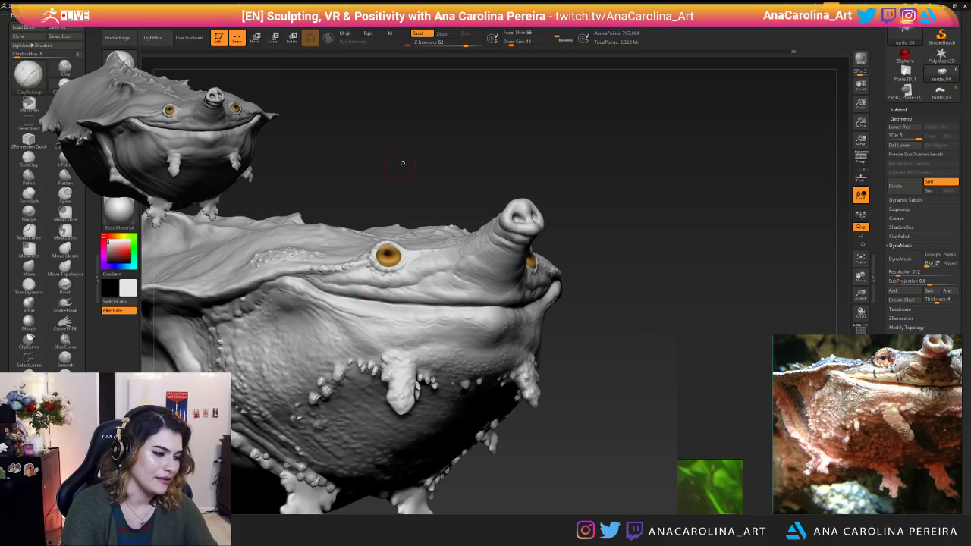
{"action": "left_click_drag", "start_coordinate": [401, 162], "coordinate": [523, 232]}
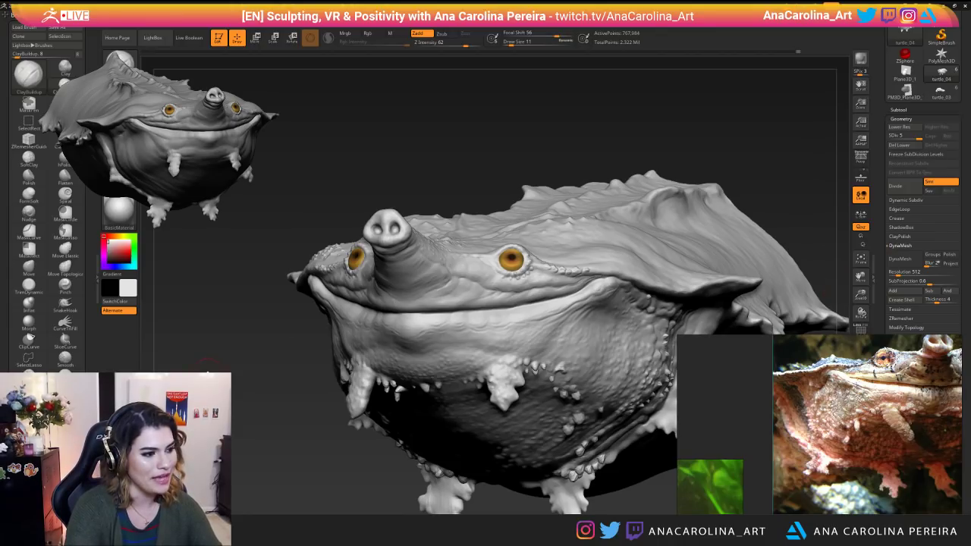
{"action": "left_click_drag", "start_coordinate": [208, 362], "coordinate": [243, 361]}
{"action": "key", "text": "b"}
{"action": "key", "text": "d"}
{"action": "key", "text": "s"}
{"action": "mouse_move", "coordinate": [486, 82]}
{"action": "left_mouse_down", "text": "alt"}
{"action": "mouse_move", "coordinate": [485, 104]}
{"action": "mouse_move", "coordinate": [479, 80]}
{"action": "left_mouse_up", "text": "alt"}
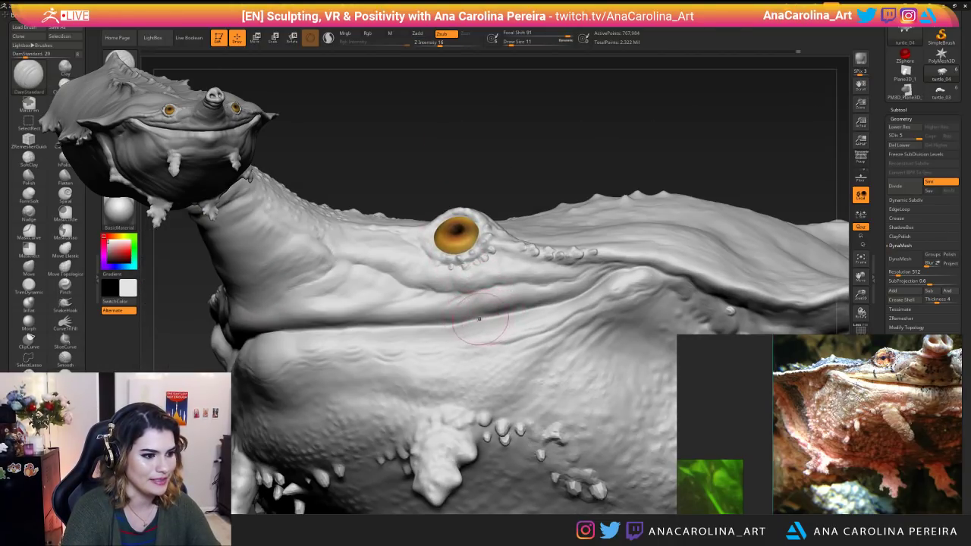
{"action": "right_click_drag", "start_coordinate": [522, 314], "coordinate": [536, 275]}
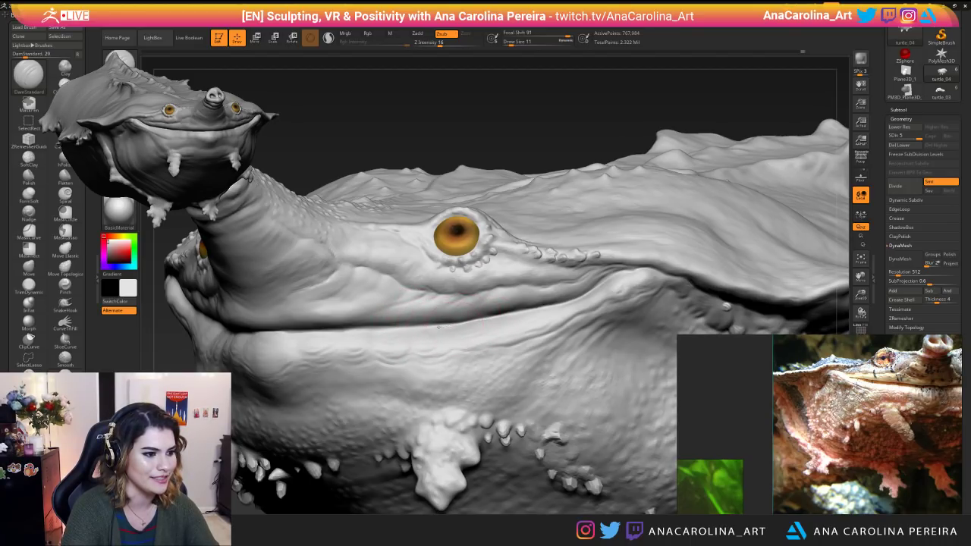
Carve fine DamStandard creases across the front of the lips beneath the snout at Z Intensity 16.
{"action": "mouse_move", "coordinate": [442, 122]}
{"action": "left_mouse_down", "text": "alt"}
{"action": "mouse_move", "coordinate": [430, 122]}
{"action": "mouse_move", "coordinate": [470, 147]}
{"action": "mouse_move", "coordinate": [536, 142]}
{"action": "mouse_move", "coordinate": [488, 131]}
{"action": "mouse_move", "coordinate": [498, 128]}
{"action": "mouse_move", "coordinate": [511, 159]}
{"action": "mouse_move", "coordinate": [546, 140]}
{"action": "mouse_move", "coordinate": [657, 182]}
{"action": "left_mouse_up", "text": "alt"}
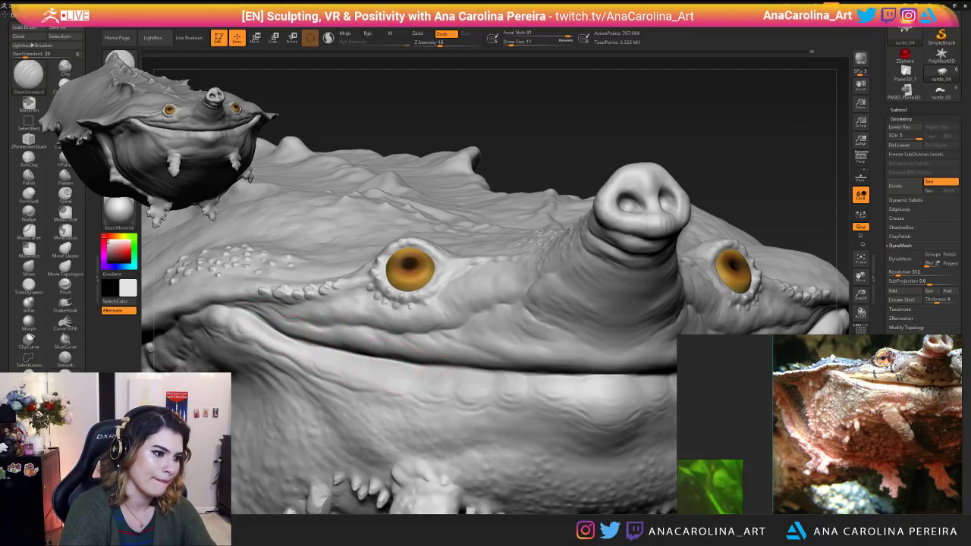
{"action": "right_click_drag", "start_coordinate": [469, 261], "coordinate": [482, 233]}
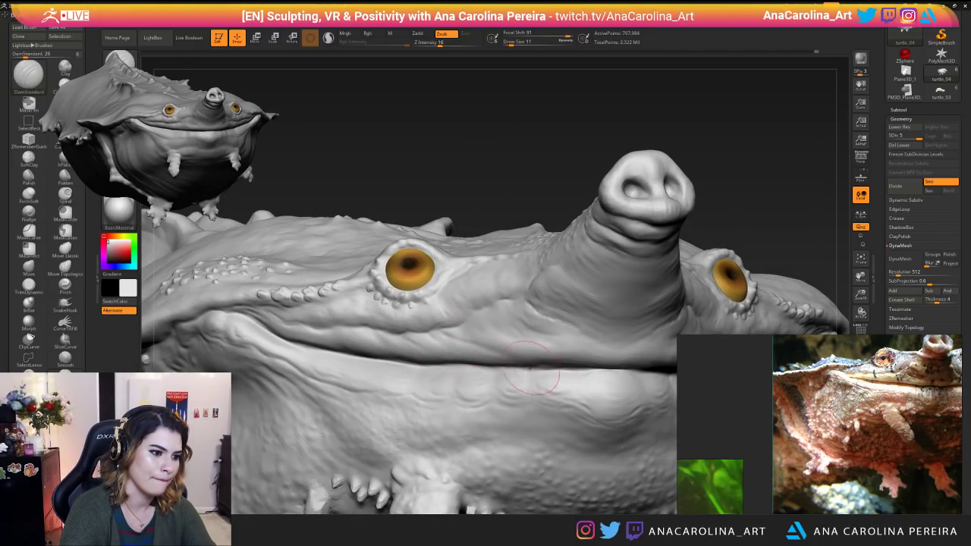
{"action": "mouse_move", "coordinate": [537, 192]}
{"action": "right_mouse_down", "text": "alt"}
{"action": "mouse_move", "coordinate": [493, 128]}
{"action": "mouse_move", "coordinate": [504, 318]}
{"action": "right_mouse_up", "text": "alt"}
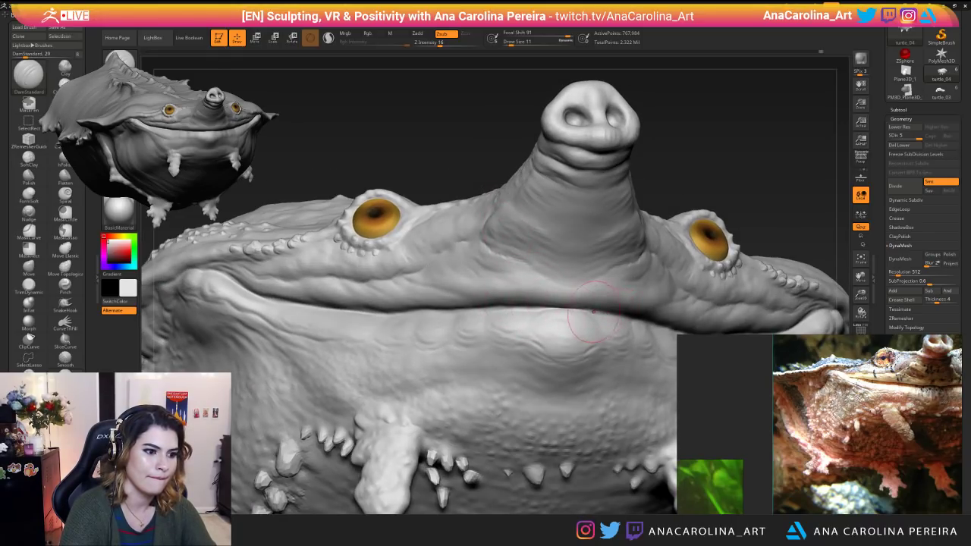
{"action": "mouse_move", "coordinate": [691, 240]}
{"action": "right_mouse_down"}
{"action": "mouse_move", "coordinate": [688, 179]}
{"action": "mouse_move", "coordinate": [444, 324]}
{"action": "right_mouse_up"}
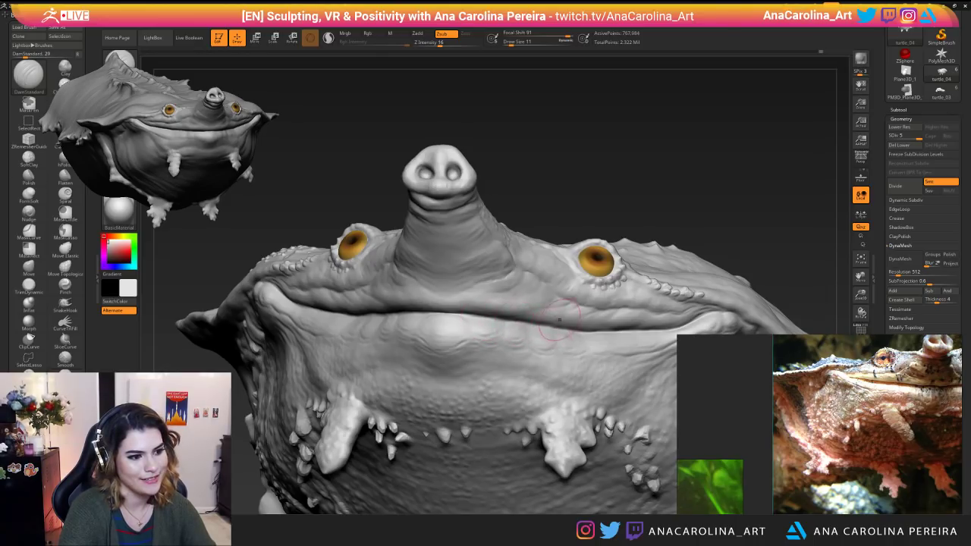
{"action": "mouse_move", "coordinate": [607, 335]}
{"action": "right_mouse_down"}
{"action": "mouse_move", "coordinate": [709, 319]}
{"action": "mouse_move", "coordinate": [717, 190]}
{"action": "mouse_move", "coordinate": [621, 130]}
{"action": "right_mouse_up"}
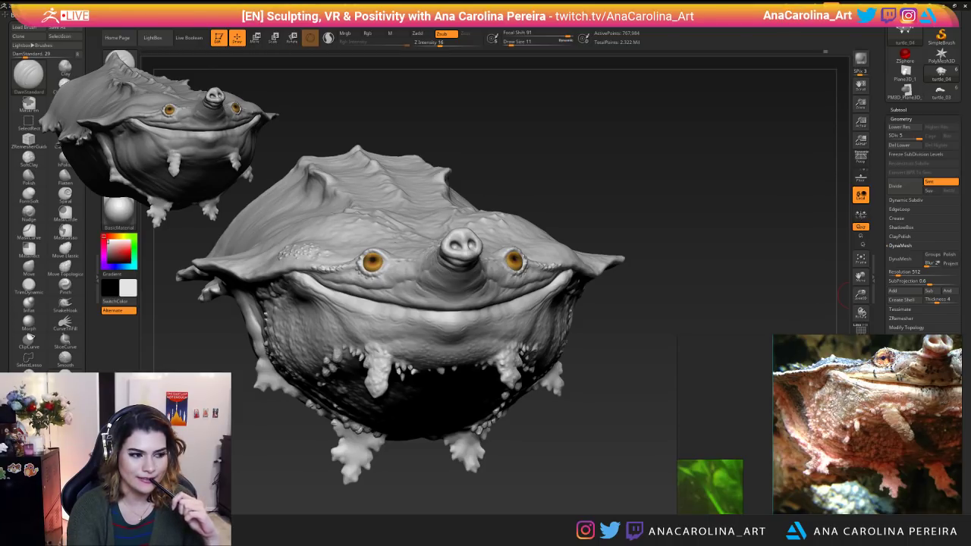
Set the Draw Size to 17 and smooth the surface of the head behind the eye.
{"action": "mouse_move", "coordinate": [458, 508]}
{"action": "left_mouse_down"}
{"action": "mouse_move", "coordinate": [531, 507]}
{"action": "mouse_move", "coordinate": [485, 506]}
{"action": "left_mouse_up"}
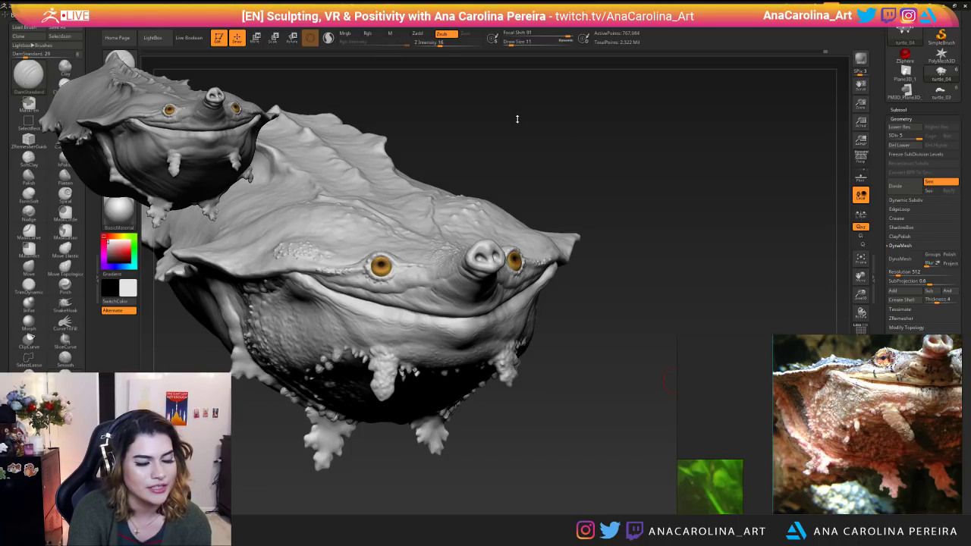
{"action": "mouse_move", "coordinate": [393, 179]}
{"action": "left_mouse_down"}
{"action": "mouse_move", "coordinate": [353, 189]}
{"action": "mouse_move", "coordinate": [368, 187]}
{"action": "left_mouse_up"}
{"action": "mouse_move", "coordinate": [629, 251]}
{"action": "left_mouse_down", "text": "alt"}
{"action": "mouse_move", "coordinate": [629, 182]}
{"action": "mouse_move", "coordinate": [628, 251]}
{"action": "left_mouse_up", "text": "alt"}
{"action": "left_click_drag", "start_coordinate": [476, 176], "coordinate": [584, 214], "text": "alt"}
{"action": "key", "text": "space"}
{"action": "left_click_drag", "start_coordinate": [358, 254], "coordinate": [383, 269]}
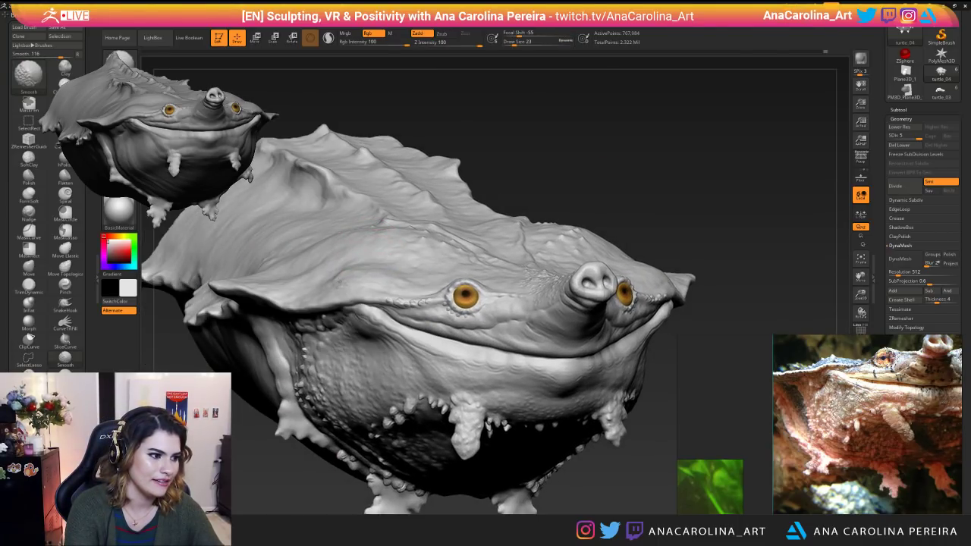
{"action": "left_click_drag", "start_coordinate": [574, 189], "coordinate": [534, 201]}
{"action": "key", "text": "space"}
{"action": "left_click_drag", "start_coordinate": [338, 267], "coordinate": [378, 262], "text": "shift"}
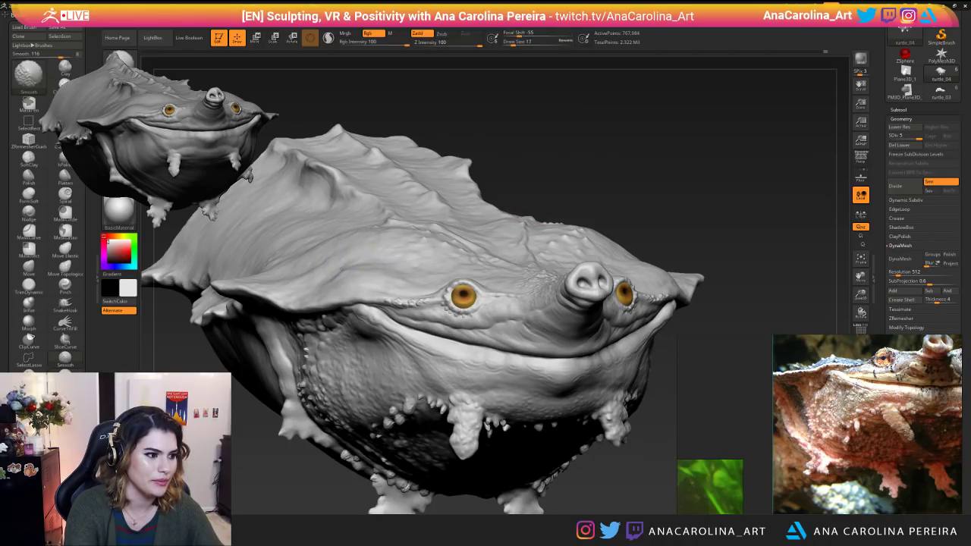
Compare the mesh at subdivision levels 4 and 5 and examine the turtle's head and back from several sides.
{"action": "key", "text": "shift+d"}
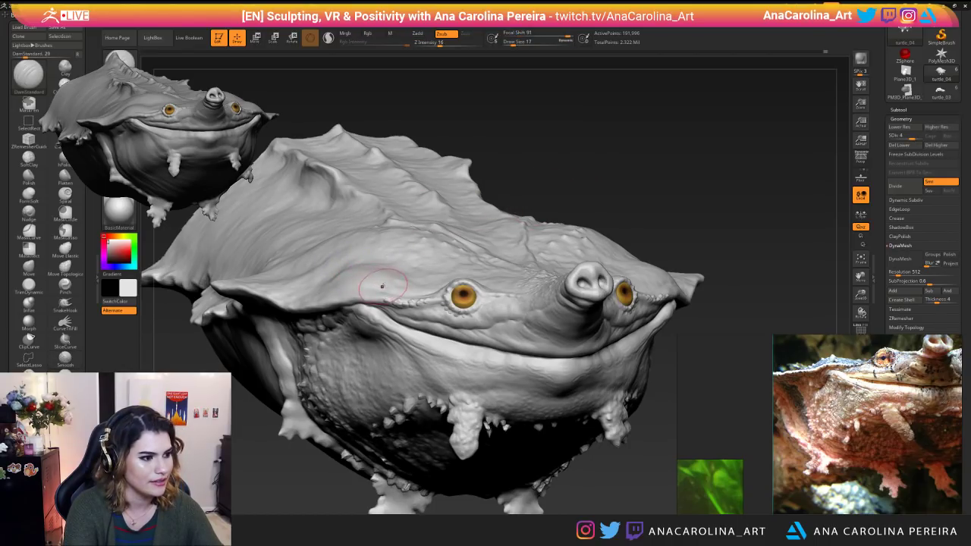
{"action": "key", "text": "d"}
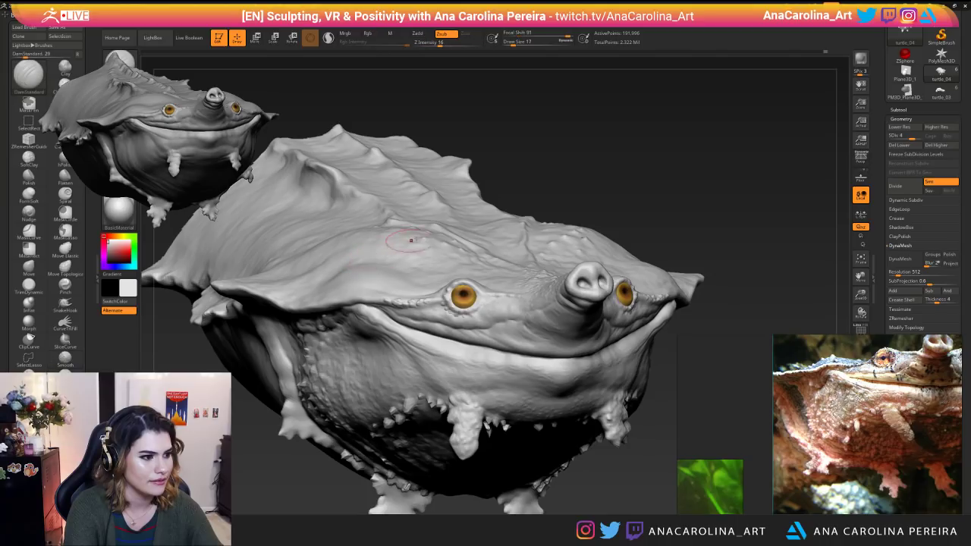
{"action": "left_click_drag", "start_coordinate": [647, 210], "coordinate": [613, 161]}
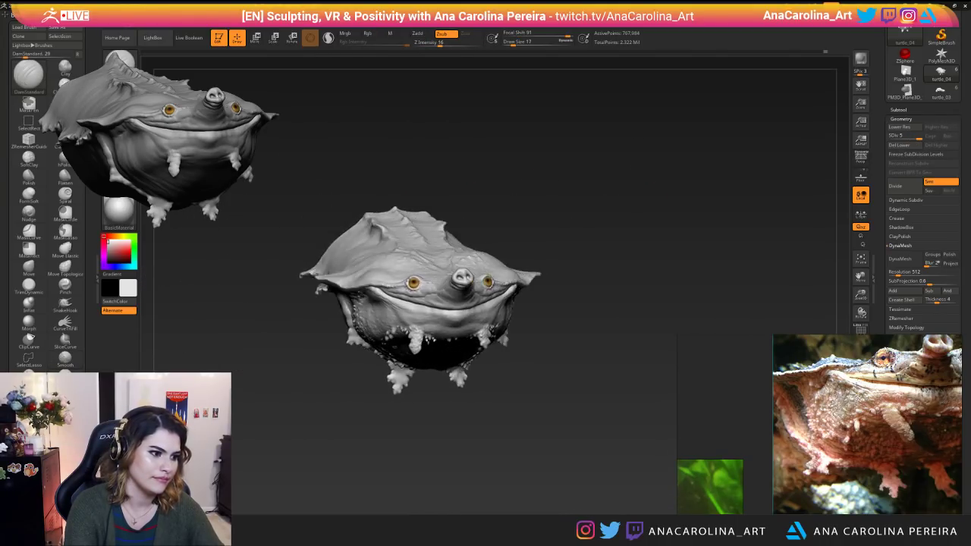
{"action": "left_click_drag", "start_coordinate": [635, 197], "coordinate": [609, 192]}
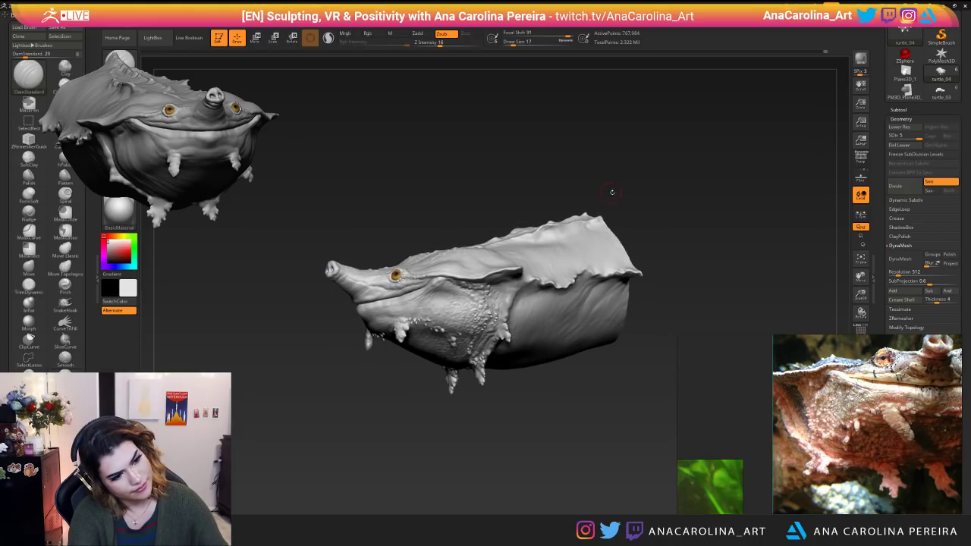
{"action": "left_click_drag", "start_coordinate": [668, 199], "coordinate": [716, 159]}
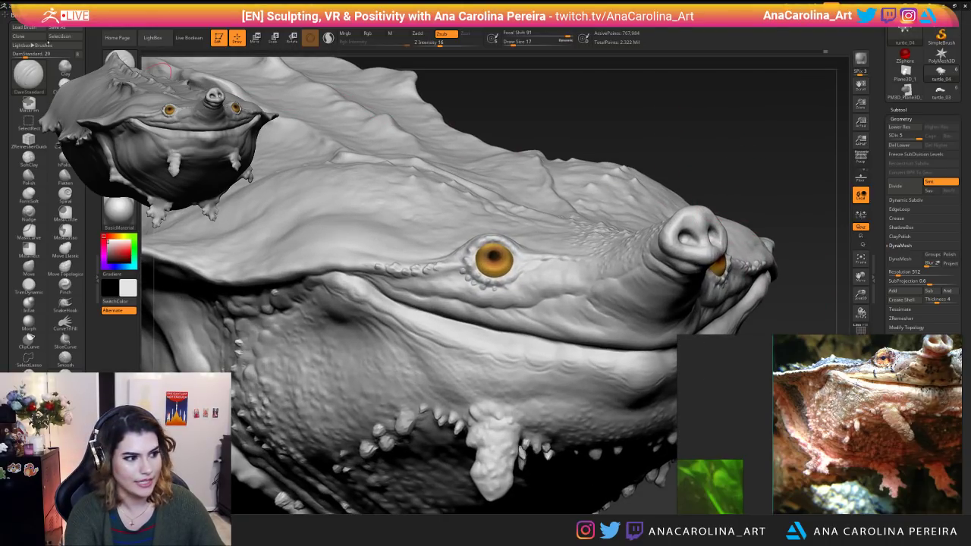
{"action": "key", "text": "f"}
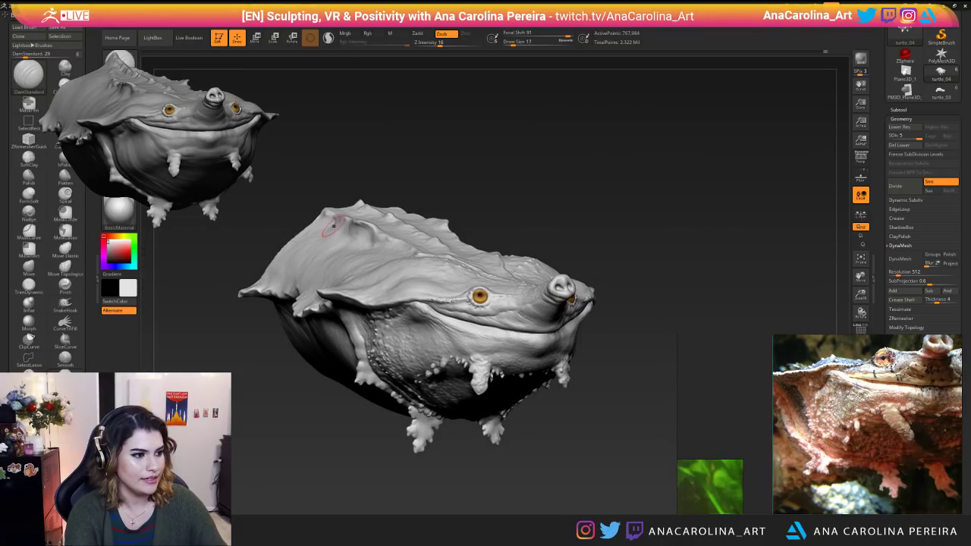
{"action": "left_click_drag", "start_coordinate": [369, 235], "coordinate": [280, 157]}
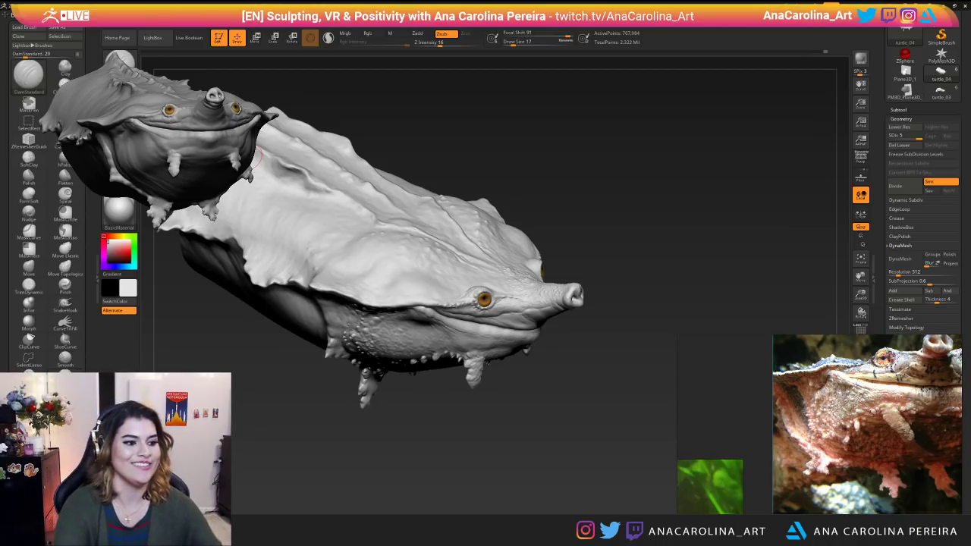
{"action": "left_click_drag", "start_coordinate": [644, 436], "coordinate": [554, 456]}
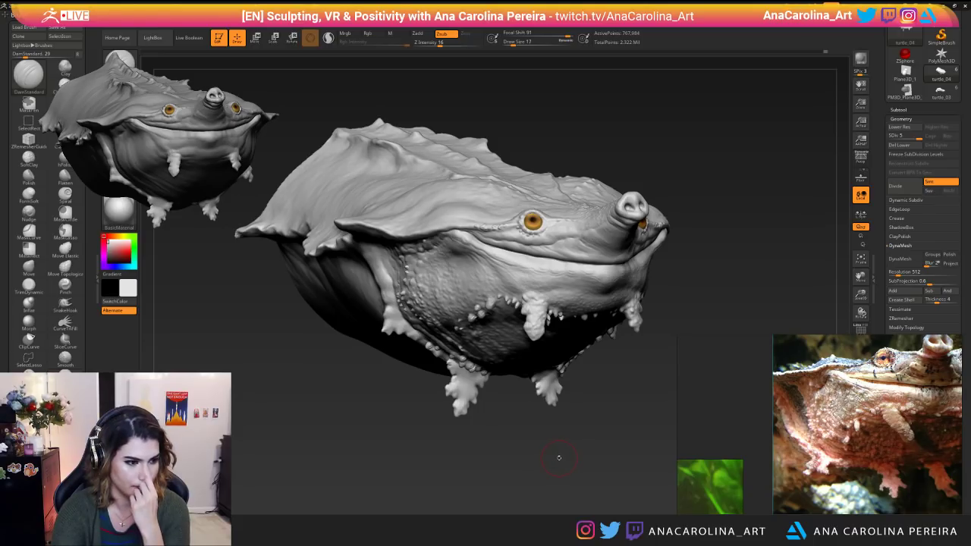
Set the DamStandard Draw Size to 14 and carve creases around the bumps on the cheek behind the chin barbel.
{"action": "key", "text": "space"}
{"action": "mouse_move", "coordinate": [593, 419]}
{"action": "left_mouse_down"}
{"action": "mouse_move", "coordinate": [648, 353]}
{"action": "mouse_move", "coordinate": [620, 351]}
{"action": "left_mouse_up"}
{"action": "key", "text": "space"}
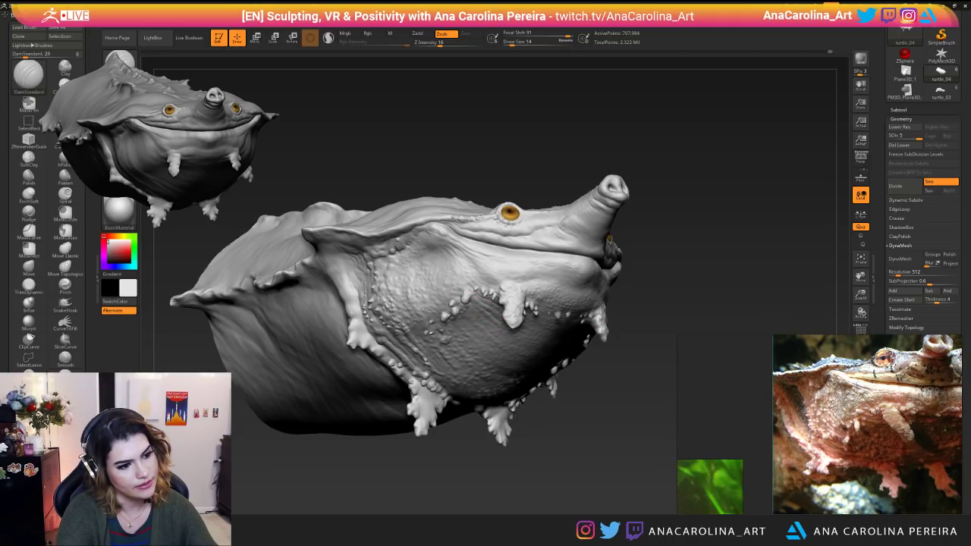
{"action": "left_click_drag", "start_coordinate": [560, 442], "coordinate": [564, 472]}
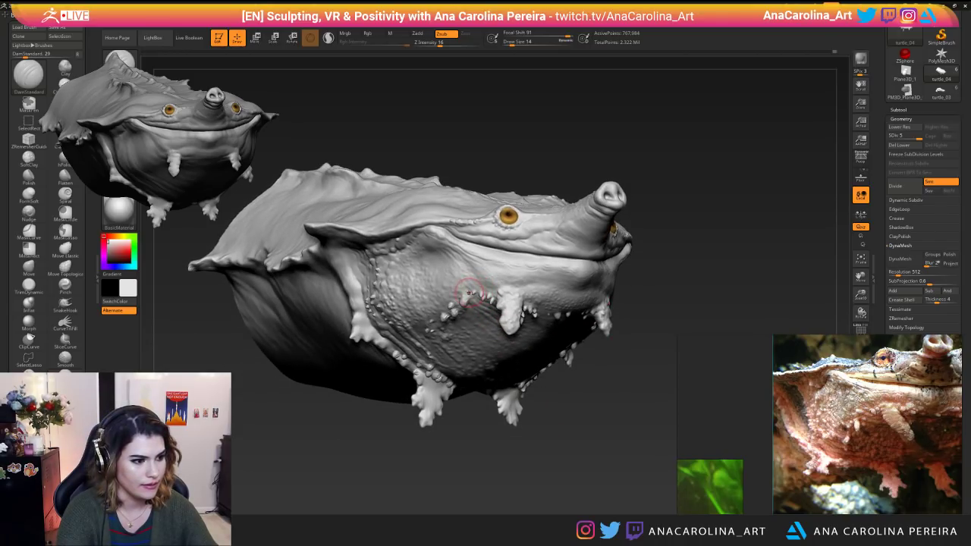
{"action": "left_click_drag", "start_coordinate": [563, 433], "coordinate": [562, 426]}
{"action": "mouse_move", "coordinate": [561, 427]}
{"action": "left_mouse_down"}
{"action": "mouse_move", "coordinate": [548, 429]}
{"action": "mouse_move", "coordinate": [560, 432]}
{"action": "mouse_move", "coordinate": [560, 461]}
{"action": "left_mouse_up"}
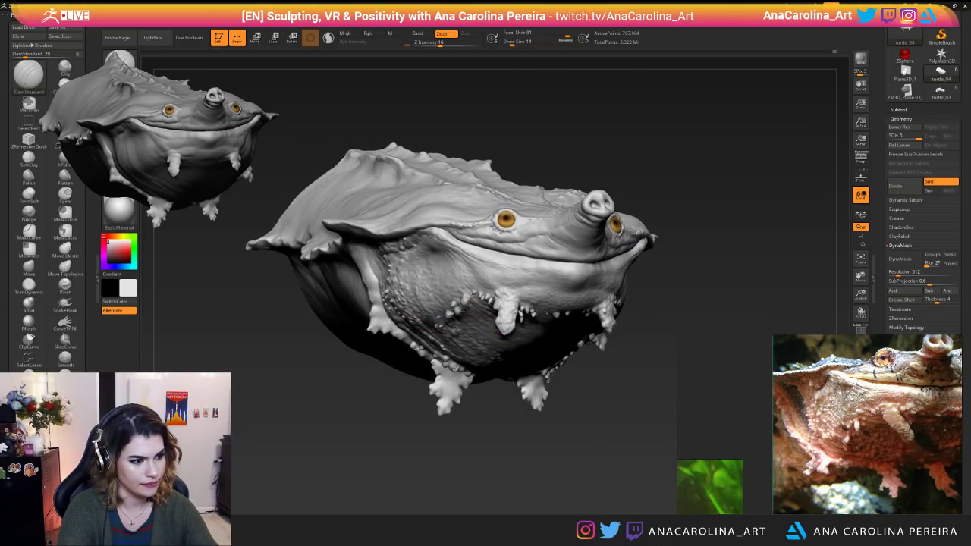
Carve fine DamStandard creases into the throat folds between the cheek and the fringed neck flap.
{"action": "right_click_drag", "start_coordinate": [503, 349], "coordinate": [436, 346]}
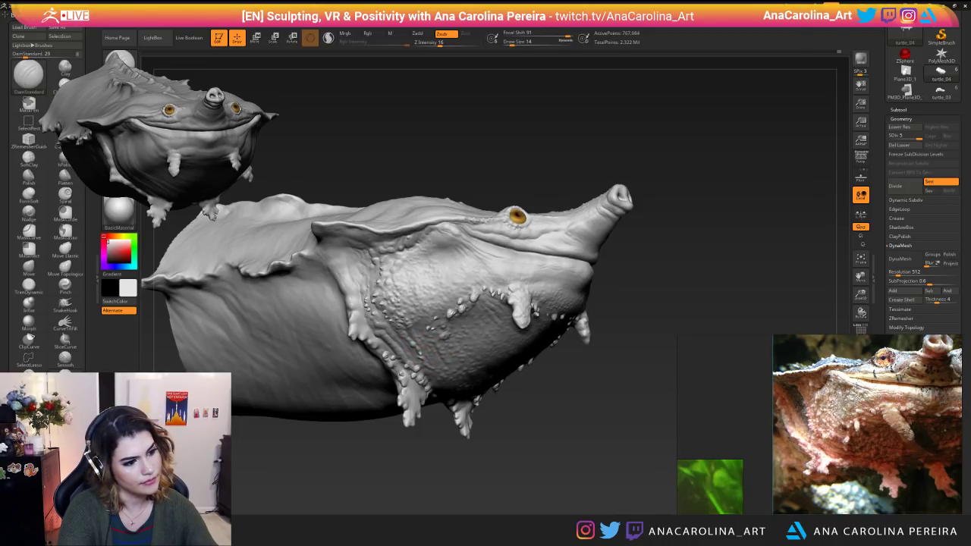
{"action": "mouse_move", "coordinate": [452, 397]}
{"action": "right_mouse_down"}
{"action": "mouse_move", "coordinate": [443, 476]}
{"action": "mouse_move", "coordinate": [527, 473]}
{"action": "mouse_move", "coordinate": [495, 482]}
{"action": "mouse_move", "coordinate": [478, 438]}
{"action": "mouse_move", "coordinate": [485, 485]}
{"action": "mouse_move", "coordinate": [550, 469]}
{"action": "mouse_move", "coordinate": [565, 447]}
{"action": "right_mouse_up"}
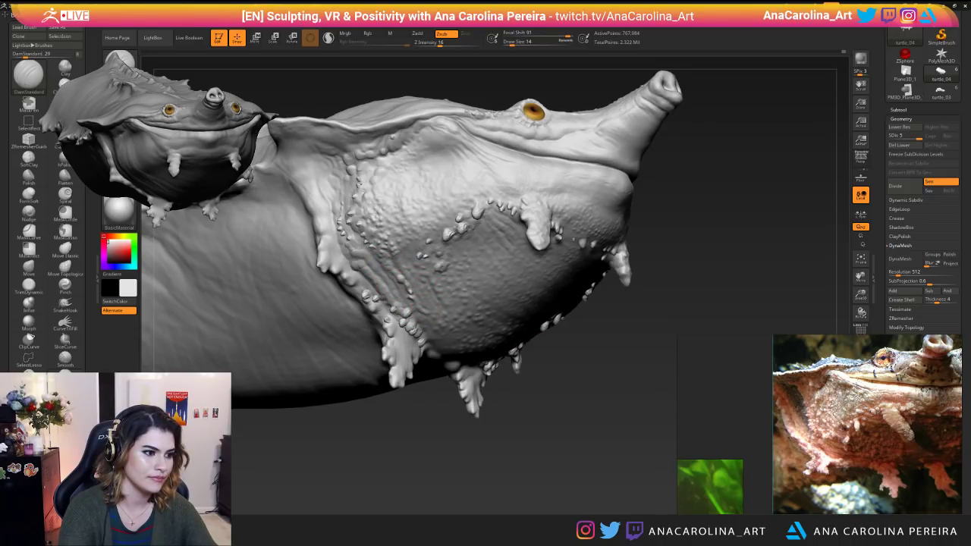
{"action": "mouse_move", "coordinate": [466, 387]}
{"action": "right_mouse_down", "text": "ctrl"}
{"action": "mouse_move", "coordinate": [488, 387]}
{"action": "mouse_move", "coordinate": [477, 322]}
{"action": "right_mouse_up", "text": "ctrl"}
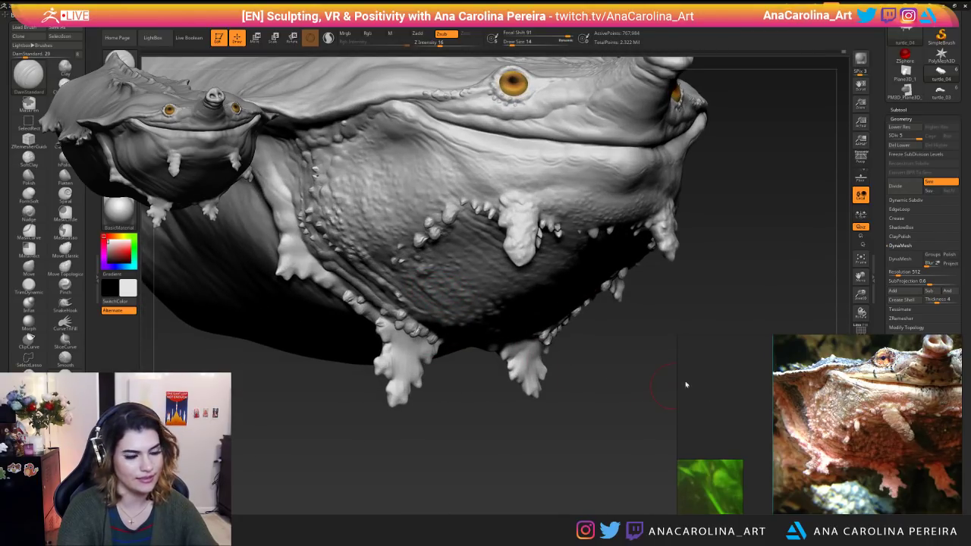
Set the draw size to 18 and carve fine creases into the turtle's side throat skin with the DamStandard brush.
{"action": "key", "text": "space"}
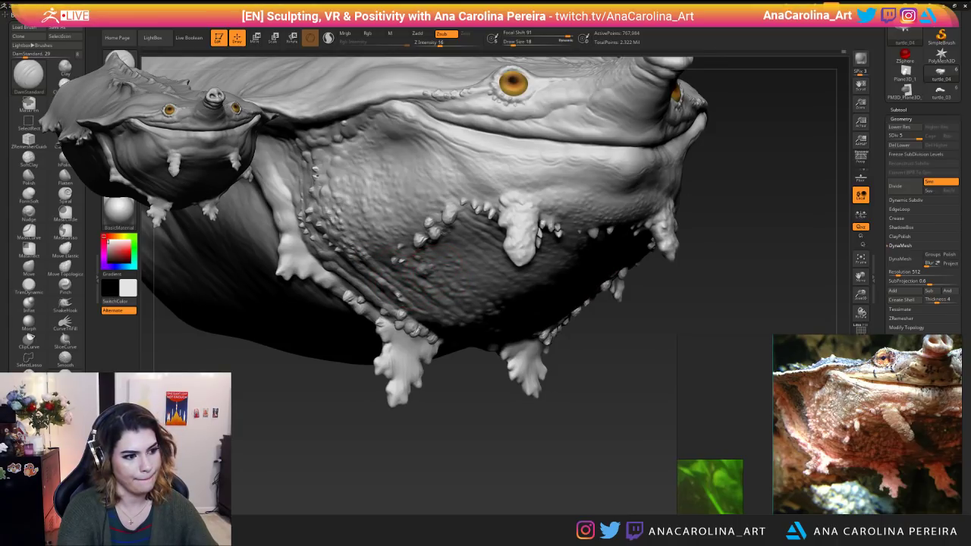
{"action": "left_click_drag", "start_coordinate": [472, 360], "coordinate": [440, 299], "text": "alt"}
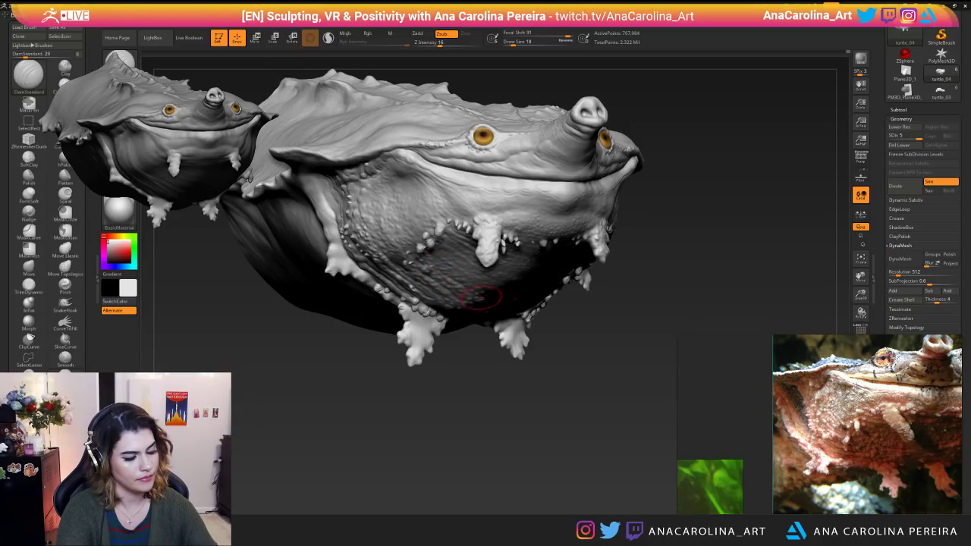
{"action": "left_click_drag", "start_coordinate": [495, 395], "coordinate": [469, 297]}
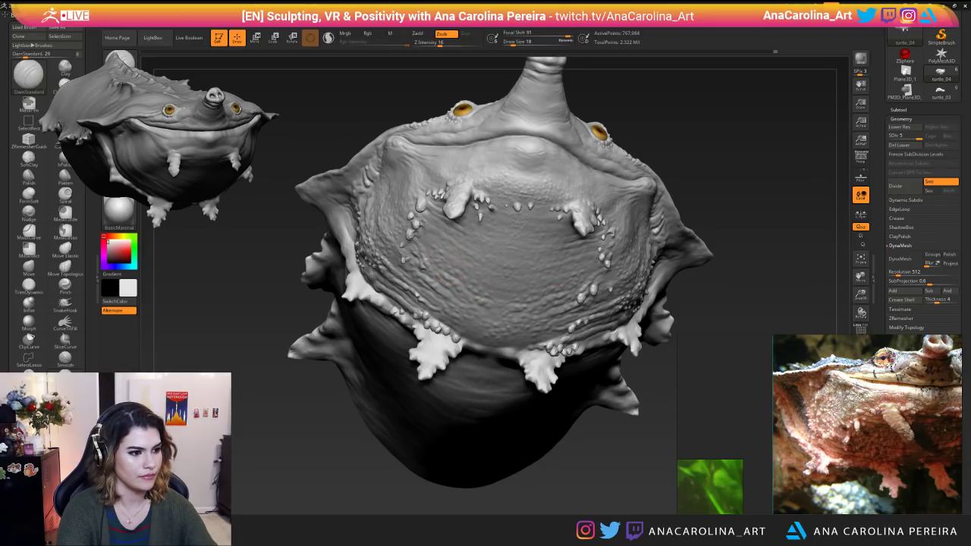
{"action": "left_click_drag", "start_coordinate": [455, 425], "coordinate": [522, 403]}
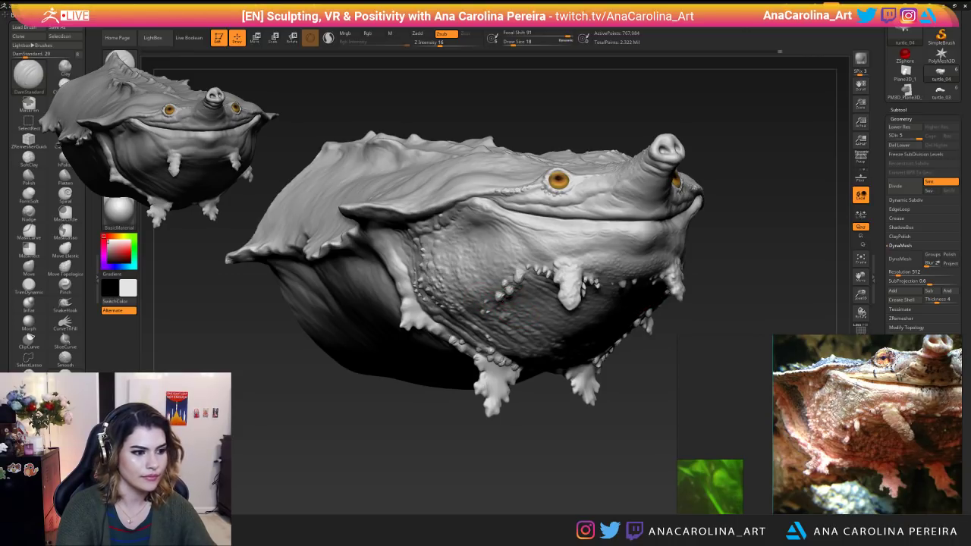
{"action": "mouse_move", "coordinate": [542, 455]}
{"action": "left_mouse_down", "text": "alt"}
{"action": "mouse_move", "coordinate": [541, 412]}
{"action": "mouse_move", "coordinate": [540, 471]}
{"action": "left_mouse_up", "text": "alt"}
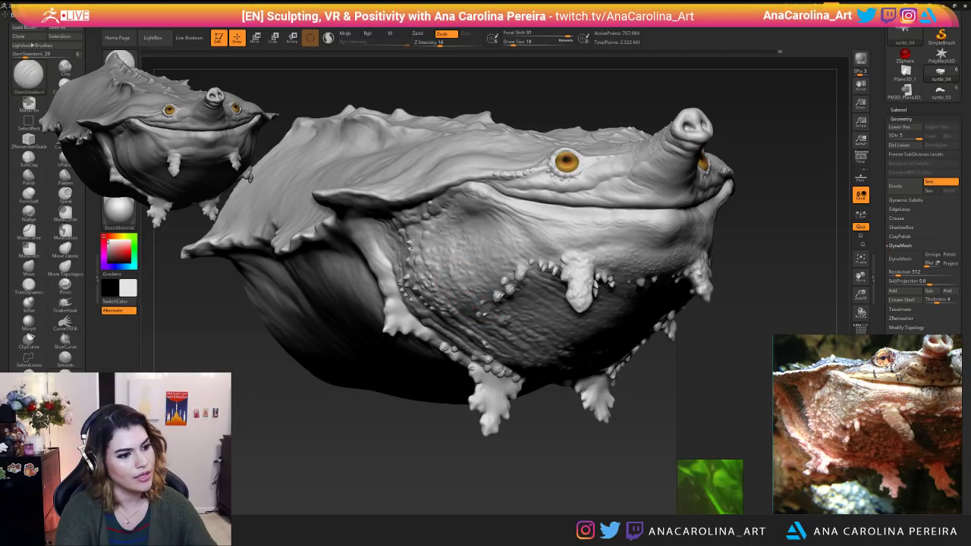
{"action": "left_click_drag", "start_coordinate": [519, 451], "coordinate": [490, 413], "text": "alt"}
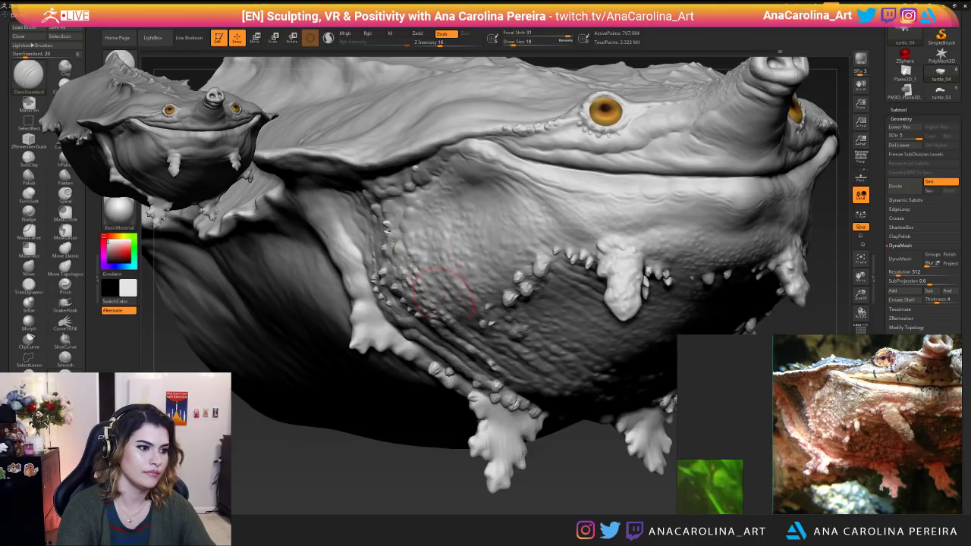
{"action": "left_click_drag", "start_coordinate": [463, 470], "coordinate": [458, 448], "text": "alt"}
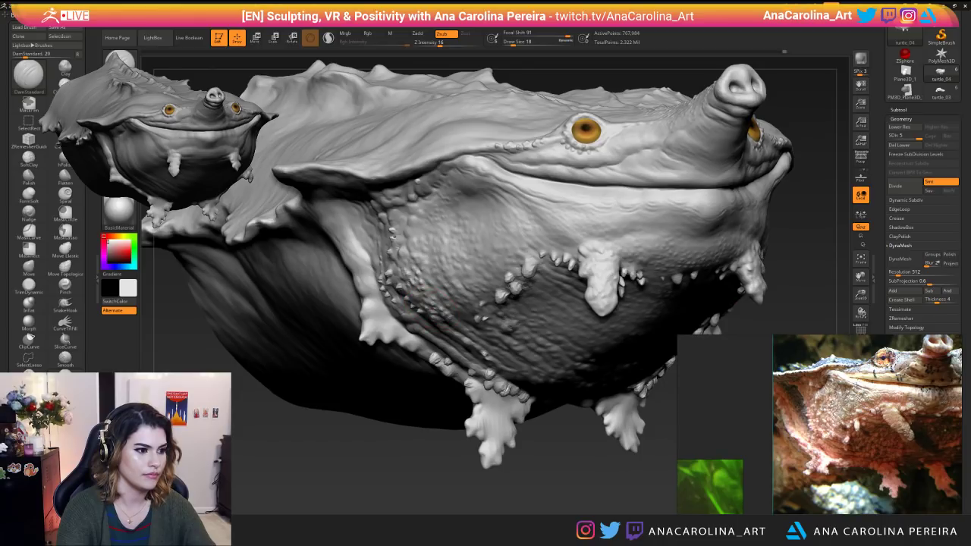
Refine the bumpy skin and folds between the throat edge and the front barbel with fine DamStandard strokes.
{"action": "mouse_move", "coordinate": [486, 489]}
{"action": "left_mouse_down", "text": "alt"}
{"action": "mouse_move", "coordinate": [482, 429]}
{"action": "mouse_move", "coordinate": [493, 477]}
{"action": "mouse_move", "coordinate": [449, 292]}
{"action": "left_mouse_up", "text": "alt"}
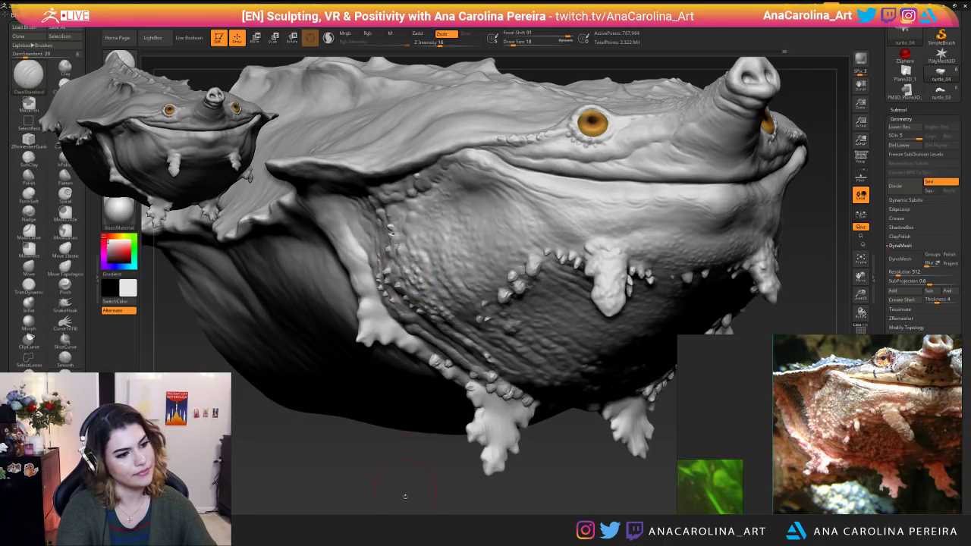
{"action": "left_click_drag", "start_coordinate": [405, 481], "coordinate": [399, 460], "text": "alt"}
{"action": "left_click_drag", "start_coordinate": [546, 464], "coordinate": [454, 264]}
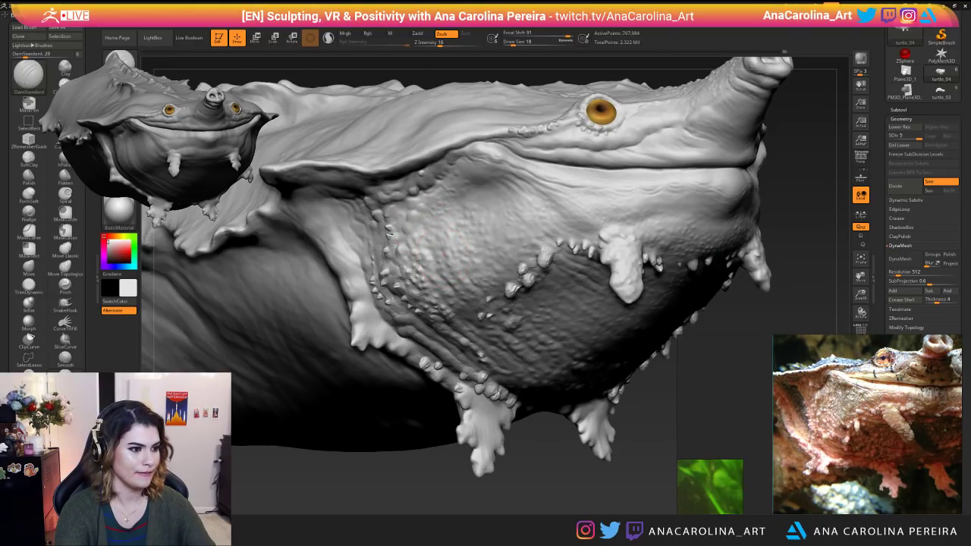
{"action": "left_click_drag", "start_coordinate": [544, 483], "coordinate": [556, 425]}
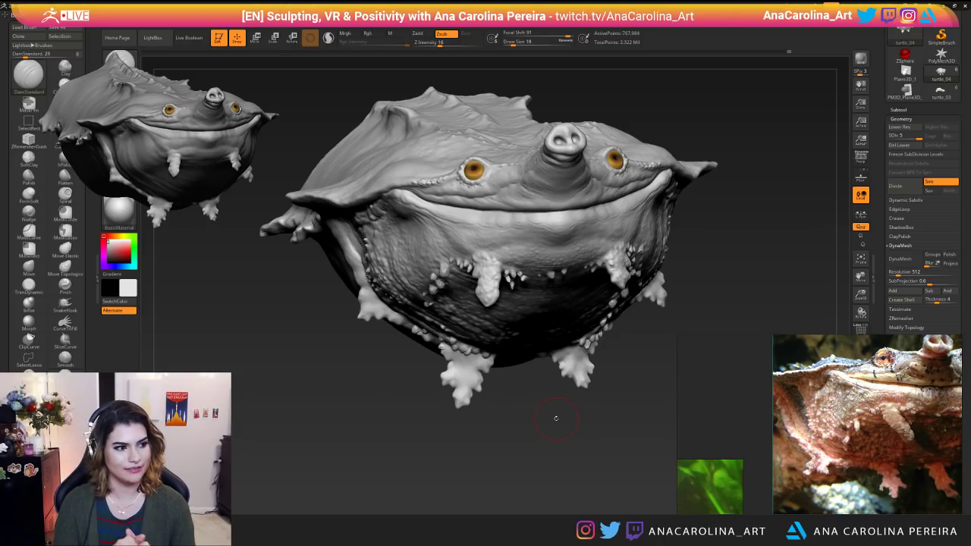
{"action": "left_click_drag", "start_coordinate": [556, 418], "coordinate": [493, 296]}
{"action": "left_click_drag", "start_coordinate": [743, 228], "coordinate": [796, 216]}
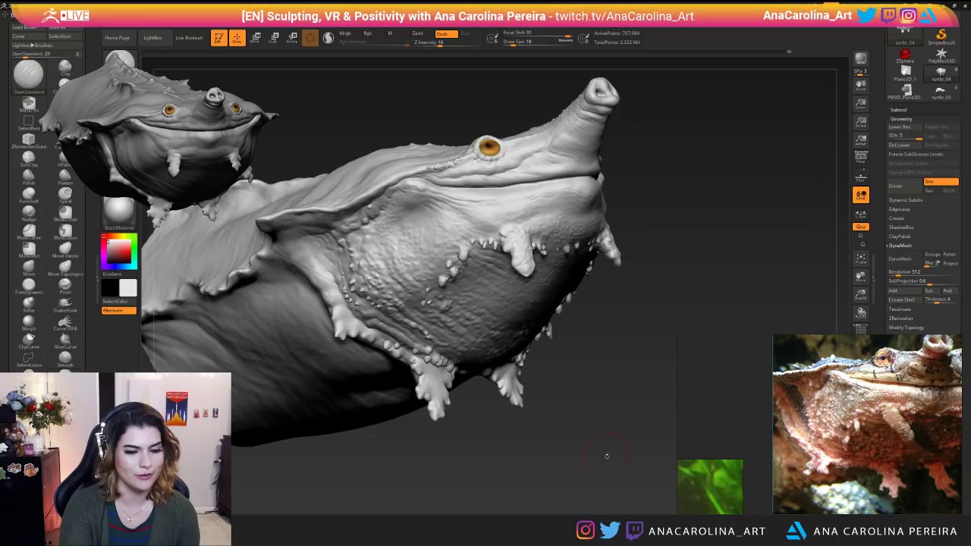
{"action": "left_click_drag", "start_coordinate": [569, 504], "coordinate": [627, 477]}
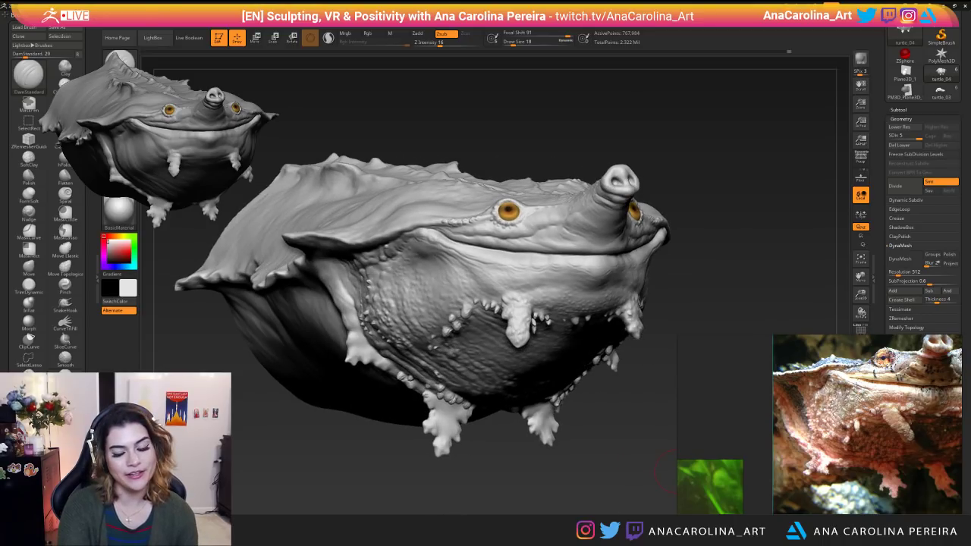
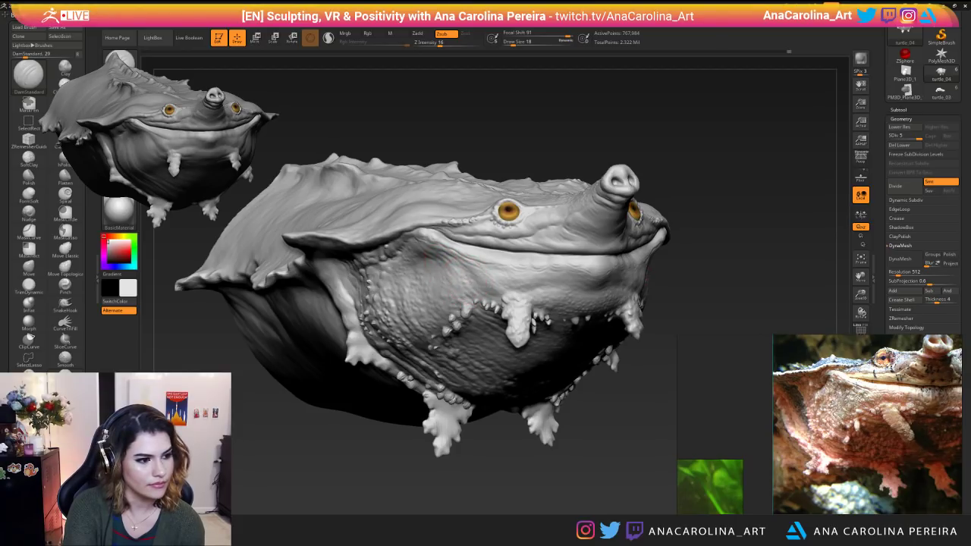
Carve fine skin texture into the chin and lower jaw below the mouth with the DamStandard brush.
{"action": "left_click_drag", "start_coordinate": [471, 274], "coordinate": [499, 297]}
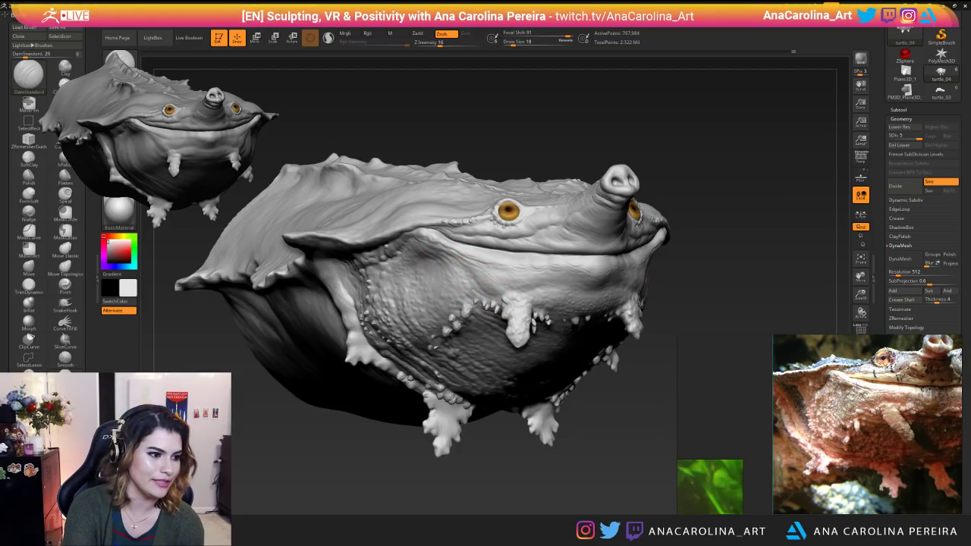
{"action": "mouse_move", "coordinate": [606, 455]}
{"action": "left_mouse_down"}
{"action": "mouse_move", "coordinate": [572, 453]}
{"action": "mouse_move", "coordinate": [569, 473]}
{"action": "mouse_move", "coordinate": [570, 410]}
{"action": "mouse_move", "coordinate": [603, 397]}
{"action": "mouse_move", "coordinate": [629, 470]}
{"action": "left_mouse_up"}
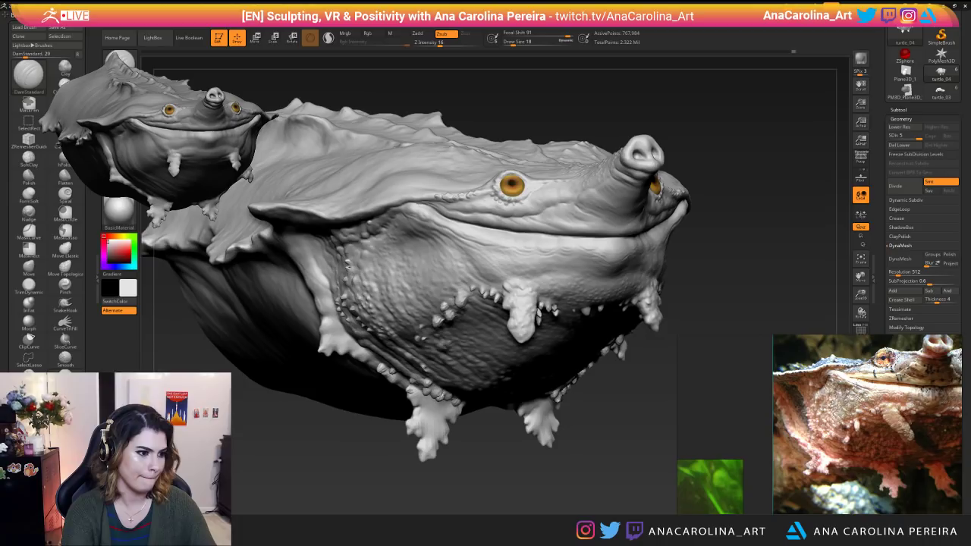
{"action": "left_click_drag", "start_coordinate": [478, 458], "coordinate": [443, 399], "text": "alt"}
{"action": "mouse_move", "coordinate": [443, 400]}
{"action": "left_mouse_down", "text": "alt"}
{"action": "mouse_move", "coordinate": [443, 429]}
{"action": "mouse_move", "coordinate": [481, 402]}
{"action": "mouse_move", "coordinate": [523, 394]}
{"action": "mouse_move", "coordinate": [523, 356]}
{"action": "mouse_move", "coordinate": [523, 440]}
{"action": "left_mouse_up", "text": "alt"}
{"action": "left_click_drag", "start_coordinate": [654, 365], "coordinate": [629, 357]}
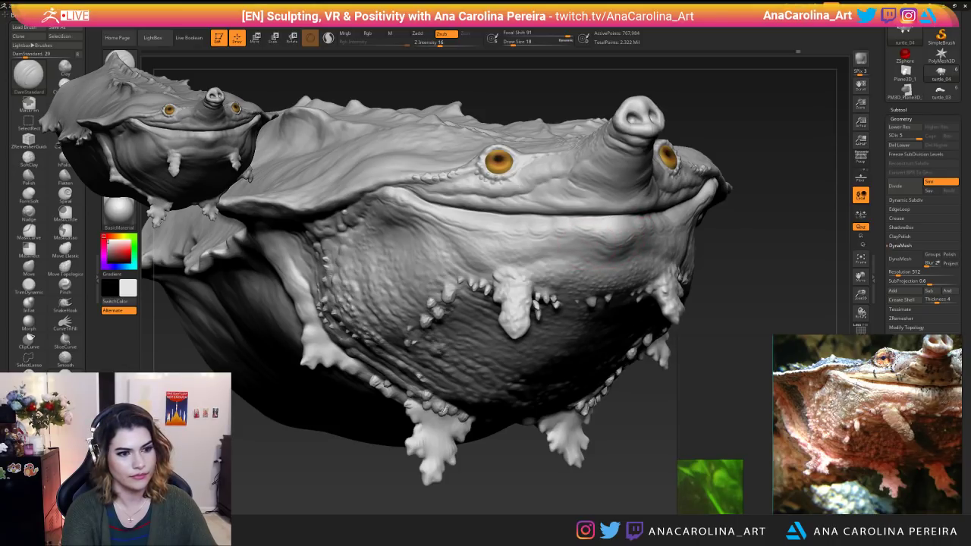
{"action": "mouse_move", "coordinate": [622, 257]}
{"action": "left_mouse_down"}
{"action": "mouse_move", "coordinate": [606, 250]}
{"action": "mouse_move", "coordinate": [618, 254]}
{"action": "left_mouse_up"}
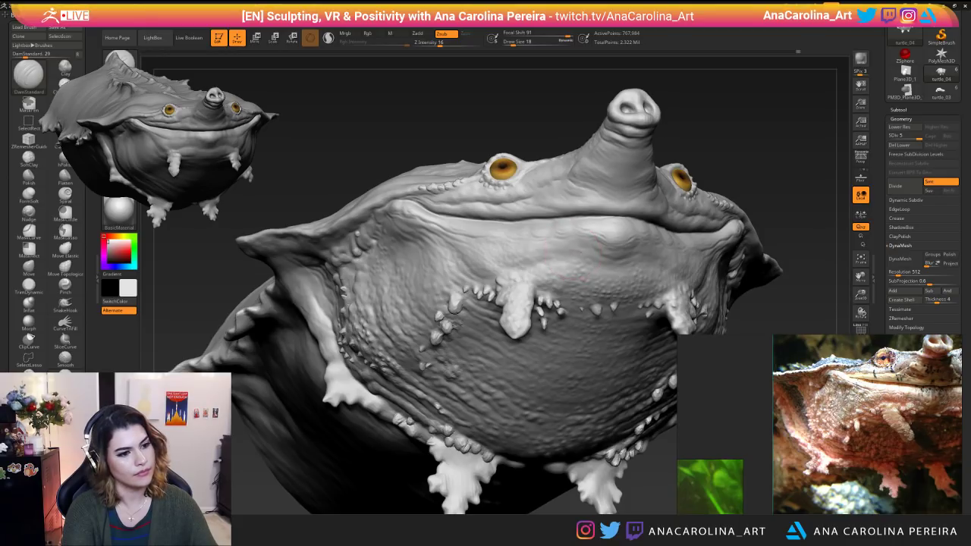
{"action": "left_click_drag", "start_coordinate": [823, 247], "coordinate": [493, 213]}
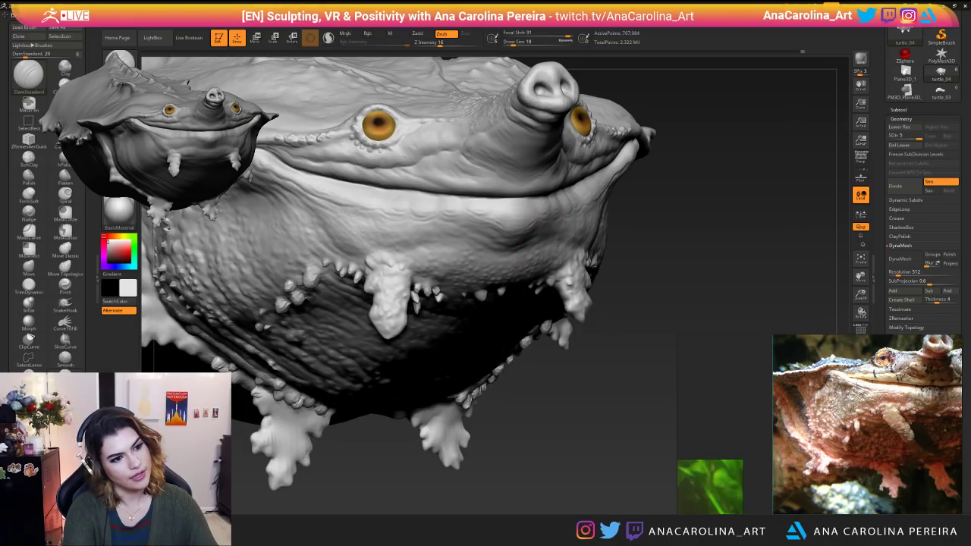
Touch up the skin around the chin barbels and lower cheek with small DamStandard strokes.
{"action": "key", "text": "f"}
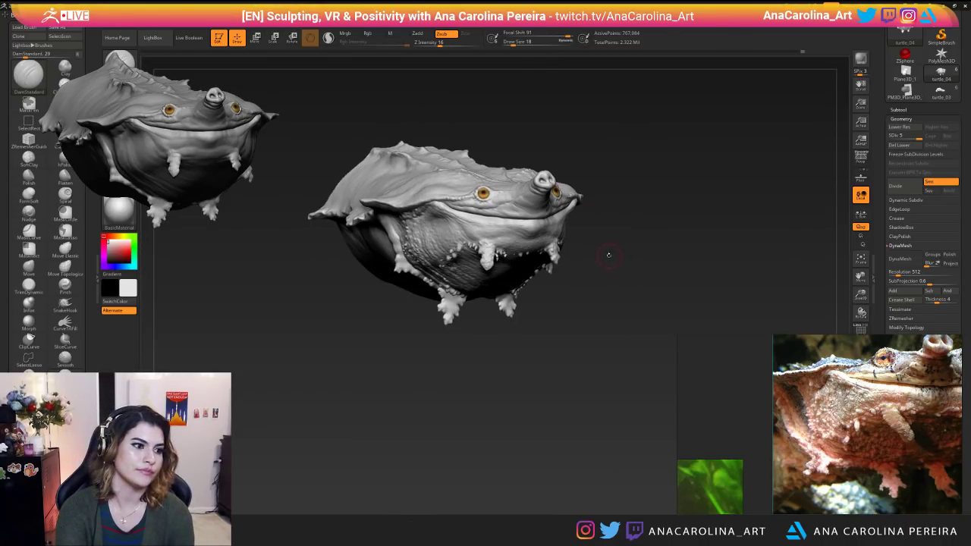
{"action": "key", "text": "ctrl+z"}
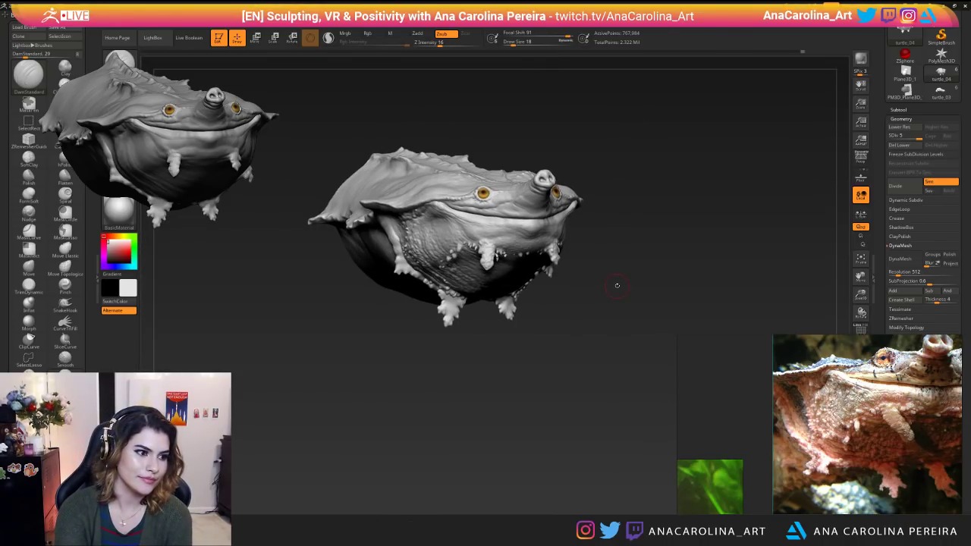
{"action": "scroll", "coordinate": [617, 287], "scroll_direction": "up", "scroll_amount": 5}
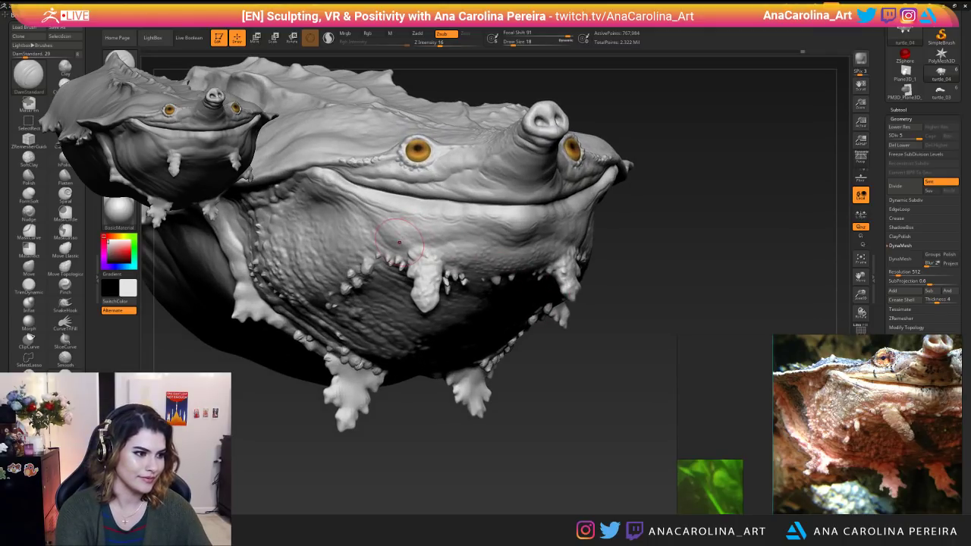
{"action": "left_click_drag", "start_coordinate": [637, 311], "coordinate": [584, 242]}
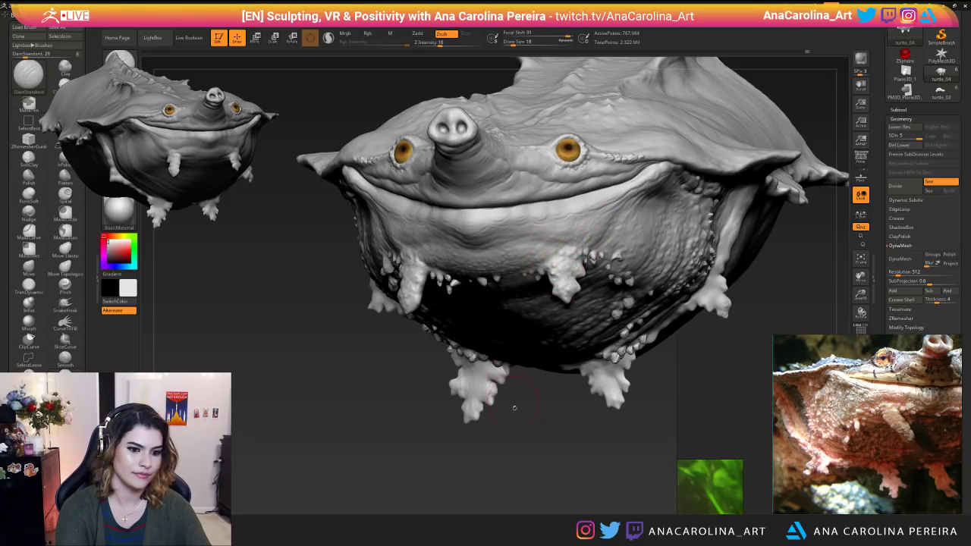
{"action": "left_click_drag", "start_coordinate": [513, 402], "coordinate": [553, 398]}
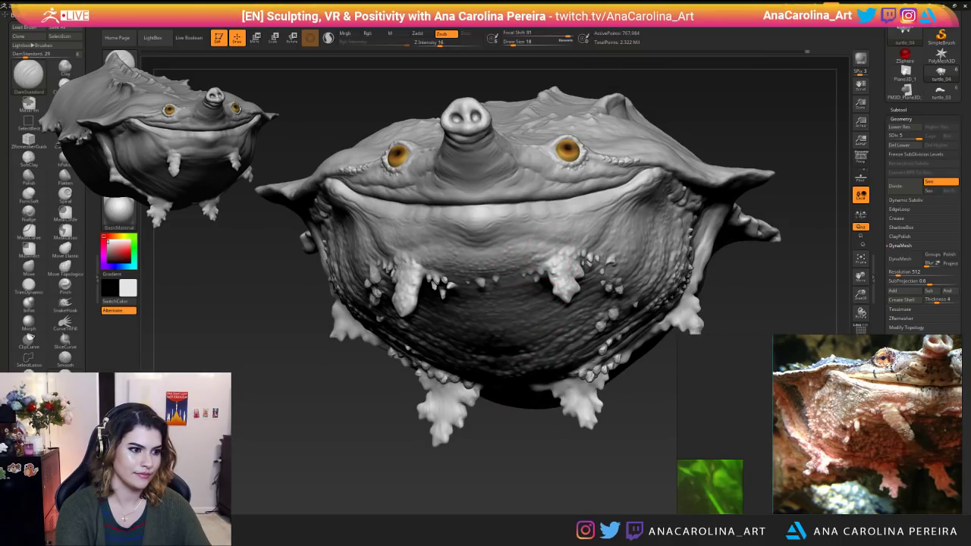
Save the turtle sculpt.
{"action": "left_click_drag", "start_coordinate": [523, 459], "coordinate": [464, 352]}
{"action": "left_click_drag", "start_coordinate": [465, 352], "coordinate": [469, 425], "text": "alt"}
{"action": "left_click_drag", "start_coordinate": [497, 386], "coordinate": [559, 395]}
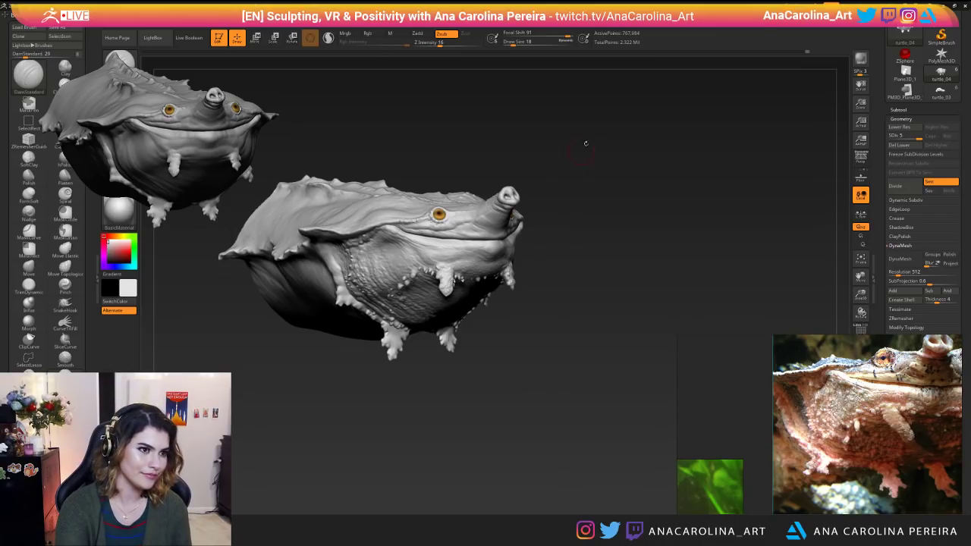
{"action": "key", "text": "ctrl+s"}
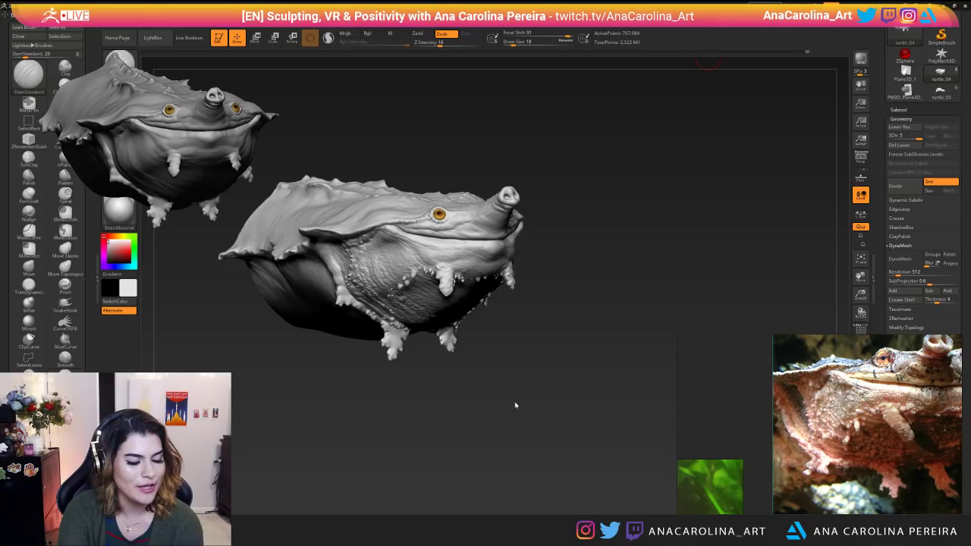
Examine the turtle's throat, barbels and shell from both sides, the front and below.
{"action": "left_click_drag", "start_coordinate": [513, 403], "coordinate": [413, 402]}
{"action": "left_click_drag", "start_coordinate": [585, 405], "coordinate": [347, 184]}
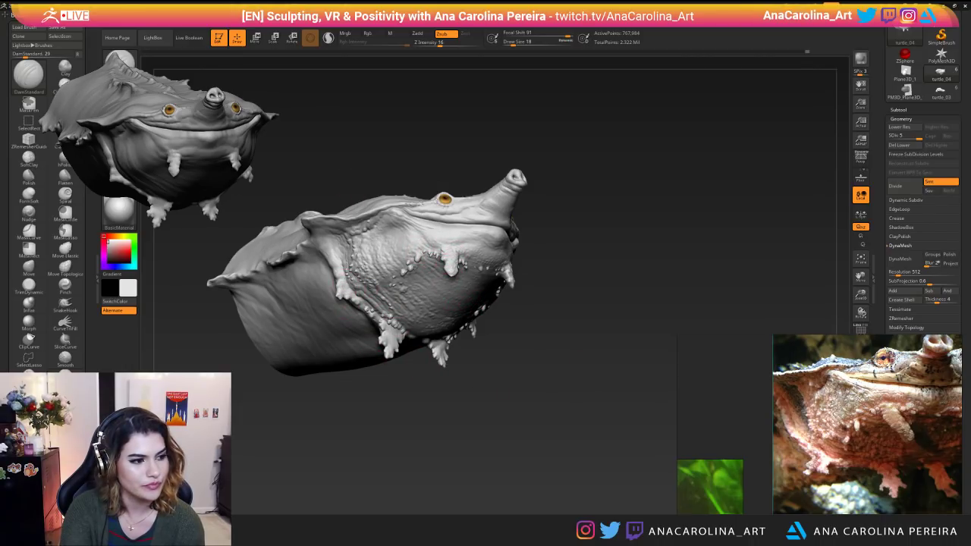
{"action": "left_click_drag", "start_coordinate": [425, 372], "coordinate": [343, 387]}
{"action": "left_click_drag", "start_coordinate": [447, 423], "coordinate": [407, 410]}
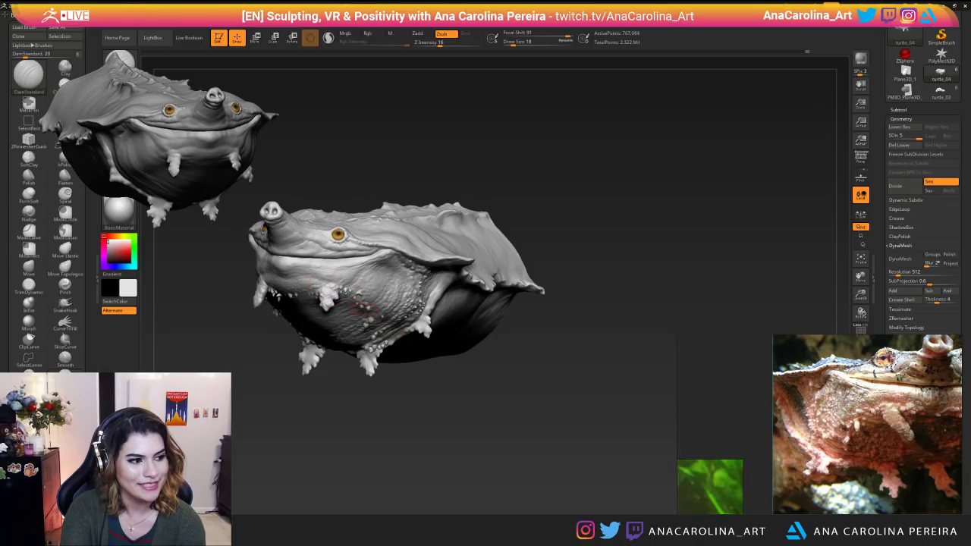
{"action": "left_click_drag", "start_coordinate": [531, 440], "coordinate": [427, 458]}
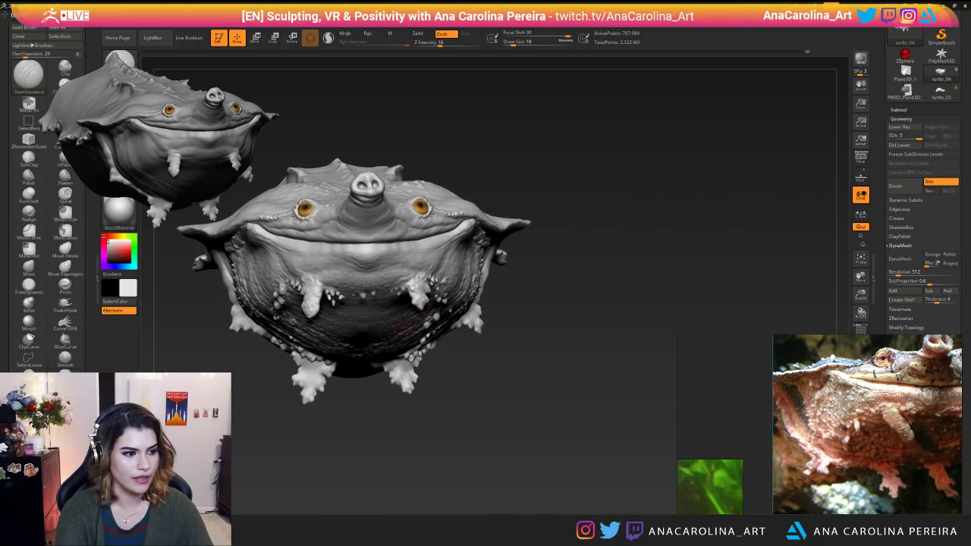
{"action": "left_click_drag", "start_coordinate": [503, 482], "coordinate": [618, 189]}
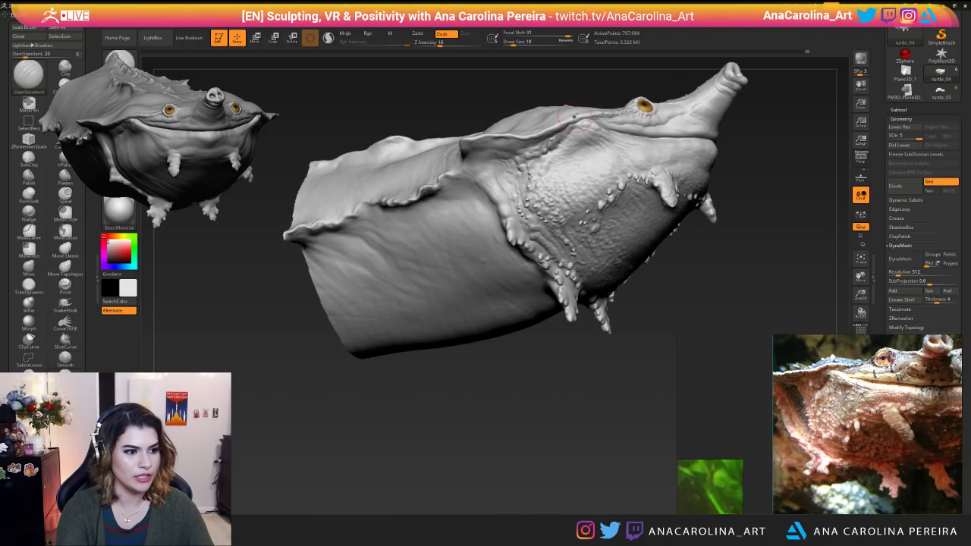
{"action": "left_click_drag", "start_coordinate": [740, 281], "coordinate": [480, 172]}
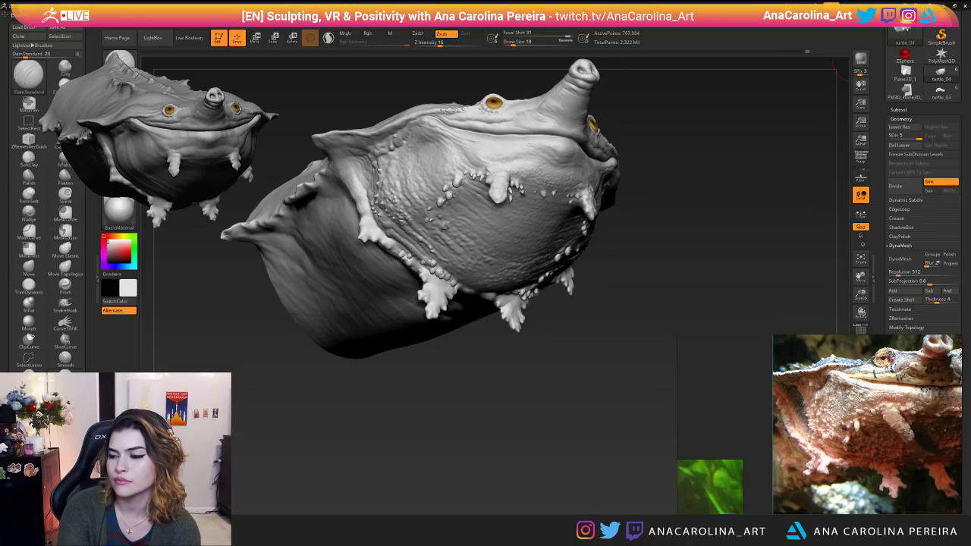
Switch to the browser and look through the ArtStation images of "GOW - Freya Creature" as skin detail reference.
{"action": "key", "text": "alt+Tab"}
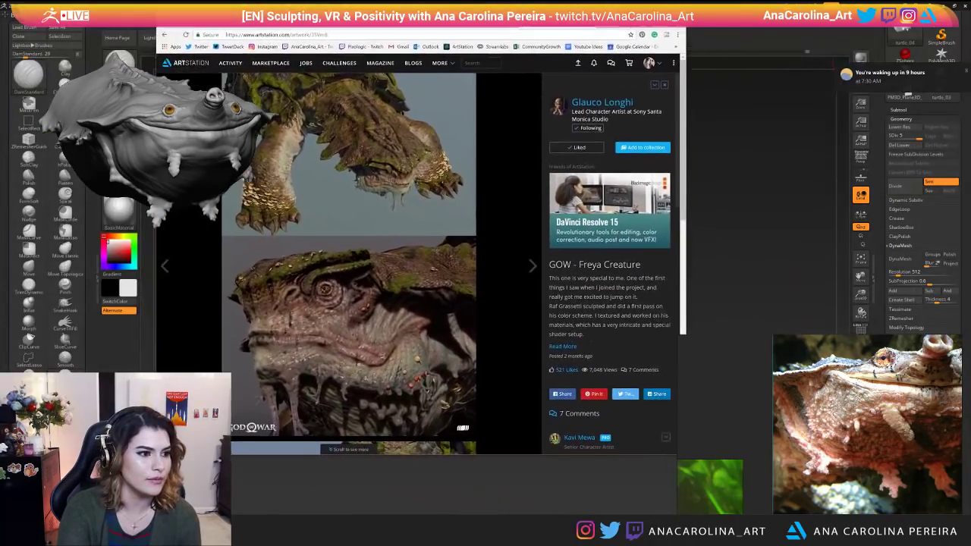
{"action": "scroll", "coordinate": [644, 205], "scroll_direction": "down", "scroll_amount": 2}
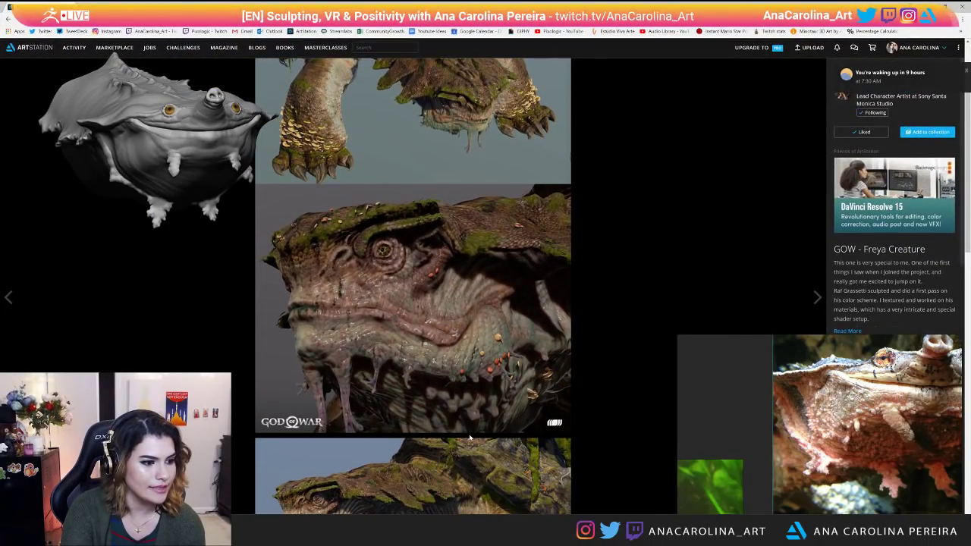
{"action": "scroll", "coordinate": [454, 395], "scroll_direction": "down", "scroll_amount": 2}
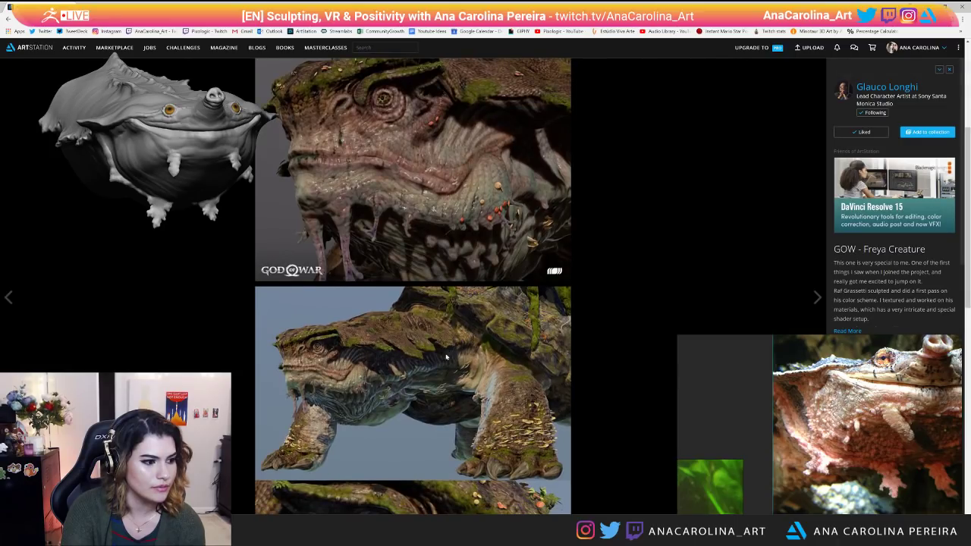
{"action": "scroll", "coordinate": [394, 410], "scroll_direction": "down", "scroll_amount": 3}
{"action": "scroll", "coordinate": [394, 410], "scroll_direction": "down", "scroll_amount": 2}
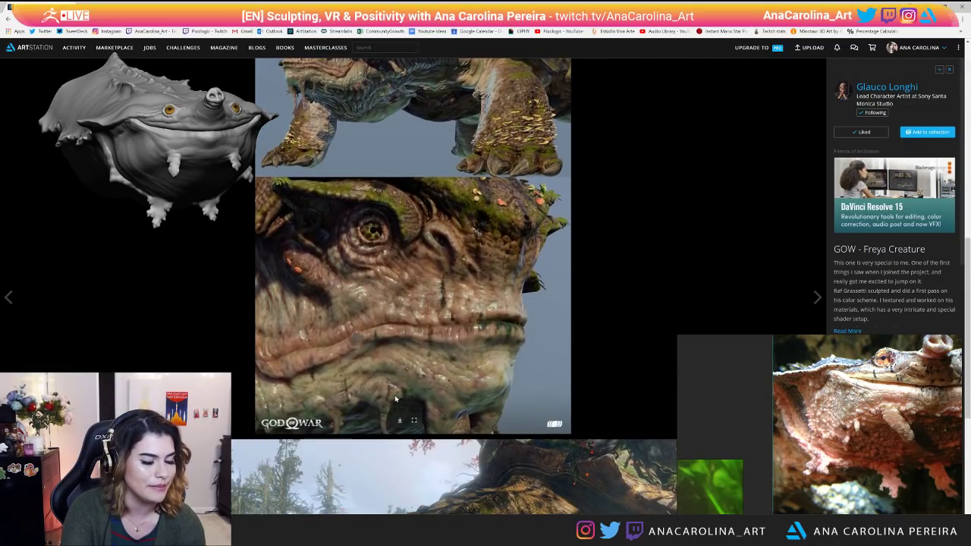
{"action": "scroll", "coordinate": [395, 399], "scroll_direction": "down", "scroll_amount": 3}
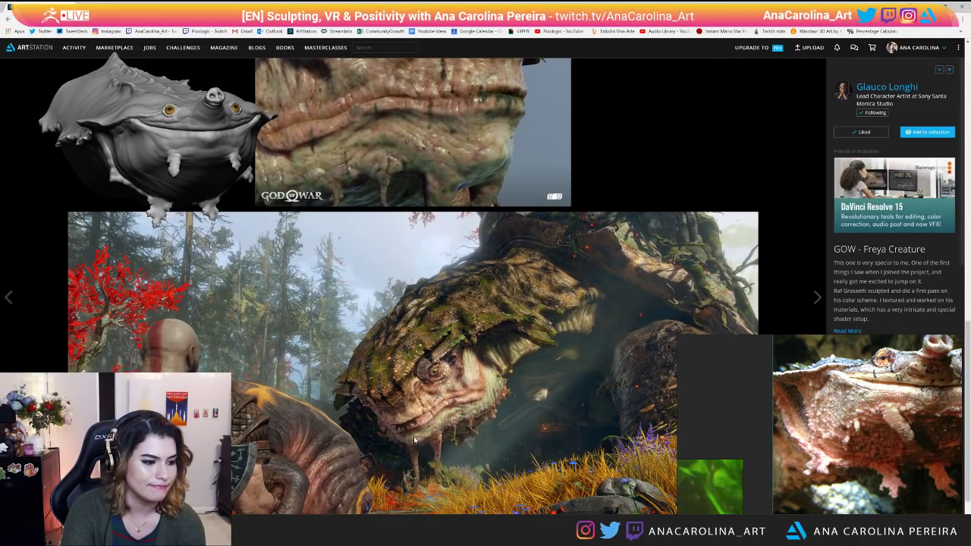
Compare the full-body and face close-up renders of the Freya Creature, and switch back to ZBrush.
{"action": "scroll", "coordinate": [415, 441], "scroll_direction": "down", "scroll_amount": 1}
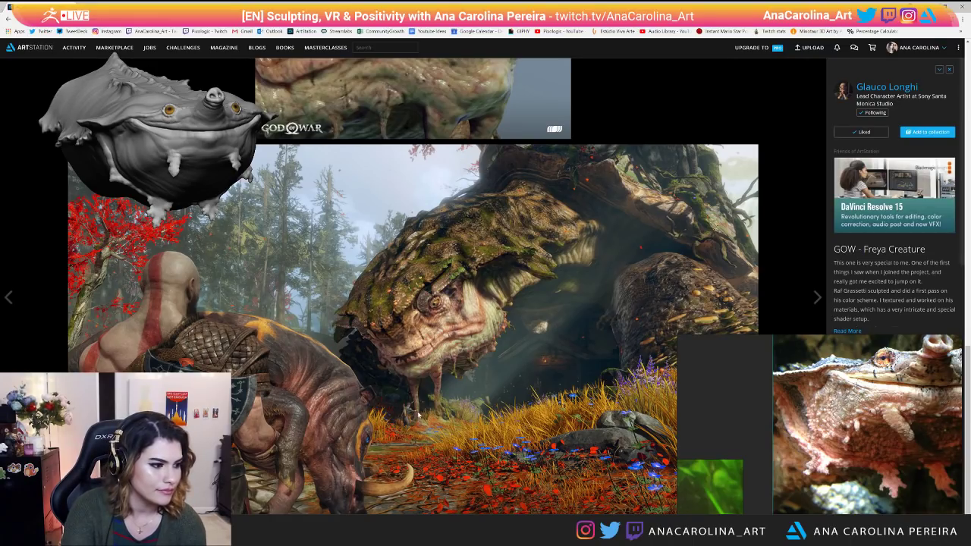
{"action": "scroll", "coordinate": [418, 419], "scroll_direction": "down", "scroll_amount": 5}
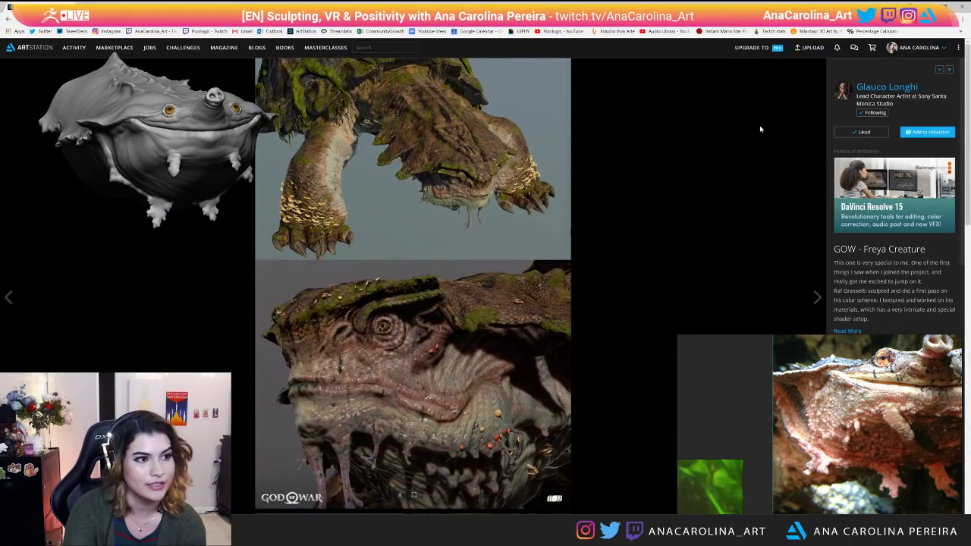
{"action": "scroll", "coordinate": [758, 119], "scroll_direction": "down", "scroll_amount": 2}
{"action": "scroll", "coordinate": [769, 157], "scroll_direction": "up", "scroll_amount": 2}
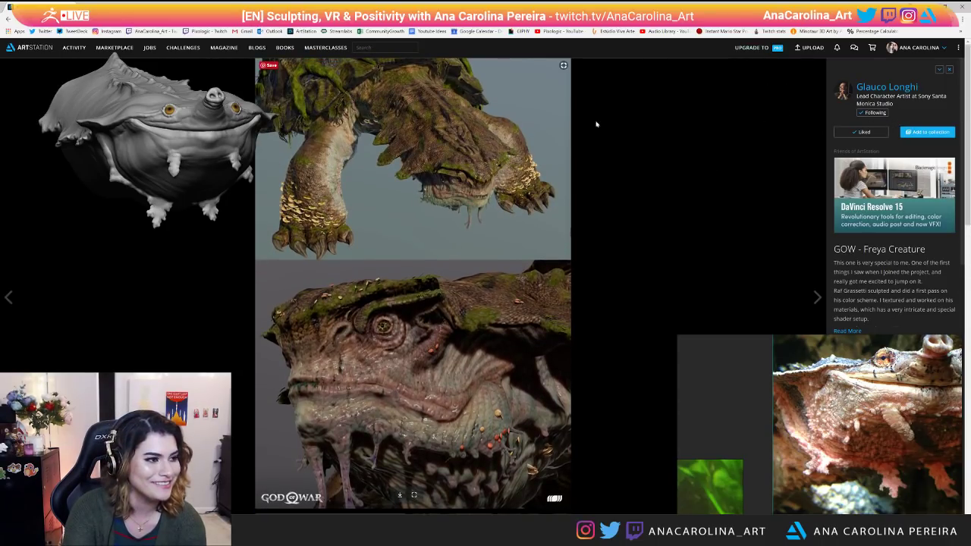
{"action": "key", "text": "alt+Tab"}
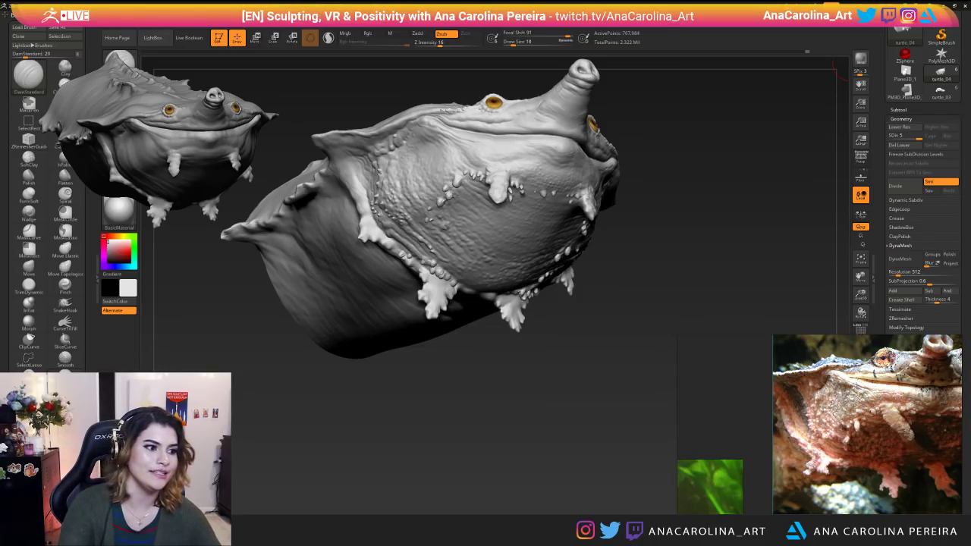
Examine the turtle's throat bumps, barbels and head from the side, below and the front.
{"action": "left_click_drag", "start_coordinate": [593, 384], "coordinate": [565, 211]}
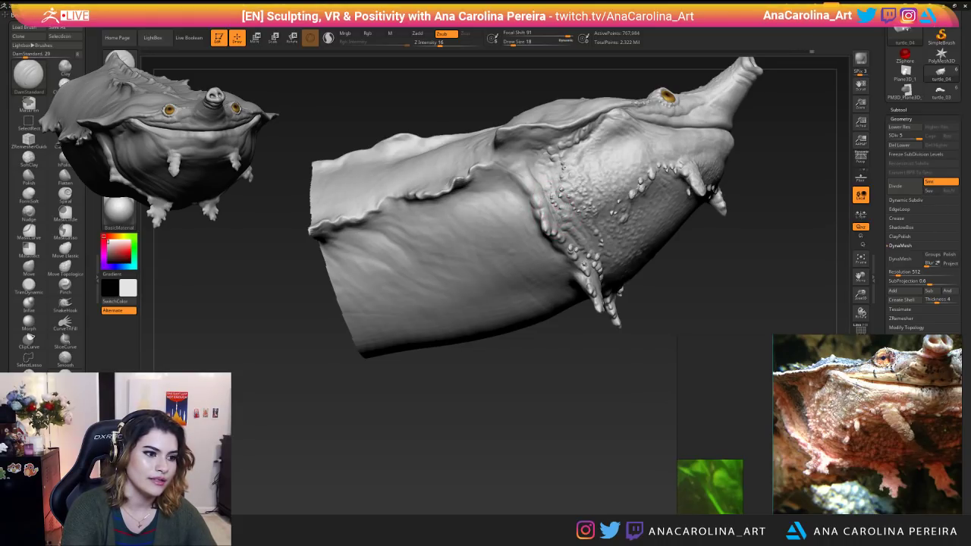
{"action": "mouse_move", "coordinate": [583, 234]}
{"action": "left_mouse_down"}
{"action": "mouse_move", "coordinate": [615, 281]}
{"action": "mouse_move", "coordinate": [615, 329]}
{"action": "mouse_move", "coordinate": [574, 331]}
{"action": "mouse_move", "coordinate": [599, 388]}
{"action": "mouse_move", "coordinate": [559, 386]}
{"action": "mouse_move", "coordinate": [540, 269]}
{"action": "mouse_move", "coordinate": [581, 451]}
{"action": "left_mouse_up"}
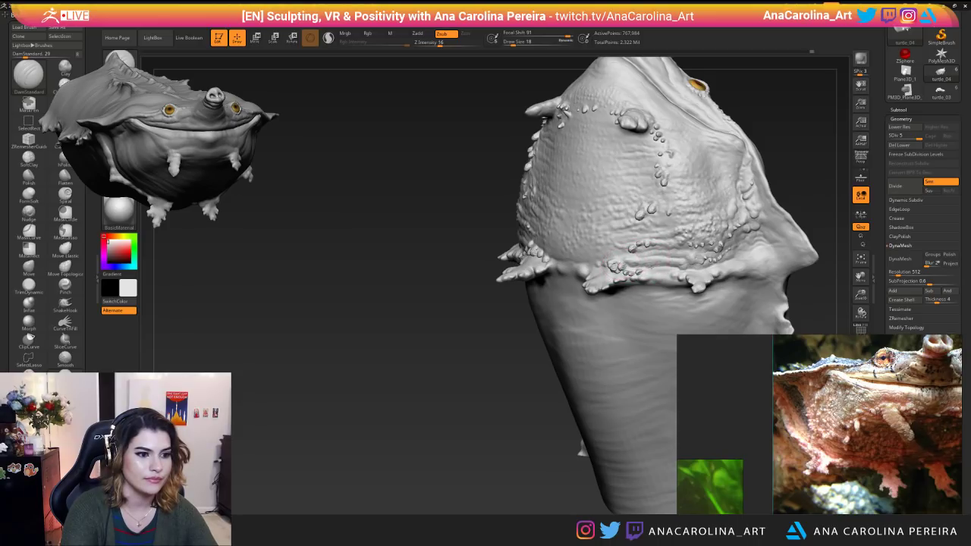
{"action": "mouse_move", "coordinate": [815, 144]}
{"action": "left_mouse_down"}
{"action": "mouse_move", "coordinate": [809, 228]}
{"action": "mouse_move", "coordinate": [777, 198]}
{"action": "mouse_move", "coordinate": [778, 226]}
{"action": "mouse_move", "coordinate": [726, 265]}
{"action": "mouse_move", "coordinate": [682, 281]}
{"action": "mouse_move", "coordinate": [683, 319]}
{"action": "mouse_move", "coordinate": [683, 251]}
{"action": "mouse_move", "coordinate": [682, 262]}
{"action": "left_mouse_up"}
{"action": "left_click_drag", "start_coordinate": [526, 400], "coordinate": [513, 422]}
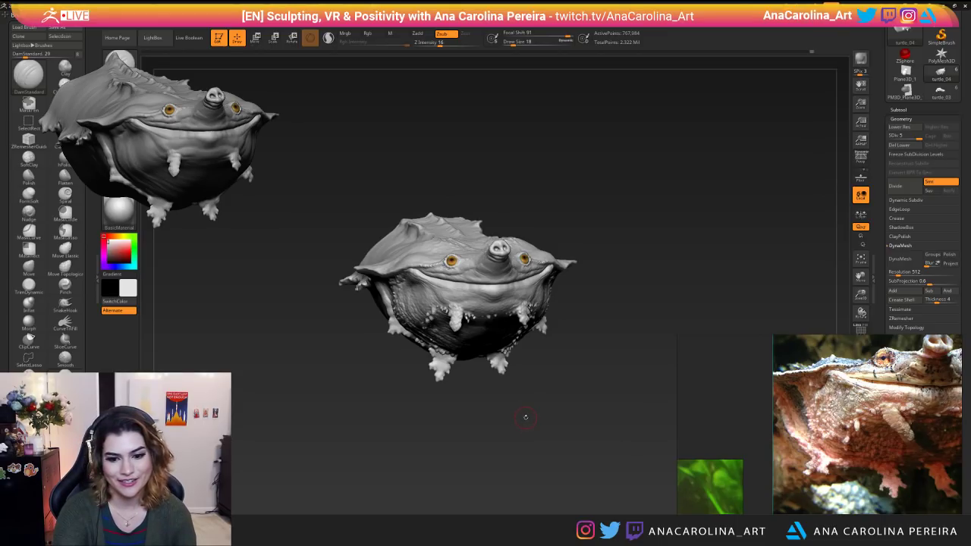
{"action": "mouse_move", "coordinate": [446, 496]}
{"action": "left_mouse_down"}
{"action": "mouse_move", "coordinate": [456, 502]}
{"action": "mouse_move", "coordinate": [442, 497]}
{"action": "left_mouse_up"}
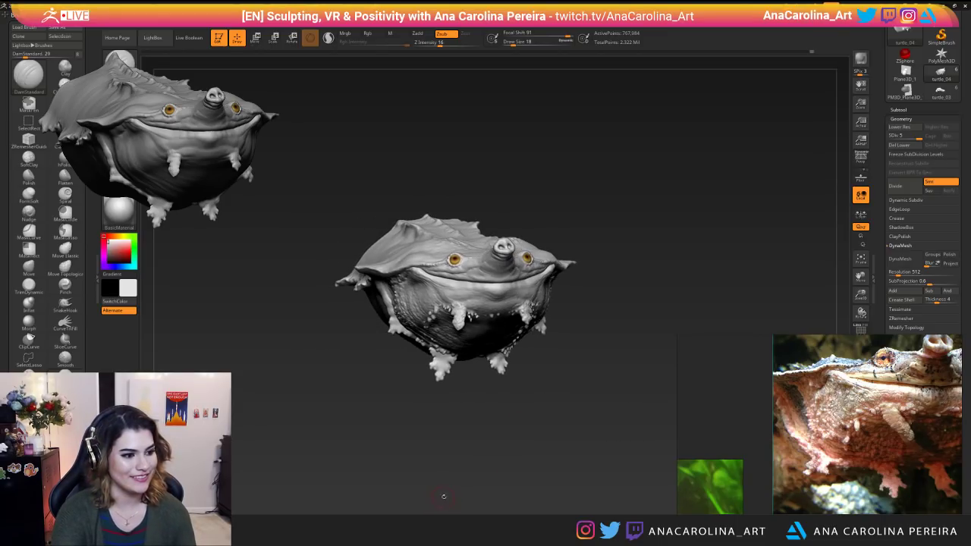
{"action": "mouse_move", "coordinate": [466, 454]}
{"action": "left_mouse_down"}
{"action": "mouse_move", "coordinate": [462, 466]}
{"action": "mouse_move", "coordinate": [477, 462]}
{"action": "mouse_move", "coordinate": [471, 470]}
{"action": "mouse_move", "coordinate": [529, 509]}
{"action": "left_mouse_up"}
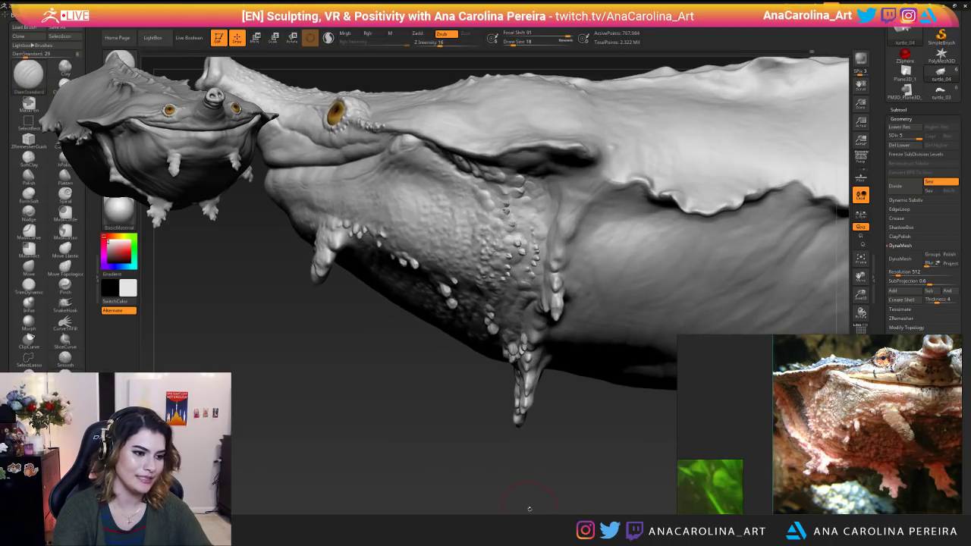
Set the DamStandard brush's draw size to 16 and check the bumps behind the cheek from the side and front.
{"action": "key", "text": "space"}
{"action": "left_click_drag", "start_coordinate": [556, 303], "coordinate": [554, 304]}
{"action": "left_click_drag", "start_coordinate": [574, 430], "coordinate": [598, 415]}
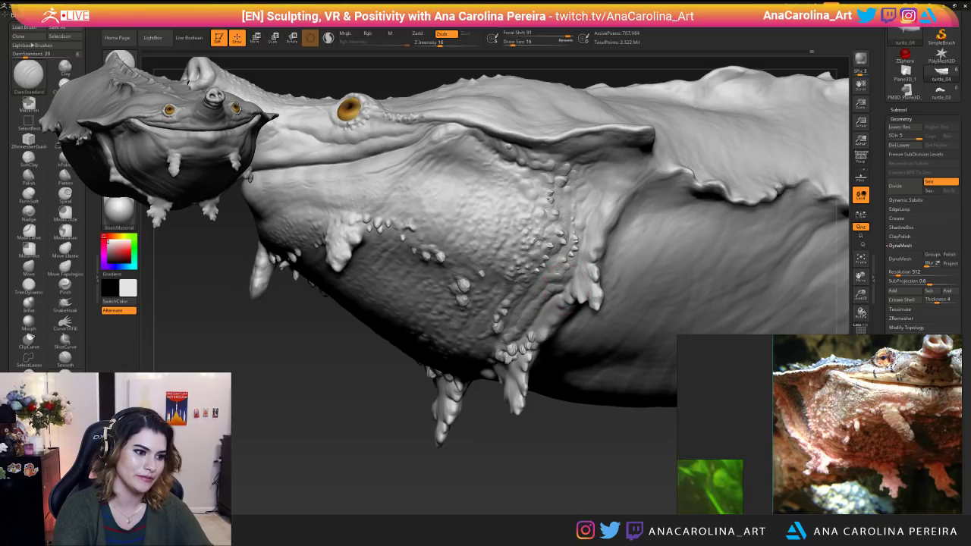
{"action": "key", "text": "f"}
{"action": "mouse_move", "coordinate": [564, 295]}
{"action": "left_mouse_down"}
{"action": "mouse_move", "coordinate": [580, 444]}
{"action": "mouse_move", "coordinate": [543, 429]}
{"action": "mouse_move", "coordinate": [464, 434]}
{"action": "mouse_move", "coordinate": [511, 439]}
{"action": "mouse_move", "coordinate": [541, 418]}
{"action": "mouse_move", "coordinate": [552, 458]}
{"action": "mouse_move", "coordinate": [501, 421]}
{"action": "mouse_move", "coordinate": [522, 419]}
{"action": "left_mouse_up"}
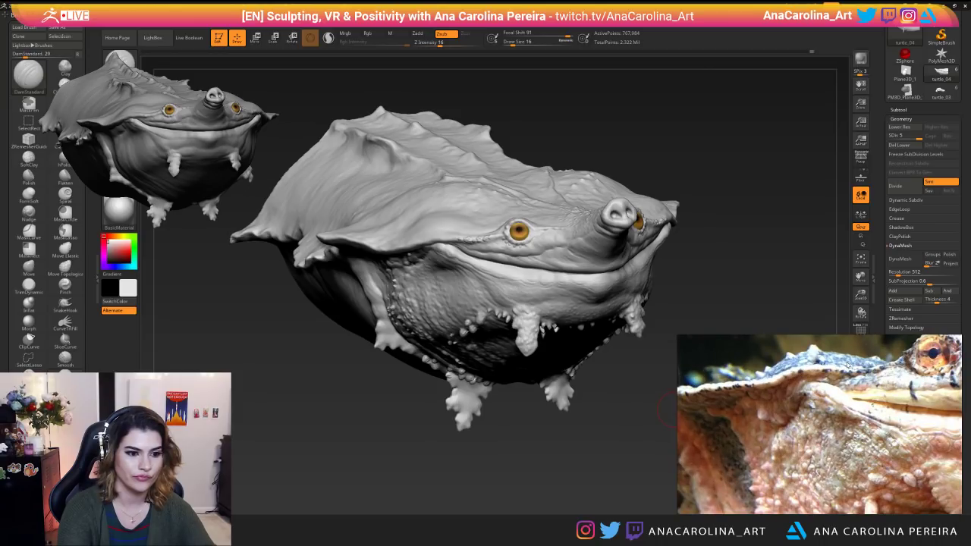
Switch to the Chisel3D brush with the Plane3D_1 shape and set its Z intensity to 24.
{"action": "left_click_drag", "start_coordinate": [523, 419], "coordinate": [501, 251], "text": "alt"}
{"action": "key", "text": "b"}
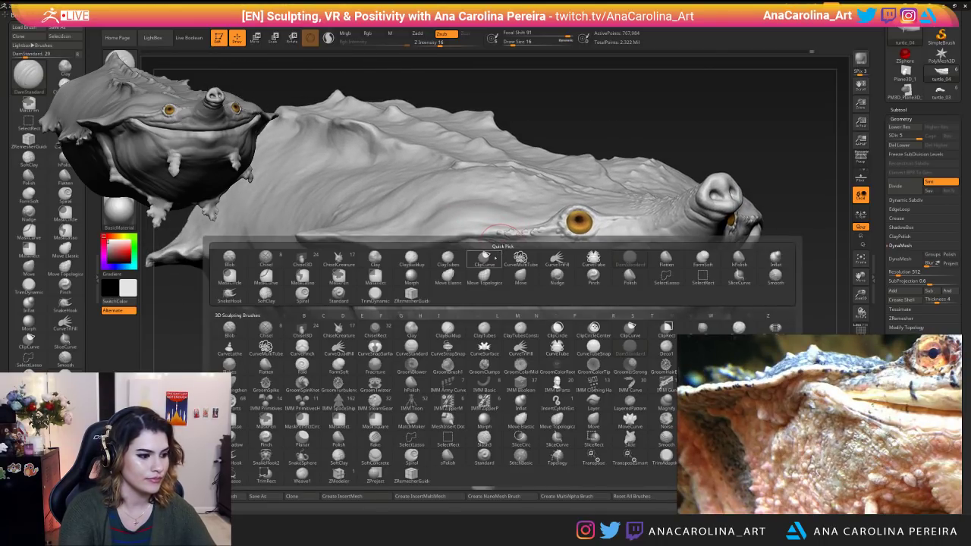
{"action": "left_click", "coordinate": [303, 328]}
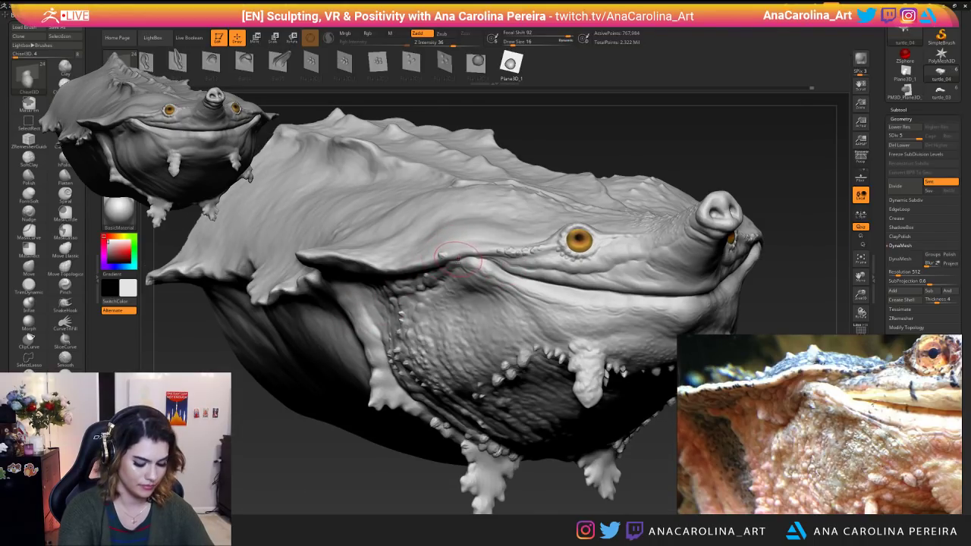
{"action": "key", "text": "space"}
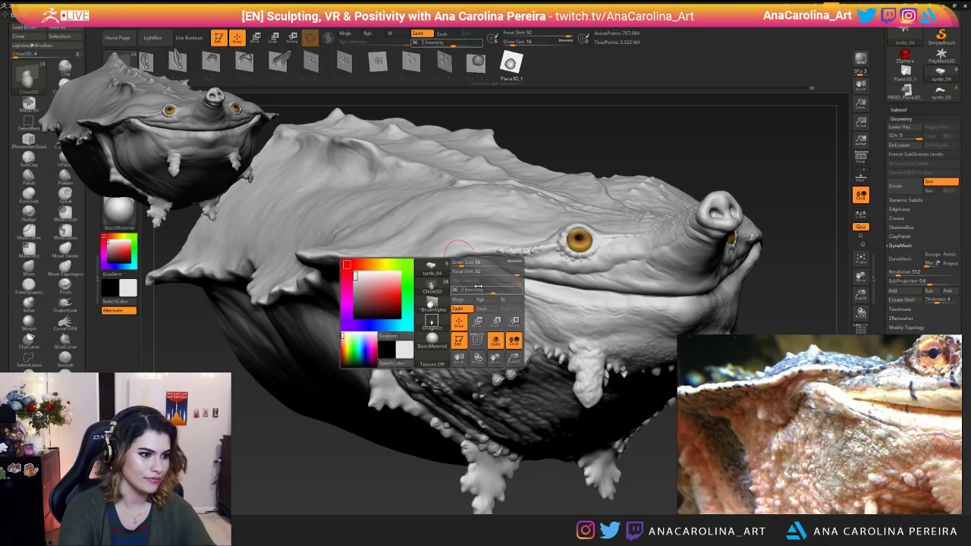
{"action": "left_click_drag", "start_coordinate": [479, 289], "coordinate": [464, 289]}
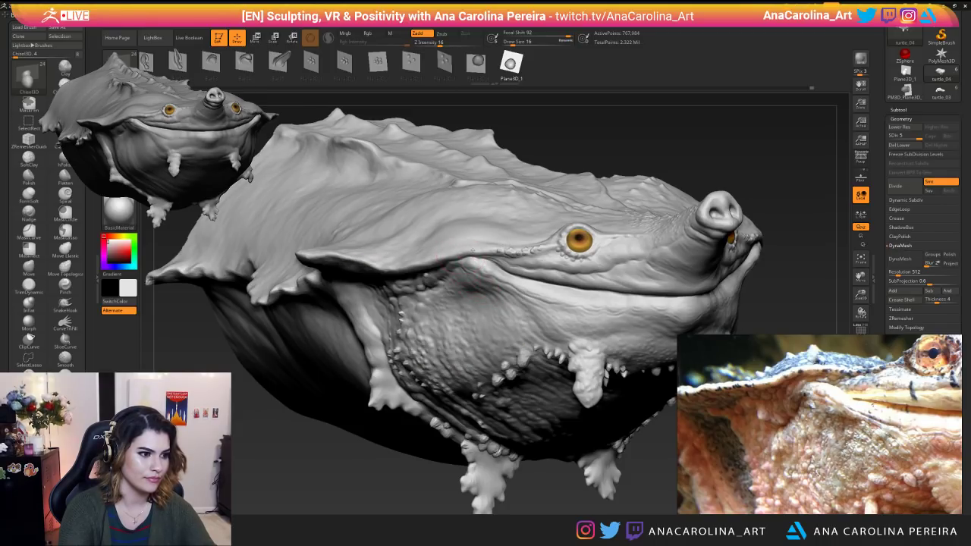
{"action": "key", "text": "space"}
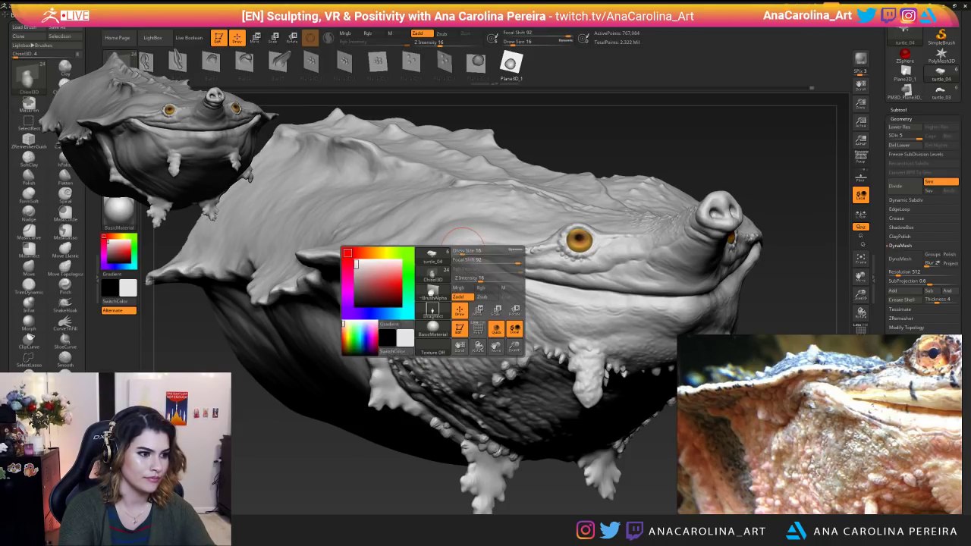
{"action": "left_click_drag", "start_coordinate": [481, 279], "coordinate": [486, 279]}
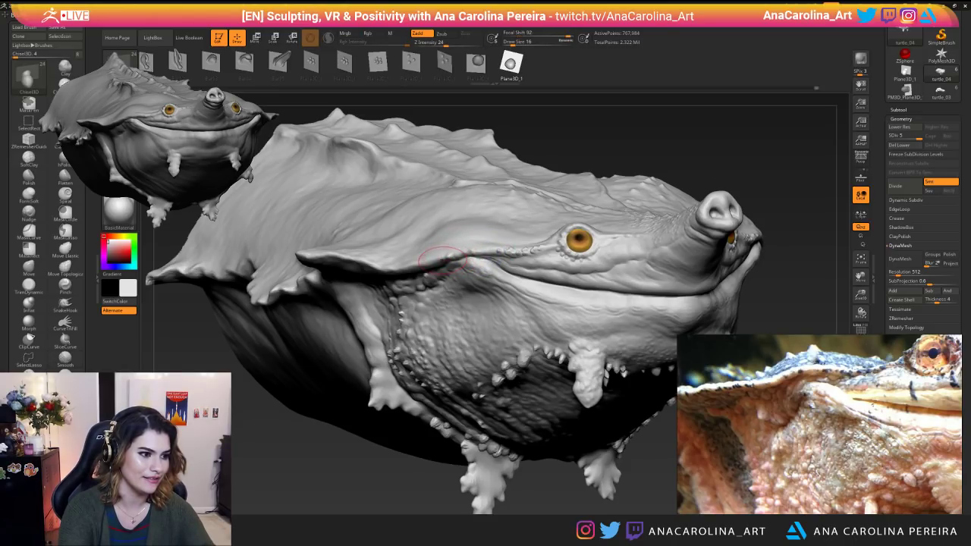
Sculpt small bumps along the skin fold above the cheek, between the eye and the side flap, smoothing between strokes.
{"action": "left_click_drag", "start_coordinate": [447, 253], "coordinate": [466, 253], "text": "shift"}
{"action": "mouse_move", "coordinate": [606, 144]}
{"action": "left_mouse_down", "text": "alt"}
{"action": "mouse_move", "coordinate": [609, 191]}
{"action": "mouse_move", "coordinate": [668, 203]}
{"action": "mouse_move", "coordinate": [635, 198]}
{"action": "mouse_move", "coordinate": [563, 413]}
{"action": "left_mouse_up", "text": "alt"}
{"action": "mouse_move", "coordinate": [579, 343]}
{"action": "left_mouse_down"}
{"action": "mouse_move", "coordinate": [654, 316]}
{"action": "mouse_move", "coordinate": [600, 440]}
{"action": "mouse_move", "coordinate": [641, 480]}
{"action": "left_mouse_up"}
{"action": "left_click_drag", "start_coordinate": [505, 247], "coordinate": [485, 232], "text": "shift"}
{"action": "left_click_drag", "start_coordinate": [634, 480], "coordinate": [675, 488]}
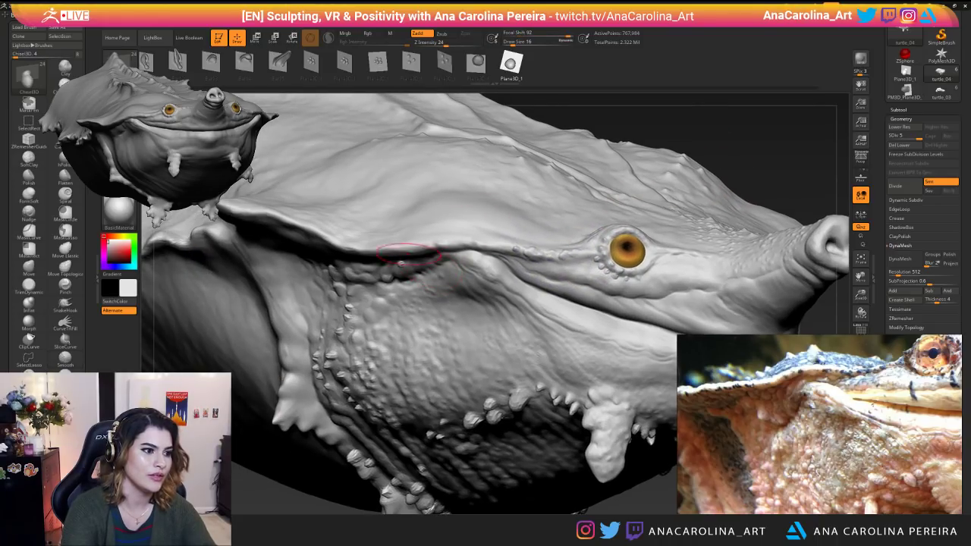
{"action": "left_click_drag", "start_coordinate": [625, 117], "coordinate": [618, 95]}
Set the draw size to 12 and extend the row of bumps along the flap's edge to its tip, undoing a smoothing stroke.
{"action": "key", "text": "space"}
{"action": "left_click_drag", "start_coordinate": [430, 247], "coordinate": [429, 247]}
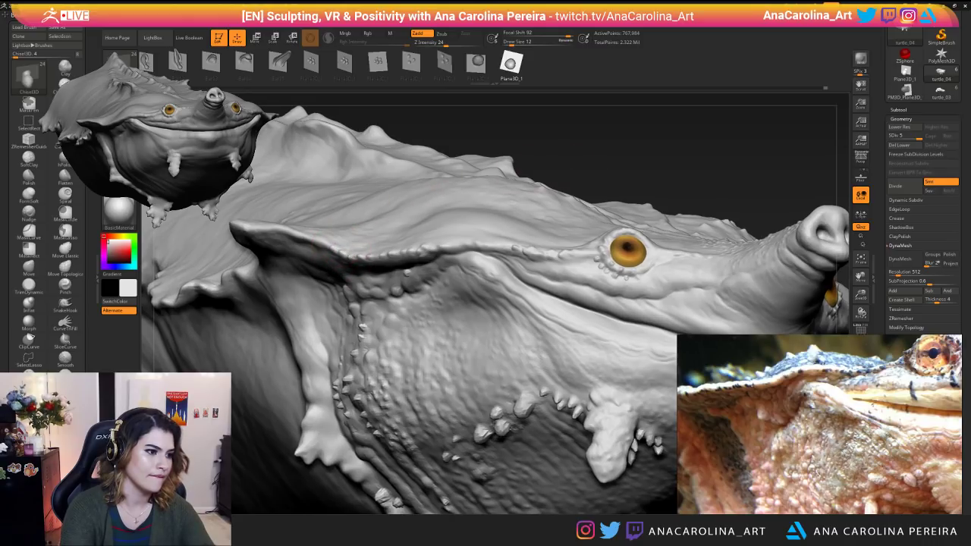
{"action": "key", "text": "f"}
{"action": "mouse_move", "coordinate": [645, 159]}
{"action": "left_mouse_down"}
{"action": "mouse_move", "coordinate": [467, 152]}
{"action": "mouse_move", "coordinate": [522, 164]}
{"action": "mouse_move", "coordinate": [575, 158]}
{"action": "mouse_move", "coordinate": [561, 250]}
{"action": "left_mouse_up"}
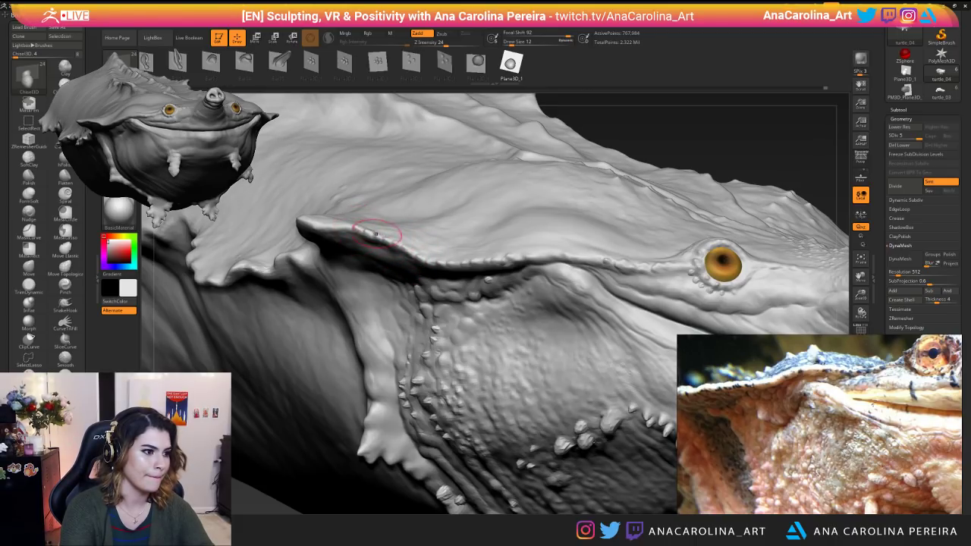
{"action": "key", "text": "shift"}
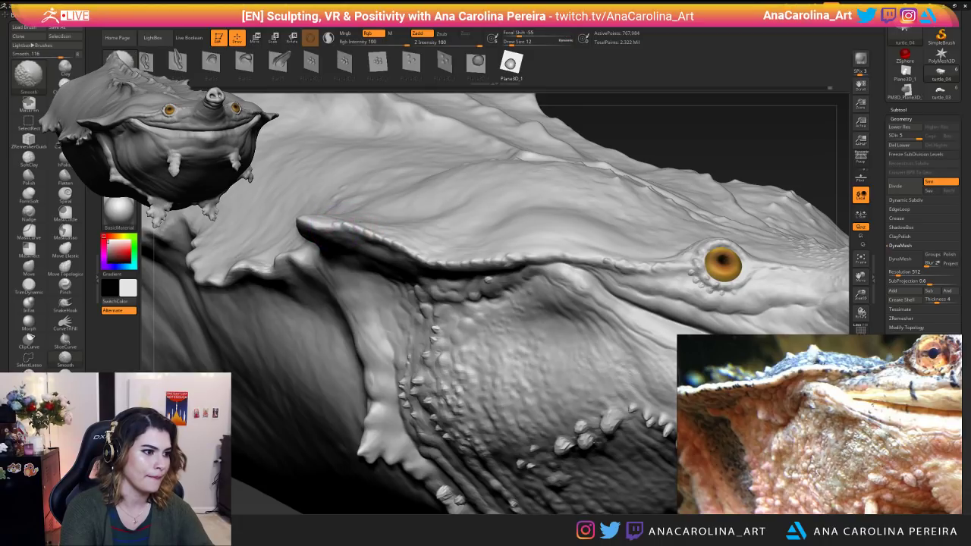
{"action": "mouse_move", "coordinate": [363, 226]}
{"action": "left_mouse_down"}
{"action": "mouse_move", "coordinate": [314, 222]}
{"action": "mouse_move", "coordinate": [389, 238]}
{"action": "left_mouse_up"}
{"action": "key", "text": "ctrl+z"}
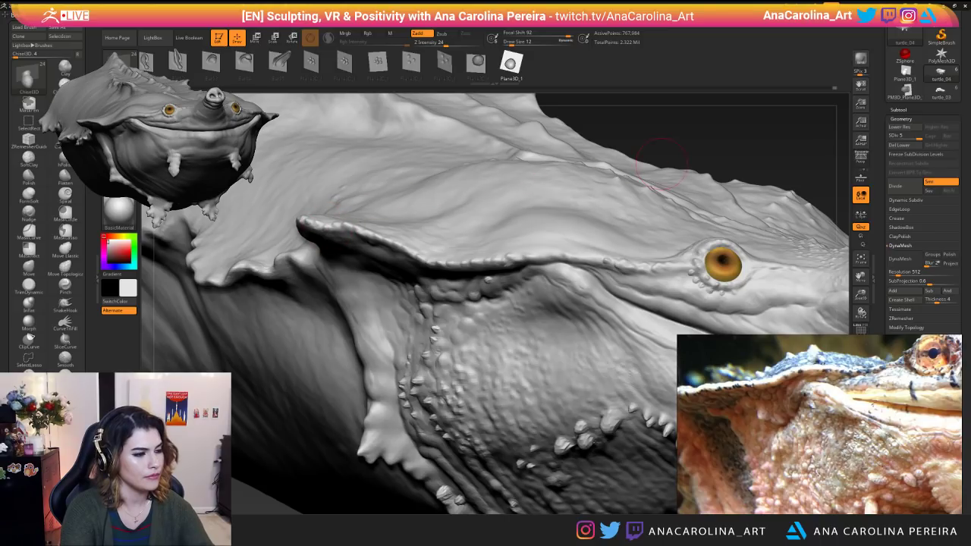
Refine and soften the row of bumps on the fold behind the eye, working from the opposite side of the head.
{"action": "left_click_drag", "start_coordinate": [652, 151], "coordinate": [479, 166], "text": "alt"}
{"action": "mouse_move", "coordinate": [491, 398]}
{"action": "left_mouse_down"}
{"action": "mouse_move", "coordinate": [476, 407]}
{"action": "mouse_move", "coordinate": [598, 445]}
{"action": "mouse_move", "coordinate": [455, 446]}
{"action": "left_mouse_up"}
{"action": "mouse_move", "coordinate": [504, 152]}
{"action": "left_mouse_down"}
{"action": "mouse_move", "coordinate": [417, 160]}
{"action": "mouse_move", "coordinate": [394, 188]}
{"action": "mouse_move", "coordinate": [402, 229]}
{"action": "left_mouse_up"}
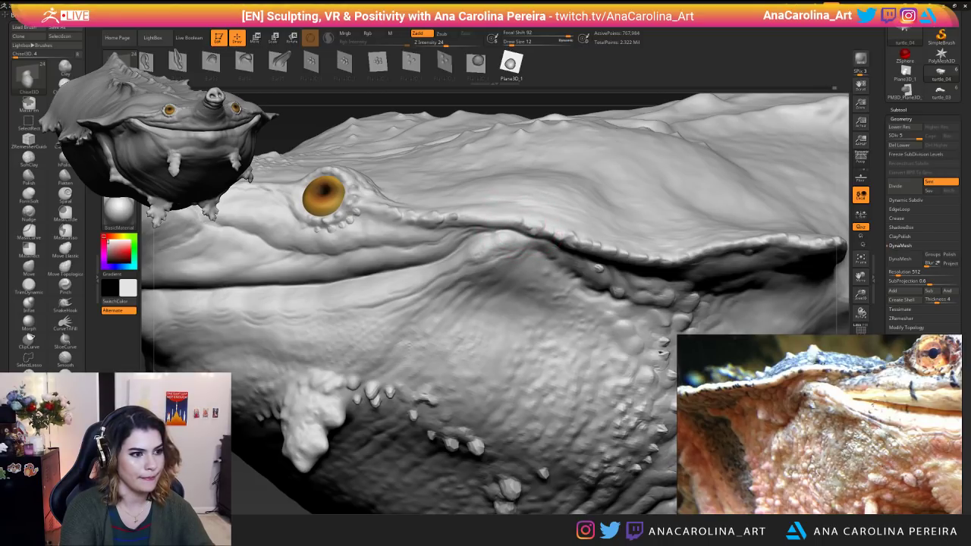
{"action": "key", "text": "shift"}
{"action": "key", "text": "space"}
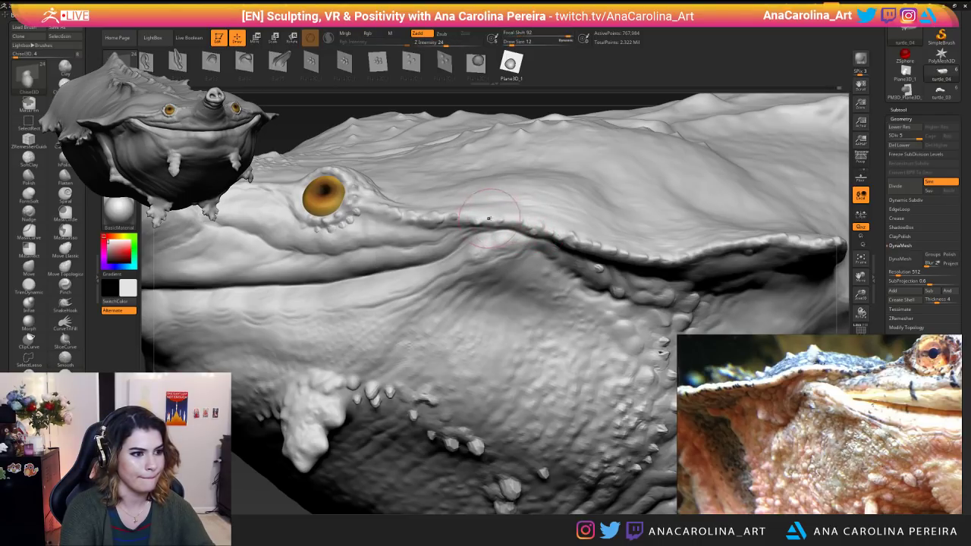
{"action": "key", "text": "shift"}
{"action": "key", "text": "f"}
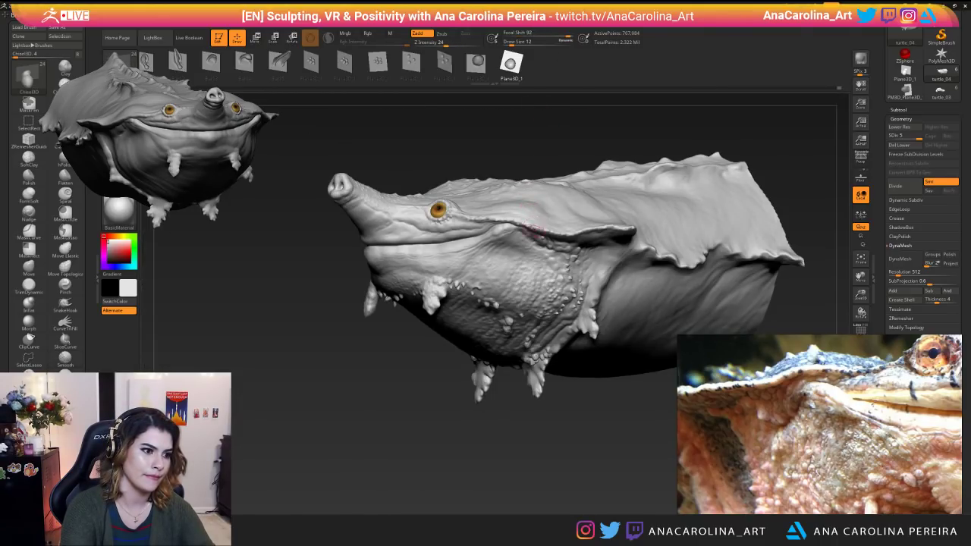
{"action": "right_click_drag", "start_coordinate": [518, 228], "coordinate": [573, 231], "text": "ctrl"}
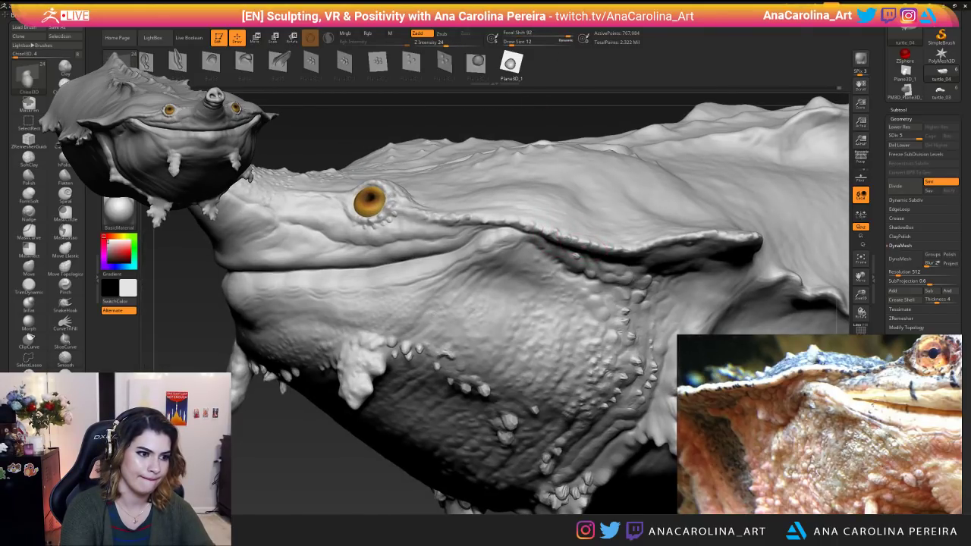
{"action": "key", "text": "shift"}
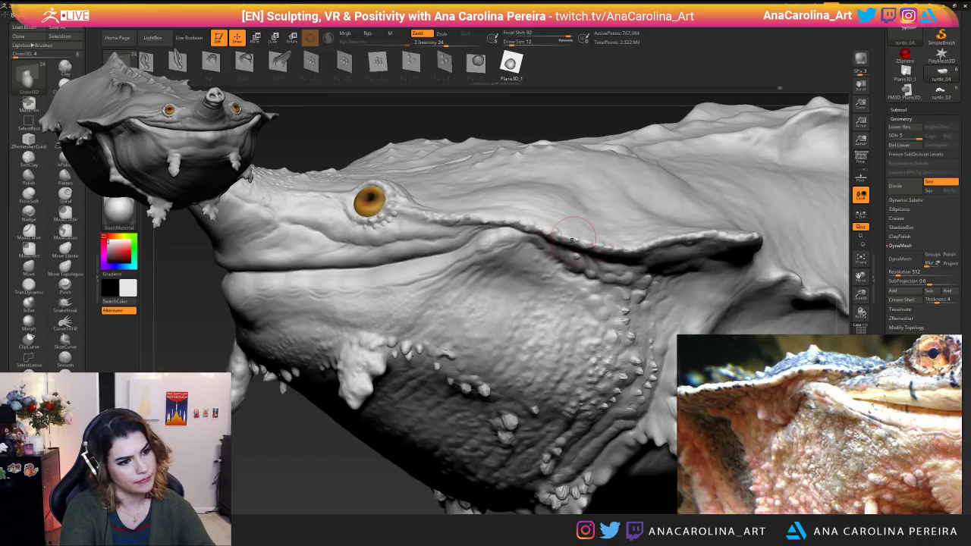
Set the draw size to 8 and touch up the fine skin bumps on the upper cheek behind the corner of the mouth.
{"action": "right_click_drag", "start_coordinate": [574, 183], "coordinate": [549, 125], "text": "ctrl"}
{"action": "left_click_drag", "start_coordinate": [549, 126], "coordinate": [649, 165]}
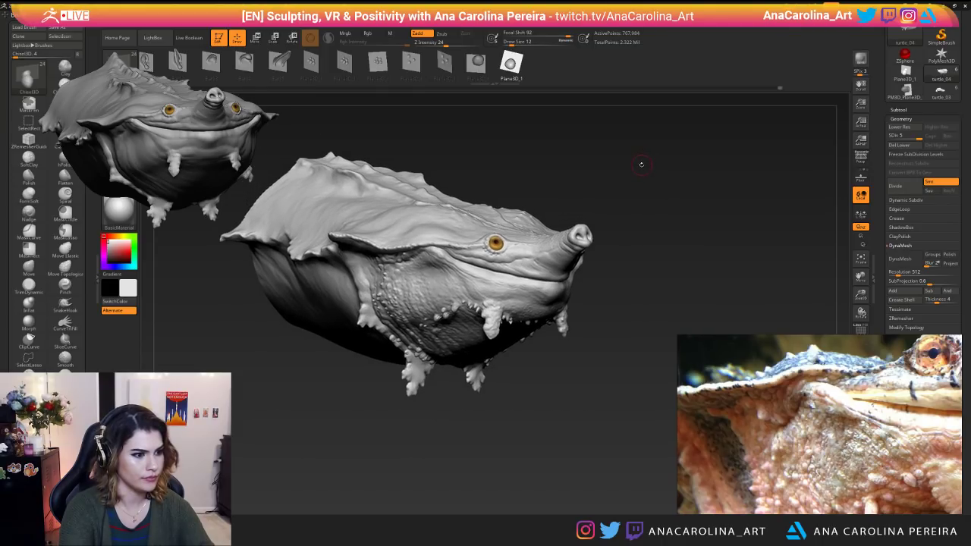
{"action": "left_click_drag", "start_coordinate": [674, 94], "coordinate": [676, 117]}
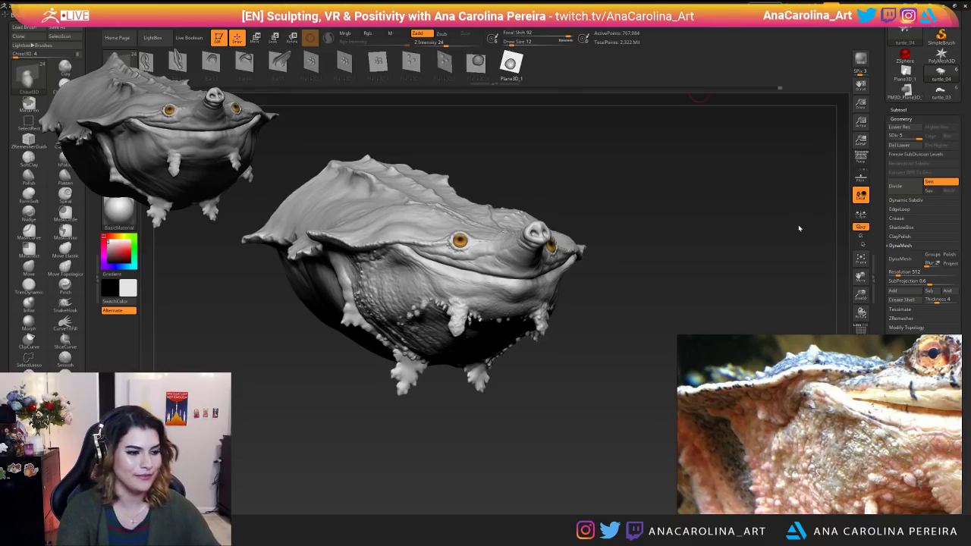
{"action": "scroll", "coordinate": [413, 273], "scroll_direction": "up", "scroll_amount": 5}
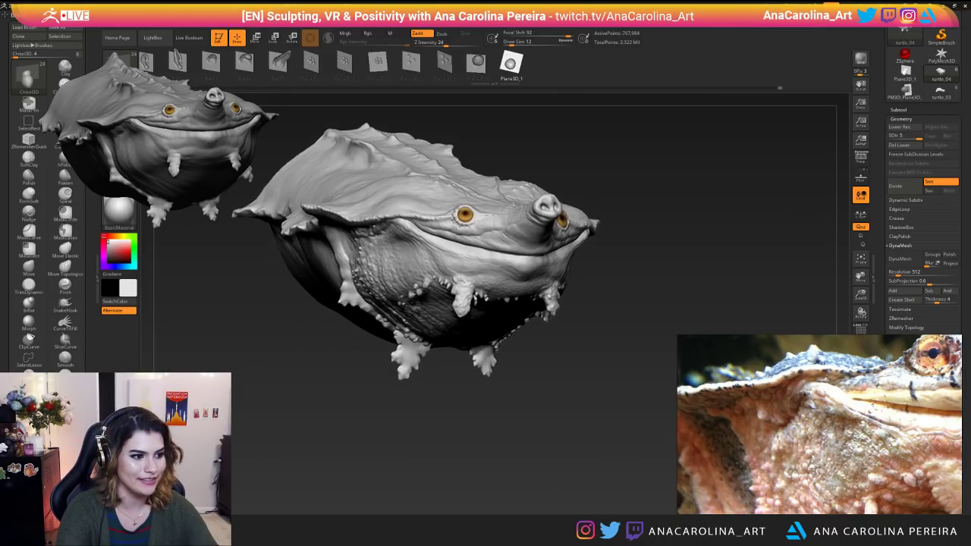
{"action": "key", "text": "space"}
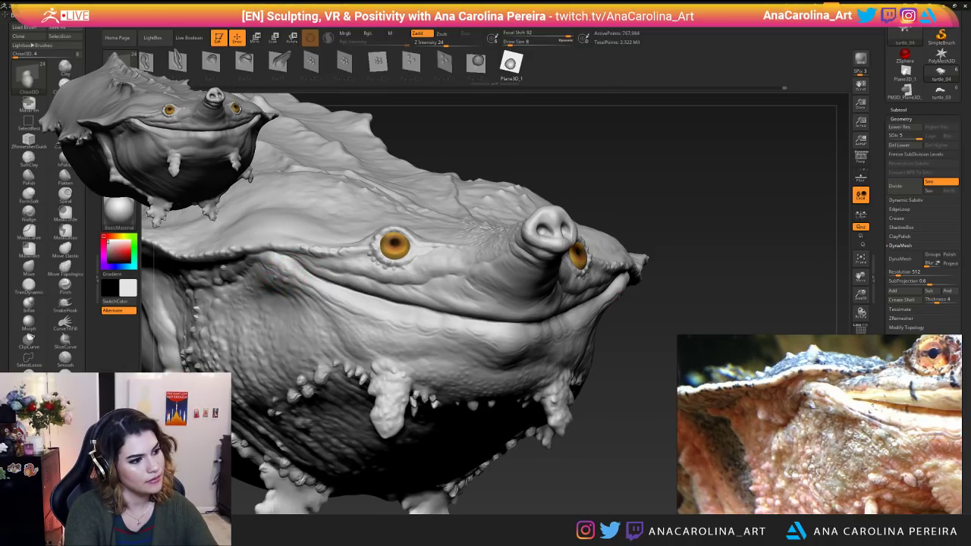
{"action": "key", "text": "shift"}
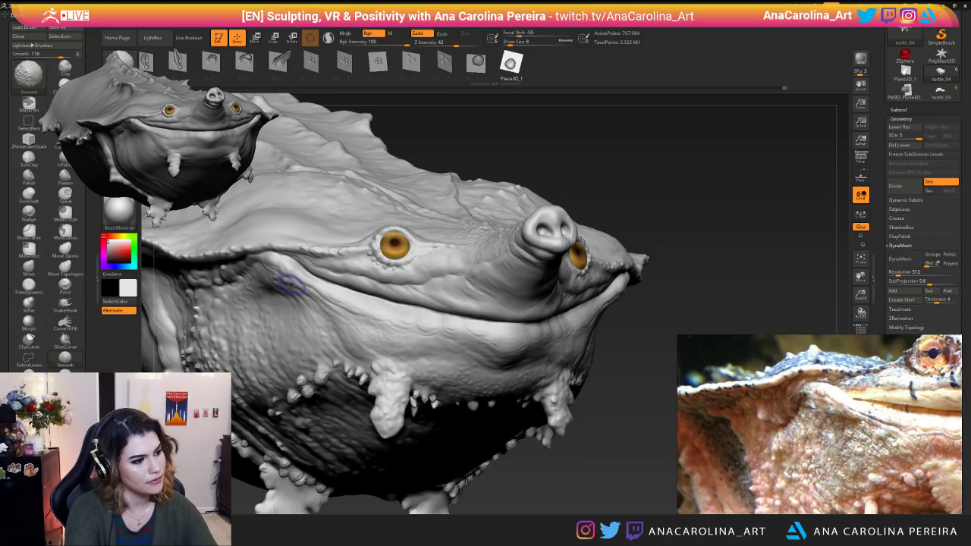
{"action": "key", "text": "shift"}
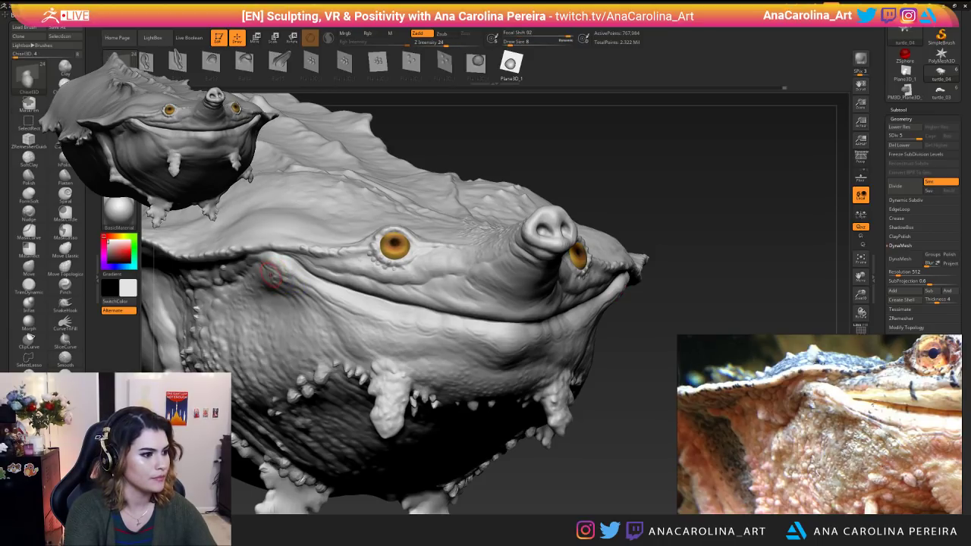
Examine the turtle's underside and the skin between the eye and the corner of the mouth.
{"action": "mouse_move", "coordinate": [498, 203]}
{"action": "right_mouse_down", "text": "ctrl"}
{"action": "mouse_move", "coordinate": [542, 156]}
{"action": "mouse_move", "coordinate": [616, 160]}
{"action": "right_mouse_up", "text": "ctrl"}
{"action": "mouse_move", "coordinate": [616, 160]}
{"action": "right_mouse_down"}
{"action": "mouse_move", "coordinate": [523, 163]}
{"action": "mouse_move", "coordinate": [512, 137]}
{"action": "mouse_move", "coordinate": [542, 76]}
{"action": "right_mouse_up"}
{"action": "mouse_move", "coordinate": [542, 136]}
{"action": "right_mouse_down"}
{"action": "mouse_move", "coordinate": [593, 190]}
{"action": "mouse_move", "coordinate": [588, 220]}
{"action": "mouse_move", "coordinate": [599, 226]}
{"action": "mouse_move", "coordinate": [580, 227]}
{"action": "right_mouse_up"}
{"action": "mouse_move", "coordinate": [669, 143]}
{"action": "right_mouse_down"}
{"action": "mouse_move", "coordinate": [645, 130]}
{"action": "mouse_move", "coordinate": [637, 76]}
{"action": "mouse_move", "coordinate": [730, 216]}
{"action": "mouse_move", "coordinate": [708, 126]}
{"action": "mouse_move", "coordinate": [680, 215]}
{"action": "right_mouse_up"}
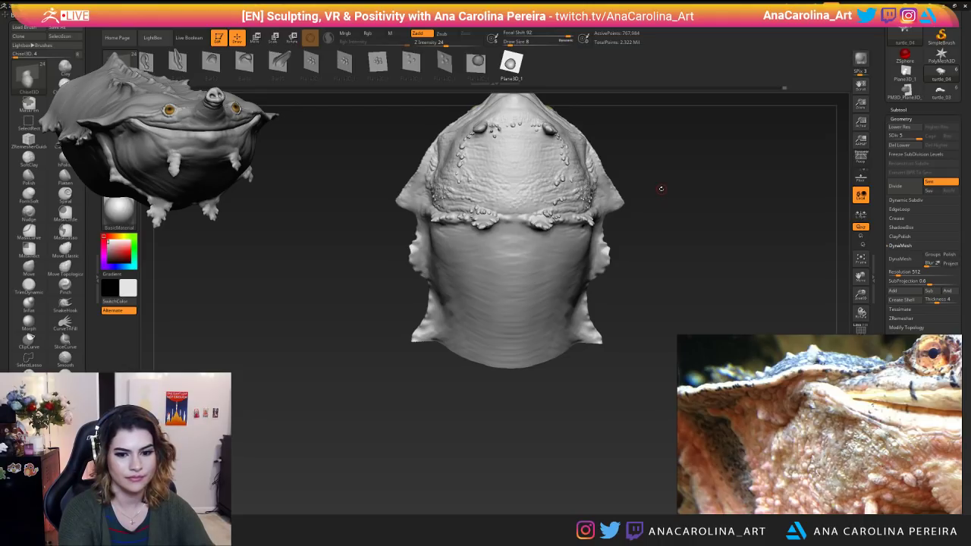
{"action": "mouse_move", "coordinate": [665, 189]}
{"action": "right_mouse_down"}
{"action": "mouse_move", "coordinate": [668, 256]}
{"action": "mouse_move", "coordinate": [592, 238]}
{"action": "mouse_move", "coordinate": [444, 247]}
{"action": "right_mouse_up"}
{"action": "mouse_move", "coordinate": [607, 190]}
{"action": "right_mouse_down", "text": "ctrl"}
{"action": "mouse_move", "coordinate": [626, 221]}
{"action": "mouse_move", "coordinate": [549, 160]}
{"action": "mouse_move", "coordinate": [560, 177]}
{"action": "right_mouse_up", "text": "ctrl"}
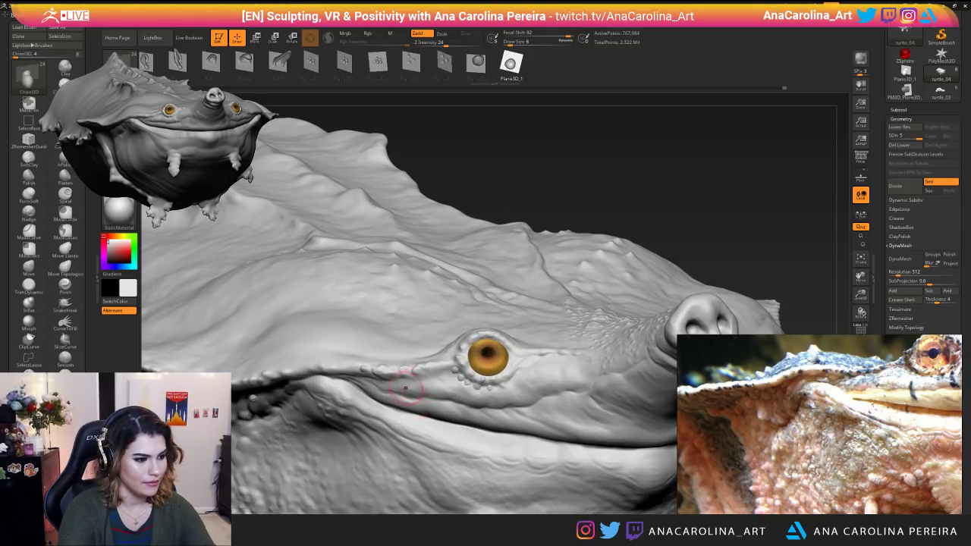
Select the Clay brush for the skin between the eye and the corner of the mouth.
{"action": "right_click_drag", "start_coordinate": [628, 139], "coordinate": [478, 162]}
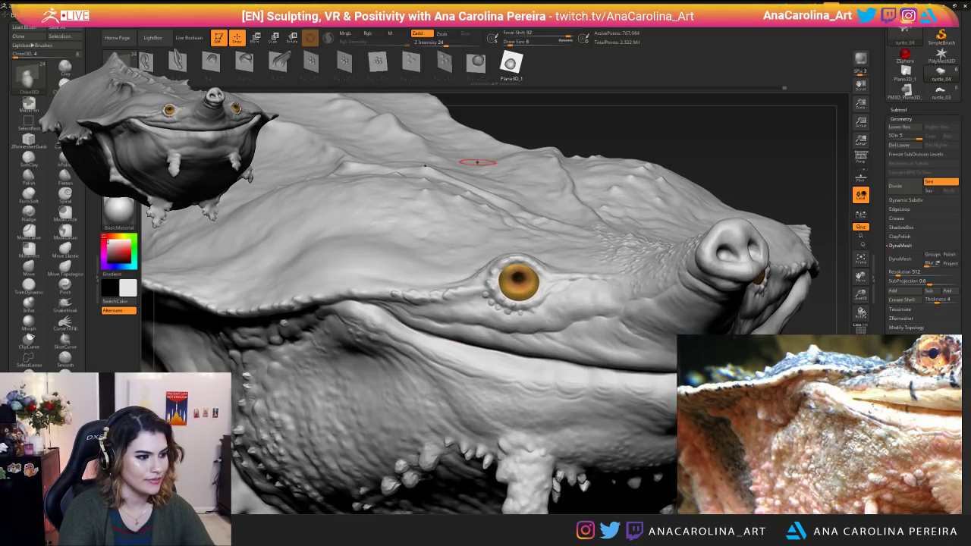
{"action": "key", "text": "b"}
{"action": "key", "text": "s"}
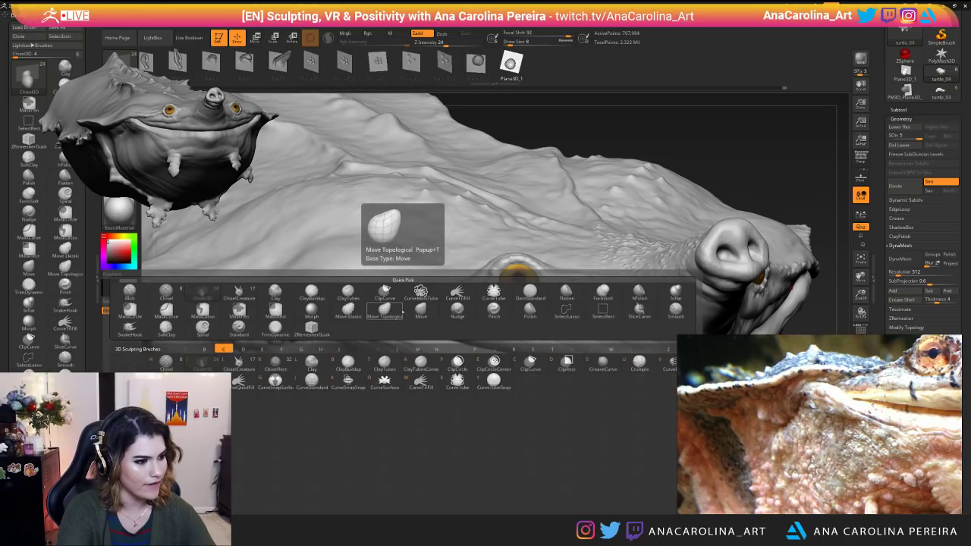
{"action": "key", "text": "t"}
{"action": "key", "text": "b"}
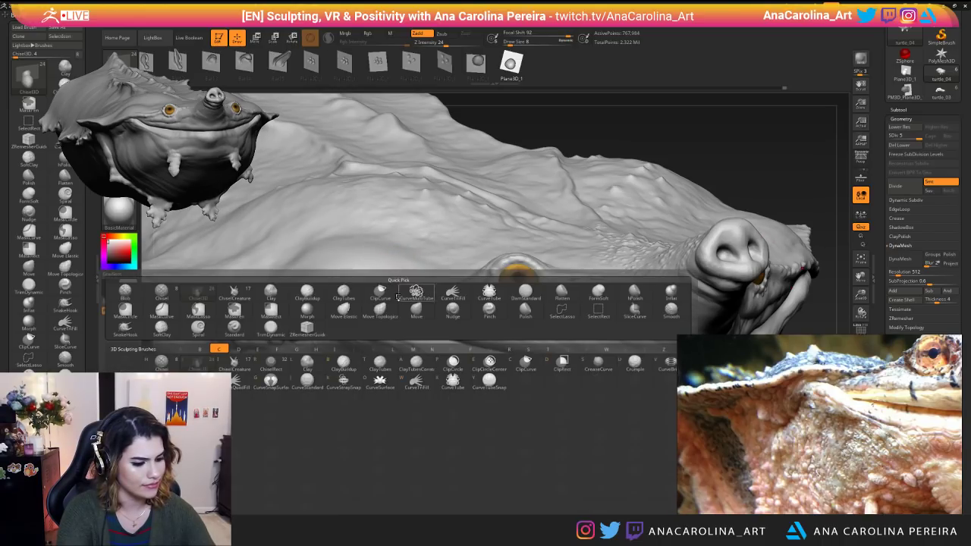
{"action": "key", "text": "c"}
{"action": "key", "text": "l"}
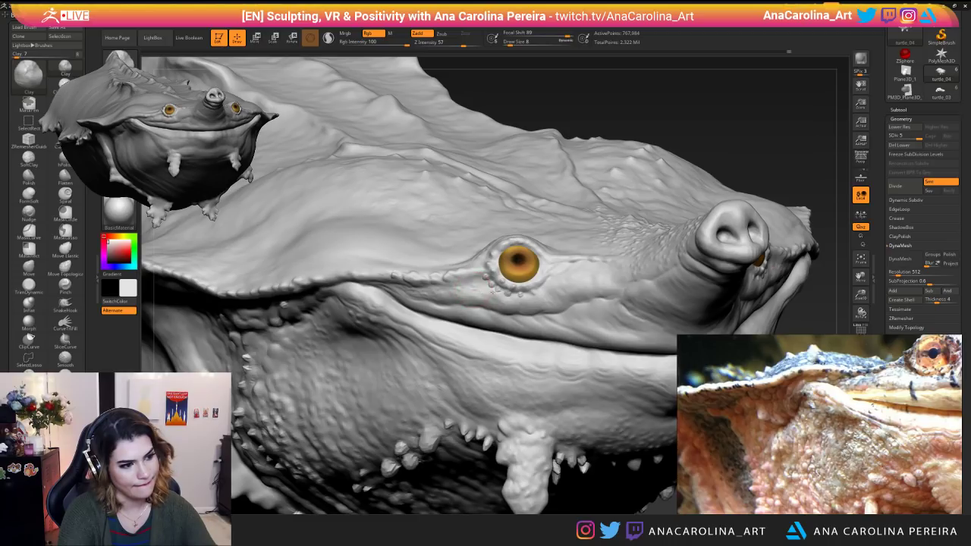
{"action": "left_click_drag", "start_coordinate": [667, 117], "coordinate": [667, 66], "text": "alt"}
{"action": "mouse_move", "coordinate": [721, 139]}
{"action": "left_mouse_down", "text": "alt"}
{"action": "mouse_move", "coordinate": [610, 122]}
{"action": "mouse_move", "coordinate": [674, 117]}
{"action": "mouse_move", "coordinate": [677, 186]}
{"action": "left_mouse_up", "text": "alt"}
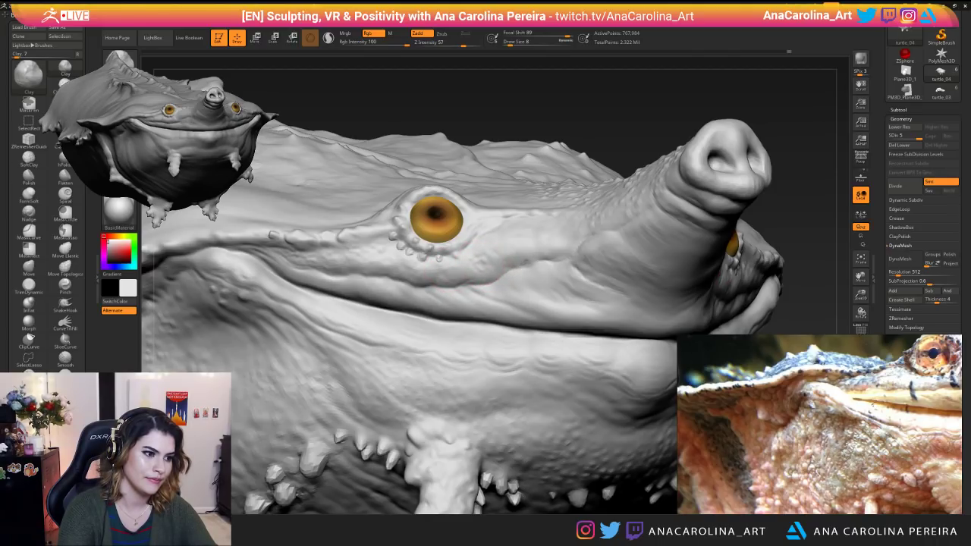
Frame the whole turtle head from the front and save the project.
{"action": "key", "text": "f"}
{"action": "left_click_drag", "start_coordinate": [625, 148], "coordinate": [726, 144]}
{"action": "left_click_drag", "start_coordinate": [660, 159], "coordinate": [737, 265]}
{"action": "left_click_drag", "start_coordinate": [770, 163], "coordinate": [713, 154], "text": "alt"}
{"action": "key", "text": "ctrl+s"}
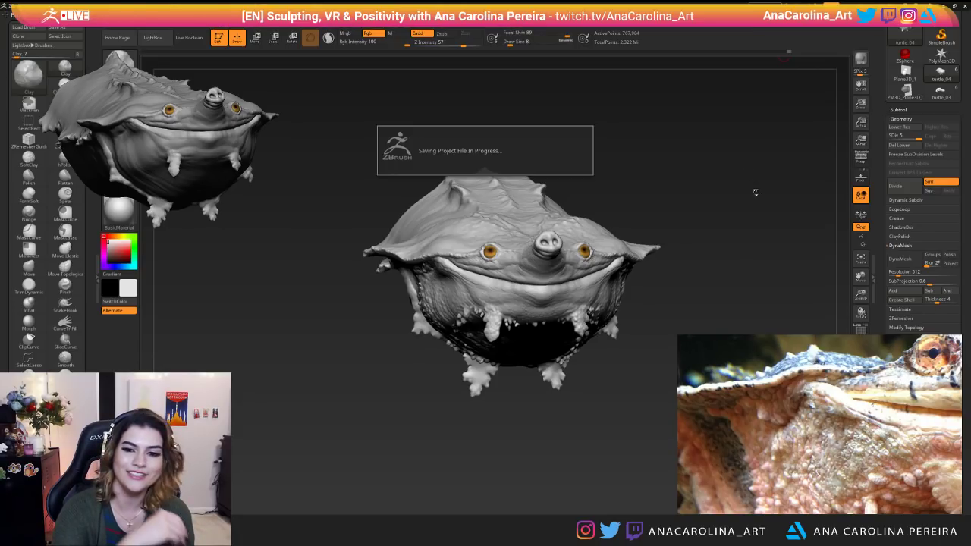
Switch to the turtle_03 model and isolate its head by hiding the rest of the body.
{"action": "left_click_drag", "start_coordinate": [754, 190], "coordinate": [755, 191]}
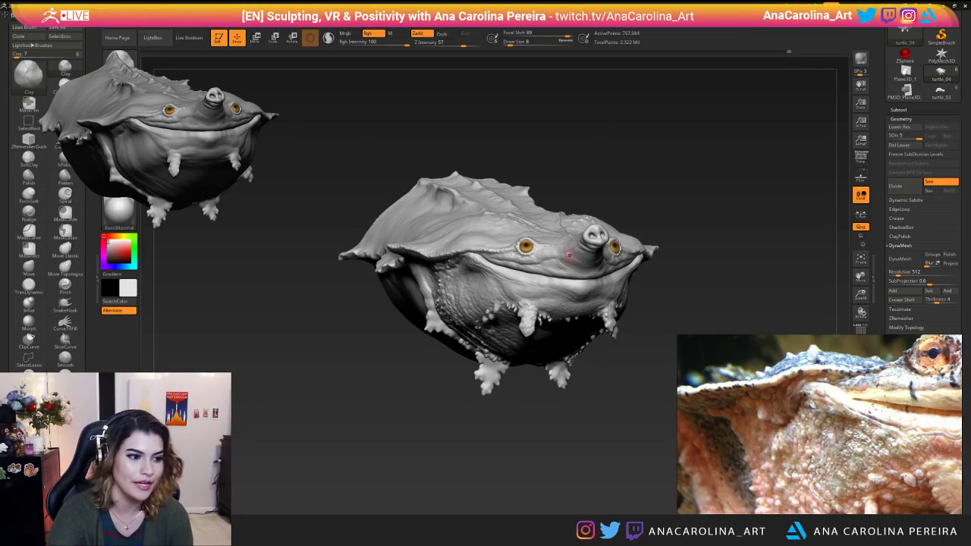
{"action": "left_click_drag", "start_coordinate": [605, 175], "coordinate": [675, 169]}
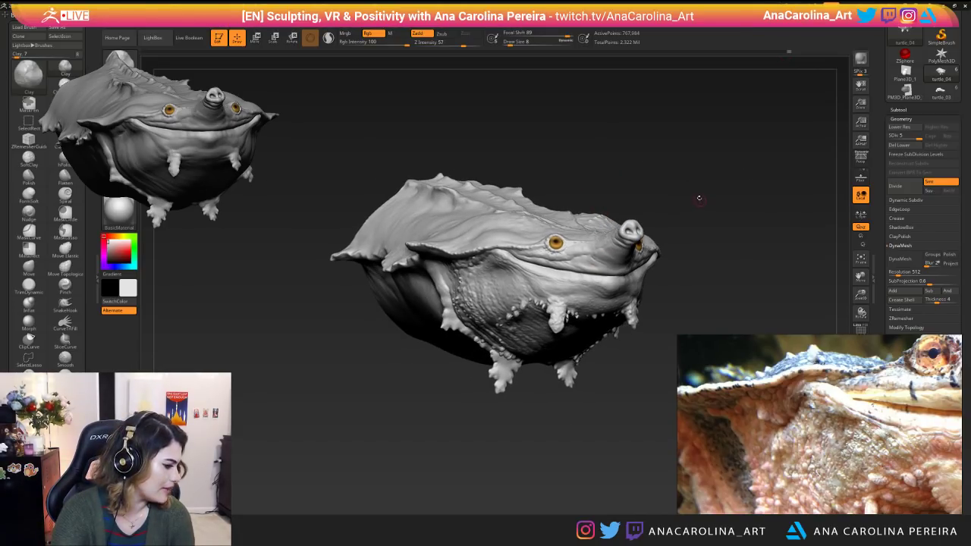
{"action": "left_click_drag", "start_coordinate": [813, 154], "coordinate": [808, 189]}
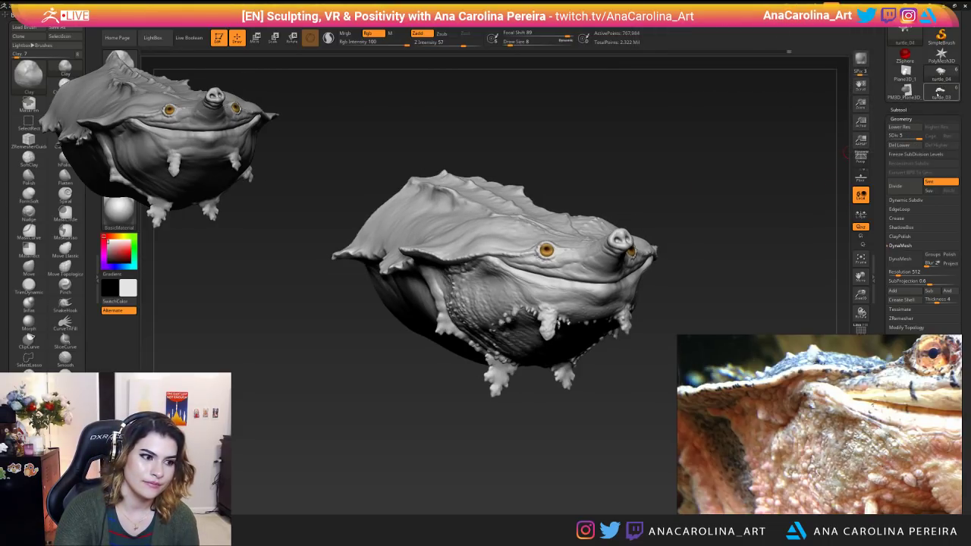
{"action": "left_click", "coordinate": [939, 81]}
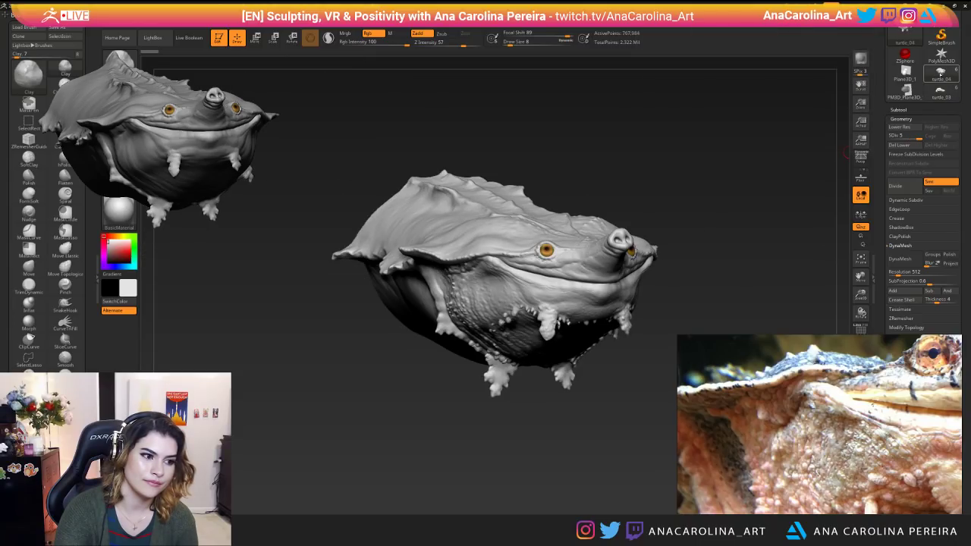
{"action": "mouse_move", "coordinate": [816, 157]}
{"action": "left_mouse_down"}
{"action": "mouse_move", "coordinate": [766, 197]}
{"action": "mouse_move", "coordinate": [744, 243]}
{"action": "mouse_move", "coordinate": [797, 288]}
{"action": "mouse_move", "coordinate": [628, 312]}
{"action": "left_mouse_up"}
{"action": "left_click", "coordinate": [451, 143], "text": "ctrl+shift"}
{"action": "left_click_drag", "start_coordinate": [449, 146], "coordinate": [738, 364], "text": "ctrl+shift"}
{"action": "mouse_move", "coordinate": [742, 311]}
{"action": "left_mouse_down"}
{"action": "mouse_move", "coordinate": [660, 292]}
{"action": "mouse_move", "coordinate": [728, 295]}
{"action": "left_mouse_up"}
{"action": "left_click", "coordinate": [716, 296], "text": "ctrl+shift"}
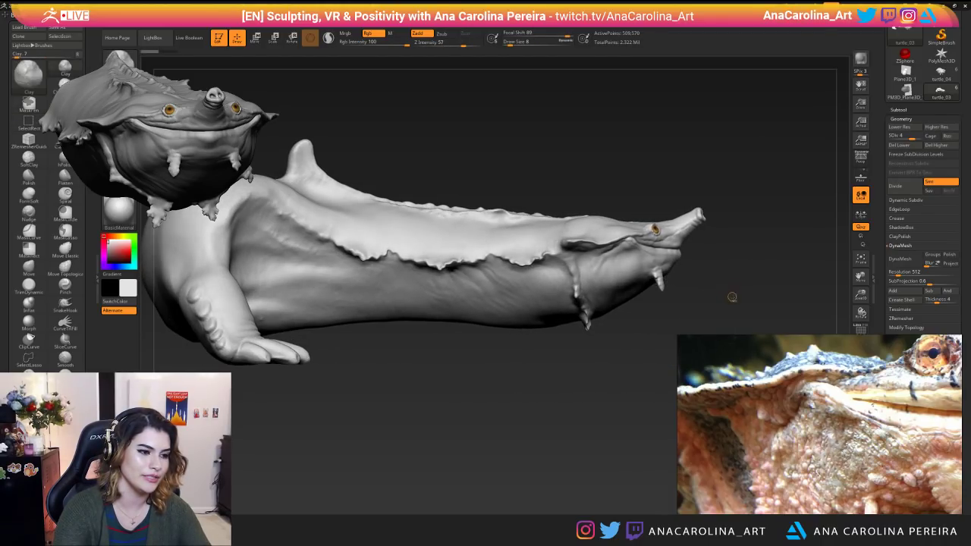
{"action": "left_click_drag", "start_coordinate": [451, 384], "coordinate": [722, 226], "text": "ctrl+shift"}
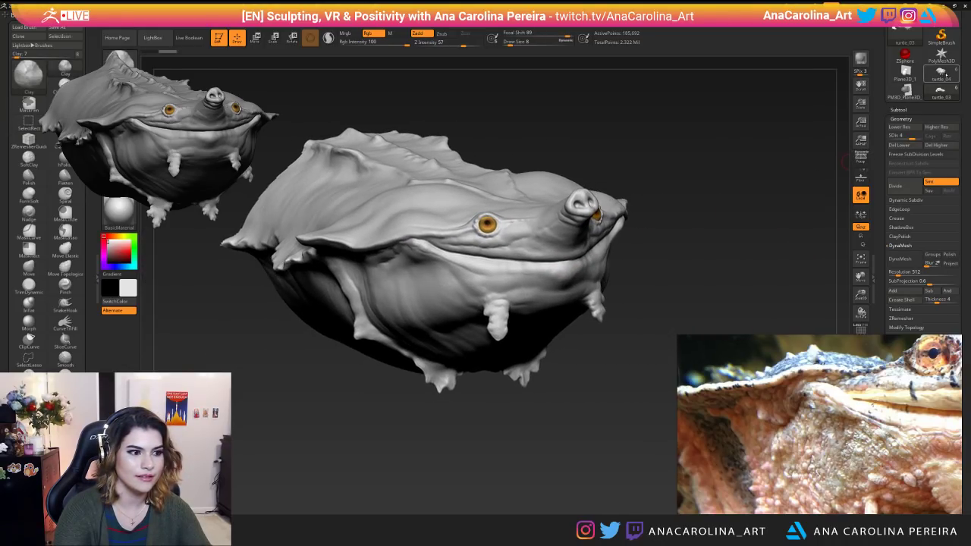
Compare the detailed turtle_04 head with the turtle_03 version by swapping repeatedly between the two models.
{"action": "left_click", "coordinate": [939, 90]}
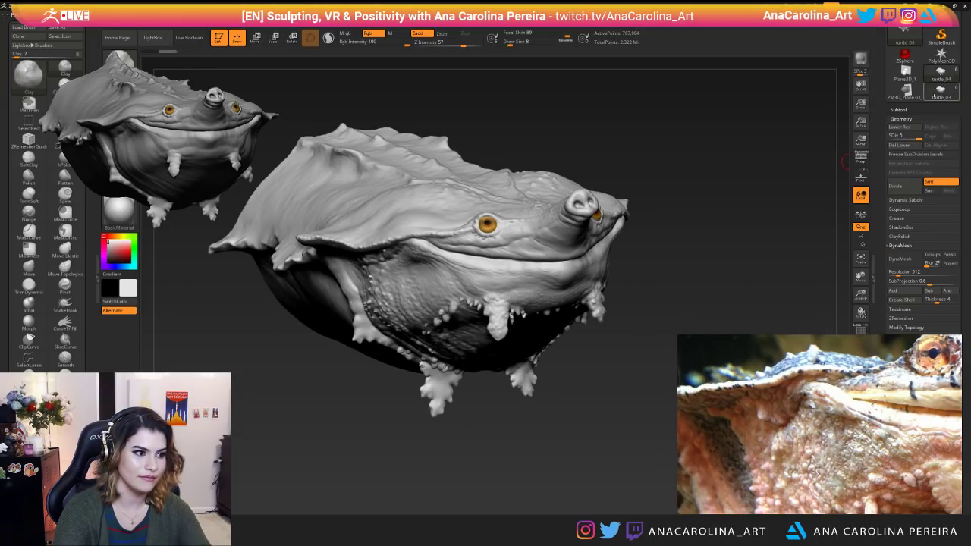
{"action": "left_click_drag", "start_coordinate": [810, 191], "coordinate": [813, 238]}
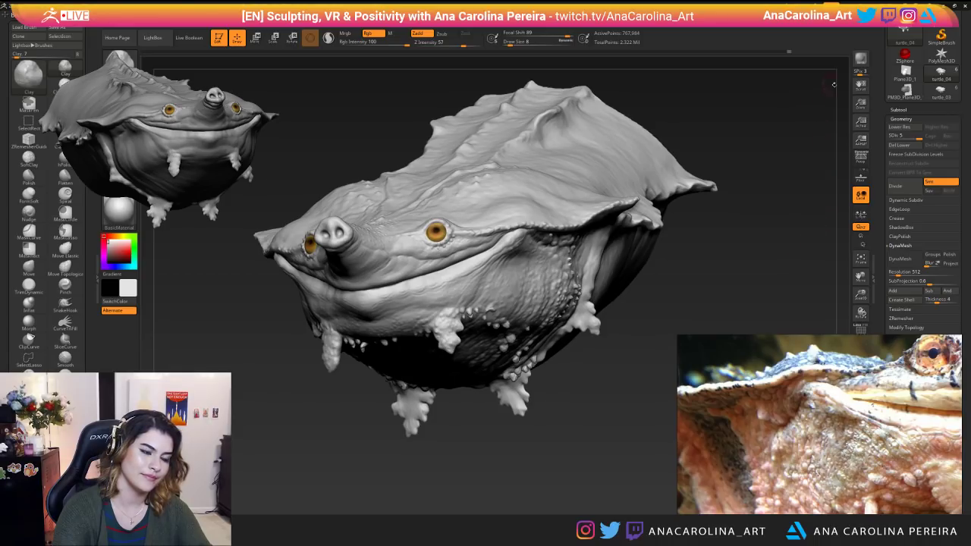
{"action": "key", "text": "shift+d"}
{"action": "left_click", "coordinate": [941, 96]}
{"action": "left_click", "coordinate": [941, 76]}
{"action": "left_click", "coordinate": [939, 92]}
{"action": "left_click", "coordinate": [938, 90]}
{"action": "left_click", "coordinate": [940, 74]}
{"action": "left_click_drag", "start_coordinate": [804, 203], "coordinate": [811, 168], "text": "alt"}
{"action": "left_click", "coordinate": [940, 96]}
{"action": "left_click", "coordinate": [941, 76]}
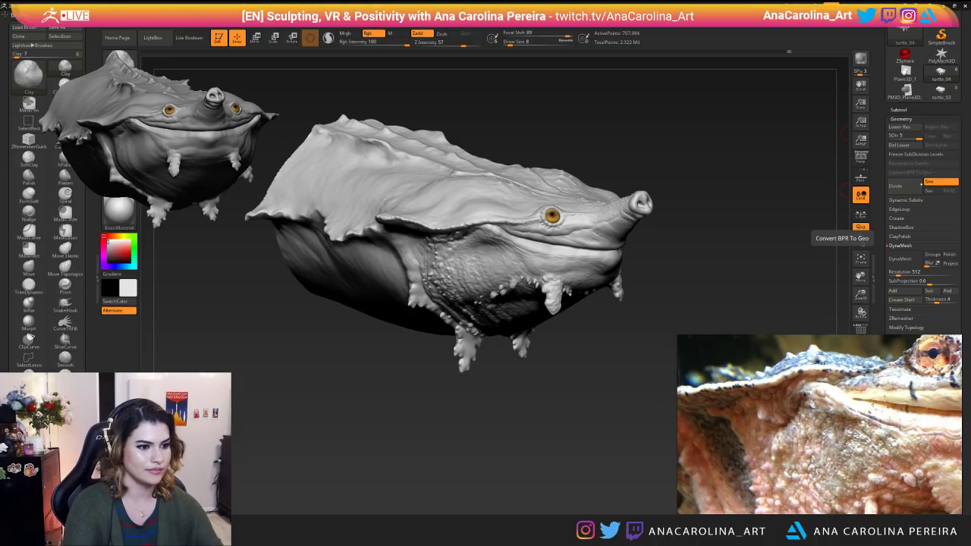
Lower the turtle_04 subtool by one subdivision level and select the Blob brush.
{"action": "left_click_drag", "start_coordinate": [455, 502], "coordinate": [387, 502]}
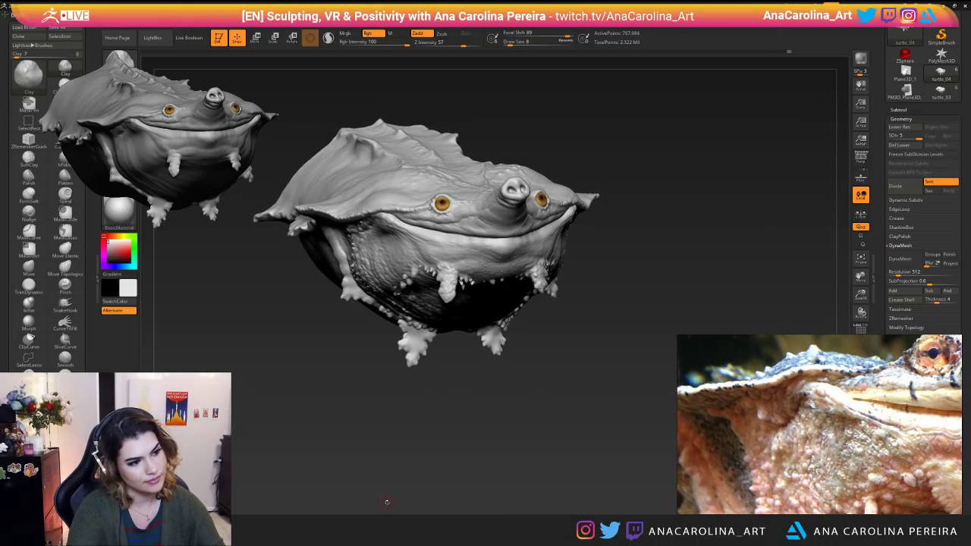
{"action": "left_click_drag", "start_coordinate": [323, 474], "coordinate": [350, 481]}
{"action": "left_click_drag", "start_coordinate": [326, 447], "coordinate": [451, 511], "text": "alt"}
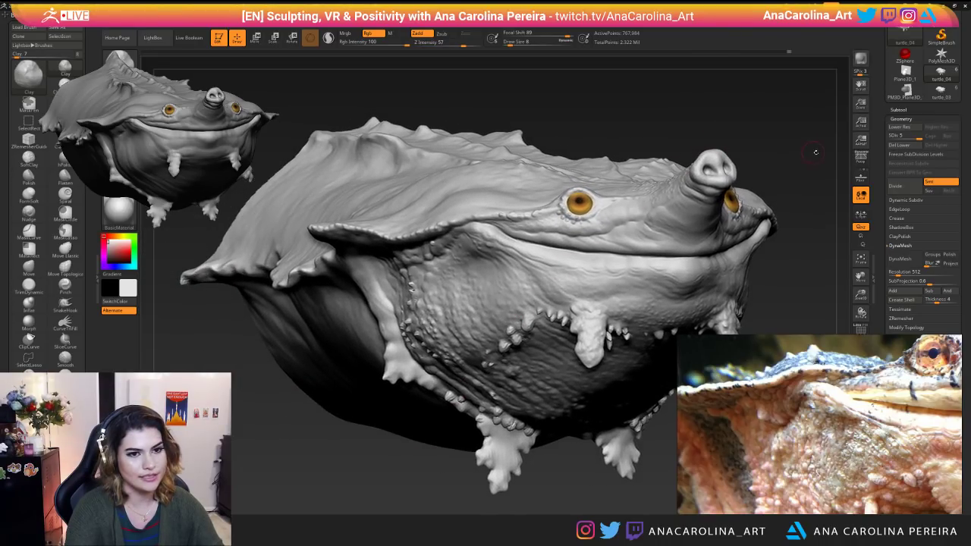
{"action": "left_click", "coordinate": [895, 110]}
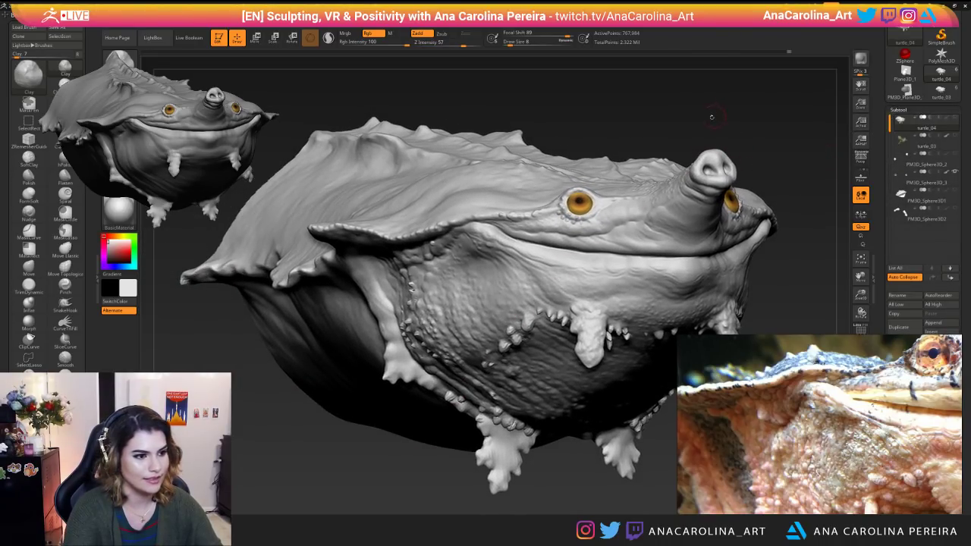
{"action": "key", "text": "shift+d"}
{"action": "key", "text": "s"}
{"action": "left_click_drag", "start_coordinate": [760, 146], "coordinate": [768, 147]}
{"action": "key", "text": "b"}
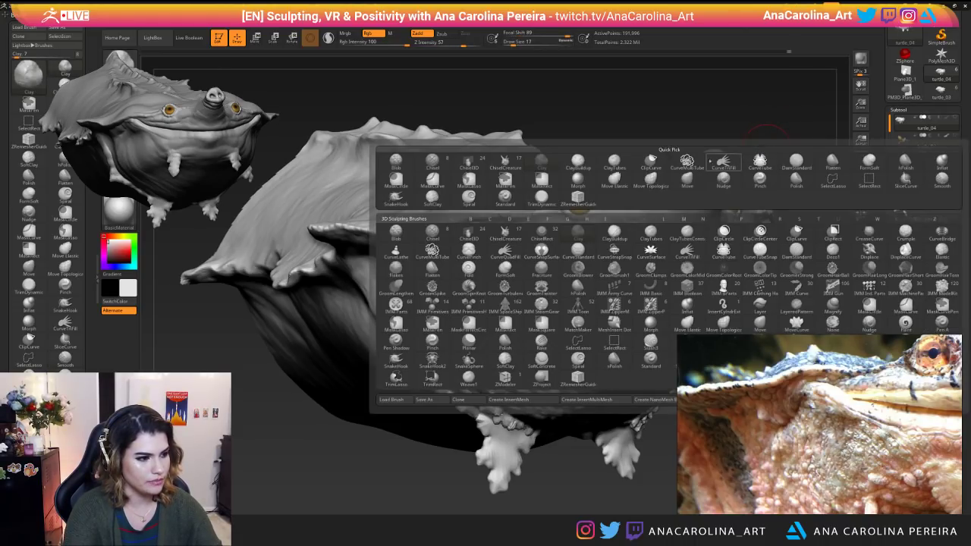
{"action": "left_click", "coordinate": [395, 231]}
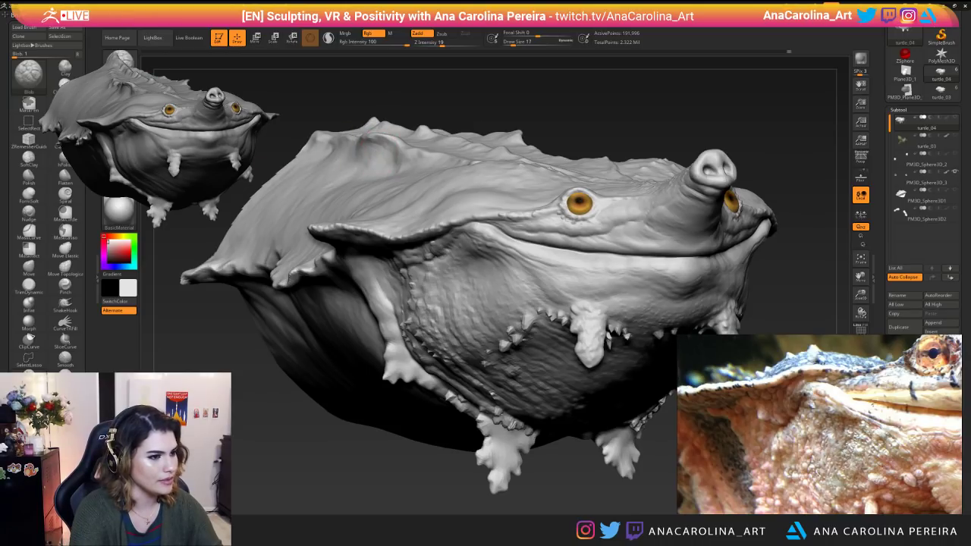
Set the Blob brush's draw size to 16 over the top of the head.
{"action": "left_click_drag", "start_coordinate": [297, 110], "coordinate": [297, 174]}
{"action": "key", "text": "space"}
{"action": "left_click_drag", "start_coordinate": [475, 194], "coordinate": [482, 193]}
{"action": "key", "text": "space"}
{"action": "left_click_drag", "start_coordinate": [477, 251], "coordinate": [471, 251]}
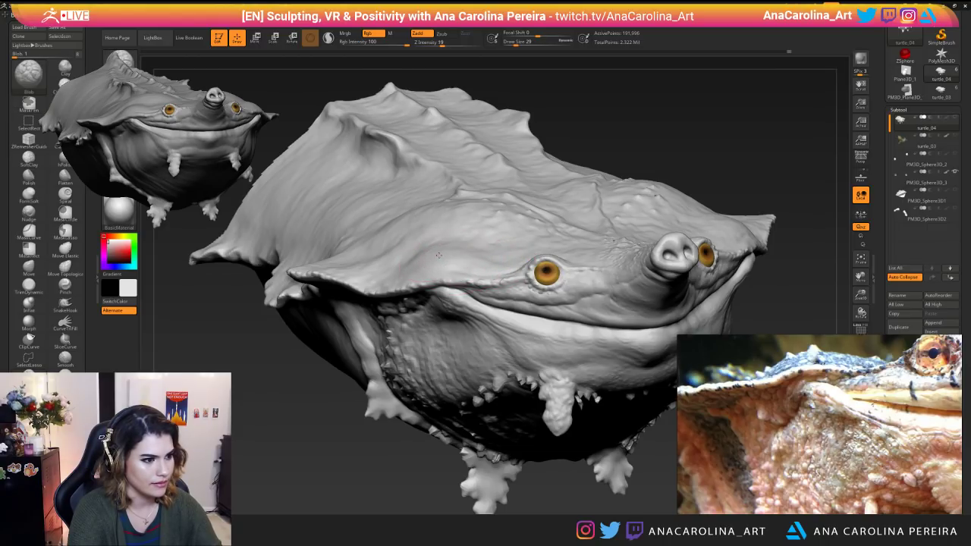
{"action": "key", "text": "space"}
{"action": "left_click_drag", "start_coordinate": [438, 255], "coordinate": [422, 257]}
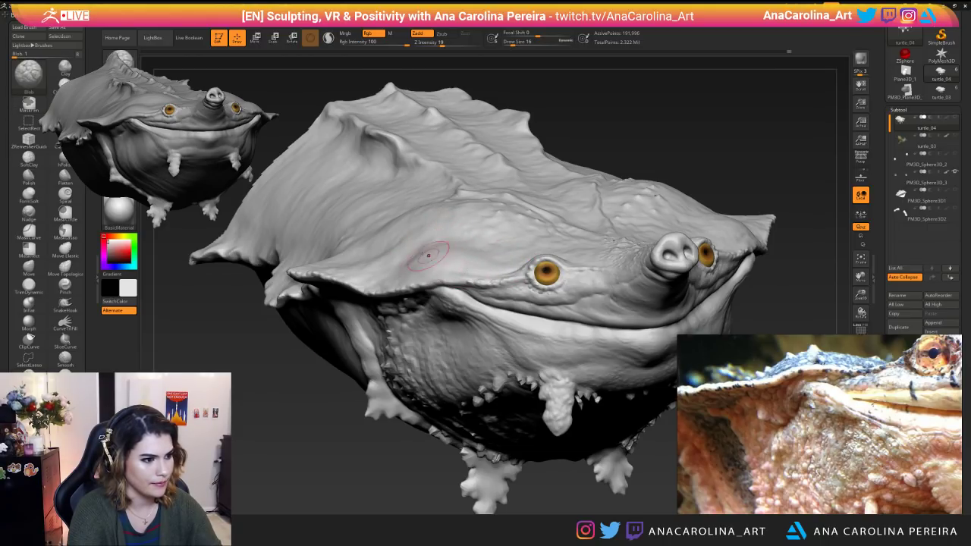
{"action": "left_click_drag", "start_coordinate": [654, 166], "coordinate": [658, 127]}
{"action": "left_click_drag", "start_coordinate": [658, 128], "coordinate": [661, 149], "text": "alt"}
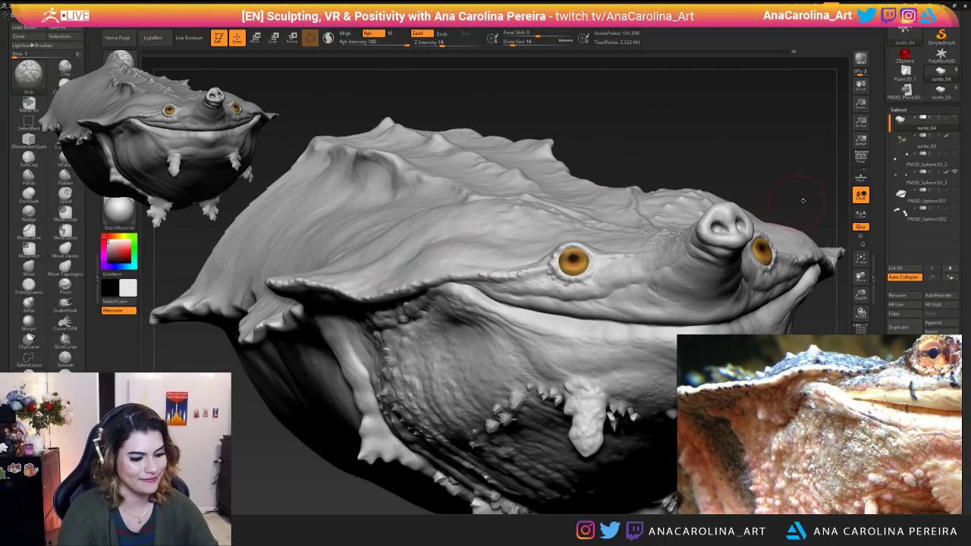
Raise the turtle back to its highest subdivision level and open its layers list.
{"action": "key", "text": "d"}
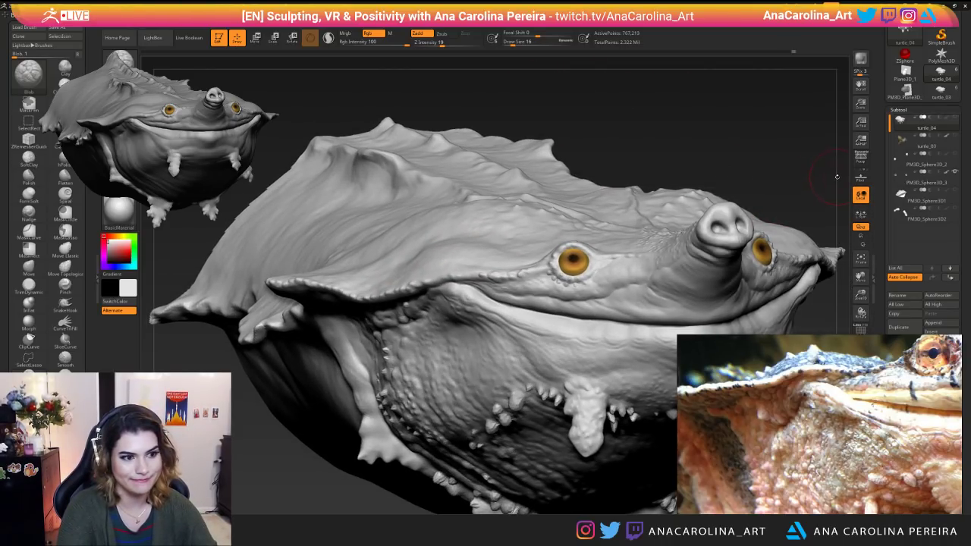
{"action": "scroll", "coordinate": [919, 235], "scroll_direction": "down", "scroll_amount": 3}
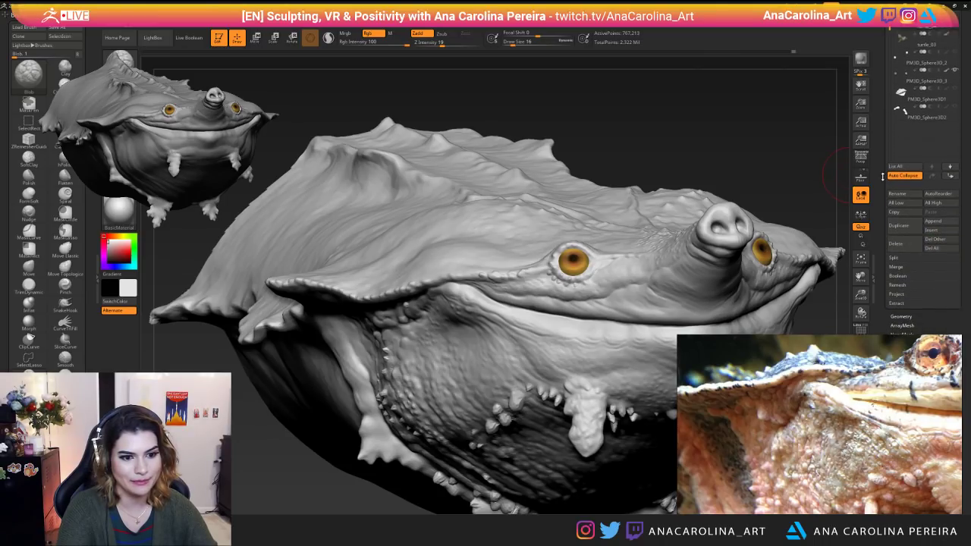
{"action": "scroll", "coordinate": [884, 303], "scroll_direction": "down", "scroll_amount": 4}
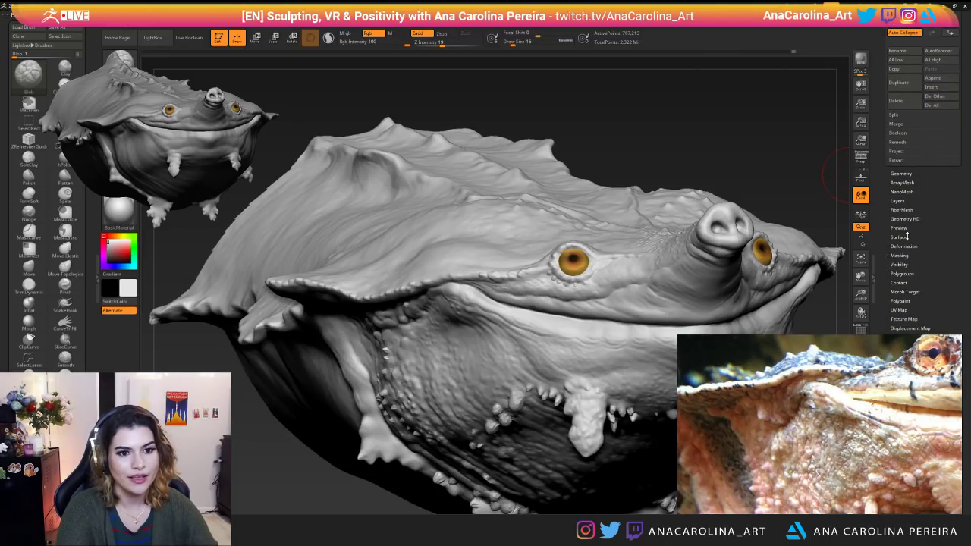
{"action": "left_click", "coordinate": [897, 201]}
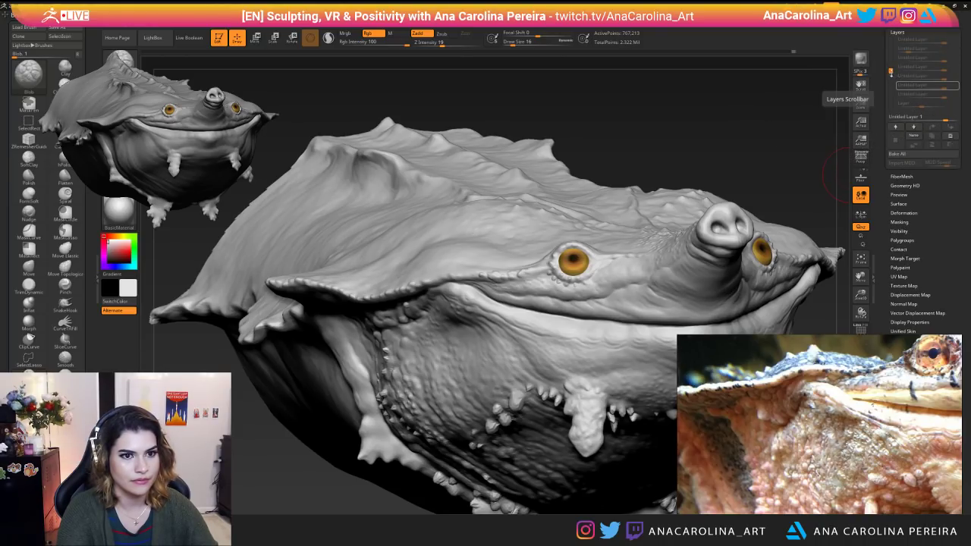
Show the whole turtle again and add a new layer to the layers list for recording.
{"action": "left_click_drag", "start_coordinate": [847, 119], "coordinate": [789, 117]}
{"action": "left_click_drag", "start_coordinate": [691, 180], "coordinate": [748, 163]}
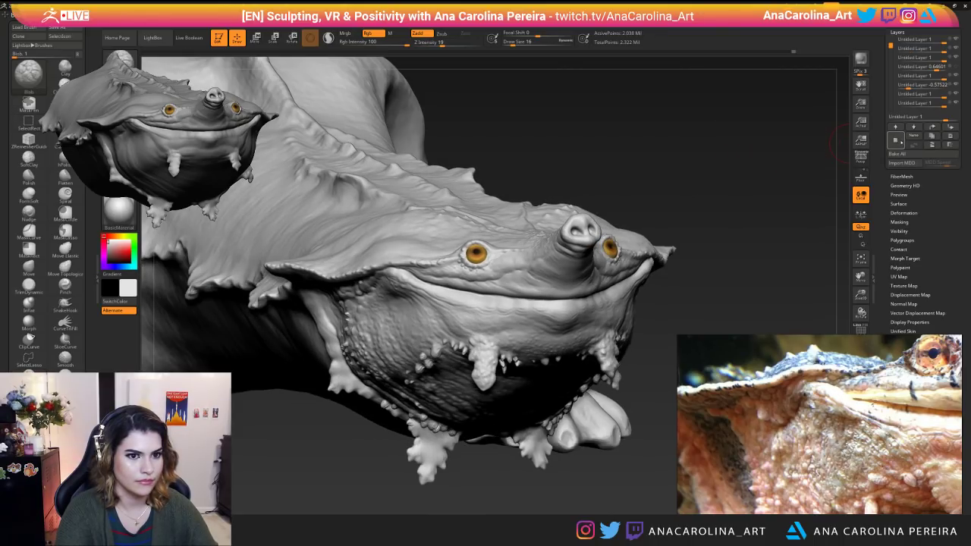
{"action": "left_click", "coordinate": [921, 103]}
{"action": "left_click_drag", "start_coordinate": [892, 59], "coordinate": [892, 77]}
{"action": "left_click", "coordinate": [896, 141]}
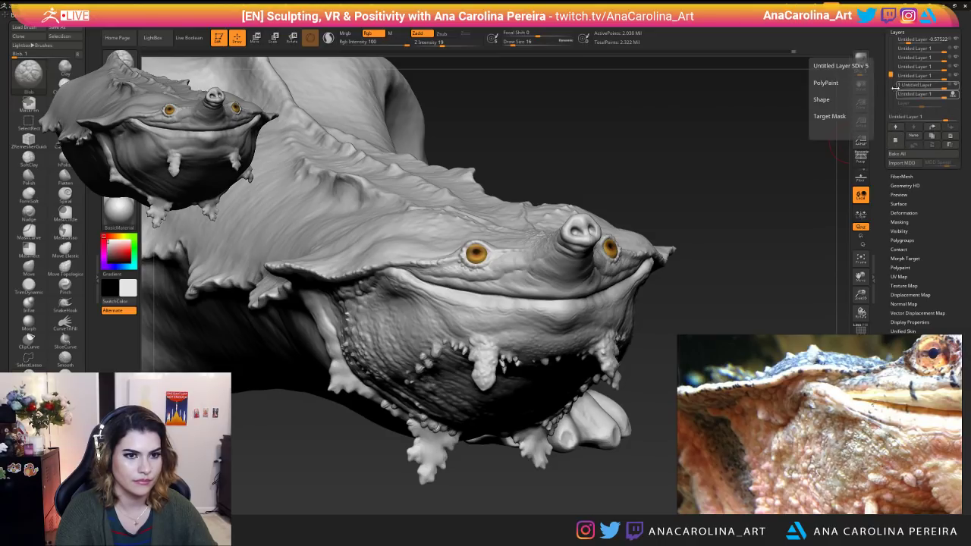
Isolate the turtle's head and neck by hiding the rest of the body.
{"action": "mouse_move", "coordinate": [715, 213]}
{"action": "left_mouse_down"}
{"action": "mouse_move", "coordinate": [748, 234]}
{"action": "mouse_move", "coordinate": [694, 288]}
{"action": "left_mouse_up"}
{"action": "mouse_move", "coordinate": [639, 431]}
{"action": "left_mouse_down", "text": "ctrl+shift"}
{"action": "mouse_move", "coordinate": [613, 299]}
{"action": "mouse_move", "coordinate": [211, 137]}
{"action": "mouse_move", "coordinate": [246, 159]}
{"action": "left_mouse_up", "text": "ctrl+shift"}
{"action": "left_click_drag", "start_coordinate": [596, 408], "coordinate": [605, 412]}
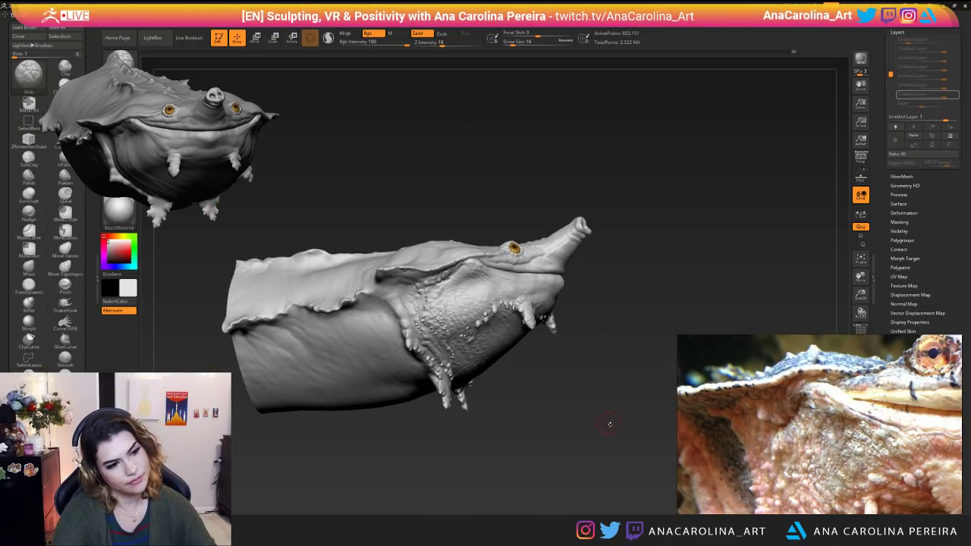
{"action": "mouse_move", "coordinate": [617, 447]}
{"action": "left_mouse_down"}
{"action": "mouse_move", "coordinate": [574, 470]}
{"action": "mouse_move", "coordinate": [621, 462]}
{"action": "mouse_move", "coordinate": [607, 455]}
{"action": "mouse_move", "coordinate": [607, 474]}
{"action": "mouse_move", "coordinate": [597, 472]}
{"action": "left_mouse_up"}
Configure the SnakeHook brush with AccuCurve enabled, a higher focal shift and a draw size of 9.
{"action": "key", "text": "b"}
{"action": "key", "text": "s"}
{"action": "key", "text": "h"}
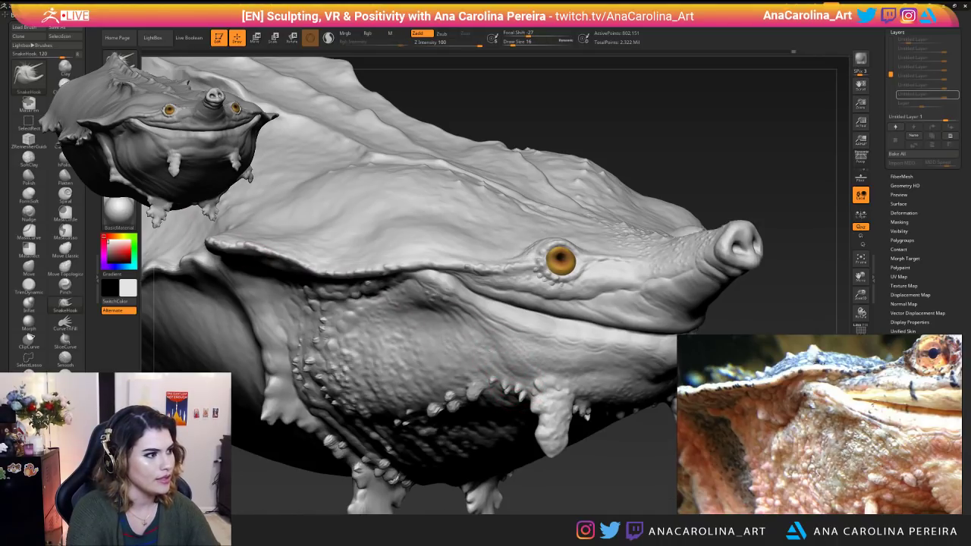
{"action": "key", "text": "space"}
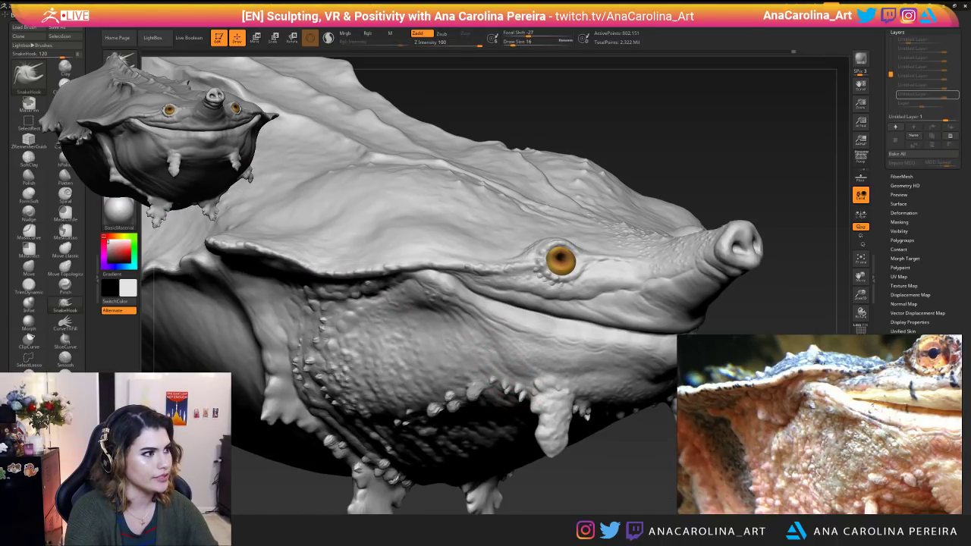
{"action": "scroll", "coordinate": [92, 316], "scroll_direction": "down", "scroll_amount": 6}
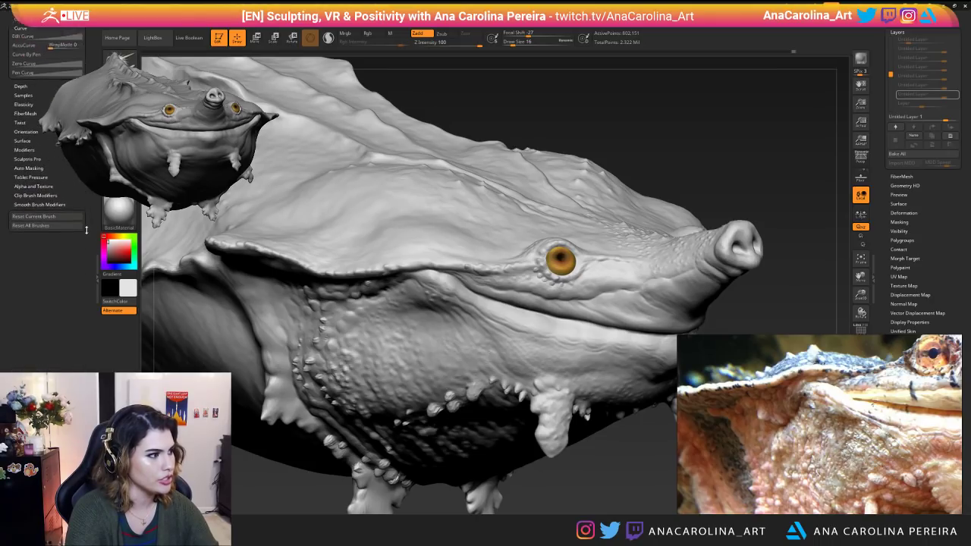
{"action": "left_click", "coordinate": [23, 193]}
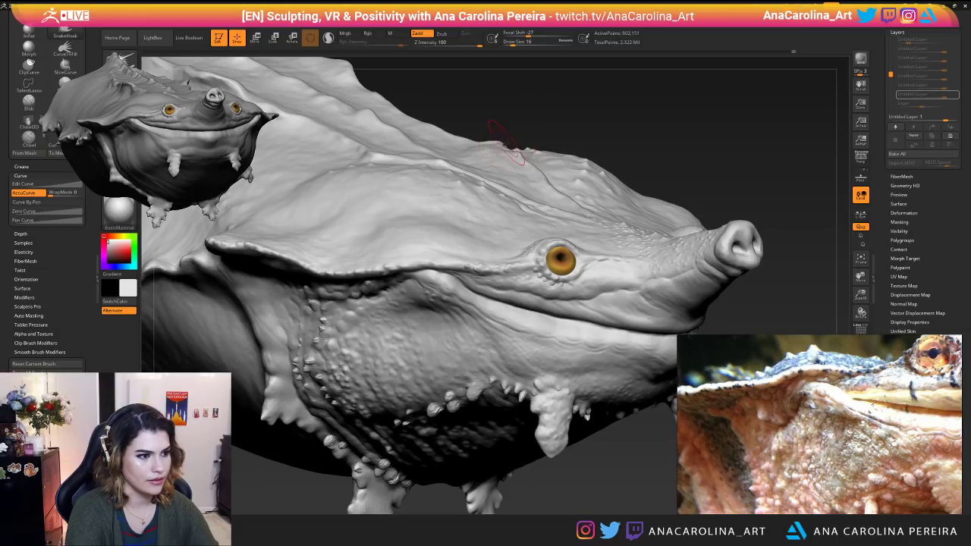
{"action": "key", "text": "space"}
{"action": "left_click_drag", "start_coordinate": [543, 152], "coordinate": [555, 152]}
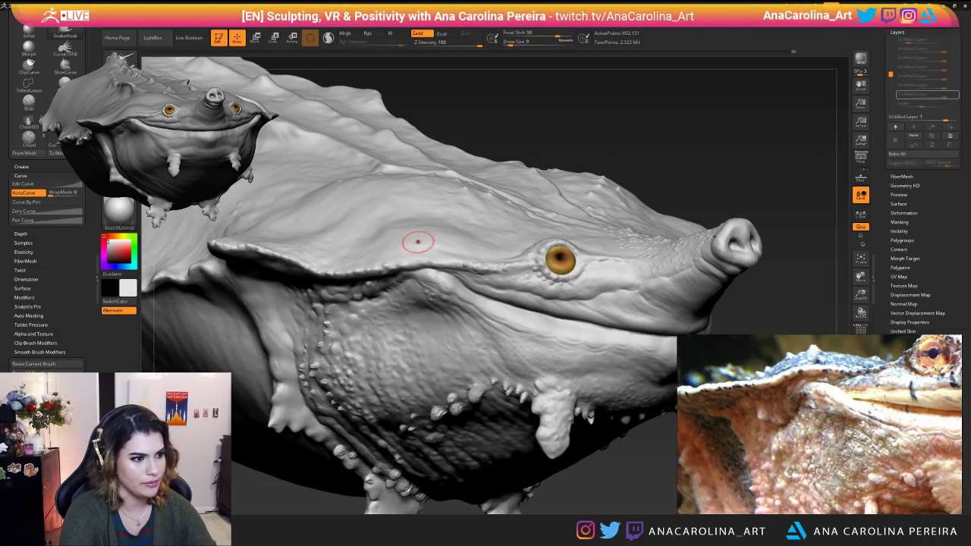
Set the SnakeHook draw size to 7 and focal shift to 5, trying a spike behind the eye and undoing it.
{"action": "key", "text": "space"}
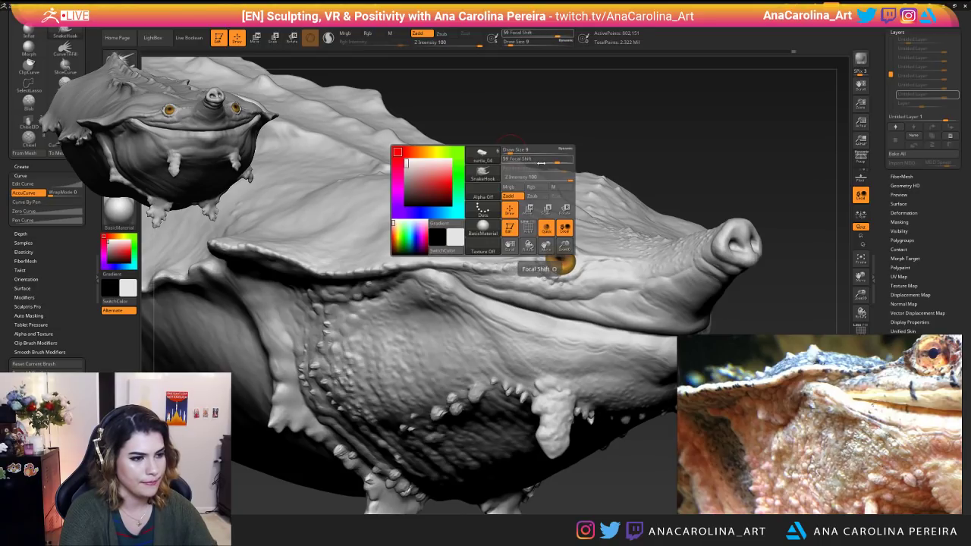
{"action": "mouse_move", "coordinate": [514, 151]}
{"action": "left_mouse_down"}
{"action": "mouse_move", "coordinate": [549, 159]}
{"action": "mouse_move", "coordinate": [538, 158]}
{"action": "left_mouse_up"}
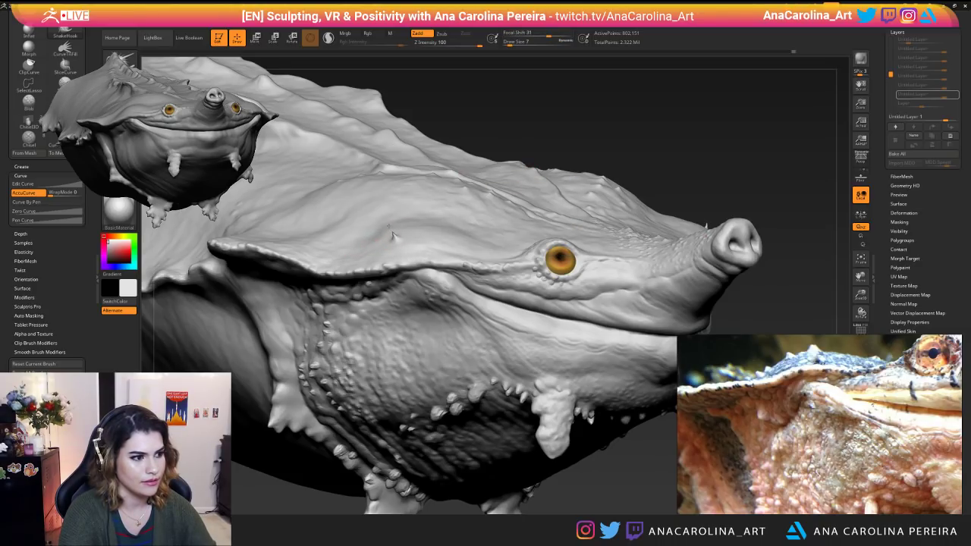
{"action": "key", "text": "space"}
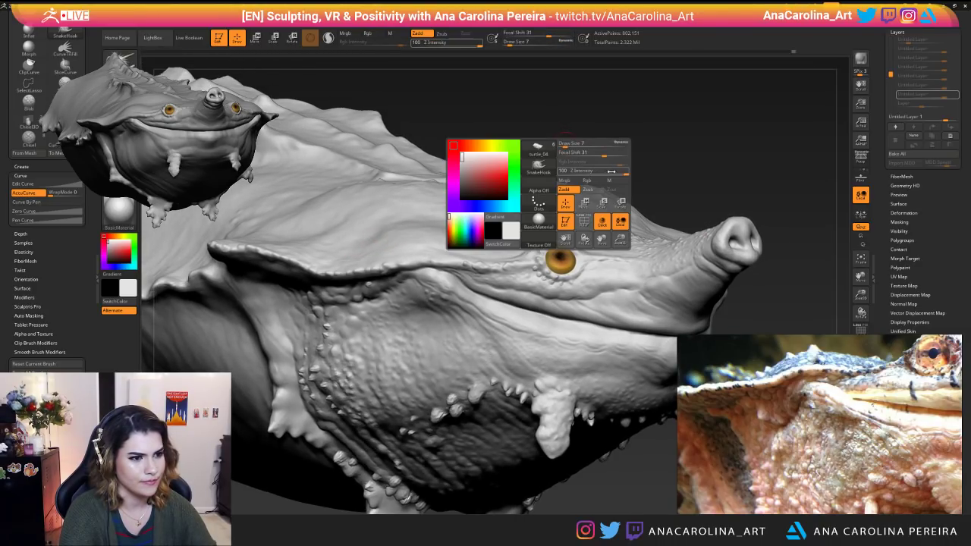
{"action": "left_click_drag", "start_coordinate": [602, 154], "coordinate": [597, 155]}
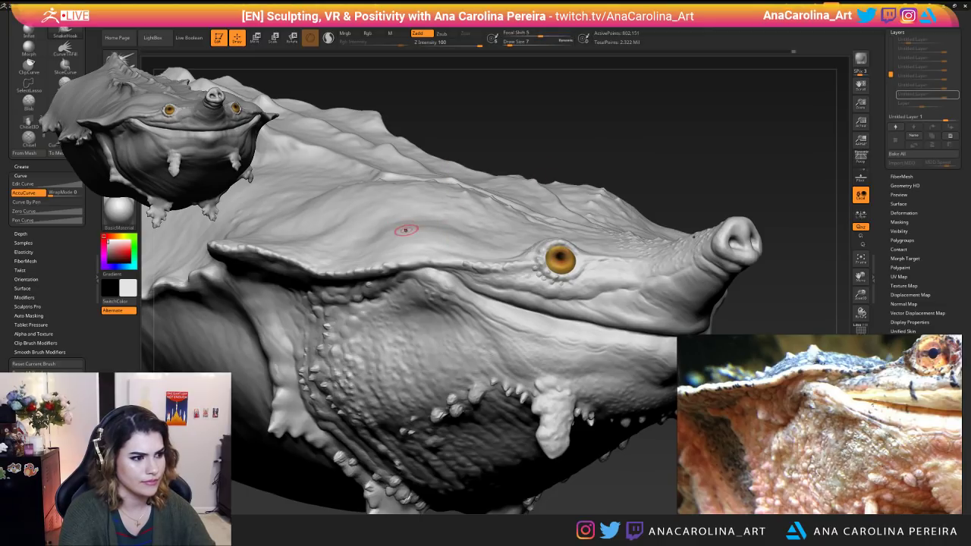
{"action": "left_click_drag", "start_coordinate": [505, 139], "coordinate": [510, 128]}
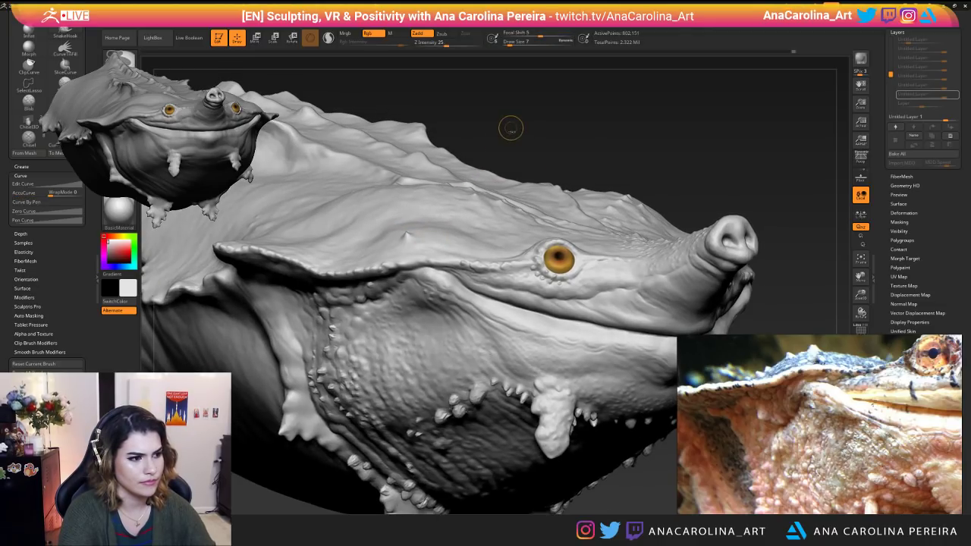
{"action": "key", "text": "ctrl+z"}
Set the brush's Z Intensity to 83 and pull a small bump out of the skin behind the eye.
{"action": "key", "text": "space"}
{"action": "left_click_drag", "start_coordinate": [582, 173], "coordinate": [573, 173]}
{"action": "left_click_drag", "start_coordinate": [479, 127], "coordinate": [479, 146]}
{"action": "key", "text": "space"}
{"action": "left_click_drag", "start_coordinate": [549, 193], "coordinate": [555, 193]}
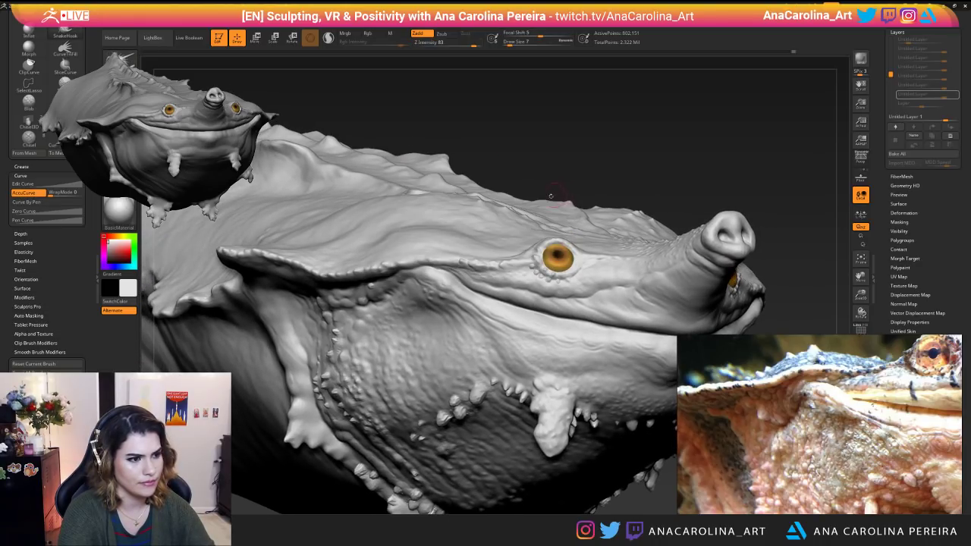
{"action": "left_click_drag", "start_coordinate": [448, 165], "coordinate": [433, 217]}
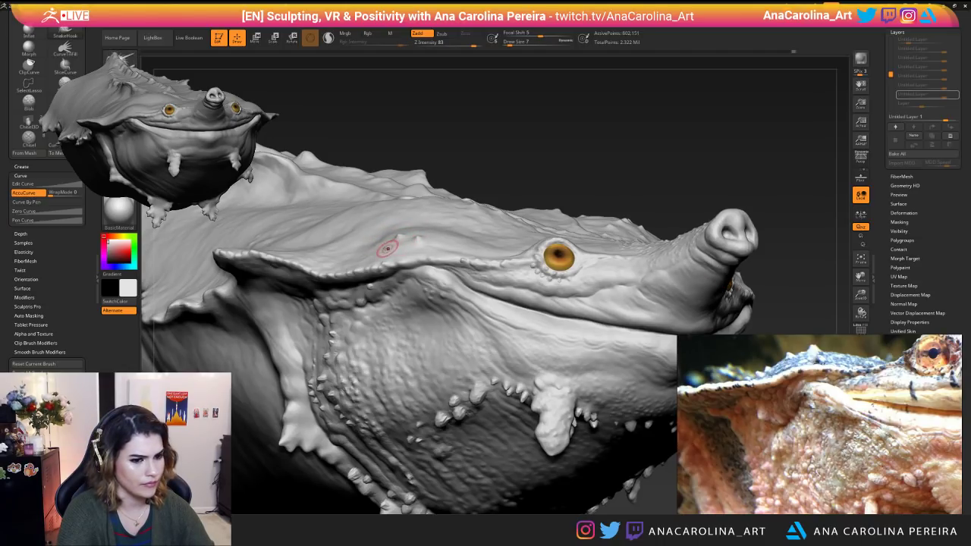
Set the focal shift to -30 and the draw size to 6, adding small bumps beside the first one.
{"action": "key", "text": "space"}
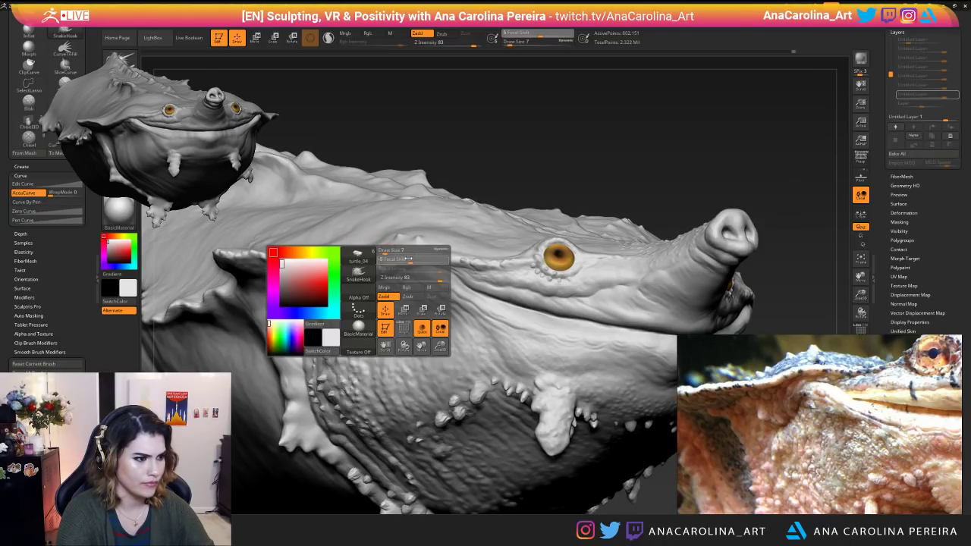
{"action": "left_click_drag", "start_coordinate": [383, 258], "coordinate": [400, 259]}
{"action": "key", "text": "space"}
{"action": "left_click_drag", "start_coordinate": [415, 251], "coordinate": [403, 245]}
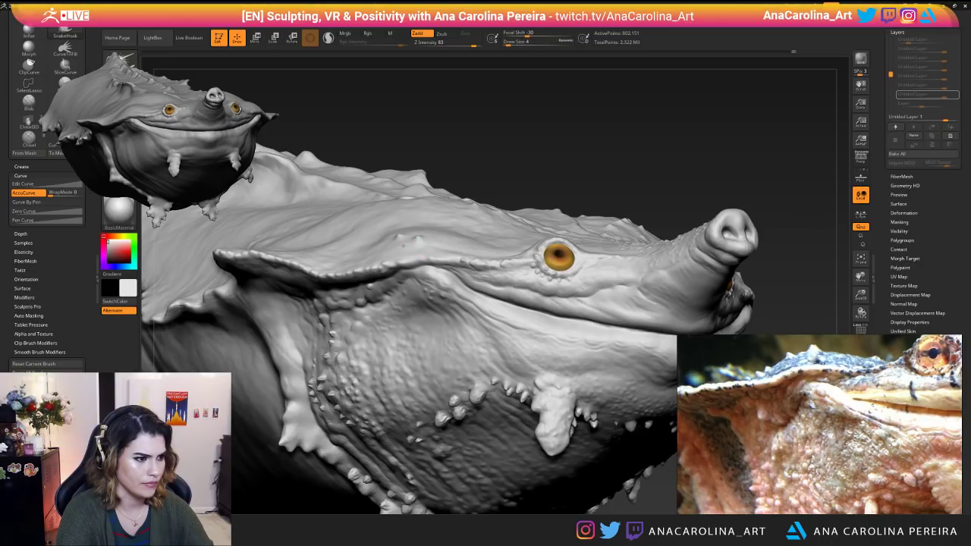
{"action": "mouse_move", "coordinate": [474, 154]}
{"action": "left_mouse_down", "text": "alt"}
{"action": "mouse_move", "coordinate": [464, 141]}
{"action": "mouse_move", "coordinate": [409, 155]}
{"action": "mouse_move", "coordinate": [472, 132]}
{"action": "mouse_move", "coordinate": [467, 165]}
{"action": "left_mouse_up", "text": "alt"}
{"action": "key", "text": "space"}
{"action": "left_click_drag", "start_coordinate": [436, 227], "coordinate": [440, 225]}
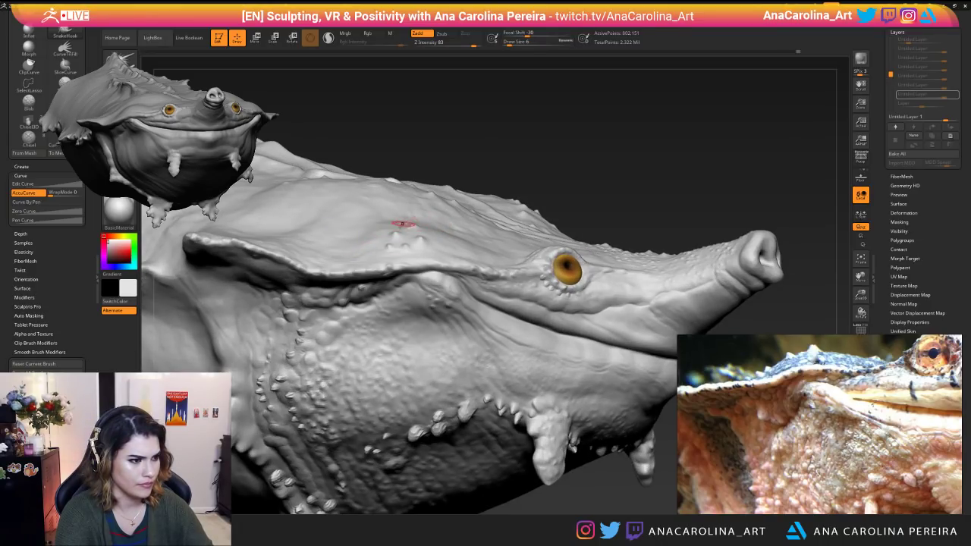
Pull a scattered row of small bumps along the side of the head above the skin flap.
{"action": "left_click_drag", "start_coordinate": [528, 132], "coordinate": [440, 239]}
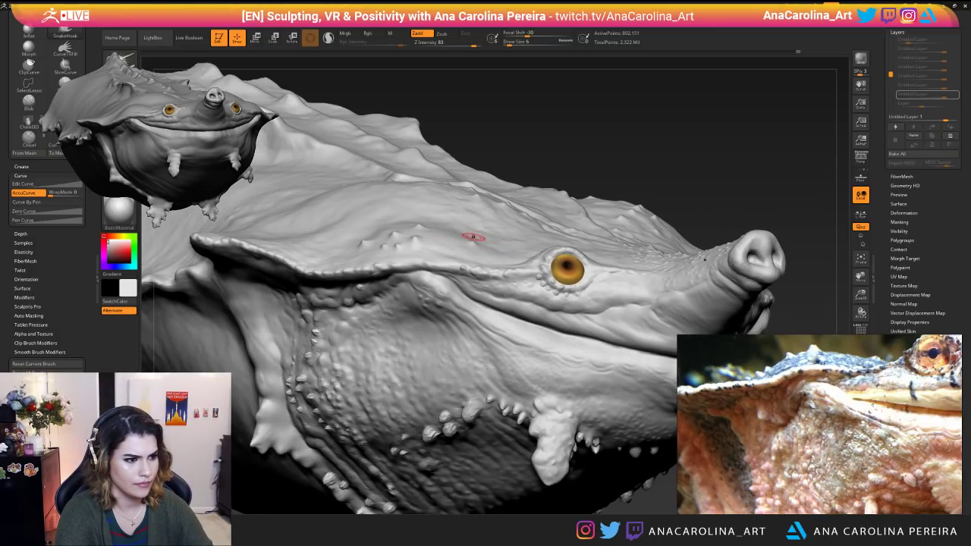
{"action": "left_click_drag", "start_coordinate": [472, 237], "coordinate": [340, 206]}
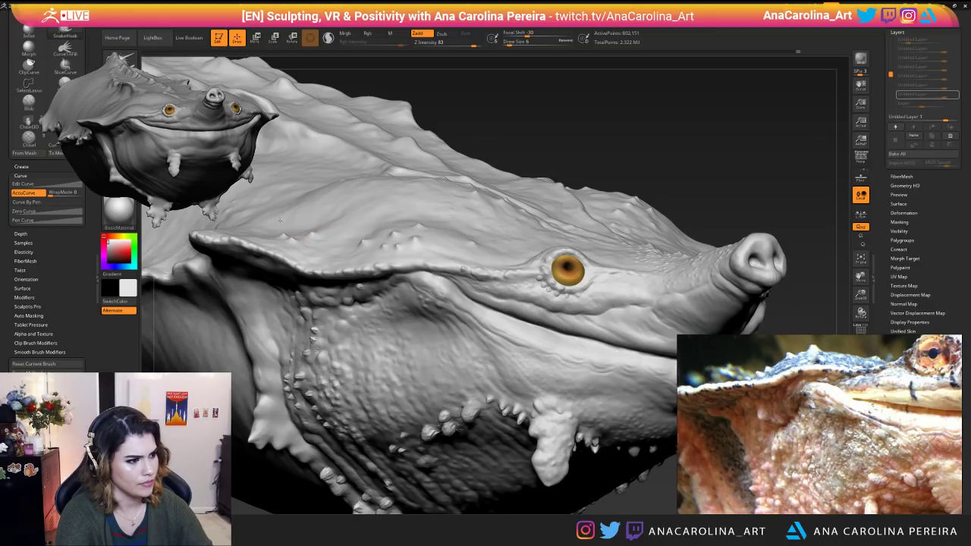
{"action": "mouse_move", "coordinate": [600, 151]}
{"action": "left_mouse_down", "text": "alt"}
{"action": "mouse_move", "coordinate": [580, 98]}
{"action": "mouse_move", "coordinate": [509, 141]}
{"action": "mouse_move", "coordinate": [543, 145]}
{"action": "mouse_move", "coordinate": [603, 113]}
{"action": "mouse_move", "coordinate": [618, 173]}
{"action": "left_mouse_up", "text": "alt"}
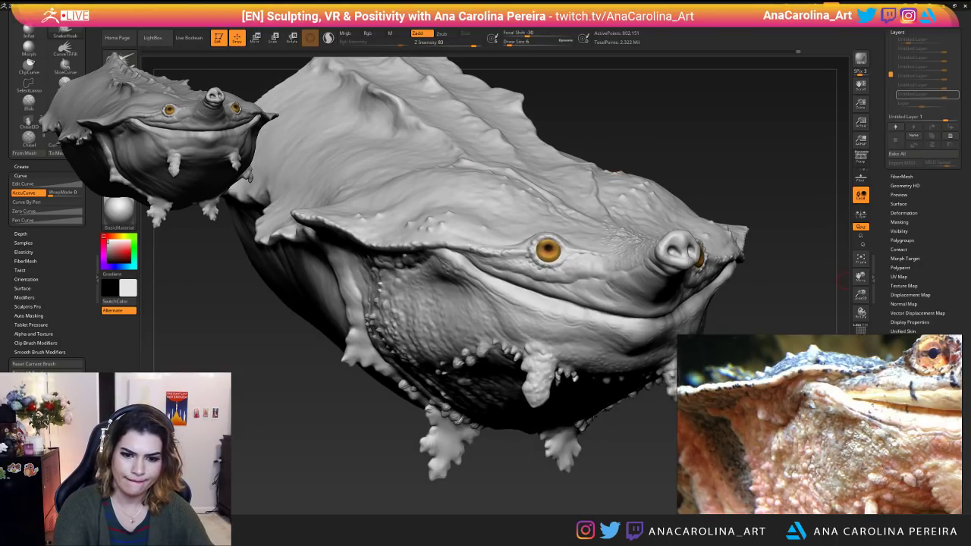
Set the draw size to 7 and pull larger bumps higher up on the back of the head.
{"action": "mouse_move", "coordinate": [290, 394]}
{"action": "left_mouse_down"}
{"action": "mouse_move", "coordinate": [342, 429]}
{"action": "mouse_move", "coordinate": [469, 224]}
{"action": "left_mouse_up"}
{"action": "key", "text": "space"}
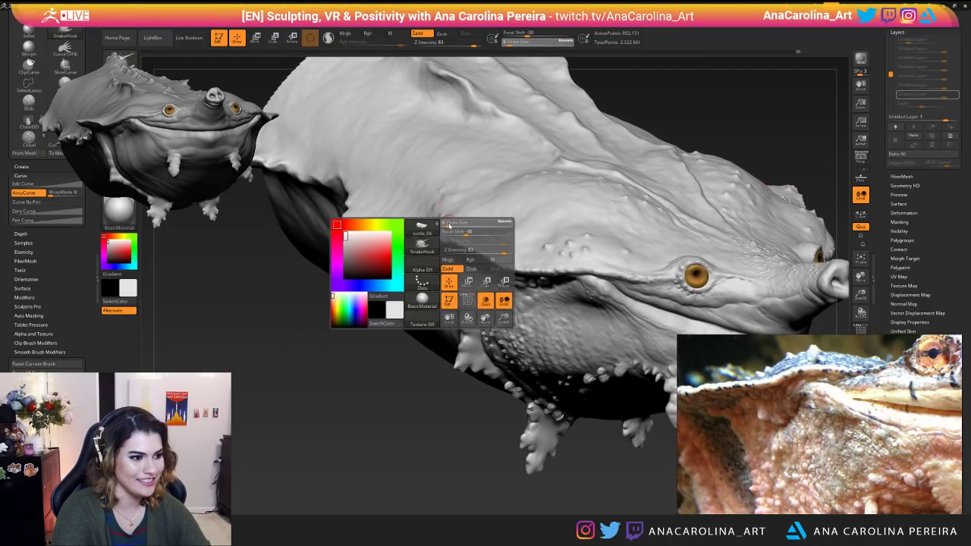
{"action": "mouse_move", "coordinate": [341, 433]}
{"action": "left_mouse_down"}
{"action": "mouse_move", "coordinate": [364, 364]}
{"action": "mouse_move", "coordinate": [364, 251]}
{"action": "left_mouse_up"}
{"action": "mouse_move", "coordinate": [546, 395]}
{"action": "left_mouse_down"}
{"action": "mouse_move", "coordinate": [364, 394]}
{"action": "mouse_move", "coordinate": [450, 407]}
{"action": "mouse_move", "coordinate": [477, 448]}
{"action": "mouse_move", "coordinate": [470, 467]}
{"action": "mouse_move", "coordinate": [336, 448]}
{"action": "mouse_move", "coordinate": [344, 409]}
{"action": "left_mouse_up"}
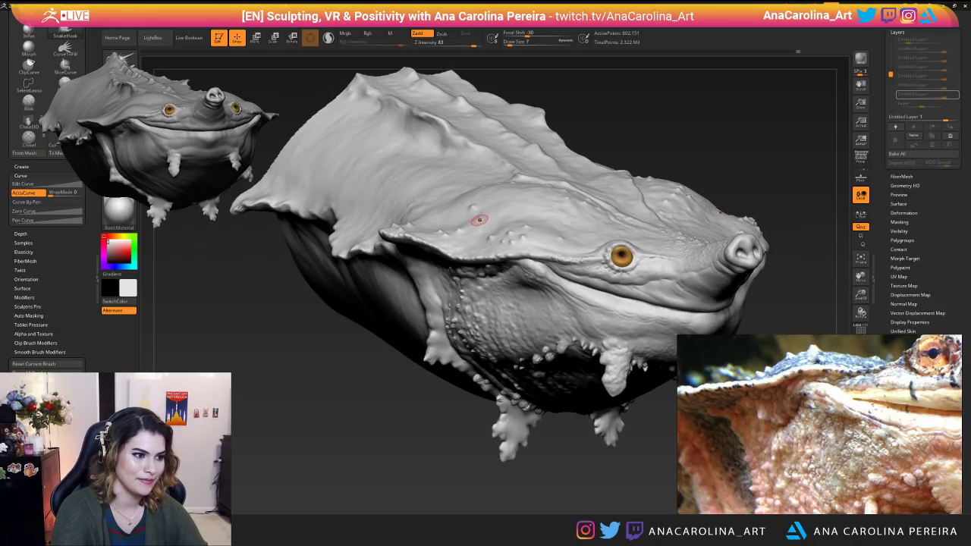
Set the draw size to 5 and Z Intensity to 66, and add finer bumps between the existing ones.
{"action": "key", "text": "space"}
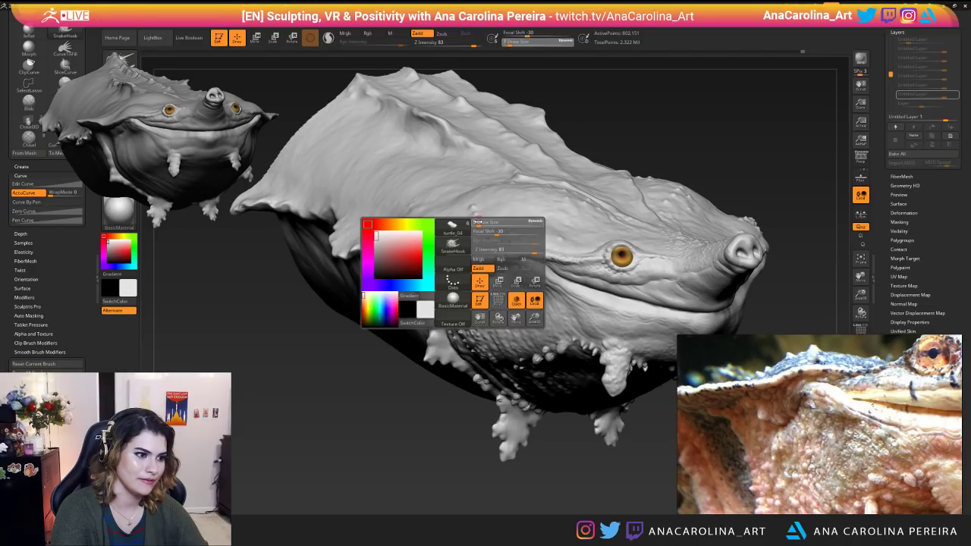
{"action": "left_click", "coordinate": [478, 222]}
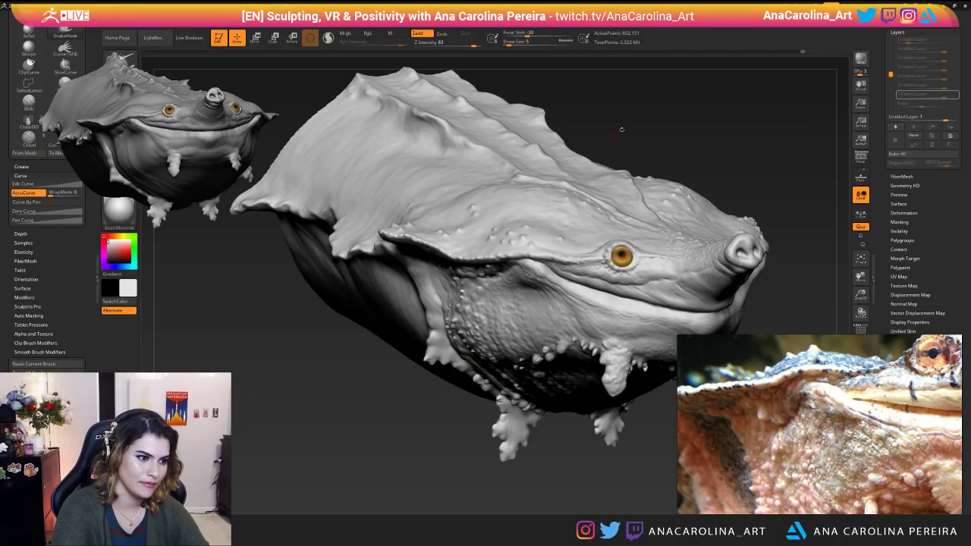
{"action": "left_click_drag", "start_coordinate": [613, 135], "coordinate": [622, 126]}
{"action": "key", "text": "space"}
{"action": "left_click_drag", "start_coordinate": [620, 257], "coordinate": [607, 257]}
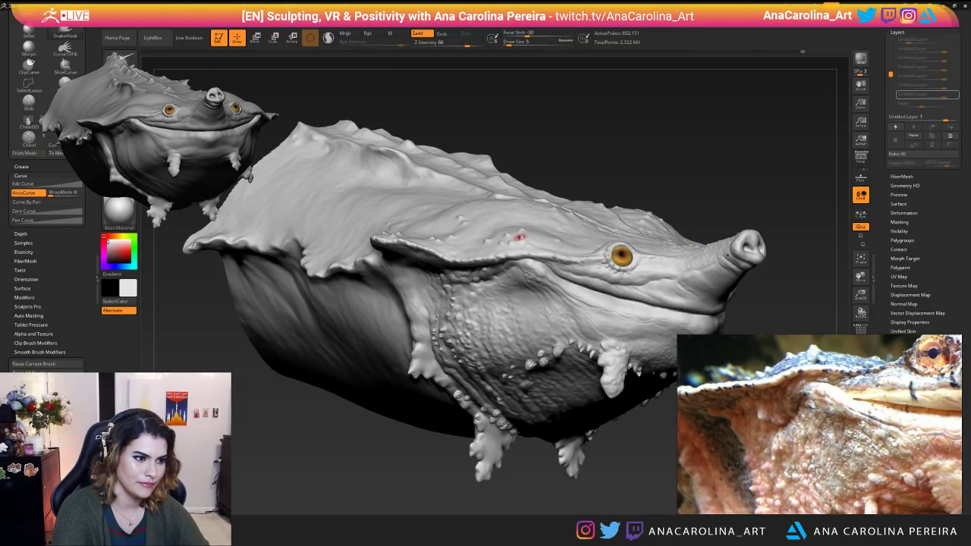
{"action": "right_click_drag", "start_coordinate": [495, 248], "coordinate": [429, 251]}
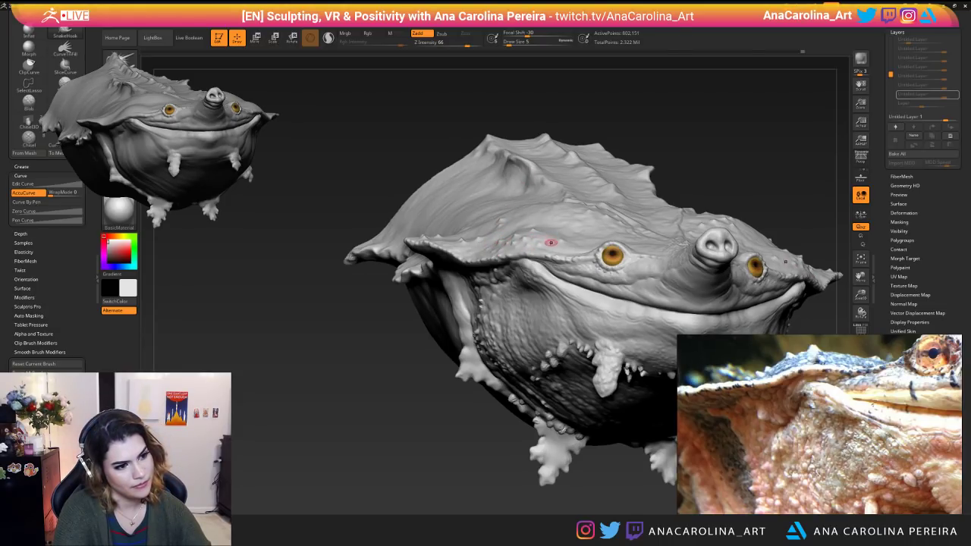
Add small bumps along the head flap while checking them from the front and the opposite side.
{"action": "right_click_drag", "start_coordinate": [598, 192], "coordinate": [565, 146], "text": "ctrl"}
{"action": "right_click_drag", "start_coordinate": [697, 226], "coordinate": [628, 243]}
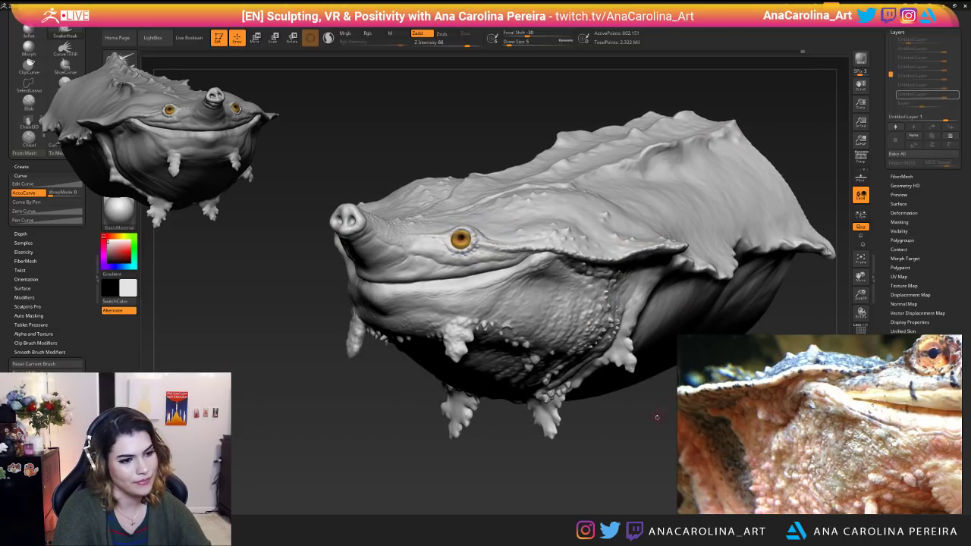
{"action": "right_click_drag", "start_coordinate": [661, 414], "coordinate": [617, 475]}
{"action": "right_click_drag", "start_coordinate": [638, 425], "coordinate": [598, 426], "text": "alt"}
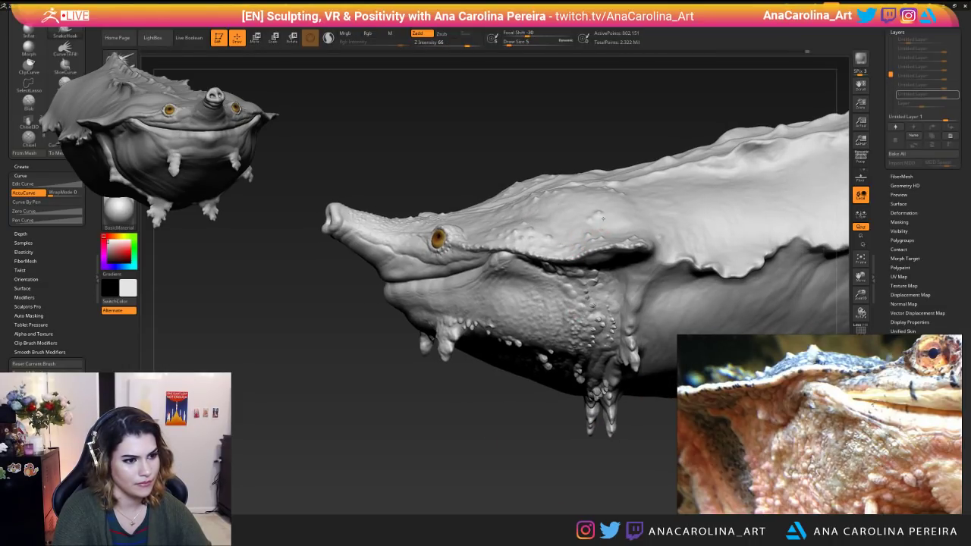
{"action": "mouse_move", "coordinate": [611, 237]}
{"action": "right_mouse_down"}
{"action": "mouse_move", "coordinate": [516, 242]}
{"action": "mouse_move", "coordinate": [447, 227]}
{"action": "mouse_move", "coordinate": [379, 264]}
{"action": "mouse_move", "coordinate": [333, 259]}
{"action": "right_mouse_up"}
Adjust the draw size and pull small pointed bumps across the top of the head and forehead.
{"action": "right_click_drag", "start_coordinate": [607, 83], "coordinate": [629, 181], "text": "ctrl"}
{"action": "key", "text": "space"}
{"action": "left_click_drag", "start_coordinate": [597, 255], "coordinate": [600, 255]}
{"action": "right_click_drag", "start_coordinate": [628, 221], "coordinate": [638, 241]}
{"action": "key", "text": "space"}
{"action": "left_click_drag", "start_coordinate": [664, 208], "coordinate": [660, 207]}
{"action": "mouse_move", "coordinate": [660, 207]}
{"action": "right_mouse_down", "text": "alt"}
{"action": "mouse_move", "coordinate": [604, 178]}
{"action": "mouse_move", "coordinate": [553, 275]}
{"action": "right_mouse_up", "text": "alt"}
Set Z Intensity to 77 and draw size to 5, and pull tiny bumps in the skin just behind the eye.
{"action": "key", "text": "space"}
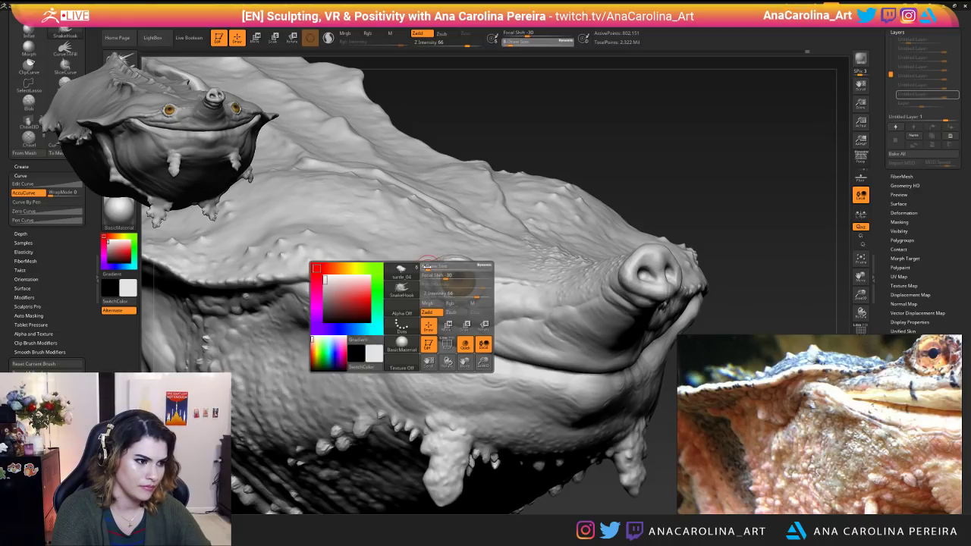
{"action": "key", "text": "space"}
{"action": "left_click_drag", "start_coordinate": [470, 293], "coordinate": [488, 291]}
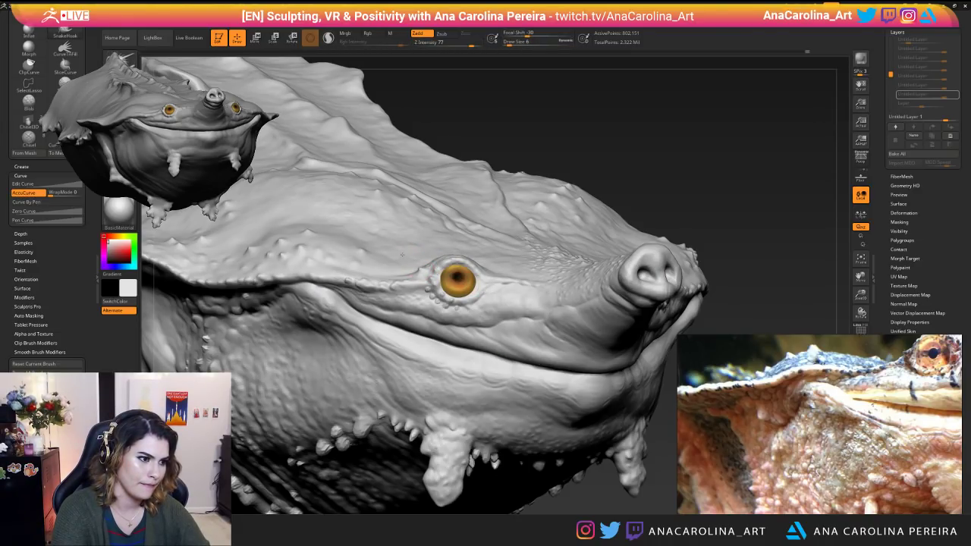
{"action": "key", "text": "space"}
{"action": "left_click_drag", "start_coordinate": [442, 245], "coordinate": [442, 245]}
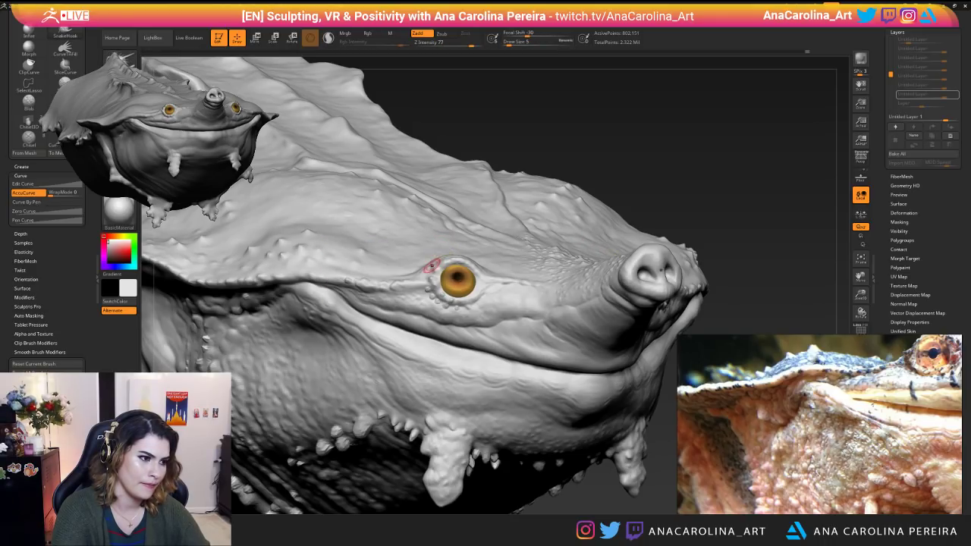
{"action": "mouse_move", "coordinate": [427, 234]}
{"action": "right_mouse_down"}
{"action": "mouse_move", "coordinate": [466, 189]}
{"action": "mouse_move", "coordinate": [383, 268]}
{"action": "right_mouse_up"}
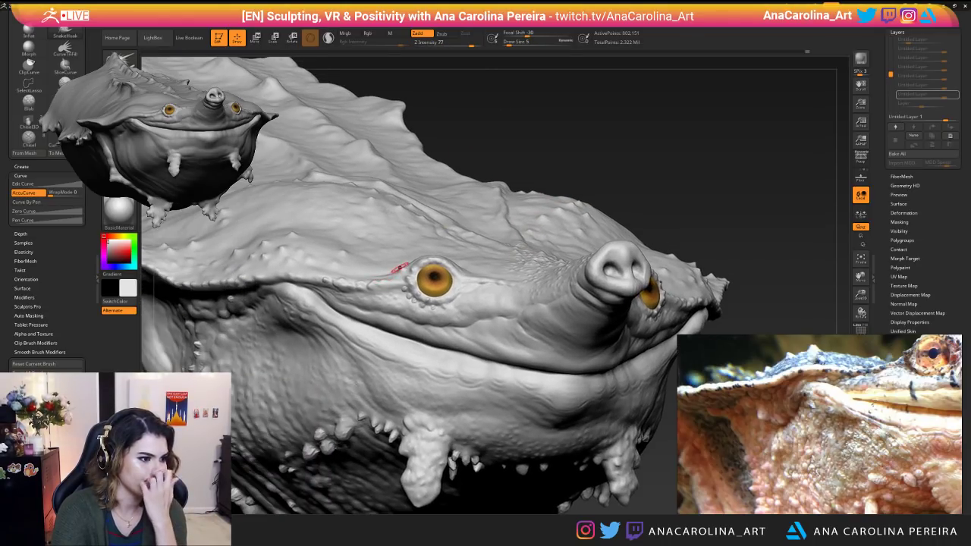
Pull small spikes along the eye rim and over the brow and forehead.
{"action": "right_click_drag", "start_coordinate": [553, 141], "coordinate": [563, 108], "text": "ctrl"}
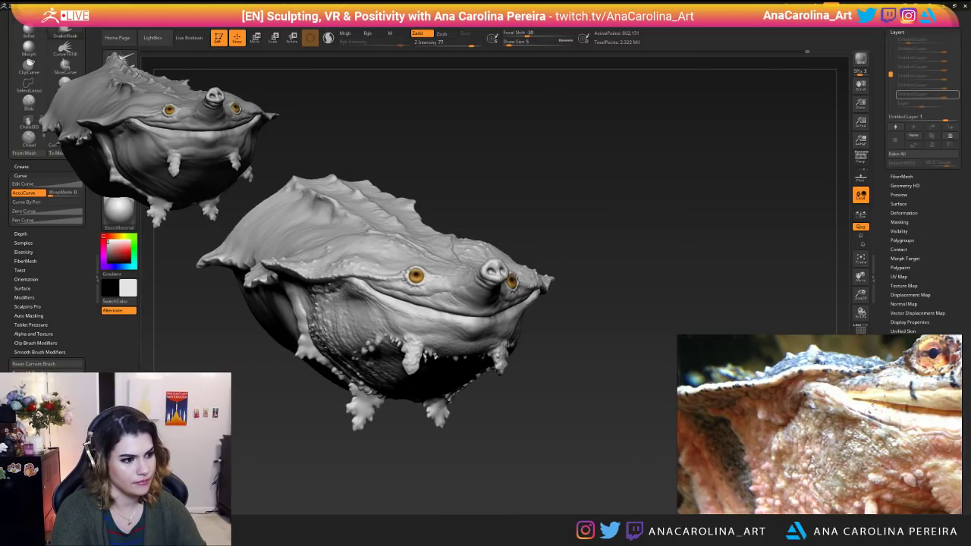
{"action": "right_click_drag", "start_coordinate": [524, 144], "coordinate": [515, 212], "text": "ctrl"}
{"action": "mouse_move", "coordinate": [414, 218]}
{"action": "right_mouse_down"}
{"action": "mouse_move", "coordinate": [448, 225]}
{"action": "mouse_move", "coordinate": [428, 236]}
{"action": "right_mouse_up"}
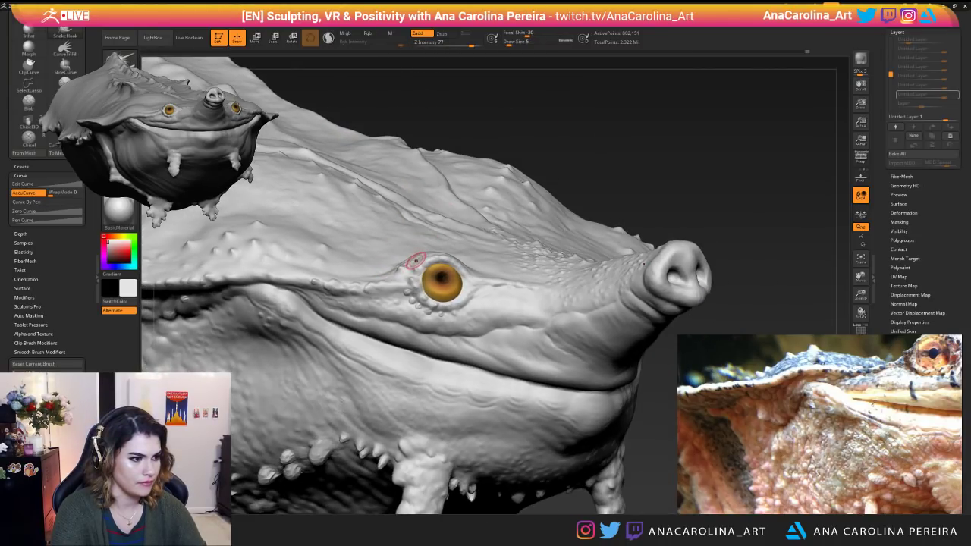
{"action": "right_click_drag", "start_coordinate": [532, 108], "coordinate": [397, 245]}
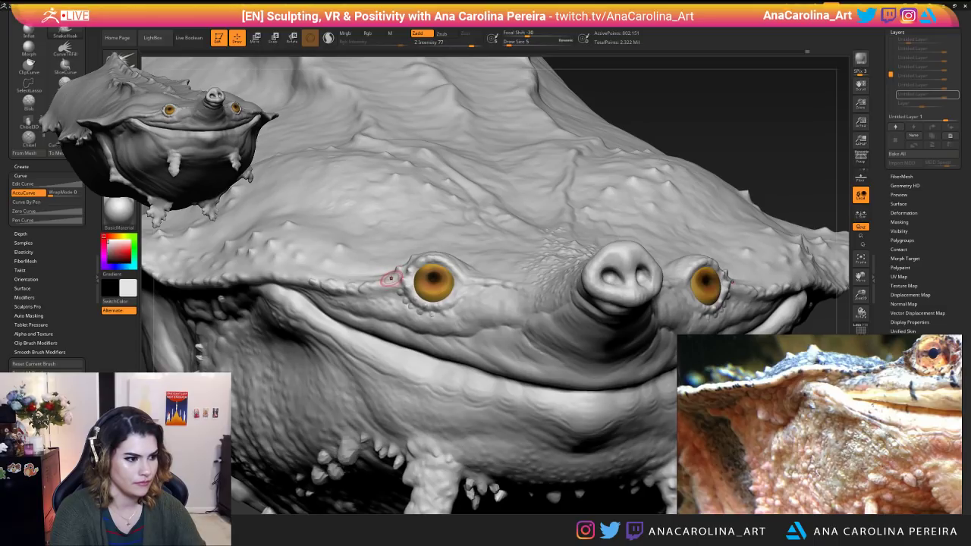
{"action": "right_click_drag", "start_coordinate": [664, 107], "coordinate": [387, 254]}
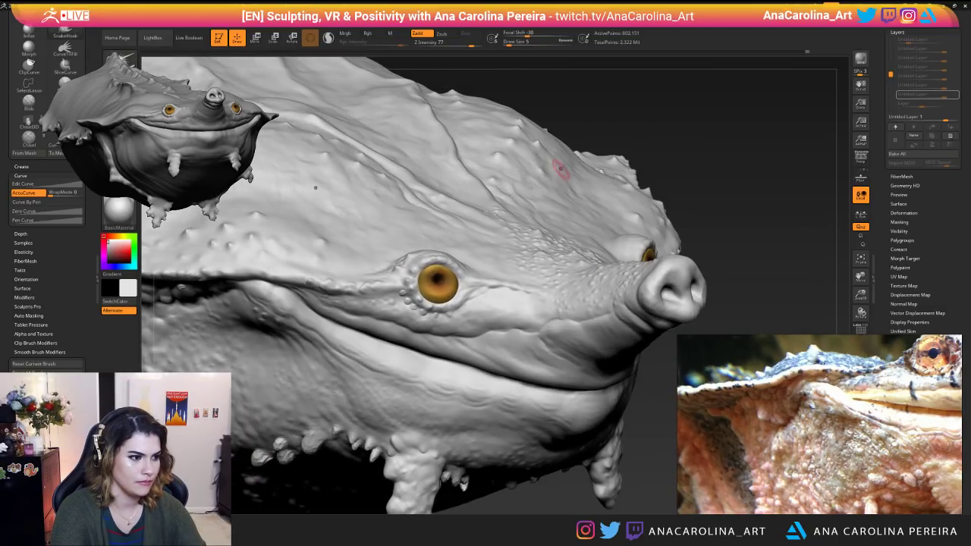
Refine the bumps on the side of the head with light smoothing and extra SnakeHook pulls towards the neck.
{"action": "mouse_move", "coordinate": [663, 113]}
{"action": "left_mouse_down"}
{"action": "mouse_move", "coordinate": [687, 100]}
{"action": "mouse_move", "coordinate": [679, 81]}
{"action": "left_mouse_up"}
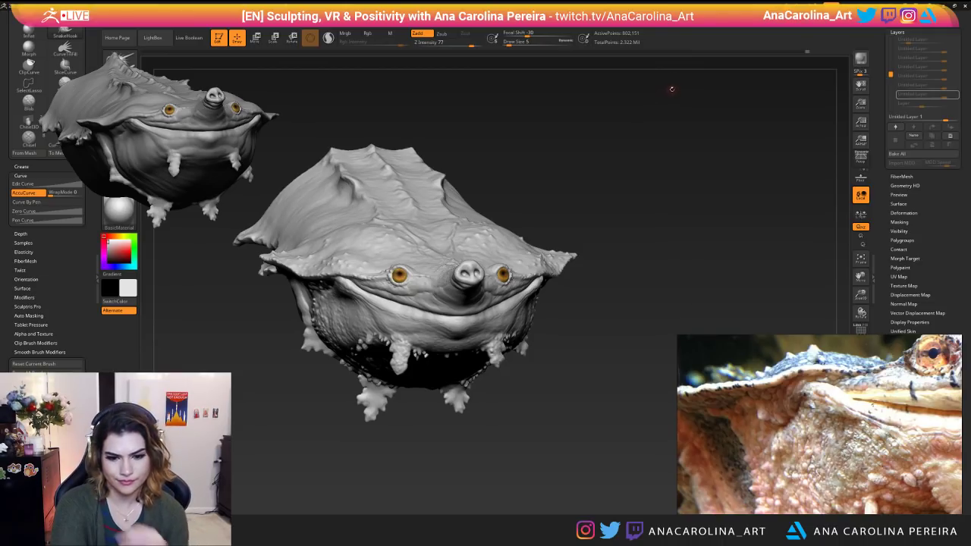
{"action": "left_click_drag", "start_coordinate": [680, 119], "coordinate": [701, 198]}
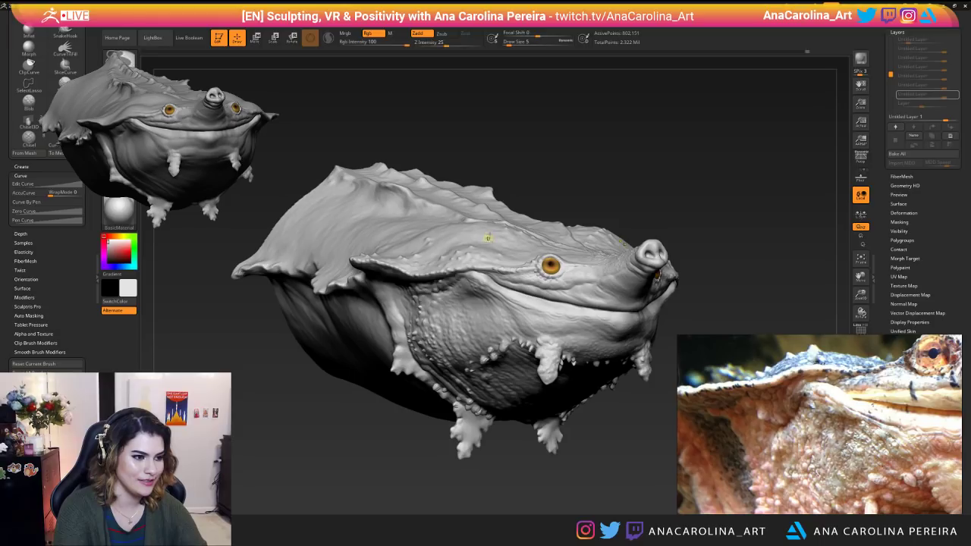
{"action": "left_click_drag", "start_coordinate": [463, 262], "coordinate": [402, 267]}
{"action": "left_click_drag", "start_coordinate": [606, 160], "coordinate": [637, 175]}
{"action": "left_click_drag", "start_coordinate": [426, 268], "coordinate": [456, 271], "text": "alt"}
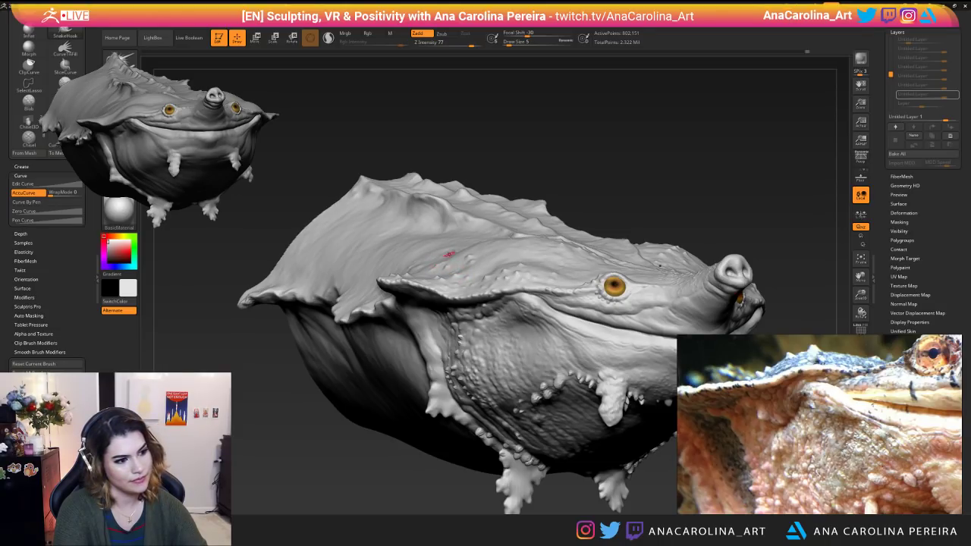
Set the draw size to 7 for pulling bumps on the side of the head above the flap.
{"action": "right_click_drag", "start_coordinate": [446, 257], "coordinate": [455, 205], "text": "ctrl"}
{"action": "mouse_move", "coordinate": [627, 200]}
{"action": "left_mouse_down", "text": "alt"}
{"action": "mouse_move", "coordinate": [579, 202]}
{"action": "mouse_move", "coordinate": [584, 219]}
{"action": "mouse_move", "coordinate": [617, 205]}
{"action": "mouse_move", "coordinate": [610, 198]}
{"action": "mouse_move", "coordinate": [642, 202]}
{"action": "left_mouse_up", "text": "alt"}
{"action": "right_click_drag", "start_coordinate": [642, 202], "coordinate": [641, 243], "text": "ctrl"}
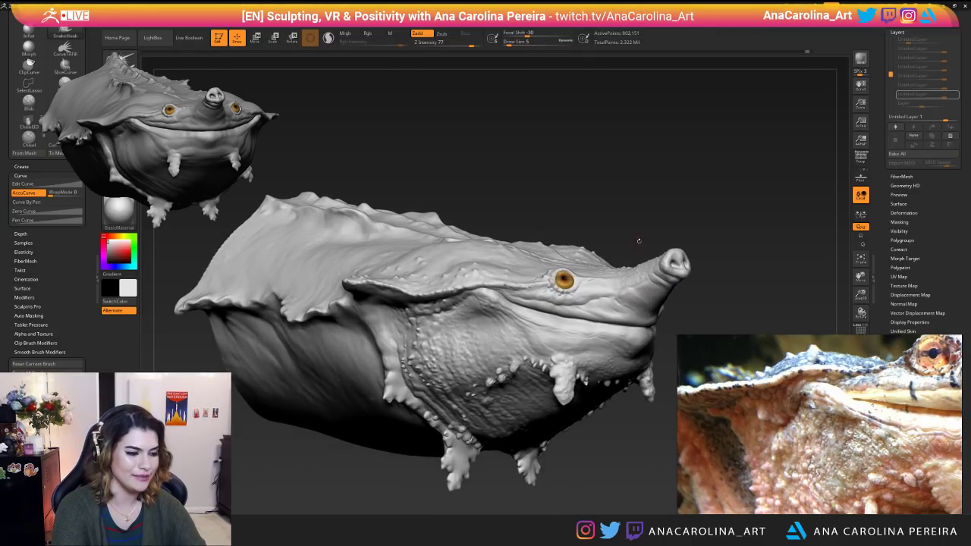
{"action": "left_click_drag", "start_coordinate": [641, 243], "coordinate": [642, 188]}
{"action": "right_click_drag", "start_coordinate": [642, 187], "coordinate": [642, 220], "text": "ctrl"}
{"action": "key", "text": "space"}
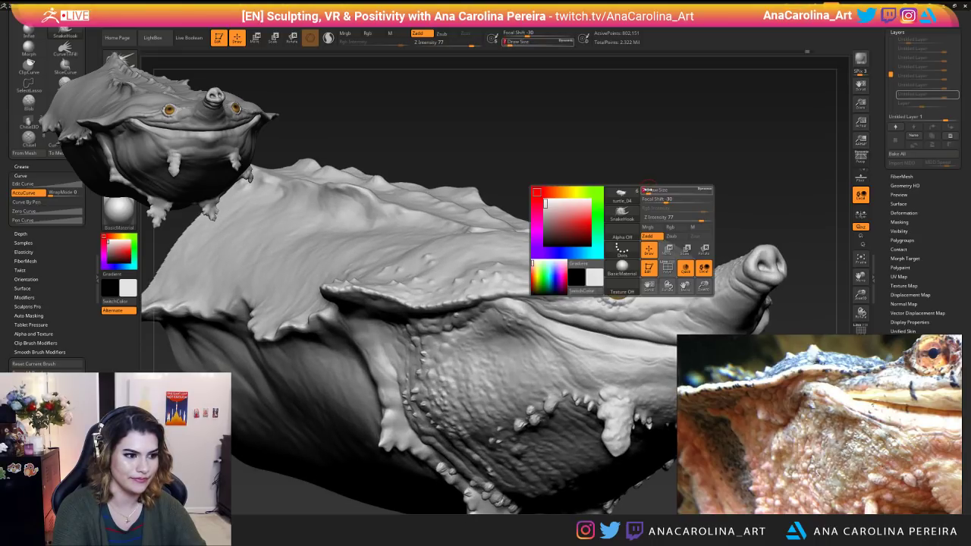
{"action": "mouse_move", "coordinate": [675, 133]}
{"action": "right_mouse_down", "text": "ctrl"}
{"action": "mouse_move", "coordinate": [678, 156]}
{"action": "mouse_move", "coordinate": [626, 154]}
{"action": "right_mouse_up", "text": "ctrl"}
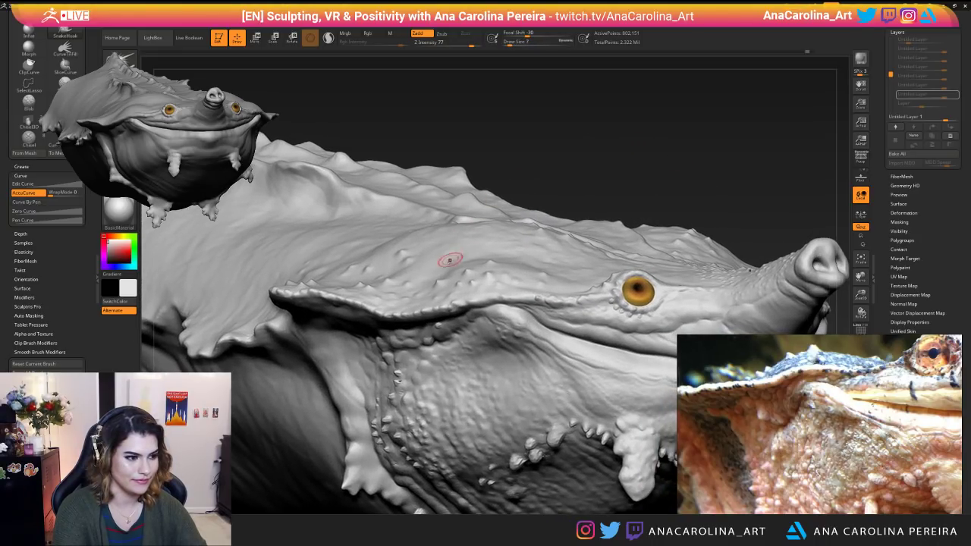
Switch to the DamStandard brush with draw size 12 and carve grooves around the skin bumps above the flap edge behind the eye.
{"action": "key", "text": "b"}
{"action": "key", "text": "d"}
{"action": "key", "text": "s"}
{"action": "key", "text": "space"}
{"action": "left_click", "coordinate": [477, 291]}
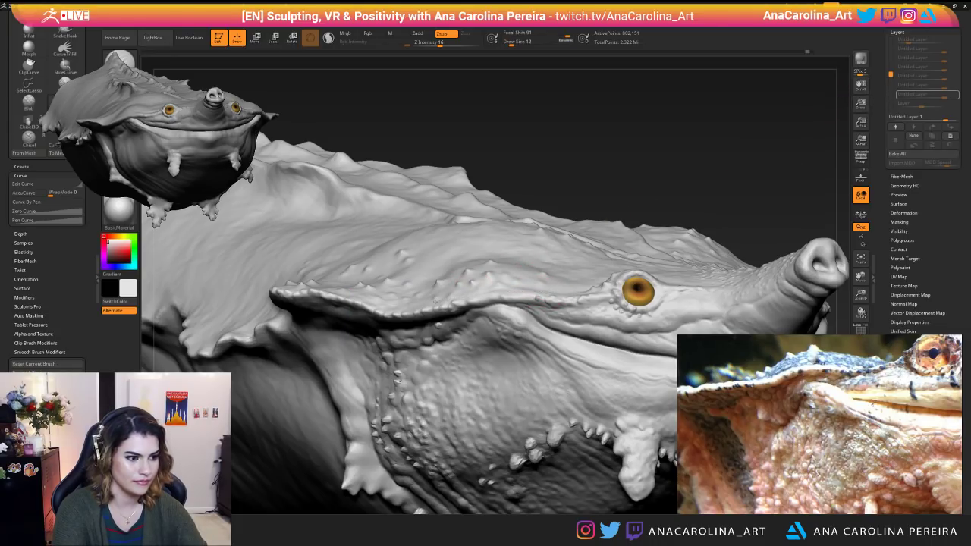
{"action": "mouse_move", "coordinate": [501, 286]}
{"action": "left_mouse_down"}
{"action": "mouse_move", "coordinate": [509, 280]}
{"action": "mouse_move", "coordinate": [497, 283]}
{"action": "left_mouse_up"}
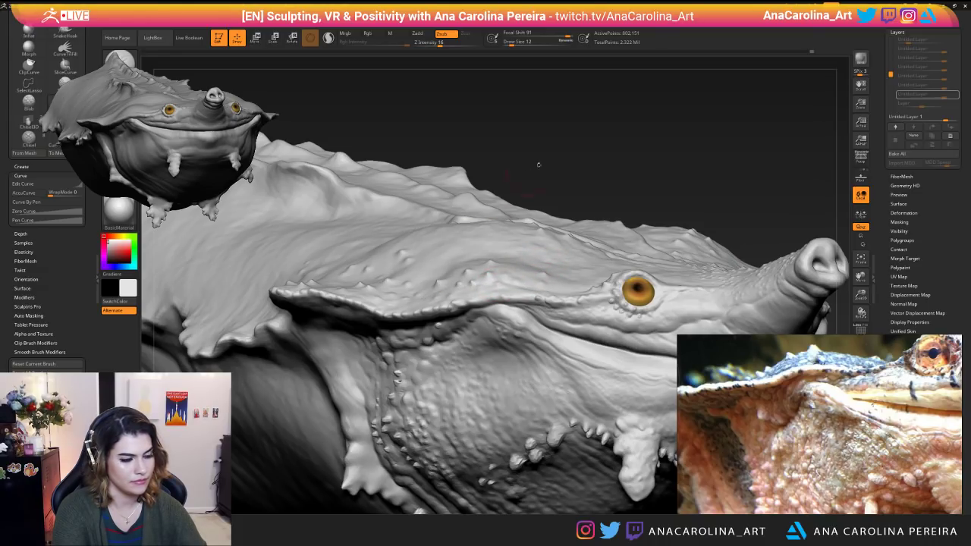
Check the carved skin bumps across the side and crown of the head and save the project.
{"action": "left_click_drag", "start_coordinate": [528, 172], "coordinate": [431, 265]}
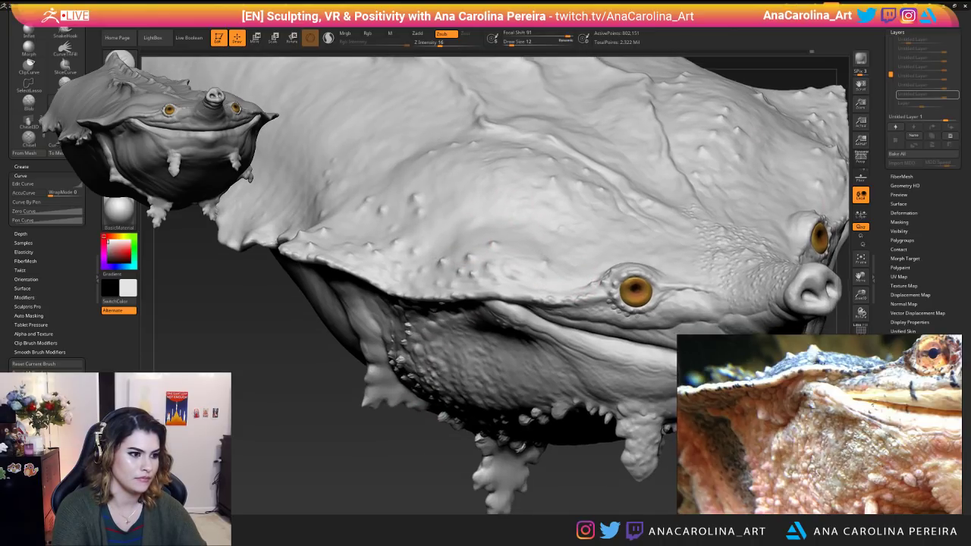
{"action": "key", "text": "f"}
{"action": "left_click_drag", "start_coordinate": [454, 401], "coordinate": [455, 464], "text": "alt"}
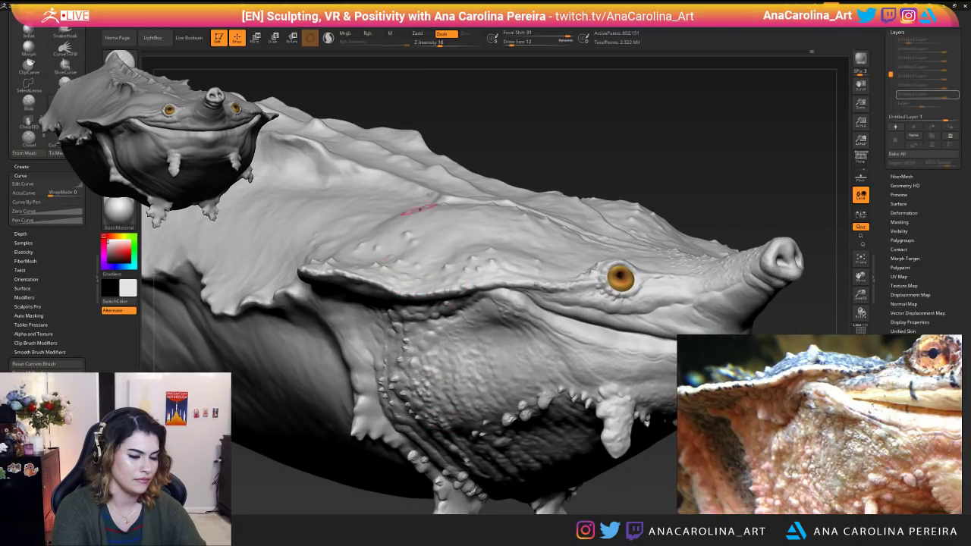
{"action": "right_click_drag", "start_coordinate": [411, 225], "coordinate": [425, 193]}
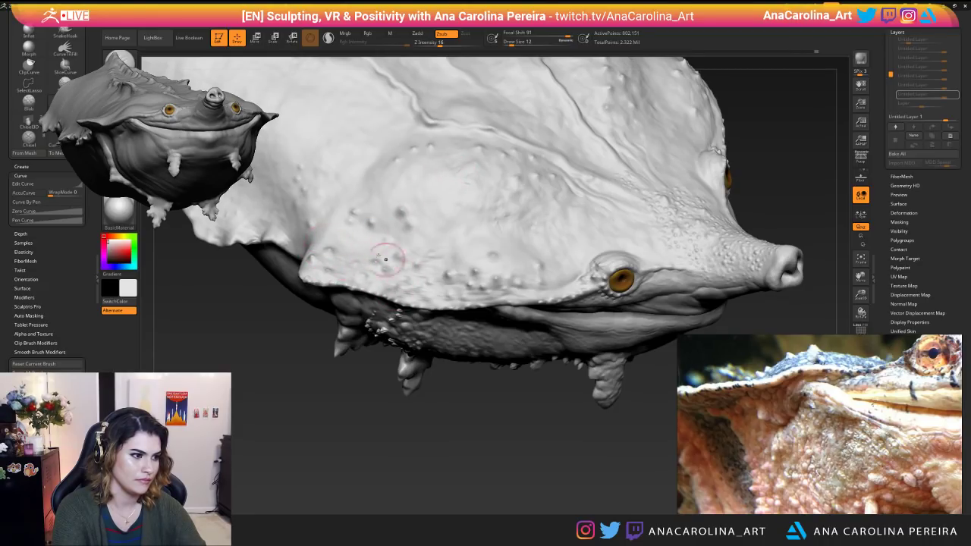
{"action": "right_click_drag", "start_coordinate": [486, 417], "coordinate": [486, 413]}
{"action": "right_click_drag", "start_coordinate": [600, 160], "coordinate": [654, 114]}
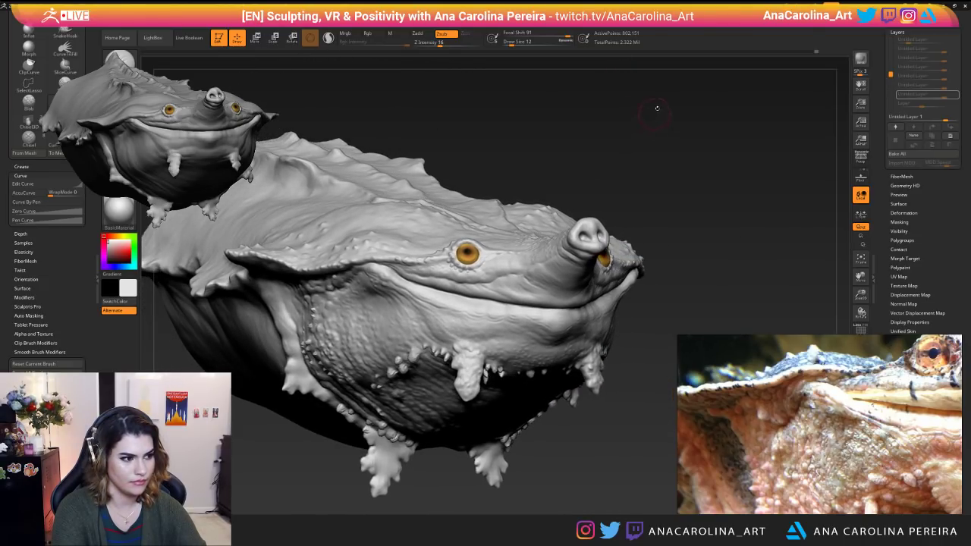
{"action": "key", "text": "ctrl+s"}
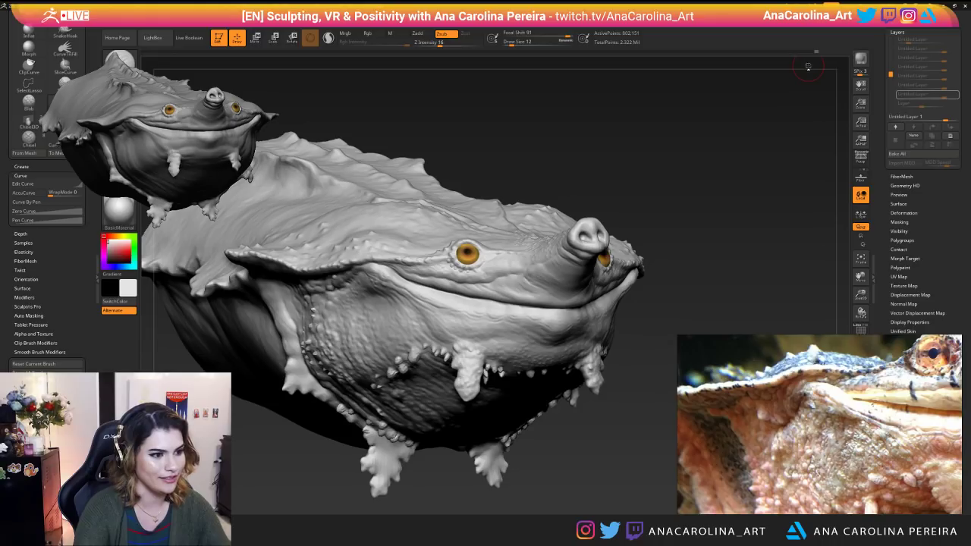
Set the DamStandard draw size to 7 and carve fine grooves between the bumps on the lower eye rim.
{"action": "key", "text": "space"}
{"action": "mouse_move", "coordinate": [525, 161]}
{"action": "left_mouse_down"}
{"action": "mouse_move", "coordinate": [555, 164]}
{"action": "mouse_move", "coordinate": [528, 157]}
{"action": "mouse_move", "coordinate": [546, 220]}
{"action": "left_mouse_up"}
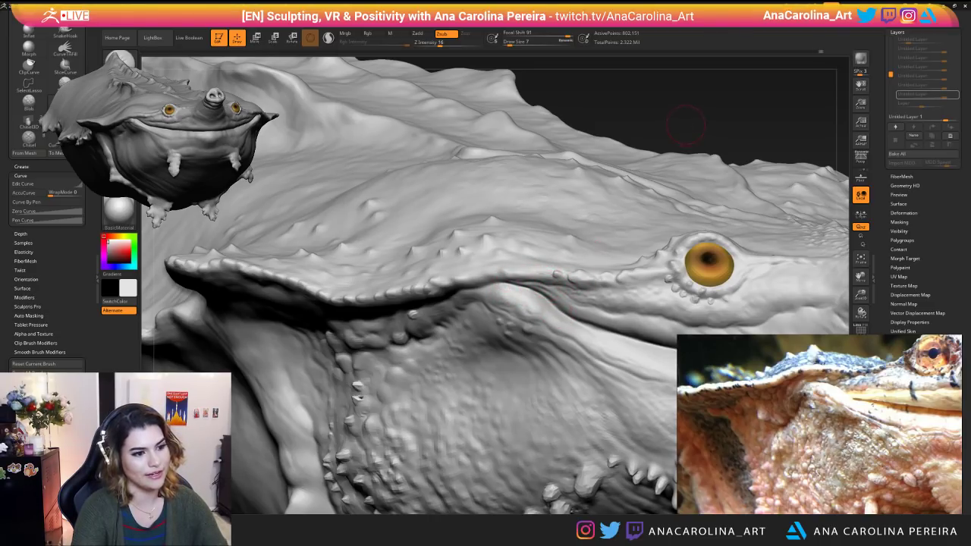
{"action": "key", "text": "f"}
{"action": "mouse_move", "coordinate": [631, 162]}
{"action": "left_mouse_down"}
{"action": "mouse_move", "coordinate": [601, 163]}
{"action": "mouse_move", "coordinate": [737, 120]}
{"action": "mouse_move", "coordinate": [746, 187]}
{"action": "mouse_move", "coordinate": [752, 93]}
{"action": "mouse_move", "coordinate": [729, 107]}
{"action": "left_mouse_up"}
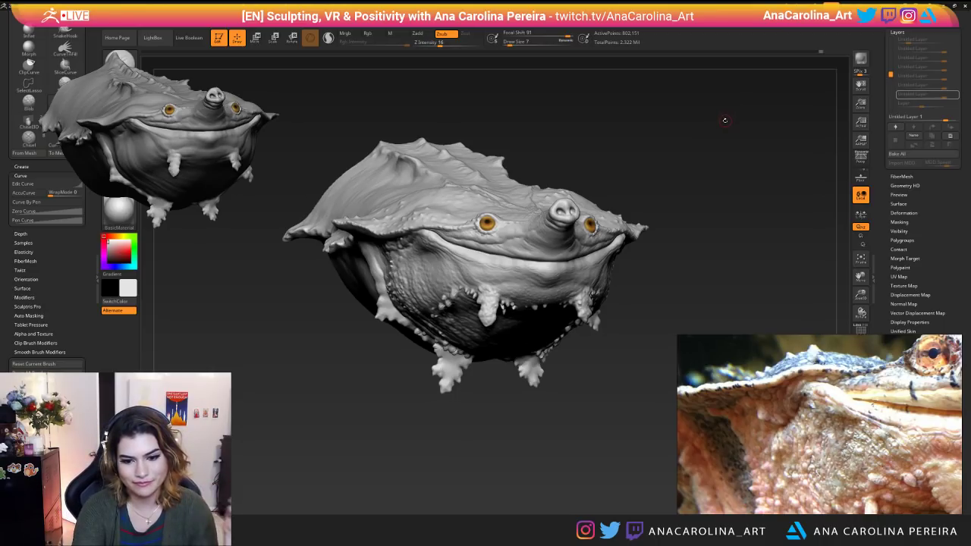
{"action": "mouse_move", "coordinate": [728, 111]}
{"action": "left_mouse_down"}
{"action": "mouse_move", "coordinate": [725, 155]}
{"action": "mouse_move", "coordinate": [682, 139]}
{"action": "left_mouse_up"}
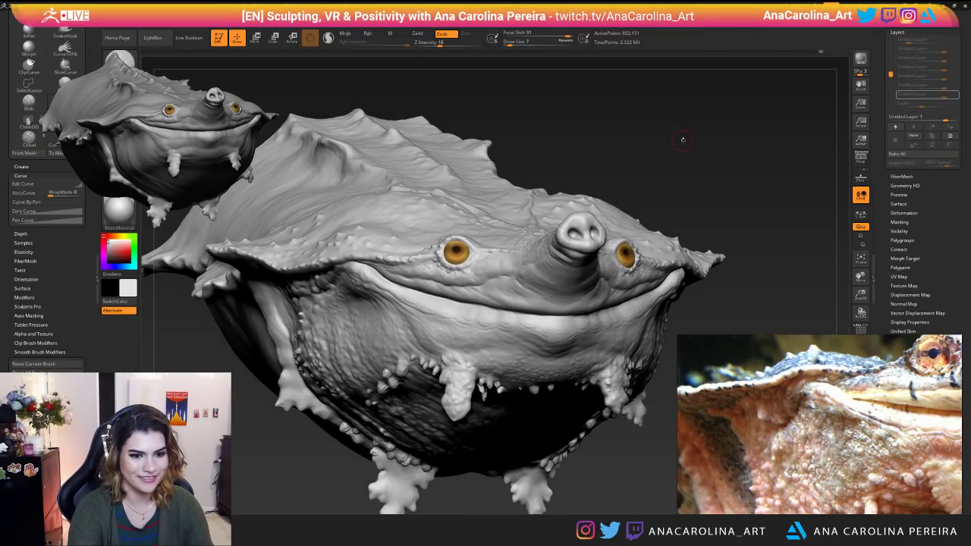
{"action": "mouse_move", "coordinate": [625, 155]}
{"action": "left_mouse_down"}
{"action": "mouse_move", "coordinate": [606, 159]}
{"action": "mouse_move", "coordinate": [607, 198]}
{"action": "left_mouse_up"}
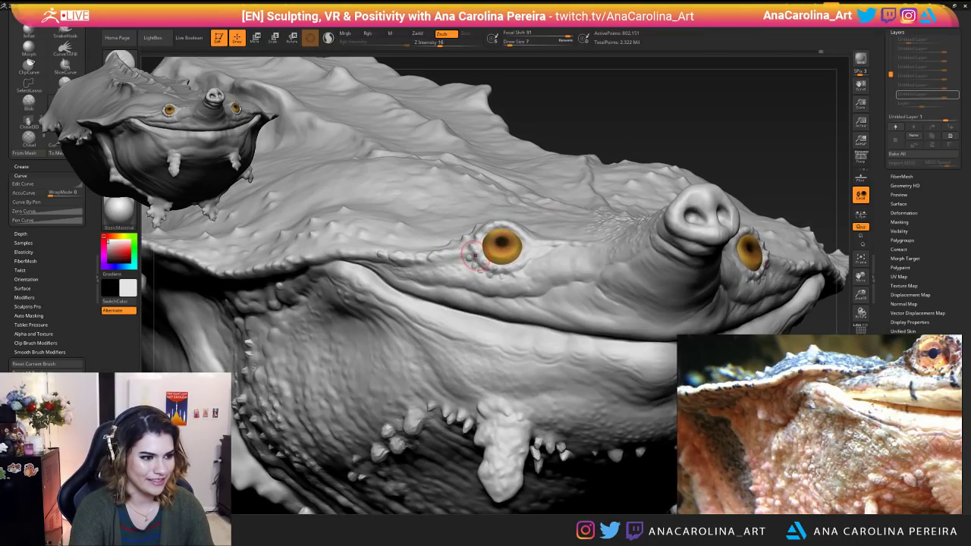
{"action": "left_click", "coordinate": [478, 264]}
{"action": "left_click", "coordinate": [483, 265]}
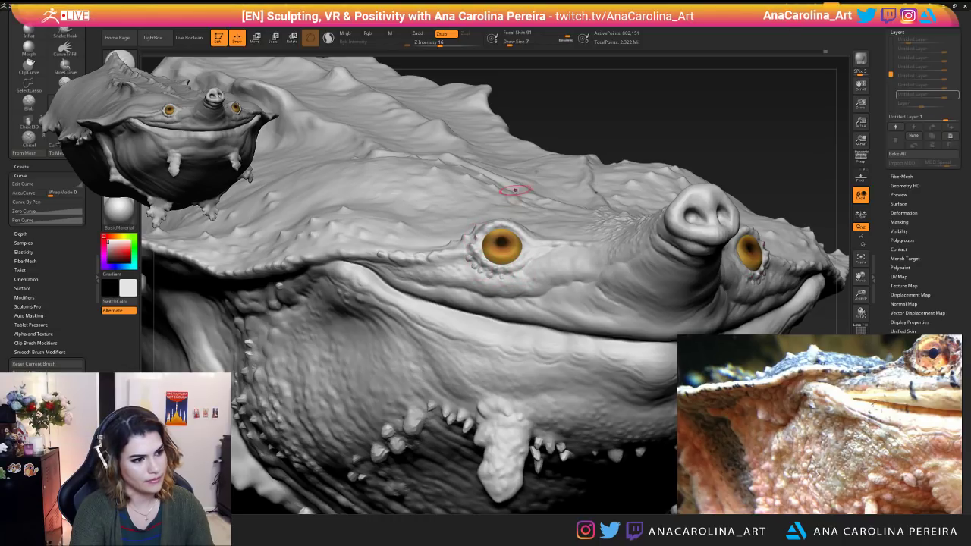
Deepen the crease along the rear corner and lower rim of the eye.
{"action": "key", "text": "f"}
{"action": "mouse_move", "coordinate": [581, 107]}
{"action": "left_mouse_down"}
{"action": "mouse_move", "coordinate": [612, 103]}
{"action": "mouse_move", "coordinate": [612, 137]}
{"action": "left_mouse_up"}
{"action": "left_click_drag", "start_coordinate": [531, 152], "coordinate": [531, 216], "text": "alt"}
{"action": "key", "text": "1"}
{"action": "key", "text": "2"}
{"action": "mouse_move", "coordinate": [468, 262]}
{"action": "left_mouse_down"}
{"action": "mouse_move", "coordinate": [506, 282]}
{"action": "mouse_move", "coordinate": [444, 262]}
{"action": "mouse_move", "coordinate": [472, 280]}
{"action": "left_mouse_up"}
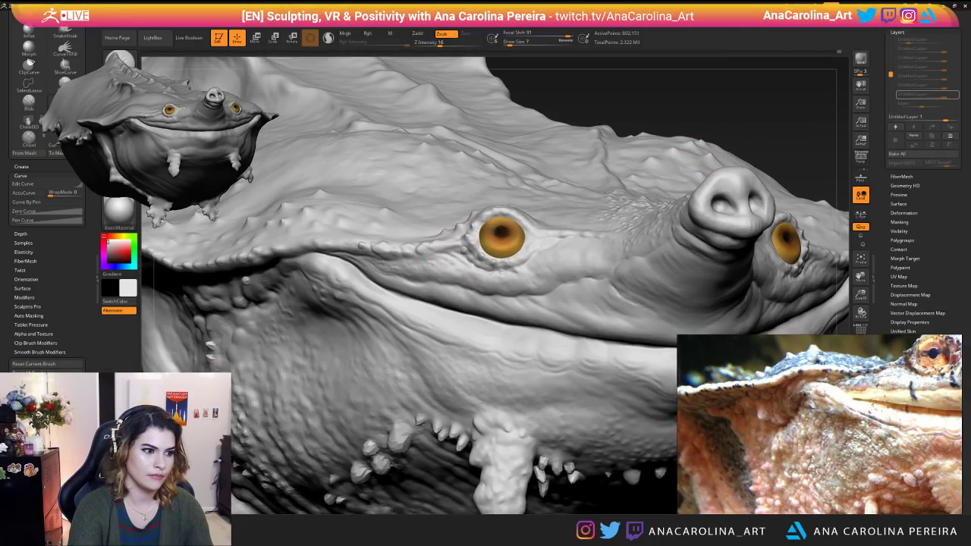
Save the project with the refined eye rim.
{"action": "key", "text": "f"}
{"action": "mouse_move", "coordinate": [721, 139]}
{"action": "left_mouse_down"}
{"action": "mouse_move", "coordinate": [688, 139]}
{"action": "mouse_move", "coordinate": [728, 140]}
{"action": "left_mouse_up"}
{"action": "left_click_drag", "start_coordinate": [705, 135], "coordinate": [731, 134]}
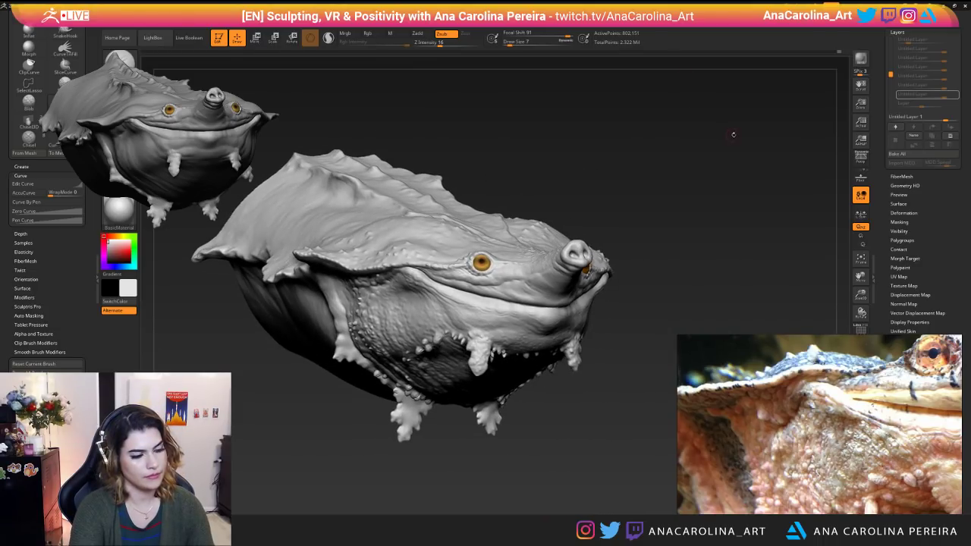
{"action": "key", "text": "ctrl+s"}
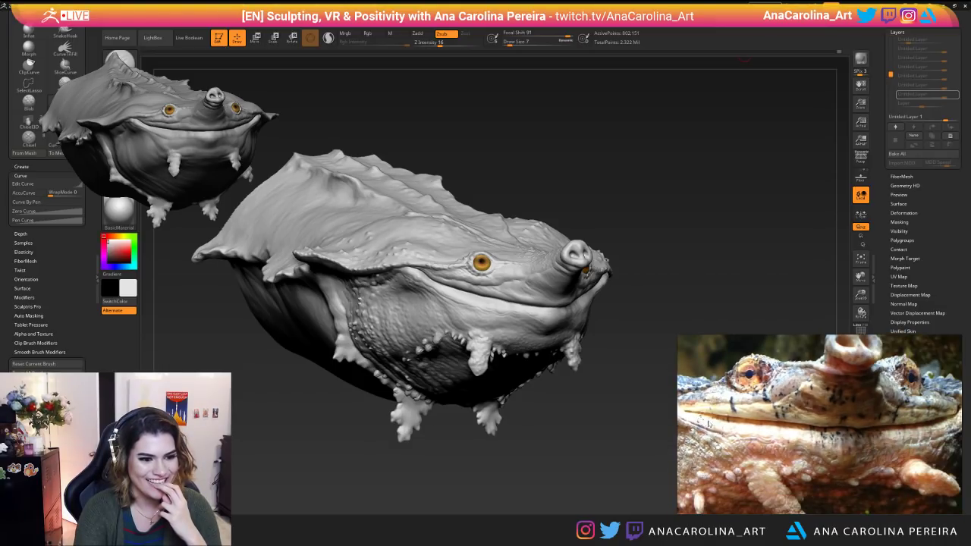
Switch to the Move brush on a lower subdivision level and reshape the skin above and below the eye.
{"action": "left_click_drag", "start_coordinate": [450, 178], "coordinate": [248, 176], "text": "alt"}
{"action": "left_click_drag", "start_coordinate": [787, 94], "coordinate": [746, 121], "text": "alt"}
{"action": "key", "text": "b"}
{"action": "key", "text": "m"}
{"action": "key", "text": "v"}
{"action": "key", "text": "space"}
{"action": "left_click_drag", "start_coordinate": [747, 121], "coordinate": [706, 134]}
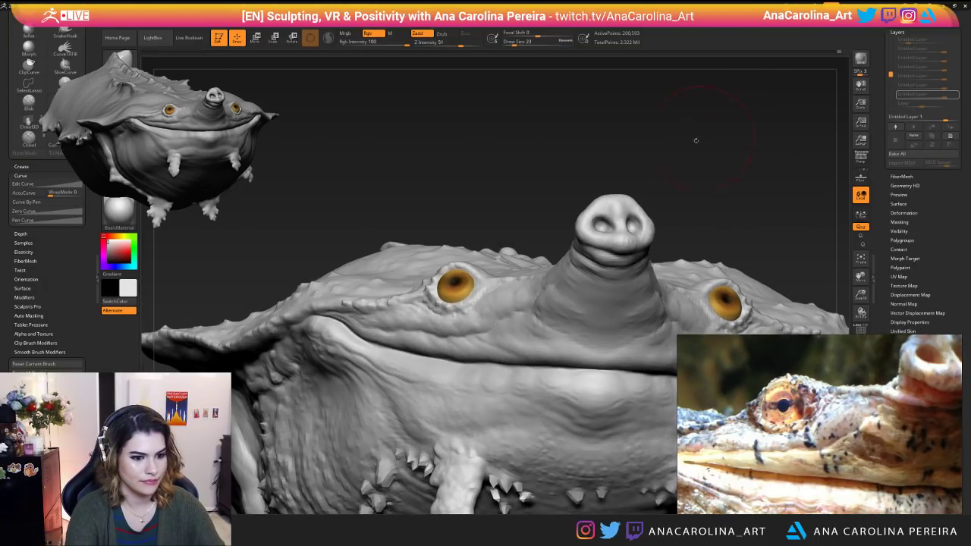
{"action": "key", "text": "space"}
{"action": "left_click_drag", "start_coordinate": [446, 284], "coordinate": [442, 284]}
{"action": "left_click_drag", "start_coordinate": [447, 220], "coordinate": [448, 193]}
{"action": "left_click_drag", "start_coordinate": [453, 304], "coordinate": [459, 298]}
Set the Move brush draw size to 12 and adjust the form between the eye and the snout.
{"action": "left_click_drag", "start_coordinate": [526, 182], "coordinate": [538, 220]}
{"action": "right_click_drag", "start_coordinate": [539, 220], "coordinate": [555, 226]}
{"action": "right_click_drag", "start_coordinate": [549, 184], "coordinate": [561, 219]}
{"action": "mouse_move", "coordinate": [464, 318]}
{"action": "right_mouse_down"}
{"action": "mouse_move", "coordinate": [469, 282]}
{"action": "mouse_move", "coordinate": [437, 296]}
{"action": "right_mouse_up"}
{"action": "key", "text": "space"}
{"action": "left_click_drag", "start_coordinate": [537, 286], "coordinate": [532, 285]}
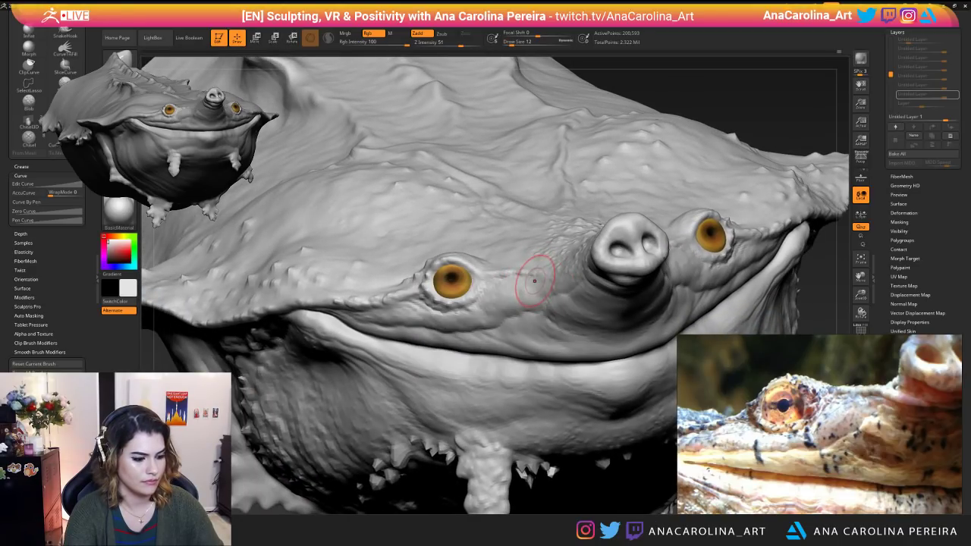
Return to the DamStandard brush at Z Intensity 19 and draw size 6 and carve a crease in front of the eye.
{"action": "key", "text": "space"}
{"action": "key", "text": "b"}
{"action": "key", "text": "d"}
{"action": "key", "text": "s"}
{"action": "key", "text": "space"}
{"action": "left_click_drag", "start_coordinate": [494, 287], "coordinate": [496, 315]}
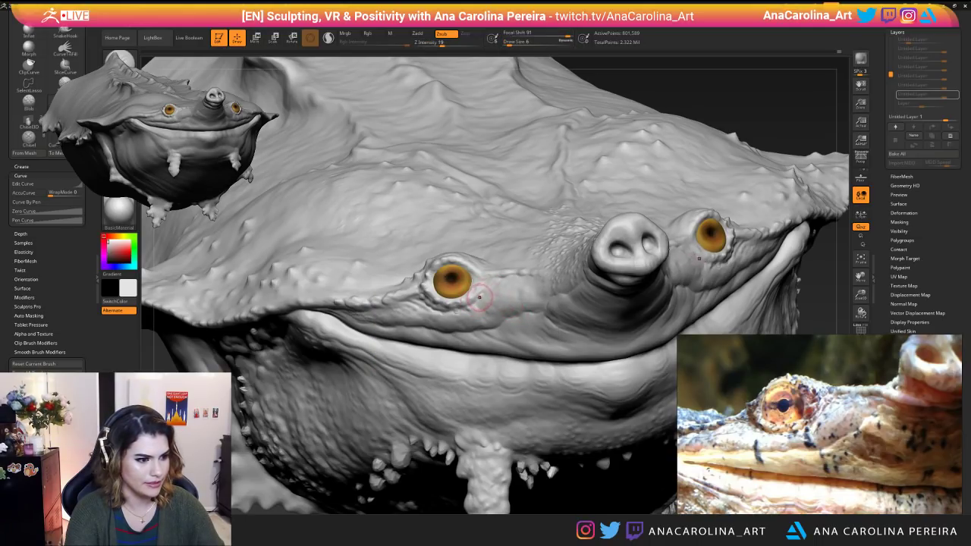
Refine the creases below and in front of the eye with light carving and smoothing.
{"action": "key", "text": "space"}
{"action": "right_click_drag", "start_coordinate": [490, 289], "coordinate": [613, 155]}
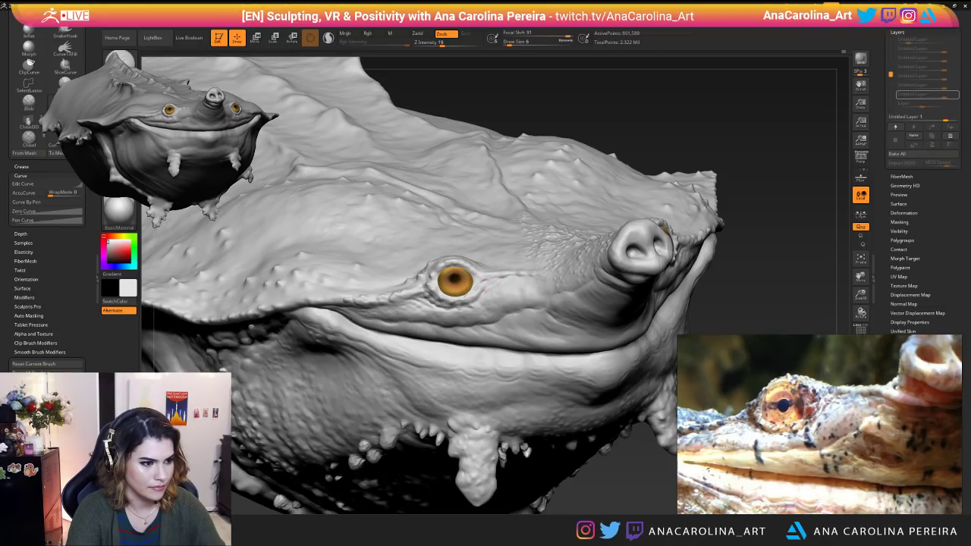
{"action": "mouse_move", "coordinate": [682, 170]}
{"action": "right_mouse_down"}
{"action": "mouse_move", "coordinate": [672, 146]}
{"action": "mouse_move", "coordinate": [353, 118]}
{"action": "right_mouse_up"}
{"action": "right_click_drag", "start_coordinate": [485, 261], "coordinate": [493, 255], "text": "ctrl"}
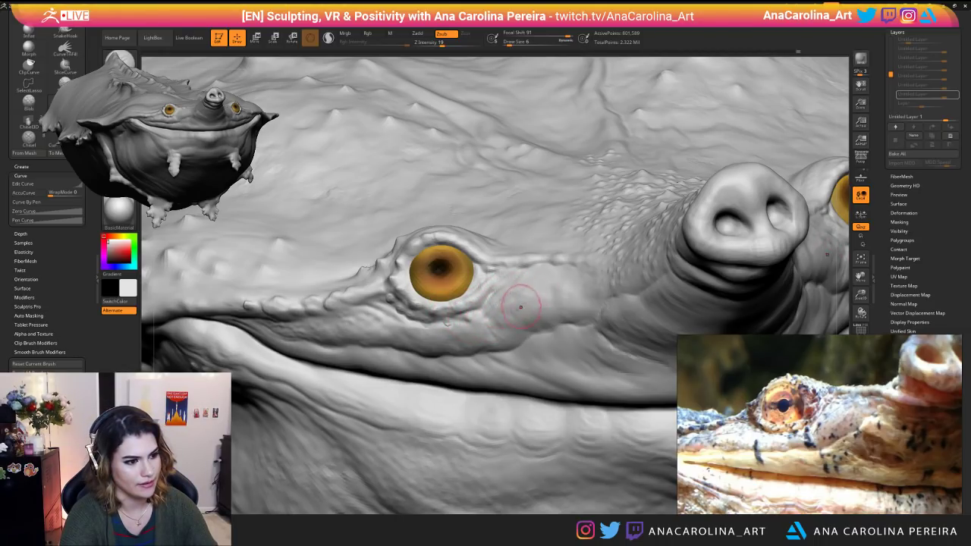
{"action": "key", "text": "shift"}
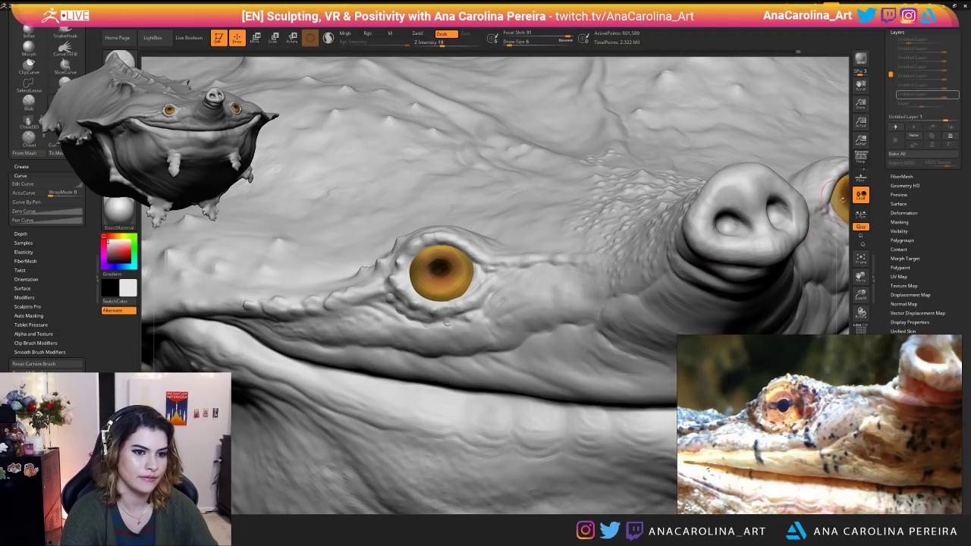
Save the project with the new creases around the eye.
{"action": "key", "text": "f"}
{"action": "left_click_drag", "start_coordinate": [741, 141], "coordinate": [759, 186]}
{"action": "key", "text": "ctrl+s"}
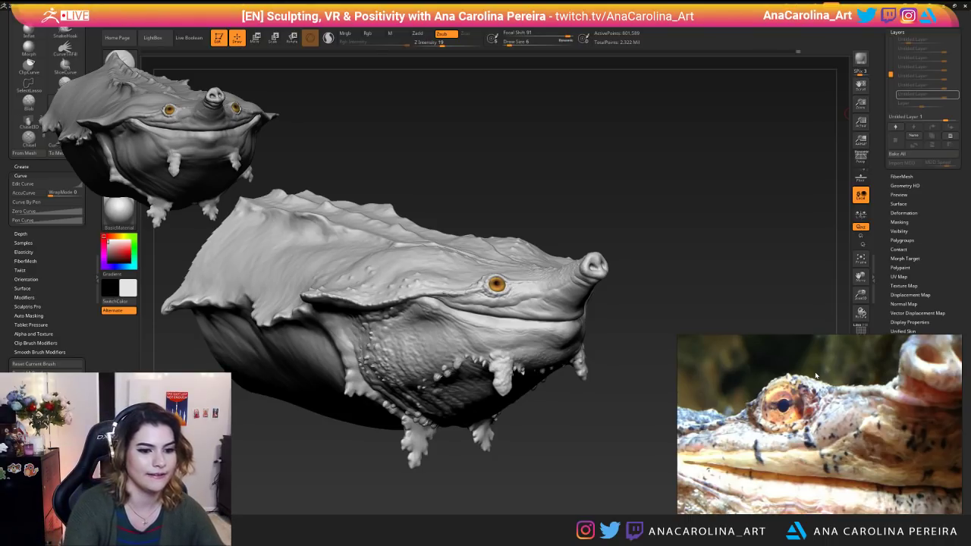
Carve fine wrinkles with DamStandard in the skin between the eye and the base of the snout.
{"action": "left_click_drag", "start_coordinate": [653, 406], "coordinate": [592, 493]}
{"action": "key", "text": "b"}
{"action": "key", "text": "d"}
{"action": "key", "text": "s"}
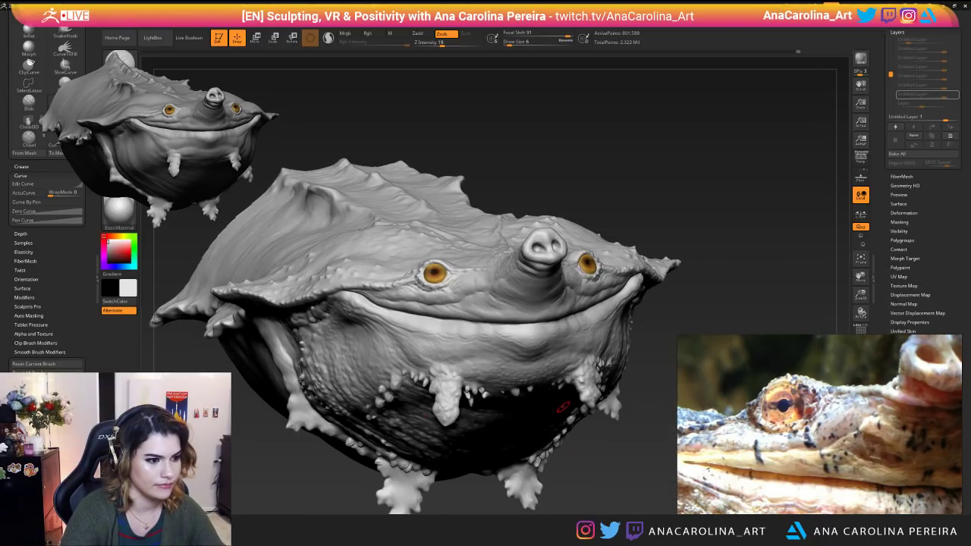
{"action": "left_click_drag", "start_coordinate": [607, 210], "coordinate": [643, 200]}
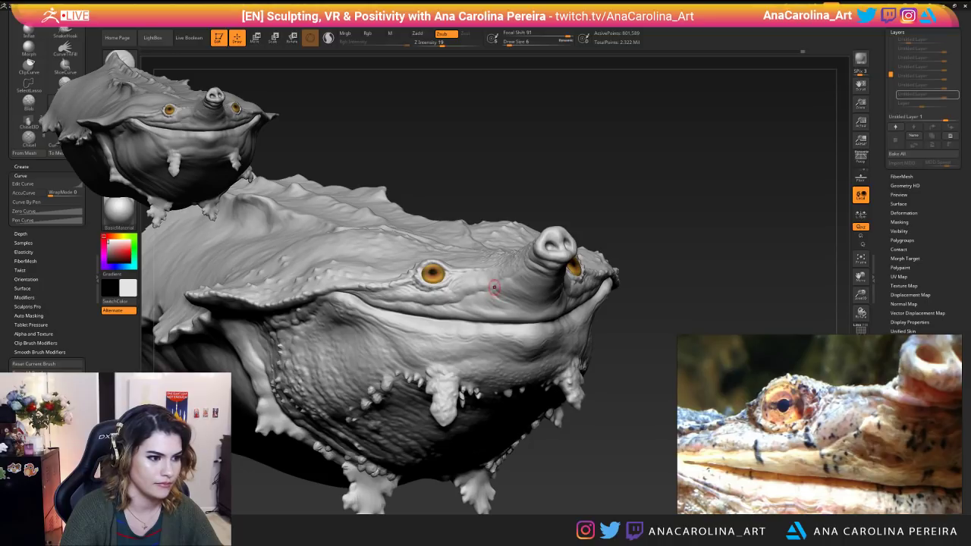
{"action": "mouse_move", "coordinate": [610, 361]}
{"action": "left_mouse_down", "text": "alt"}
{"action": "mouse_move", "coordinate": [610, 312]}
{"action": "mouse_move", "coordinate": [611, 350]}
{"action": "mouse_move", "coordinate": [631, 346]}
{"action": "left_mouse_up", "text": "alt"}
{"action": "left_click_drag", "start_coordinate": [253, 242], "coordinate": [409, 254], "text": "alt"}
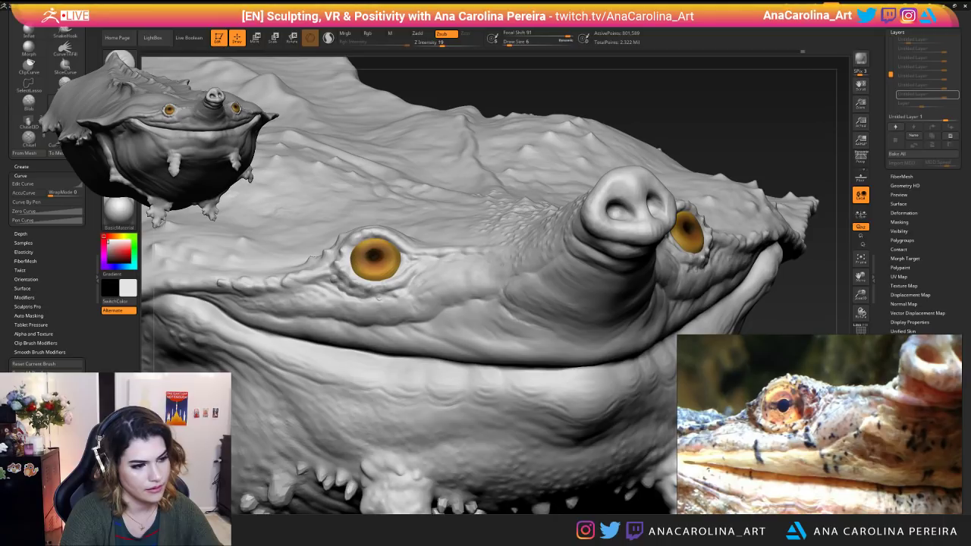
{"action": "right_click_drag", "start_coordinate": [580, 125], "coordinate": [451, 233]}
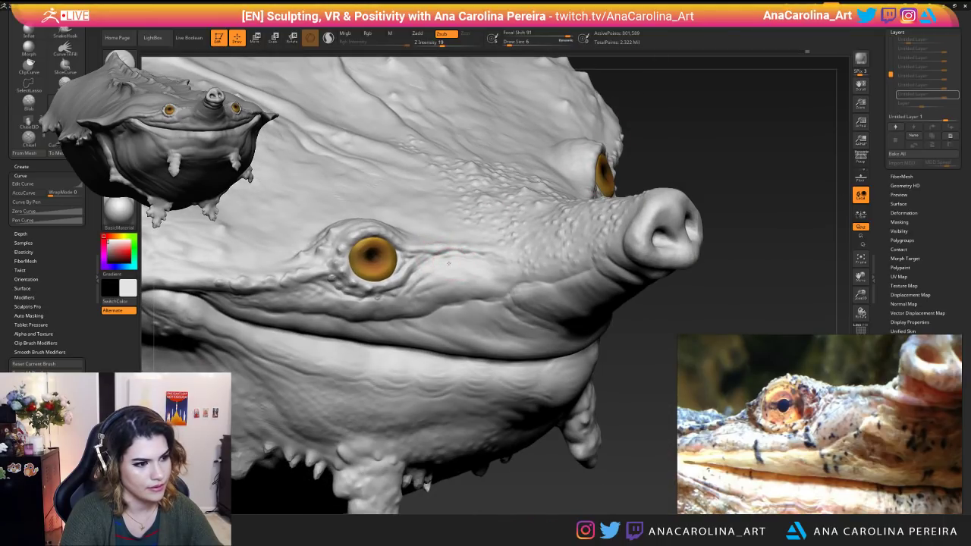
{"action": "mouse_move", "coordinate": [477, 265]}
{"action": "right_mouse_down", "text": "ctrl"}
{"action": "mouse_move", "coordinate": [556, 476]}
{"action": "mouse_move", "coordinate": [552, 458]}
{"action": "mouse_move", "coordinate": [546, 510]}
{"action": "mouse_move", "coordinate": [470, 260]}
{"action": "right_mouse_up", "text": "ctrl"}
{"action": "right_click_drag", "start_coordinate": [541, 156], "coordinate": [494, 256]}
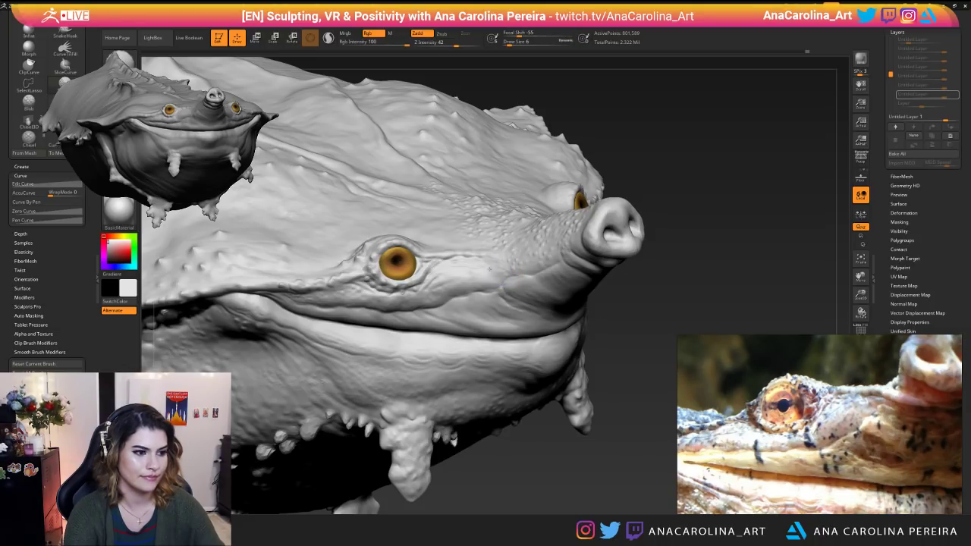
Apply BasicMaterial2 to the turtle and raise the material's Diffuse value to about 90.
{"action": "mouse_move", "coordinate": [502, 276]}
{"action": "right_mouse_down"}
{"action": "mouse_move", "coordinate": [678, 281]}
{"action": "mouse_move", "coordinate": [438, 397]}
{"action": "mouse_move", "coordinate": [485, 402]}
{"action": "mouse_move", "coordinate": [488, 454]}
{"action": "mouse_move", "coordinate": [524, 448]}
{"action": "right_mouse_up"}
{"action": "left_click", "coordinate": [119, 211]}
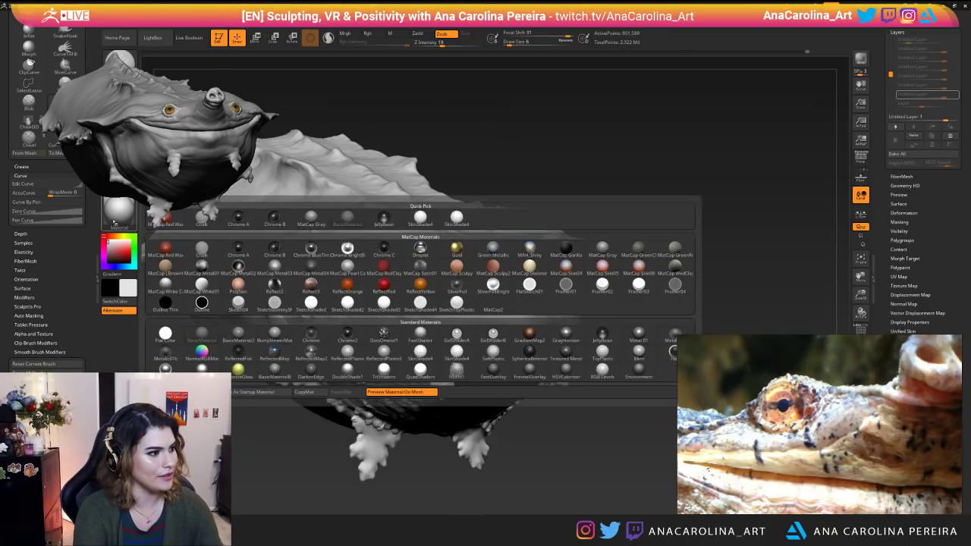
{"action": "left_click", "coordinate": [238, 335]}
{"action": "mouse_move", "coordinate": [653, 269]}
{"action": "right_mouse_down"}
{"action": "mouse_move", "coordinate": [663, 273]}
{"action": "mouse_move", "coordinate": [656, 314]}
{"action": "mouse_move", "coordinate": [657, 273]}
{"action": "right_mouse_up"}
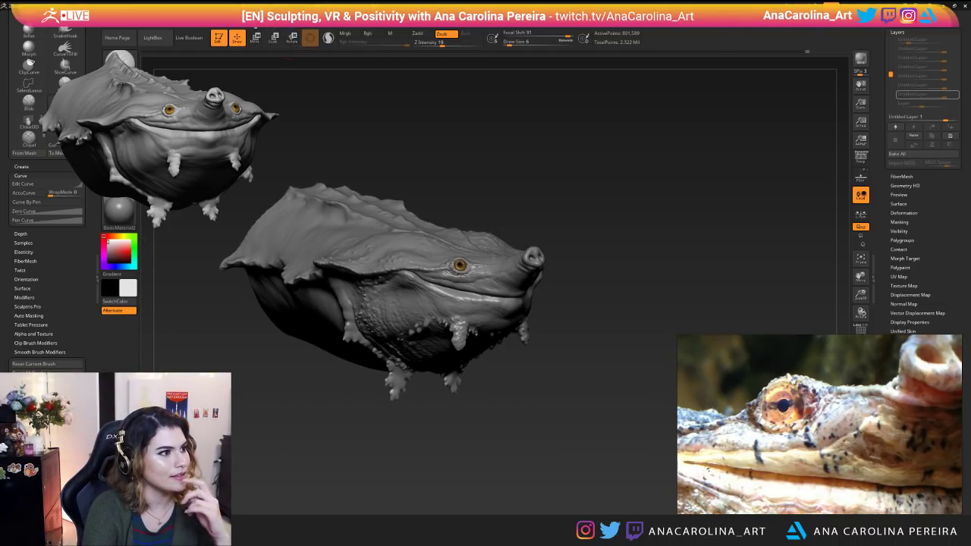
{"action": "left_click", "coordinate": [303, 31]}
{"action": "mouse_move", "coordinate": [353, 249]}
{"action": "left_mouse_down"}
{"action": "mouse_move", "coordinate": [333, 250]}
{"action": "mouse_move", "coordinate": [381, 251]}
{"action": "left_mouse_up"}
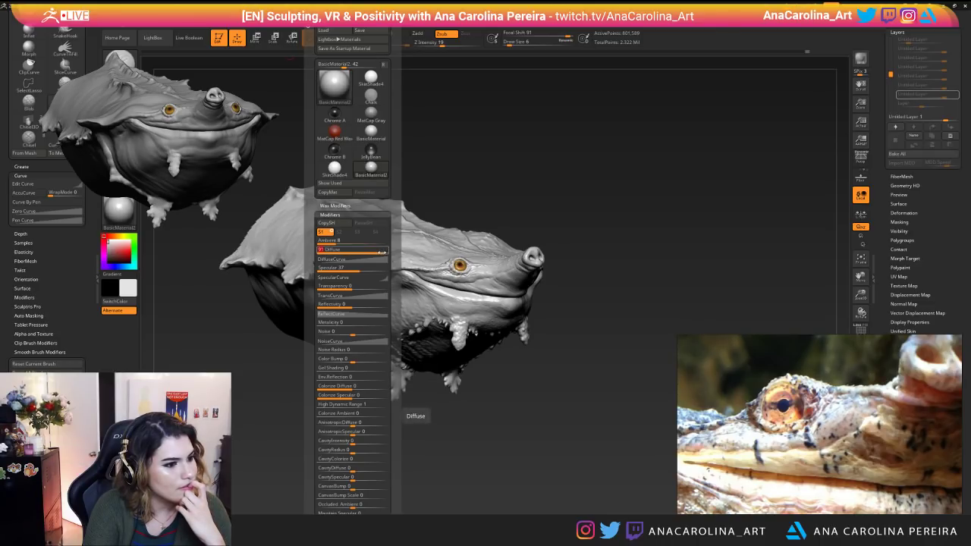
{"action": "left_click_drag", "start_coordinate": [607, 189], "coordinate": [615, 258]}
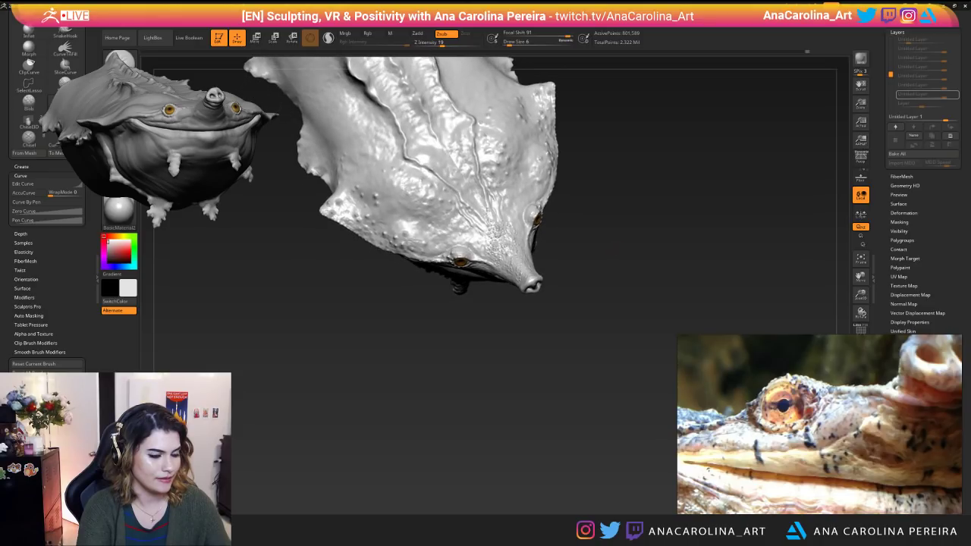
Unhide the whole turtle body and isolate the head and neck section again.
{"action": "key", "text": "f"}
{"action": "mouse_move", "coordinate": [614, 202]}
{"action": "left_mouse_down"}
{"action": "mouse_move", "coordinate": [592, 310]}
{"action": "mouse_move", "coordinate": [599, 235]}
{"action": "mouse_move", "coordinate": [728, 243]}
{"action": "mouse_move", "coordinate": [609, 388]}
{"action": "mouse_move", "coordinate": [630, 342]}
{"action": "mouse_move", "coordinate": [634, 360]}
{"action": "mouse_move", "coordinate": [613, 332]}
{"action": "mouse_move", "coordinate": [569, 341]}
{"action": "left_mouse_up"}
{"action": "left_click", "coordinate": [613, 217], "text": "ctrl+shift"}
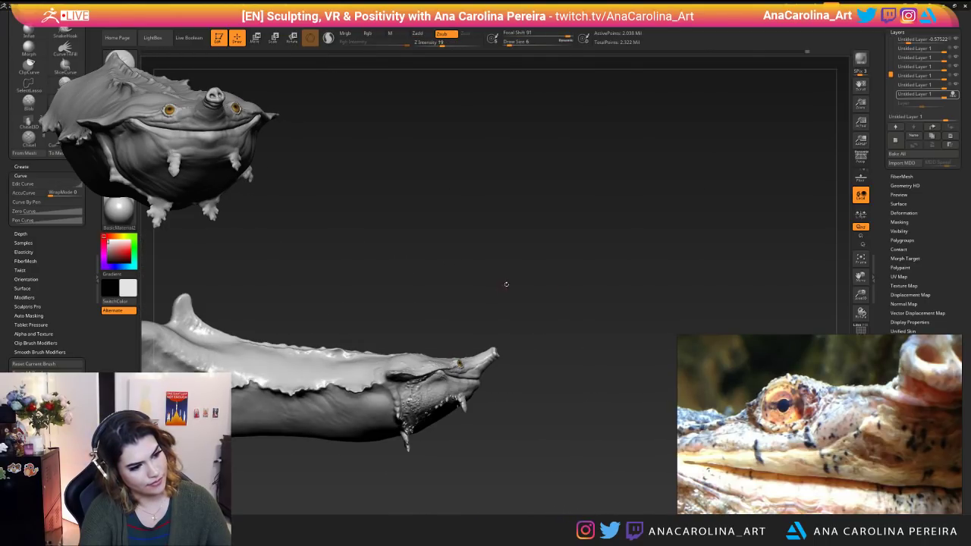
{"action": "mouse_move", "coordinate": [594, 241]}
{"action": "left_mouse_down", "text": "ctrl+shift"}
{"action": "mouse_move", "coordinate": [306, 494]}
{"action": "mouse_move", "coordinate": [289, 495]}
{"action": "left_mouse_up", "text": "ctrl+shift"}
{"action": "left_click_drag", "start_coordinate": [531, 463], "coordinate": [303, 429]}
{"action": "left_click_drag", "start_coordinate": [682, 327], "coordinate": [305, 111]}
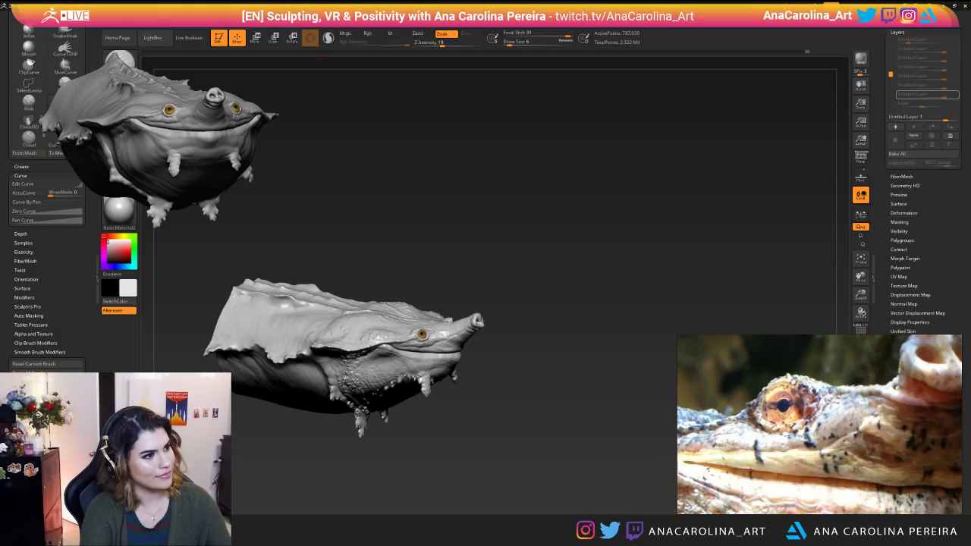
Brighten BasicMaterial2 by raising its Ambient value.
{"action": "mouse_move", "coordinate": [322, 15]}
{"action": "left_click", "coordinate": [356, 241]}
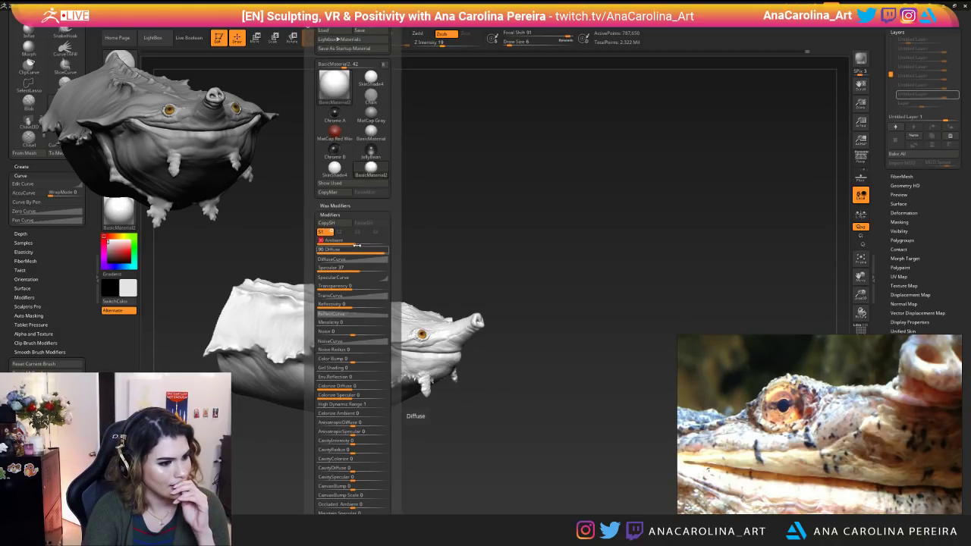
{"action": "left_click_drag", "start_coordinate": [355, 241], "coordinate": [353, 242]}
{"action": "left_click_drag", "start_coordinate": [534, 229], "coordinate": [544, 198]}
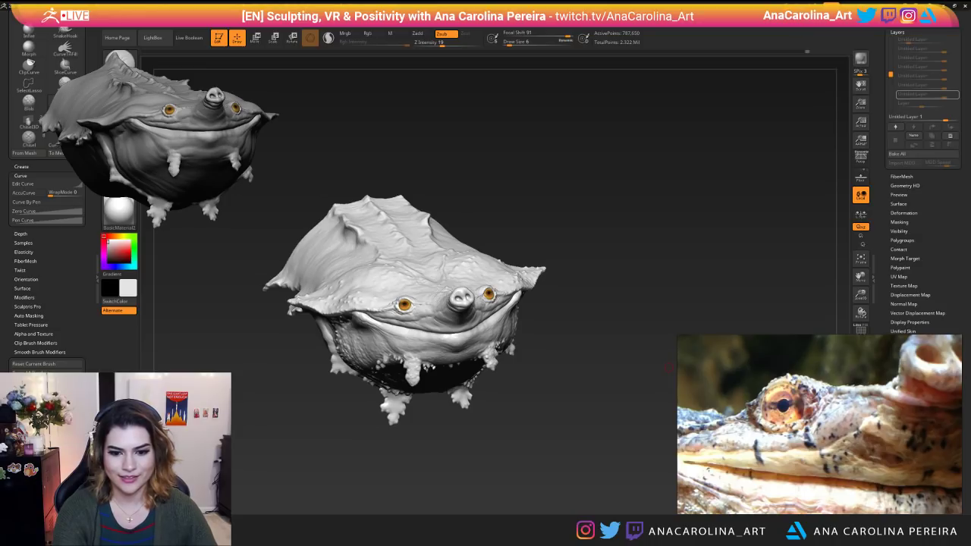
Save the project and set the turtle's display colour to a light grey instead of white.
{"action": "key", "text": "ctrl+s"}
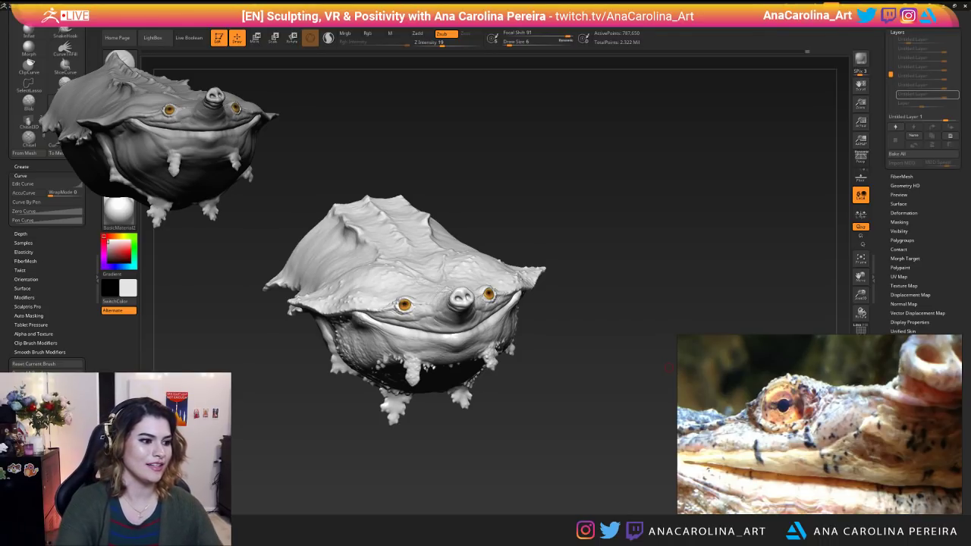
{"action": "left_click_drag", "start_coordinate": [496, 438], "coordinate": [563, 445]}
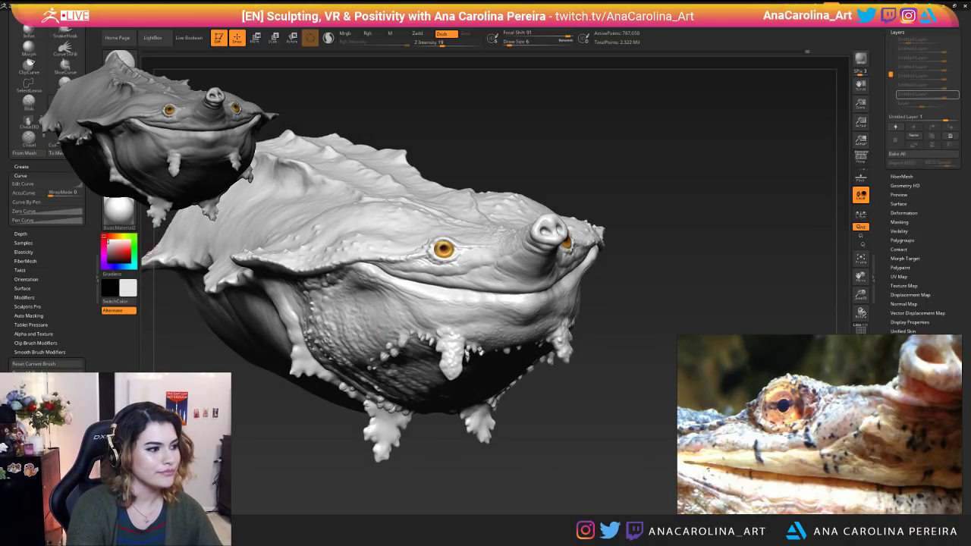
{"action": "left_click", "coordinate": [121, 255]}
{"action": "left_click", "coordinate": [69, 260]}
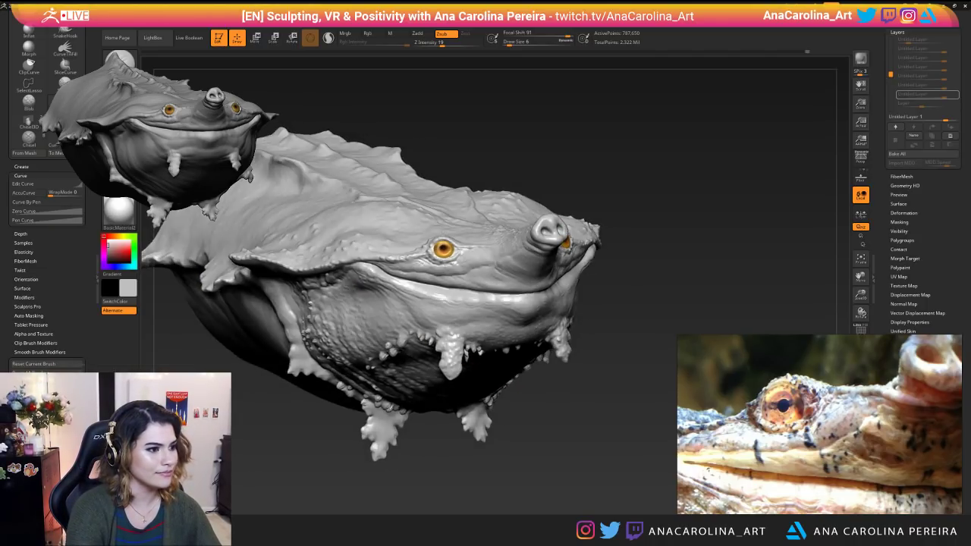
Set the carving brush to a Draw Size of 4 and a Z Intensity of 32 for fine creases near the eye.
{"action": "left_click_drag", "start_coordinate": [479, 186], "coordinate": [463, 159], "text": "alt"}
{"action": "mouse_move", "coordinate": [558, 80]}
{"action": "left_mouse_down", "text": "alt"}
{"action": "mouse_move", "coordinate": [559, 156]}
{"action": "mouse_move", "coordinate": [574, 172]}
{"action": "left_mouse_up", "text": "alt"}
{"action": "left_click_drag", "start_coordinate": [574, 113], "coordinate": [553, 114]}
{"action": "key", "text": "space"}
{"action": "left_click_drag", "start_coordinate": [359, 261], "coordinate": [350, 263]}
{"action": "key", "text": "space"}
{"action": "key", "text": "b"}
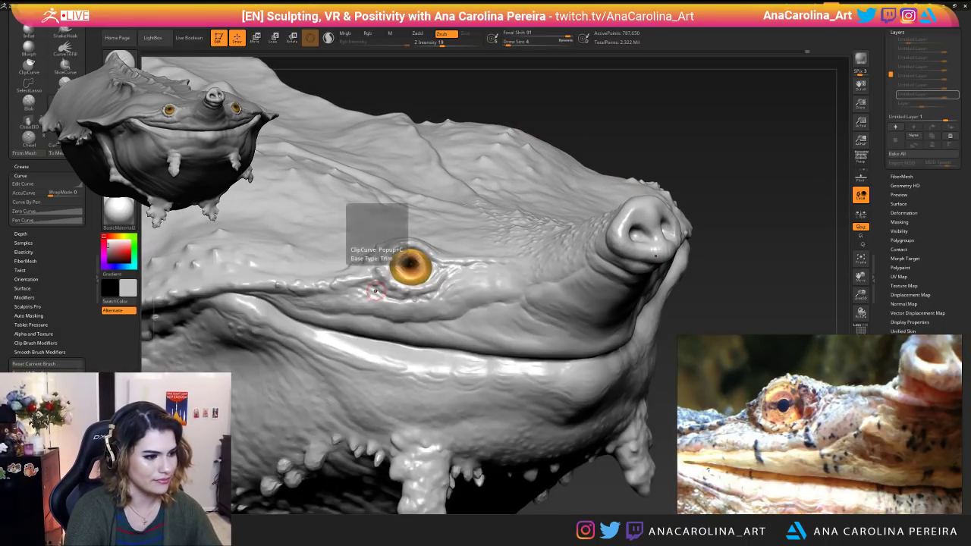
{"action": "key", "text": "space"}
{"action": "left_click_drag", "start_coordinate": [405, 310], "coordinate": [415, 310]}
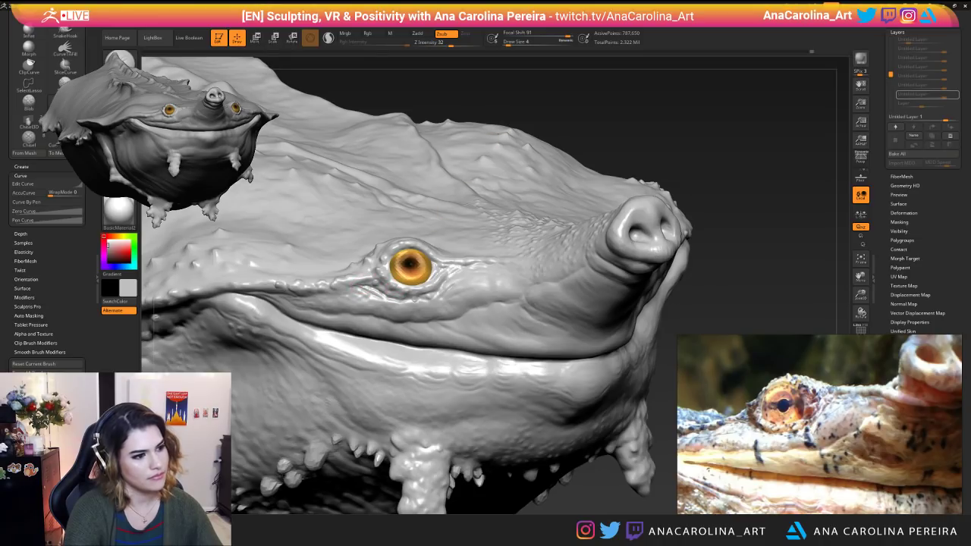
Check the skin detail around the eye and snout from several angles and save the project.
{"action": "left_click_drag", "start_coordinate": [505, 119], "coordinate": [562, 88], "text": "alt"}
{"action": "left_click_drag", "start_coordinate": [620, 173], "coordinate": [547, 181]}
{"action": "left_click_drag", "start_coordinate": [683, 201], "coordinate": [520, 182]}
{"action": "left_click_drag", "start_coordinate": [372, 363], "coordinate": [528, 448]}
{"action": "left_click_drag", "start_coordinate": [704, 255], "coordinate": [725, 249], "text": "alt"}
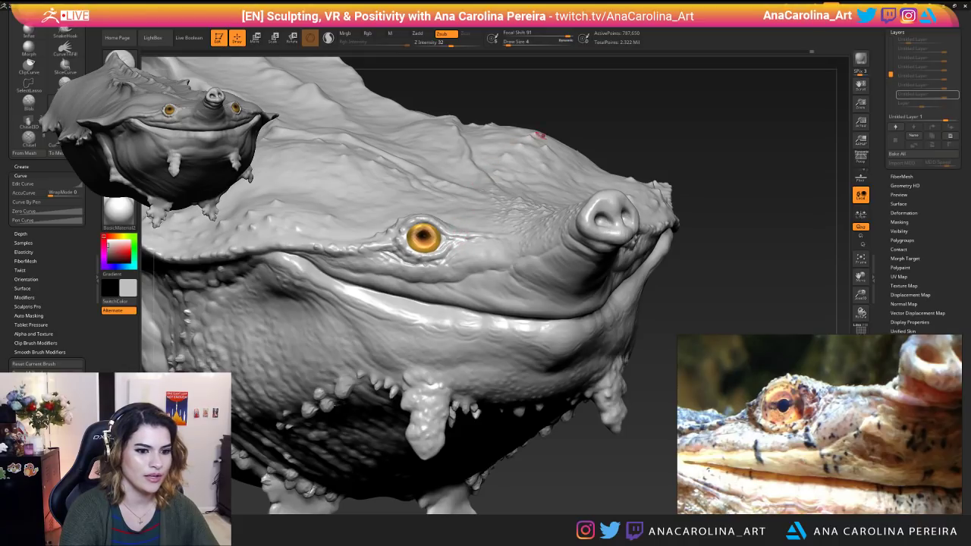
{"action": "left_click_drag", "start_coordinate": [538, 137], "coordinate": [508, 208]}
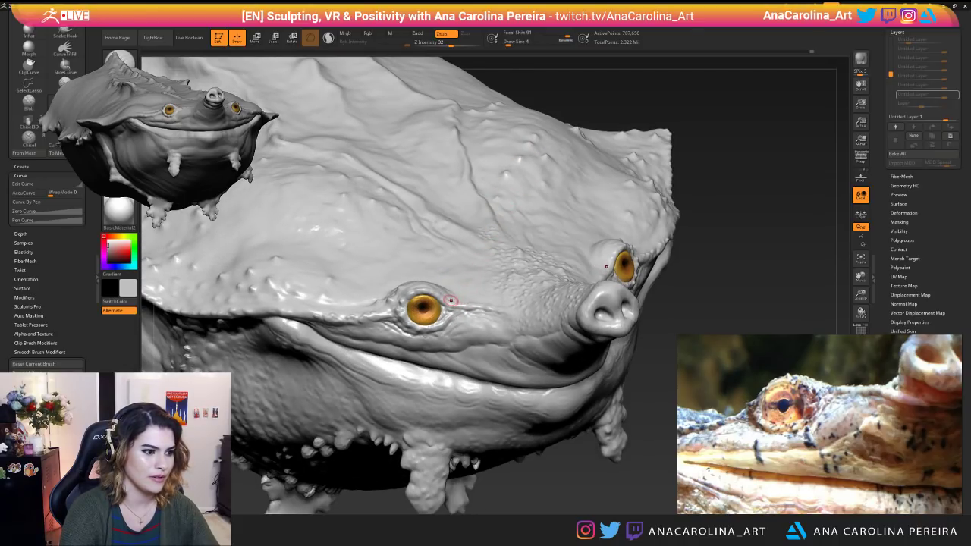
{"action": "mouse_move", "coordinate": [536, 497]}
{"action": "left_mouse_down", "text": "alt"}
{"action": "mouse_move", "coordinate": [500, 420]}
{"action": "mouse_move", "coordinate": [363, 454]}
{"action": "mouse_move", "coordinate": [357, 426]}
{"action": "mouse_move", "coordinate": [328, 422]}
{"action": "mouse_move", "coordinate": [358, 416]}
{"action": "left_mouse_up", "text": "alt"}
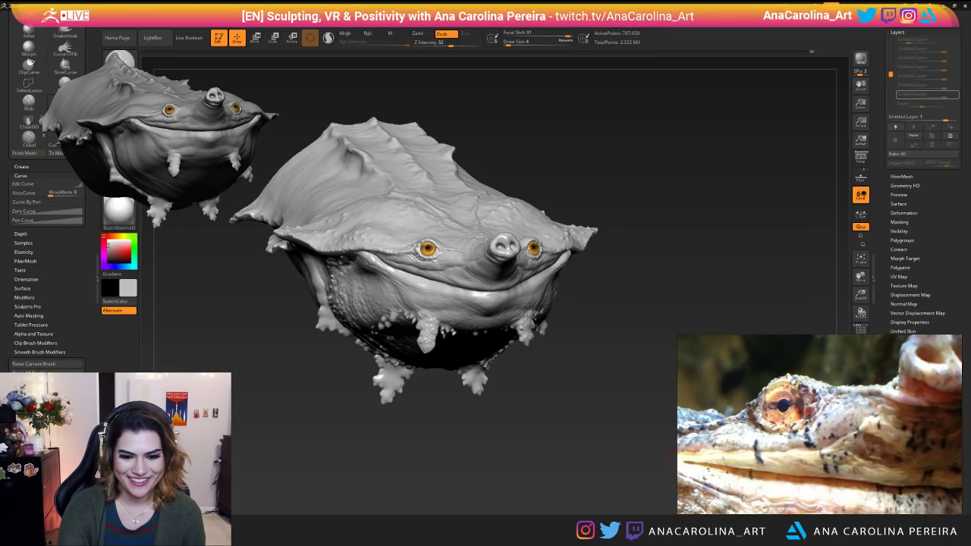
{"action": "key", "text": "ctrl+s"}
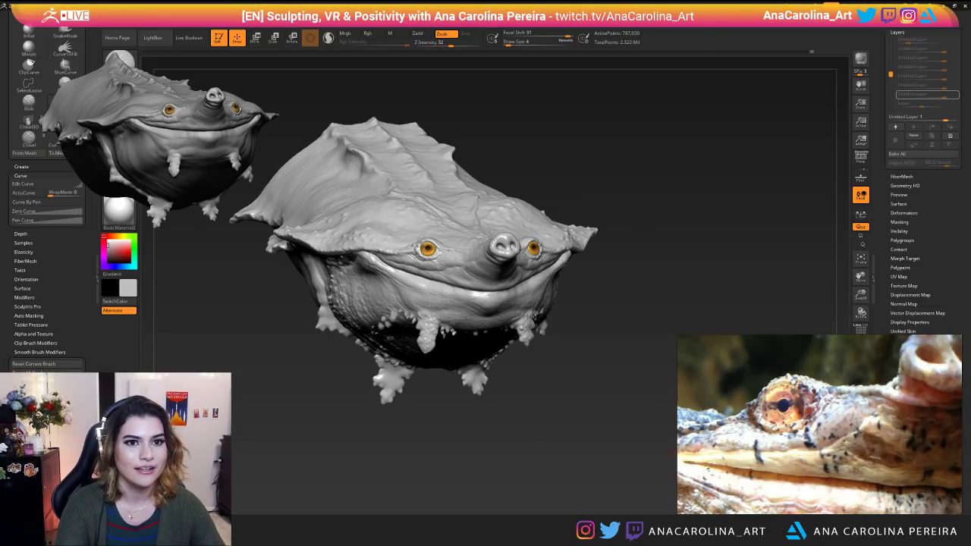
Compare the current turtle_04 sculpt with the earlier turtle_03 version from the side and front.
{"action": "scroll", "coordinate": [948, 91], "scroll_direction": "up", "scroll_amount": 5}
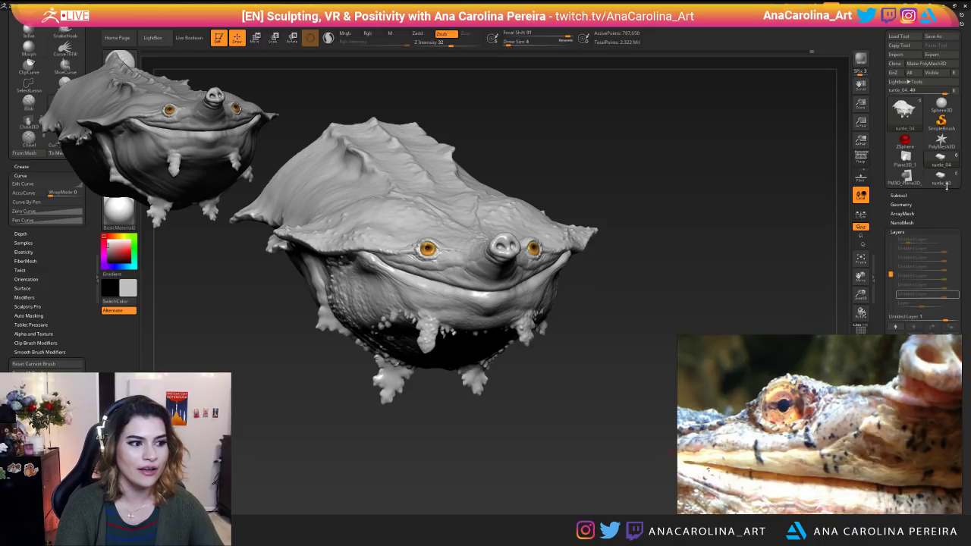
{"action": "left_click", "coordinate": [947, 182]}
{"action": "left_click", "coordinate": [945, 179]}
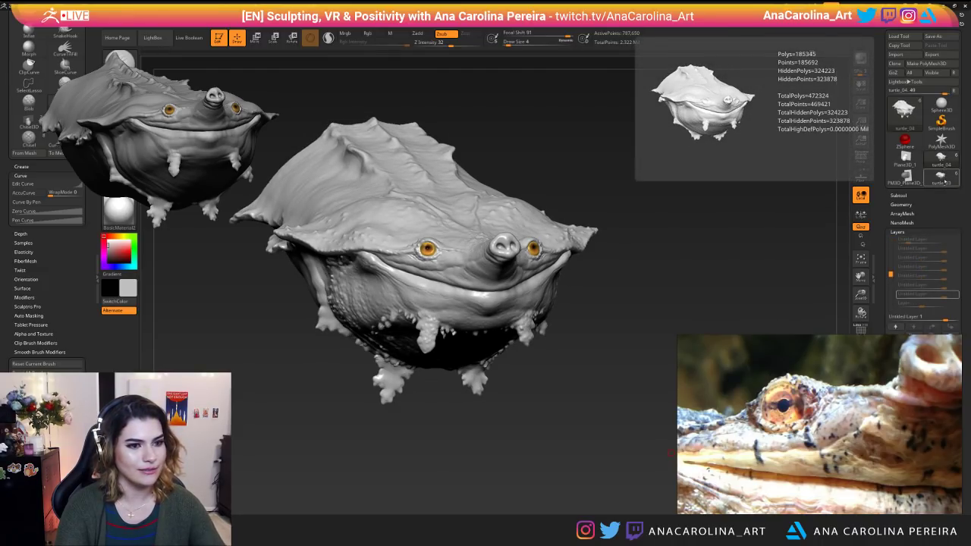
{"action": "left_click", "coordinate": [942, 178]}
{"action": "left_click_drag", "start_coordinate": [716, 299], "coordinate": [789, 302]}
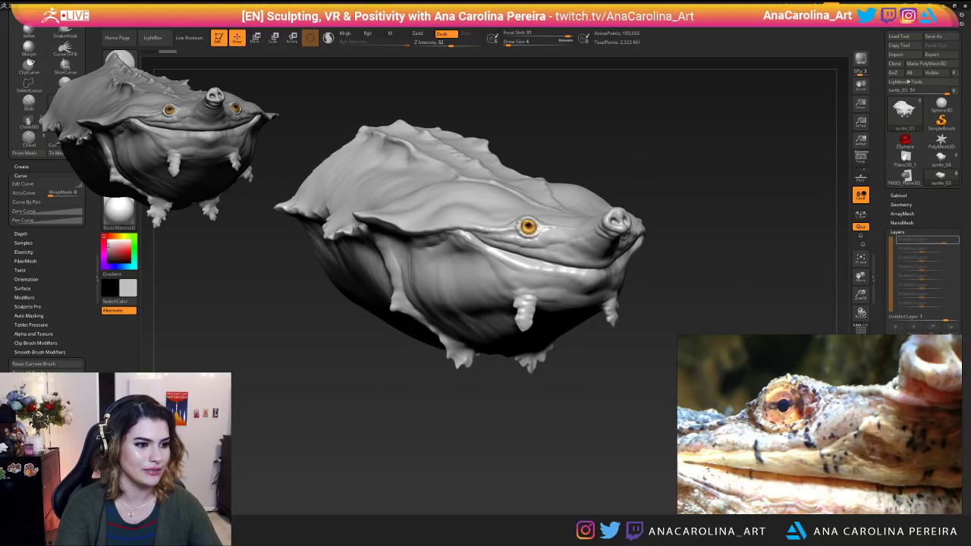
{"action": "left_click_drag", "start_coordinate": [461, 377], "coordinate": [820, 200]}
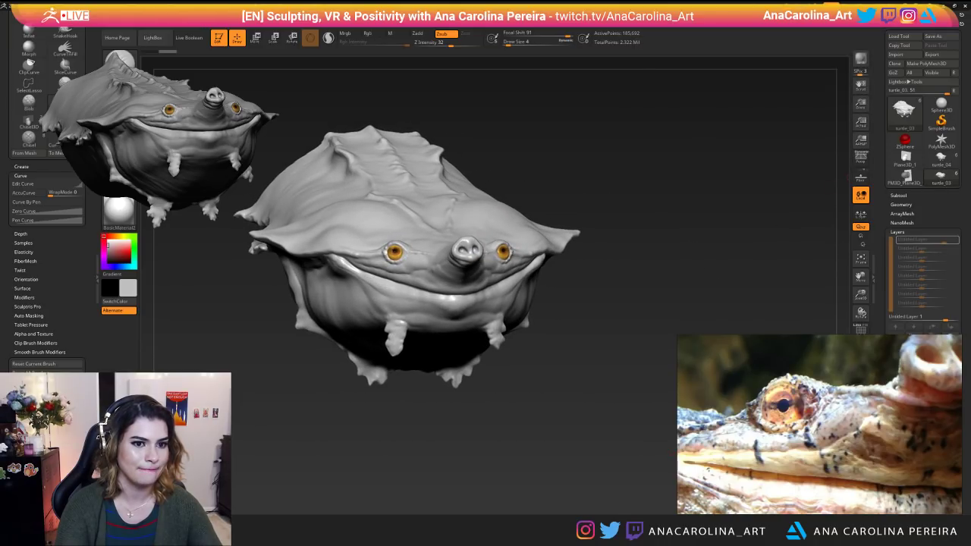
{"action": "left_click", "coordinate": [941, 157]}
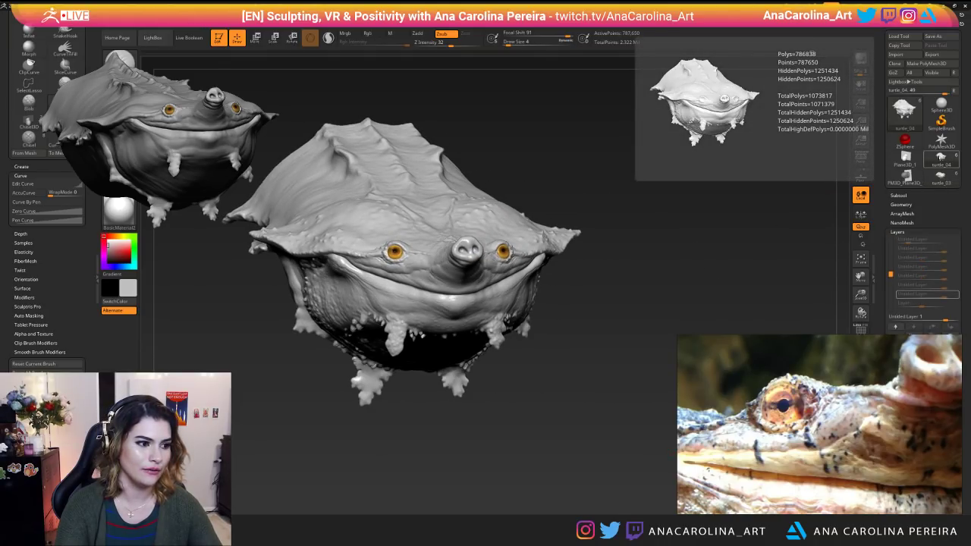
{"action": "left_click_drag", "start_coordinate": [682, 289], "coordinate": [755, 257]}
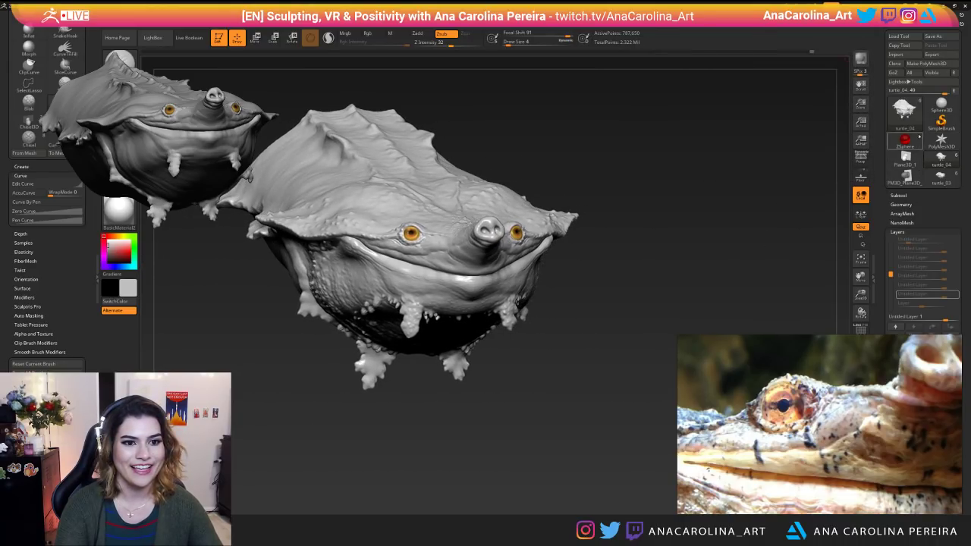
Load the older turtle_02 tool and isolate its head and neck section.
{"action": "left_click", "coordinate": [898, 36]}
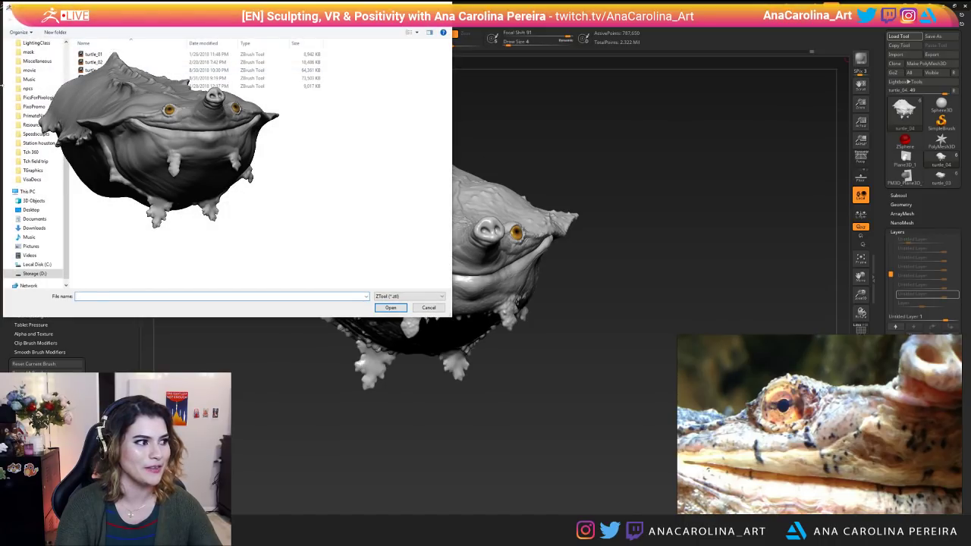
{"action": "left_click", "coordinate": [94, 62]}
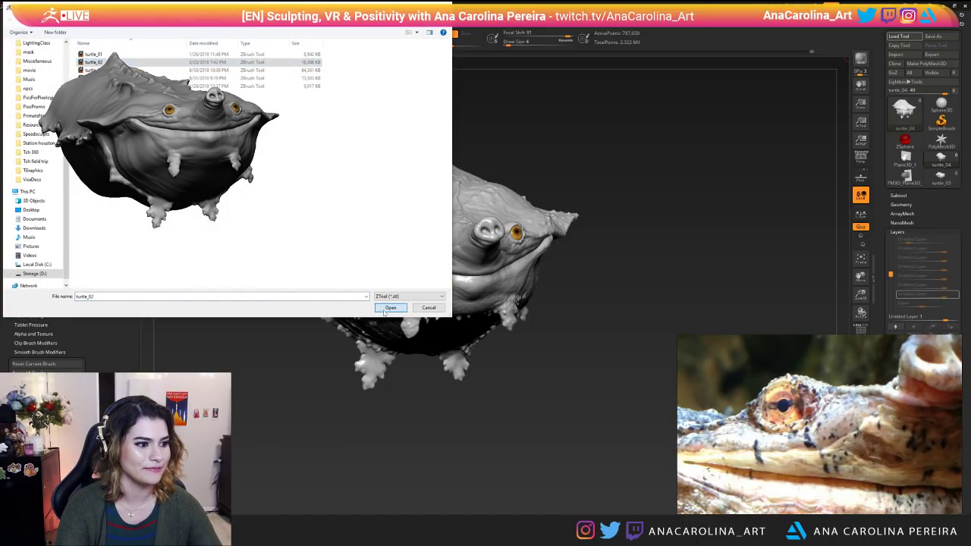
{"action": "left_click", "coordinate": [389, 307]}
{"action": "left_click_drag", "start_coordinate": [530, 440], "coordinate": [592, 417]}
{"action": "left_click_drag", "start_coordinate": [682, 304], "coordinate": [523, 384], "text": "alt"}
{"action": "left_click_drag", "start_coordinate": [591, 424], "coordinate": [591, 379], "text": "alt"}
{"action": "left_click_drag", "start_coordinate": [611, 492], "coordinate": [170, 87], "text": "ctrl+shift"}
{"action": "left_click_drag", "start_coordinate": [444, 405], "coordinate": [326, 329]}
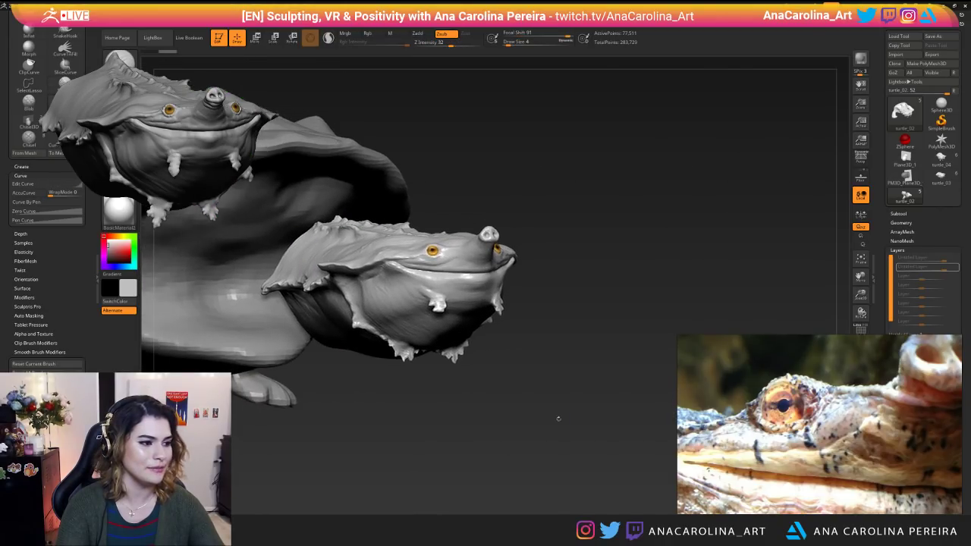
Hide the PM3D_Sphere3D1 and PM3D_Sphere3D2 subtools of turtle_02 so only the head remains.
{"action": "left_click", "coordinate": [898, 213]}
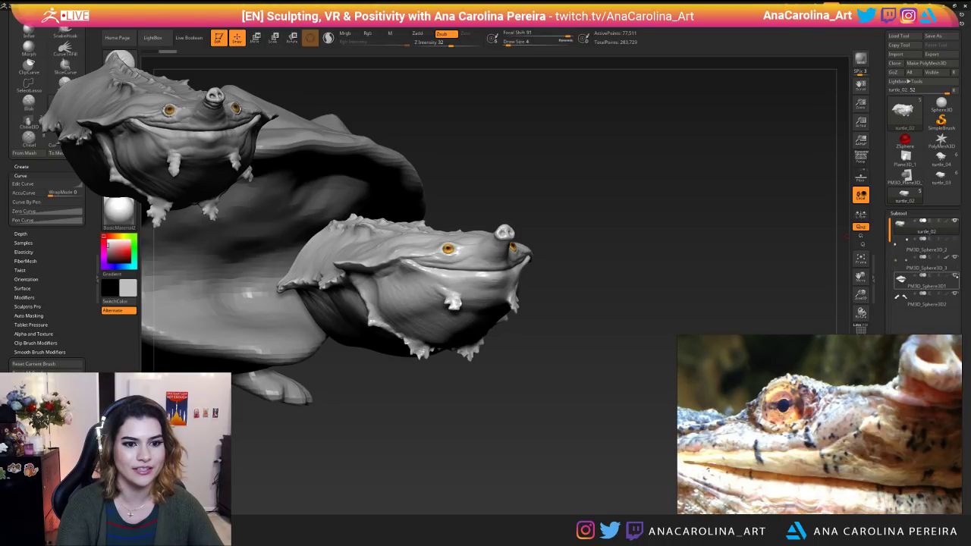
{"action": "left_click", "coordinate": [955, 276]}
{"action": "left_click", "coordinate": [955, 293]}
{"action": "left_click_drag", "start_coordinate": [599, 327], "coordinate": [596, 345]}
{"action": "left_click_drag", "start_coordinate": [595, 345], "coordinate": [591, 362], "text": "alt"}
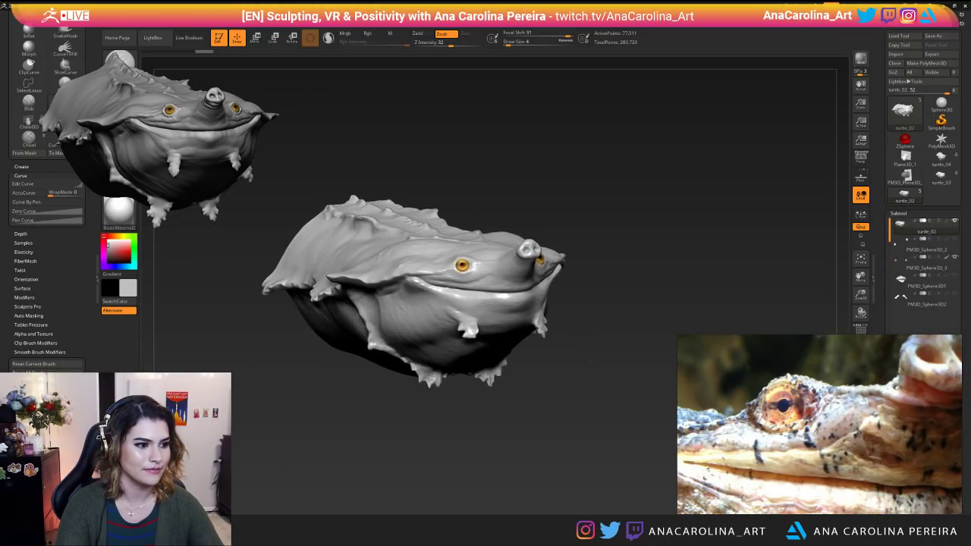
Compare the turtle_02 head with the turtle_03 and turtle_04 versions, ending on turtle_04.
{"action": "left_click", "coordinate": [940, 175]}
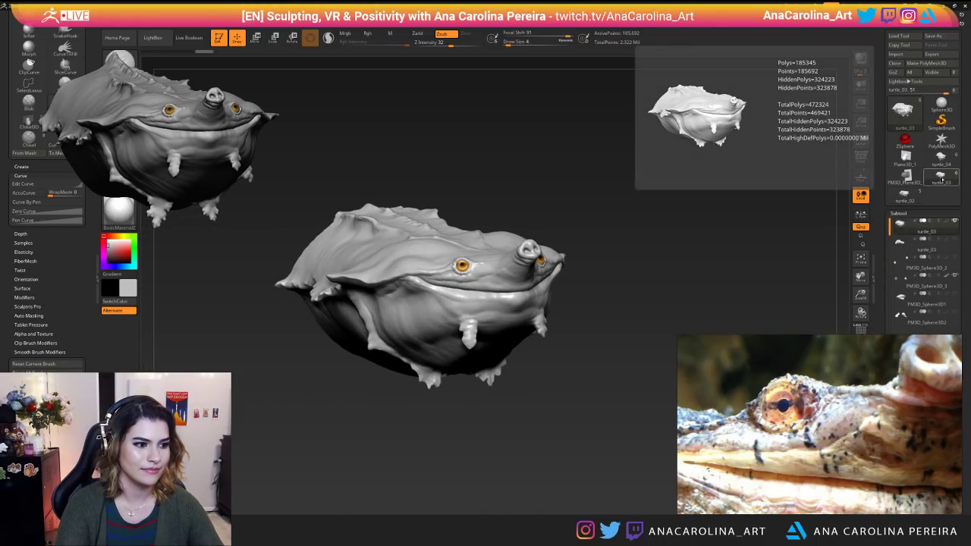
{"action": "left_click", "coordinate": [941, 156]}
{"action": "left_click_drag", "start_coordinate": [861, 311], "coordinate": [761, 286]}
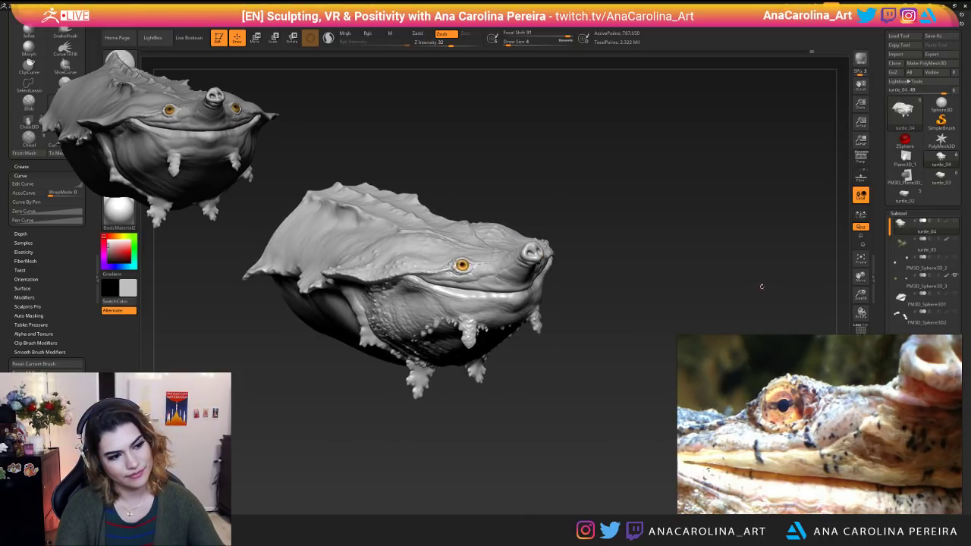
Examine the turtle_04 head from above and from the side for areas that still need detail.
{"action": "scroll", "coordinate": [762, 286], "scroll_direction": "up", "scroll_amount": 3}
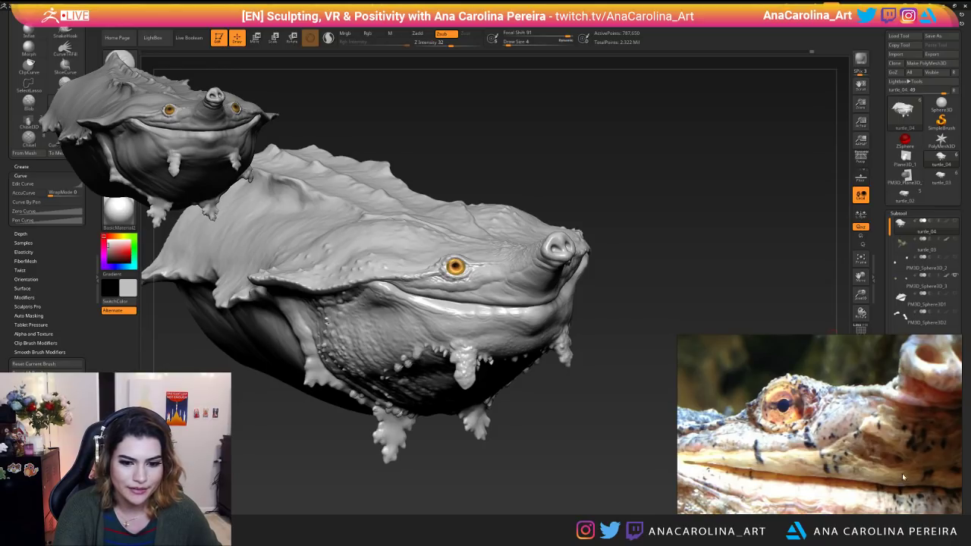
{"action": "left_click_drag", "start_coordinate": [764, 323], "coordinate": [731, 298]}
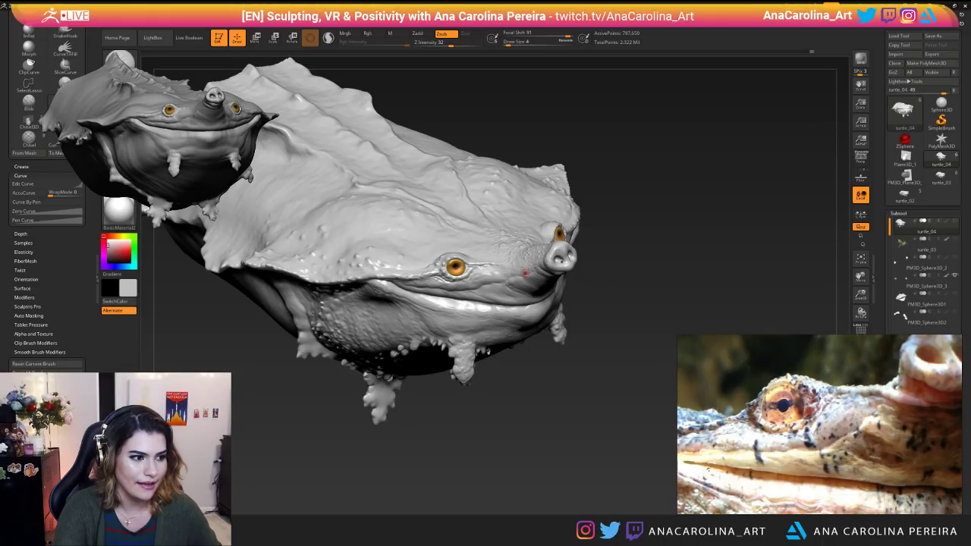
{"action": "left_click_drag", "start_coordinate": [486, 319], "coordinate": [507, 349]}
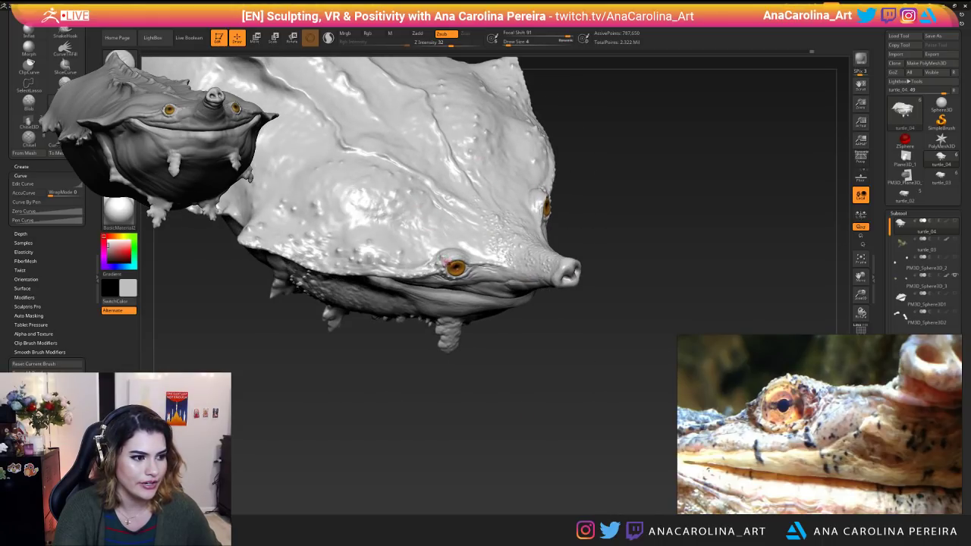
{"action": "right_click_drag", "start_coordinate": [477, 264], "coordinate": [530, 274]}
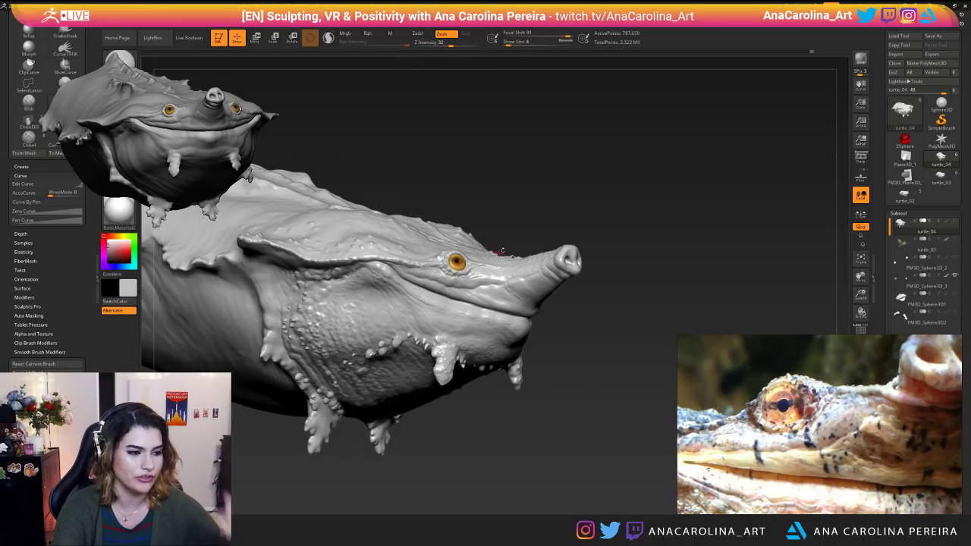
{"action": "left_click_drag", "start_coordinate": [581, 433], "coordinate": [581, 443]}
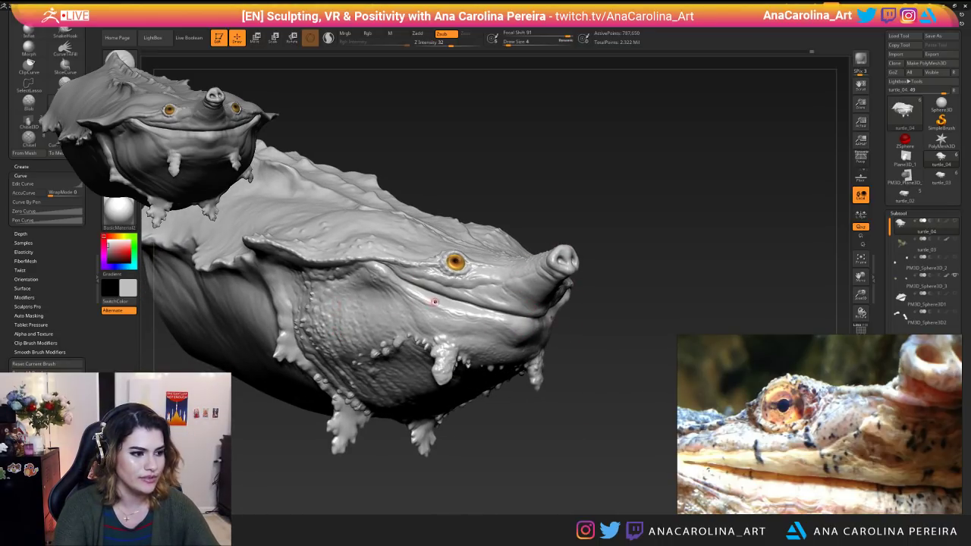
{"action": "mouse_move", "coordinate": [516, 446]}
{"action": "left_mouse_down", "text": "alt"}
{"action": "mouse_move", "coordinate": [514, 424]}
{"action": "mouse_move", "coordinate": [455, 421]}
{"action": "mouse_move", "coordinate": [456, 364]}
{"action": "mouse_move", "coordinate": [500, 485]}
{"action": "mouse_move", "coordinate": [513, 470]}
{"action": "mouse_move", "coordinate": [501, 455]}
{"action": "mouse_move", "coordinate": [541, 439]}
{"action": "mouse_move", "coordinate": [533, 465]}
{"action": "mouse_move", "coordinate": [572, 468]}
{"action": "left_mouse_up", "text": "alt"}
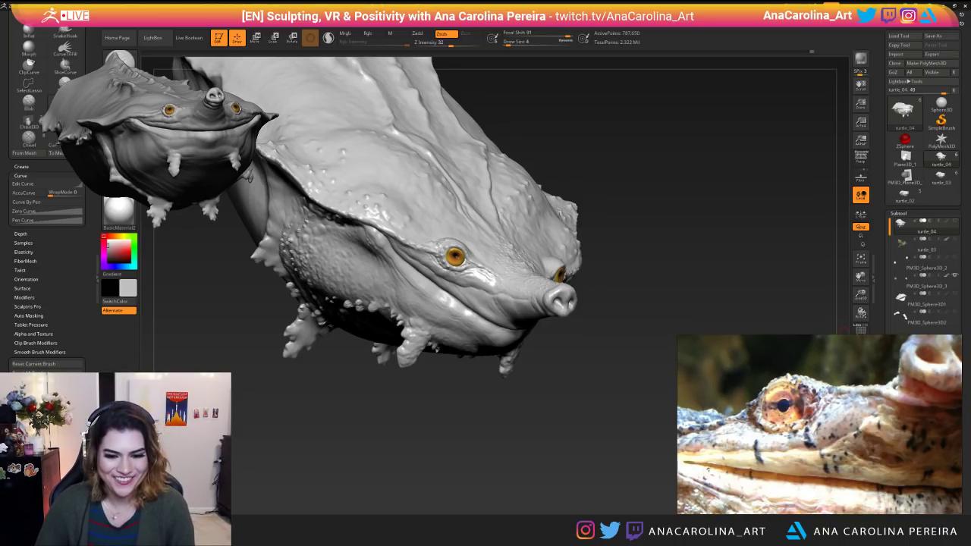
Carve fine creases along the skin just below the lower lip.
{"action": "left_click_drag", "start_coordinate": [379, 412], "coordinate": [523, 319]}
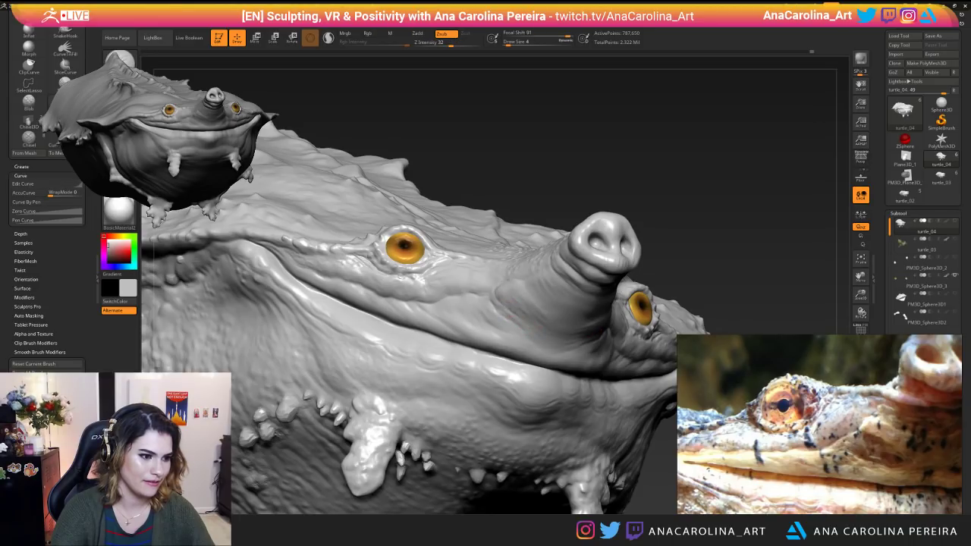
{"action": "mouse_move", "coordinate": [622, 265]}
{"action": "left_mouse_down"}
{"action": "mouse_move", "coordinate": [654, 256]}
{"action": "mouse_move", "coordinate": [635, 235]}
{"action": "mouse_move", "coordinate": [565, 255]}
{"action": "mouse_move", "coordinate": [577, 319]}
{"action": "mouse_move", "coordinate": [549, 372]}
{"action": "mouse_move", "coordinate": [597, 365]}
{"action": "mouse_move", "coordinate": [336, 325]}
{"action": "left_mouse_up"}
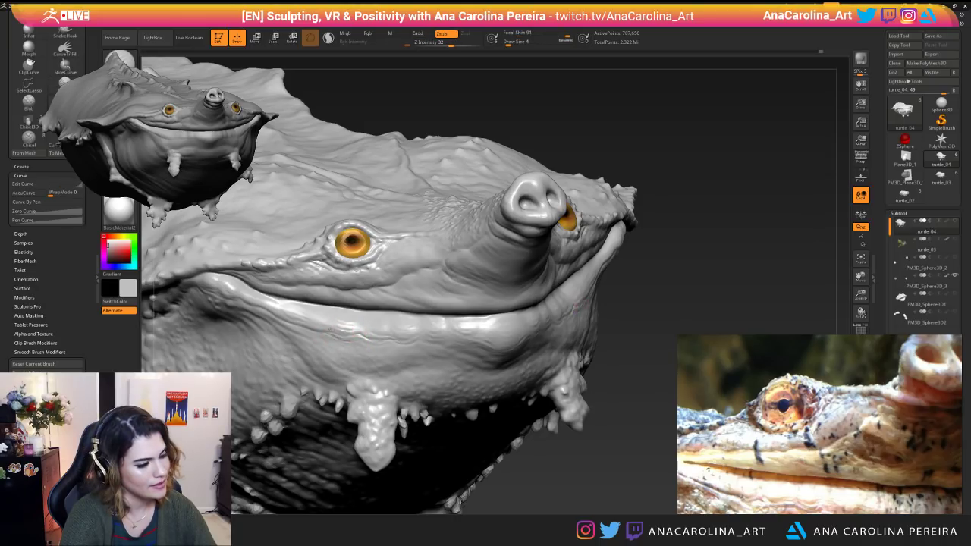
{"action": "left_click_drag", "start_coordinate": [548, 152], "coordinate": [512, 101], "text": "alt"}
{"action": "mouse_move", "coordinate": [479, 164]}
{"action": "left_mouse_down", "text": "alt"}
{"action": "mouse_move", "coordinate": [511, 134]}
{"action": "mouse_move", "coordinate": [561, 285]}
{"action": "left_mouse_up", "text": "alt"}
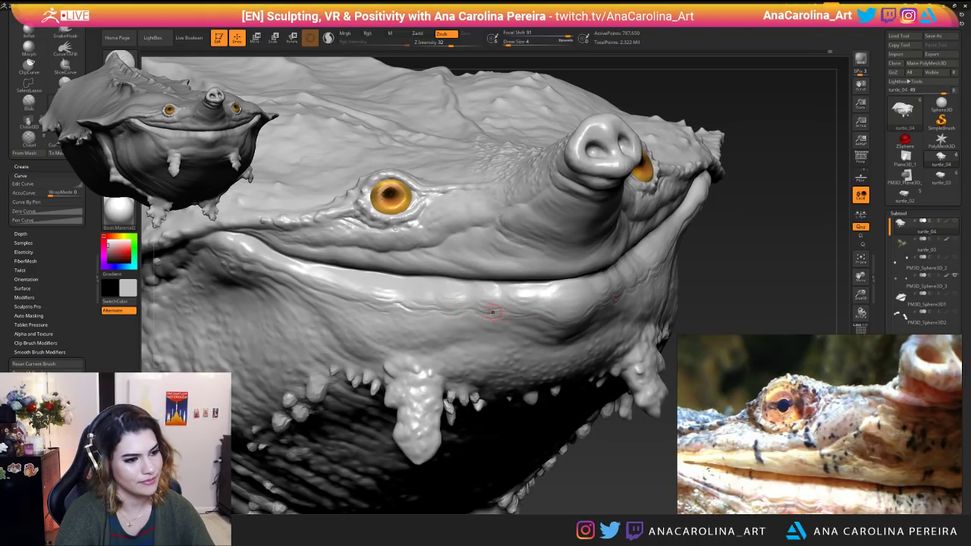
{"action": "left_click_drag", "start_coordinate": [609, 474], "coordinate": [609, 439], "text": "alt"}
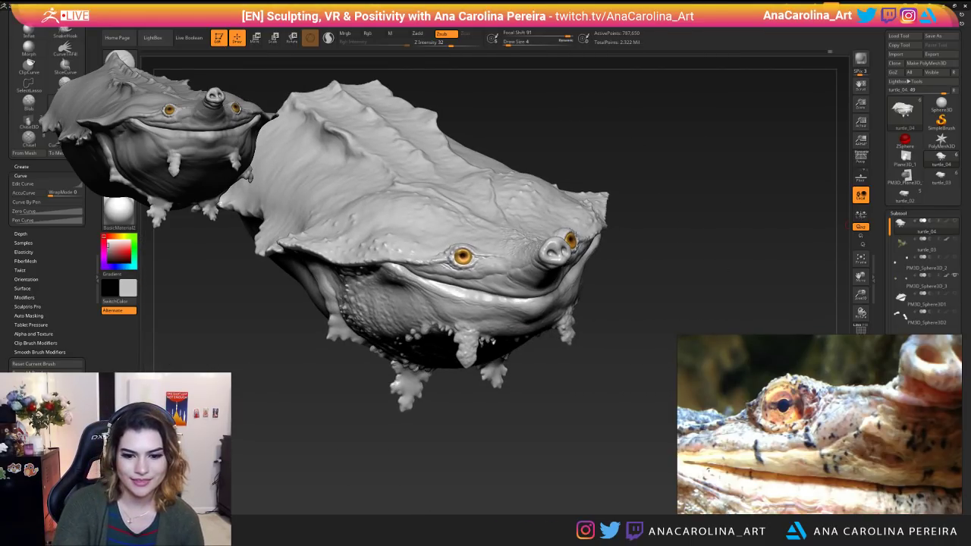
Select the ClayBuildup brush with Z intensity 62 and set its draw size to 8 for working on the snout.
{"action": "left_click_drag", "start_coordinate": [455, 457], "coordinate": [493, 391]}
{"action": "left_click_drag", "start_coordinate": [561, 364], "coordinate": [642, 321], "text": "alt"}
{"action": "mouse_move", "coordinate": [568, 190]}
{"action": "left_mouse_down"}
{"action": "mouse_move", "coordinate": [574, 178]}
{"action": "mouse_move", "coordinate": [553, 190]}
{"action": "mouse_move", "coordinate": [557, 198]}
{"action": "left_mouse_up"}
{"action": "mouse_move", "coordinate": [658, 144]}
{"action": "left_mouse_down", "text": "alt"}
{"action": "mouse_move", "coordinate": [663, 158]}
{"action": "mouse_move", "coordinate": [626, 188]}
{"action": "left_mouse_up", "text": "alt"}
{"action": "key", "text": "b"}
{"action": "key", "text": "m"}
{"action": "key", "text": "v"}
{"action": "key", "text": "space"}
{"action": "left_click_drag", "start_coordinate": [607, 225], "coordinate": [622, 231]}
{"action": "key", "text": "space"}
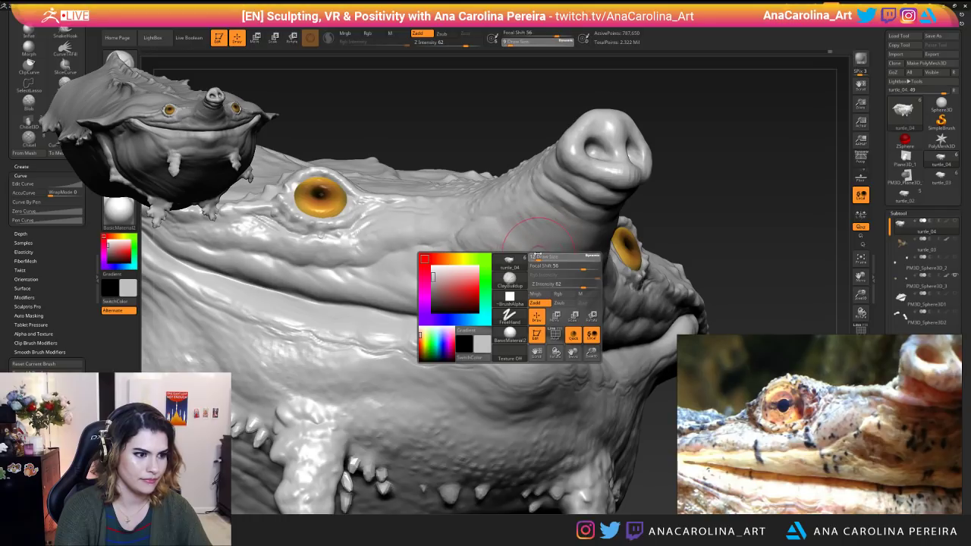
{"action": "key", "text": "space"}
{"action": "key", "text": "space"}
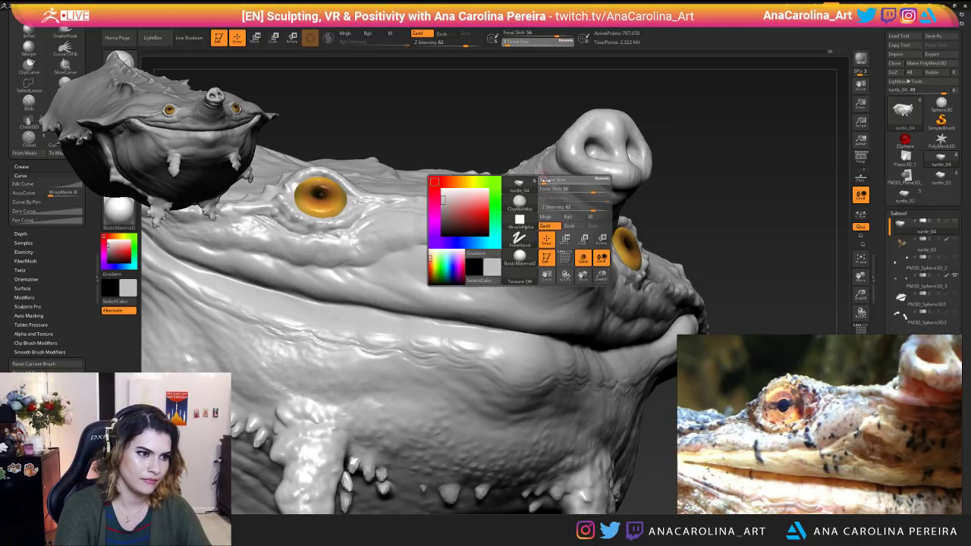
{"action": "left_click_drag", "start_coordinate": [544, 180], "coordinate": [592, 207]}
Build up small skin folds around the snout with the ClayBuildup brush.
{"action": "left_click_drag", "start_coordinate": [662, 217], "coordinate": [587, 202]}
{"action": "mouse_move", "coordinate": [519, 168]}
{"action": "left_mouse_down"}
{"action": "mouse_move", "coordinate": [559, 177]}
{"action": "mouse_move", "coordinate": [617, 240]}
{"action": "left_mouse_up"}
{"action": "left_click_drag", "start_coordinate": [550, 211], "coordinate": [584, 221]}
{"action": "key", "text": "space"}
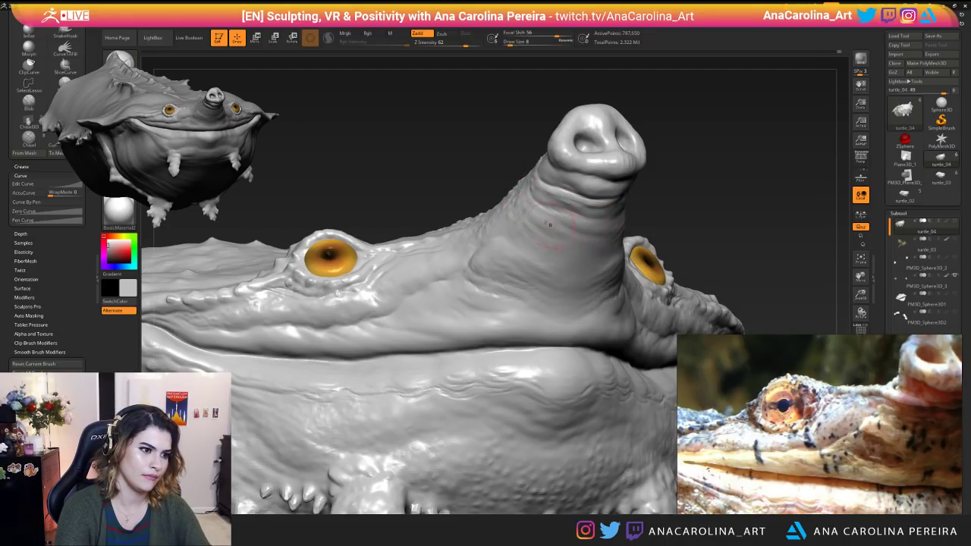
{"action": "mouse_move", "coordinate": [623, 226]}
{"action": "left_mouse_down"}
{"action": "mouse_move", "coordinate": [676, 219]}
{"action": "mouse_move", "coordinate": [678, 243]}
{"action": "mouse_move", "coordinate": [631, 201]}
{"action": "mouse_move", "coordinate": [635, 162]}
{"action": "mouse_move", "coordinate": [597, 206]}
{"action": "left_mouse_up"}
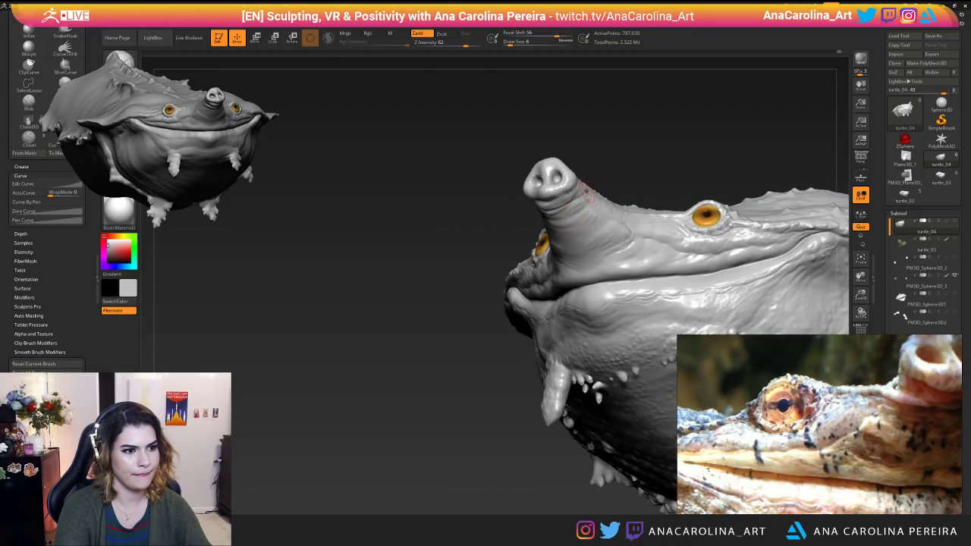
{"action": "mouse_move", "coordinate": [606, 161]}
{"action": "left_mouse_down"}
{"action": "mouse_move", "coordinate": [583, 201]}
{"action": "mouse_move", "coordinate": [656, 167]}
{"action": "mouse_move", "coordinate": [637, 184]}
{"action": "mouse_move", "coordinate": [632, 137]}
{"action": "mouse_move", "coordinate": [633, 152]}
{"action": "mouse_move", "coordinate": [769, 174]}
{"action": "left_mouse_up"}
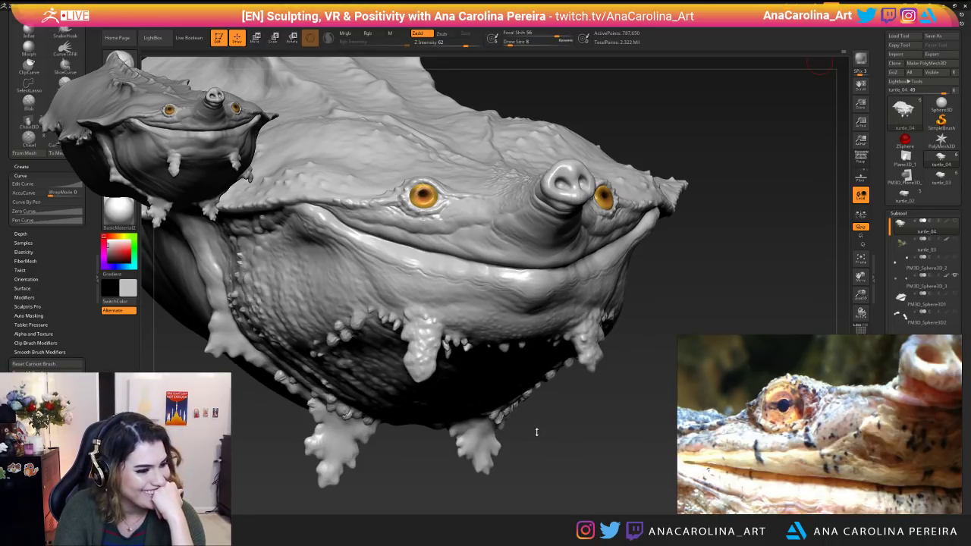
{"action": "left_click_drag", "start_coordinate": [530, 428], "coordinate": [557, 426]}
{"action": "mouse_move", "coordinate": [599, 456]}
{"action": "left_mouse_down"}
{"action": "mouse_move", "coordinate": [632, 440]}
{"action": "mouse_move", "coordinate": [565, 436]}
{"action": "mouse_move", "coordinate": [562, 409]}
{"action": "mouse_move", "coordinate": [608, 465]}
{"action": "left_mouse_up"}
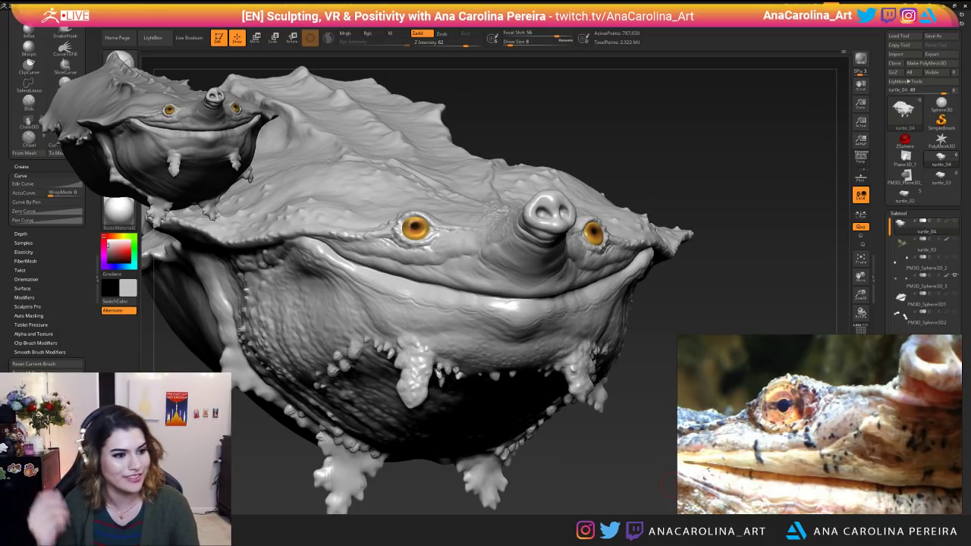
{"action": "left_click_drag", "start_coordinate": [448, 62], "coordinate": [727, 152]}
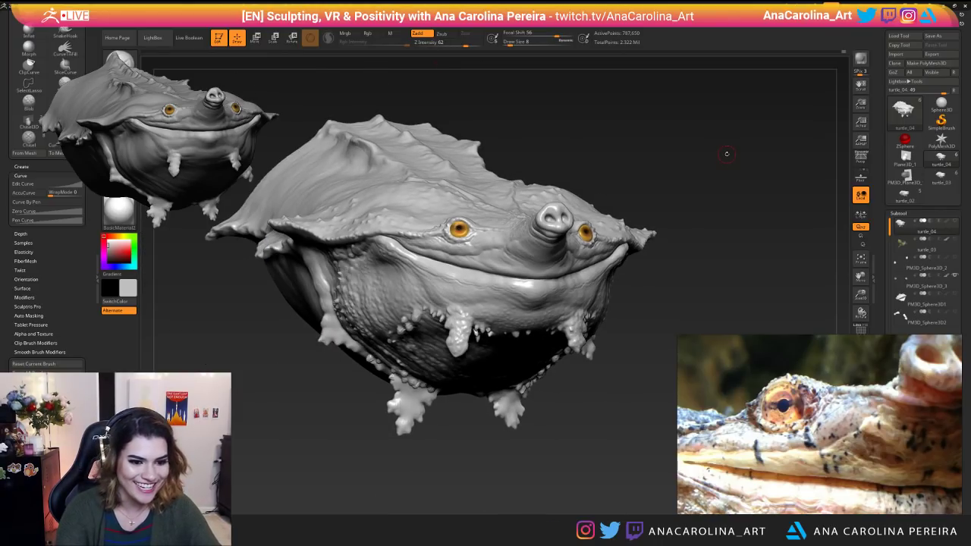
{"action": "mouse_move", "coordinate": [559, 412]}
{"action": "left_mouse_down"}
{"action": "mouse_move", "coordinate": [581, 407]}
{"action": "mouse_move", "coordinate": [580, 416]}
{"action": "left_mouse_up"}
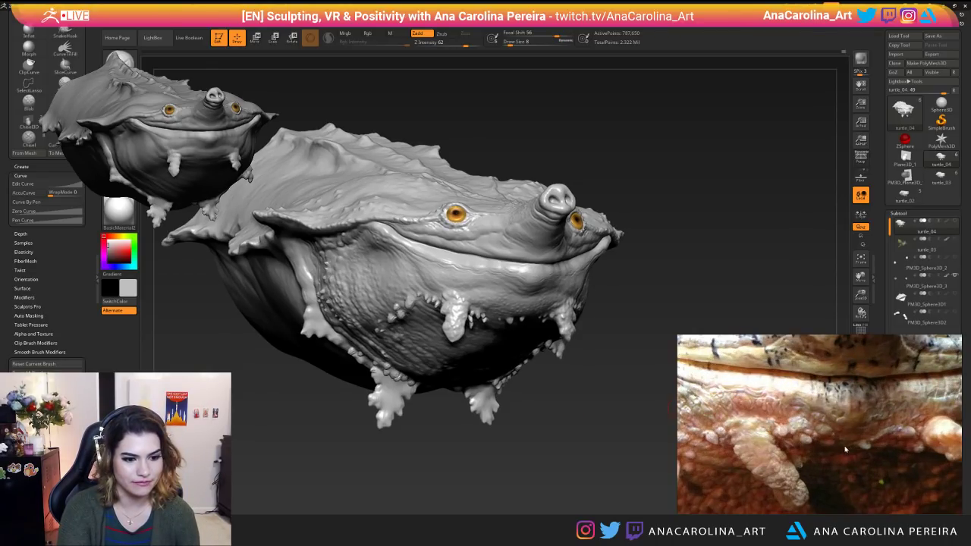
Carve small creases into the fleshy barbel under the mouth with the DamStandard brush, following the reference photo.
{"action": "right_click_drag", "start_coordinate": [414, 339], "coordinate": [409, 250]}
{"action": "right_click_drag", "start_coordinate": [306, 245], "coordinate": [331, 241], "text": "alt"}
{"action": "right_click_drag", "start_coordinate": [315, 444], "coordinate": [406, 319], "text": "alt"}
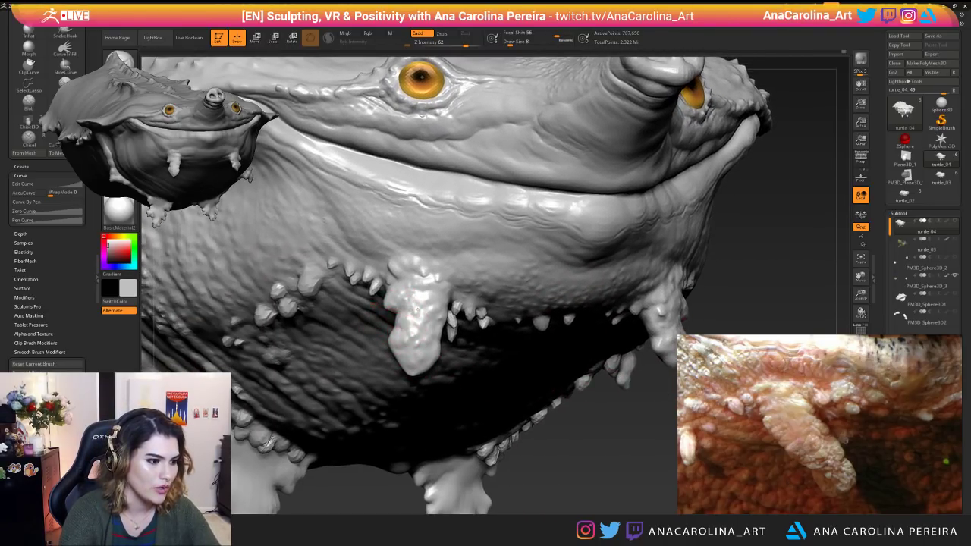
{"action": "key", "text": "b"}
{"action": "key", "text": "d"}
{"action": "key", "text": "s"}
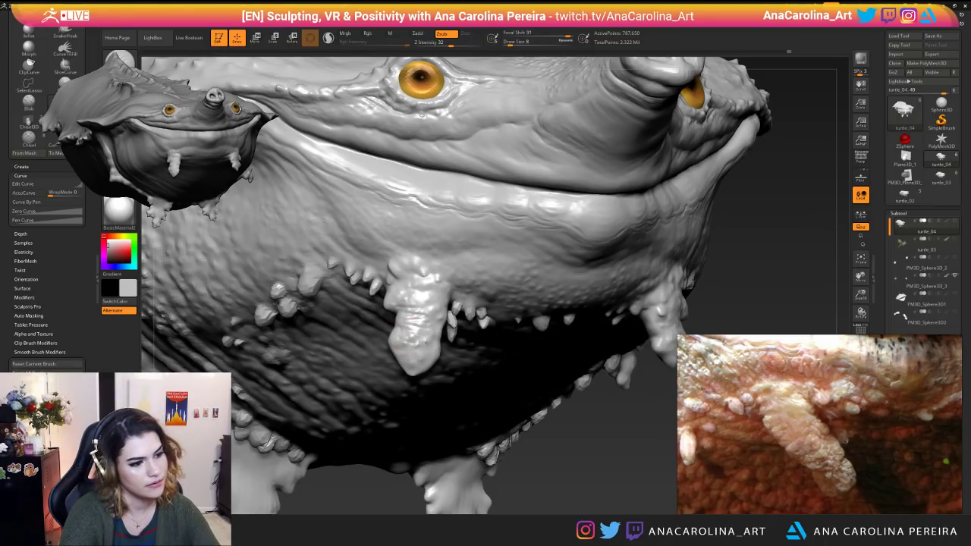
{"action": "key", "text": "f"}
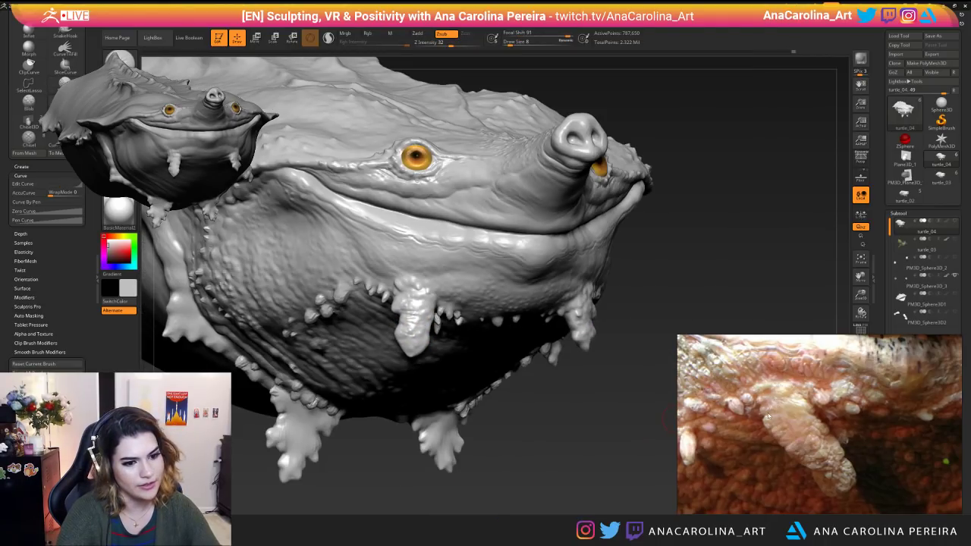
{"action": "mouse_move", "coordinate": [570, 440]}
{"action": "left_mouse_down"}
{"action": "mouse_move", "coordinate": [605, 447]}
{"action": "mouse_move", "coordinate": [580, 470]}
{"action": "mouse_move", "coordinate": [572, 439]}
{"action": "left_mouse_up"}
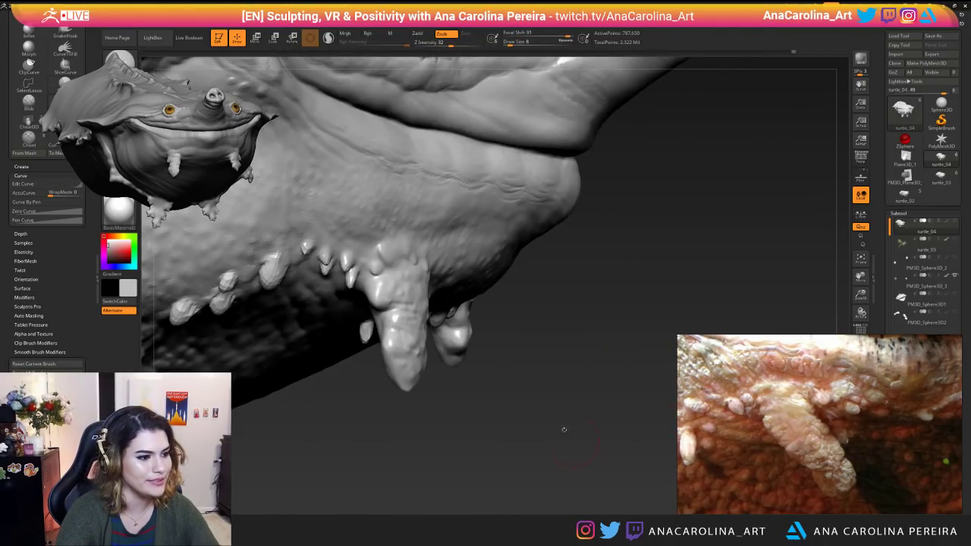
{"action": "left_click_drag", "start_coordinate": [379, 322], "coordinate": [388, 345]}
{"action": "mouse_move", "coordinate": [561, 432]}
{"action": "left_mouse_down"}
{"action": "mouse_move", "coordinate": [489, 433]}
{"action": "mouse_move", "coordinate": [497, 349]}
{"action": "mouse_move", "coordinate": [568, 444]}
{"action": "left_mouse_up"}
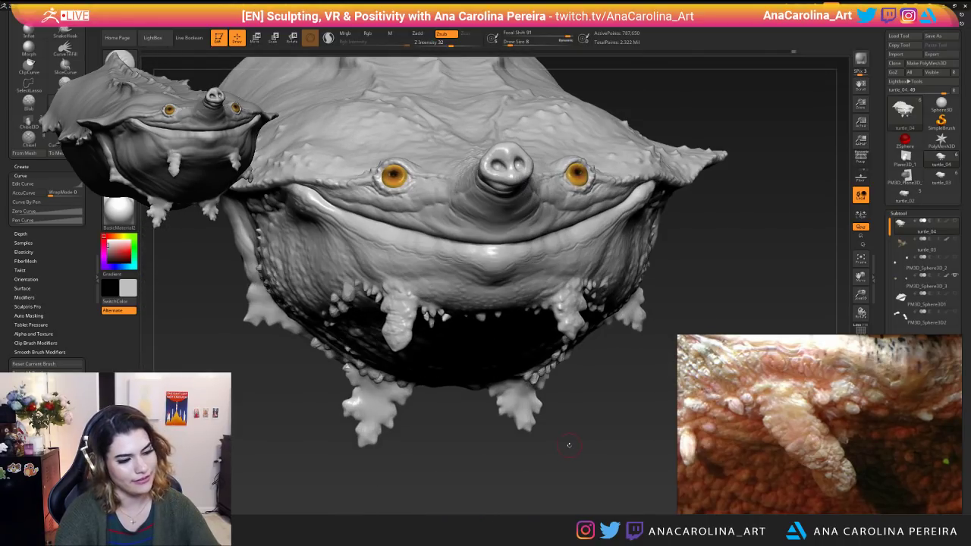
Browse the Resources_Zbrush folder on the Storage (D:) drive in File Explorer for microSkinFace textures in tertiary's tif subfolder.
{"action": "key", "text": "super+e"}
{"action": "left_click_drag", "start_coordinate": [489, 196], "coordinate": [461, 174]}
{"action": "scroll", "coordinate": [334, 303], "scroll_direction": "down", "scroll_amount": 5}
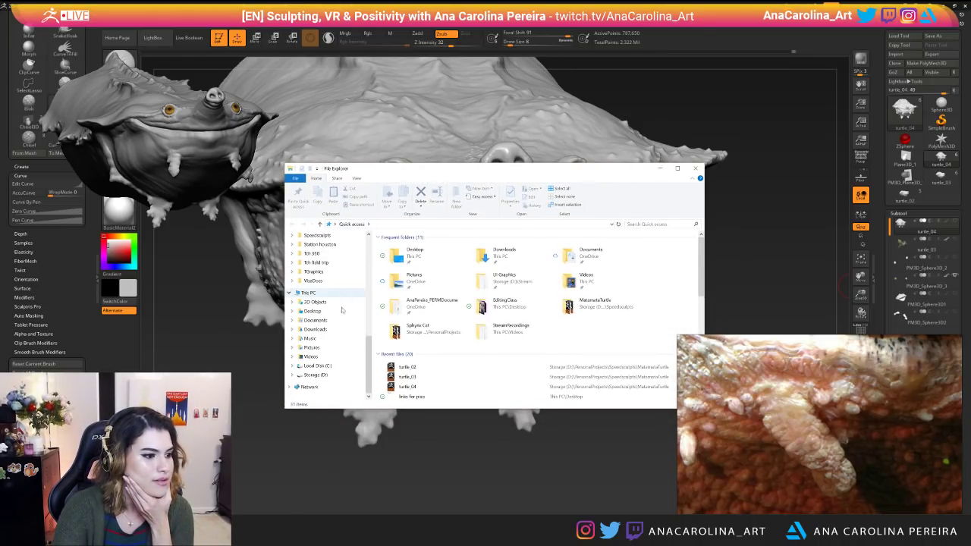
{"action": "left_click", "coordinate": [315, 375]}
{"action": "double_click", "coordinate": [437, 280]}
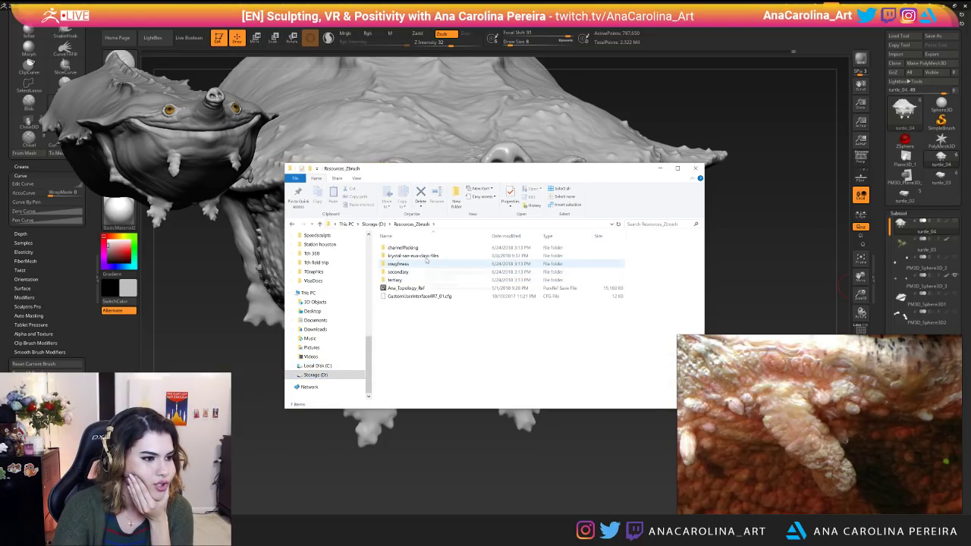
{"action": "double_click", "coordinate": [416, 279]}
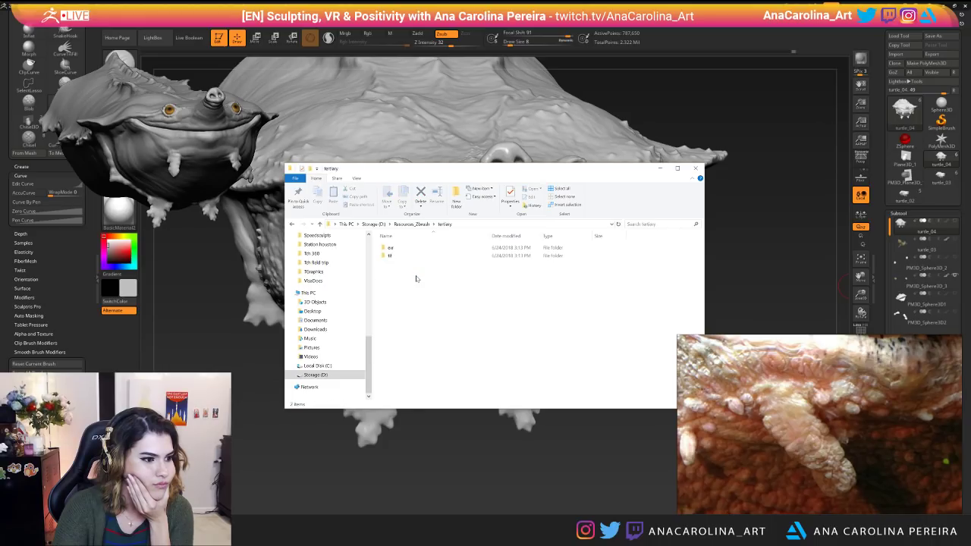
{"action": "left_click", "coordinate": [413, 251]}
{"action": "double_click", "coordinate": [412, 258]}
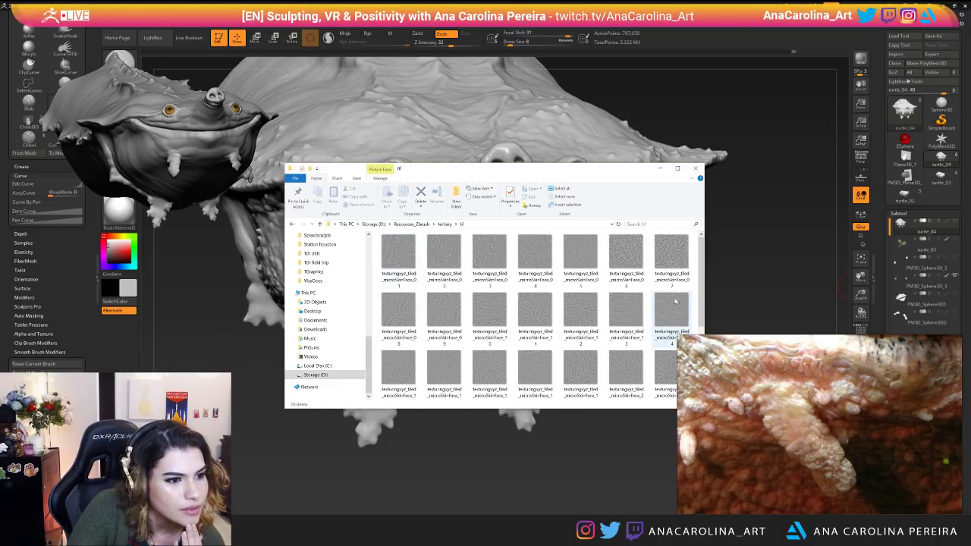
{"action": "scroll", "coordinate": [527, 281], "scroll_direction": "down", "scroll_amount": 3}
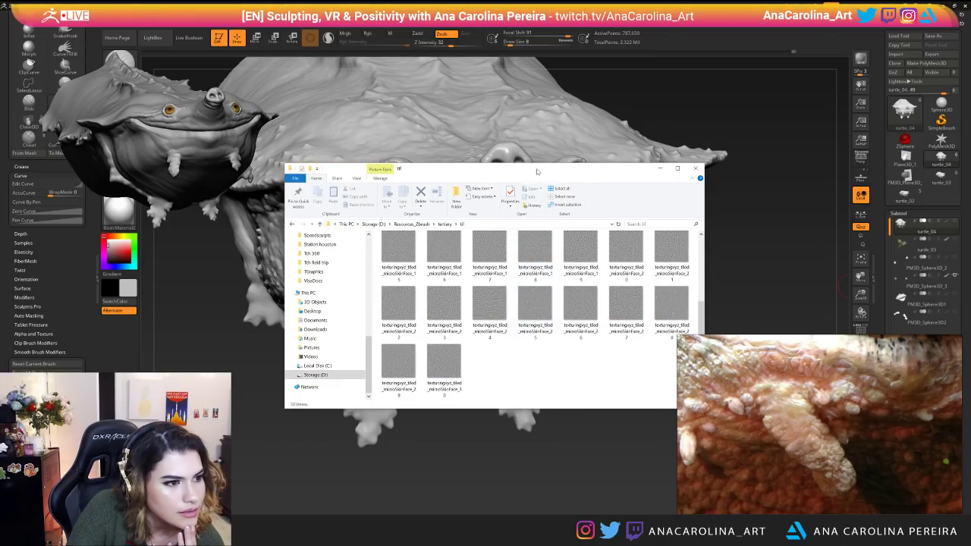
{"action": "left_click_drag", "start_coordinate": [537, 170], "coordinate": [970, 171]}
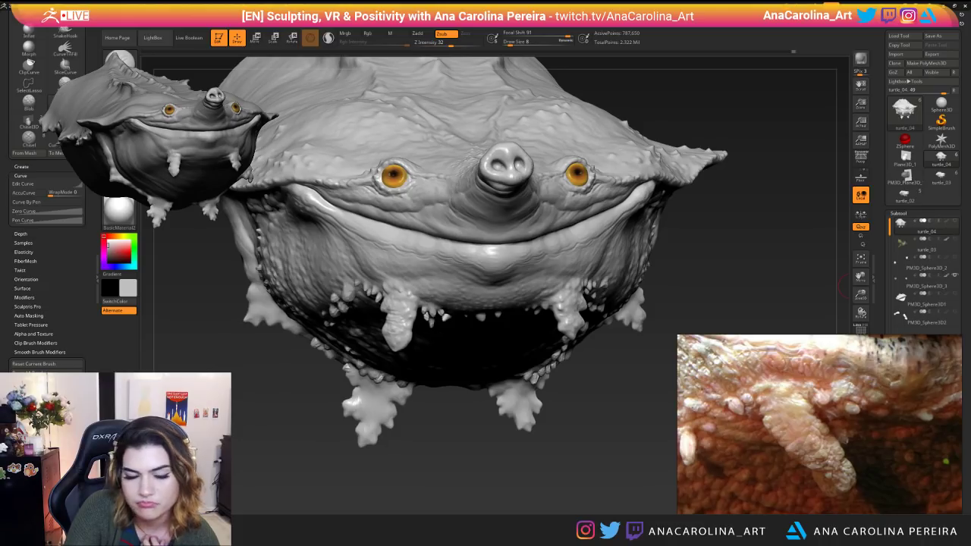
Import the texturingxyz_tiled_microSkinFace_07 texture from the tertiary folder's tif subfolder as an alpha.
{"action": "left_click", "coordinate": [119, 141]}
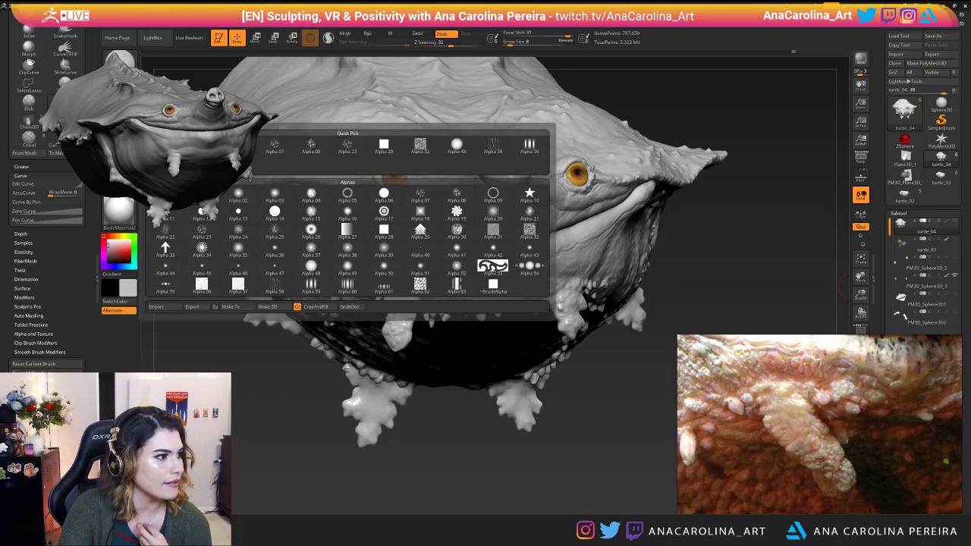
{"action": "left_click", "coordinate": [119, 141]}
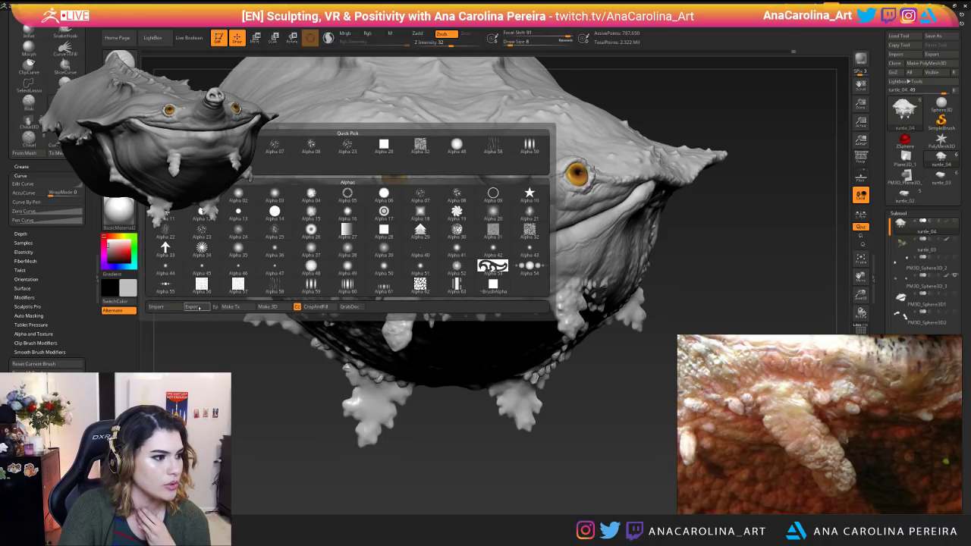
{"action": "left_click", "coordinate": [157, 307]}
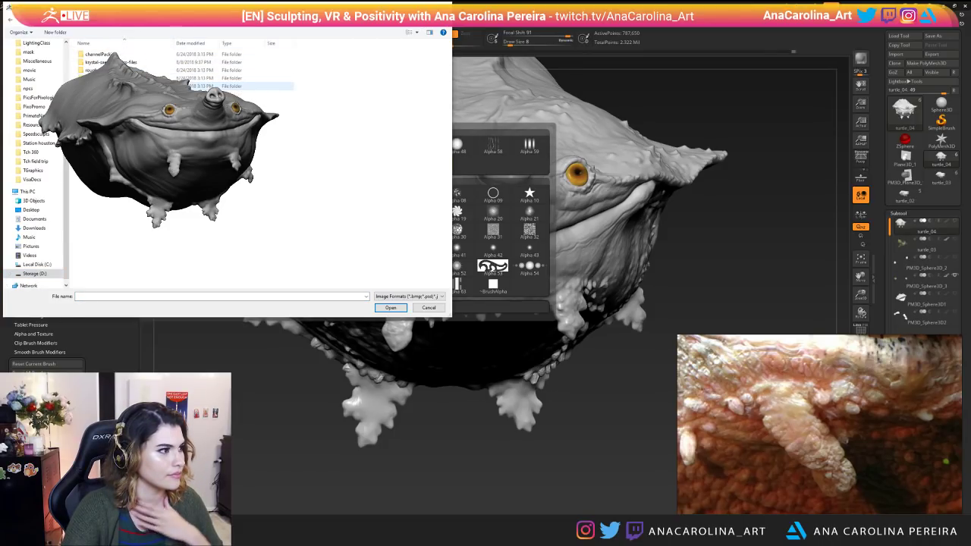
{"action": "double_click", "coordinate": [243, 85]}
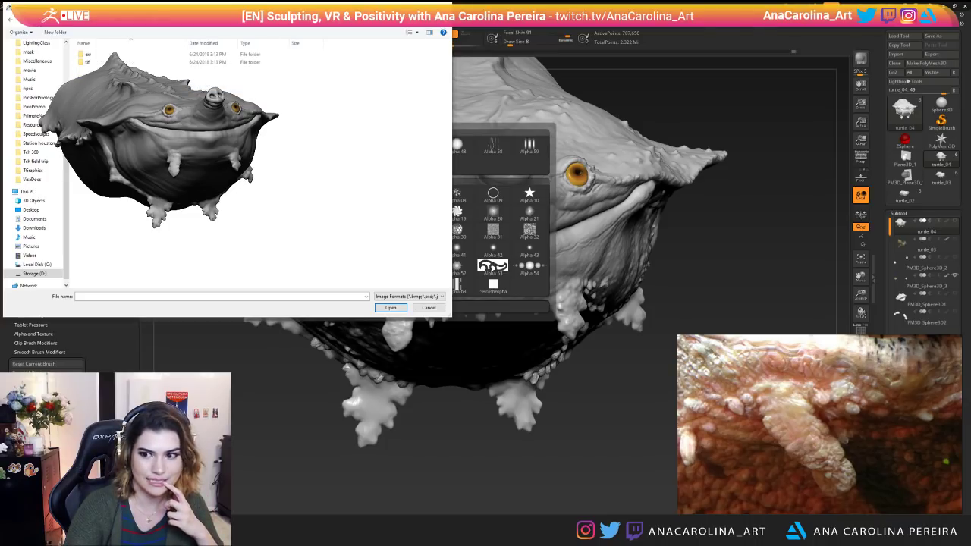
{"action": "double_click", "coordinate": [304, 62]}
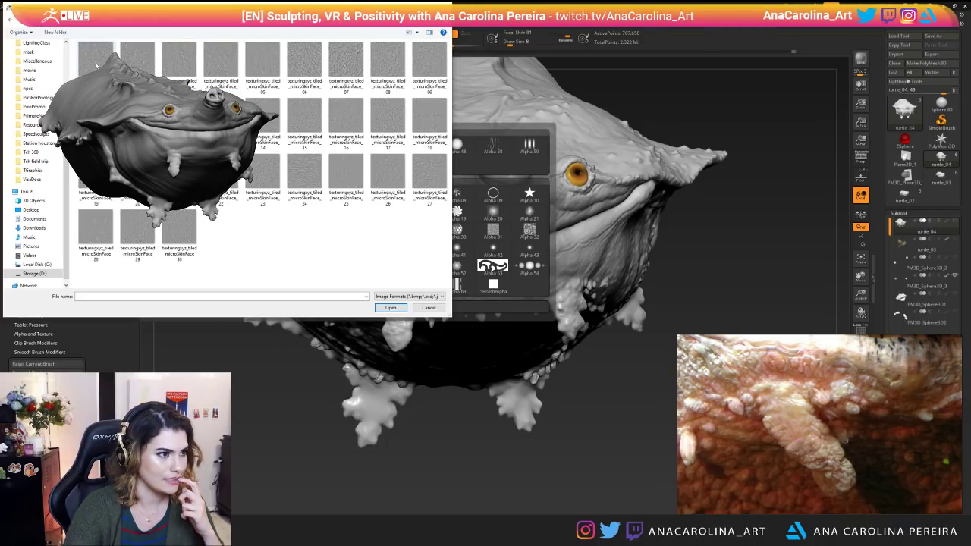
{"action": "double_click", "coordinate": [312, 64]}
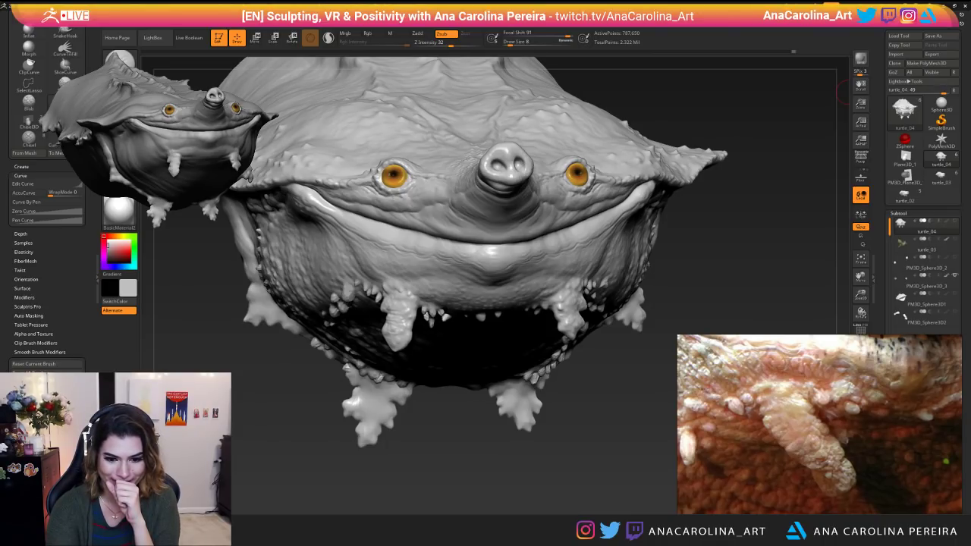
Switch to the Standard brush, try it on the skin around the barbel, and set its Z intensity to 24.
{"action": "left_click_drag", "start_coordinate": [429, 460], "coordinate": [473, 414]}
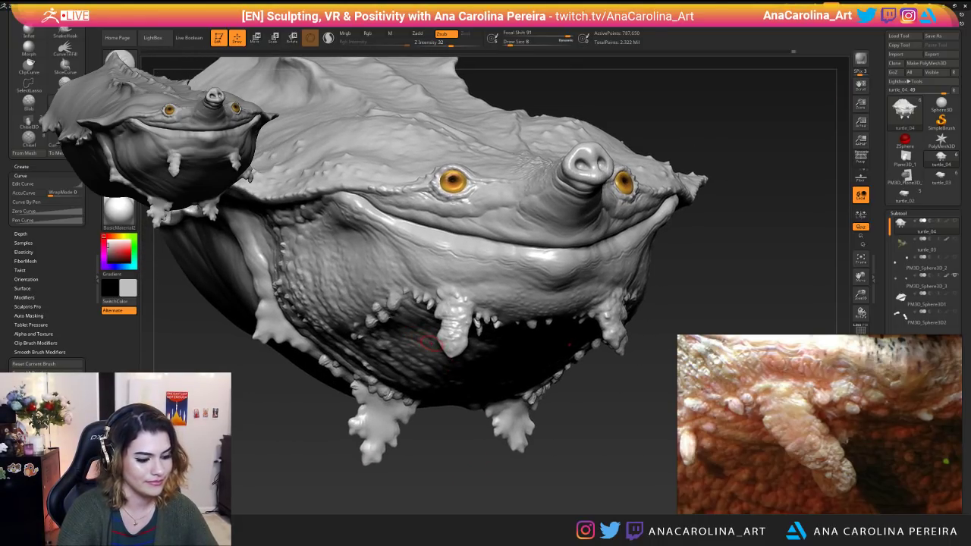
{"action": "key", "text": "b"}
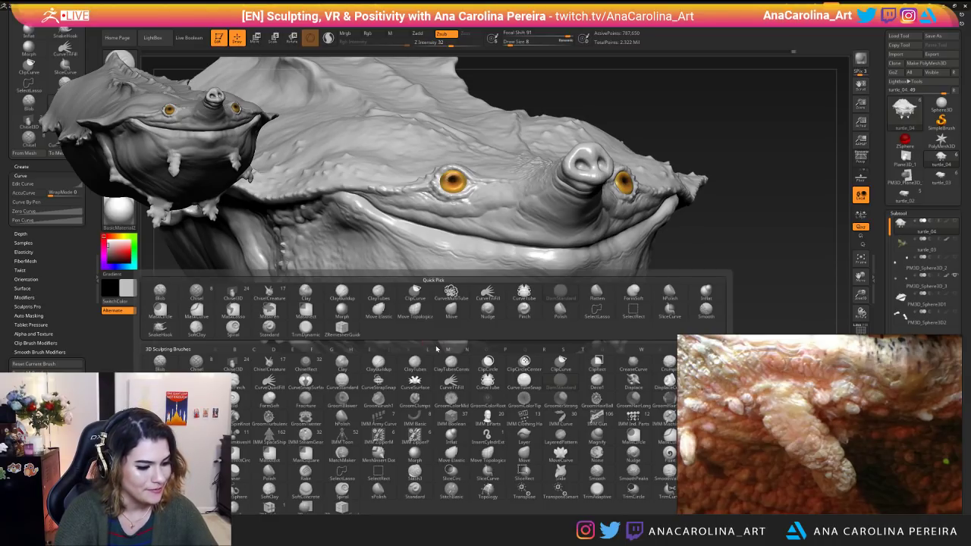
{"action": "left_click", "coordinate": [270, 329]}
{"action": "left_click", "coordinate": [119, 138]}
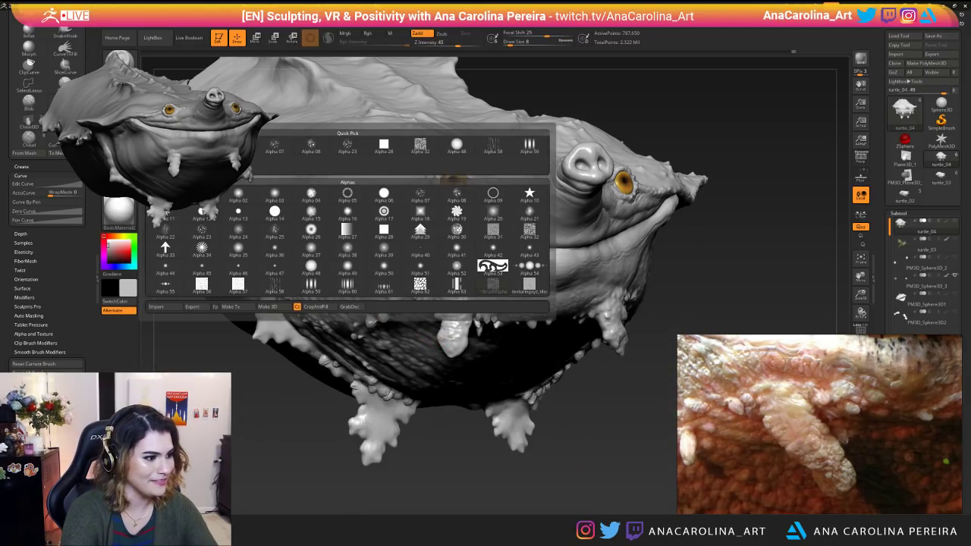
{"action": "left_click_drag", "start_coordinate": [457, 319], "coordinate": [434, 301]}
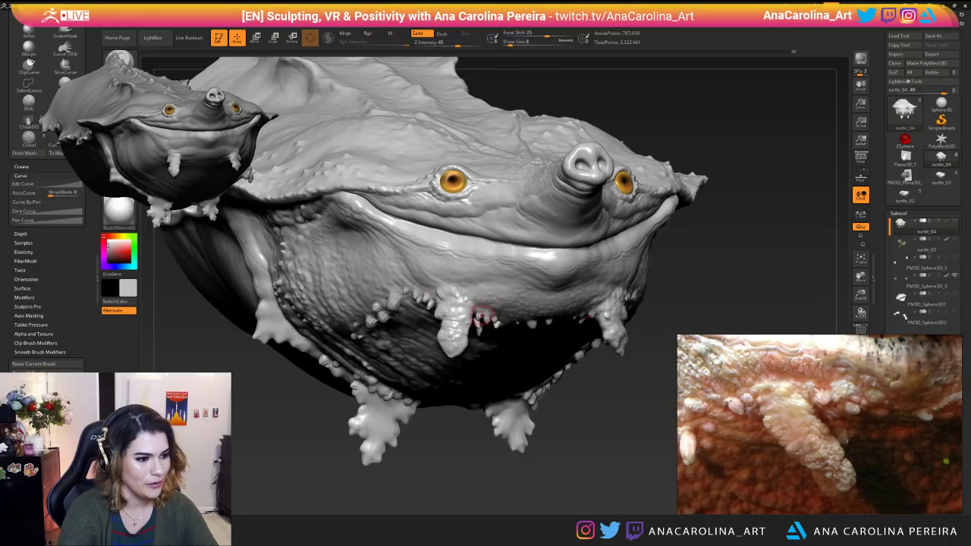
{"action": "key", "text": "space"}
{"action": "left_click_drag", "start_coordinate": [508, 343], "coordinate": [506, 343]}
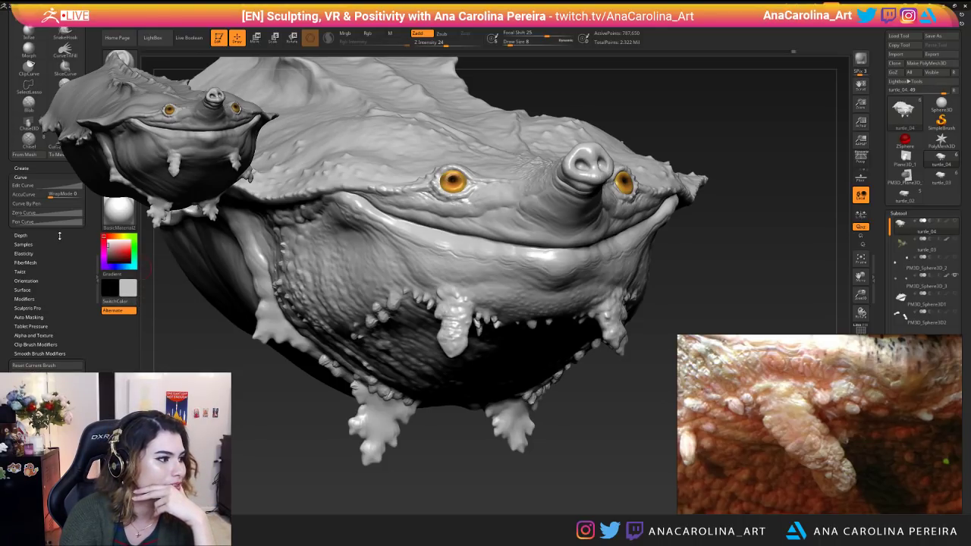
Open the brush's Alpha and Texture settings and expand the Magnify Curve.
{"action": "left_click", "coordinate": [17, 236]}
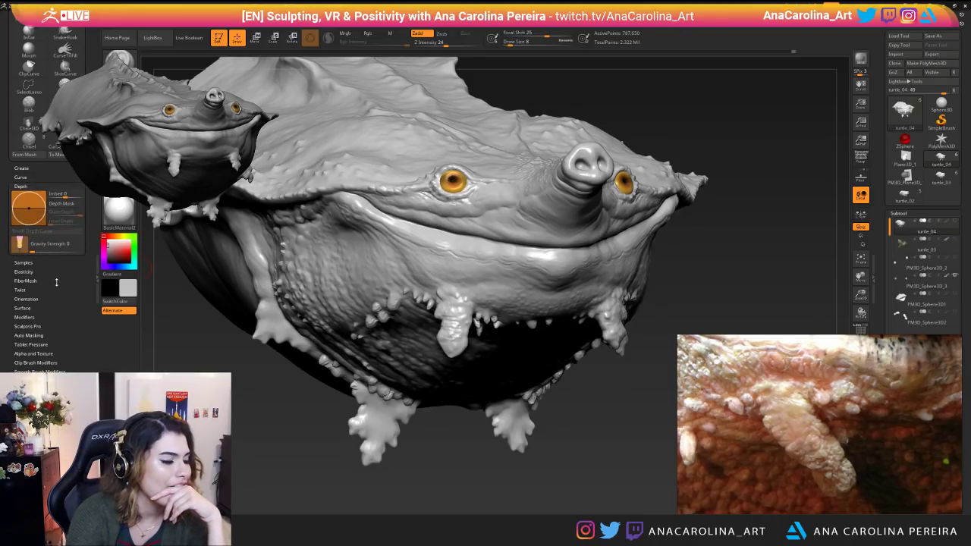
{"action": "left_click", "coordinate": [49, 353]}
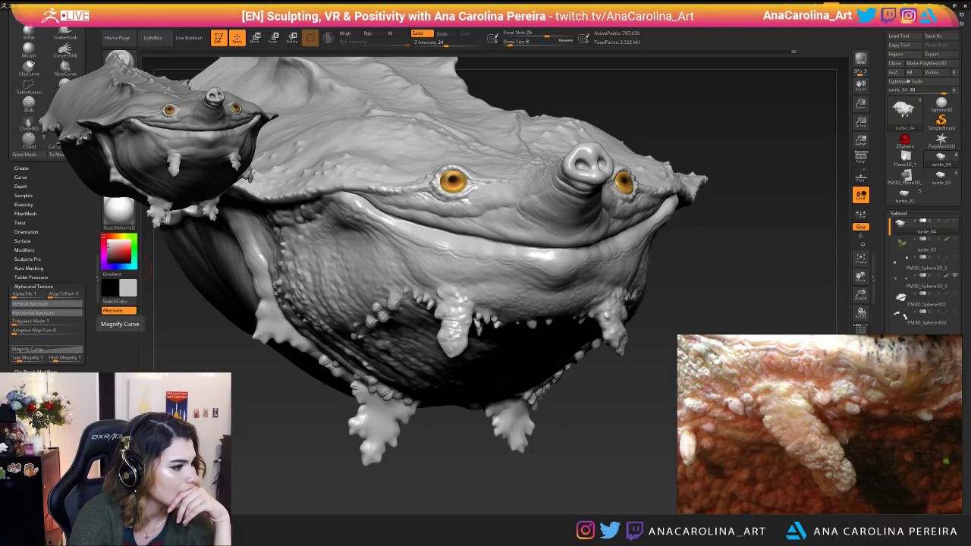
{"action": "left_click", "coordinate": [45, 348]}
Try Standard brush strokes on the skin and barbel below the mouth, undoing each attempt.
{"action": "mouse_move", "coordinate": [440, 279]}
{"action": "left_mouse_down"}
{"action": "mouse_move", "coordinate": [429, 272]}
{"action": "mouse_move", "coordinate": [440, 263]}
{"action": "mouse_move", "coordinate": [446, 277]}
{"action": "mouse_move", "coordinate": [434, 256]}
{"action": "left_mouse_up"}
{"action": "key", "text": "ctrl+z"}
{"action": "mouse_move", "coordinate": [445, 297]}
{"action": "left_mouse_down"}
{"action": "mouse_move", "coordinate": [457, 328]}
{"action": "mouse_move", "coordinate": [458, 310]}
{"action": "mouse_move", "coordinate": [445, 335]}
{"action": "left_mouse_up"}
{"action": "left_click_drag", "start_coordinate": [474, 491], "coordinate": [491, 325], "text": "alt"}
{"action": "mouse_move", "coordinate": [465, 415]}
{"action": "left_mouse_down"}
{"action": "mouse_move", "coordinate": [465, 478]}
{"action": "mouse_move", "coordinate": [461, 364]}
{"action": "left_mouse_up"}
{"action": "key", "text": "ctrl+z"}
Brush surface detail onto the barbel below the mouth and smooth its tip lightly.
{"action": "mouse_move", "coordinate": [455, 324]}
{"action": "left_mouse_down"}
{"action": "mouse_move", "coordinate": [453, 350]}
{"action": "mouse_move", "coordinate": [464, 335]}
{"action": "mouse_move", "coordinate": [455, 351]}
{"action": "mouse_move", "coordinate": [464, 332]}
{"action": "left_mouse_up"}
{"action": "key", "text": "b"}
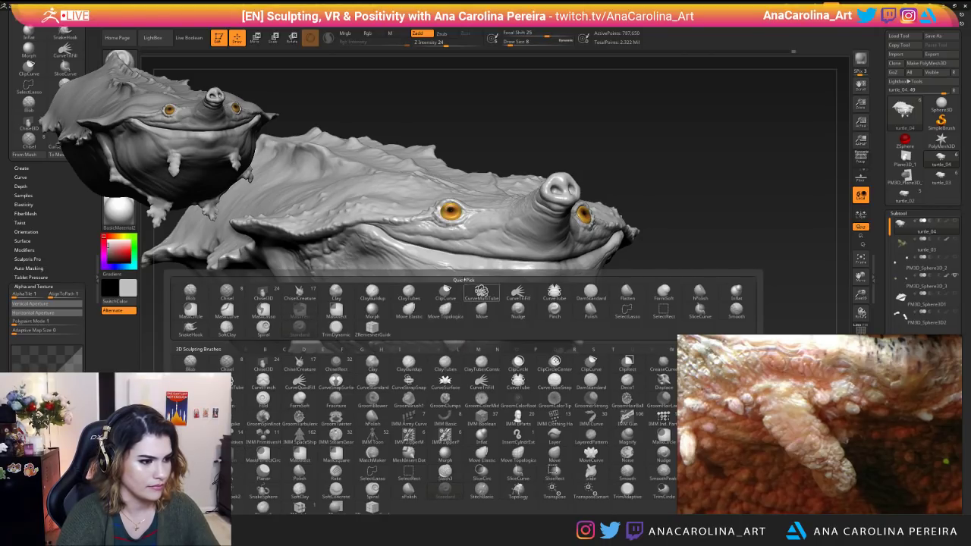
{"action": "left_click_drag", "start_coordinate": [455, 338], "coordinate": [455, 341], "text": "shift"}
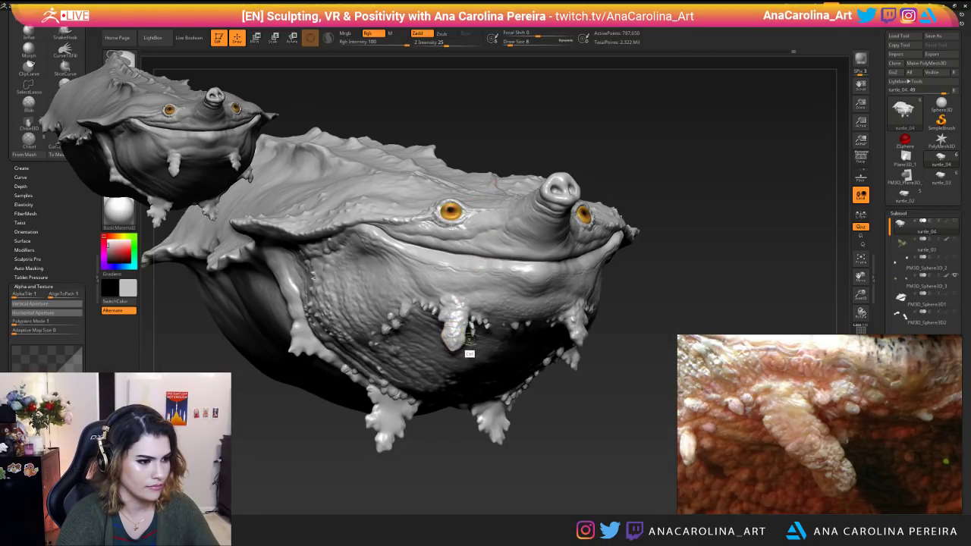
{"action": "mouse_move", "coordinate": [543, 419]}
{"action": "left_mouse_down"}
{"action": "mouse_move", "coordinate": [557, 364]}
{"action": "mouse_move", "coordinate": [546, 403]}
{"action": "mouse_move", "coordinate": [515, 424]}
{"action": "mouse_move", "coordinate": [477, 447]}
{"action": "mouse_move", "coordinate": [458, 427]}
{"action": "mouse_move", "coordinate": [468, 481]}
{"action": "mouse_move", "coordinate": [513, 460]}
{"action": "mouse_move", "coordinate": [530, 393]}
{"action": "mouse_move", "coordinate": [433, 400]}
{"action": "left_mouse_up"}
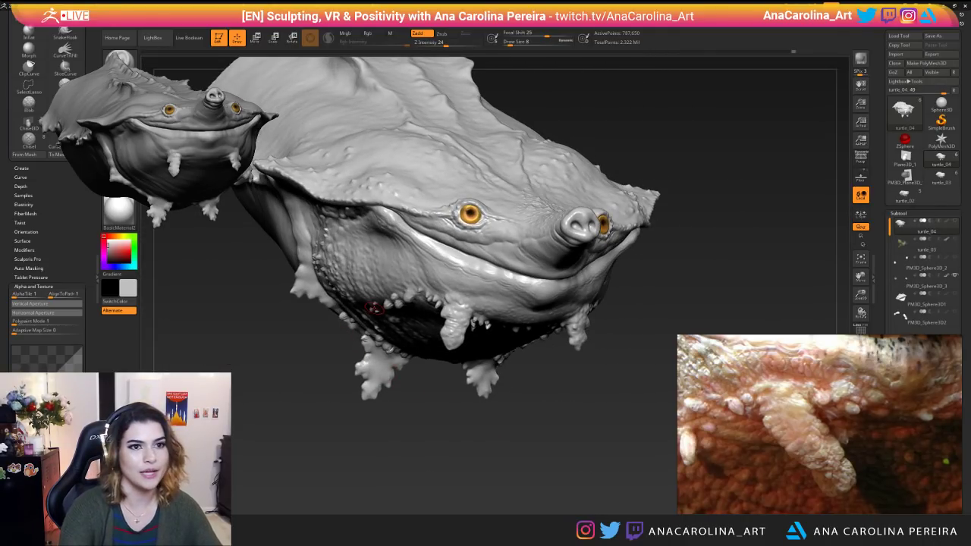
Save the tool over the existing turtle_04 file in the turtle project folder on the Storage (D:) drive.
{"action": "left_click", "coordinate": [932, 35]}
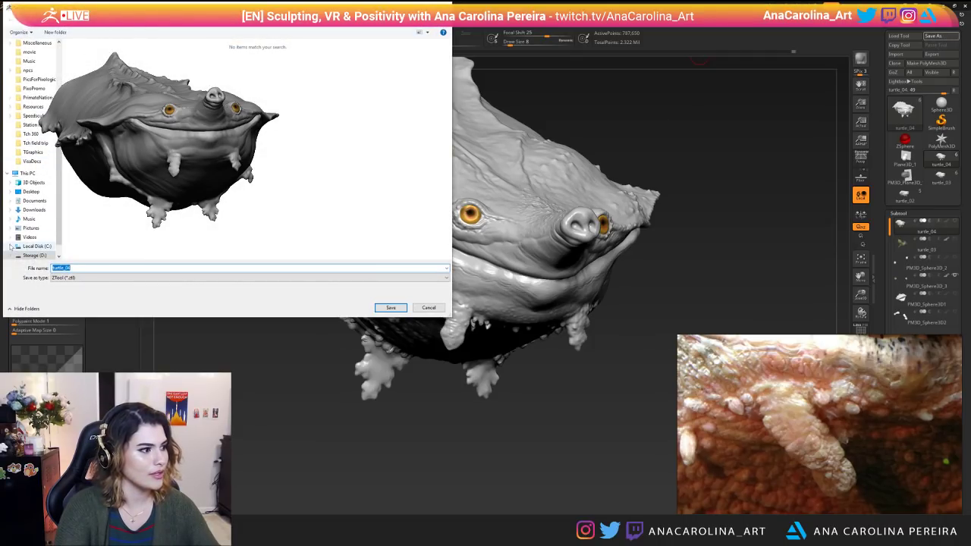
{"action": "scroll", "coordinate": [23, 240], "scroll_direction": "down", "scroll_amount": 1}
{"action": "left_click", "coordinate": [38, 227]}
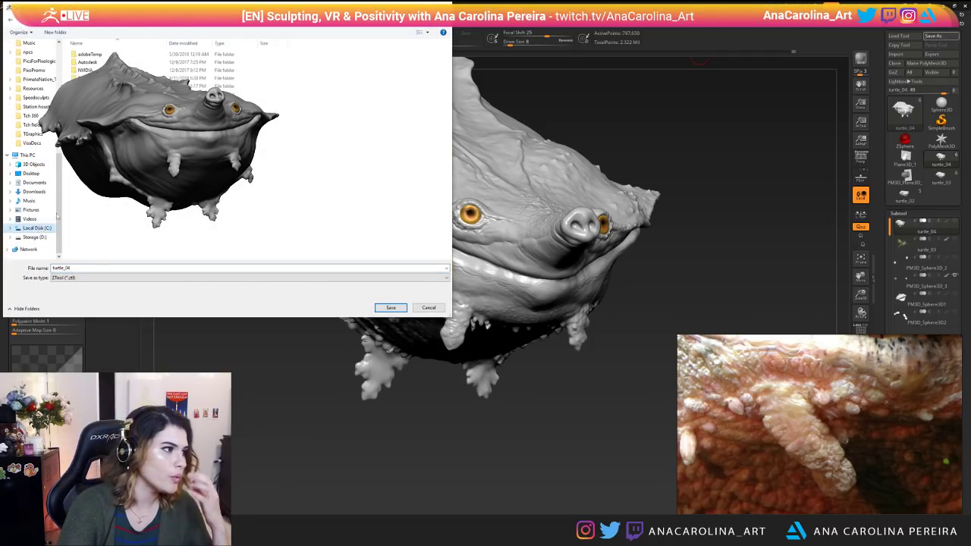
{"action": "left_click", "coordinate": [36, 237]}
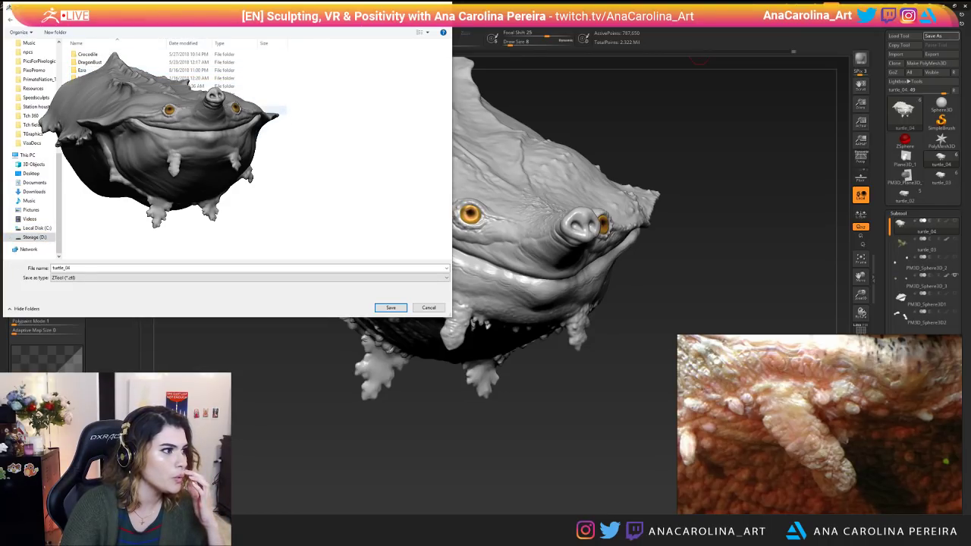
{"action": "double_click", "coordinate": [264, 106]}
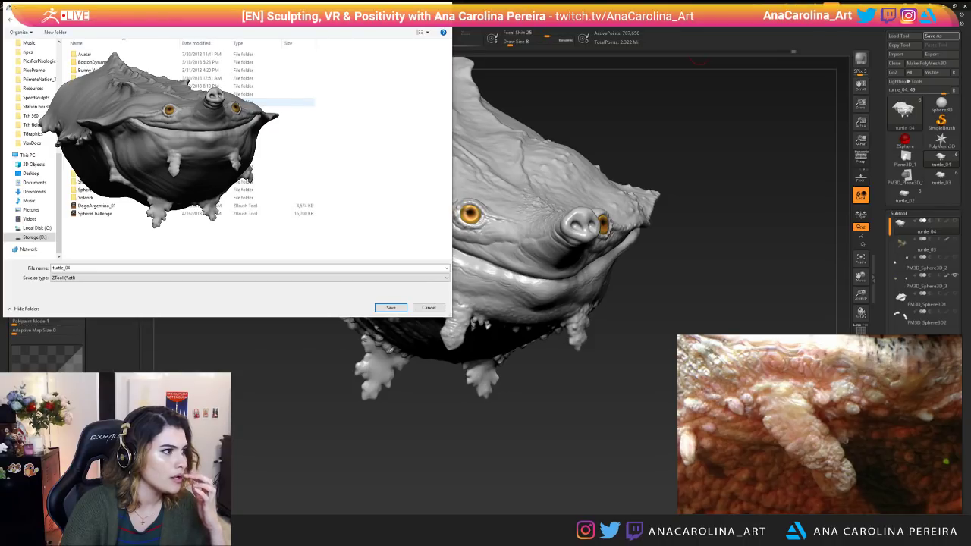
{"action": "left_click", "coordinate": [284, 141]}
{"action": "double_click", "coordinate": [136, 141]}
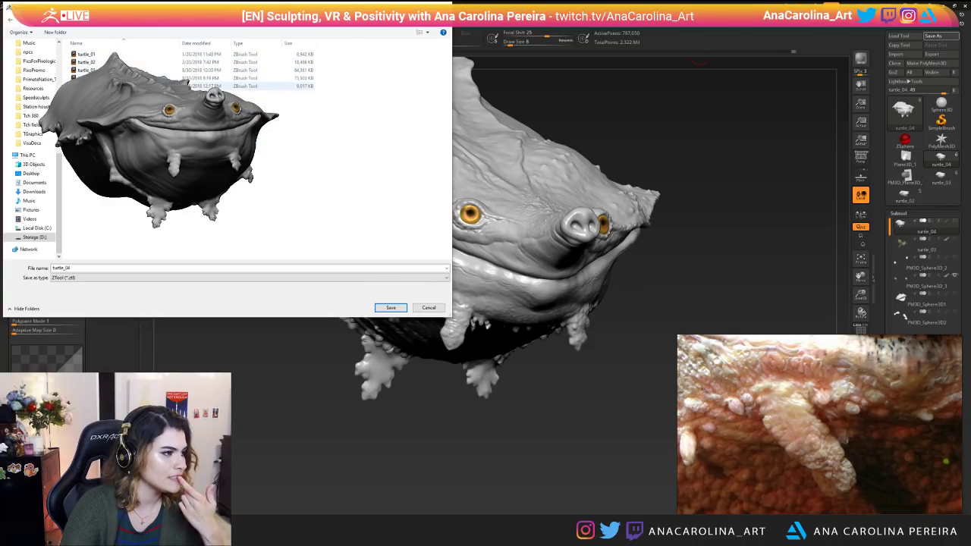
{"action": "double_click", "coordinate": [136, 78]}
{"action": "left_click", "coordinate": [510, 273]}
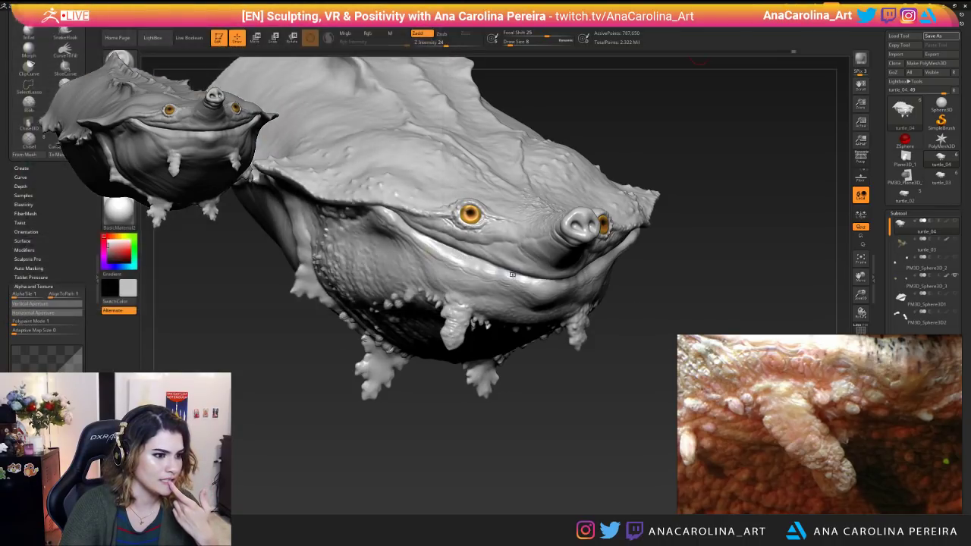
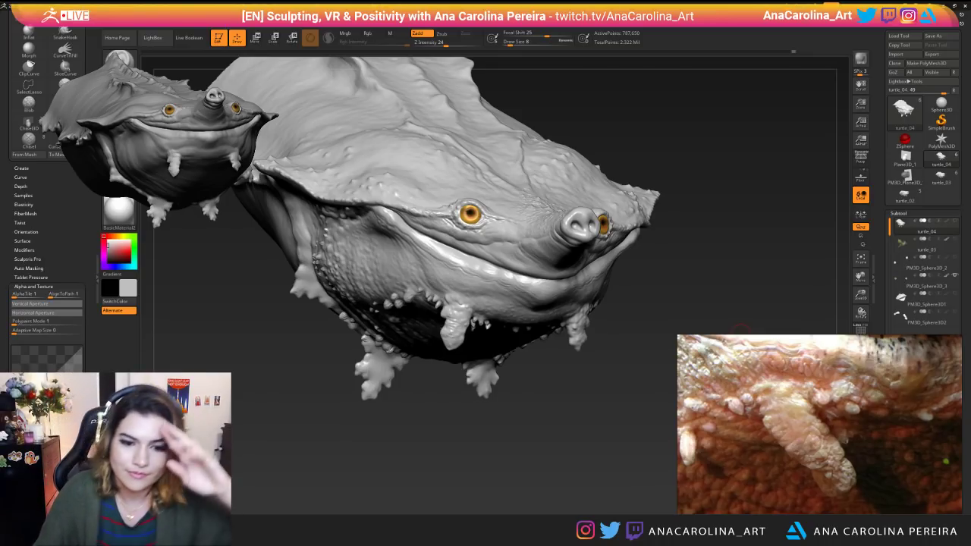
Dismiss the abnormal termination notice and close the turtle image open in Photoshop.
{"action": "key", "text": "ctrl+s"}
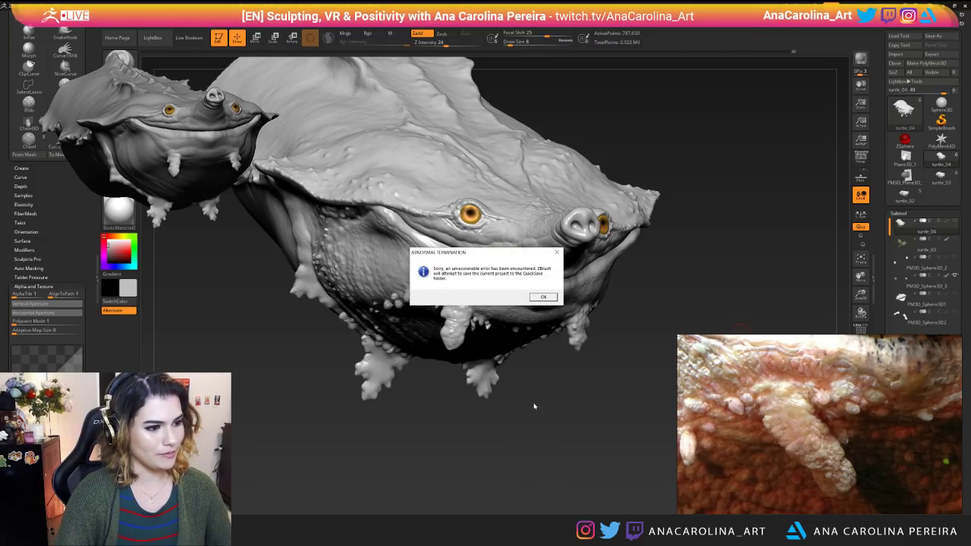
{"action": "left_click", "coordinate": [549, 297]}
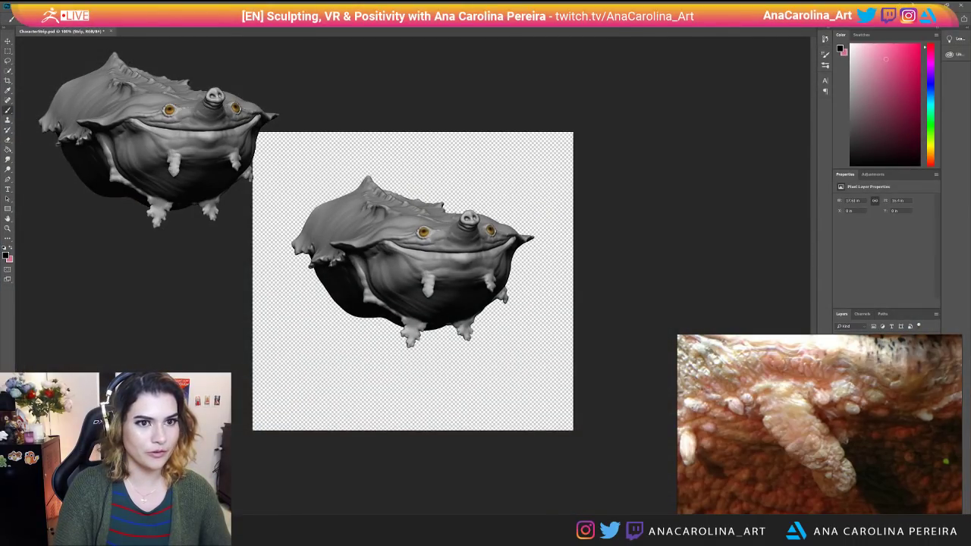
{"action": "left_click", "coordinate": [521, 202]}
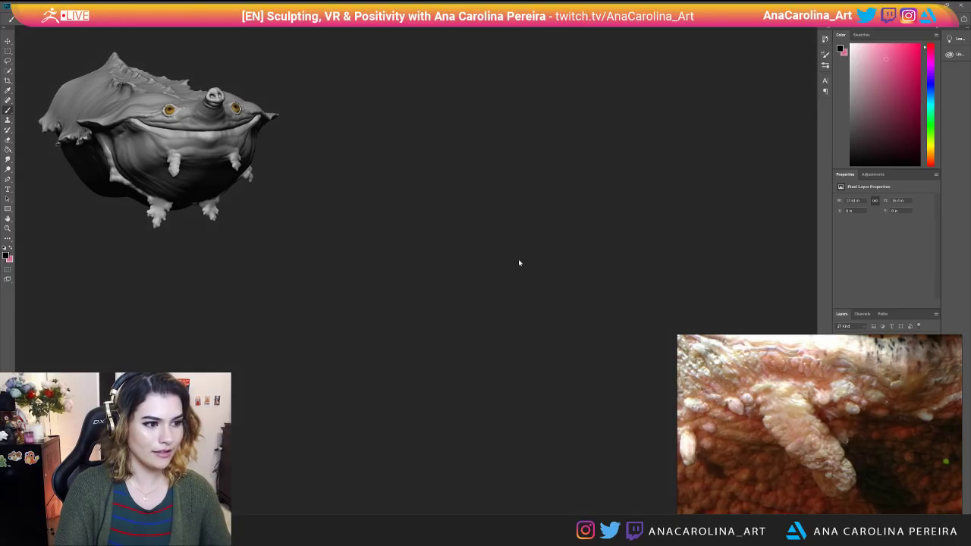
Switch to Krita and close it with its open documents, and close all Internet Explorer tabs.
{"action": "left_click", "coordinate": [485, 535]}
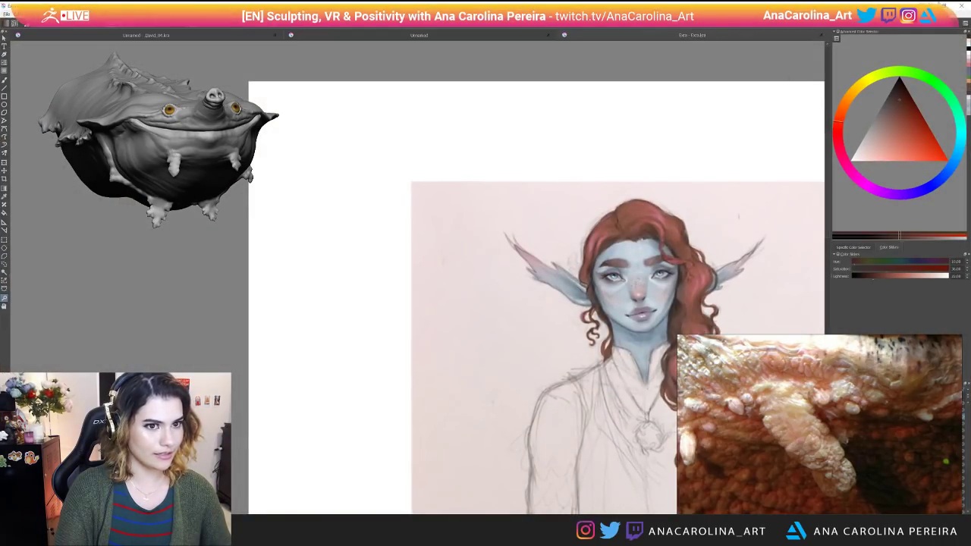
{"action": "left_click", "coordinate": [962, 6]}
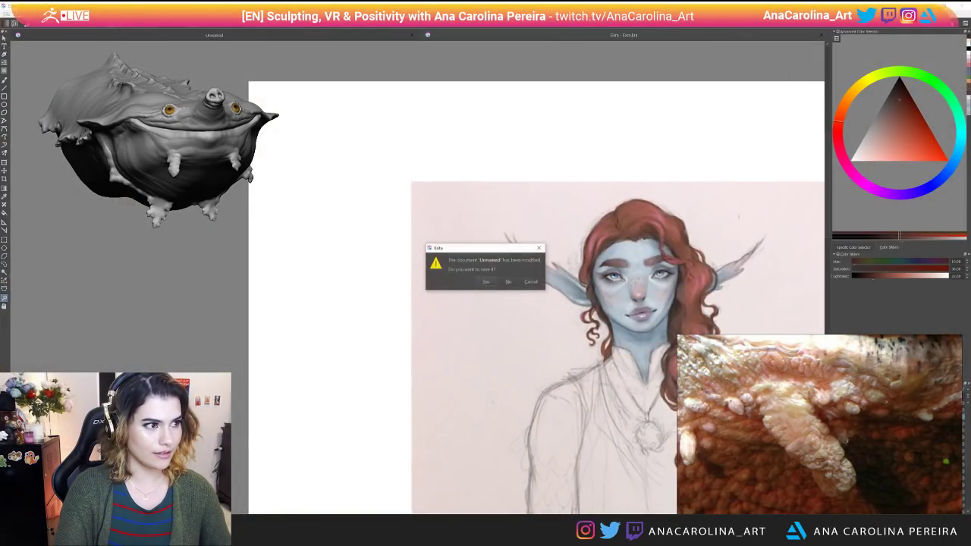
{"action": "left_click", "coordinate": [501, 284]}
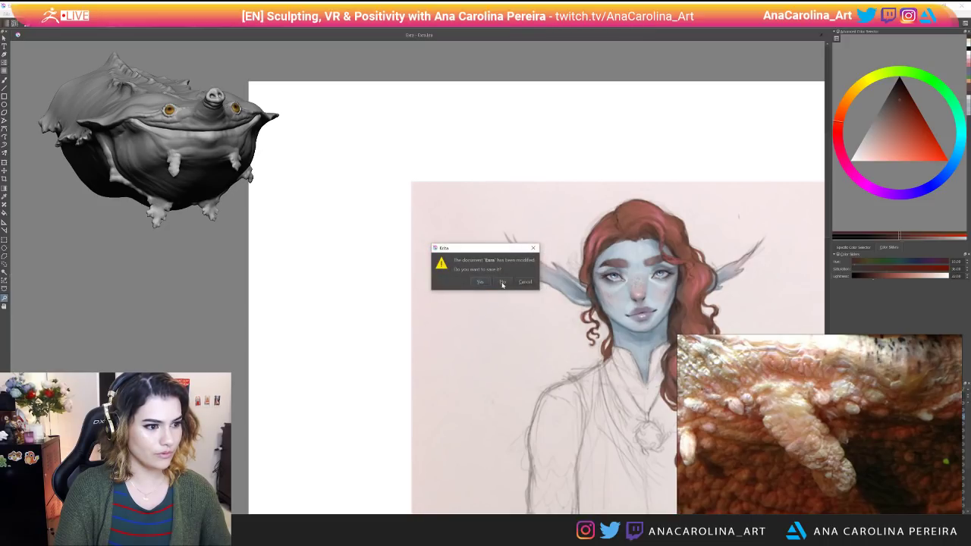
{"action": "left_click", "coordinate": [478, 282]}
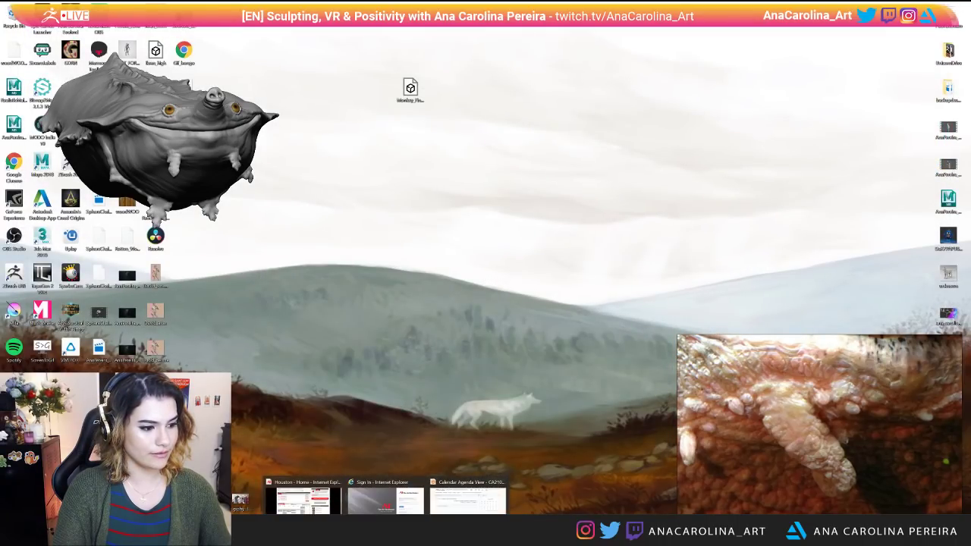
{"action": "right_click", "coordinate": [385, 531]}
{"action": "left_click", "coordinate": [369, 499]}
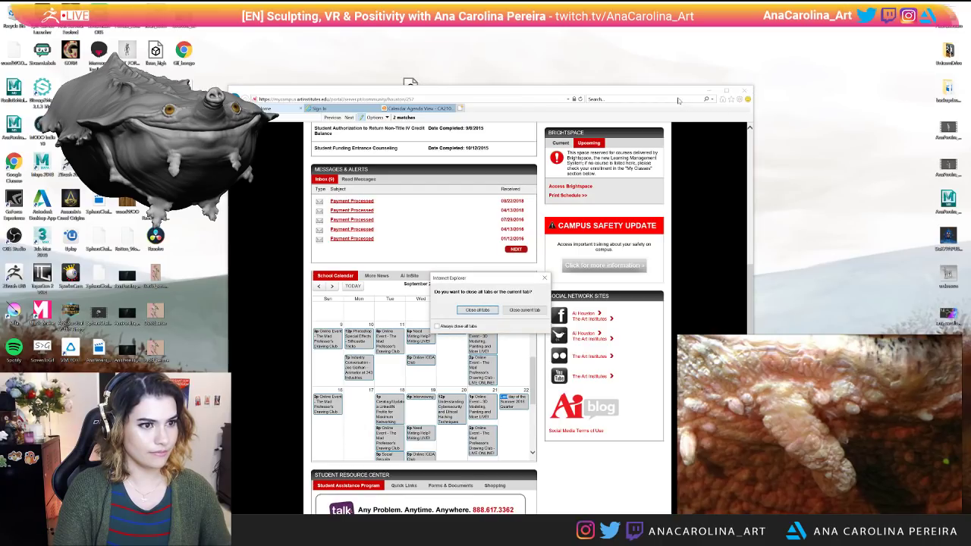
{"action": "left_click", "coordinate": [484, 311]}
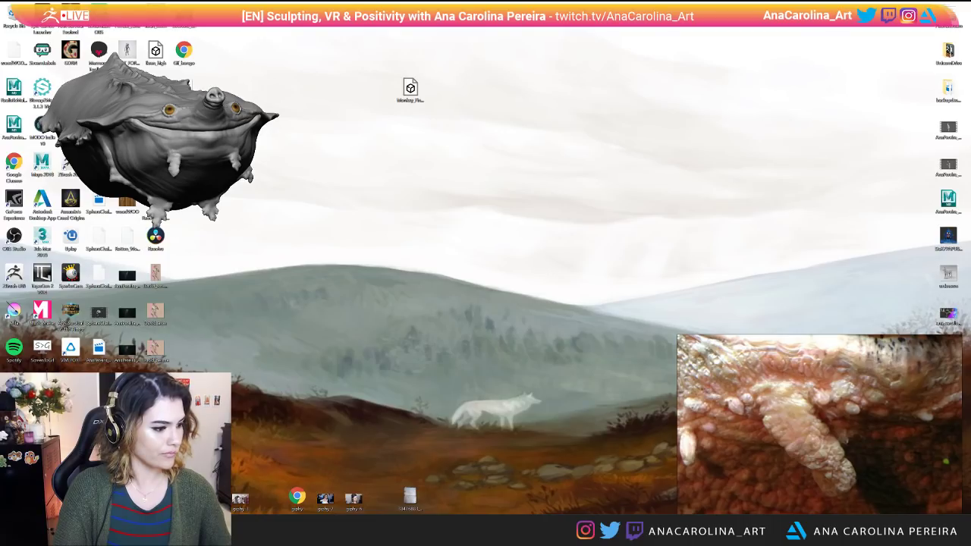
Relaunch ZBrush and dismiss the notice about the abnormally terminated session.
{"action": "key", "text": "super"}
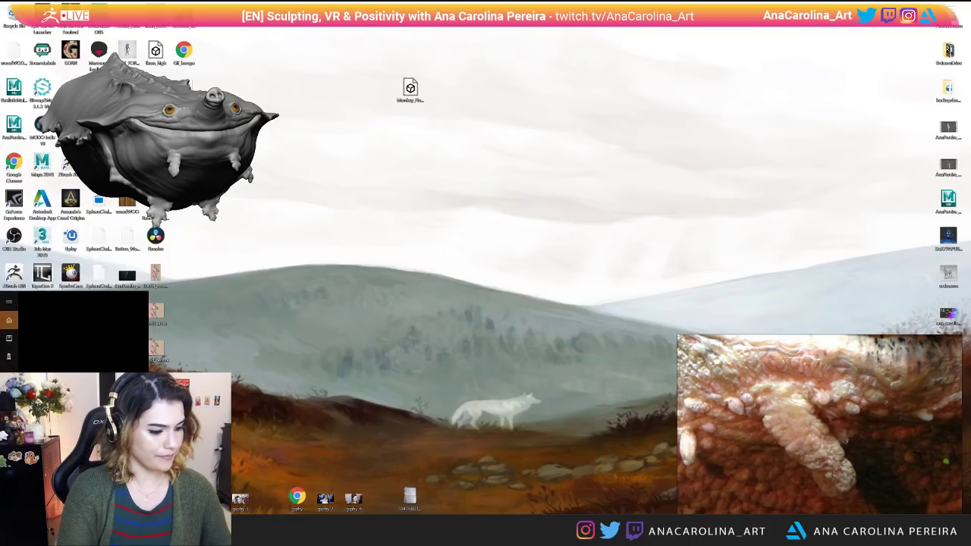
{"action": "type", "text": "zbrush"}
{"action": "key", "text": "Return"}
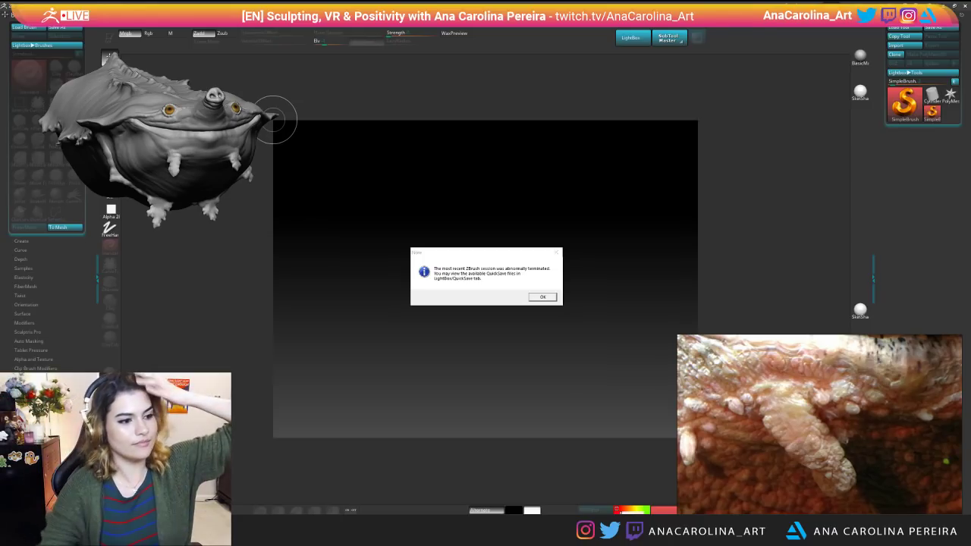
{"action": "left_click", "coordinate": [543, 296]}
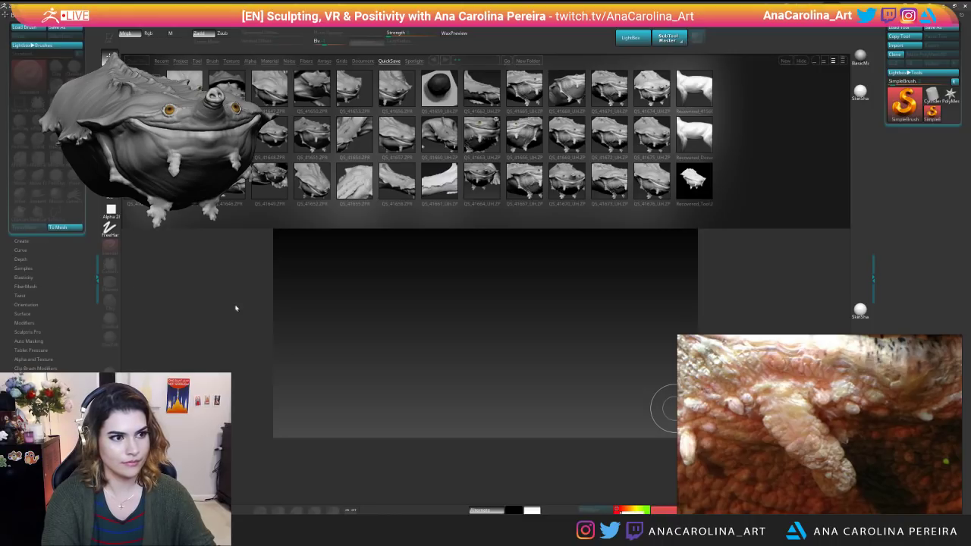
Load the recovered turtle tool from the QuickSave files and enlarge the document to fill the workspace with a flat background.
{"action": "left_click", "coordinate": [413, 300]}
{"action": "key", "text": "ctrl+n"}
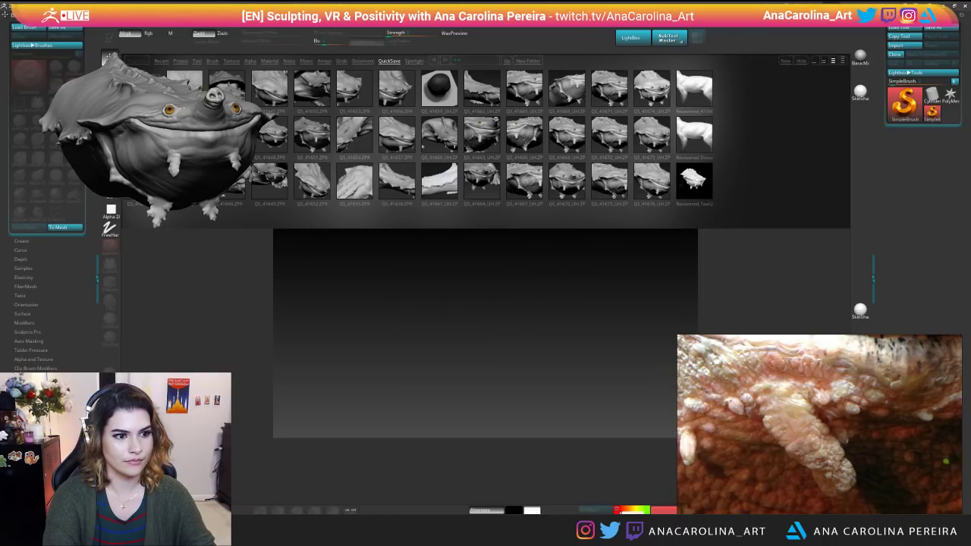
{"action": "double_click", "coordinate": [694, 181]}
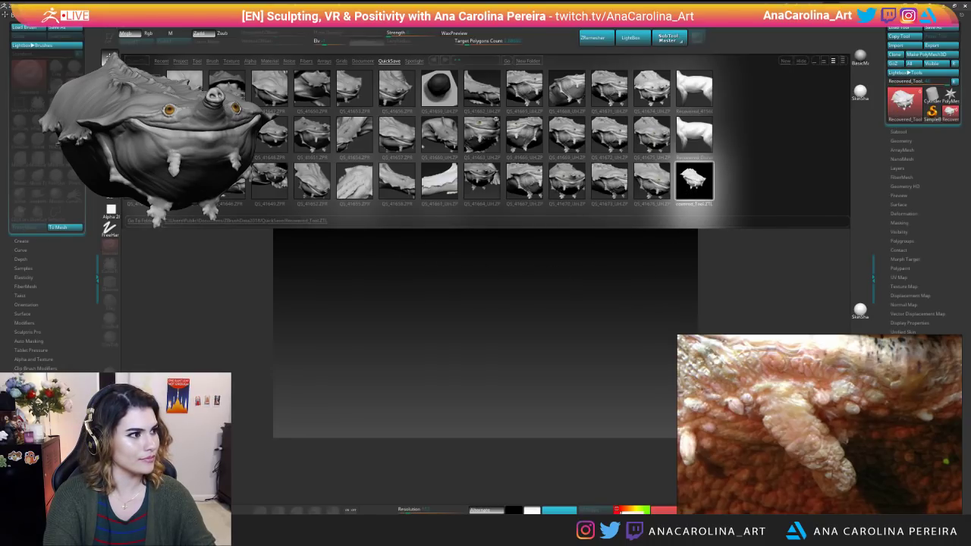
{"action": "left_click", "coordinate": [178, 22]}
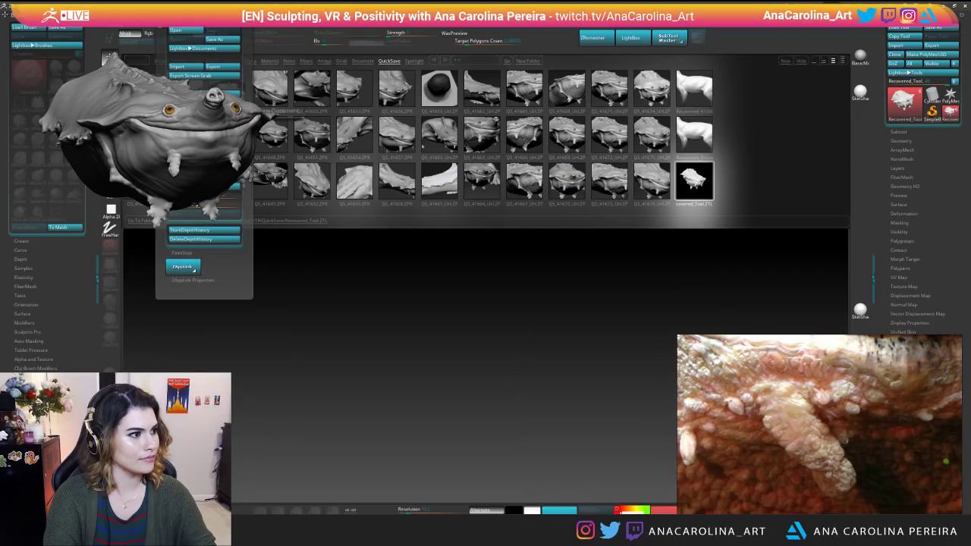
{"action": "left_click_drag", "start_coordinate": [189, 150], "coordinate": [170, 150]}
Clear the stray copies from the canvas, draw the recovered turtle once, and enter Edit mode.
{"action": "left_click_drag", "start_coordinate": [513, 287], "coordinate": [502, 345]}
{"action": "left_click_drag", "start_coordinate": [584, 290], "coordinate": [588, 241]}
{"action": "left_click", "coordinate": [597, 225]}
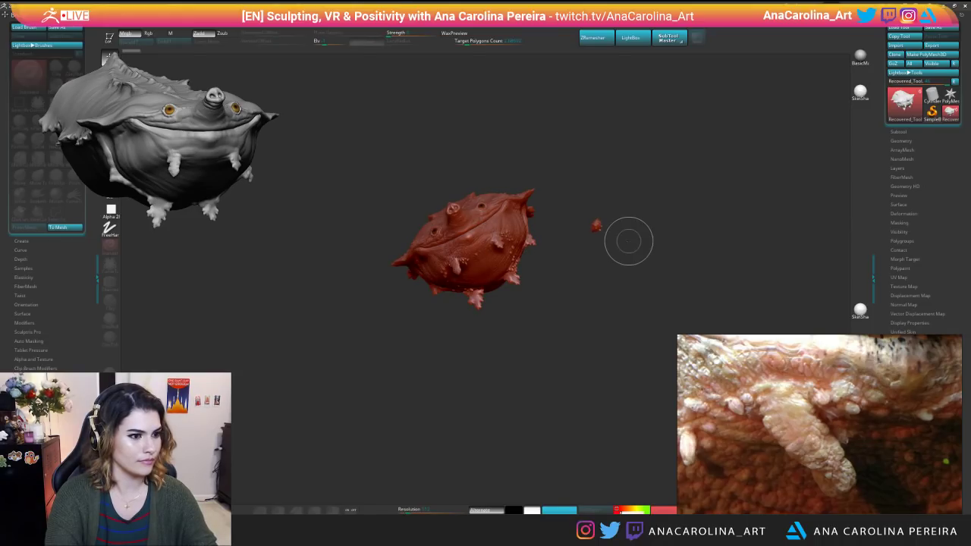
{"action": "key", "text": "ctrl+n"}
{"action": "left_click_drag", "start_coordinate": [396, 170], "coordinate": [396, 242]}
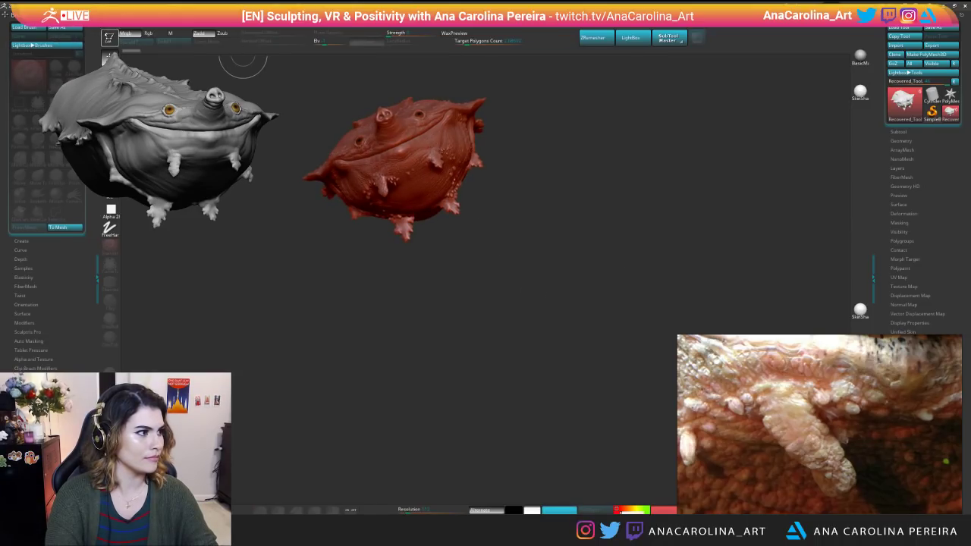
{"action": "key", "text": "t"}
{"action": "mouse_move", "coordinate": [524, 156]}
{"action": "left_mouse_down"}
{"action": "mouse_move", "coordinate": [476, 184]}
{"action": "mouse_move", "coordinate": [473, 176]}
{"action": "left_mouse_up"}
{"action": "mouse_move", "coordinate": [798, 250]}
{"action": "left_mouse_down"}
{"action": "mouse_move", "coordinate": [791, 225]}
{"action": "mouse_move", "coordinate": [752, 210]}
{"action": "mouse_move", "coordinate": [786, 212]}
{"action": "mouse_move", "coordinate": [771, 175]}
{"action": "mouse_move", "coordinate": [685, 330]}
{"action": "mouse_move", "coordinate": [477, 173]}
{"action": "mouse_move", "coordinate": [655, 152]}
{"action": "mouse_move", "coordinate": [707, 215]}
{"action": "mouse_move", "coordinate": [574, 182]}
{"action": "mouse_move", "coordinate": [628, 250]}
{"action": "left_mouse_up"}
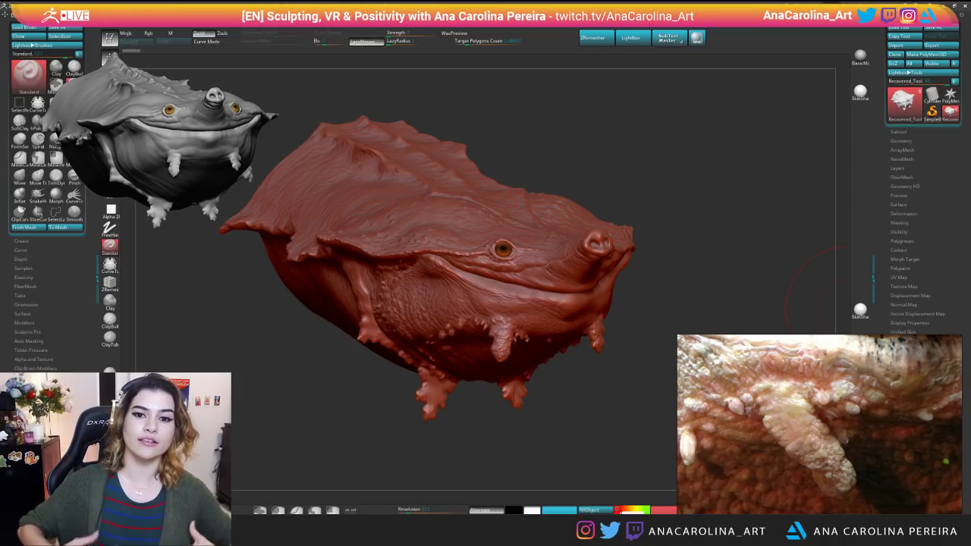
Replace the turtle's red material with BasicMaterial2.
{"action": "key", "text": "ctrl+s"}
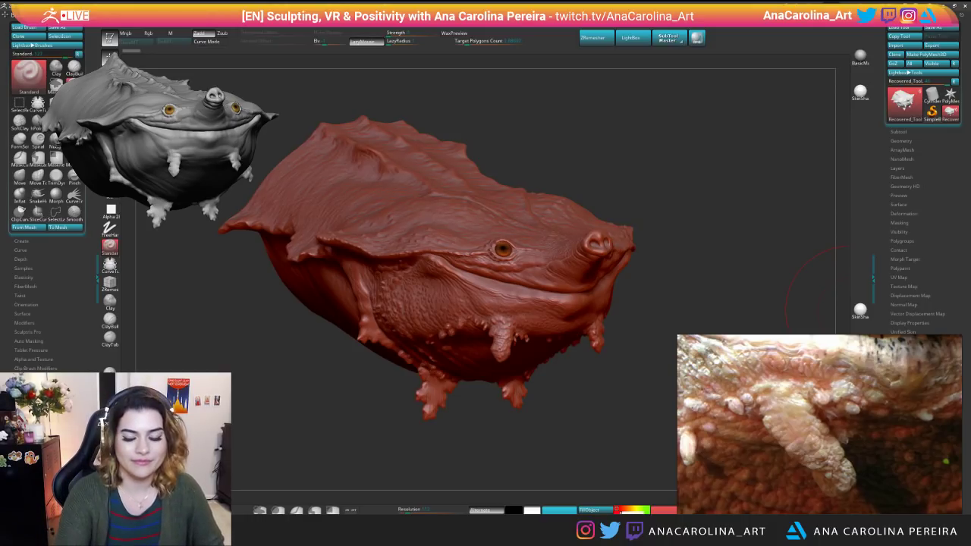
{"action": "left_click_drag", "start_coordinate": [789, 282], "coordinate": [667, 250]}
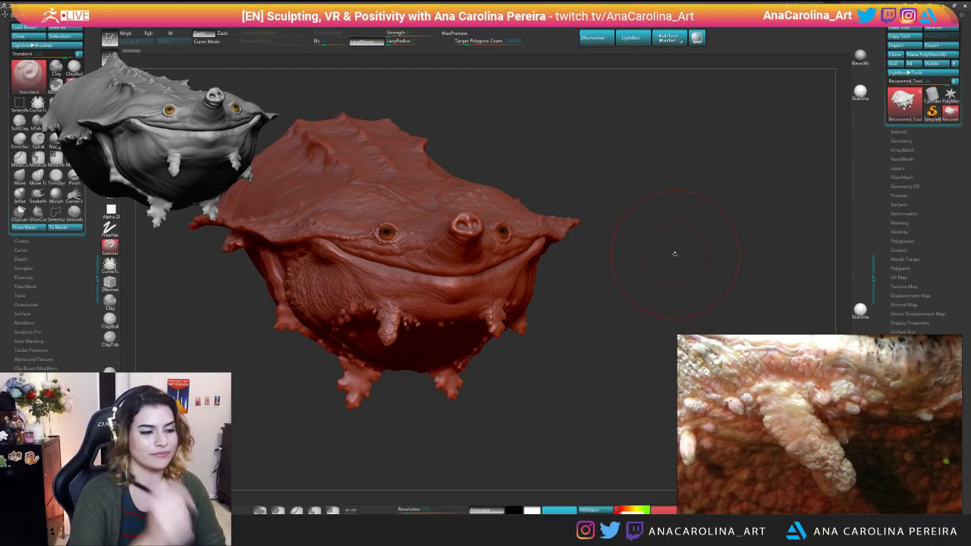
{"action": "left_click_drag", "start_coordinate": [598, 76], "coordinate": [694, 158]}
{"action": "key", "text": "f"}
{"action": "left_click_drag", "start_coordinate": [634, 163], "coordinate": [785, 220]}
{"action": "left_click_drag", "start_coordinate": [774, 332], "coordinate": [782, 120], "text": "alt"}
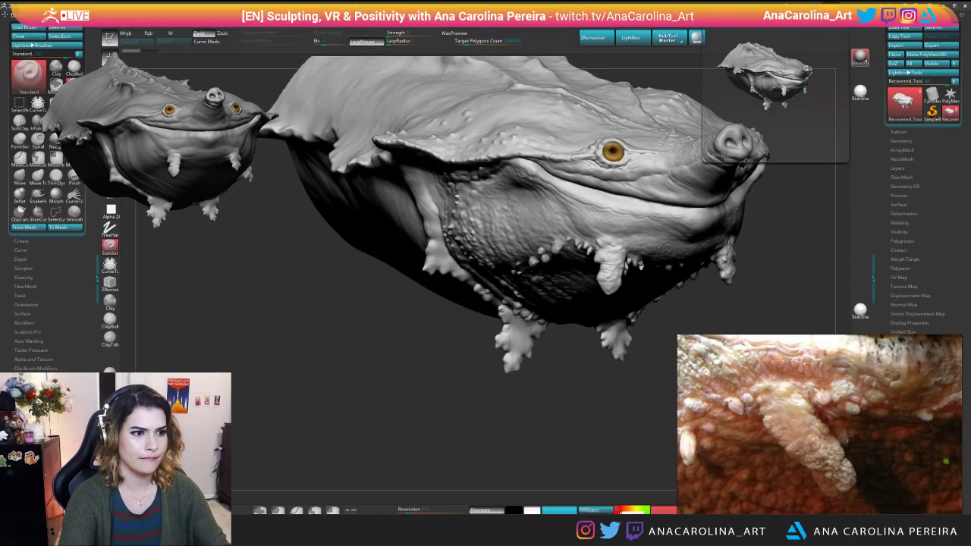
{"action": "left_click", "coordinate": [859, 57]}
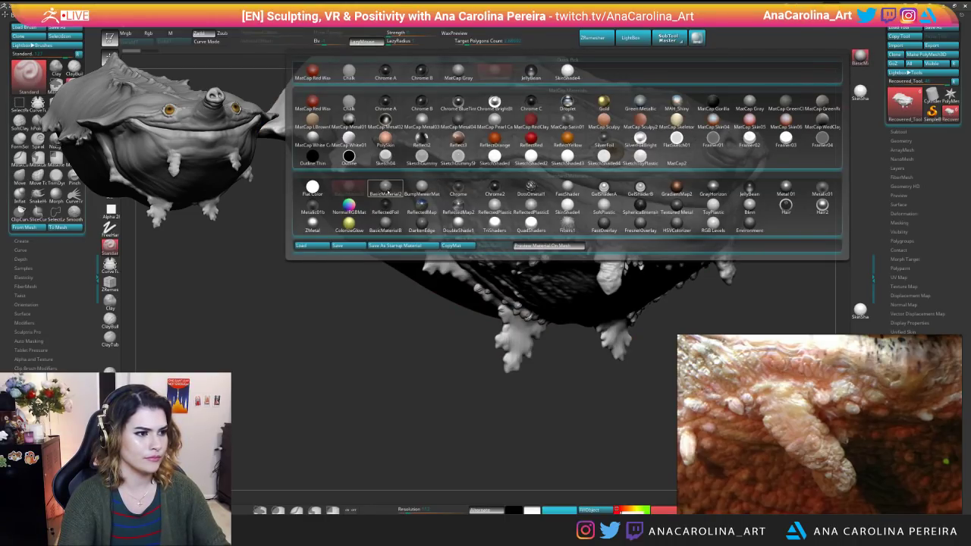
{"action": "left_click", "coordinate": [386, 186]}
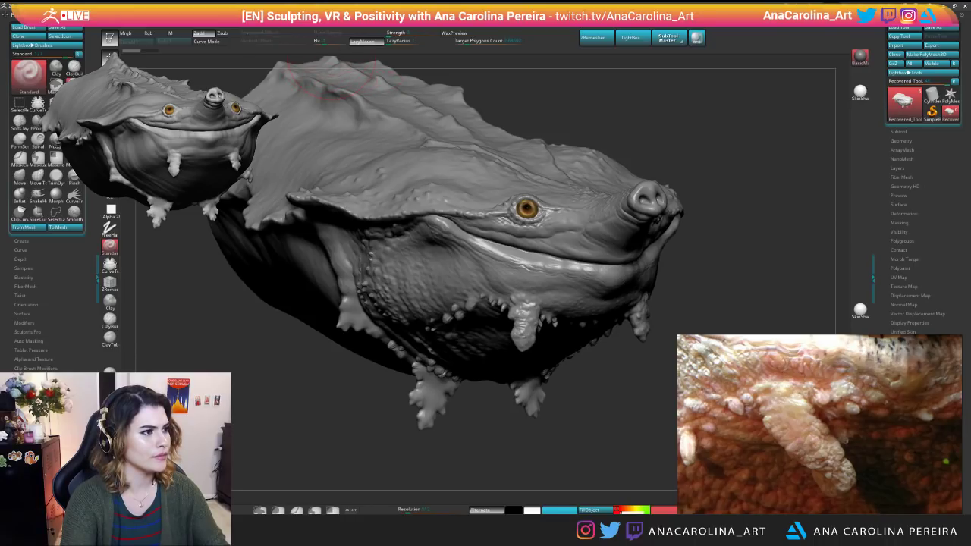
Brighten BasicMaterial2 by adjusting its Ambient and Diffuse modifiers.
{"action": "key", "text": "m"}
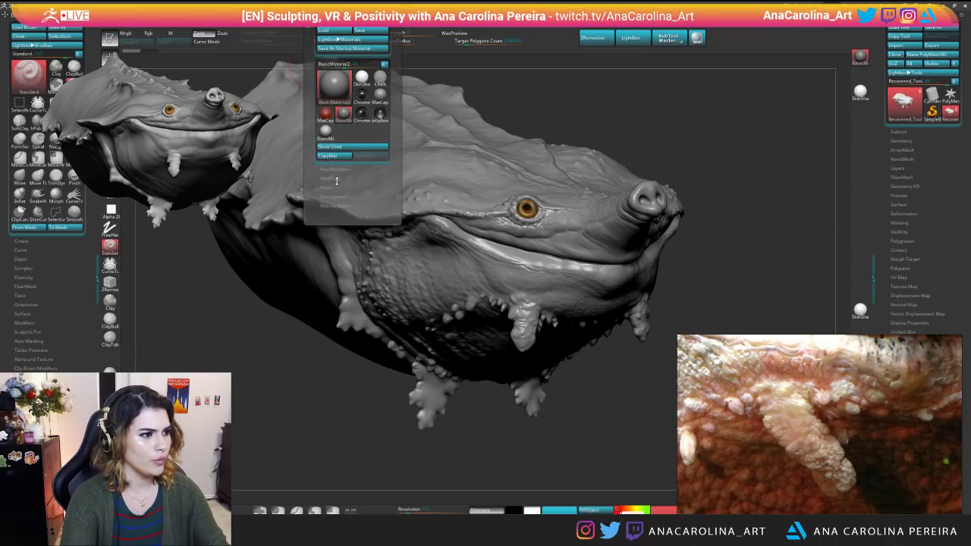
{"action": "left_click", "coordinate": [336, 179]}
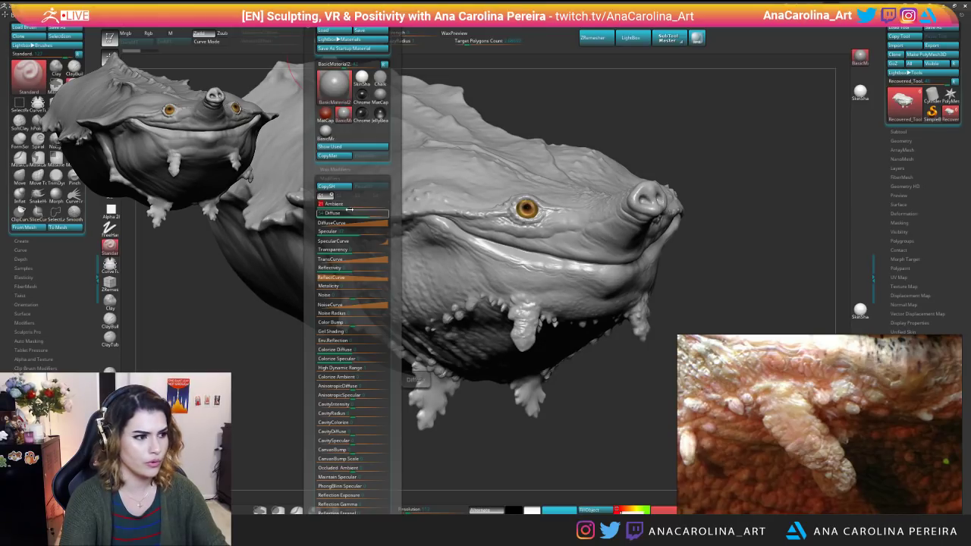
{"action": "left_click", "coordinate": [345, 205]}
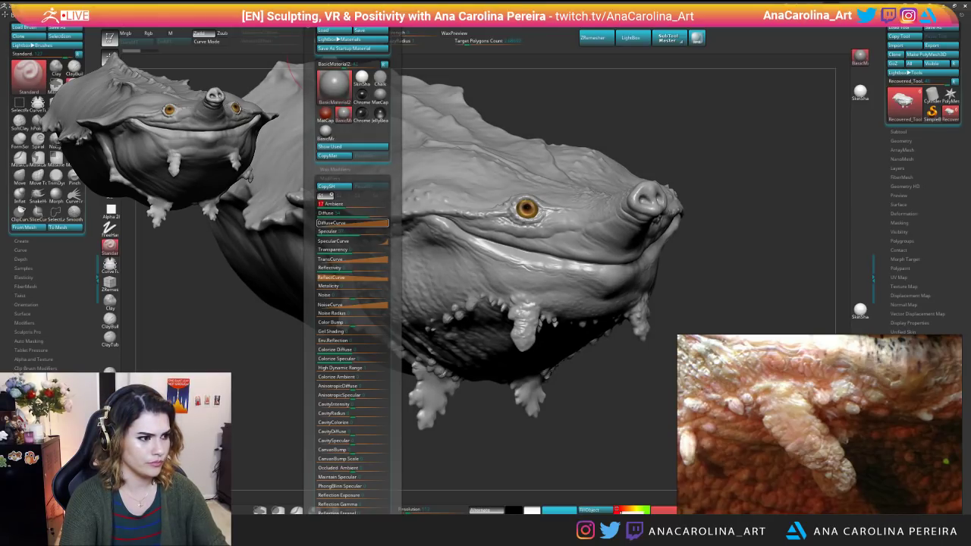
Import the image texturingxyz_tiled_microSkinFace_06 from the Storage (D:) drive as an alpha.
{"action": "left_click_drag", "start_coordinate": [584, 399], "coordinate": [582, 311]}
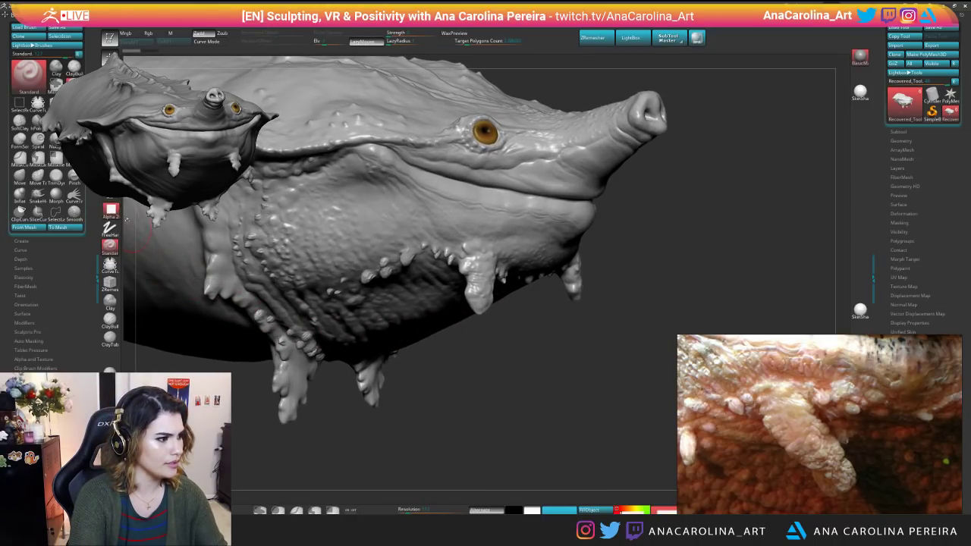
{"action": "left_click", "coordinate": [111, 211]}
{"action": "left_click", "coordinate": [147, 404]}
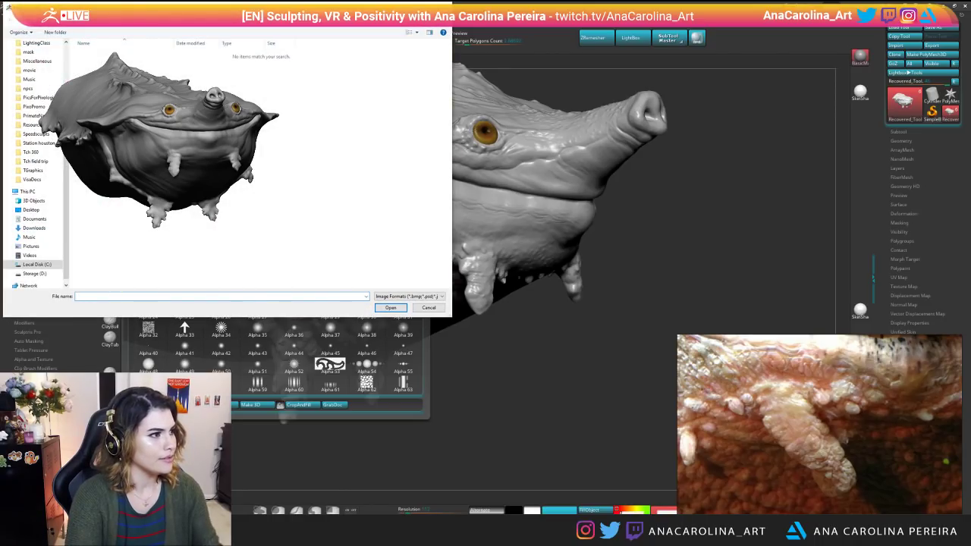
{"action": "left_click", "coordinate": [34, 273]}
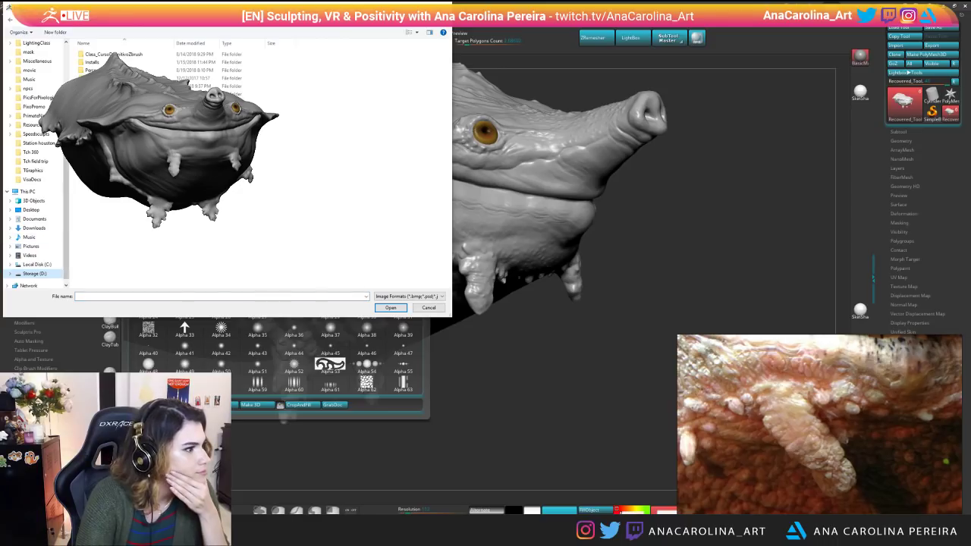
{"action": "double_click", "coordinate": [113, 85]}
{"action": "double_click", "coordinate": [228, 86]}
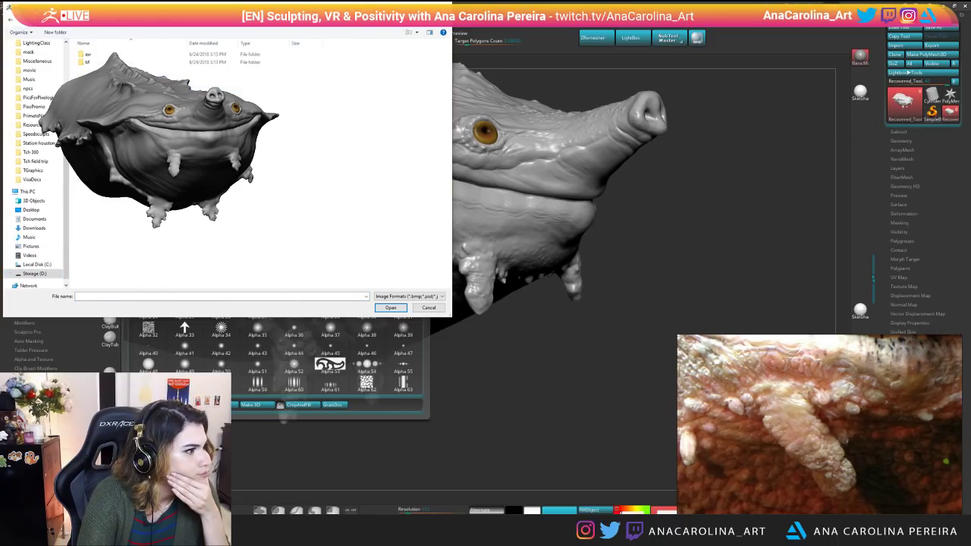
{"action": "double_click", "coordinate": [314, 61]}
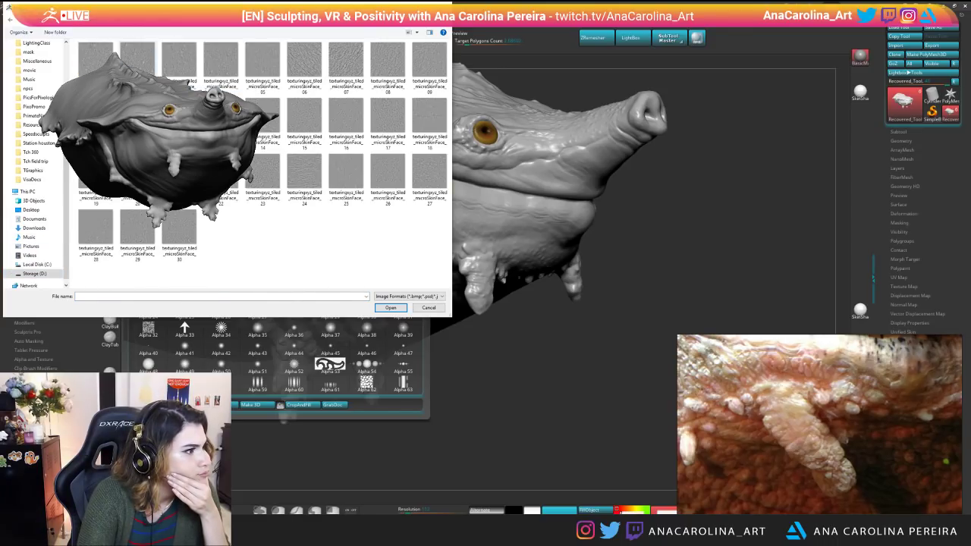
{"action": "left_click", "coordinate": [311, 67]}
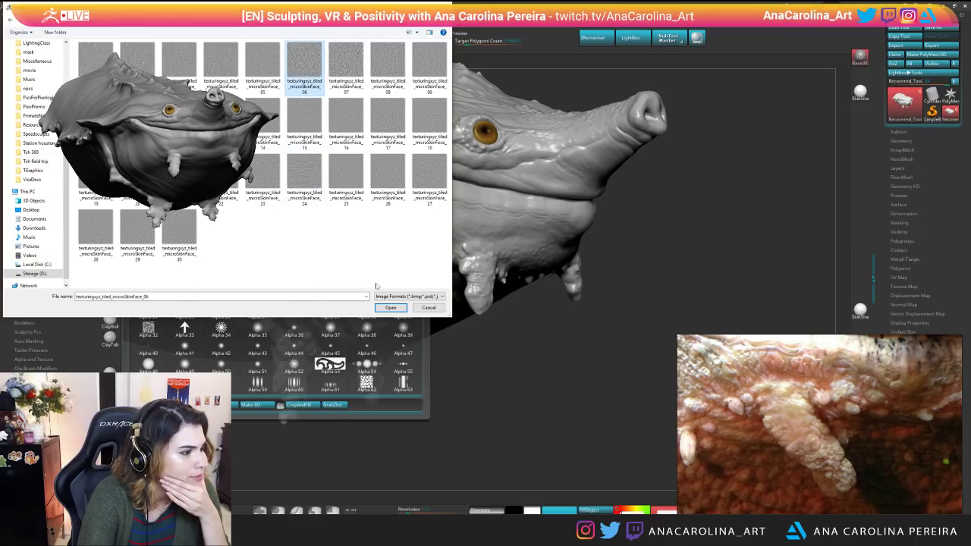
{"action": "left_click", "coordinate": [391, 308]}
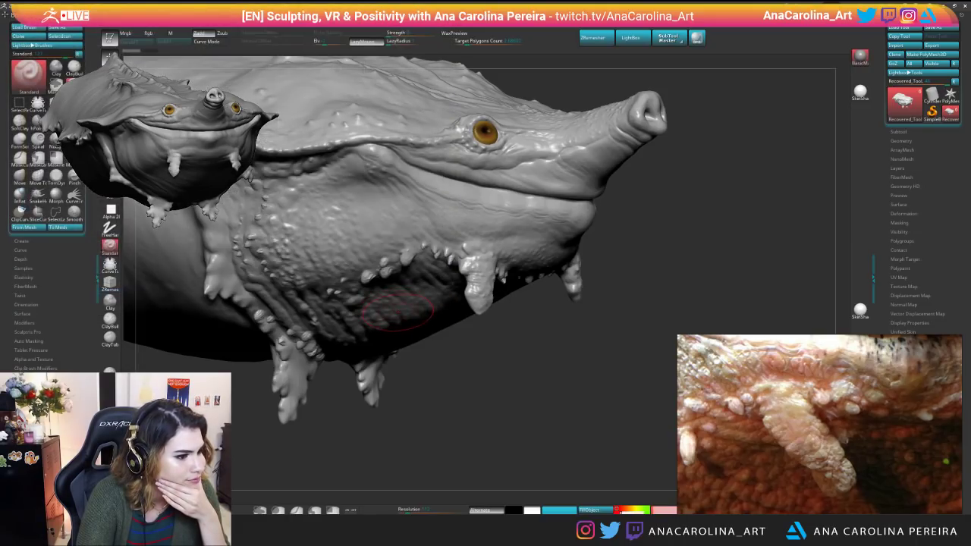
Mask the large chin barbel on the turtle's right side and invert the mask so only the barbel stays editable.
{"action": "left_click_drag", "start_coordinate": [471, 364], "coordinate": [489, 359]}
{"action": "mouse_move", "coordinate": [479, 283]}
{"action": "left_mouse_down", "text": "ctrl"}
{"action": "mouse_move", "coordinate": [479, 299]}
{"action": "mouse_move", "coordinate": [465, 256]}
{"action": "mouse_move", "coordinate": [489, 265]}
{"action": "left_mouse_up", "text": "ctrl"}
{"action": "mouse_move", "coordinate": [524, 326]}
{"action": "left_mouse_down"}
{"action": "mouse_move", "coordinate": [556, 295]}
{"action": "mouse_move", "coordinate": [562, 258]}
{"action": "mouse_move", "coordinate": [486, 336]}
{"action": "mouse_move", "coordinate": [455, 319]}
{"action": "mouse_move", "coordinate": [448, 292]}
{"action": "mouse_move", "coordinate": [492, 311]}
{"action": "mouse_move", "coordinate": [402, 261]}
{"action": "left_mouse_up"}
{"action": "left_click", "coordinate": [561, 258], "text": "ctrl"}
{"action": "mouse_move", "coordinate": [493, 318]}
{"action": "left_mouse_down"}
{"action": "mouse_move", "coordinate": [508, 329]}
{"action": "mouse_move", "coordinate": [531, 273]}
{"action": "mouse_move", "coordinate": [523, 392]}
{"action": "mouse_move", "coordinate": [557, 368]}
{"action": "left_mouse_up"}
{"action": "left_click", "coordinate": [508, 396], "text": "ctrl"}
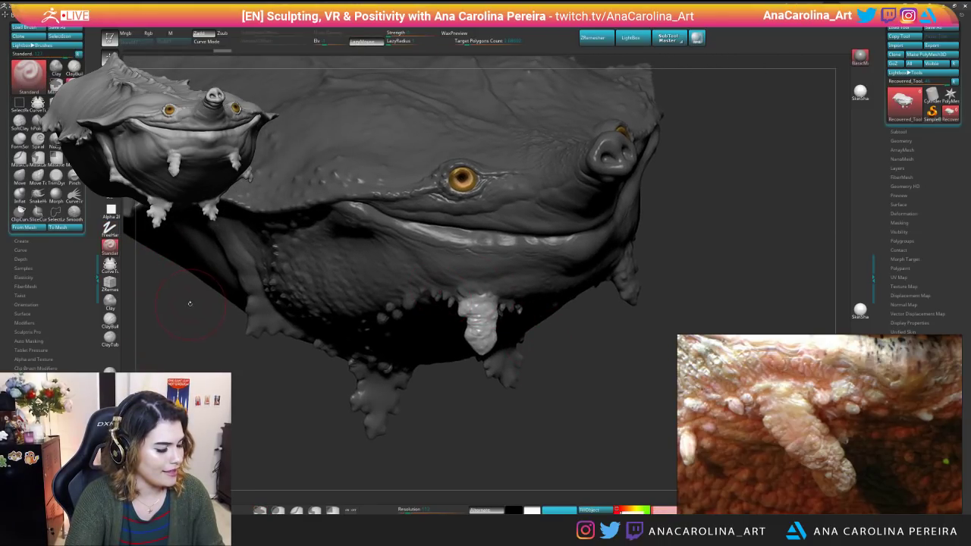
Set the Standard brush to the DragRect stroke with the imported texturingxyz_tiled microSkinFace alpha.
{"action": "key", "text": "b"}
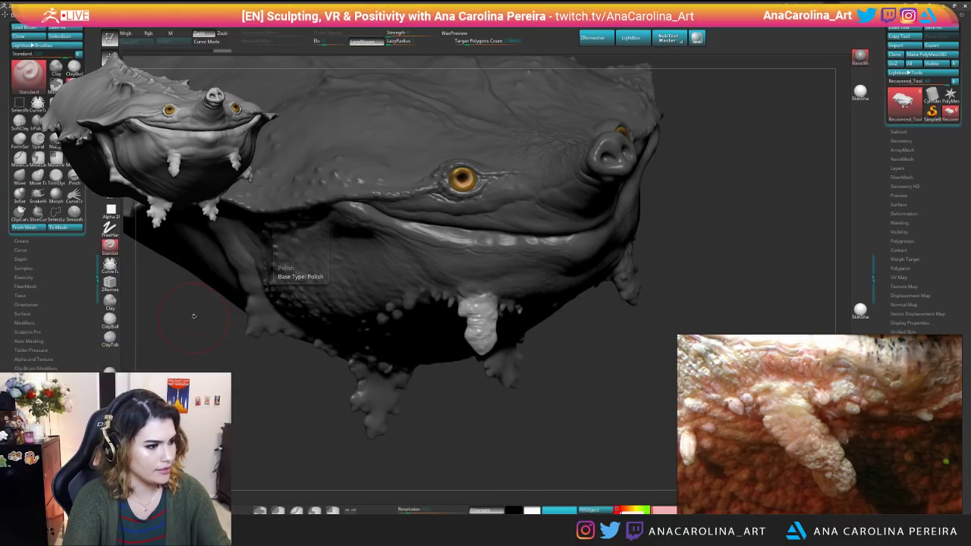
{"action": "left_click", "coordinate": [110, 227]}
{"action": "left_click", "coordinate": [182, 245]}
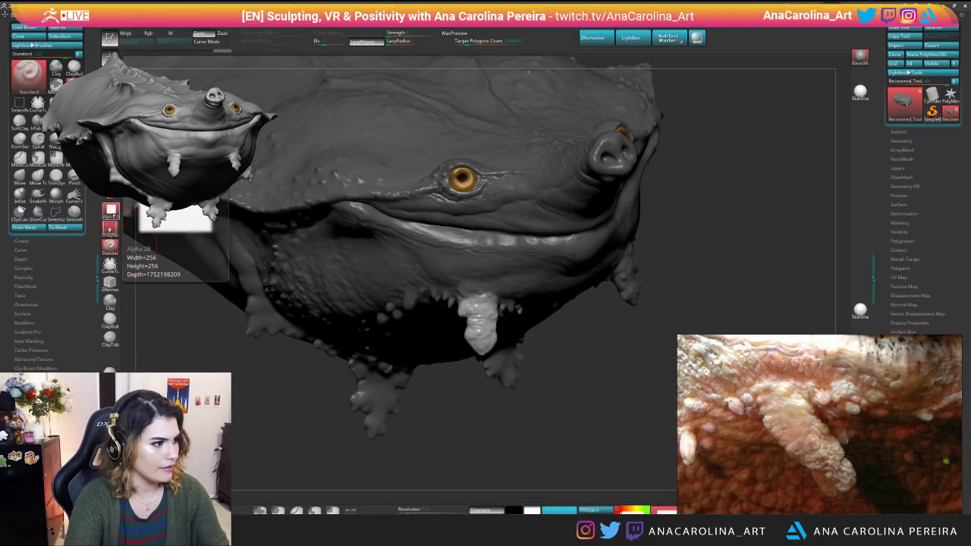
{"action": "left_click", "coordinate": [111, 212]}
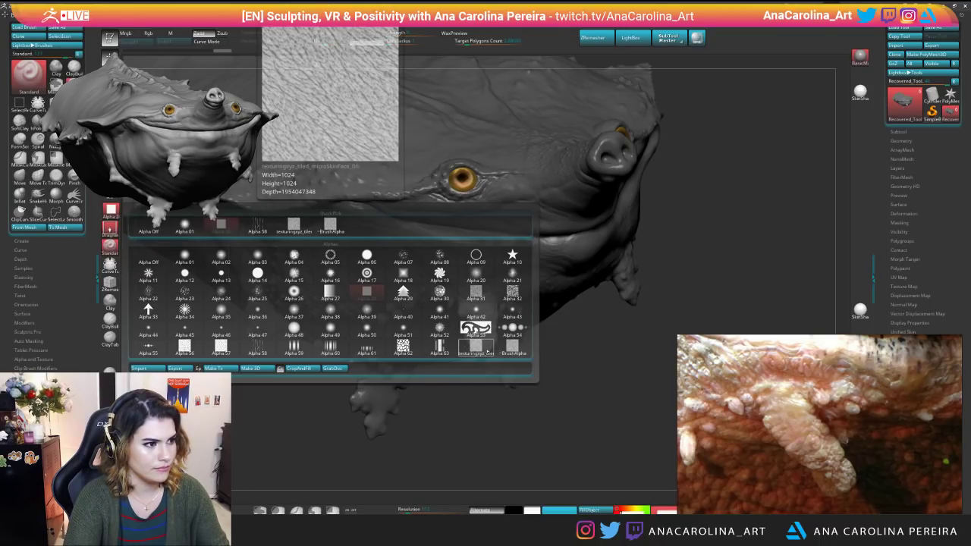
{"action": "left_click", "coordinate": [478, 347]}
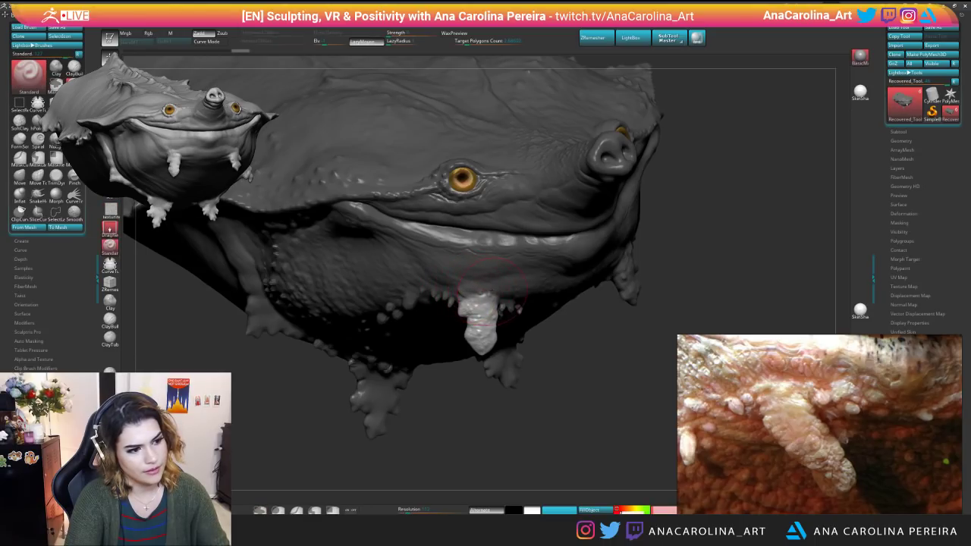
Stamp the skin alpha over all sides of the unmasked chin barbel and clear the mask.
{"action": "key", "text": "space"}
{"action": "left_click_drag", "start_coordinate": [480, 326], "coordinate": [487, 316]}
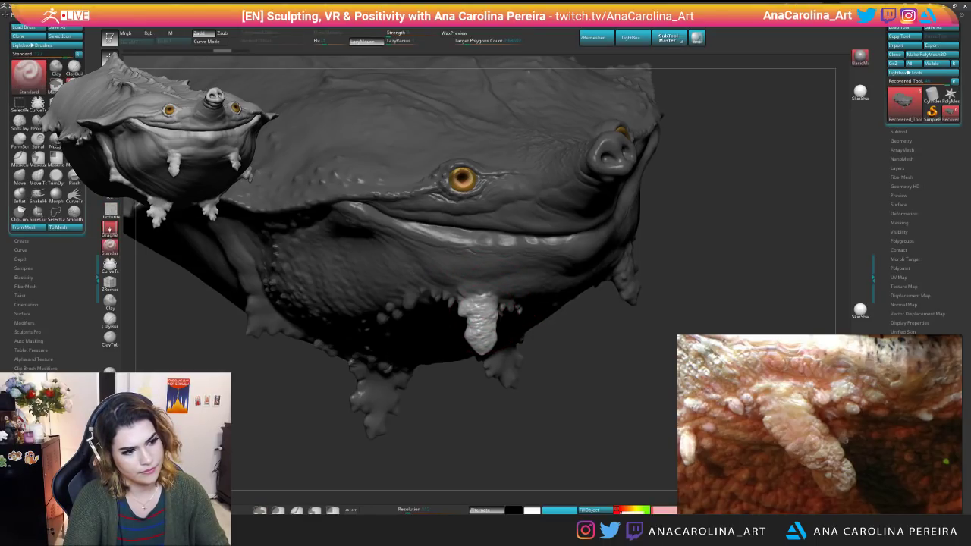
{"action": "mouse_move", "coordinate": [485, 429]}
{"action": "left_mouse_down", "text": "alt"}
{"action": "mouse_move", "coordinate": [501, 416]}
{"action": "mouse_move", "coordinate": [490, 422]}
{"action": "mouse_move", "coordinate": [452, 398]}
{"action": "mouse_move", "coordinate": [453, 448]}
{"action": "mouse_move", "coordinate": [425, 424]}
{"action": "mouse_move", "coordinate": [429, 436]}
{"action": "left_mouse_up", "text": "alt"}
{"action": "left_click_drag", "start_coordinate": [633, 426], "coordinate": [599, 419]}
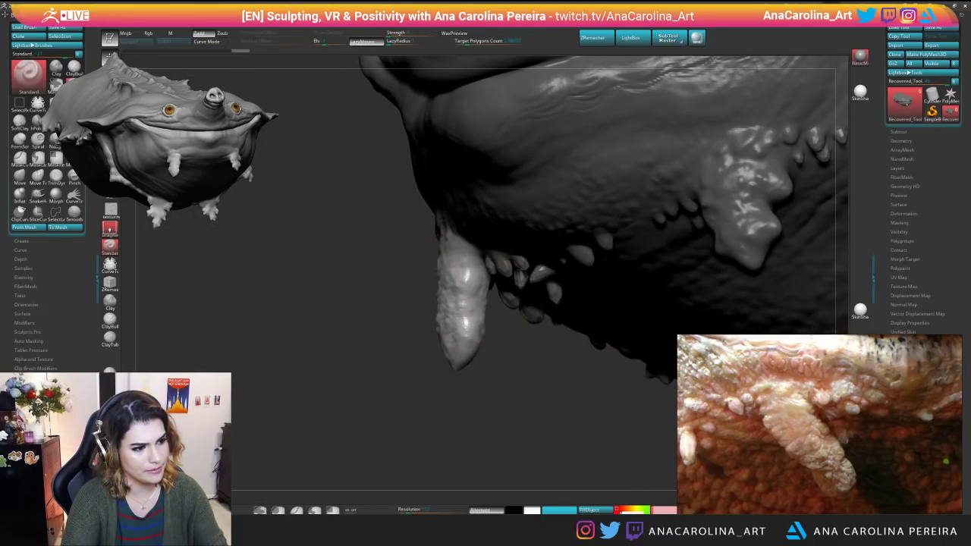
{"action": "mouse_move", "coordinate": [466, 306]}
{"action": "left_mouse_down"}
{"action": "mouse_move", "coordinate": [455, 334]}
{"action": "mouse_move", "coordinate": [475, 323]}
{"action": "left_mouse_up"}
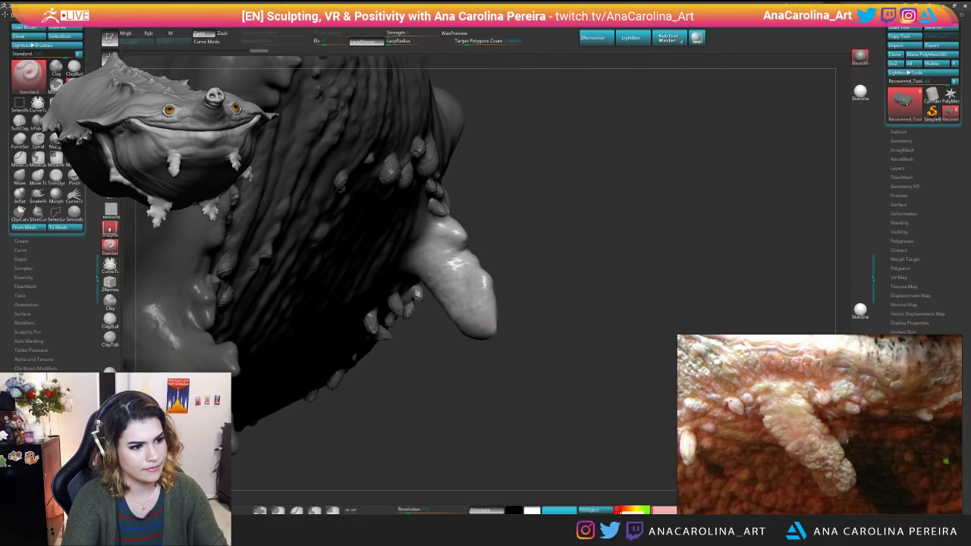
{"action": "mouse_move", "coordinate": [379, 277]}
{"action": "left_mouse_down"}
{"action": "mouse_move", "coordinate": [482, 285]}
{"action": "mouse_move", "coordinate": [523, 326]}
{"action": "mouse_move", "coordinate": [531, 352]}
{"action": "mouse_move", "coordinate": [568, 377]}
{"action": "mouse_move", "coordinate": [538, 308]}
{"action": "mouse_move", "coordinate": [596, 315]}
{"action": "left_mouse_up"}
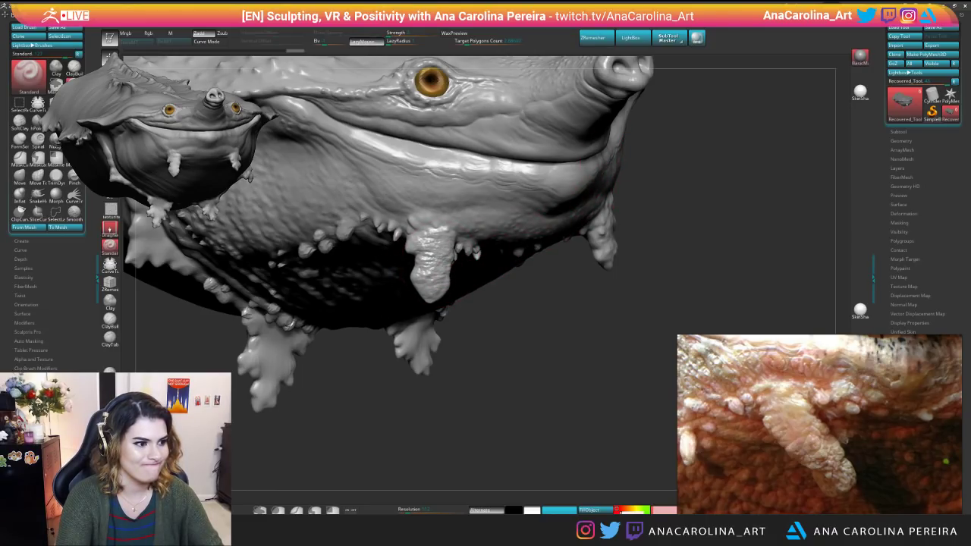
{"action": "left_click_drag", "start_coordinate": [431, 250], "coordinate": [433, 231]}
{"action": "left_click_drag", "start_coordinate": [540, 334], "coordinate": [537, 291], "text": "alt"}
{"action": "left_click_drag", "start_coordinate": [537, 292], "coordinate": [544, 334]}
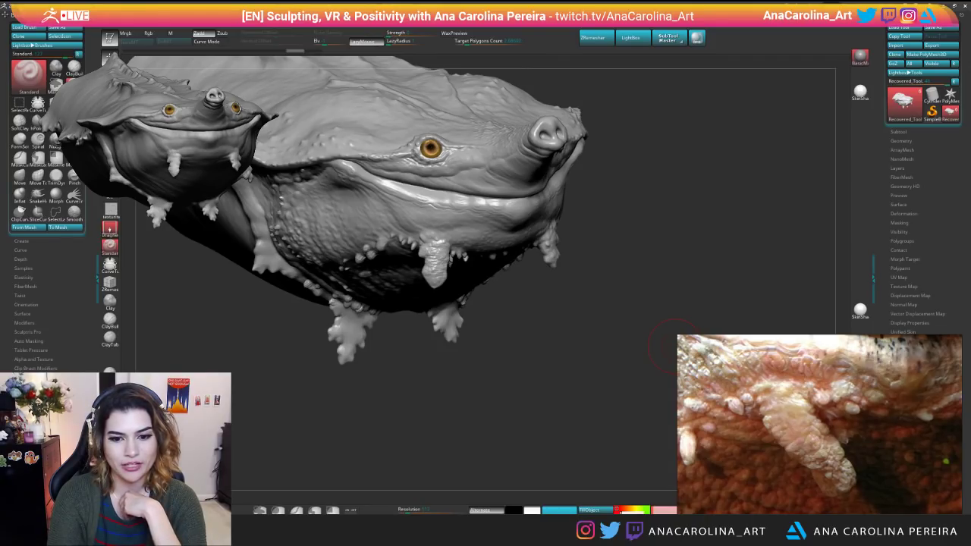
Mask the chin barbel on the turtle's left side and invert the mask to isolate it.
{"action": "left_click_drag", "start_coordinate": [303, 313], "coordinate": [493, 257]}
{"action": "key", "text": "space"}
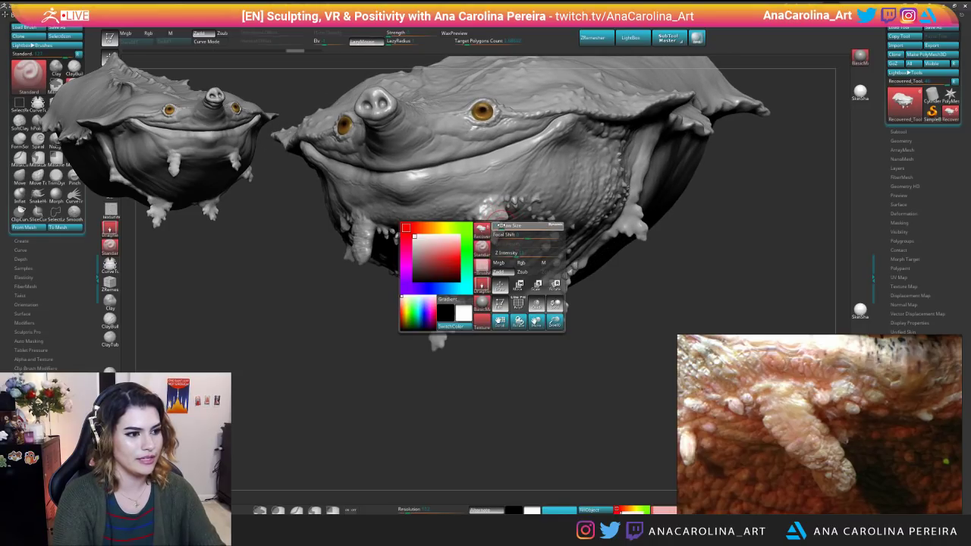
{"action": "key", "text": "ctrl"}
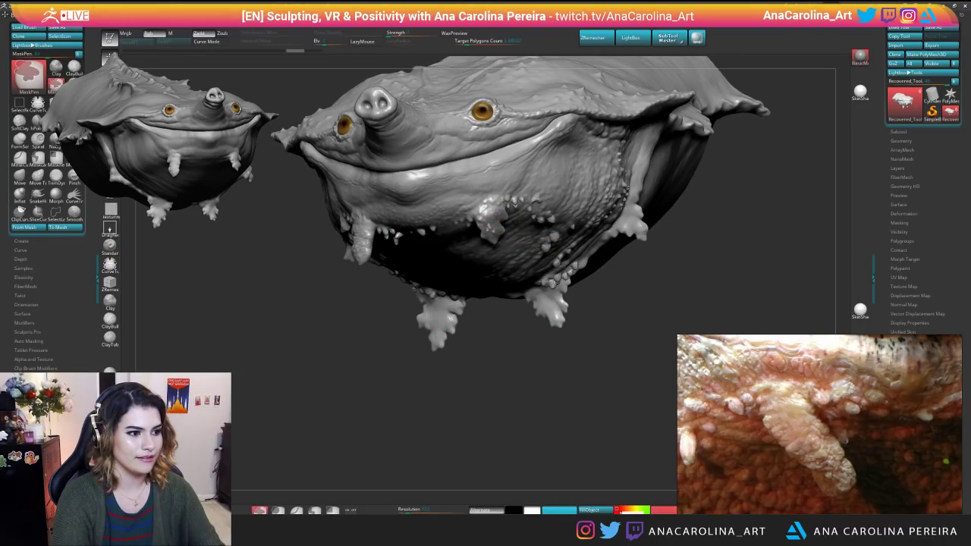
{"action": "left_click_drag", "start_coordinate": [486, 224], "coordinate": [491, 210], "text": "ctrl"}
{"action": "mouse_move", "coordinate": [455, 379]}
{"action": "left_mouse_down"}
{"action": "mouse_move", "coordinate": [470, 289]}
{"action": "mouse_move", "coordinate": [524, 262]}
{"action": "left_mouse_up"}
{"action": "left_click_drag", "start_coordinate": [505, 218], "coordinate": [486, 197], "text": "ctrl"}
{"action": "mouse_move", "coordinate": [528, 271]}
{"action": "left_mouse_down"}
{"action": "mouse_move", "coordinate": [508, 220]}
{"action": "mouse_move", "coordinate": [549, 285]}
{"action": "left_mouse_up"}
{"action": "left_click_drag", "start_coordinate": [521, 230], "coordinate": [529, 249], "text": "ctrl"}
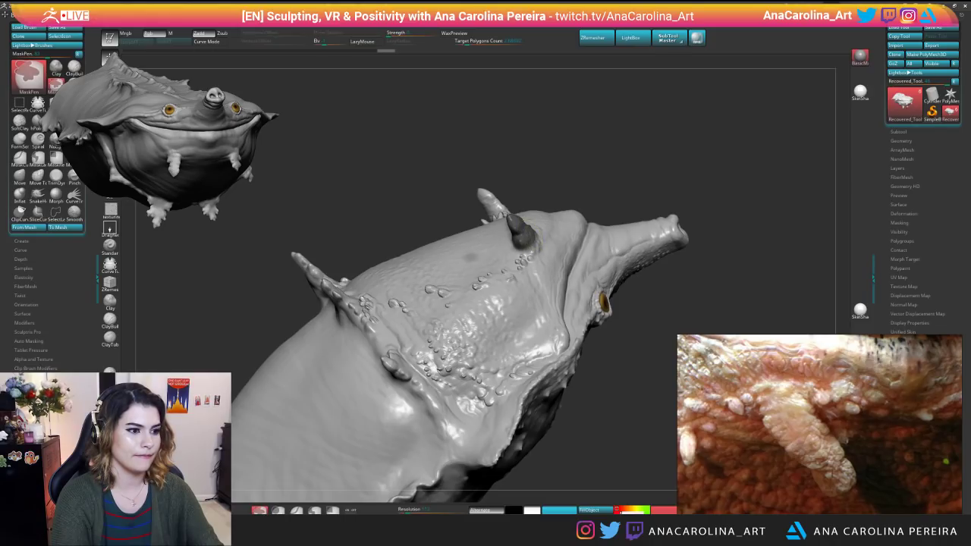
{"action": "mouse_move", "coordinate": [548, 164]}
{"action": "left_mouse_down"}
{"action": "mouse_move", "coordinate": [640, 312]}
{"action": "mouse_move", "coordinate": [558, 248]}
{"action": "left_mouse_up"}
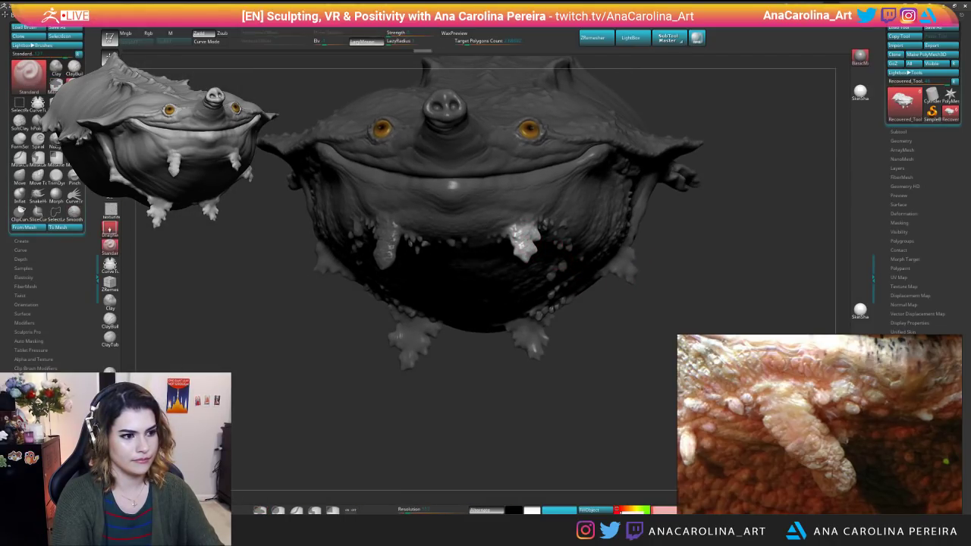
Stamp the skin alpha onto the isolated left-side chin barbel and clear the mask.
{"action": "left_click_drag", "start_coordinate": [558, 248], "coordinate": [522, 249]}
{"action": "left_click_drag", "start_coordinate": [529, 302], "coordinate": [572, 271]}
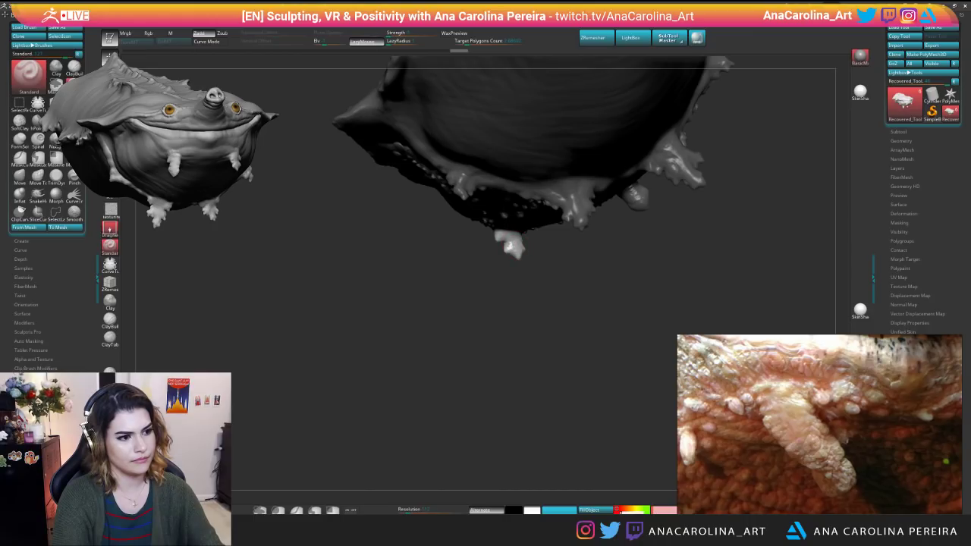
{"action": "mouse_move", "coordinate": [514, 254]}
{"action": "left_mouse_down"}
{"action": "mouse_move", "coordinate": [569, 281]}
{"action": "mouse_move", "coordinate": [581, 273]}
{"action": "mouse_move", "coordinate": [574, 281]}
{"action": "mouse_move", "coordinate": [633, 351]}
{"action": "mouse_move", "coordinate": [488, 462]}
{"action": "mouse_move", "coordinate": [574, 473]}
{"action": "left_mouse_up"}
Build up small fleshy bumps around the turtle's right chin barbel with a resized ClayBuildup brush.
{"action": "key", "text": "b"}
{"action": "key", "text": "c"}
{"action": "key", "text": "b"}
{"action": "key", "text": "space"}
{"action": "left_click_drag", "start_coordinate": [506, 218], "coordinate": [501, 219]}
{"action": "left_click_drag", "start_coordinate": [409, 390], "coordinate": [384, 392]}
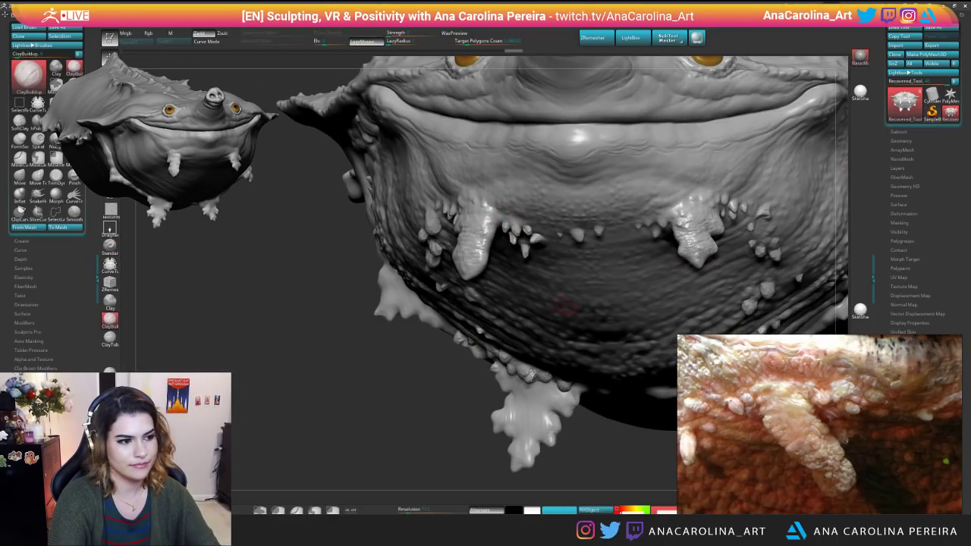
{"action": "left_click_drag", "start_coordinate": [424, 288], "coordinate": [470, 275]}
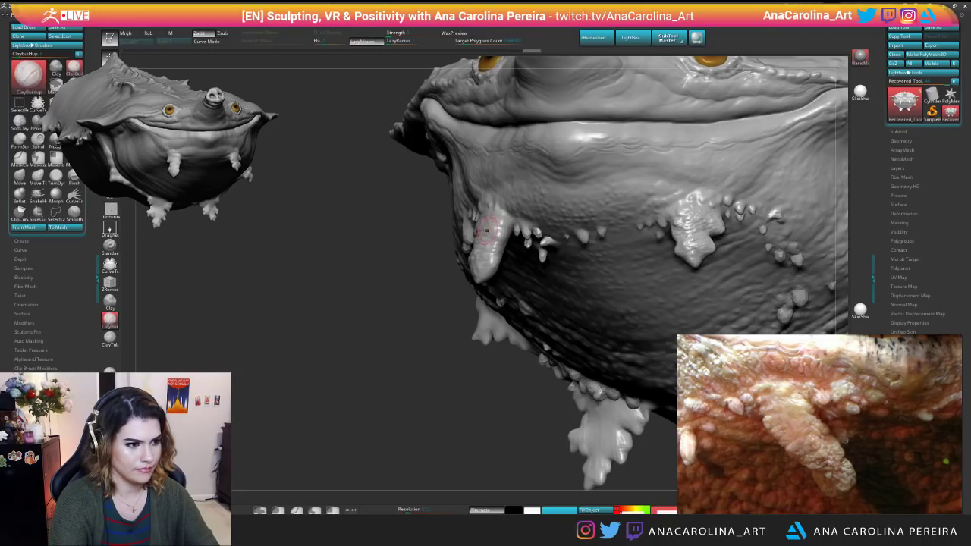
{"action": "left_click_drag", "start_coordinate": [455, 417], "coordinate": [513, 412]}
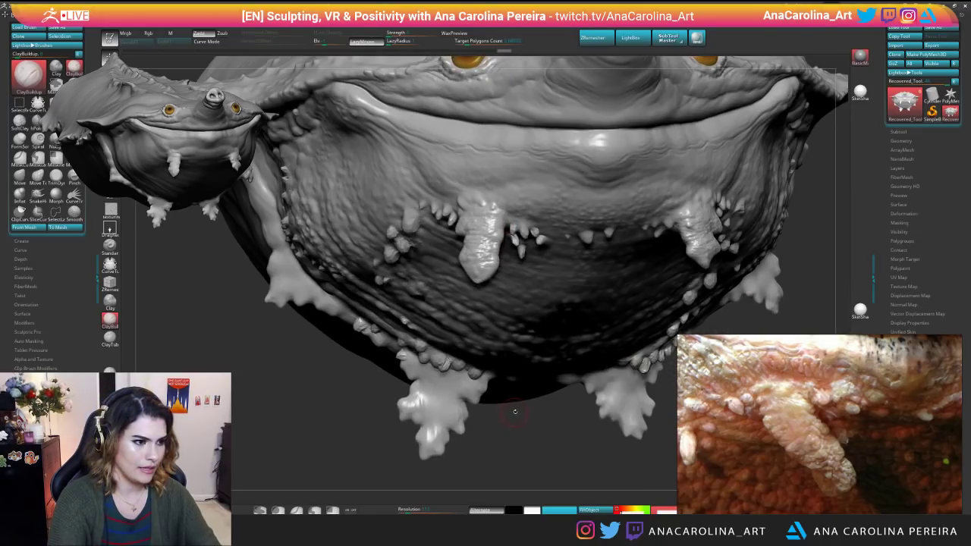
{"action": "mouse_move", "coordinate": [585, 349]}
{"action": "left_mouse_down"}
{"action": "mouse_move", "coordinate": [534, 421]}
{"action": "mouse_move", "coordinate": [497, 227]}
{"action": "left_mouse_up"}
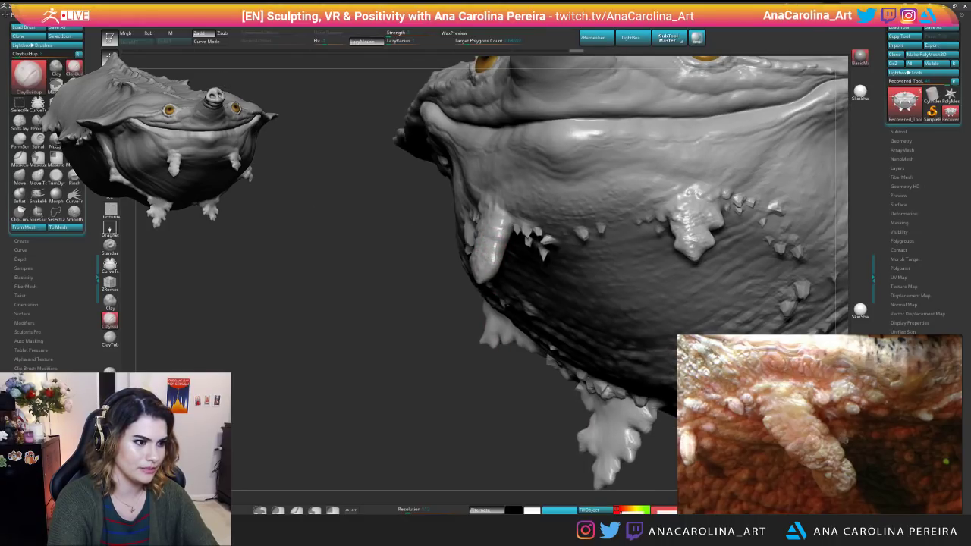
{"action": "left_click_drag", "start_coordinate": [485, 357], "coordinate": [599, 326]}
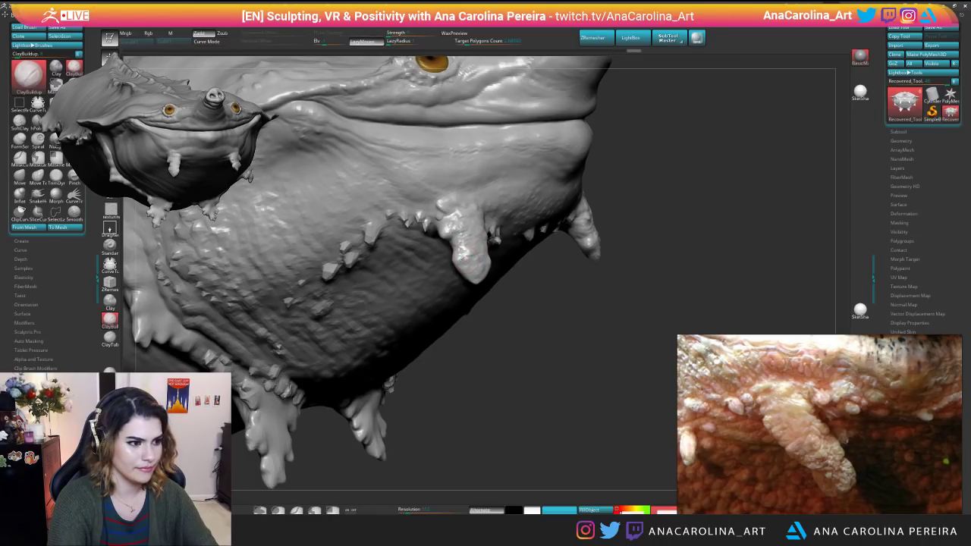
{"action": "left_click_drag", "start_coordinate": [531, 294], "coordinate": [517, 293]}
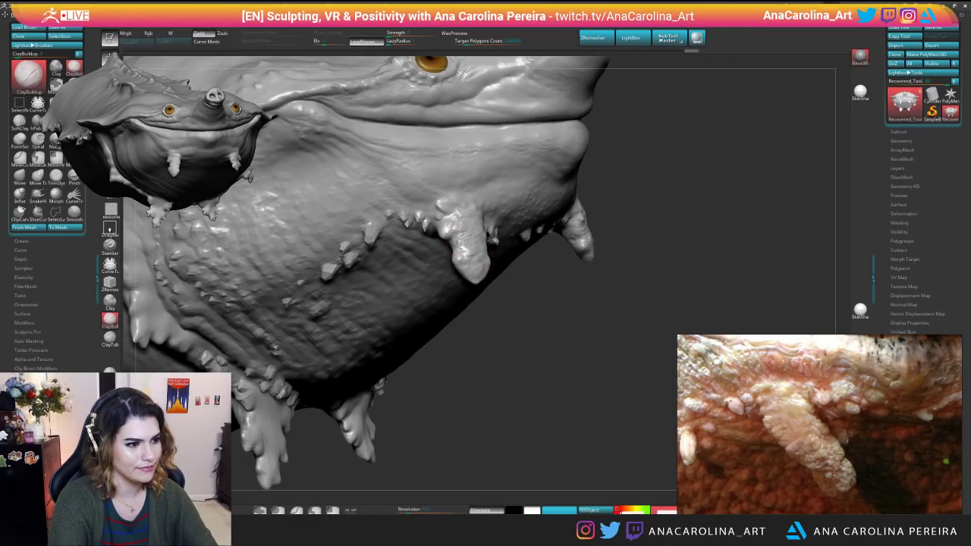
{"action": "left_click_drag", "start_coordinate": [451, 221], "coordinate": [515, 256]}
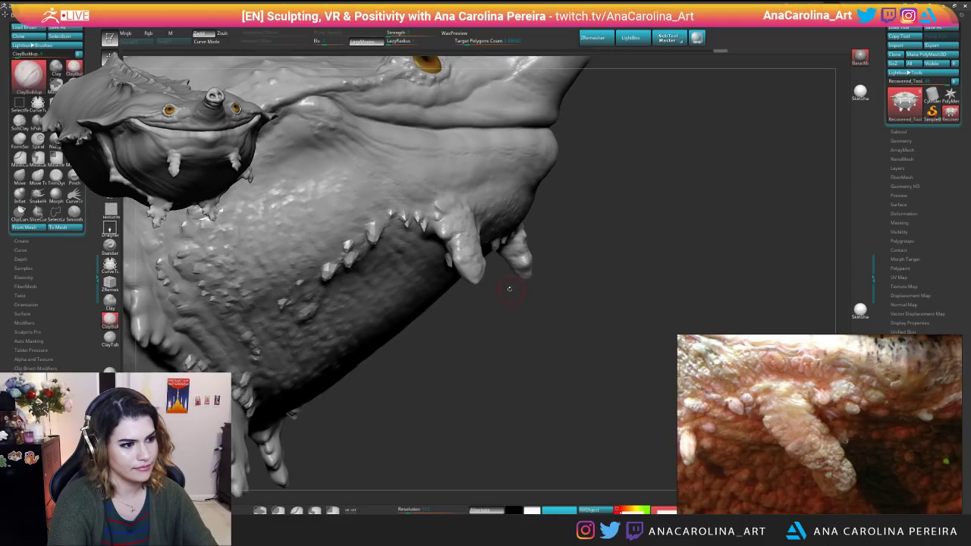
{"action": "key", "text": "space"}
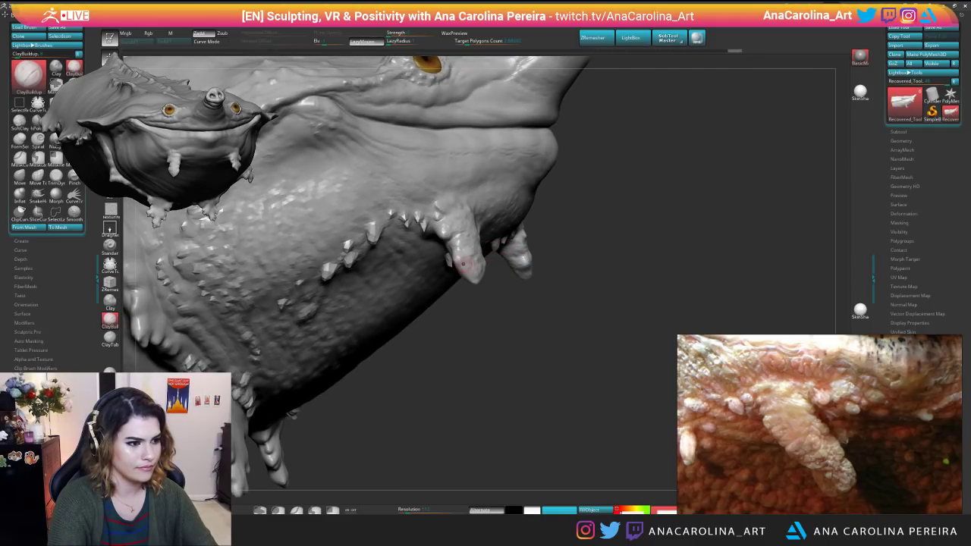
{"action": "mouse_move", "coordinate": [476, 284]}
{"action": "left_mouse_down"}
{"action": "mouse_move", "coordinate": [463, 279]}
{"action": "mouse_move", "coordinate": [546, 263]}
{"action": "left_mouse_up"}
{"action": "mouse_move", "coordinate": [486, 267]}
{"action": "left_mouse_down"}
{"action": "mouse_move", "coordinate": [500, 273]}
{"action": "mouse_move", "coordinate": [470, 288]}
{"action": "left_mouse_up"}
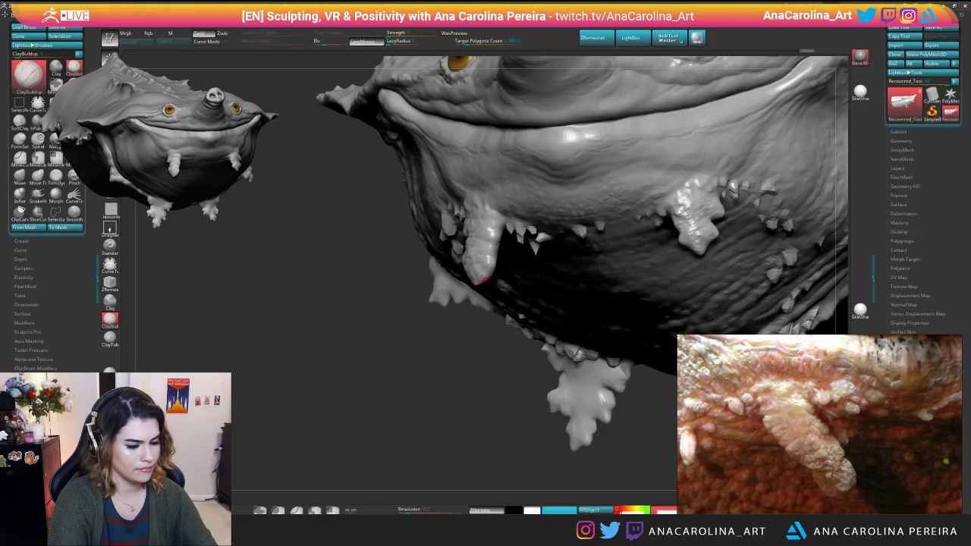
Carve fine creases into the turtle's right chin barbel with the DamStandard brush.
{"action": "key", "text": "b"}
{"action": "key", "text": "d"}
{"action": "key", "text": "s"}
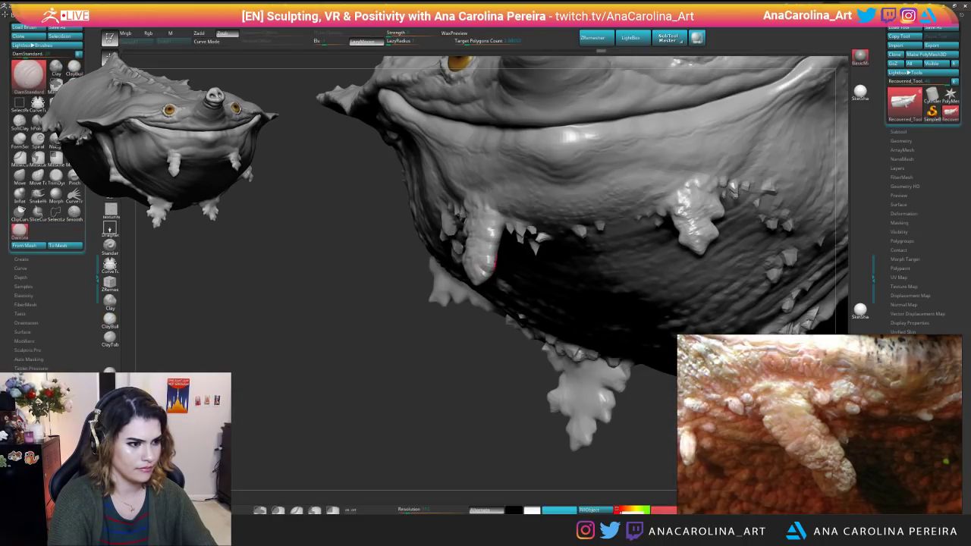
{"action": "key", "text": "f"}
{"action": "mouse_move", "coordinate": [584, 205]}
{"action": "right_mouse_down"}
{"action": "mouse_move", "coordinate": [516, 197]}
{"action": "mouse_move", "coordinate": [513, 237]}
{"action": "right_mouse_up"}
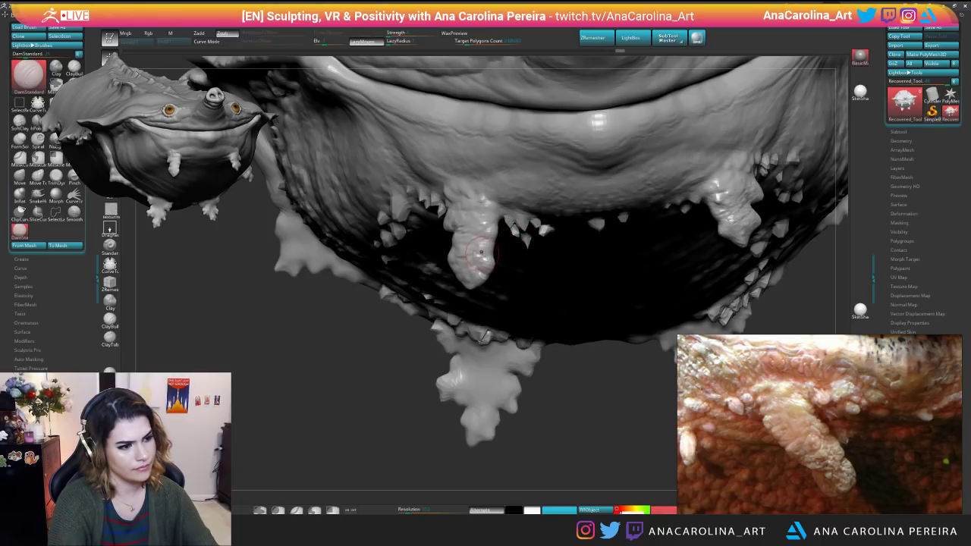
{"action": "mouse_move", "coordinate": [481, 275]}
{"action": "right_mouse_down"}
{"action": "mouse_move", "coordinate": [530, 373]}
{"action": "mouse_move", "coordinate": [543, 379]}
{"action": "right_mouse_up"}
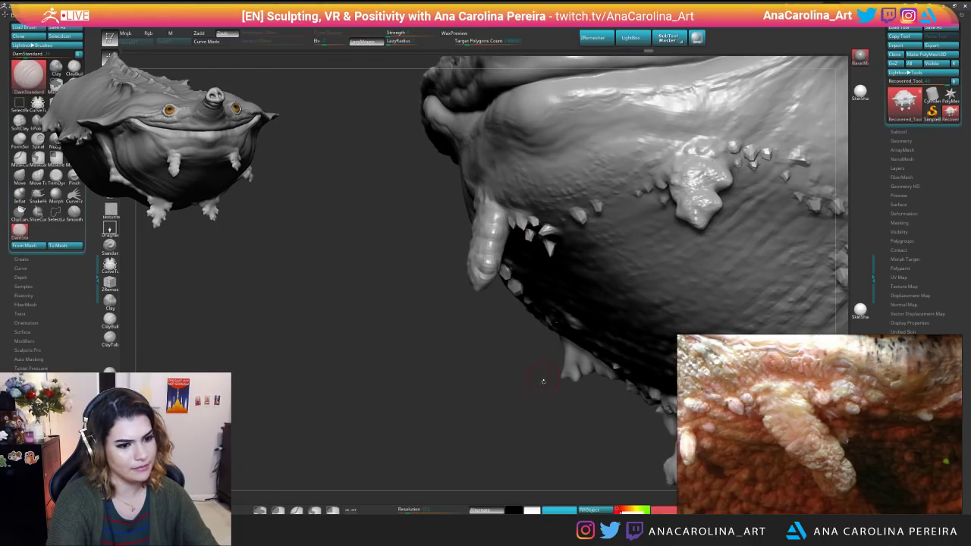
{"action": "mouse_move", "coordinate": [523, 173]}
{"action": "right_mouse_down"}
{"action": "mouse_move", "coordinate": [497, 296]}
{"action": "mouse_move", "coordinate": [533, 202]}
{"action": "mouse_move", "coordinate": [537, 409]}
{"action": "right_mouse_up"}
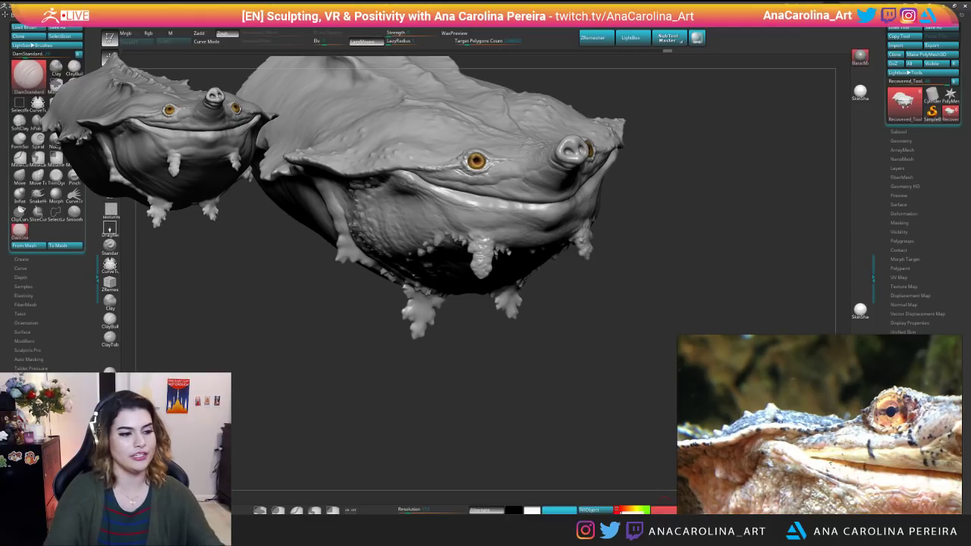
Mask the lower chin barbel on the turtle's right side and invert the mask to isolate it.
{"action": "mouse_move", "coordinate": [392, 397]}
{"action": "left_mouse_down"}
{"action": "mouse_move", "coordinate": [548, 401]}
{"action": "mouse_move", "coordinate": [567, 373]}
{"action": "left_mouse_up"}
{"action": "key", "text": "space"}
{"action": "key", "text": "space"}
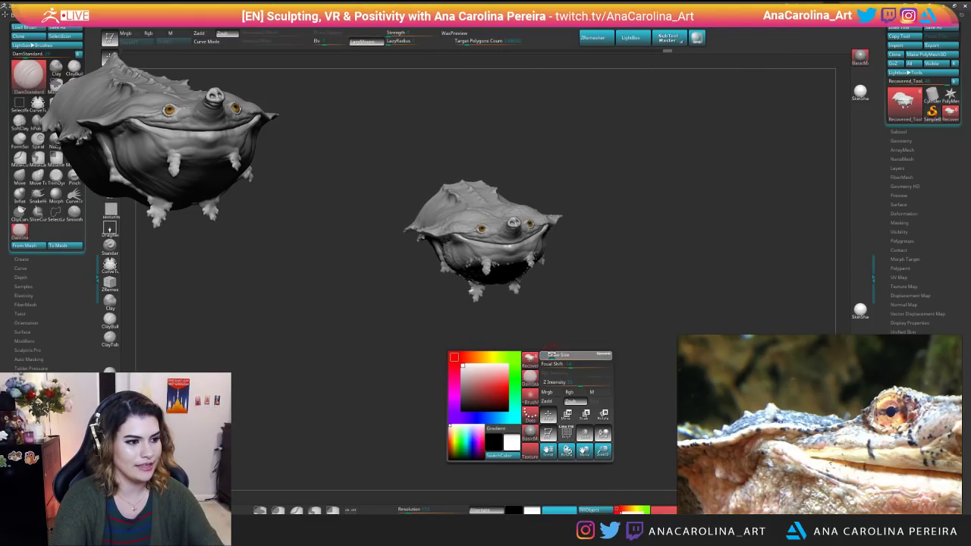
{"action": "mouse_move", "coordinate": [546, 336]}
{"action": "left_mouse_down", "text": "alt"}
{"action": "mouse_move", "coordinate": [546, 303]}
{"action": "mouse_move", "coordinate": [455, 337]}
{"action": "mouse_move", "coordinate": [464, 317]}
{"action": "mouse_move", "coordinate": [546, 289]}
{"action": "left_mouse_up", "text": "alt"}
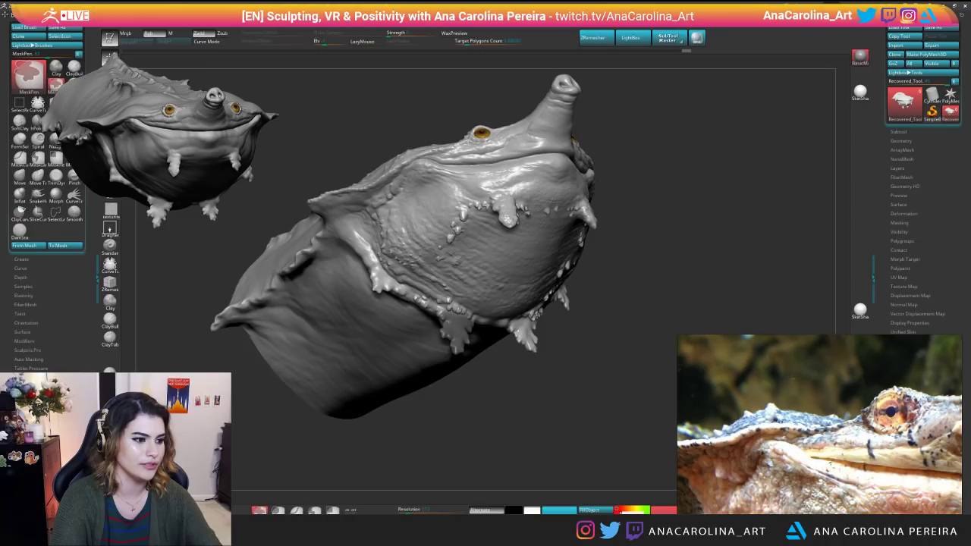
{"action": "left_click_drag", "start_coordinate": [439, 326], "coordinate": [495, 444]}
{"action": "right_click_drag", "start_coordinate": [494, 422], "coordinate": [498, 432], "text": "ctrl"}
Stamp the skin alpha onto the isolated right-side lower barbel with the Standard brush.
{"action": "key", "text": "b"}
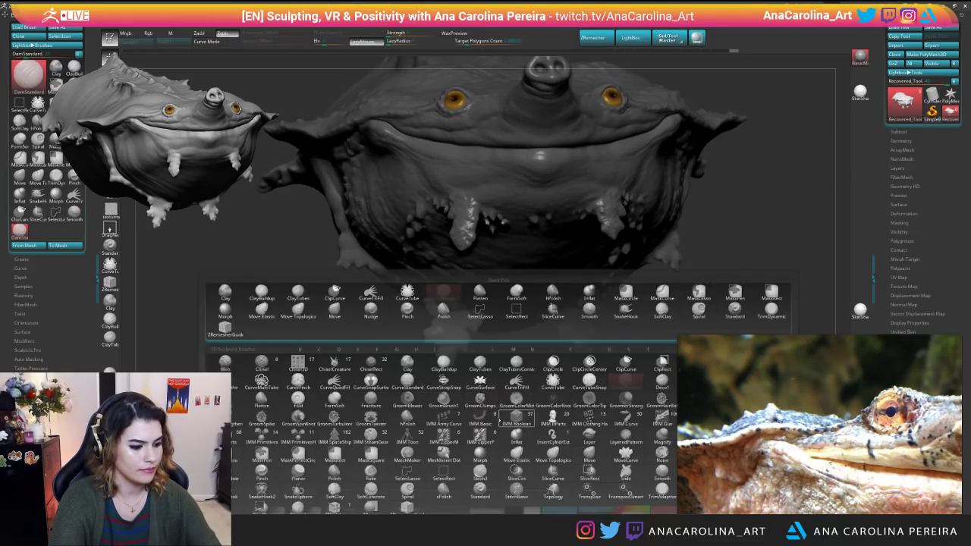
{"action": "key", "text": "s"}
{"action": "key", "text": "t"}
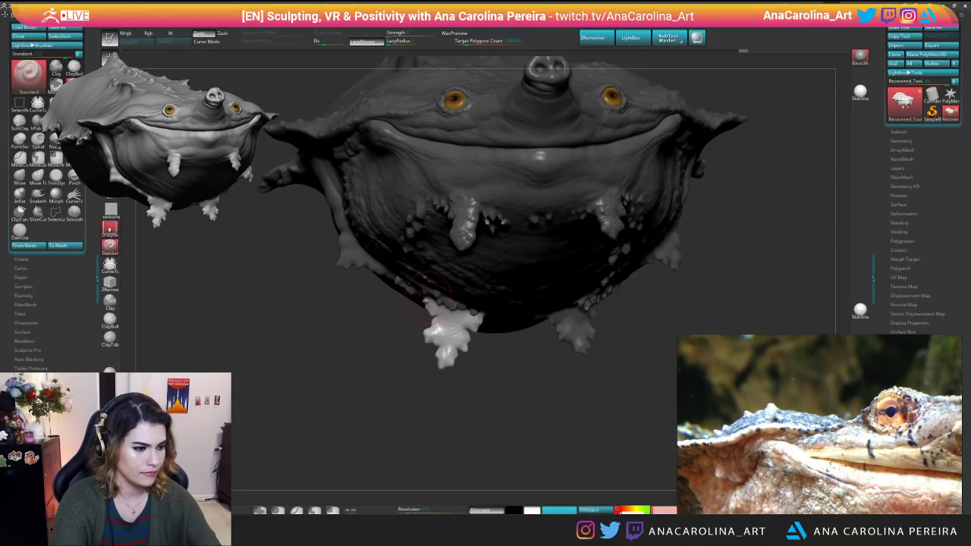
{"action": "left_click", "coordinate": [446, 341]}
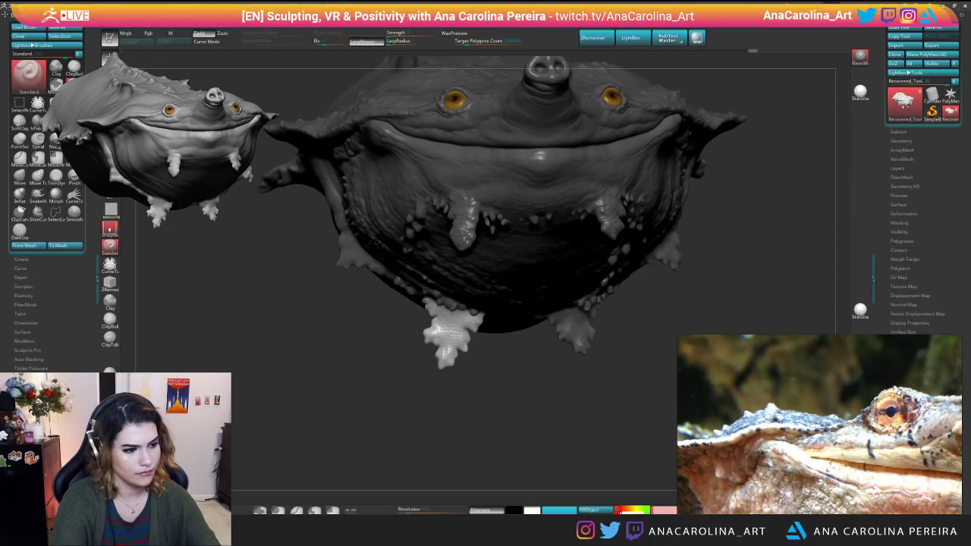
{"action": "left_click", "coordinate": [436, 327]}
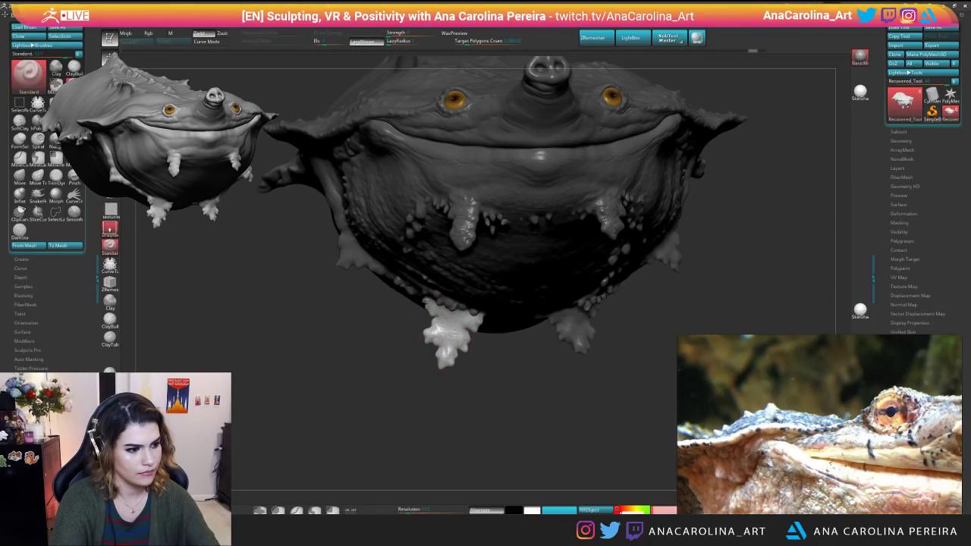
{"action": "left_click_drag", "start_coordinate": [450, 334], "coordinate": [427, 331]}
{"action": "left_click", "coordinate": [453, 330]}
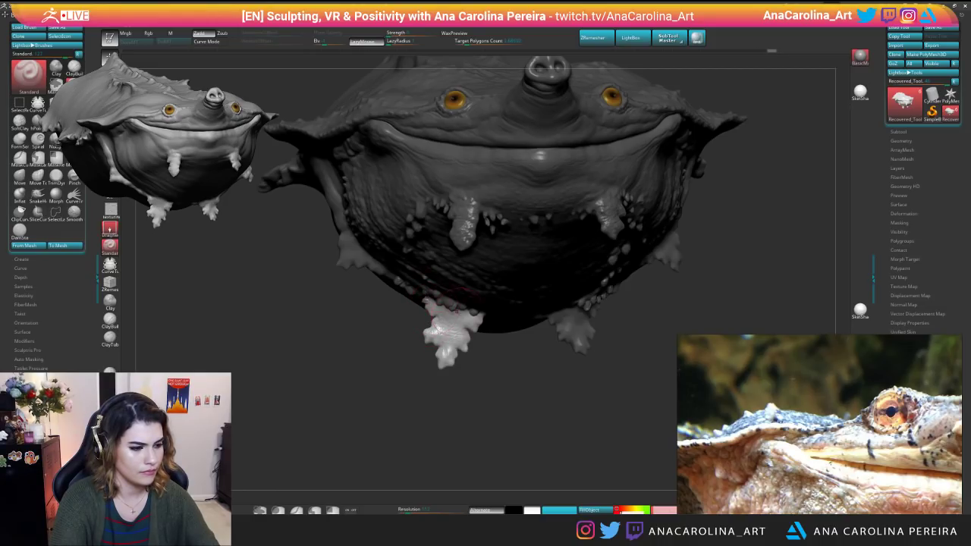
Refine the skin texture on the isolated right-side lower barbel, undoing the last change and stamping the alpha again.
{"action": "mouse_move", "coordinate": [494, 364]}
{"action": "left_mouse_down"}
{"action": "mouse_move", "coordinate": [531, 351]}
{"action": "mouse_move", "coordinate": [502, 328]}
{"action": "mouse_move", "coordinate": [504, 359]}
{"action": "left_mouse_up"}
{"action": "mouse_move", "coordinate": [518, 393]}
{"action": "left_mouse_down"}
{"action": "mouse_move", "coordinate": [448, 386]}
{"action": "mouse_move", "coordinate": [493, 395]}
{"action": "left_mouse_up"}
{"action": "key", "text": "space"}
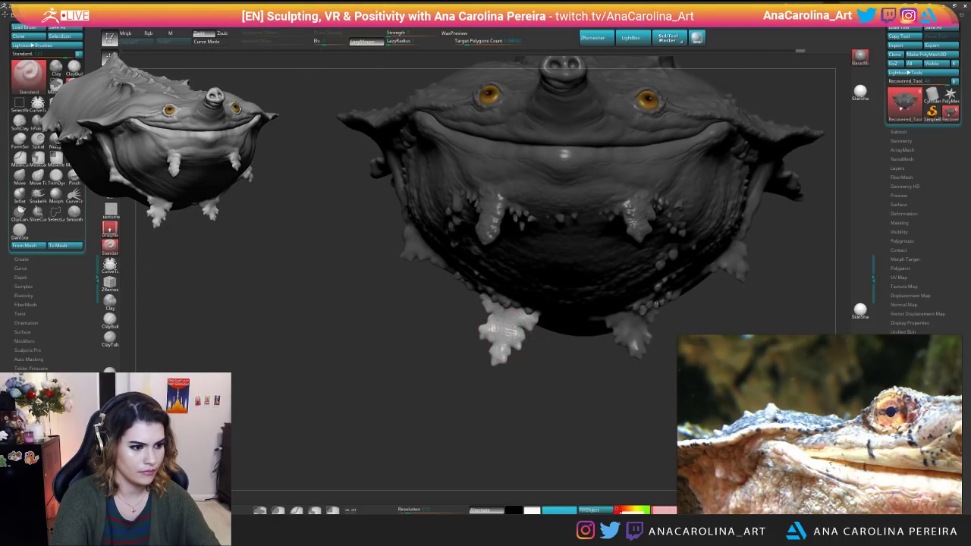
{"action": "left_click_drag", "start_coordinate": [513, 333], "coordinate": [514, 331]}
{"action": "key", "text": "f"}
{"action": "mouse_move", "coordinate": [488, 390]}
{"action": "left_mouse_down"}
{"action": "mouse_move", "coordinate": [512, 379]}
{"action": "mouse_move", "coordinate": [512, 448]}
{"action": "left_mouse_up"}
{"action": "left_click_drag", "start_coordinate": [493, 367], "coordinate": [500, 383]}
{"action": "key", "text": "ctrl+z"}
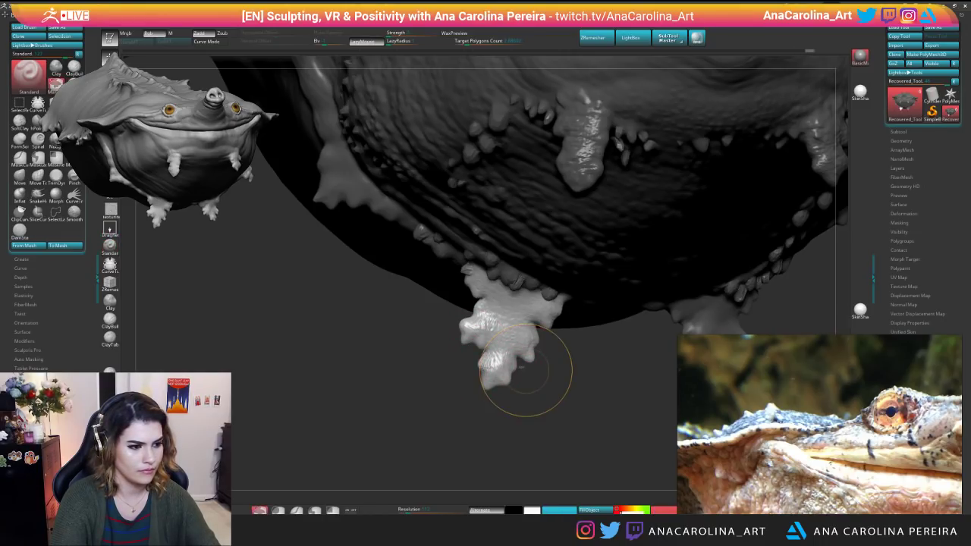
{"action": "left_click_drag", "start_coordinate": [502, 329], "coordinate": [511, 348]}
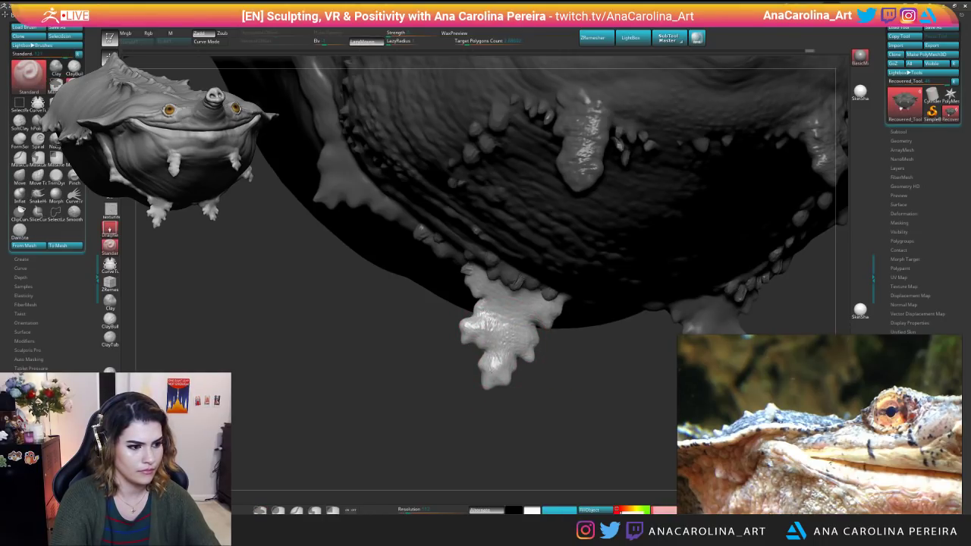
Clear the mask, mask the lower chin barbel on the turtle's left side and invert the mask to isolate it.
{"action": "key", "text": "f"}
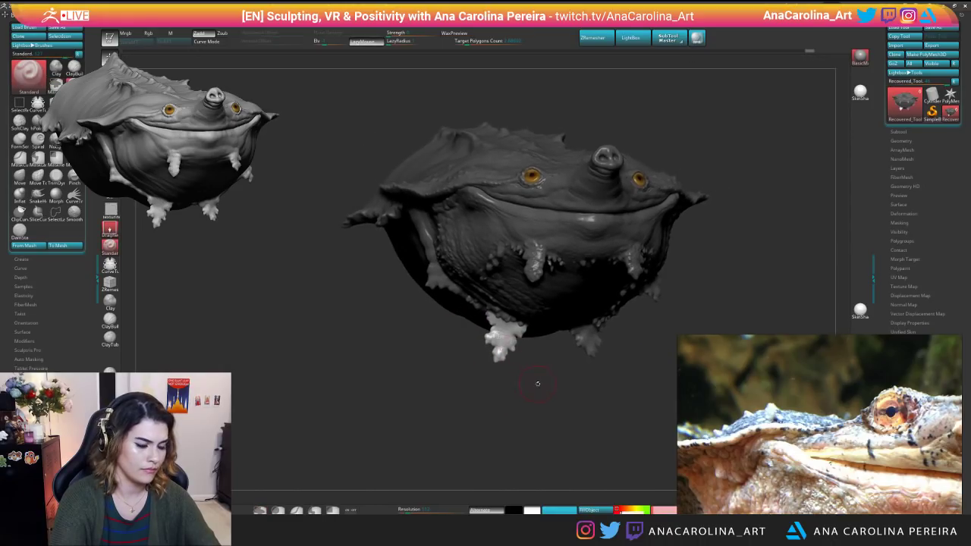
{"action": "left_click_drag", "start_coordinate": [523, 409], "coordinate": [574, 411]}
{"action": "mouse_move", "coordinate": [561, 398]}
{"action": "left_mouse_down", "text": "ctrl"}
{"action": "mouse_move", "coordinate": [574, 412]}
{"action": "mouse_move", "coordinate": [518, 403]}
{"action": "mouse_move", "coordinate": [583, 352]}
{"action": "mouse_move", "coordinate": [543, 310]}
{"action": "mouse_move", "coordinate": [563, 303]}
{"action": "left_mouse_up", "text": "ctrl"}
{"action": "left_click_drag", "start_coordinate": [606, 371], "coordinate": [612, 331]}
{"action": "left_click_drag", "start_coordinate": [583, 295], "coordinate": [532, 304], "text": "ctrl"}
{"action": "mouse_move", "coordinate": [570, 385]}
{"action": "left_mouse_down"}
{"action": "mouse_move", "coordinate": [596, 303]}
{"action": "mouse_move", "coordinate": [559, 326]}
{"action": "mouse_move", "coordinate": [571, 334]}
{"action": "left_mouse_up"}
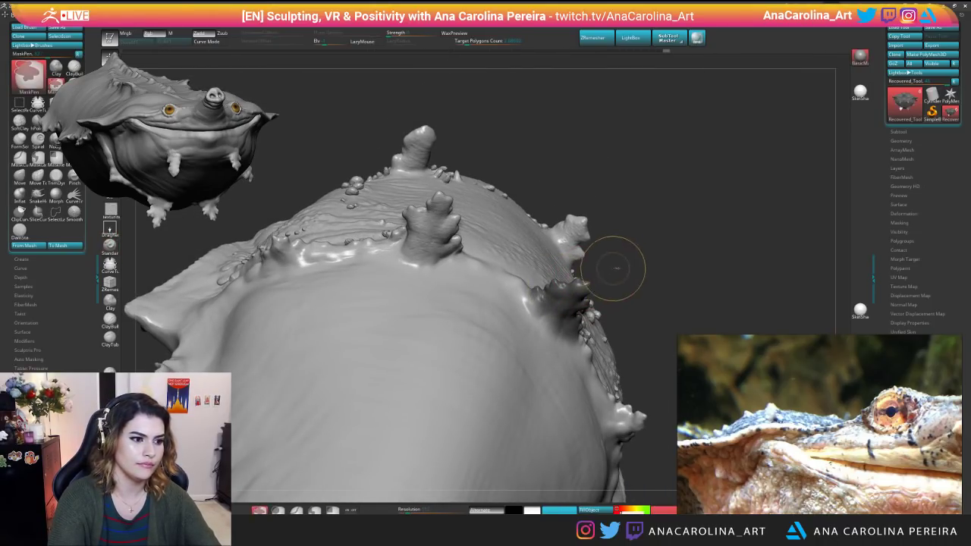
{"action": "left_click_drag", "start_coordinate": [615, 271], "coordinate": [613, 345]}
{"action": "left_click_drag", "start_coordinate": [567, 277], "coordinate": [556, 270]}
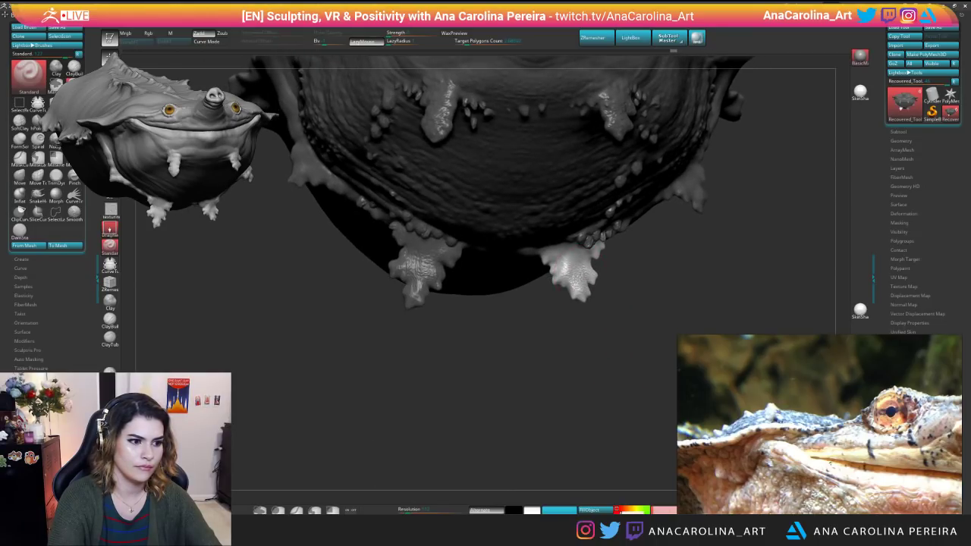
Stamp the skin alpha onto the isolated left-side lower barbel and clear the mask.
{"action": "key", "text": "space"}
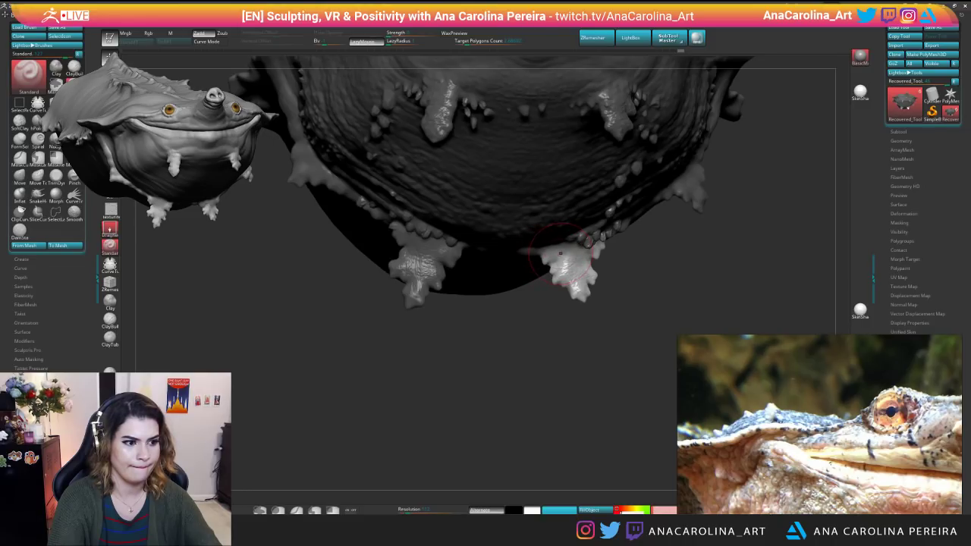
{"action": "mouse_move", "coordinate": [576, 262]}
{"action": "left_mouse_down"}
{"action": "mouse_move", "coordinate": [591, 260]}
{"action": "mouse_move", "coordinate": [588, 267]}
{"action": "left_mouse_up"}
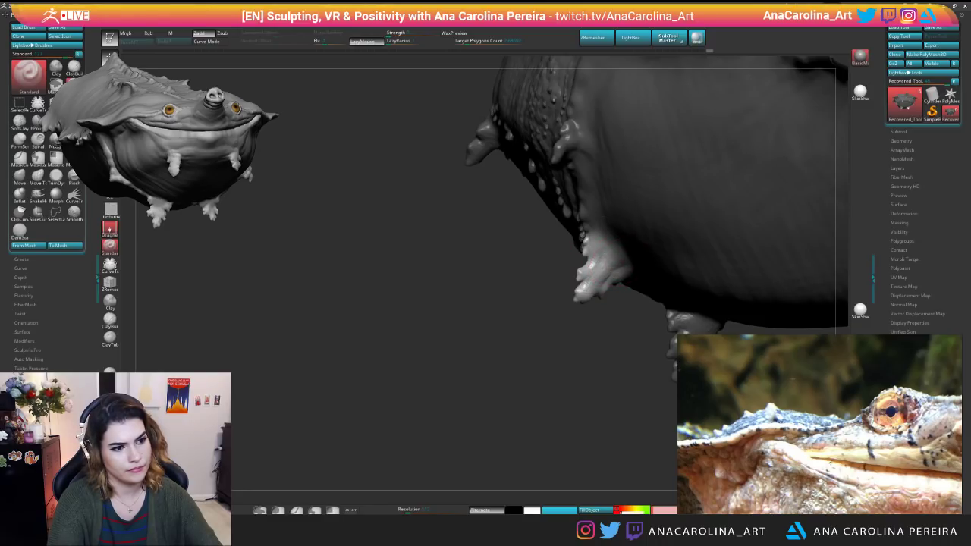
{"action": "left_click_drag", "start_coordinate": [587, 267], "coordinate": [554, 242]}
{"action": "left_click_drag", "start_coordinate": [497, 379], "coordinate": [640, 456]}
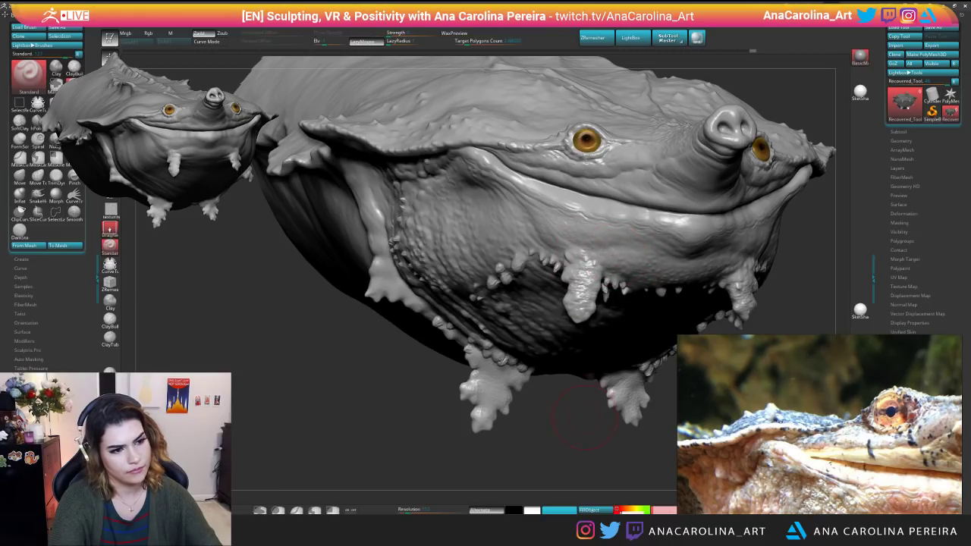
Examine the textured barbels, chin and face from the front and side, close up and from farther away.
{"action": "key", "text": "f"}
{"action": "left_click_drag", "start_coordinate": [631, 398], "coordinate": [569, 455]}
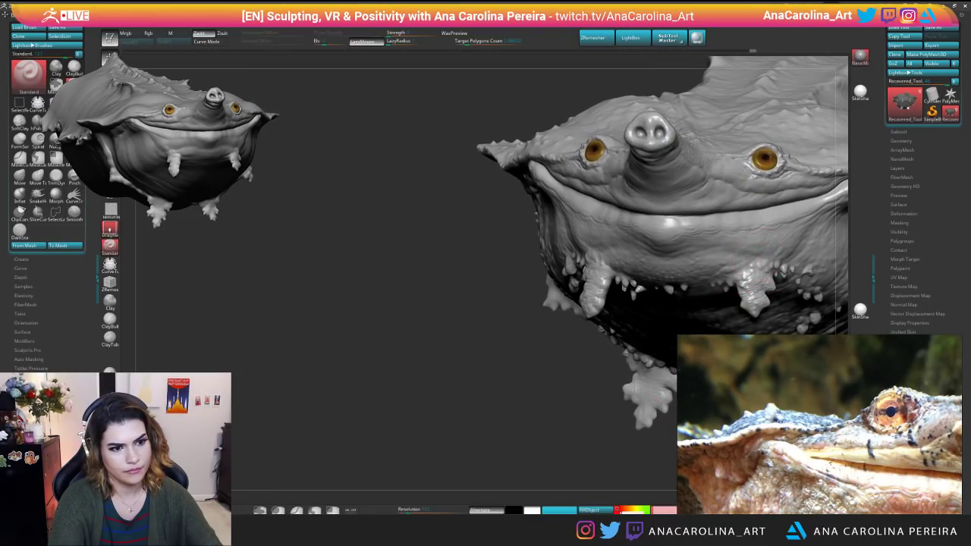
{"action": "left_click_drag", "start_coordinate": [559, 420], "coordinate": [641, 288], "text": "alt"}
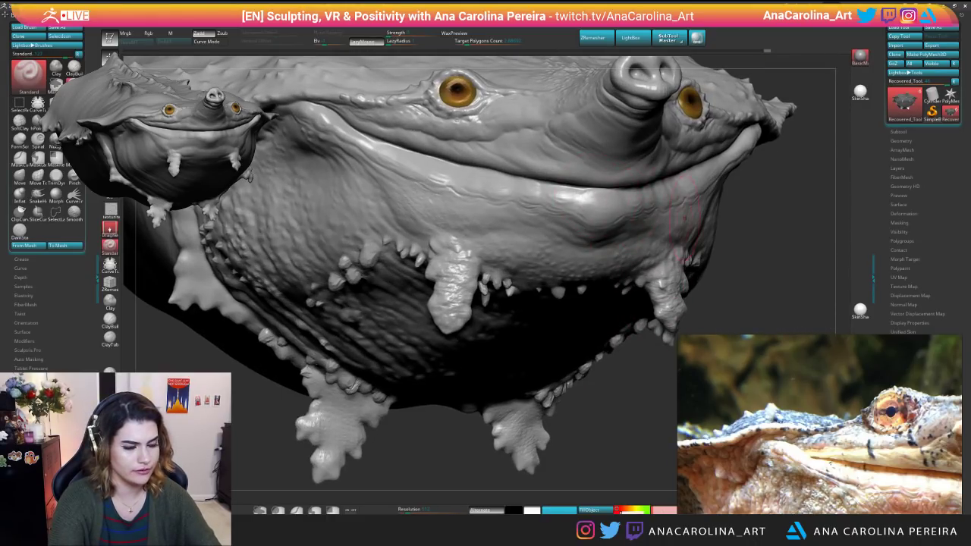
{"action": "left_click_drag", "start_coordinate": [631, 217], "coordinate": [622, 296], "text": "alt"}
{"action": "key", "text": "space"}
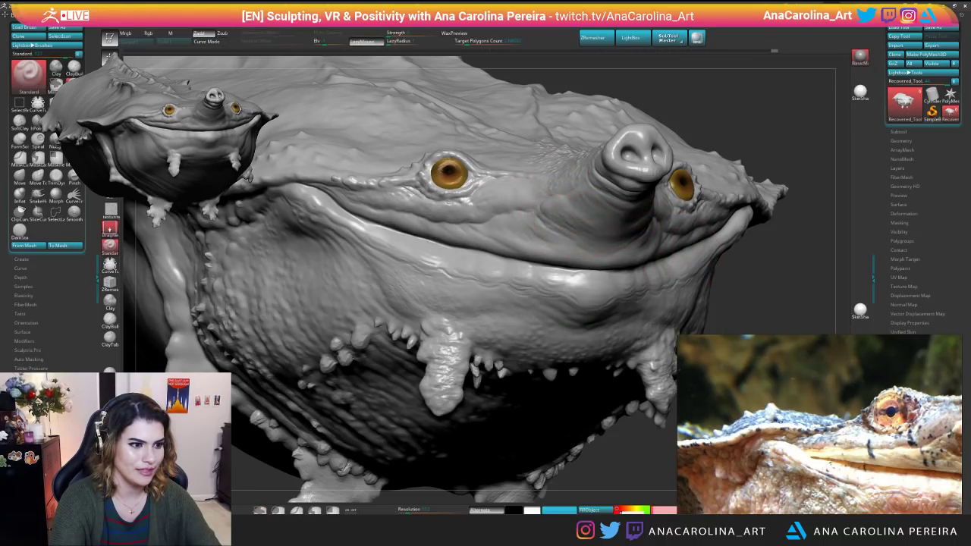
{"action": "key", "text": "f"}
{"action": "left_click_drag", "start_coordinate": [707, 178], "coordinate": [732, 199]}
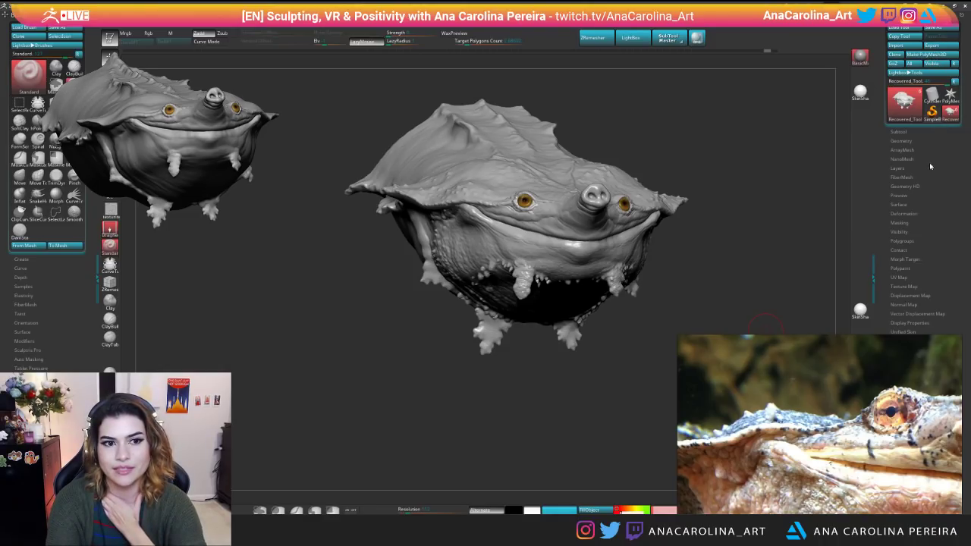
Open the mesh's geometry subdivision settings and examine the head in profile, from the front and at three-quarter view.
{"action": "left_click", "coordinate": [902, 141]}
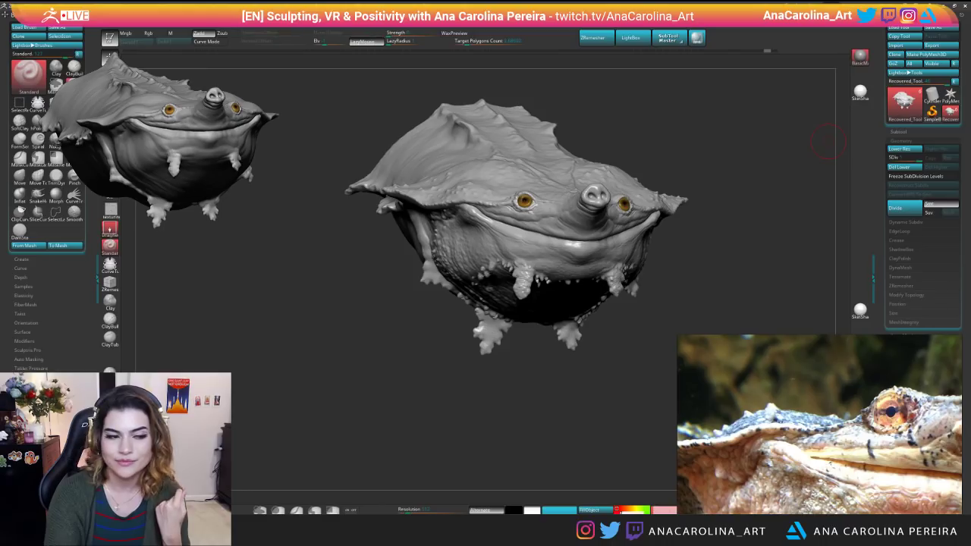
{"action": "left_click_drag", "start_coordinate": [357, 316], "coordinate": [440, 317]}
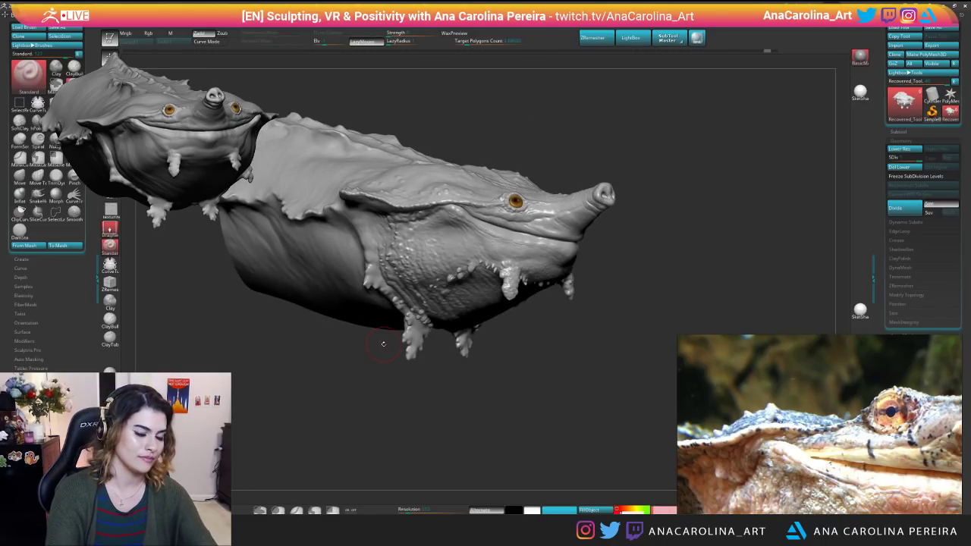
{"action": "mouse_move", "coordinate": [415, 483]}
{"action": "left_mouse_down"}
{"action": "mouse_move", "coordinate": [526, 433]}
{"action": "mouse_move", "coordinate": [535, 406]}
{"action": "mouse_move", "coordinate": [572, 545]}
{"action": "left_mouse_up"}
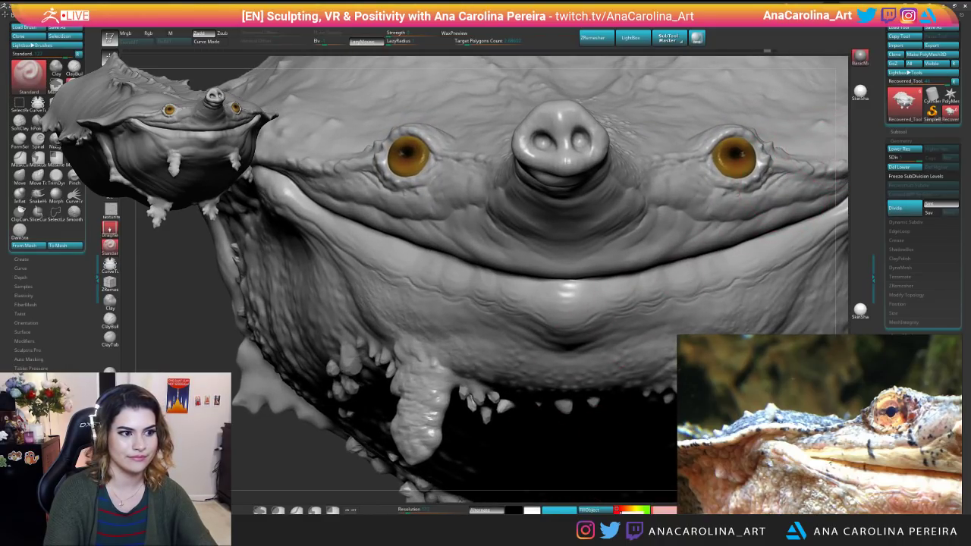
{"action": "right_click_drag", "start_coordinate": [811, 219], "coordinate": [728, 299], "text": "alt"}
{"action": "right_click_drag", "start_coordinate": [822, 254], "coordinate": [829, 241], "text": "alt"}
{"action": "mouse_move", "coordinate": [804, 277]}
{"action": "right_mouse_down"}
{"action": "mouse_move", "coordinate": [847, 283]}
{"action": "mouse_move", "coordinate": [791, 263]}
{"action": "mouse_move", "coordinate": [756, 266]}
{"action": "right_mouse_up"}
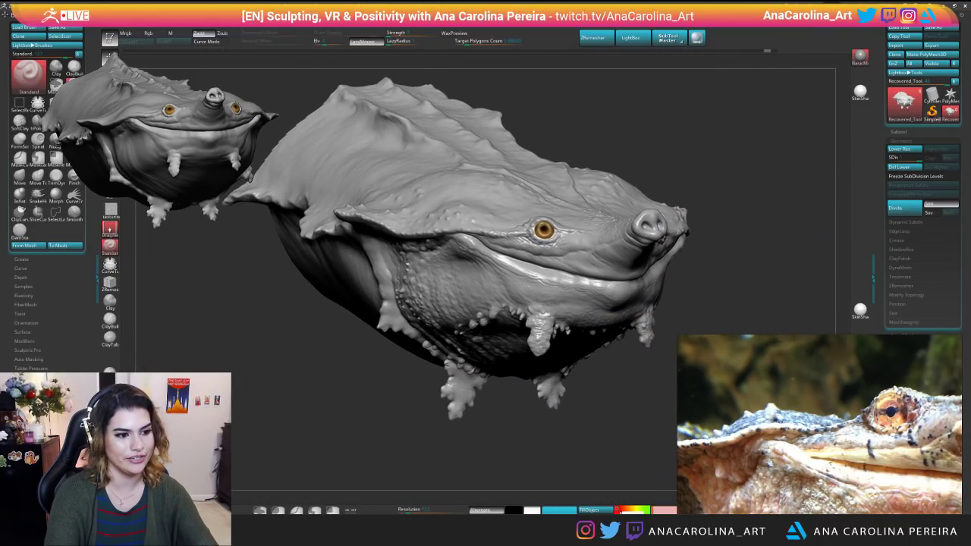
{"action": "right_click_drag", "start_coordinate": [464, 425], "coordinate": [463, 401], "text": "alt"}
Switch to the ClayBuildup brush and review the whole head from the front.
{"action": "key", "text": "space"}
{"action": "key", "text": "b"}
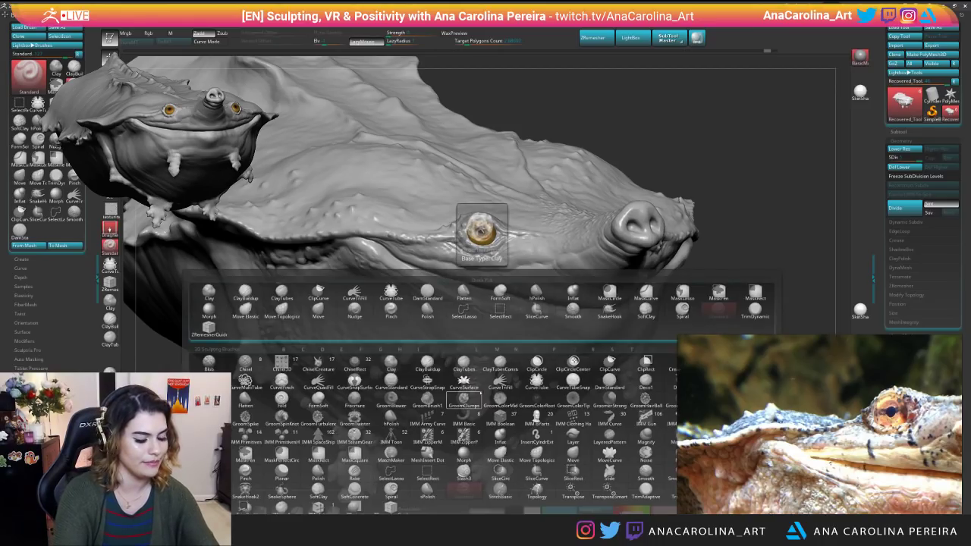
{"action": "key", "text": "b"}
{"action": "key", "text": "c"}
{"action": "key", "text": "b"}
{"action": "key", "text": "space"}
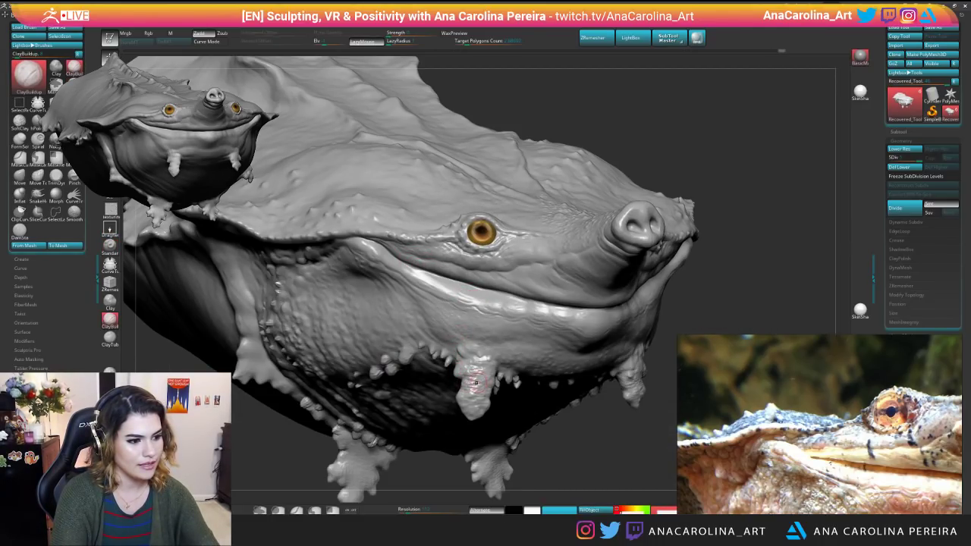
{"action": "key", "text": "space"}
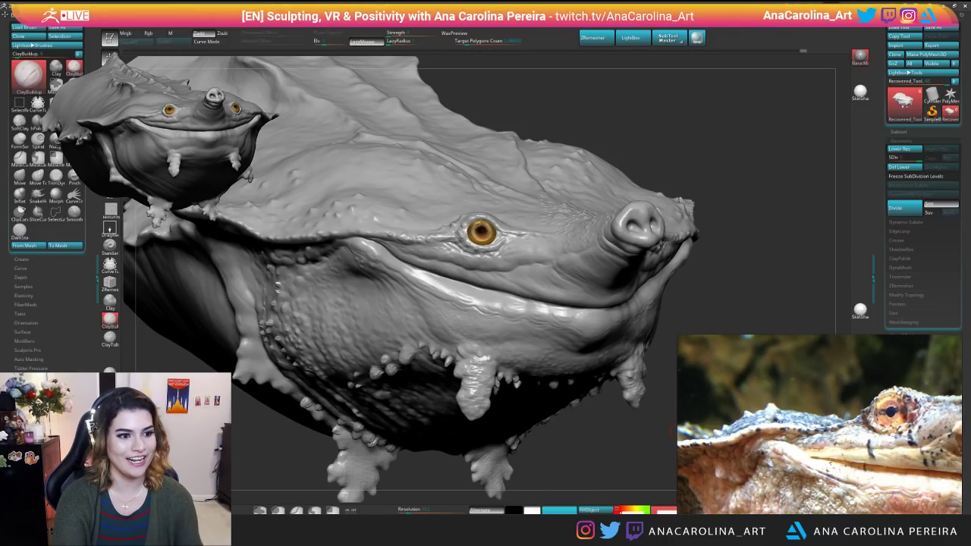
{"action": "left_click_drag", "start_coordinate": [535, 497], "coordinate": [425, 497]}
{"action": "left_click_drag", "start_coordinate": [281, 426], "coordinate": [622, 421]}
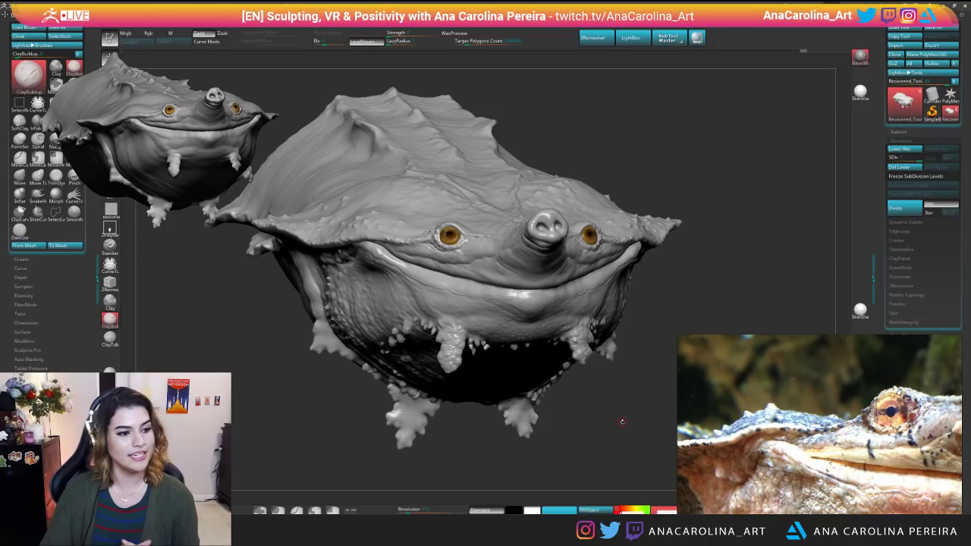